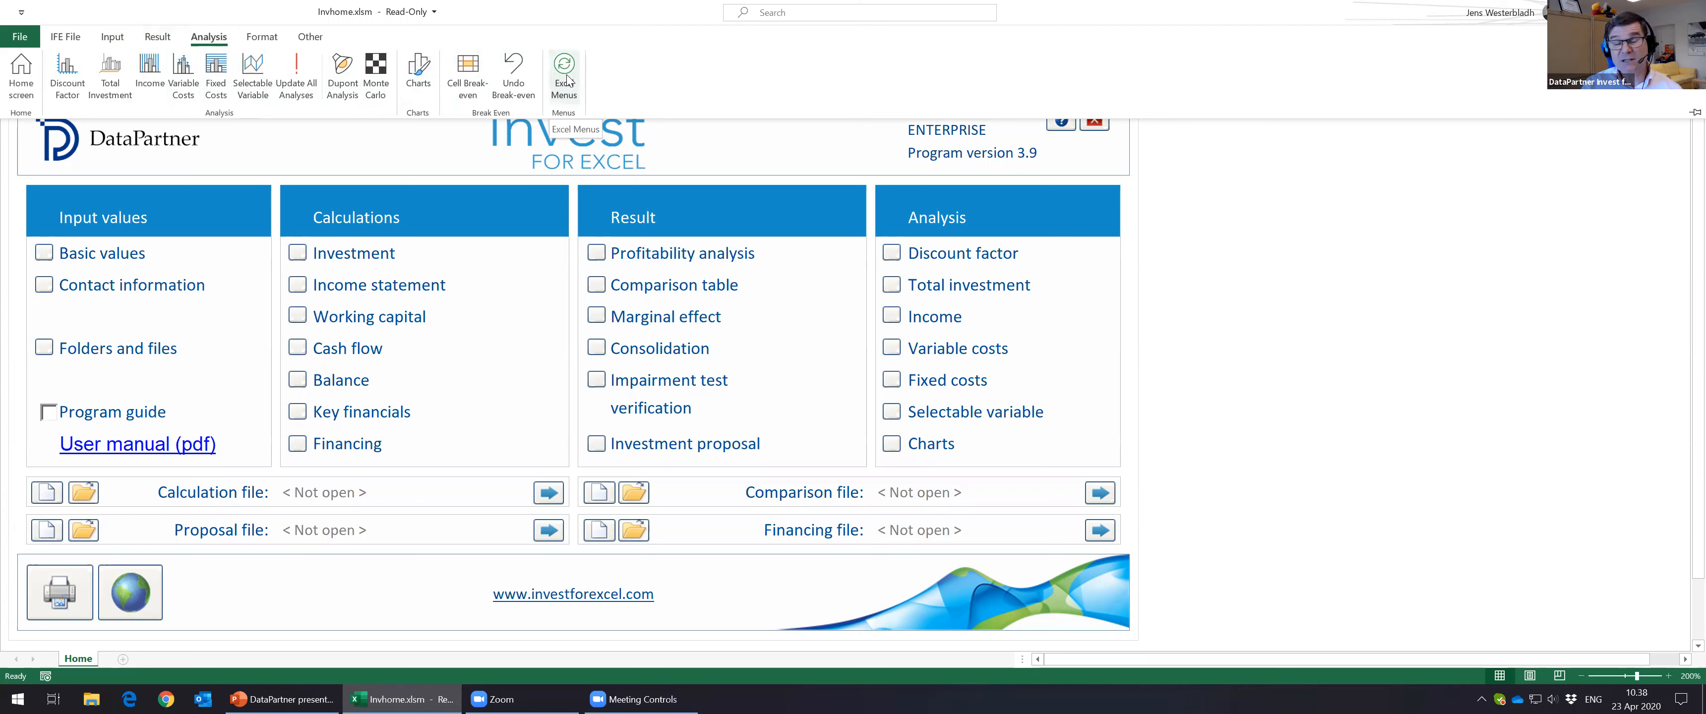
Step: Switch to the standard Excel menus and display the Formulas and Invest command sets
click(565, 78)
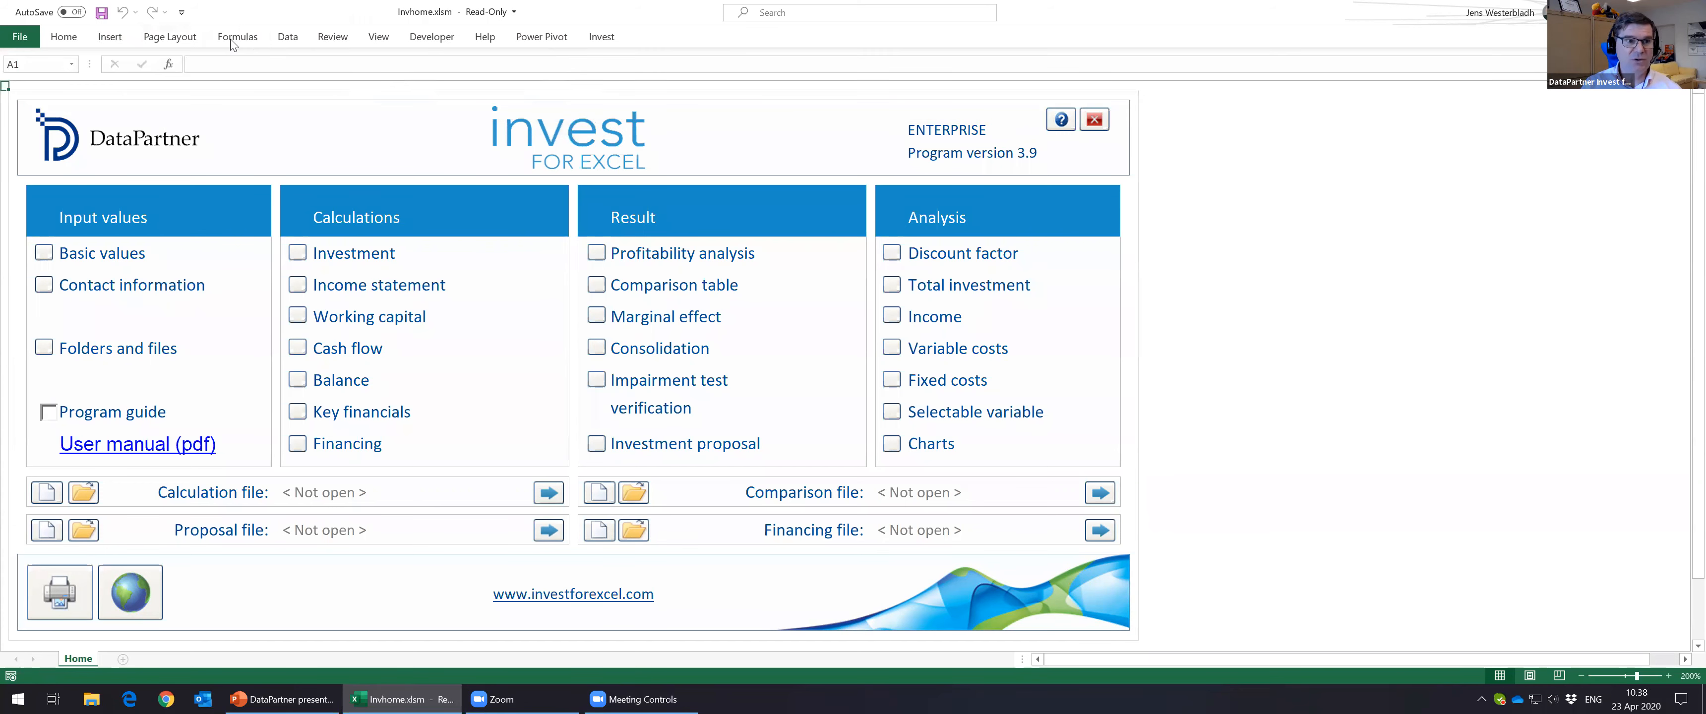
click(244, 38)
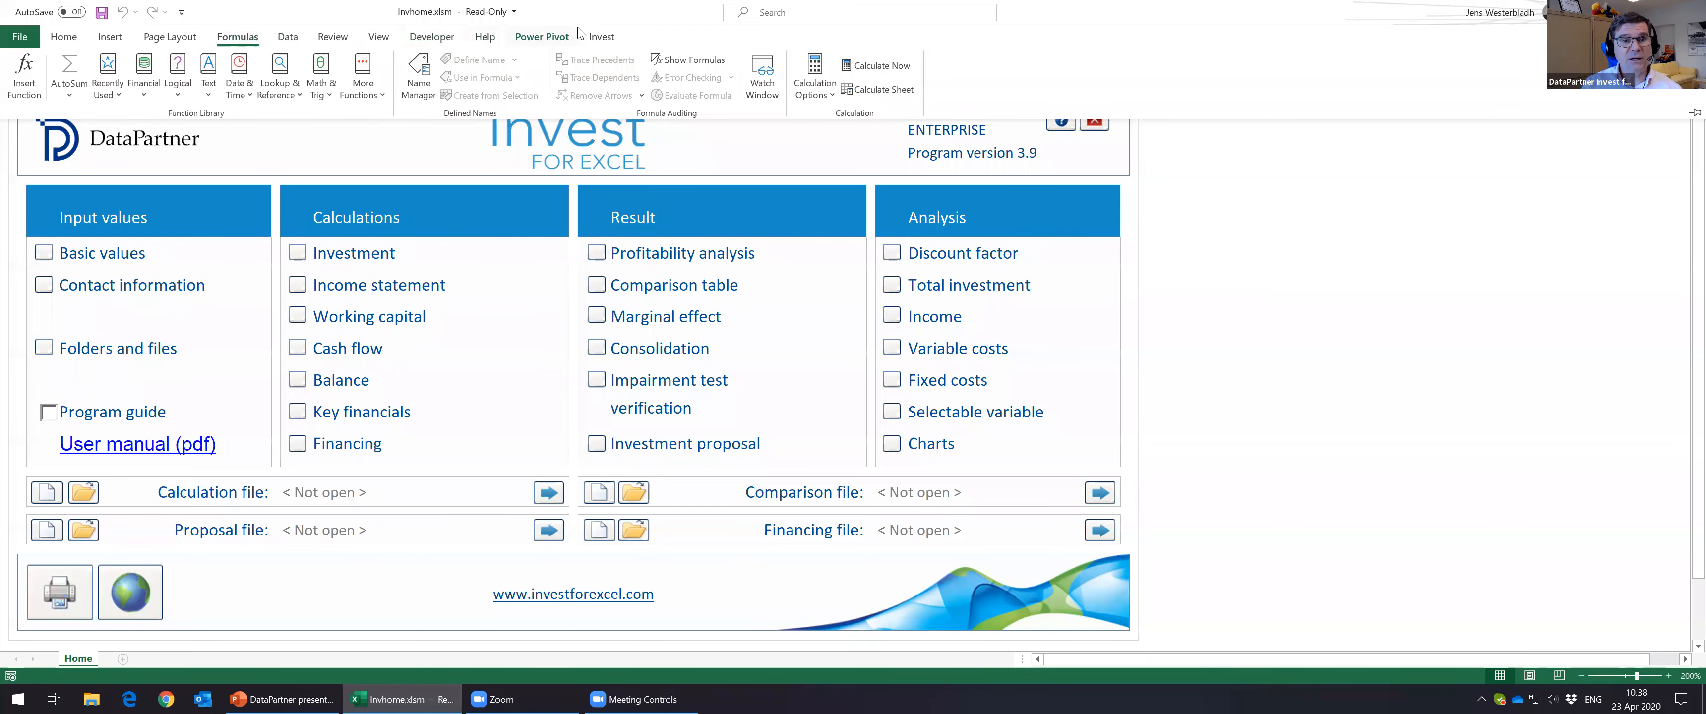
click(606, 37)
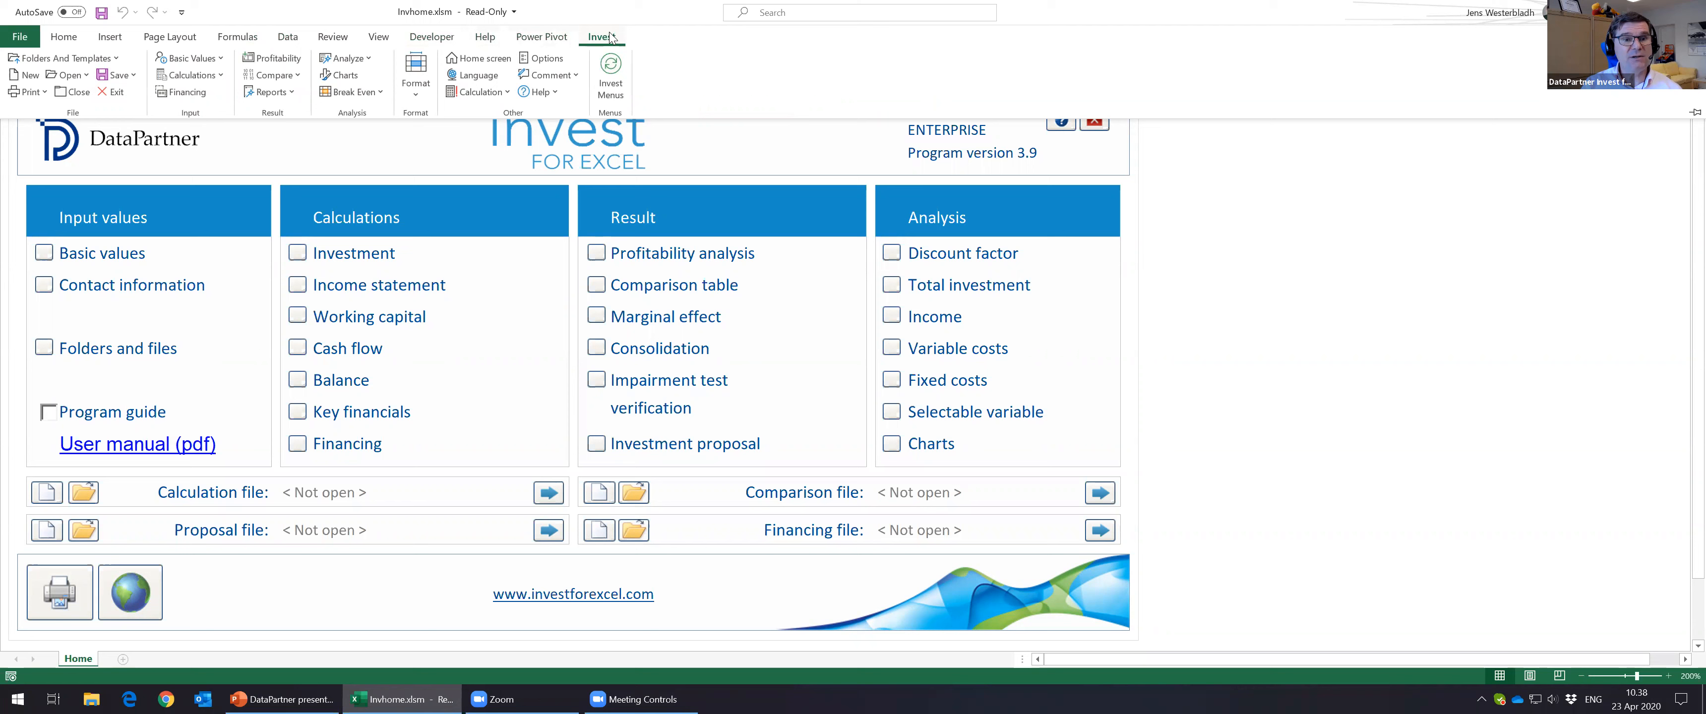
Step: Review the Invest analysis and calculation command lists, and return to the Invest menus
click(291, 75)
click(341, 59)
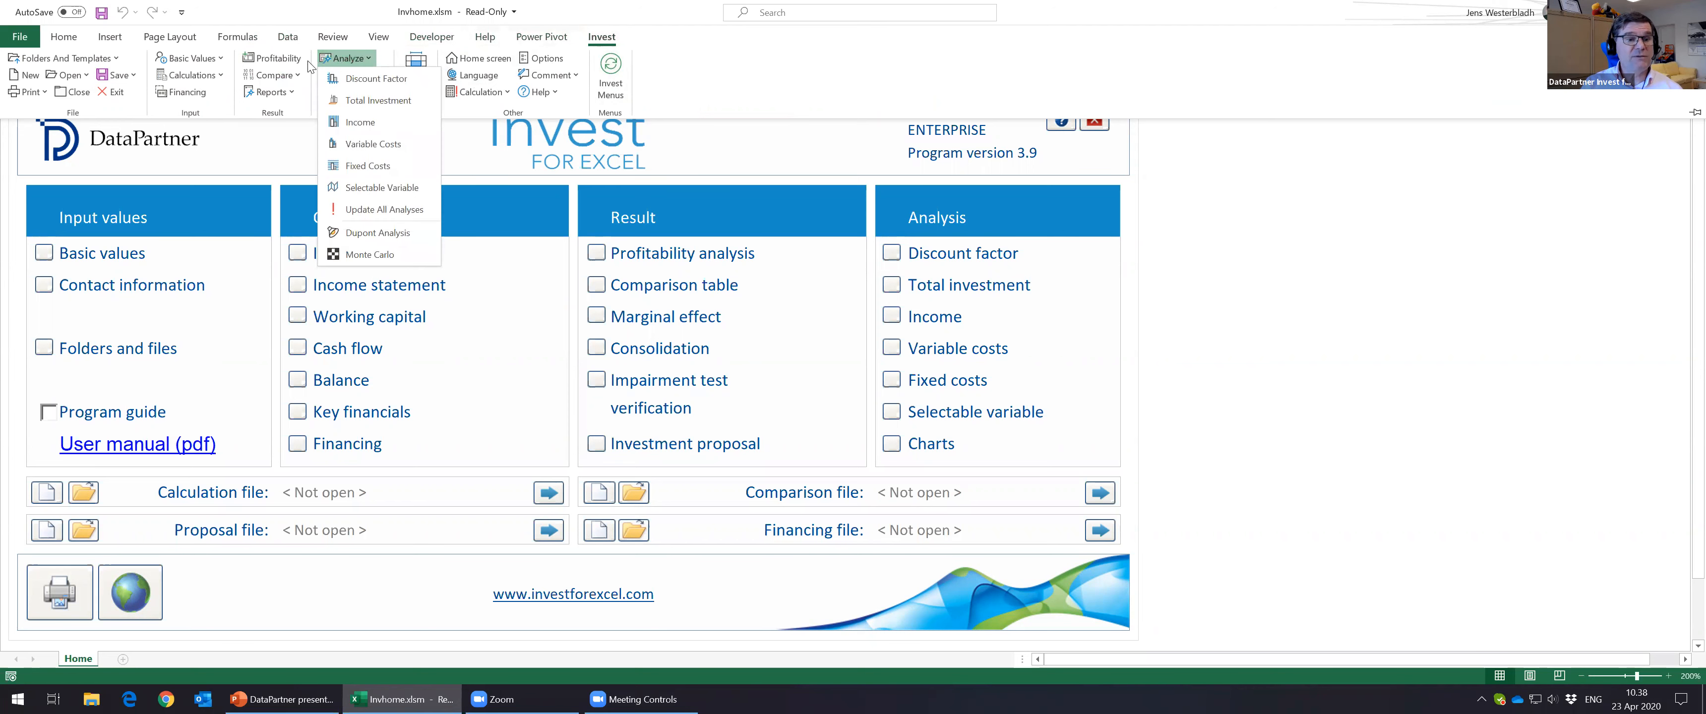
click(203, 77)
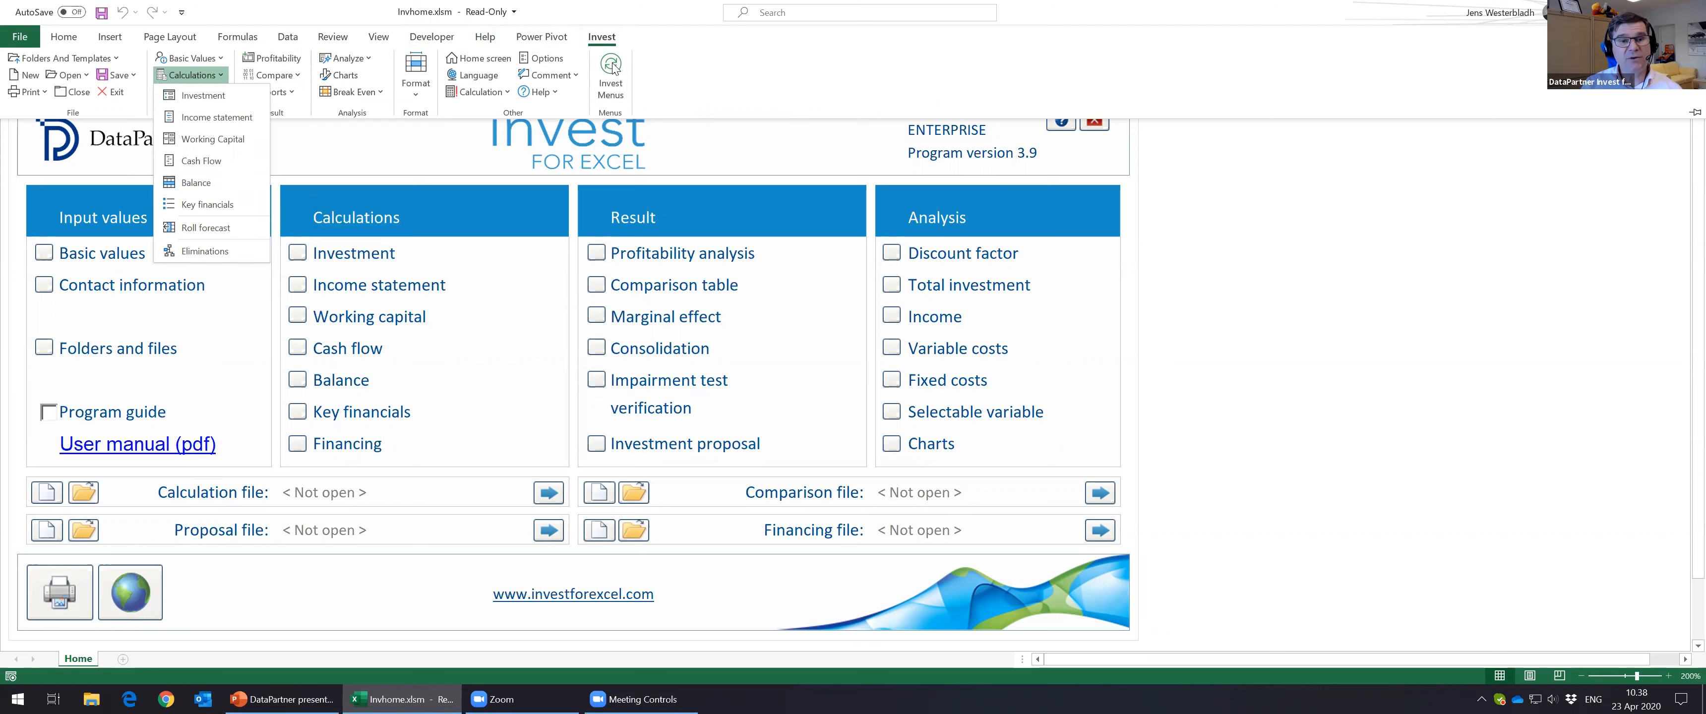
click(611, 67)
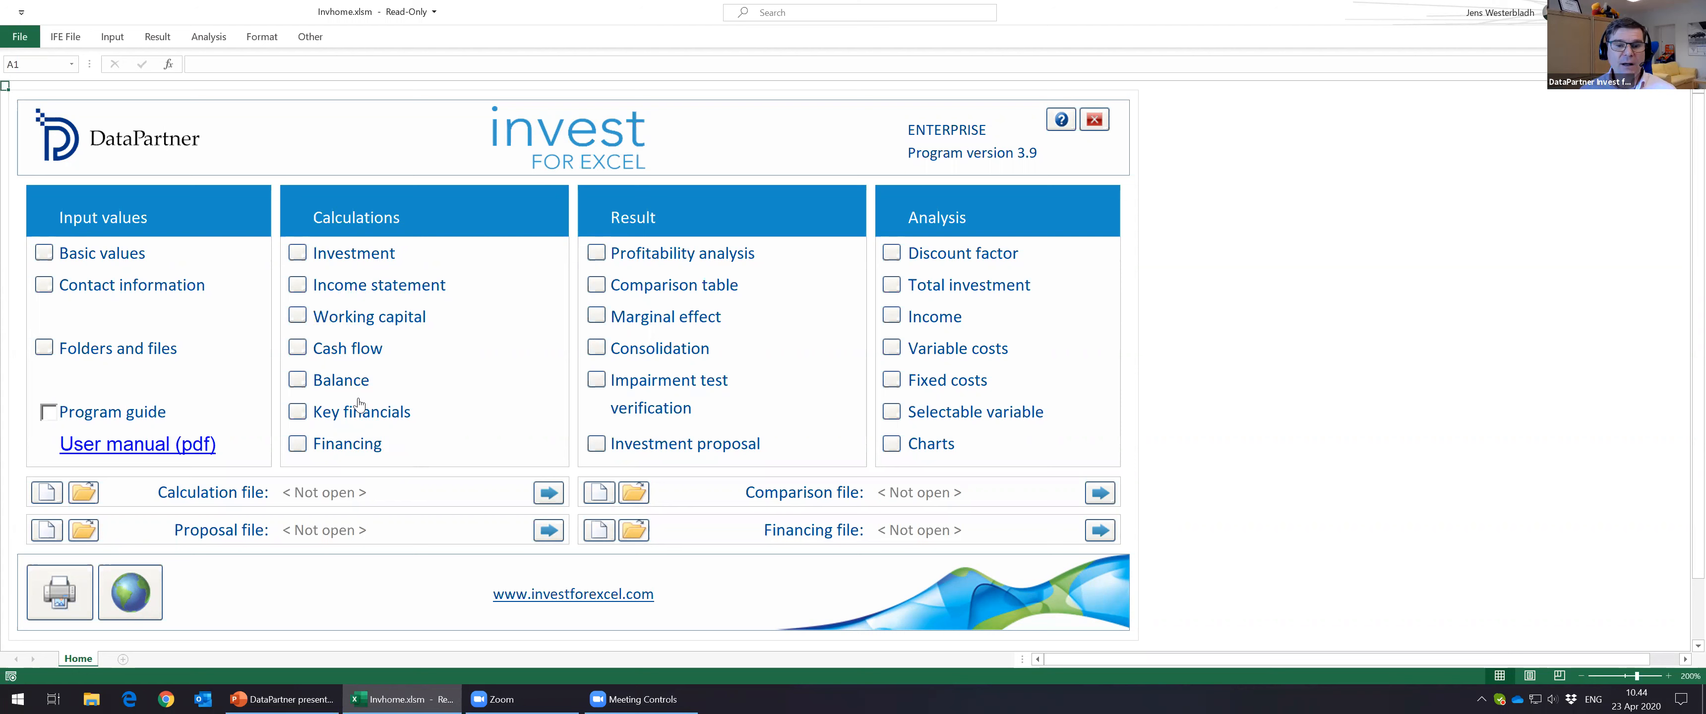
Step: View the Marginal effect function's example information and close it without creating a margin calculation
click(596, 317)
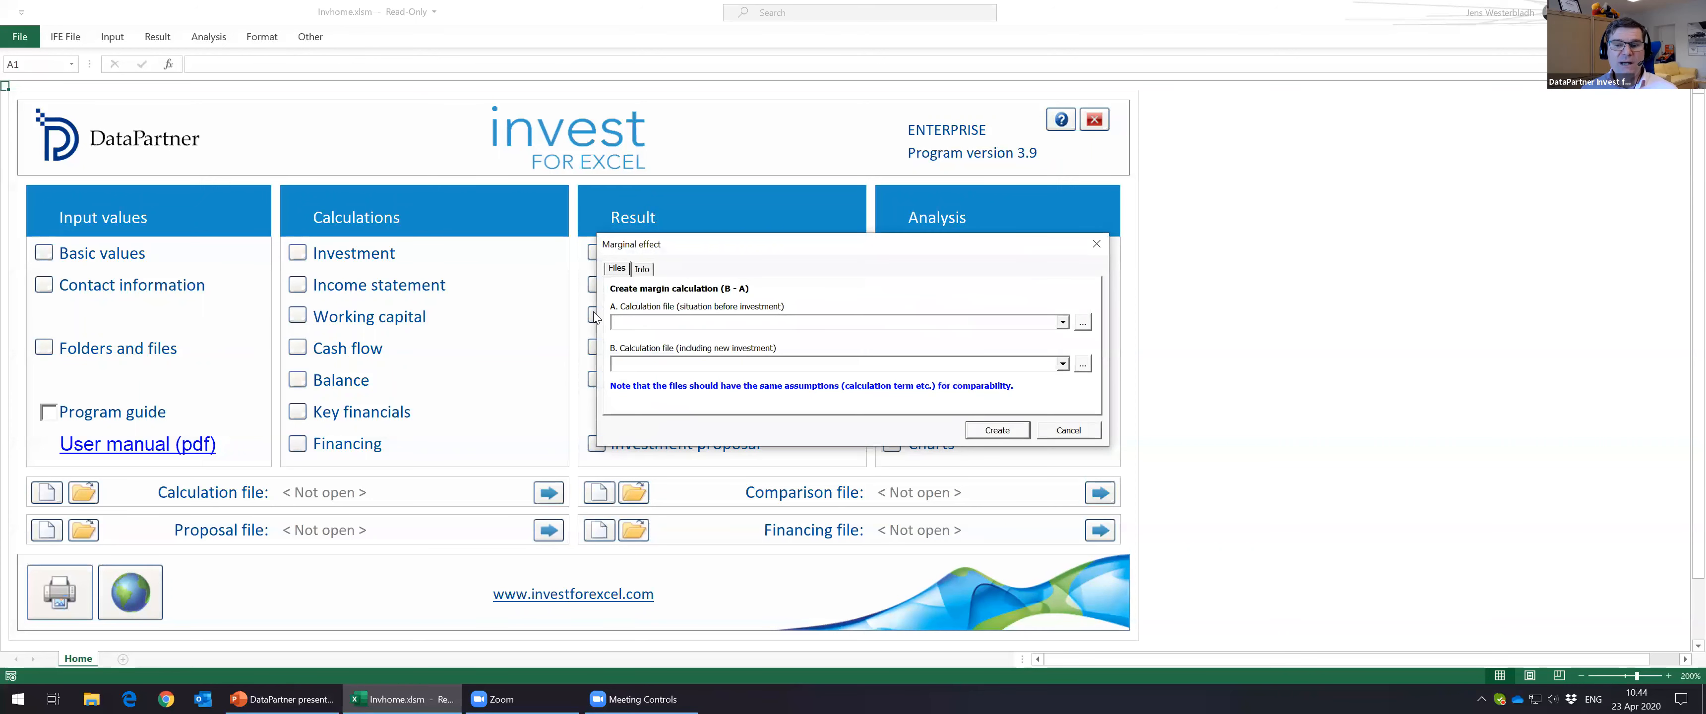
click(641, 269)
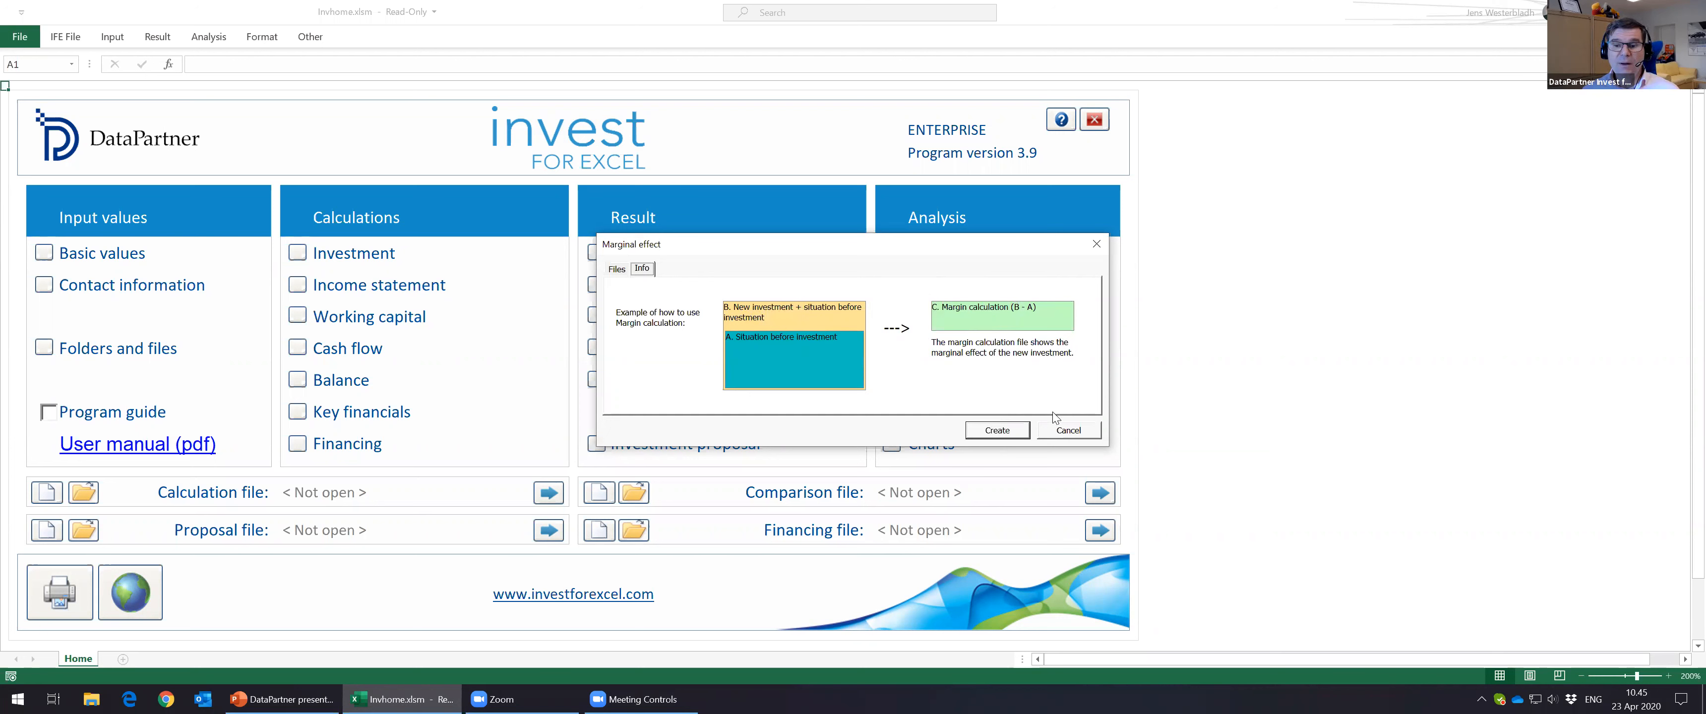
click(1068, 430)
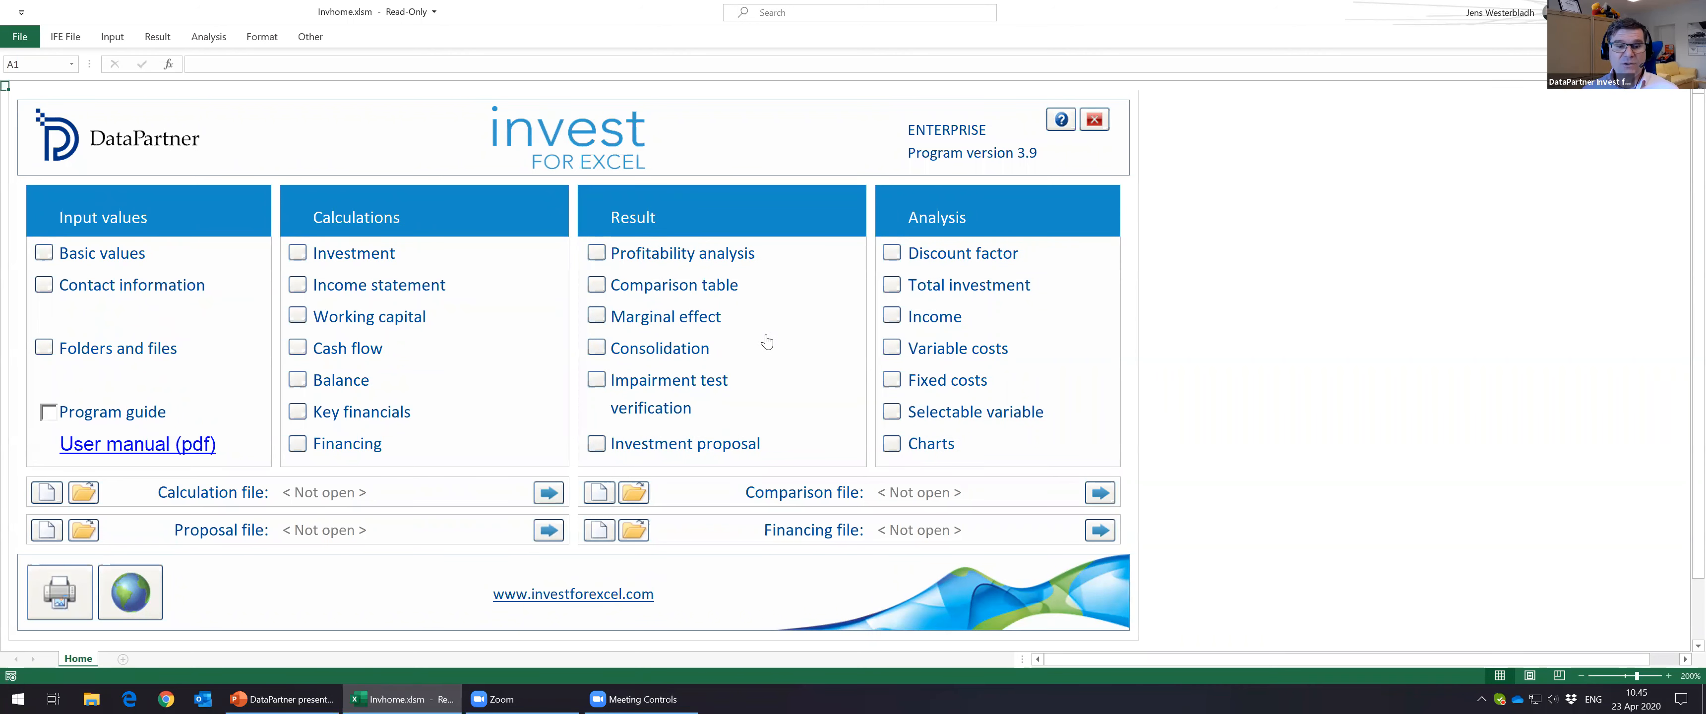
Step: Start a consolidation and add Invfile1.xlsm and Invfile aut manufactoring line.xlsm from the Examples\Manufacturing folder
click(596, 349)
click(784, 337)
click(642, 482)
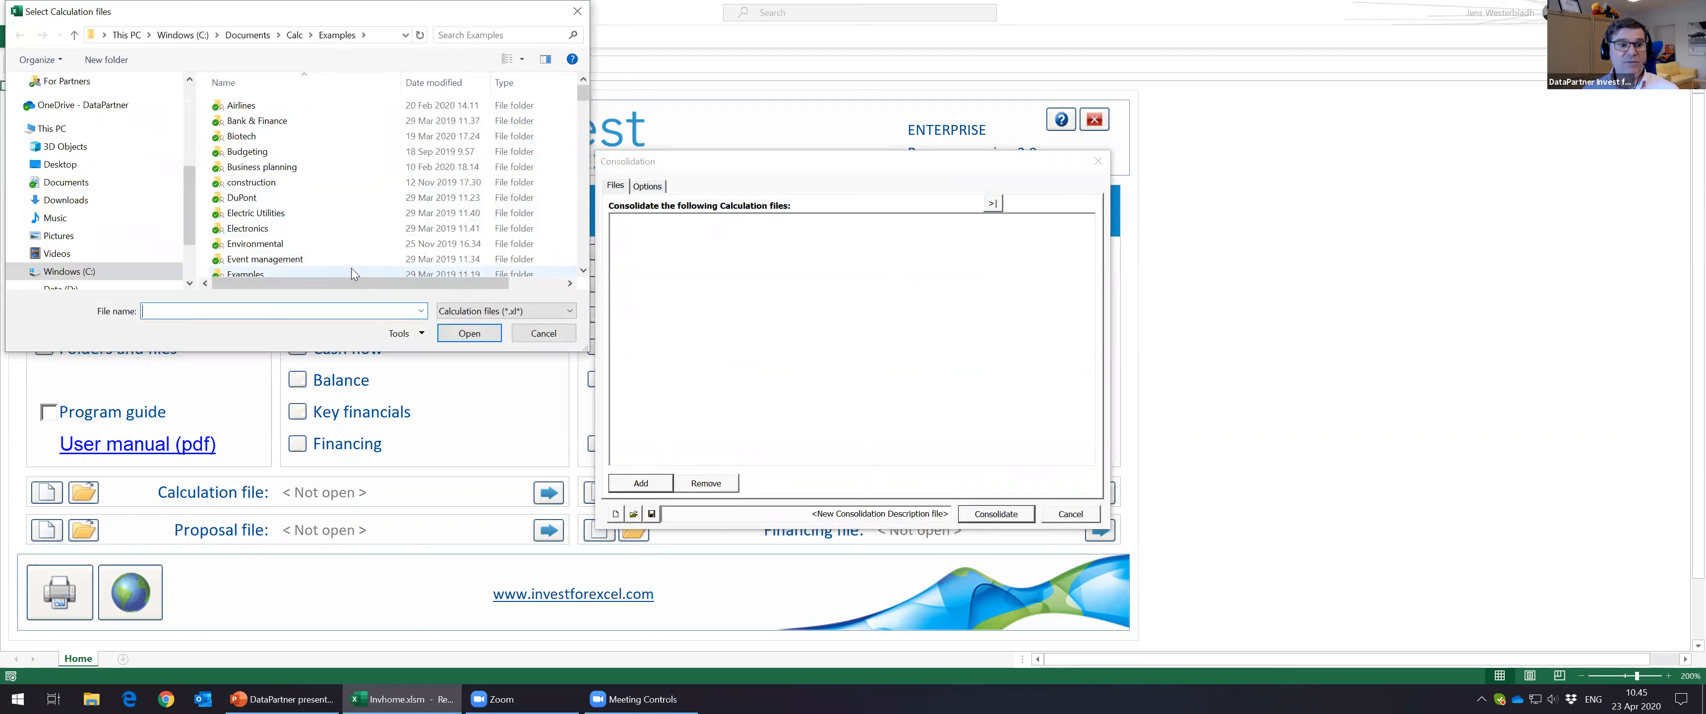
scroll(324, 268, down, 4)
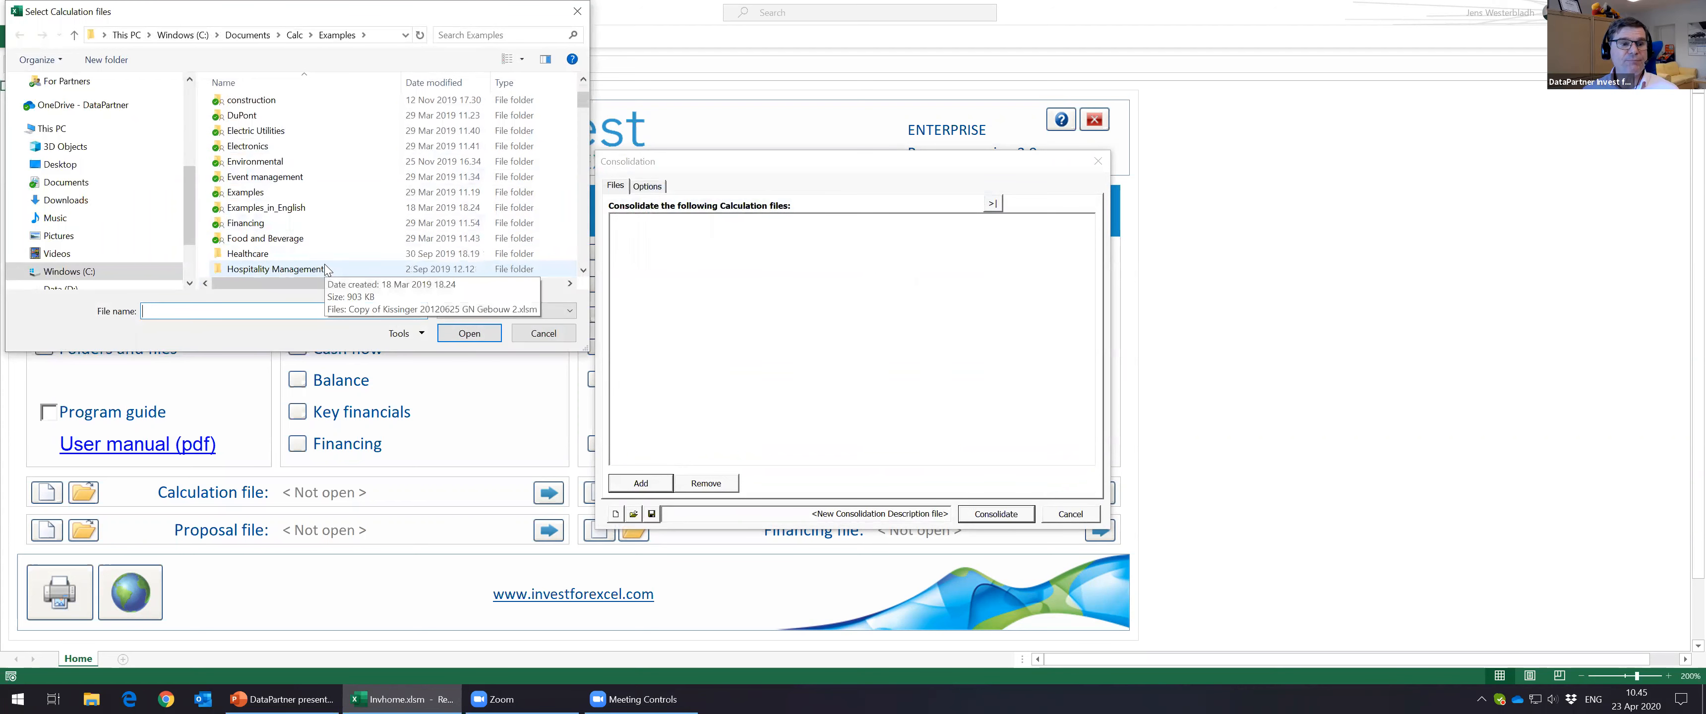
scroll(324, 269, down, 5)
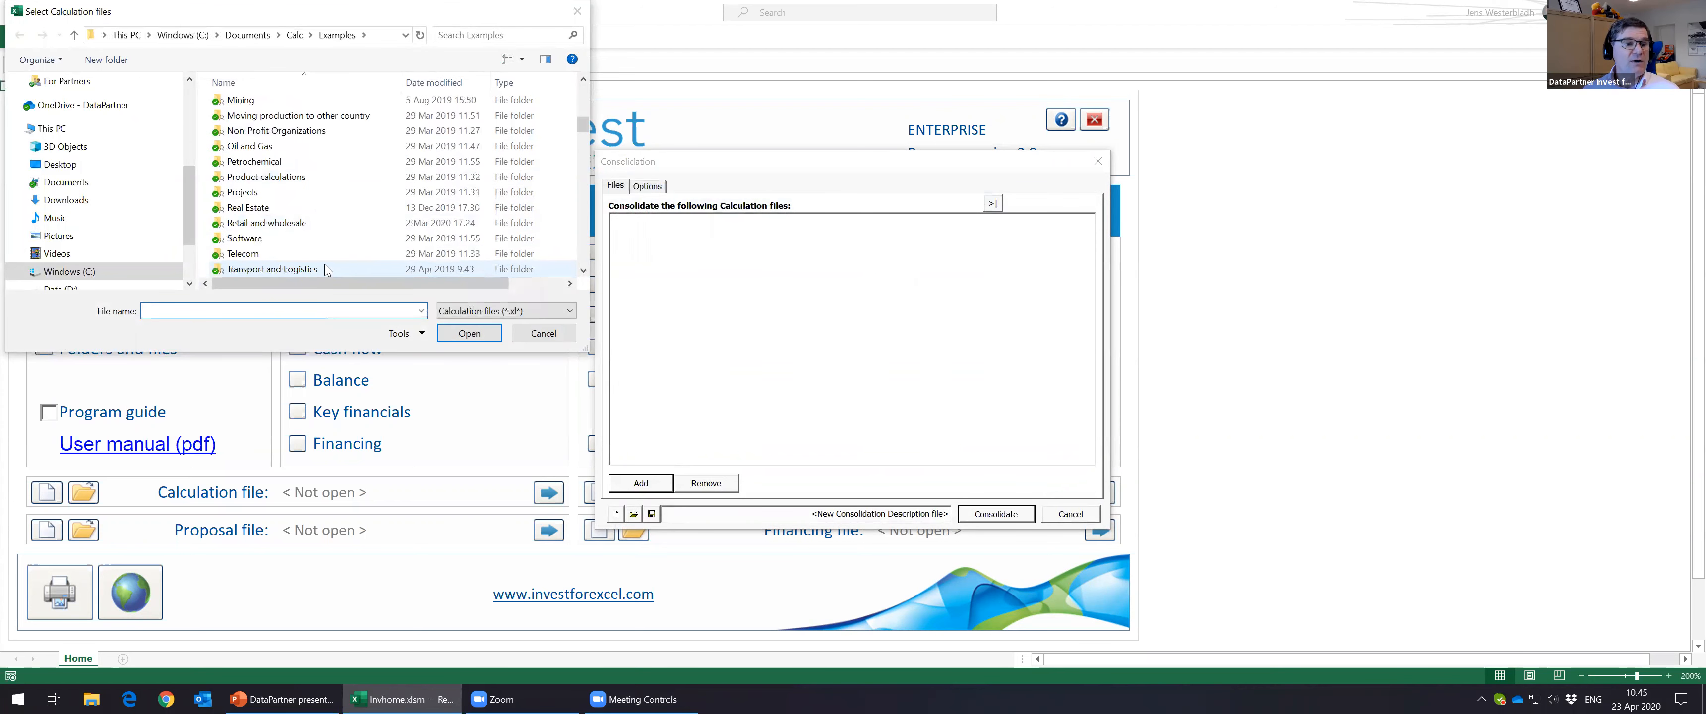
scroll(325, 265, up, 2)
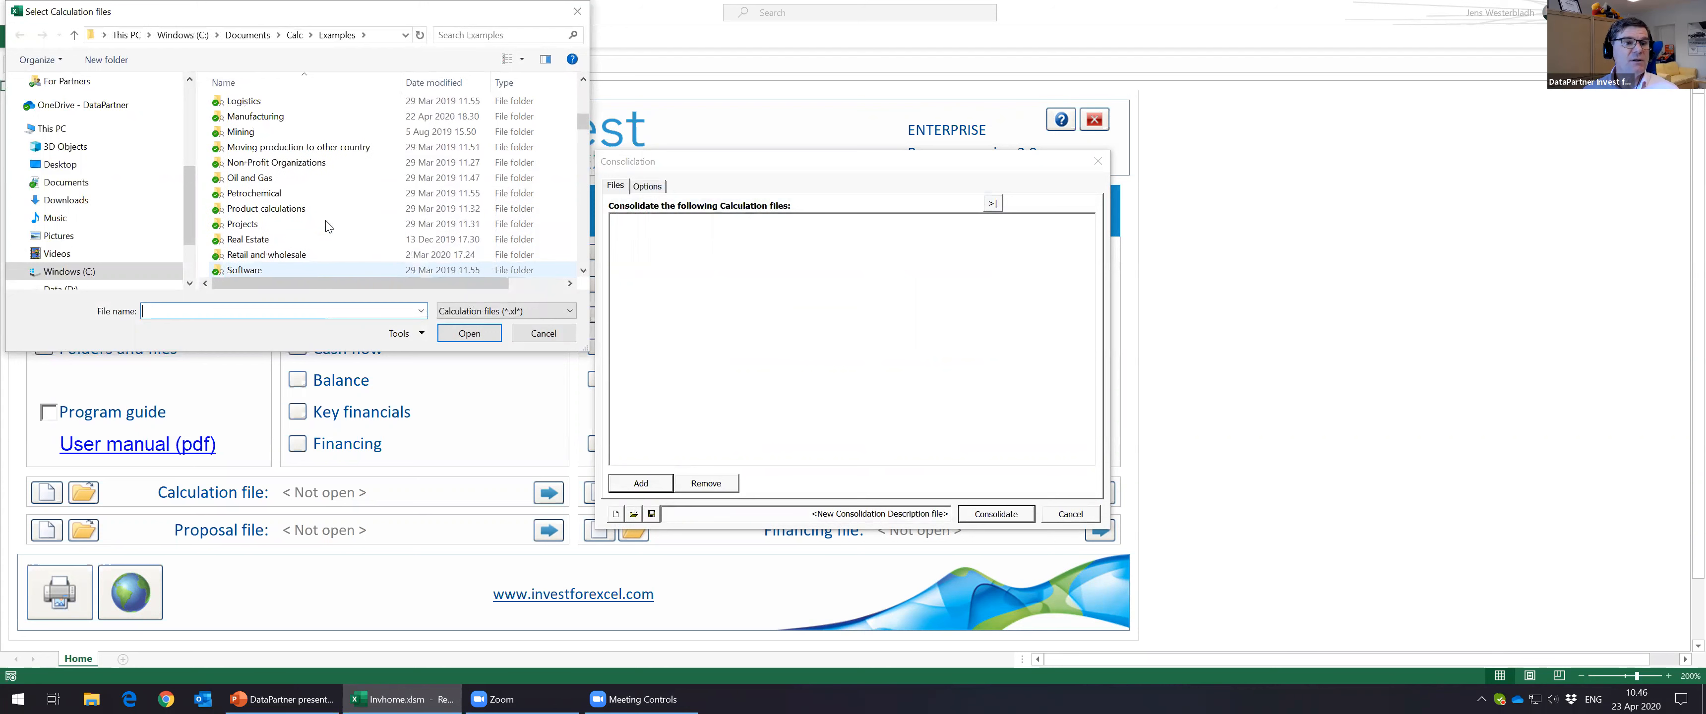
double_click(271, 124)
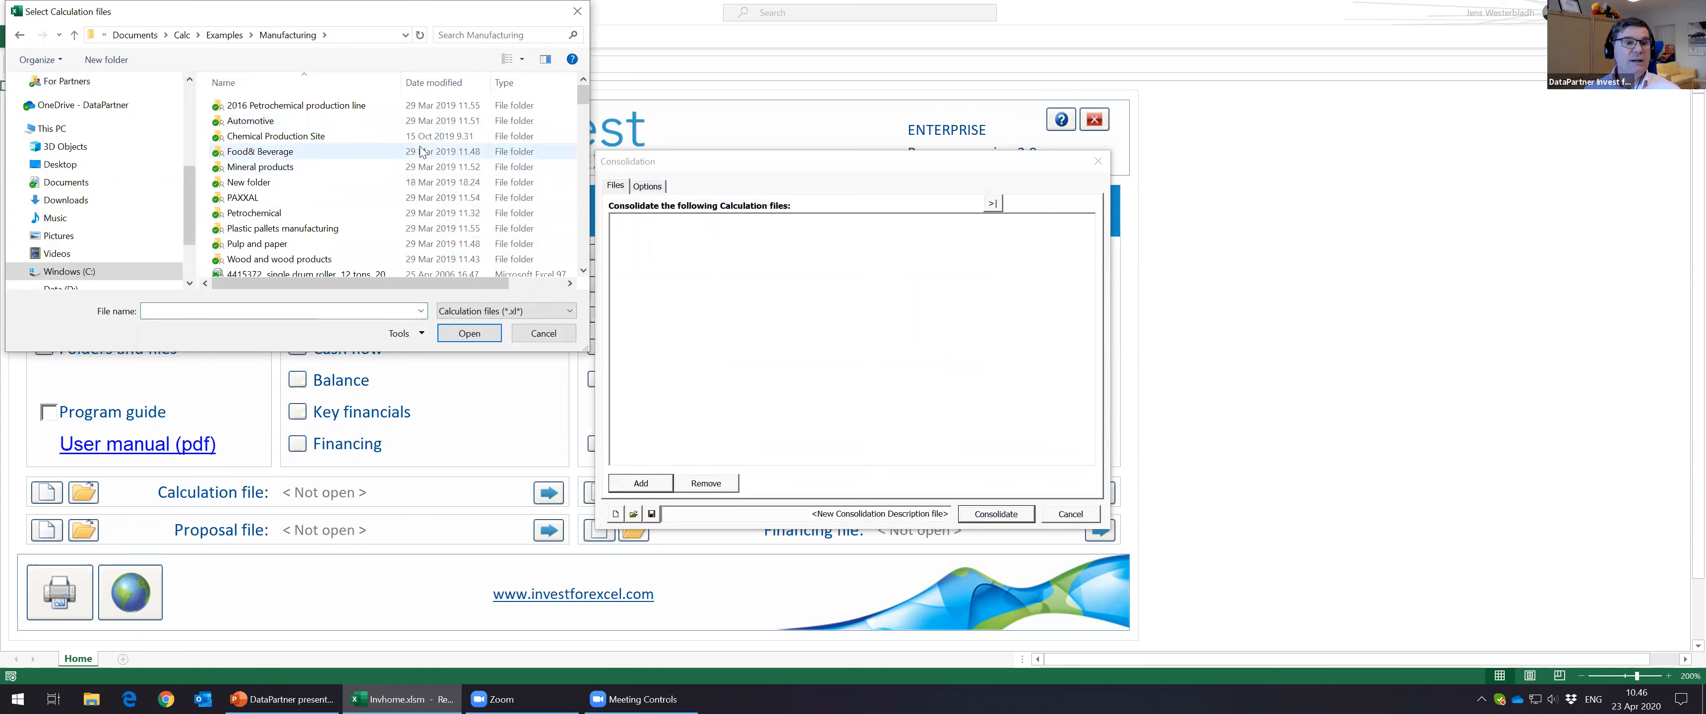
click(431, 85)
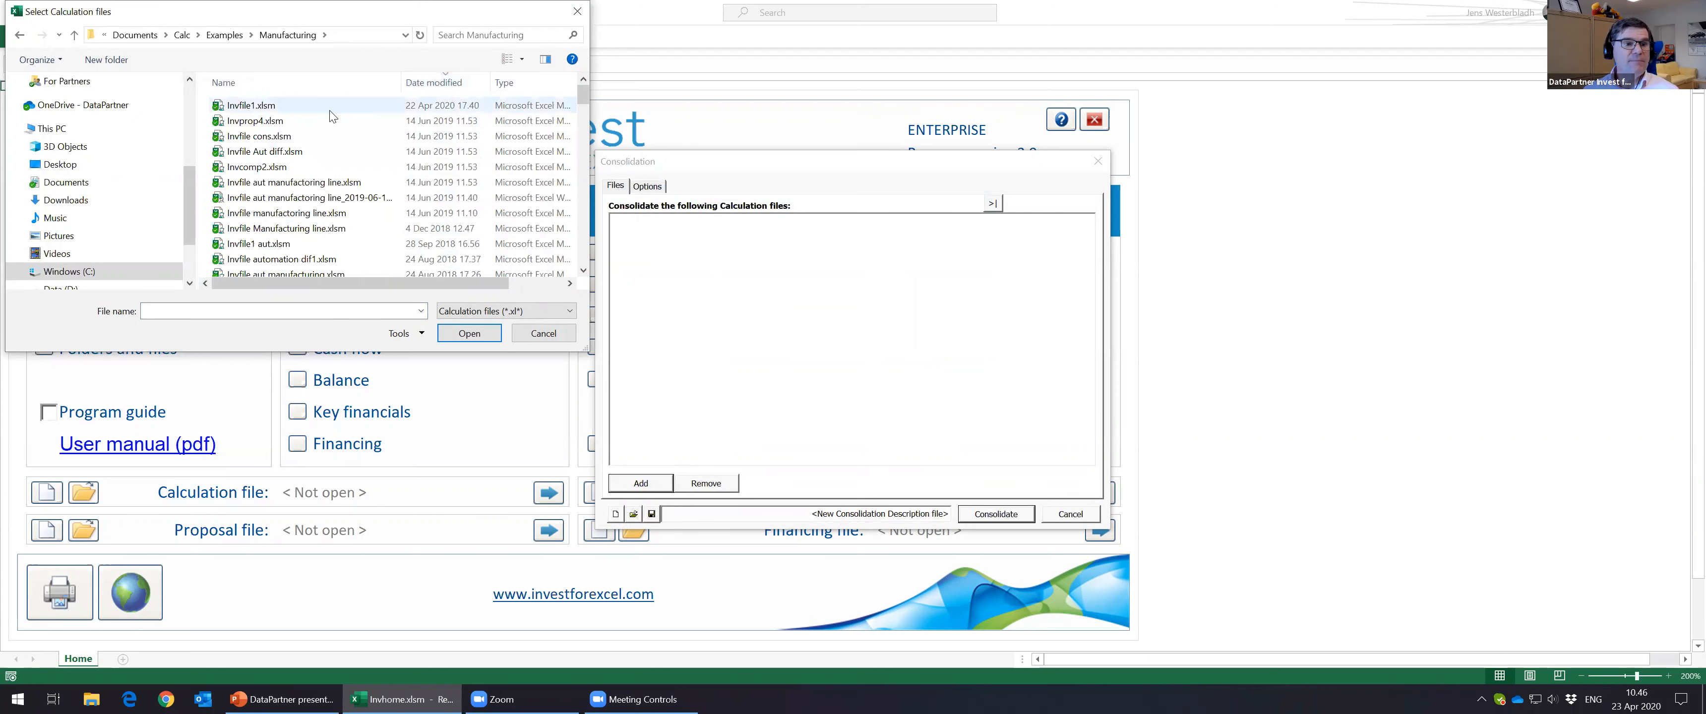
click(278, 106)
ctrl+click(294, 182)
click(468, 333)
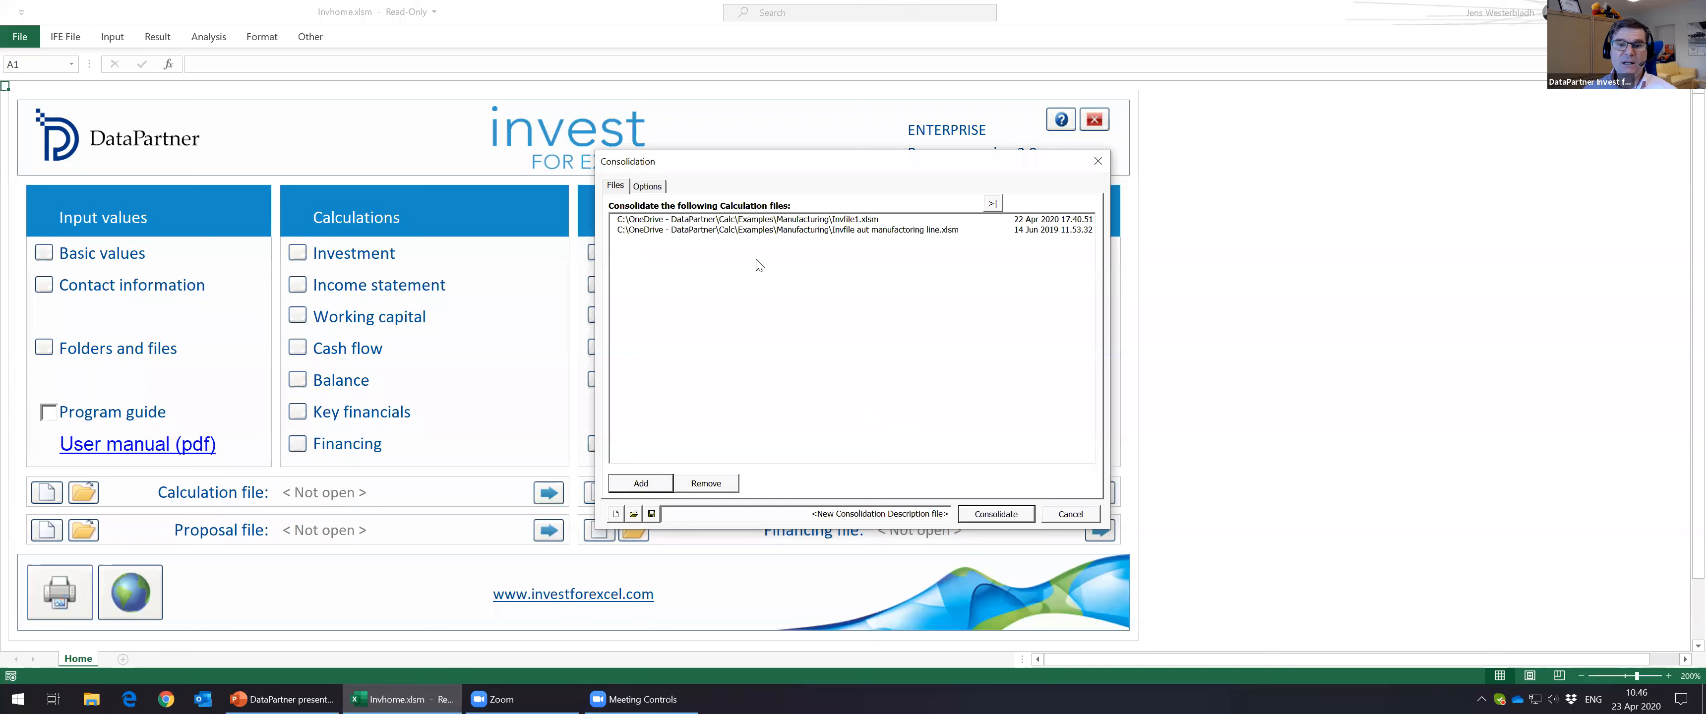
Step: In the consolidation options, select elimination groups 1, 2 and 3, and set eliminations back to All
click(656, 186)
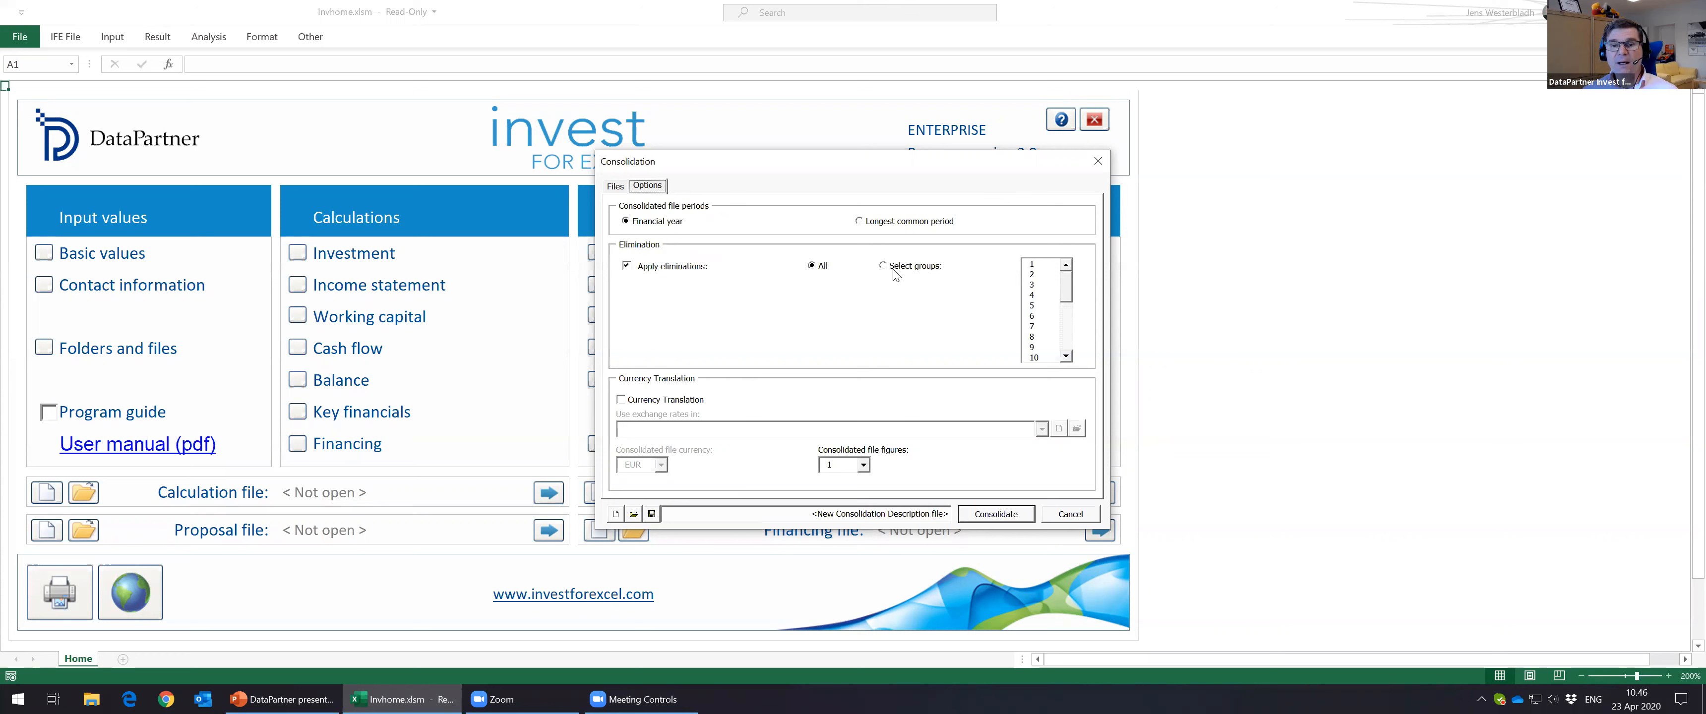
click(1064, 277)
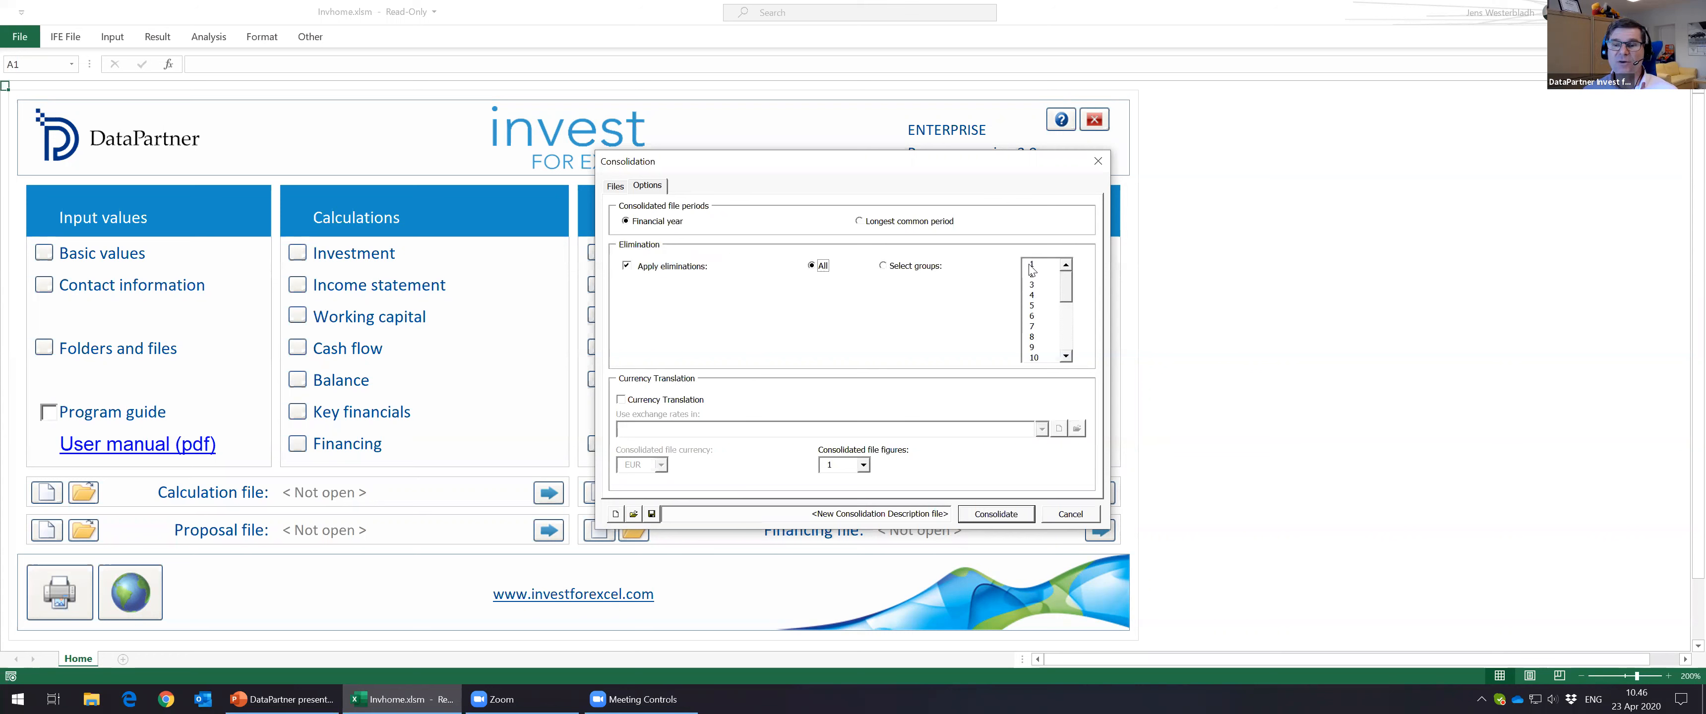
click(914, 267)
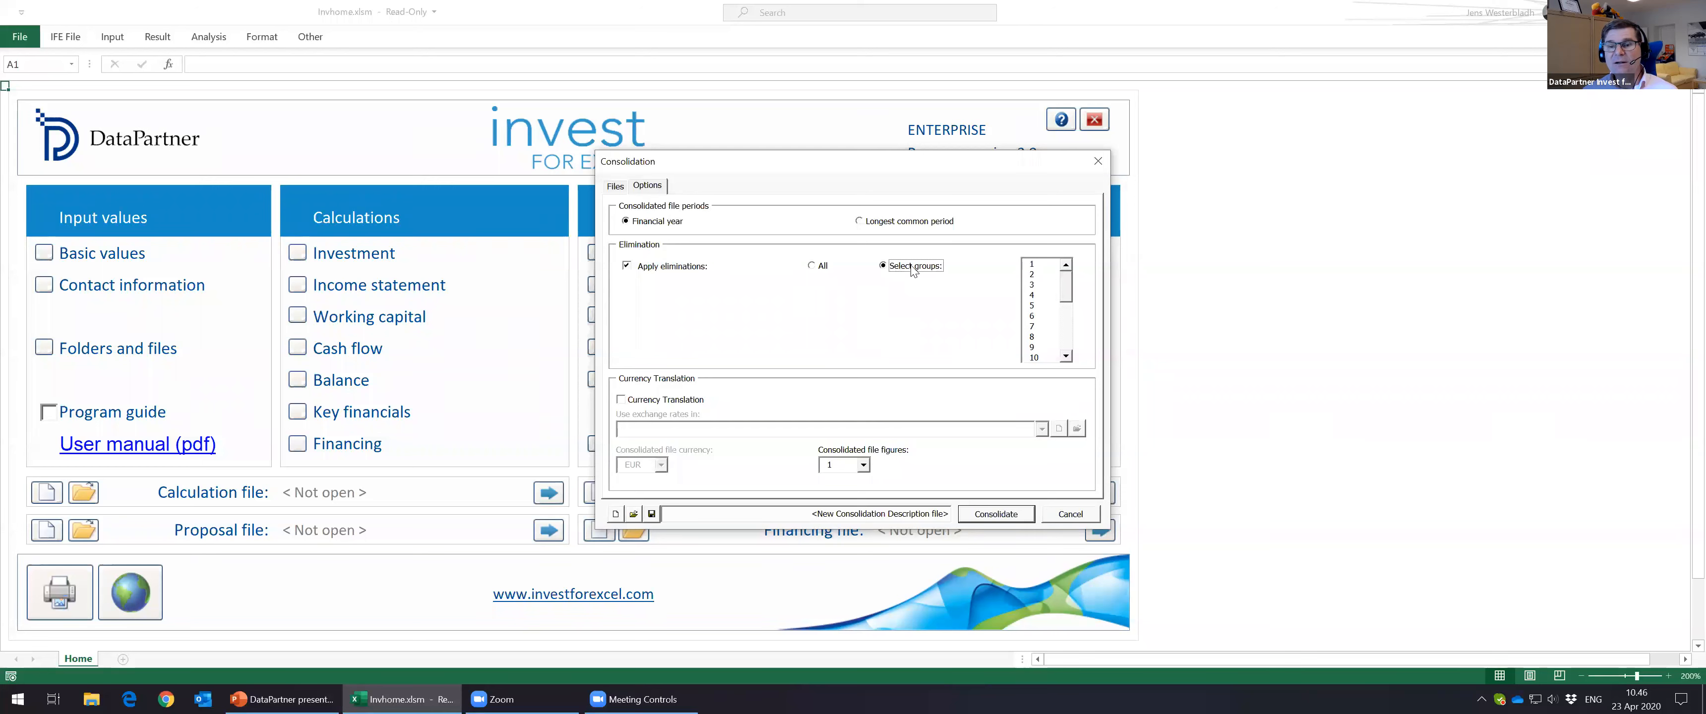
click(1032, 265)
click(1033, 274)
click(1034, 284)
click(814, 267)
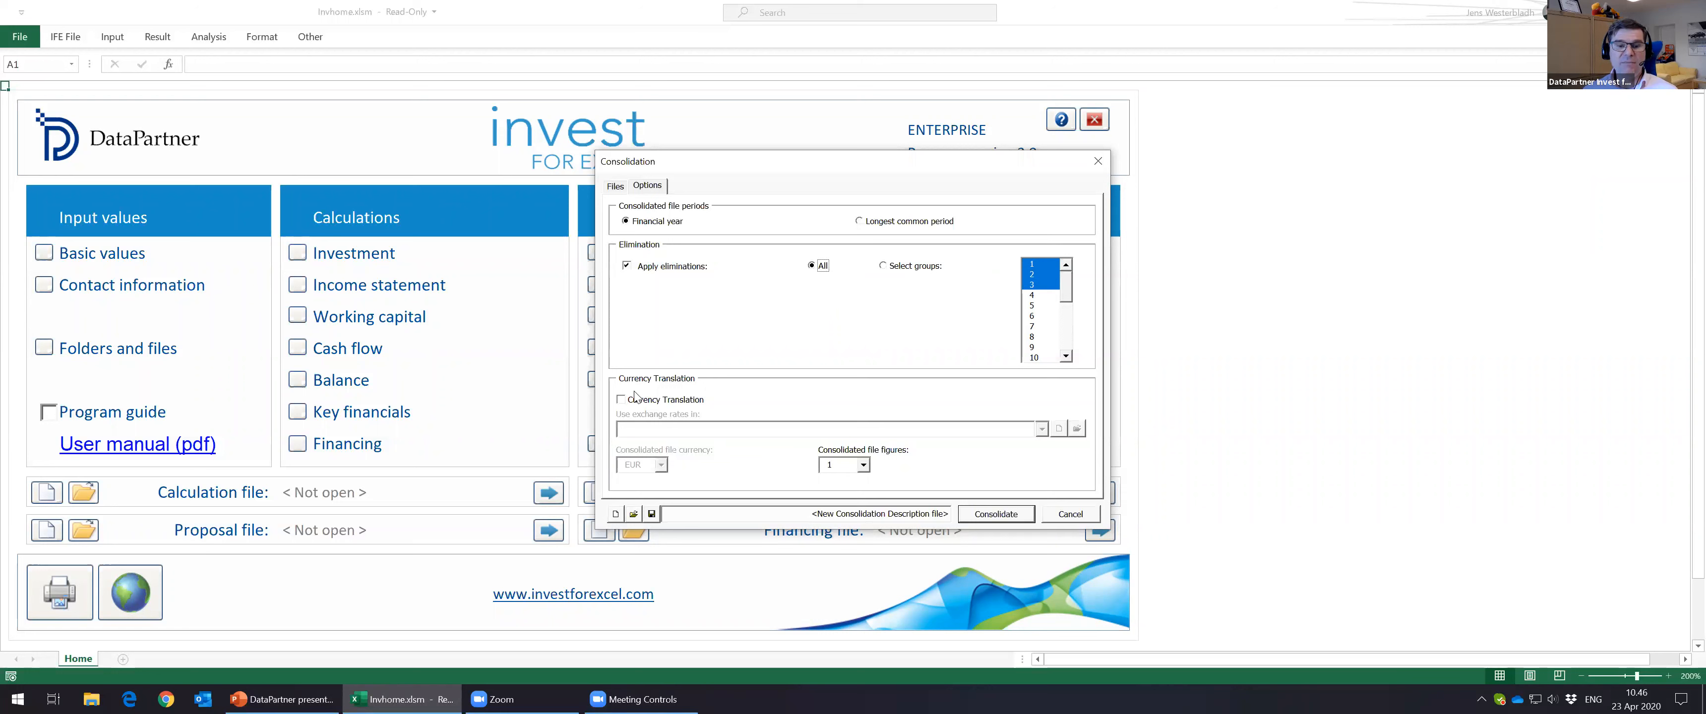
Step: Turn the consolidation's currency translation on and off again, and cancel the consolidation
click(621, 400)
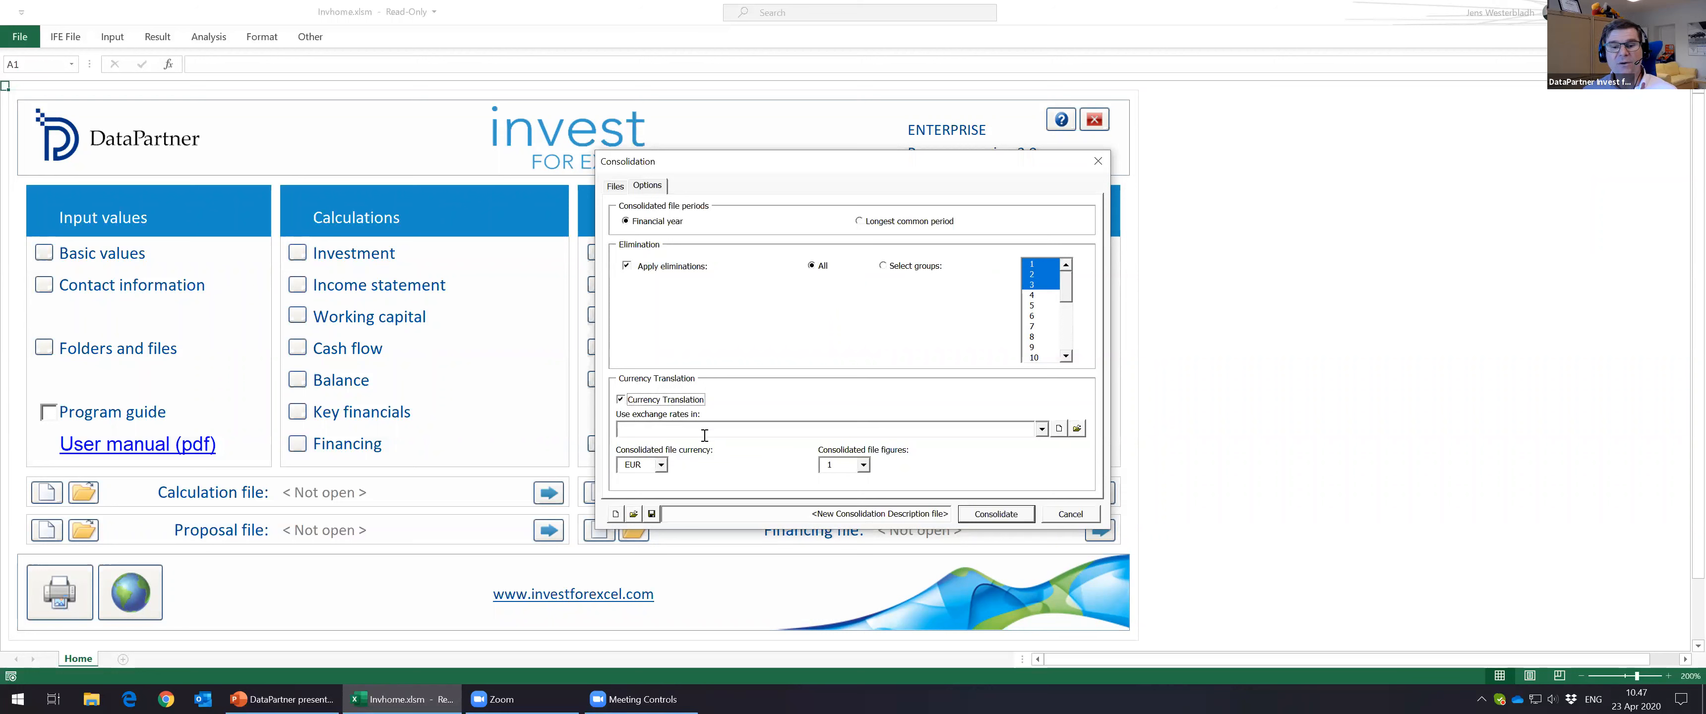
click(621, 399)
click(615, 186)
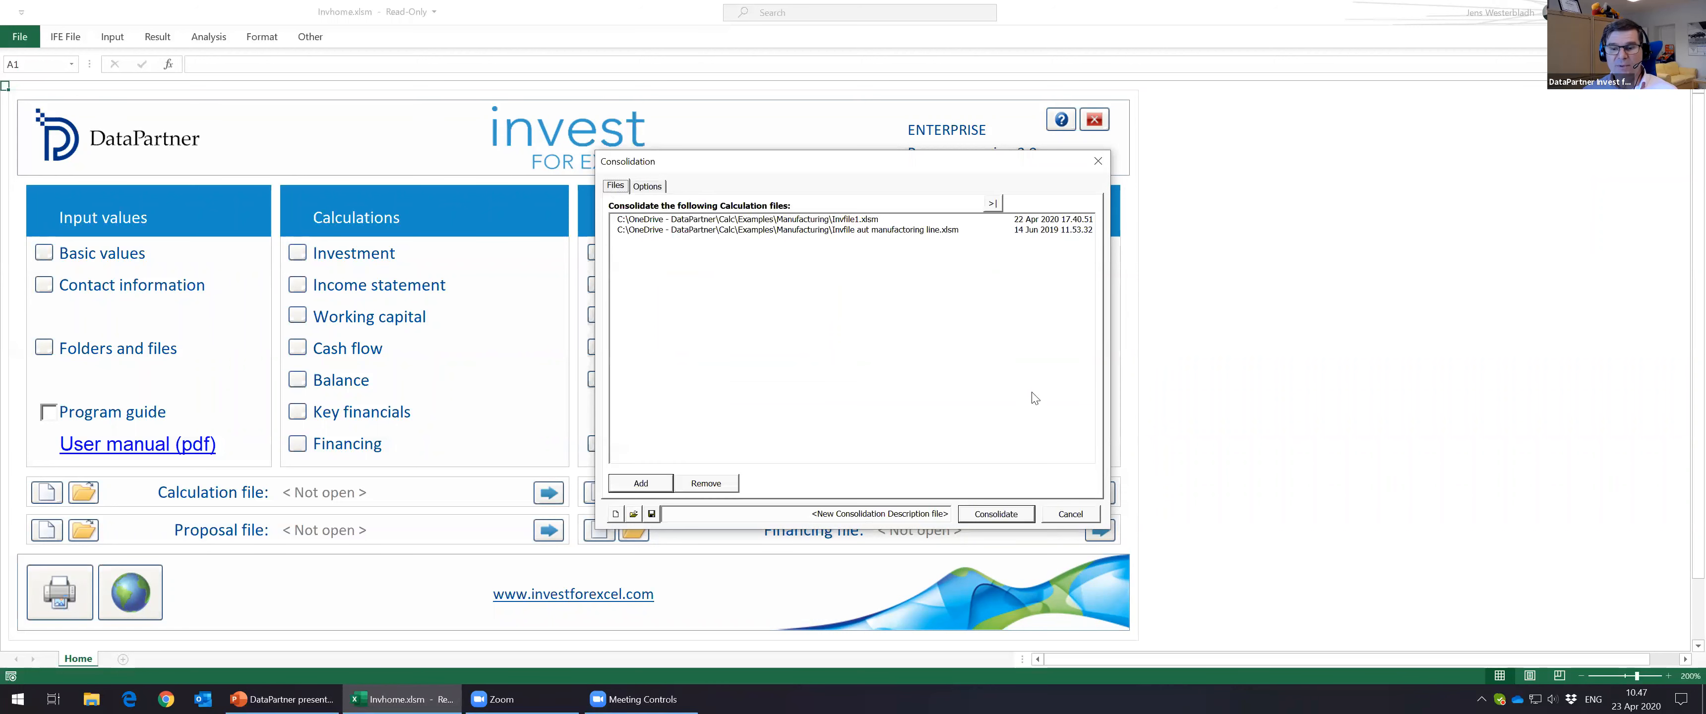
key(Escape)
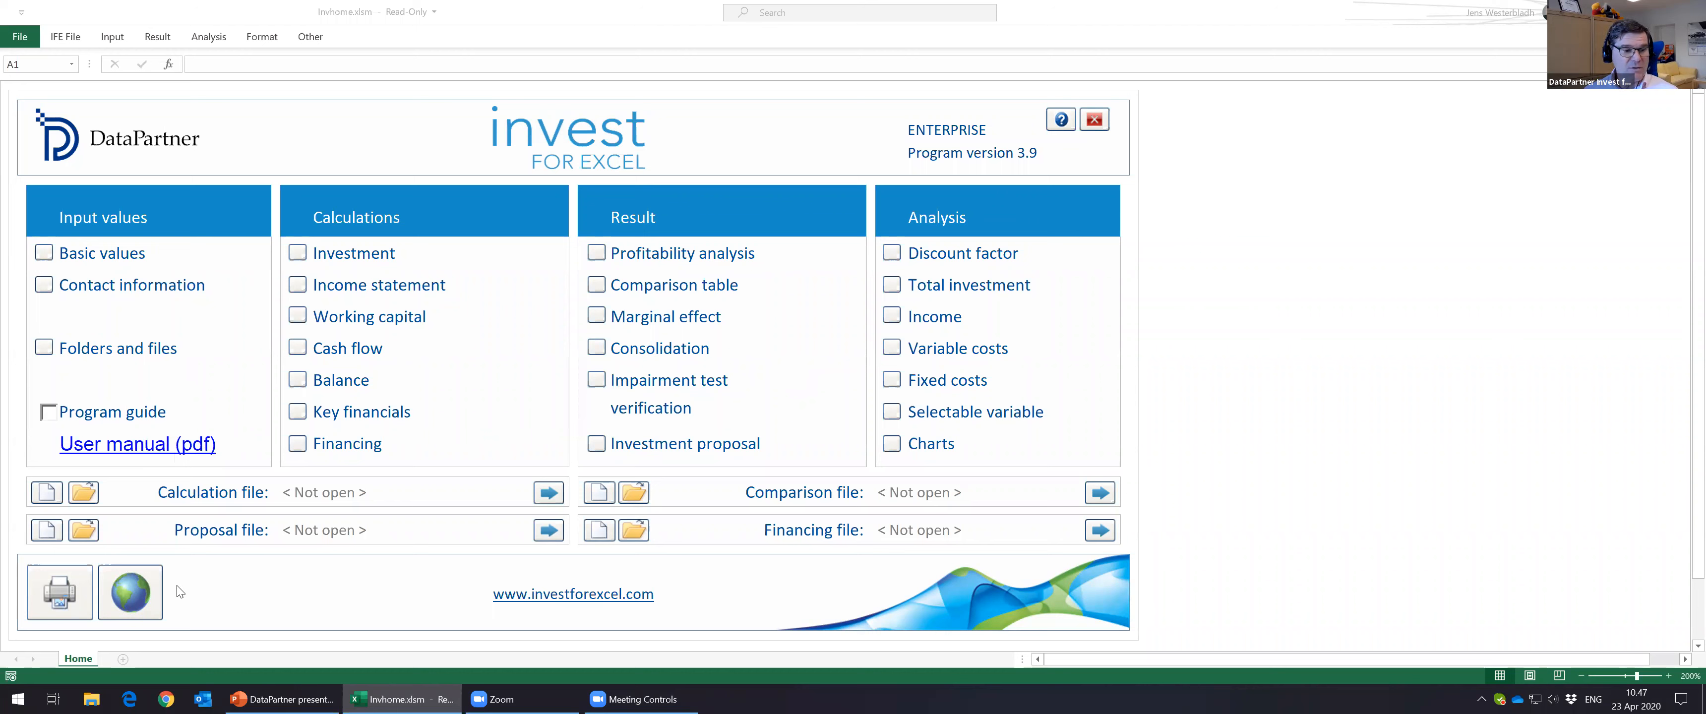
Step: Examine the available command languages in the Change Language settings and cancel without changing any
click(148, 593)
click(147, 593)
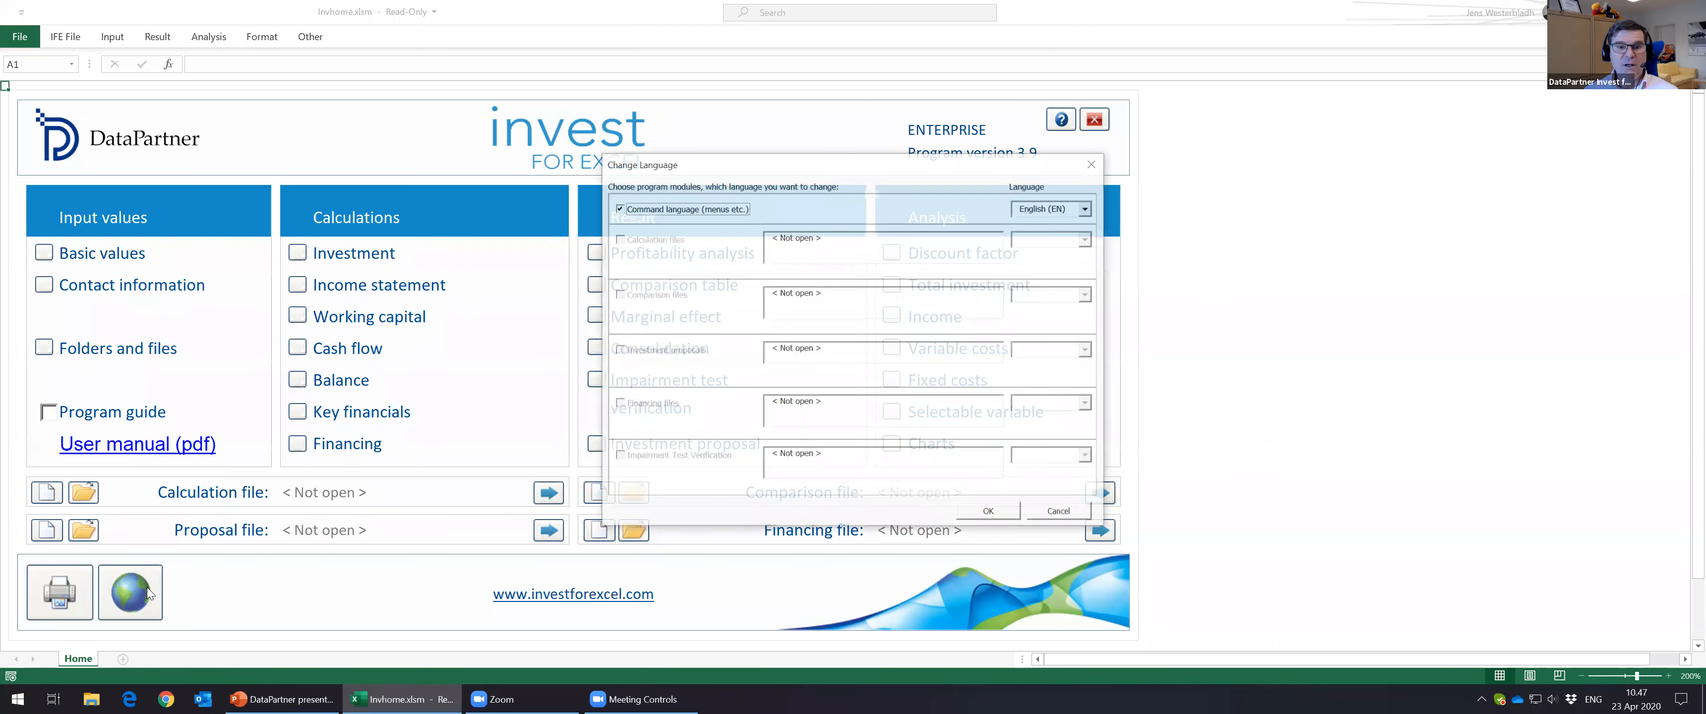
click(1086, 208)
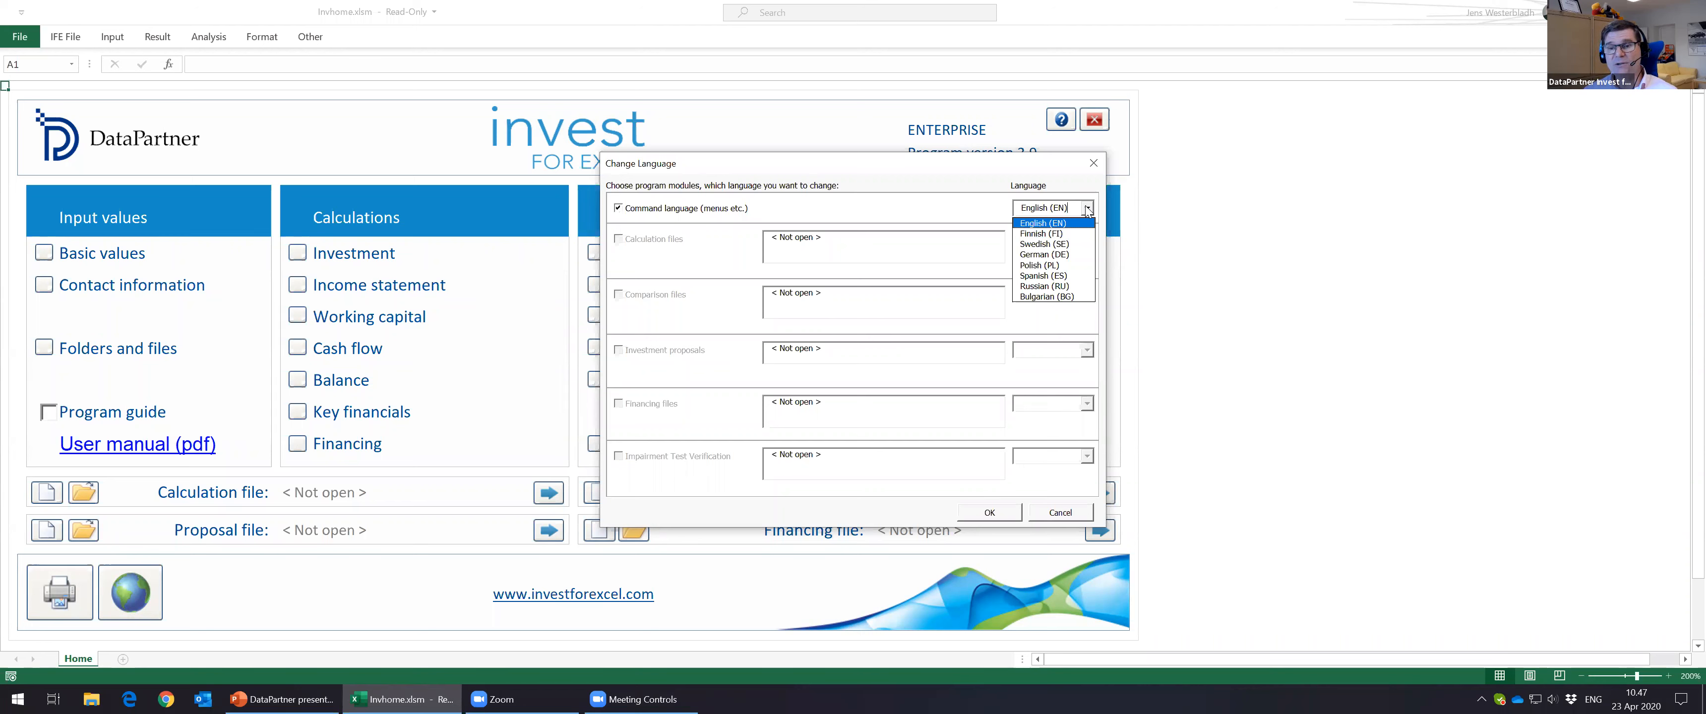
click(1086, 210)
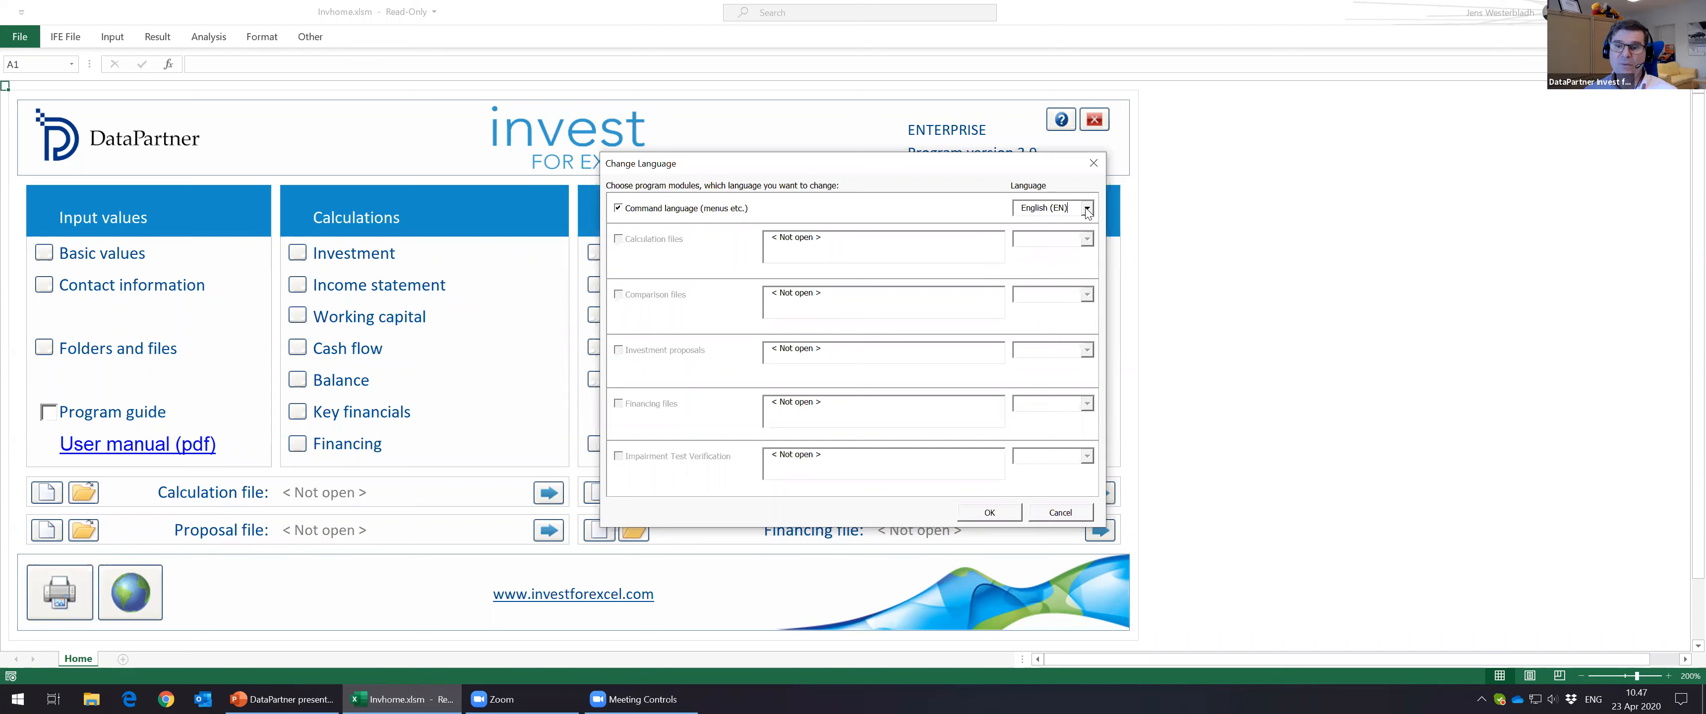
click(1072, 514)
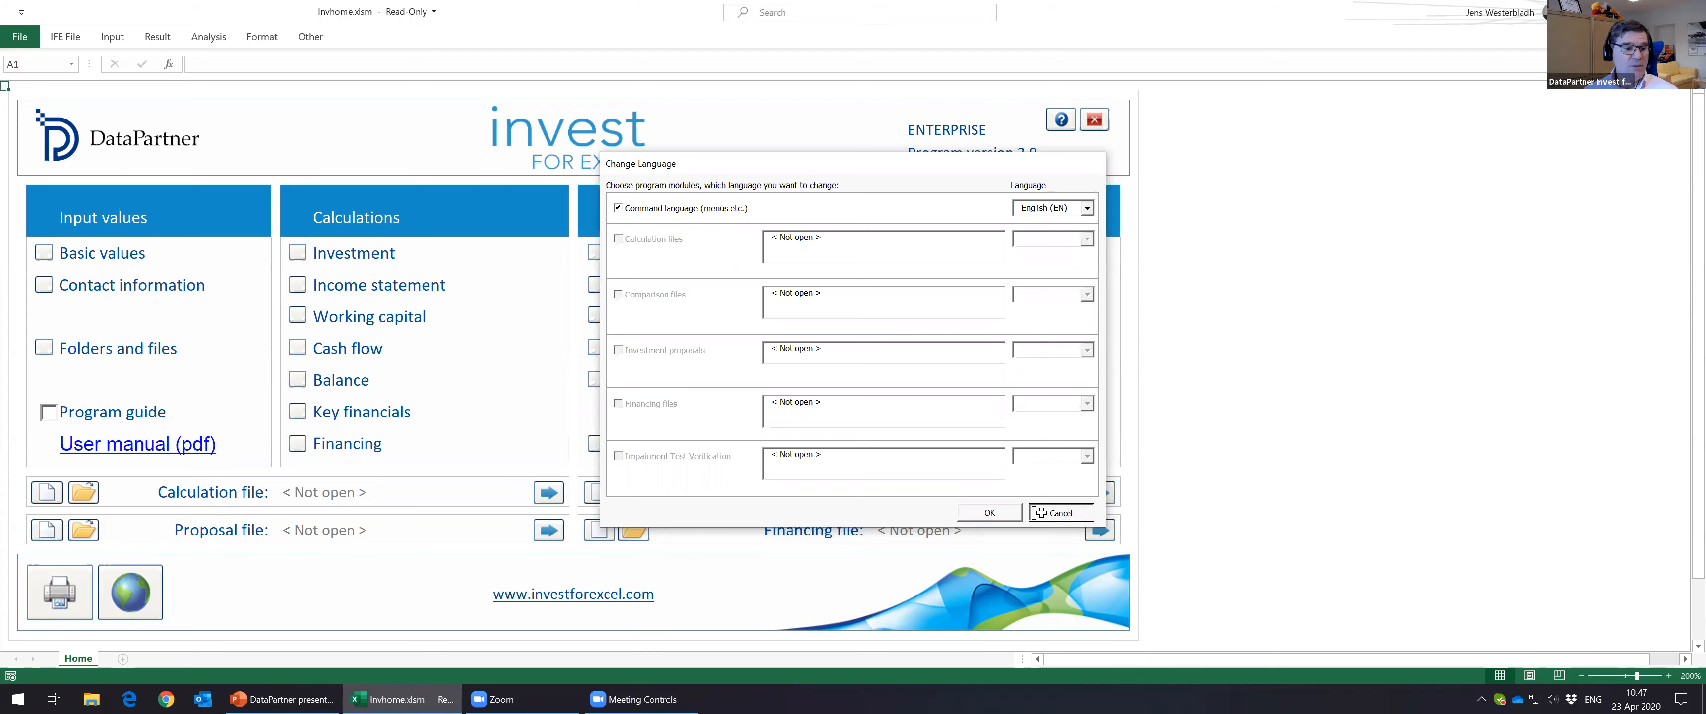
Step: Open the PDF user manual from the home screen and go to its table of contents
click(176, 445)
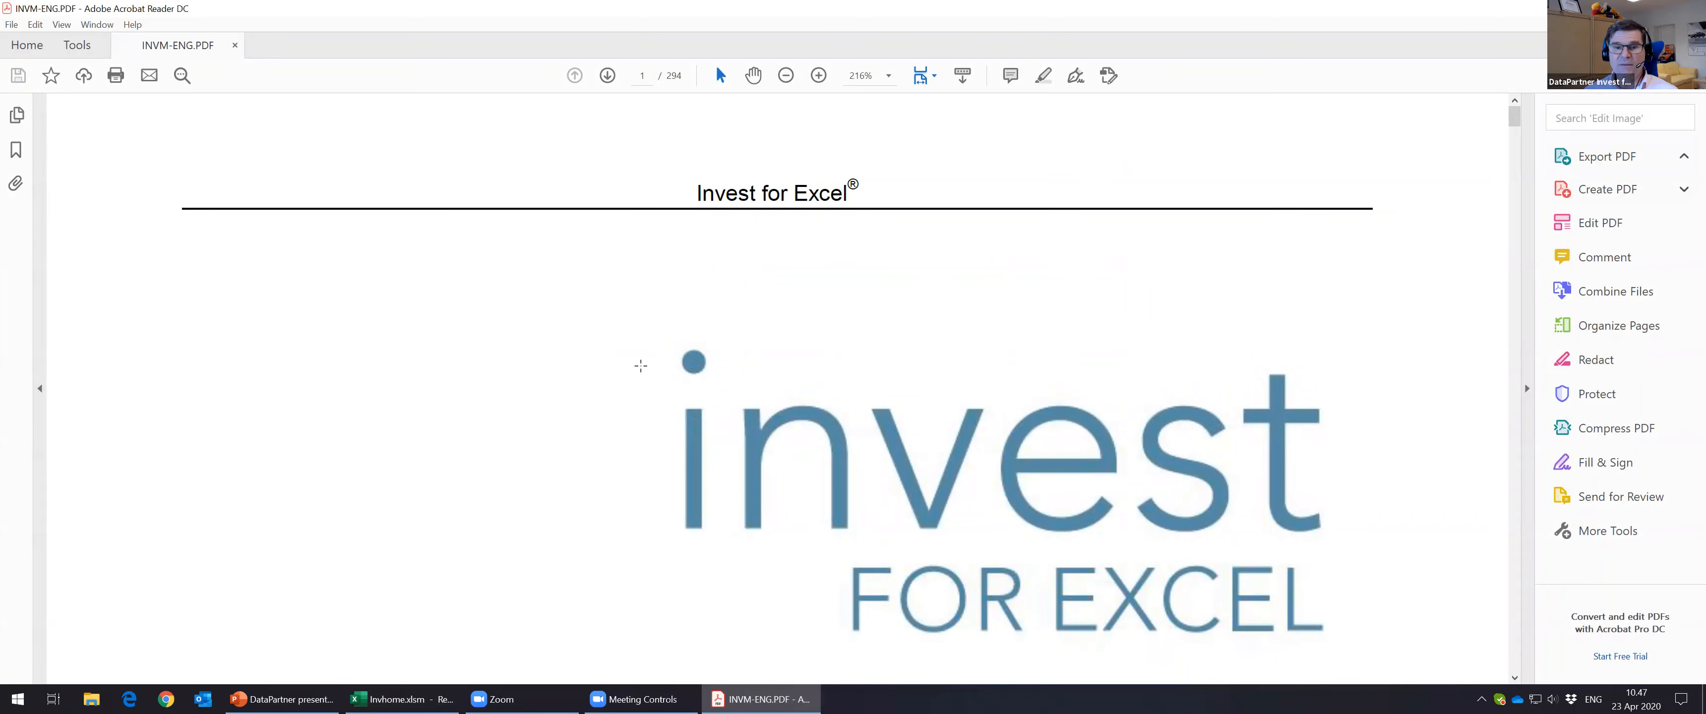
scroll(652, 398, down, 3)
scroll(1234, 503, down, 6)
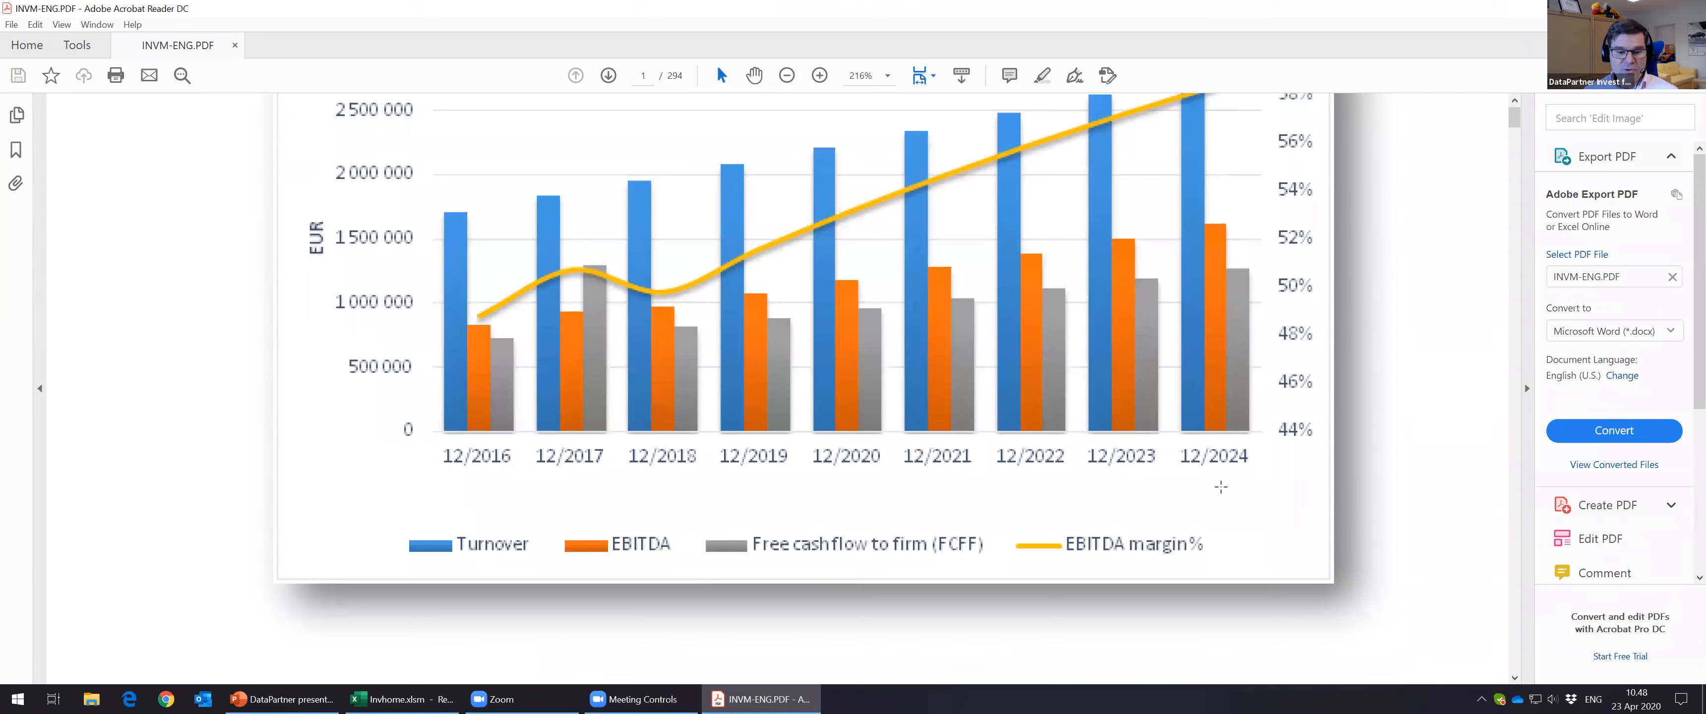
scroll(1222, 490, down, 6)
scroll(1223, 493, down, 15)
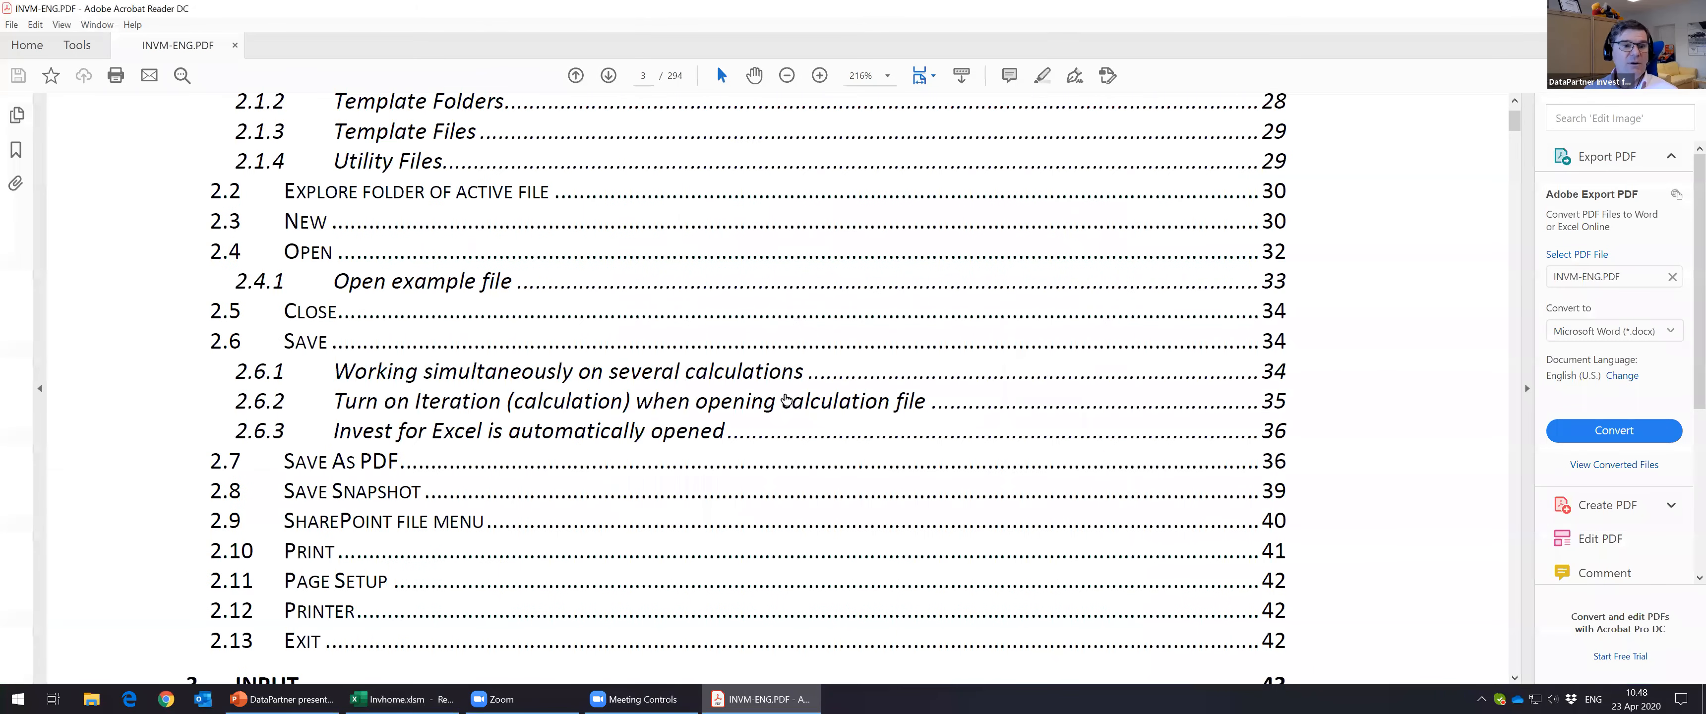
Step: Go from the manual's table of contents to the Investments / Realizations section and examine its depreciation example
scroll(556, 444, down, 4)
scroll(555, 451, down, 6)
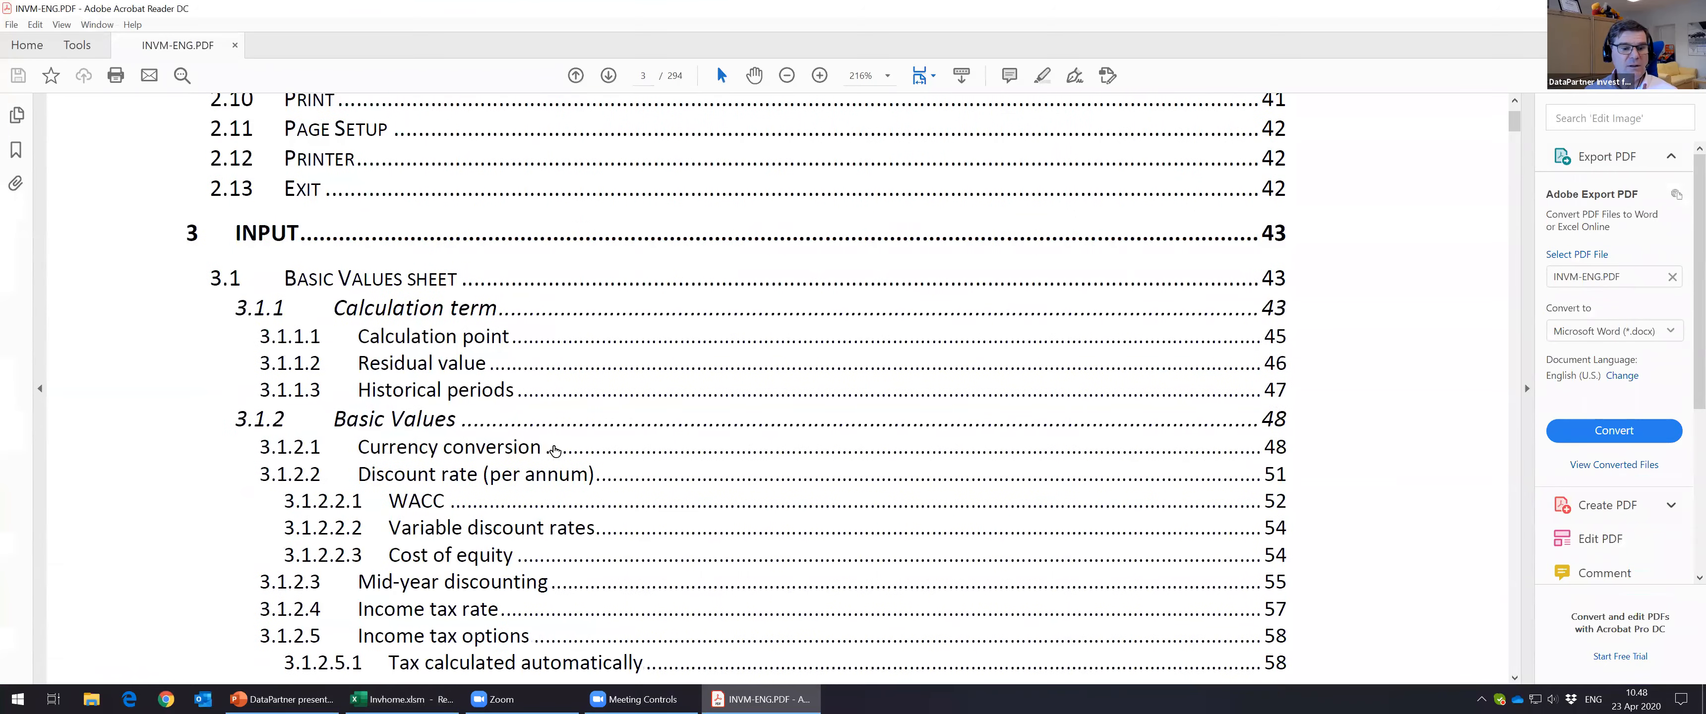
scroll(555, 451, down, 1)
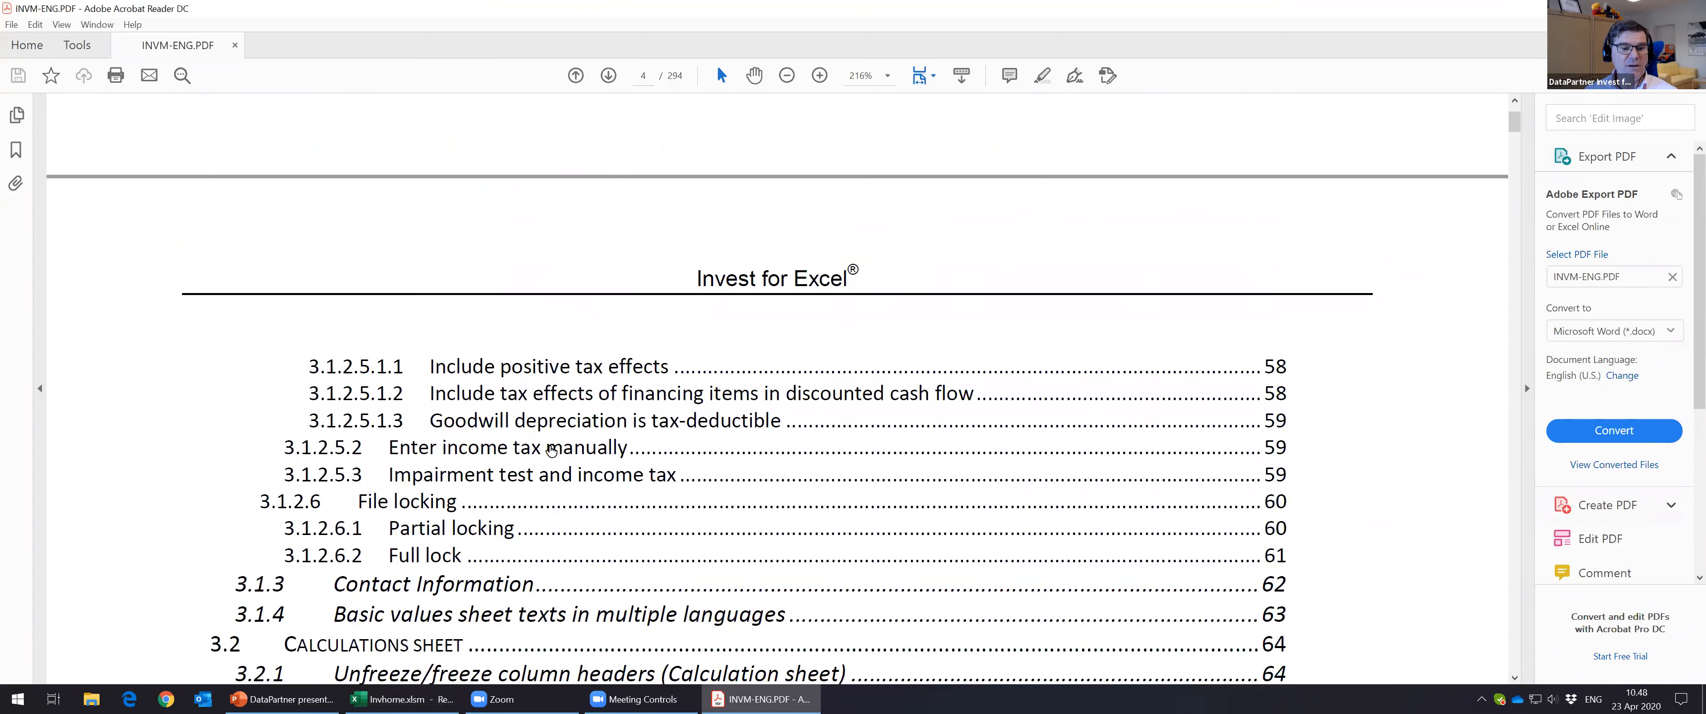
scroll(417, 576, down, 3)
scroll(417, 576, down, 2)
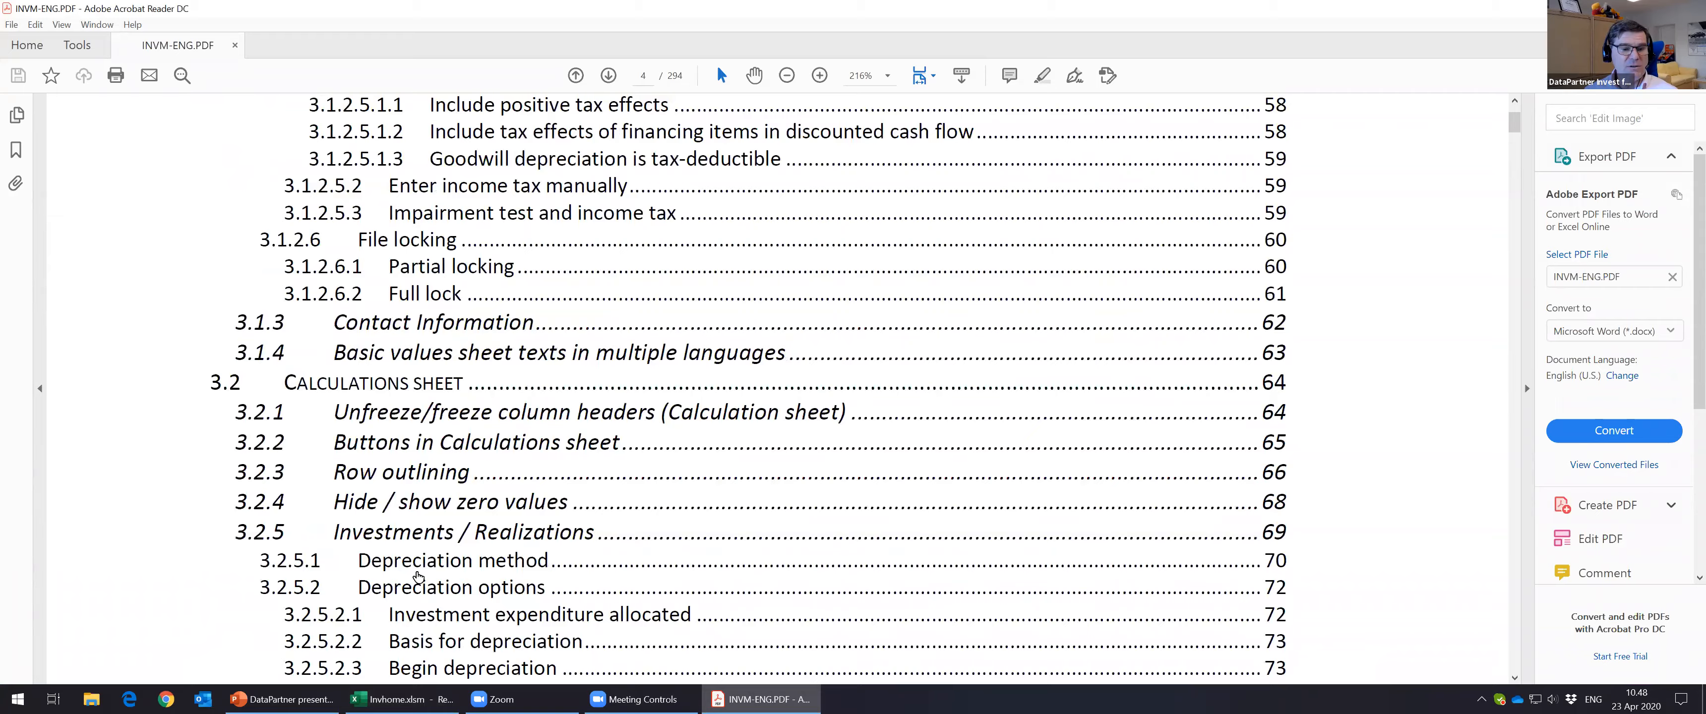
click(457, 416)
scroll(456, 418, down, 4)
scroll(456, 419, down, 3)
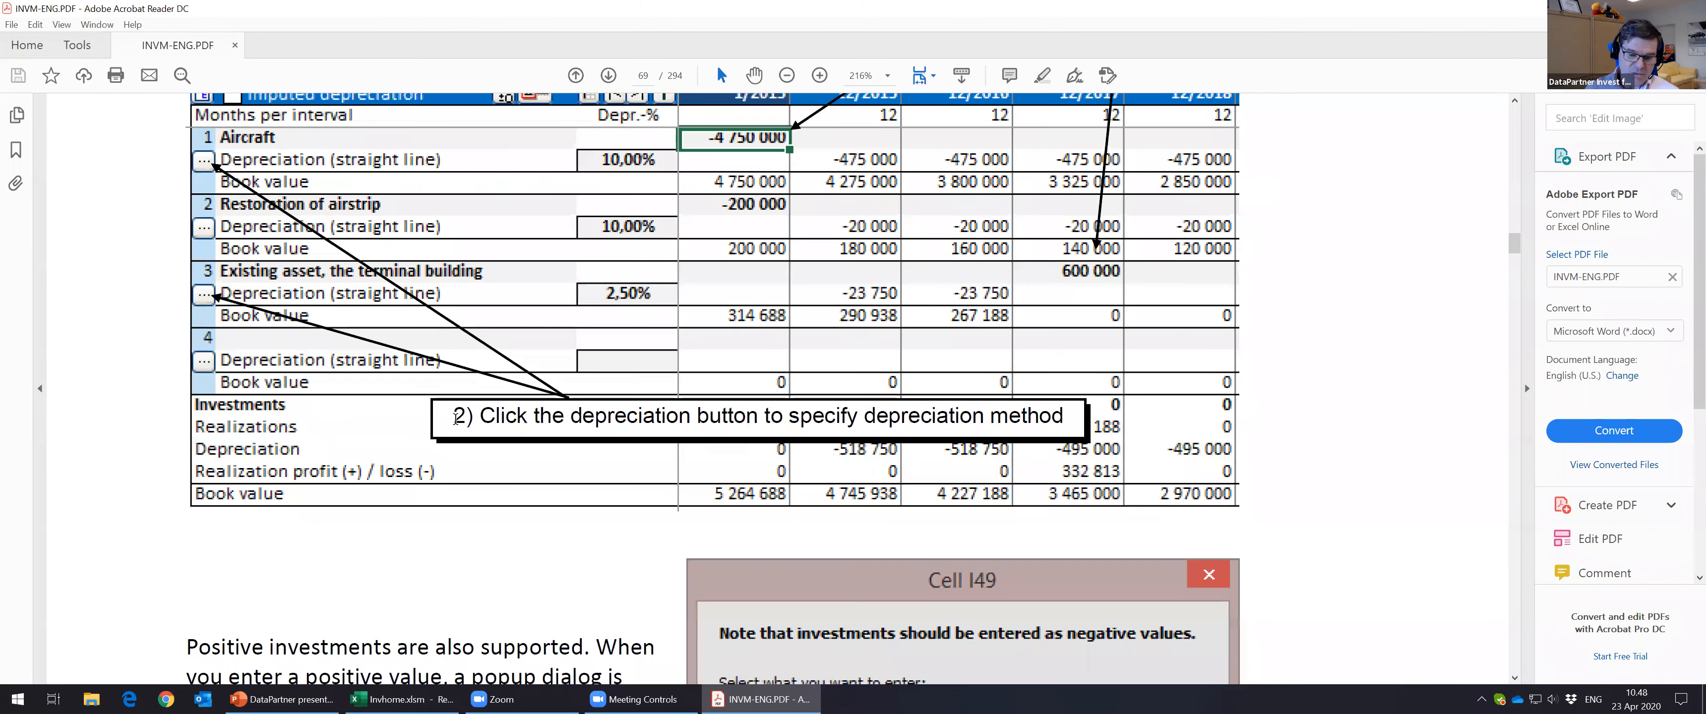
Step: Search the PDF manual for "modified irr" and go to the Modified IRR section
key(ctrl+f)
text(modifi)
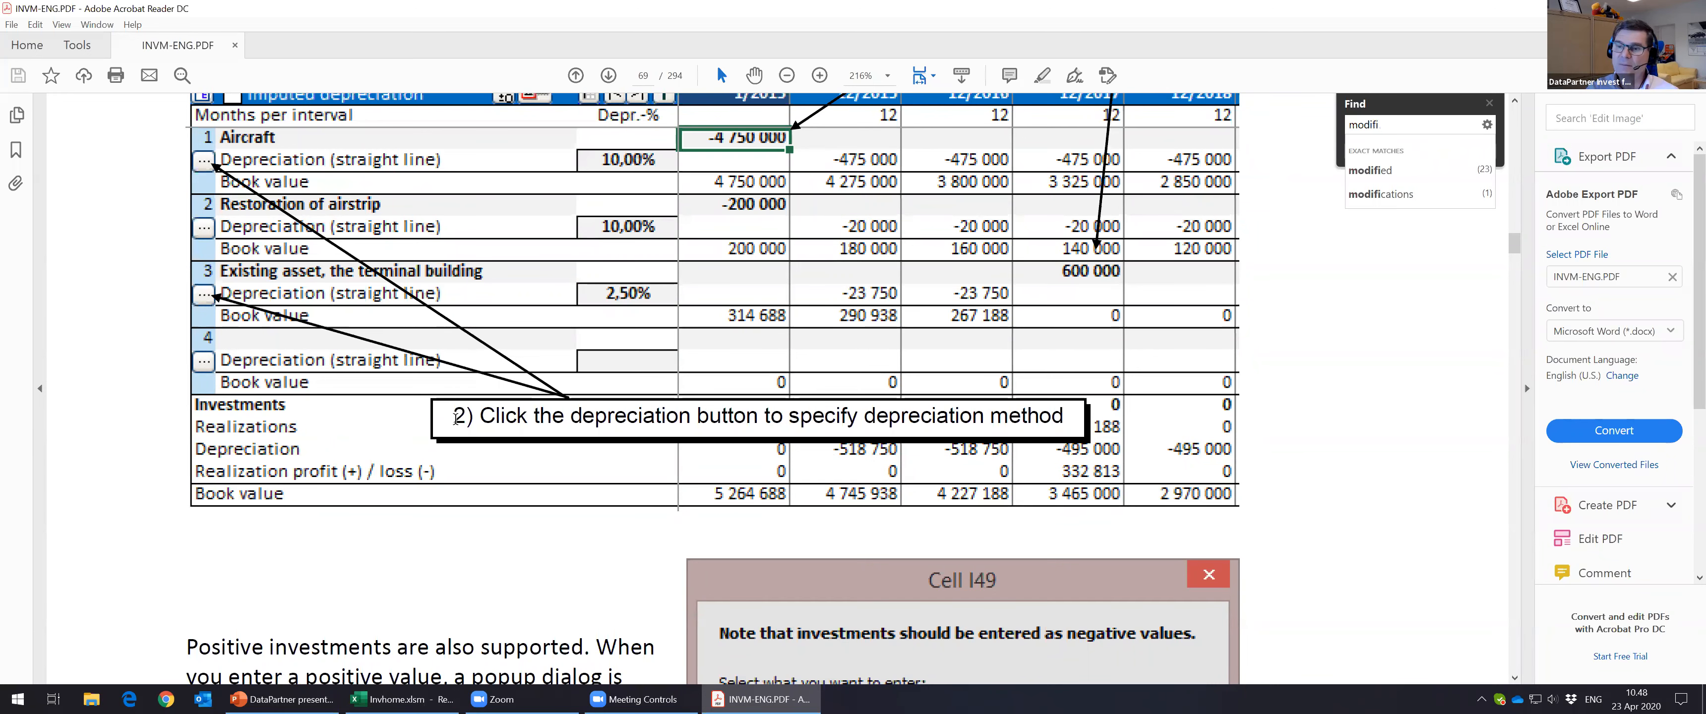
text(ed irr)
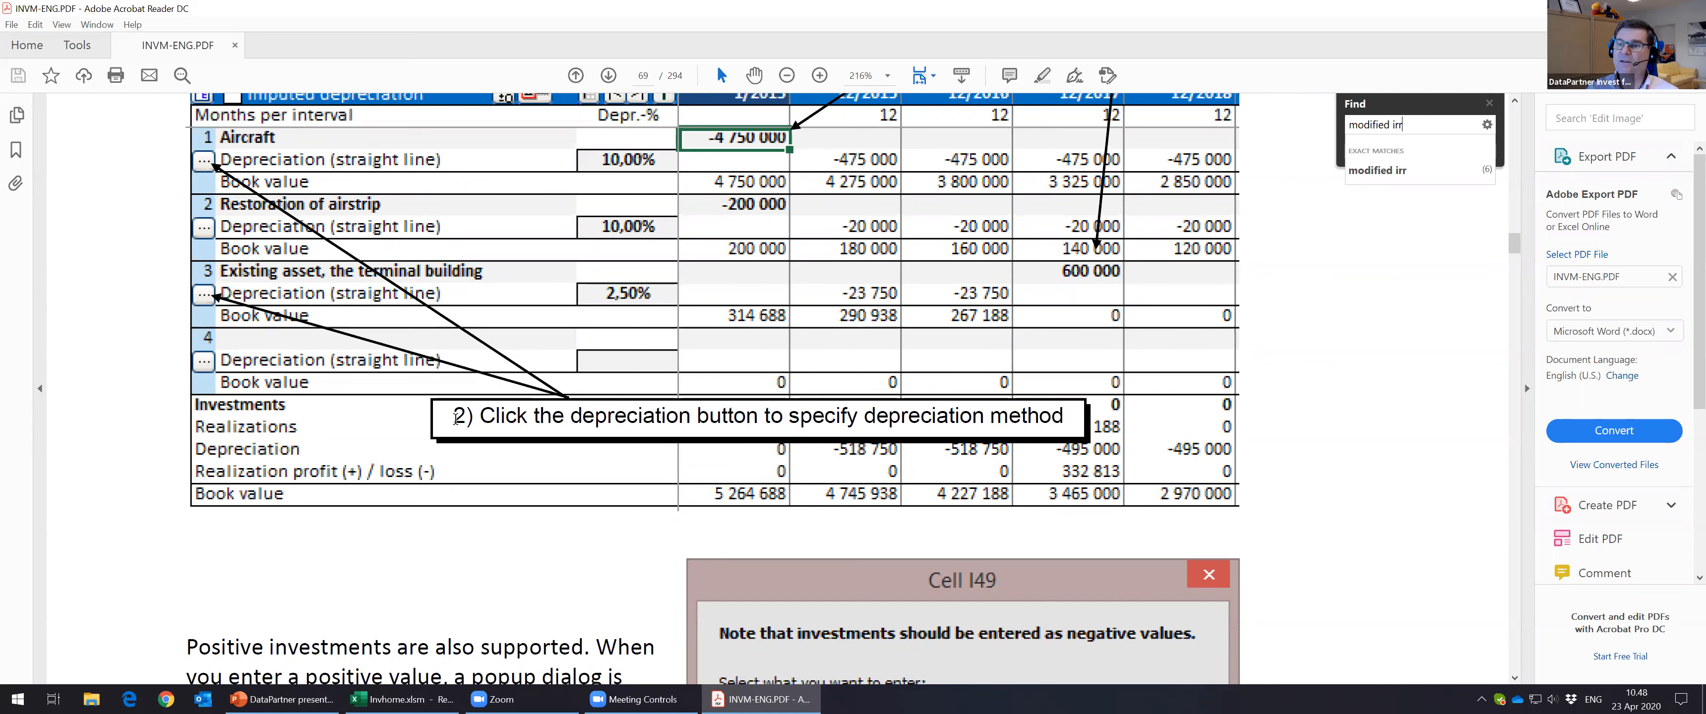
key(Return)
scroll(316, 514, down, 2)
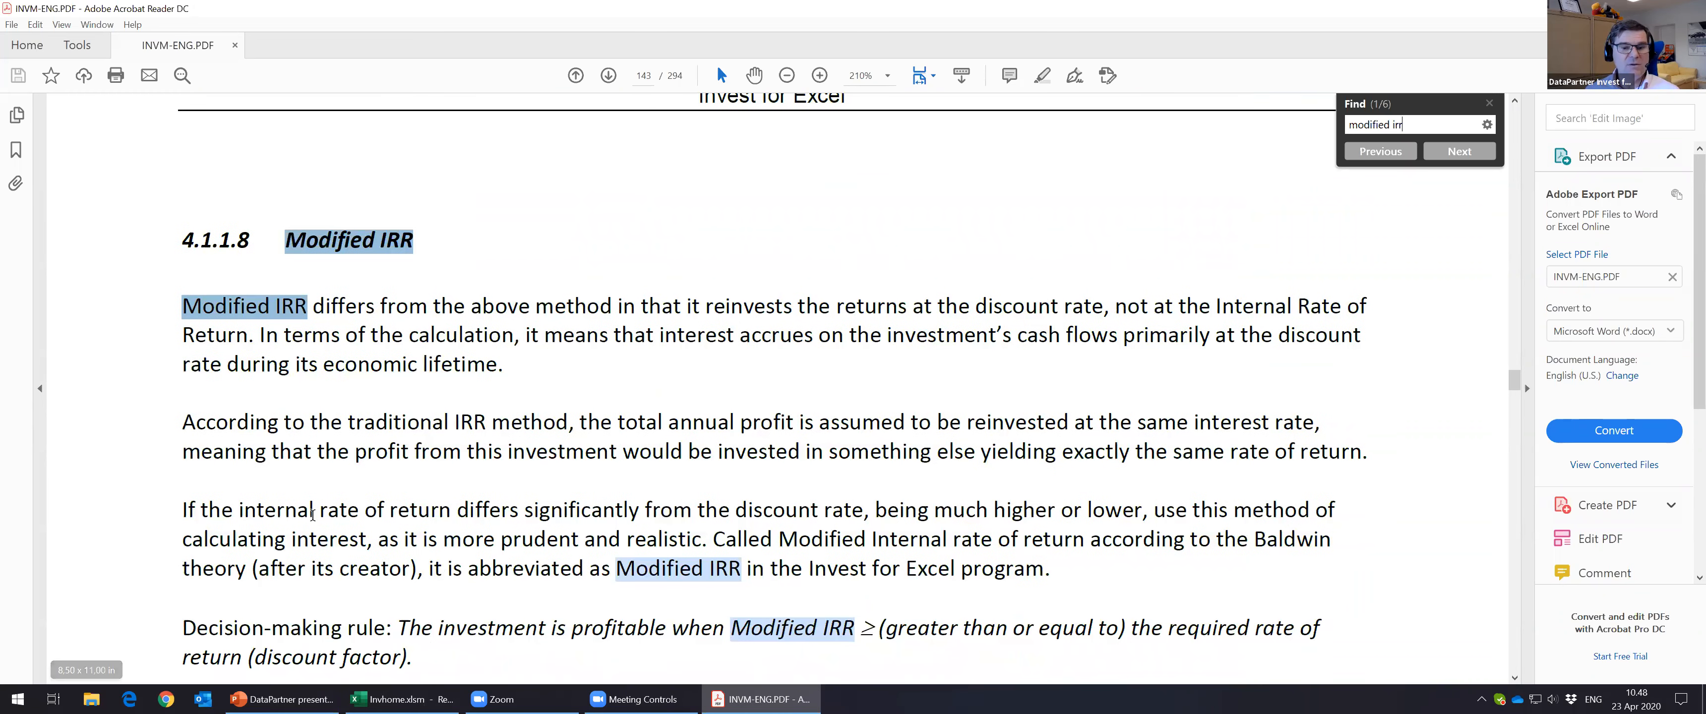
Step: Examine the manual's MIRR formula, Profitability Index and discounted Payback time sections, and close the manual
scroll(316, 512, down, 15)
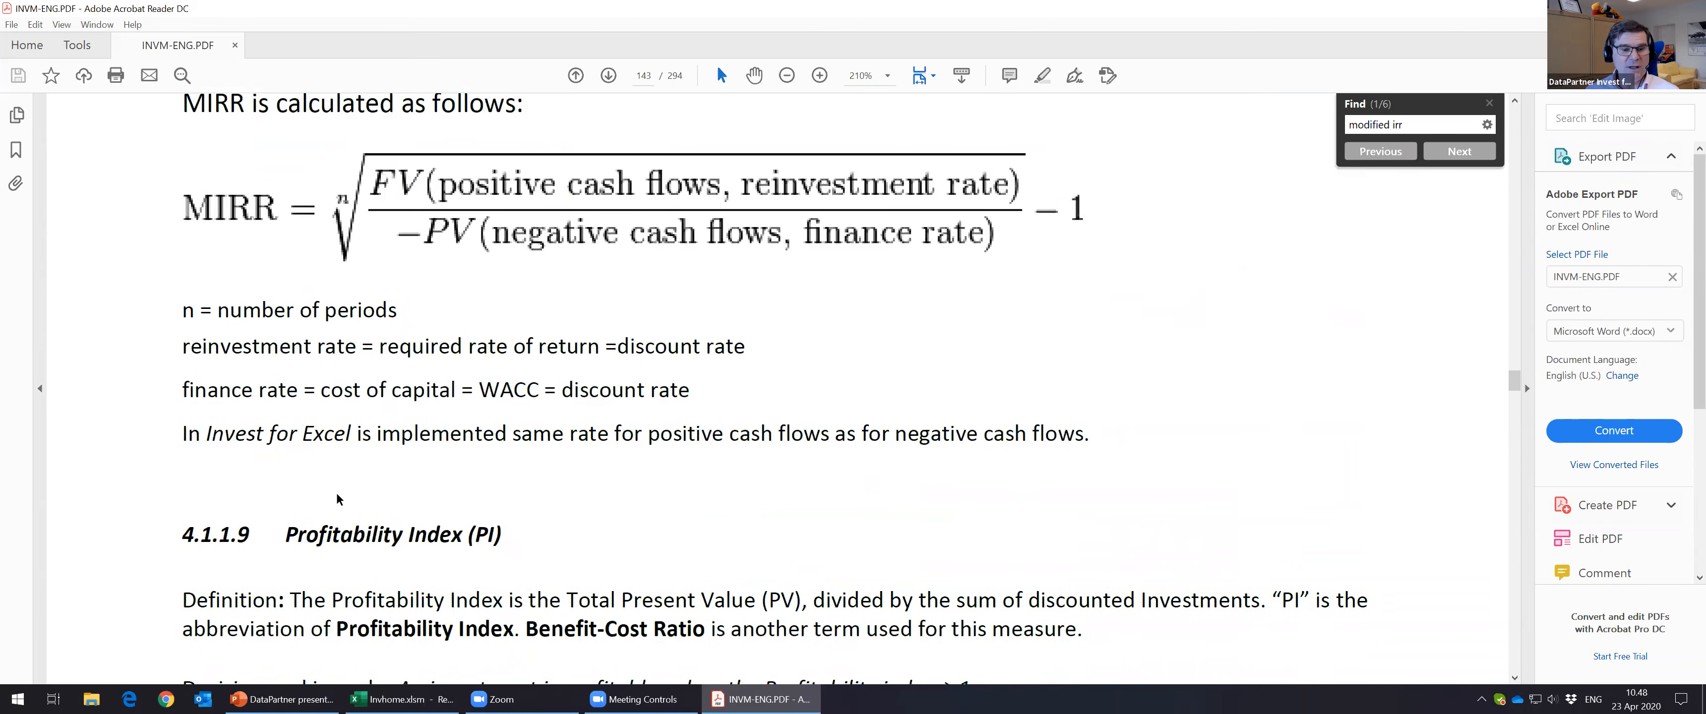
scroll(338, 501, down, 17)
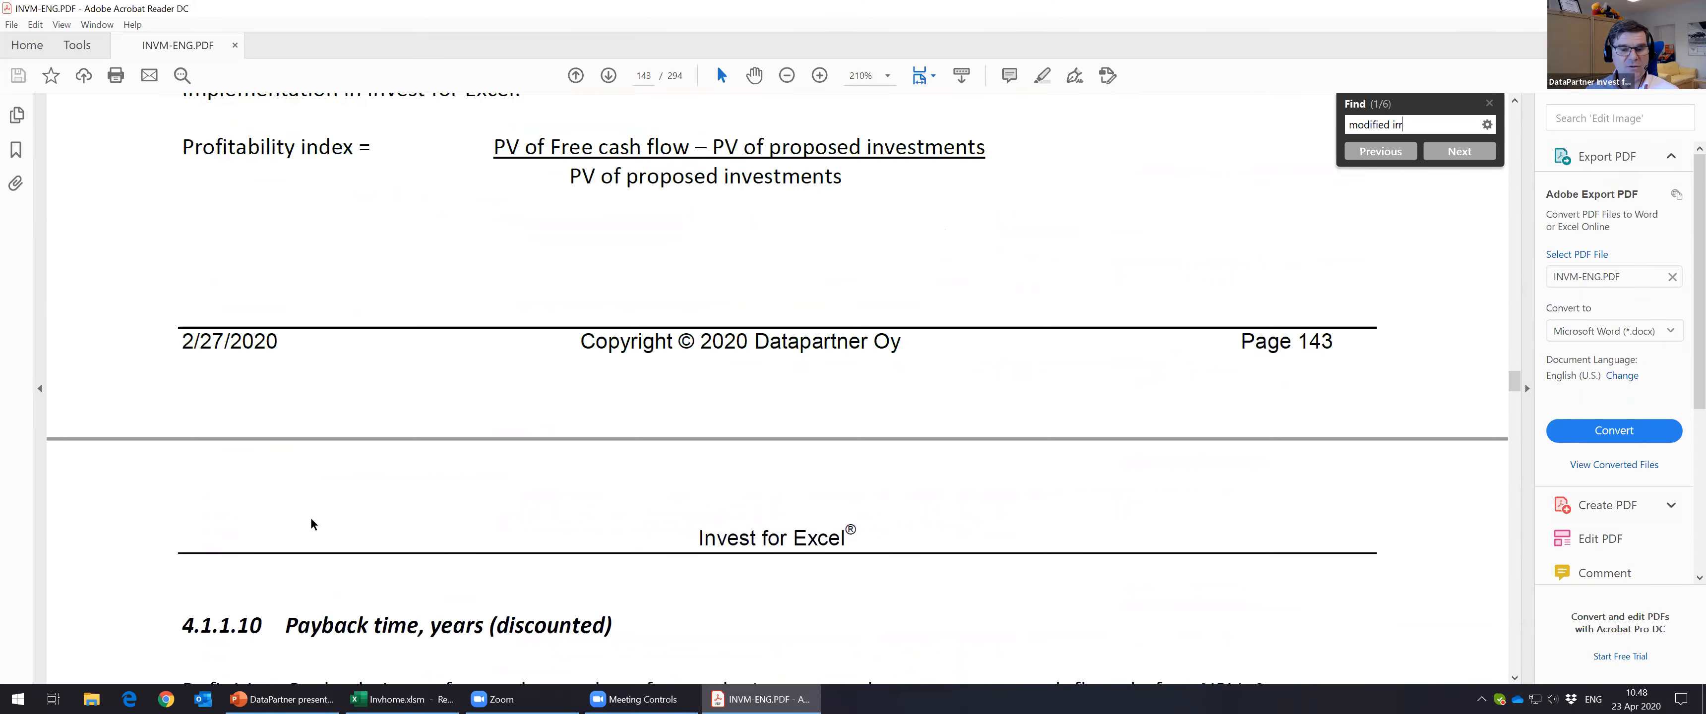
scroll(382, 484, down, 7)
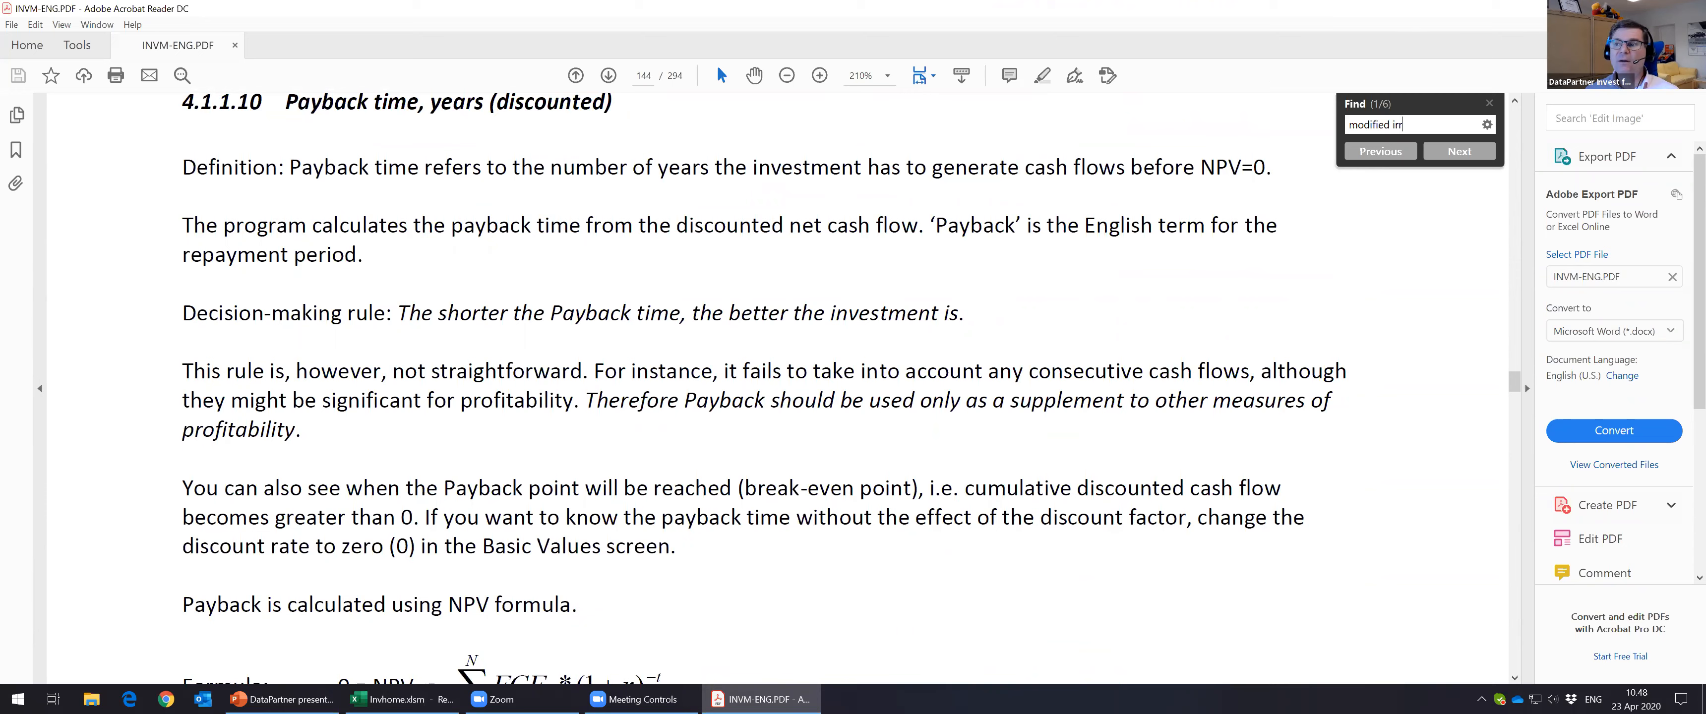
click(1690, 9)
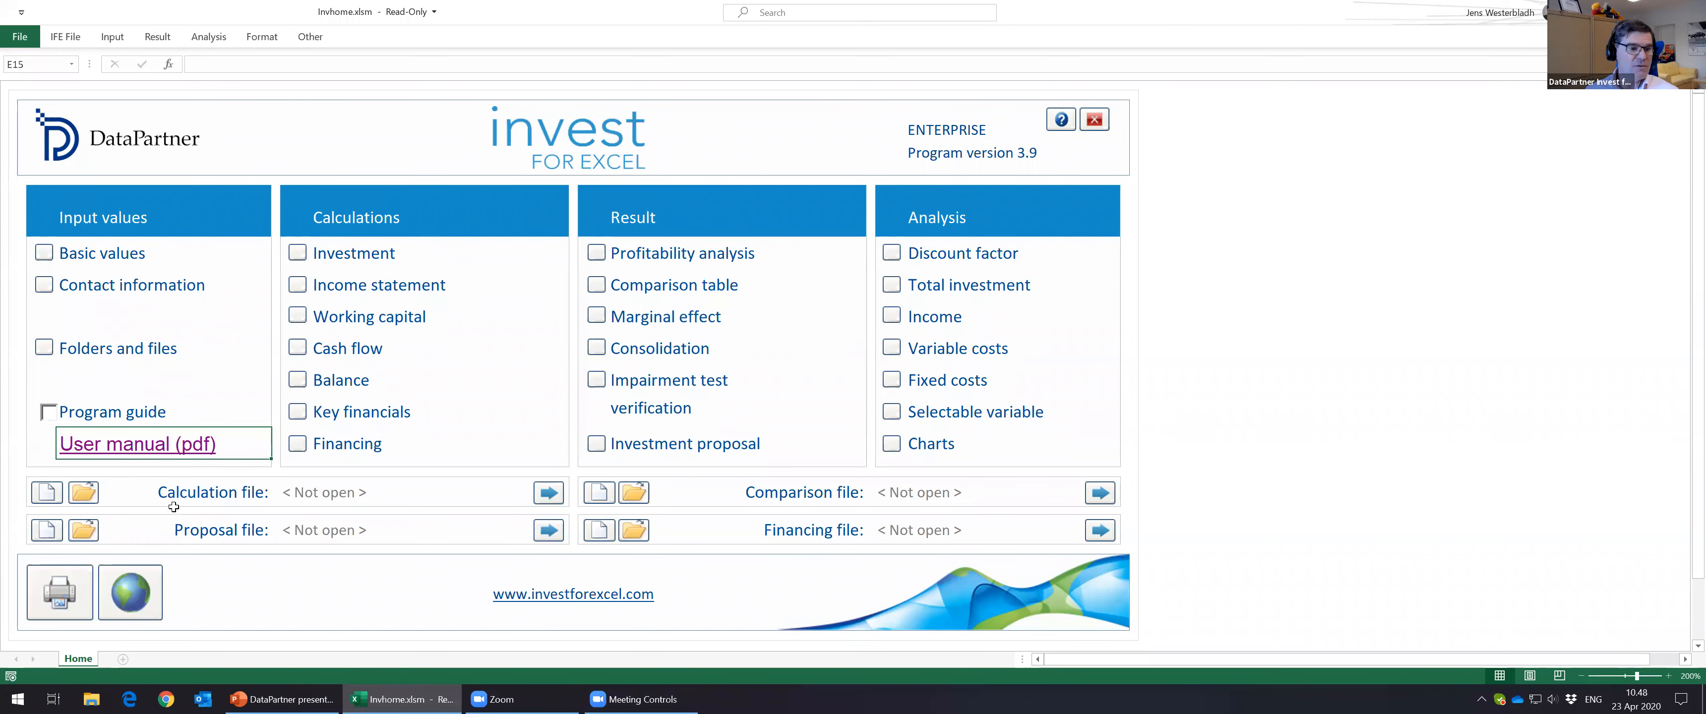
Step: View the calculation type choices for a new calculation file and the Basic values file prompt, cancelling both
click(48, 493)
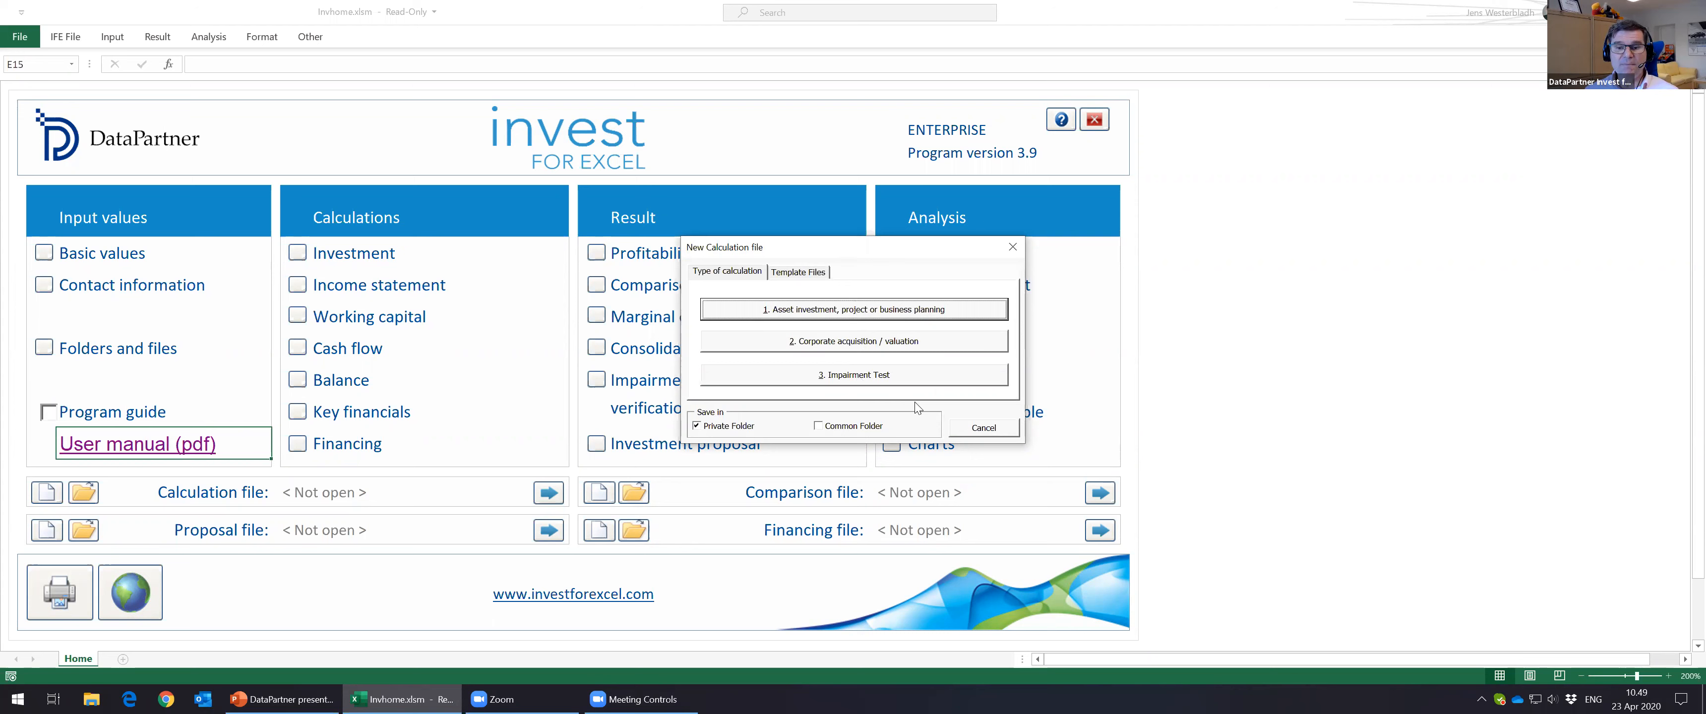
click(997, 429)
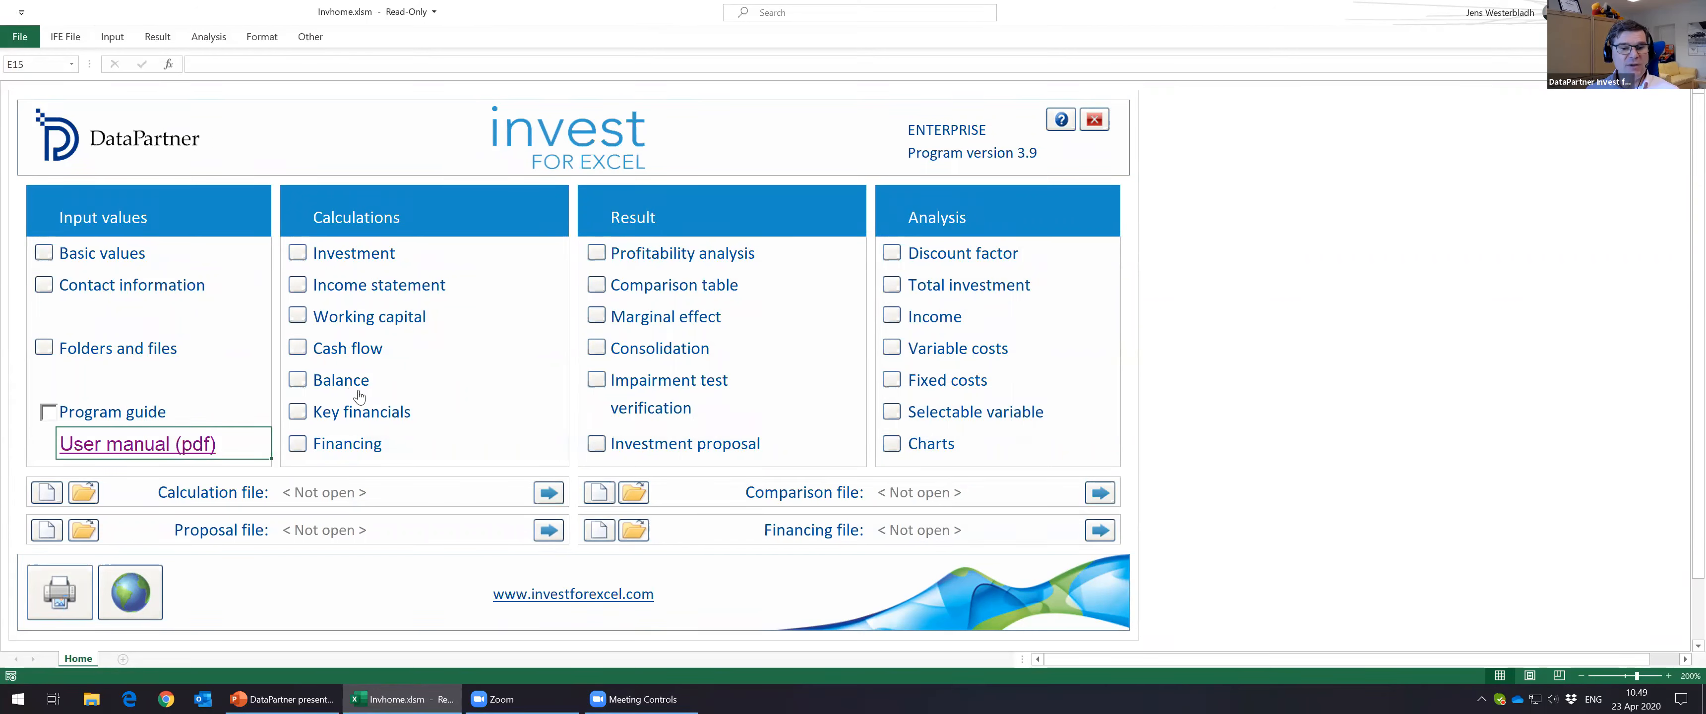
click(188, 497)
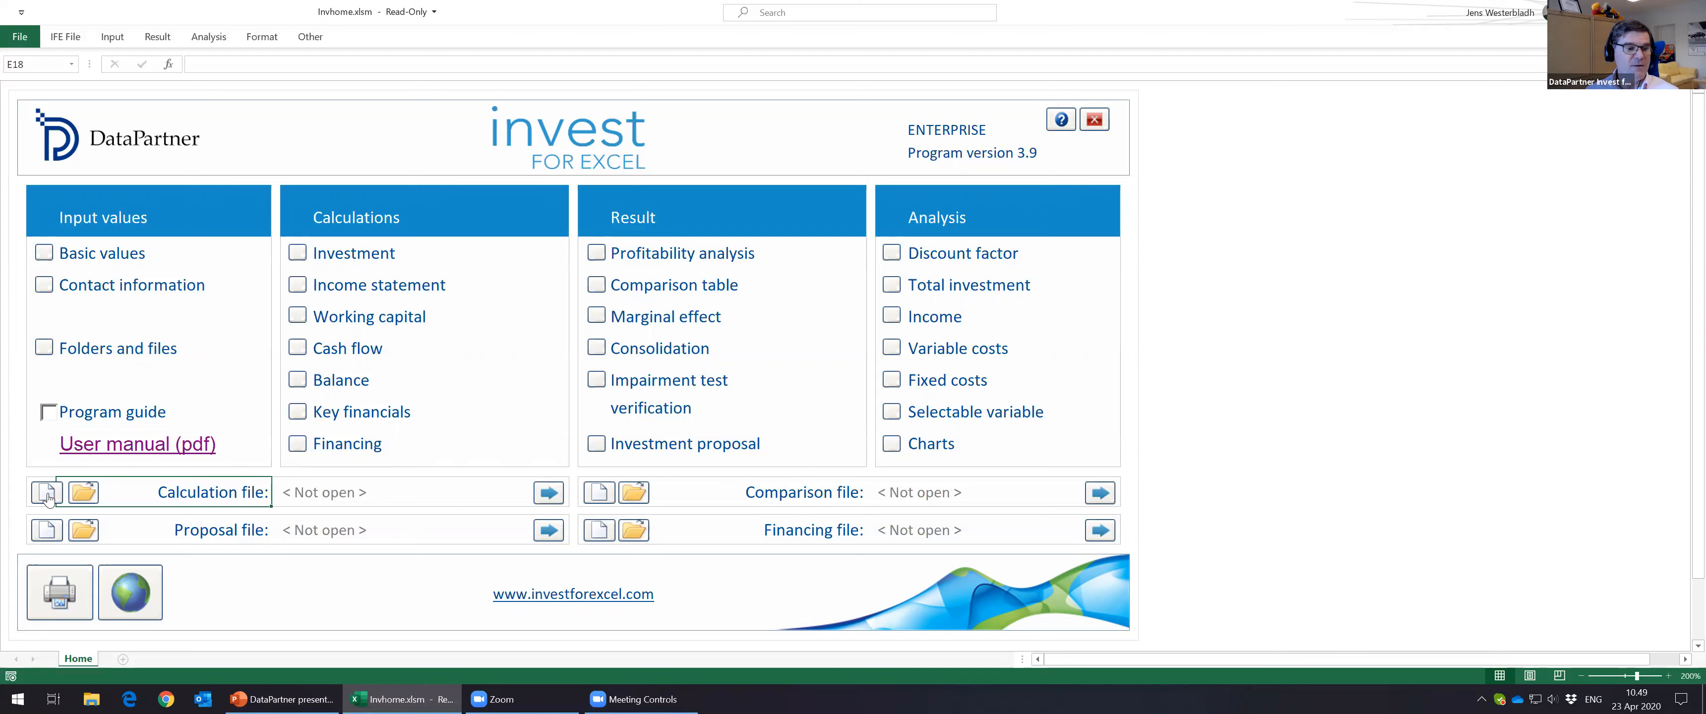
click(1203, 284)
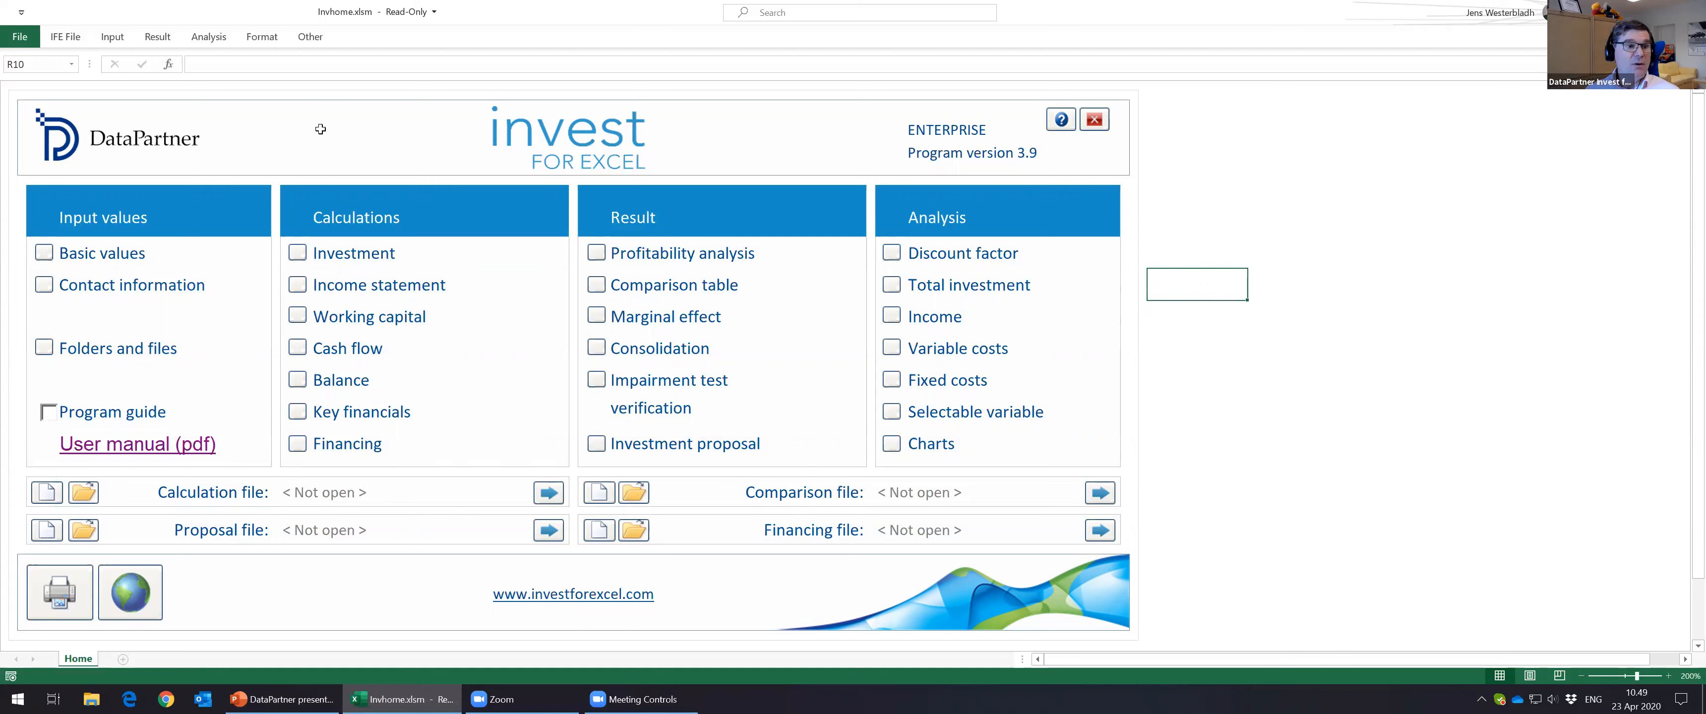
click(44, 253)
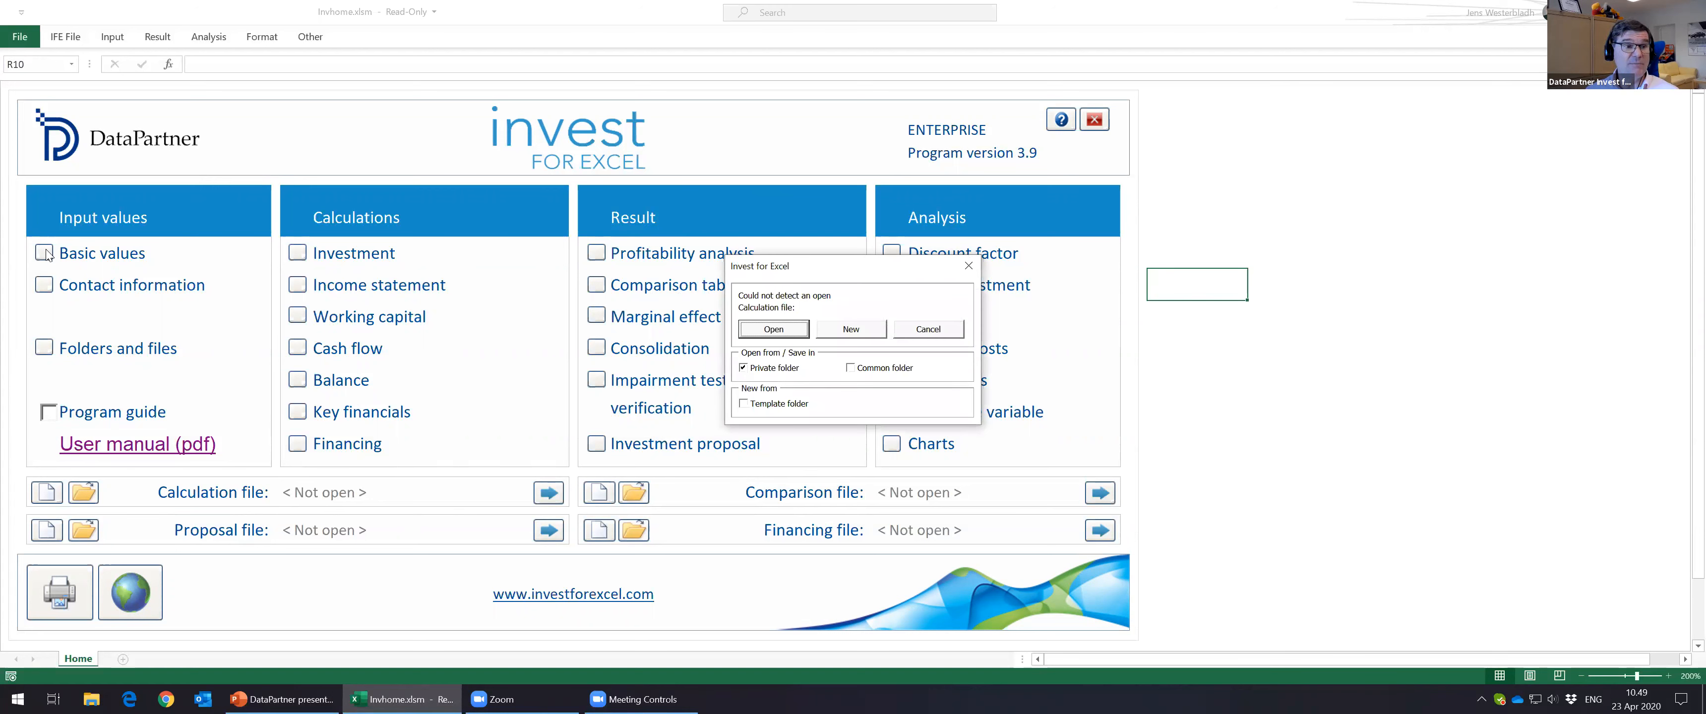
click(930, 329)
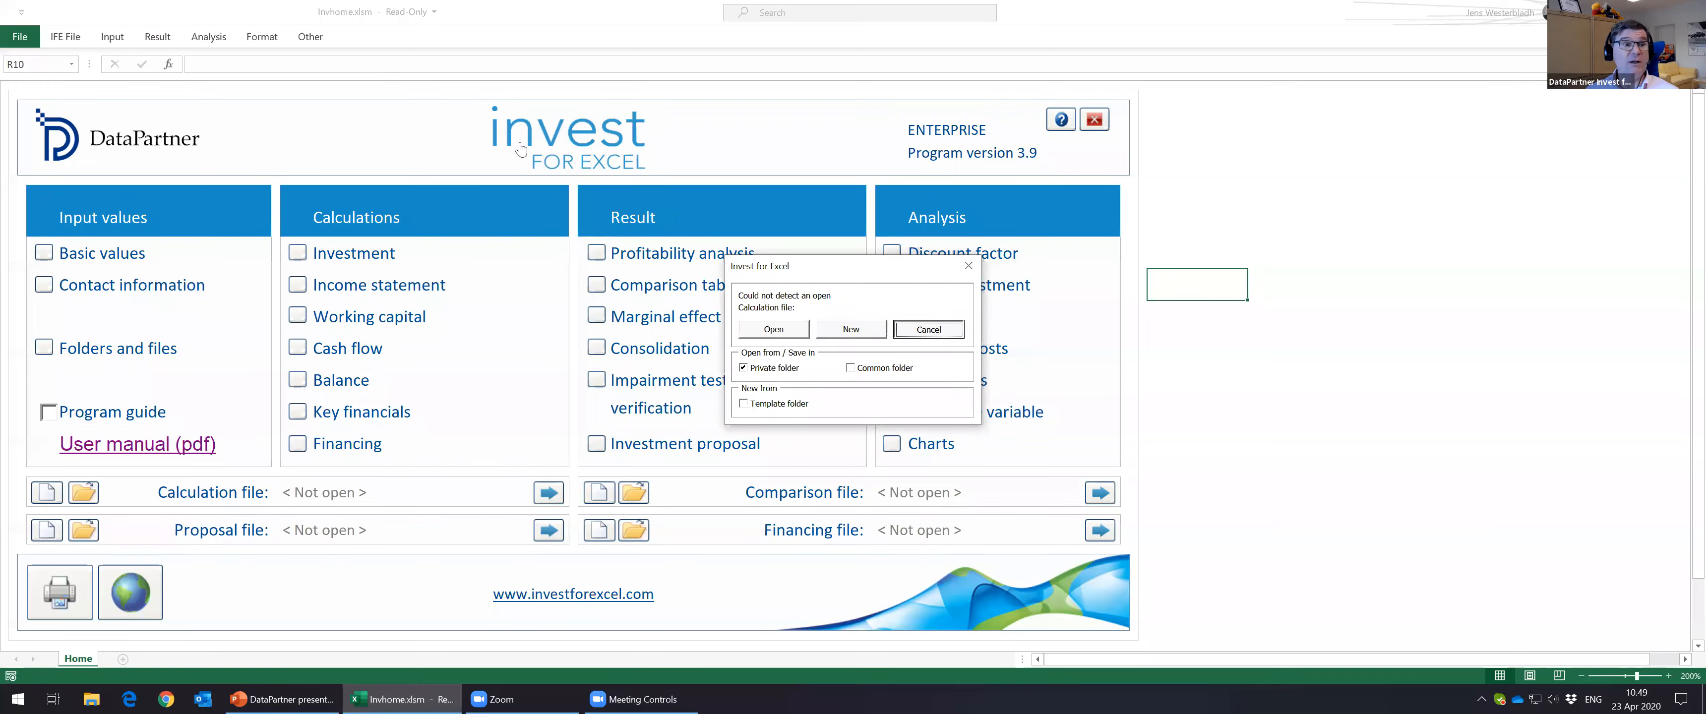
Step: Create a new calculation file of type Asset investment, project or business planning, after viewing the template file options
click(73, 38)
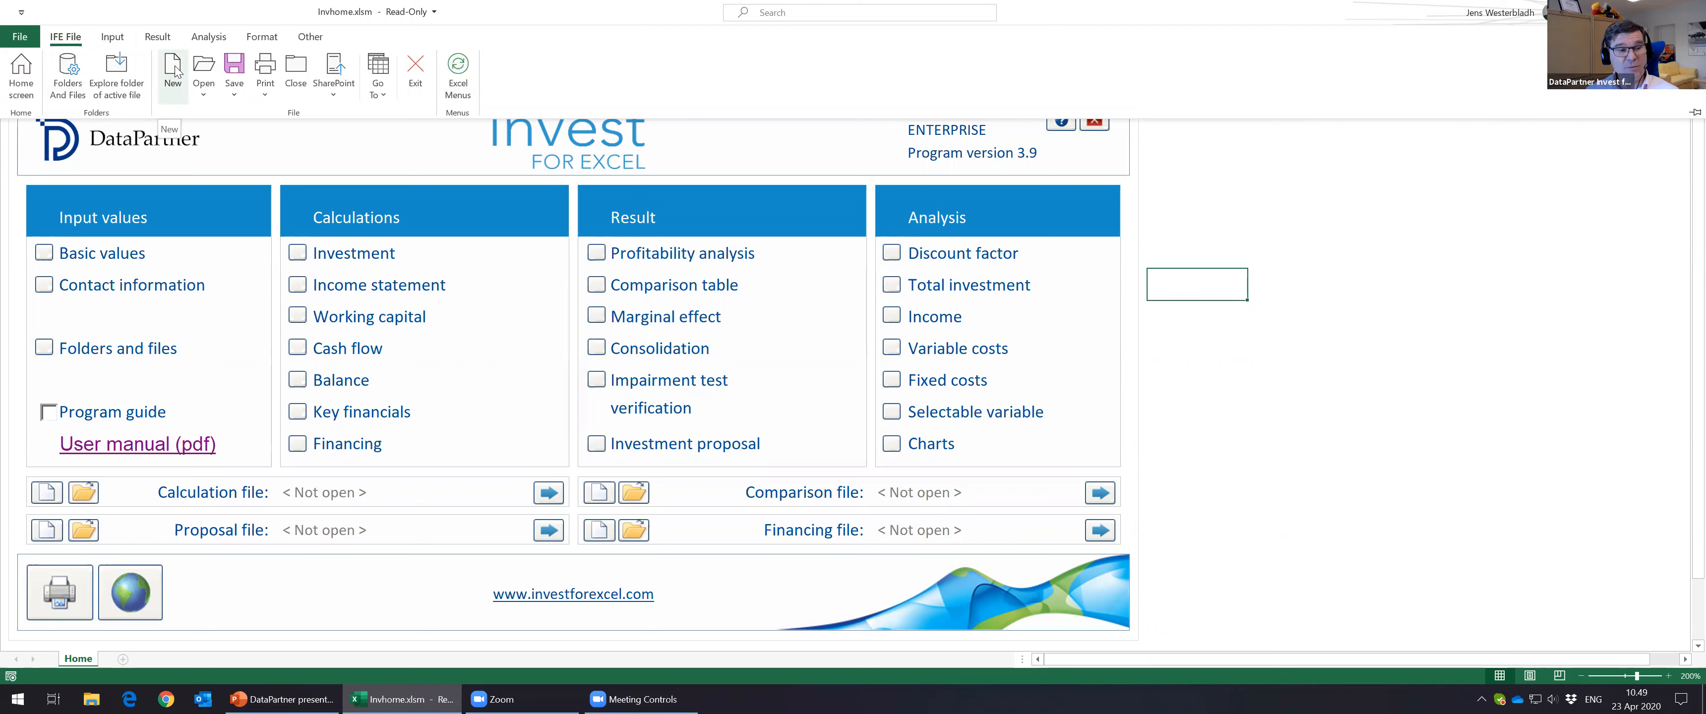
click(174, 72)
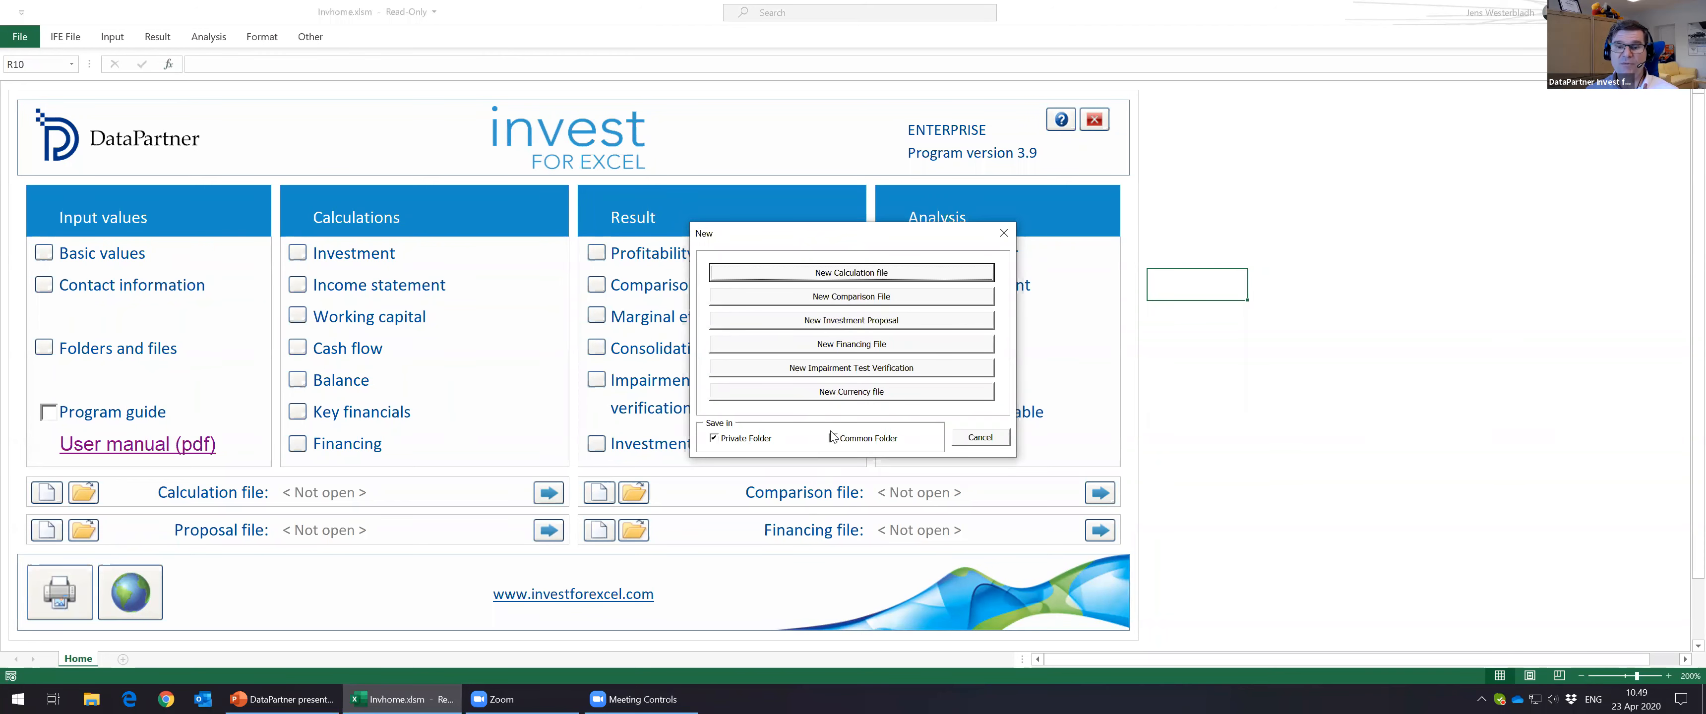
click(894, 274)
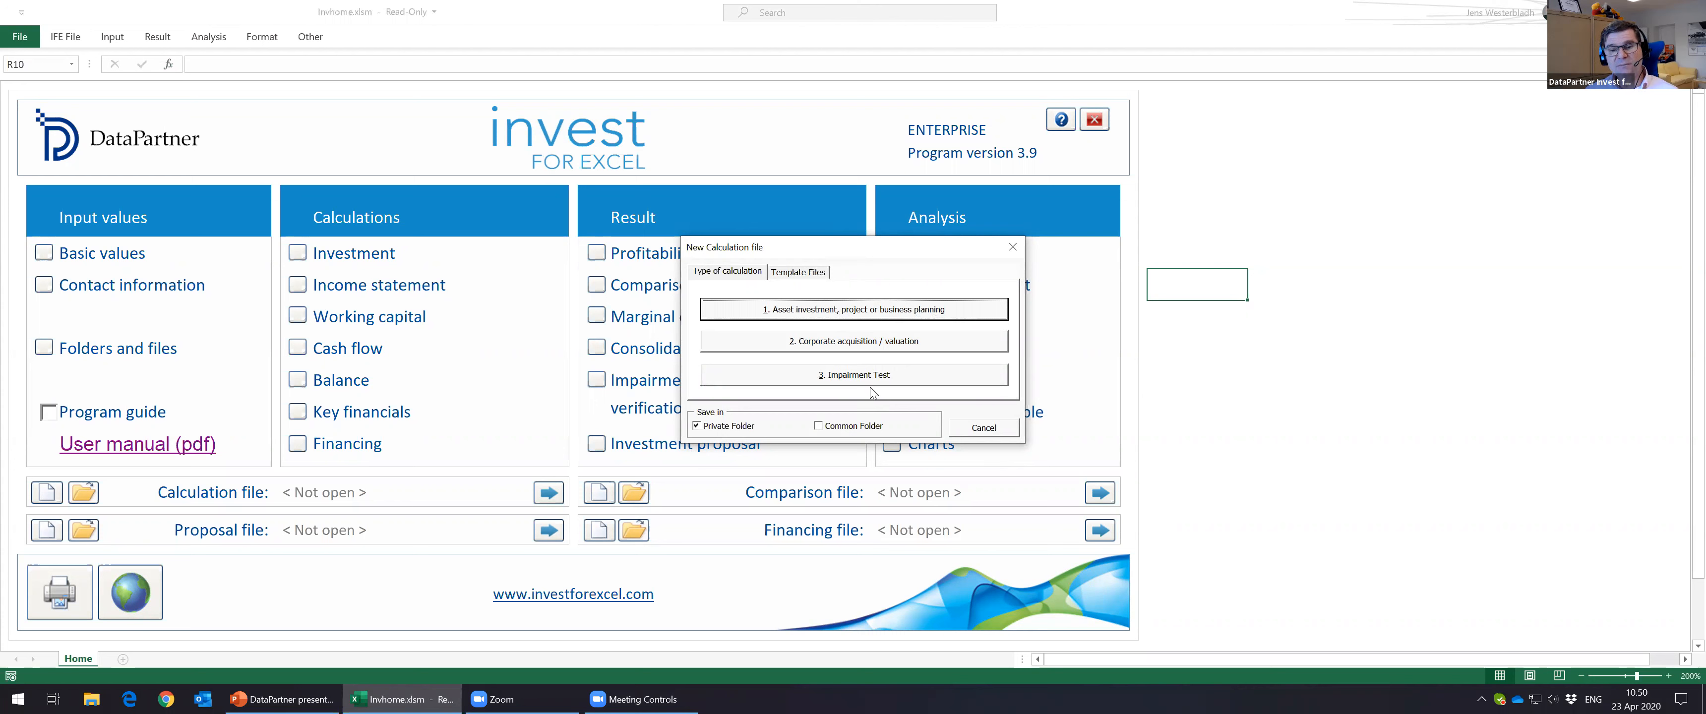
click(796, 272)
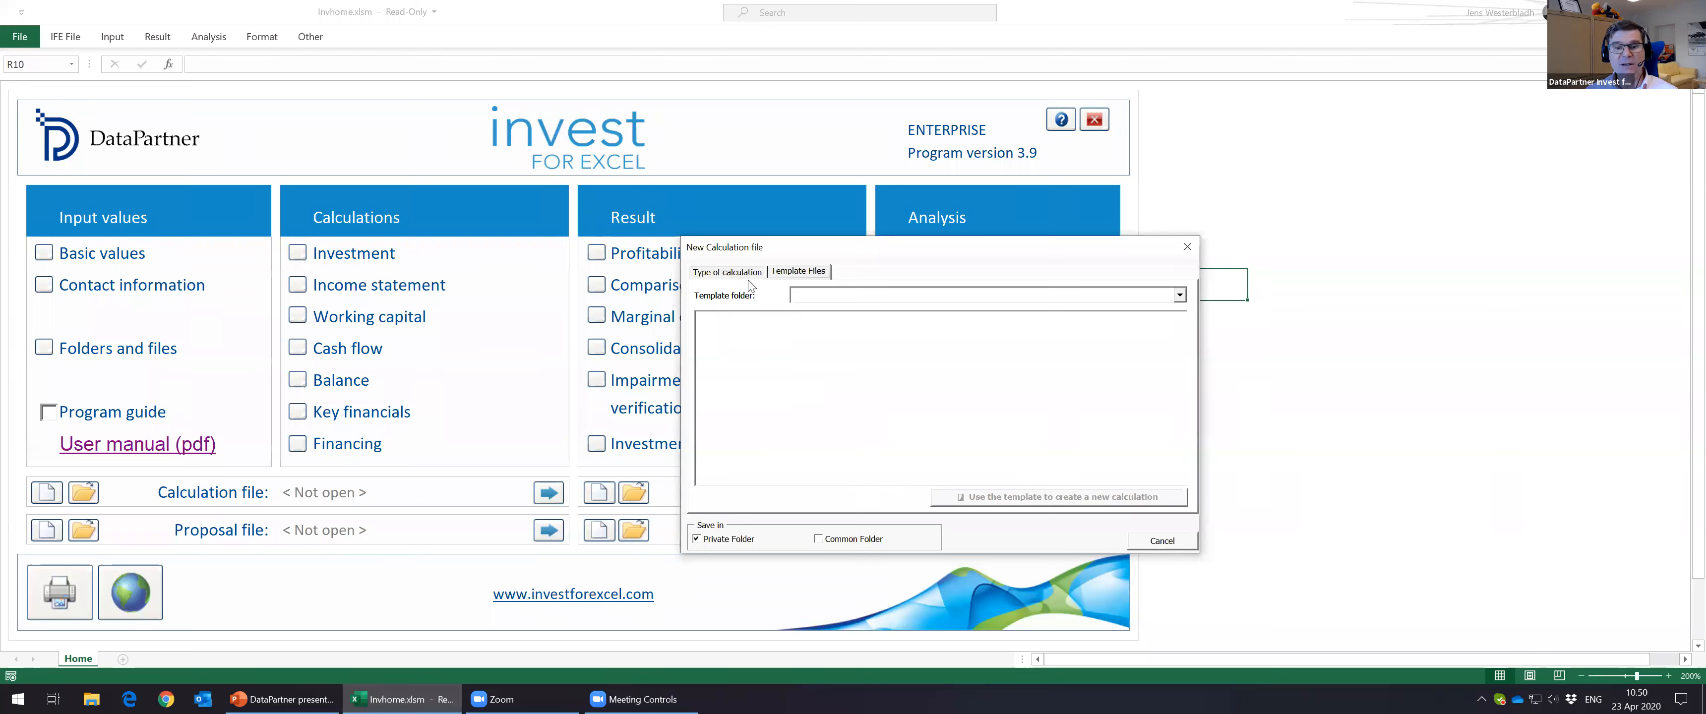
click(720, 277)
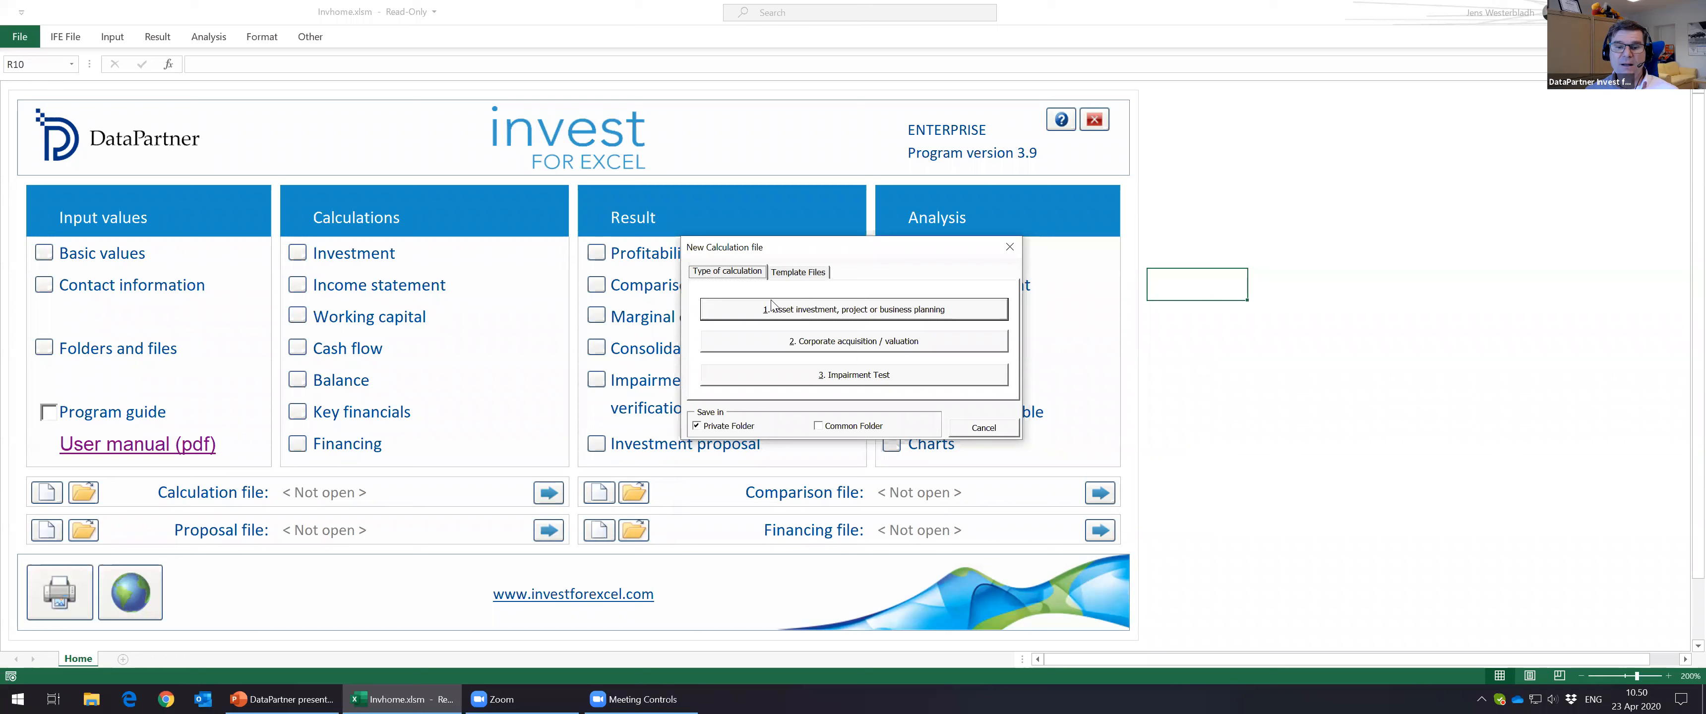
click(817, 315)
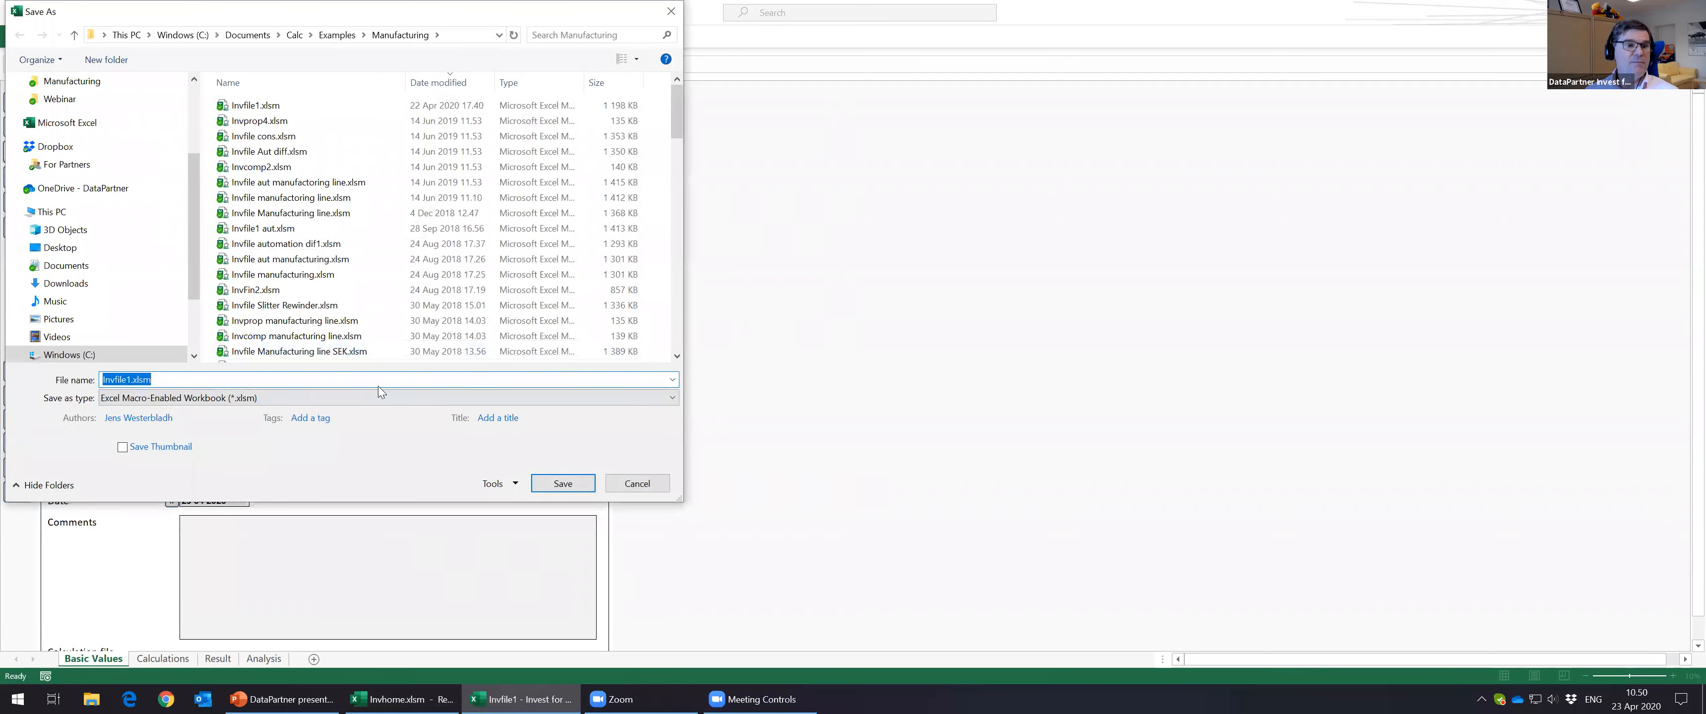
Step: Save the new calculation file as "Invfile Manufacturing 20.xlsm" in the Manufacturing folder
click(131, 379)
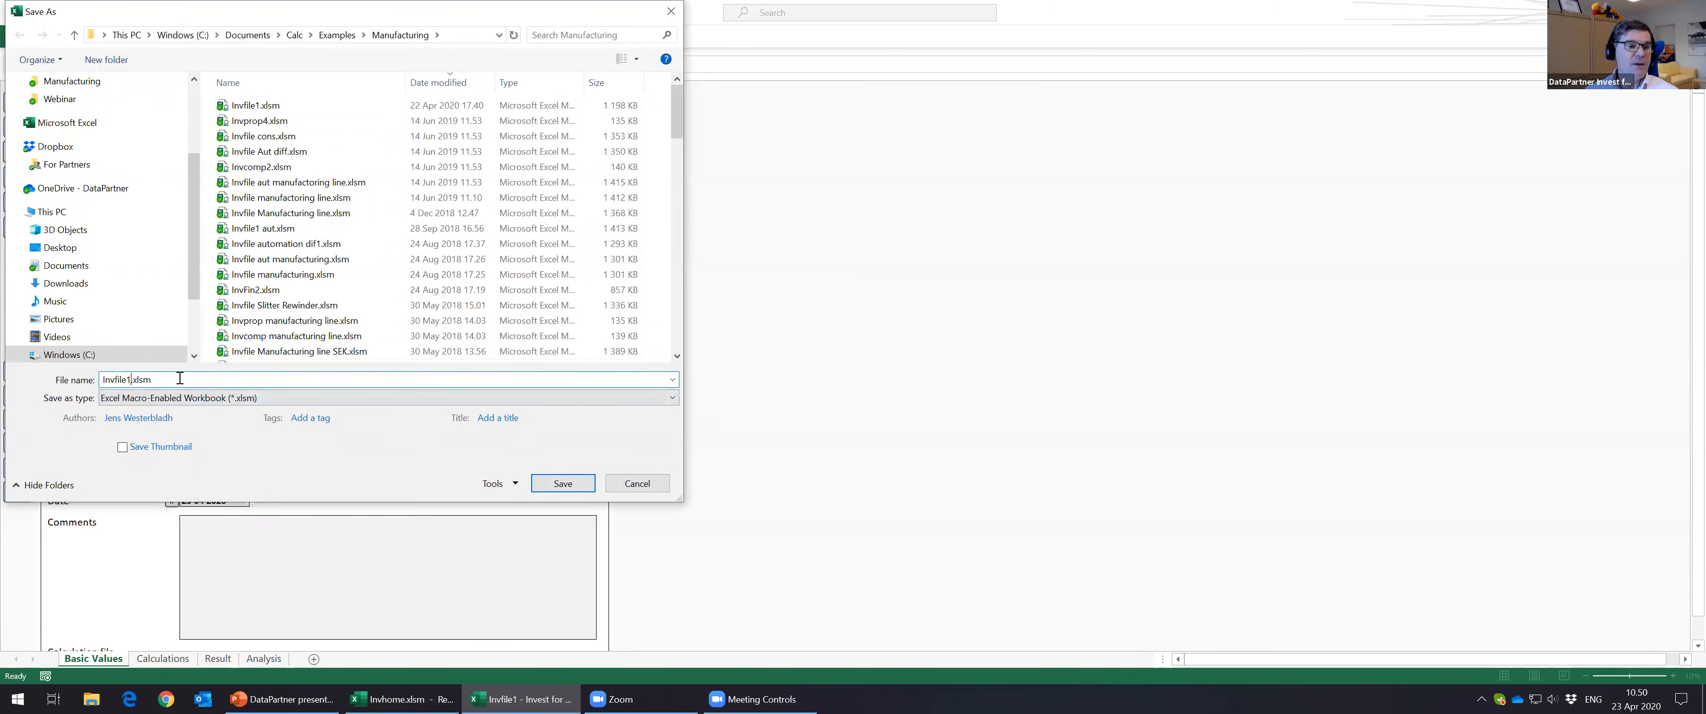
key(BackSpace)
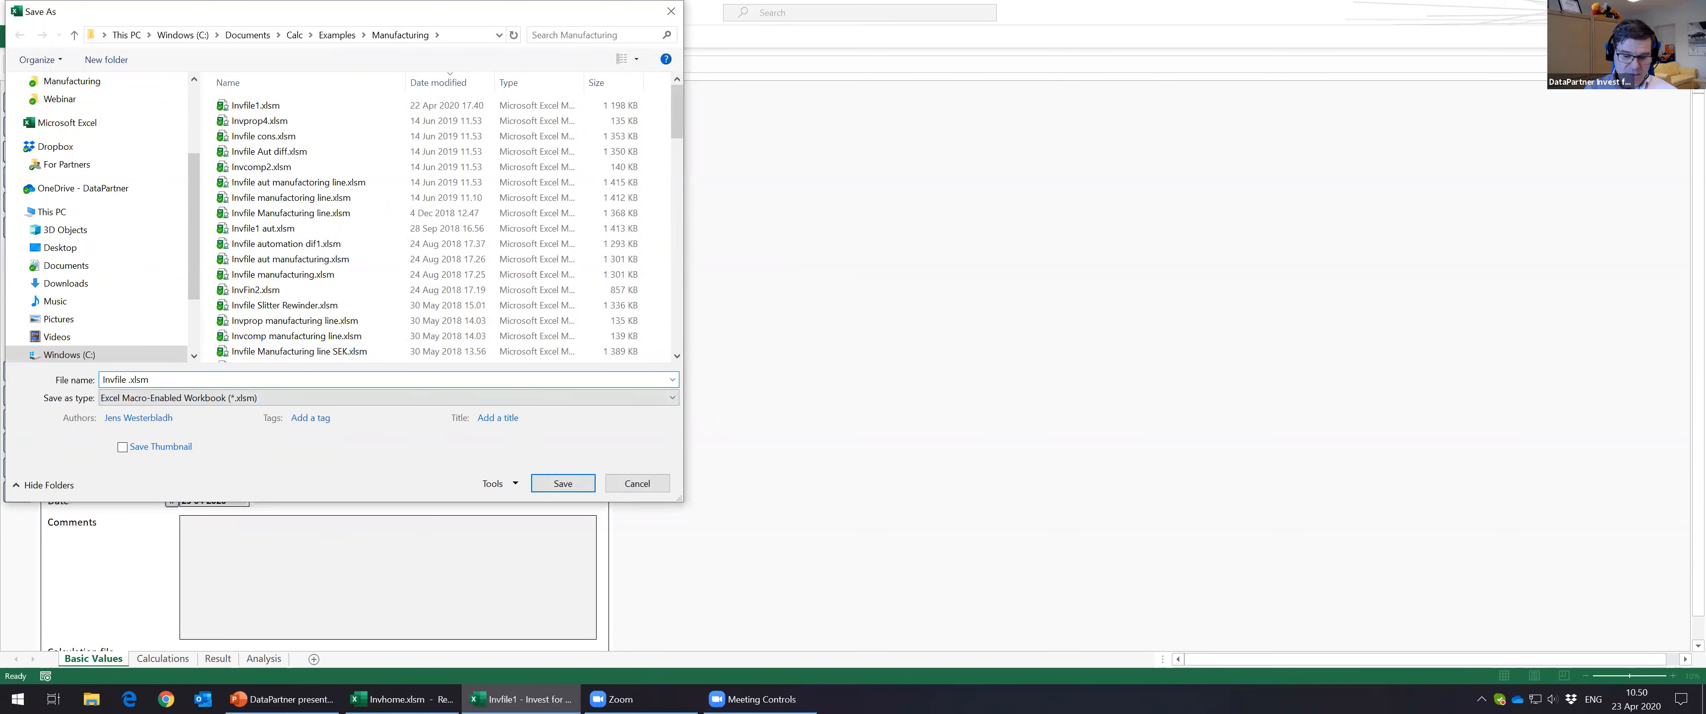
text(Manufac)
text(turing)
text( 20)
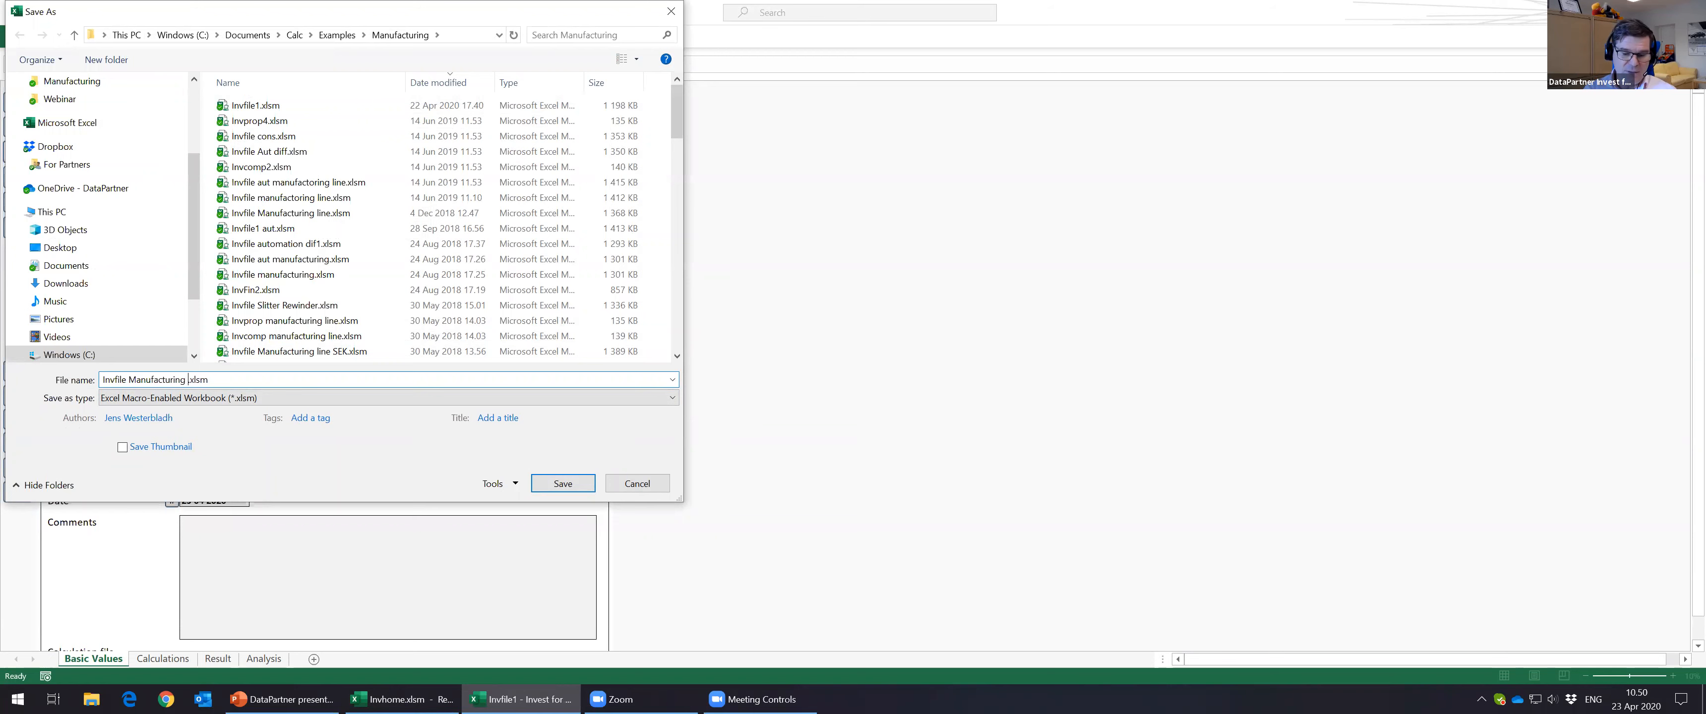
key(Return)
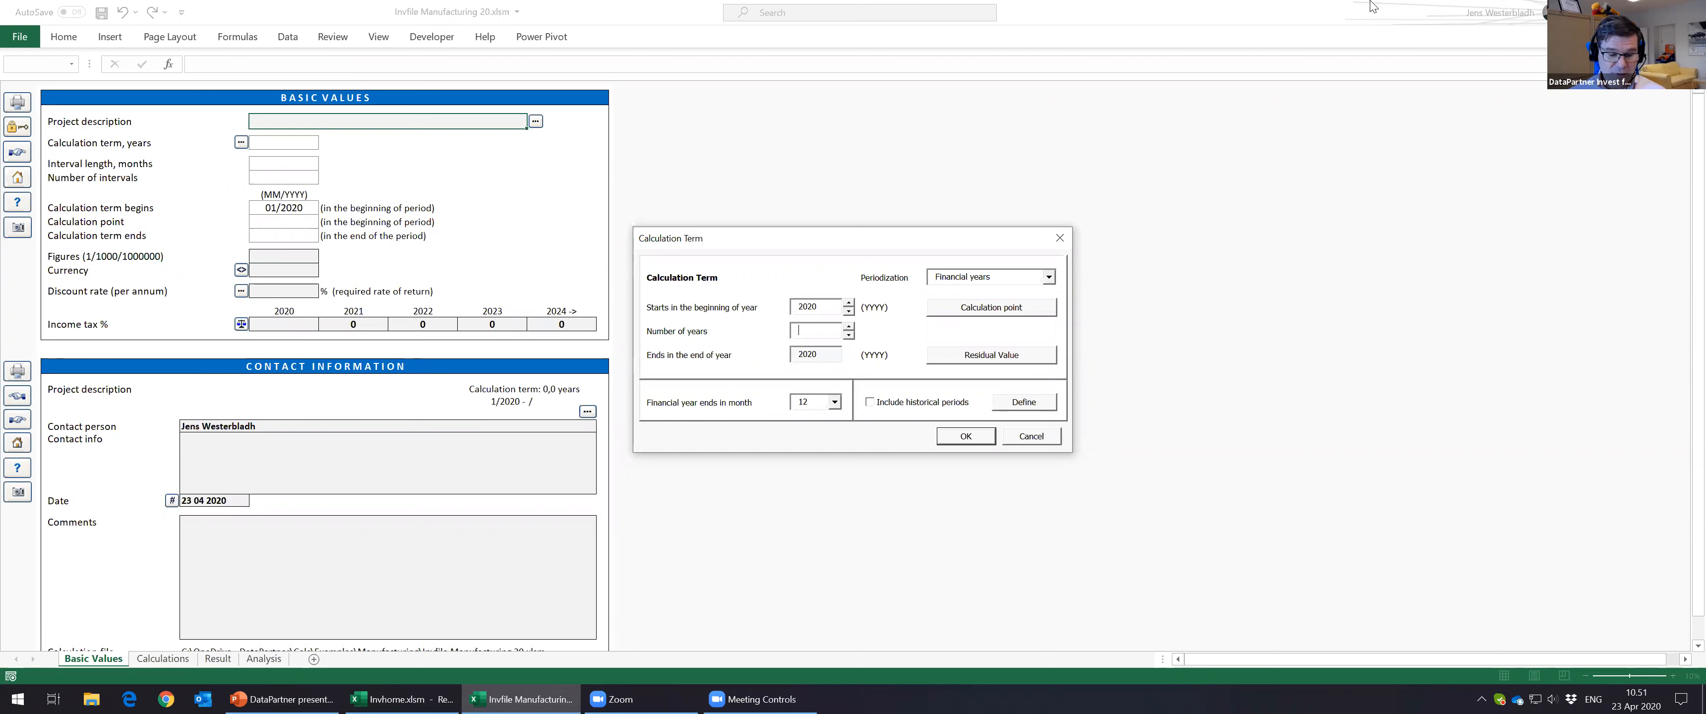
Step: Set the calculation term's periodization to Detailed (1-12 months) and its starting month to 07/2020
text(1)
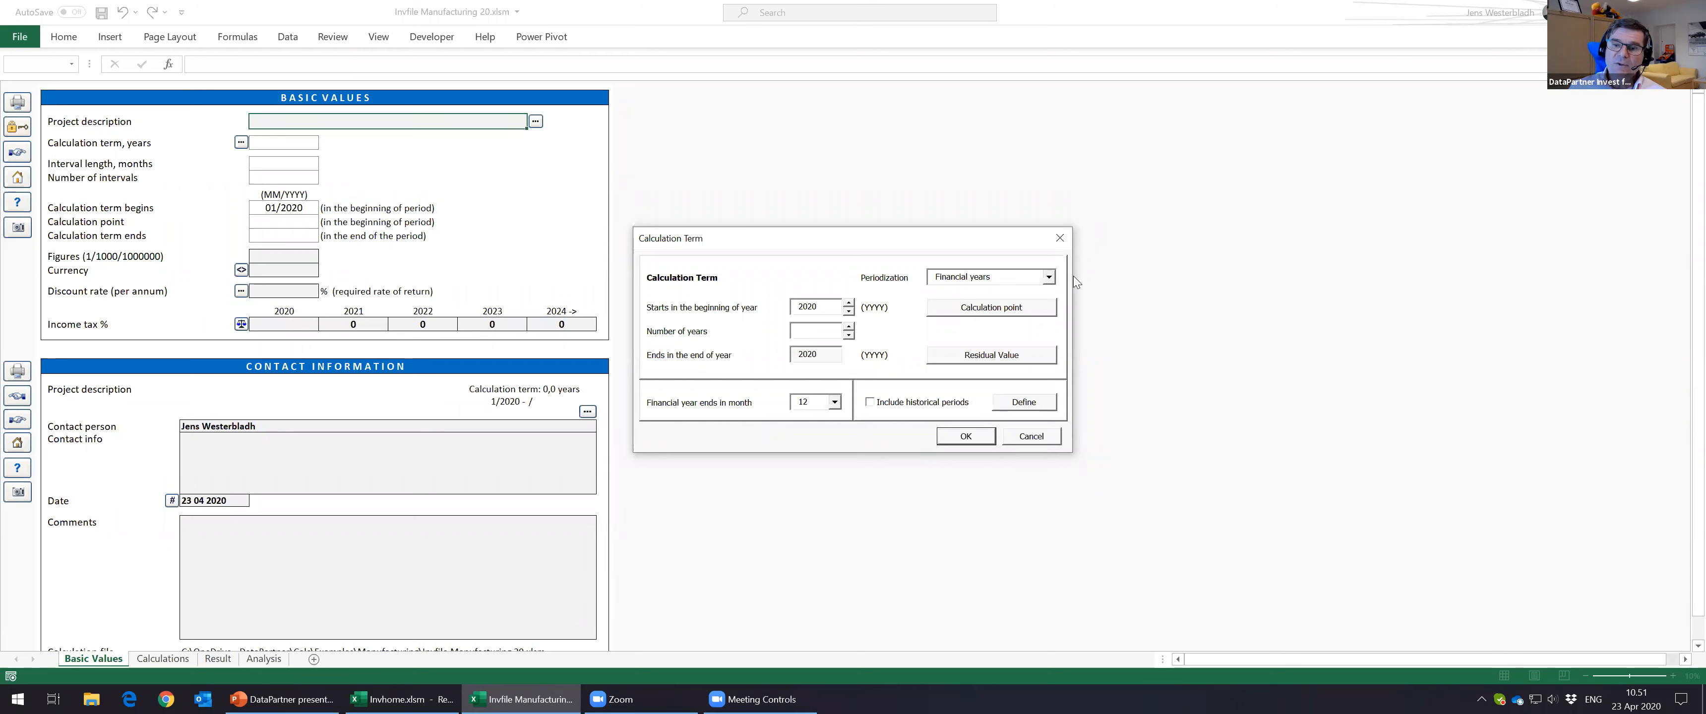
click(1049, 278)
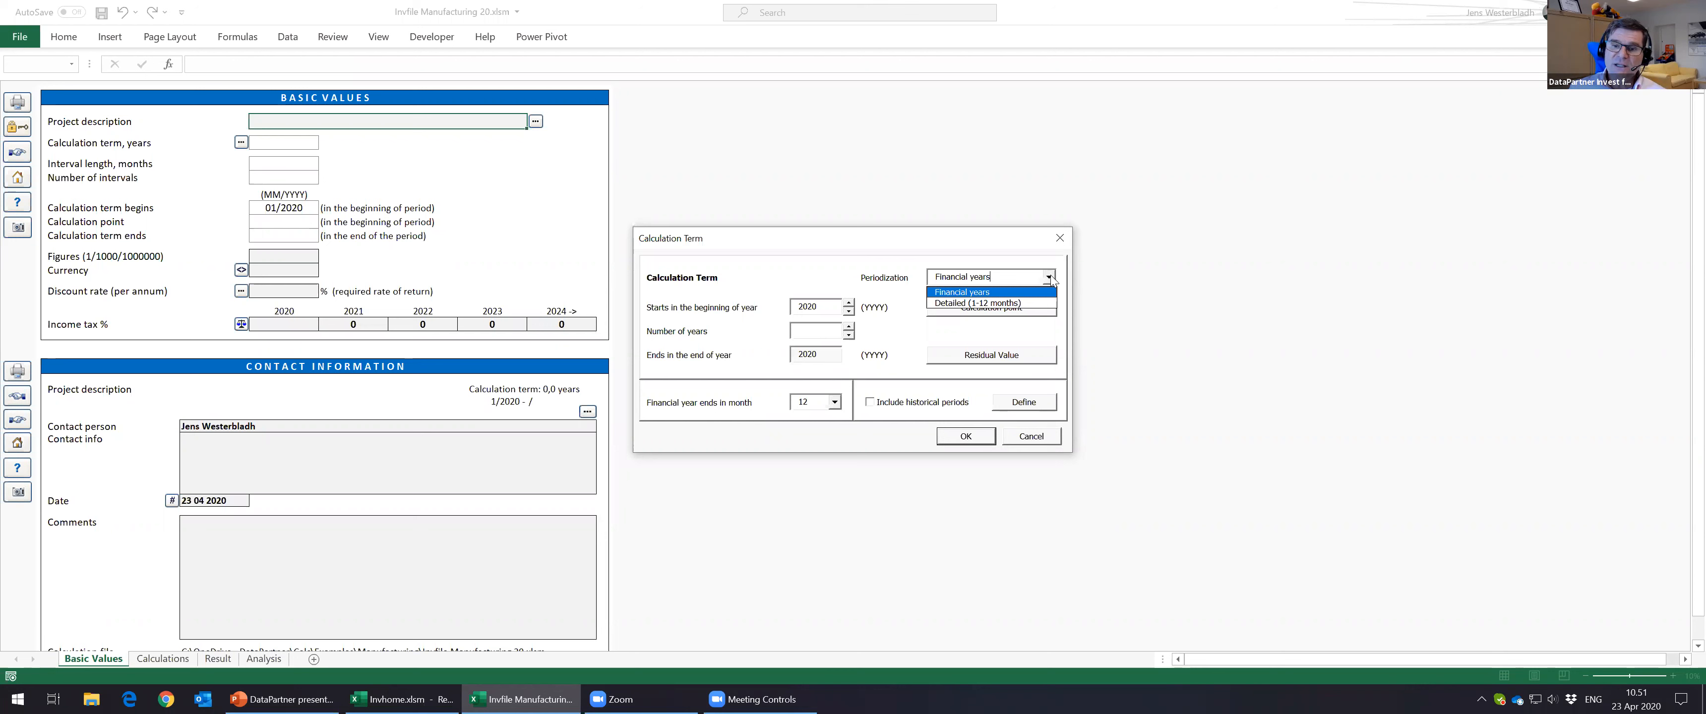
click(1031, 304)
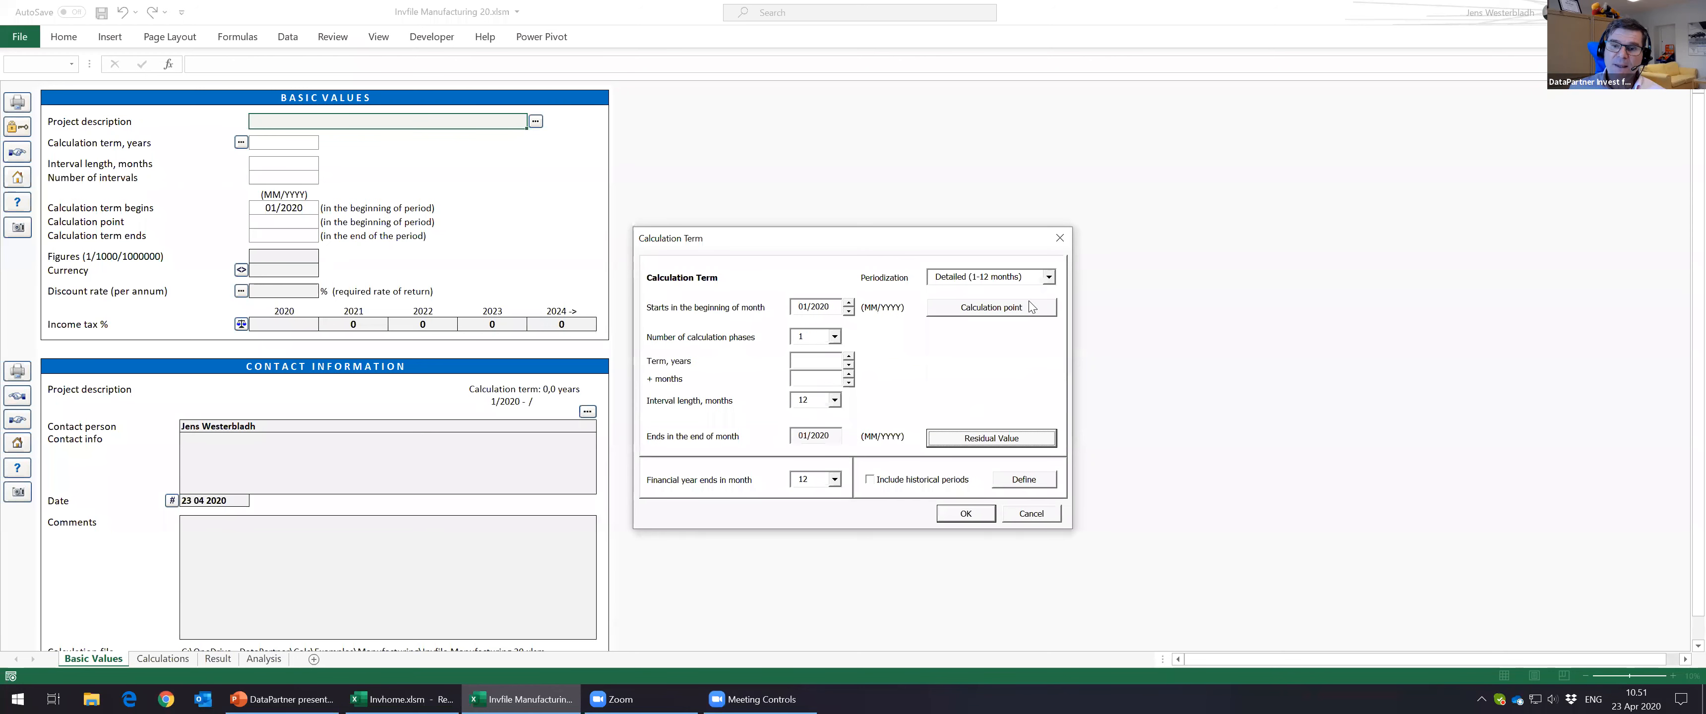
click(849, 304)
click(849, 304)
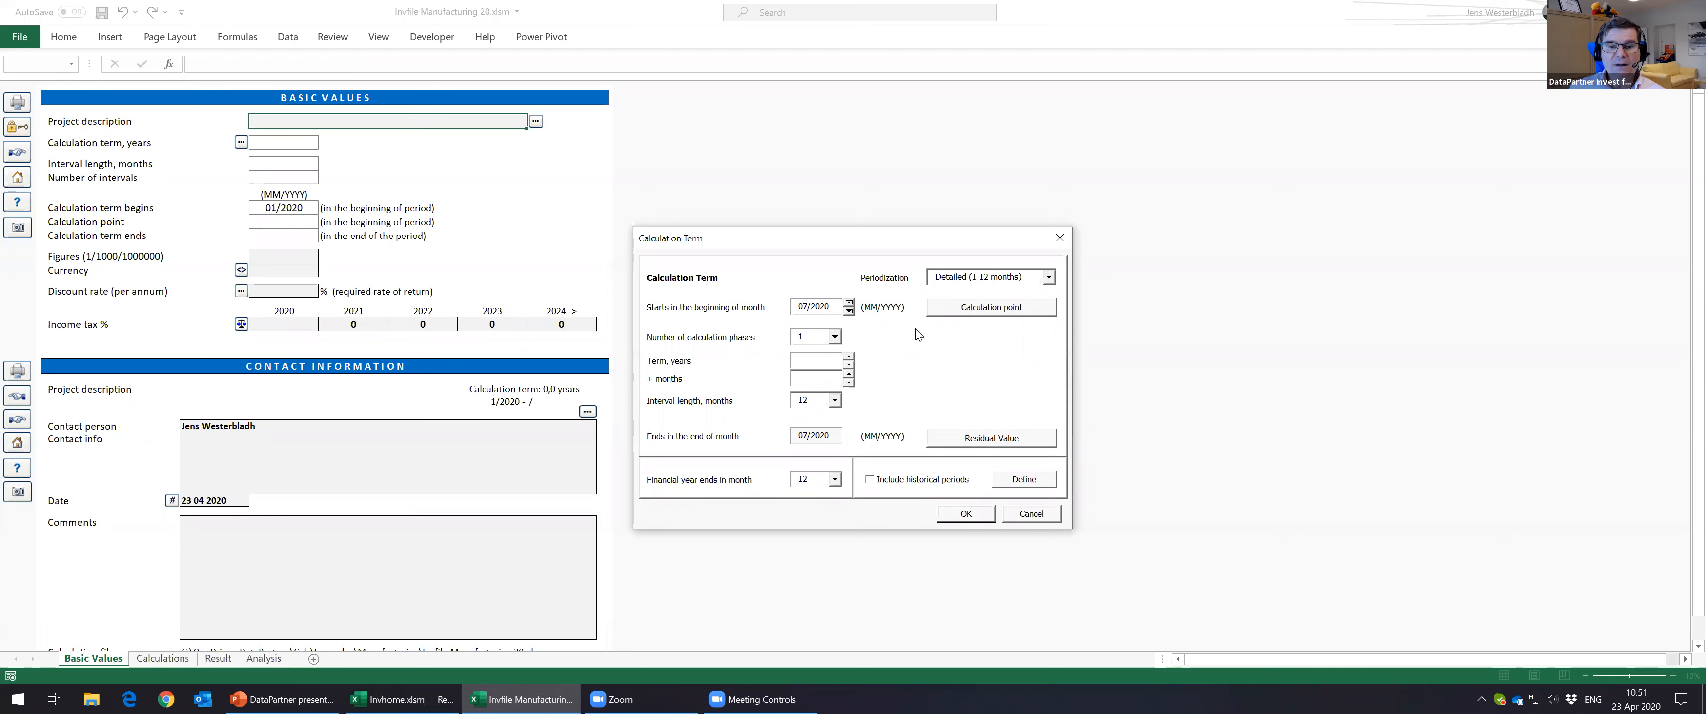
Step: Divide the calculation term into 2 phases, with 6 months for phase 1 and 10 years for phase 2
click(834, 339)
click(812, 358)
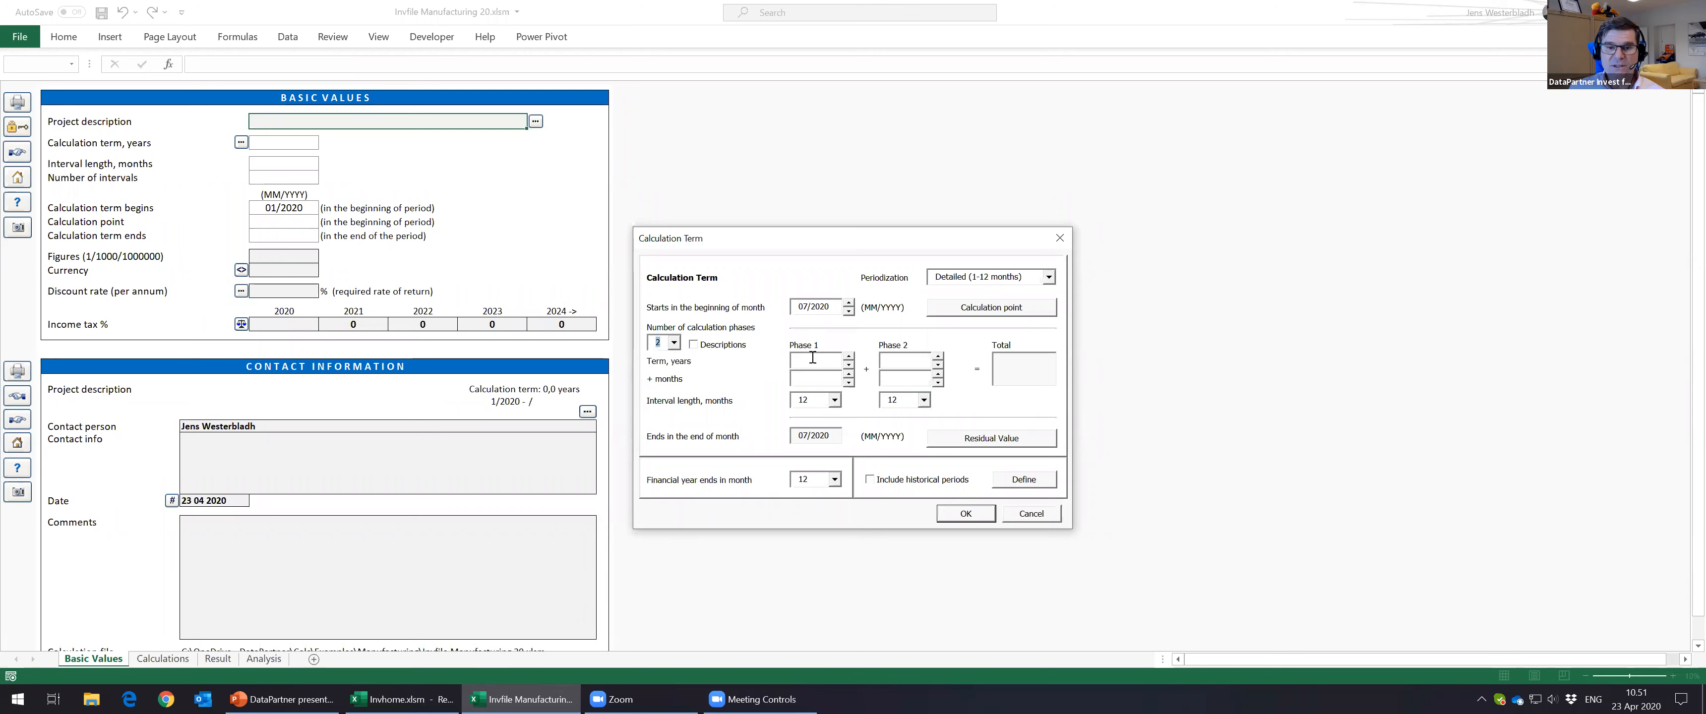
click(826, 379)
text(6)
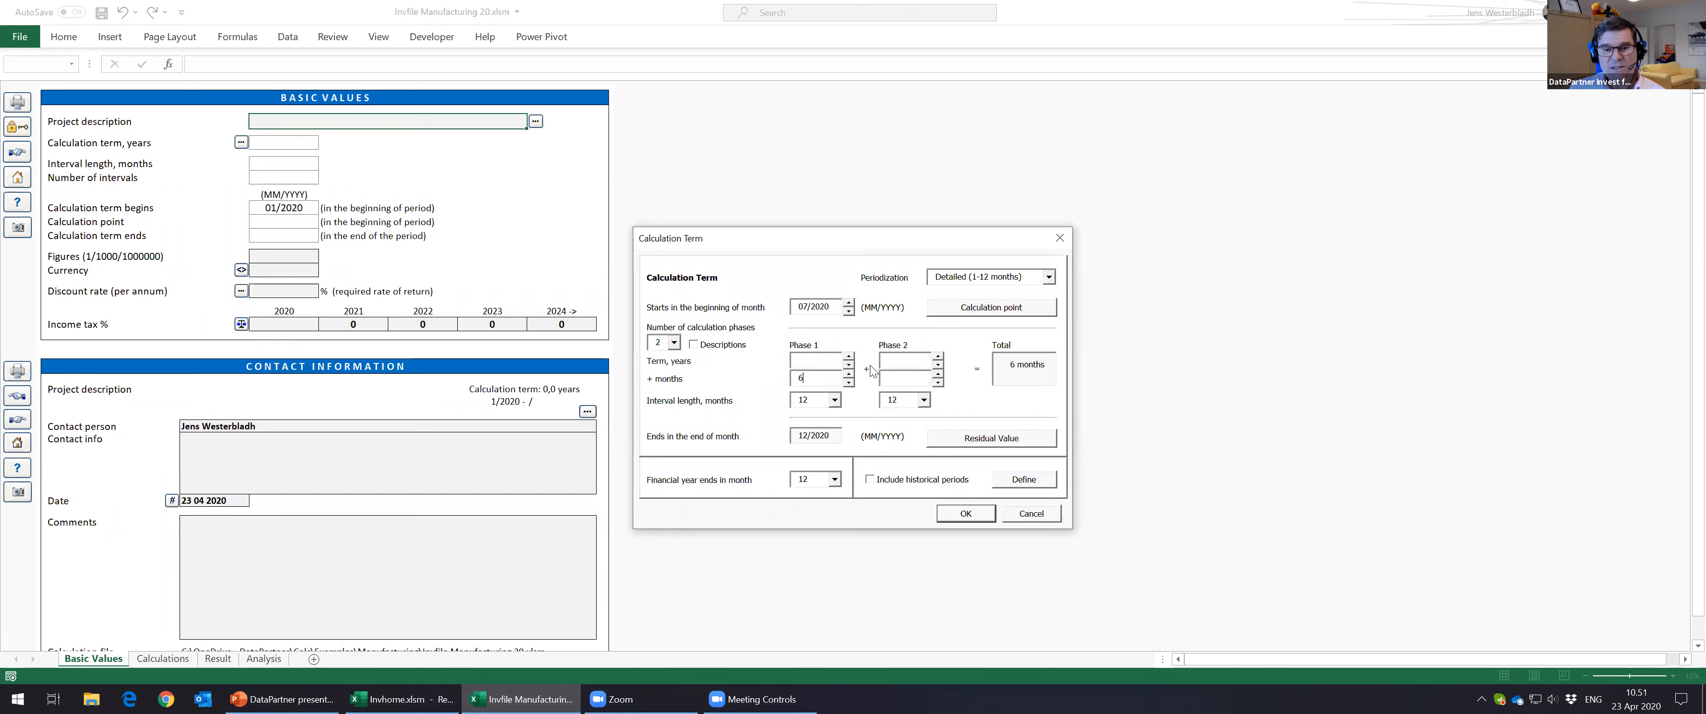
click(892, 358)
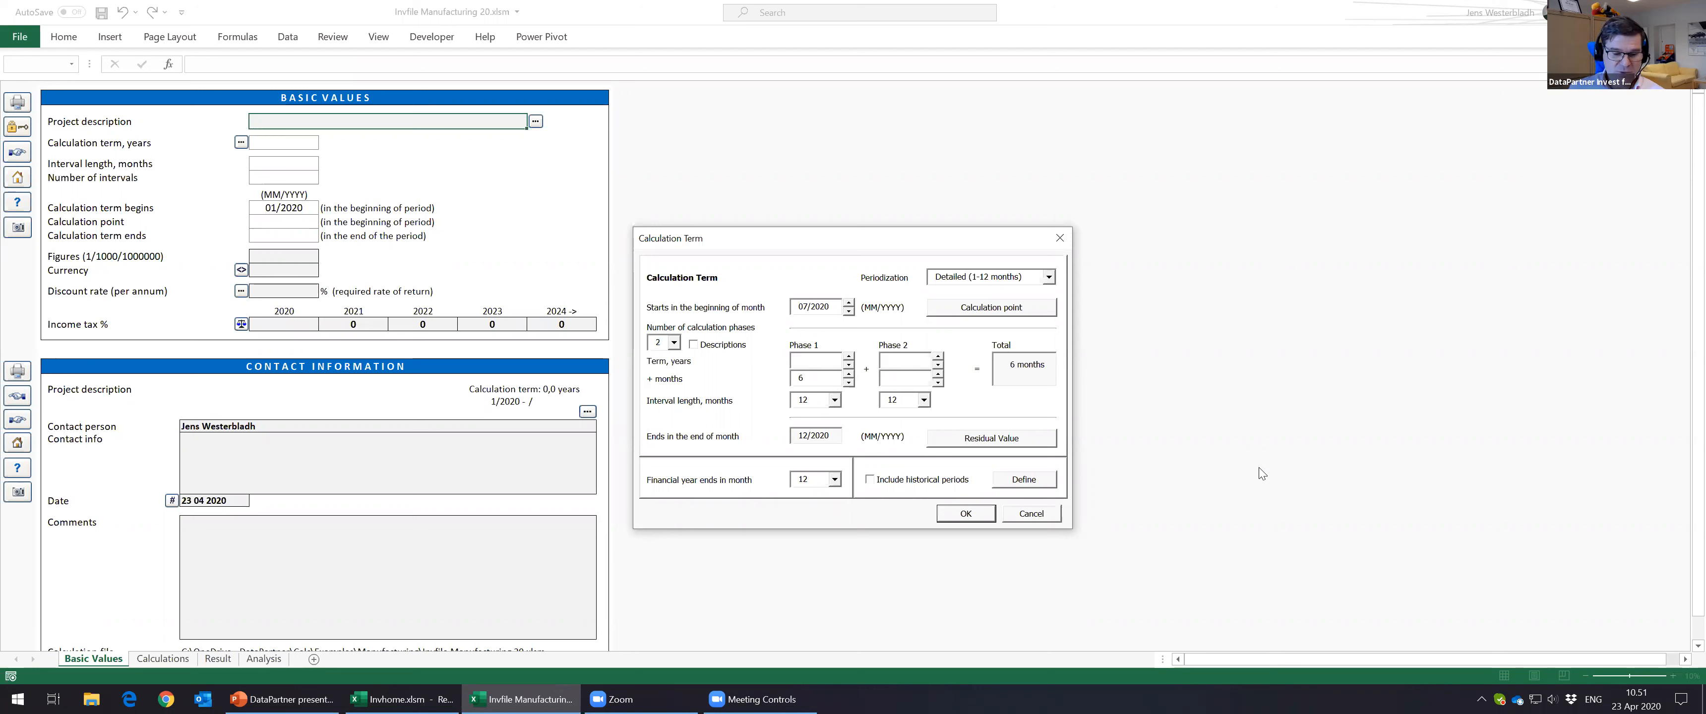
text(10)
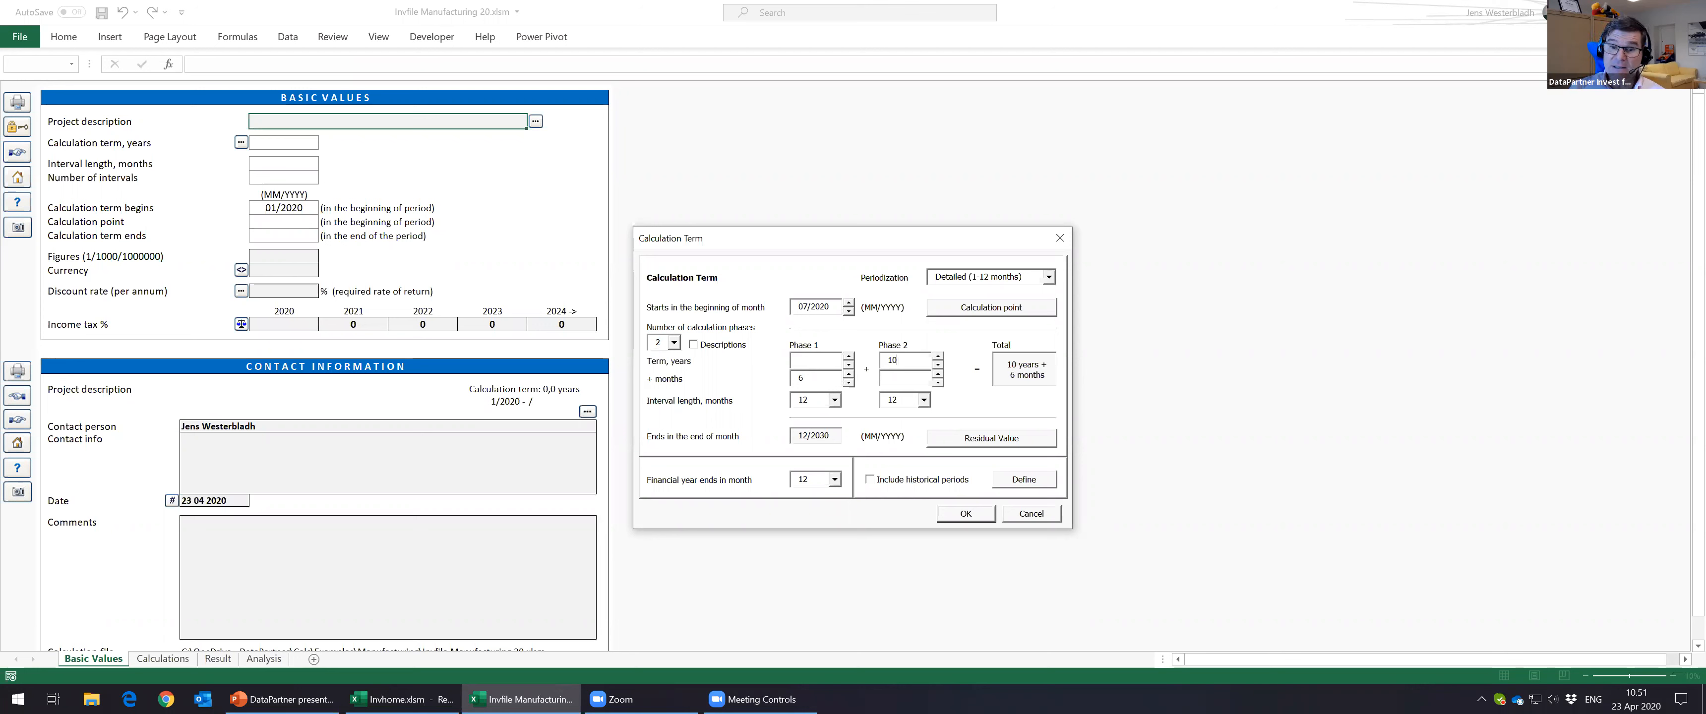
click(826, 376)
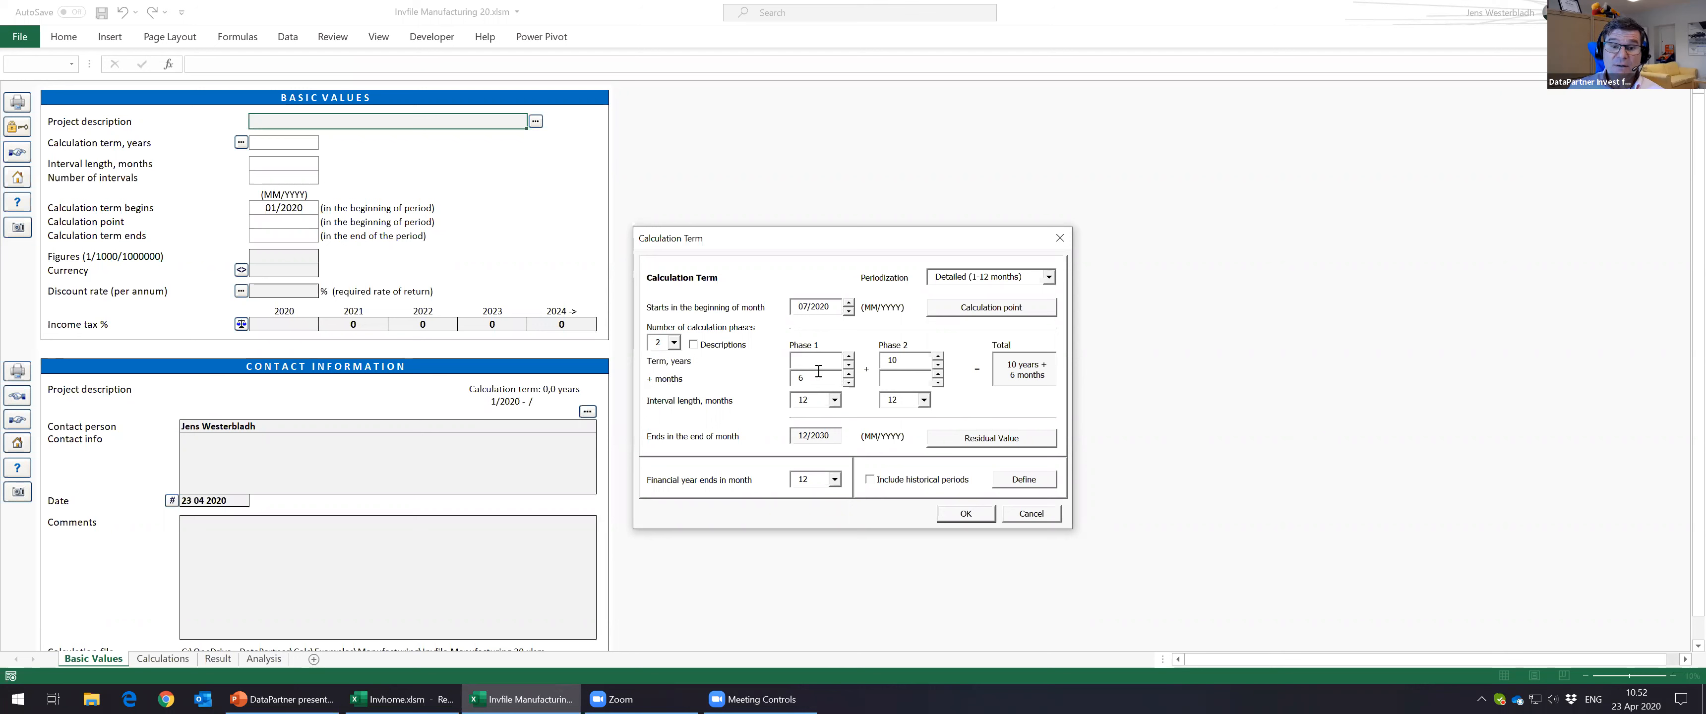
Step: Enable the phase descriptions and rename phase 1 as "Inverstment"
click(695, 345)
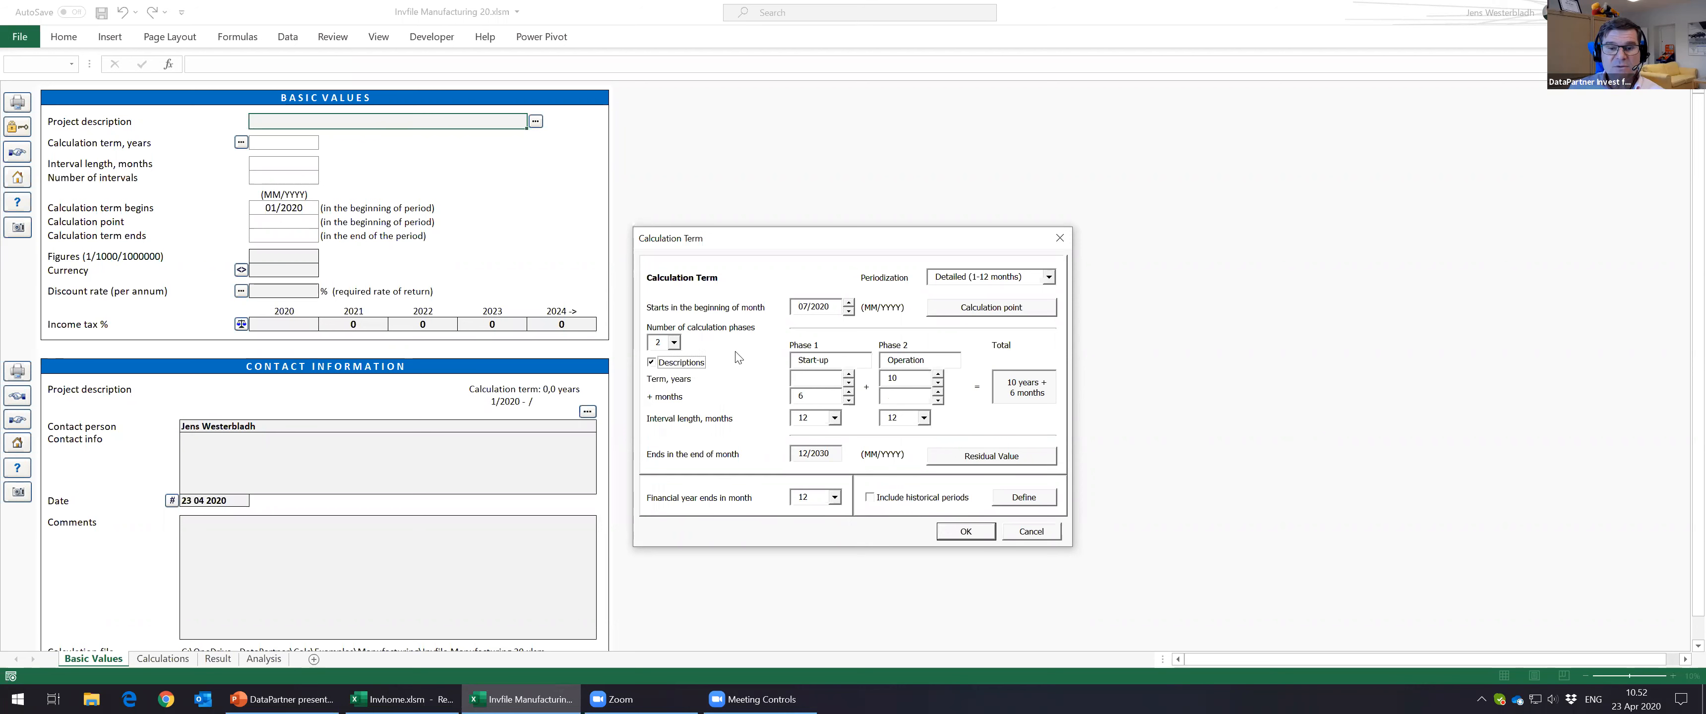
drag(841, 359, 790, 359)
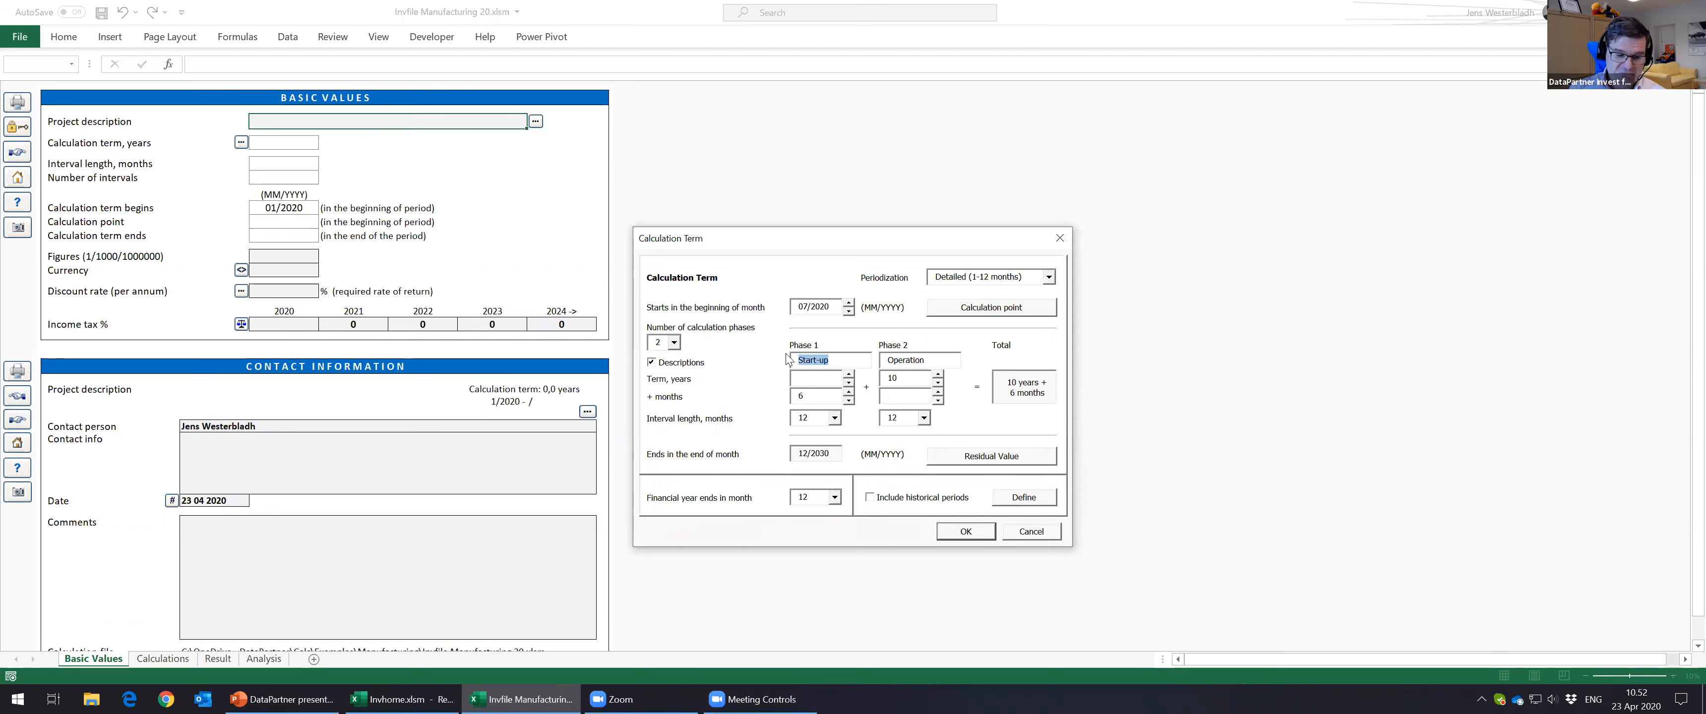
text(Inverstment)
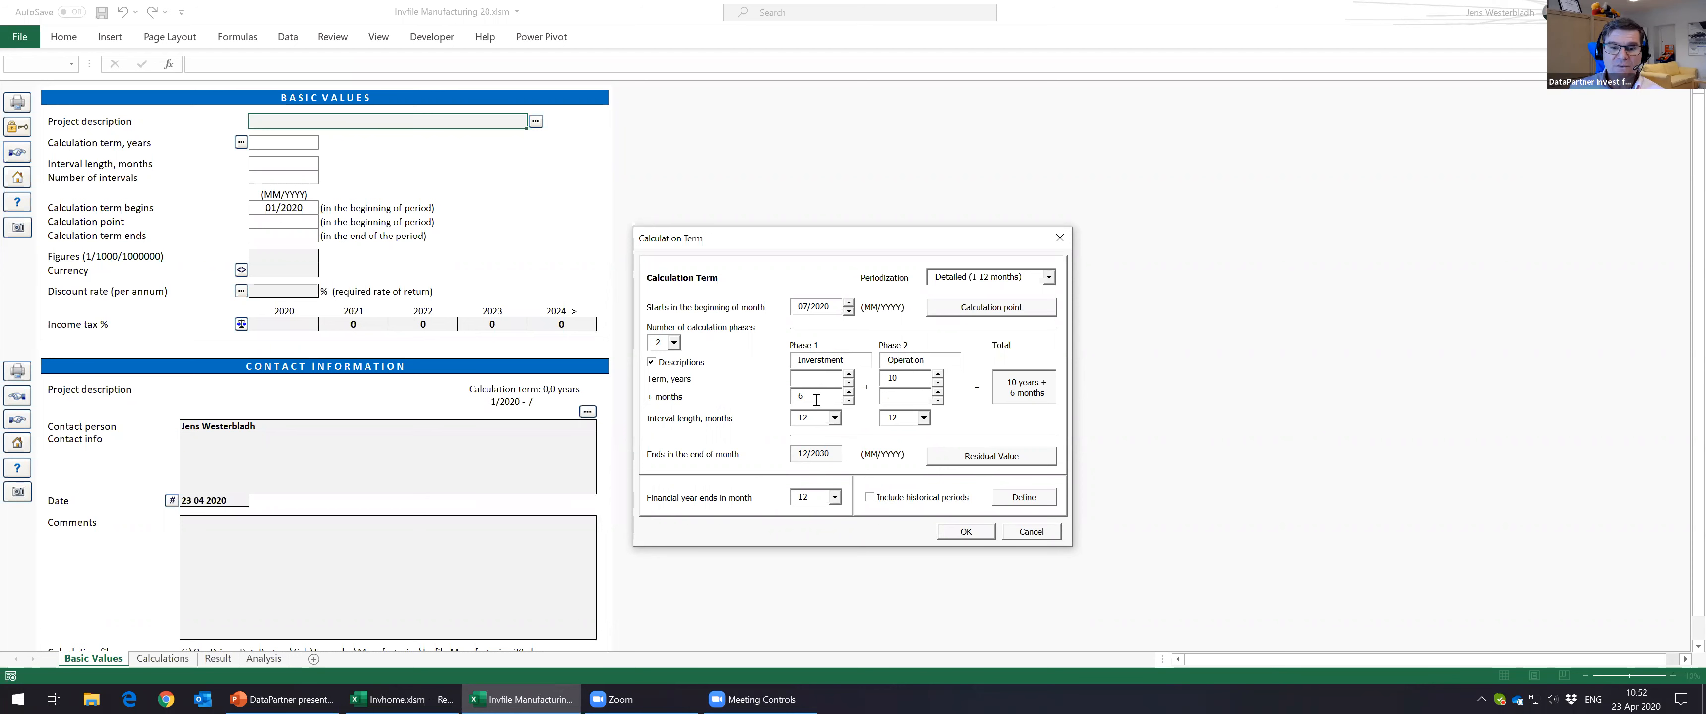
Step: Correct the phase 1 description to "Investment" and set that phase's interval length to 3 months
click(835, 418)
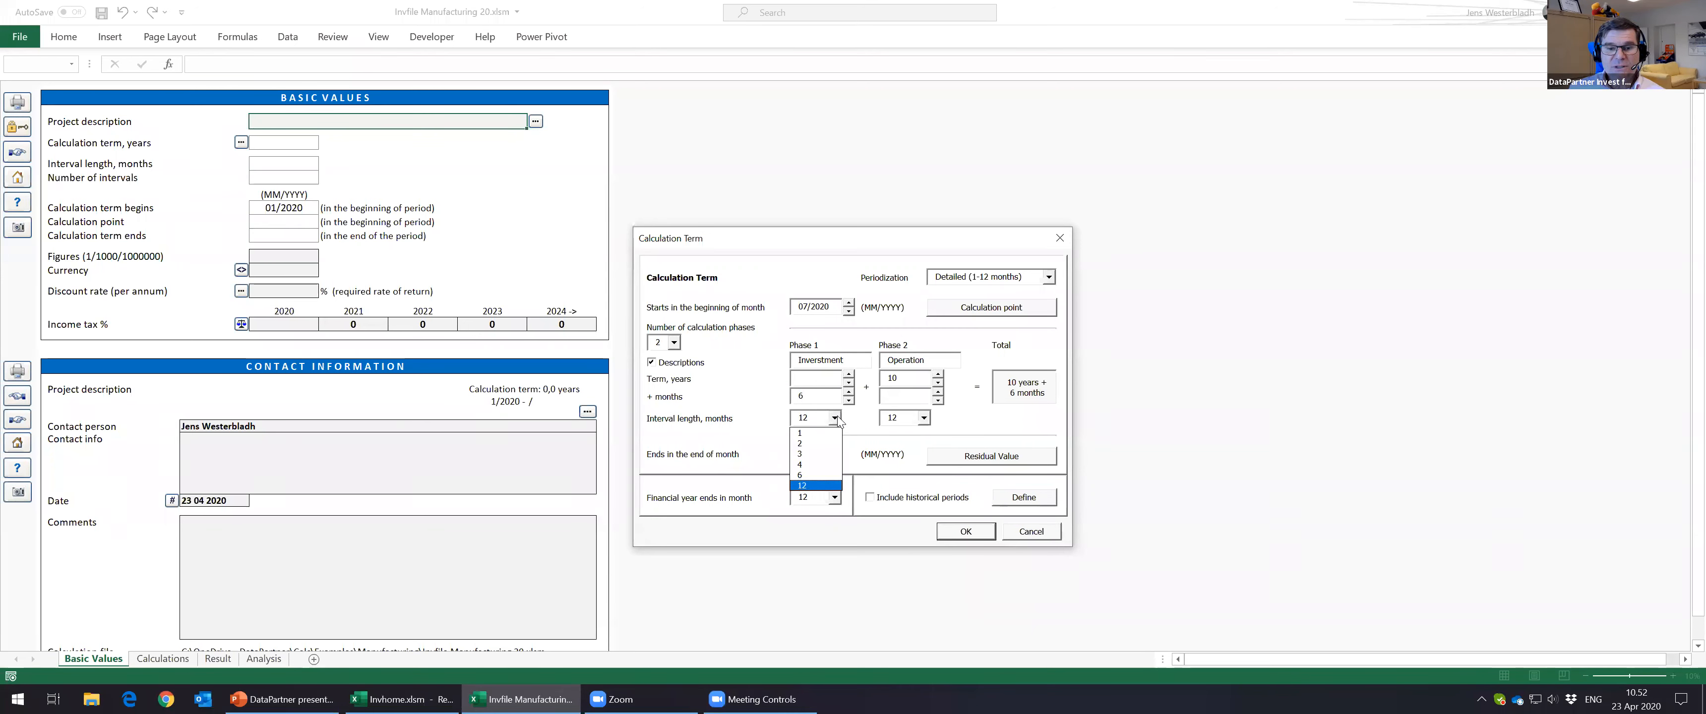
click(816, 361)
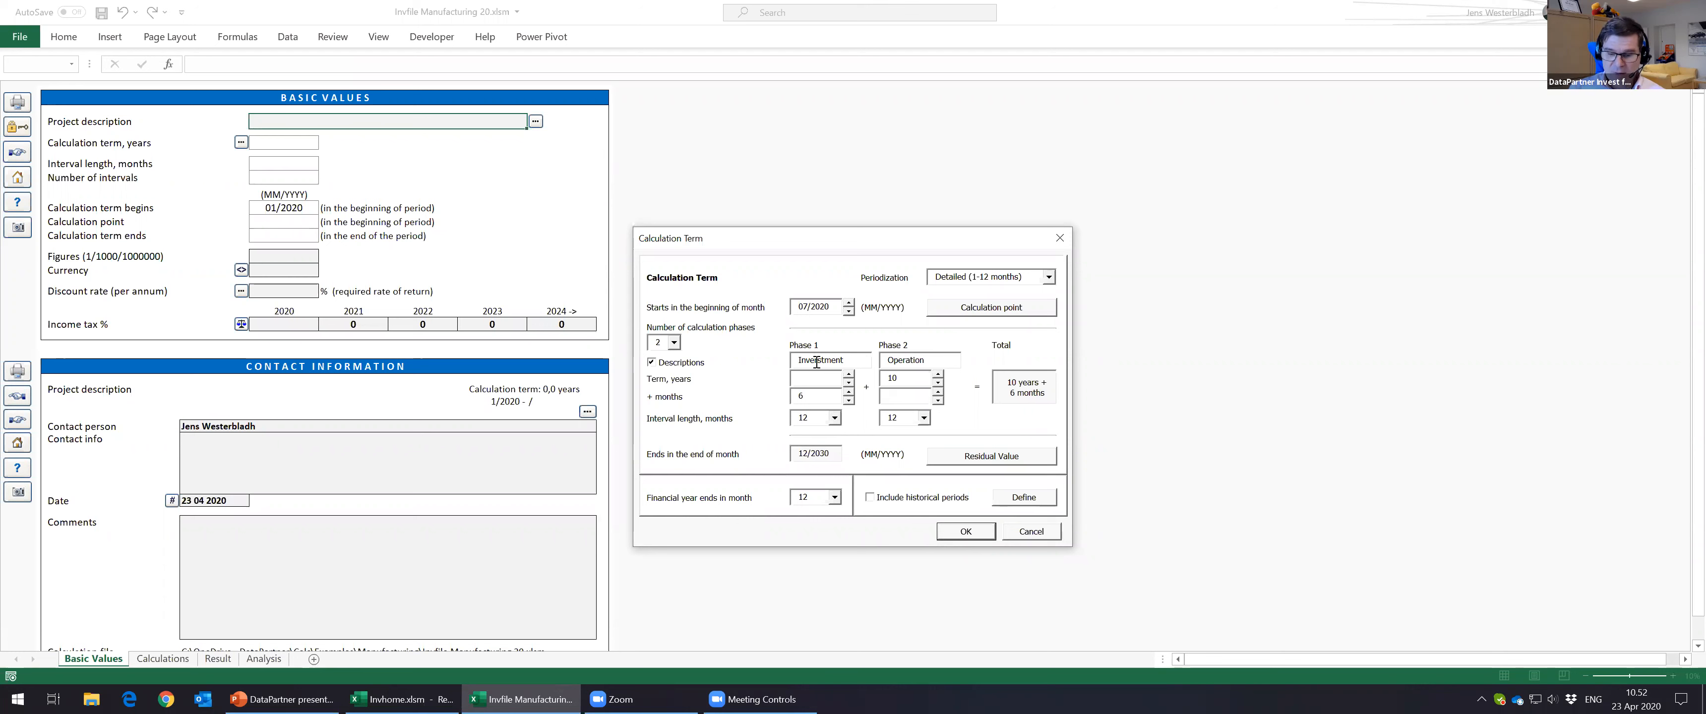
click(834, 419)
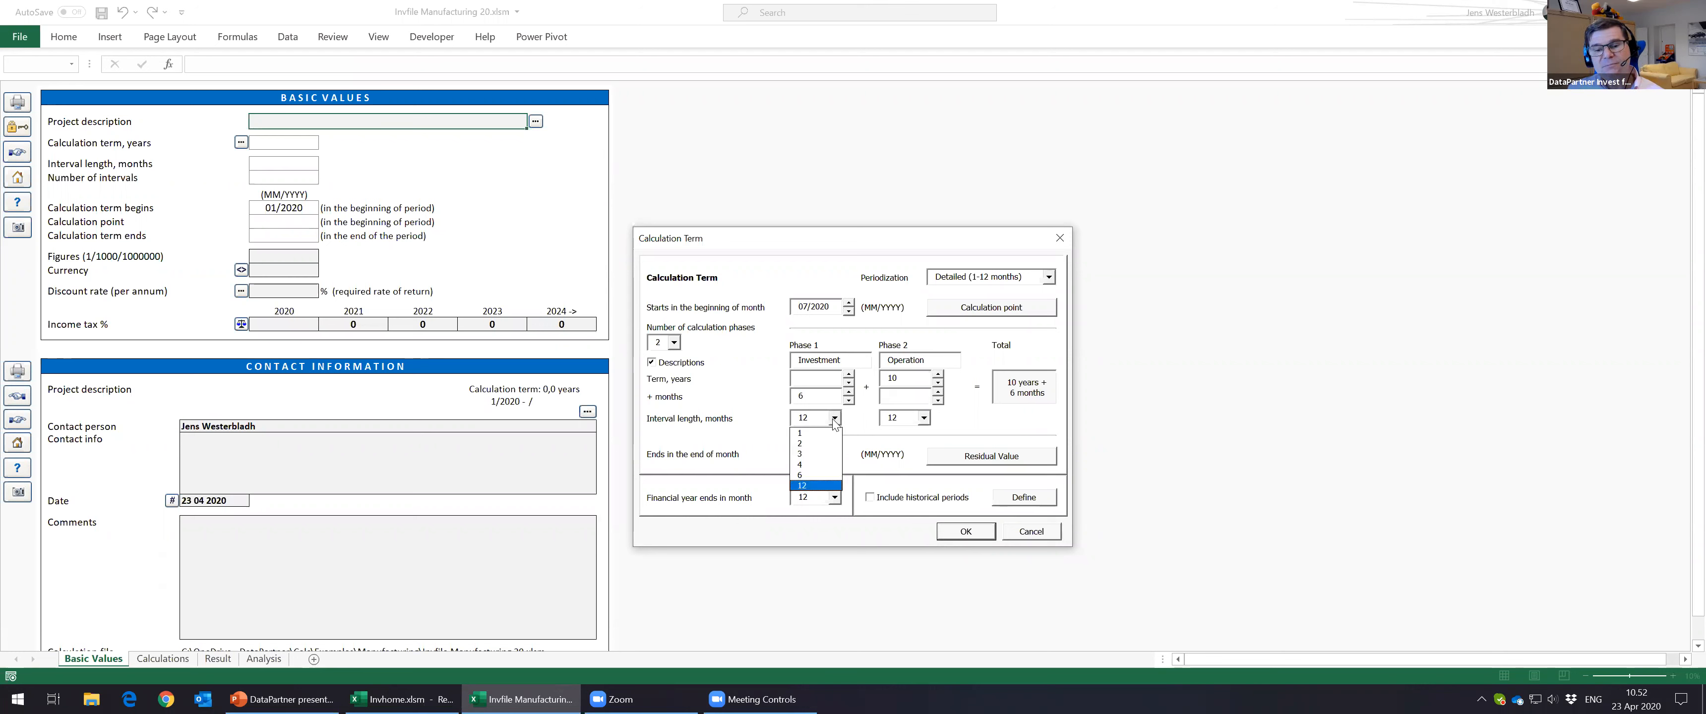
click(834, 423)
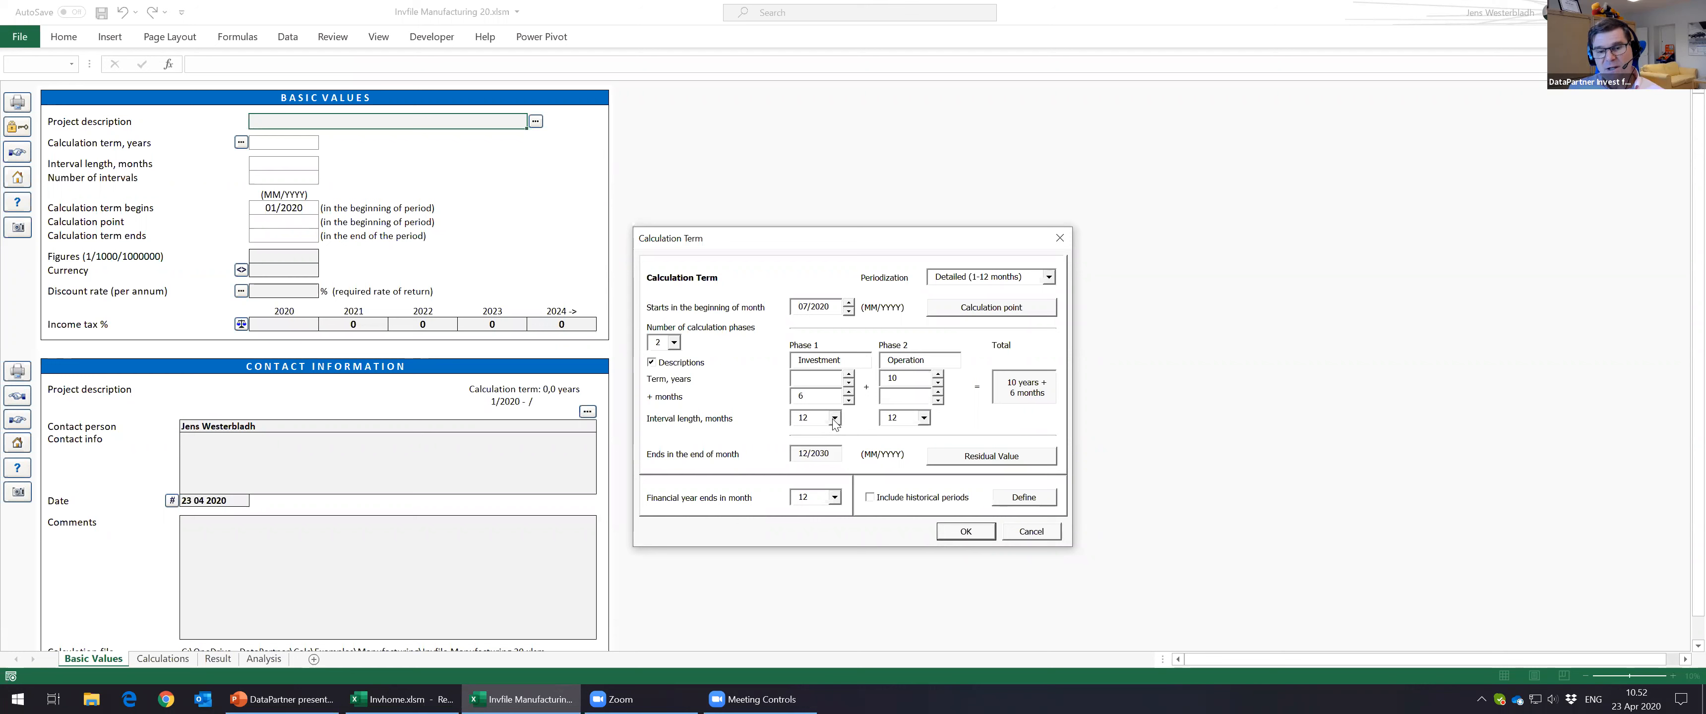
click(834, 418)
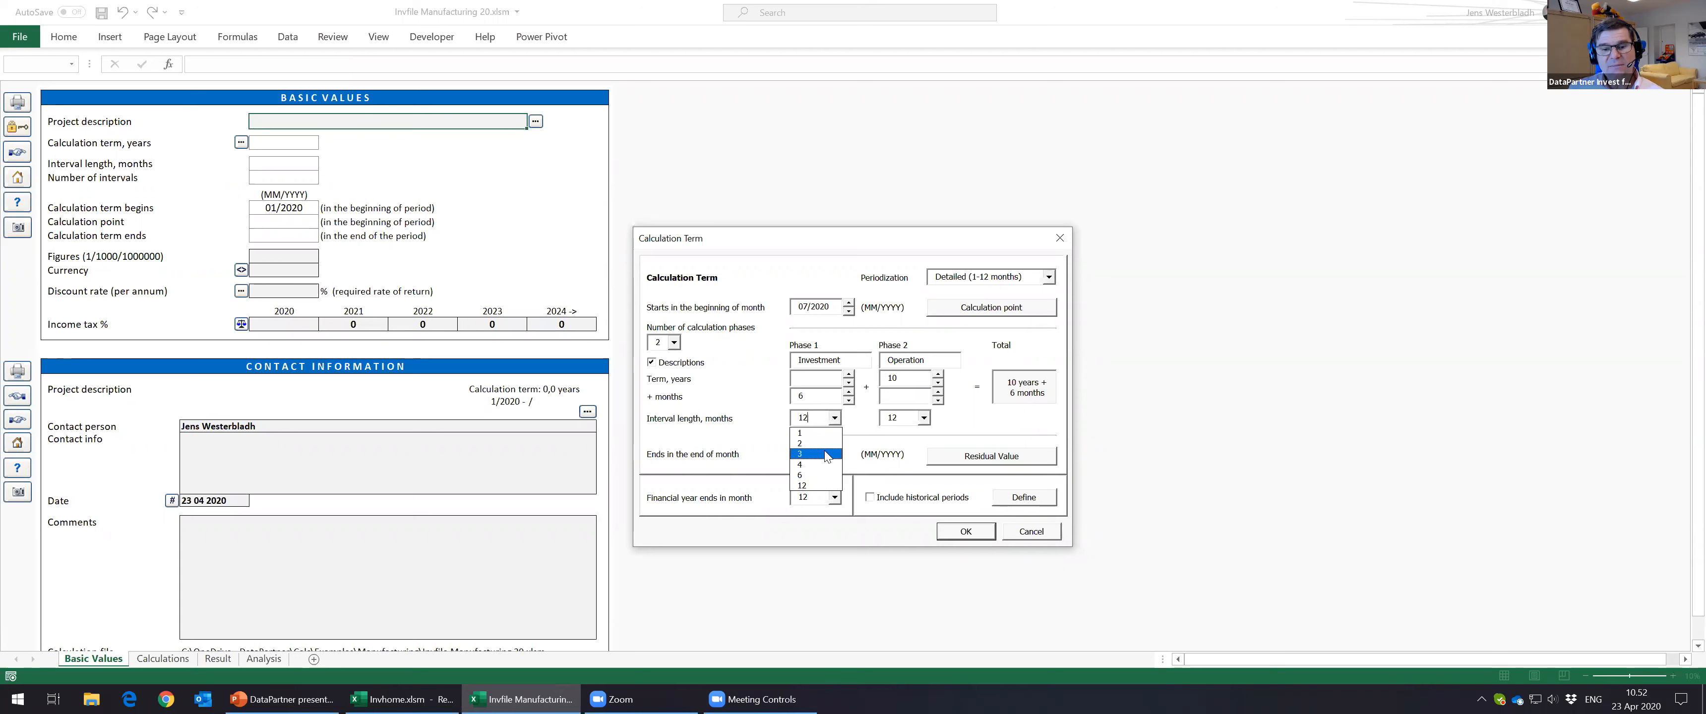
click(827, 456)
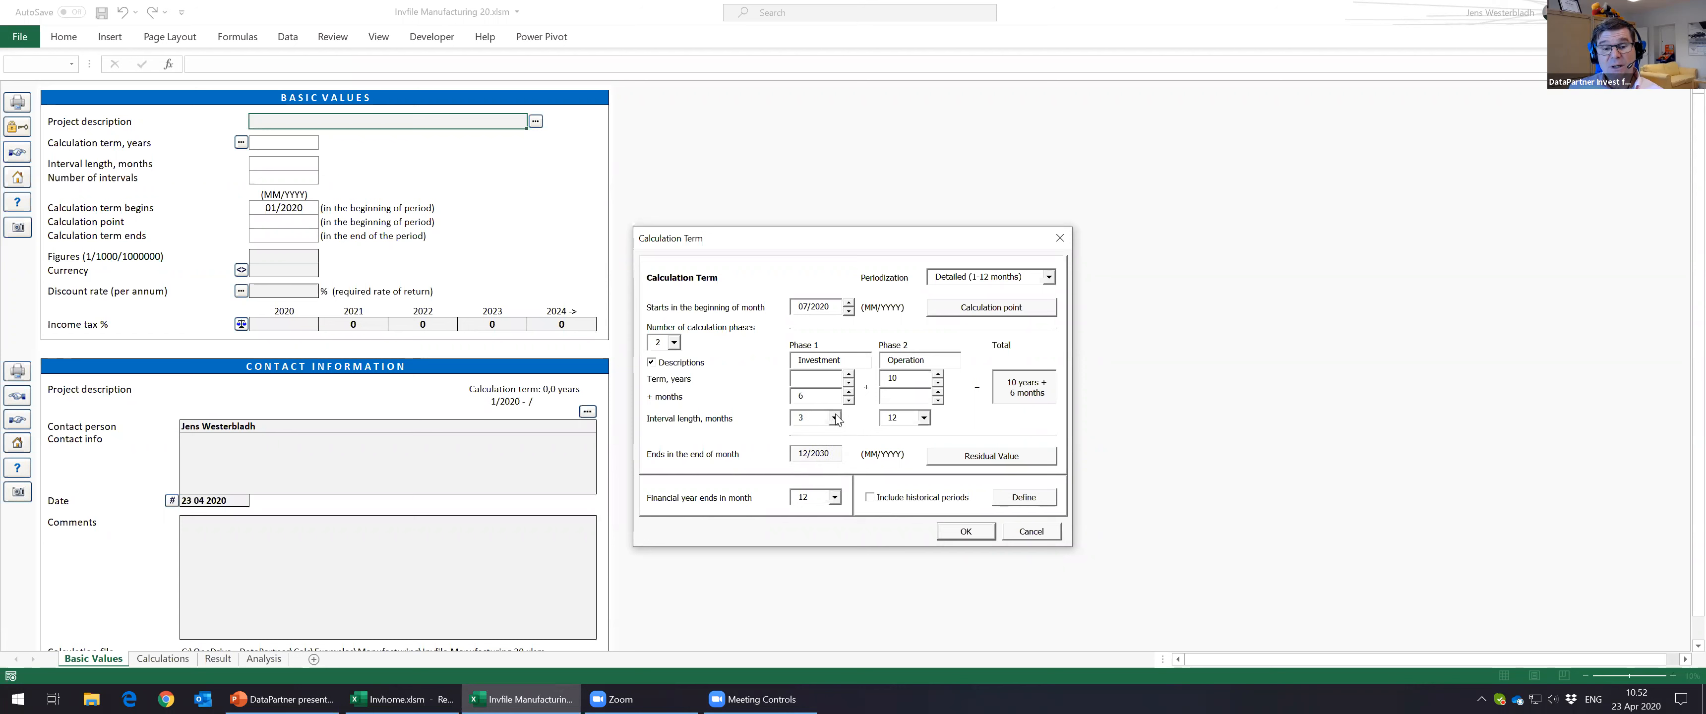
drag(807, 397, 798, 398)
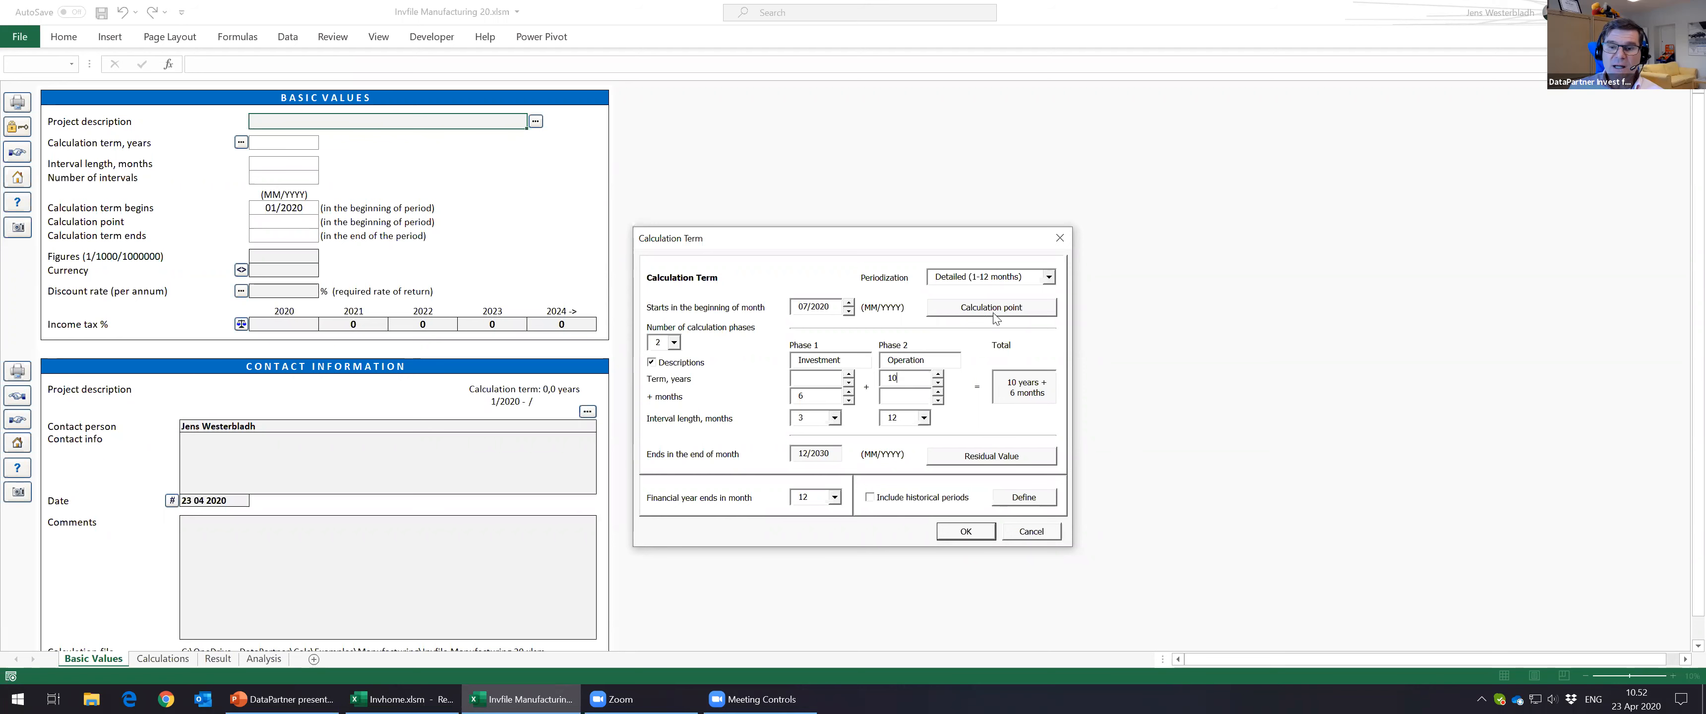
Step: Check the calculation point options without changing them, and apply the calculation term settings to the Basic Values sheet
click(1009, 308)
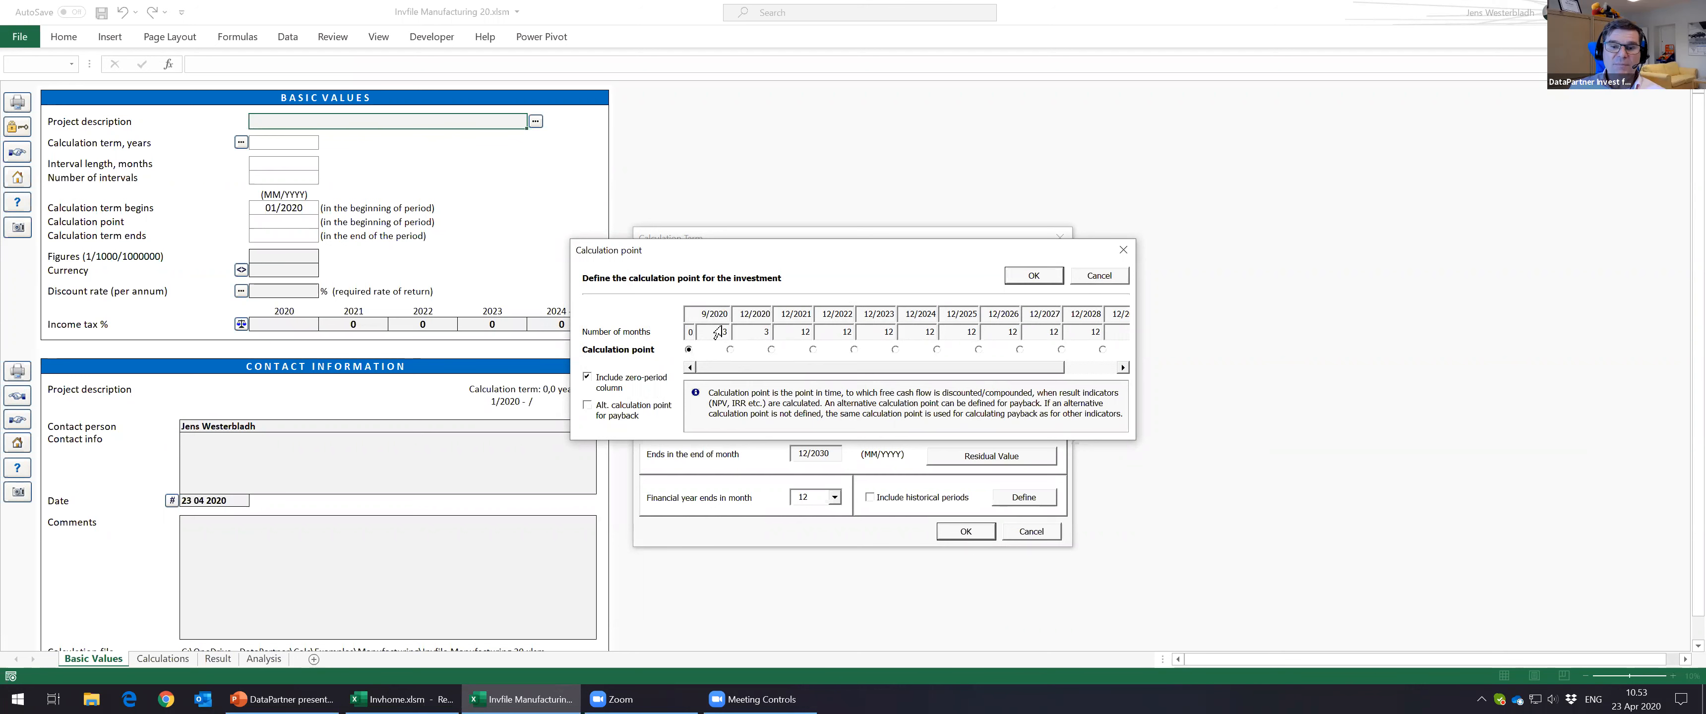
click(1100, 276)
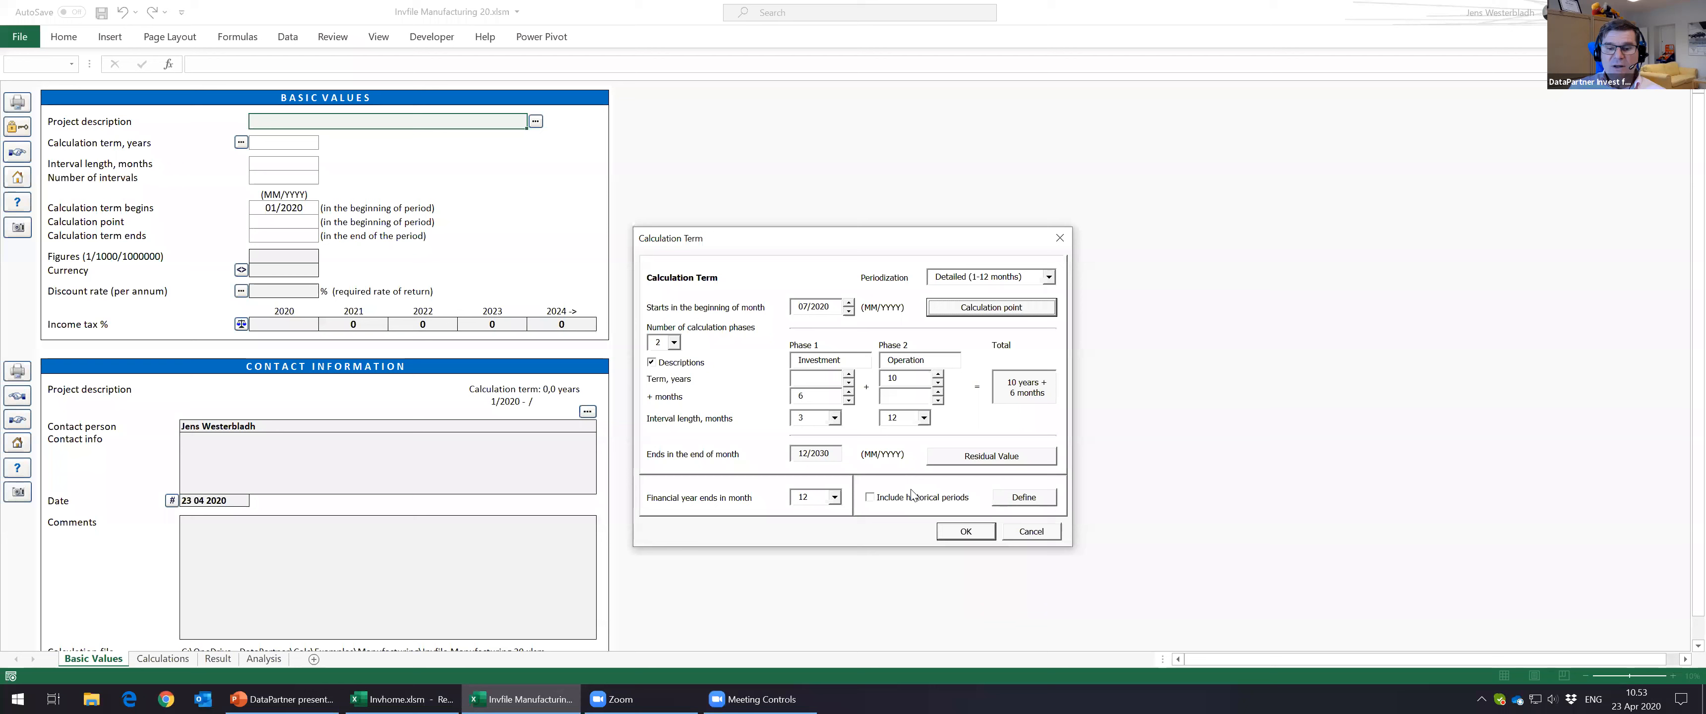
click(966, 532)
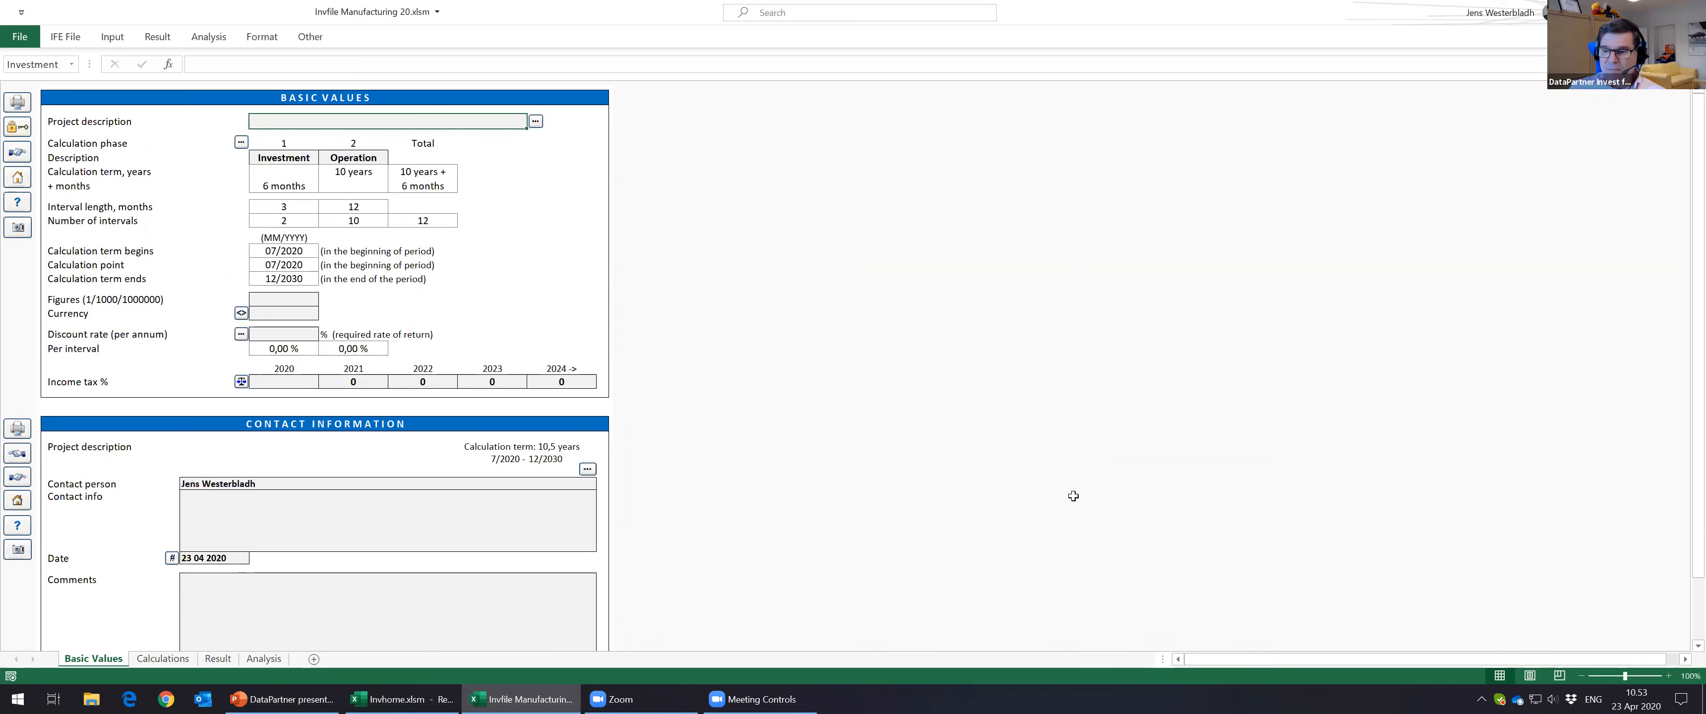
Step: Step through the input cells of the Basic Values sheet from the project description to the income tax row
click(1634, 676)
scroll(1416, 560, up, 1)
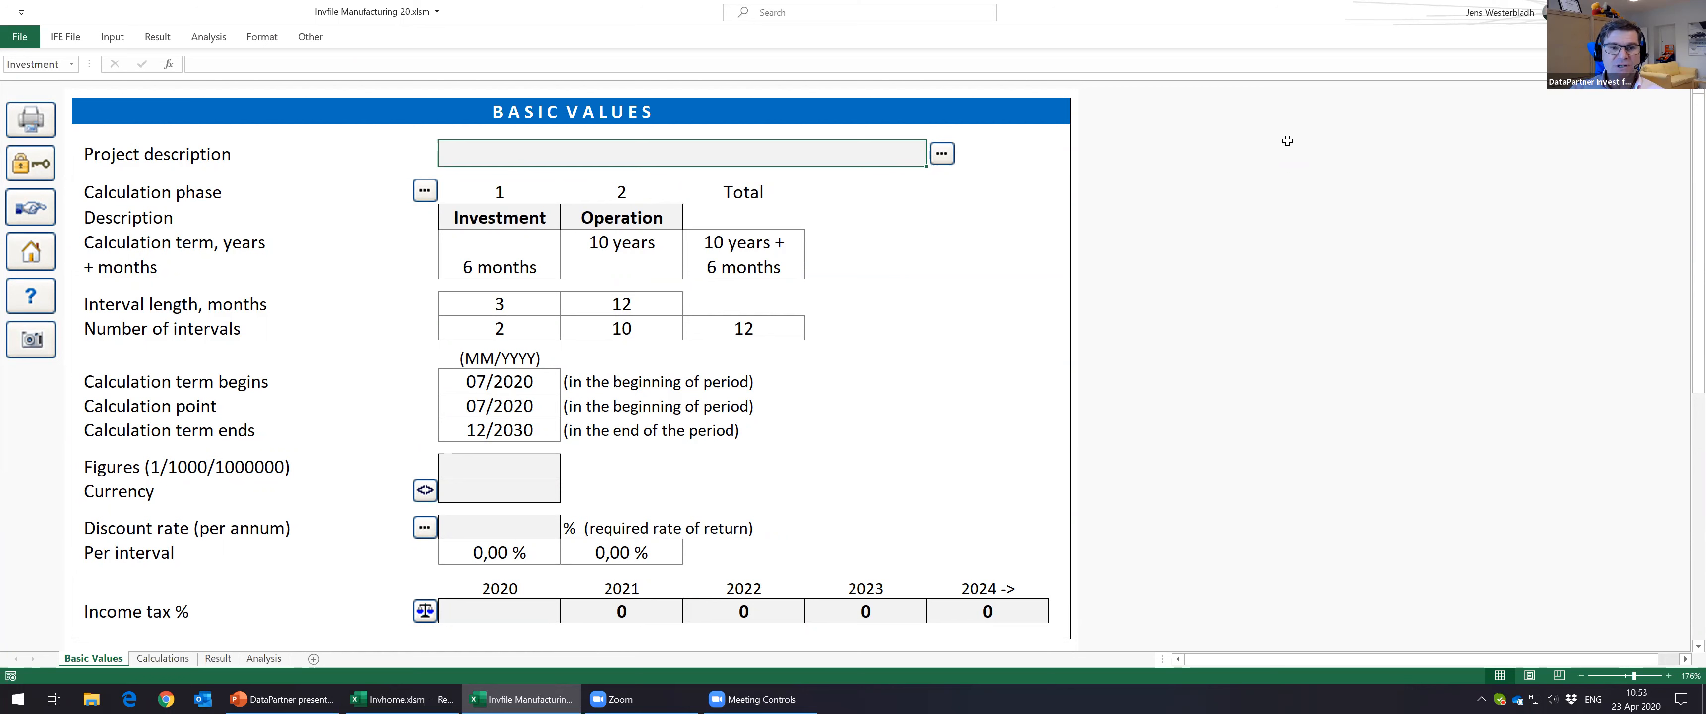
key(Tab)
key(Tab)
key(Tab)
key(Tab)
key(Tab)
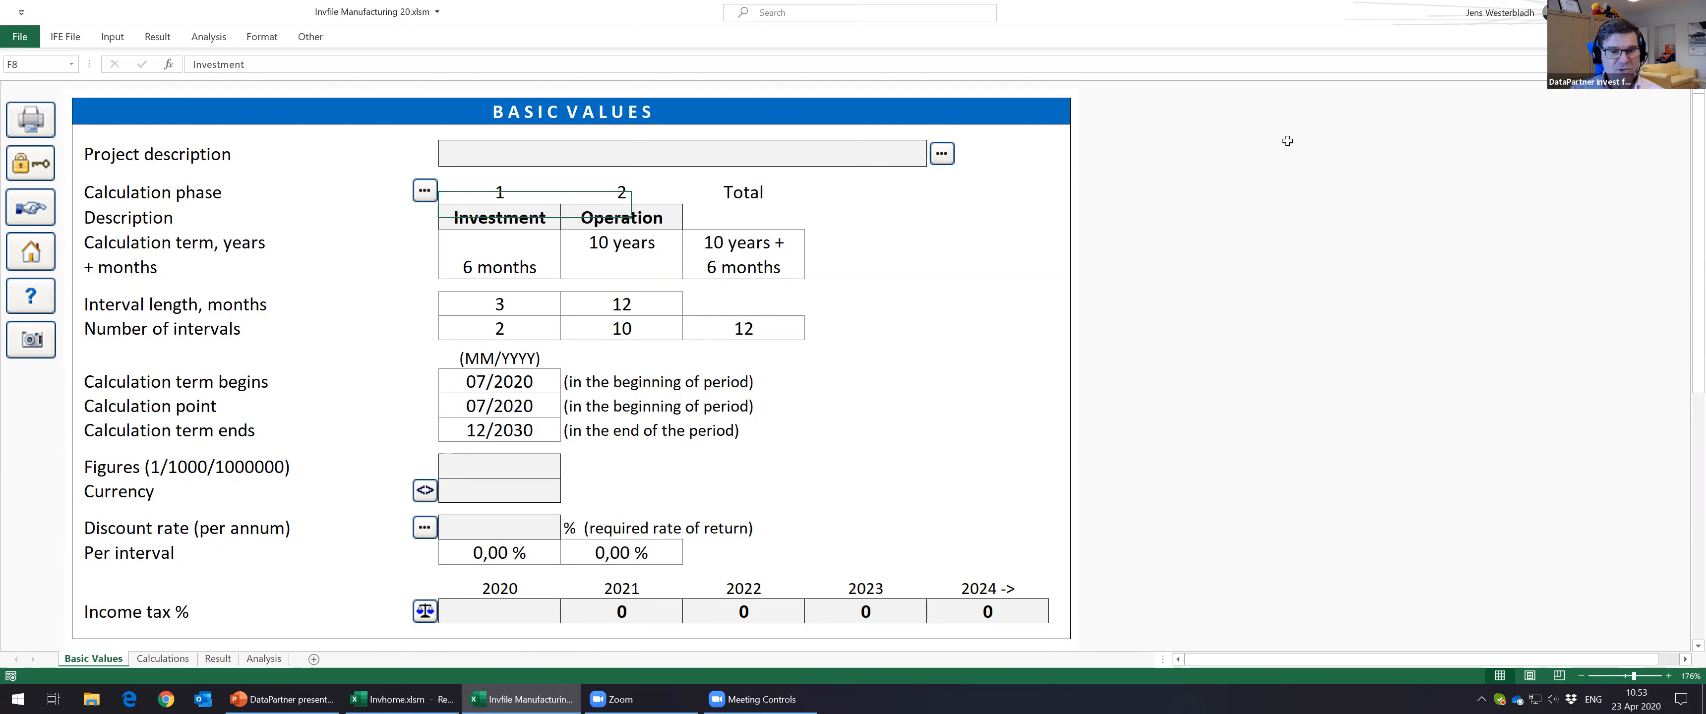
key(Tab)
key(Tab)
key(Tab)
key(Tab)
key(Tab)
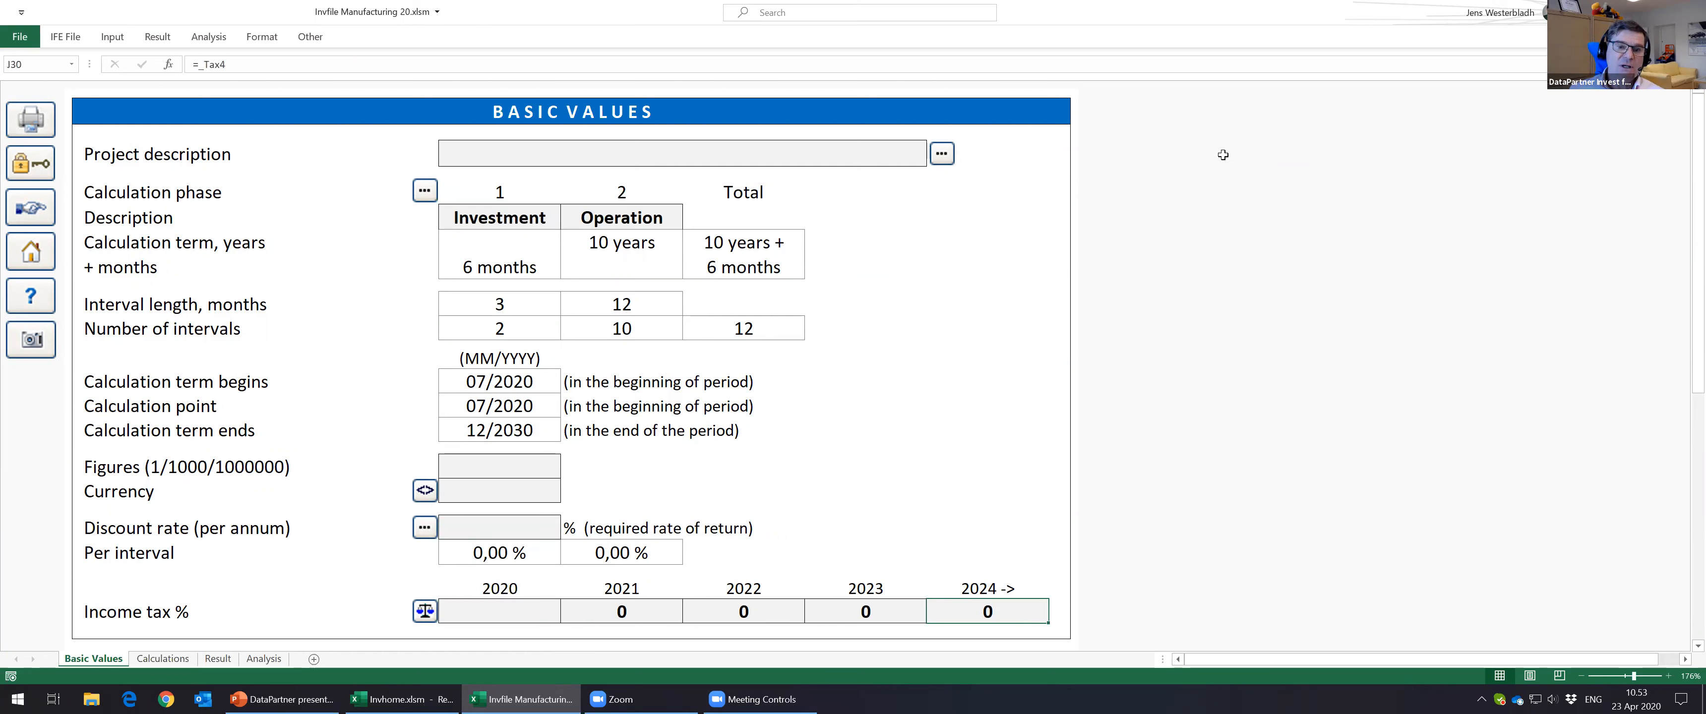
Step: Try to edit the months cell in the calculation term's Total column
click(688, 276)
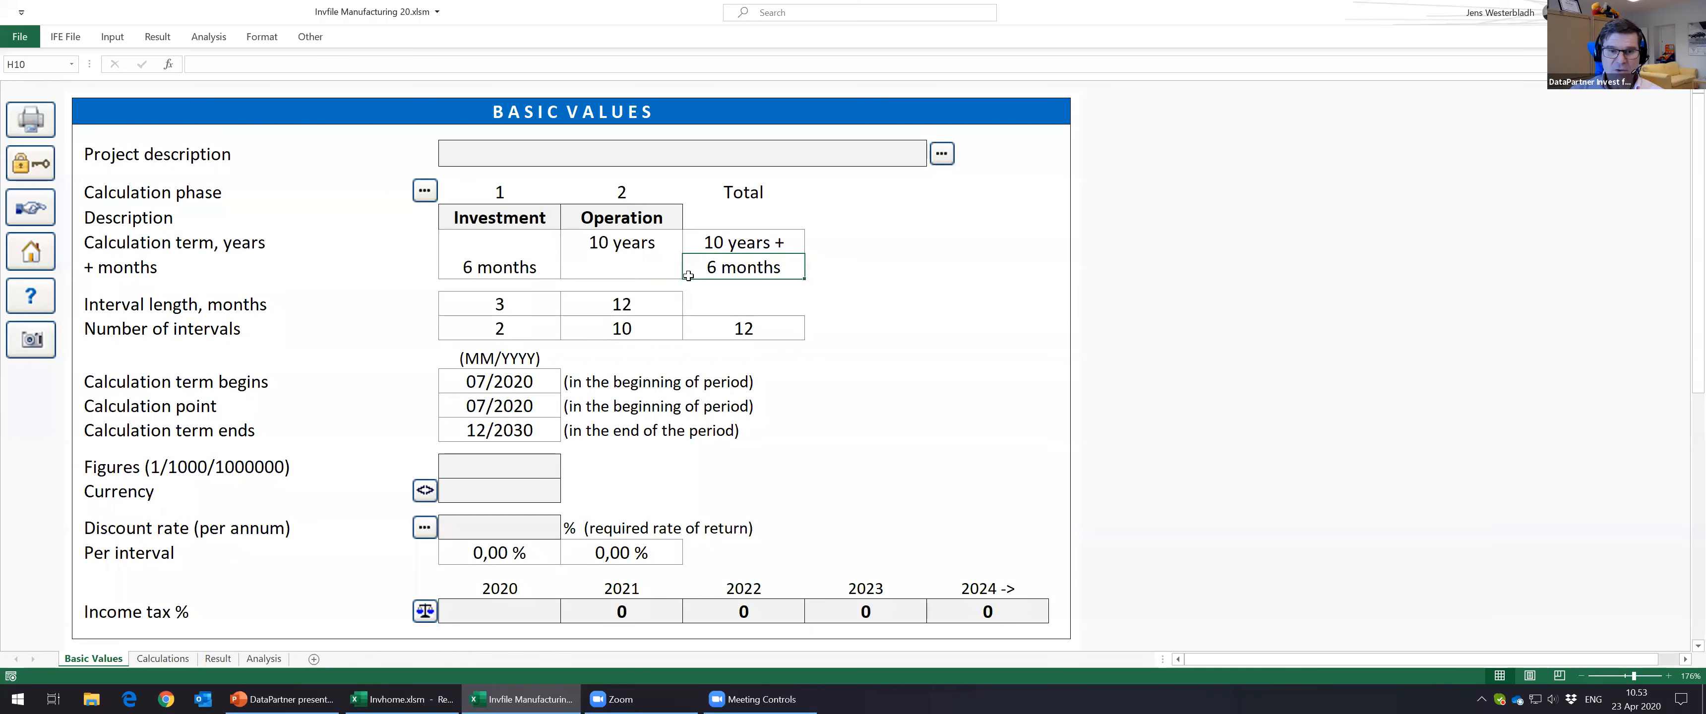
double_click(688, 276)
key(Return)
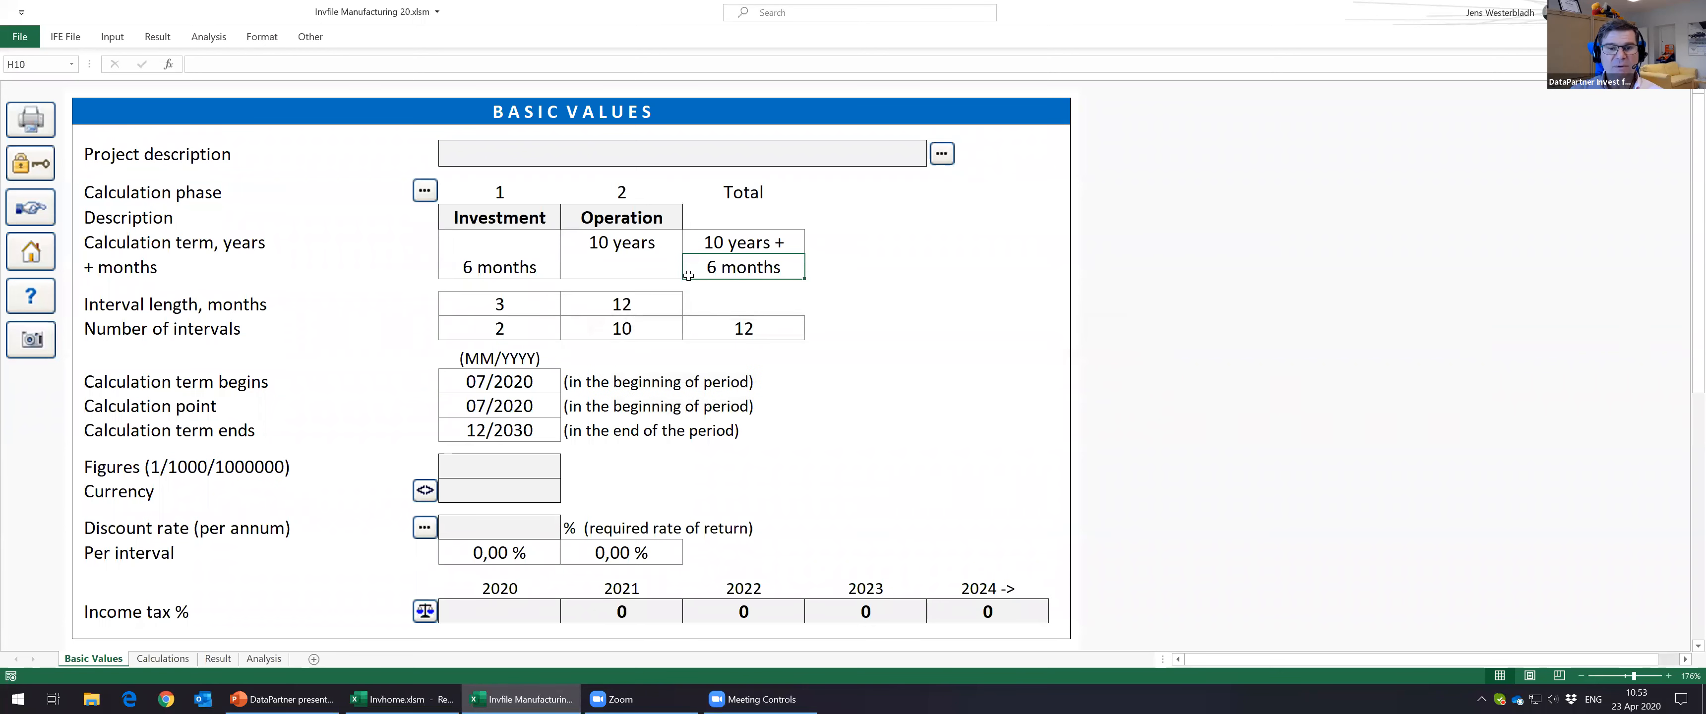
Step: Enter "Production line A1" as the project description
click(492, 154)
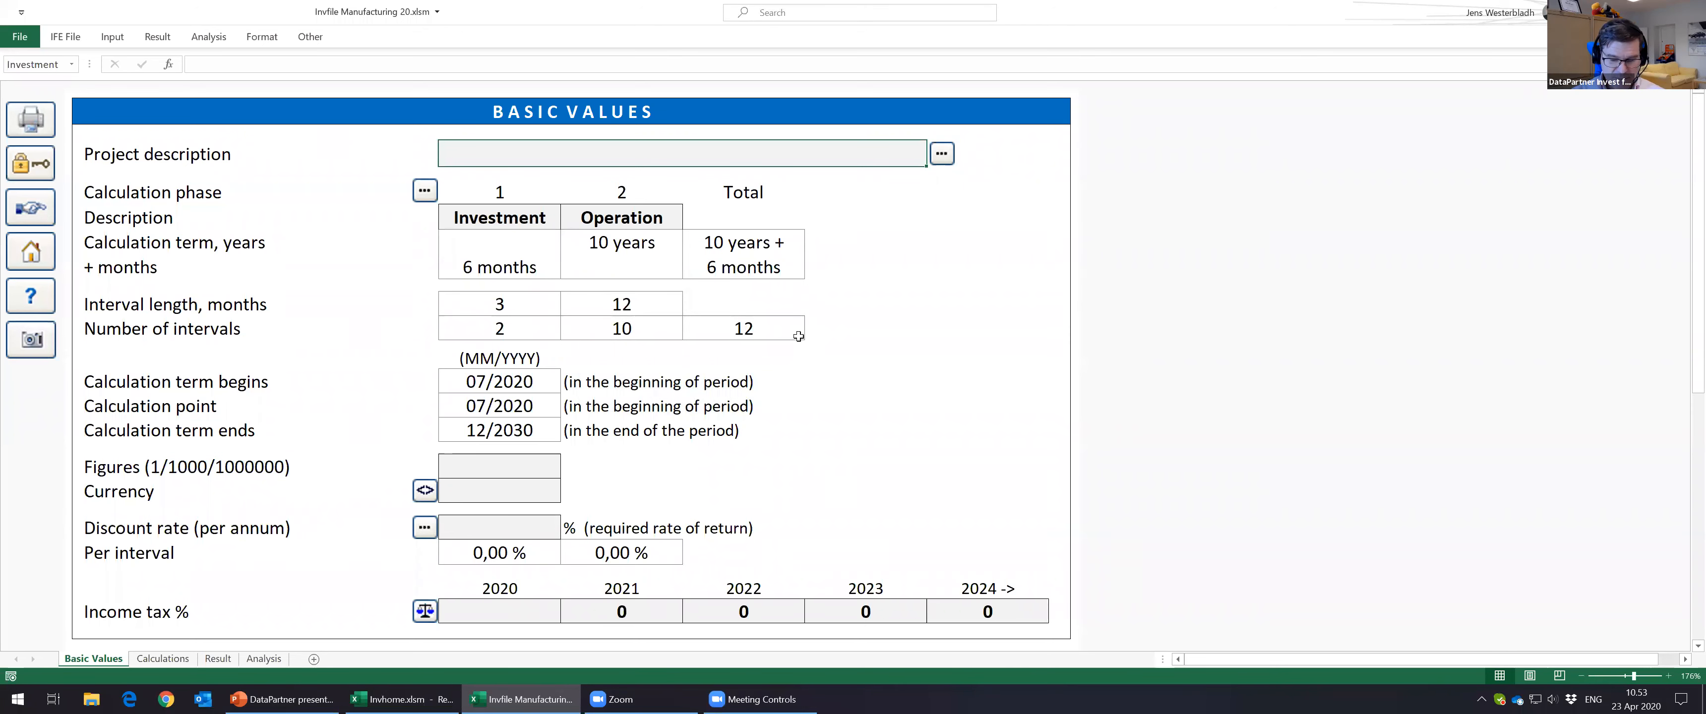
text(Produc)
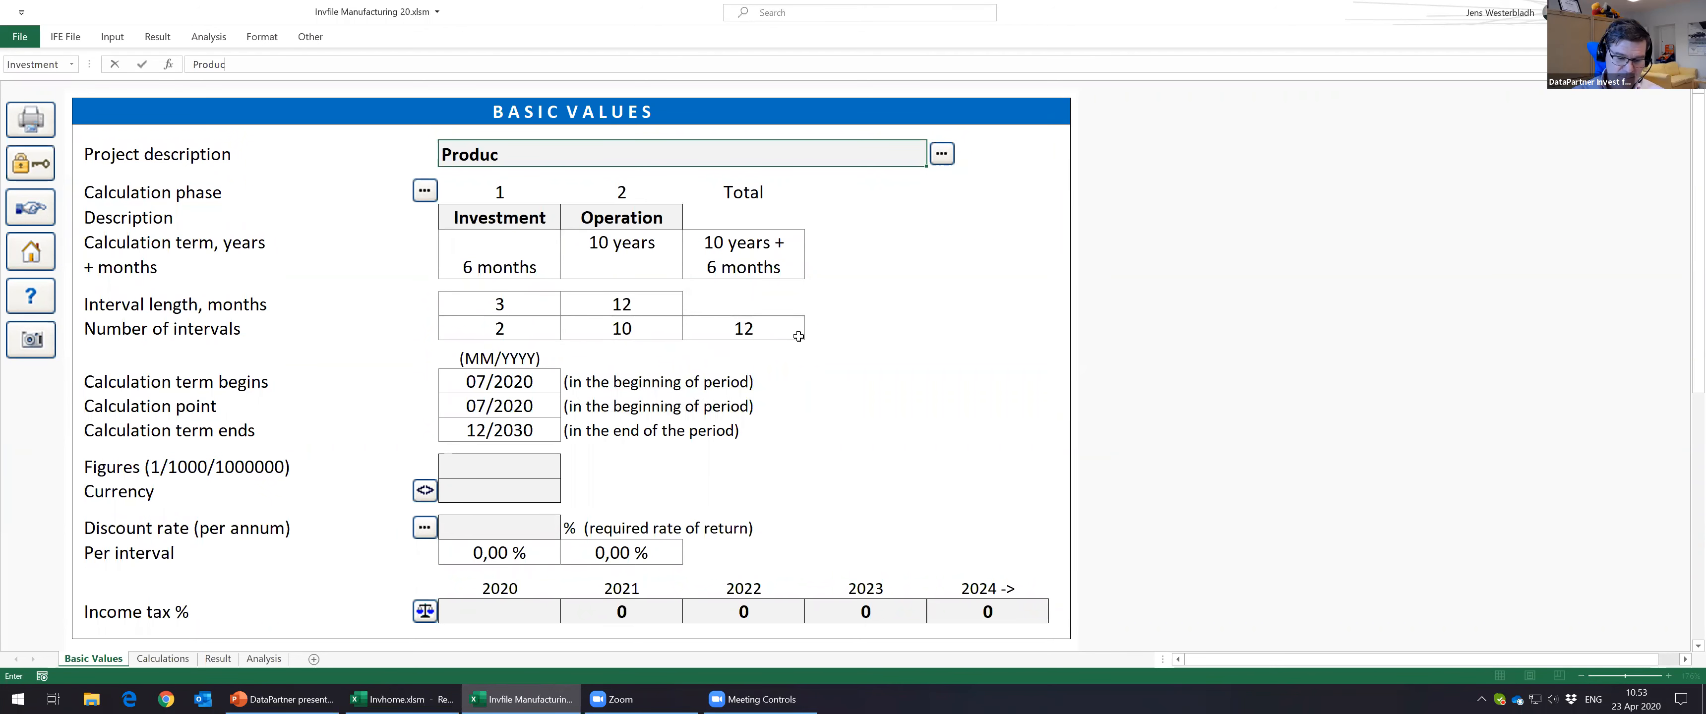
text(tion lin)
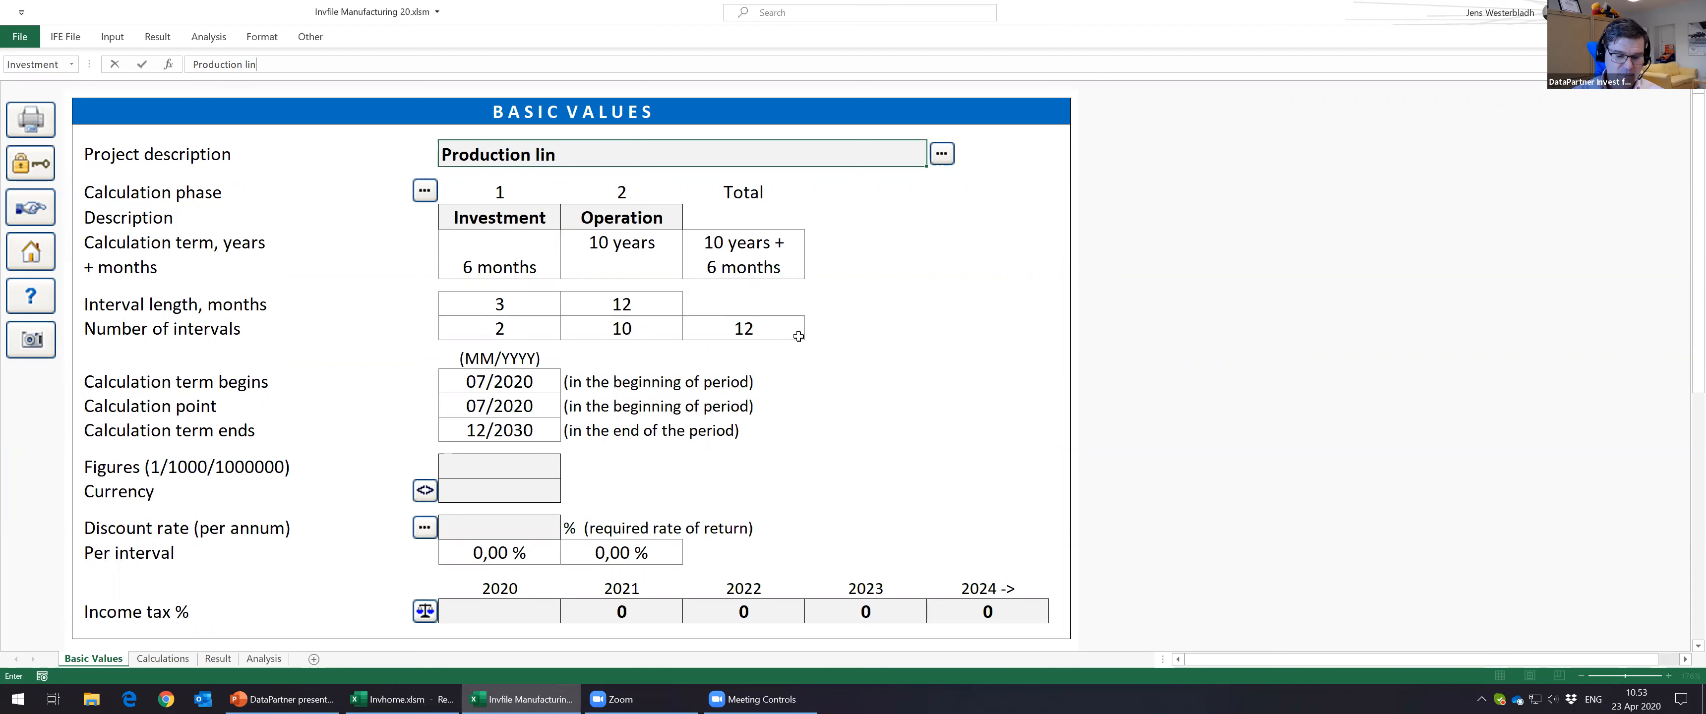
text(ae)
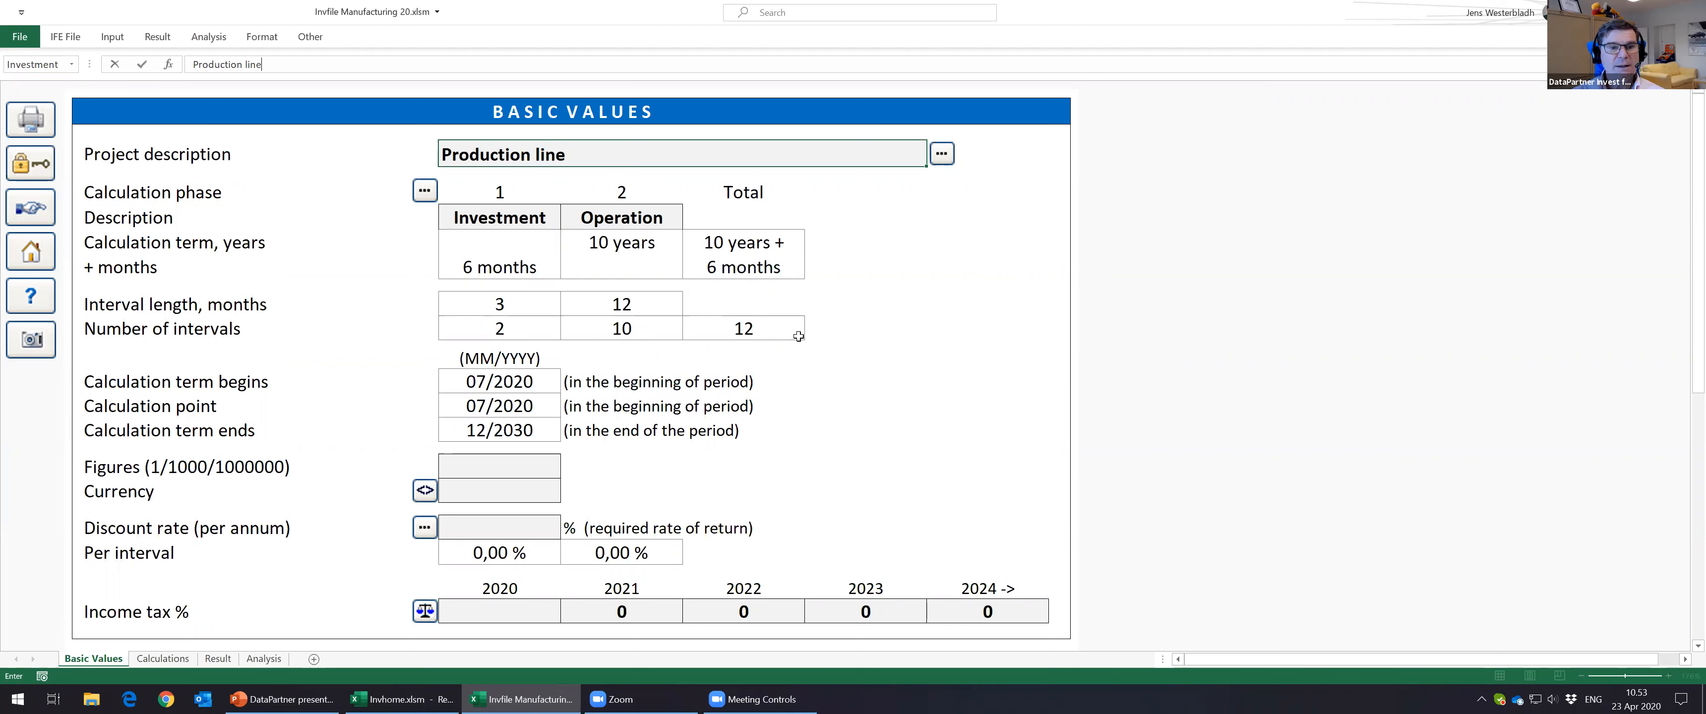
text( A1)
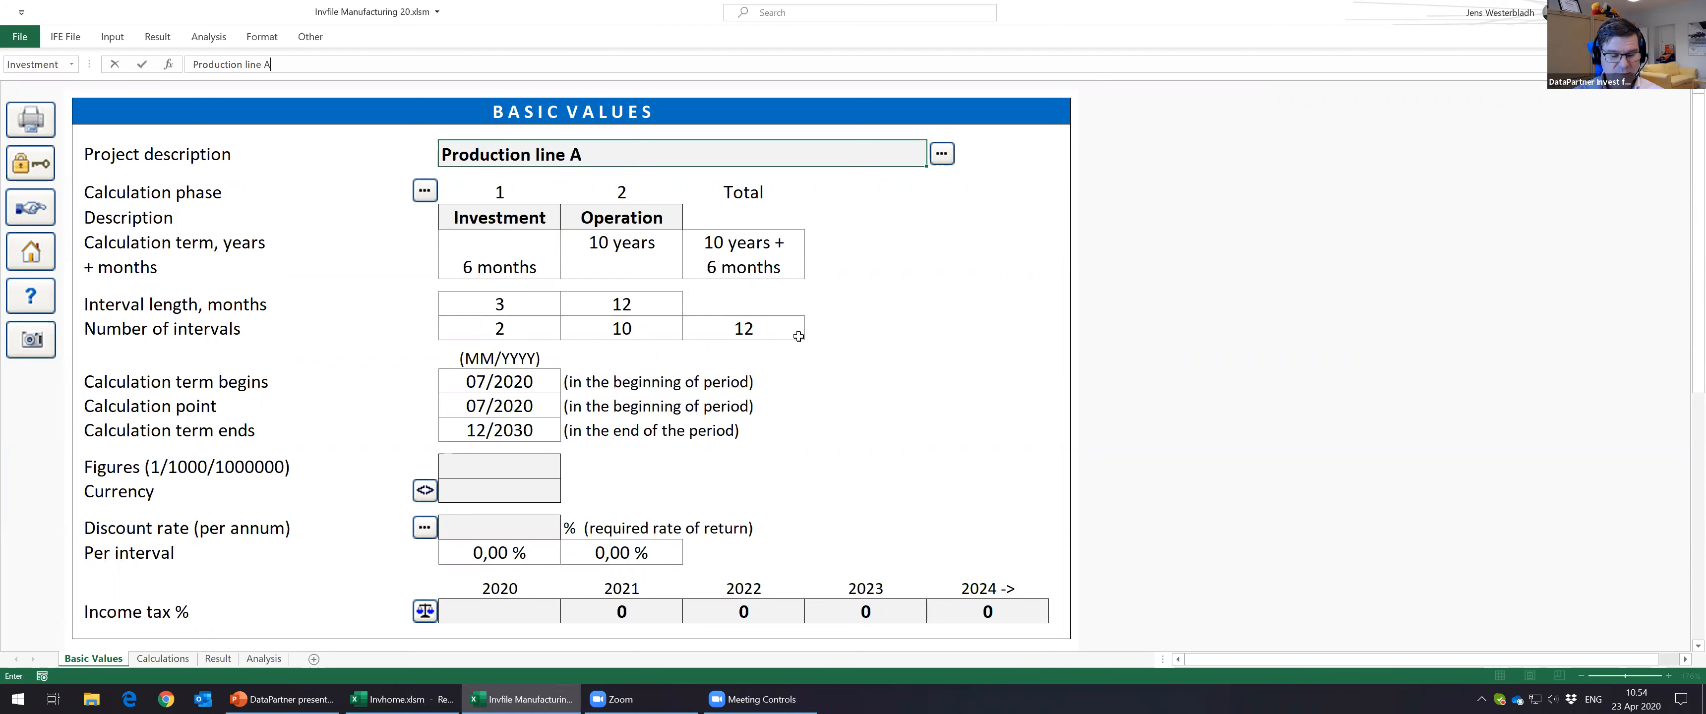
key(Return)
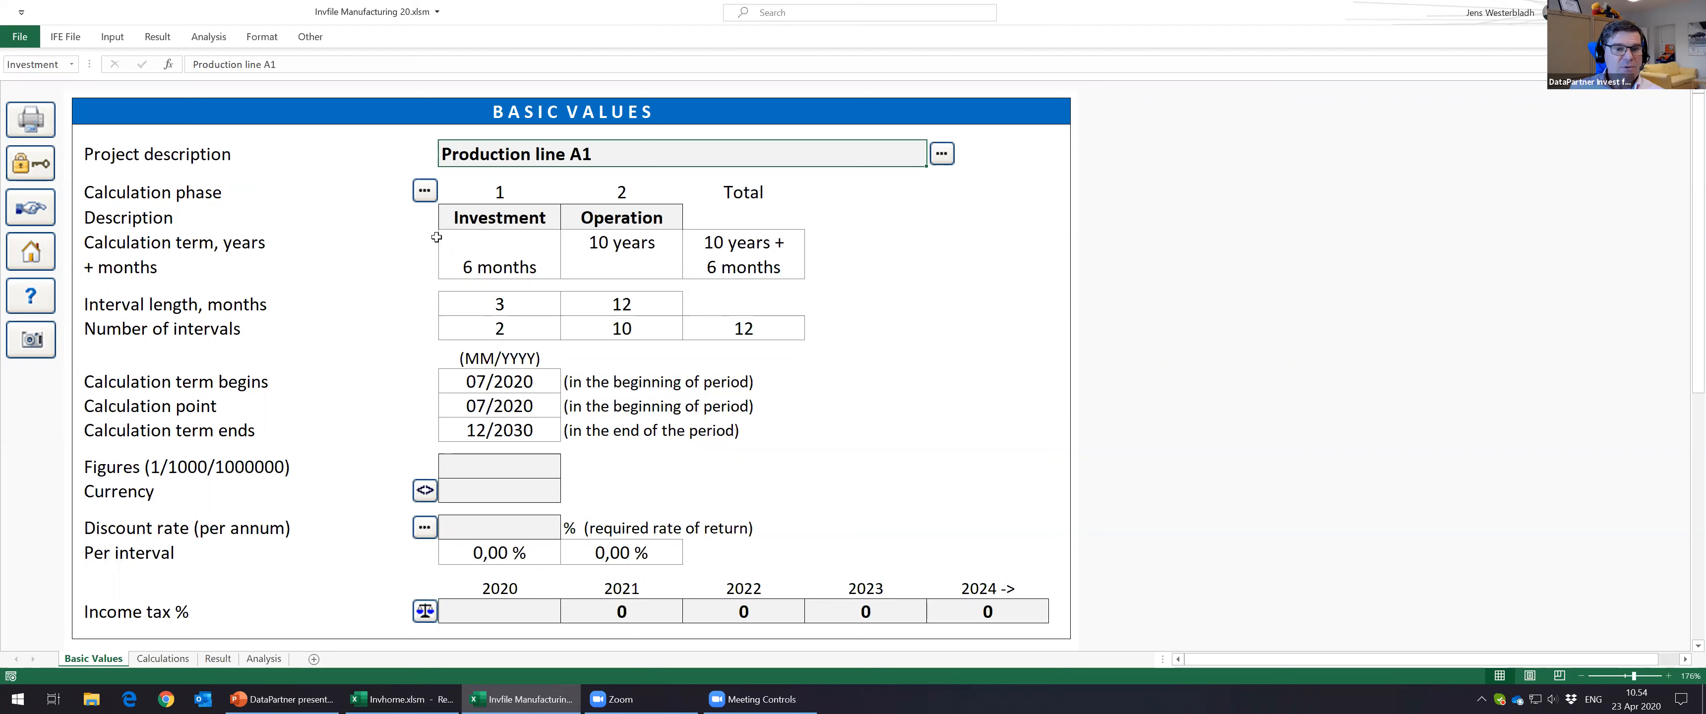
Step: Review the calculation term settings of the phases and close them without changes
click(424, 194)
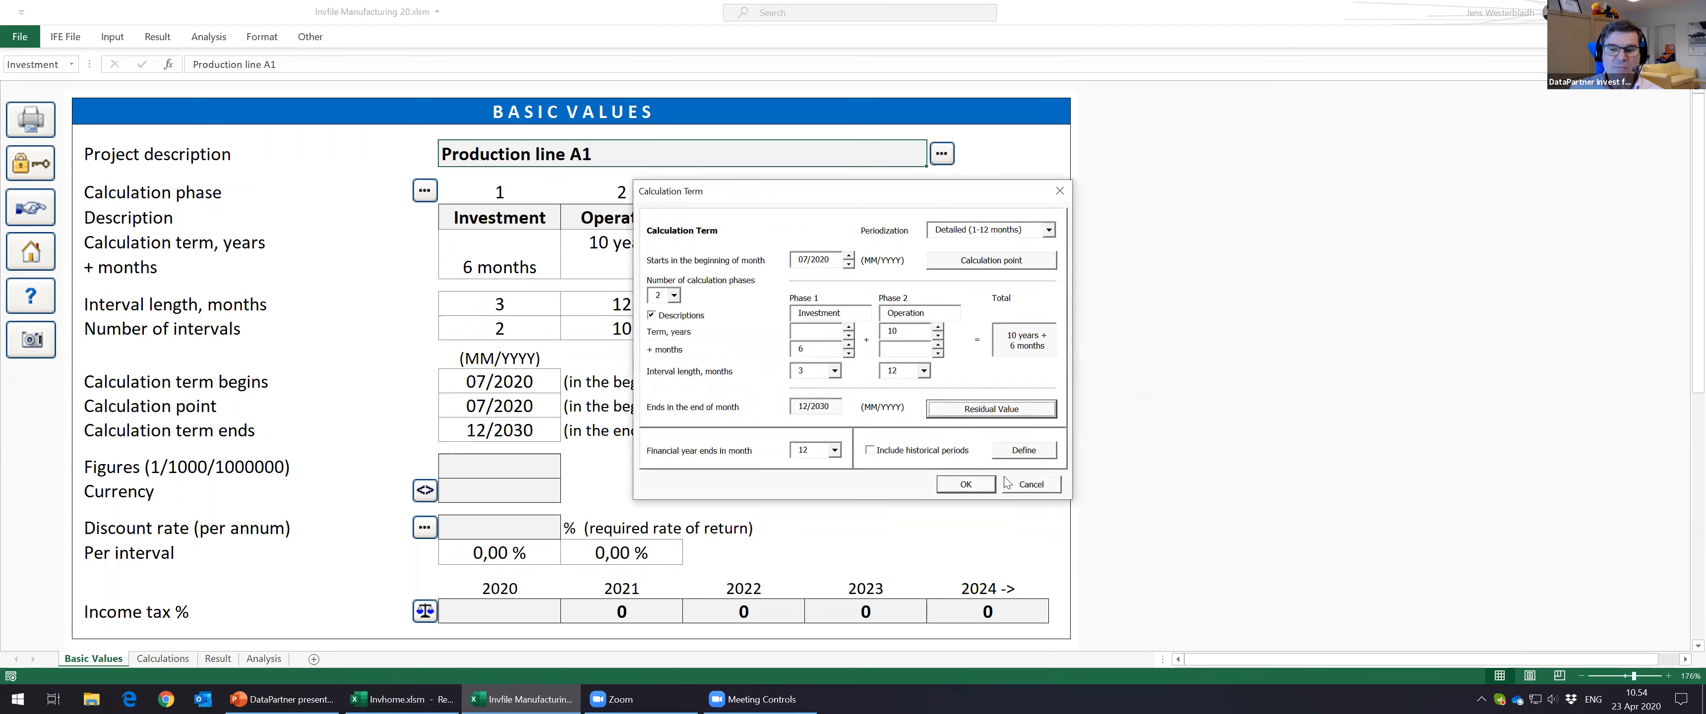
click(1028, 489)
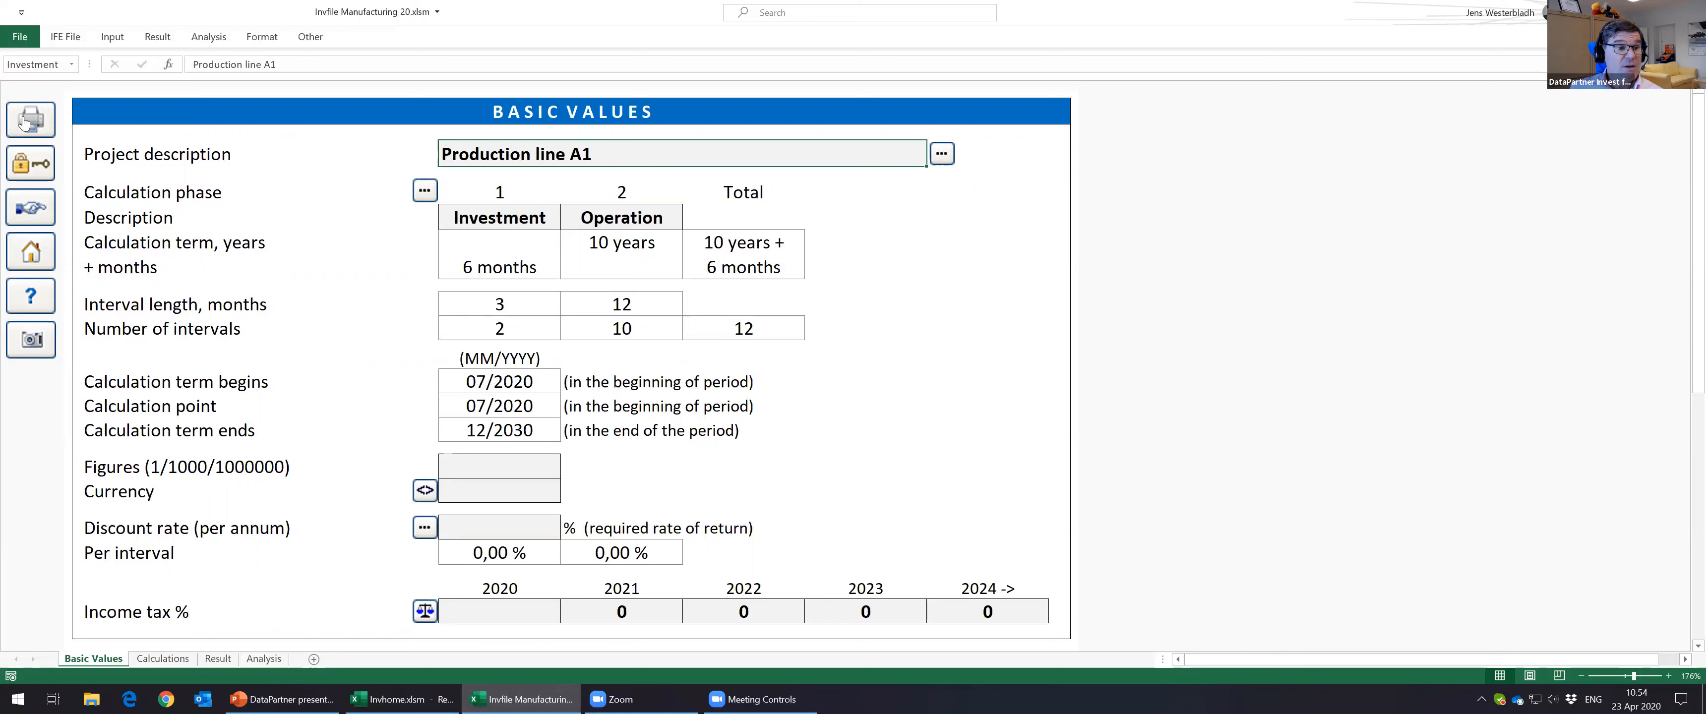
Step: Browse forward from the contact information through the calculation tables to the cash flow statement, and return to Basic Values via the home screen
click(34, 211)
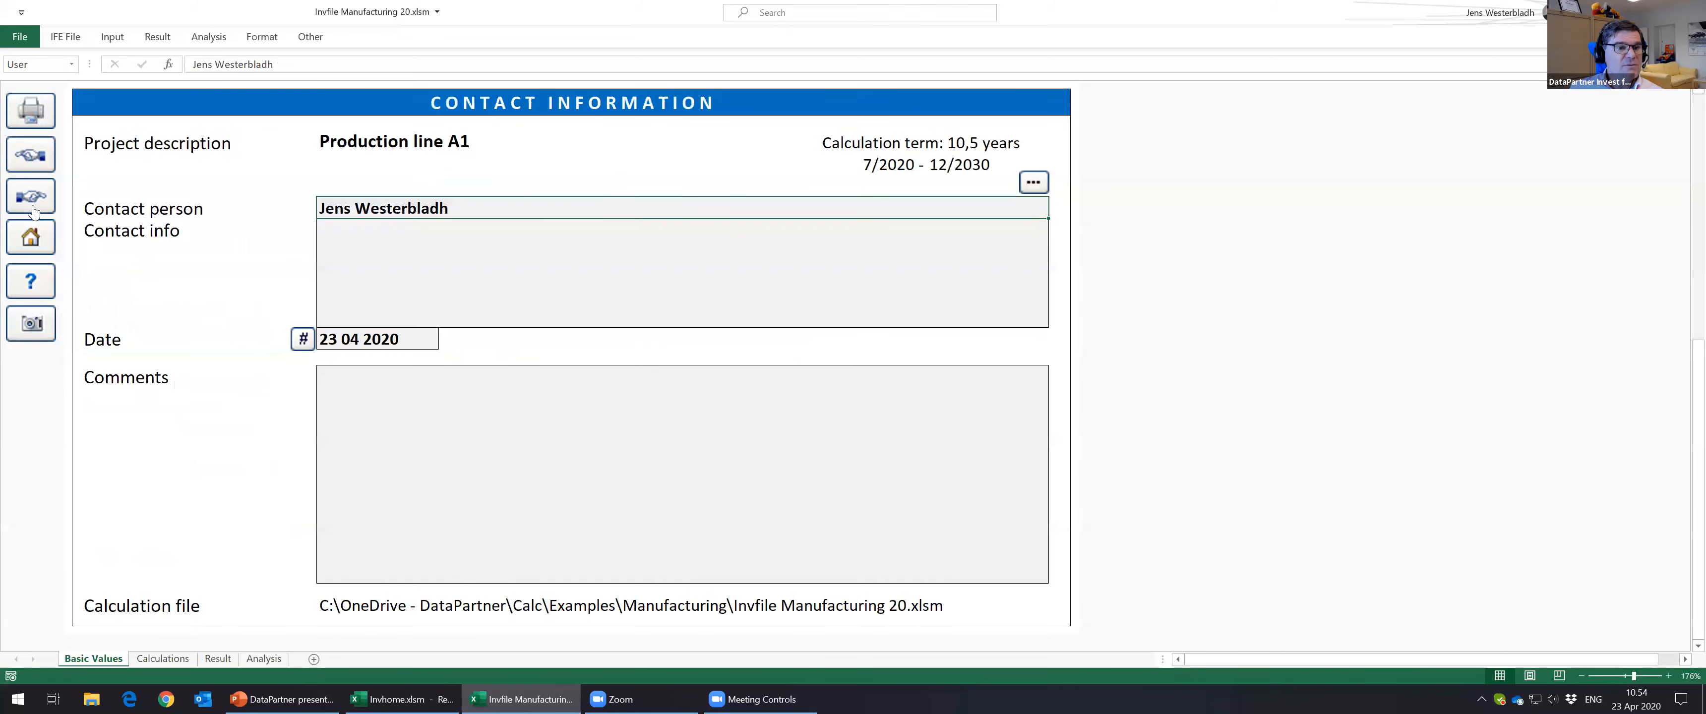
click(30, 197)
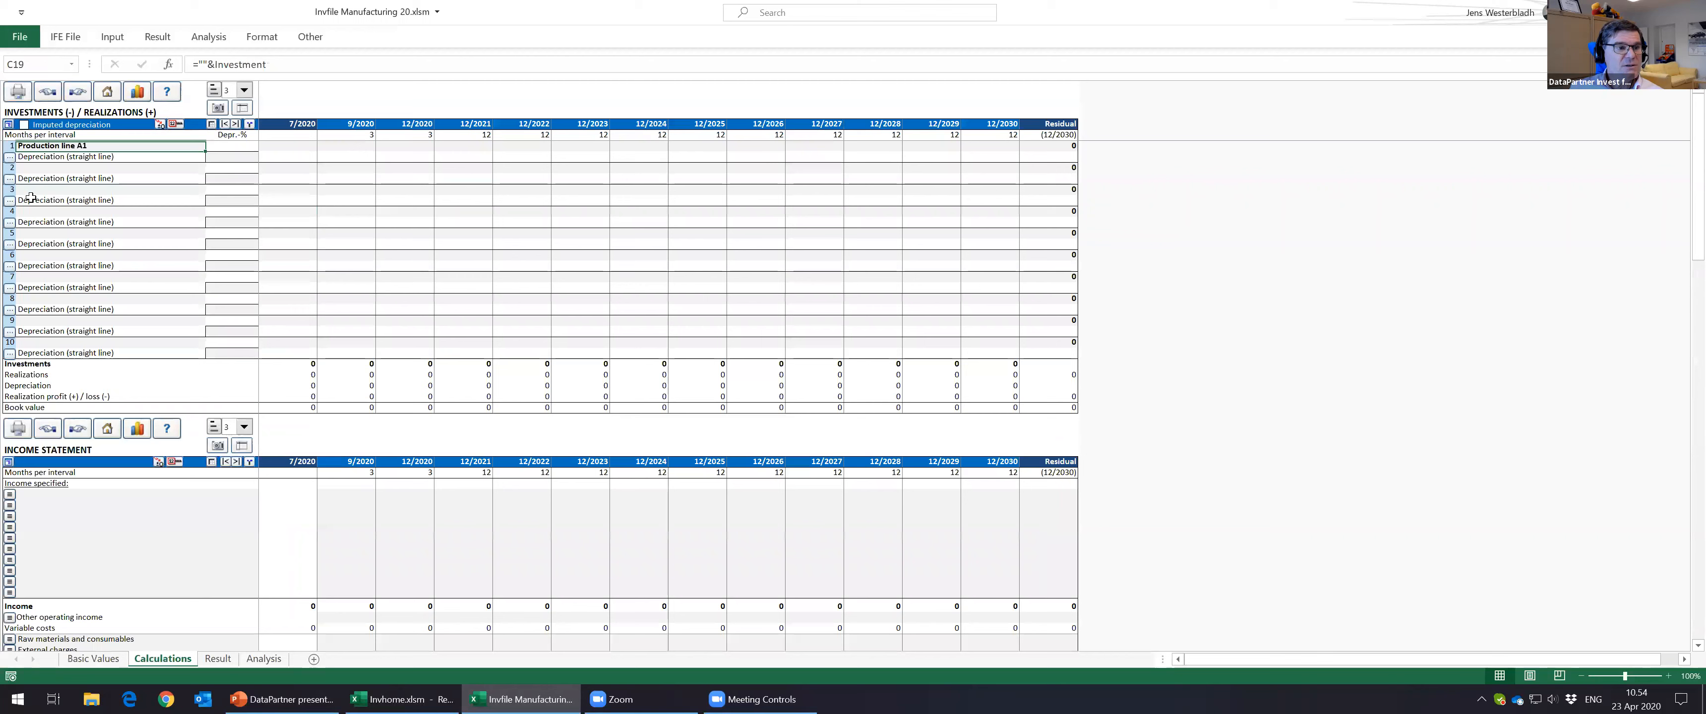
click(78, 94)
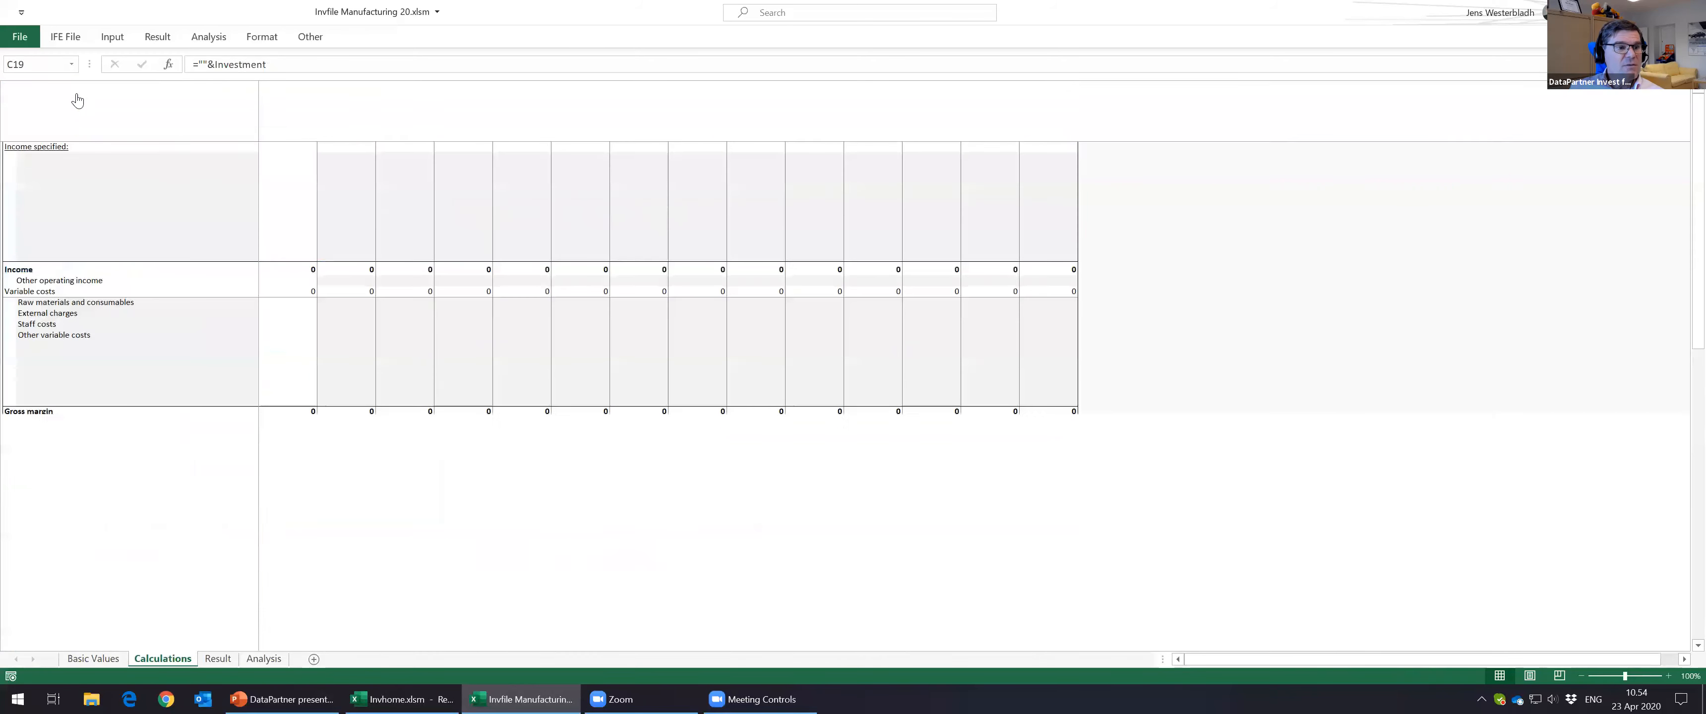
click(78, 94)
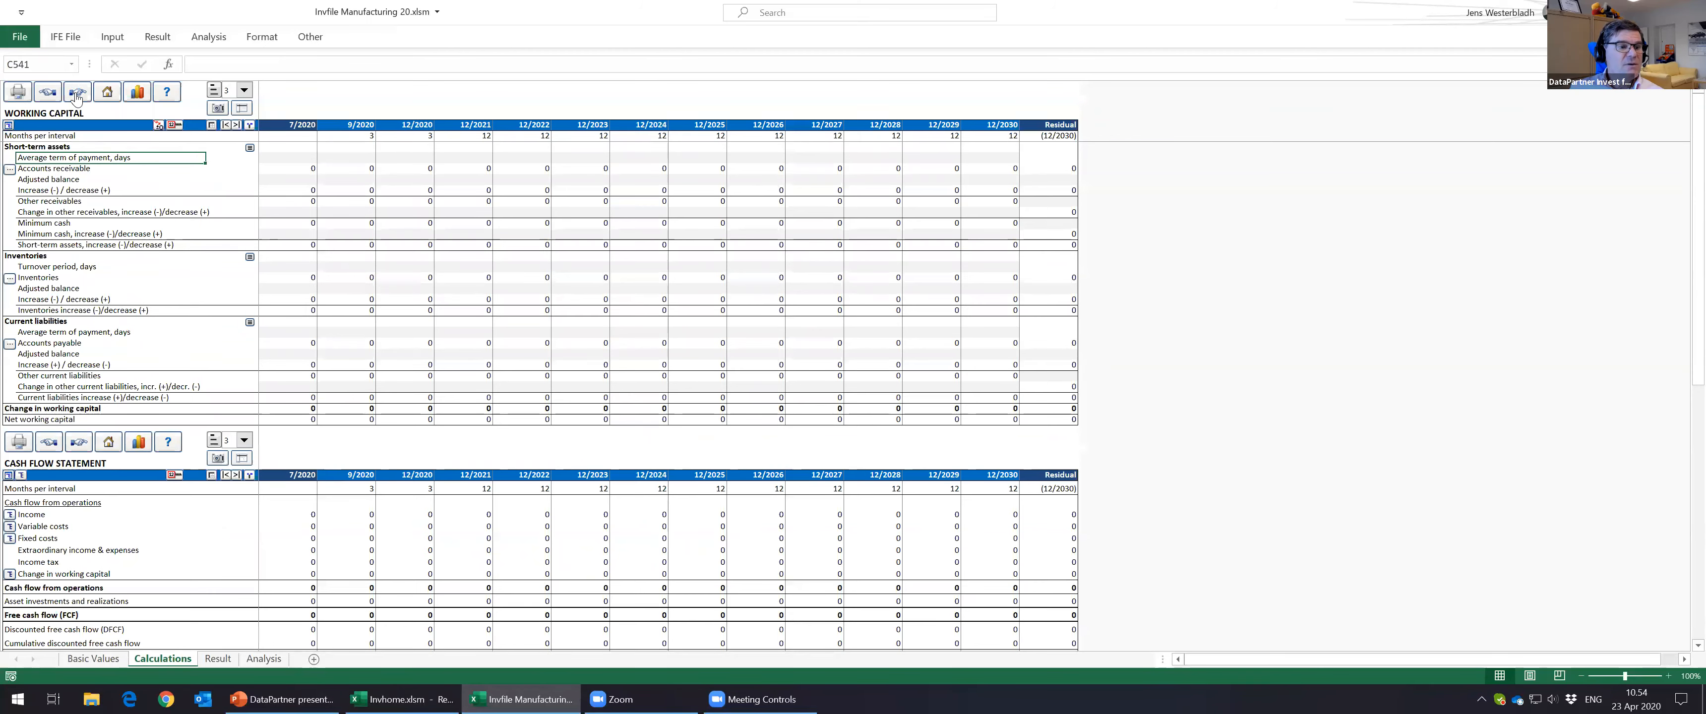
click(78, 94)
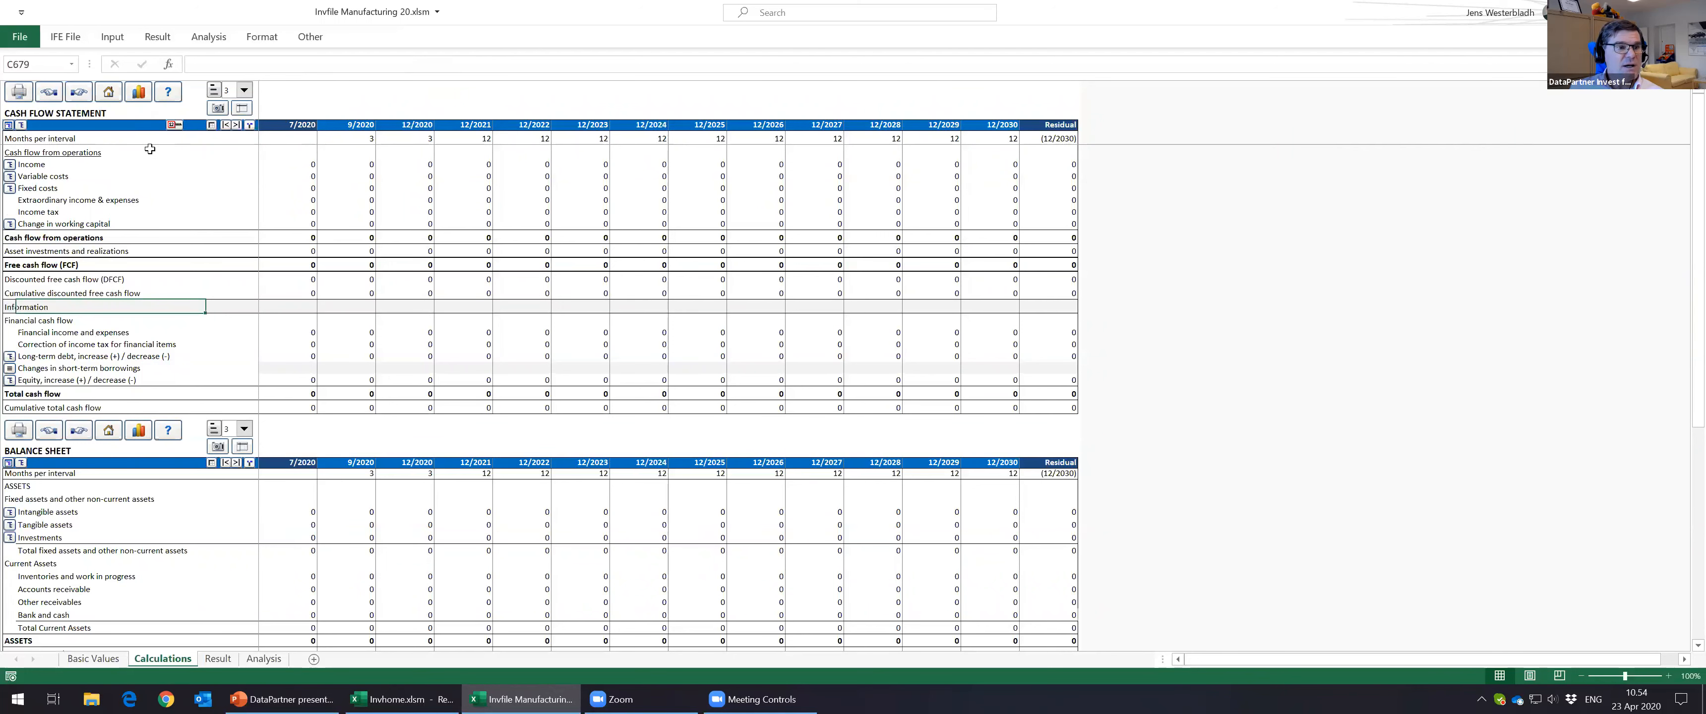
click(109, 95)
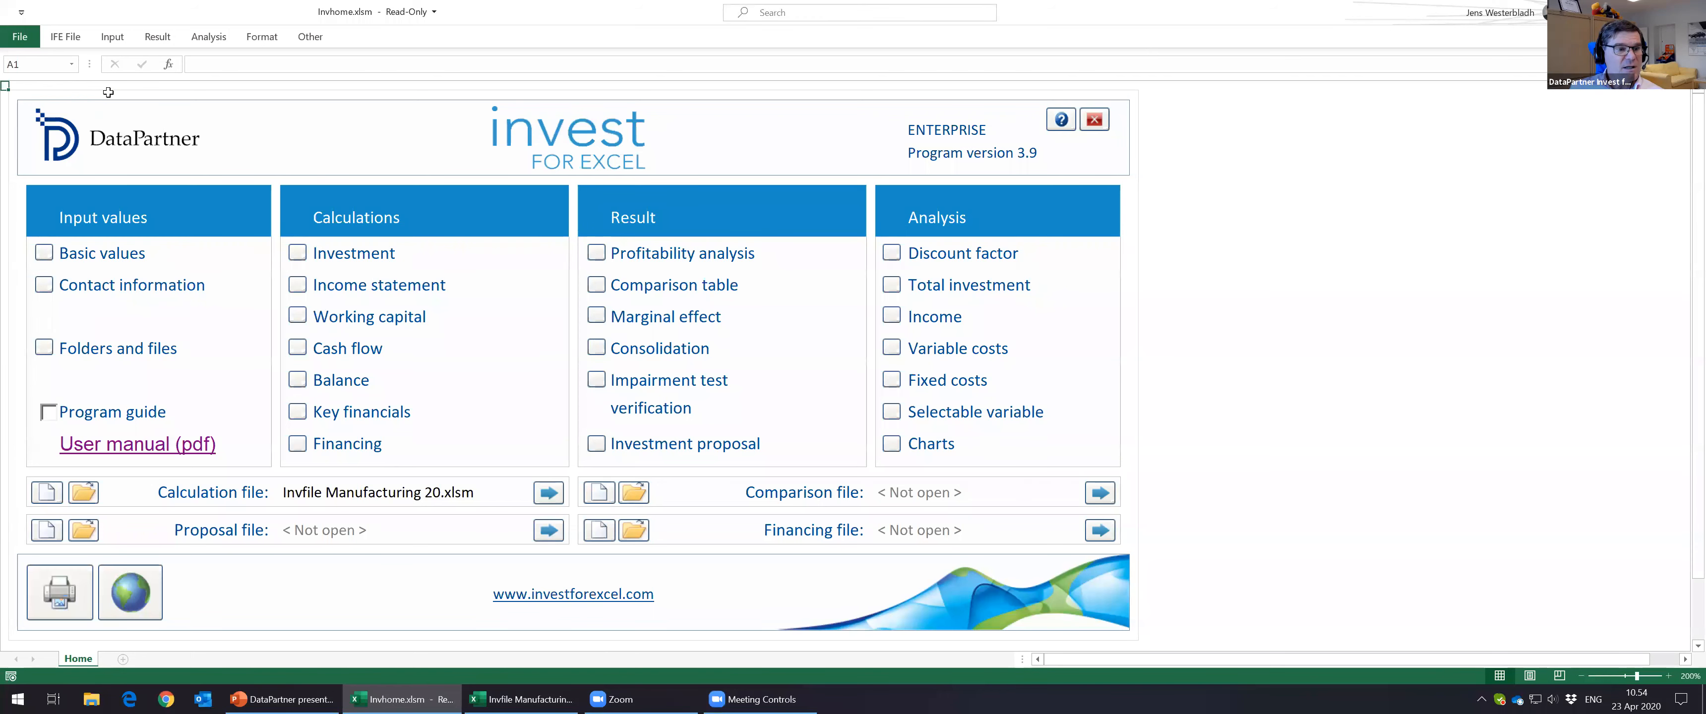
click(44, 254)
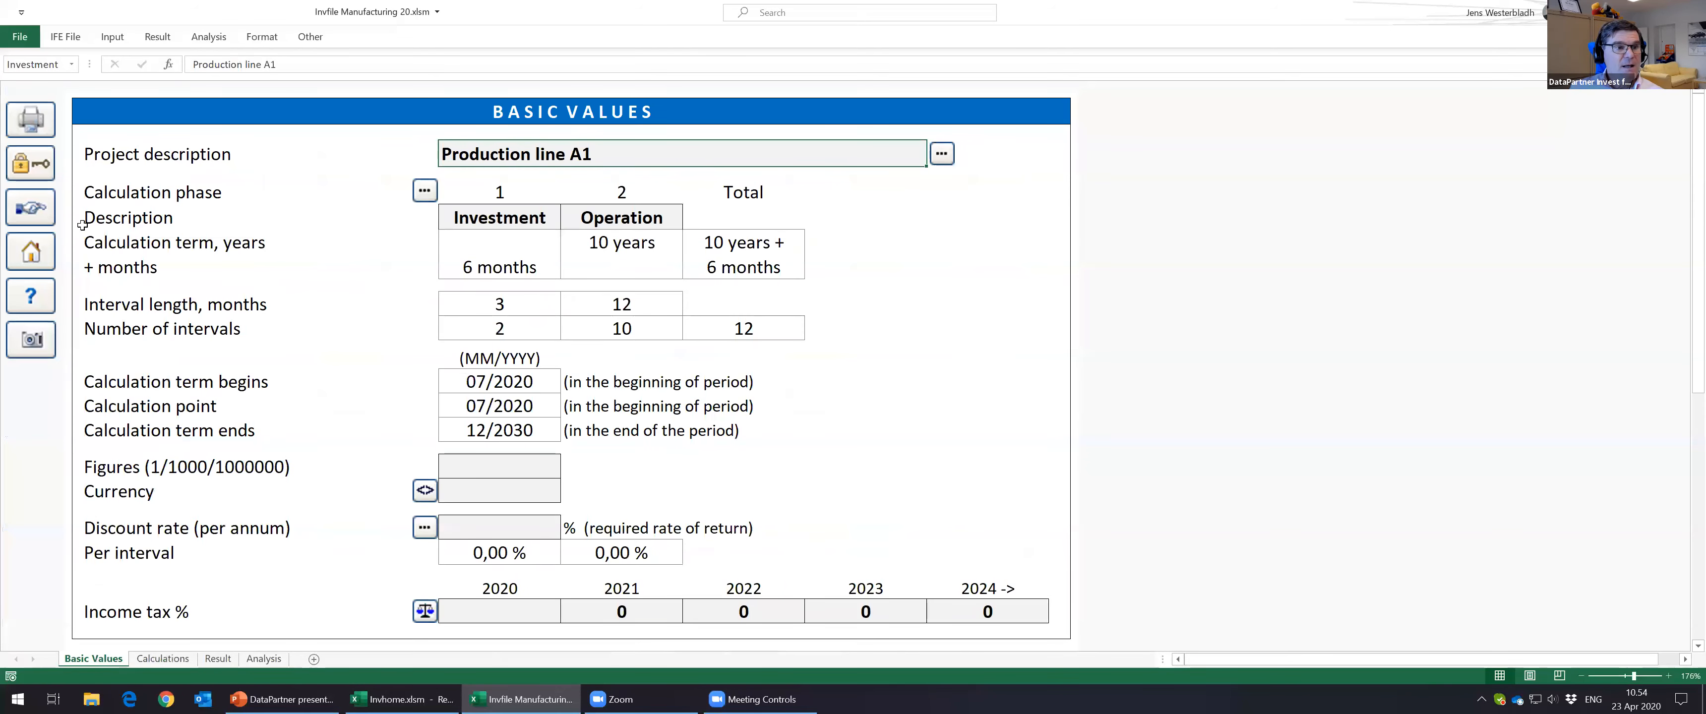
Step: Look over the program's input commands, reopen the Basic Values sheet with them, and read its help text
click(114, 38)
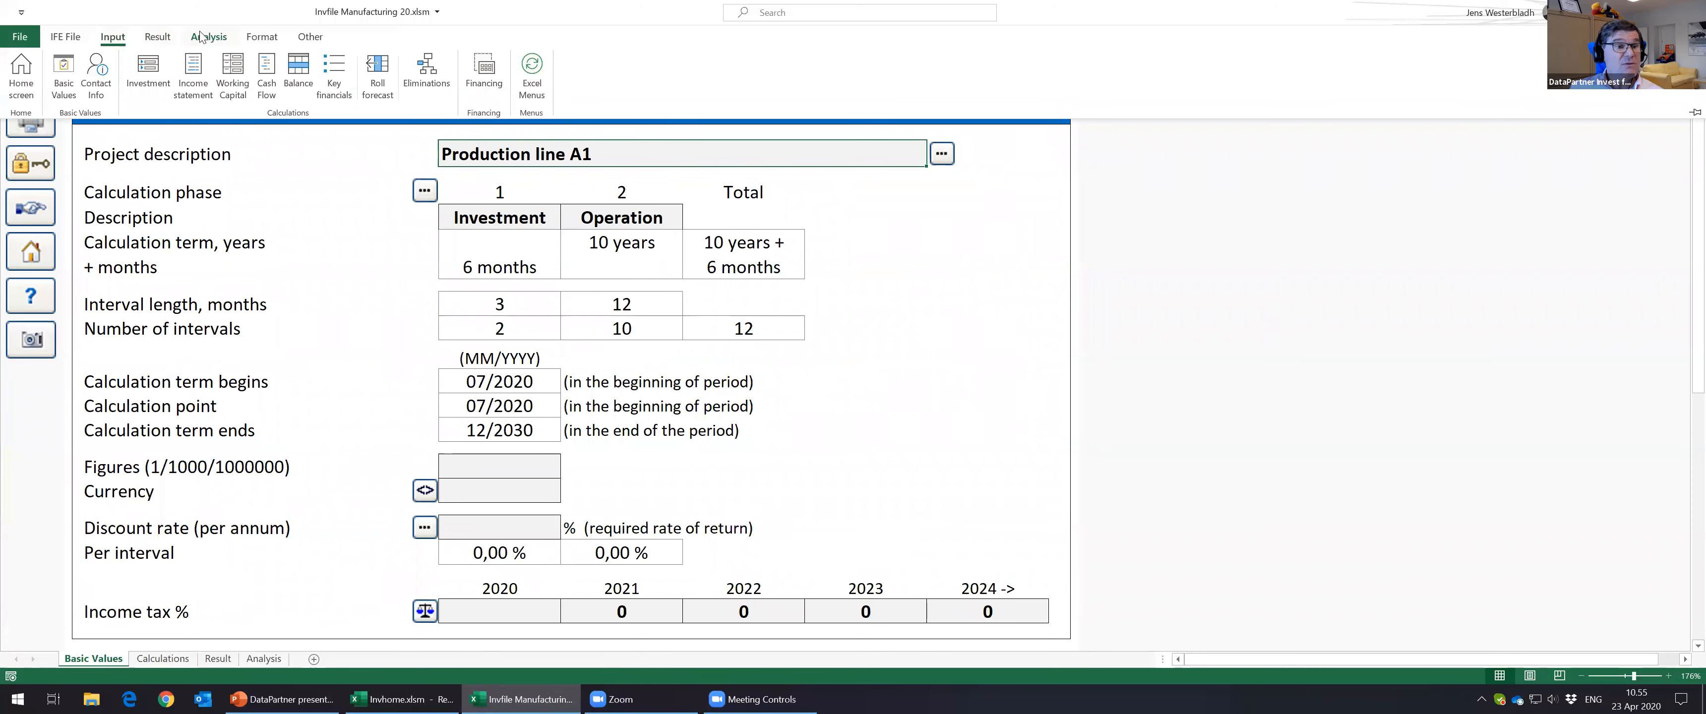
click(306, 70)
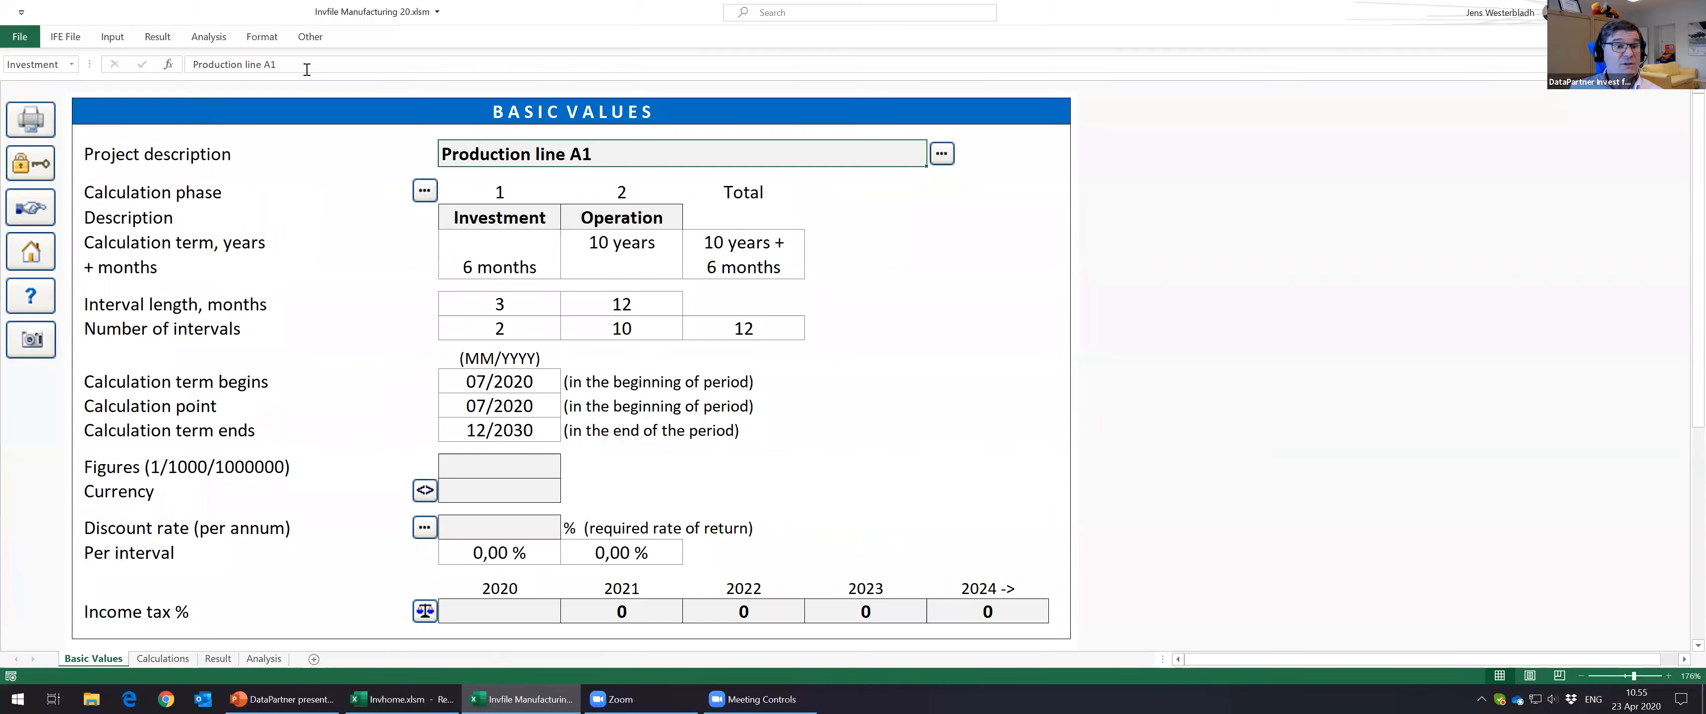
click(101, 38)
click(65, 72)
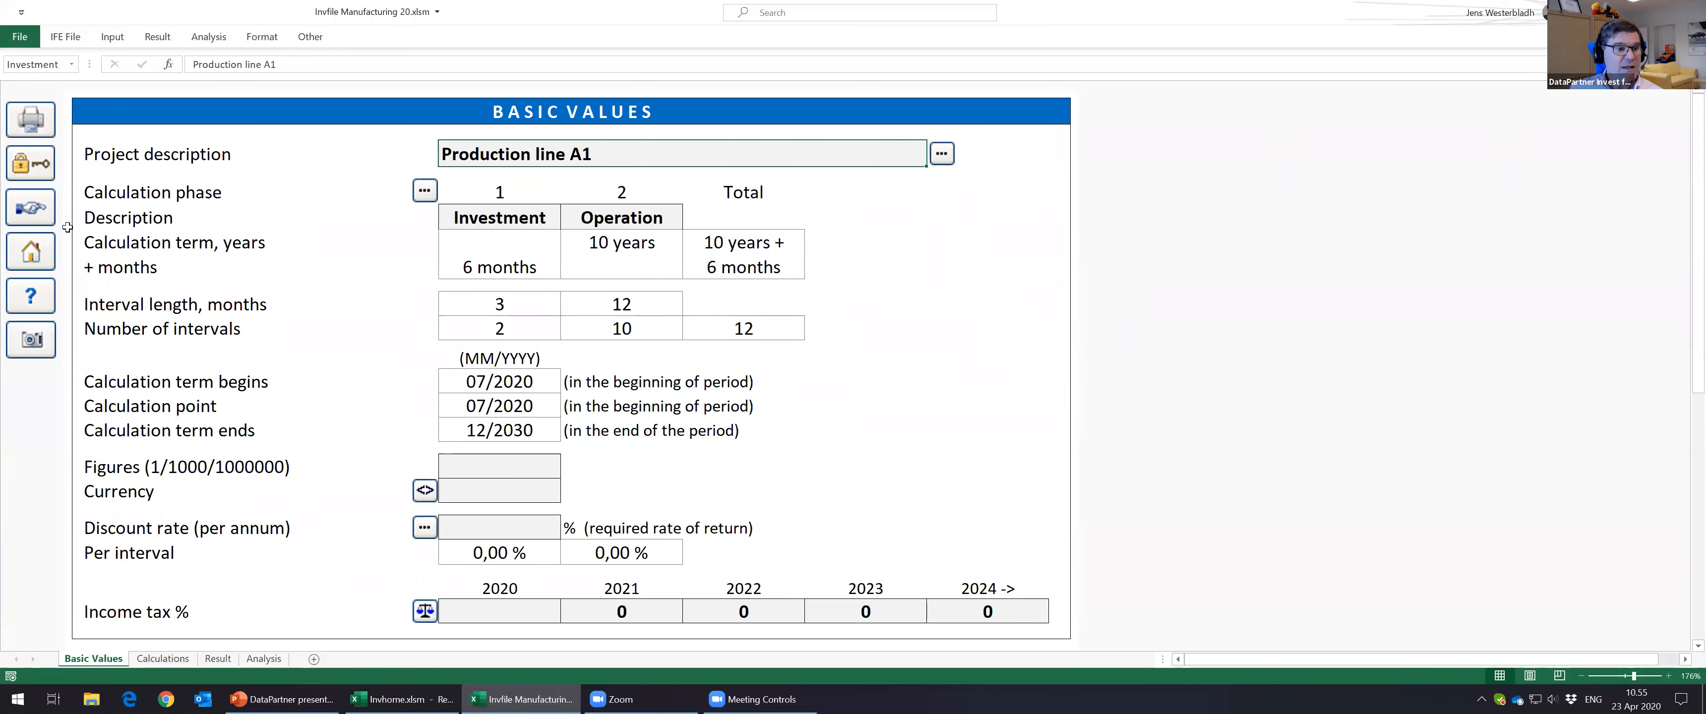
click(32, 300)
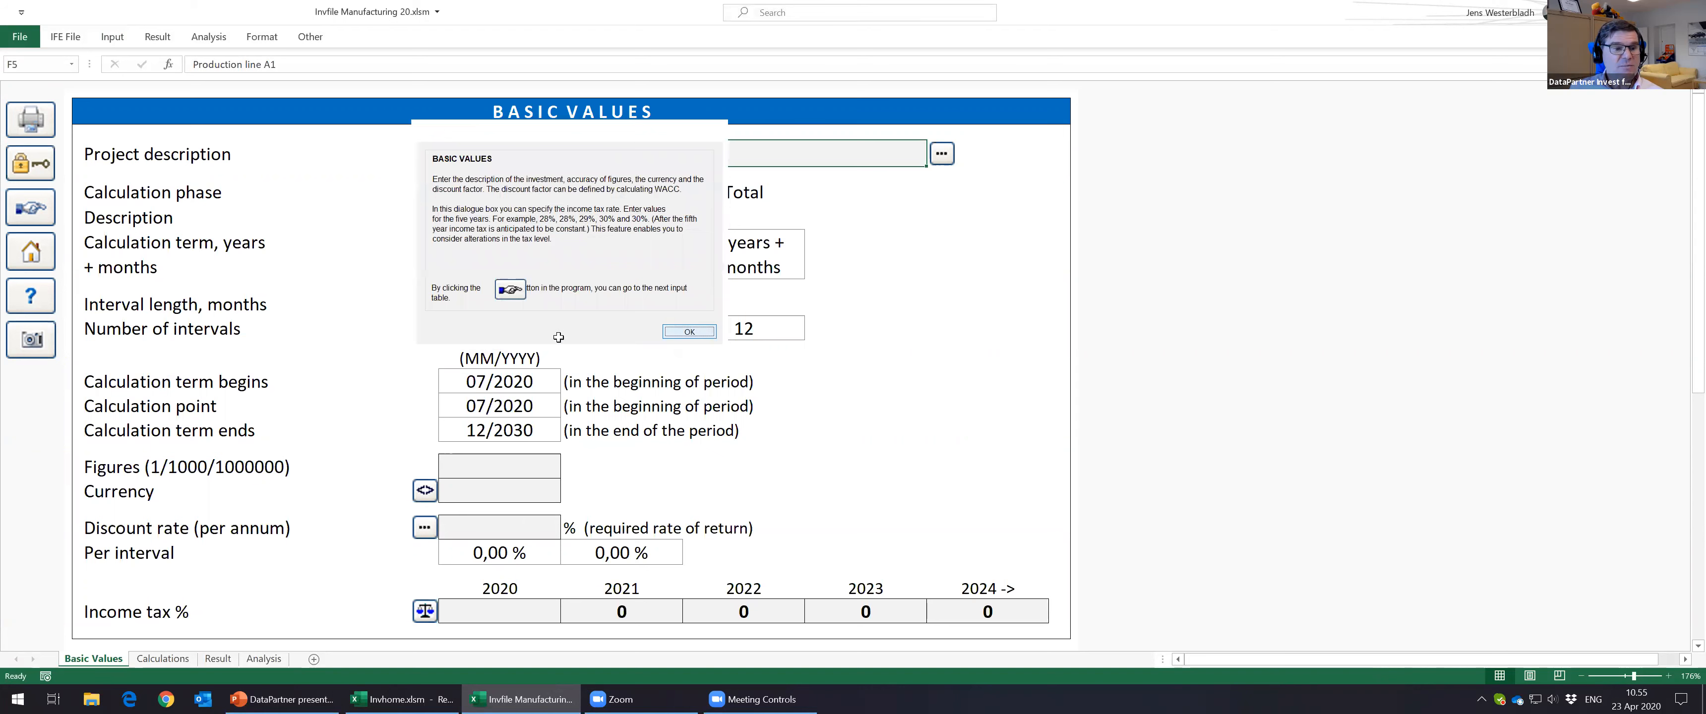
click(689, 332)
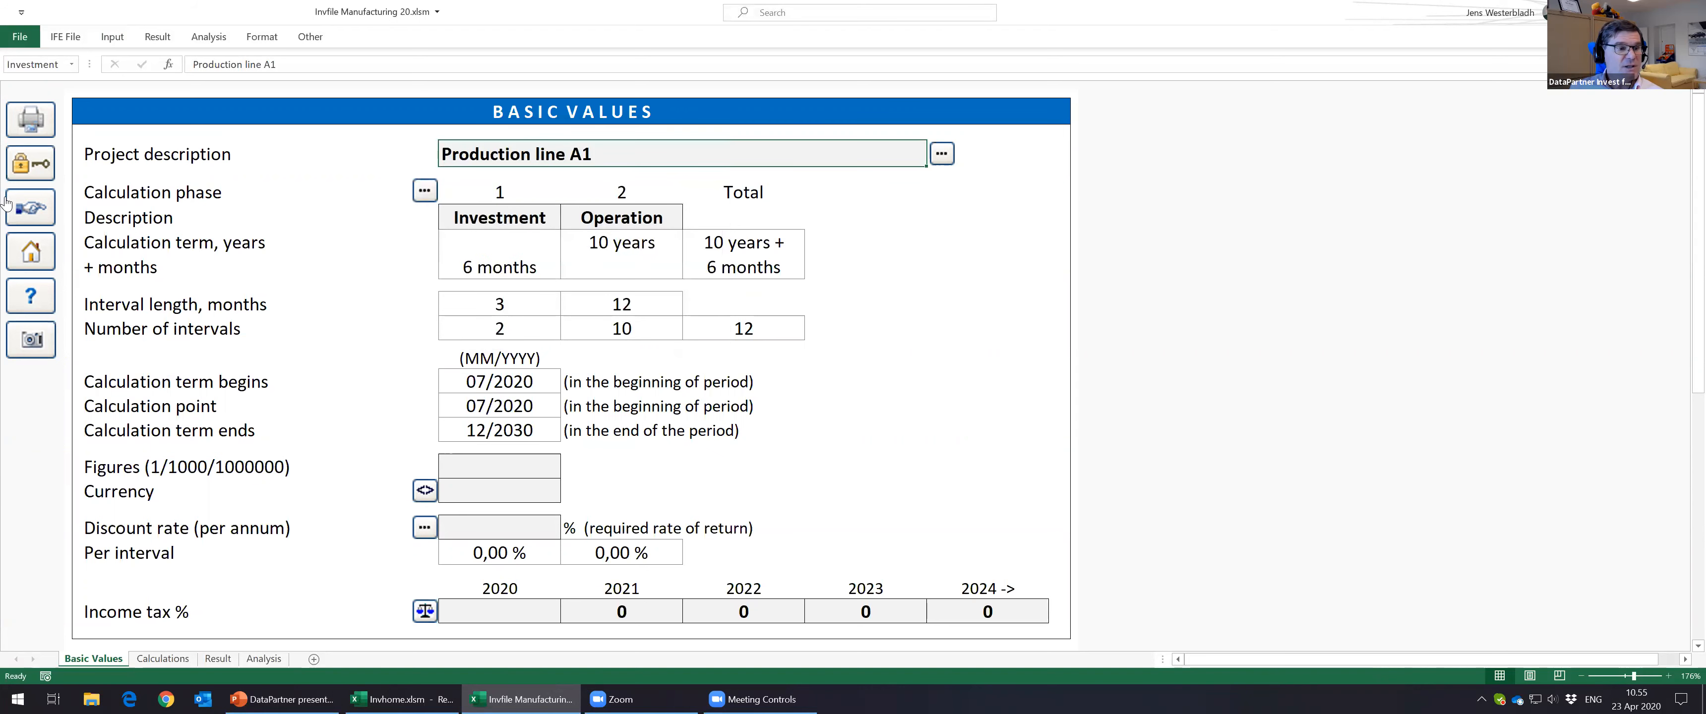
Step: Set the figures unit to 1 and enter EUR as the currency in the basic values
click(28, 345)
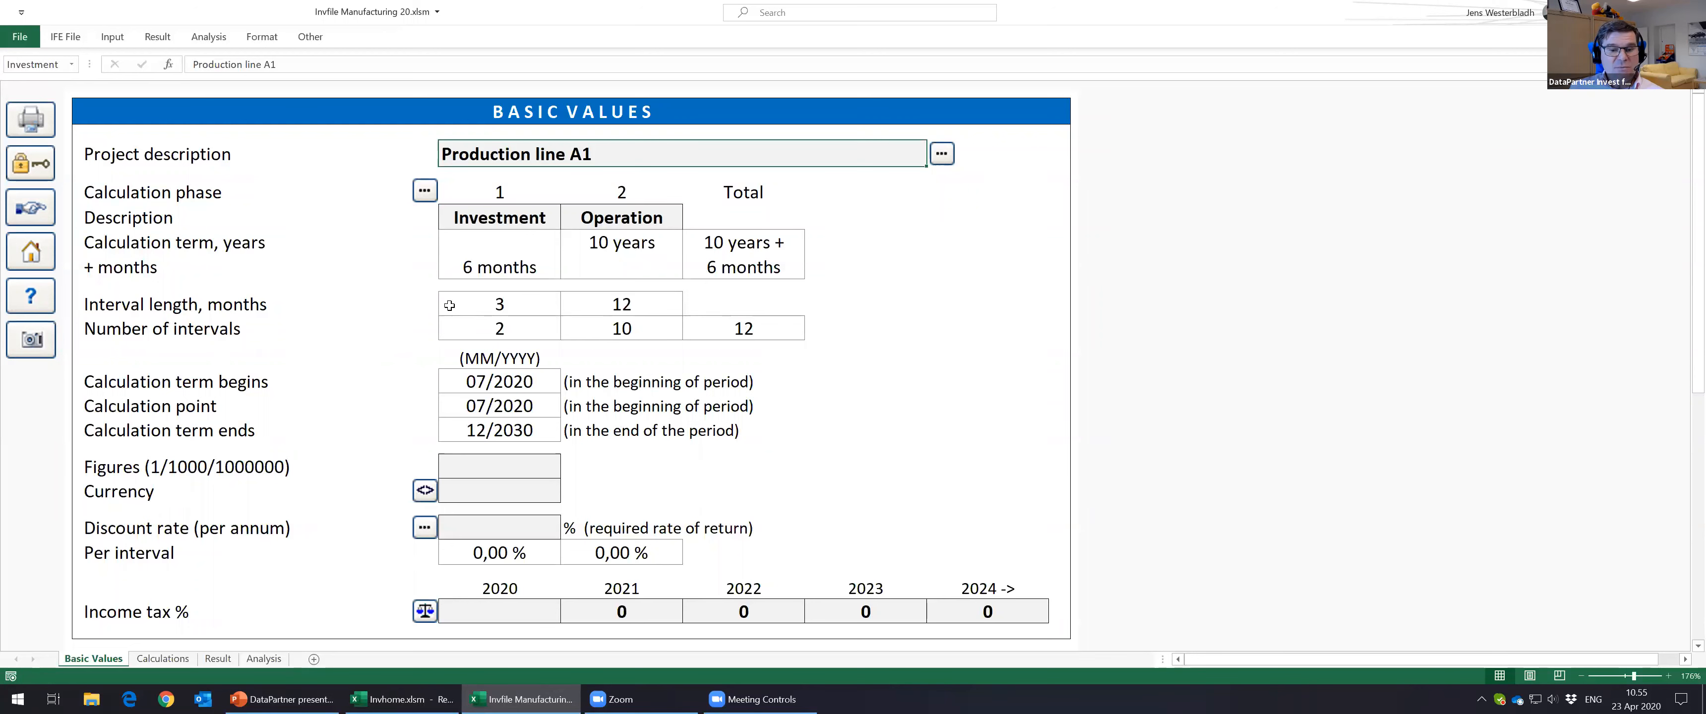
click(476, 464)
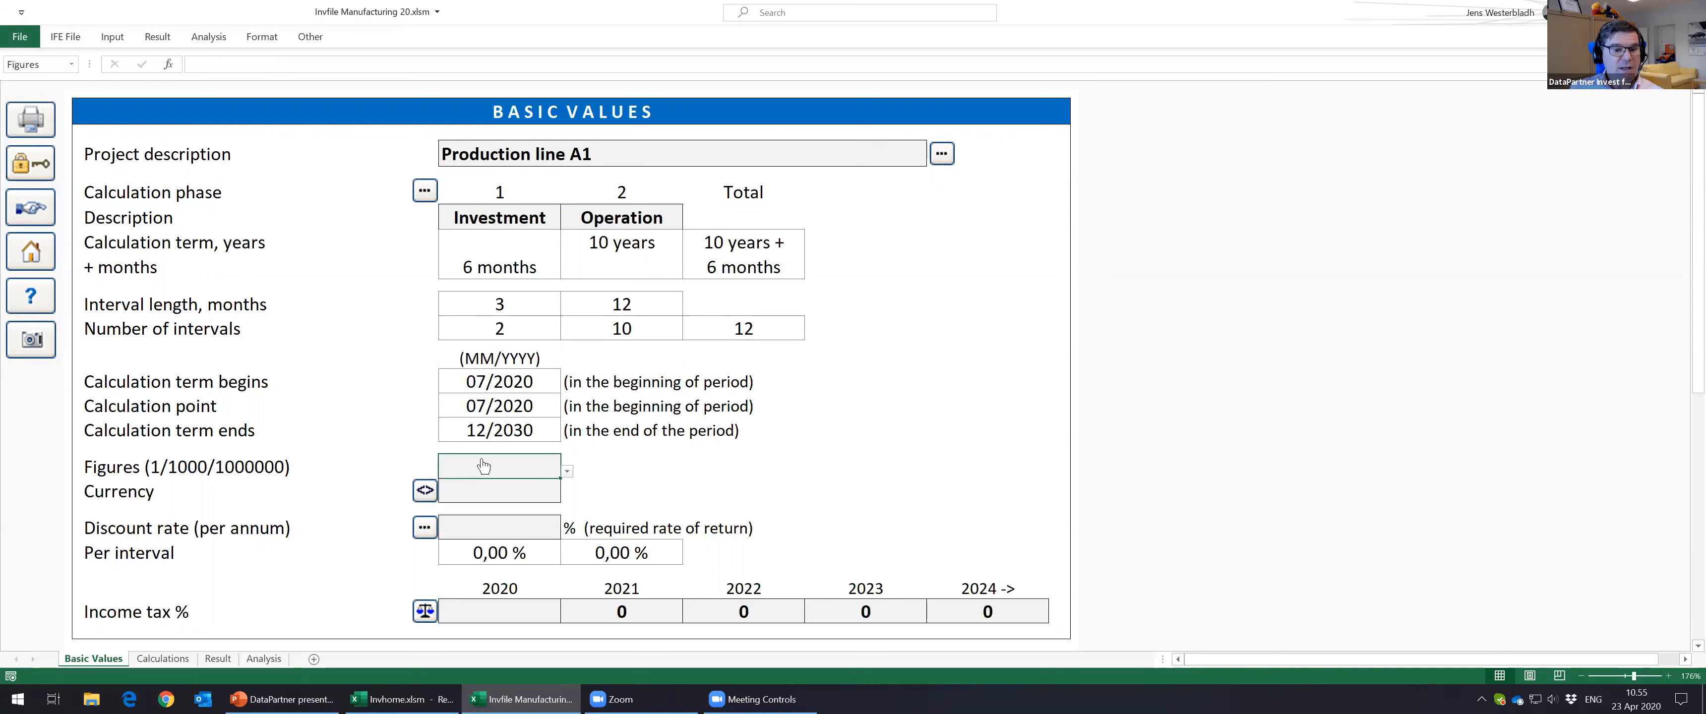
click(566, 473)
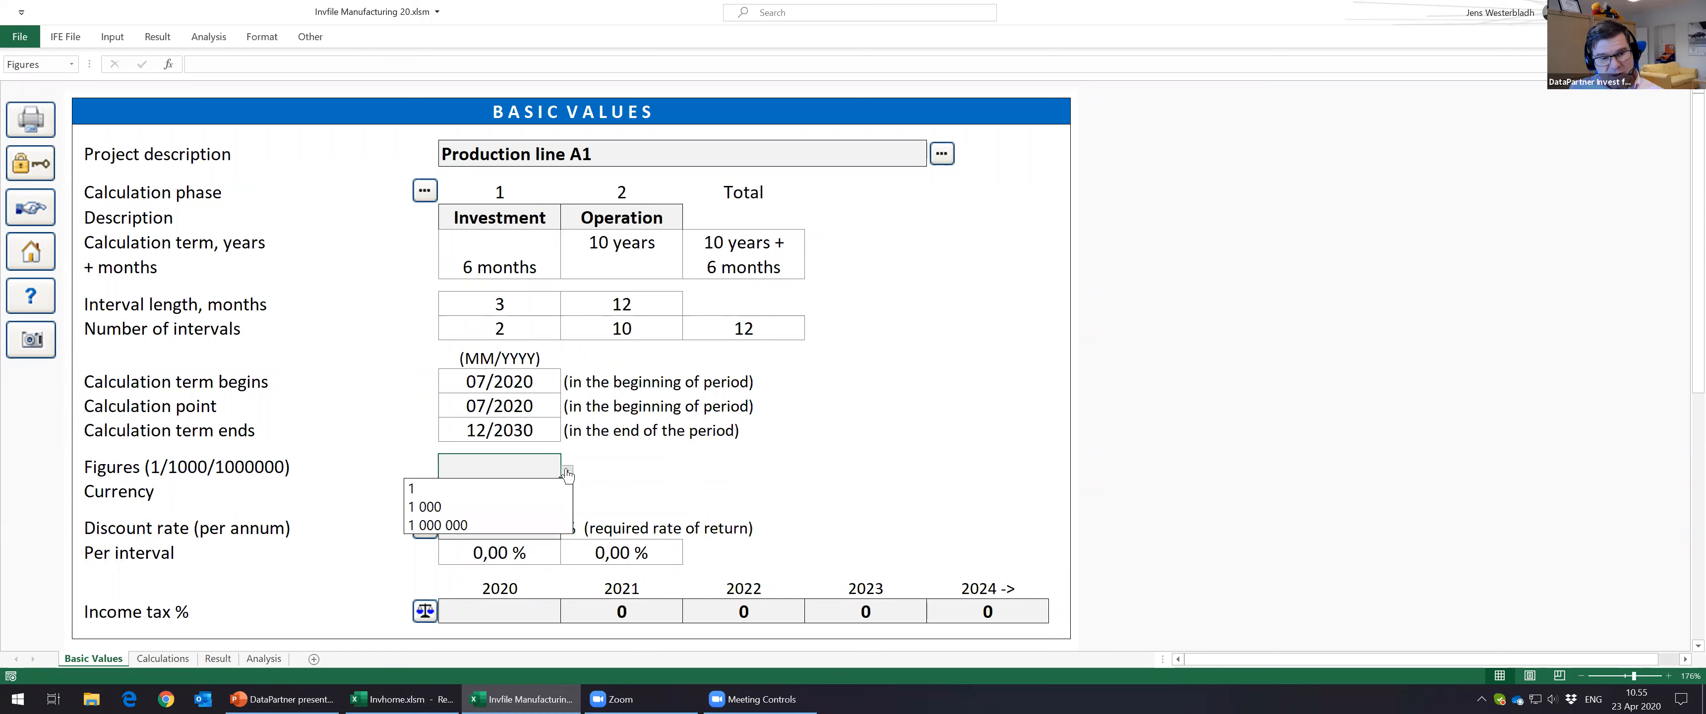
click(531, 490)
click(528, 489)
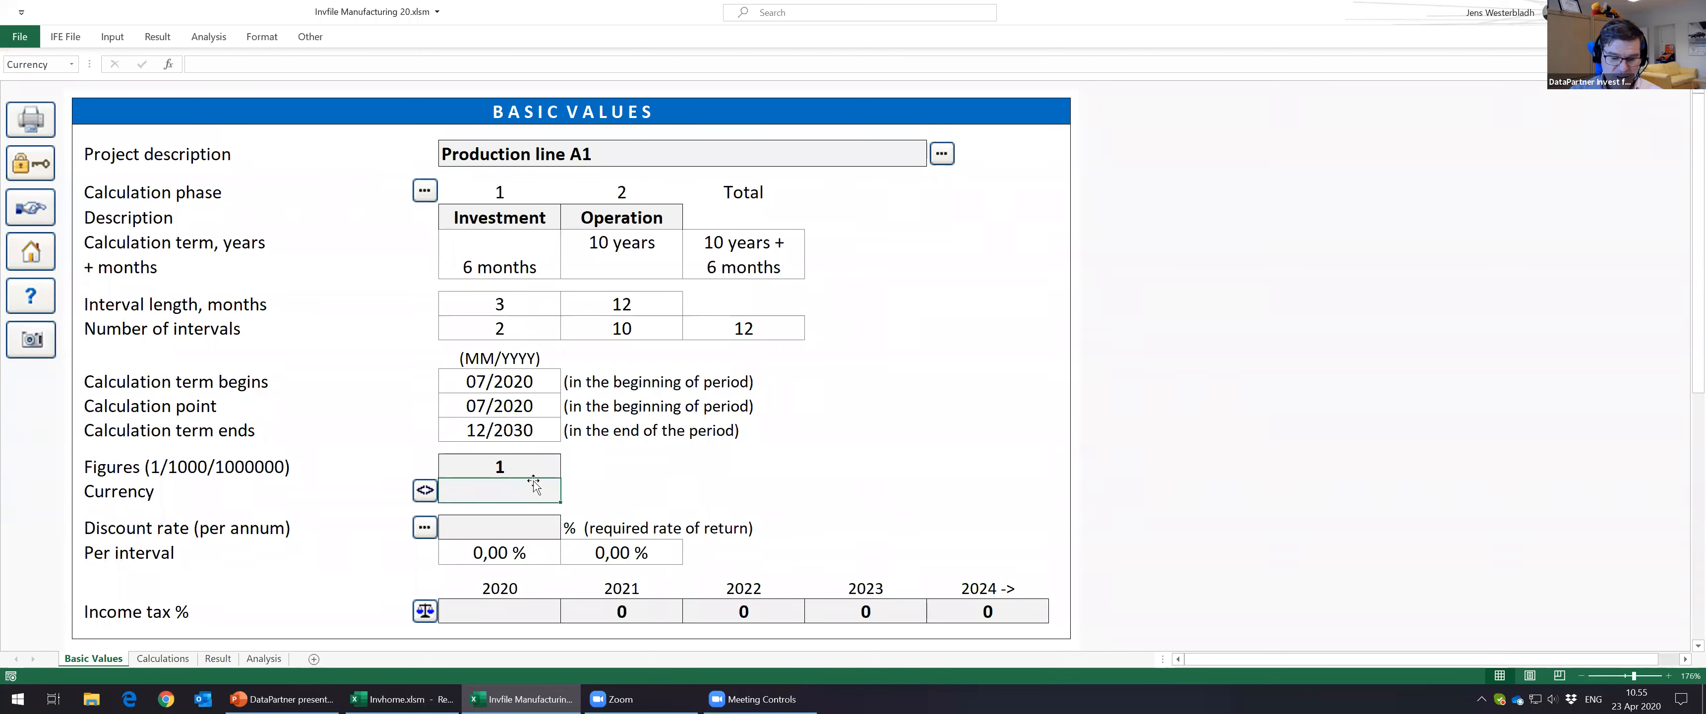
text(EUR)
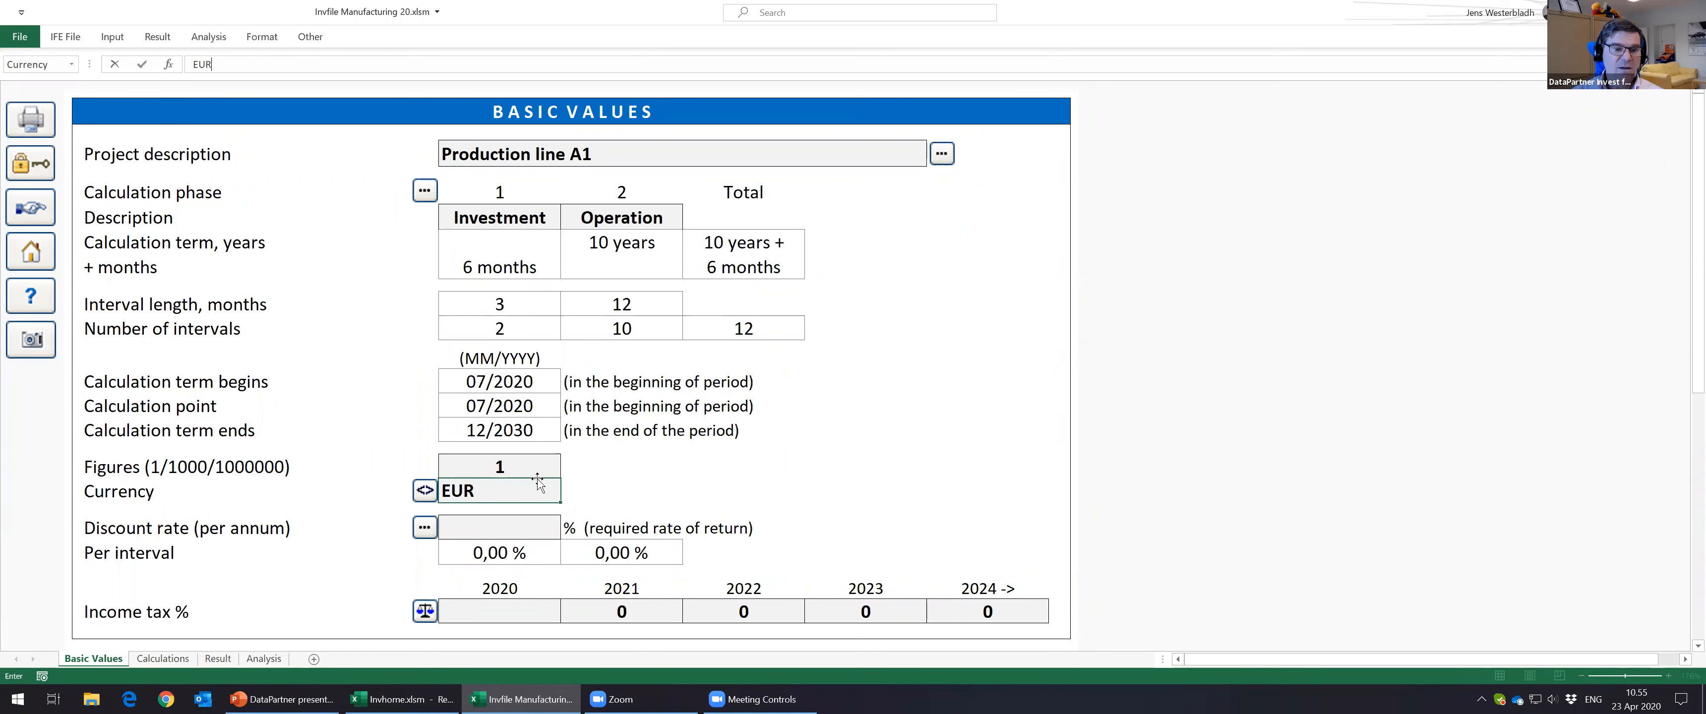
key(Return)
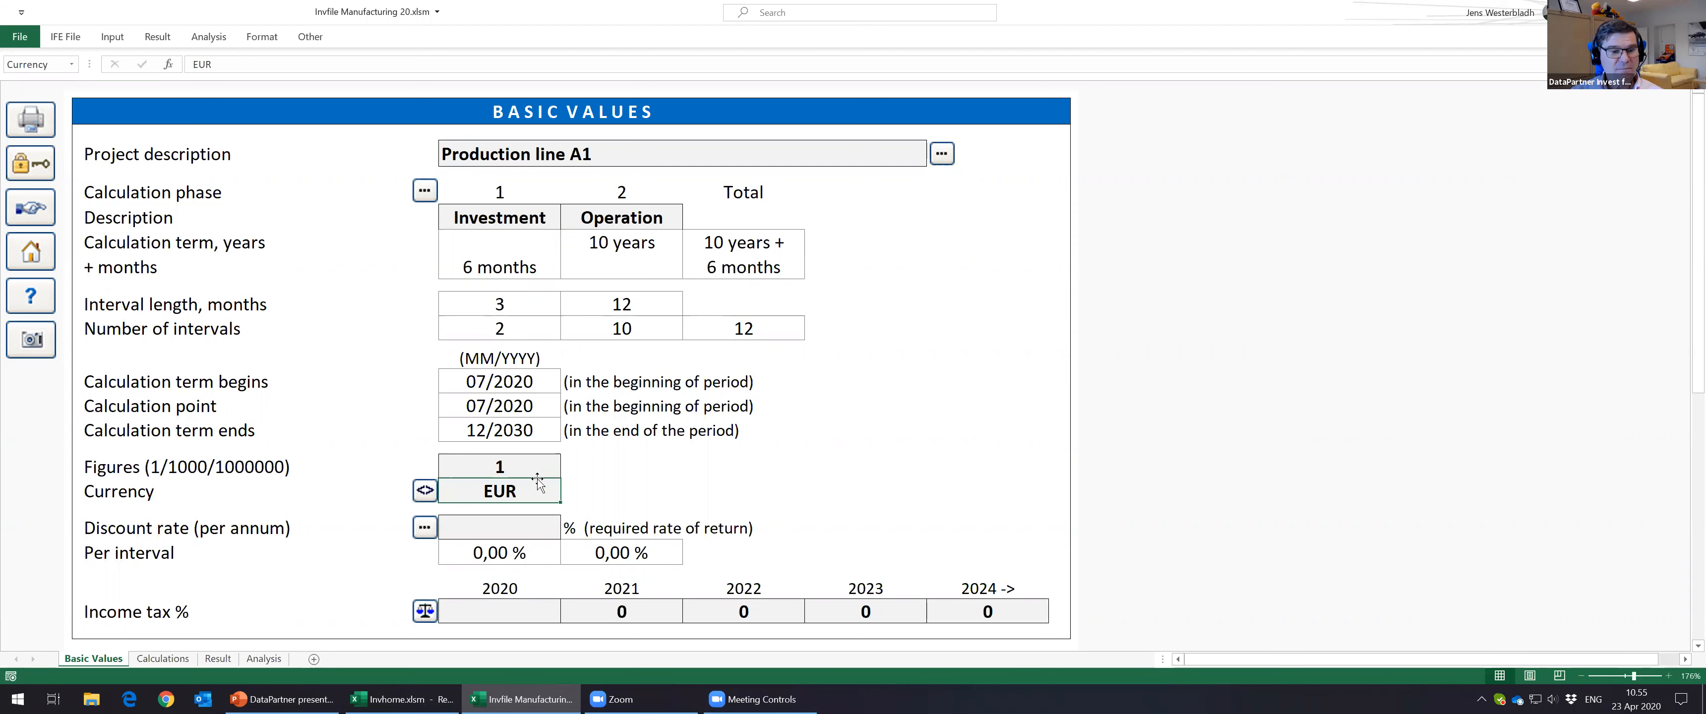
key(Down)
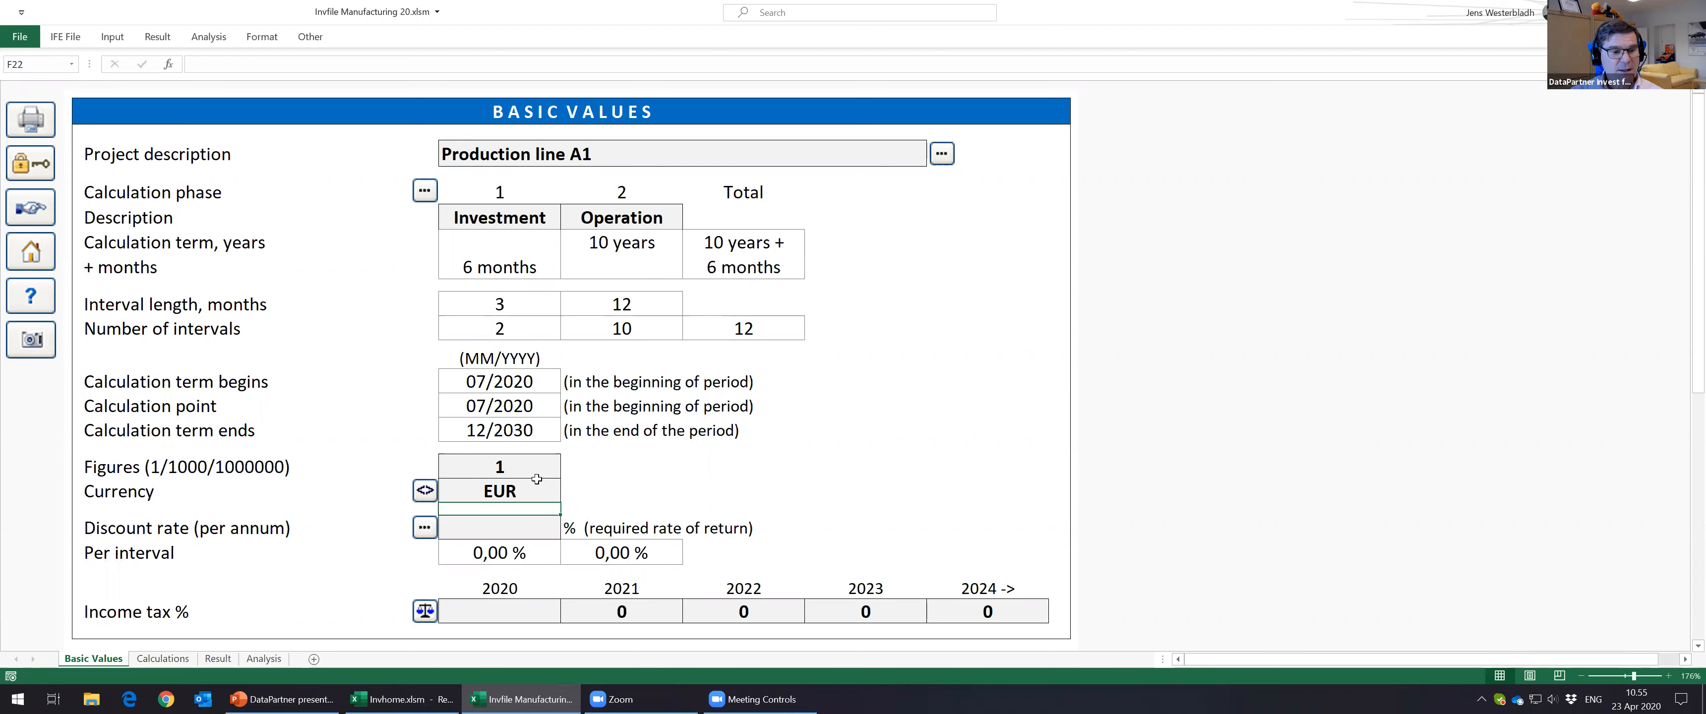
click(538, 487)
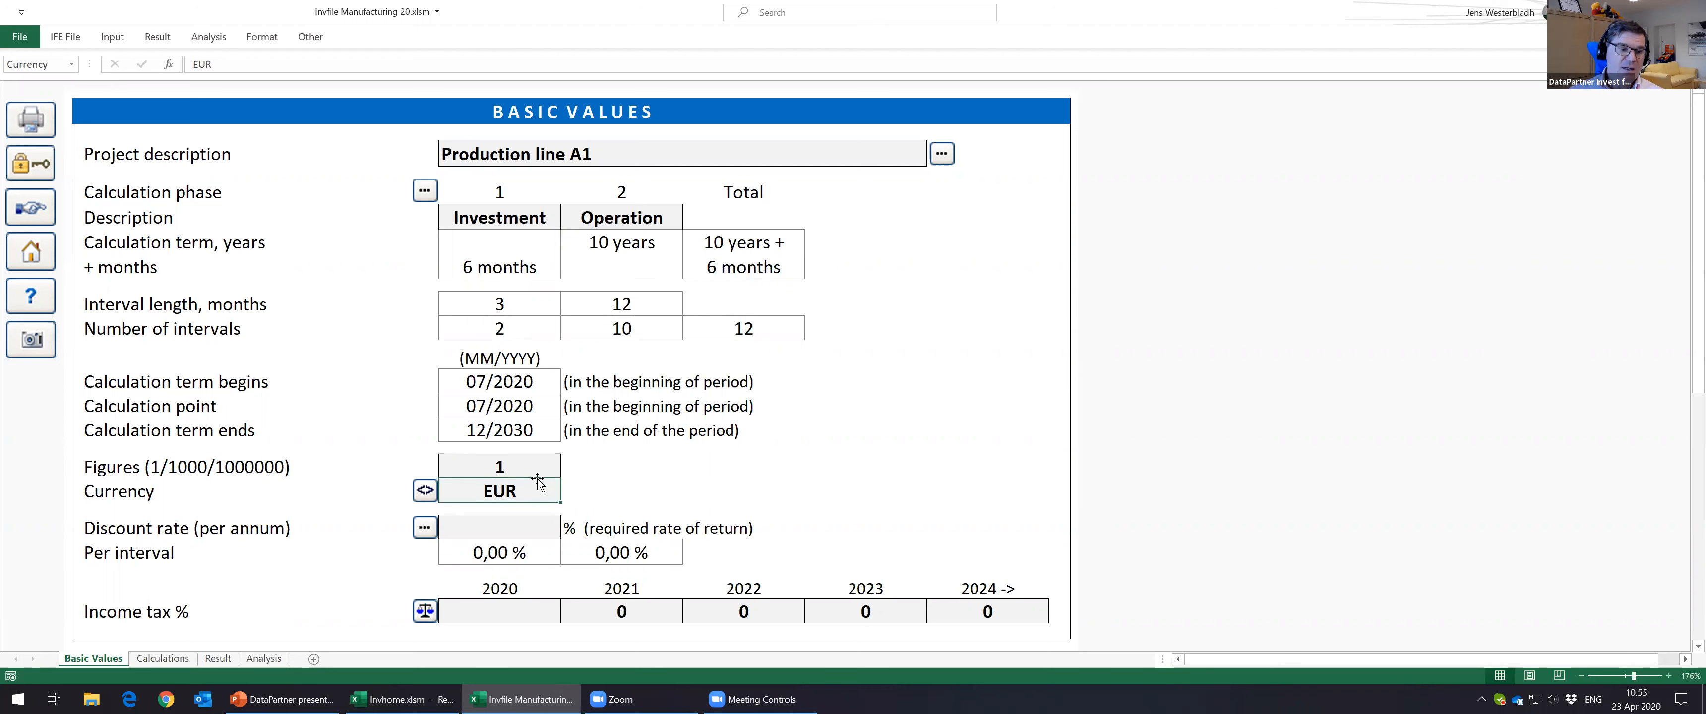
Step: Try a currency conversion with the new figures unit set to 1000, and cancel it
click(426, 493)
click(875, 226)
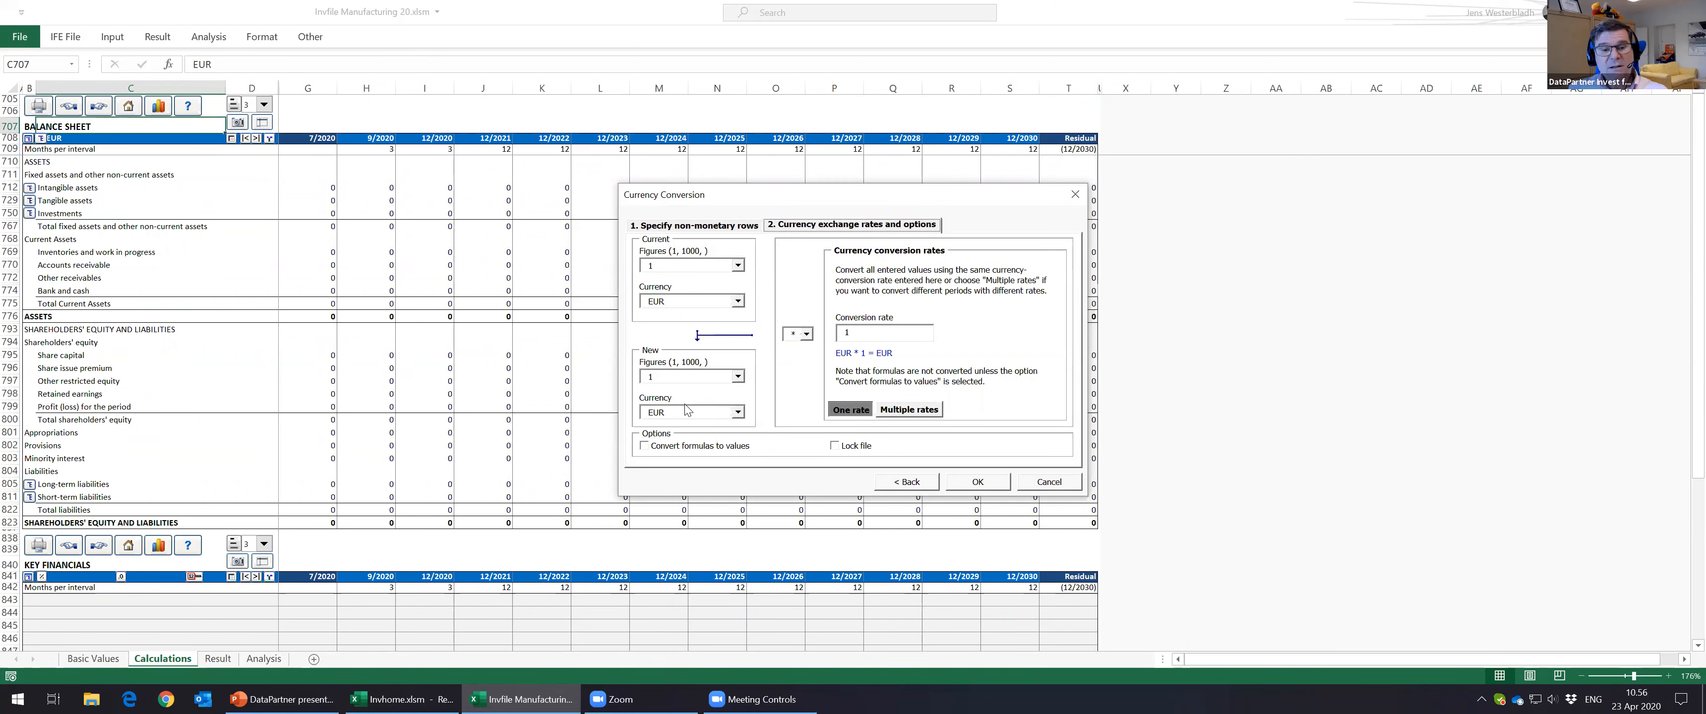
click(738, 377)
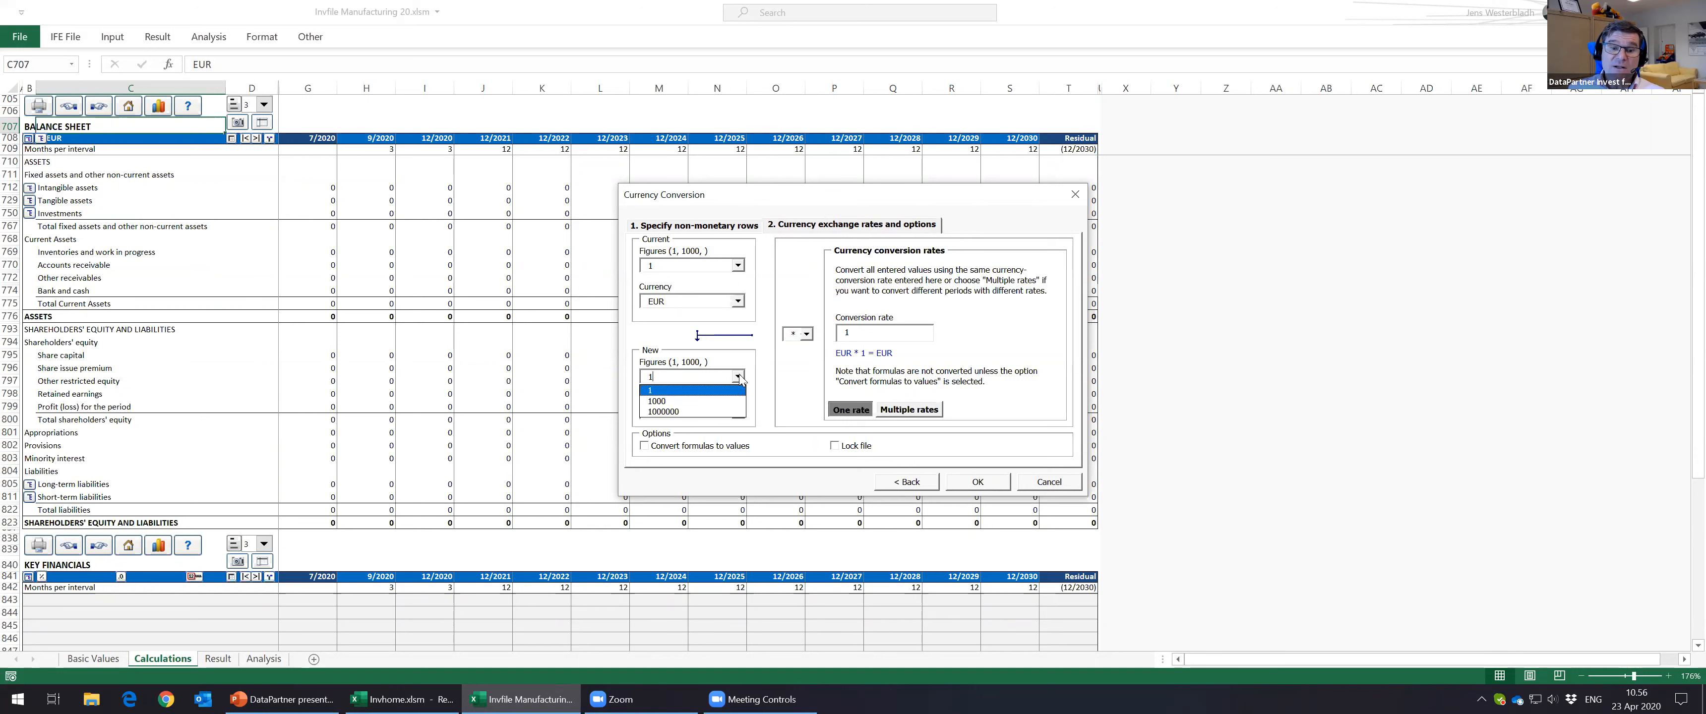
click(732, 402)
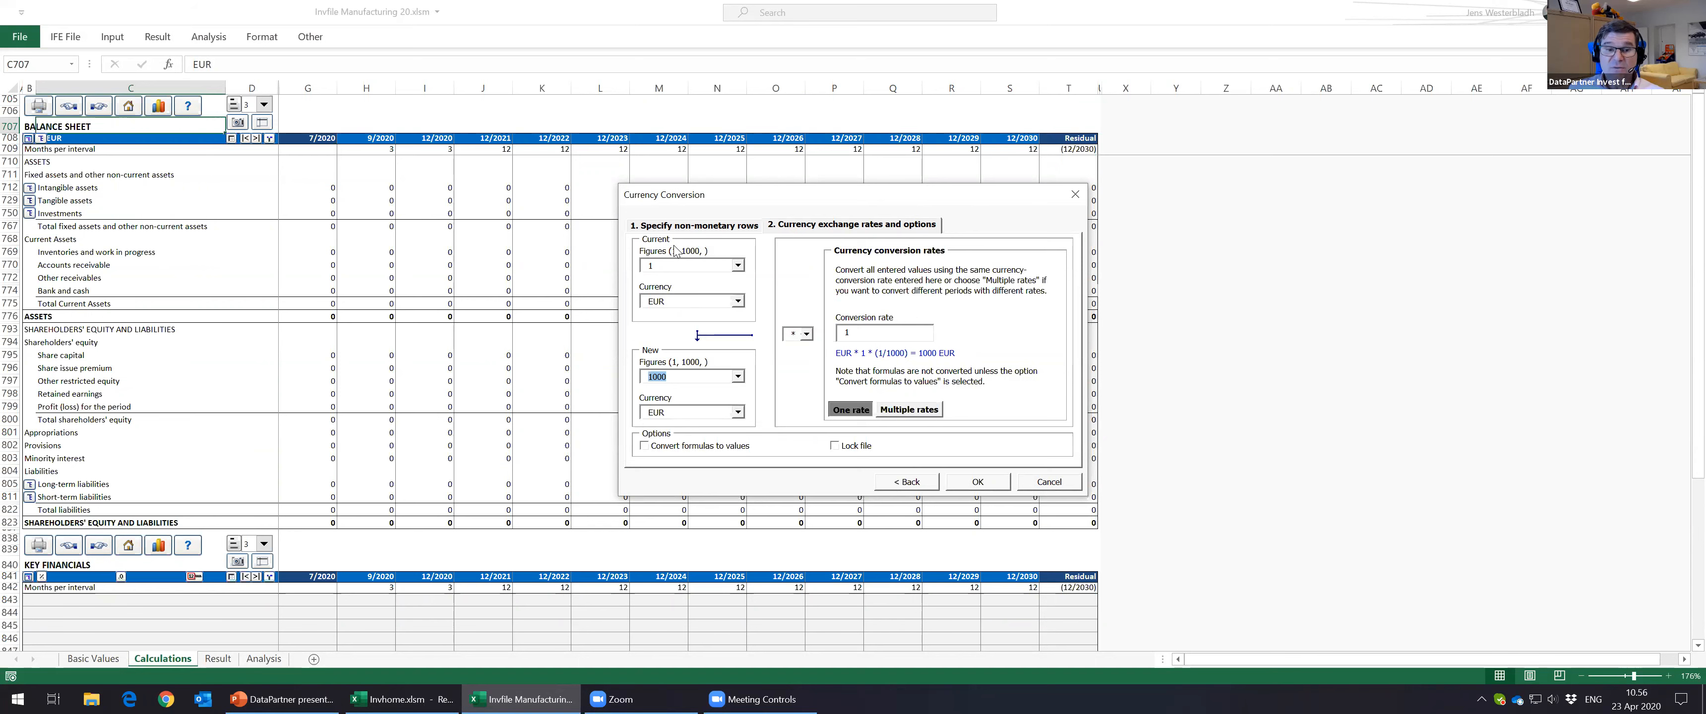
click(1051, 485)
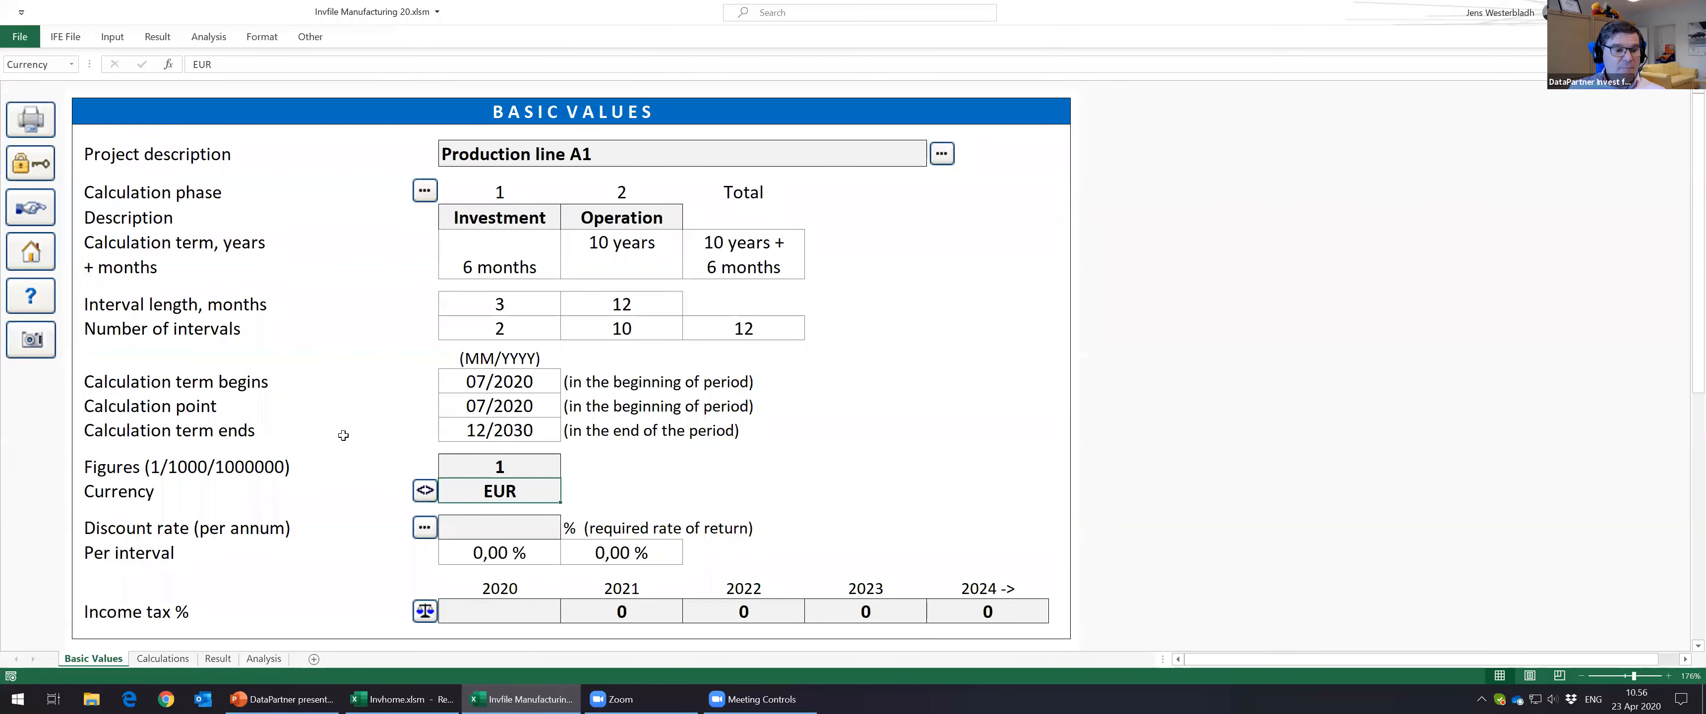
Step: Enter 10 % as the annual discount rate
click(486, 523)
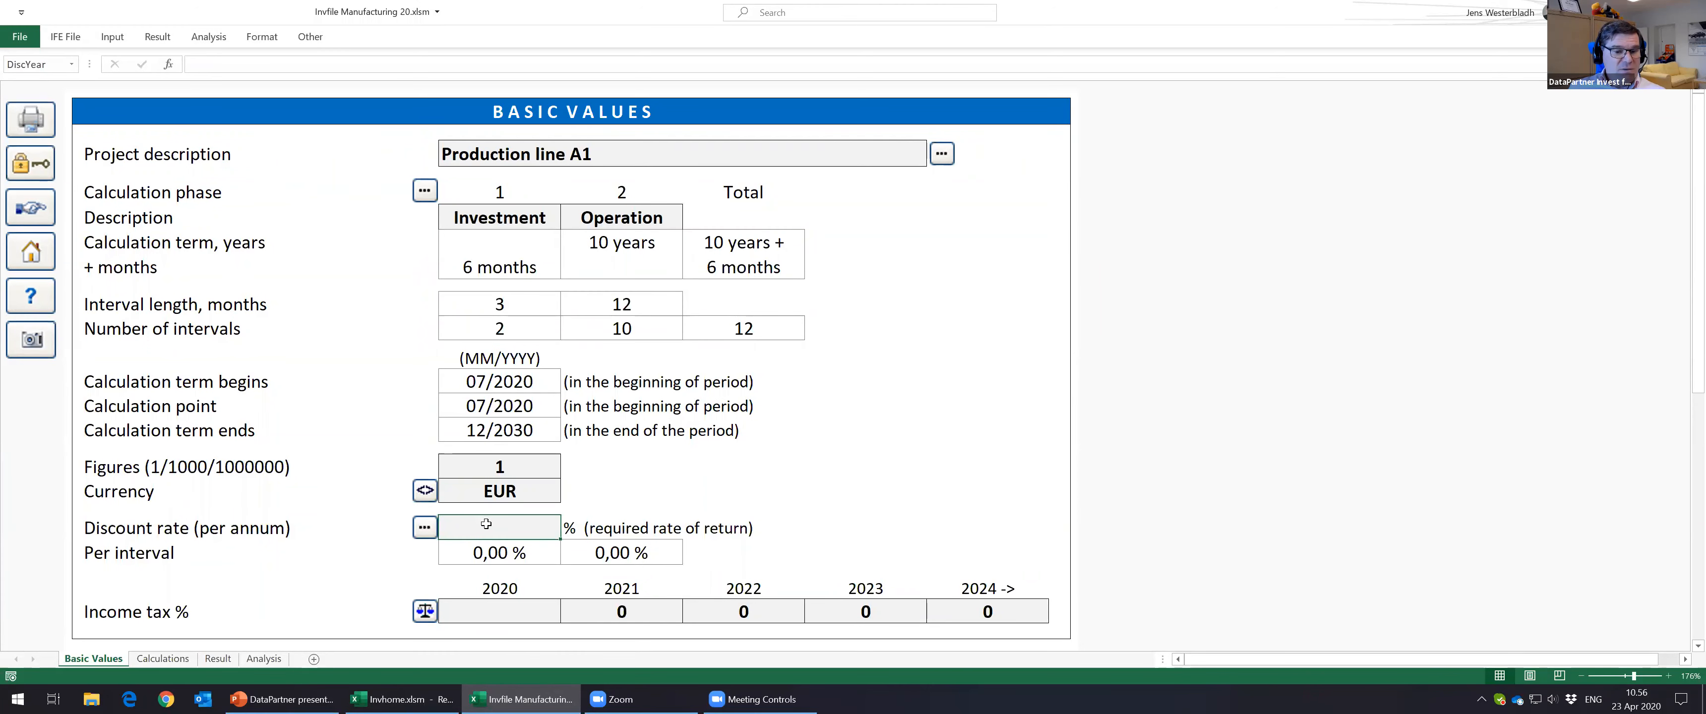
text(10)
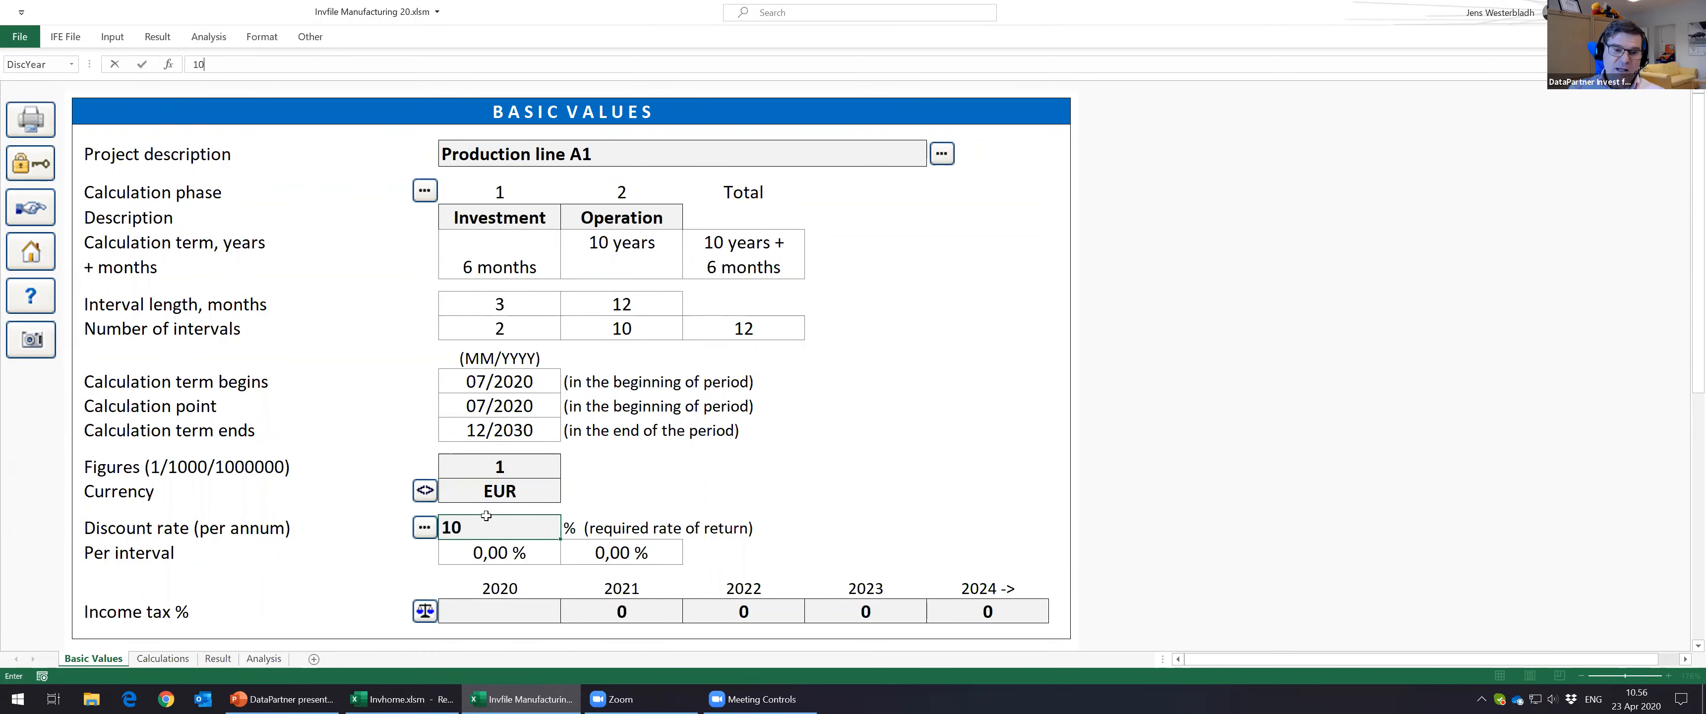
key(Return)
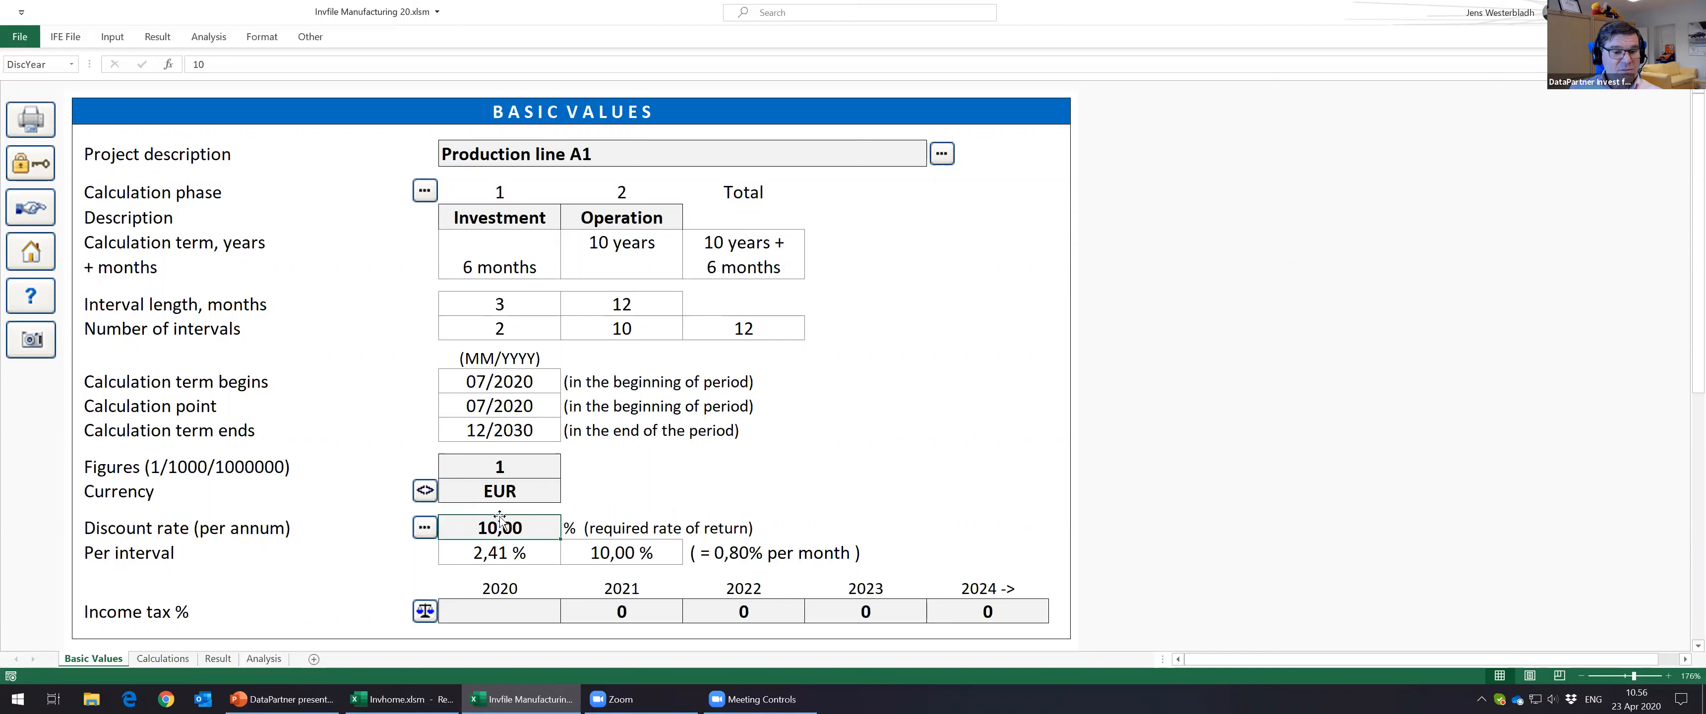
Step: Calculate WACC with cost of debt 2, tax rate 20, debt 60, equity 40, total capital 100 and required return 20, and use it as discount factor
click(425, 529)
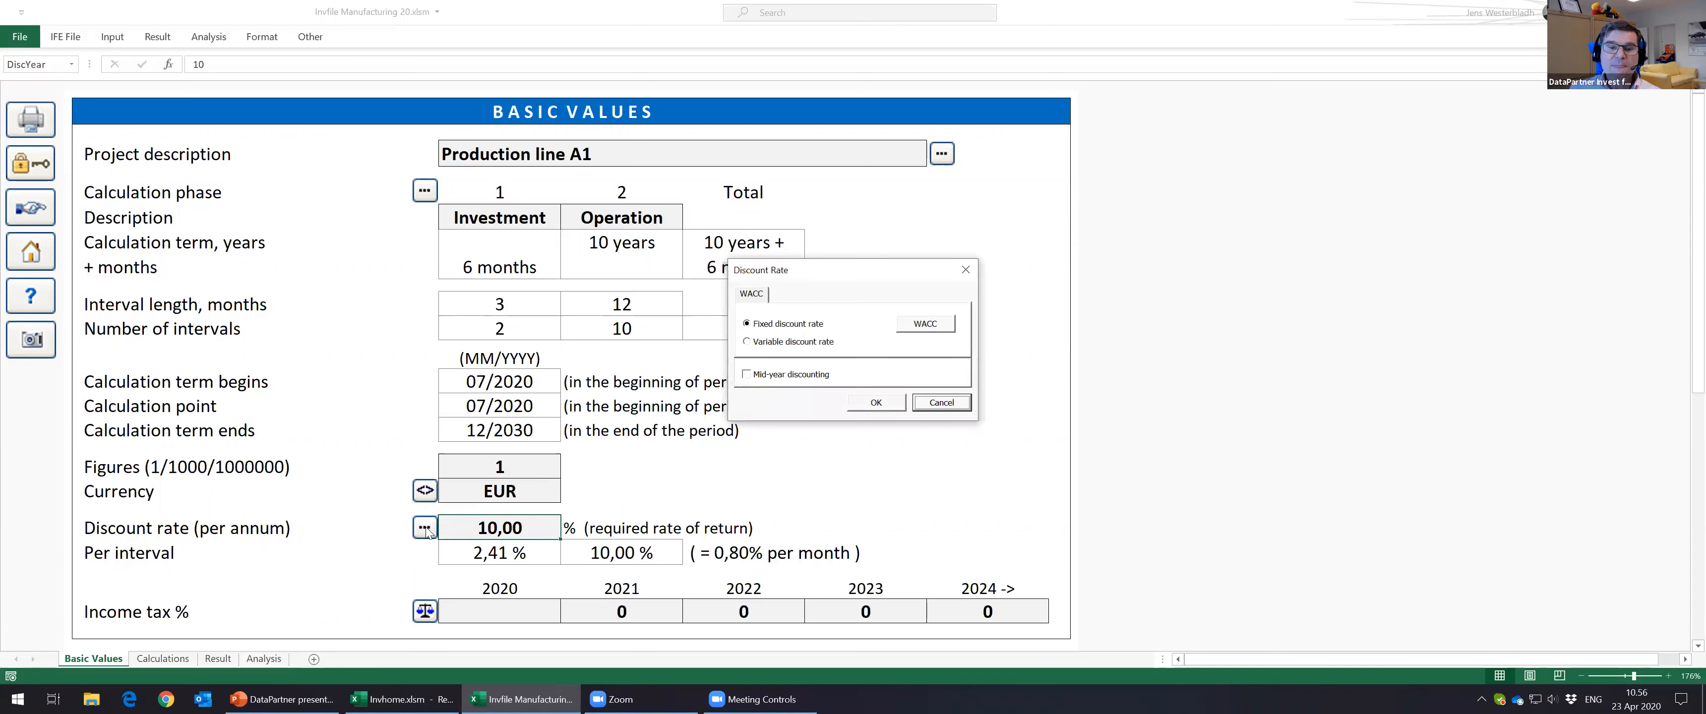
click(930, 328)
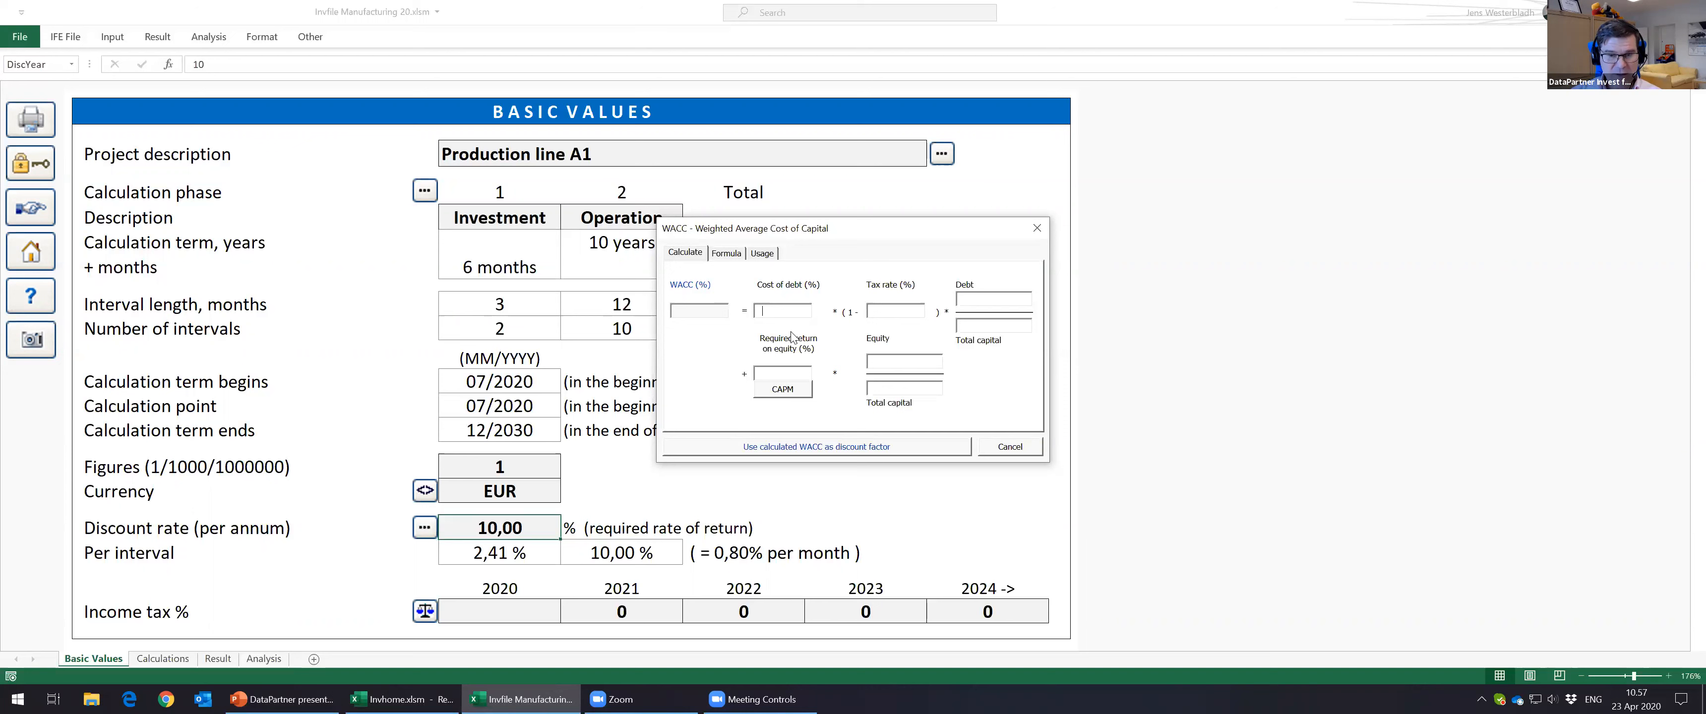
text(2)
text(60)
key(Tab)
text(10)
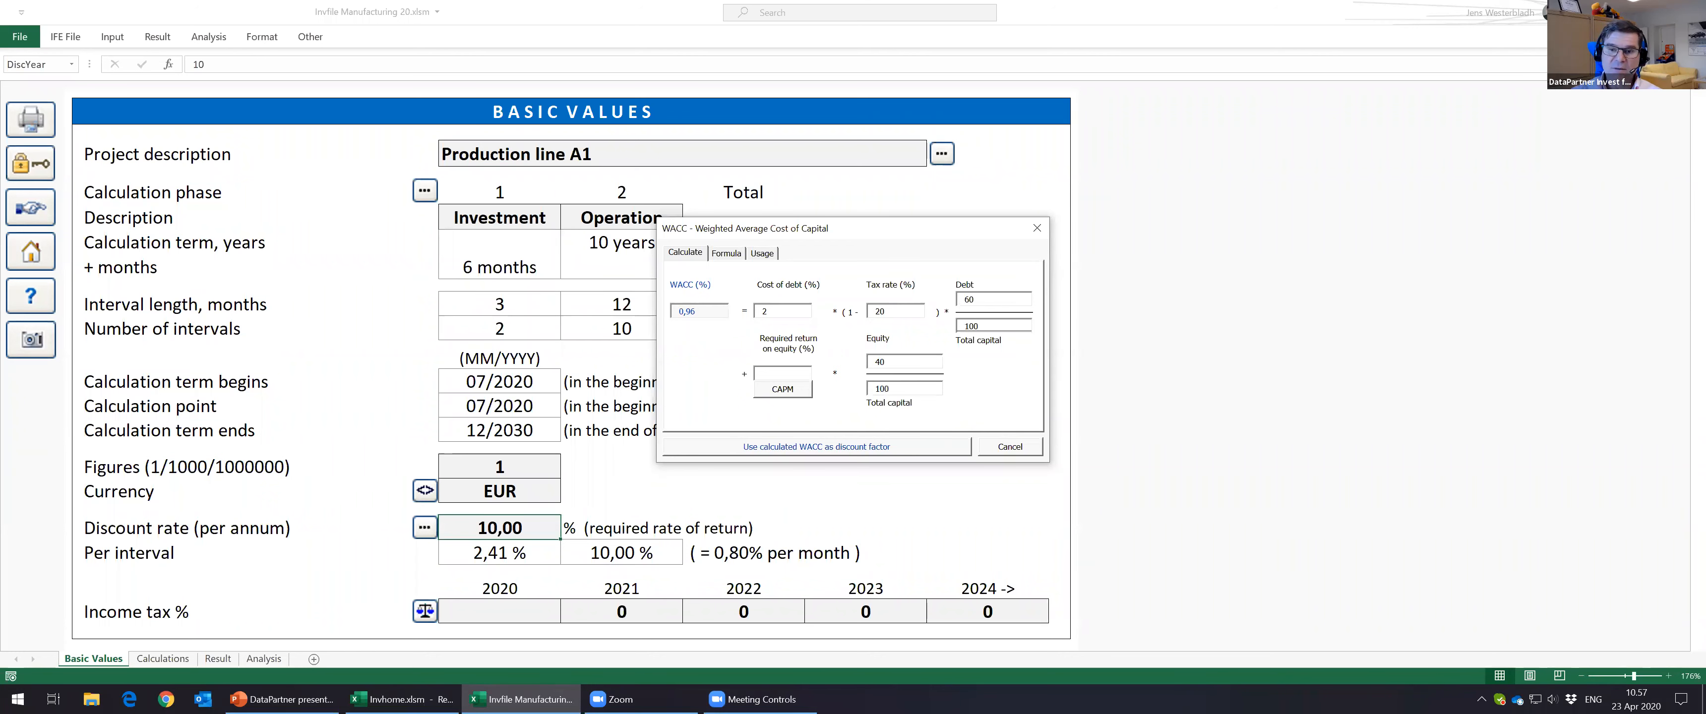
drag(917, 366, 873, 362)
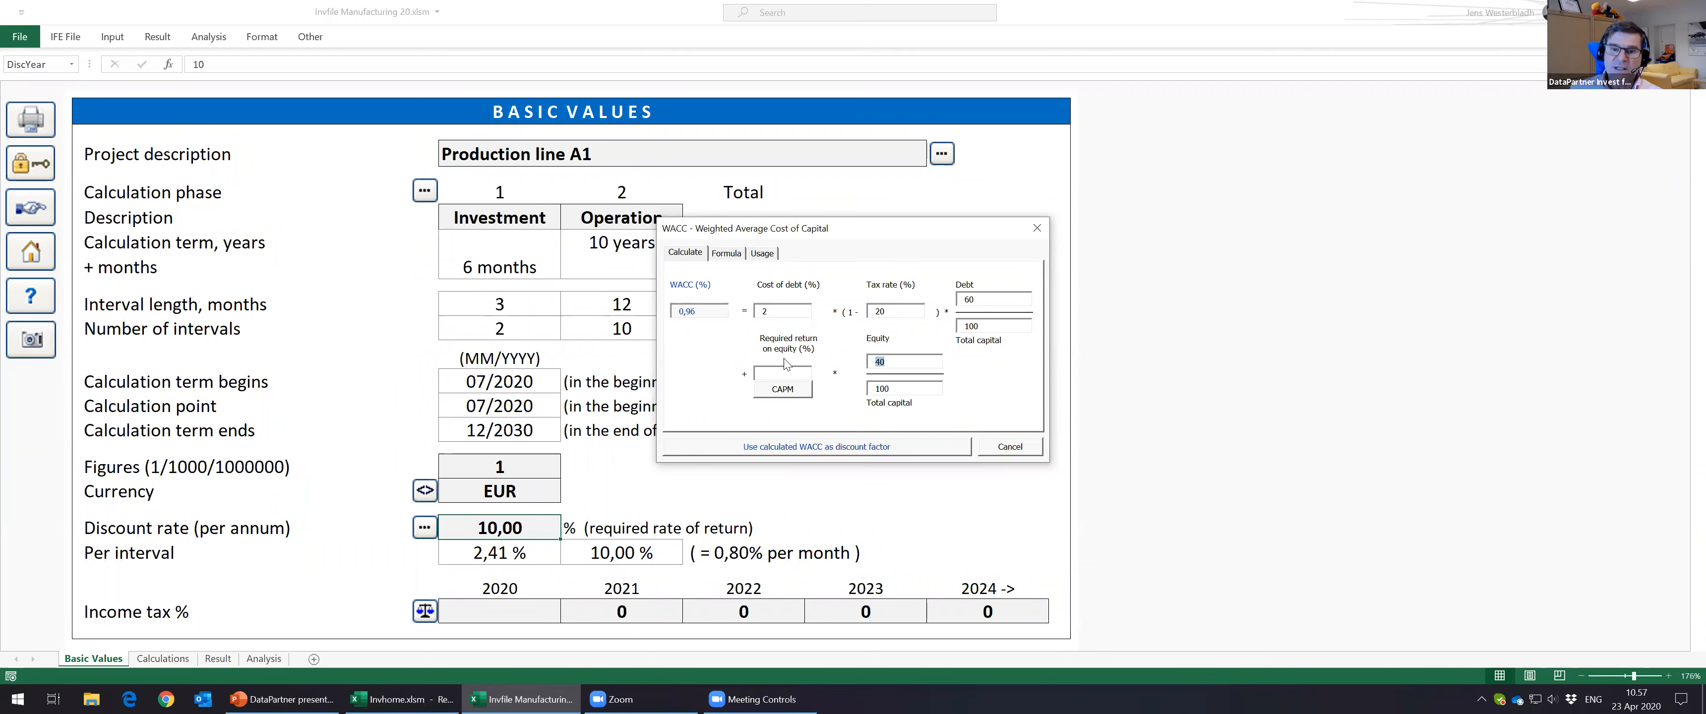
click(764, 375)
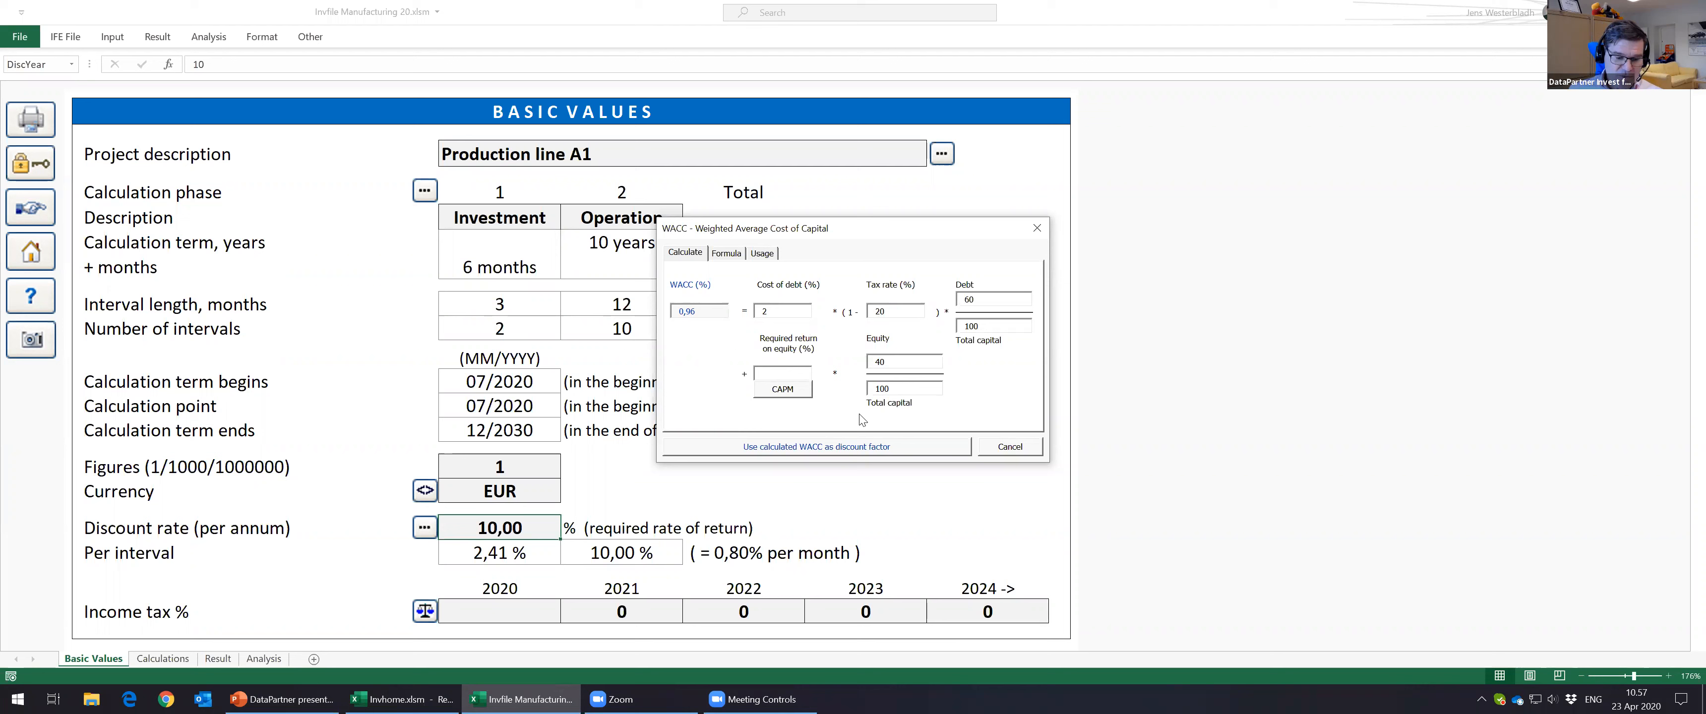
text(20)
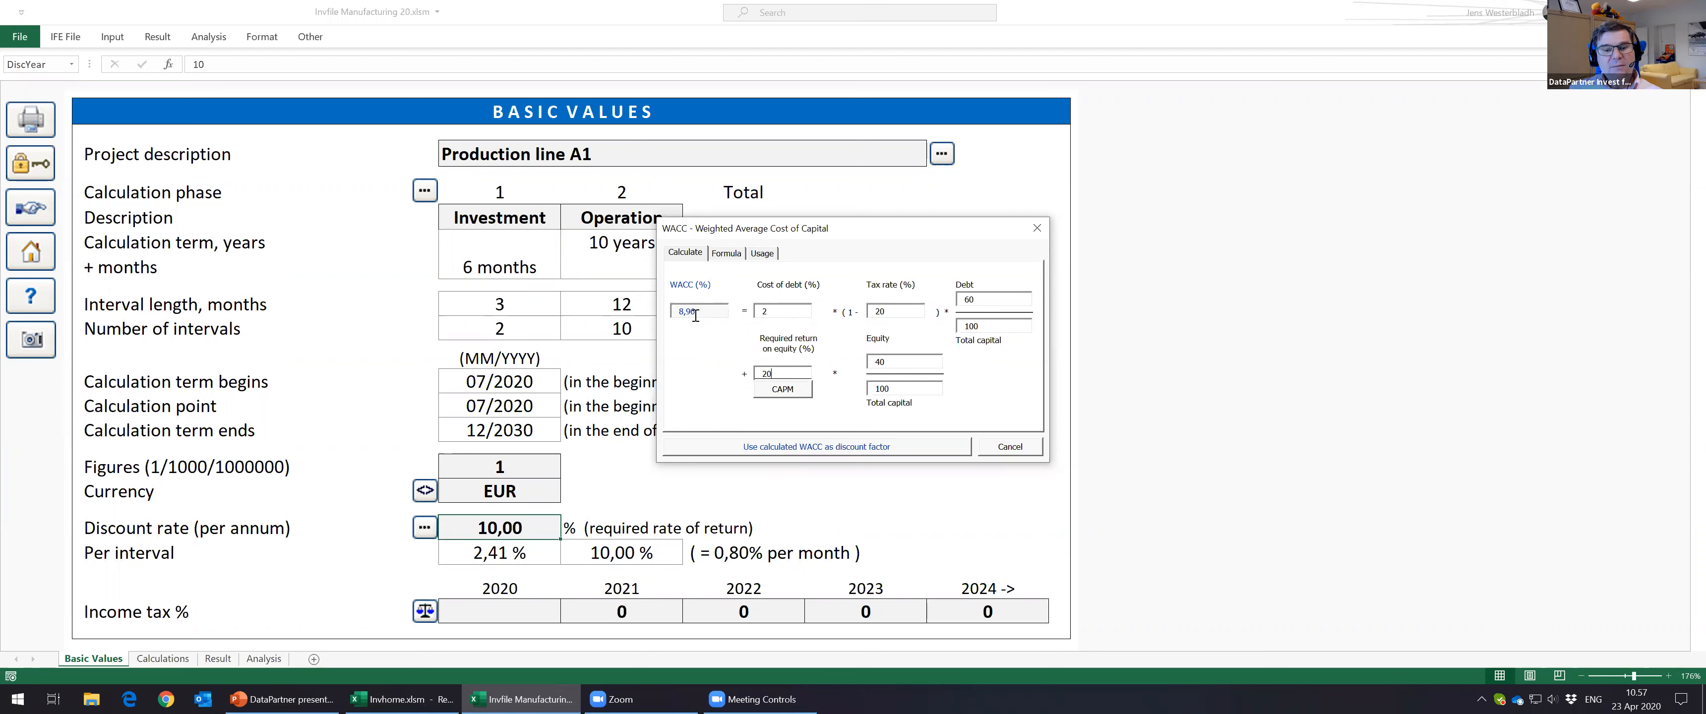
click(824, 449)
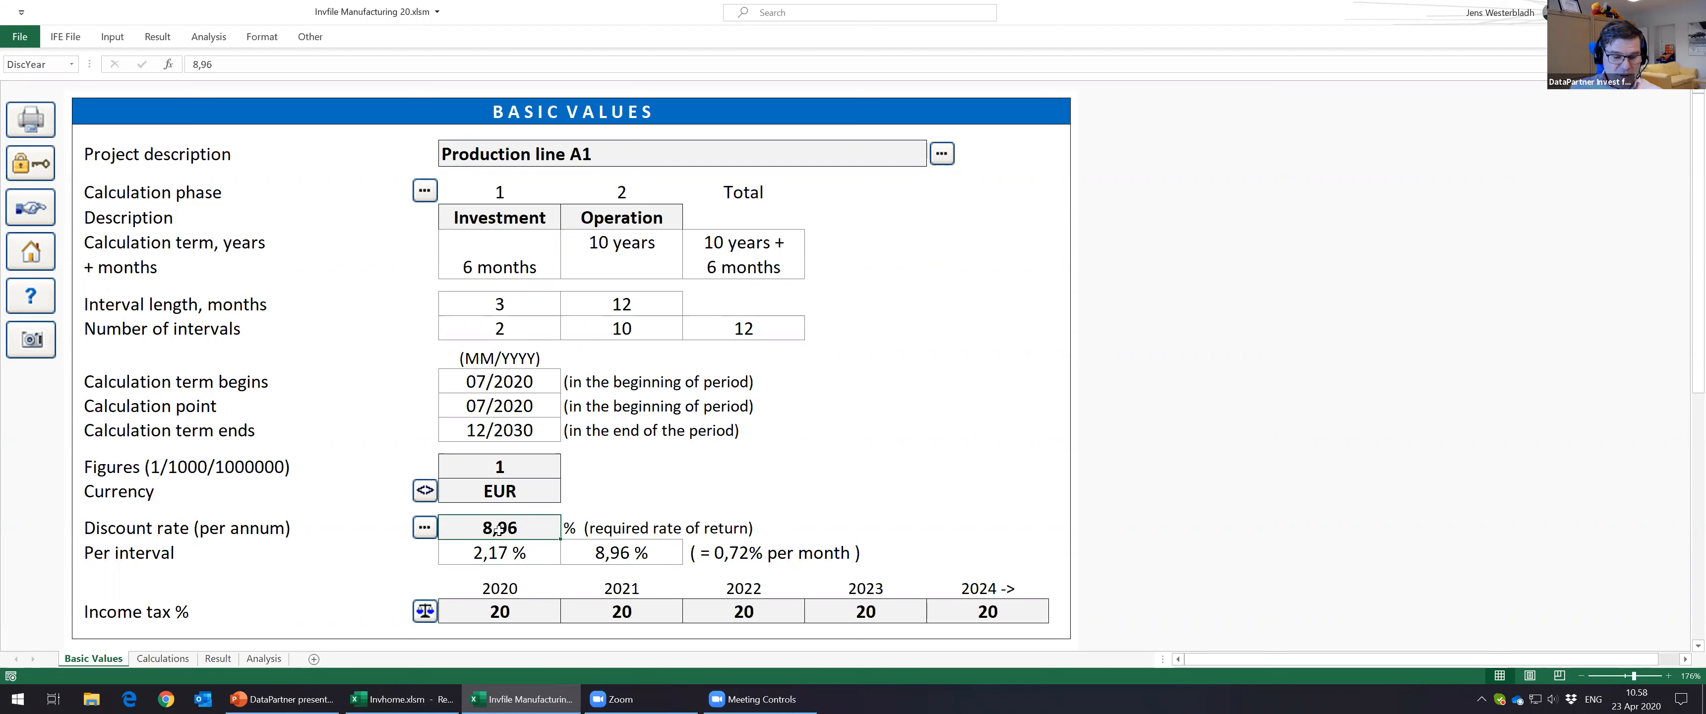
Step: Override the calculated discount rate with 10 %, and look at the mid-year discounting option without applying it
text(10)
key(Return)
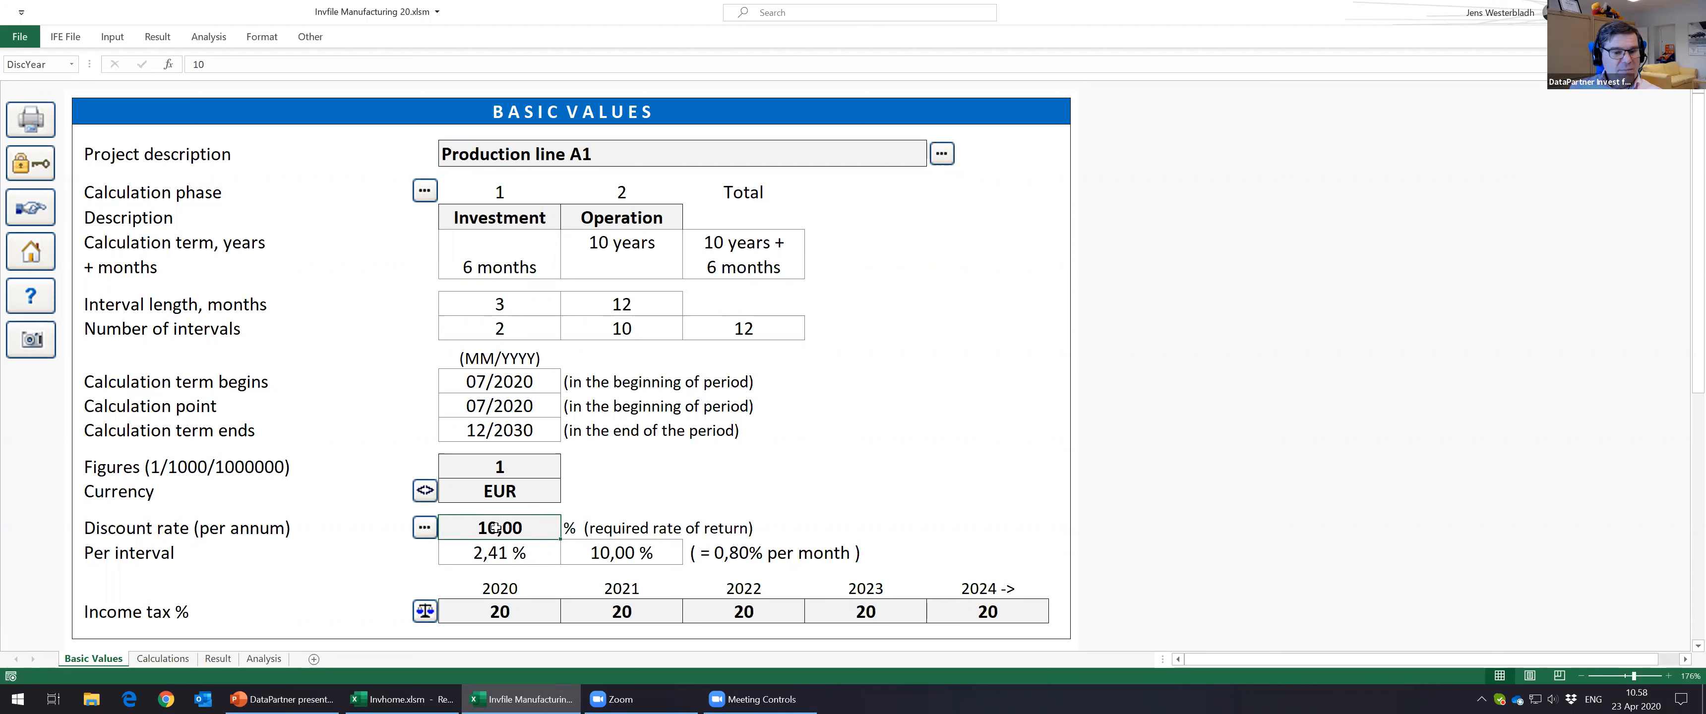
click(425, 528)
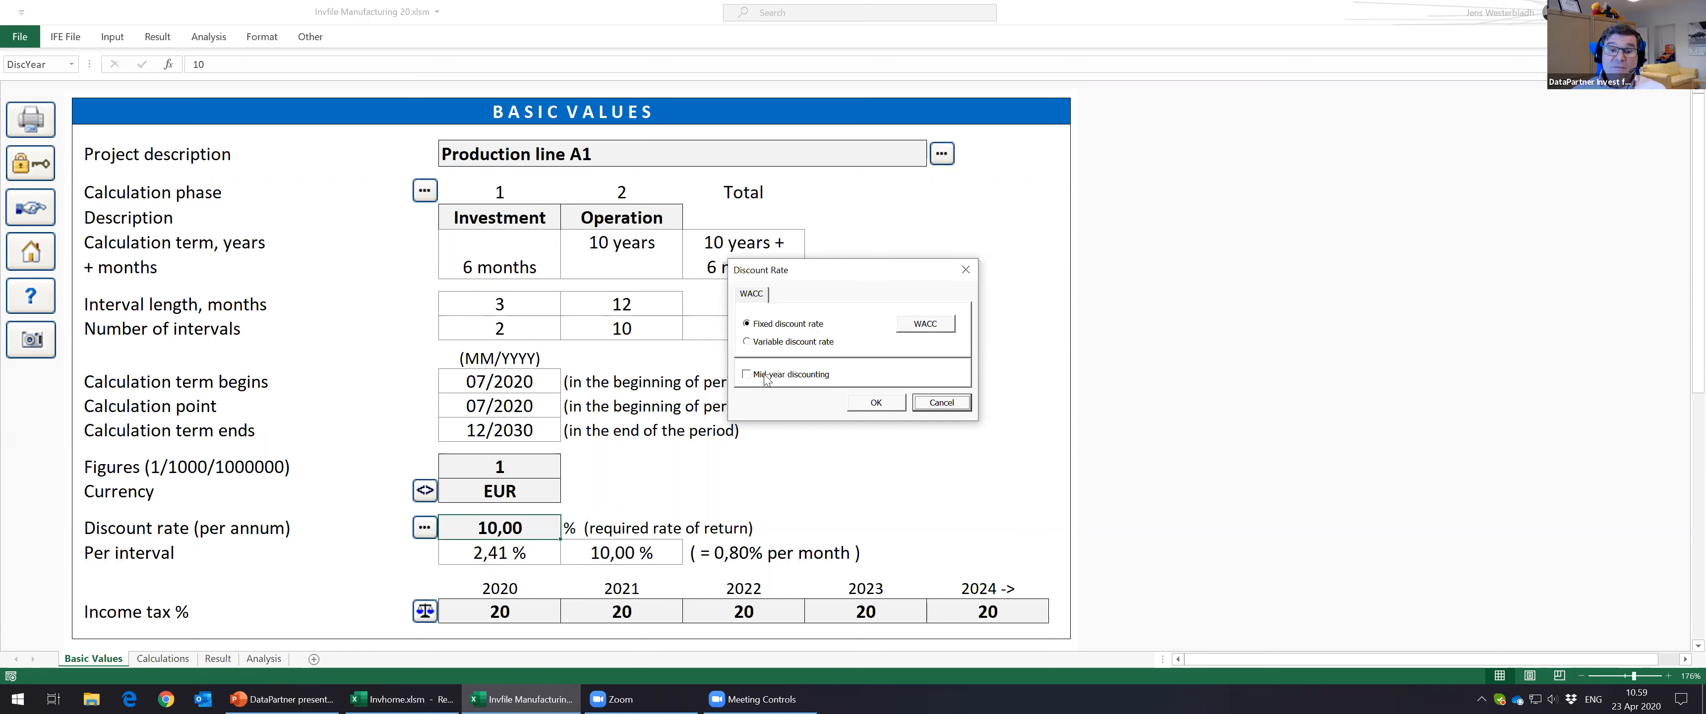
click(748, 375)
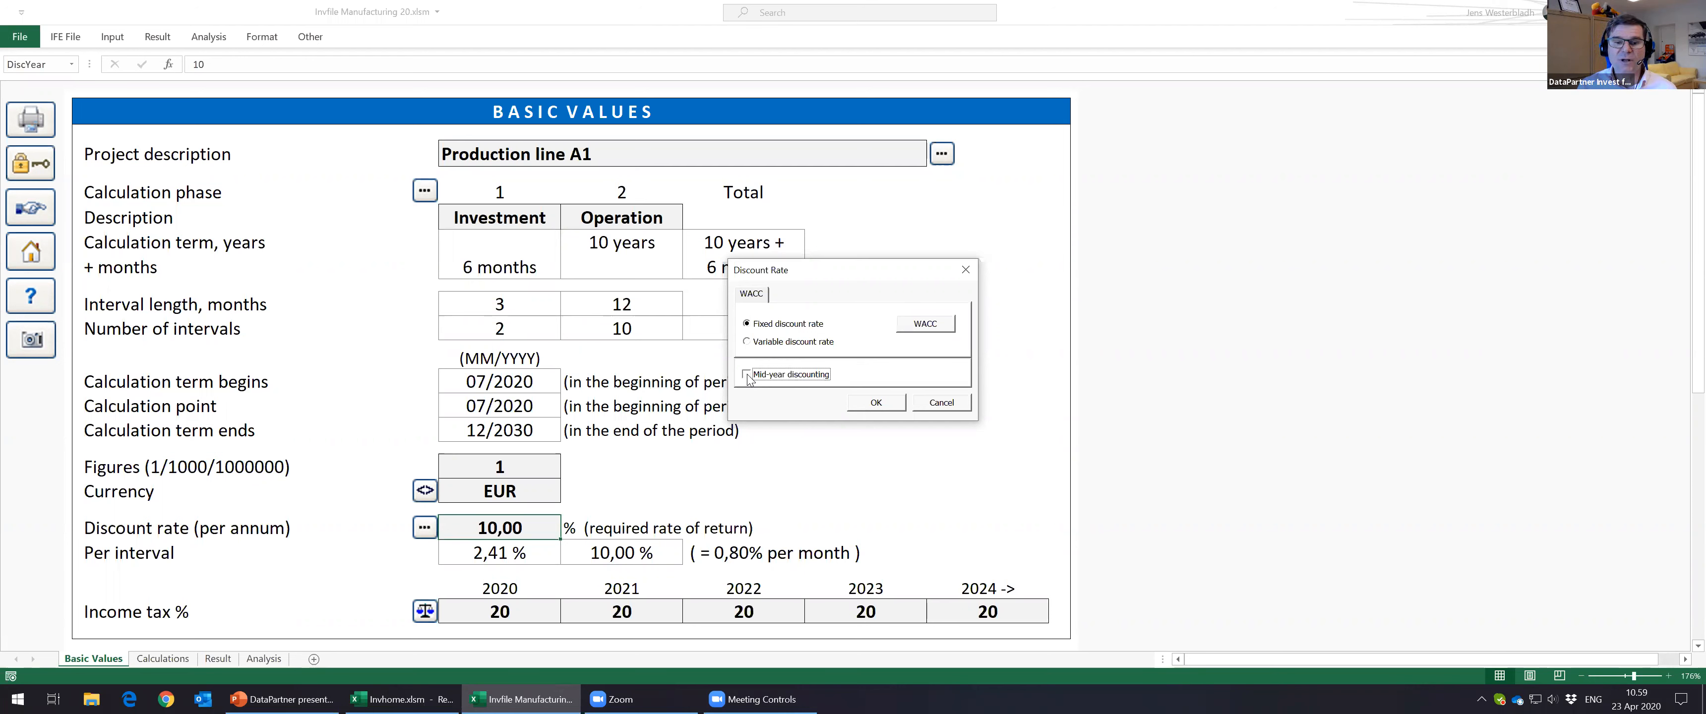
click(943, 404)
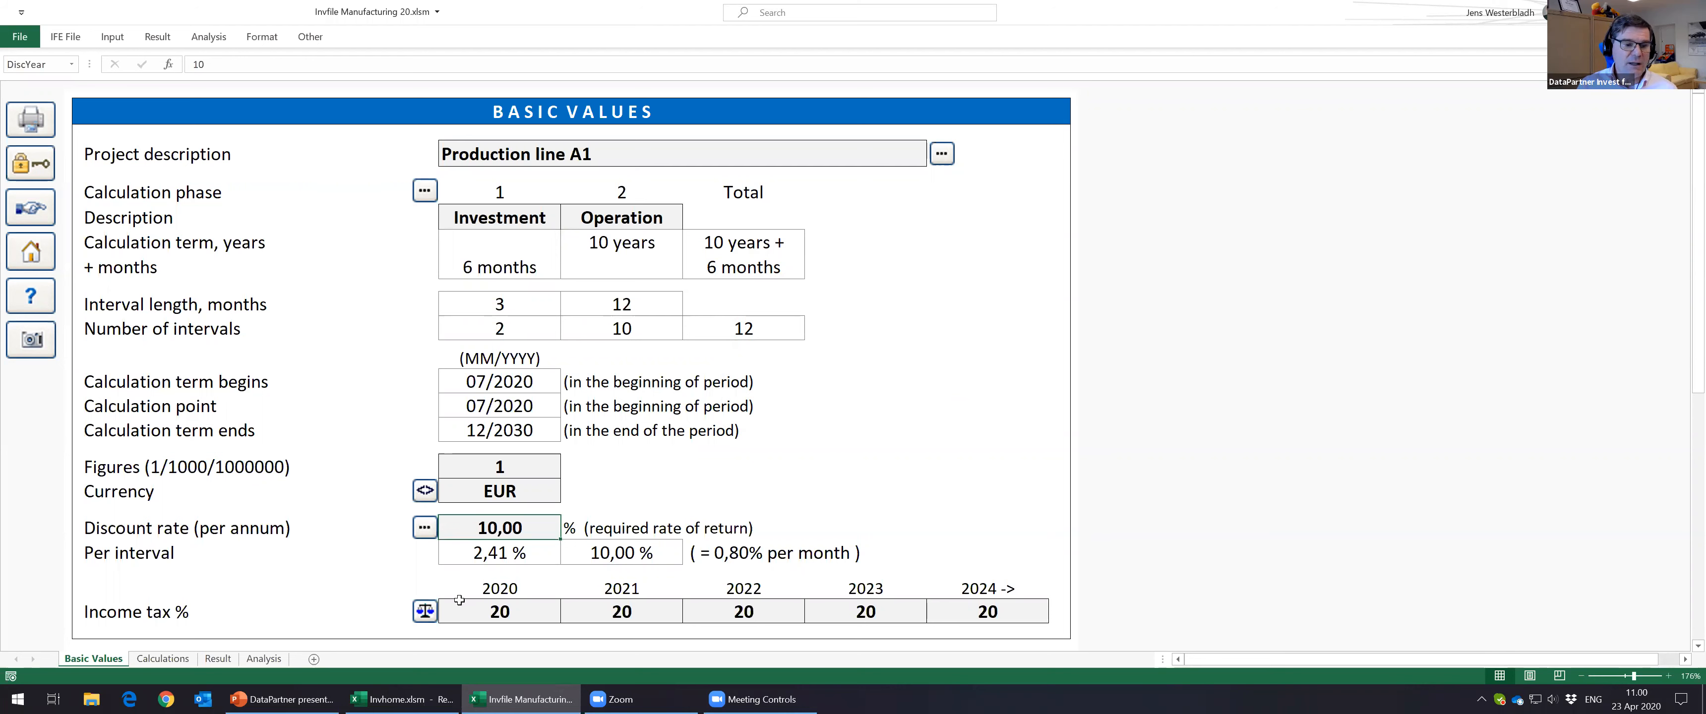
Step: Compare the automatic and manual income tax options and close them without changes
click(430, 614)
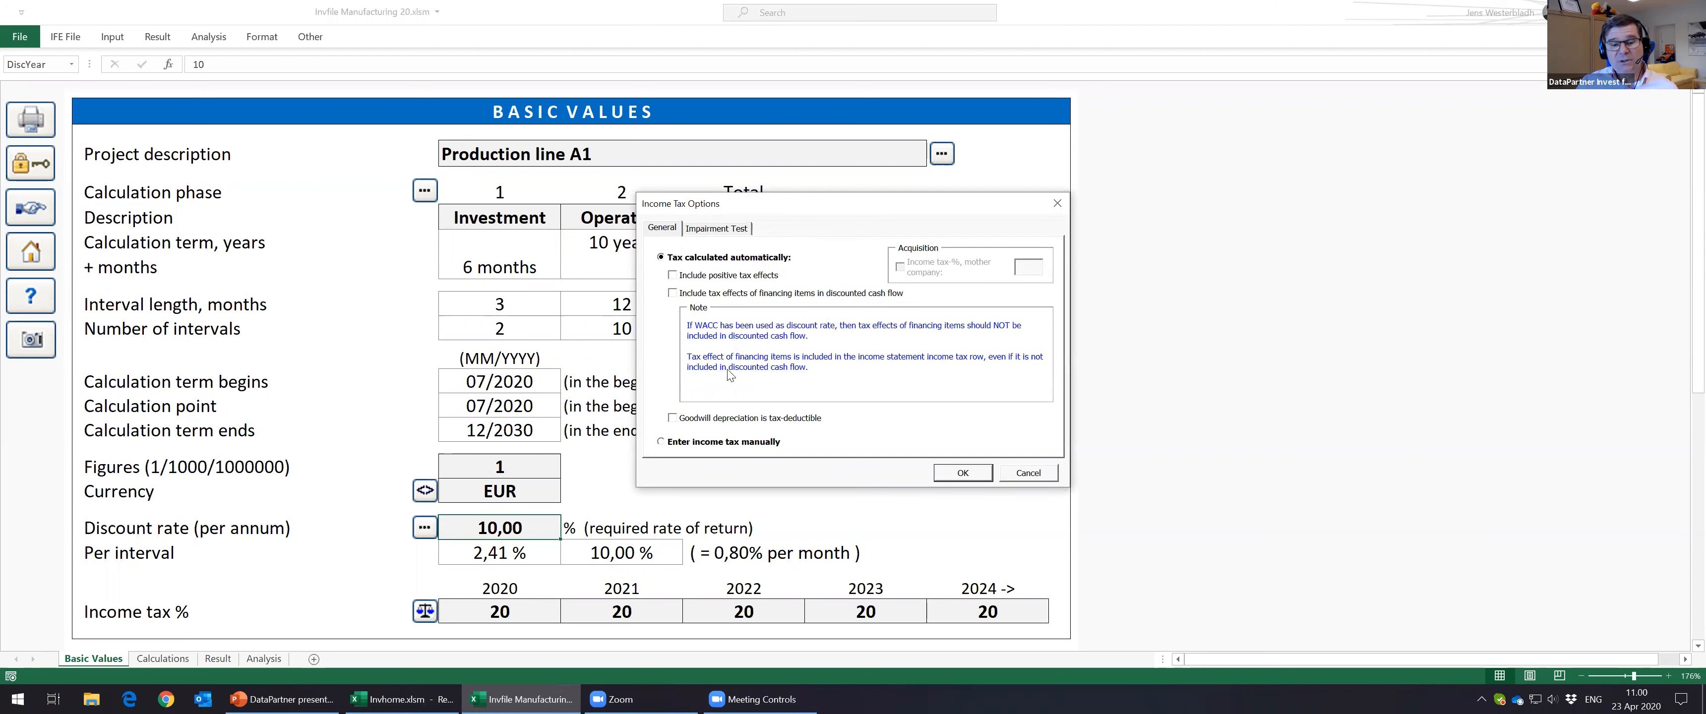
click(680, 442)
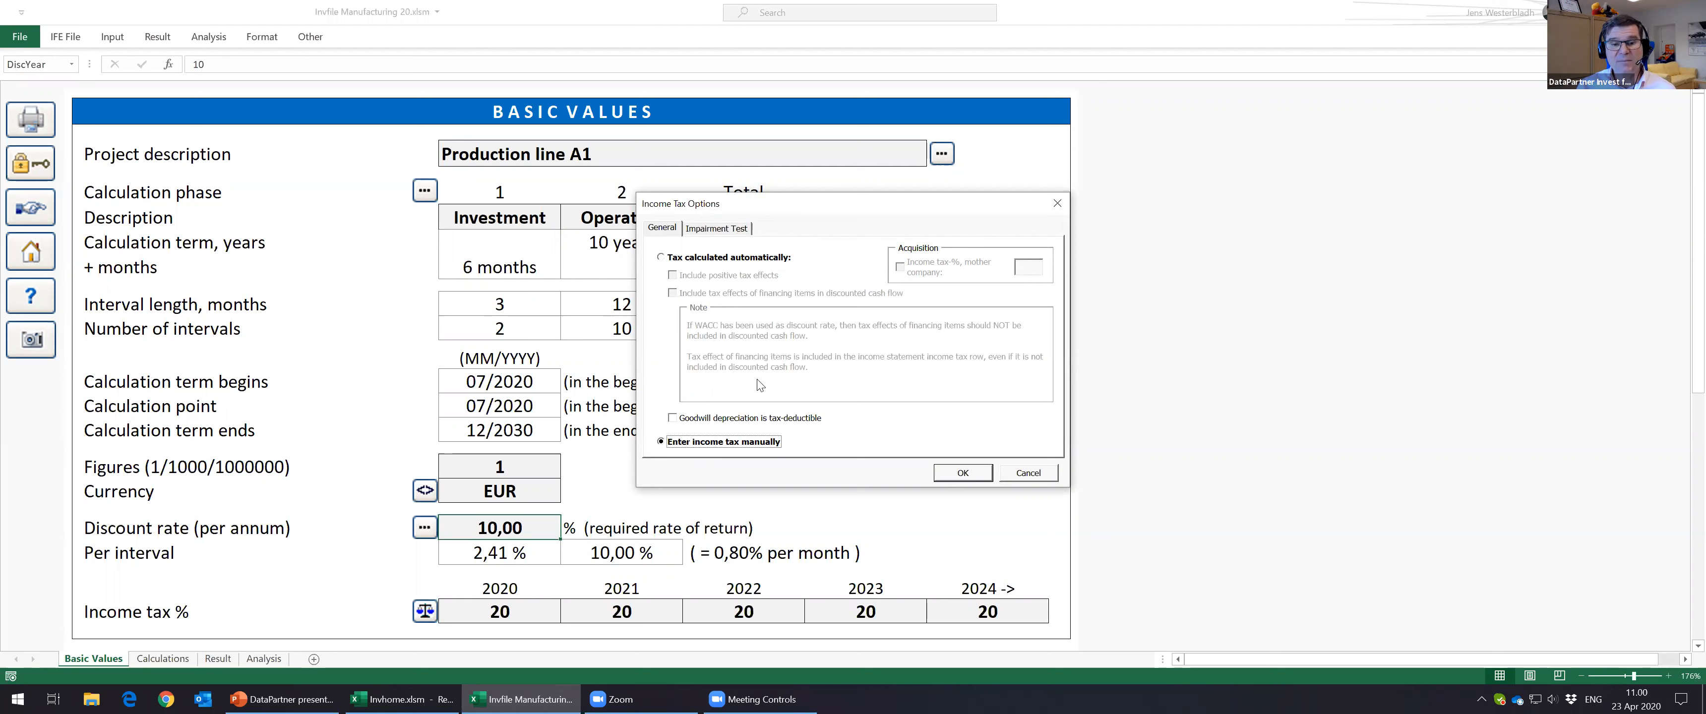
click(676, 264)
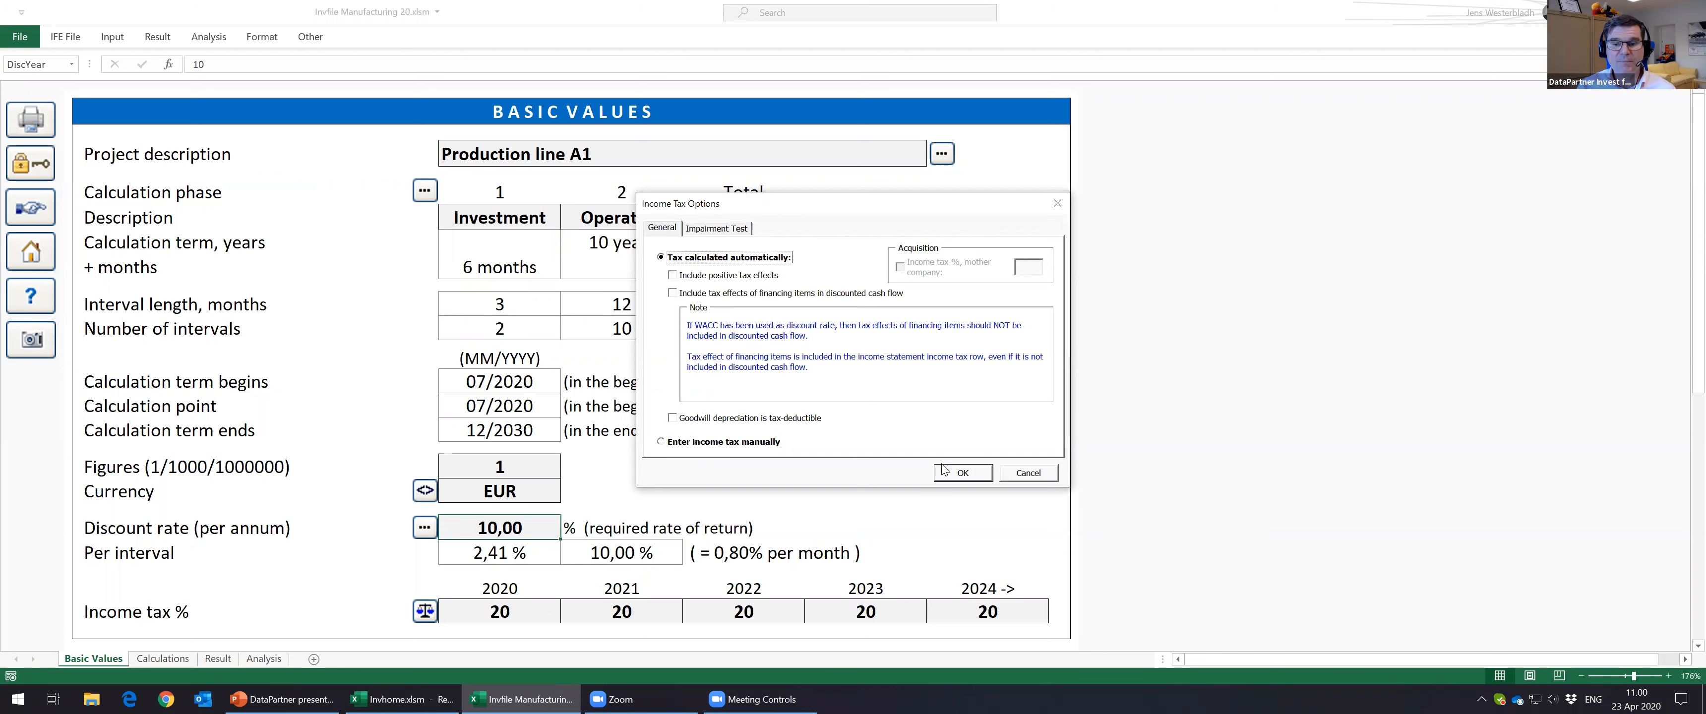
click(1045, 474)
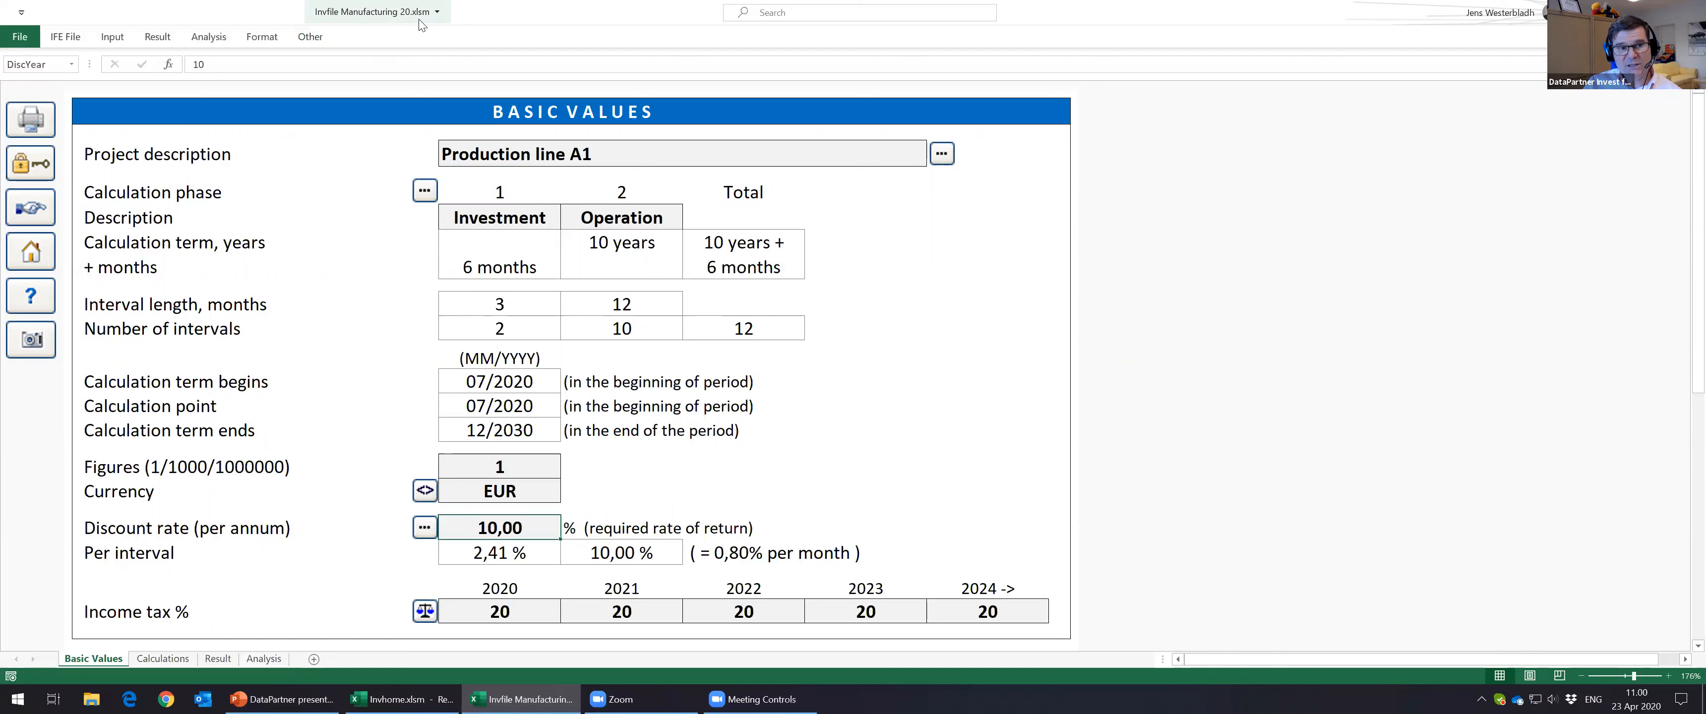
Step: Save the calculation file and move on past the contact information and comments to the investments and realizations table
key(ctrl+s)
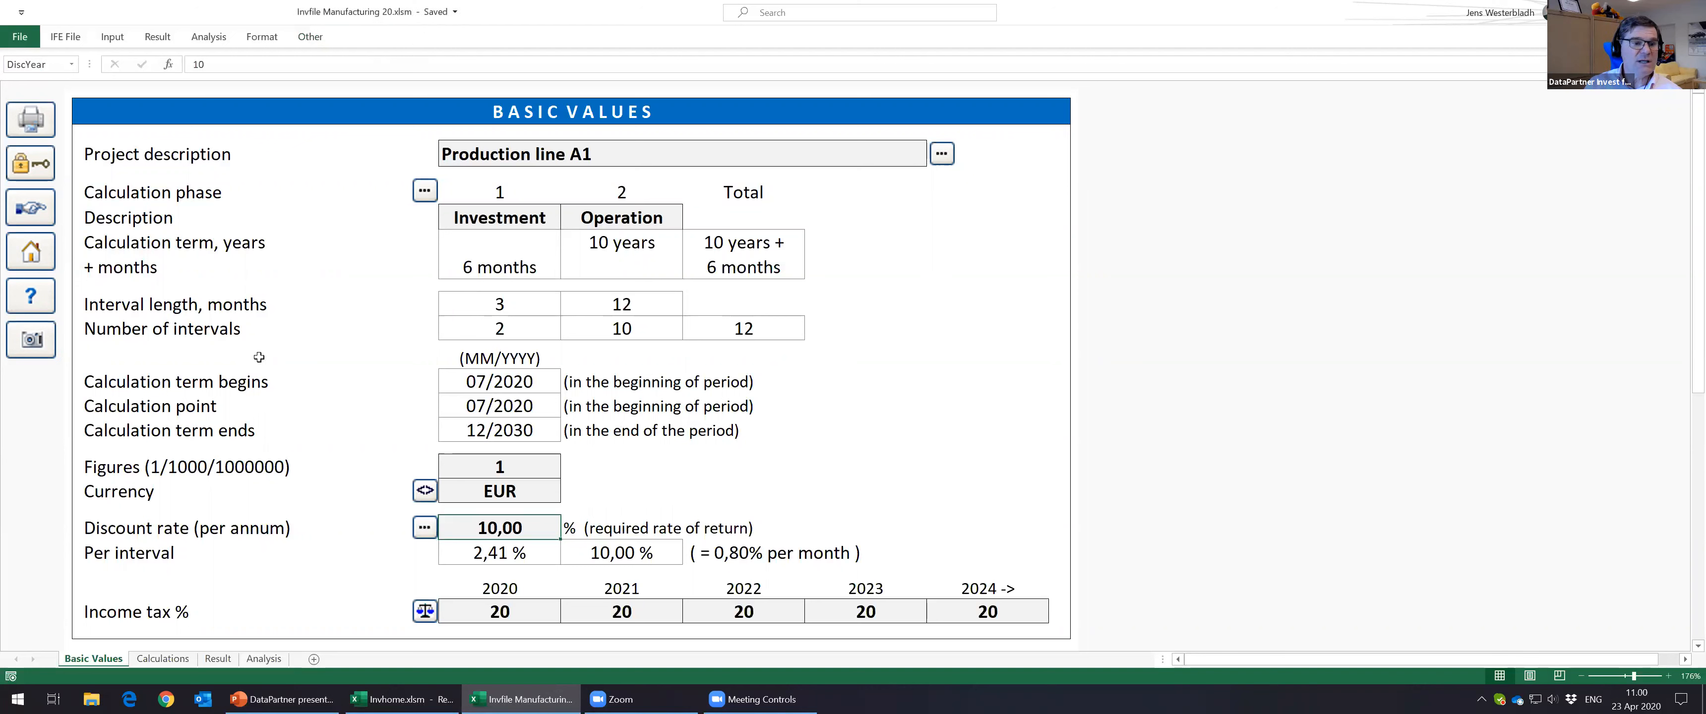
click(31, 210)
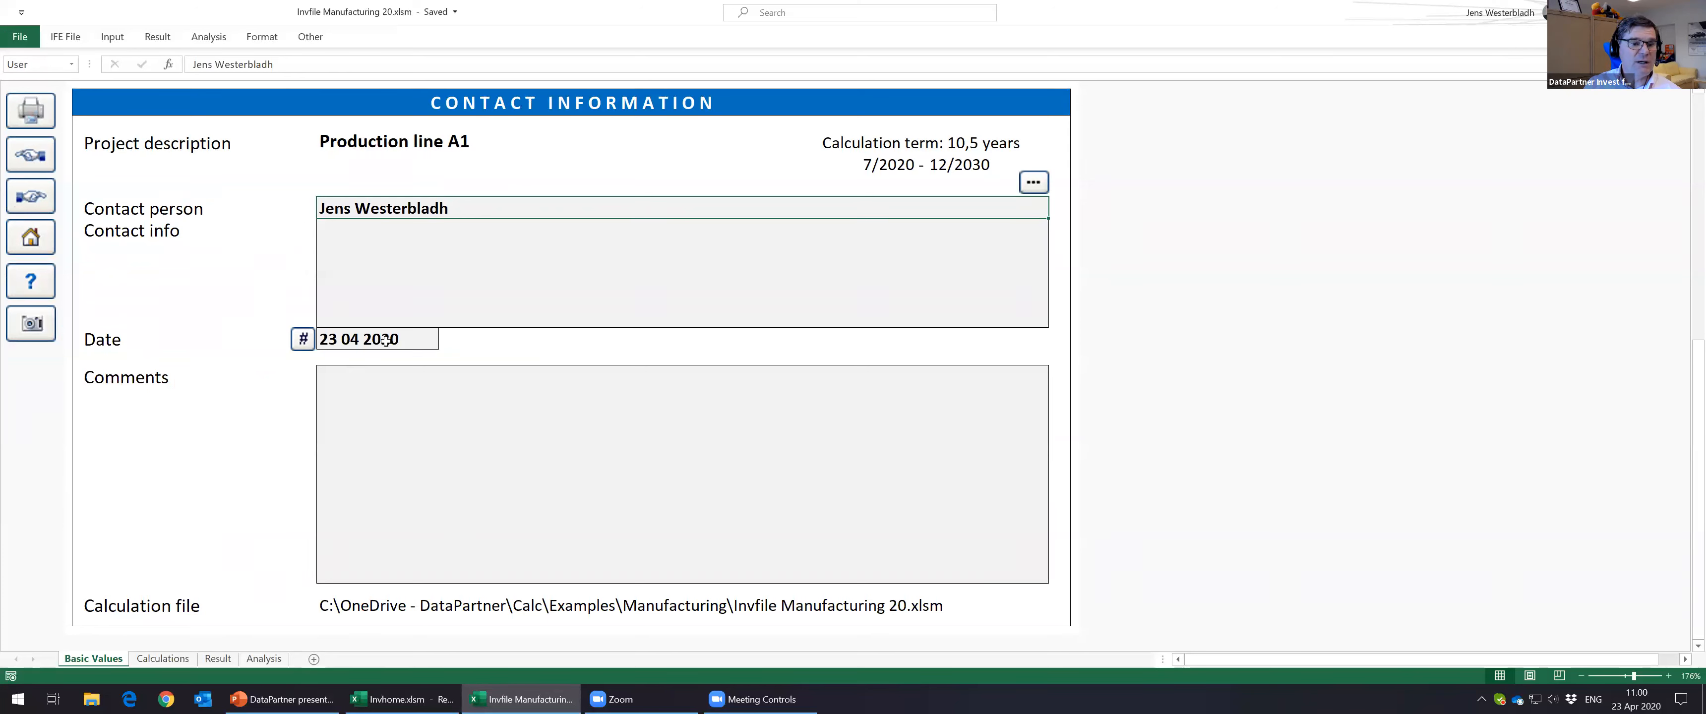
drag(375, 373, 419, 513)
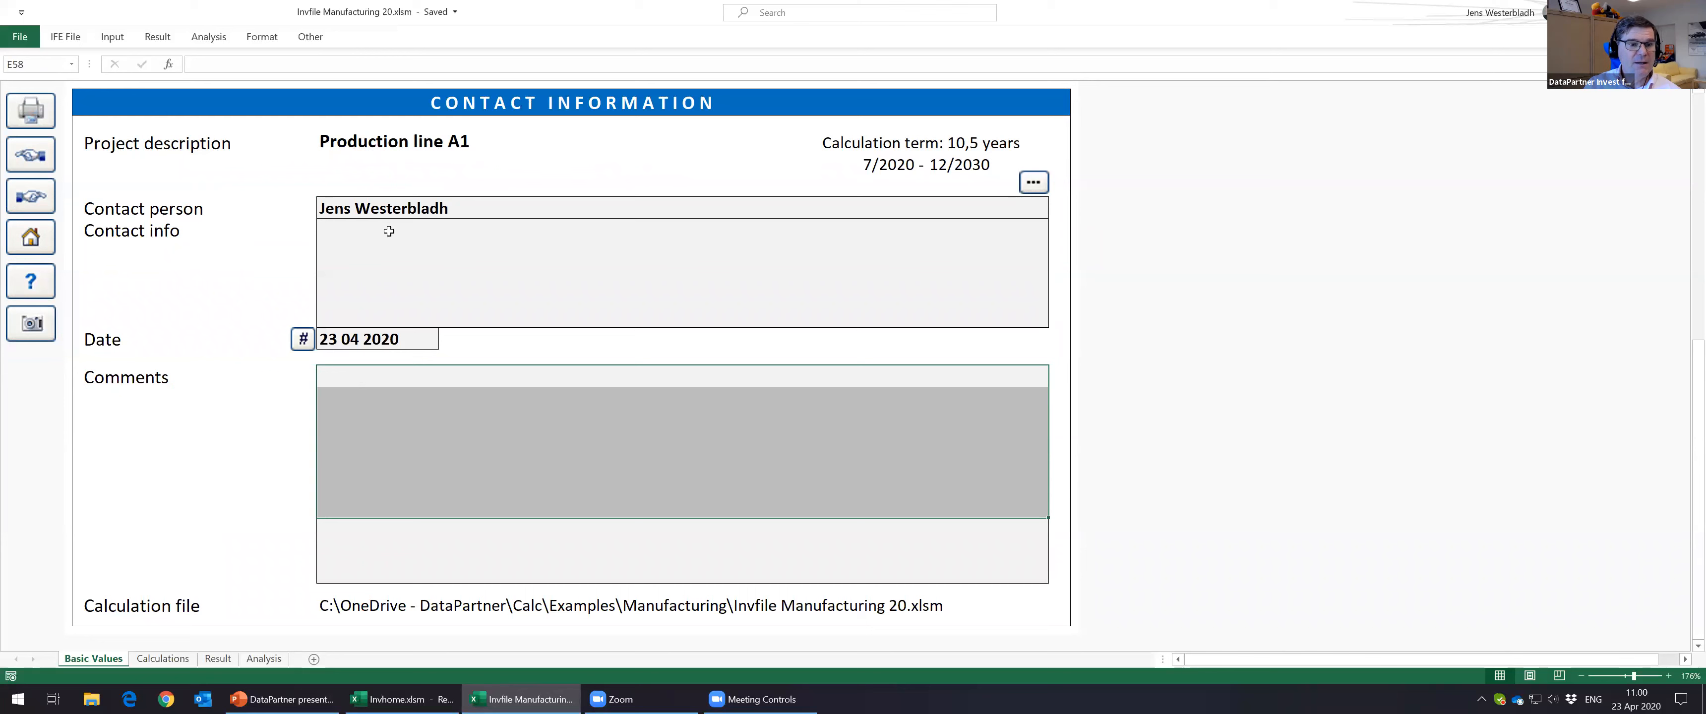
click(39, 211)
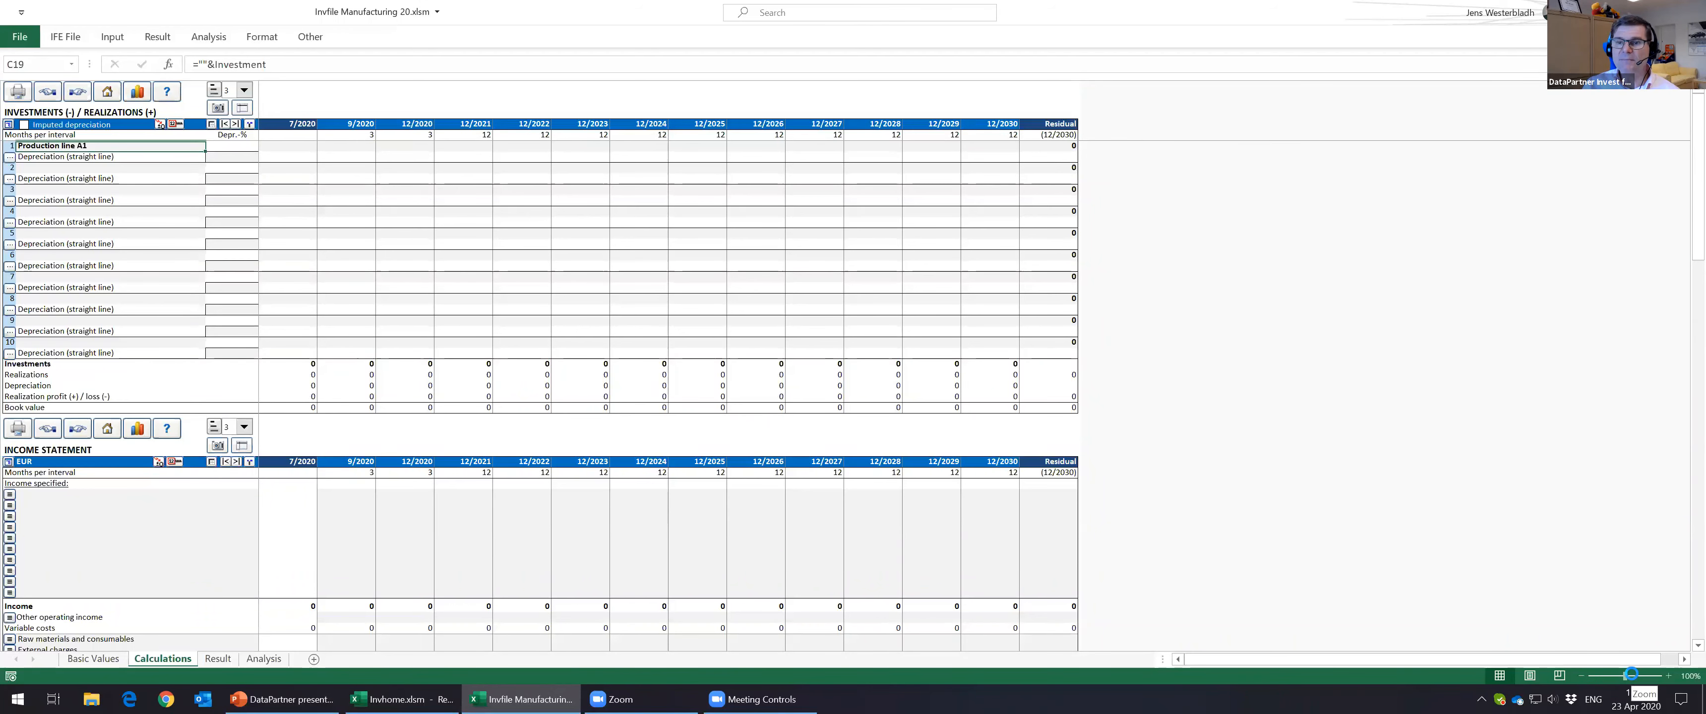
click(1632, 676)
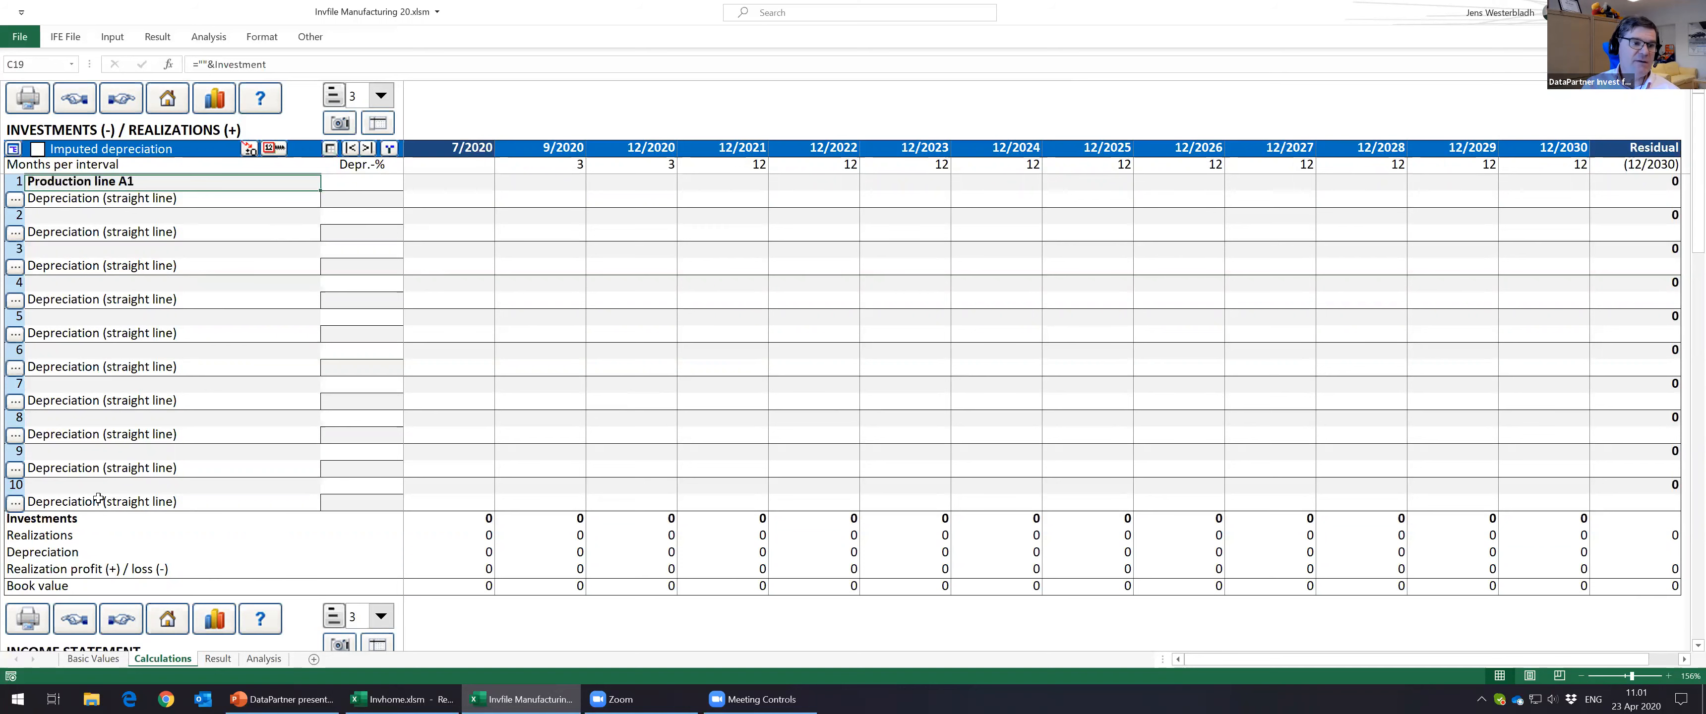
Step: Look at the row hiding and group header options for the investment rows and close them without changes
click(13, 150)
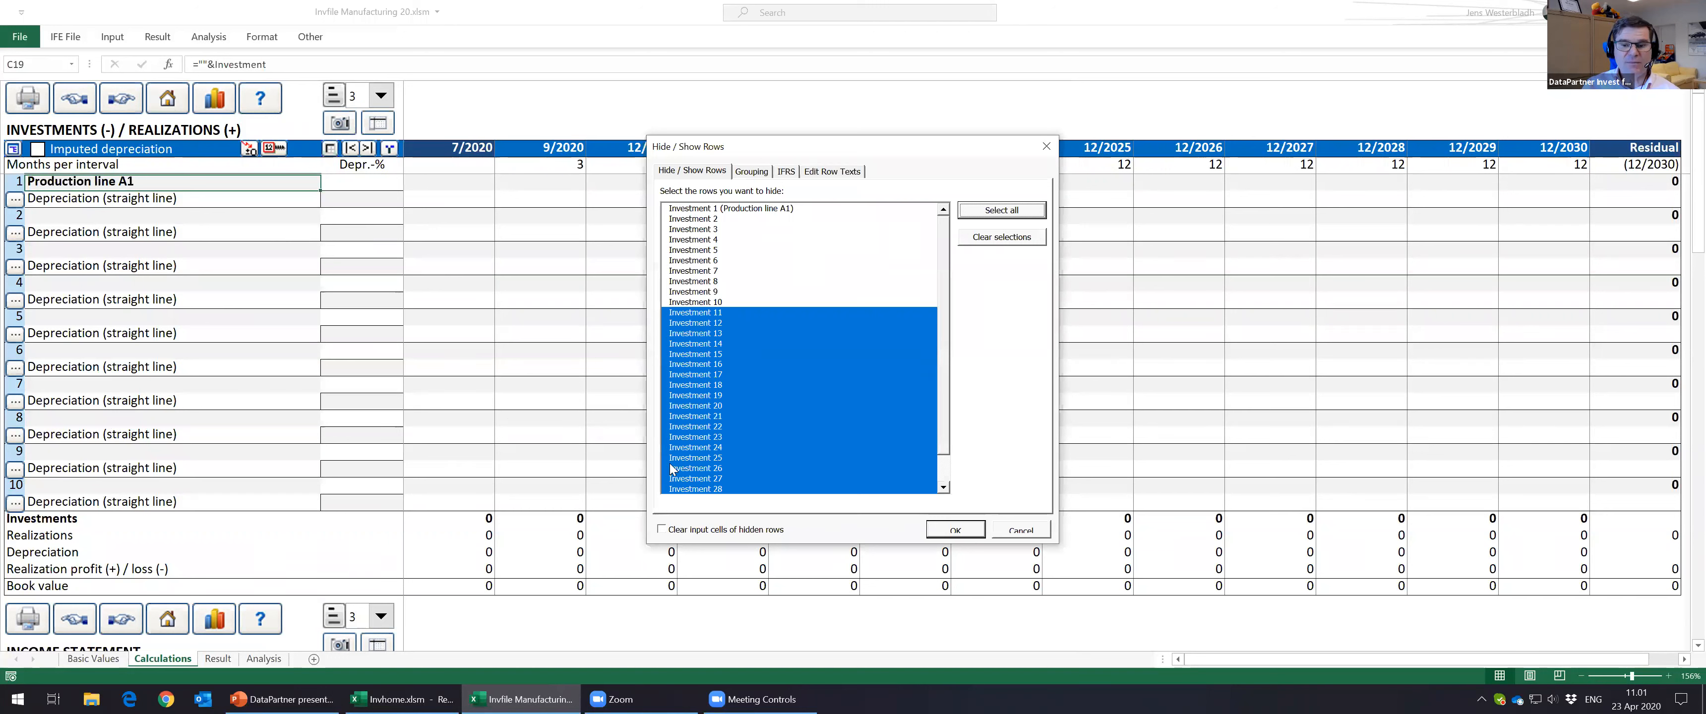
click(752, 171)
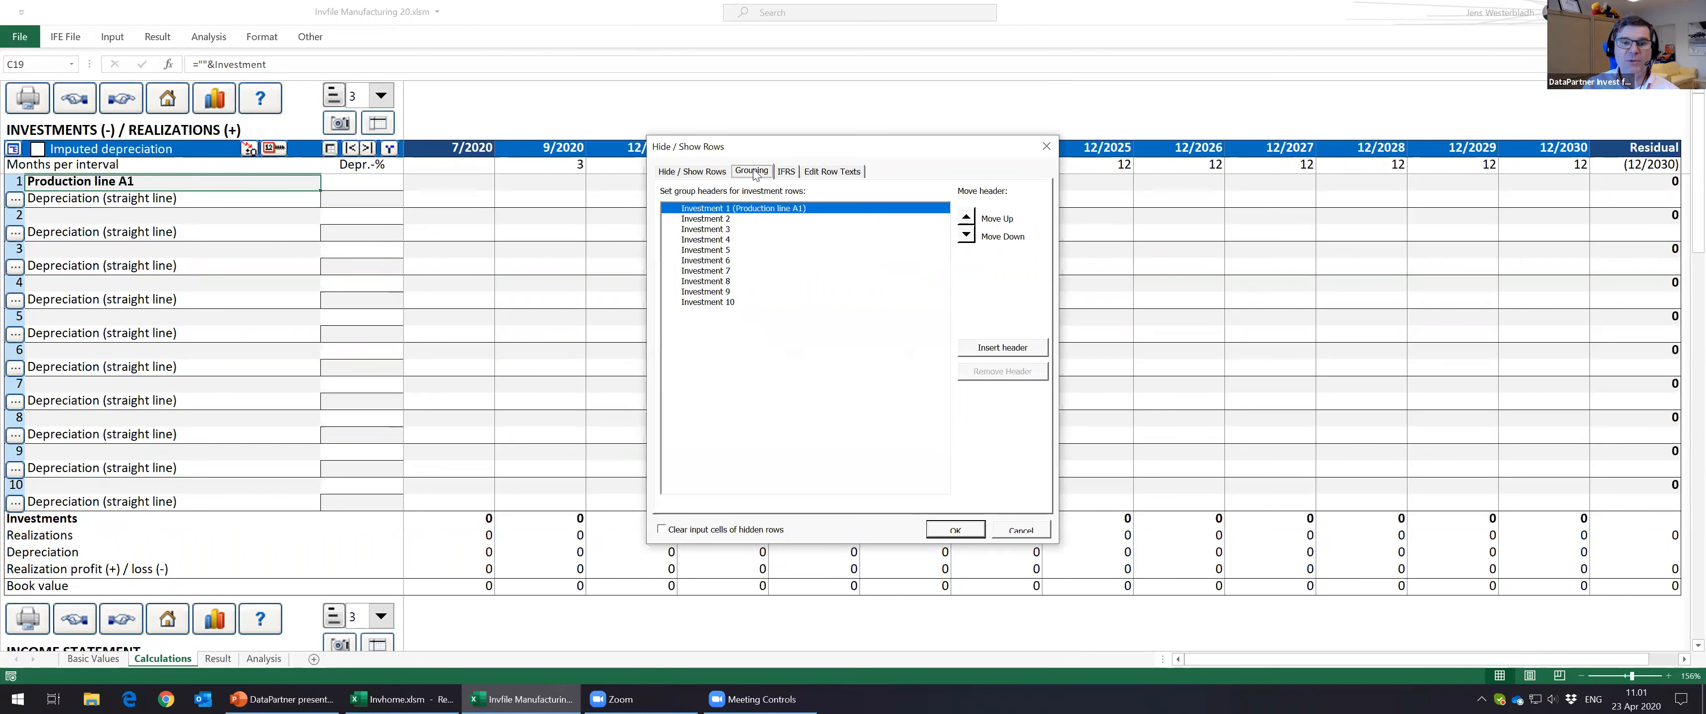
click(1027, 530)
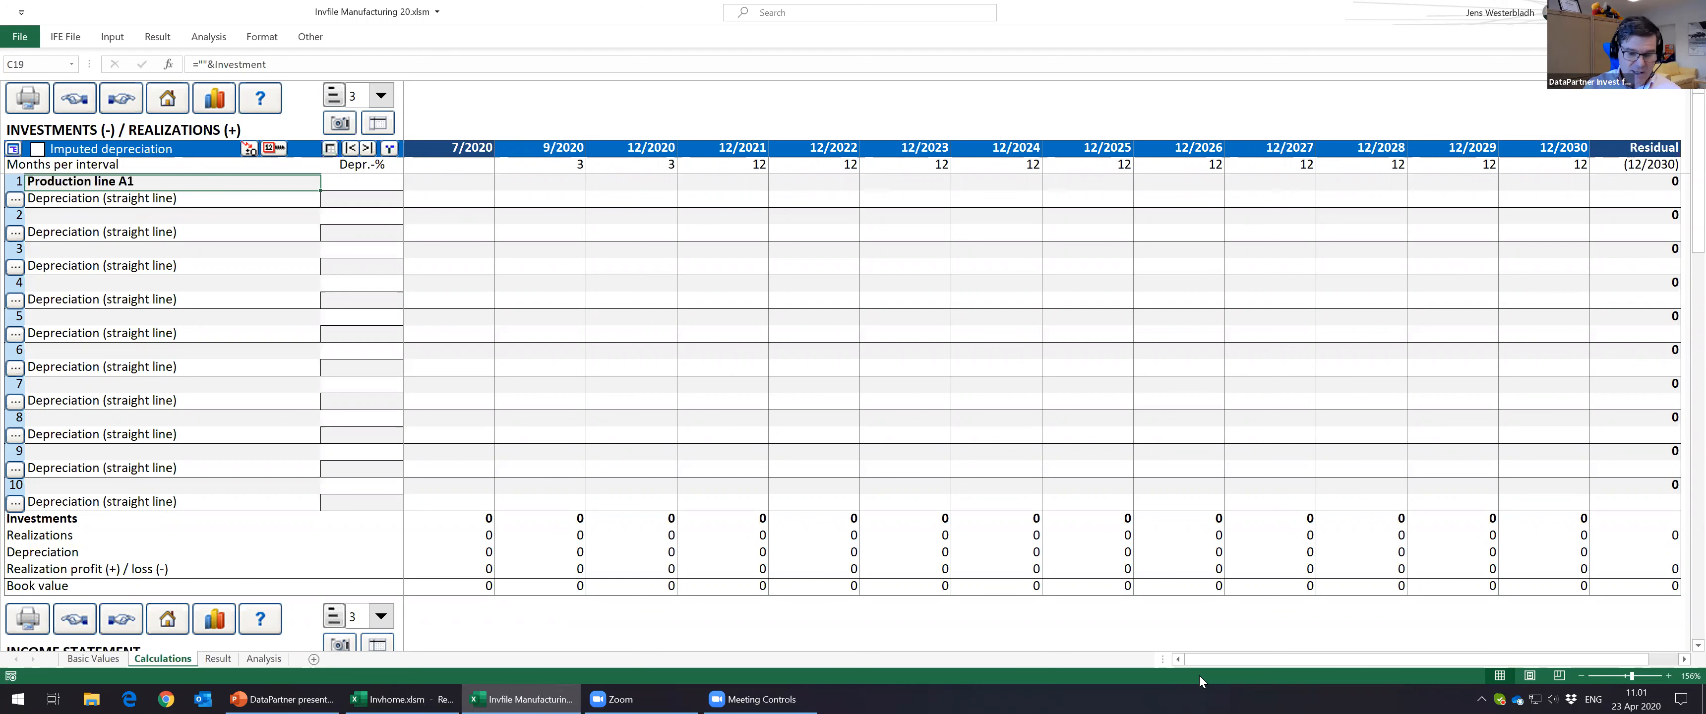
Step: Name the first three investment rows Machines, Building and Maintenance investment
text(Machines)
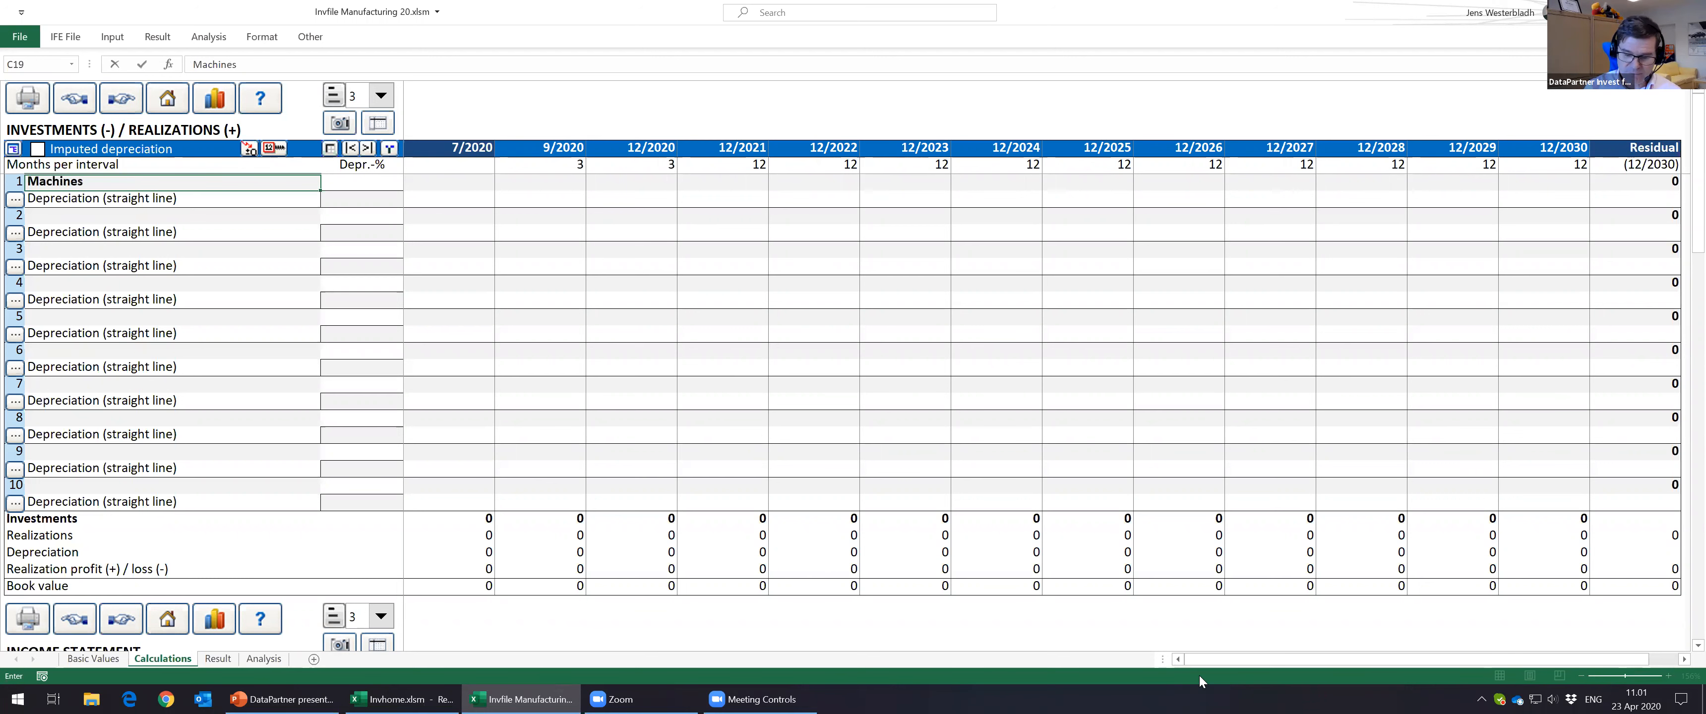
key(Return)
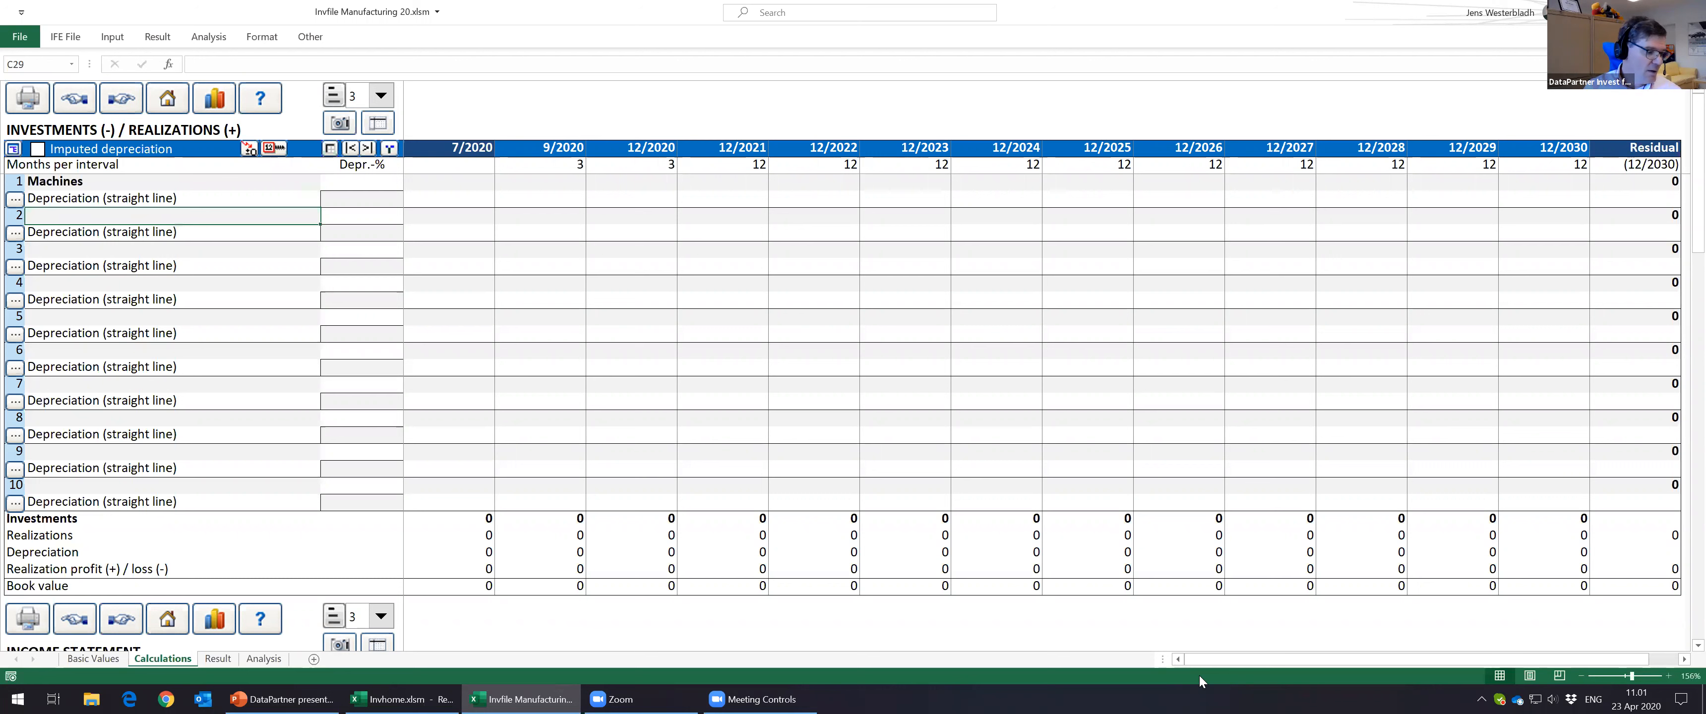
text(Building)
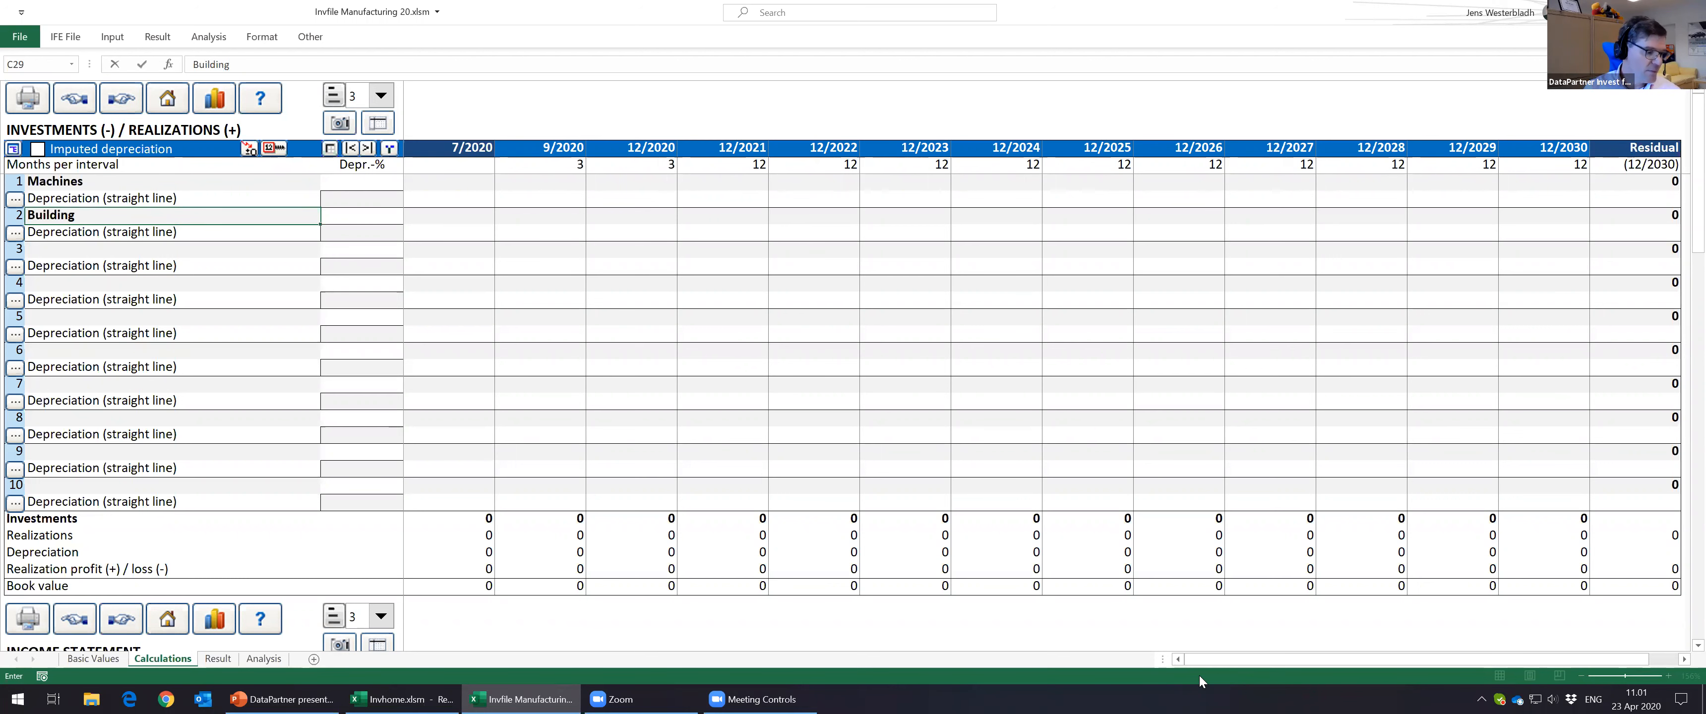
key(Return)
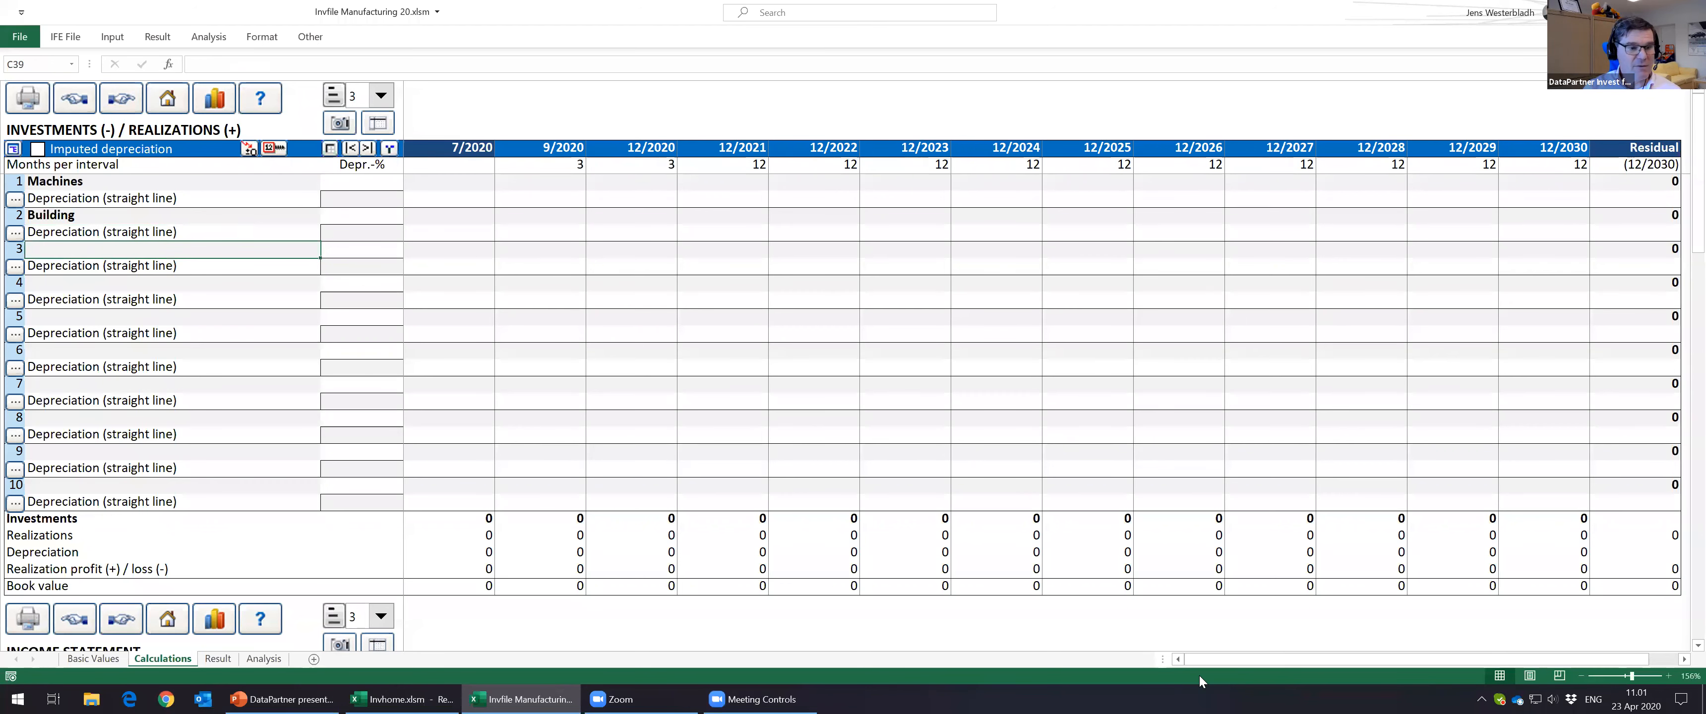
text(Maintenanc)
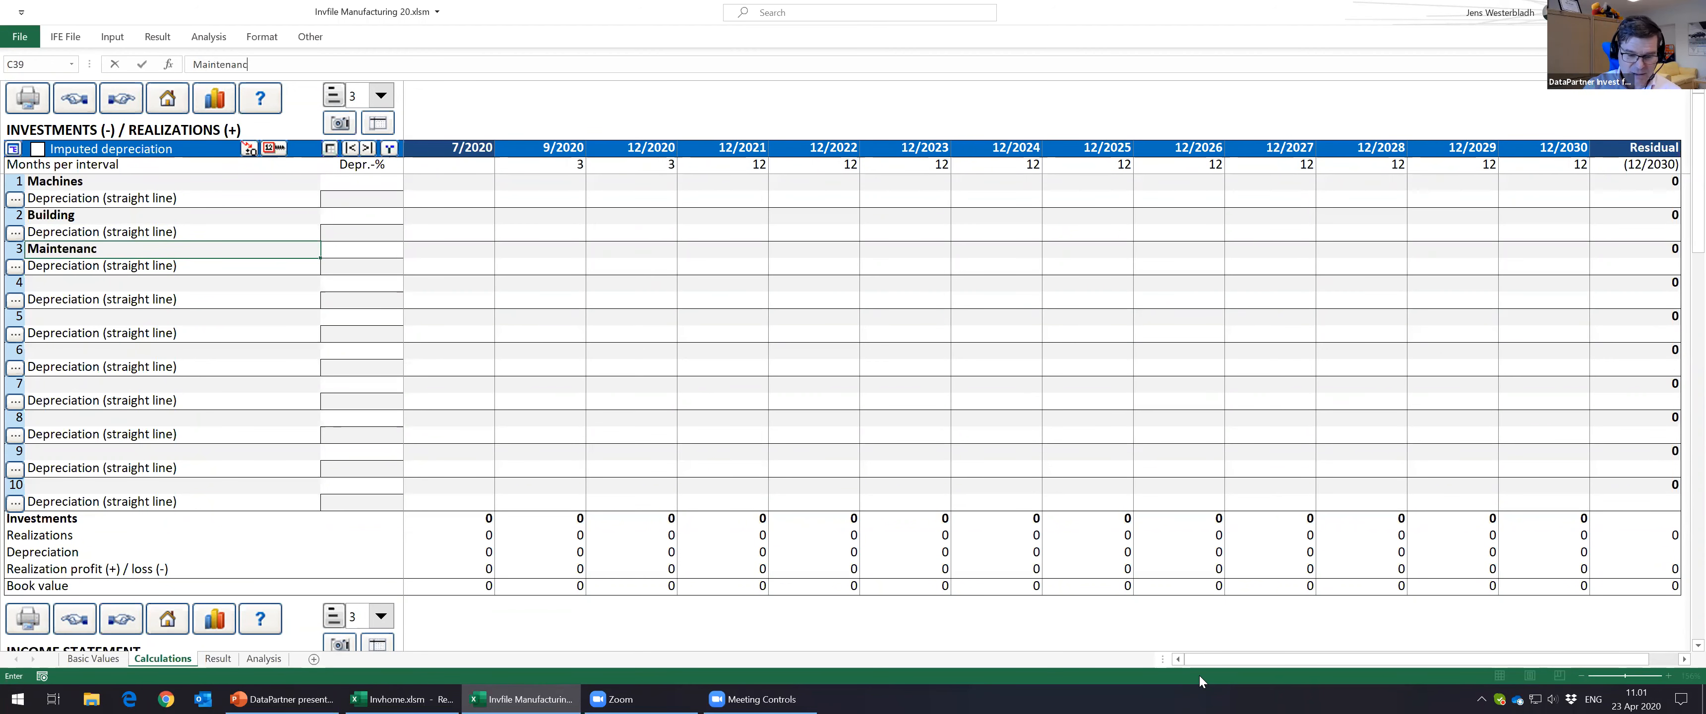
text(e invest)
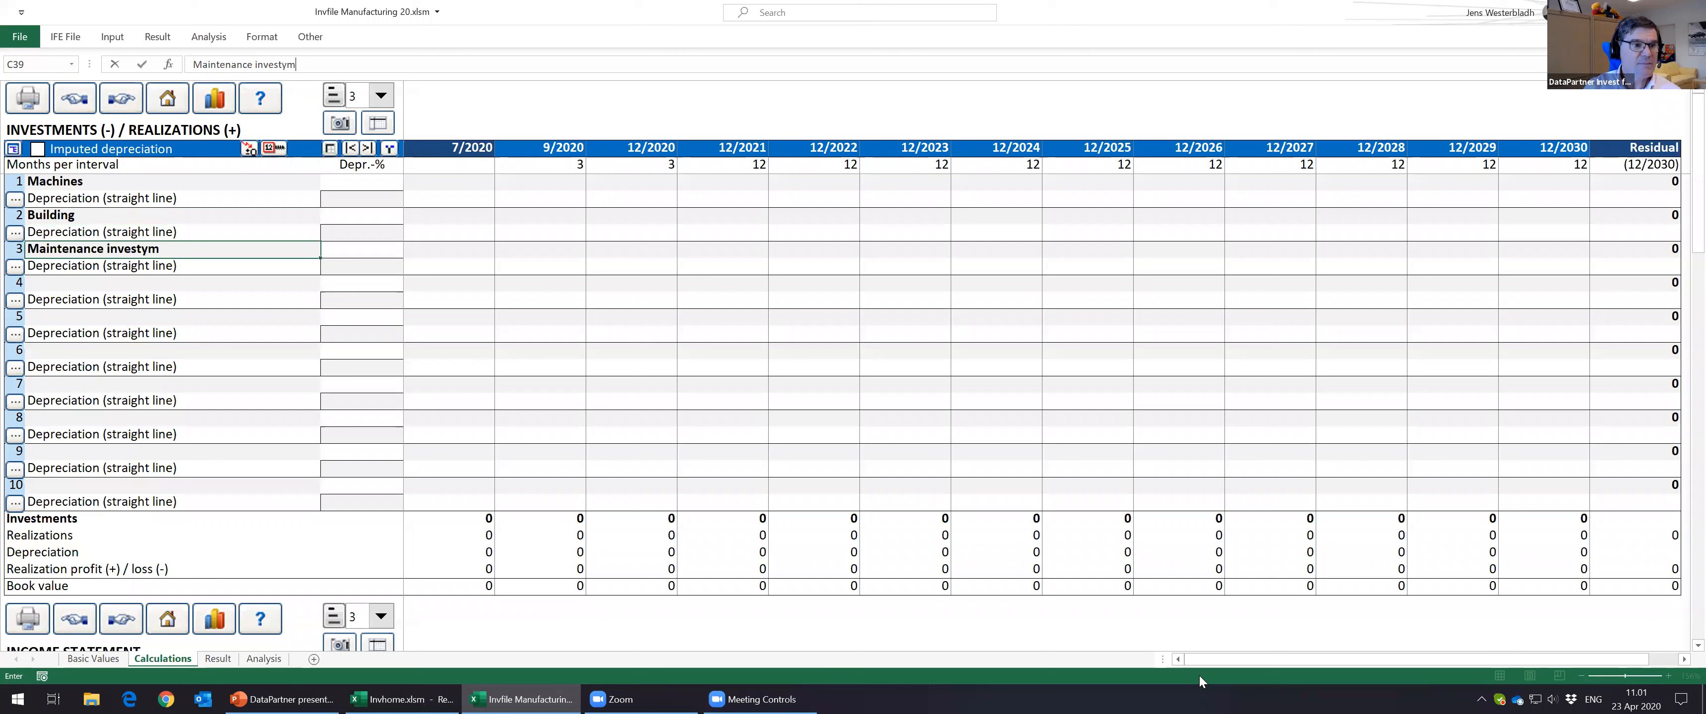
text(ment)
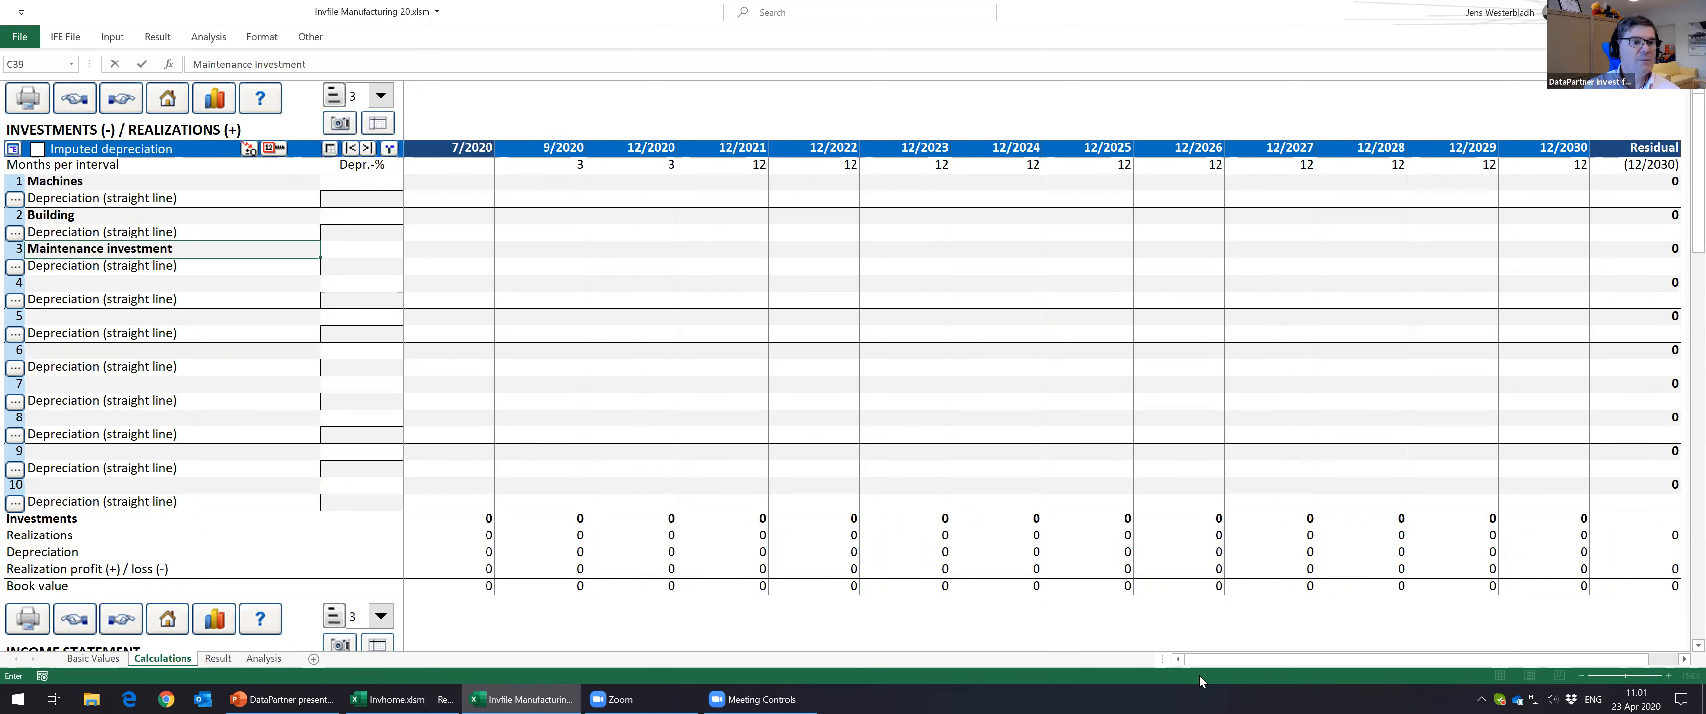
key(Return)
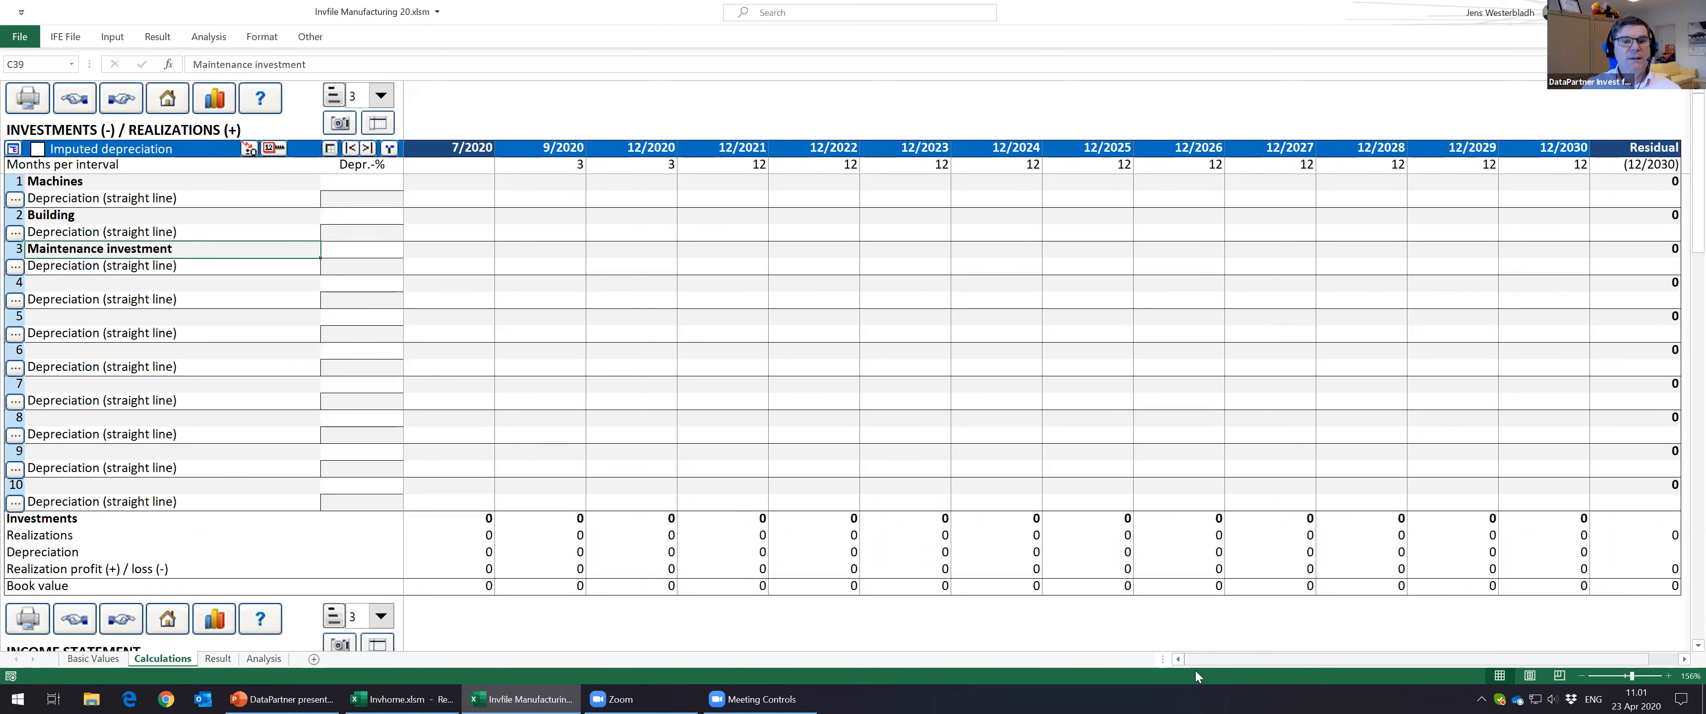
Step: Examine the period columns from 7/2020 to 12/2021 and their months per interval in the investments table
drag(462, 150, 490, 318)
click(537, 164)
click(594, 168)
click(569, 164)
click(622, 164)
click(567, 161)
click(612, 164)
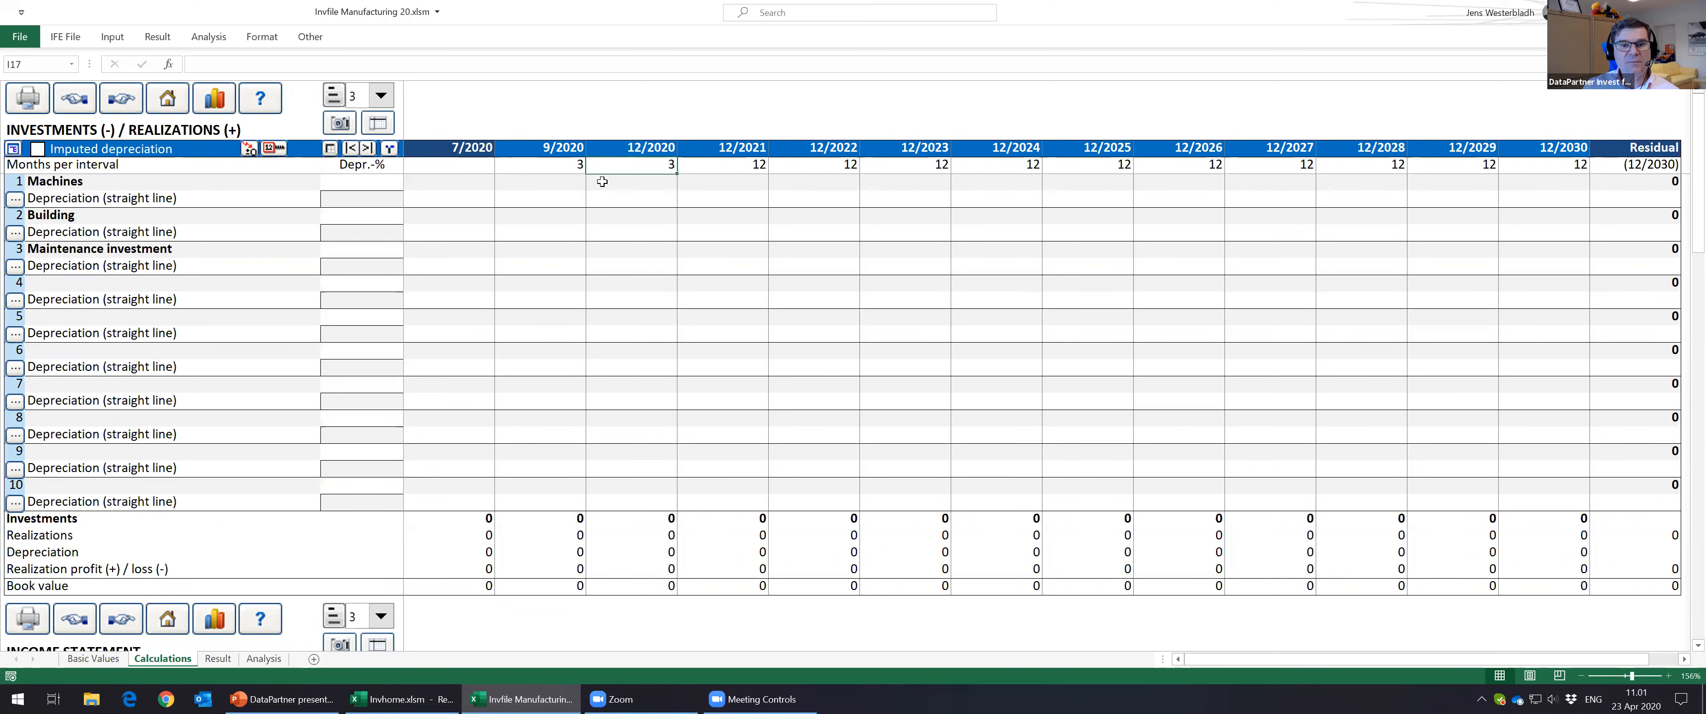
click(702, 164)
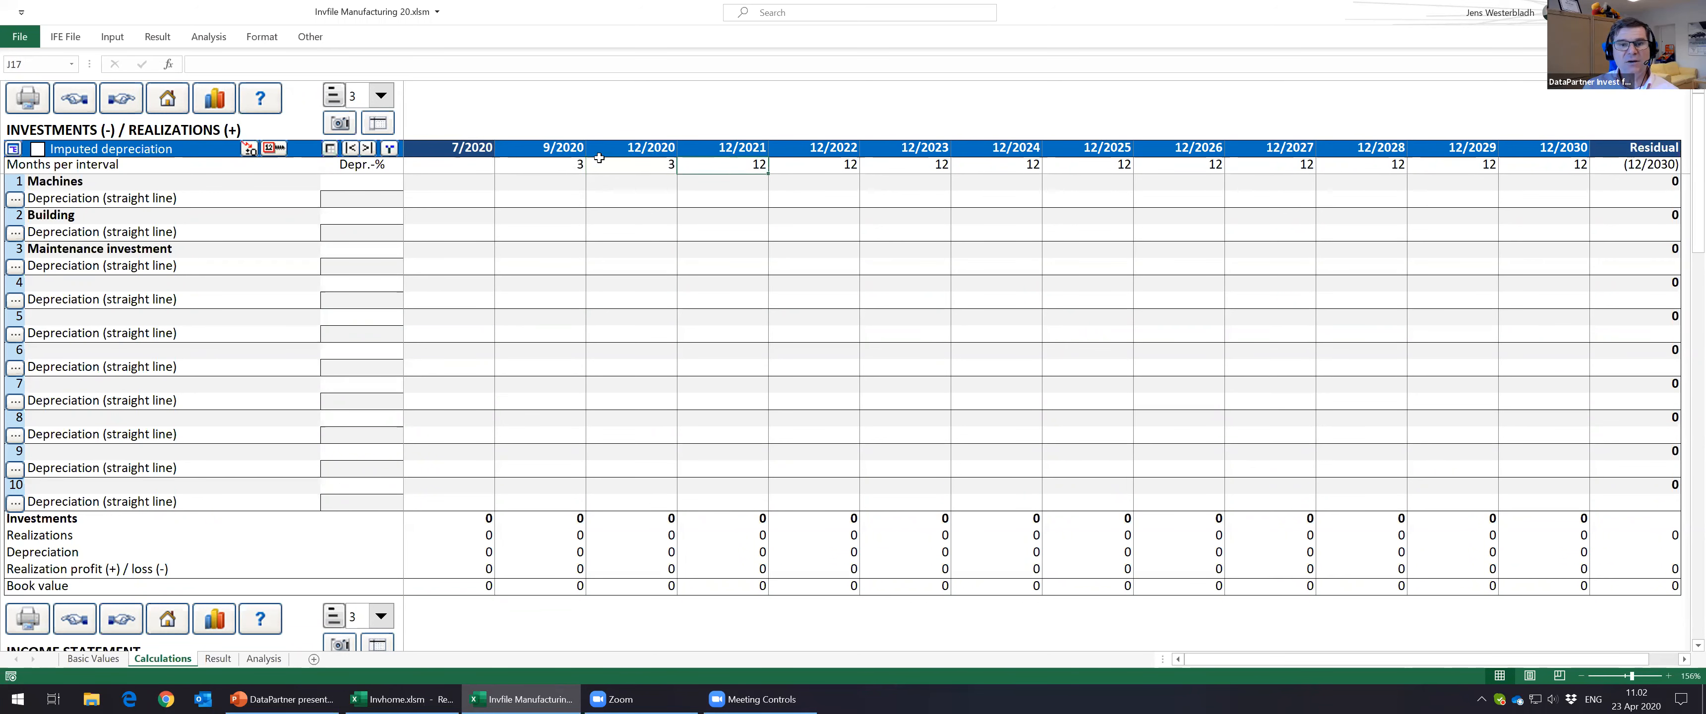
Step: Jump between the start and end of the calculation term and examine the 12/2030 and Residual columns
click(368, 148)
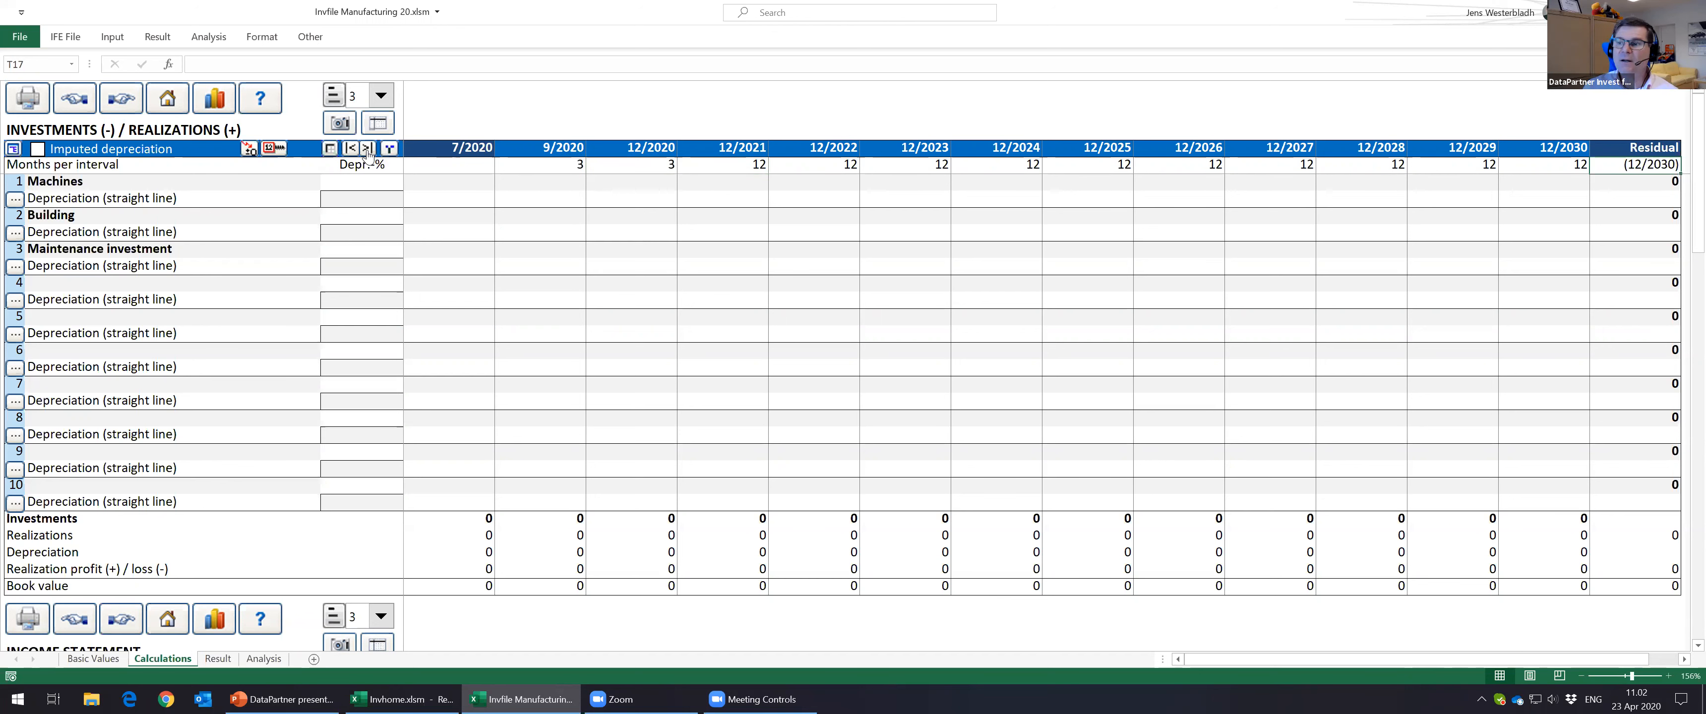
click(869, 350)
click(368, 148)
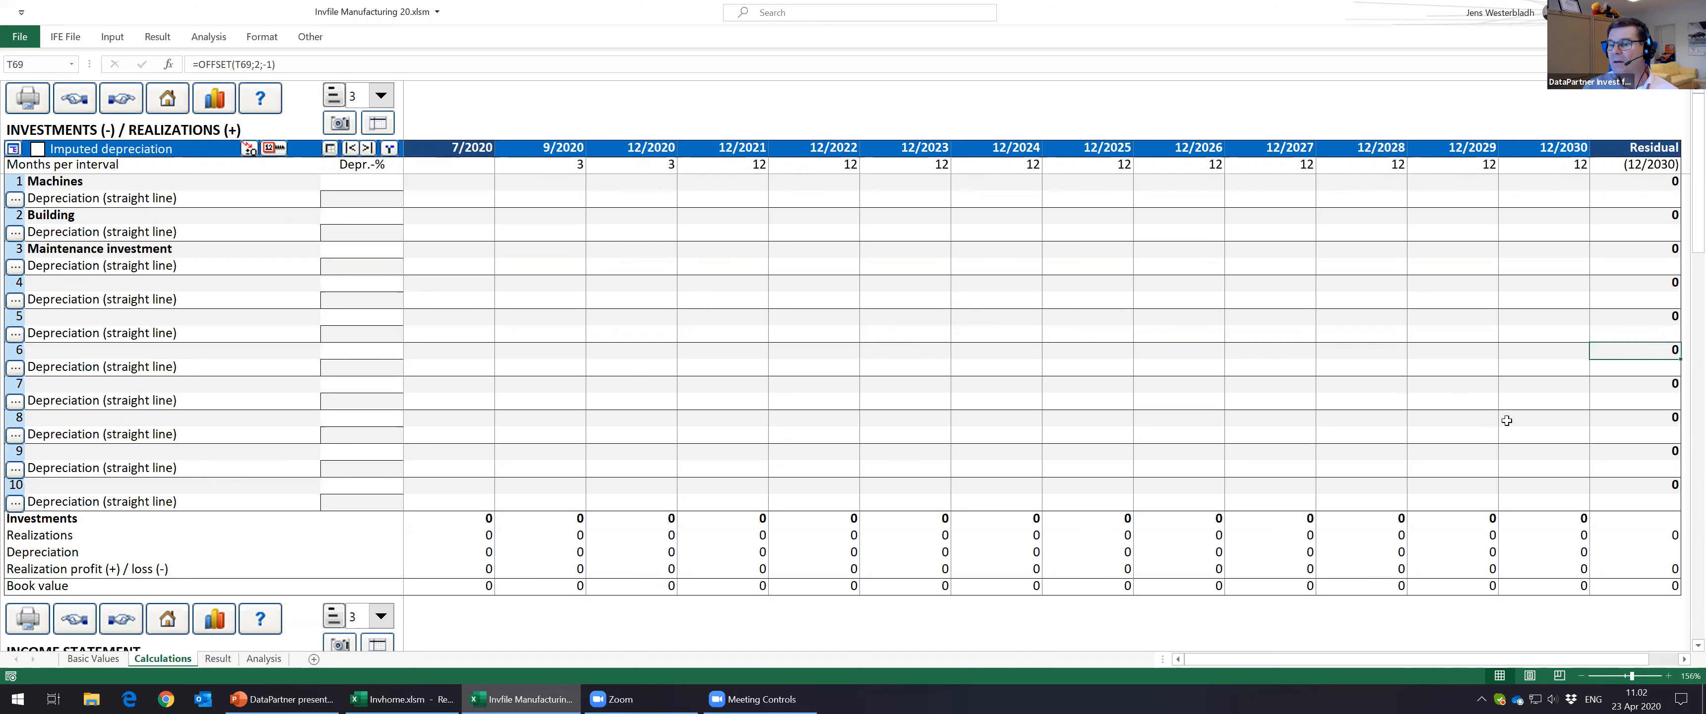
drag(1523, 419, 1457, 430)
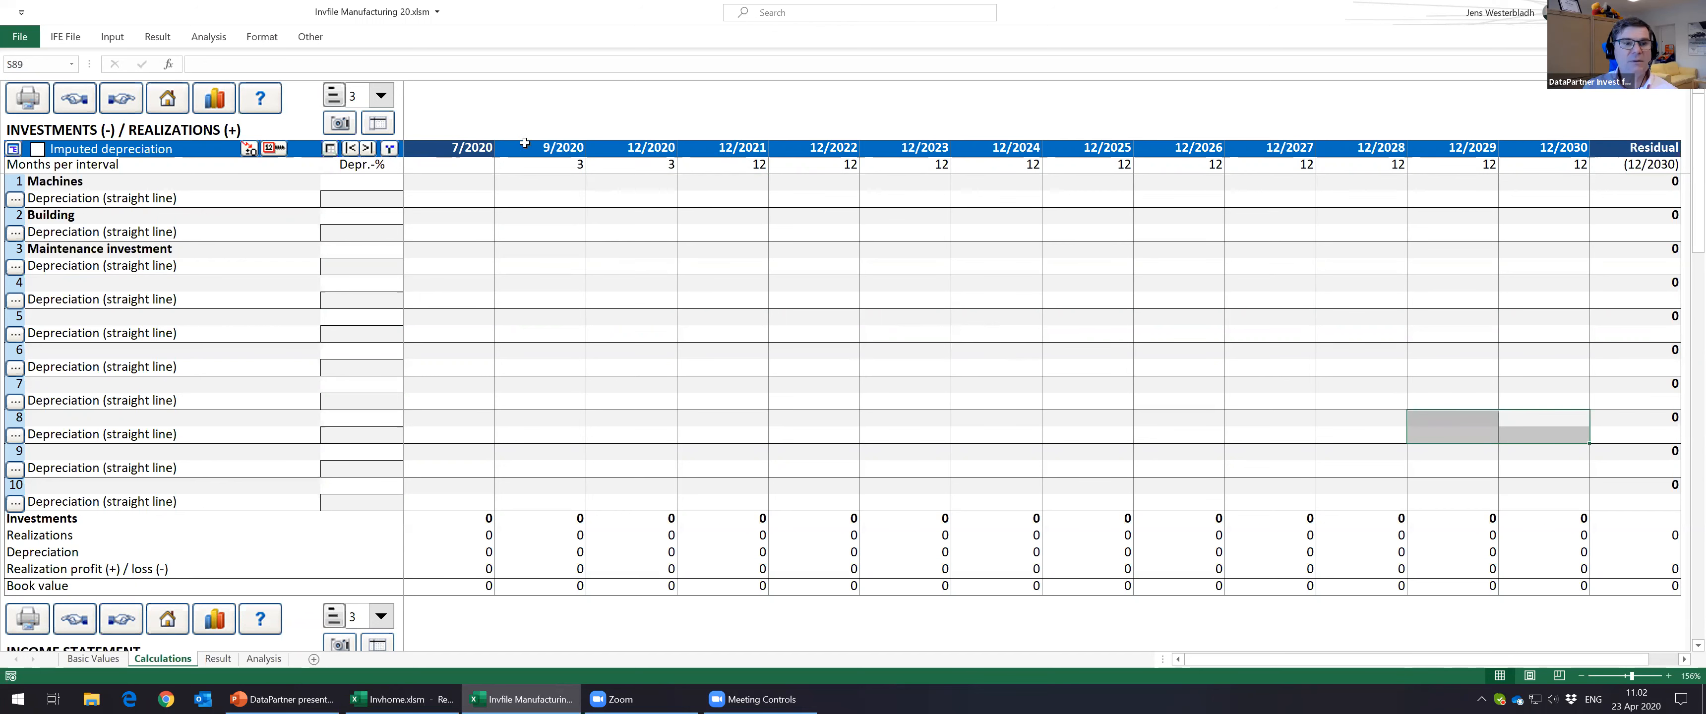
click(366, 149)
click(351, 150)
click(367, 149)
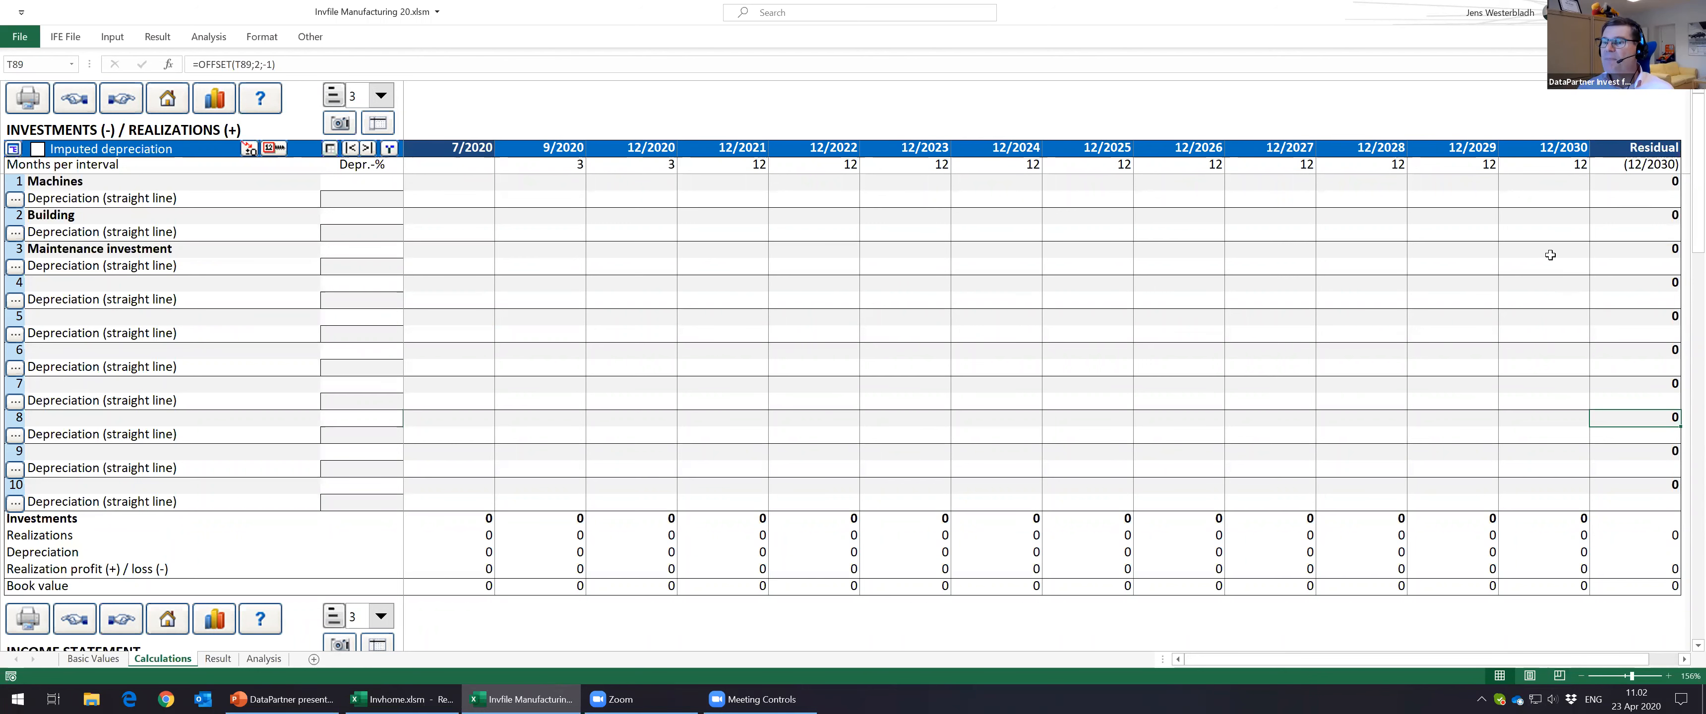
click(1631, 180)
click(1629, 144)
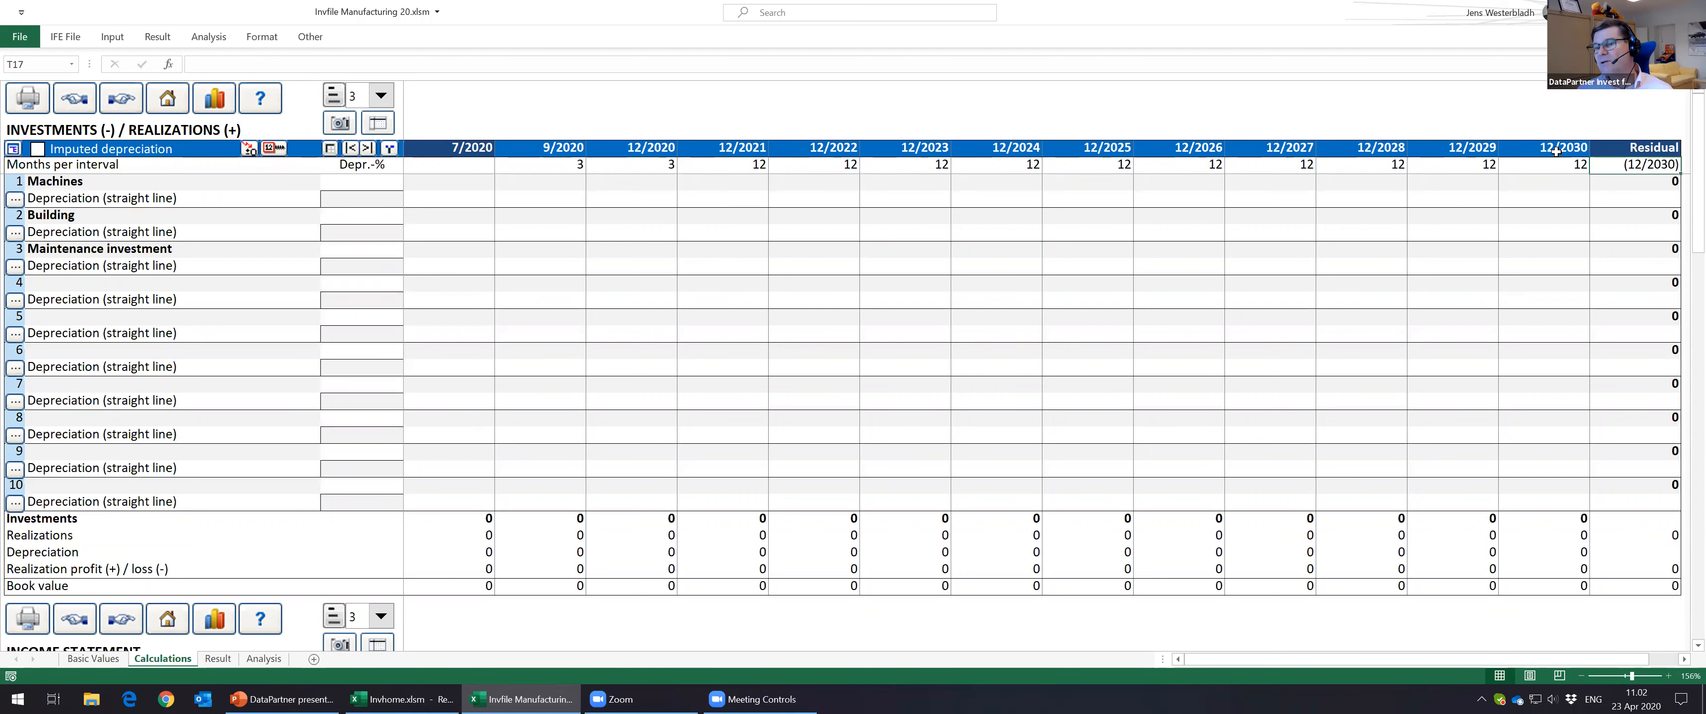
click(1629, 164)
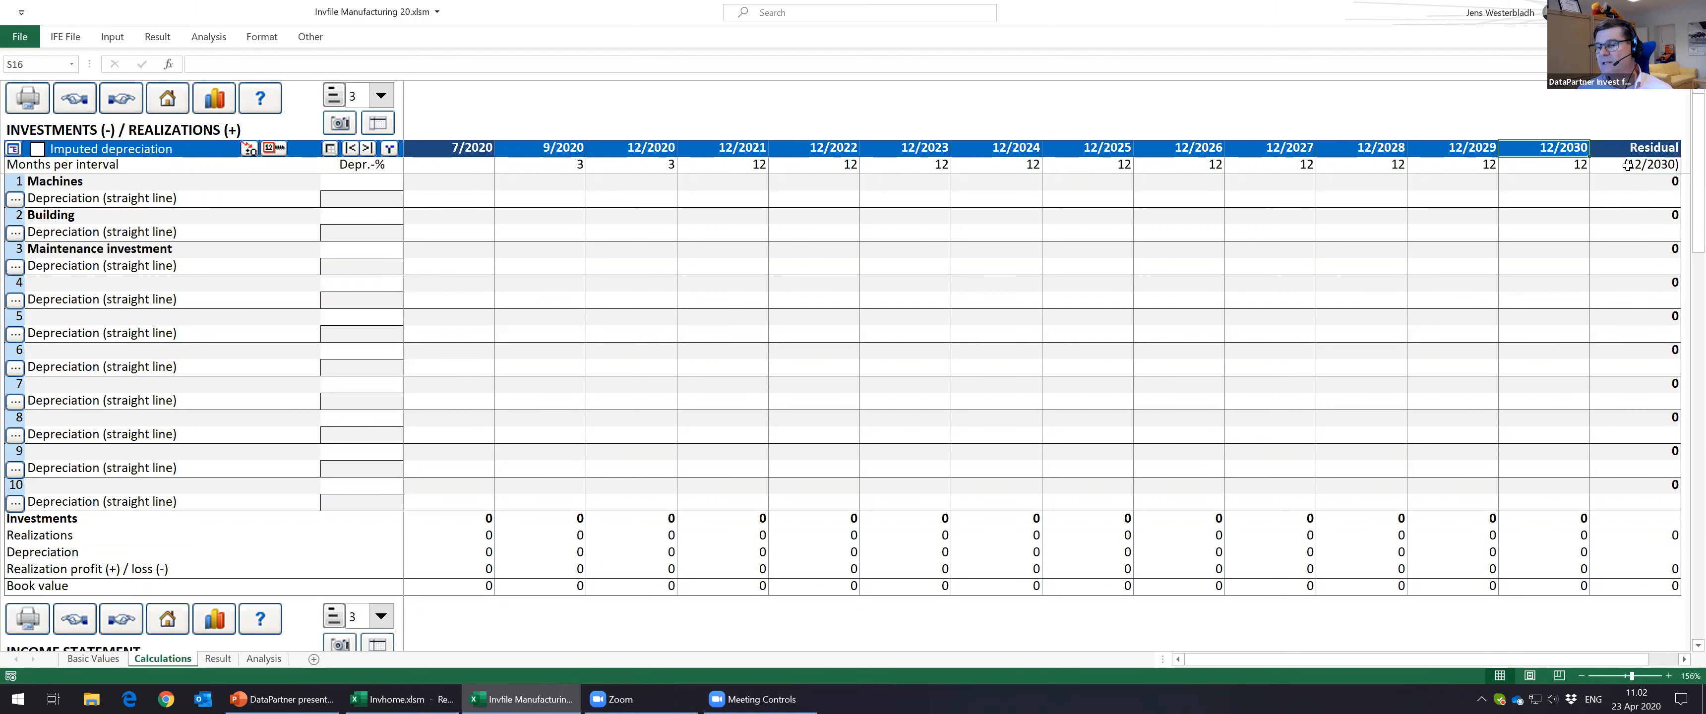
Step: Enter 500000 for Machines in 7/2020 as an investment changed to negative, and copy it to 9/2020 and 12/2020
click(352, 147)
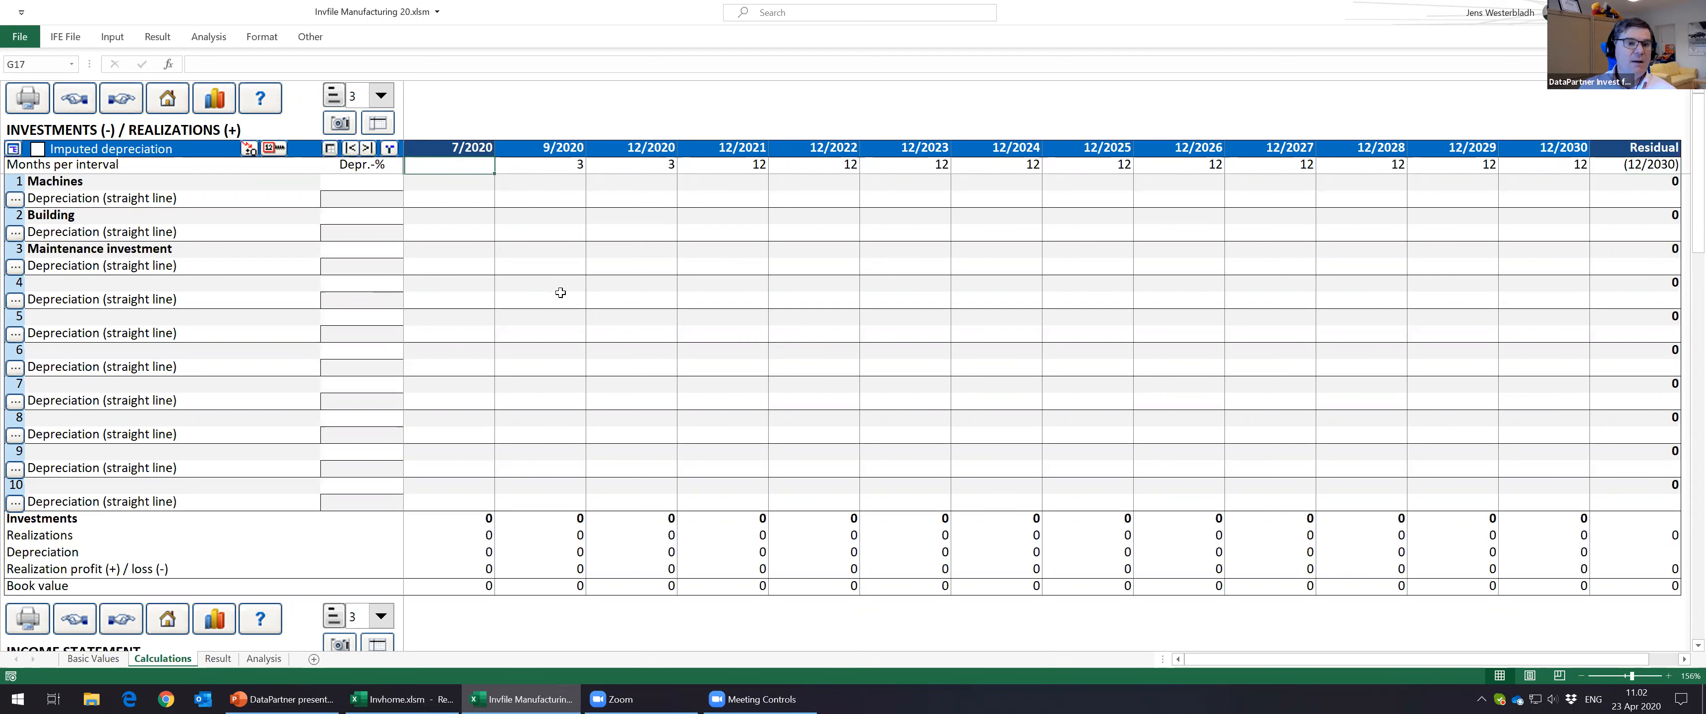
key(Down)
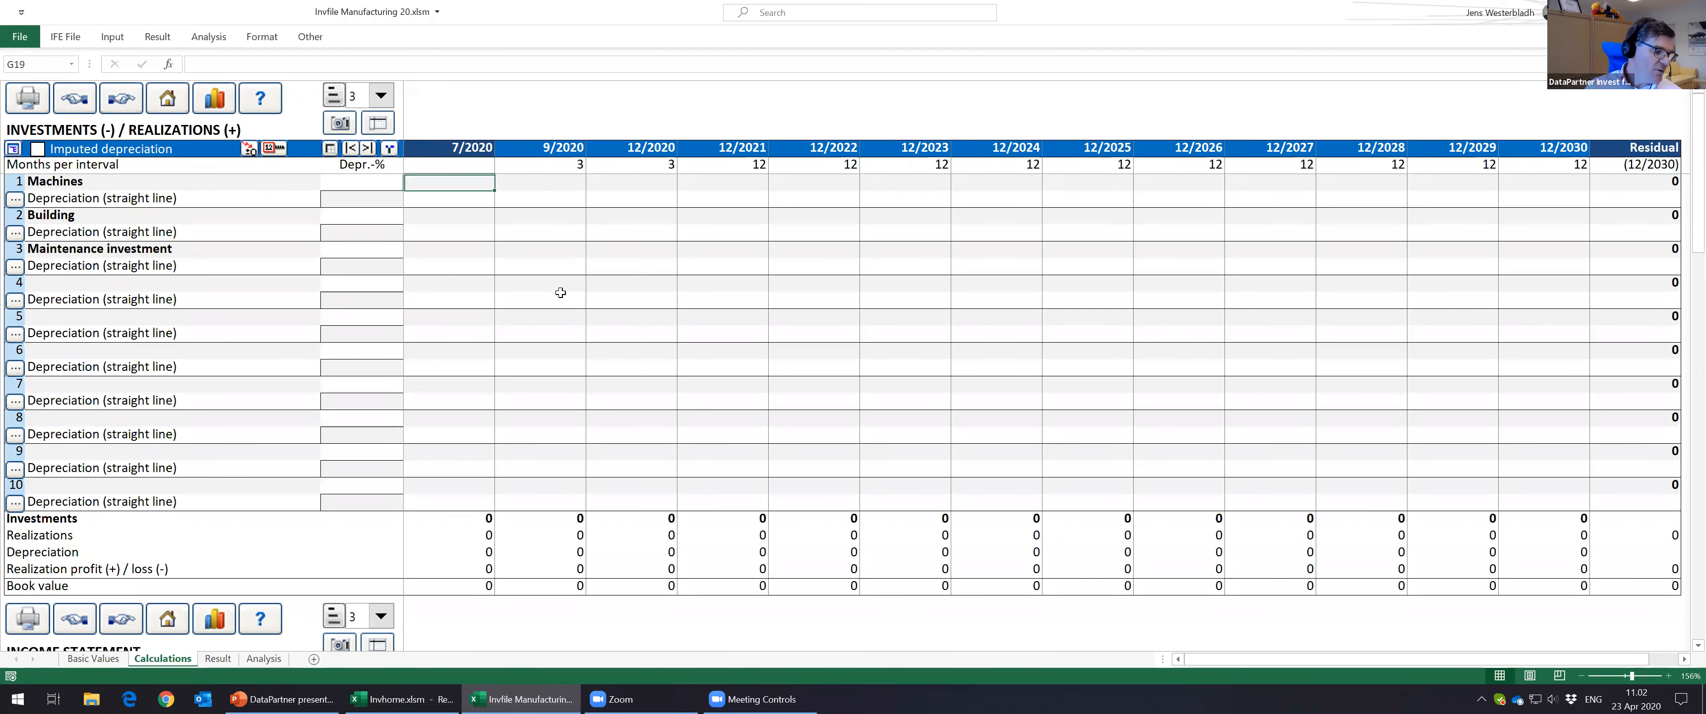
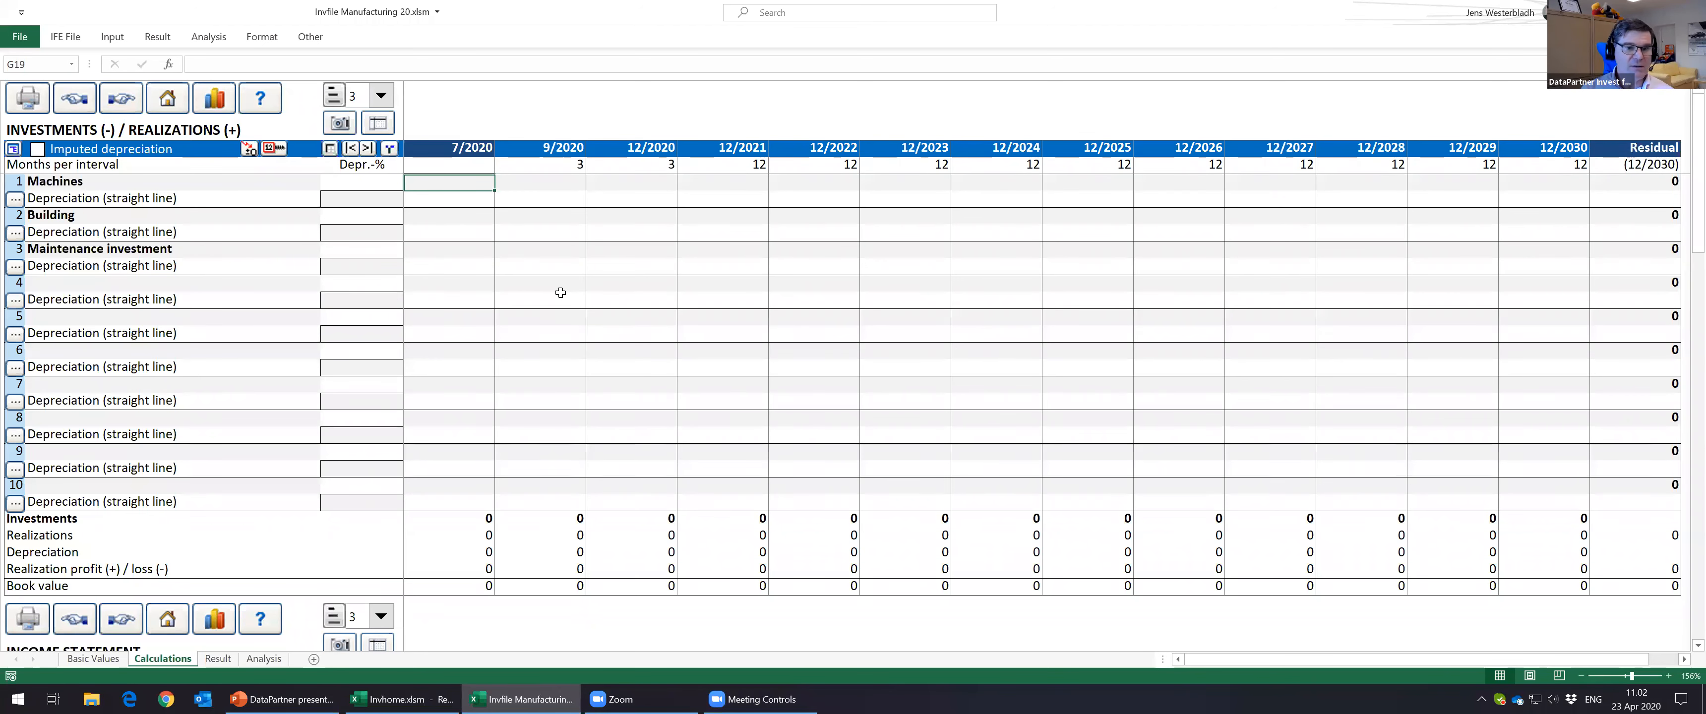
text(-50)
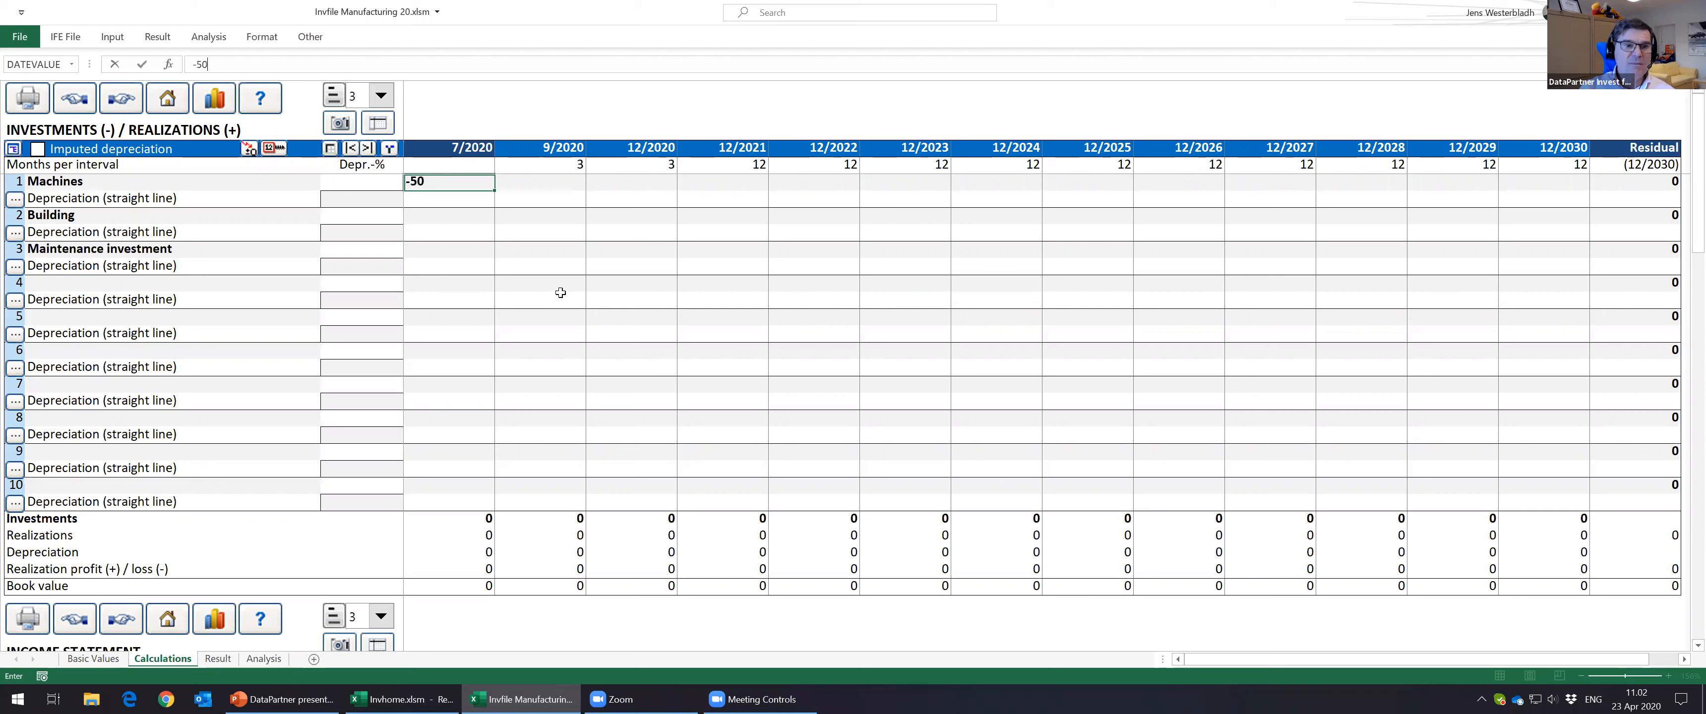
key(BackSpace)
key(BackSpace)
key(BackSpace)
text(5)
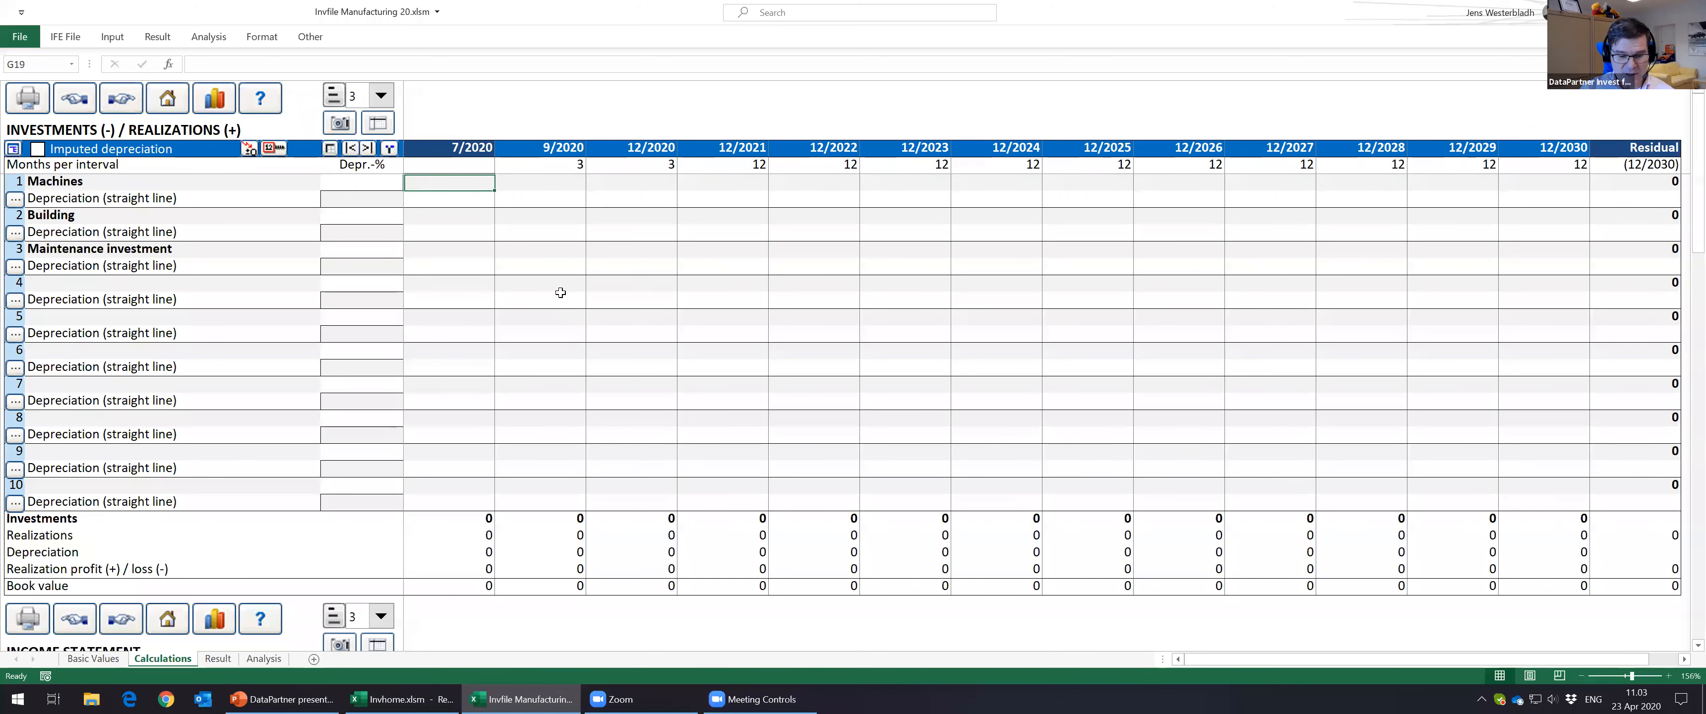
text(00000)
key(Return)
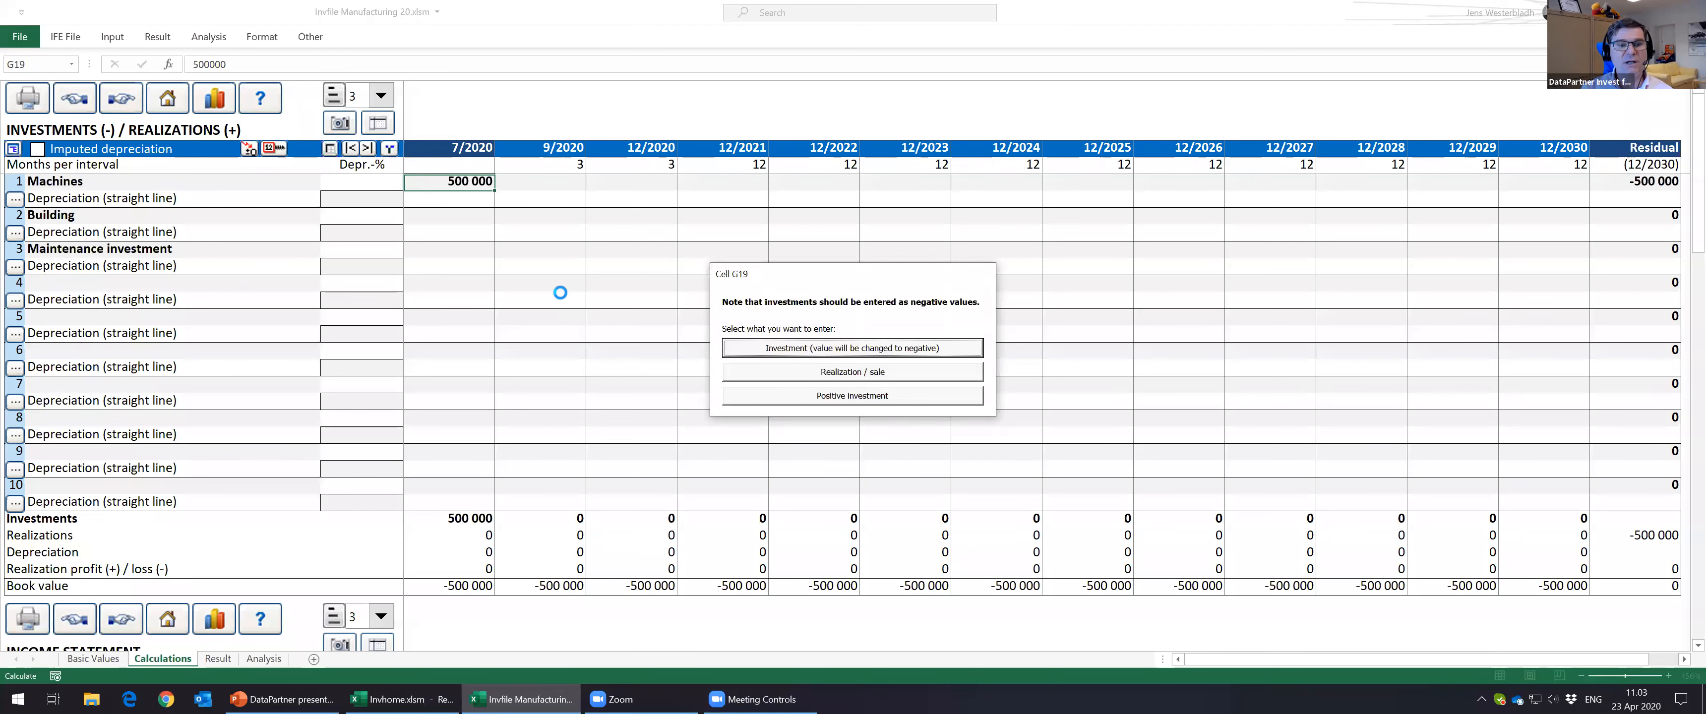
key(Return)
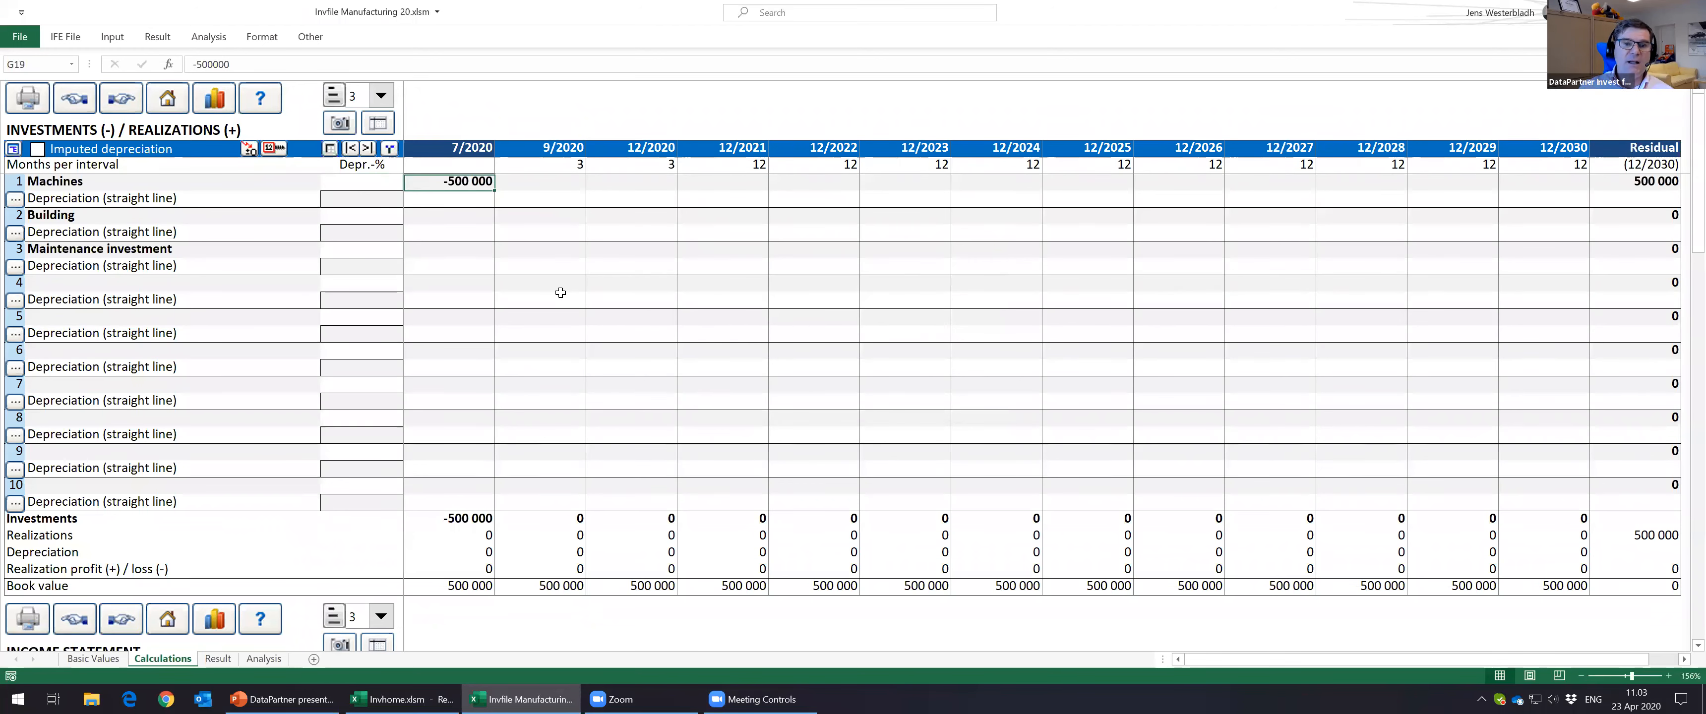
drag(498, 189, 650, 221)
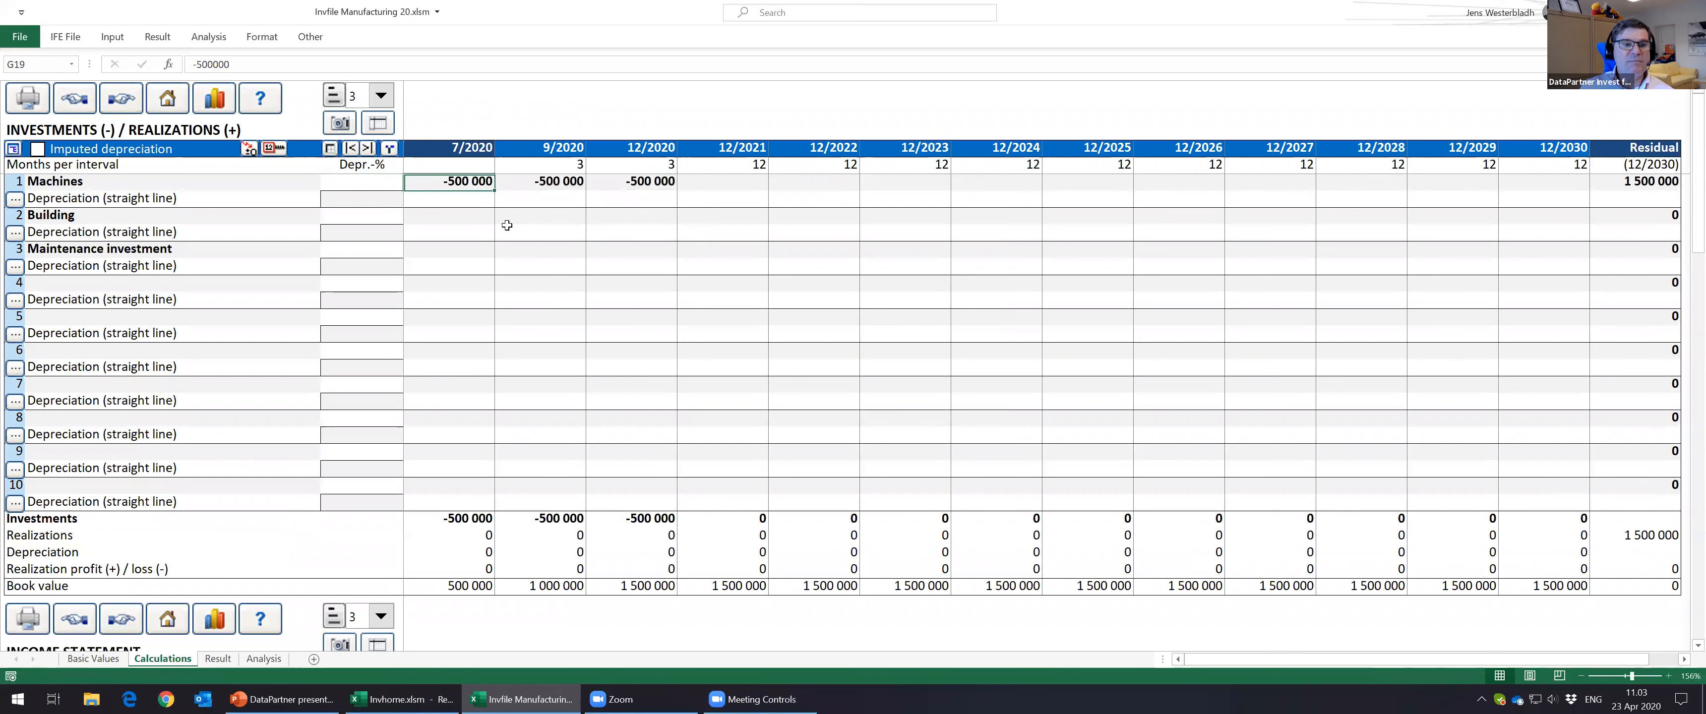
Step: Enter the Building investments as -100000 in 7/2020, -200000 in 9/2020 and -200000 in 12/2020
click(464, 217)
text(-100000)
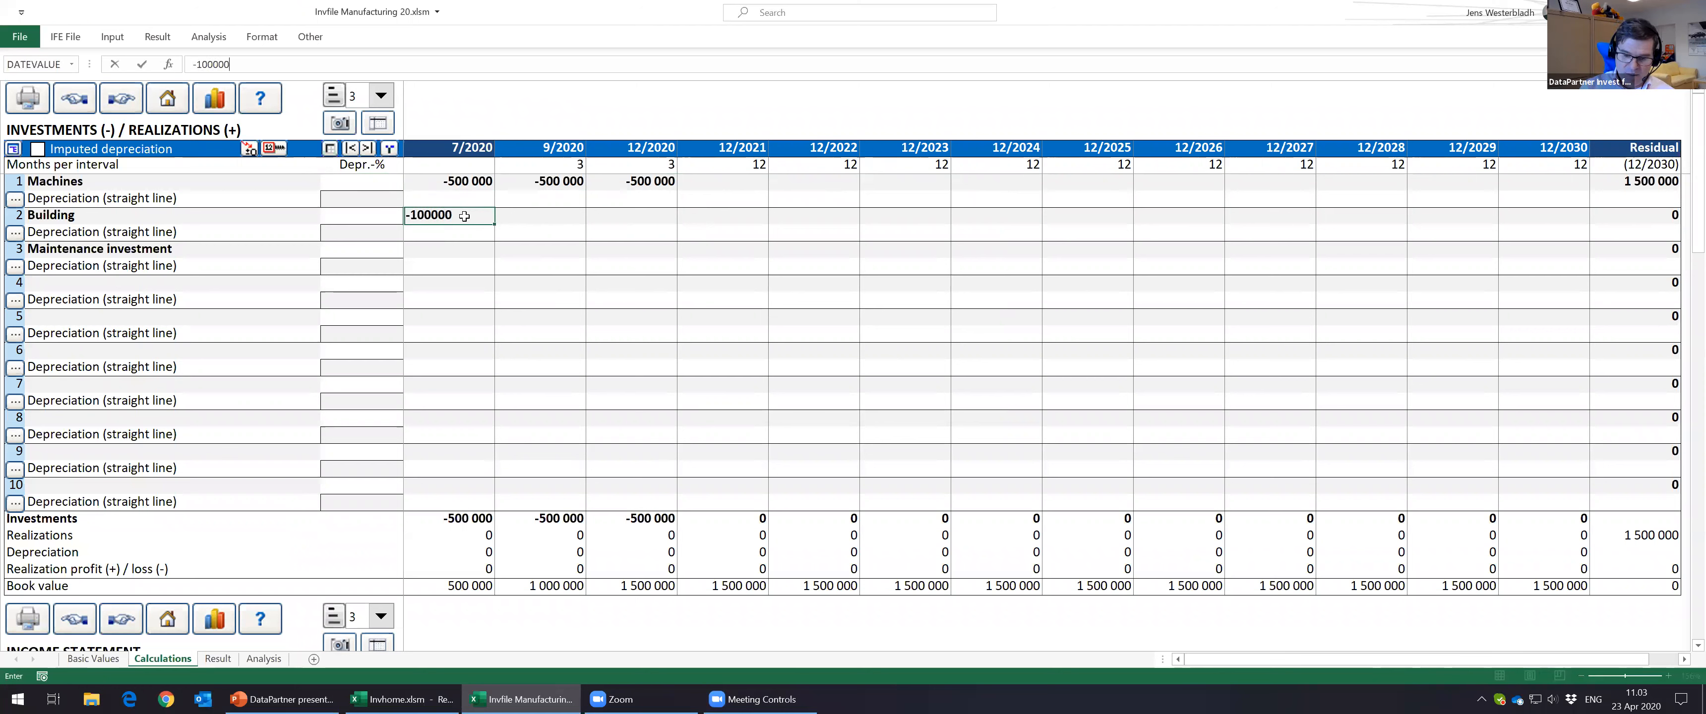
key(Tab)
text(-H292000)
key(Escape)
text(-200000)
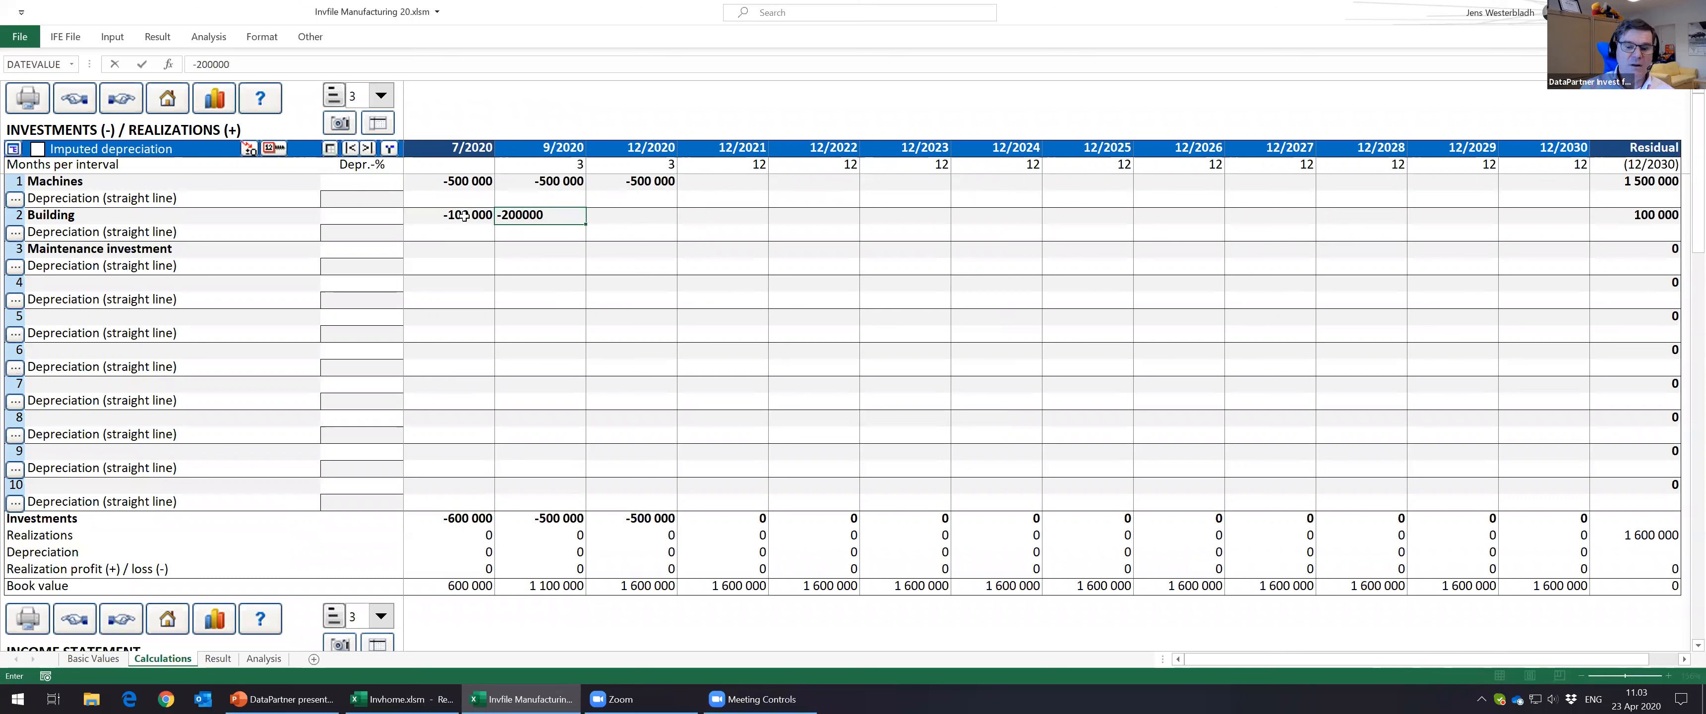
key(Tab)
text(-200000)
key(Return)
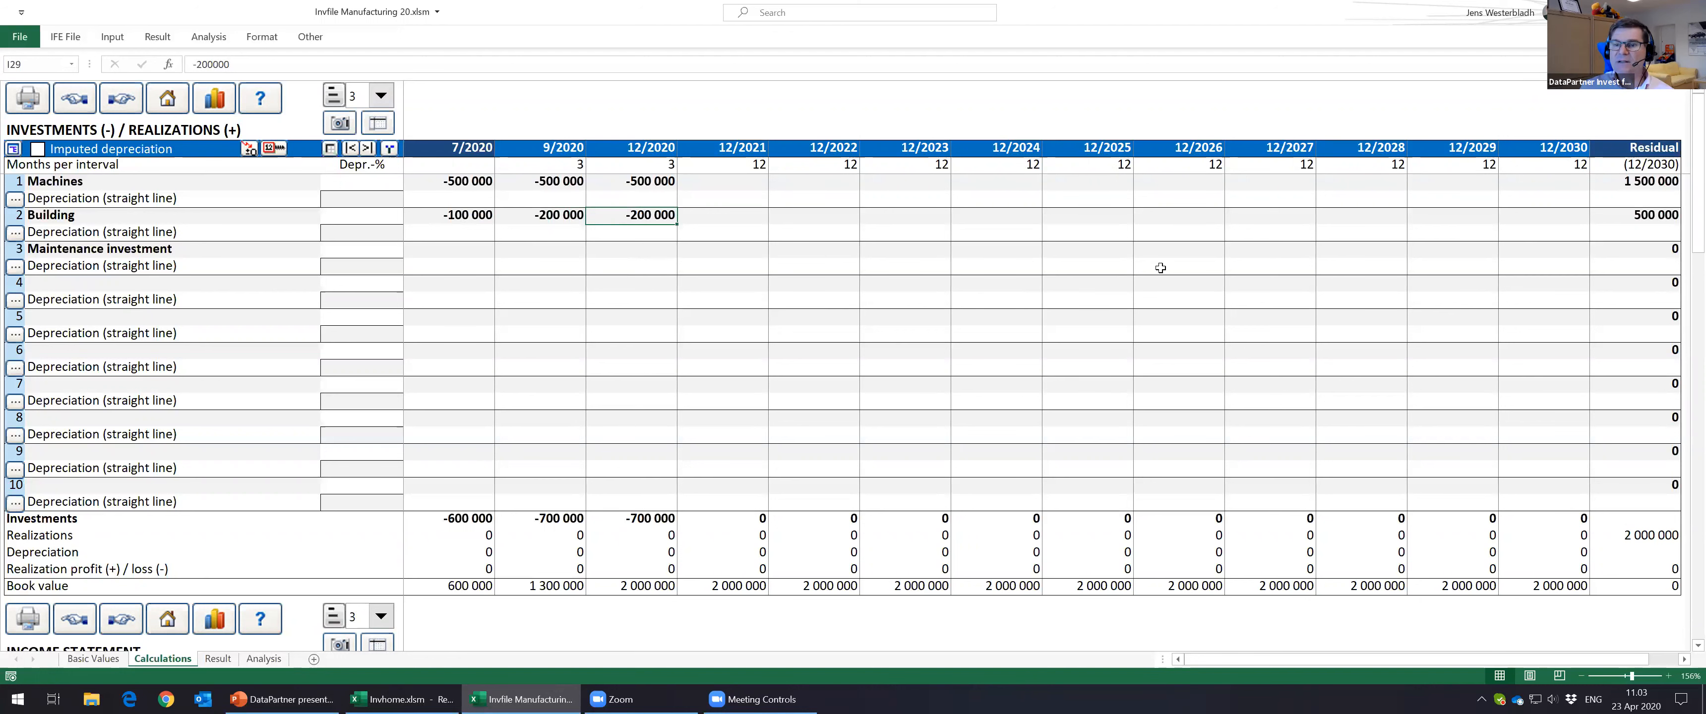
Step: Enter a Maintenance investment of -300000 in 12/2027
click(1256, 247)
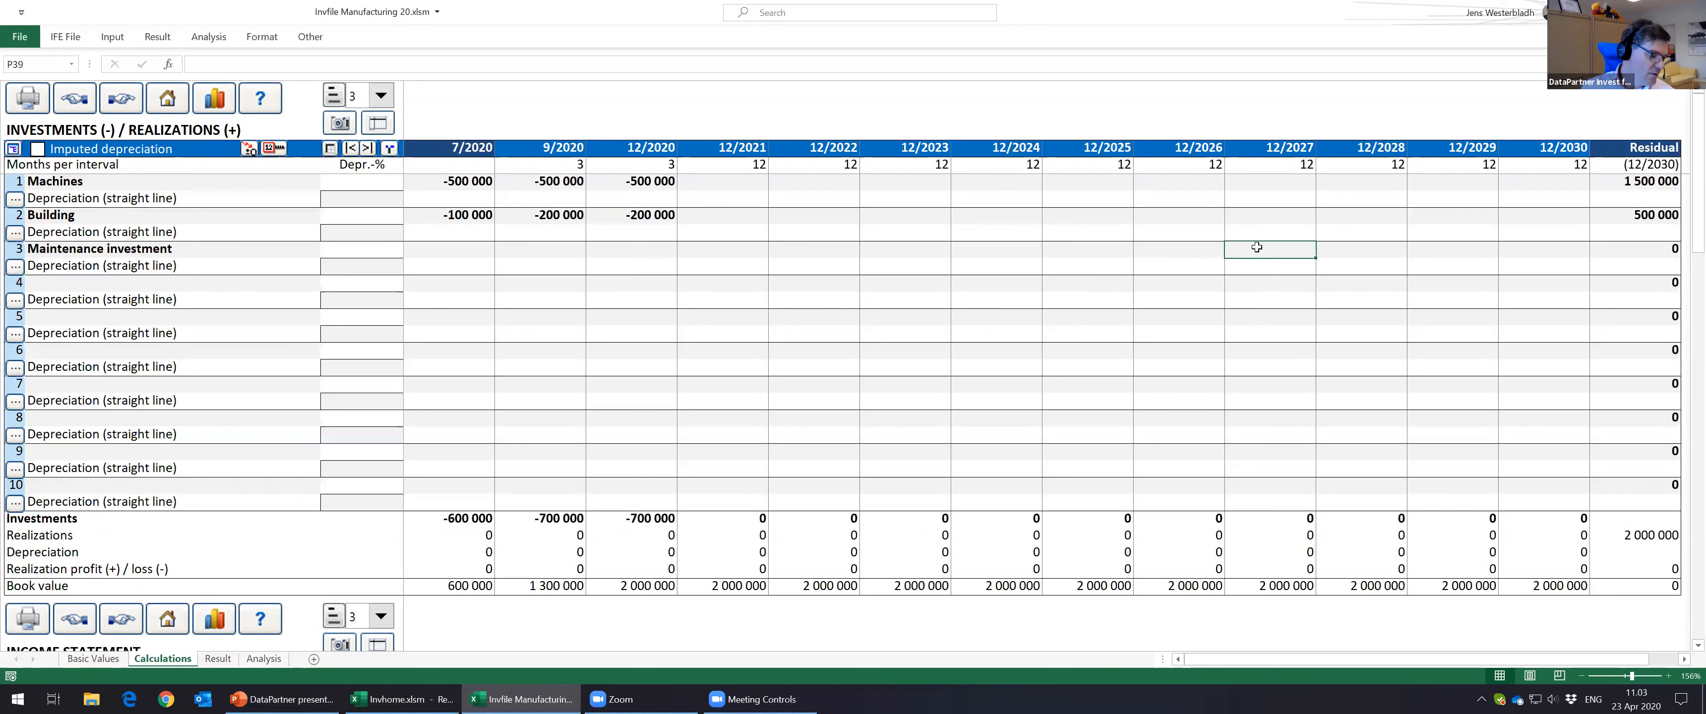
text(-30000)
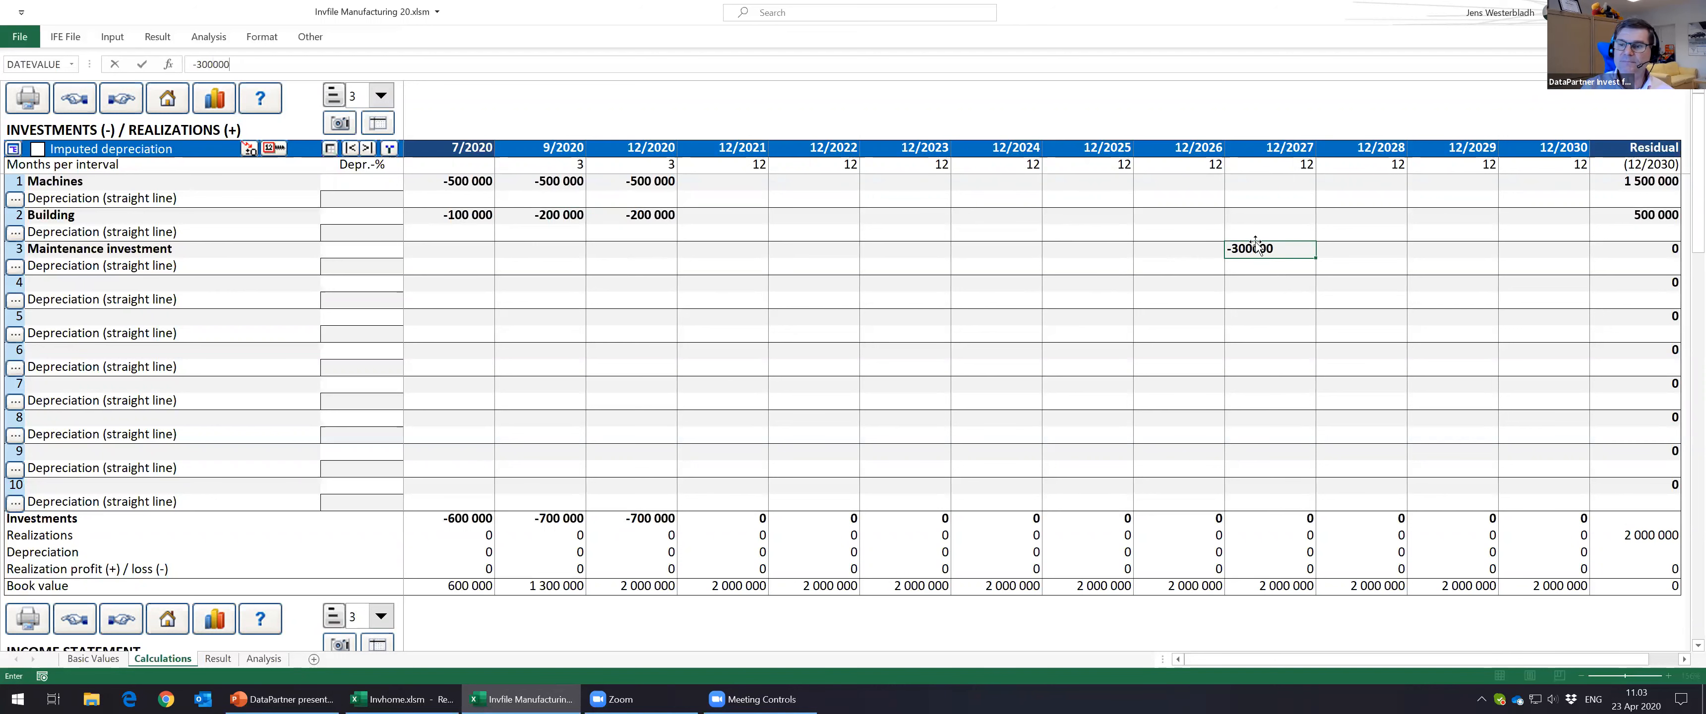
text(0)
key(Return)
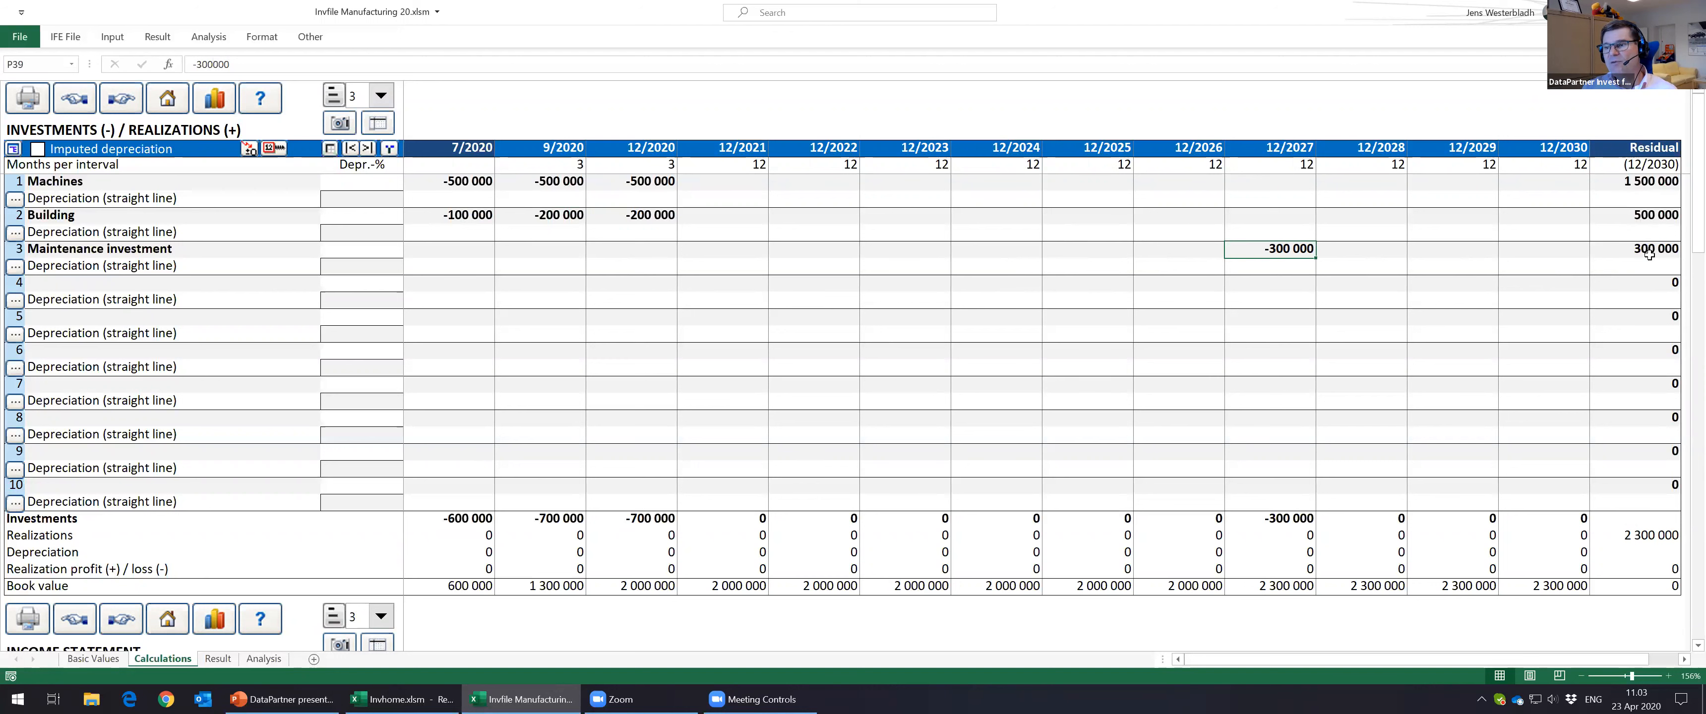
Step: Check the residual values of the Machines, Building and Maintenance investment rows
click(1629, 180)
click(1635, 215)
click(1649, 248)
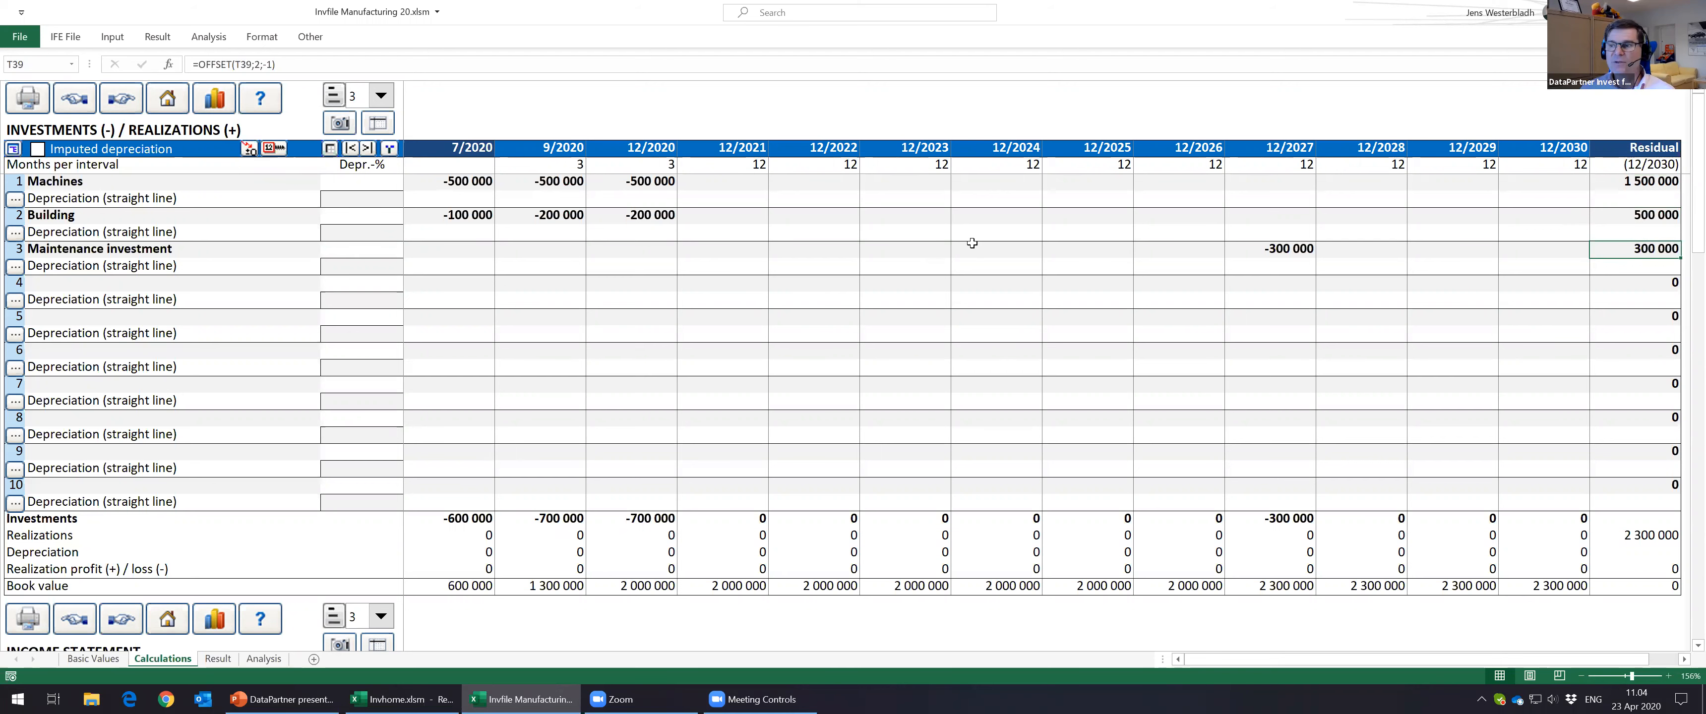
Step: Open the depreciation settings for Machines and review the residual value option and the list of investments the options can apply to
click(16, 199)
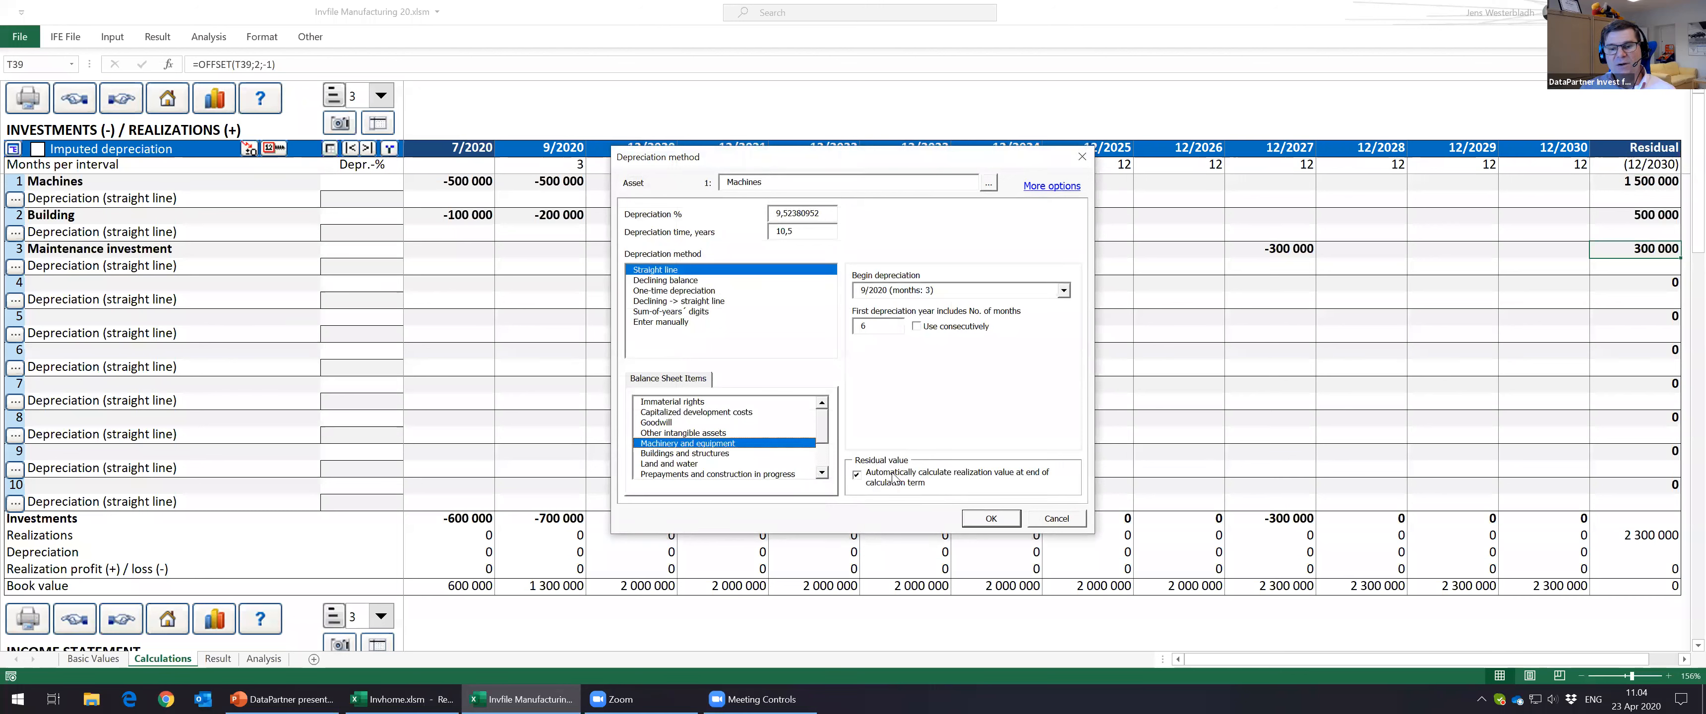
click(858, 474)
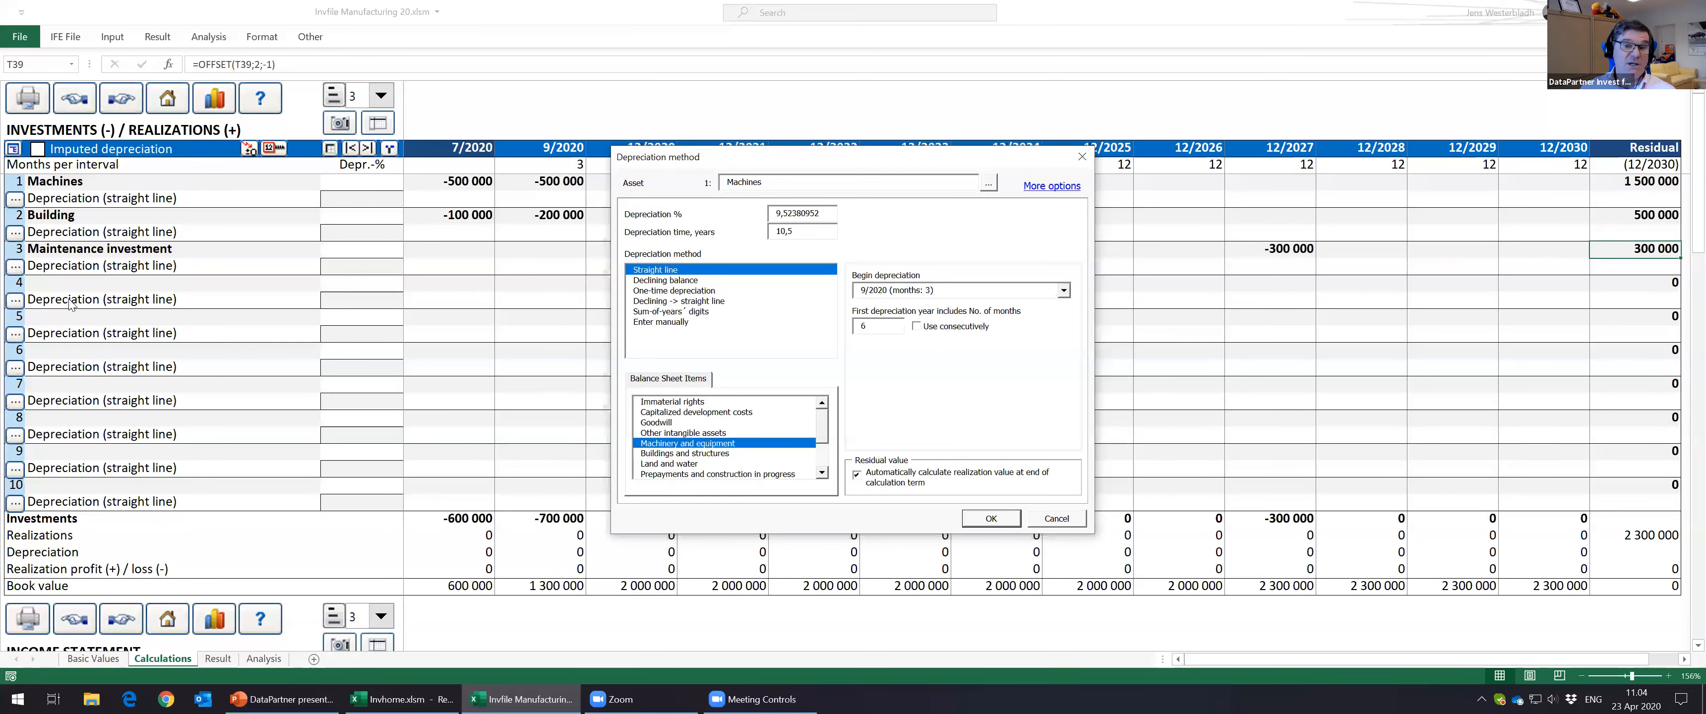
click(989, 183)
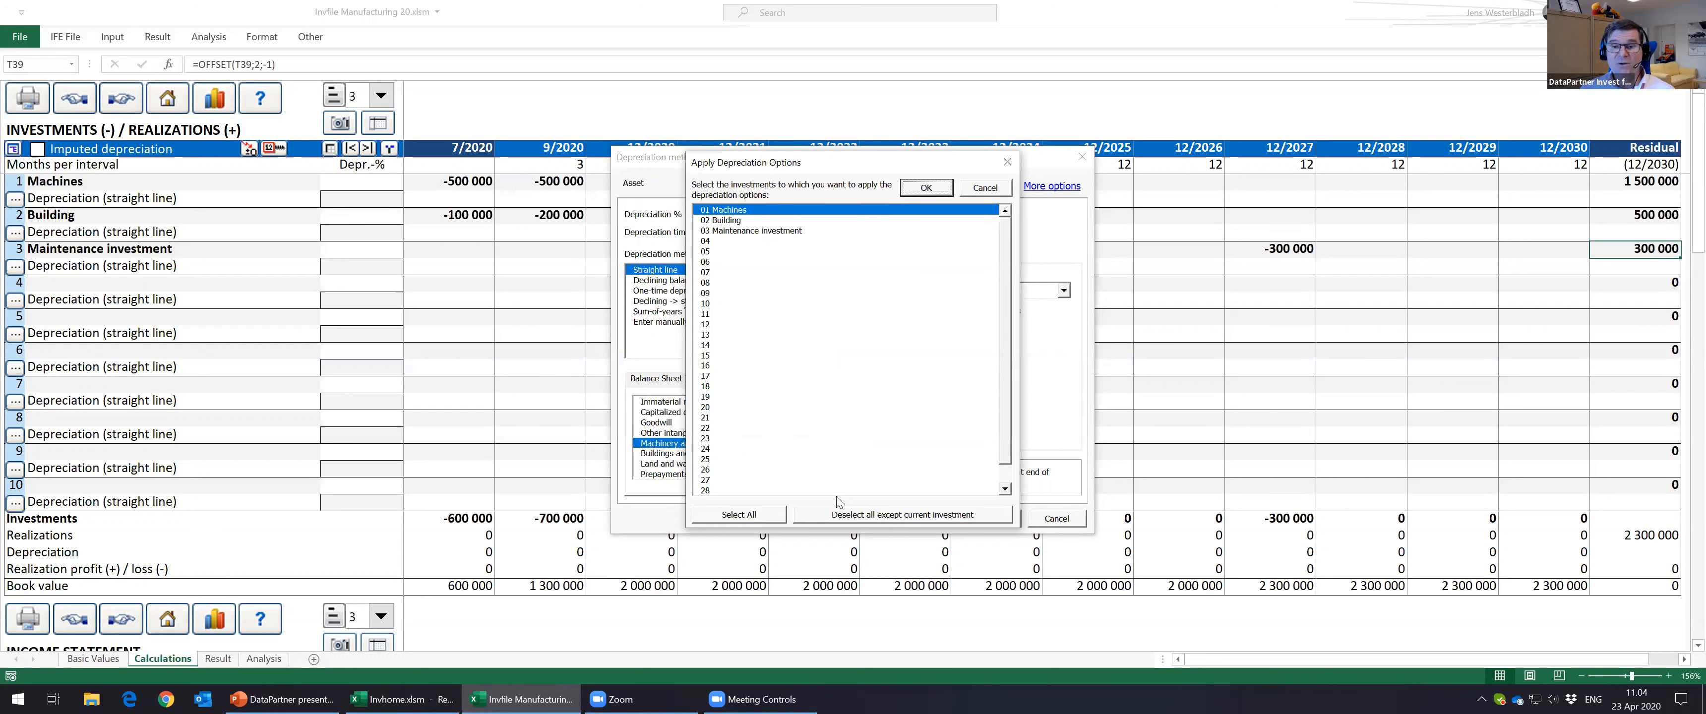
click(985, 188)
Step: Set the Machines depreciation time to 10 years, beginning in 12/2021, and apply the settings
click(815, 231)
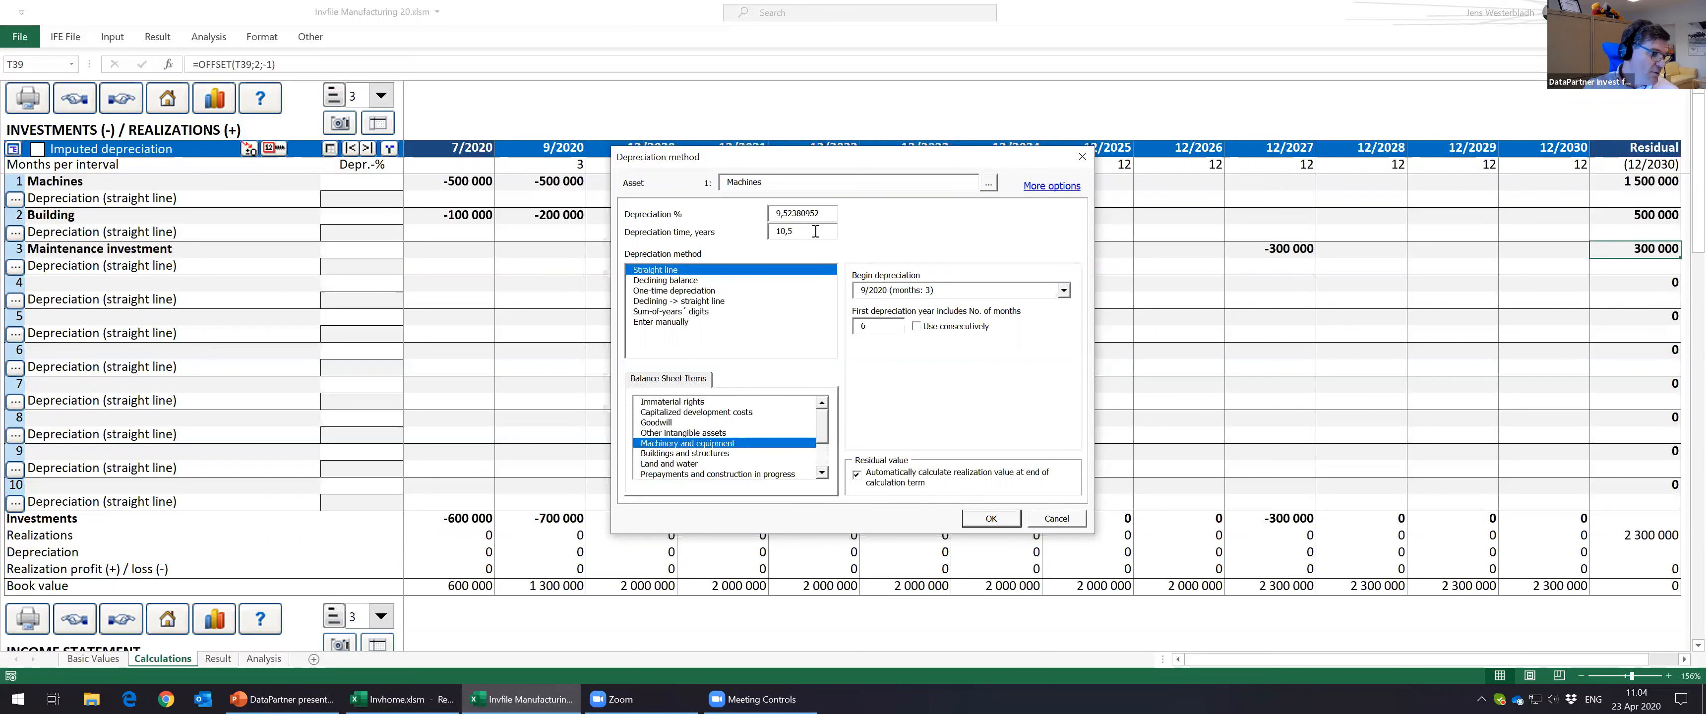
key(BackSpace)
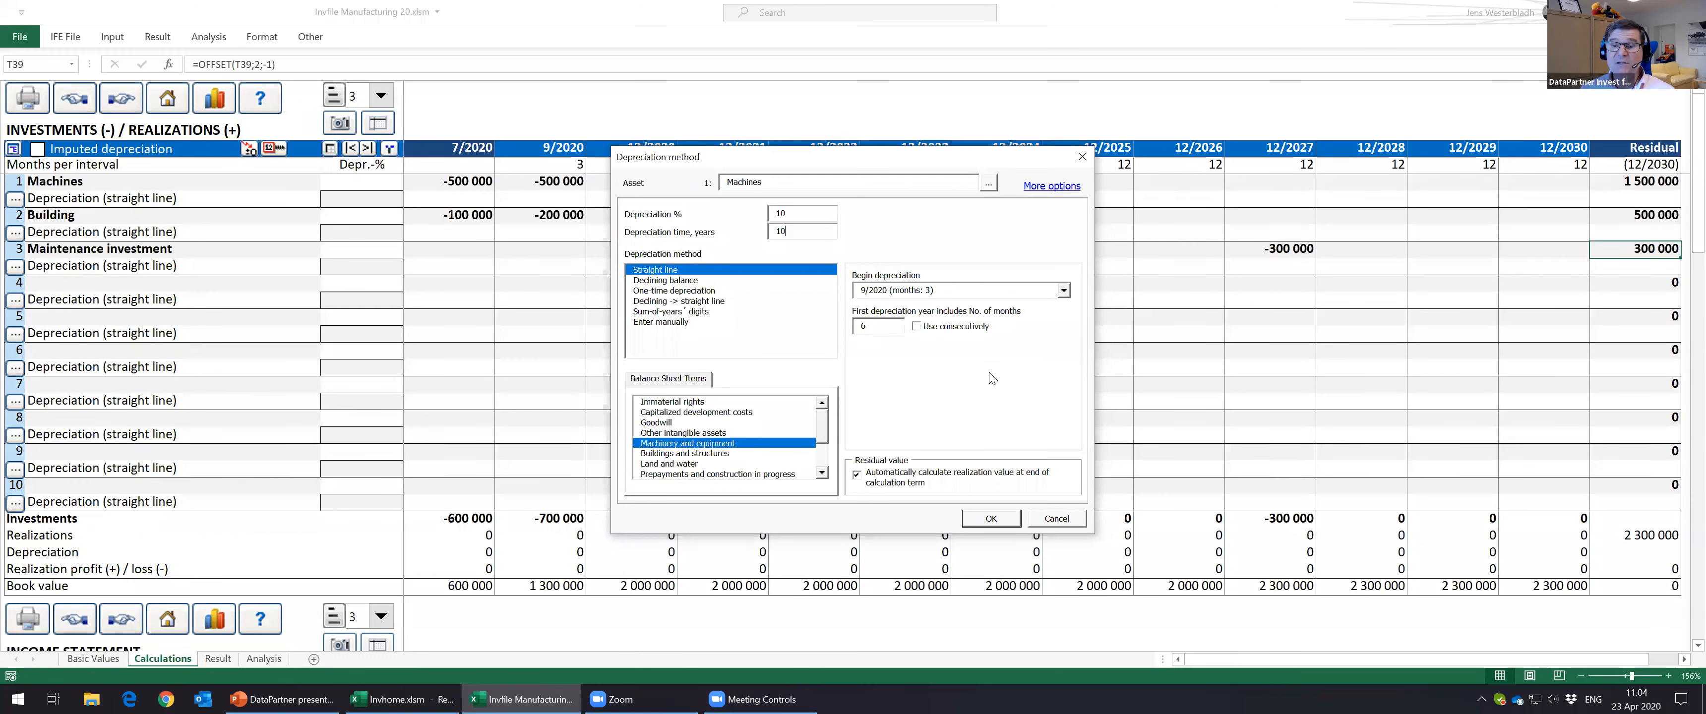
click(1062, 290)
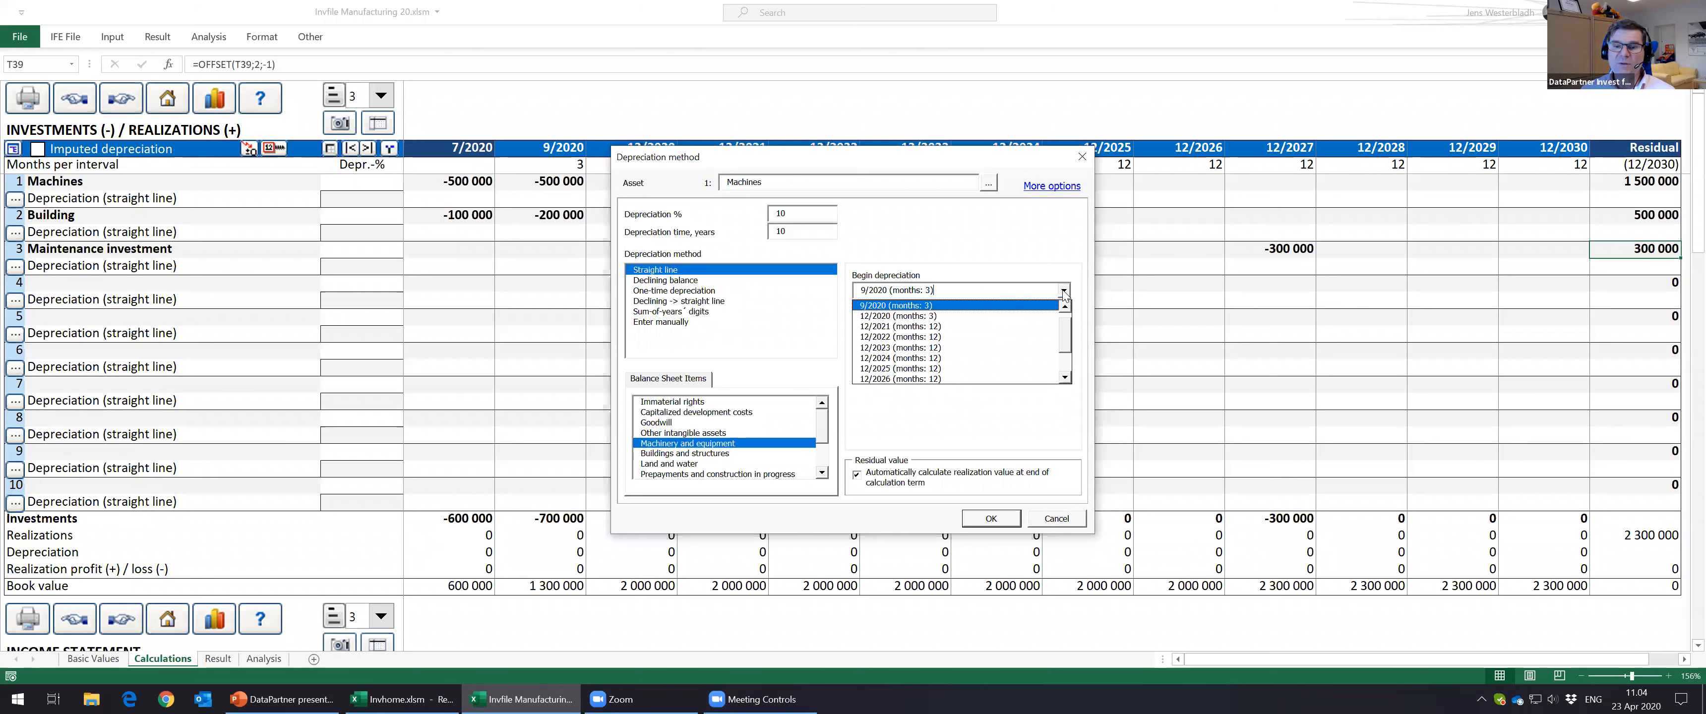
click(1025, 327)
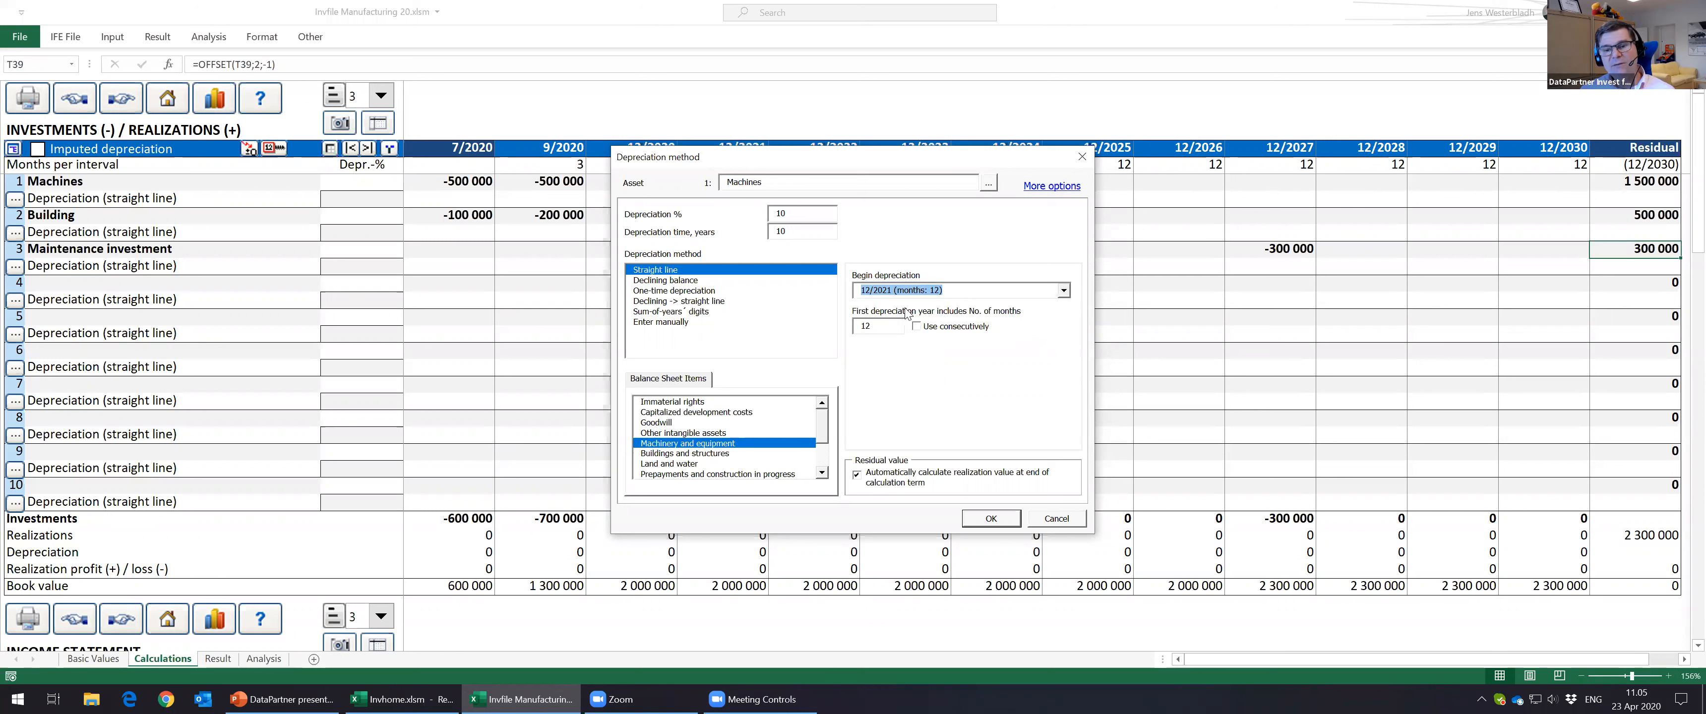
key(Tab)
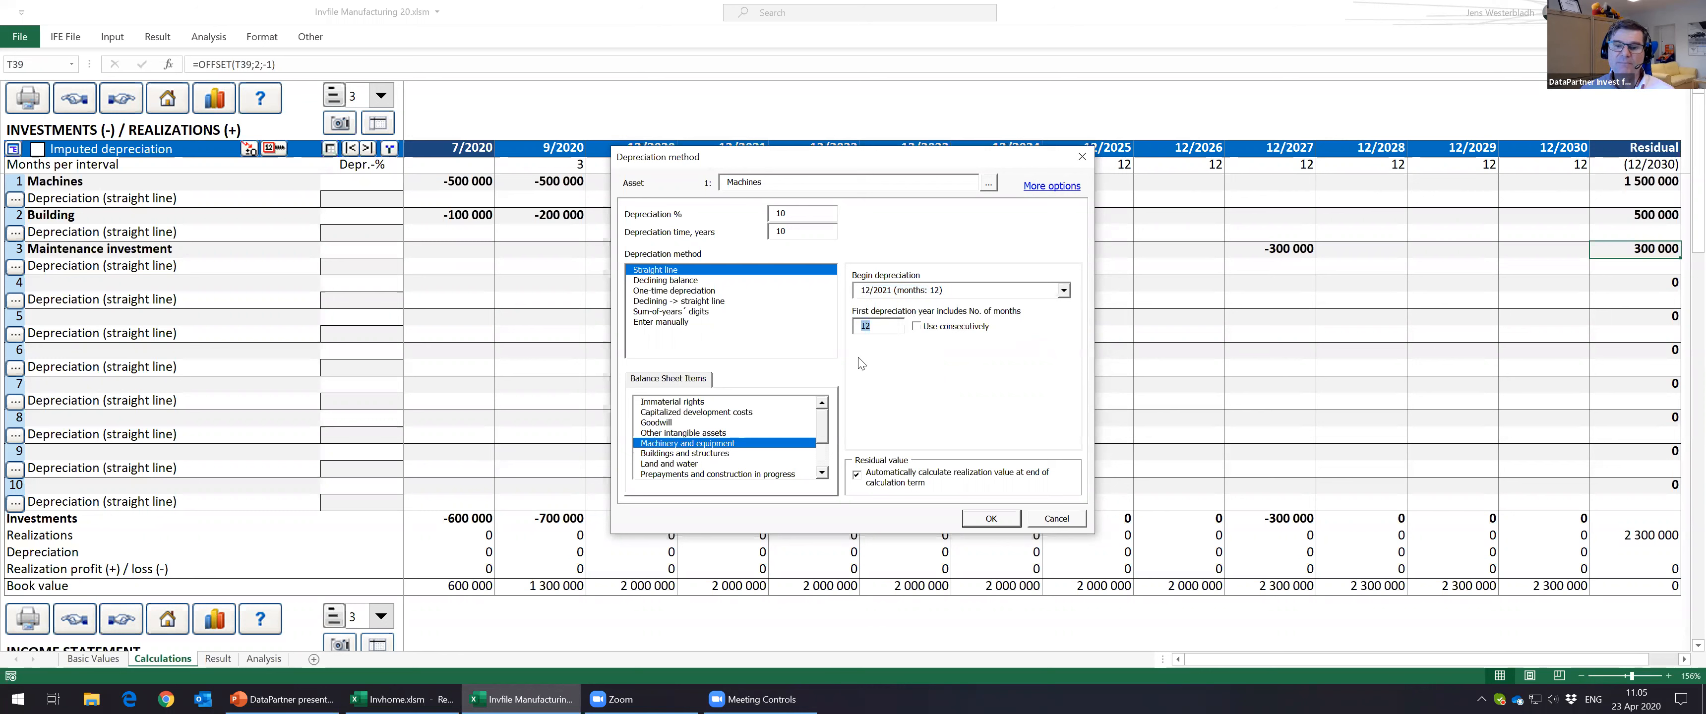
click(991, 520)
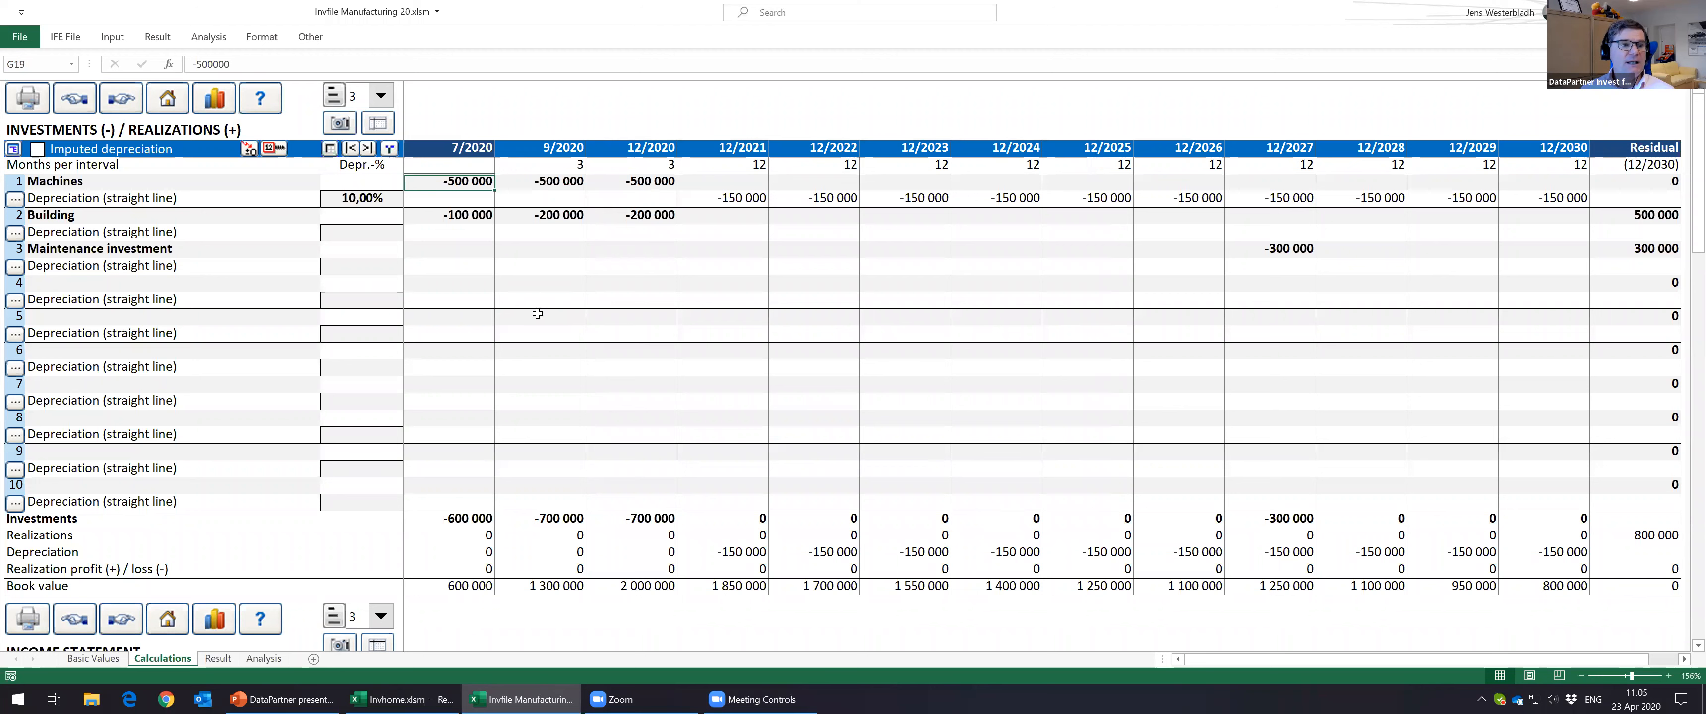
Step: Define the Building depreciation over 20 years under Buildings and structures, beginning in 12/2021
click(14, 233)
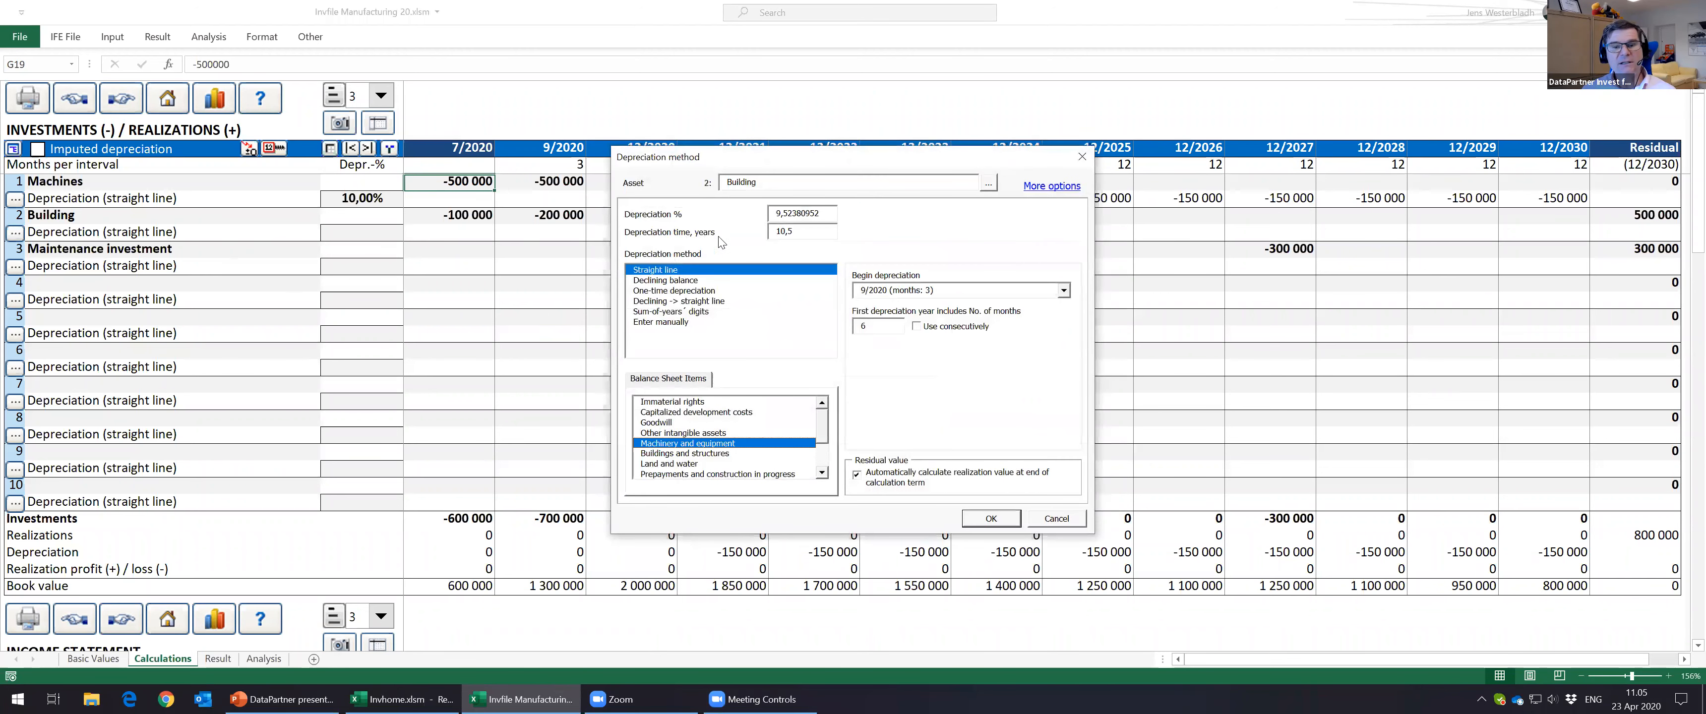
text(20)
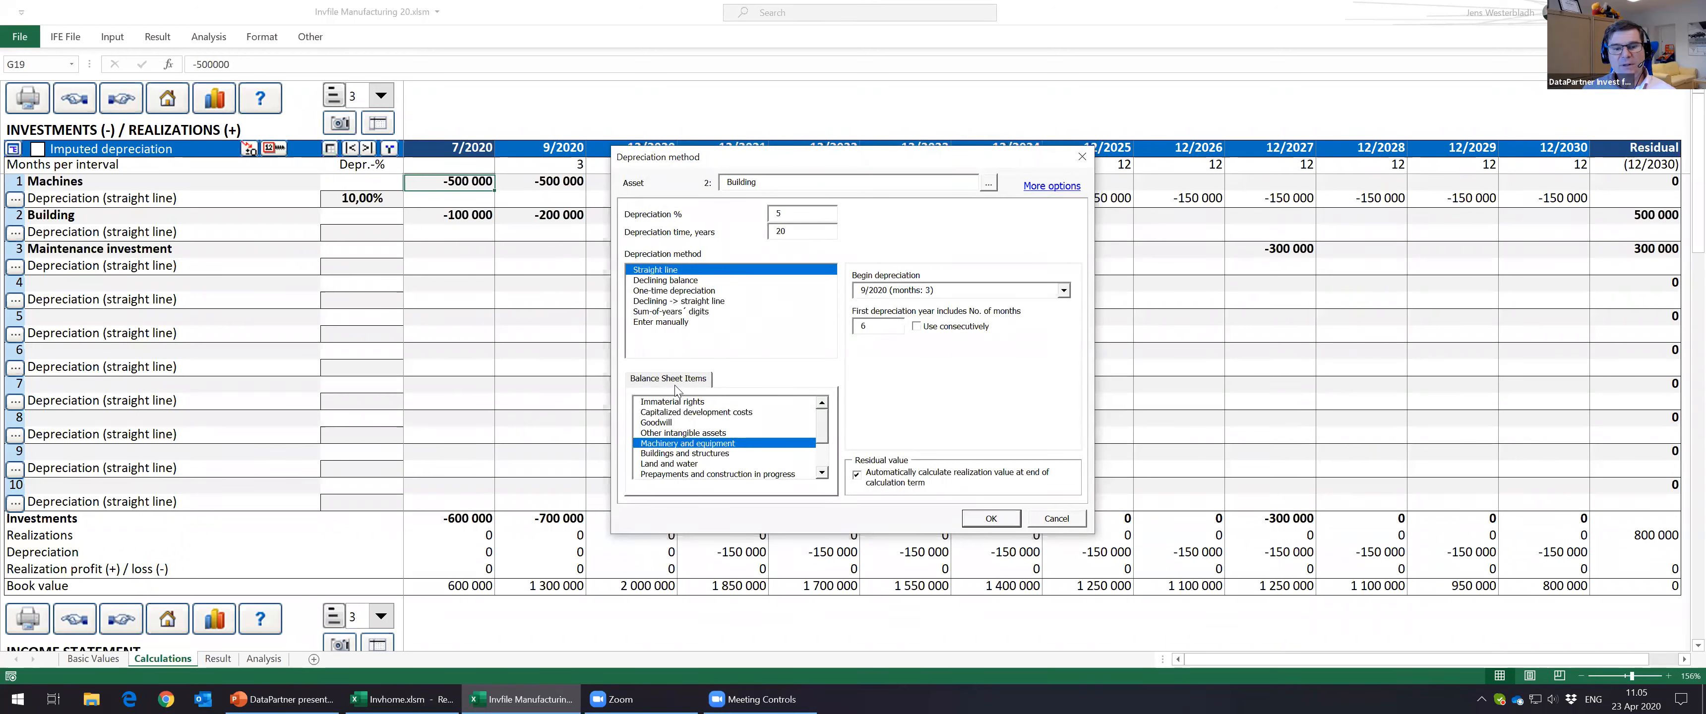
click(679, 454)
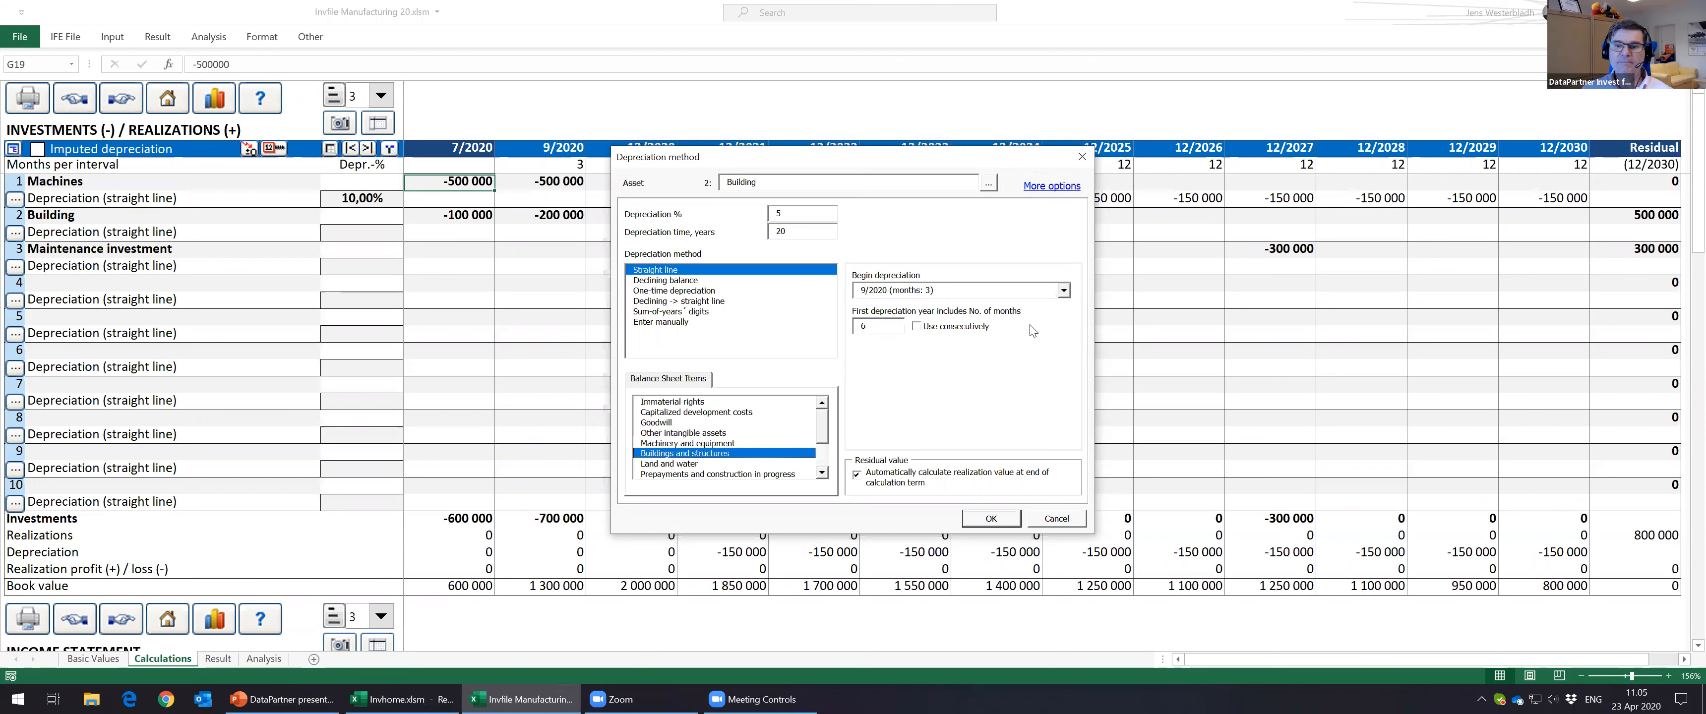
click(1063, 290)
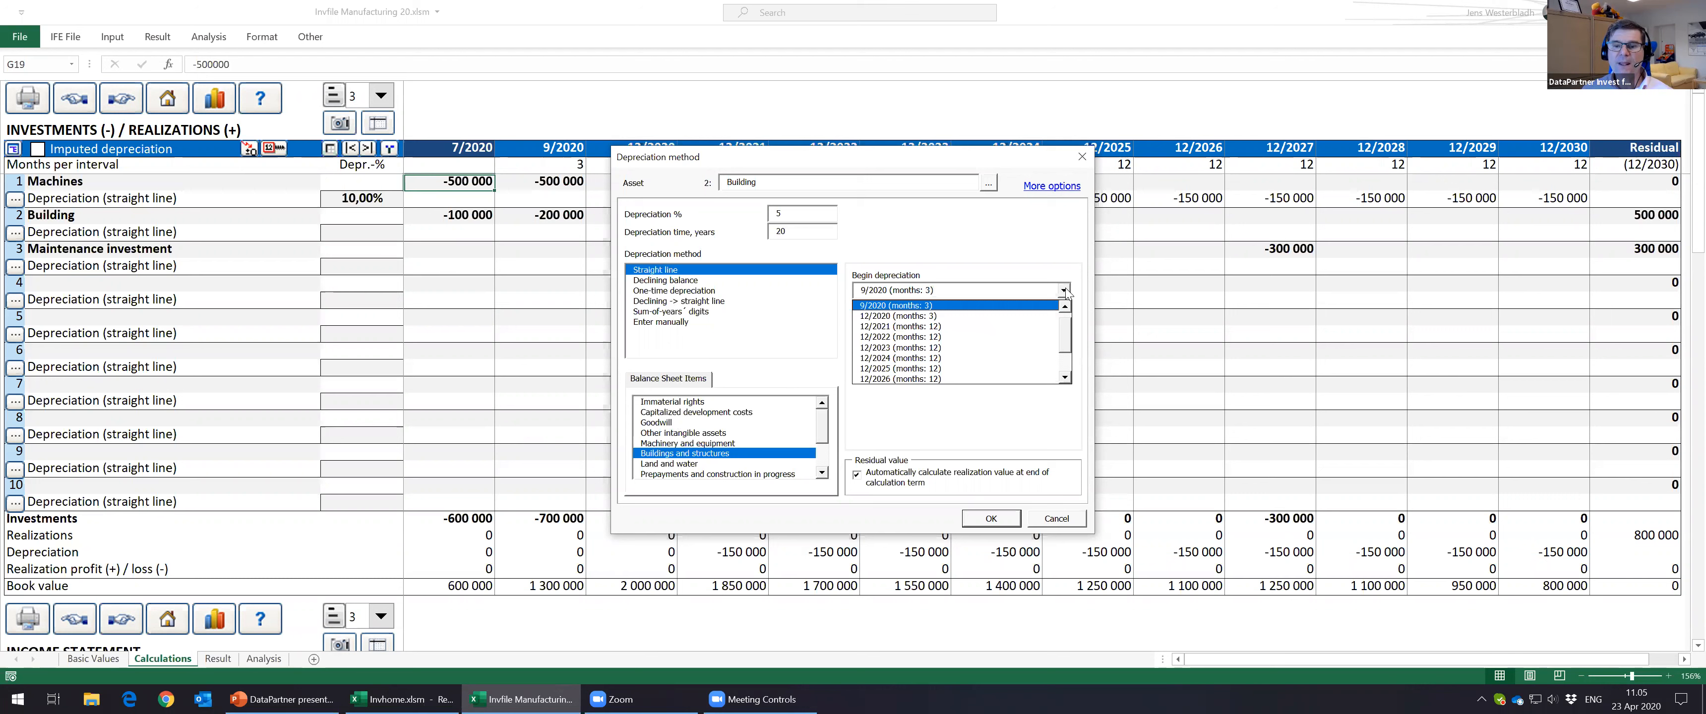
click(1032, 327)
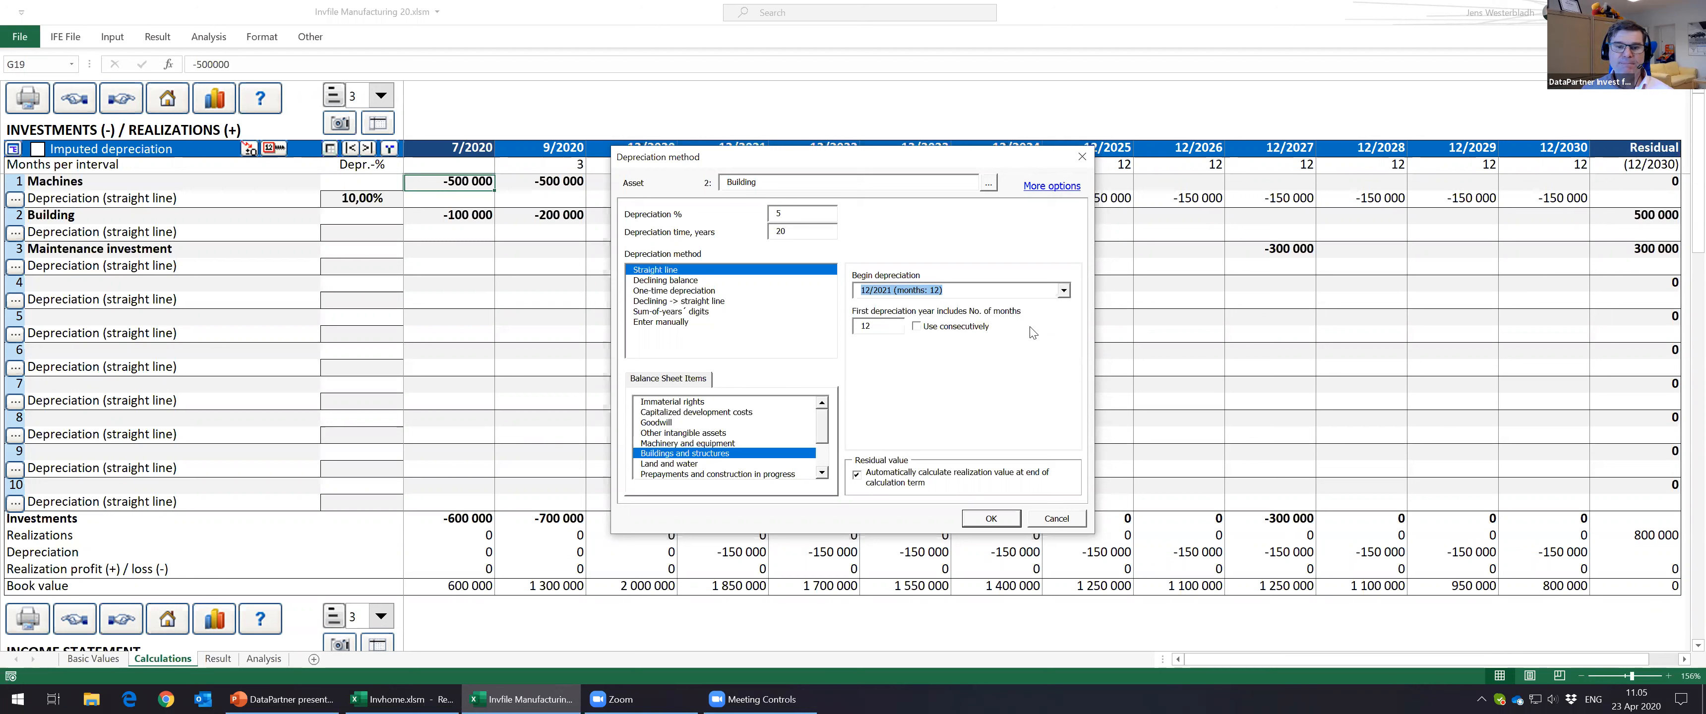
click(991, 519)
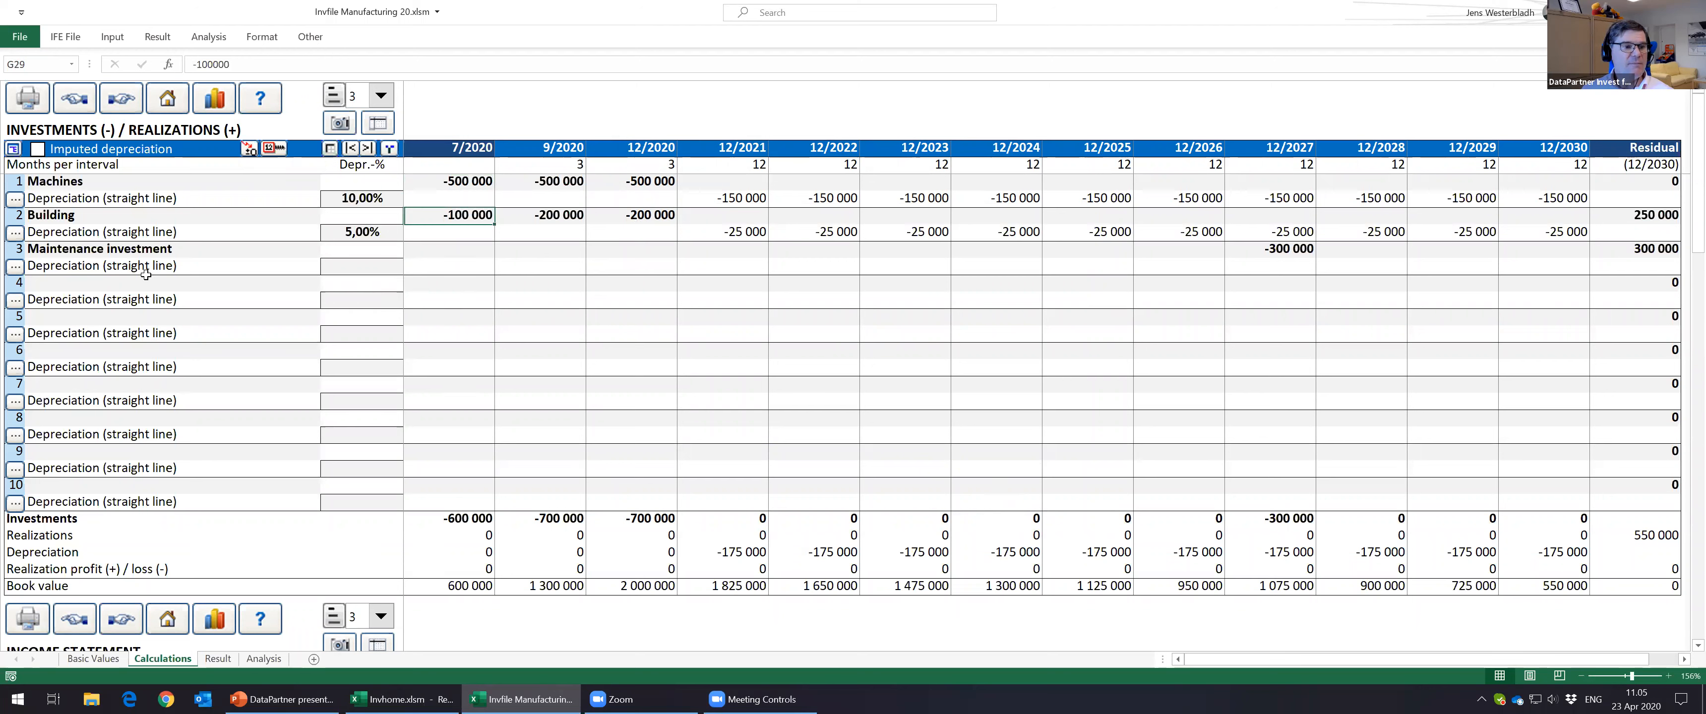
Step: Define the Maintenance investment depreciation over 3 years, beginning in 12/2028
click(16, 270)
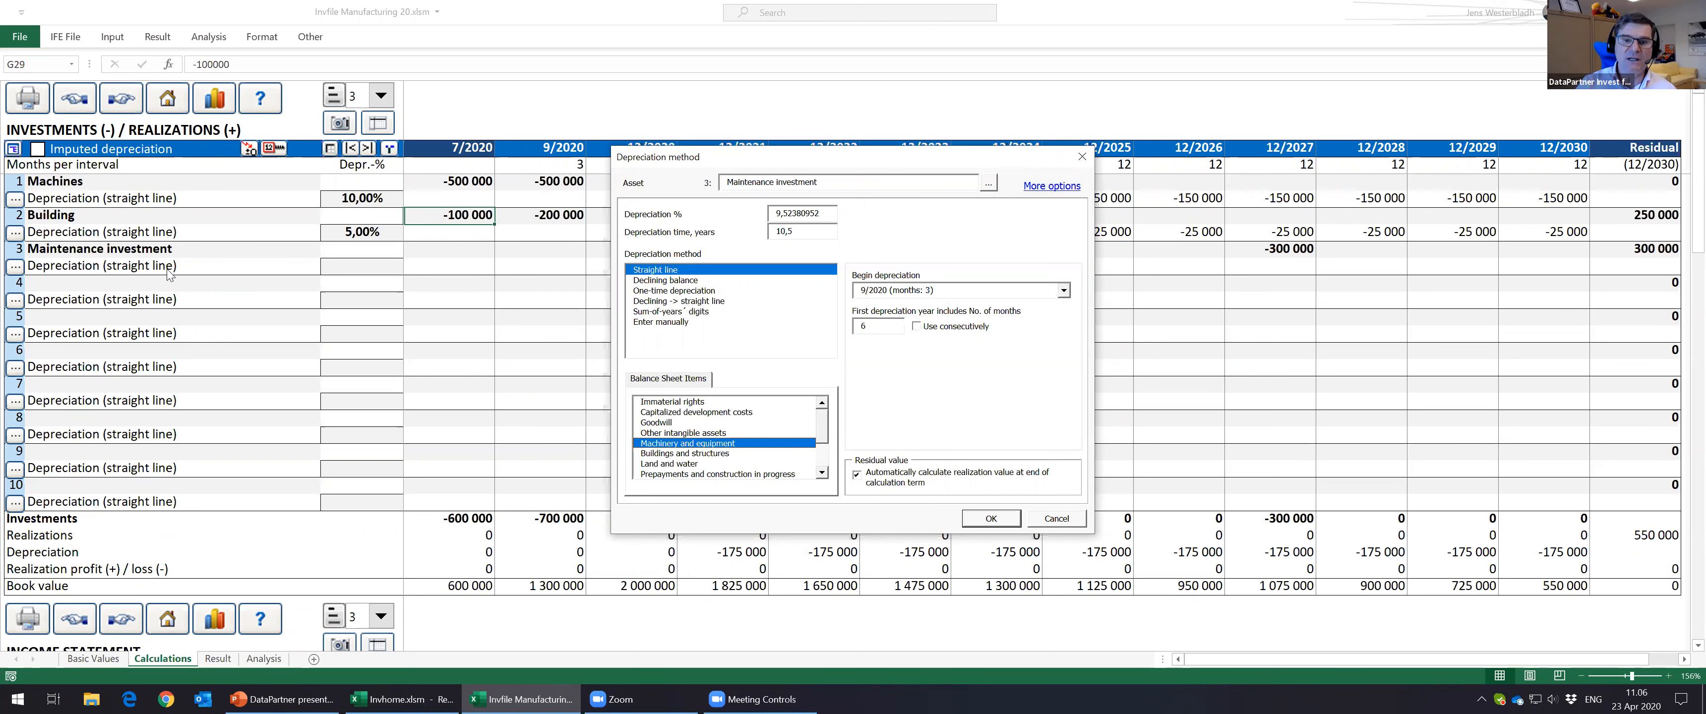
drag(832, 230, 763, 229)
text(3)
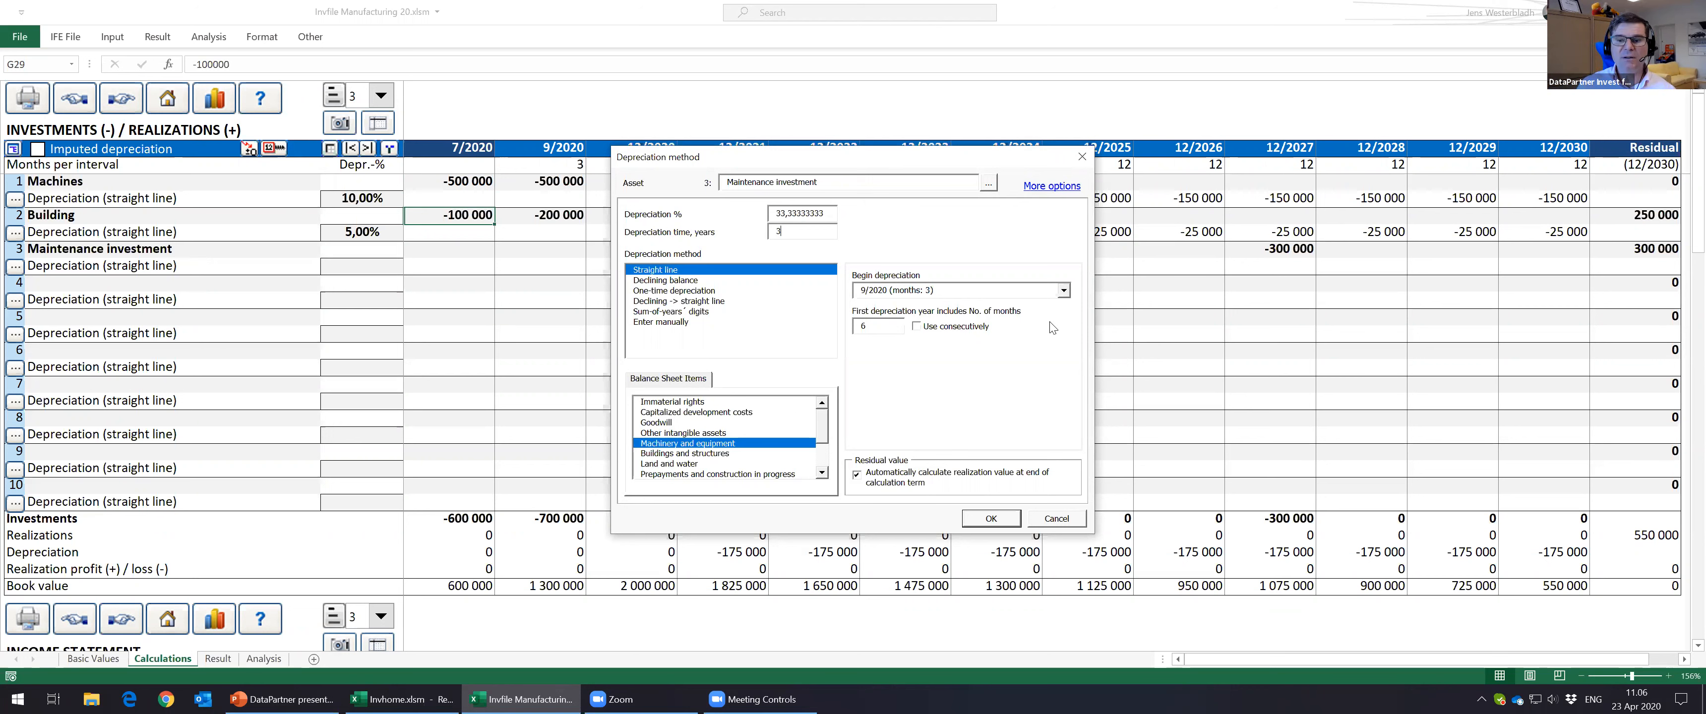
click(1064, 290)
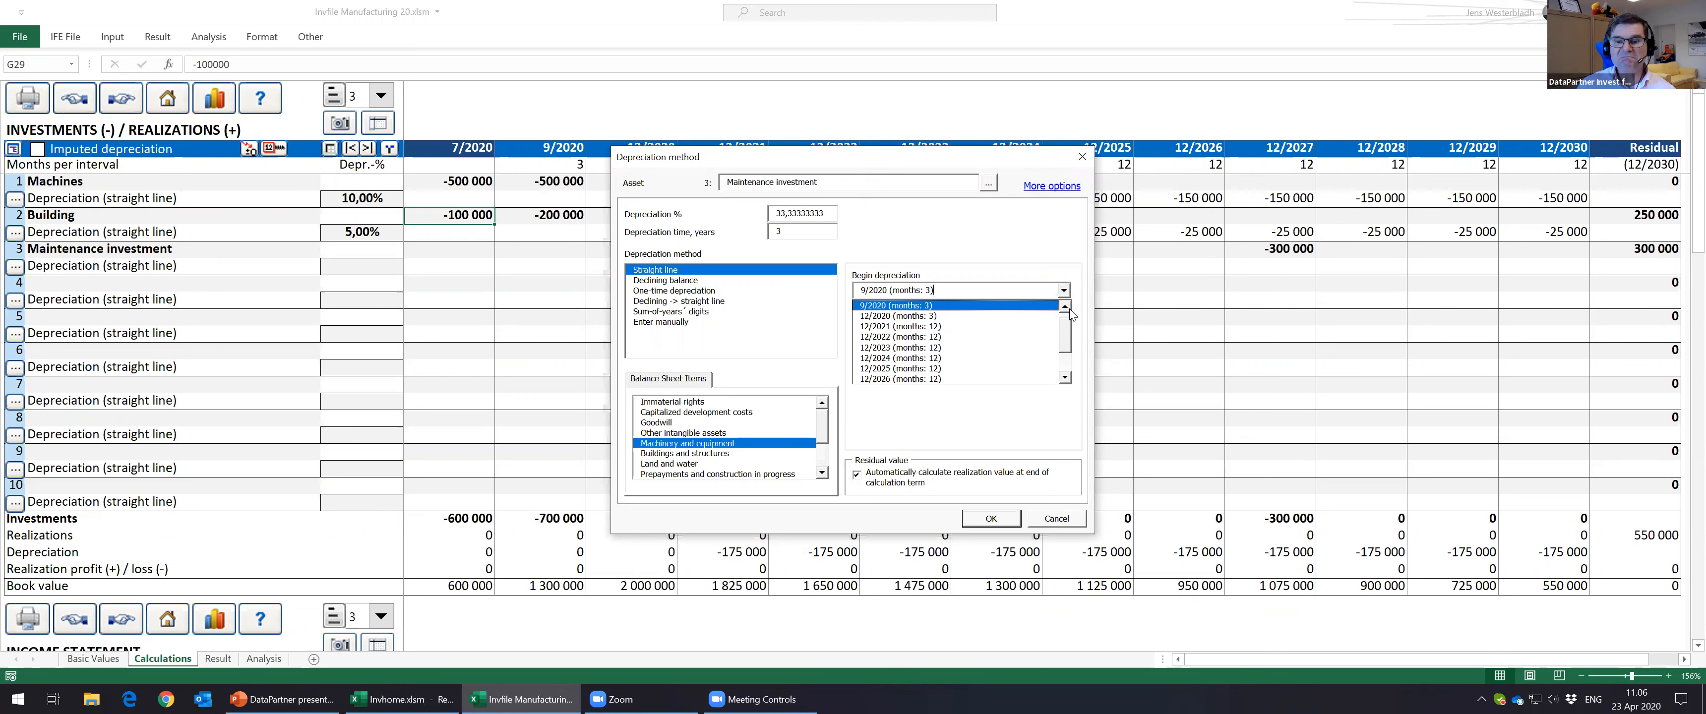
click(1065, 377)
click(1065, 377)
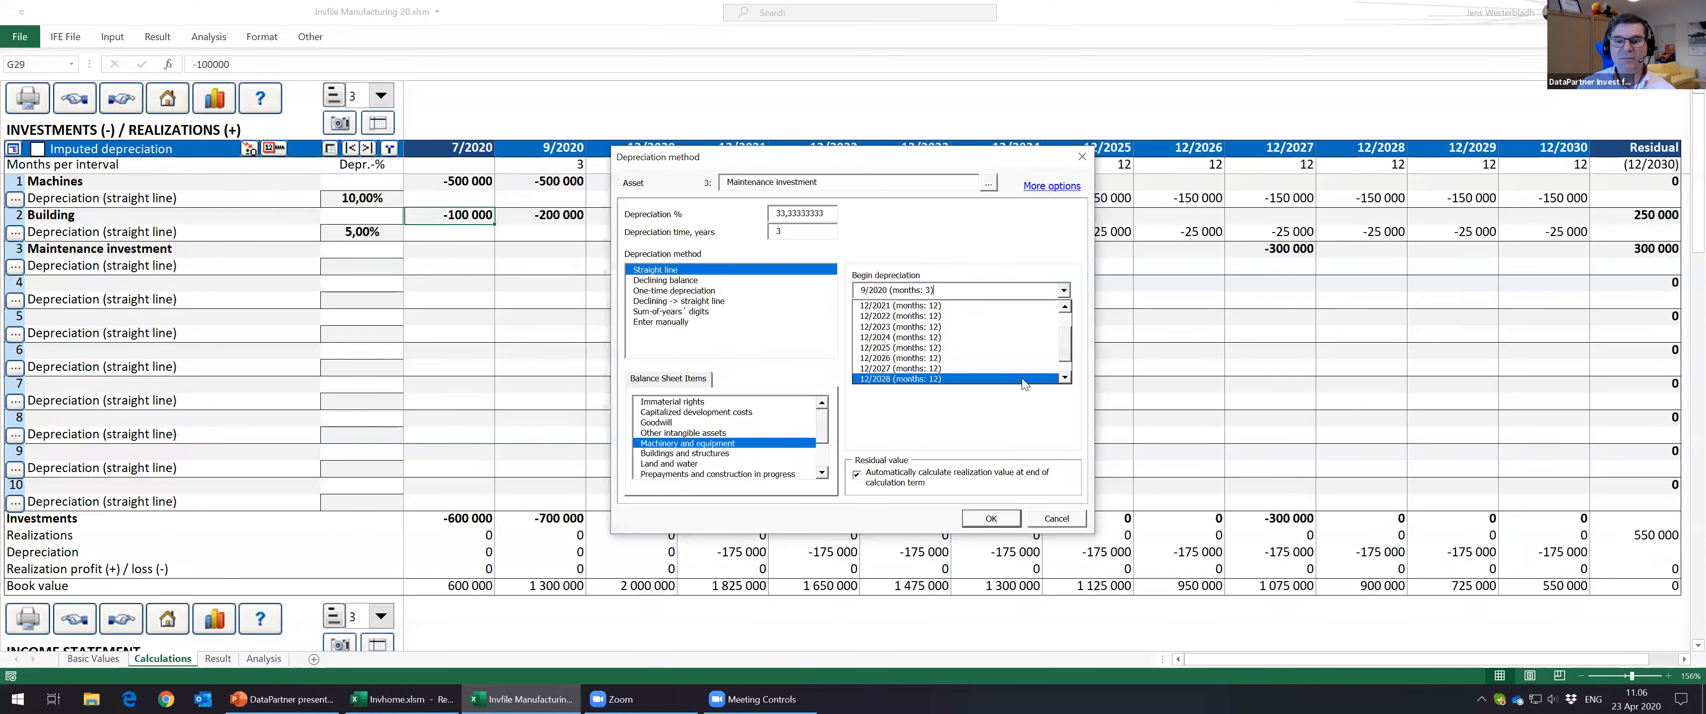
click(1013, 379)
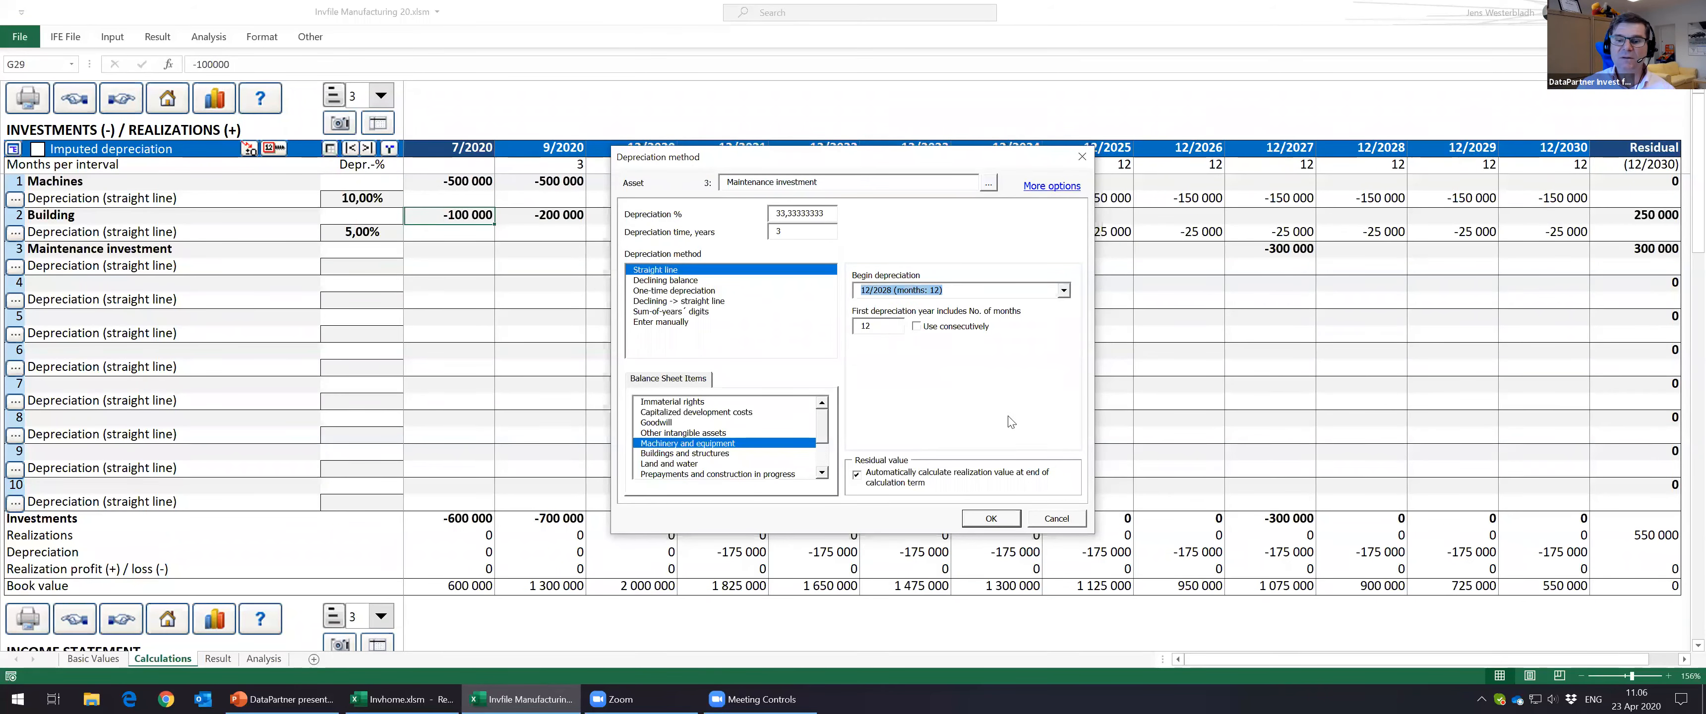
click(1000, 516)
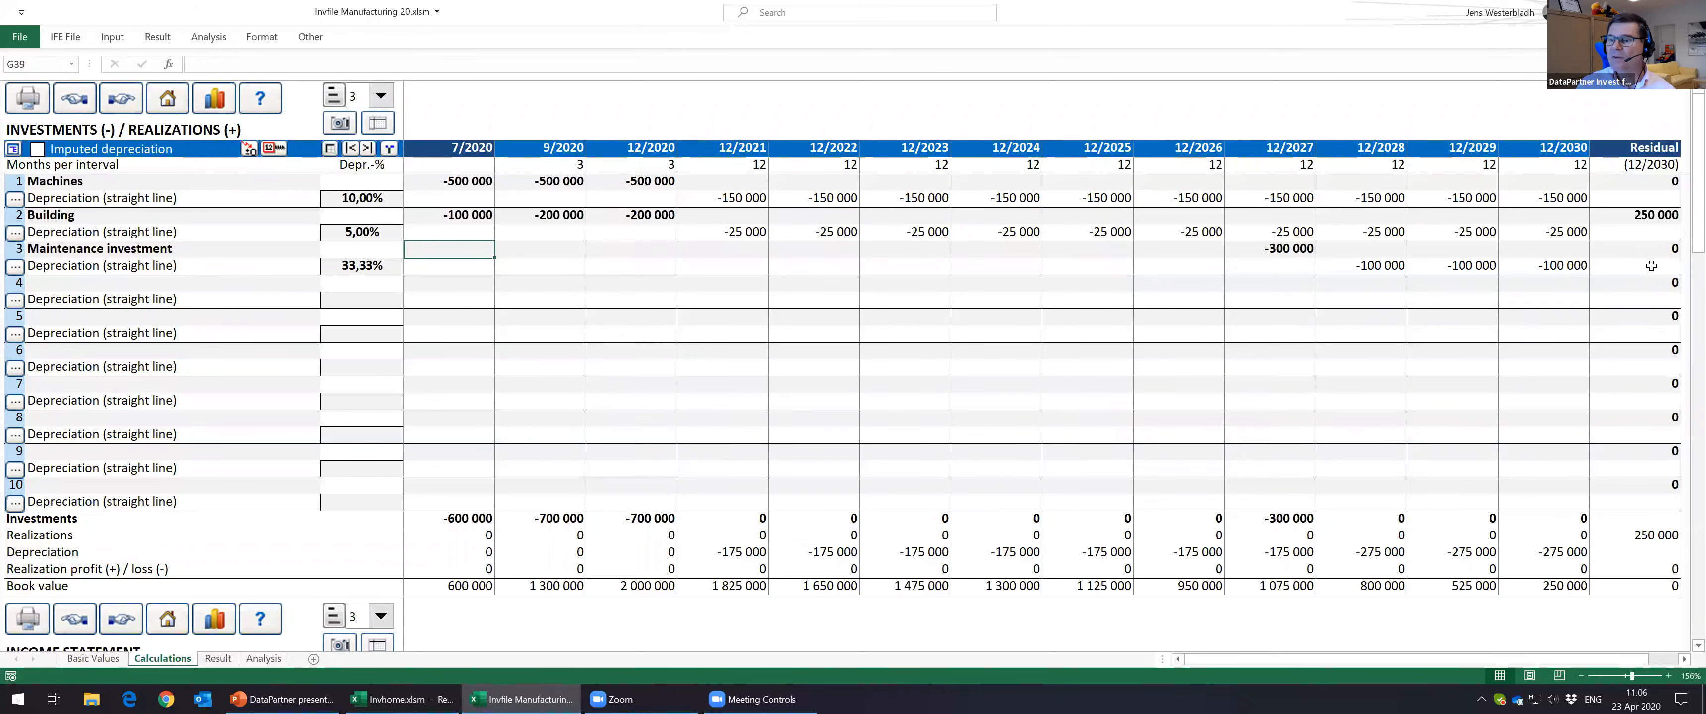
Step: Compare the residual values of the Maintenance investment, Machines and Building after depreciation
click(1637, 252)
click(1627, 182)
click(1637, 249)
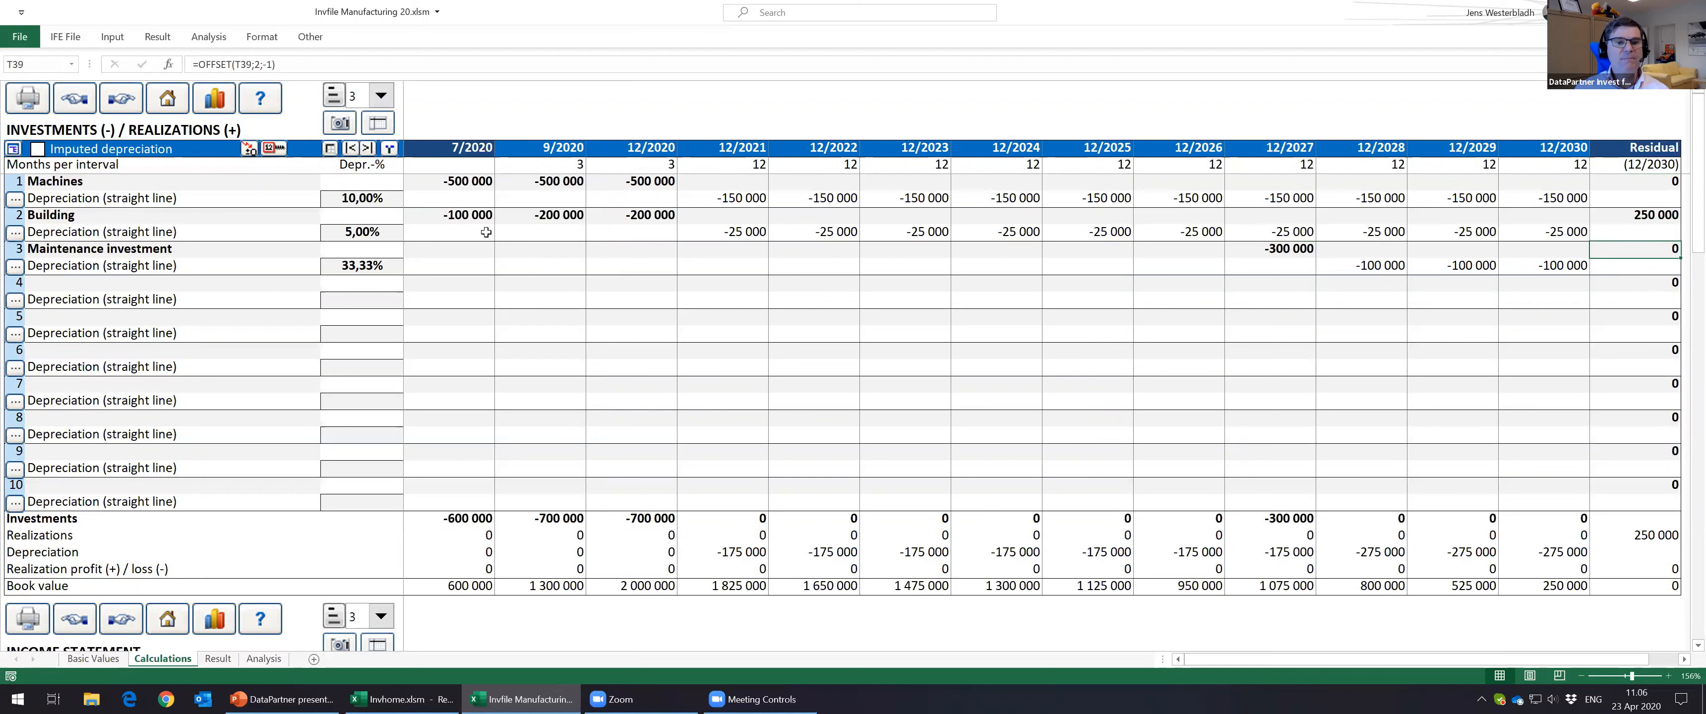
click(1635, 213)
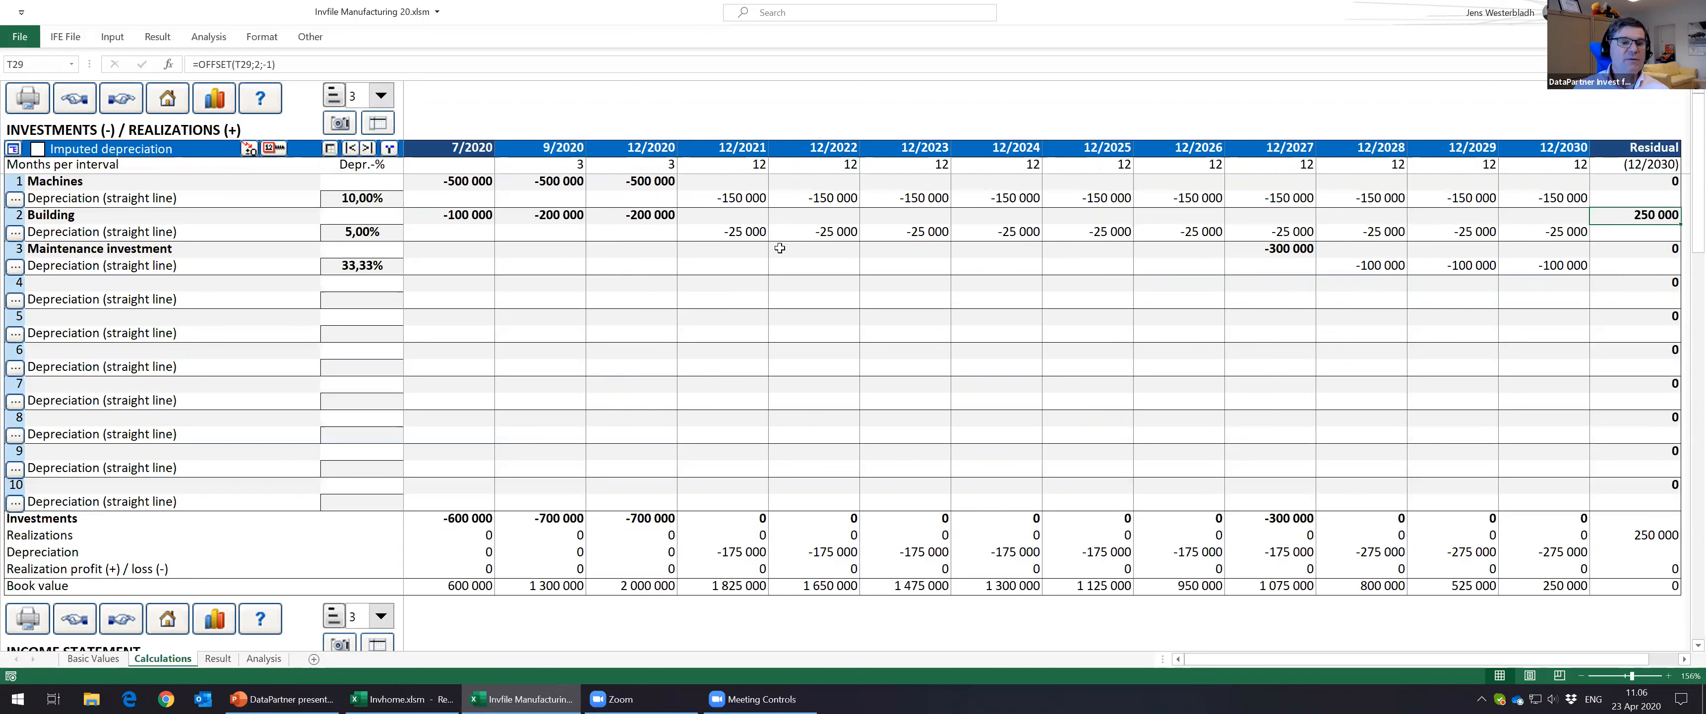
Step: Set the row detail level of the investments table to 4 so book values are listed per investment
click(380, 97)
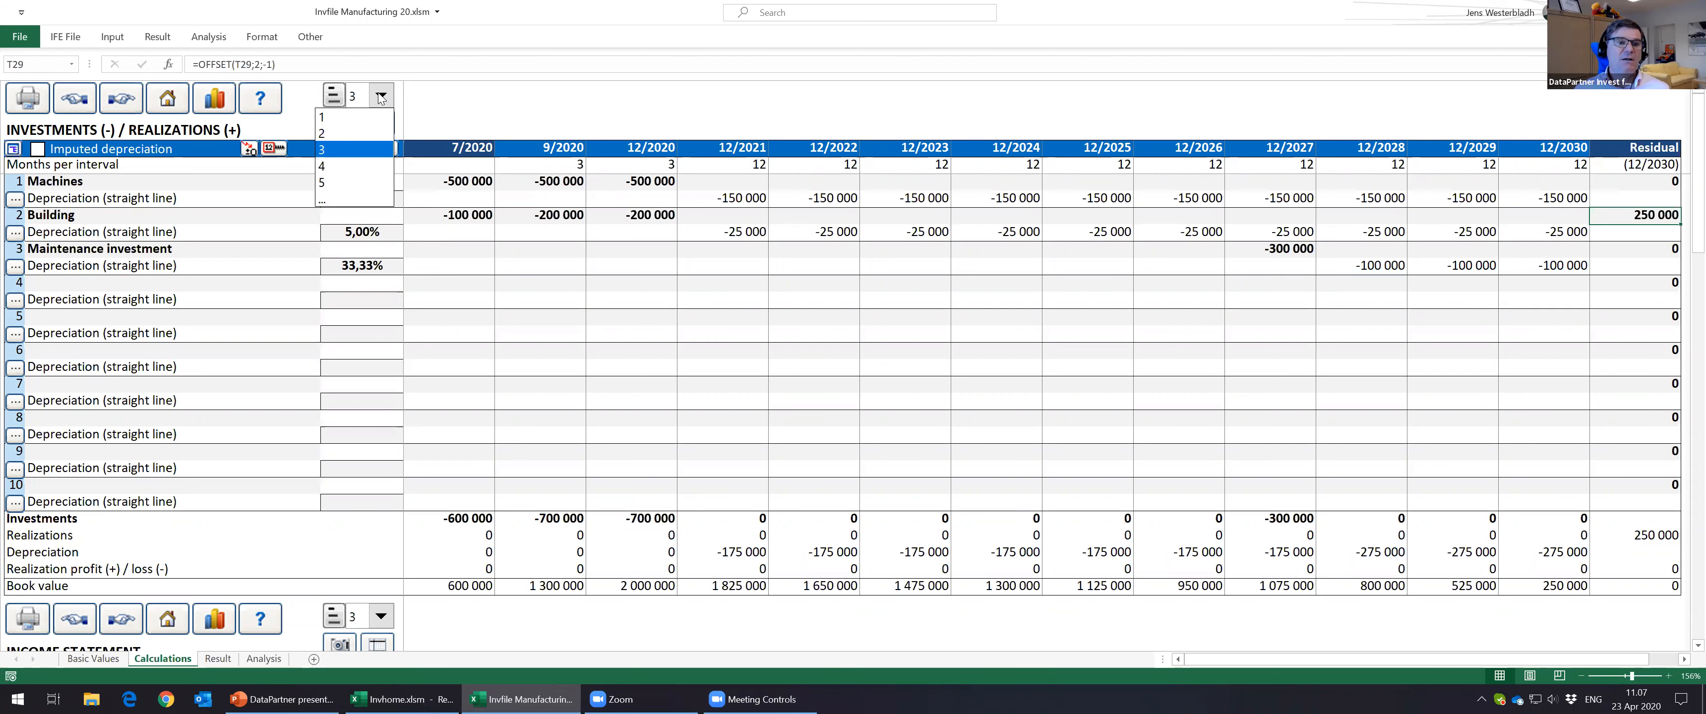
click(353, 166)
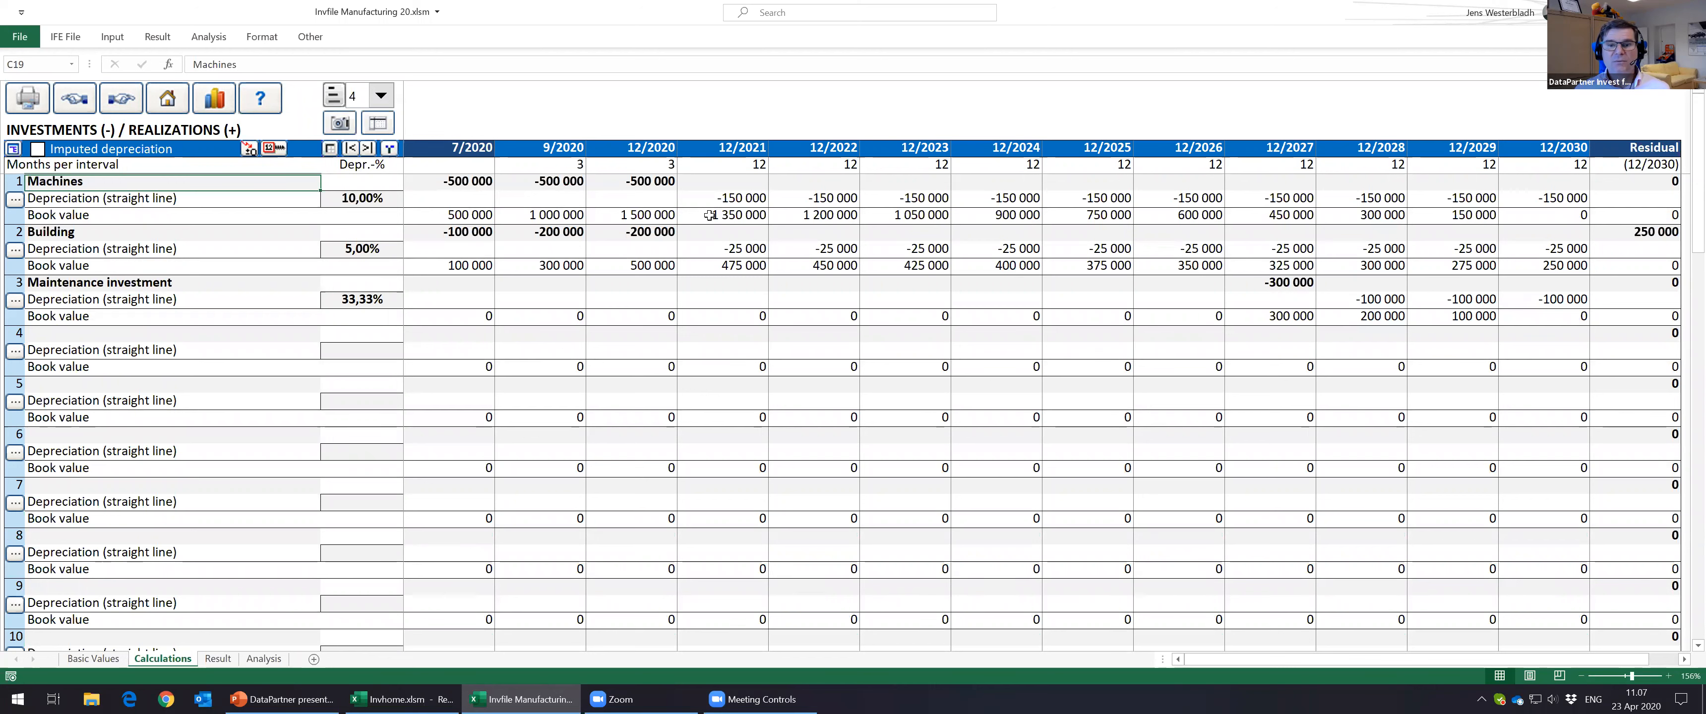
Step: Examine the Building book values from 12/2021 through the calculation term and its value in the Residual column
click(714, 255)
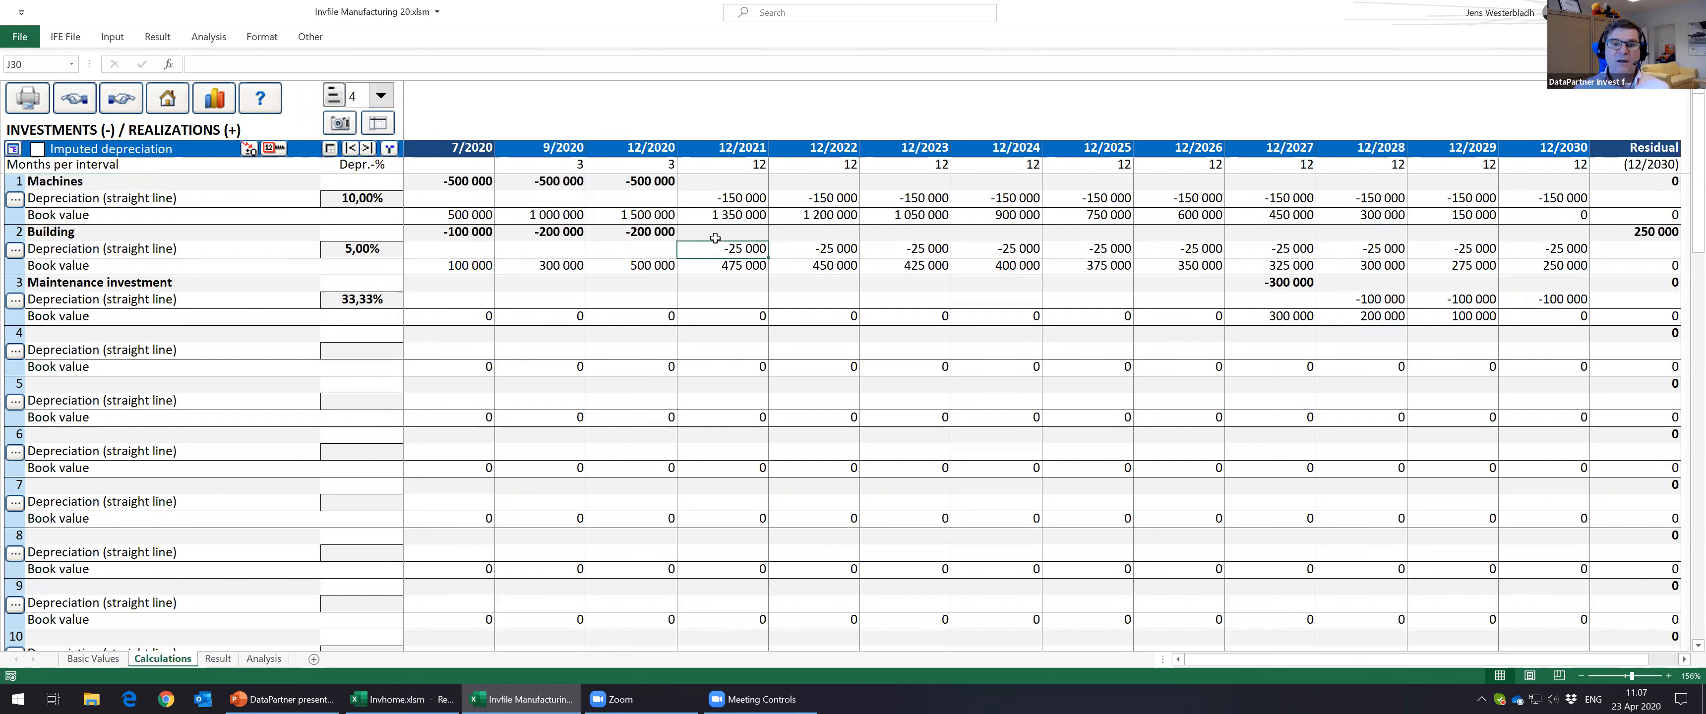
key(Down)
key(Right)
key(Right)
key(Right)
key(Right)
key(Right)
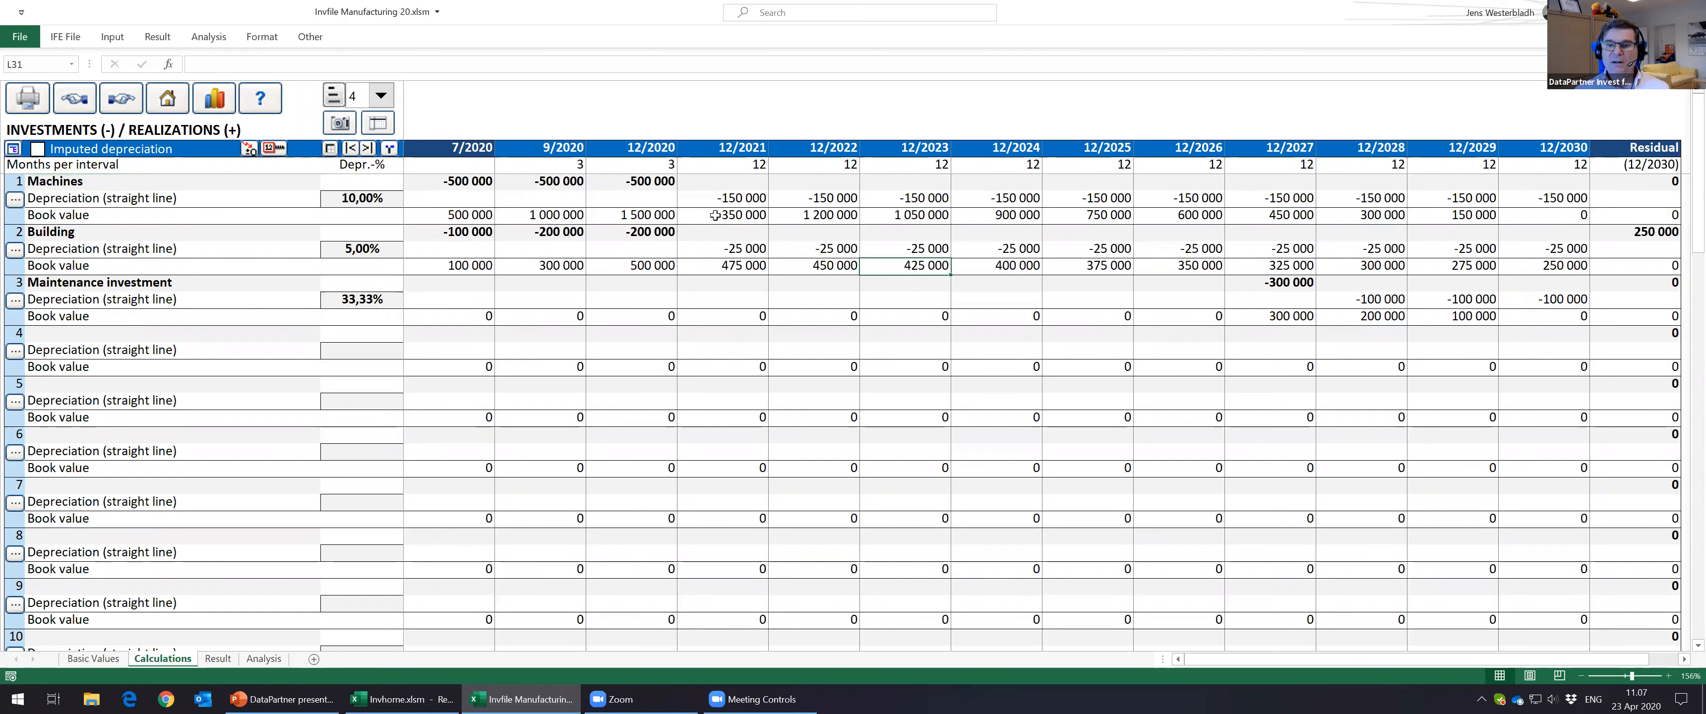
key(Right)
key(Right)
key(Right)
key(Right)
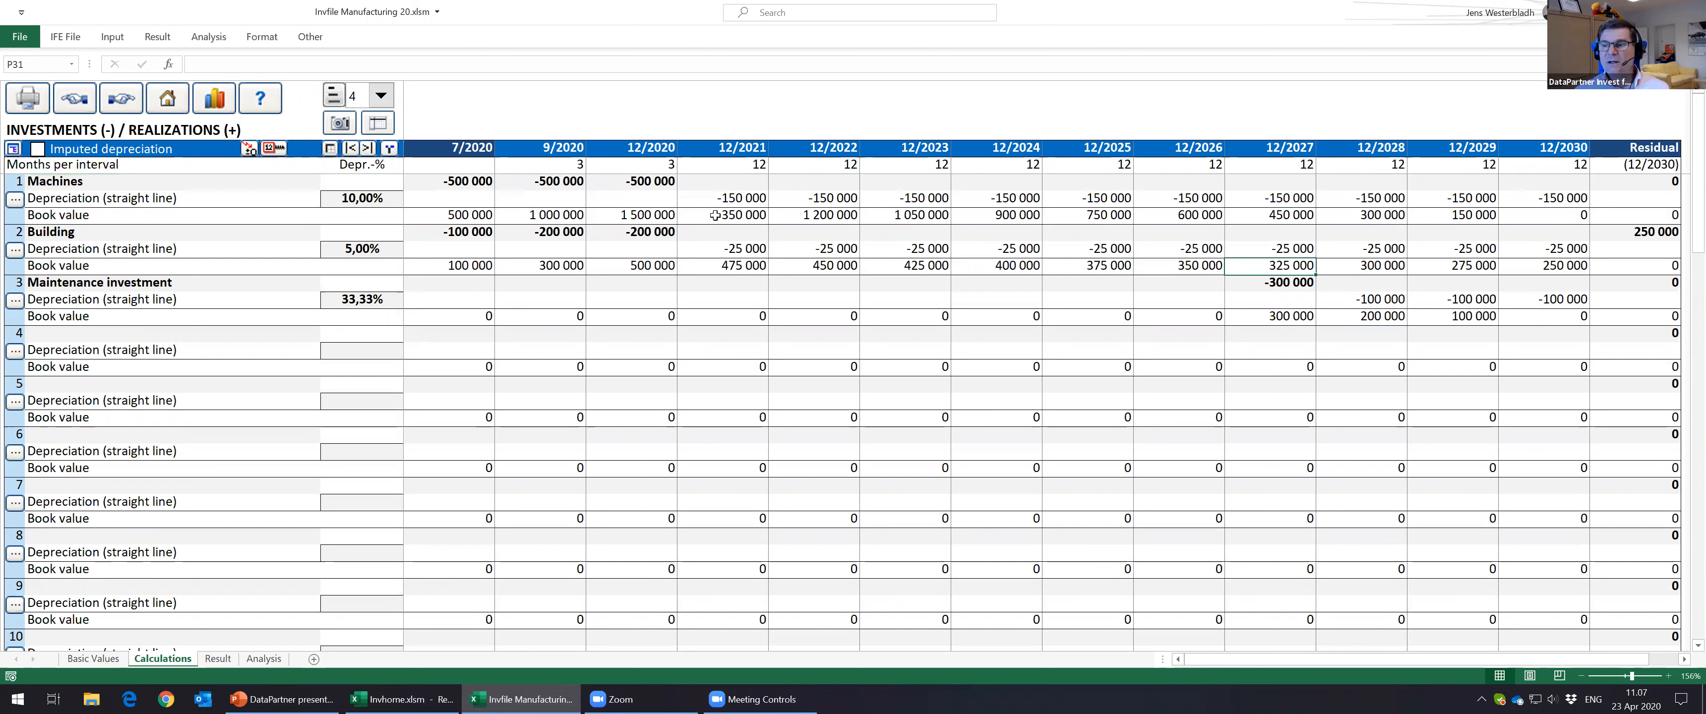
key(Up)
key(Up)
key(Right)
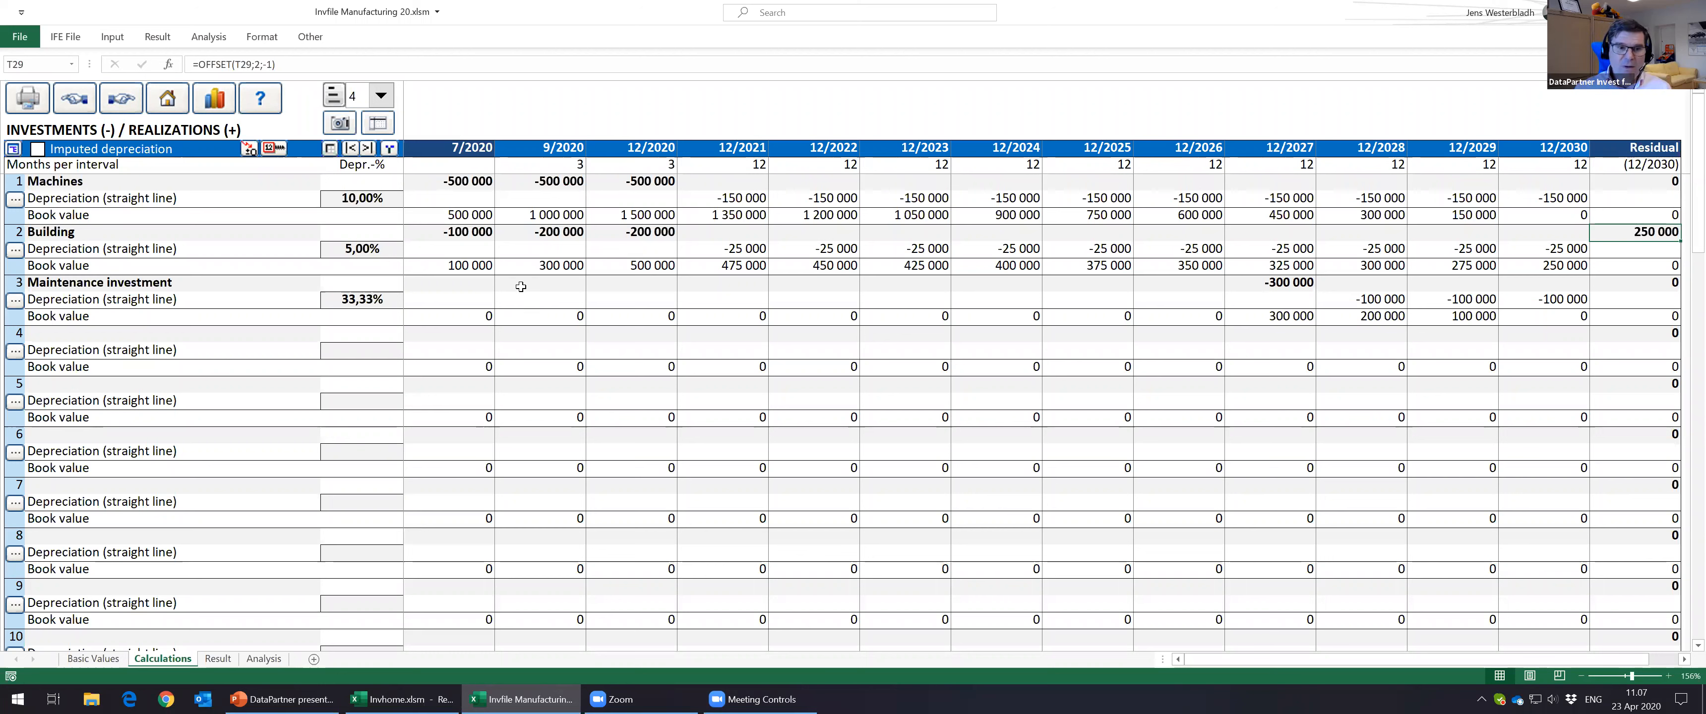
Step: Return to the Machines investment in 7/2020 at the start of the term and save the workbook
click(350, 148)
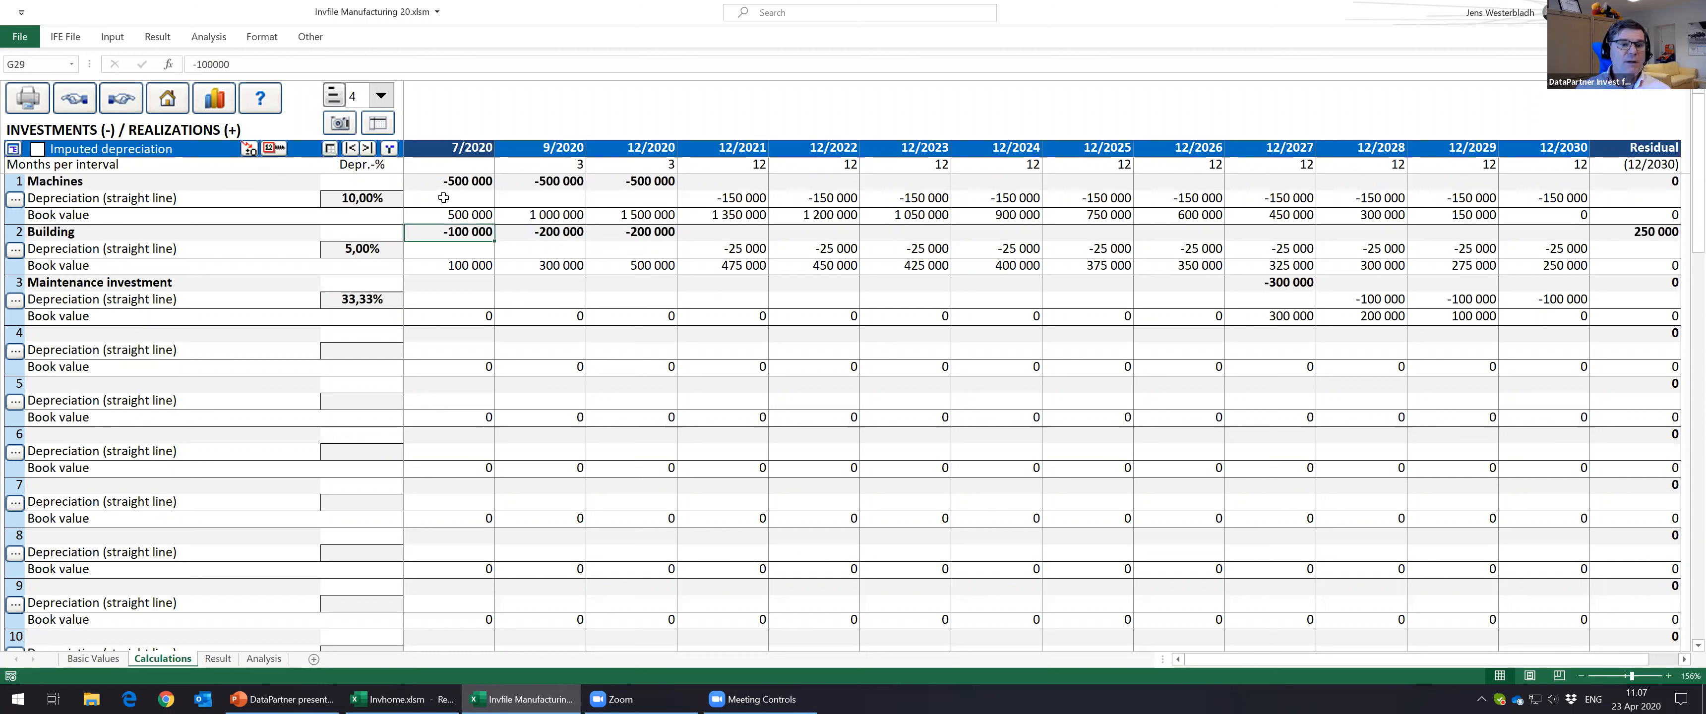
click(437, 180)
key(ctrl+s)
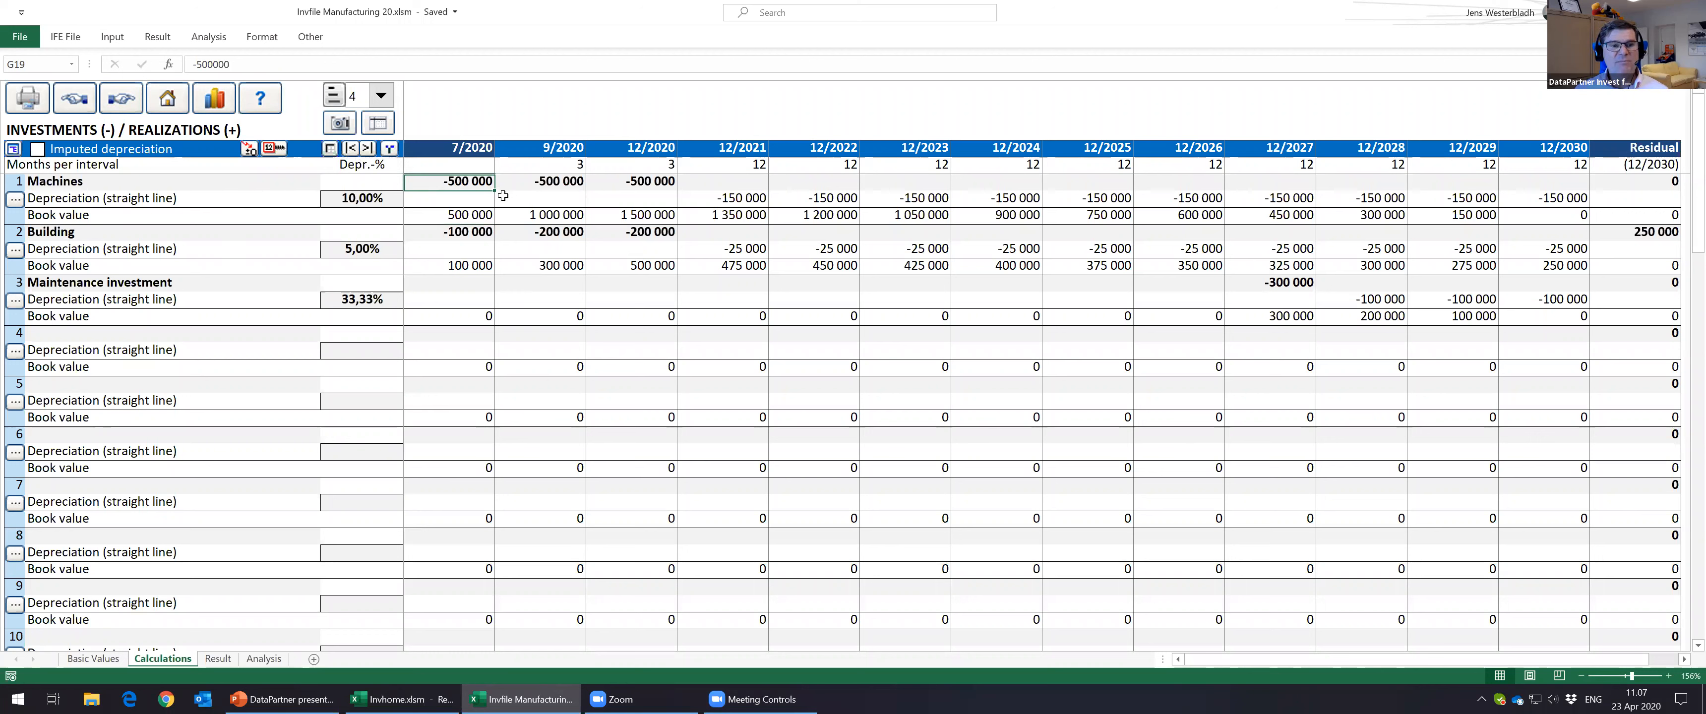
Step: Move on from the investments table to the Income Statement section
click(809, 33)
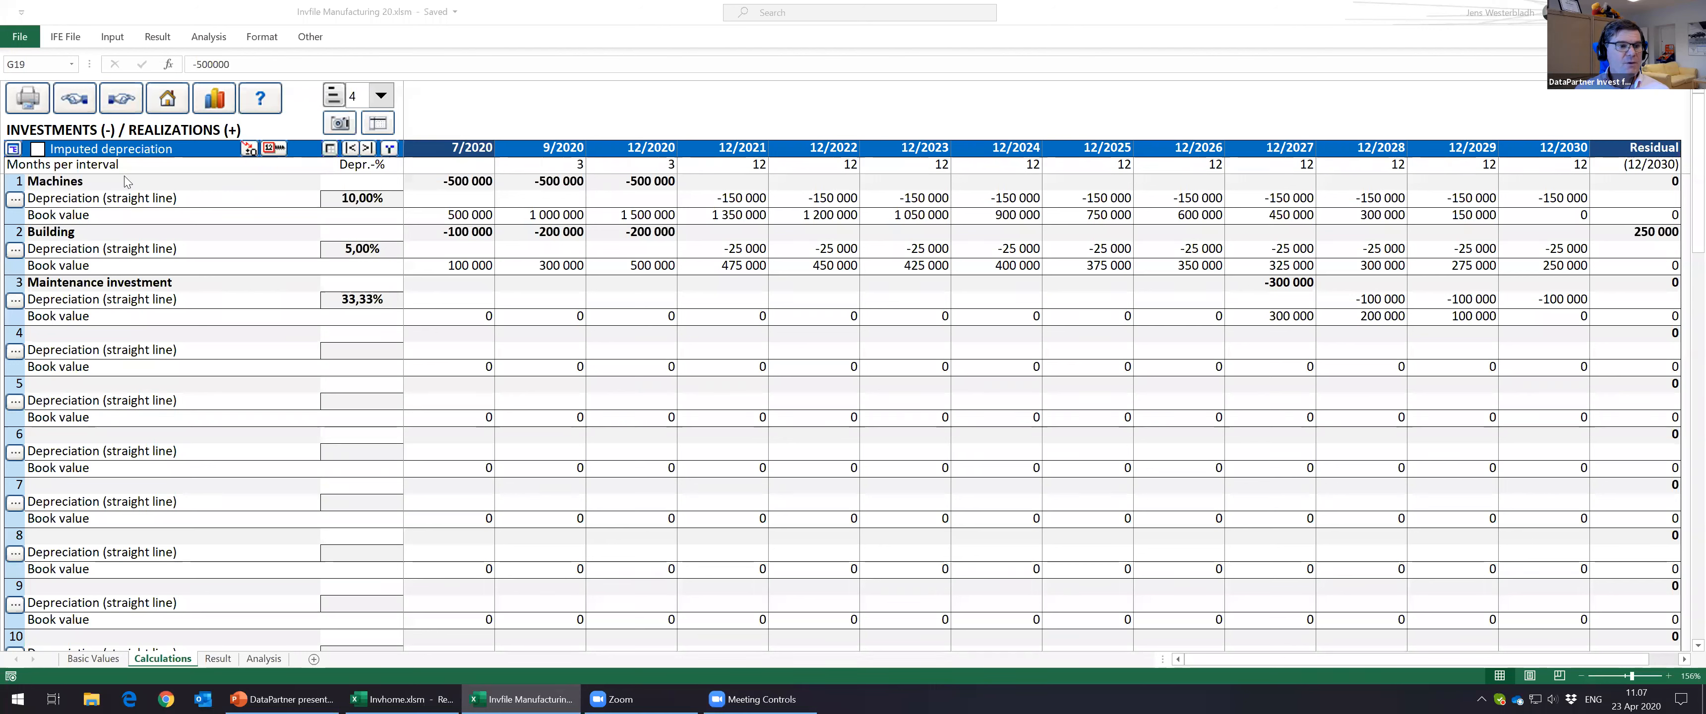
click(122, 106)
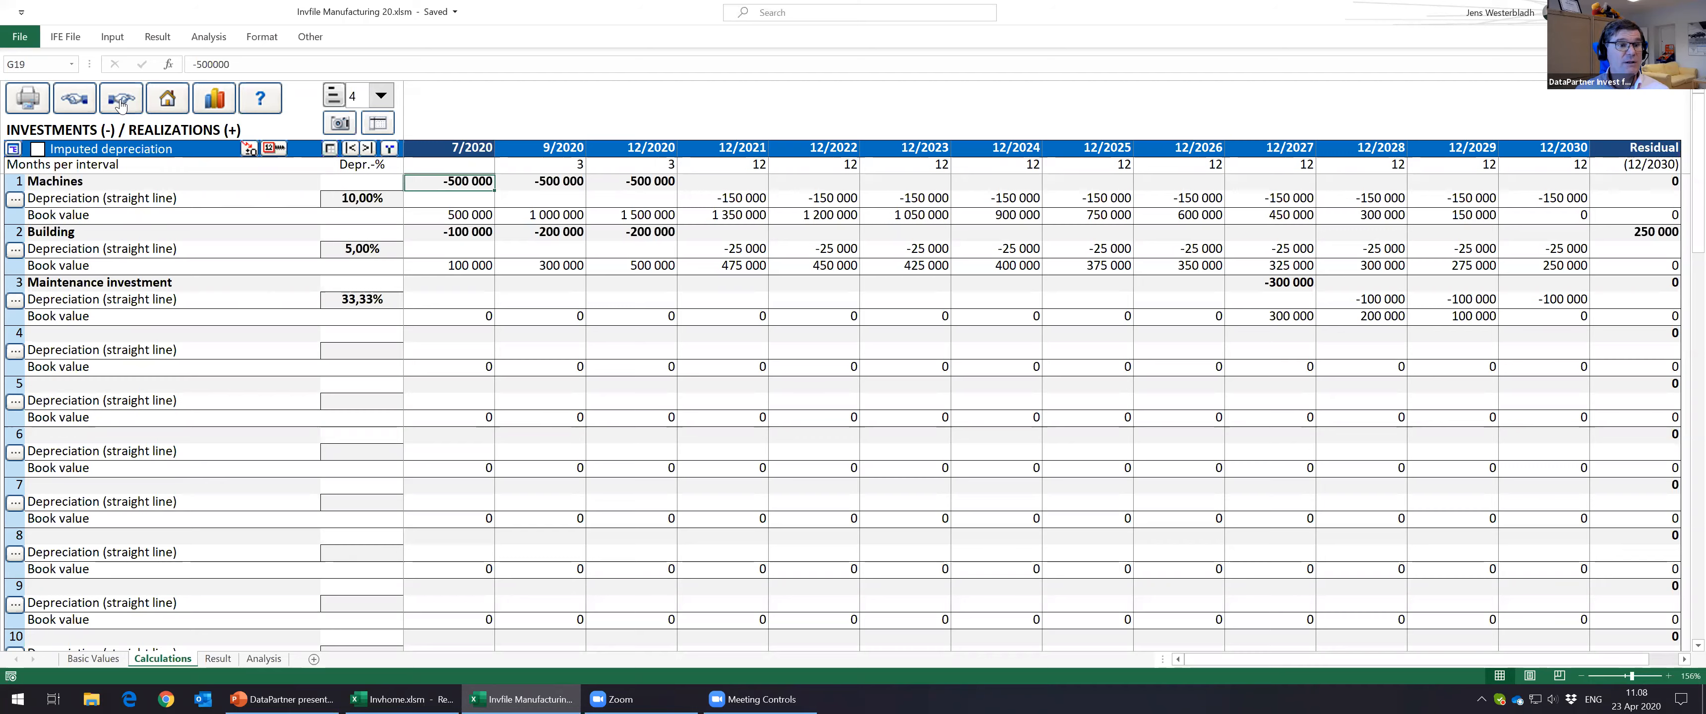
click(121, 101)
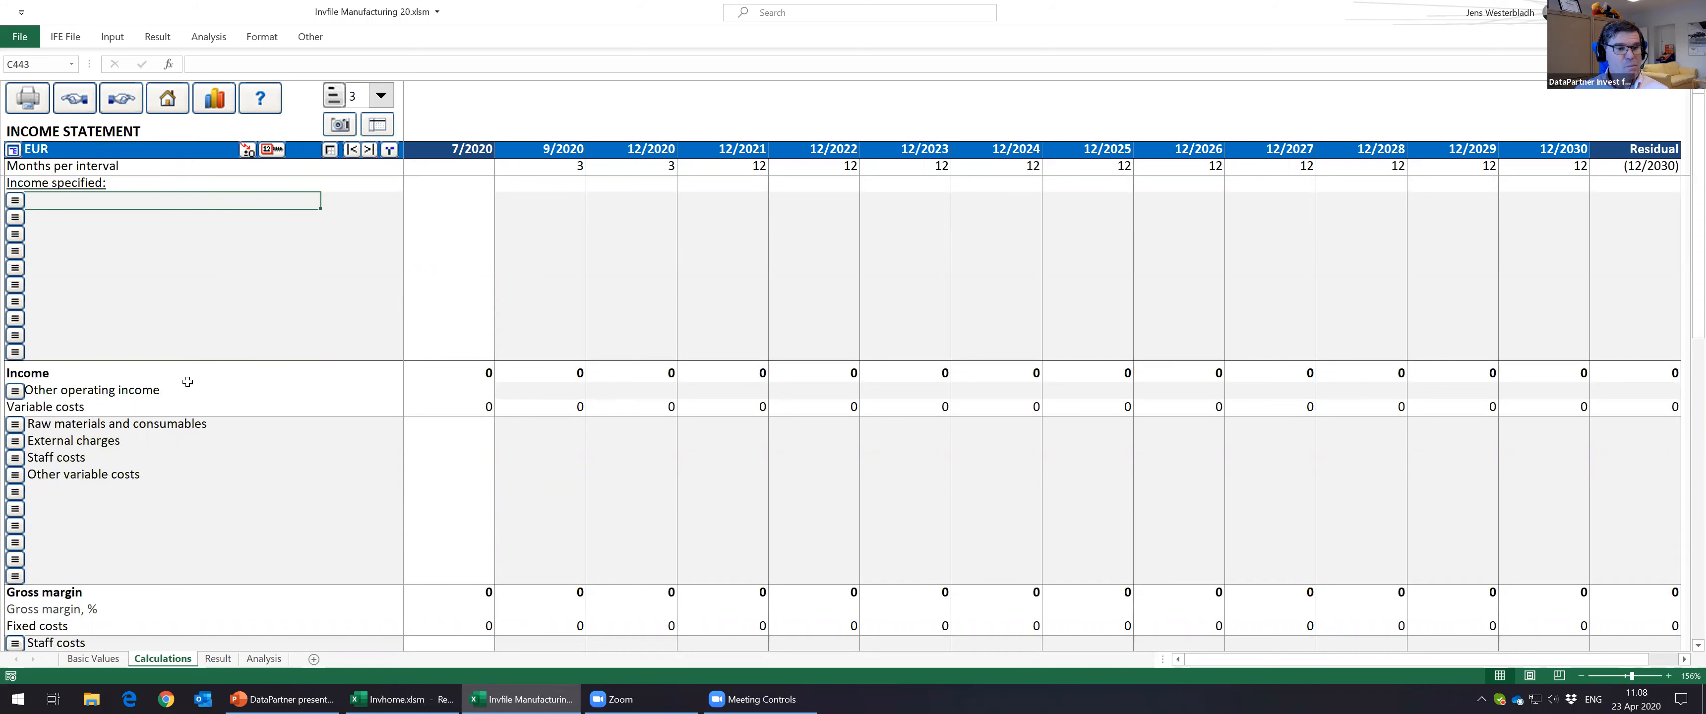
Step: Examine the income statement's row structure from the specified income rows through variable and fixed costs to depreciation and operating income
click(82, 424)
click(82, 460)
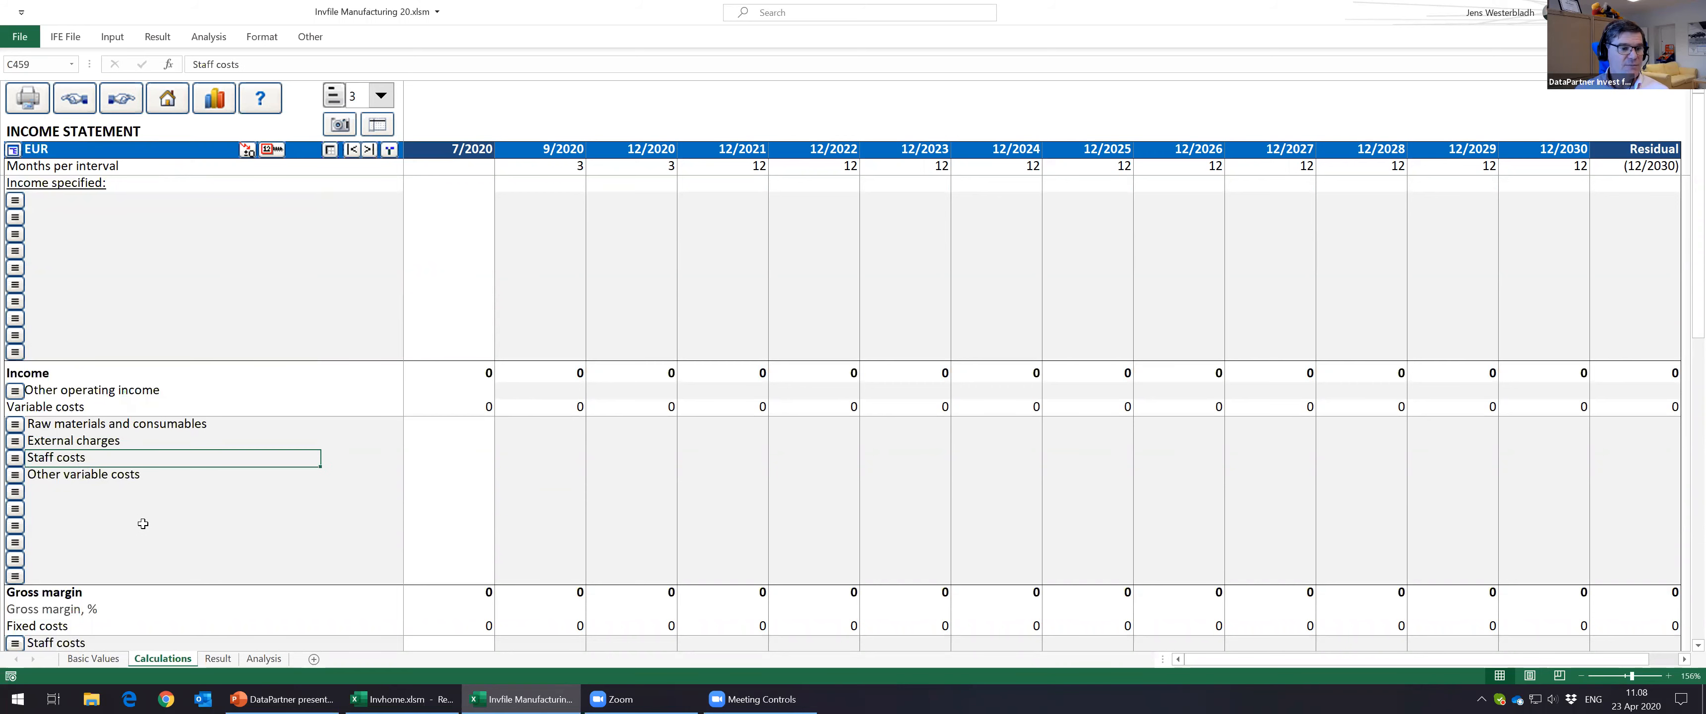
scroll(141, 520, down, 4)
scroll(141, 520, up, 4)
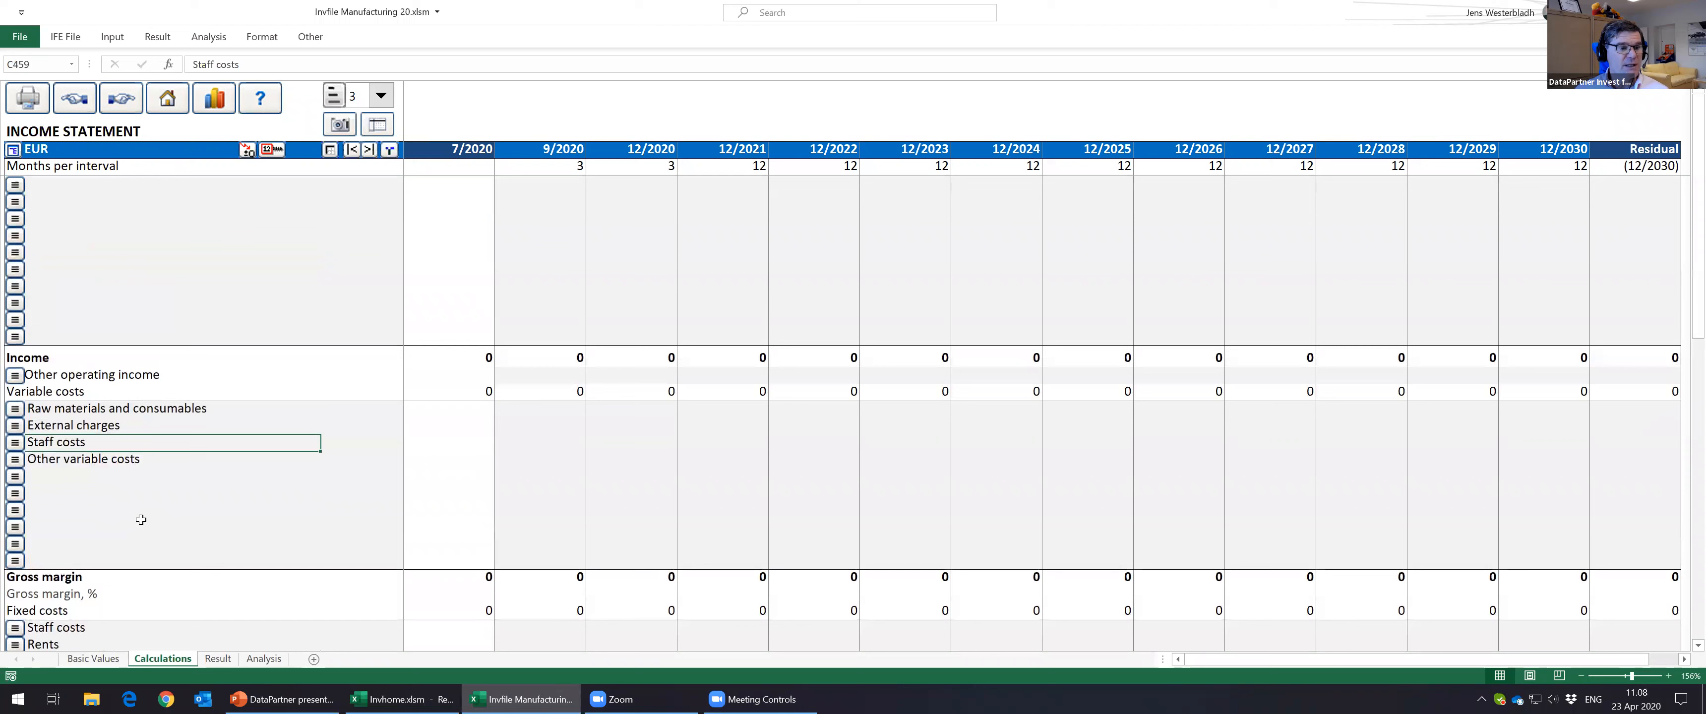
scroll(141, 521, up, 1)
click(98, 226)
click(85, 197)
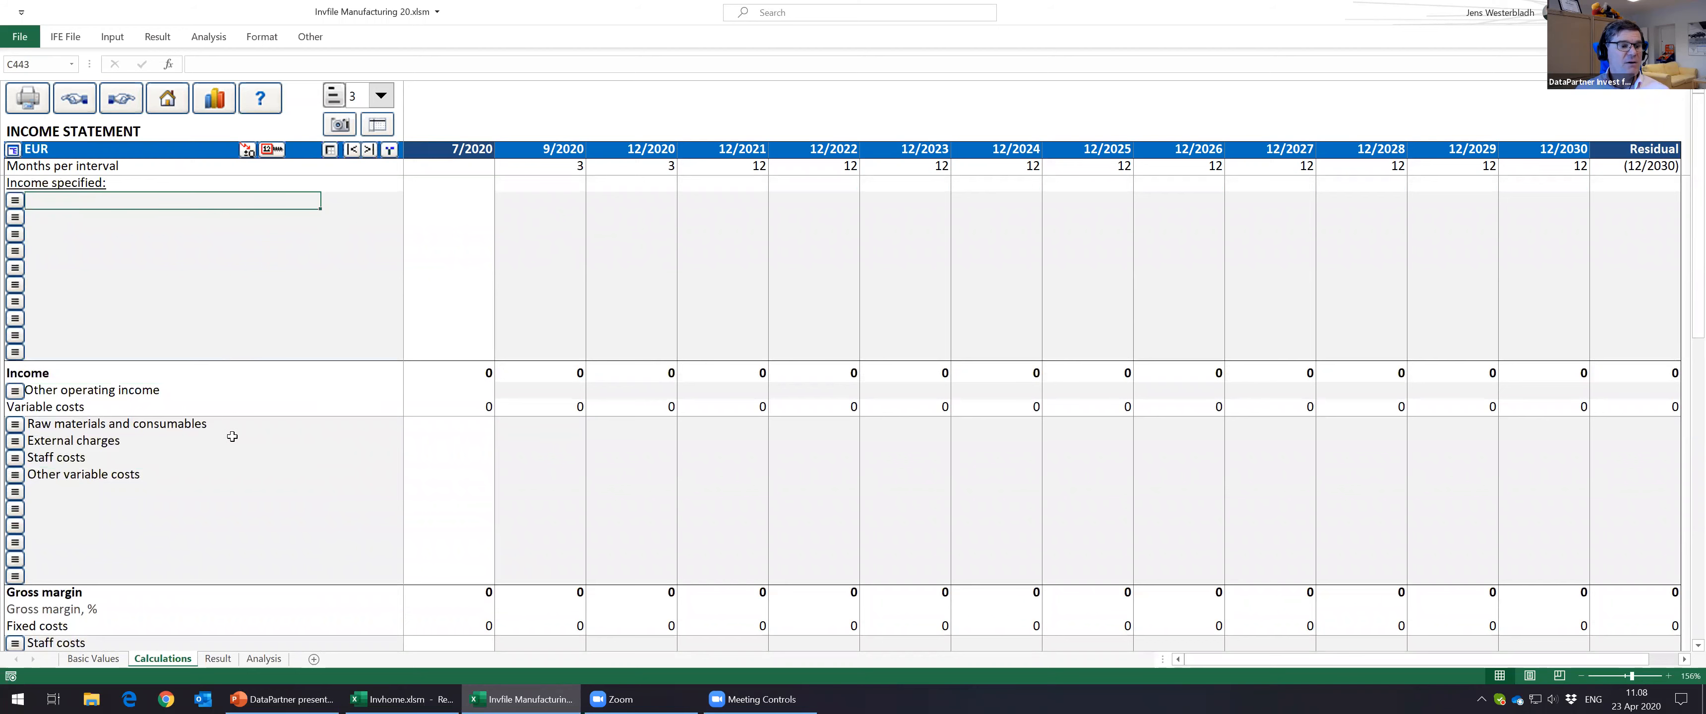
scroll(232, 440, down, 3)
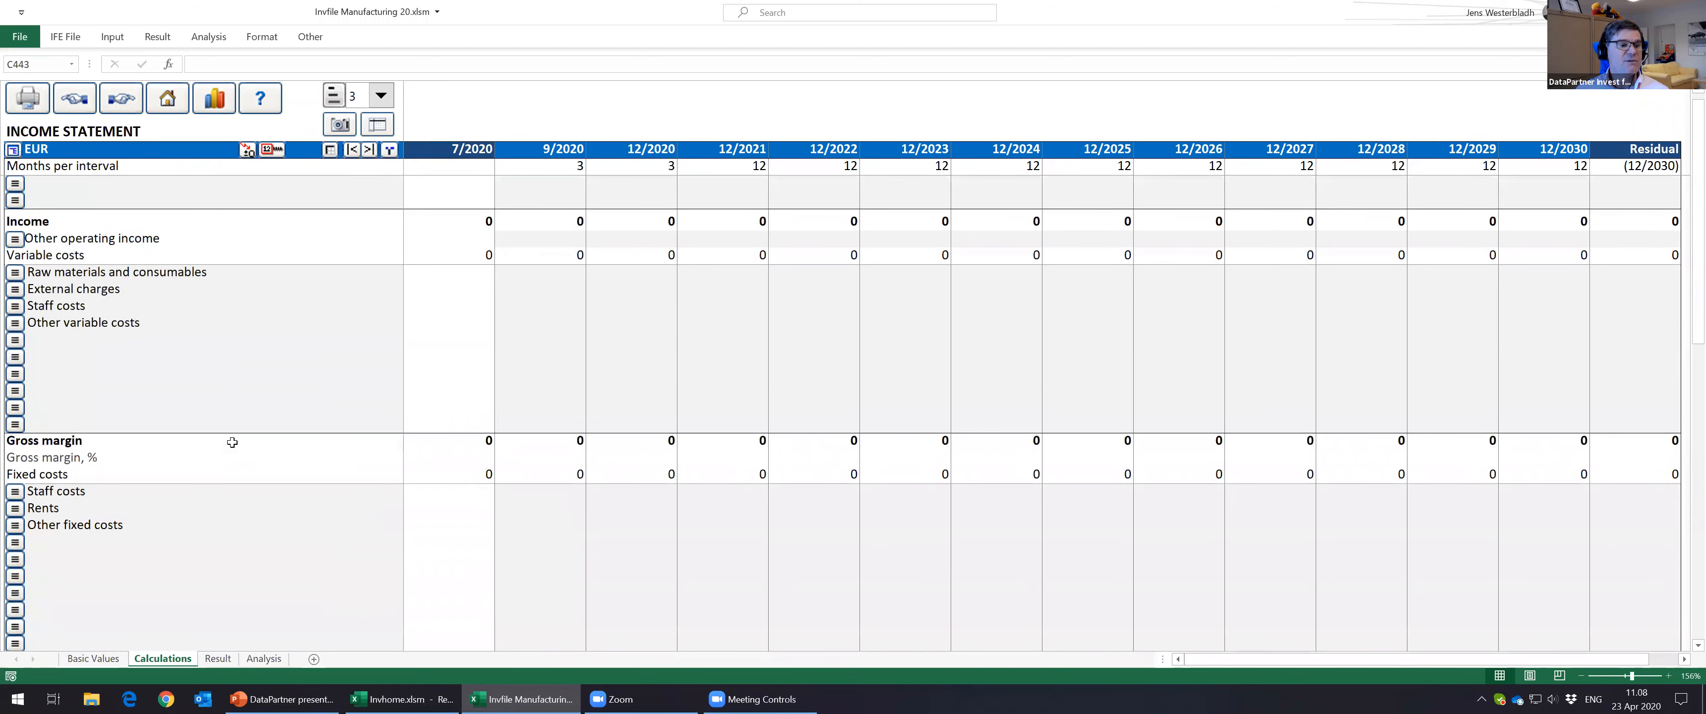
scroll(232, 442, down, 1)
scroll(231, 442, down, 8)
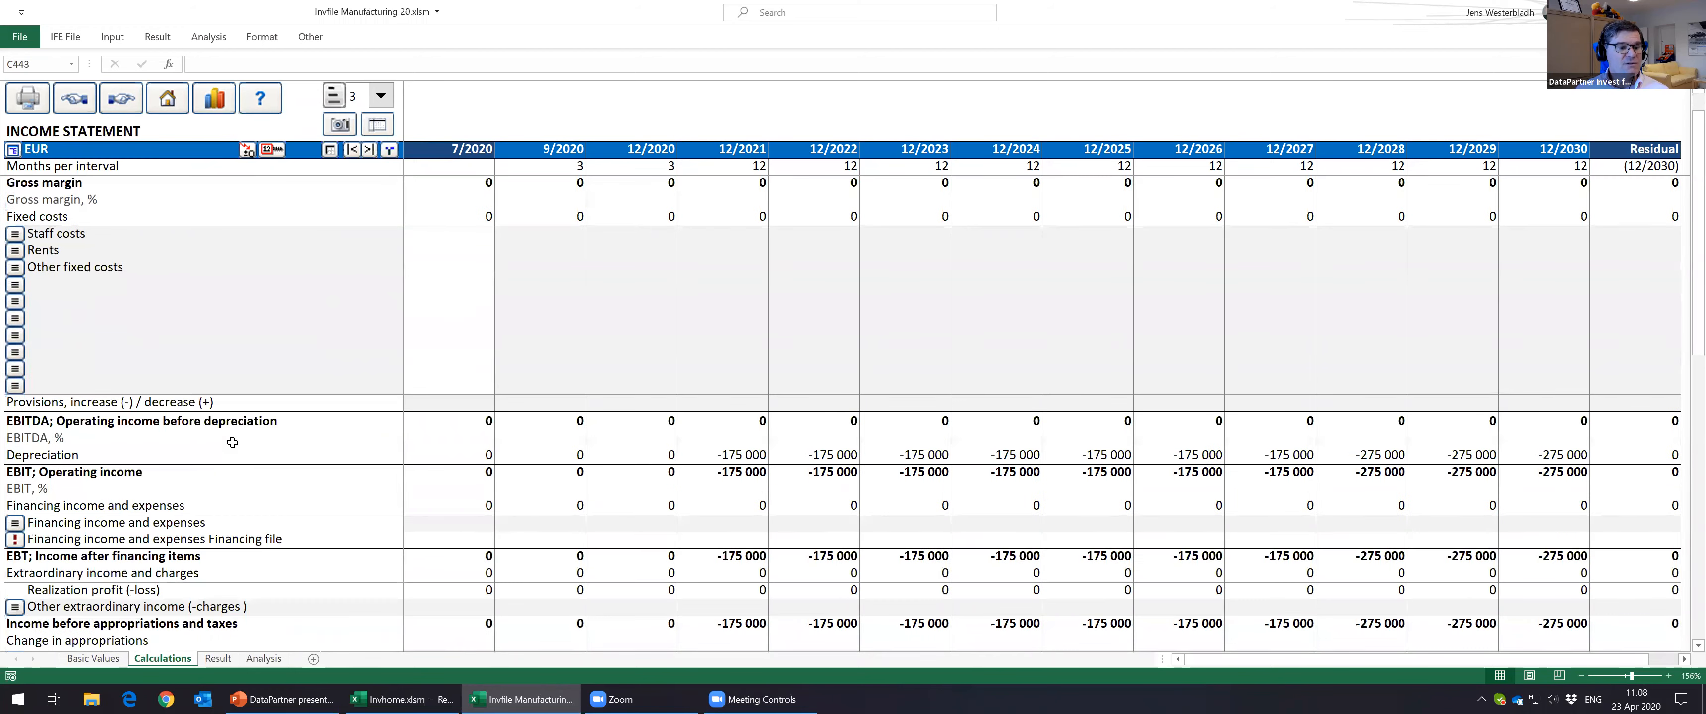
scroll(231, 440, up, 12)
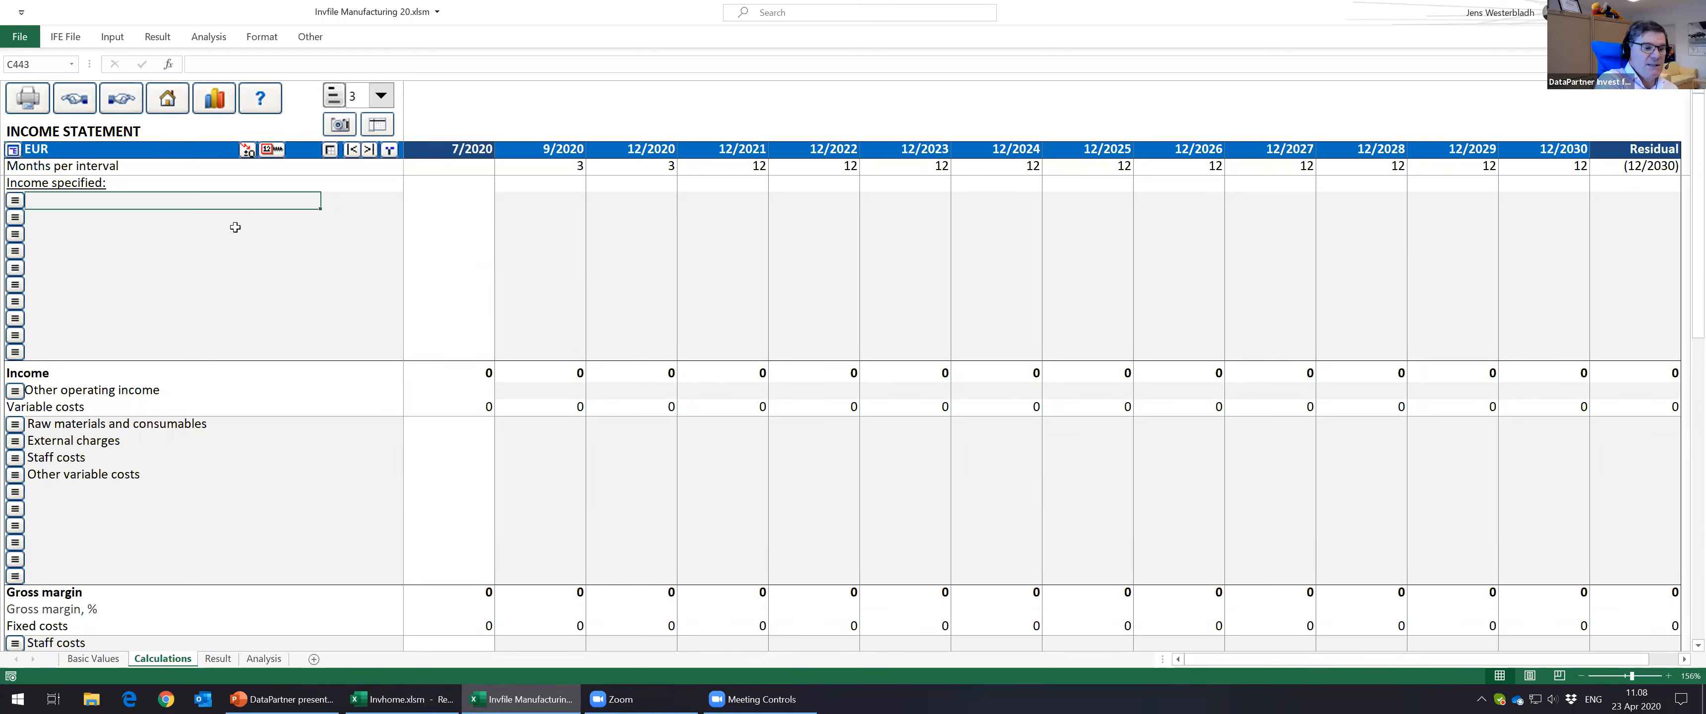
Step: Name the first row under Income specified "Sales of product X"
text(Sale )
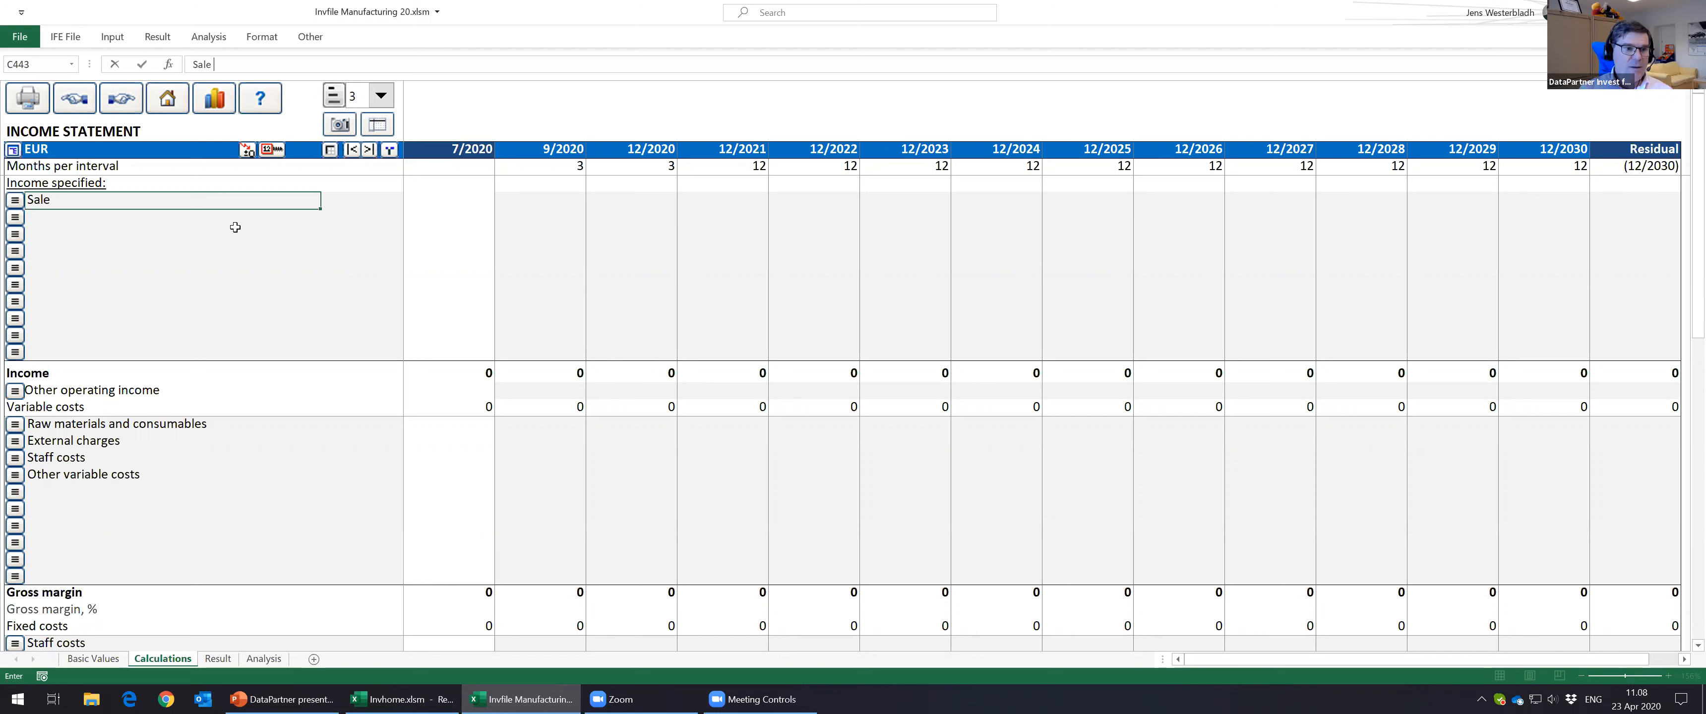
text(s of pro)
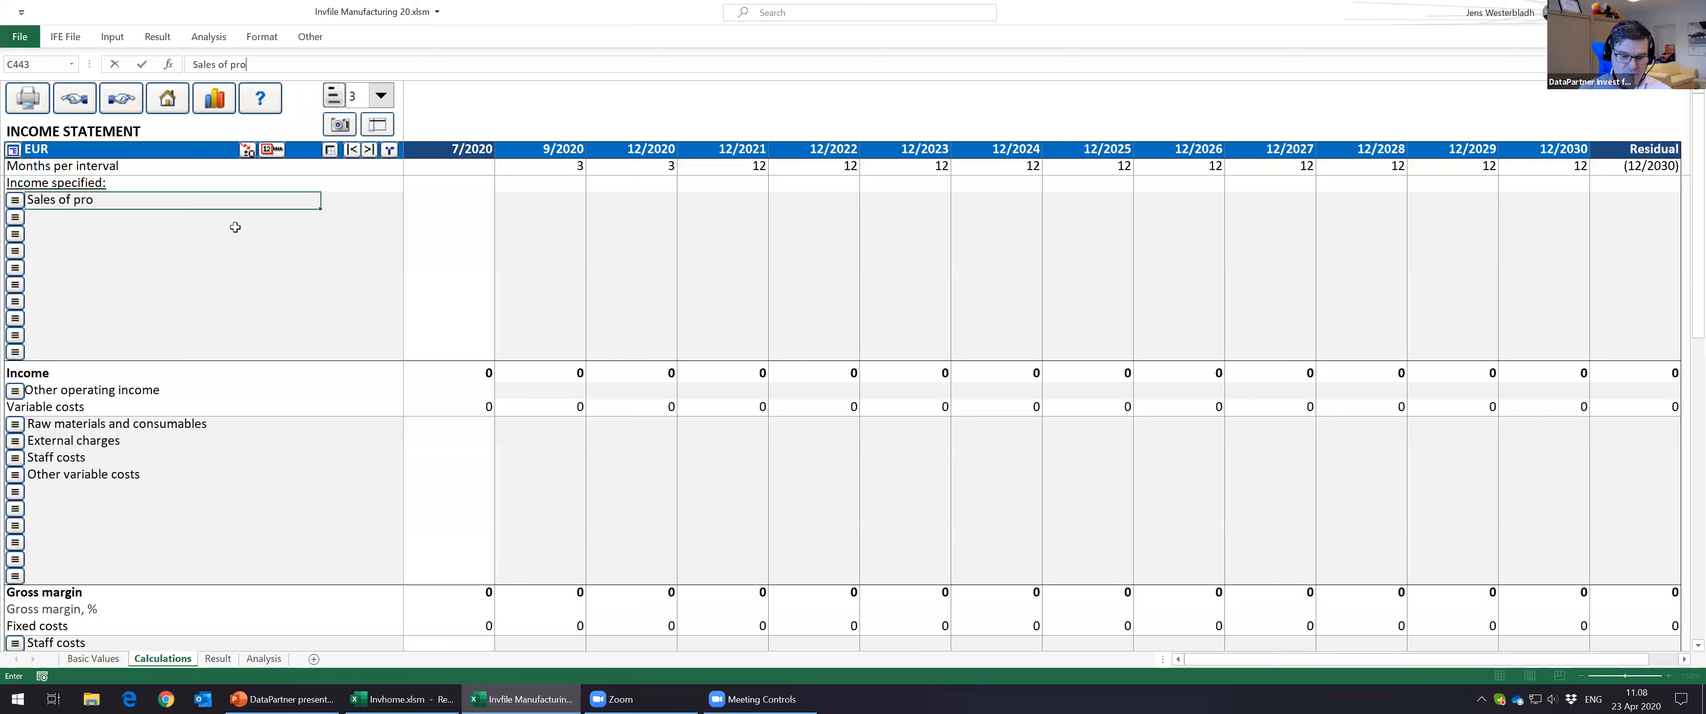
text(duct X)
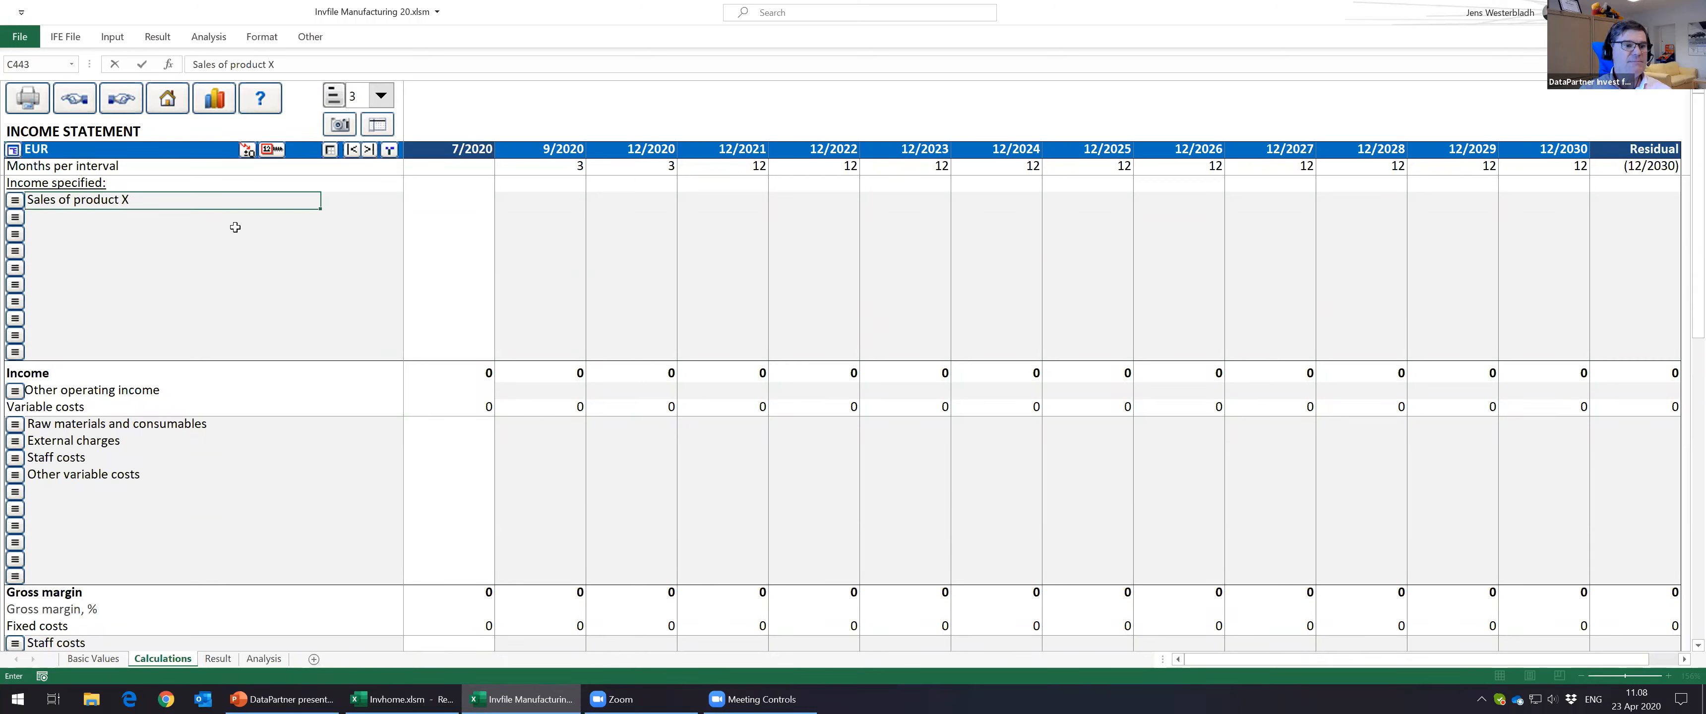
key(Return)
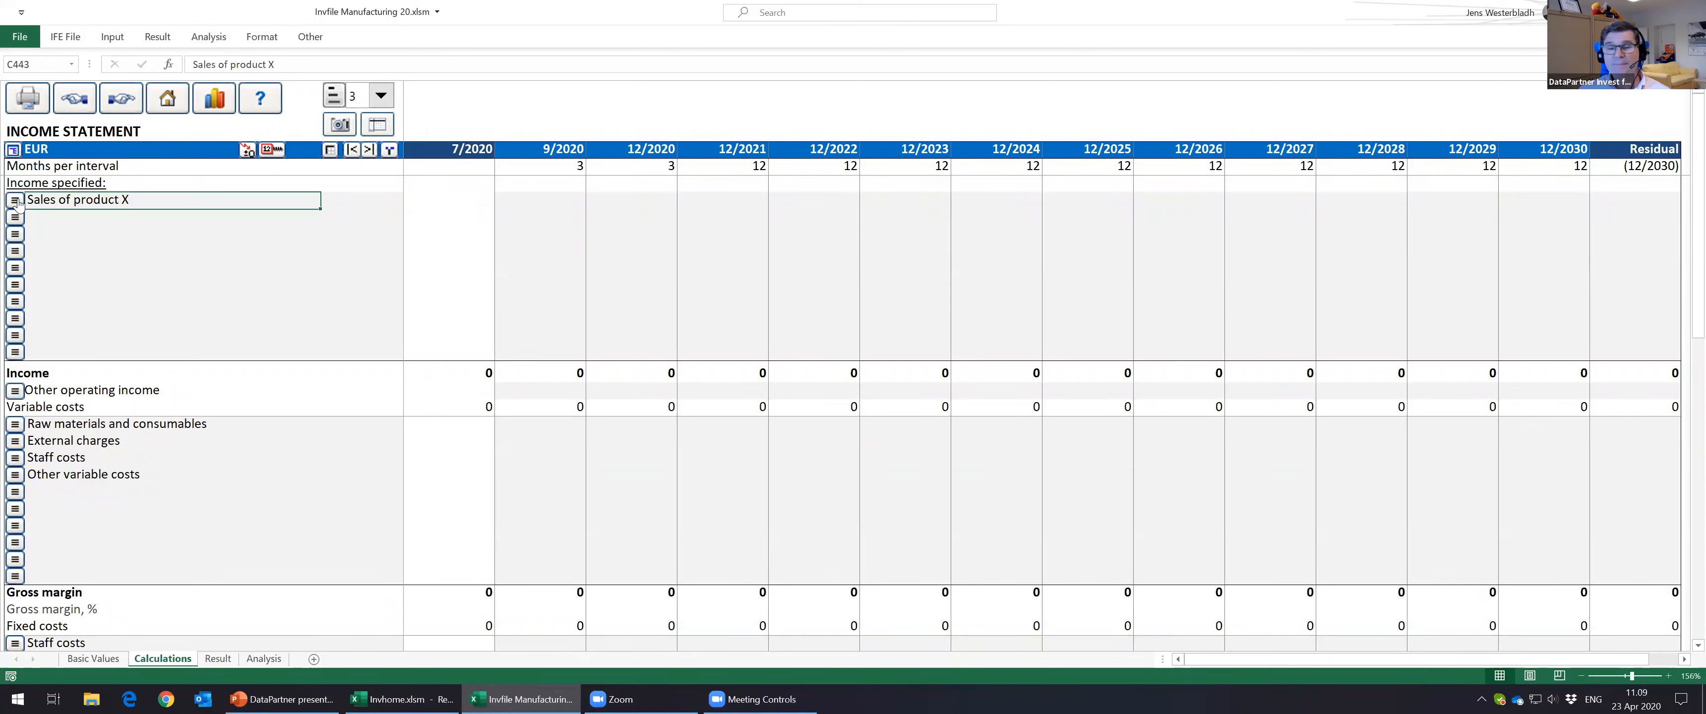
Step: Create 3 specification sub-rows with indented text for the Sales of product X row
click(15, 201)
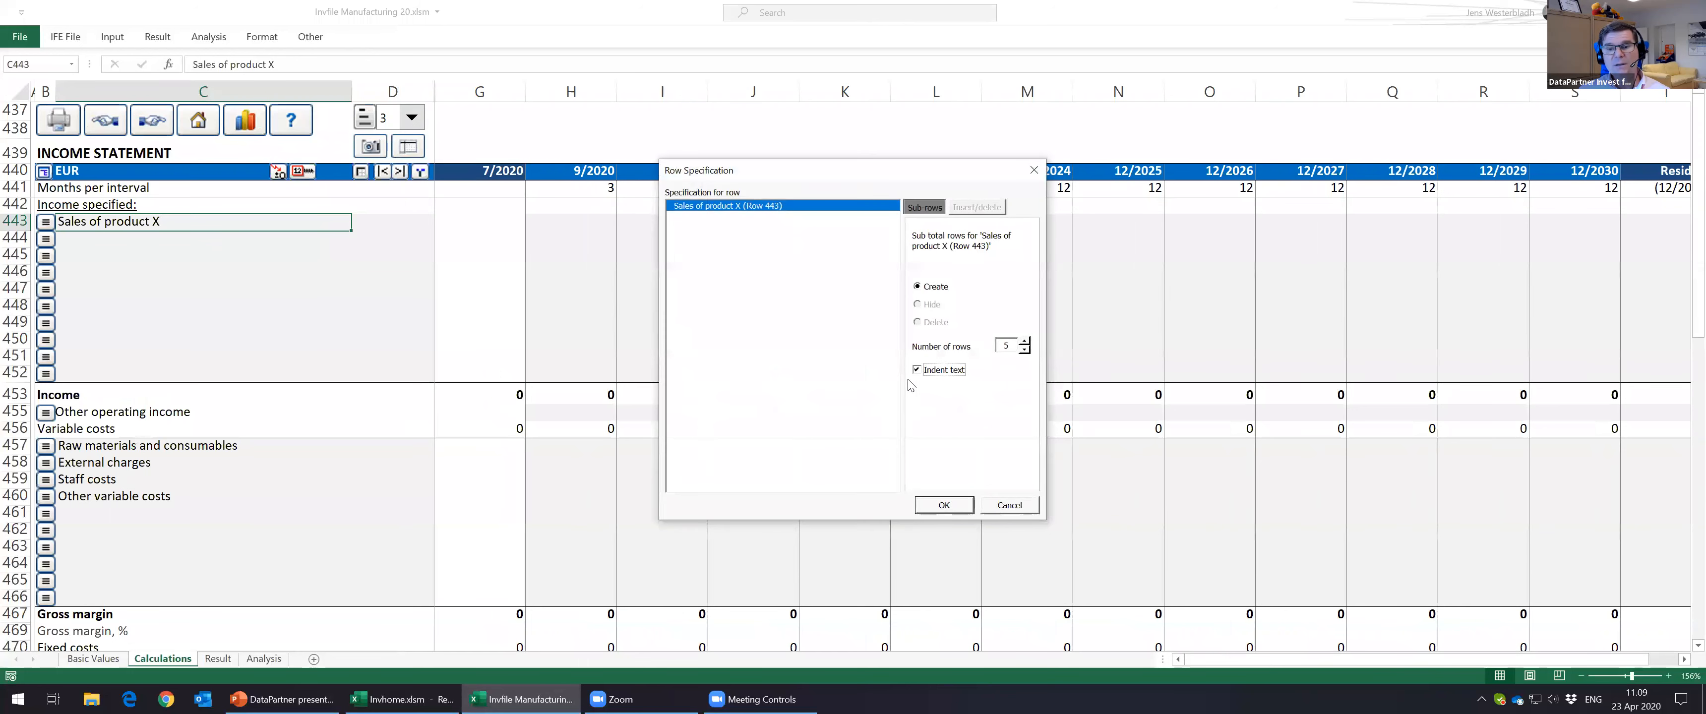
click(1024, 349)
click(1024, 349)
click(961, 508)
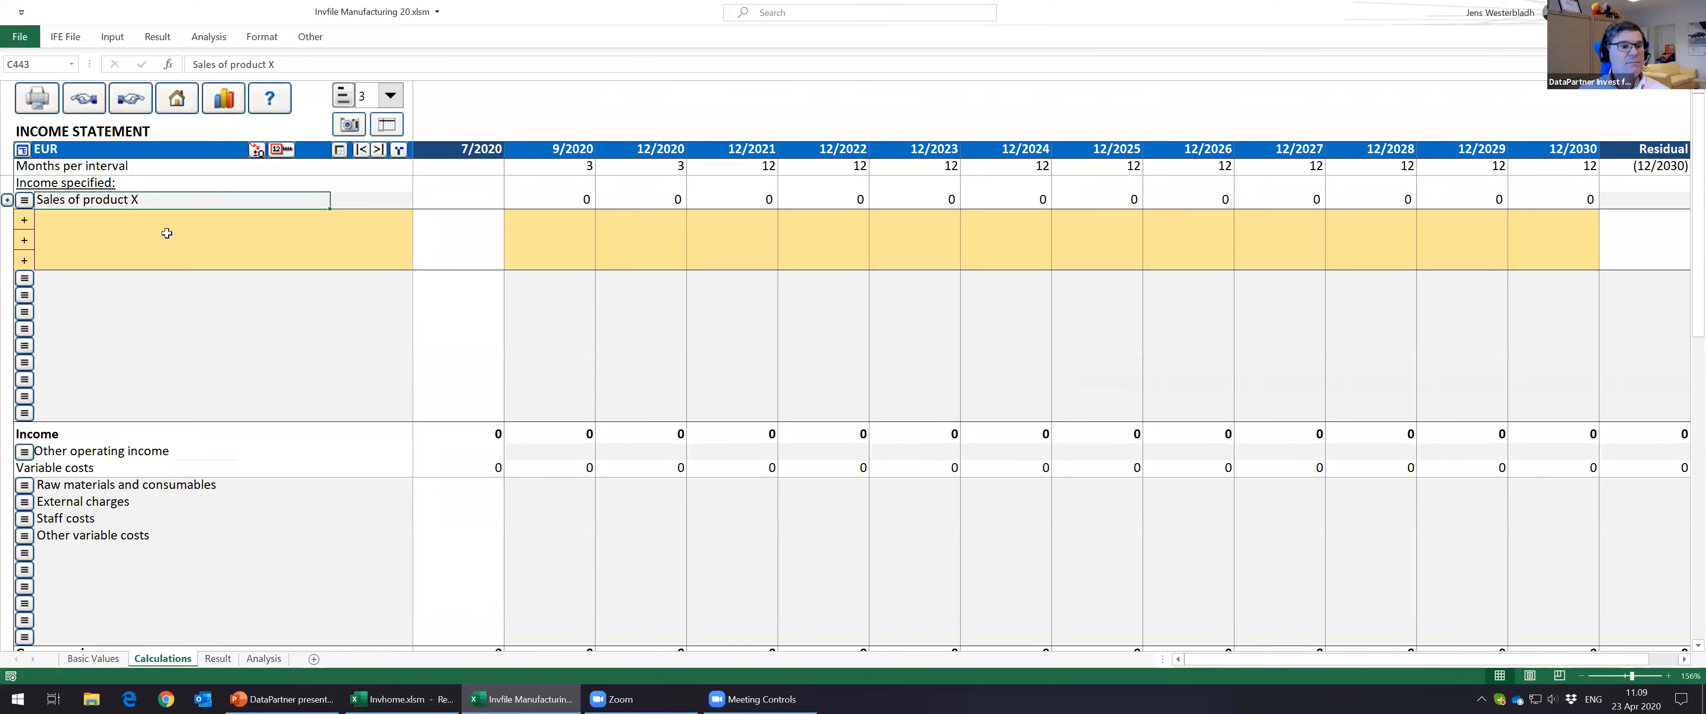
Step: Name the first sub-row of Sales of product X "Capacity of the production line"
click(117, 220)
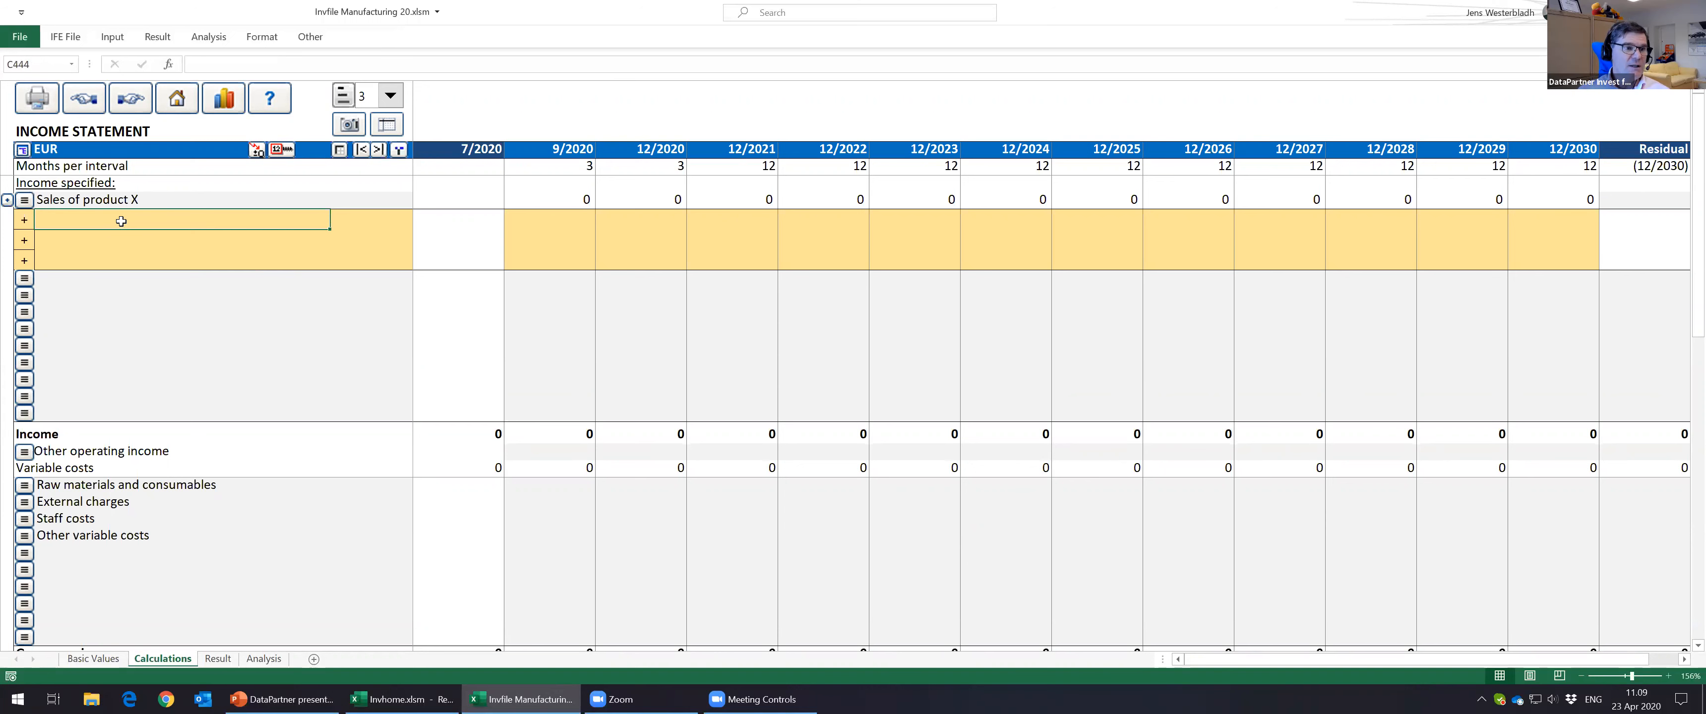
text(Capac)
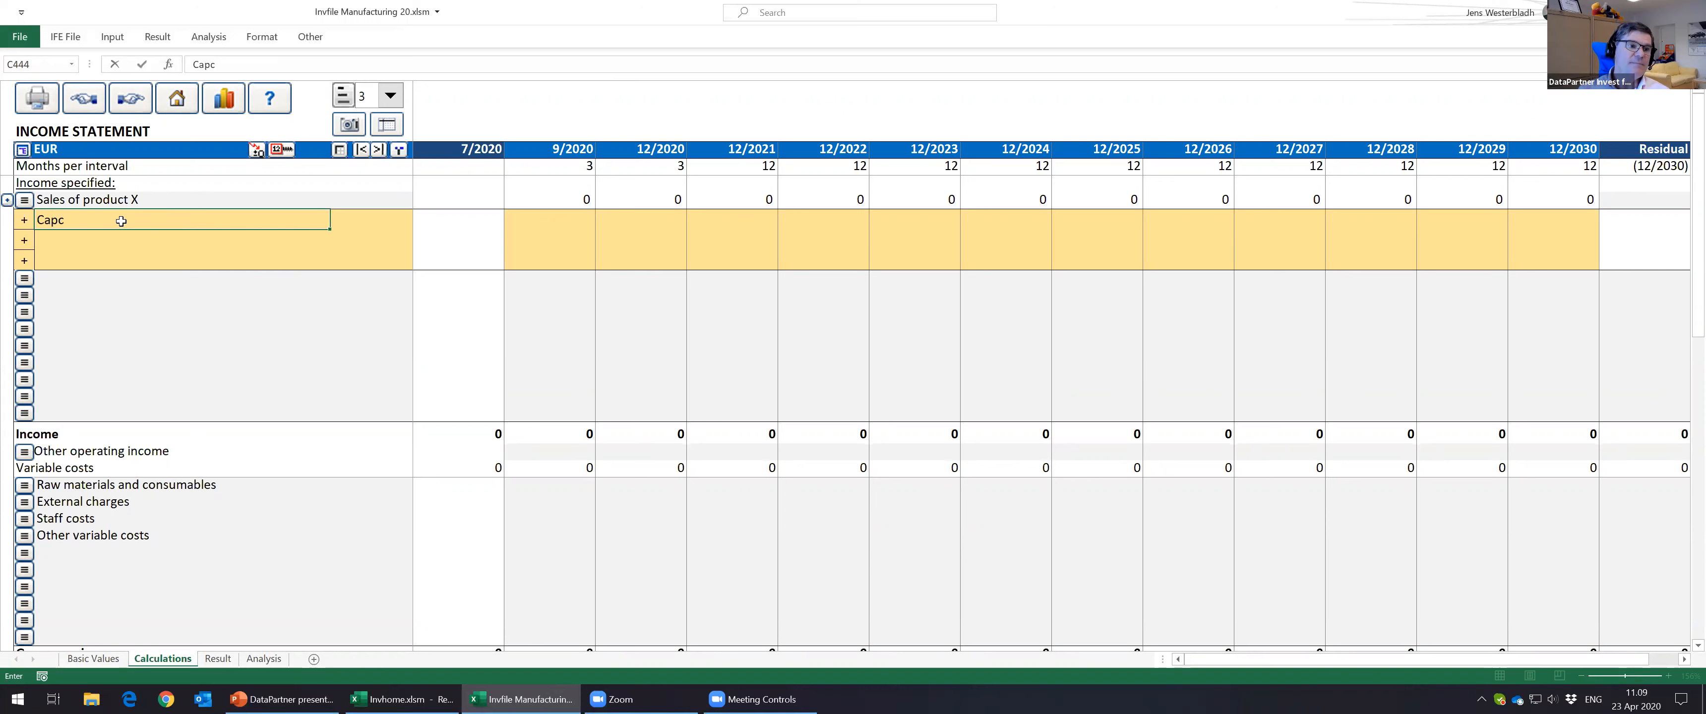
text(ity)
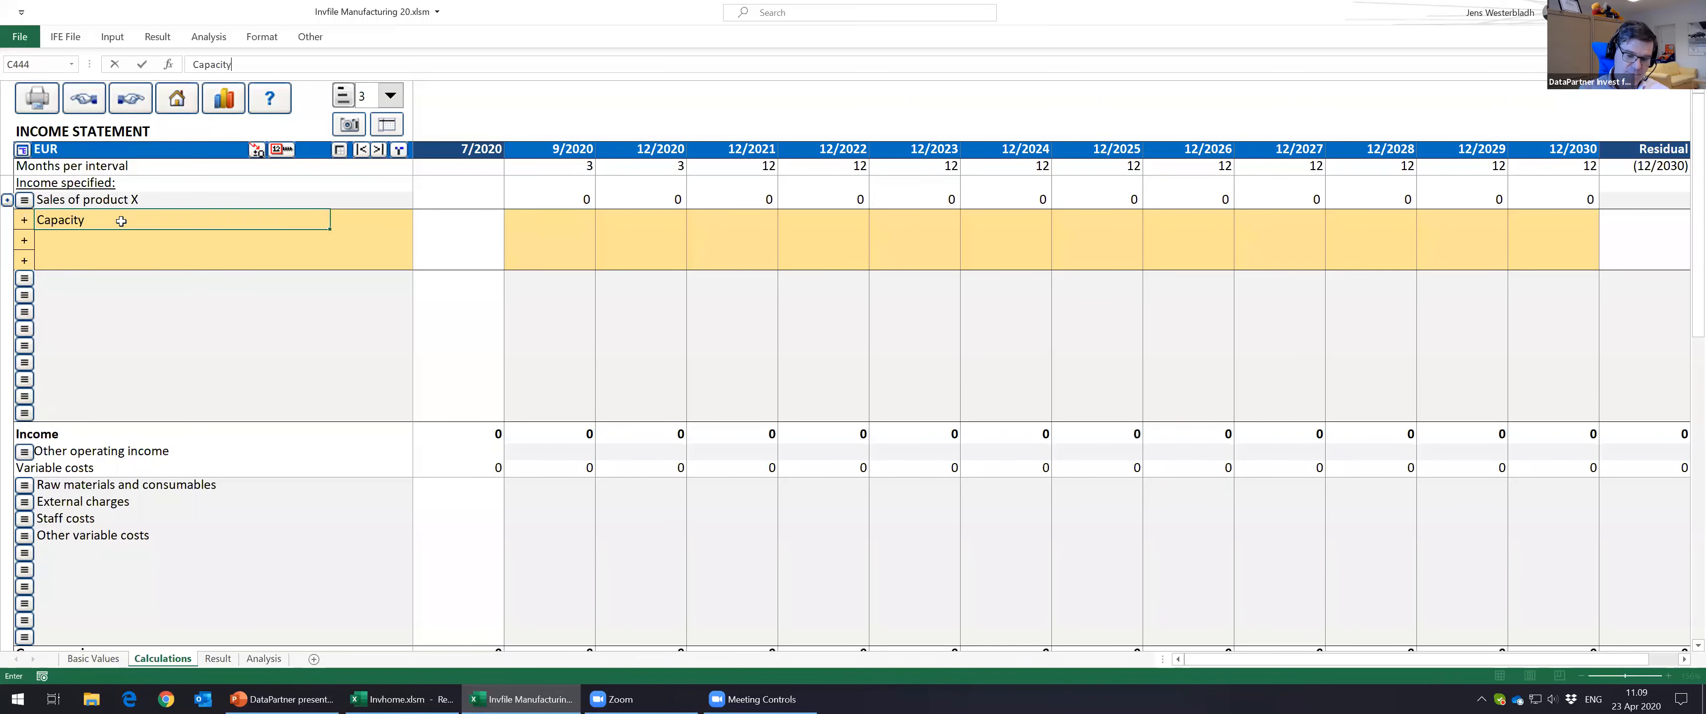
text( of the p)
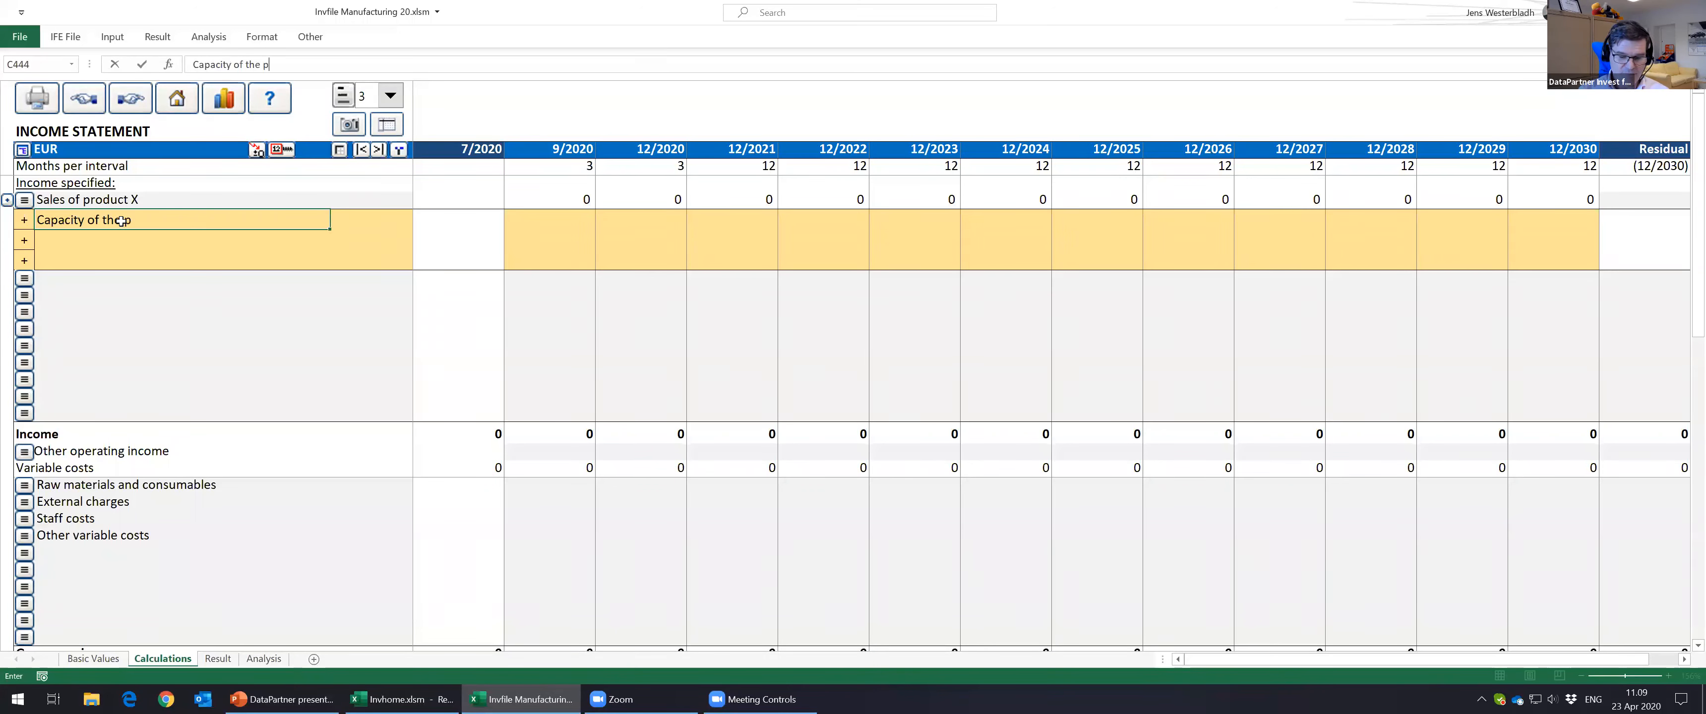
text(roduction line)
key(Return)
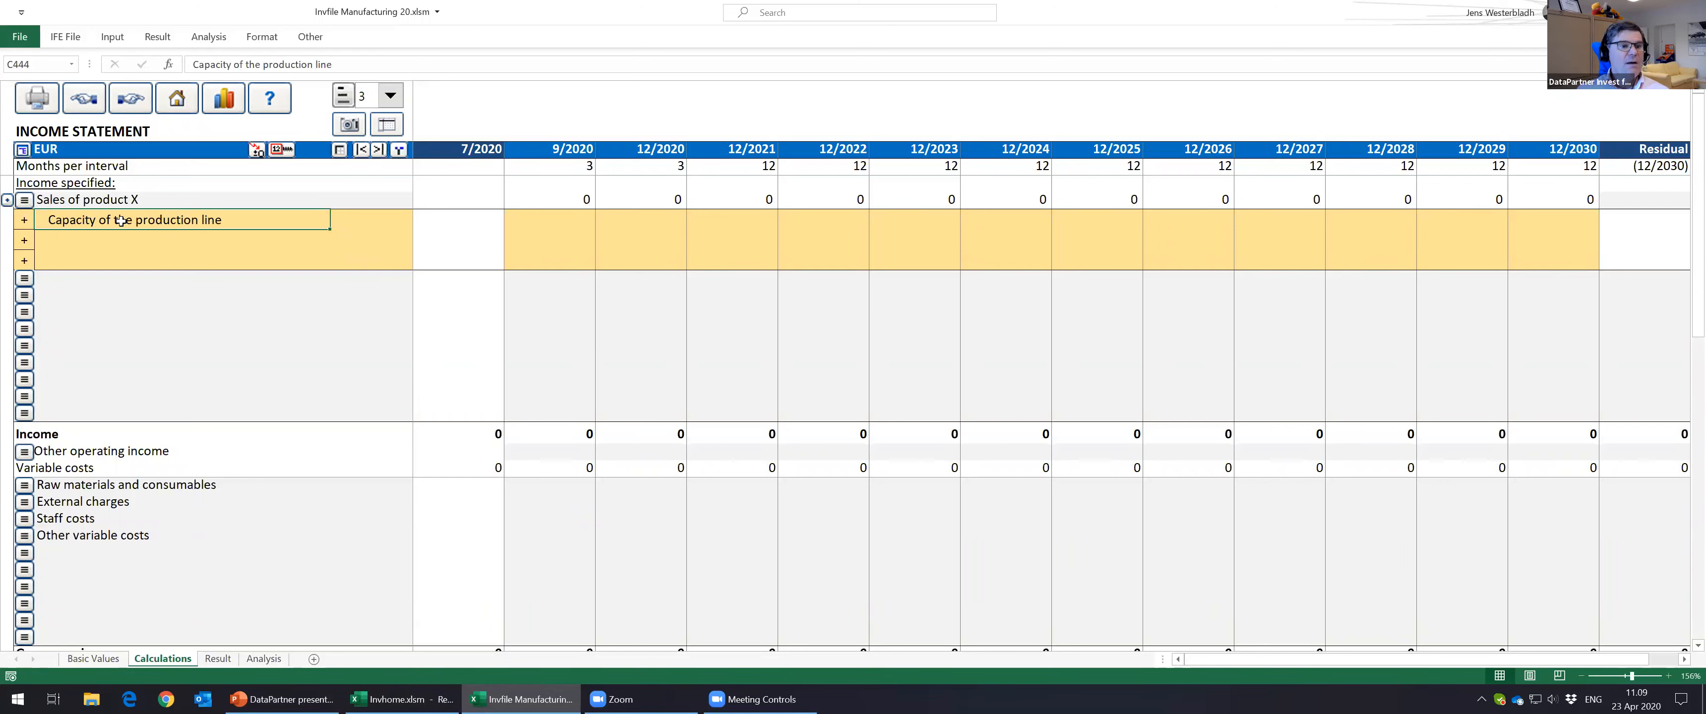
Step: Set the second sub-row's operator to multiplication (*) and name the row "Utilization rate, %"
click(27, 241)
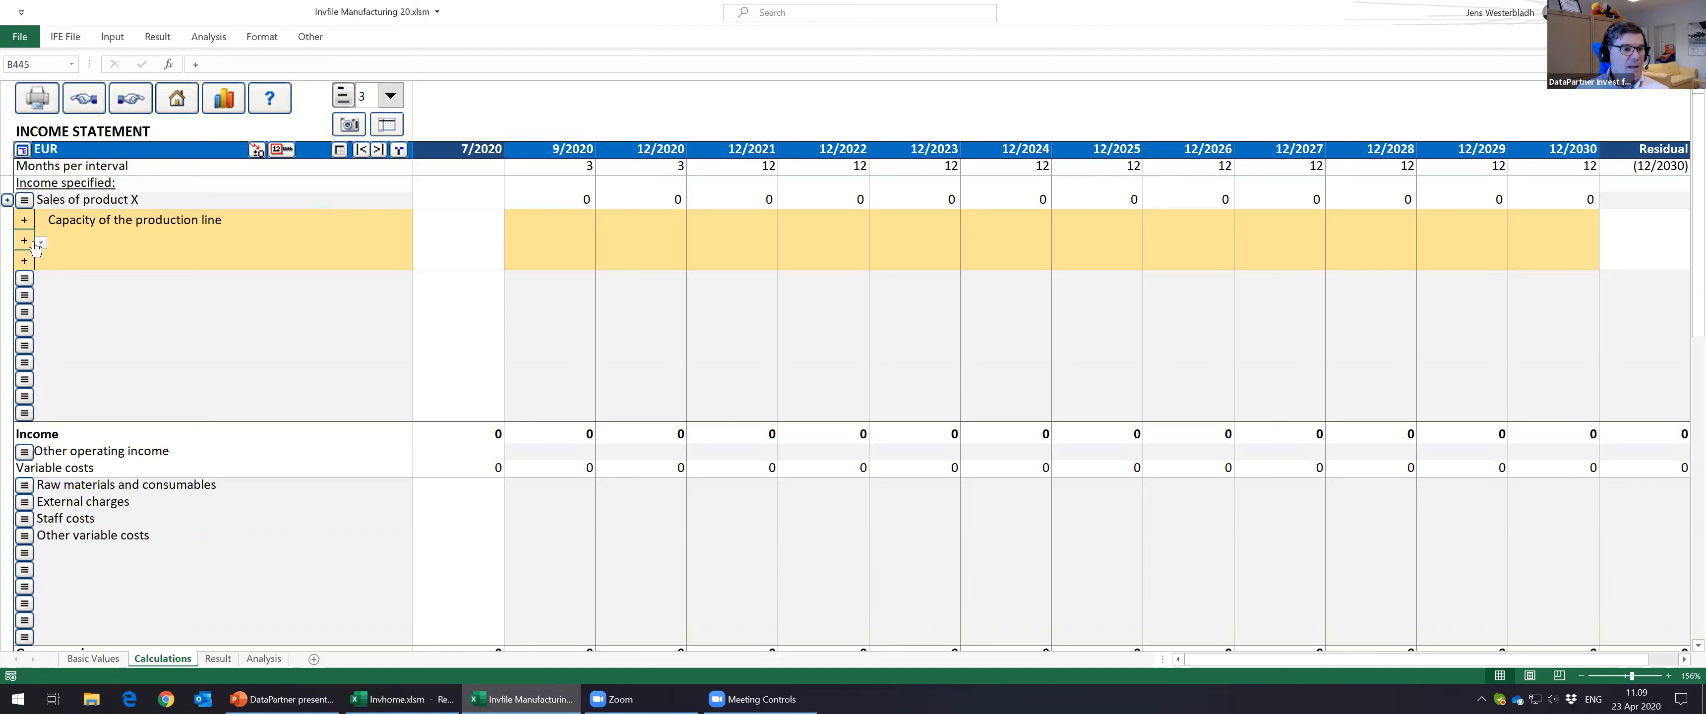
click(37, 242)
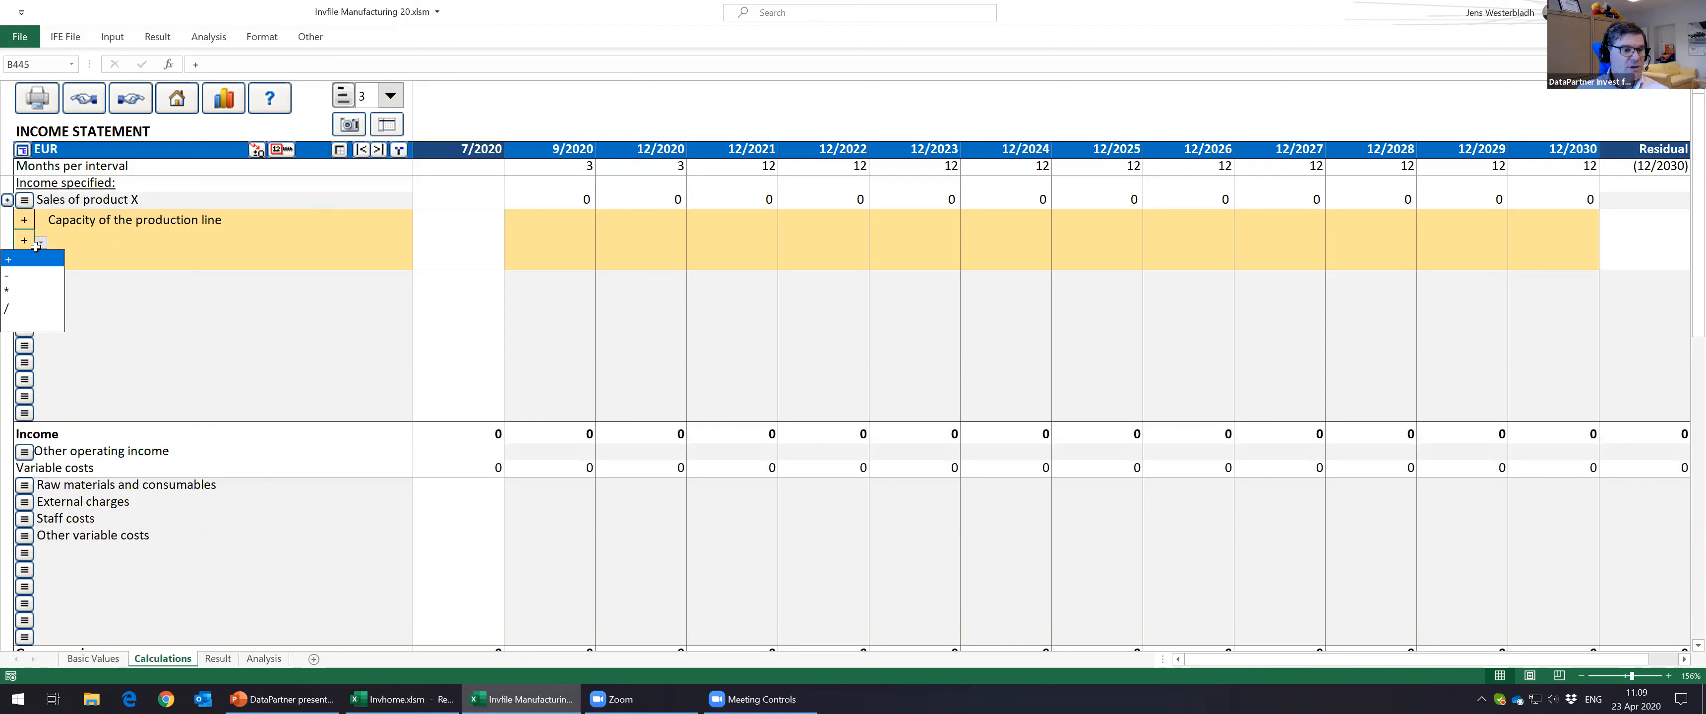
click(25, 290)
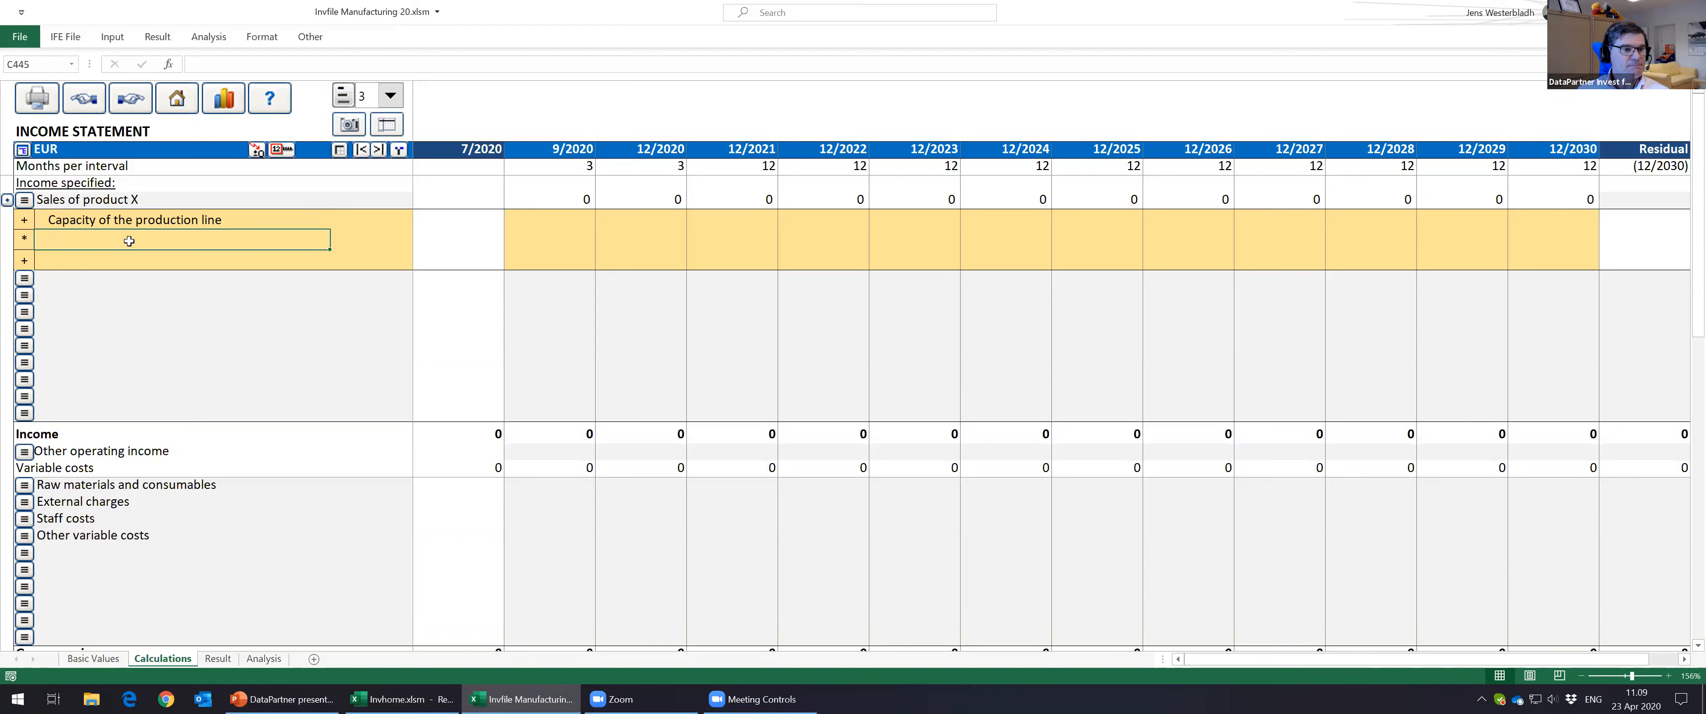
text(Utiliza)
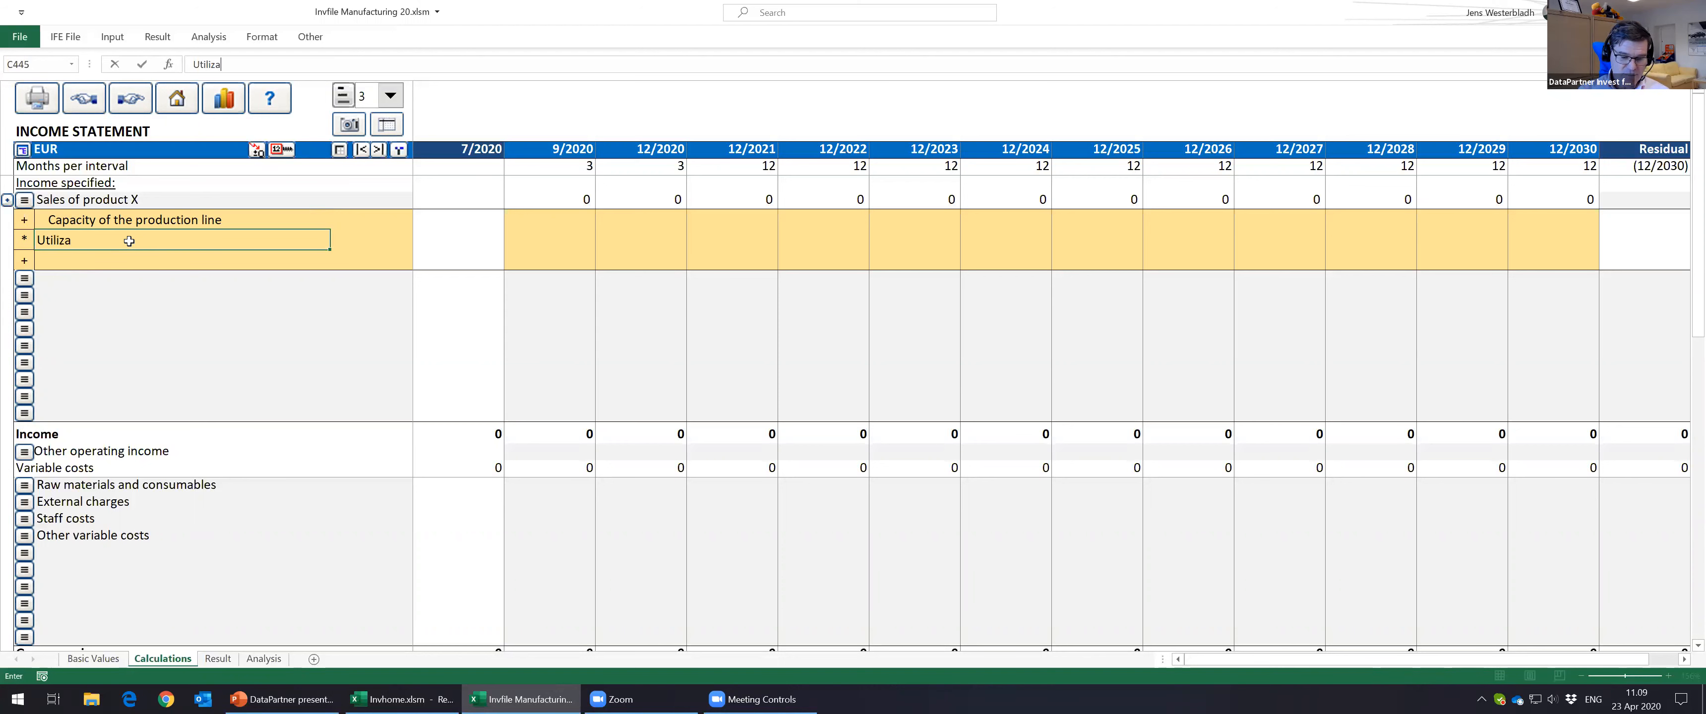
text(tion rate)
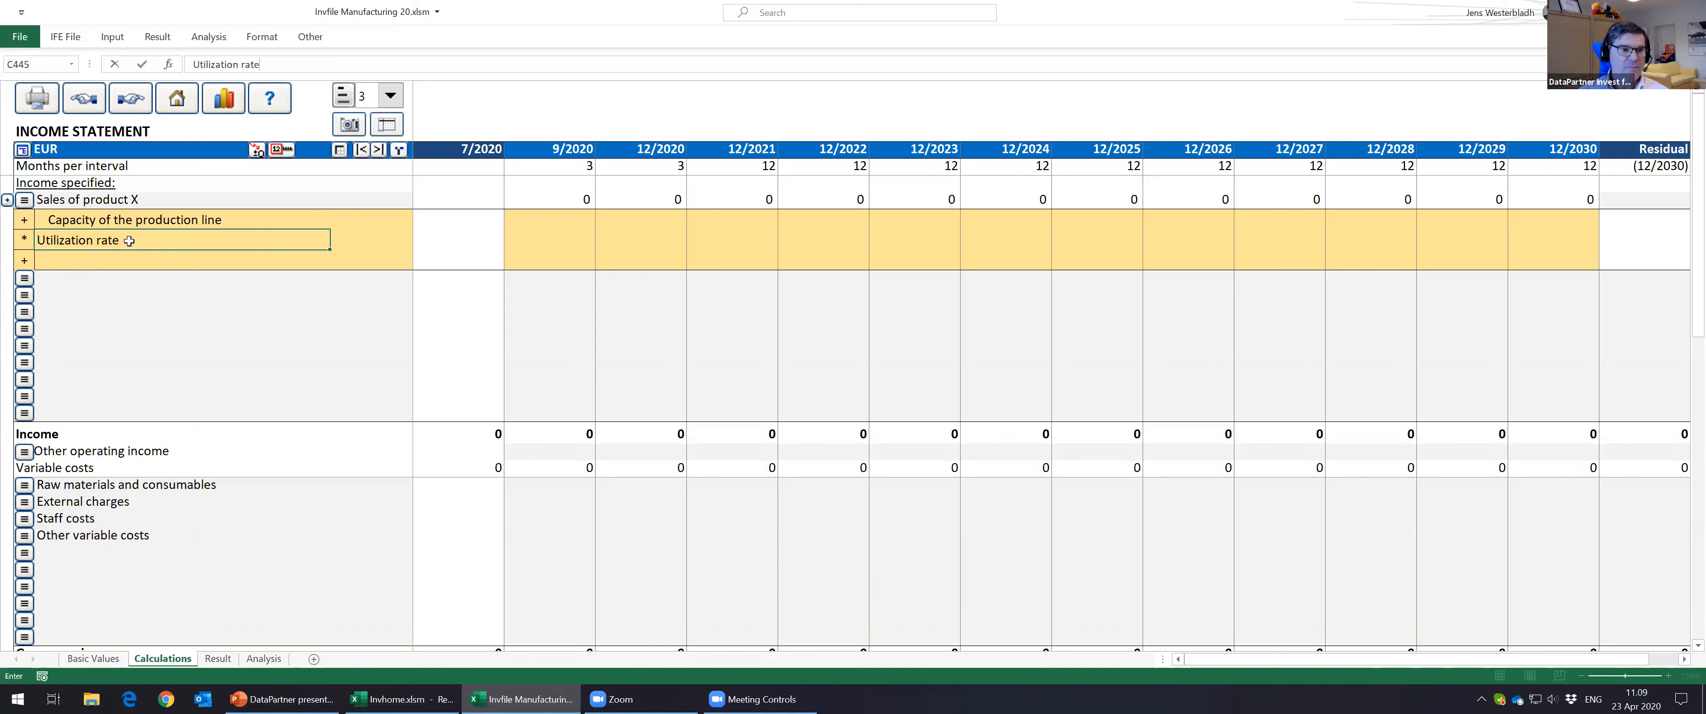
text(, %)
key(Return)
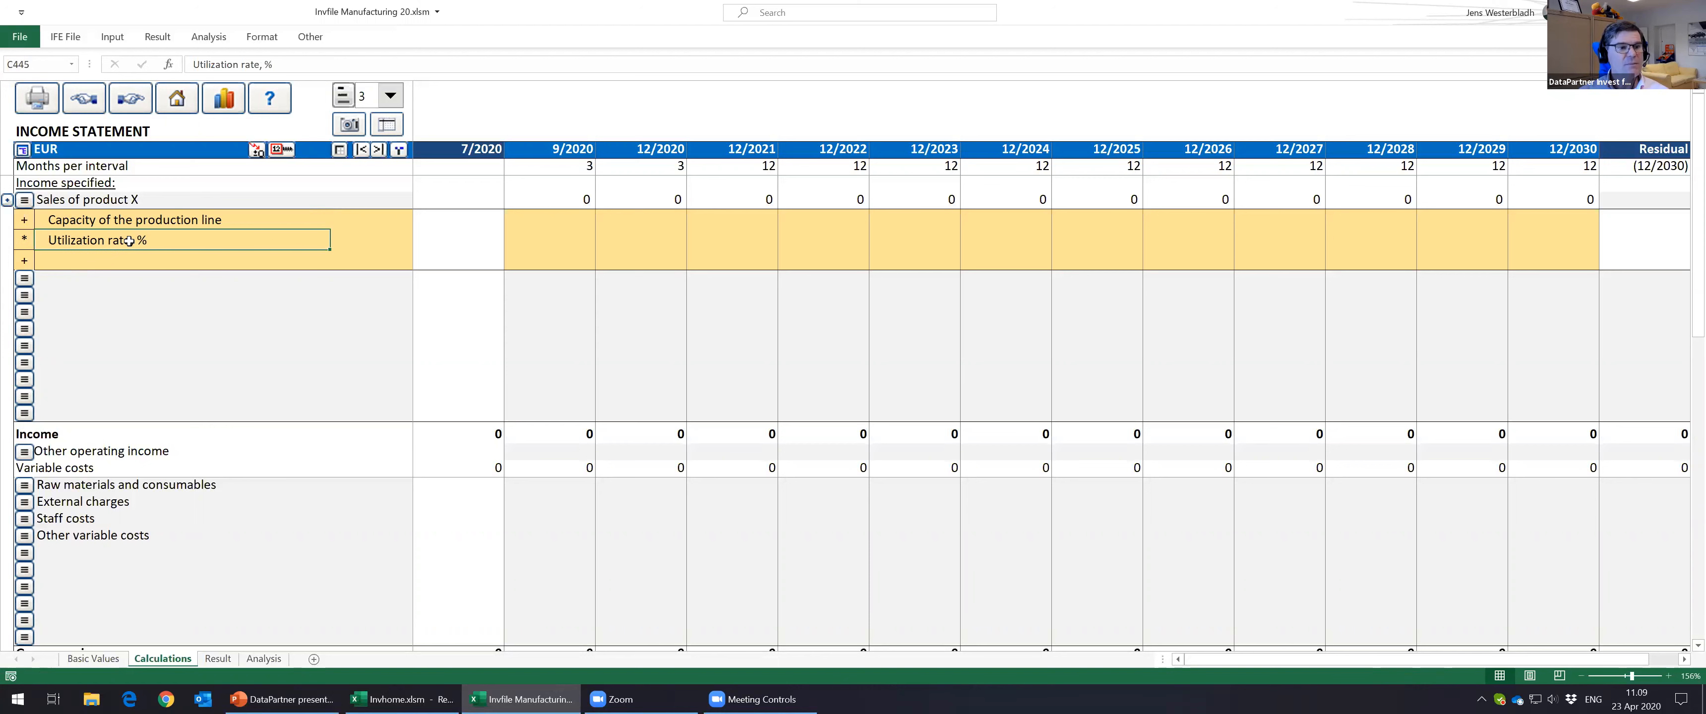
Step: Set the third sub-row's operator to multiplication (*) and name the row "Price per Mt, €"
key(Down)
key(Left)
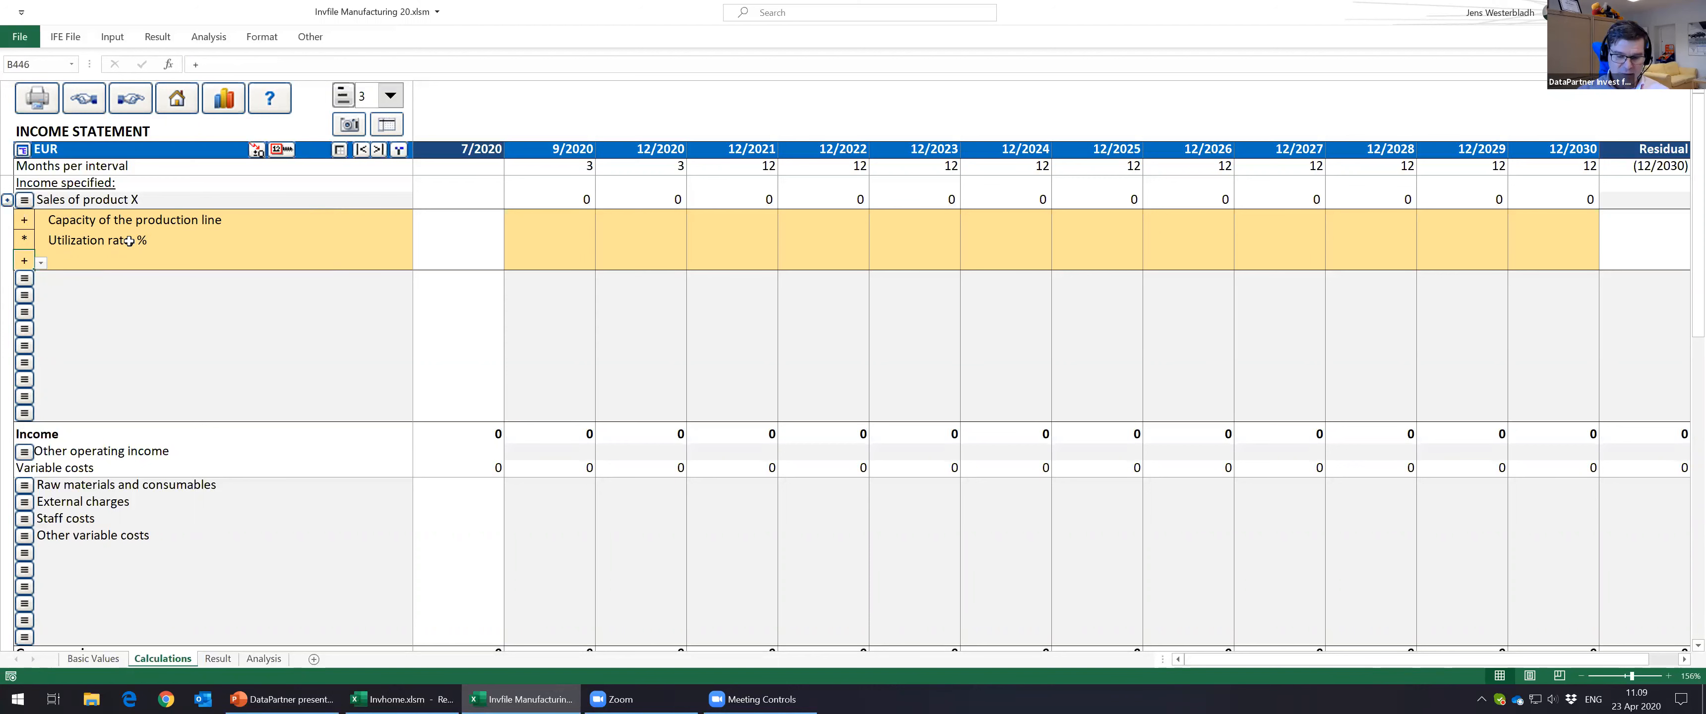
text(*)
key(Tab)
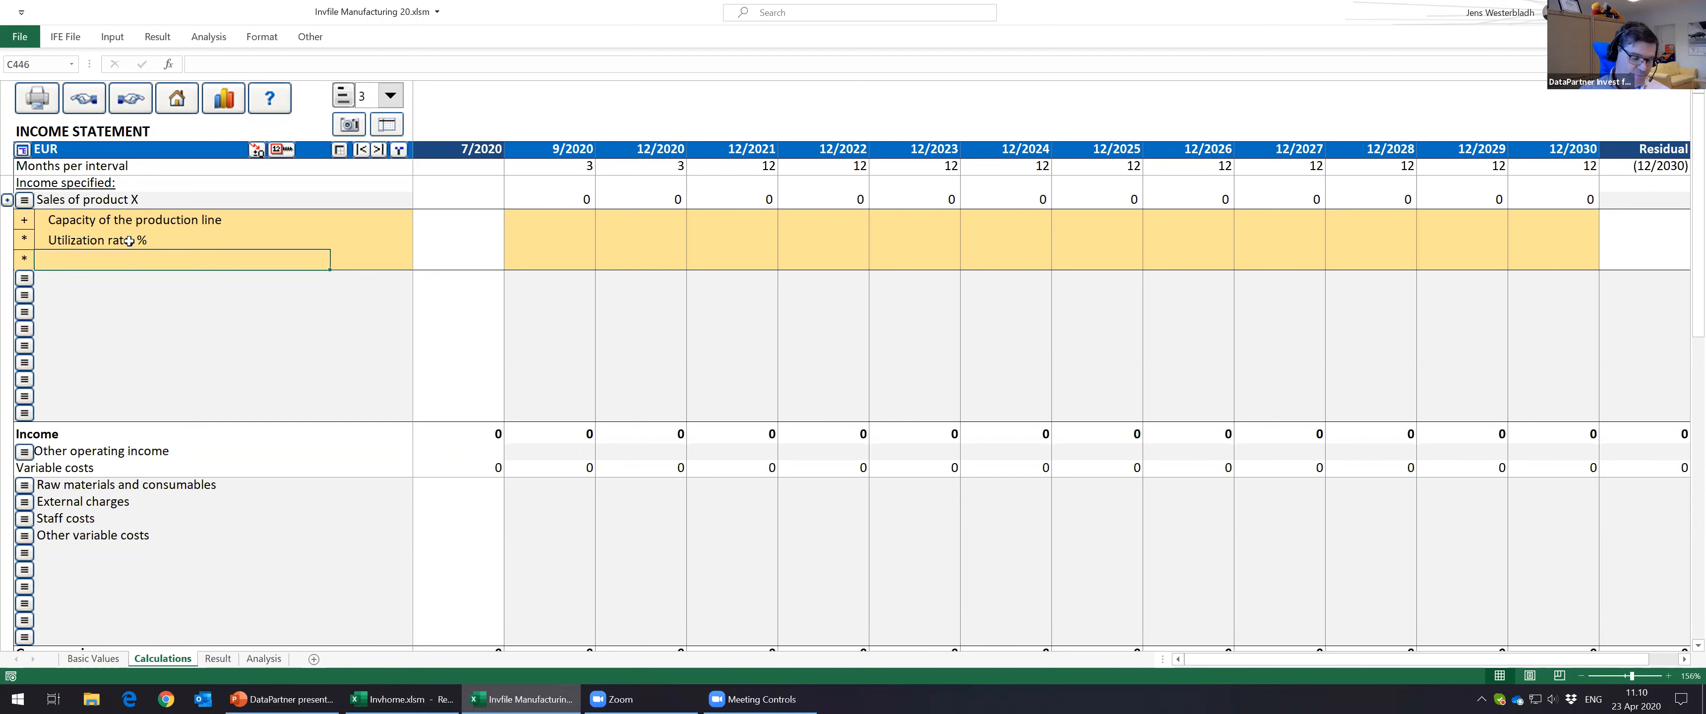
text(Price per to)
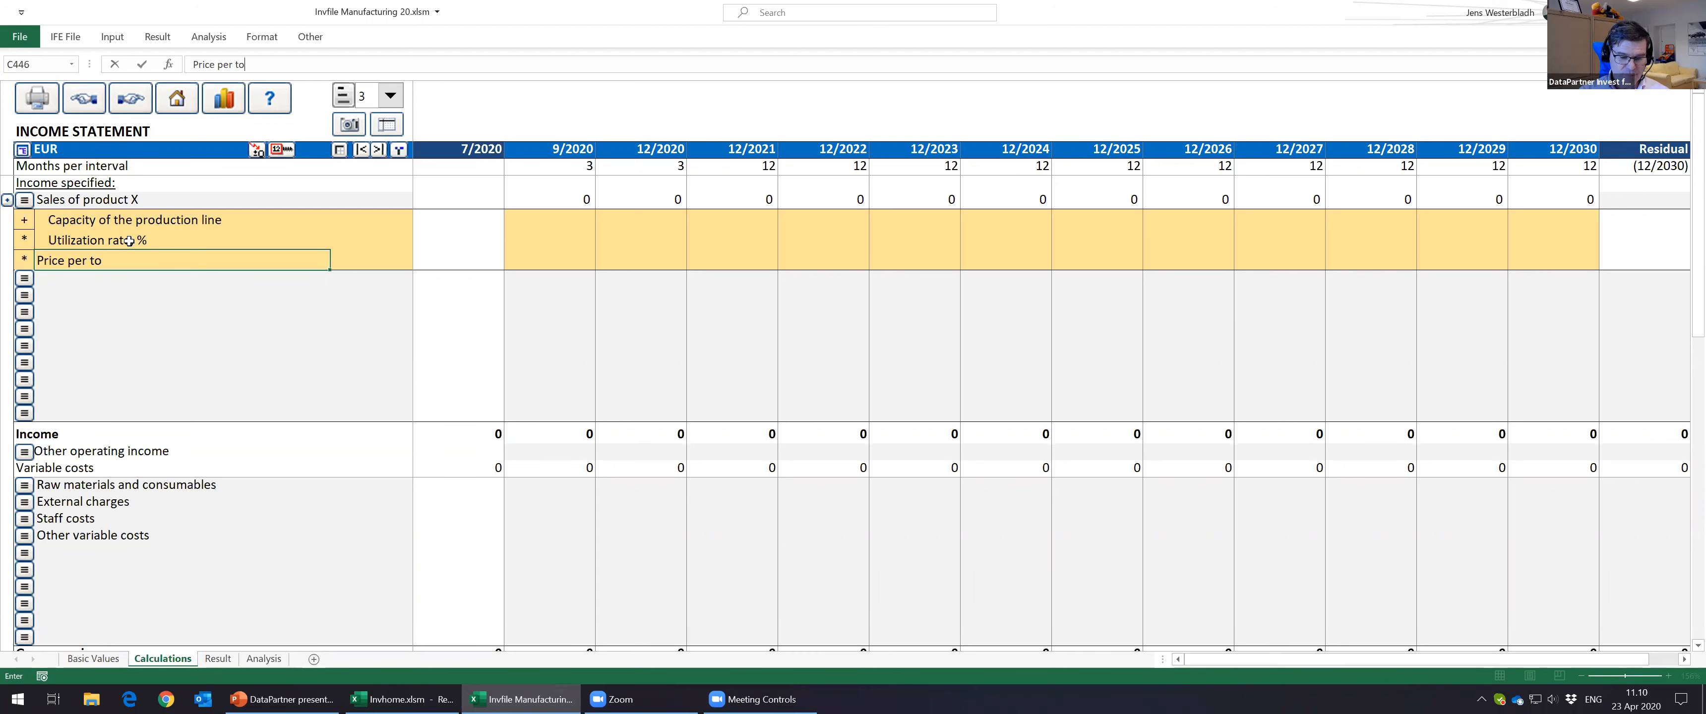
key(BackSpace)
key(BackSpace)
text(Mt)
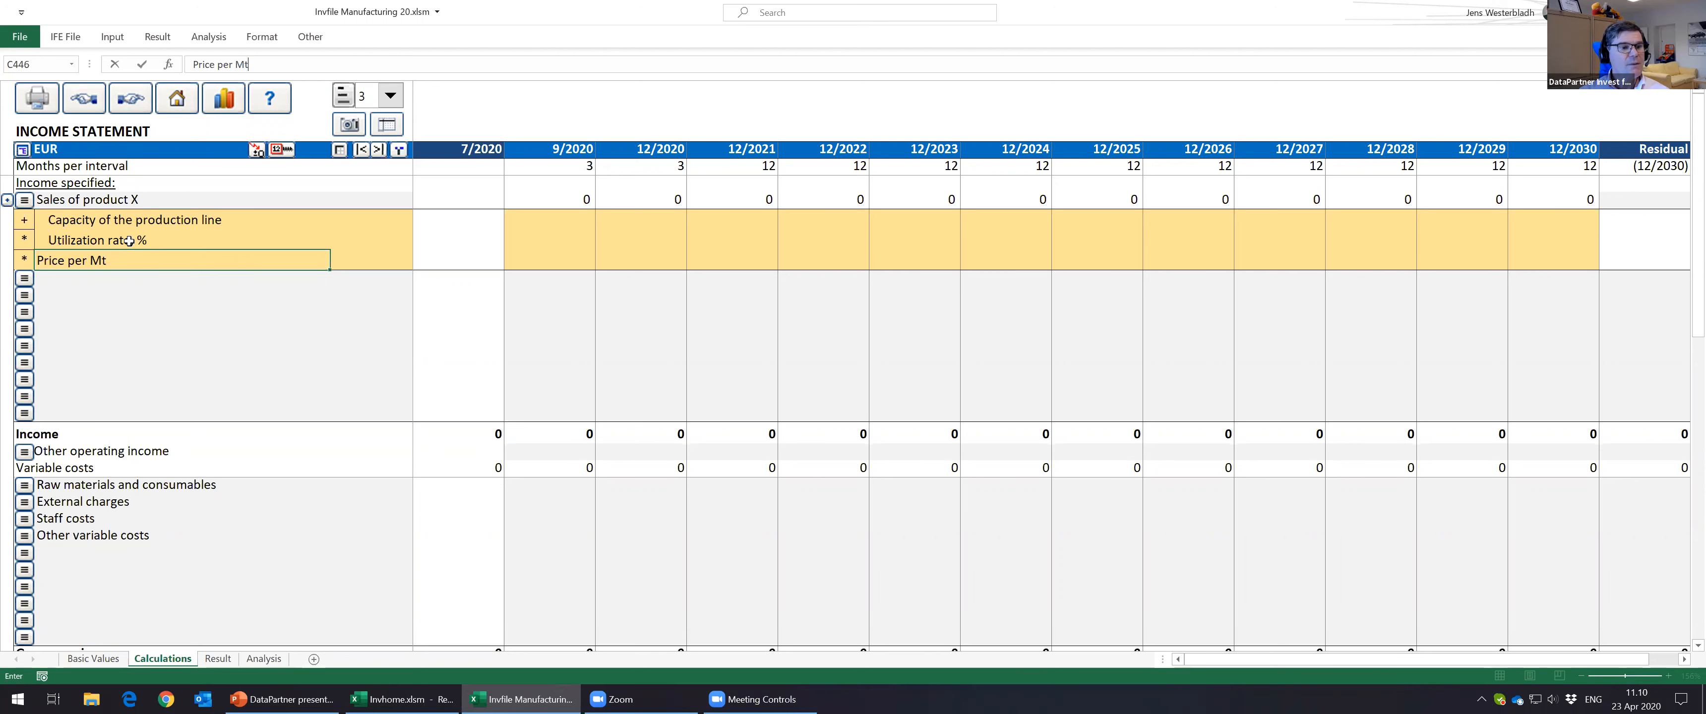
text(,)
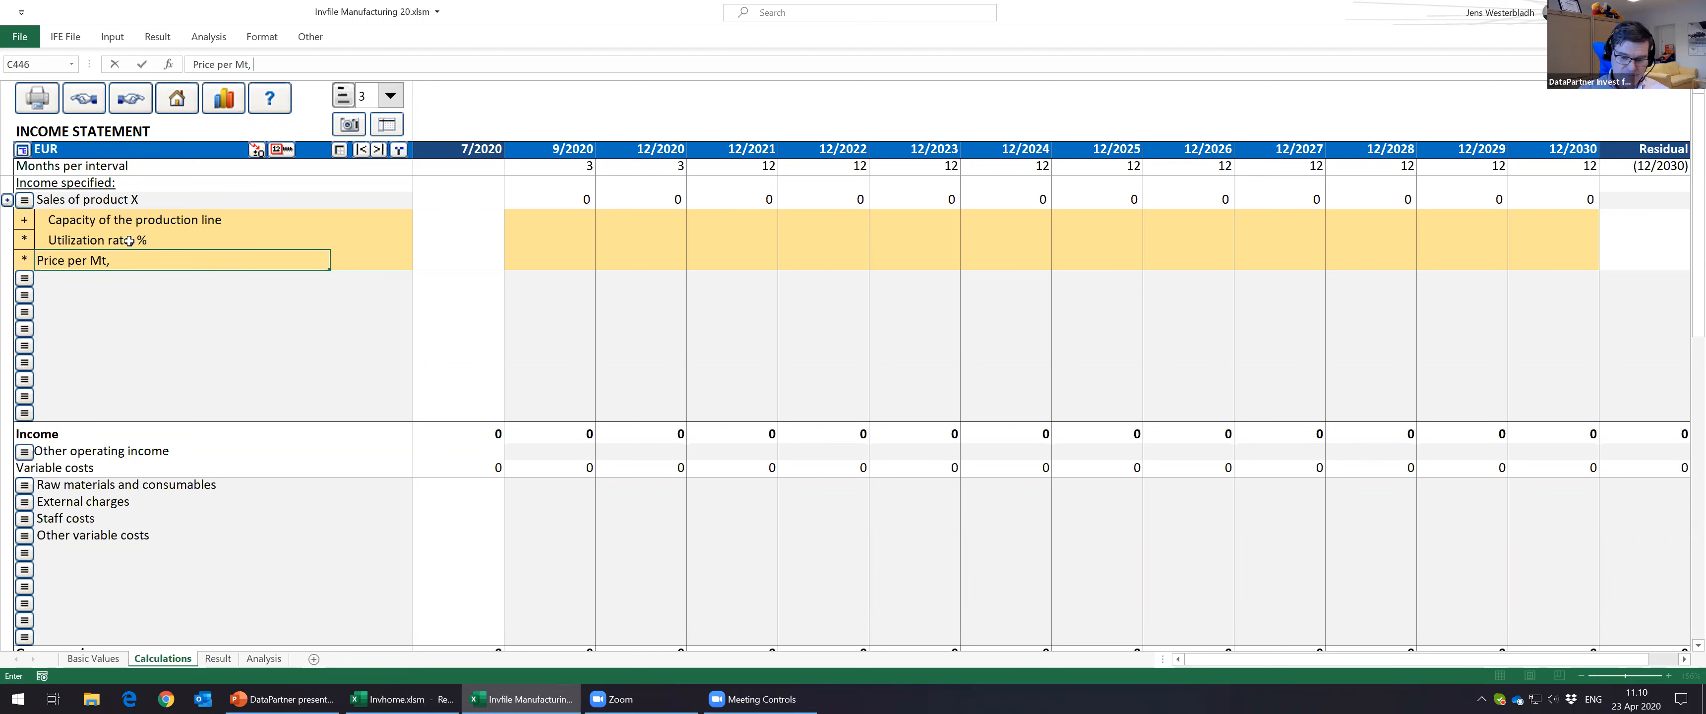
text( €)
key(Return)
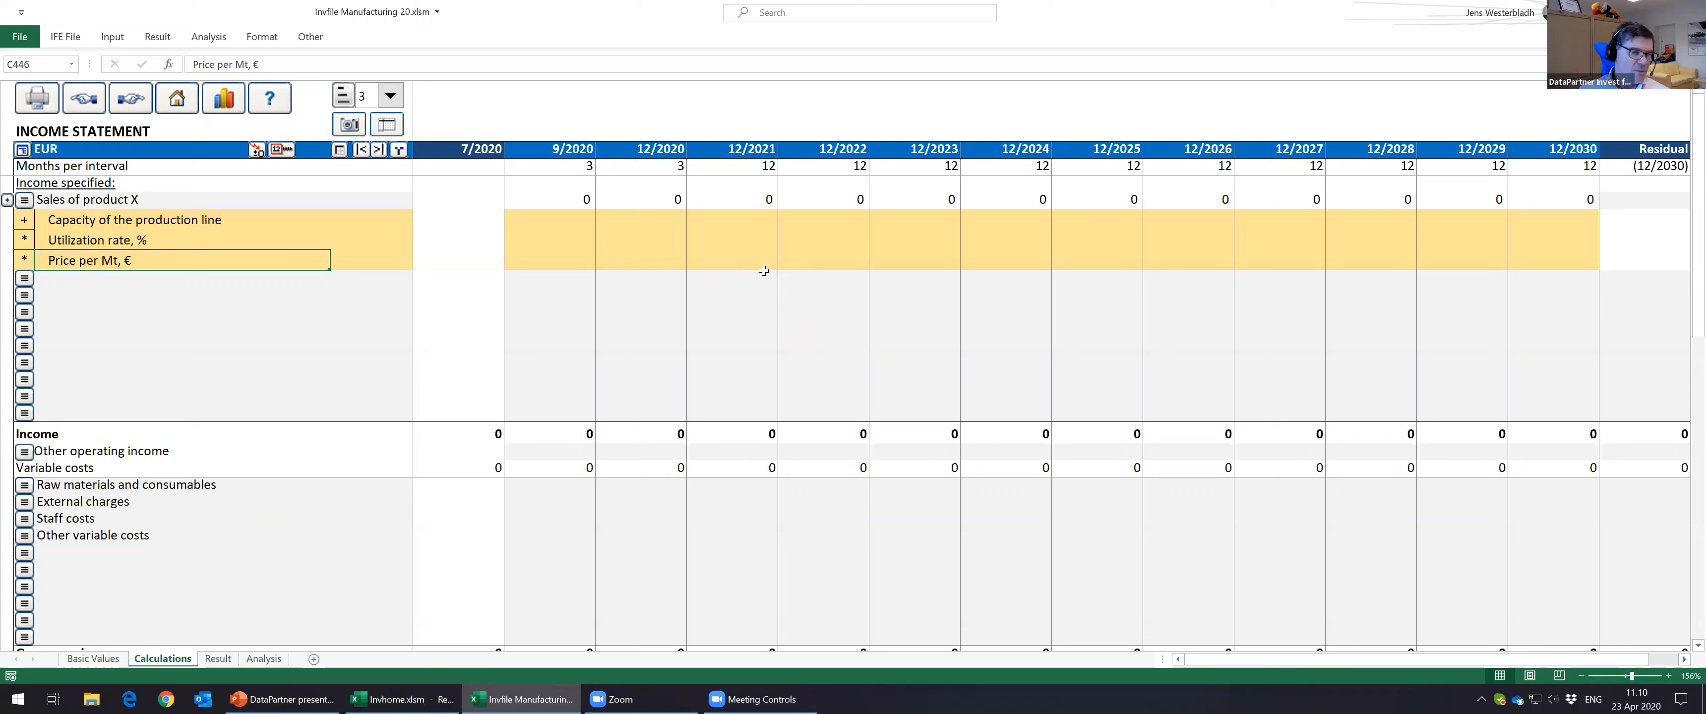
Step: Enter 2500 as the capacity of the production line for 9/2020
click(561, 211)
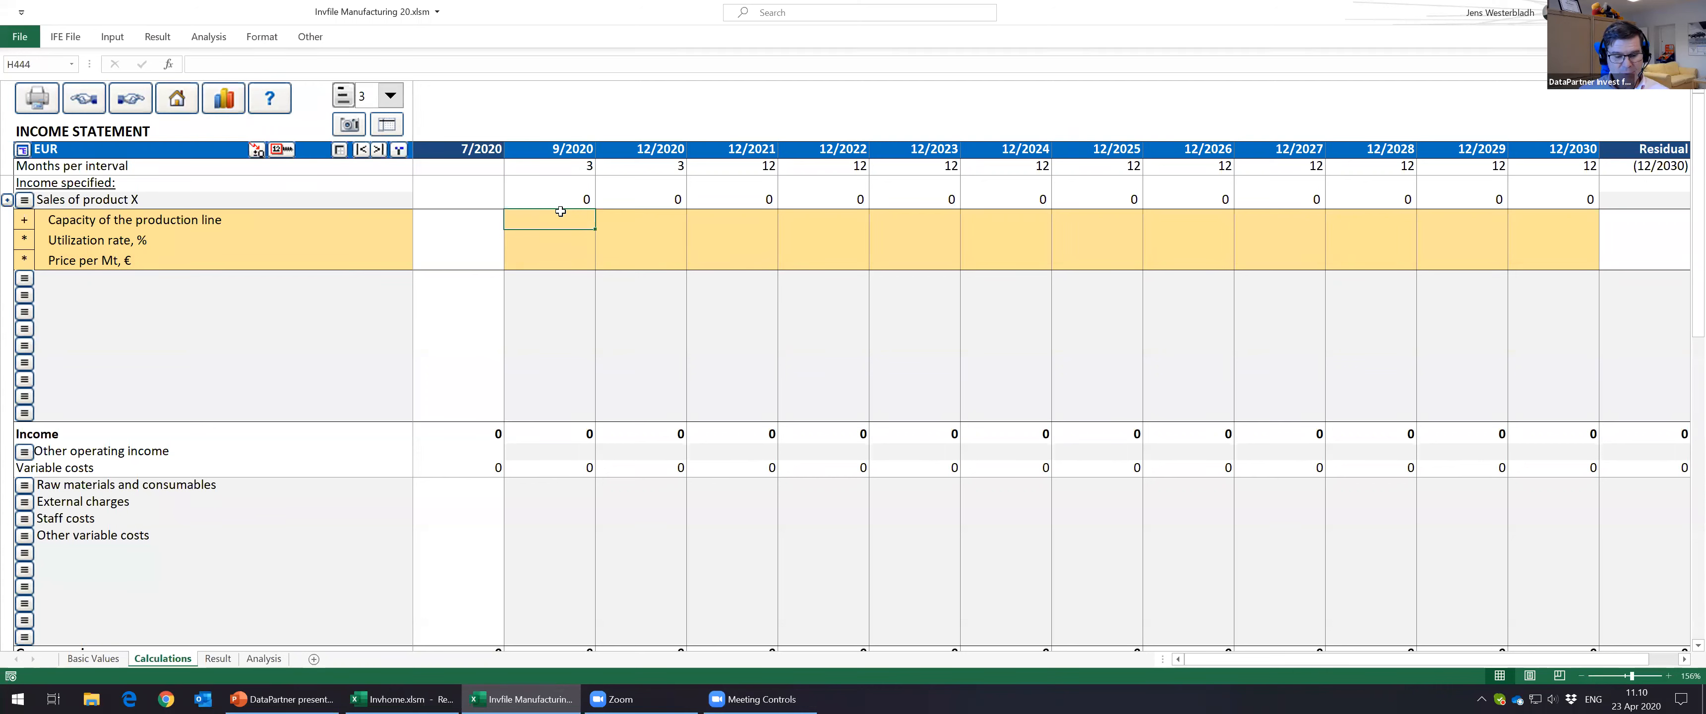
text(2500)
key(Return)
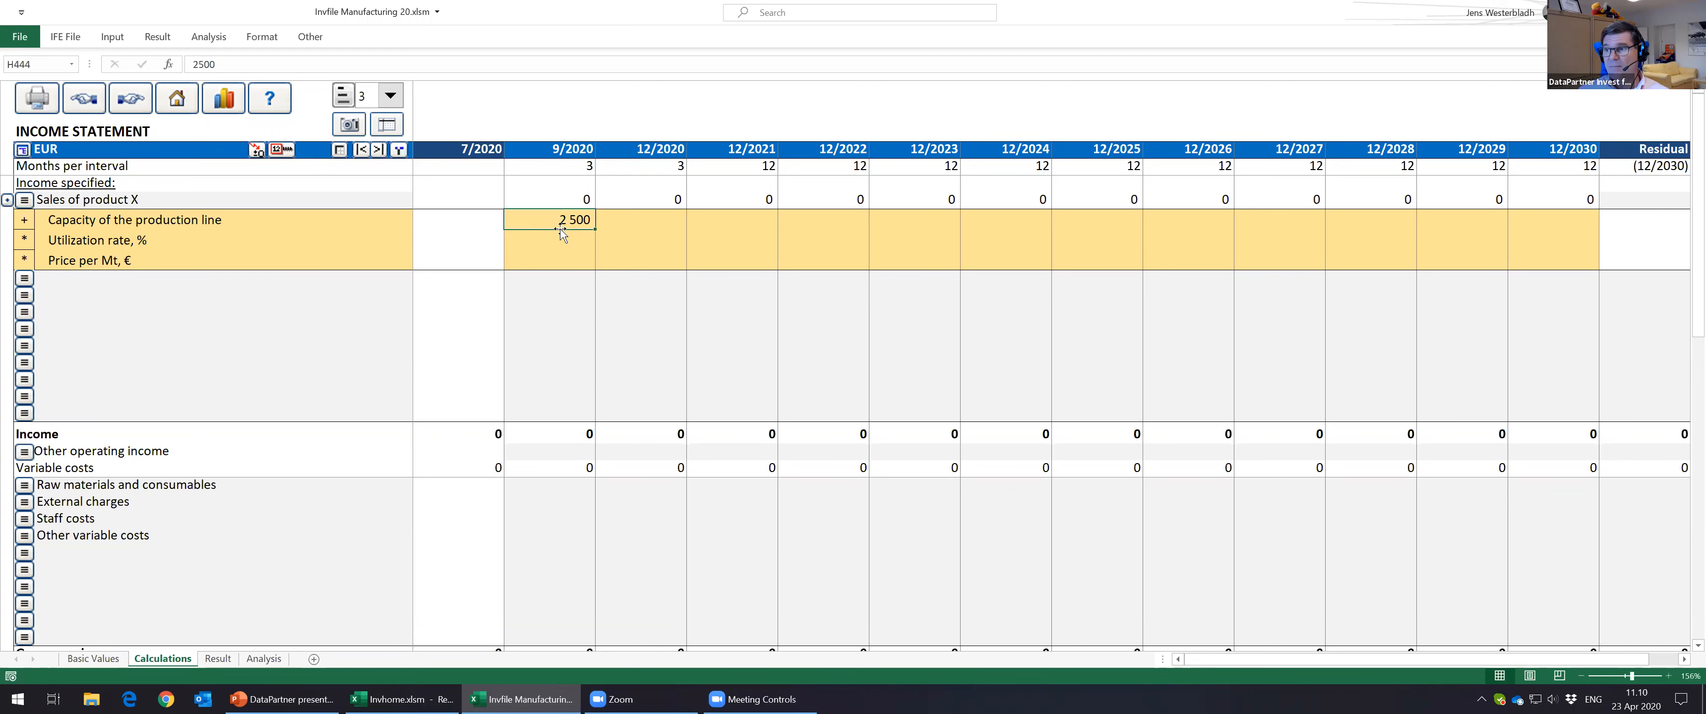
Step: Distribute the 9/2020 capacity value as formulas through 12/2030, adjusted with the number of months per interval and 0% annual change
click(286, 153)
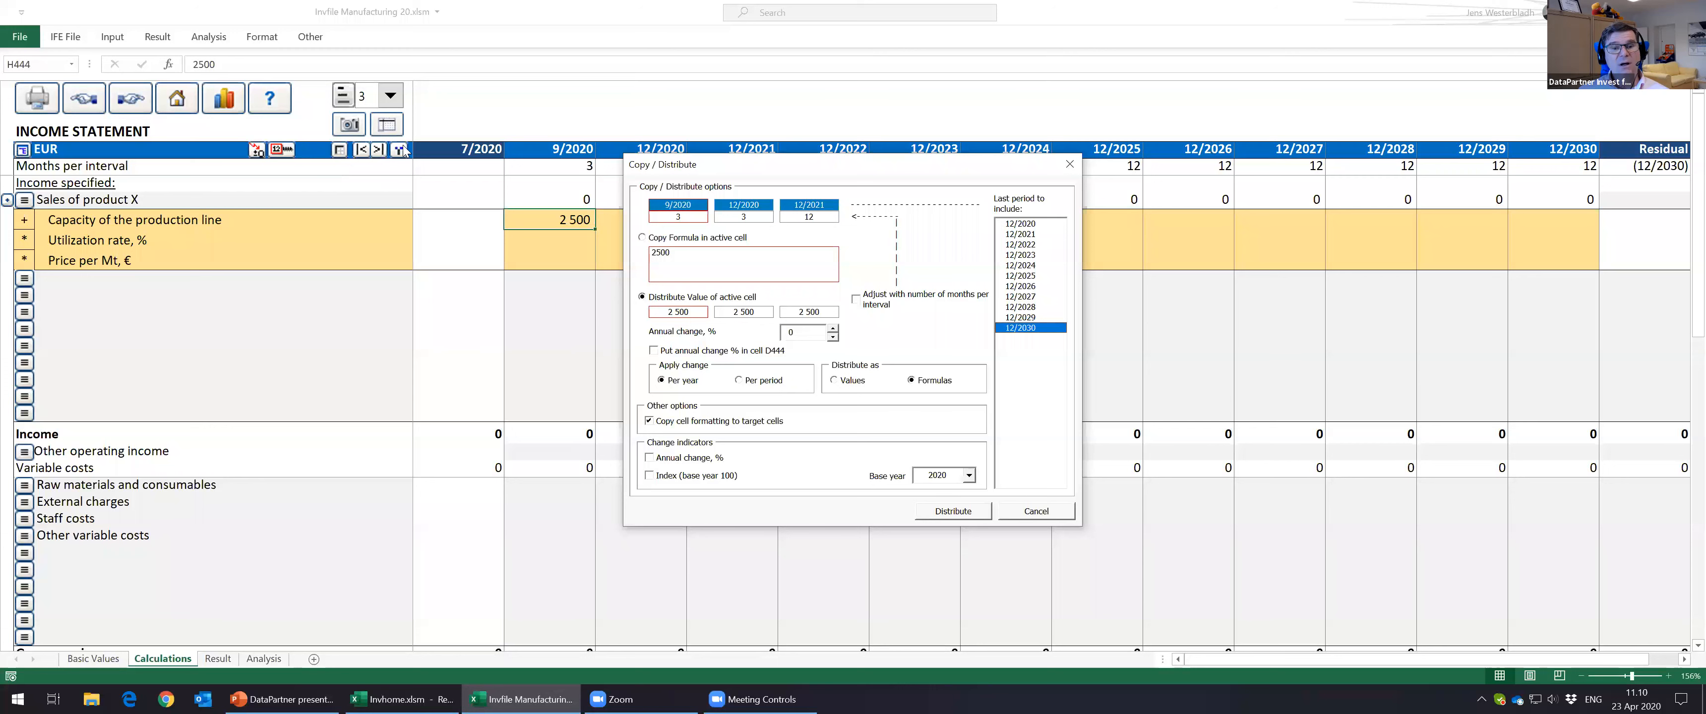
click(866, 302)
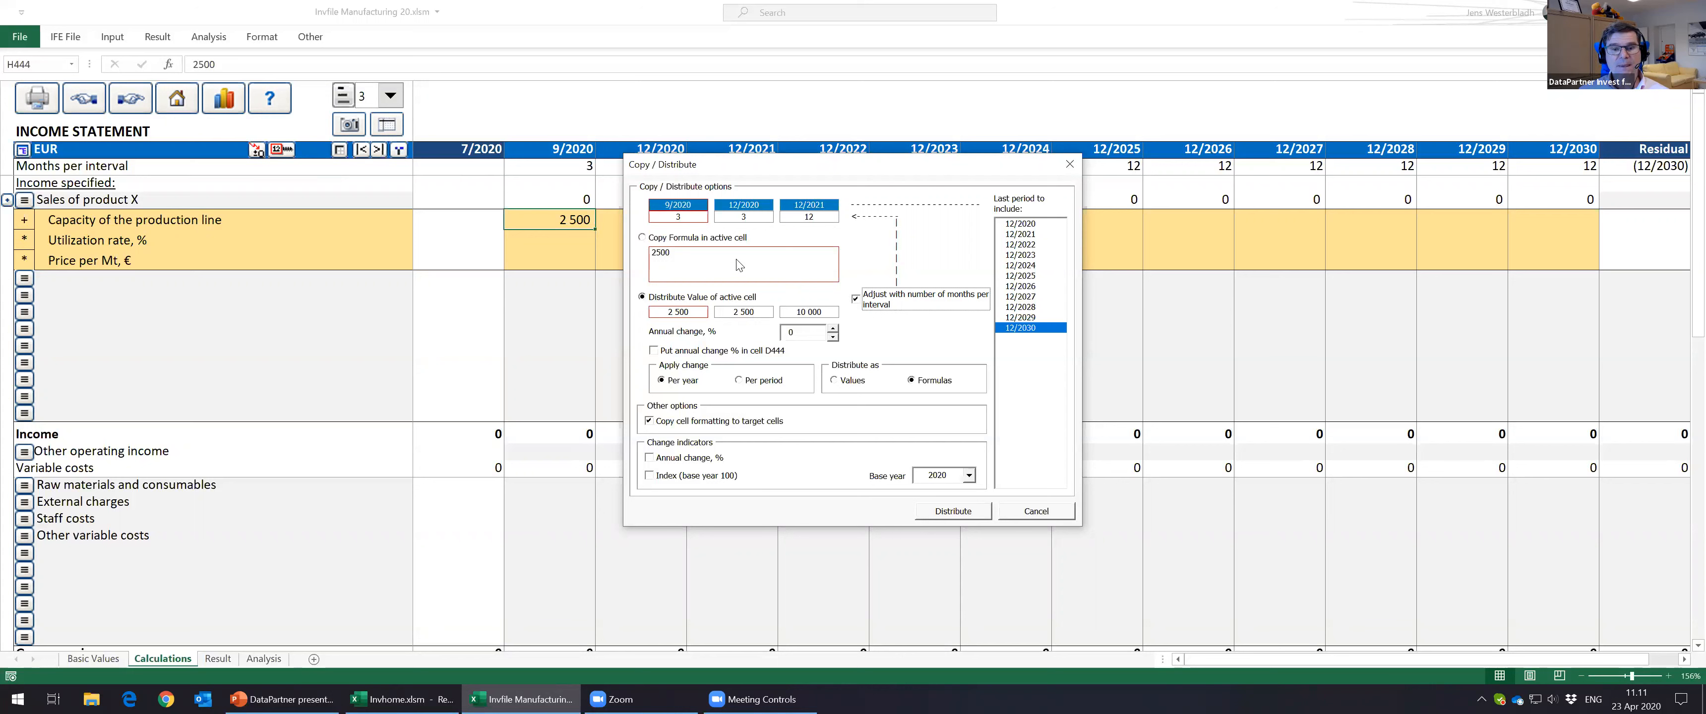
click(797, 332)
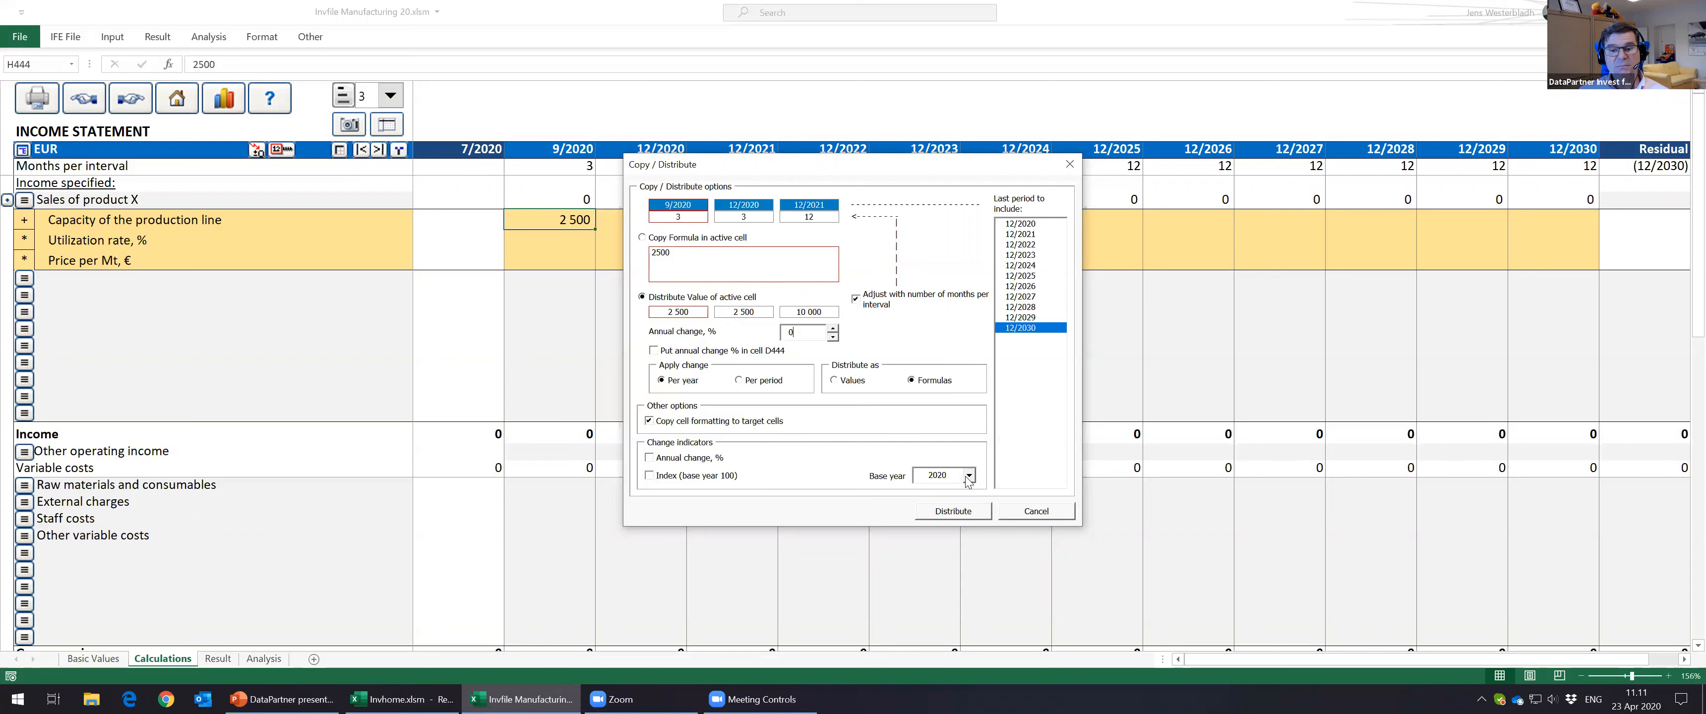
click(959, 510)
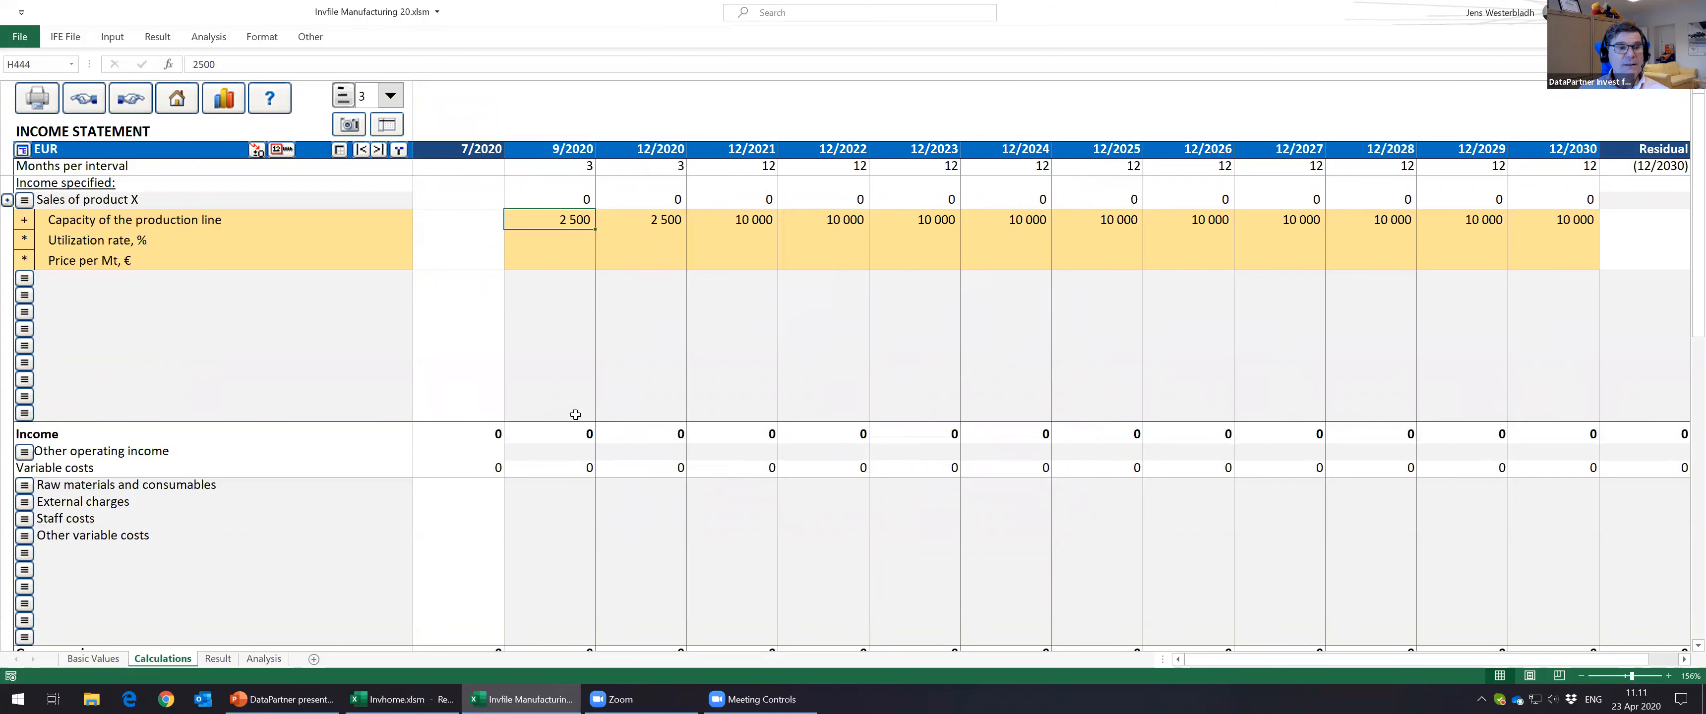
Step: Enter 50% as the 12/2021 utilization rate and format that cell as a percentage
drag(552, 238, 619, 233)
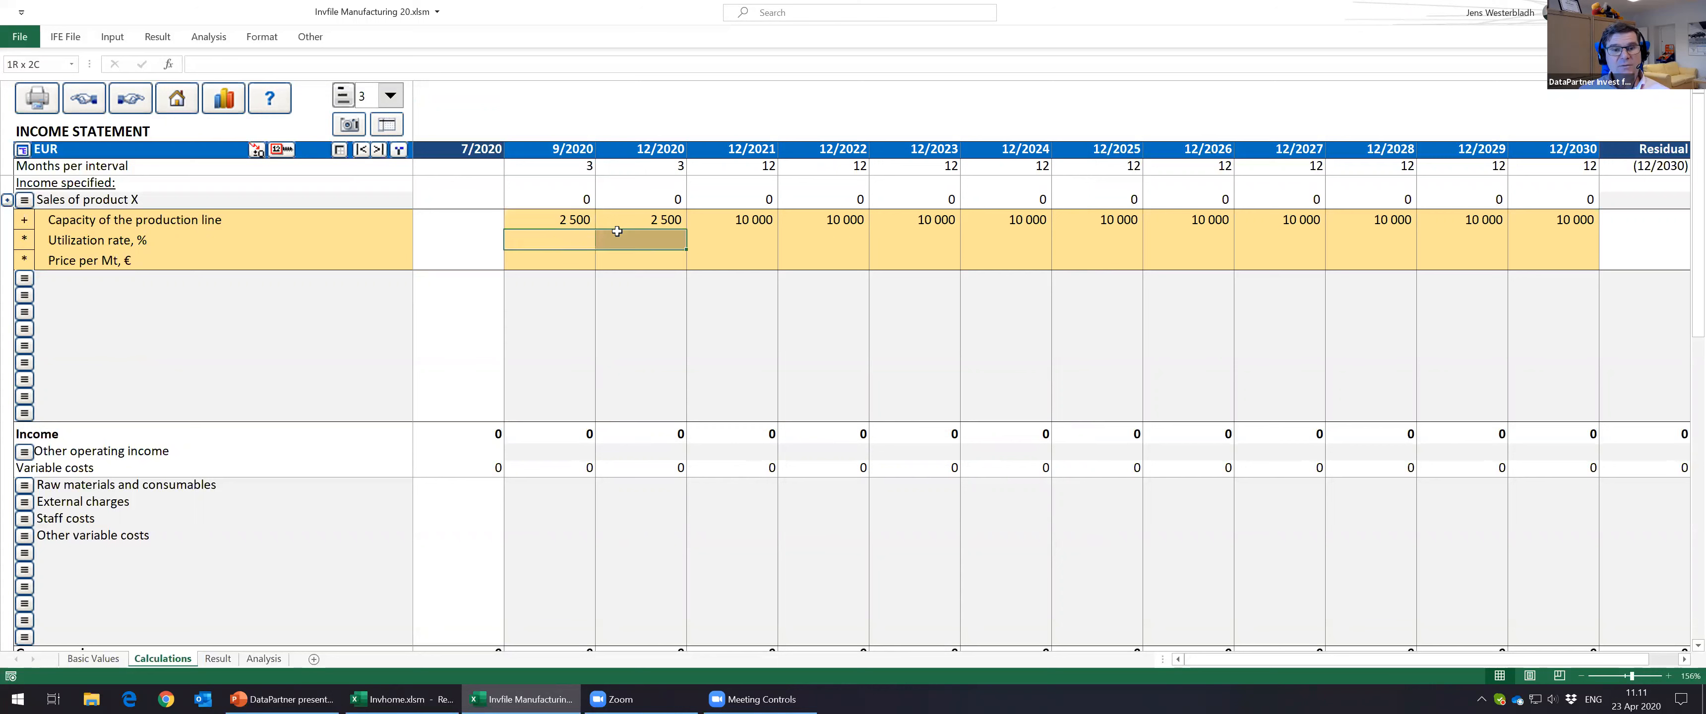
click(726, 240)
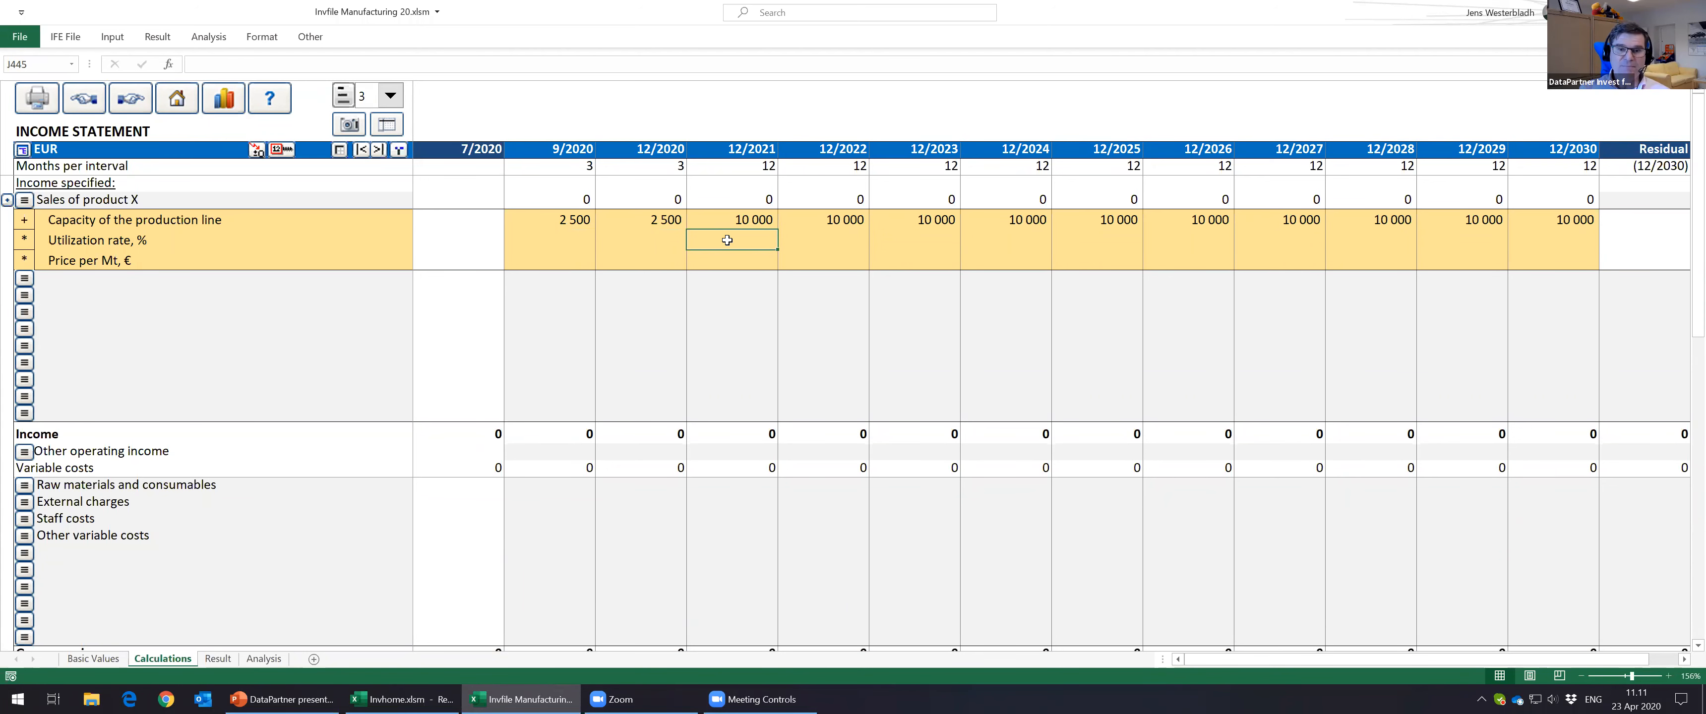
text(50%)
key(Return)
right_click(728, 242)
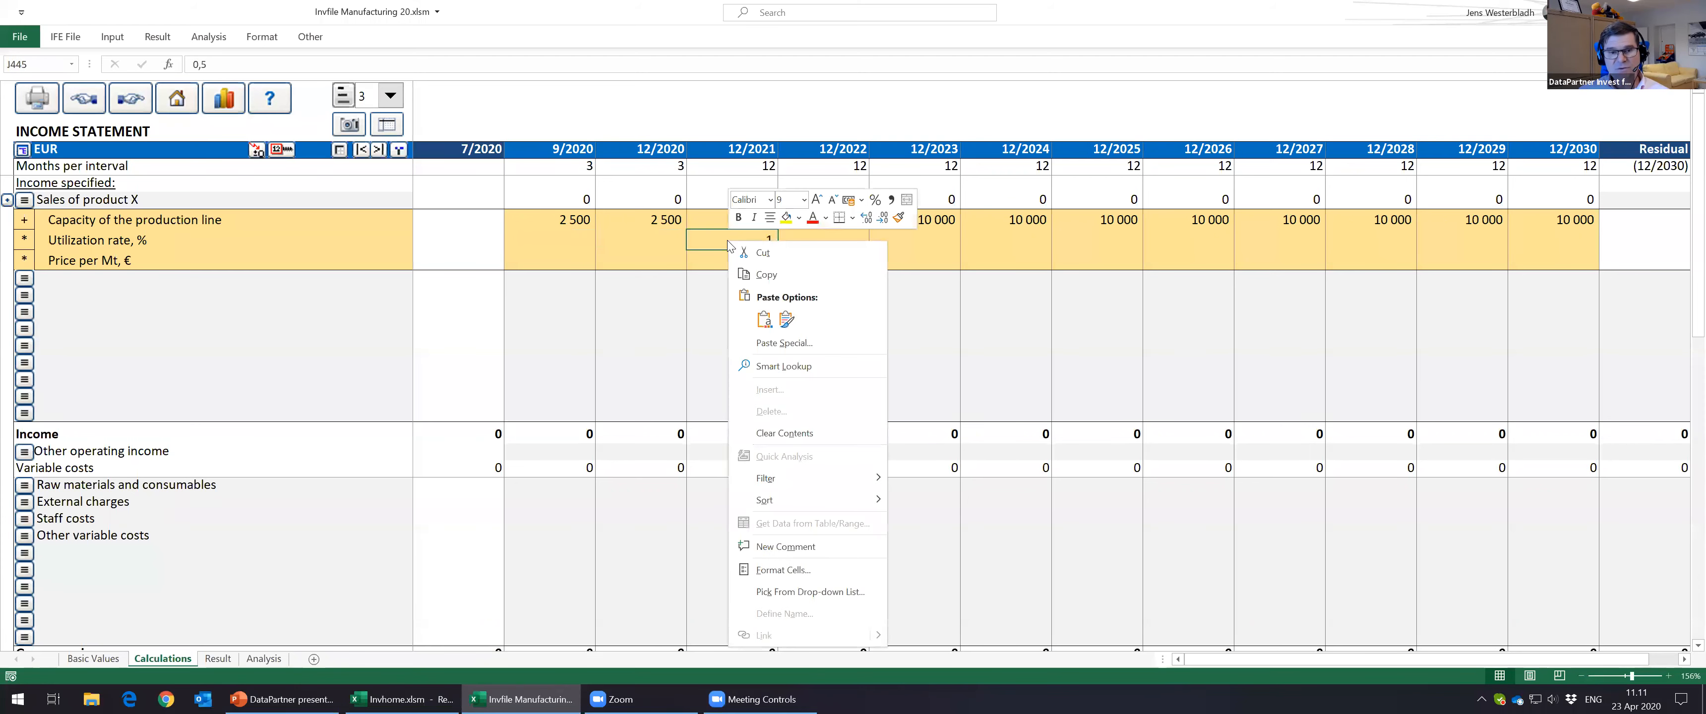
click(795, 568)
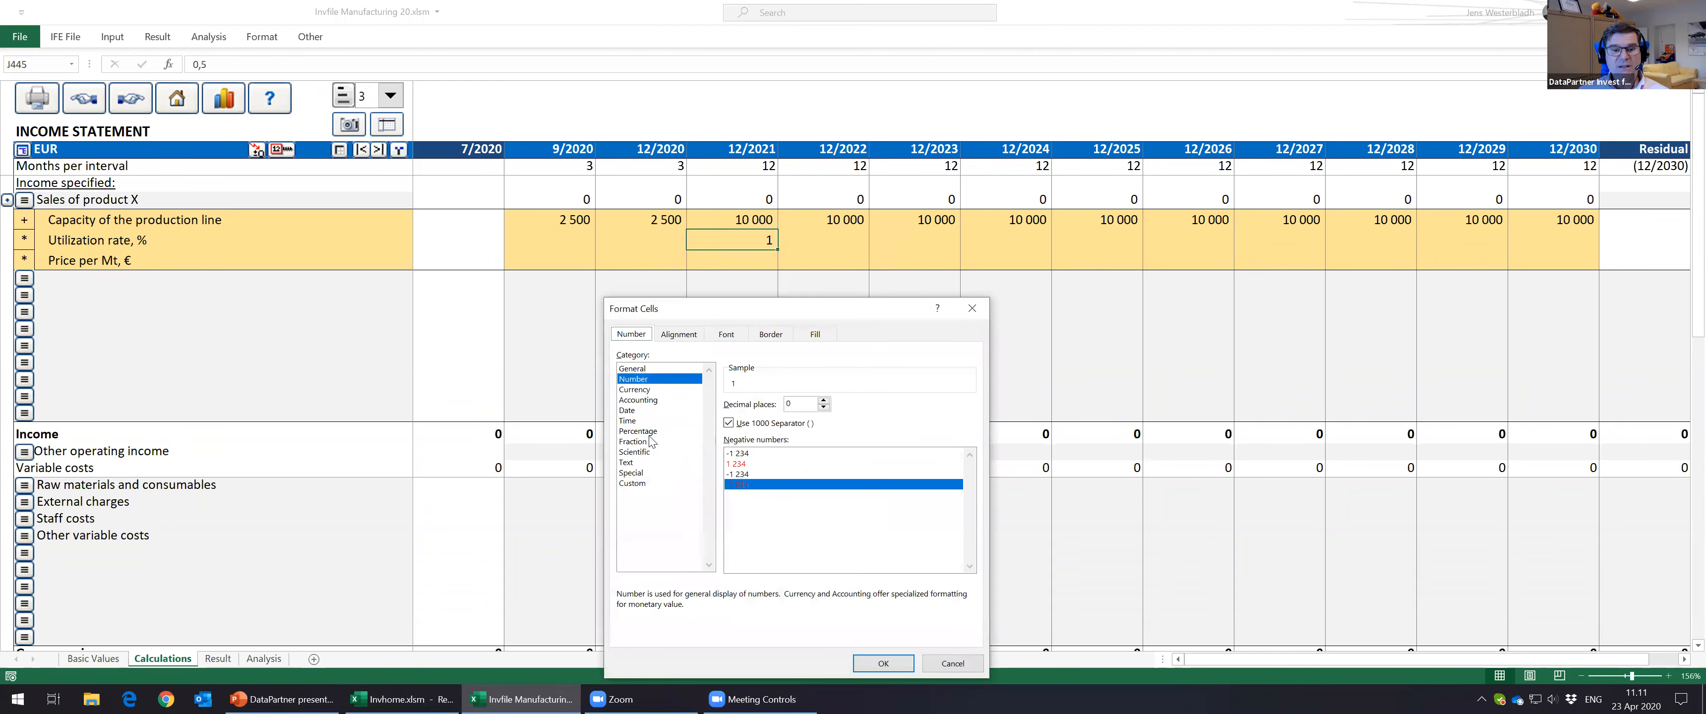
click(651, 432)
click(883, 663)
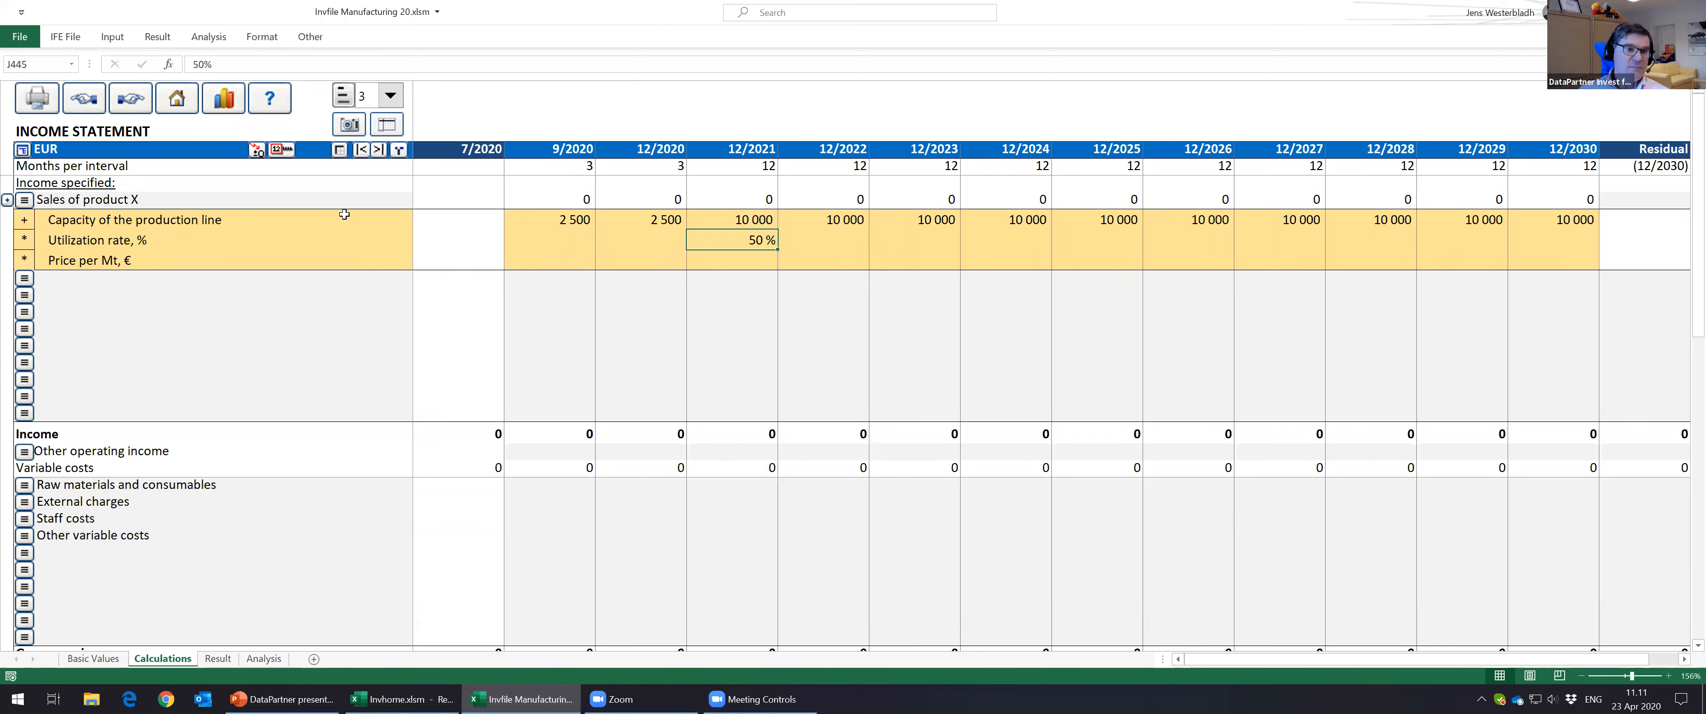
Step: Distribute the 50% utilization rate from 12/2021 through 12/2030, and set the 12/2022 rate to 65%
click(282, 152)
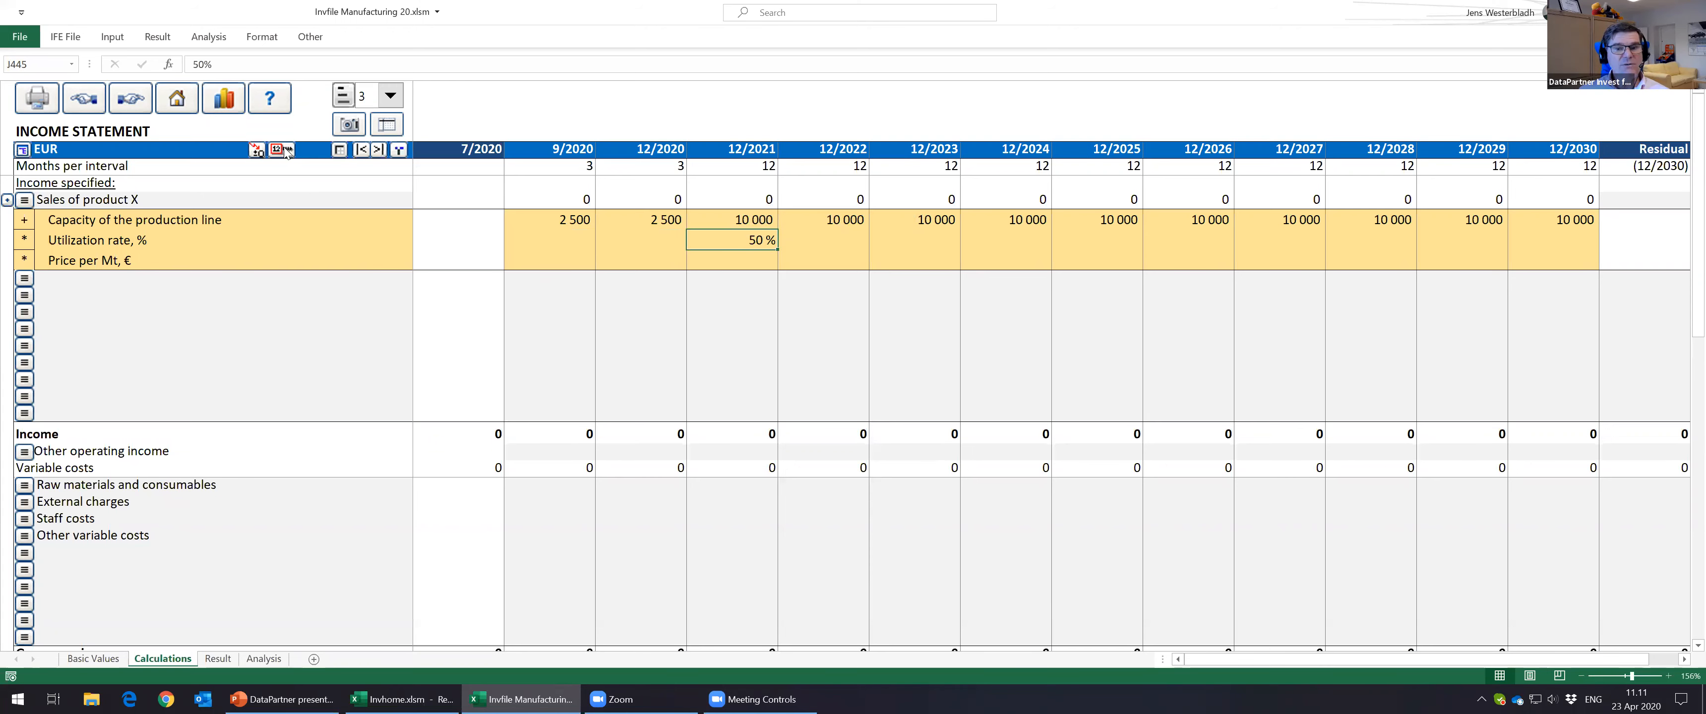
click(957, 506)
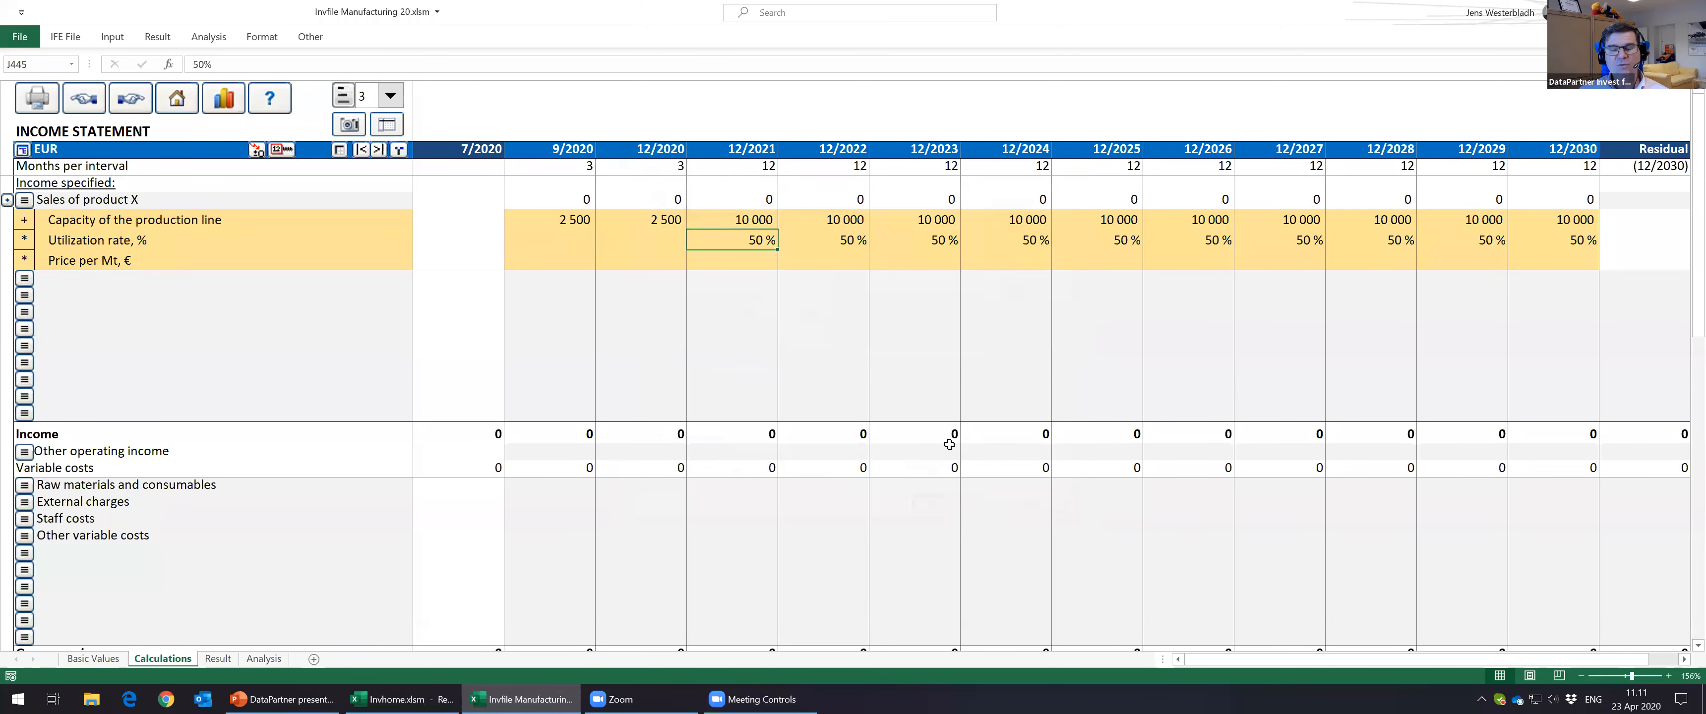
click(833, 237)
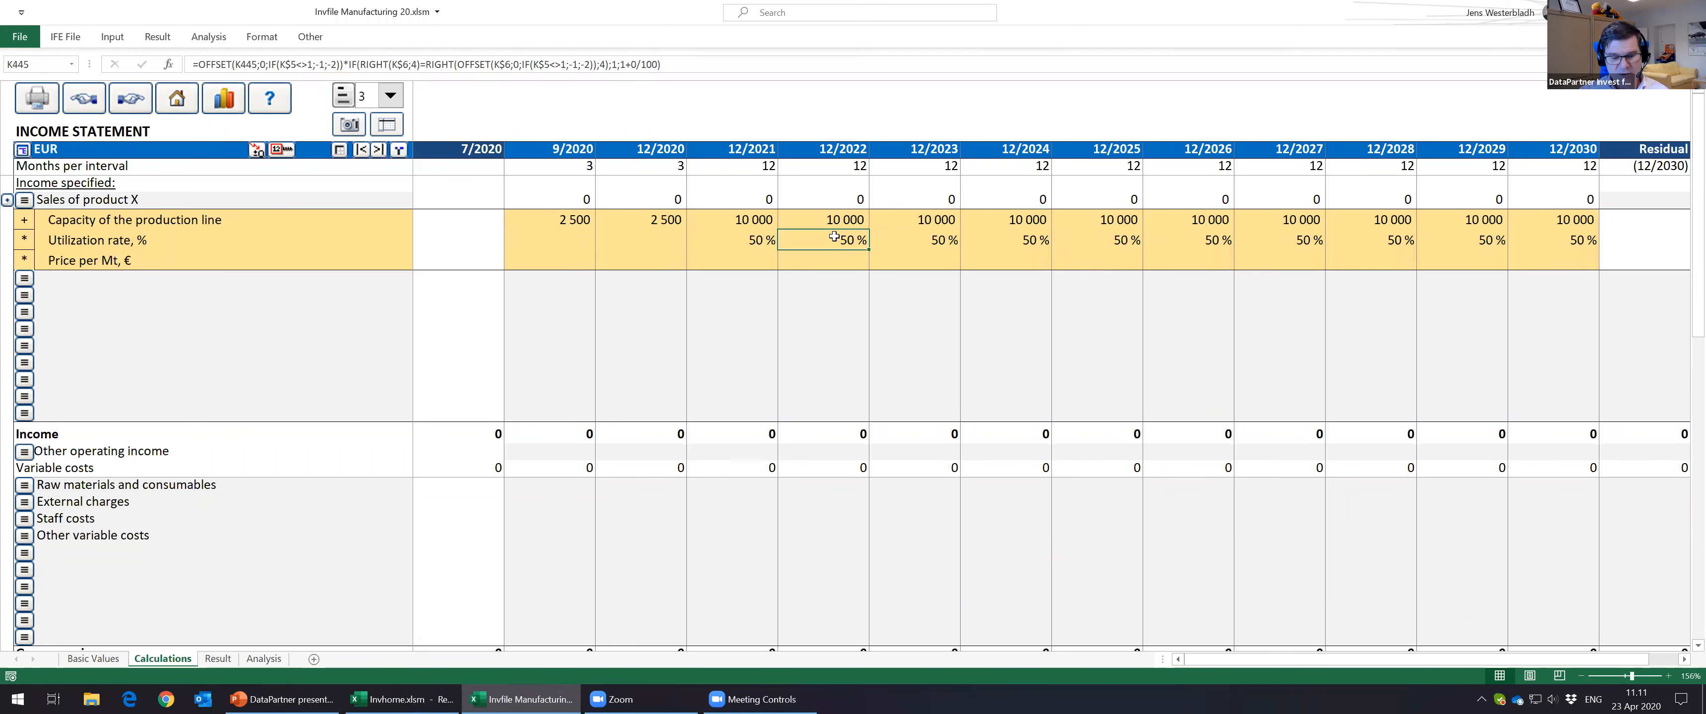
text(65)
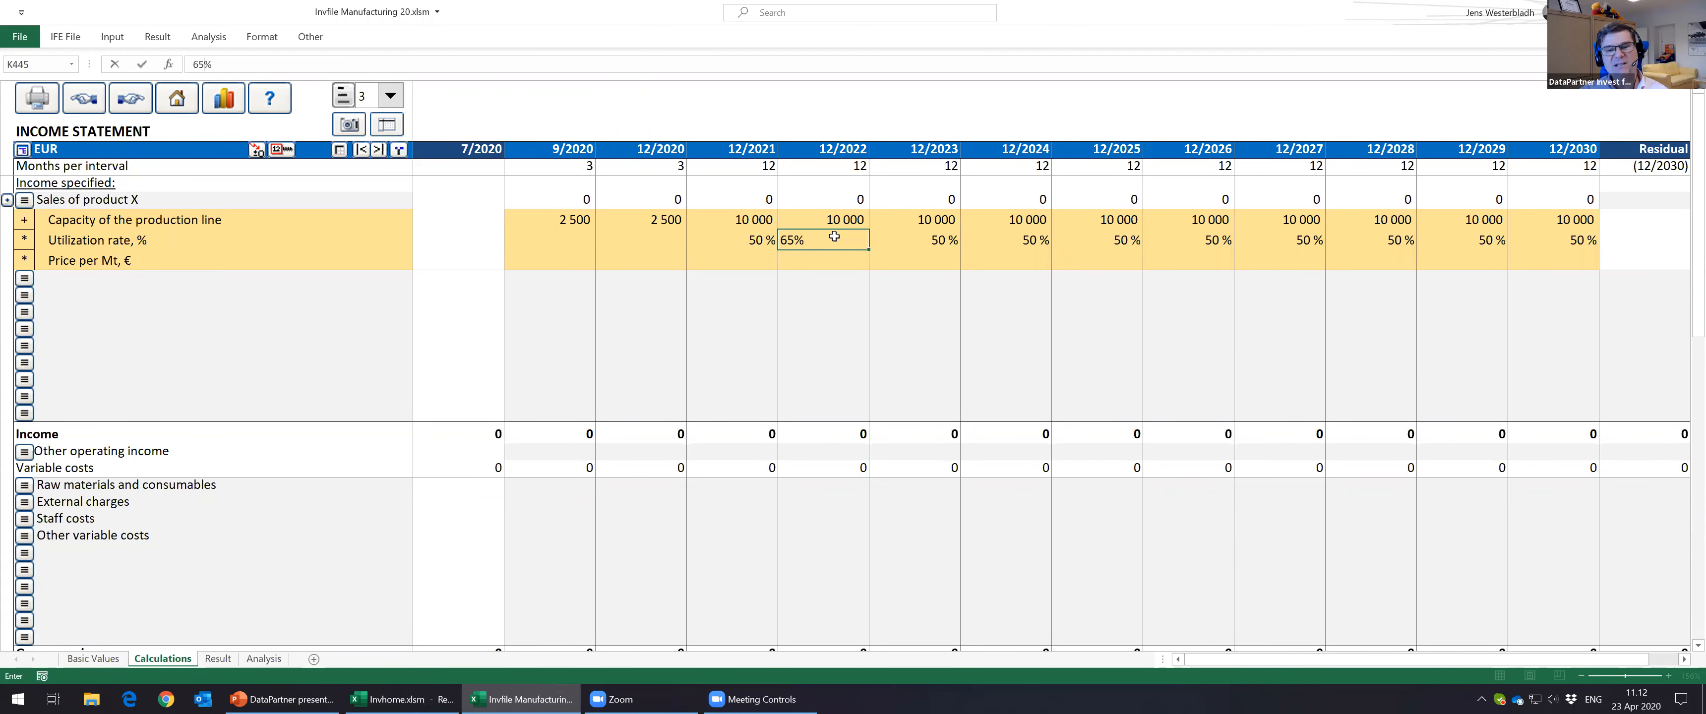
key(Return)
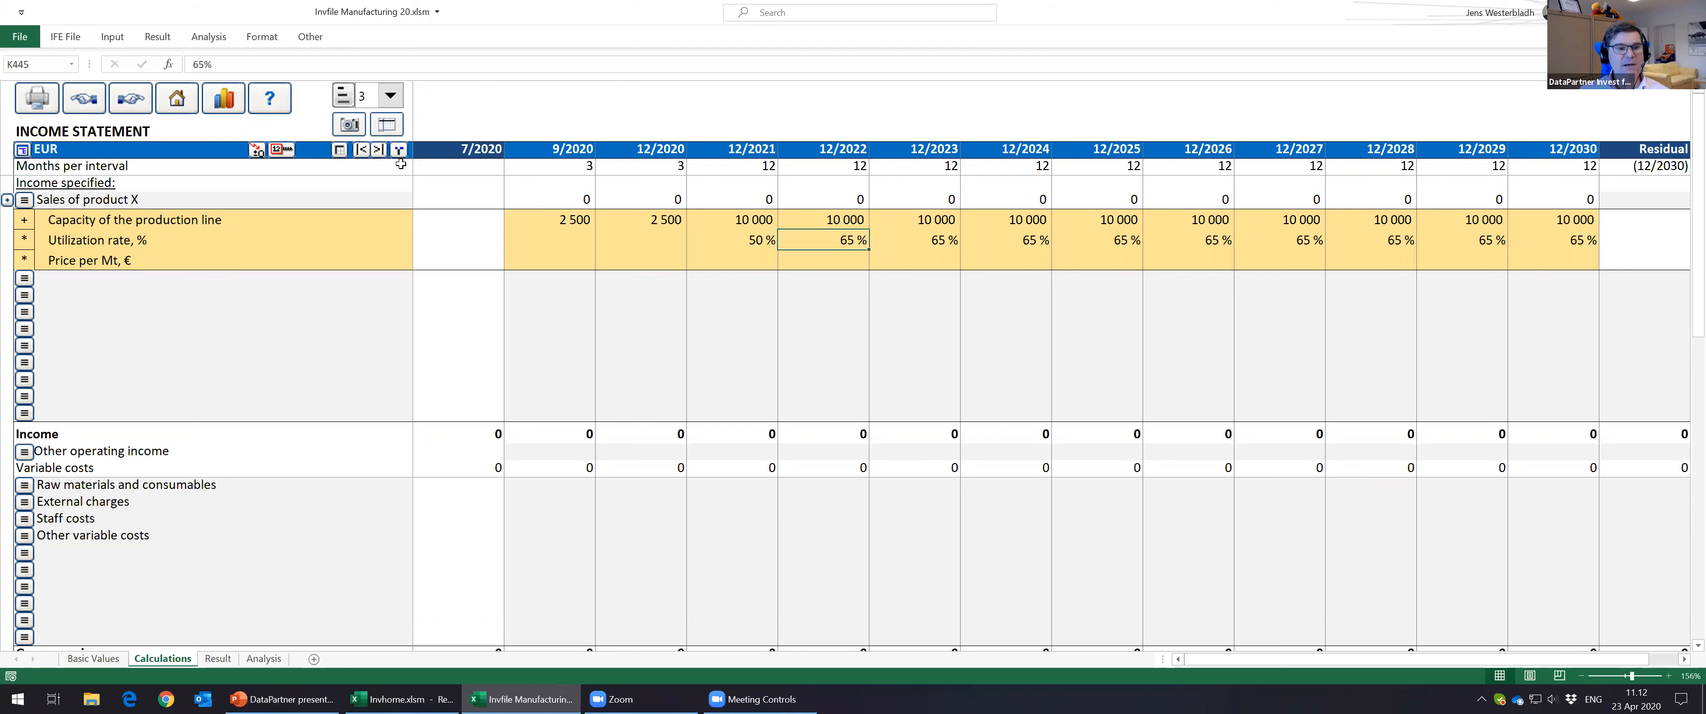
Step: Distribute the 12/2022 utilization rate as formulas through 12/2030 with 2% annual change, putting the annual change % in cell D445
click(283, 152)
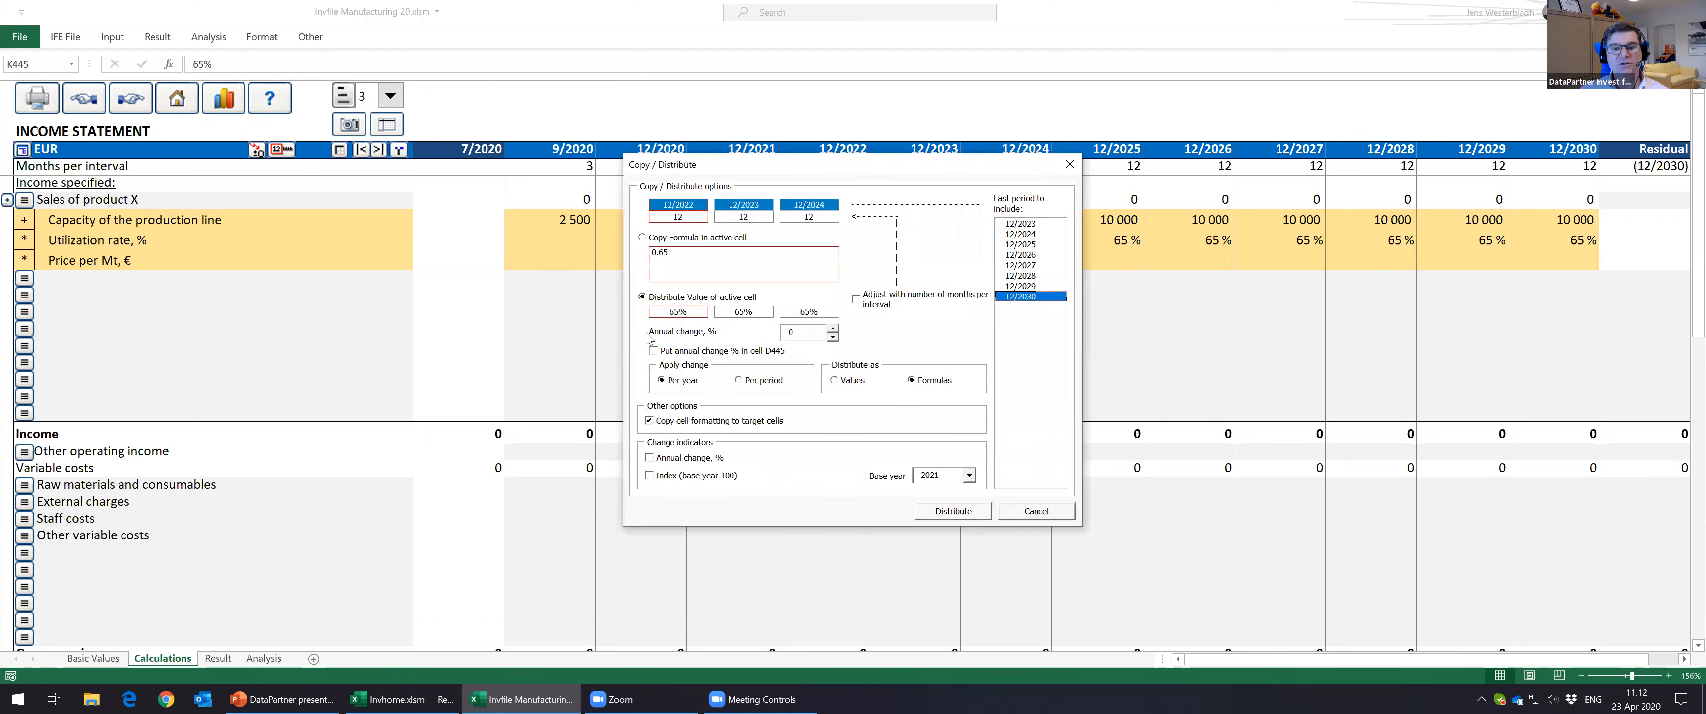
click(833, 328)
click(833, 328)
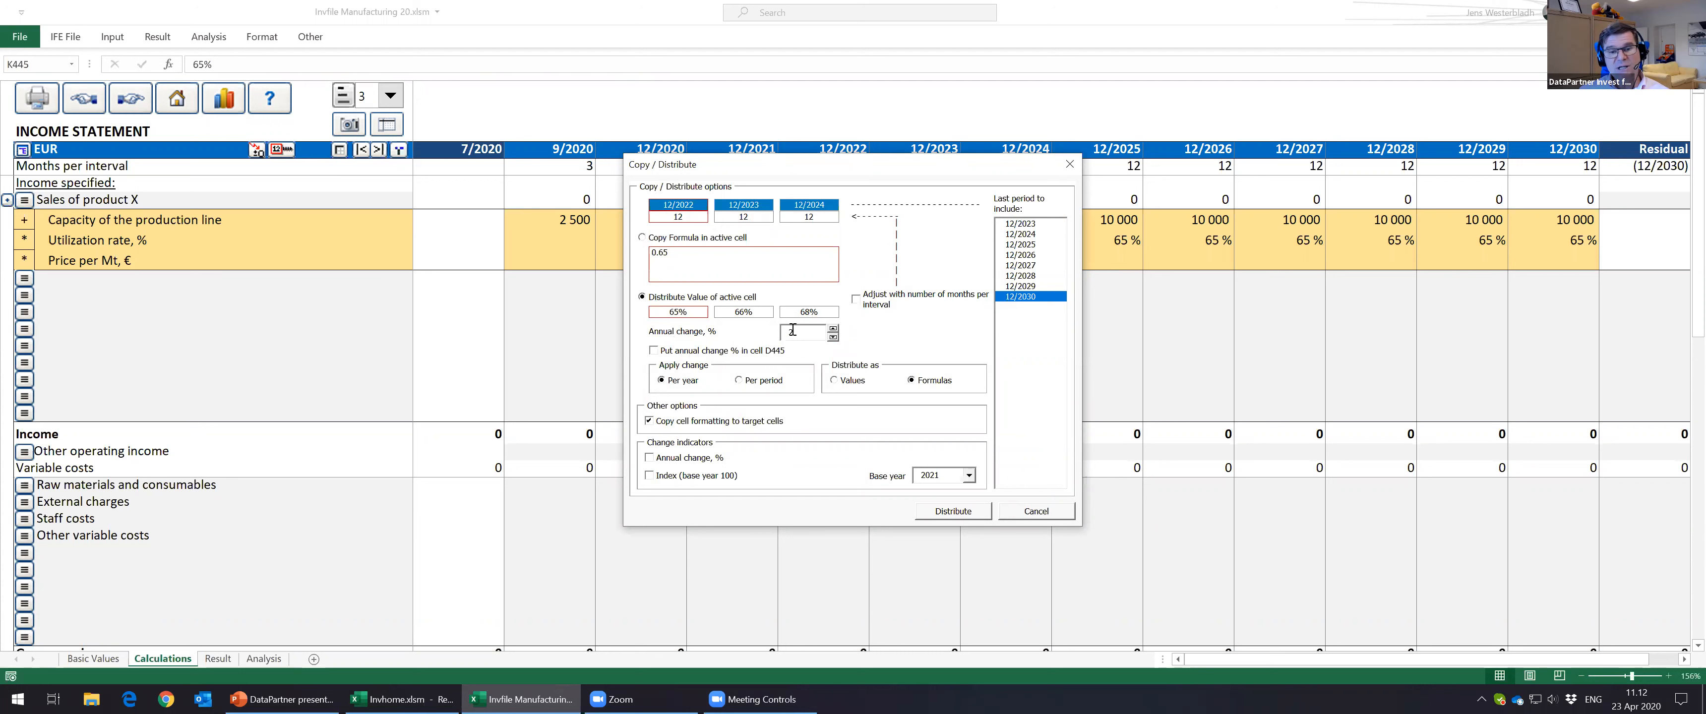
click(655, 349)
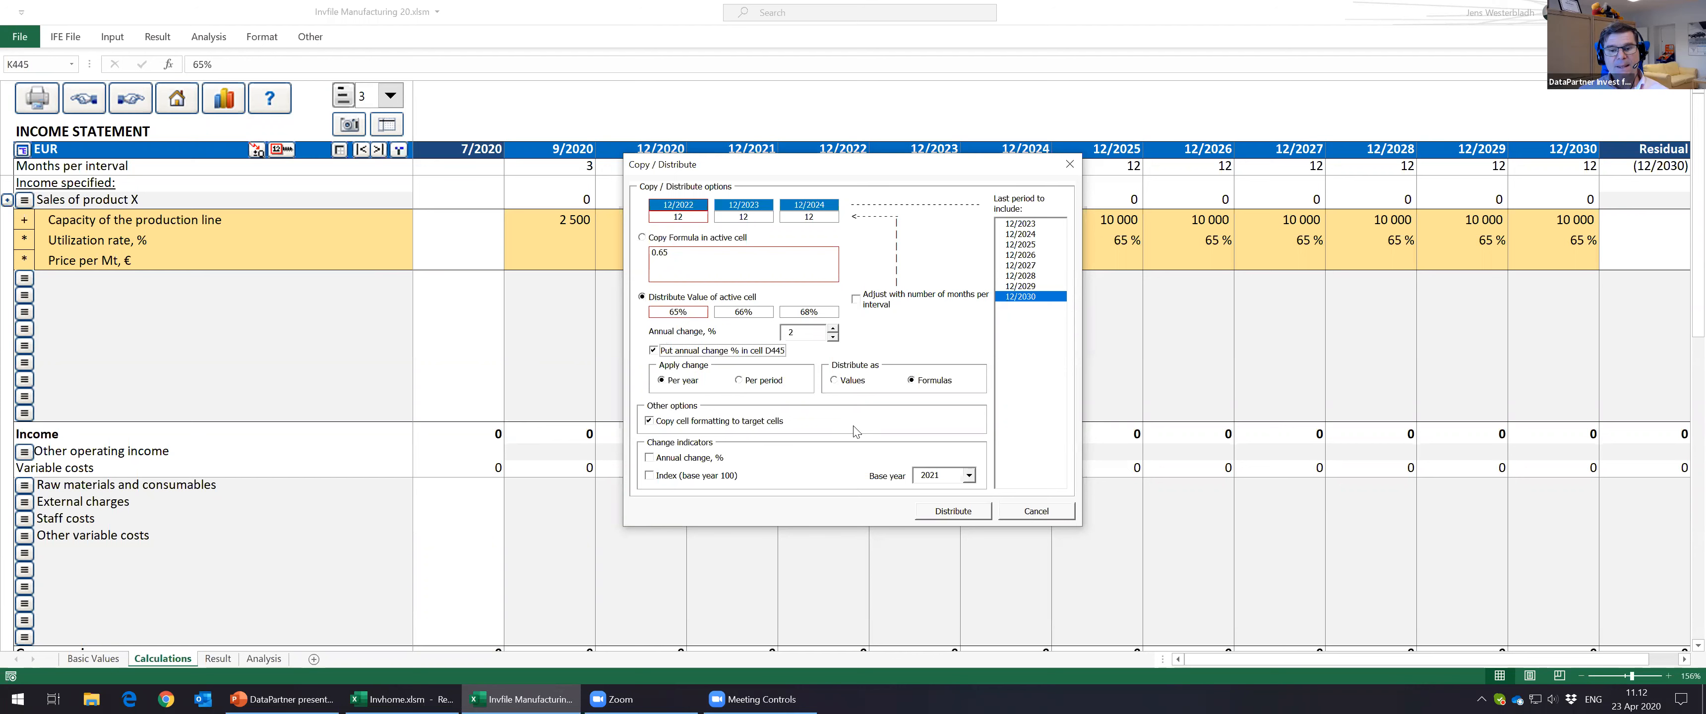
click(966, 517)
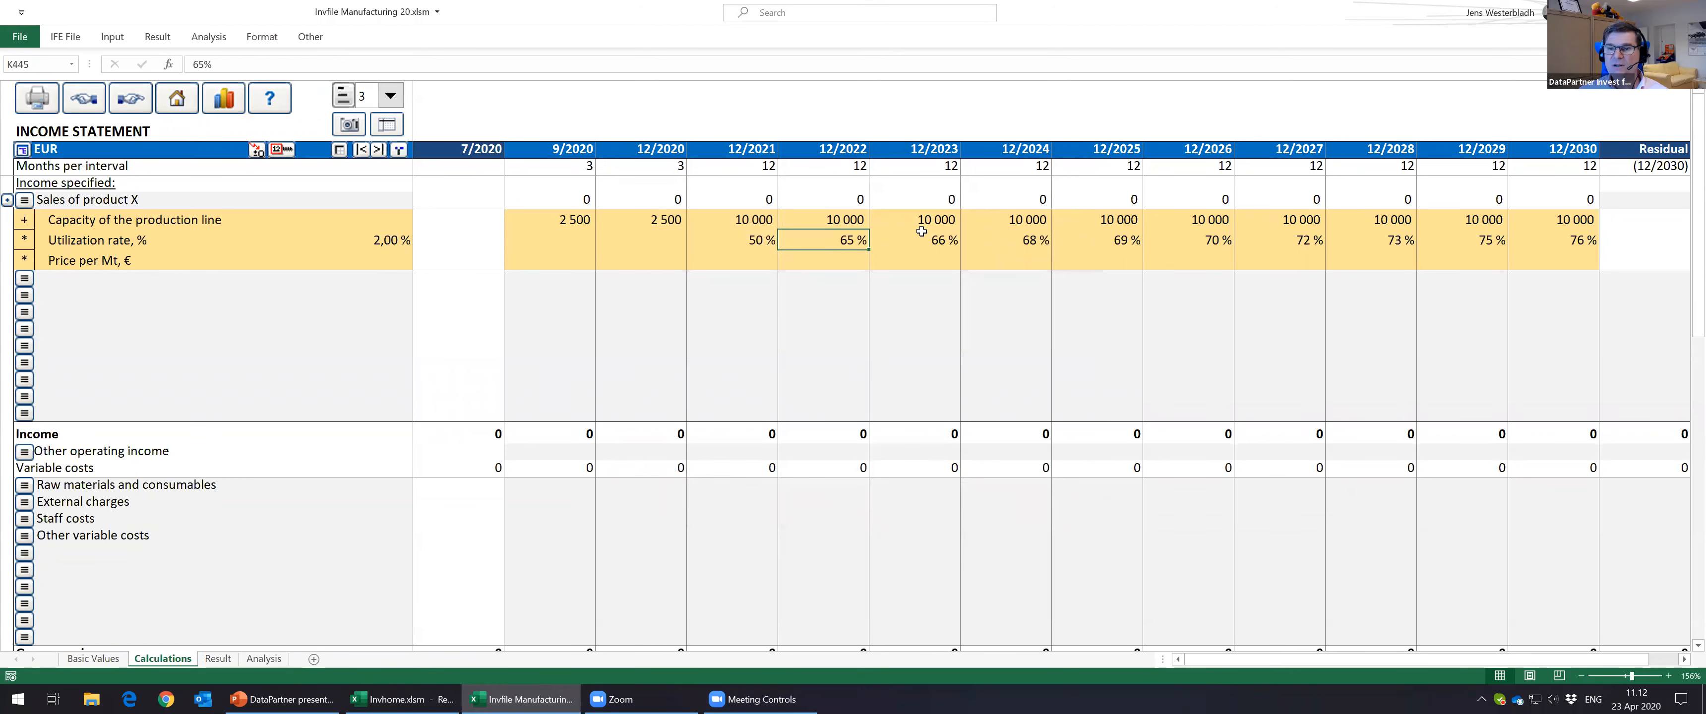
click(1573, 241)
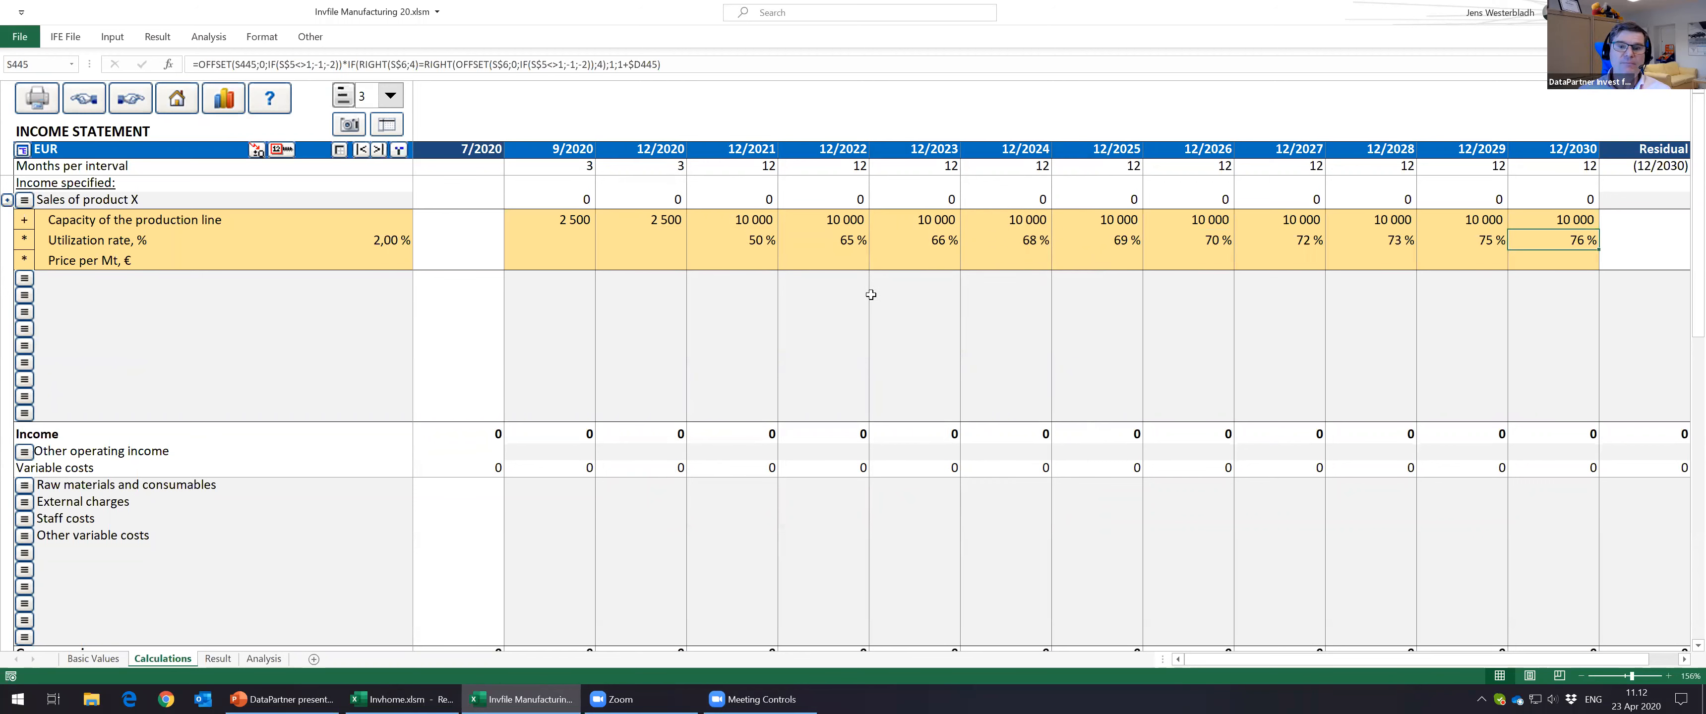
Step: Enter 200 as the price per Mt for 12/2021
click(756, 257)
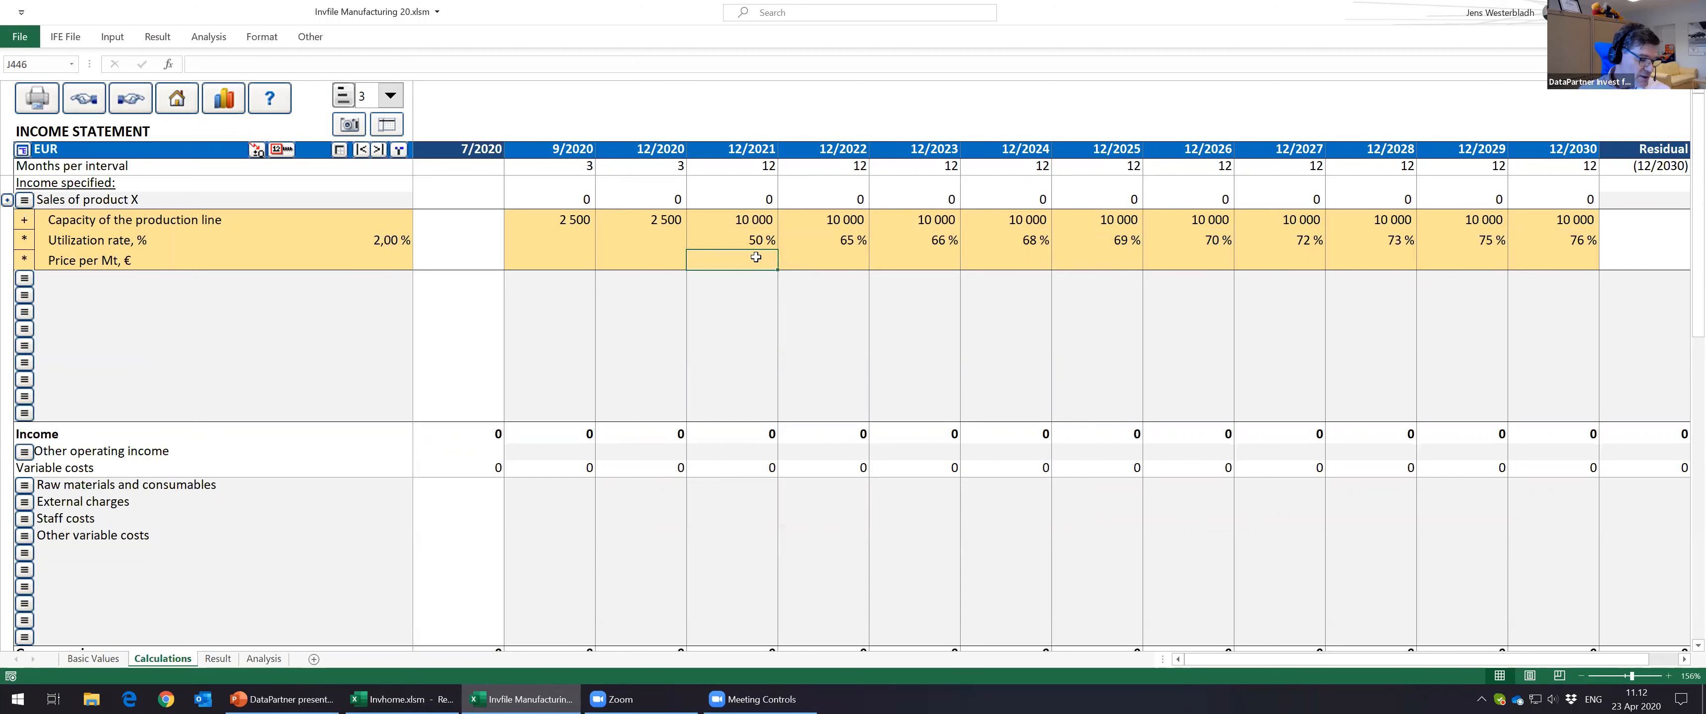
text(200)
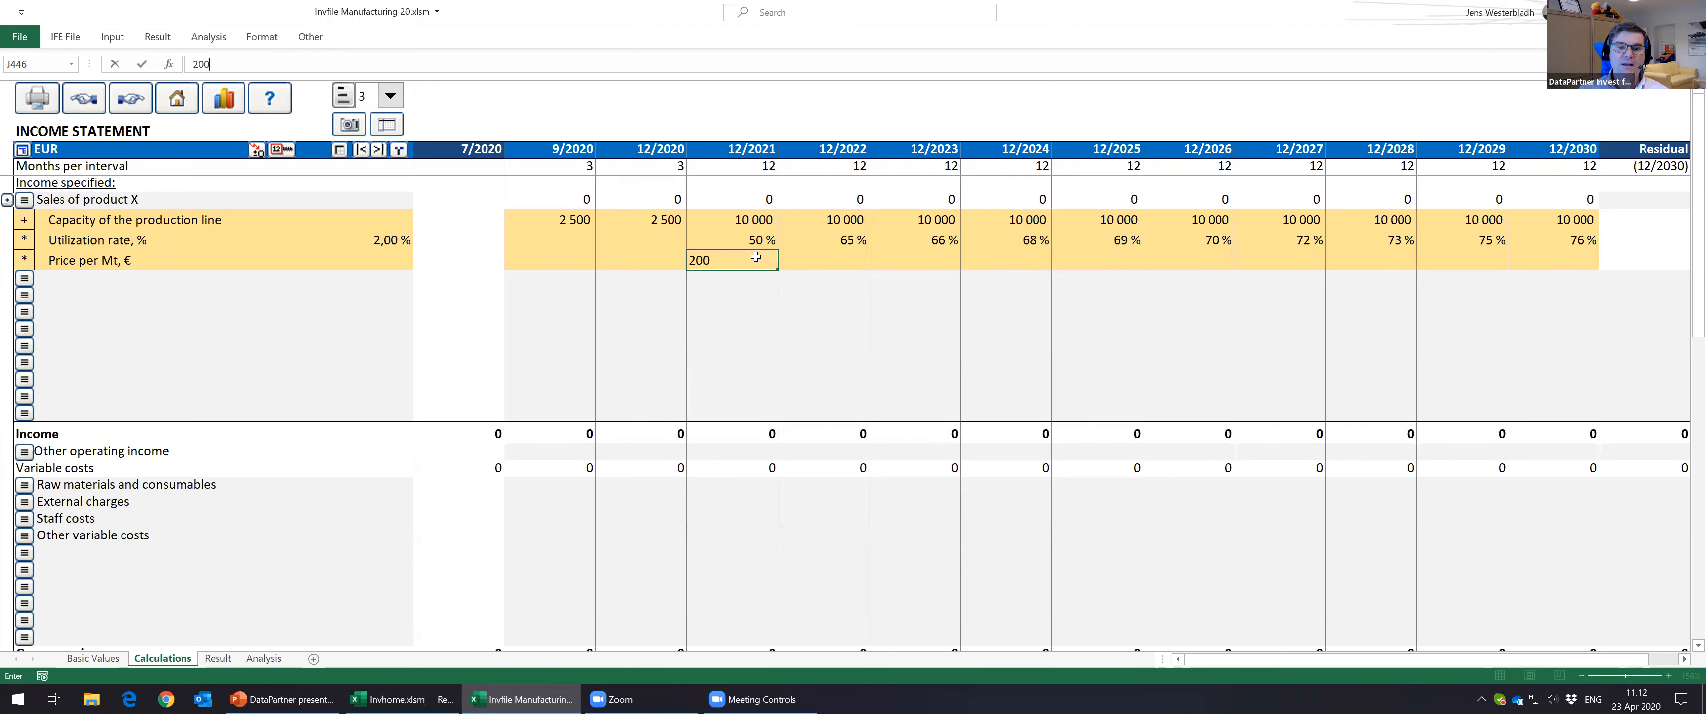
key(Return)
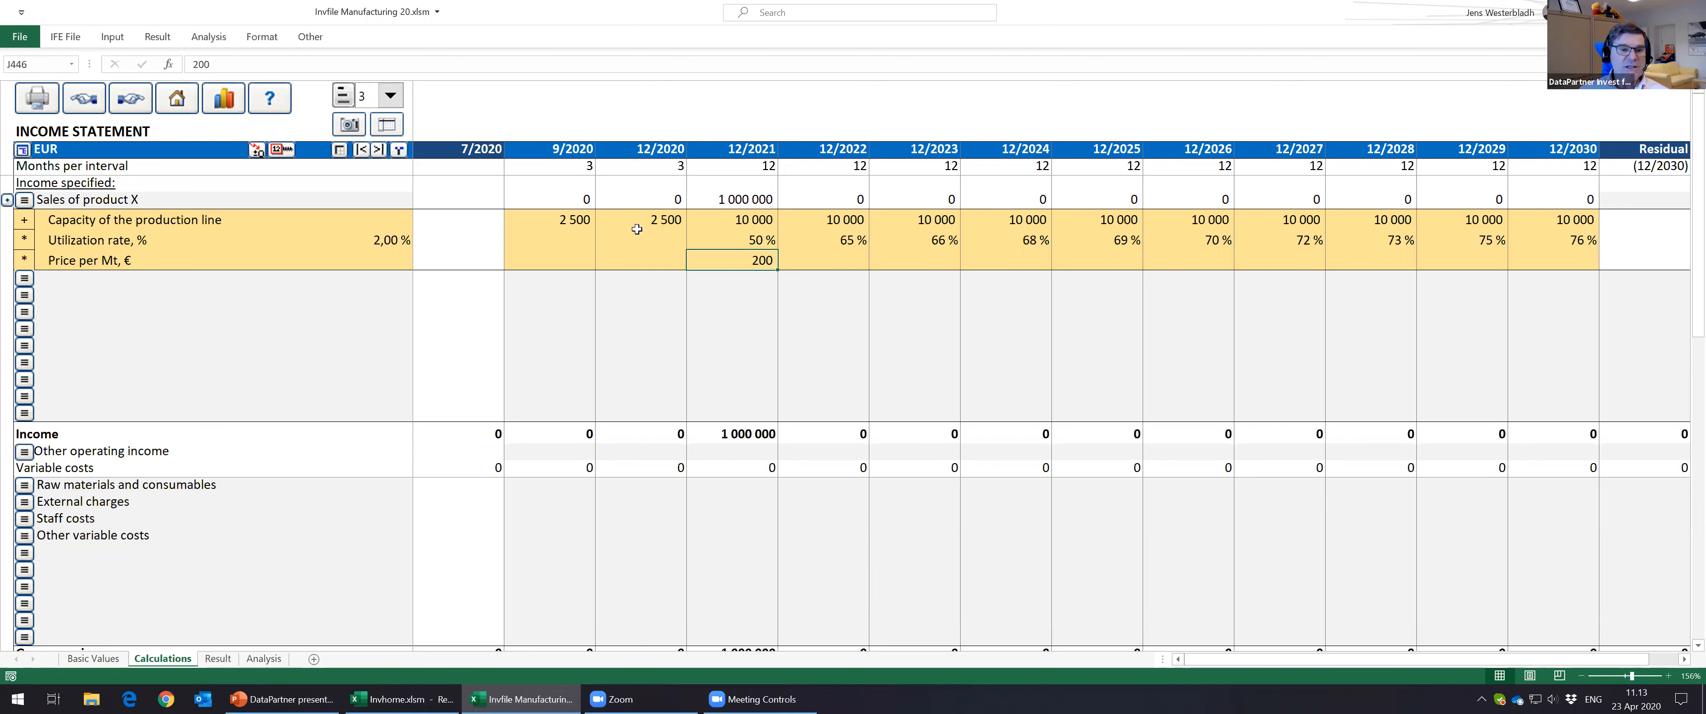
Step: Distribute the 12/2021 price as formulas through 12/2030 with 2% annual change, putting the annual change % in cell D446
click(289, 154)
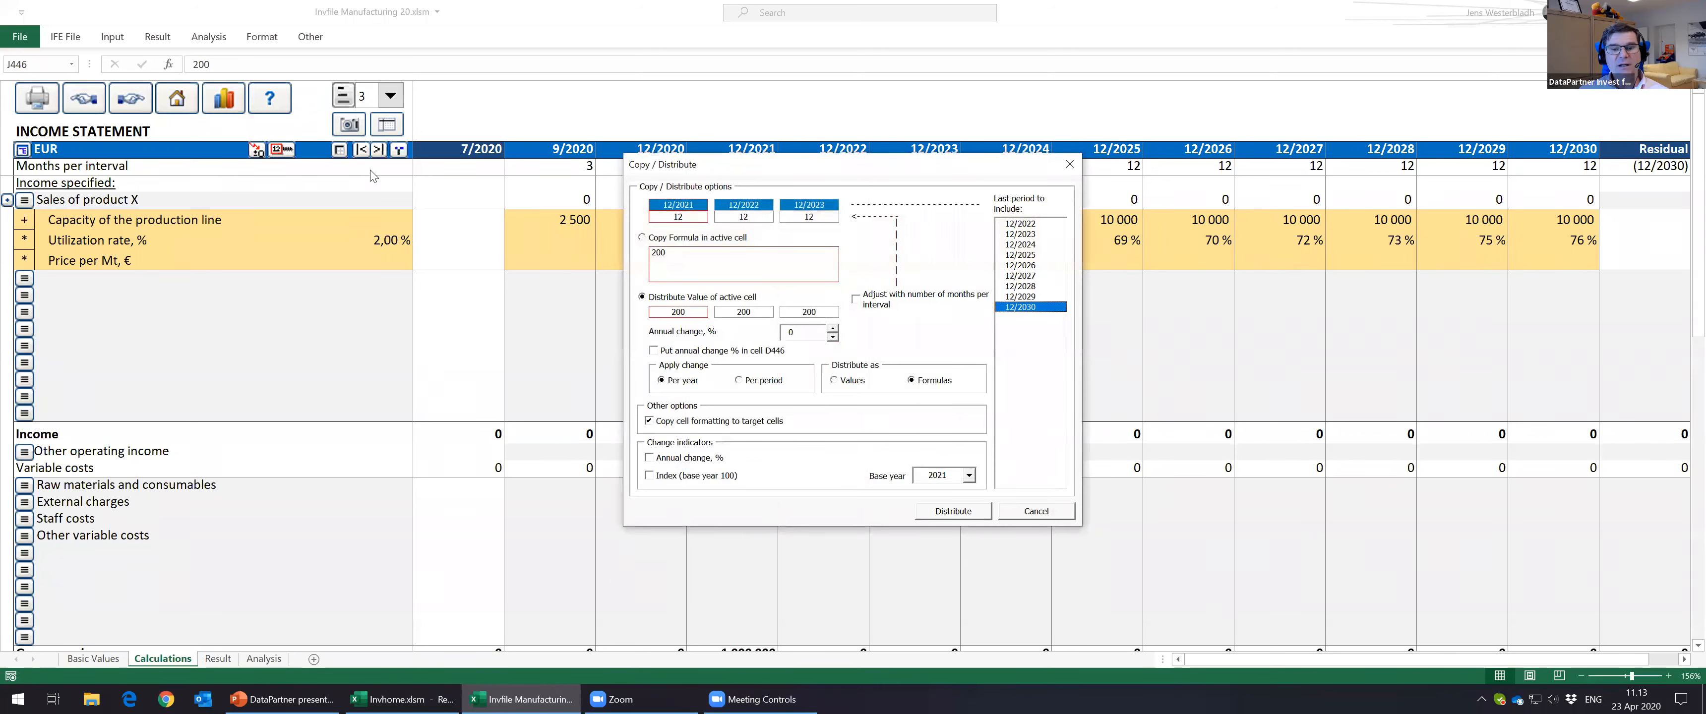
click(833, 328)
click(654, 351)
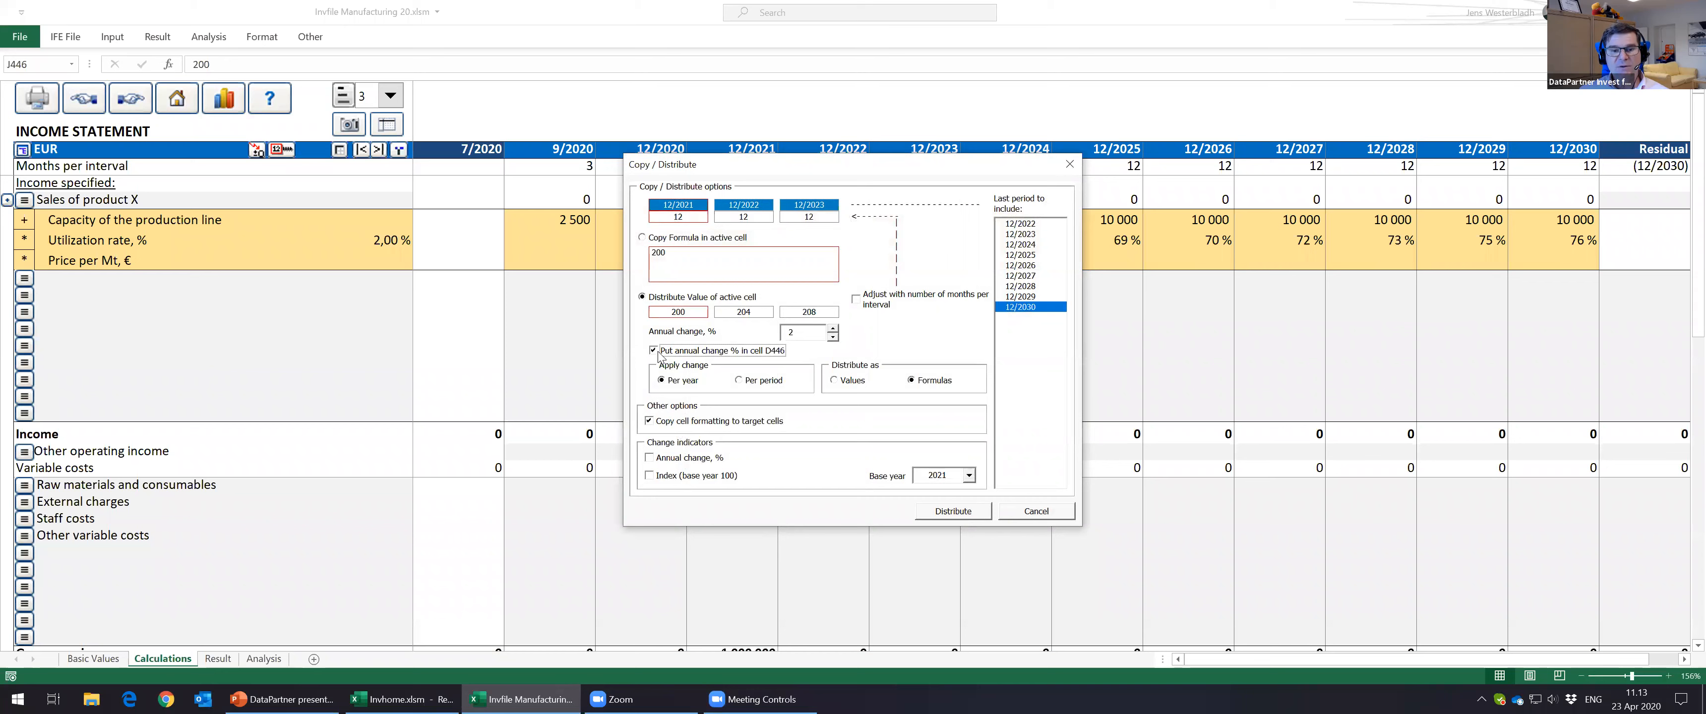
click(952, 511)
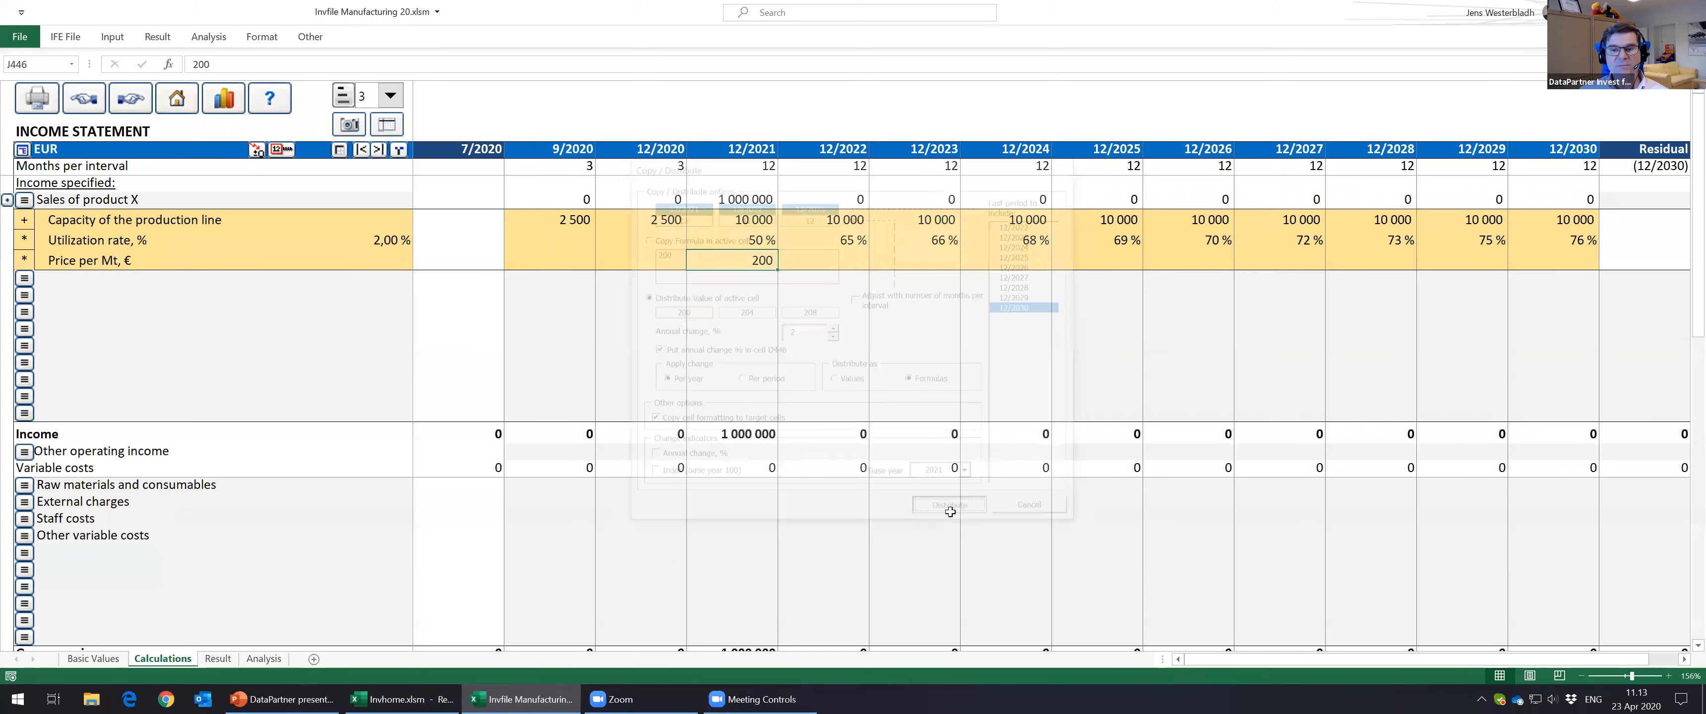
click(389, 261)
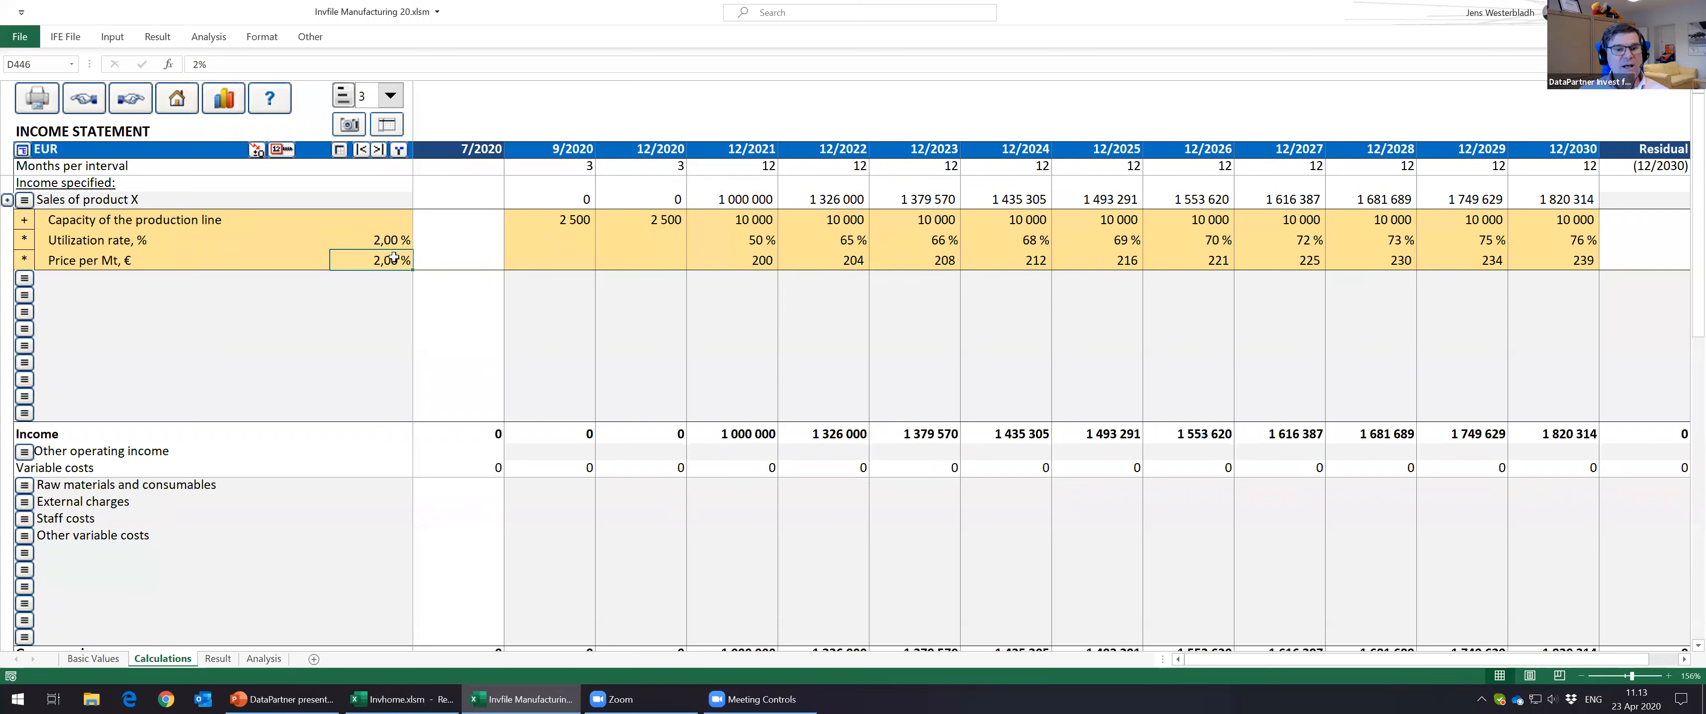
Step: Try a 3% annual change for the utilization rate and set it back to 2%
click(388, 239)
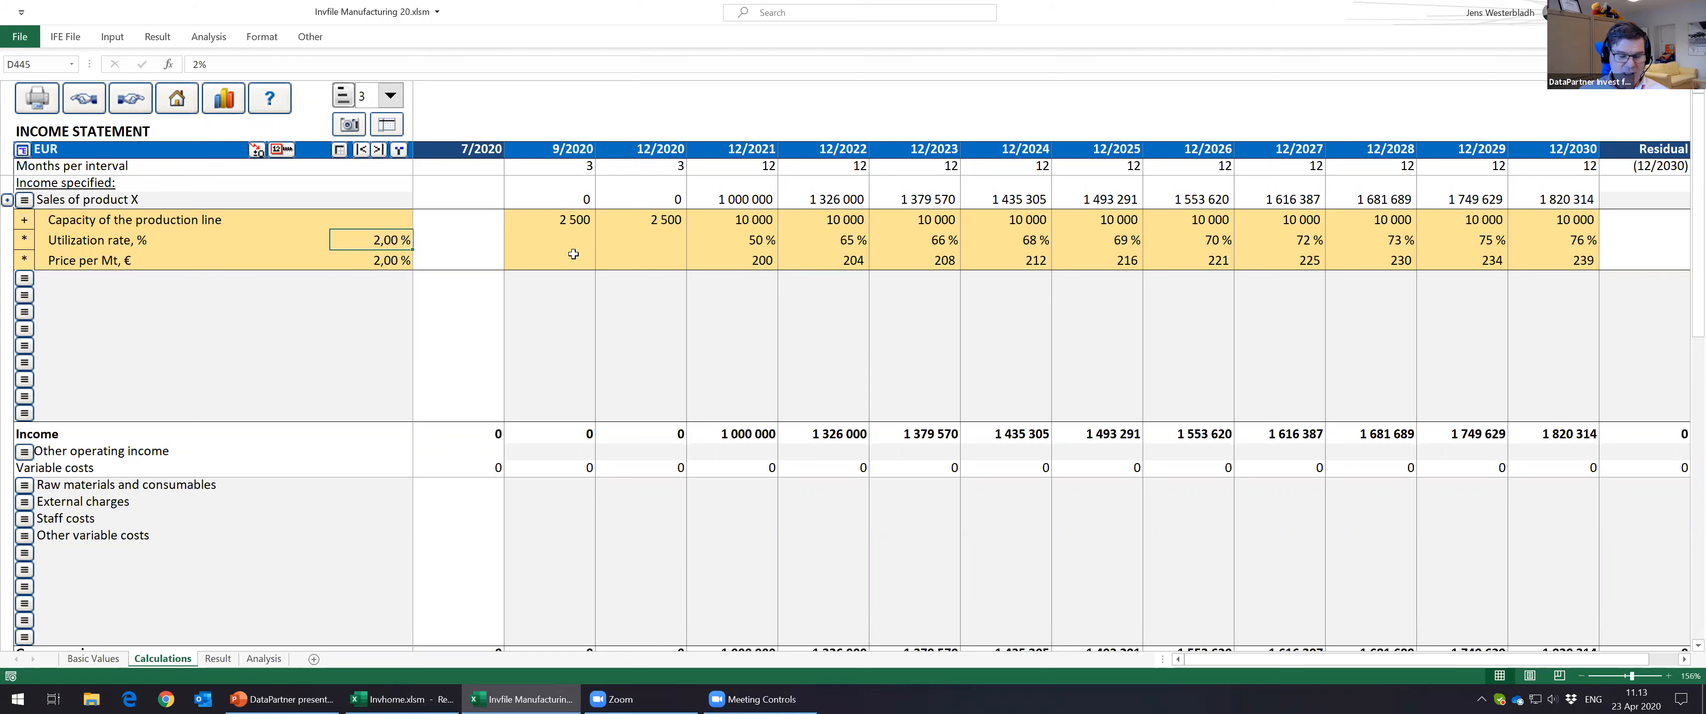
text(3)
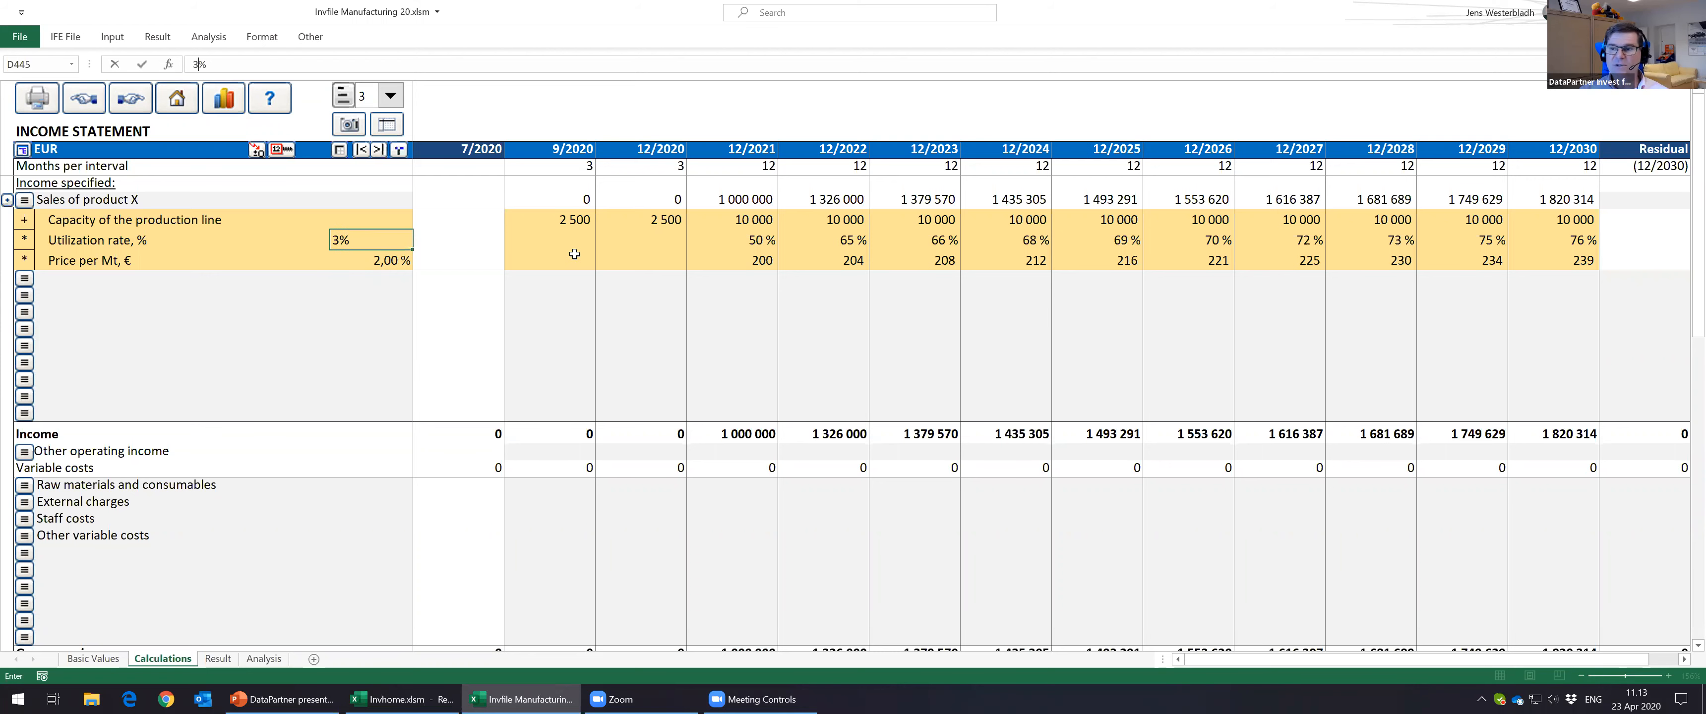
key(Return)
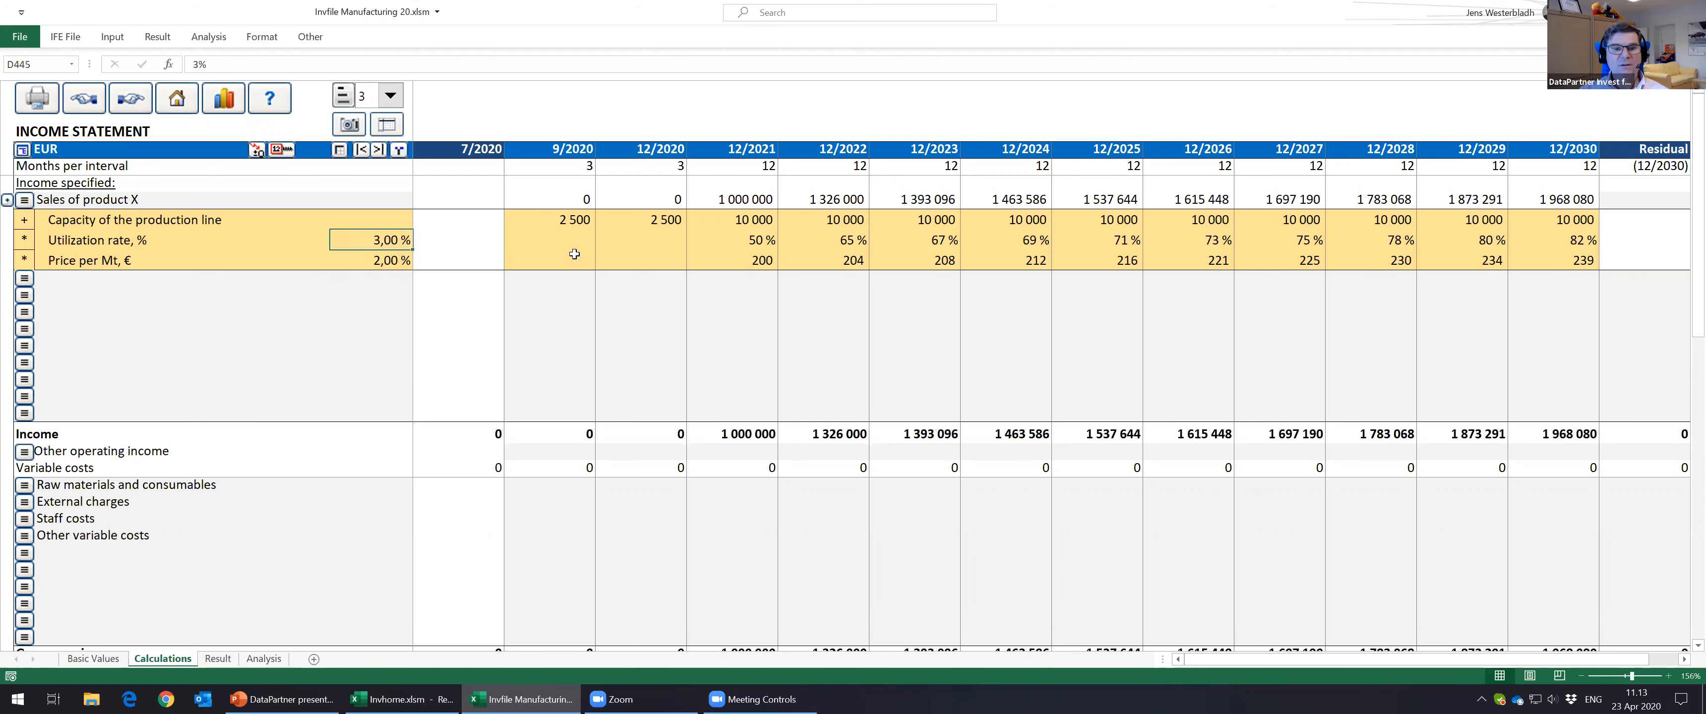
text(2)
key(Return)
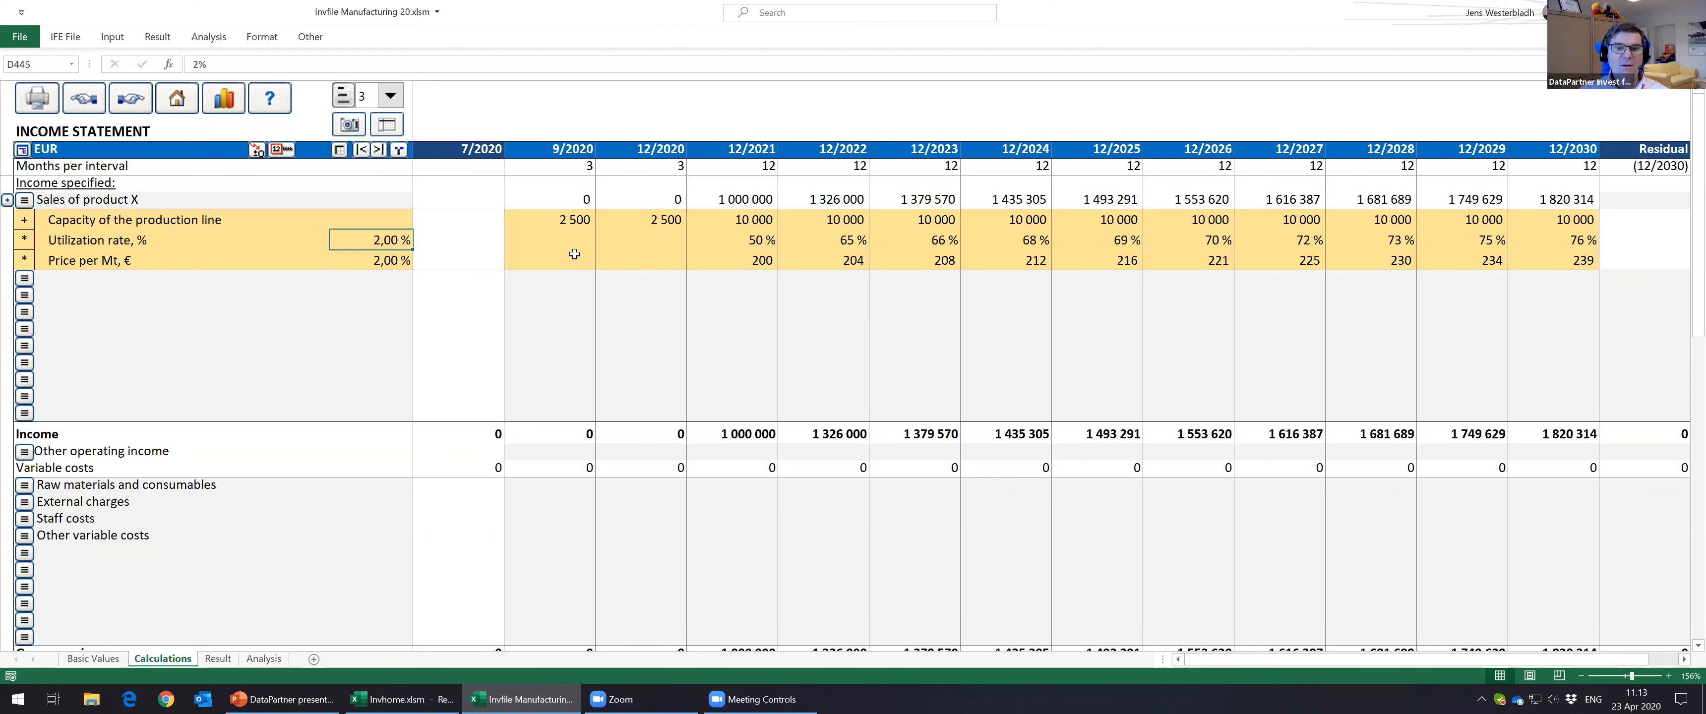
Step: Examine how capacity, utilization rate and price make up the 12/2021 sales of product X, and review the yearly Income totals
key(Down)
key(Right)
key(Right)
key(Right)
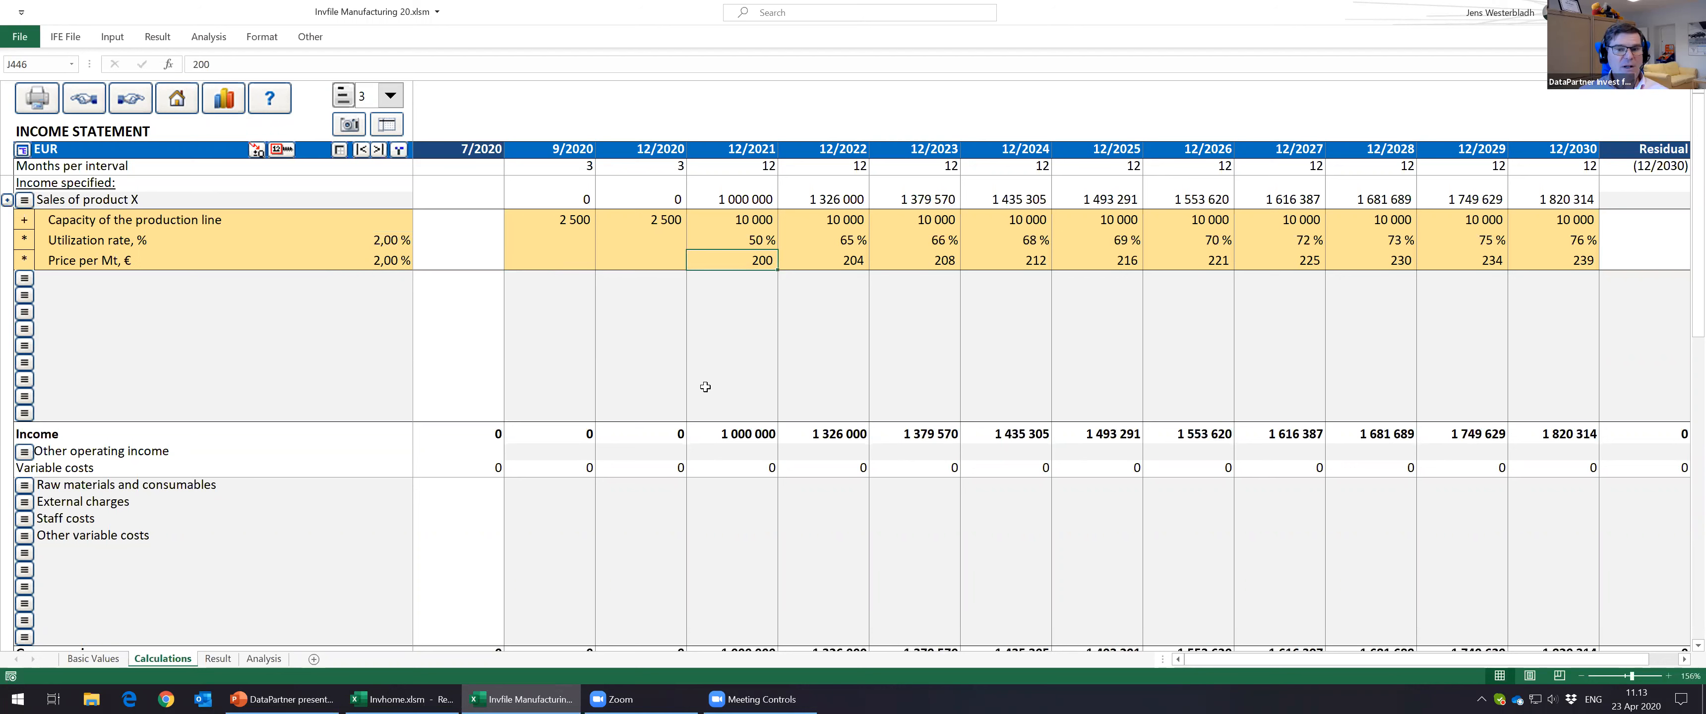
click(737, 226)
click(751, 241)
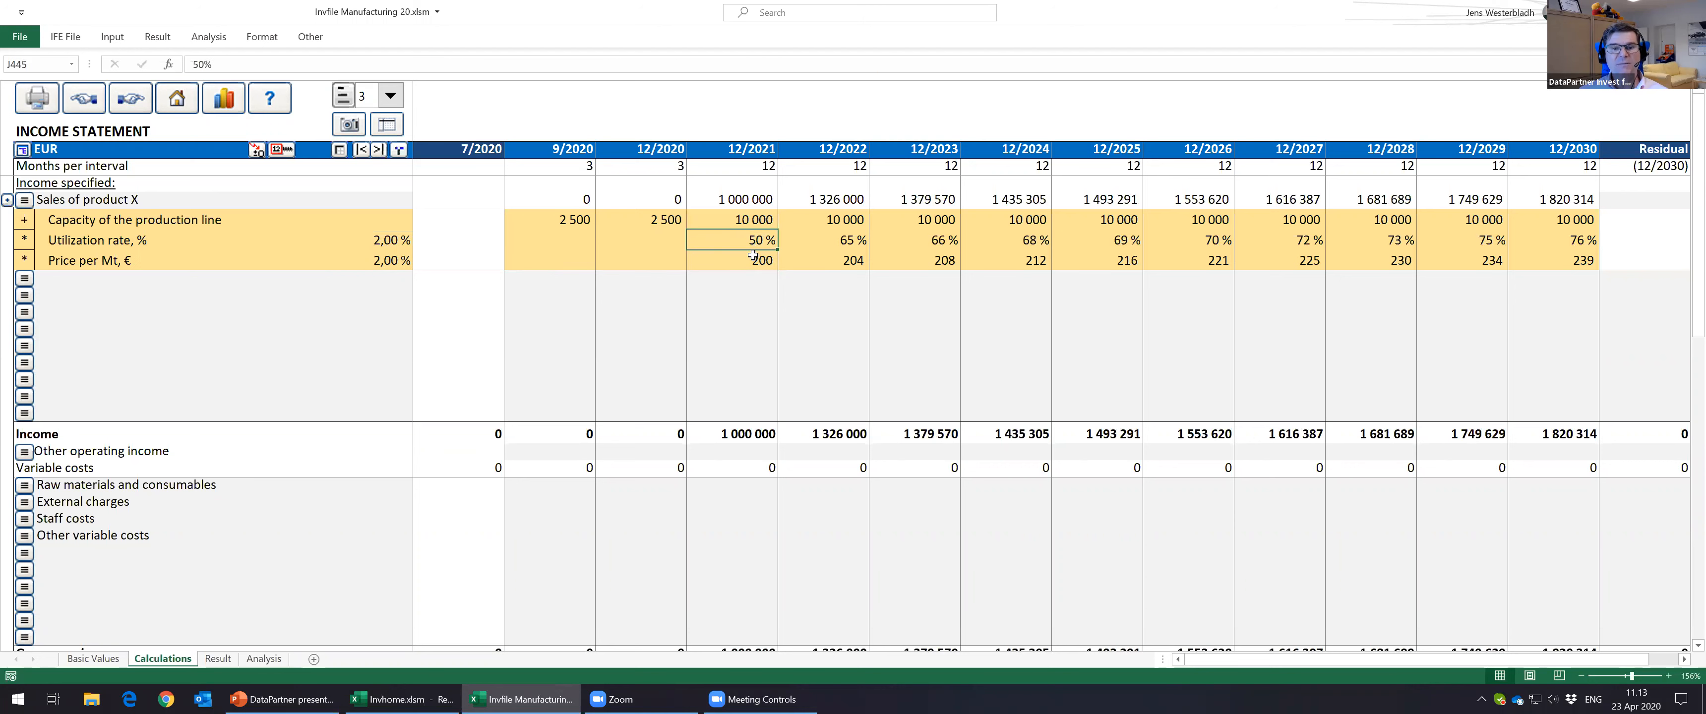
click(735, 199)
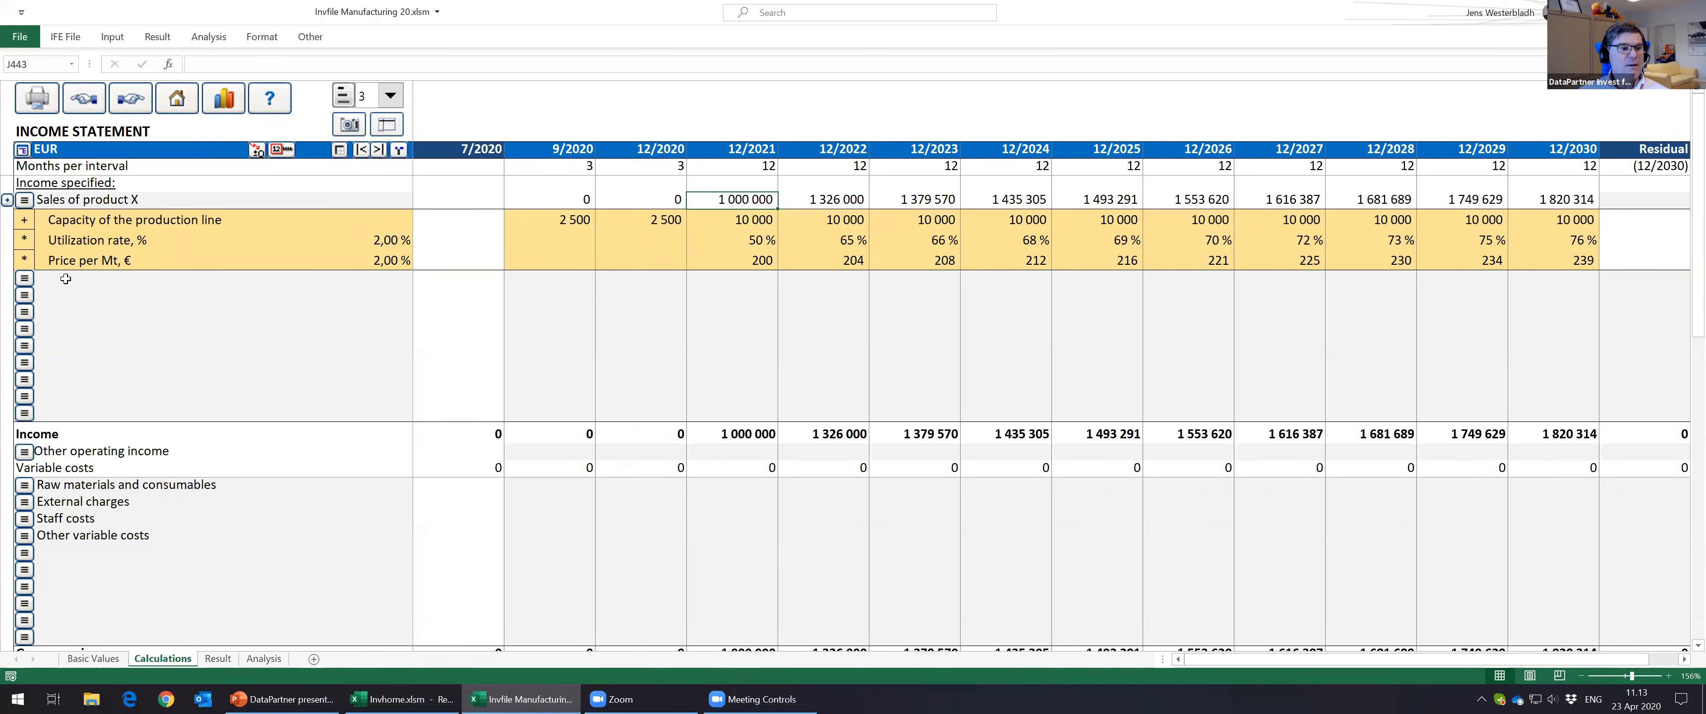
click(87, 279)
click(93, 295)
click(106, 326)
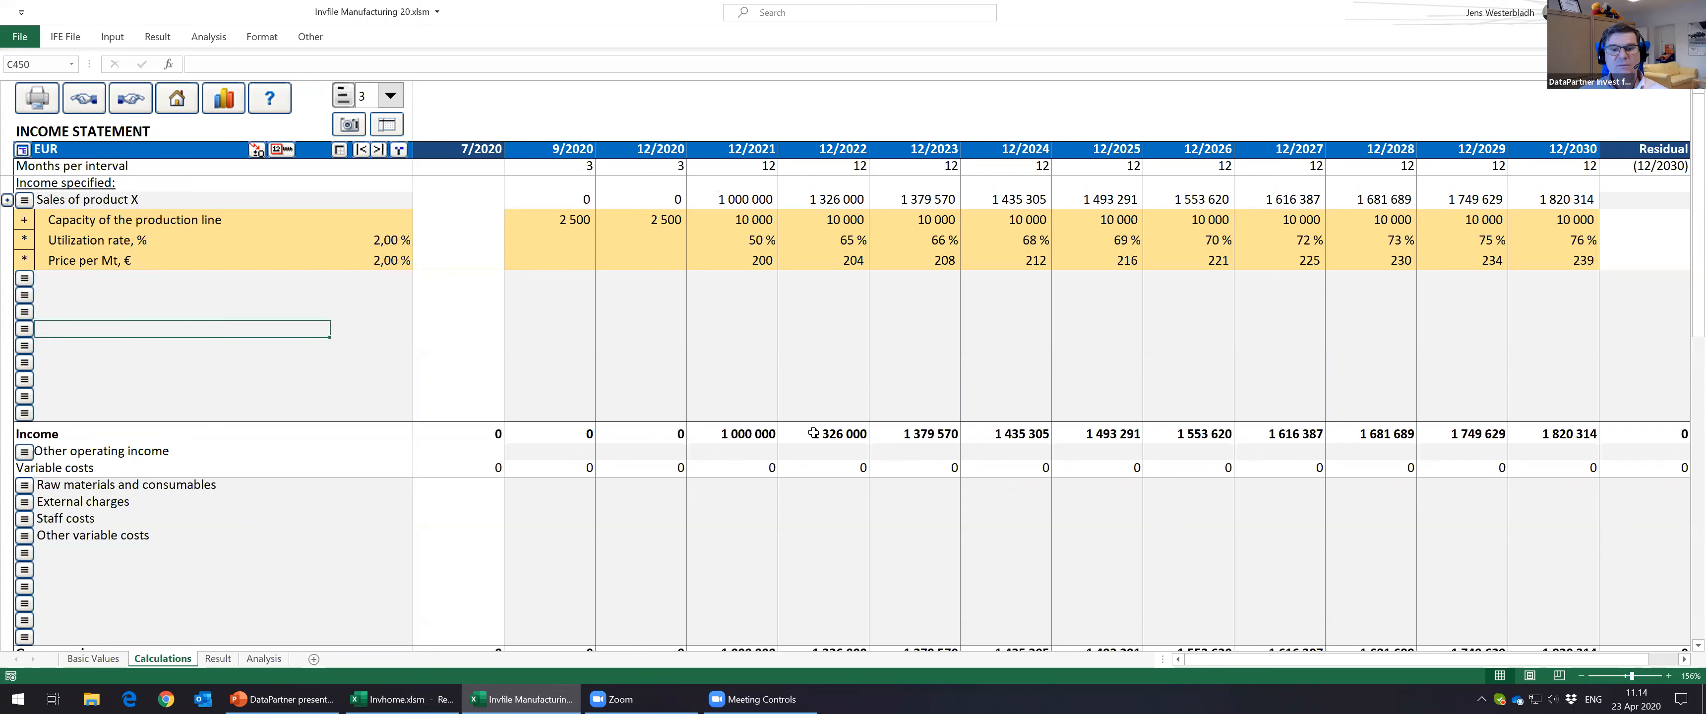
drag(739, 437, 1465, 439)
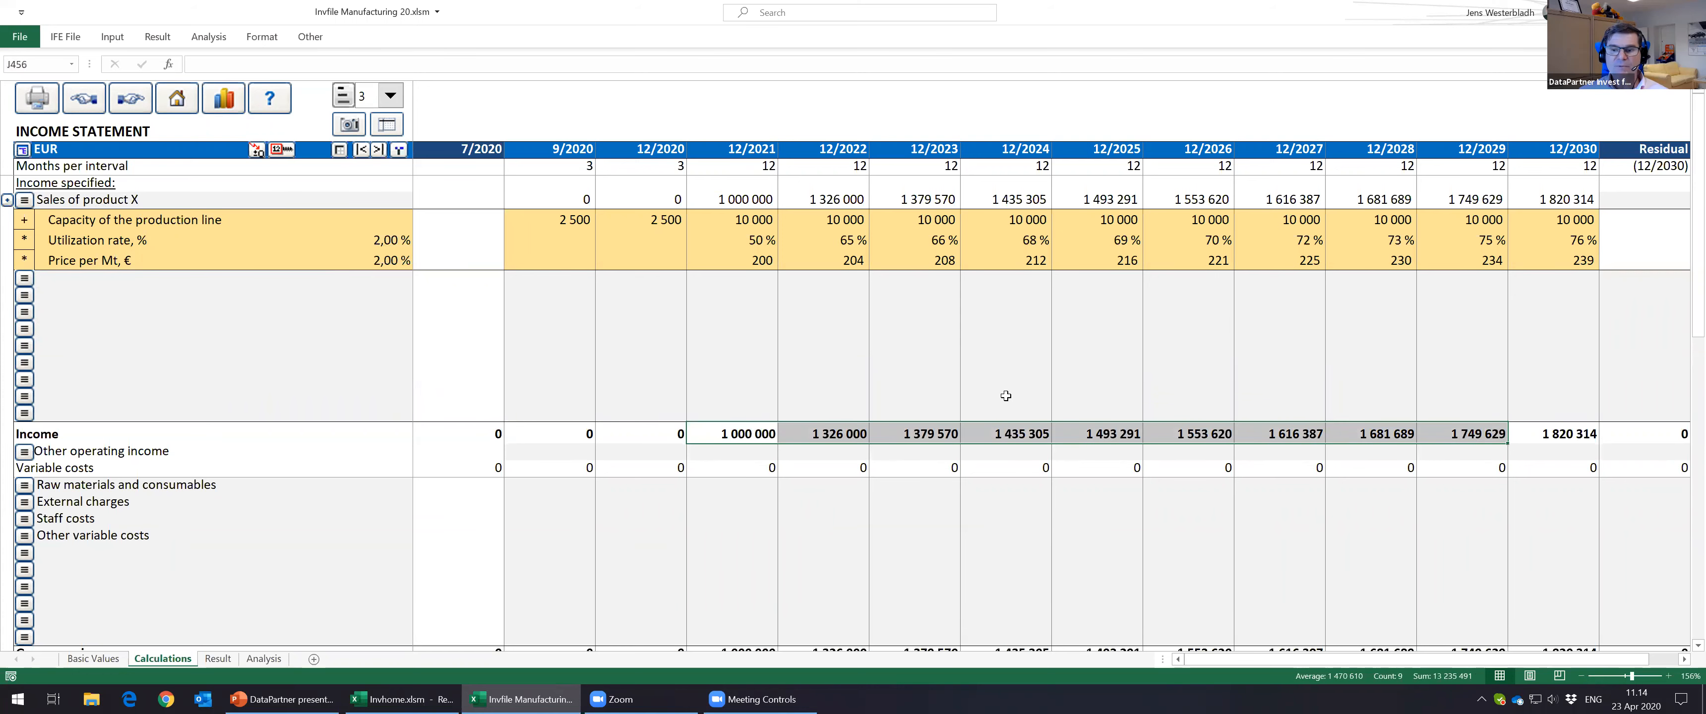
Step: Rename the External charges row under Variable costs as "Energy costs"
scroll(1005, 395, down, 2)
scroll(970, 388, down, 1)
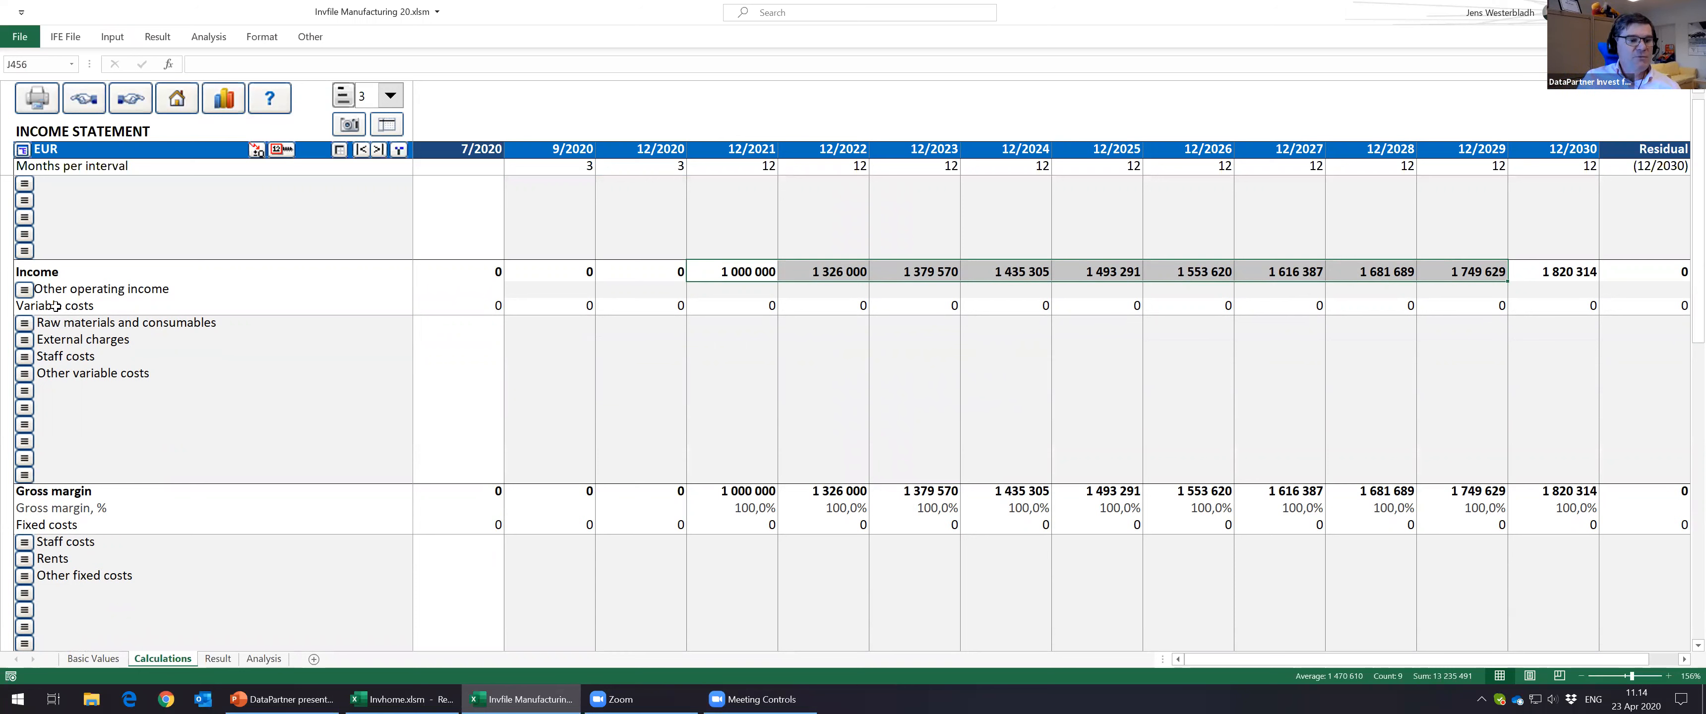
click(55, 308)
click(71, 526)
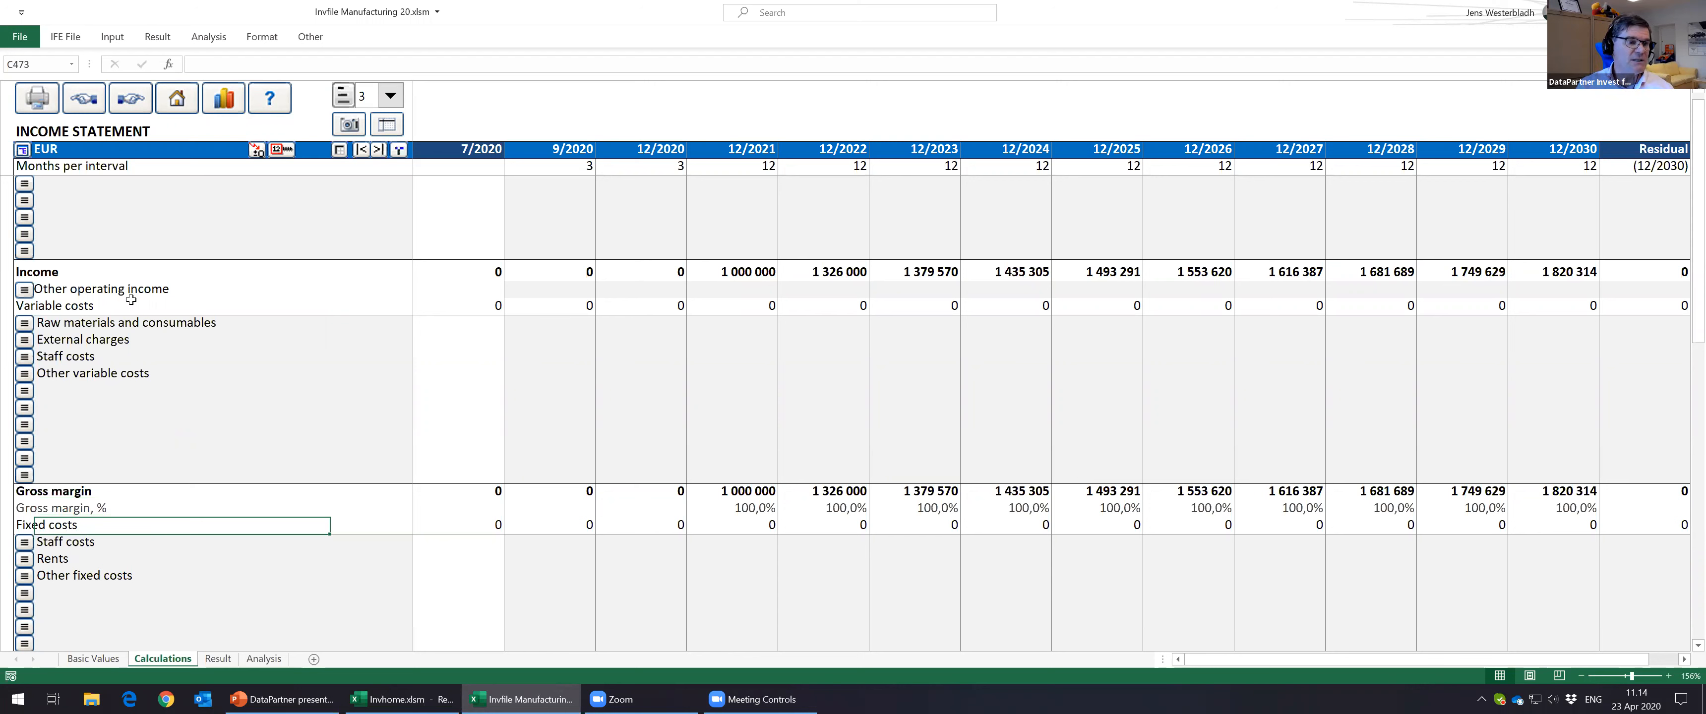
click(115, 320)
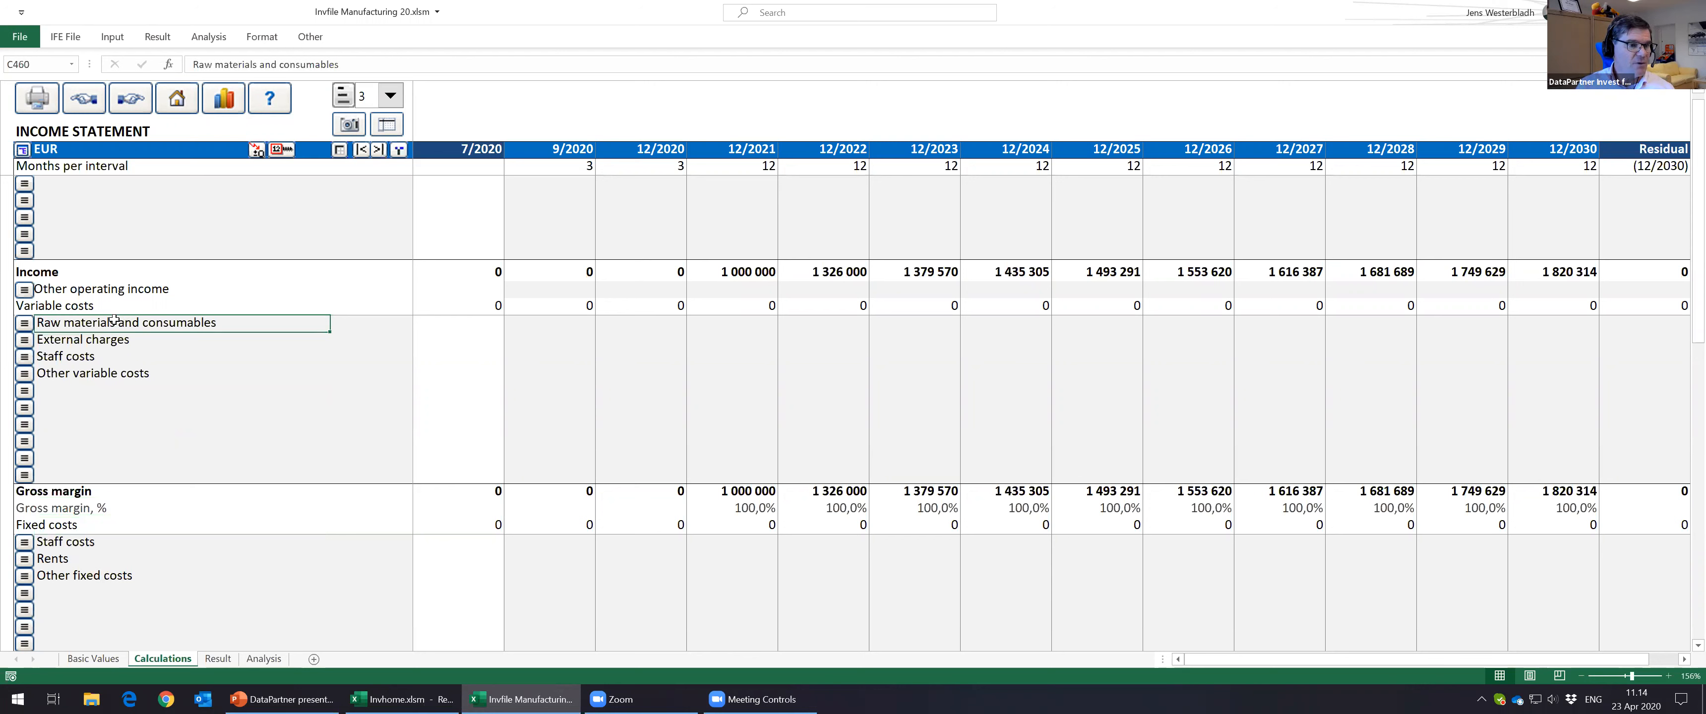
click(108, 338)
text(Energ)
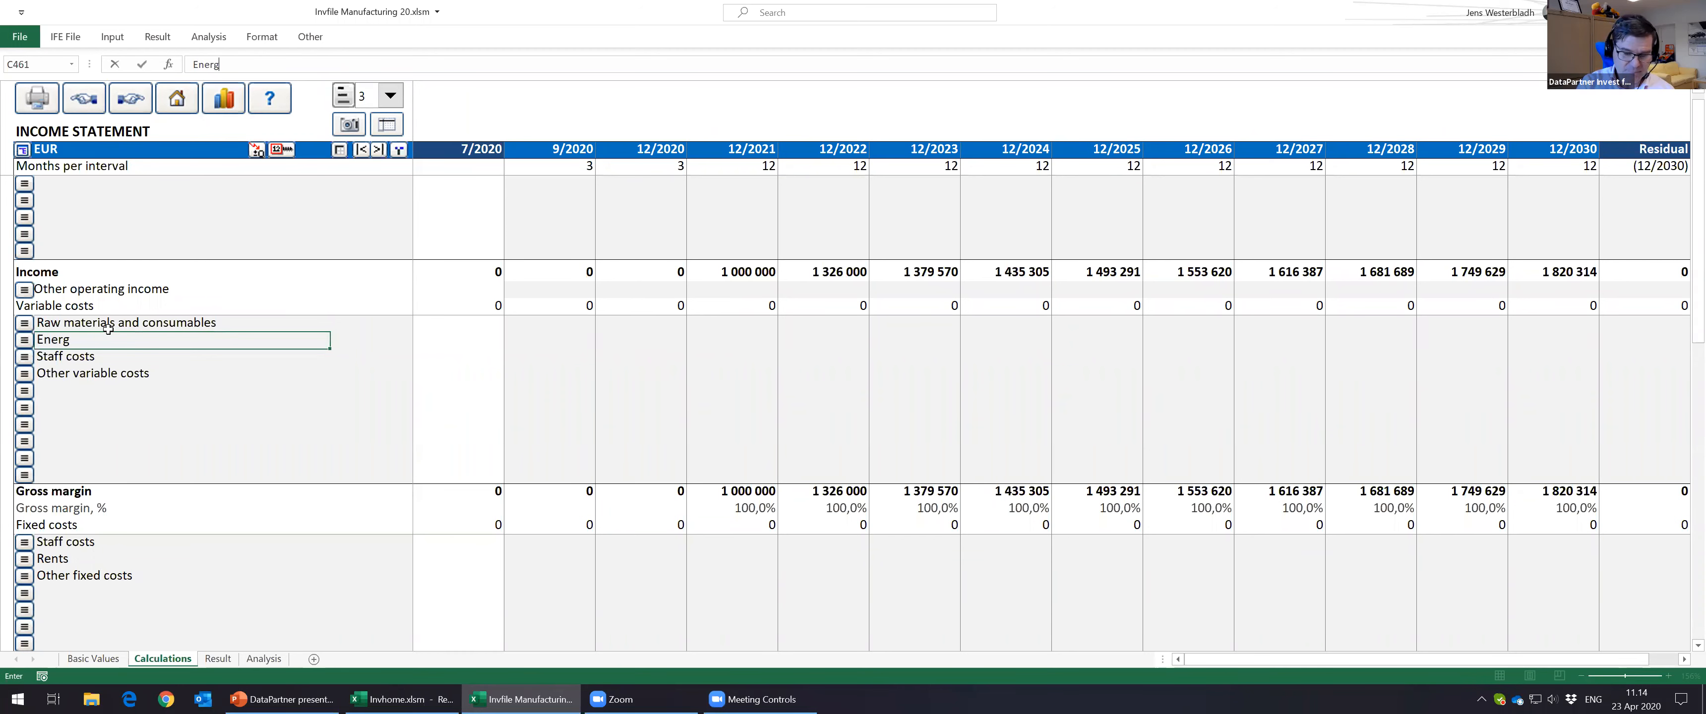
text(y costs)
key(Return)
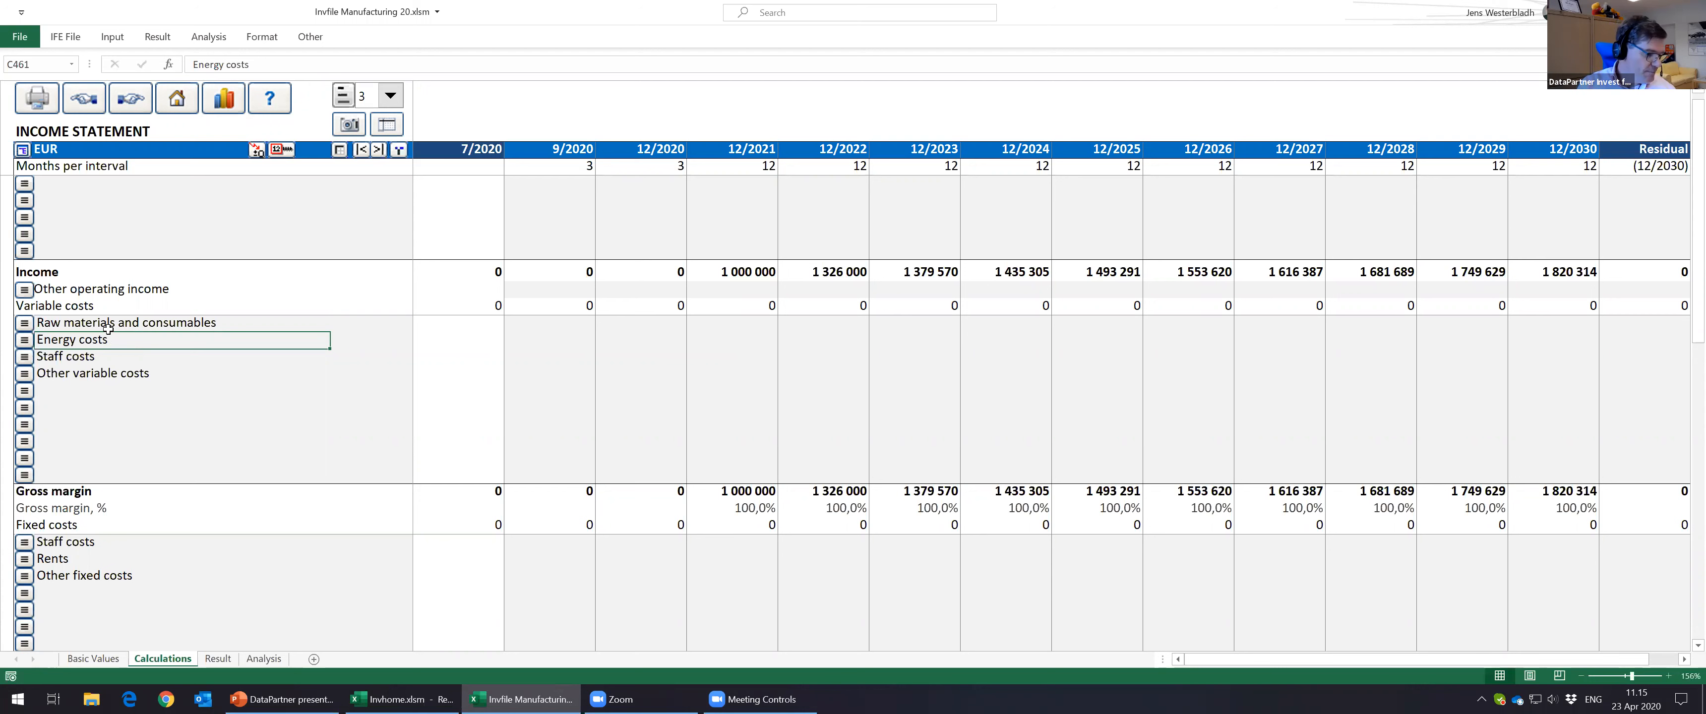
Step: Replace the variable Staff costs row name with "Freight costs" and clear the Other variable costs name
key(Down)
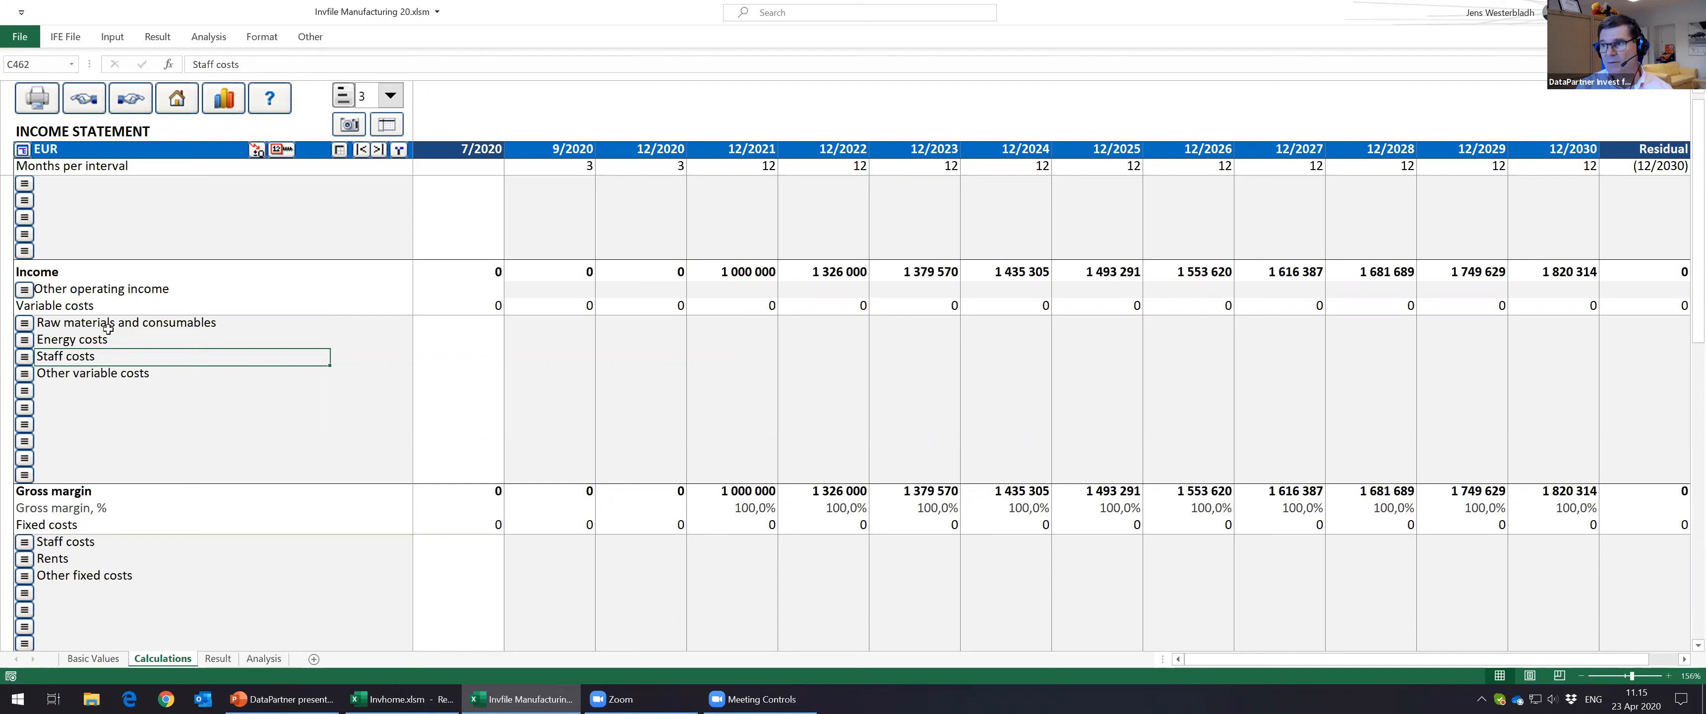
key(Delete)
key(Down)
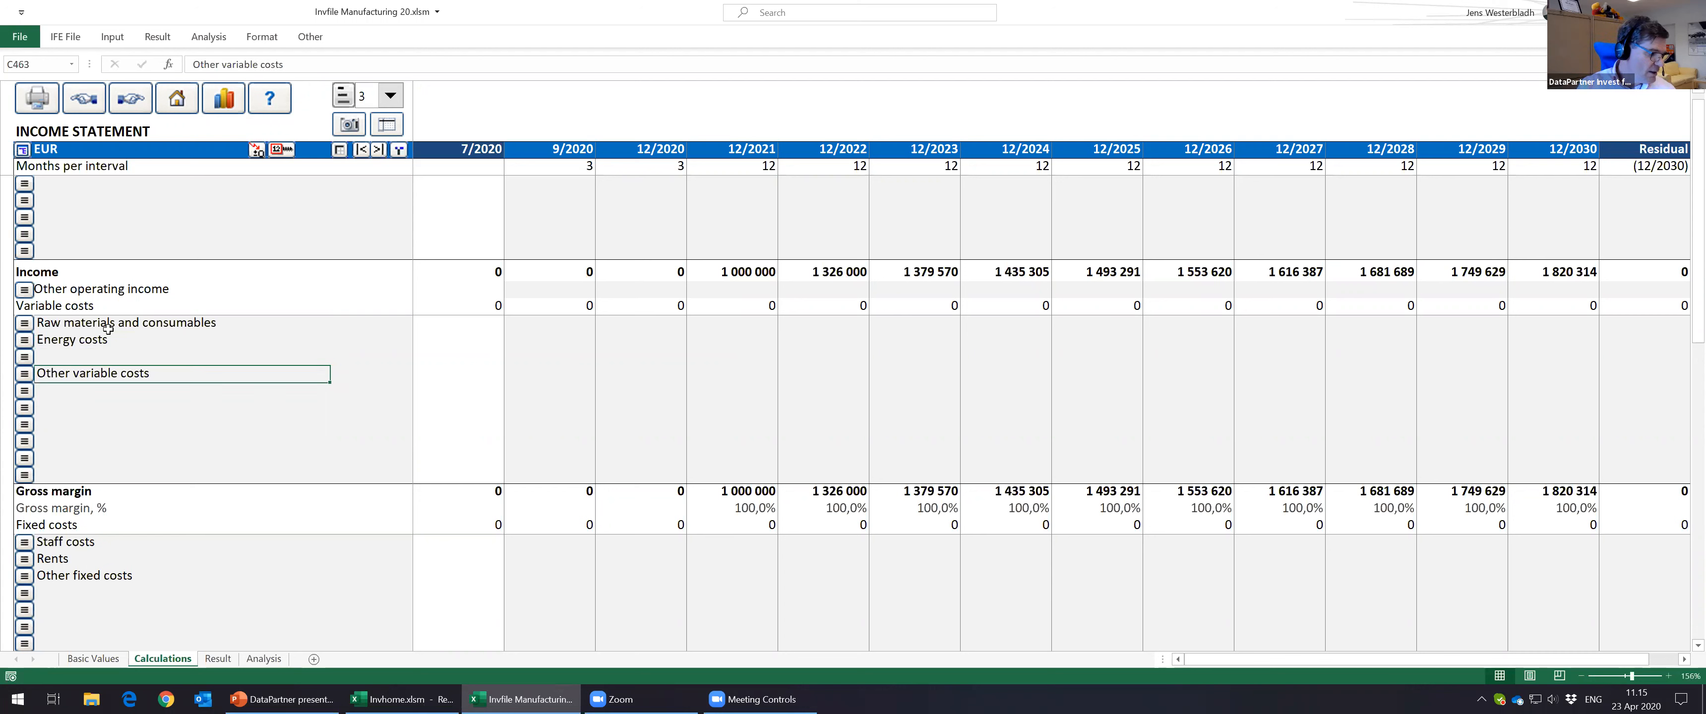
key(Delete)
key(Up)
text(Fre)
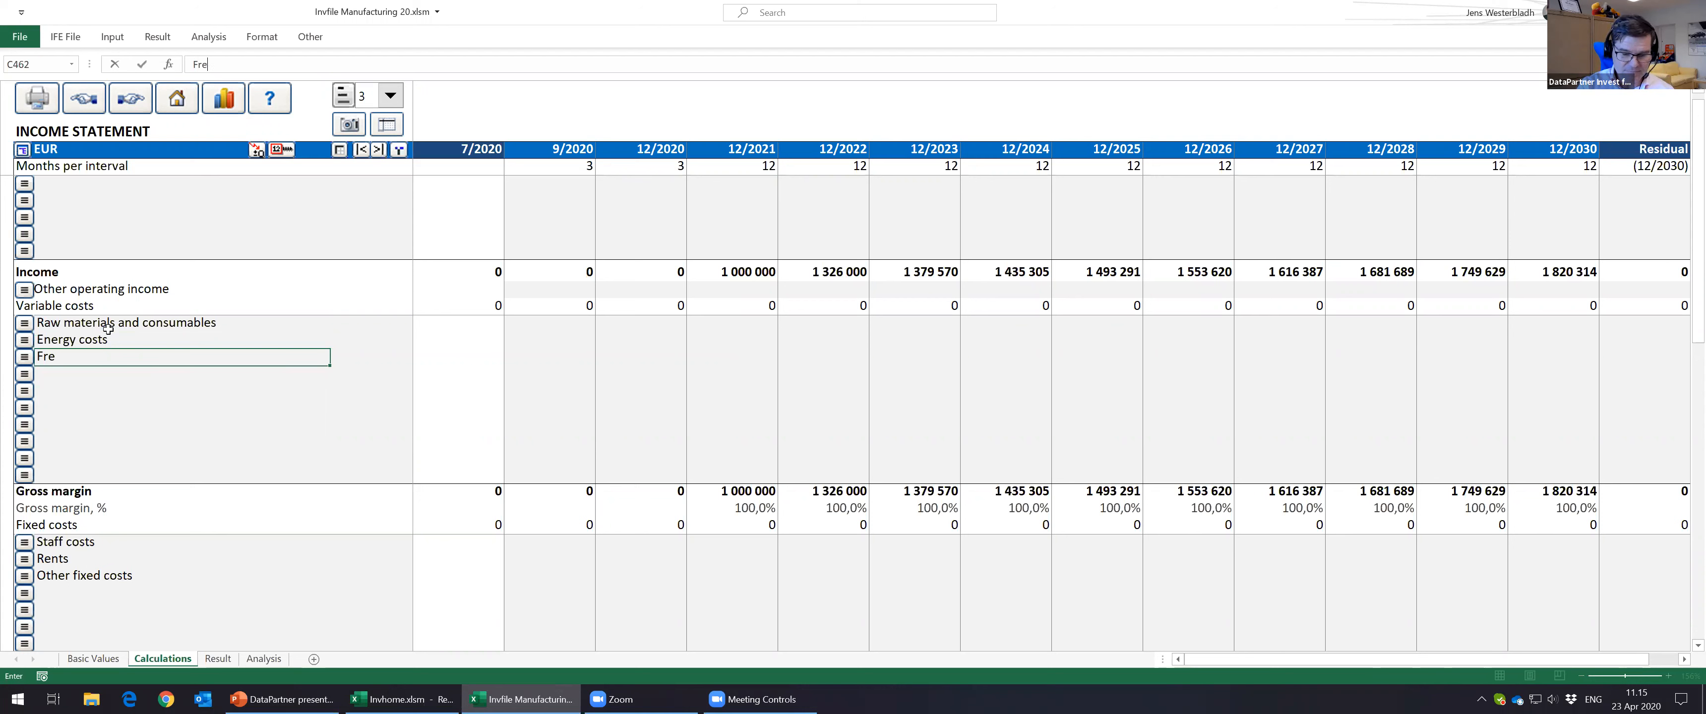
text(ight co)
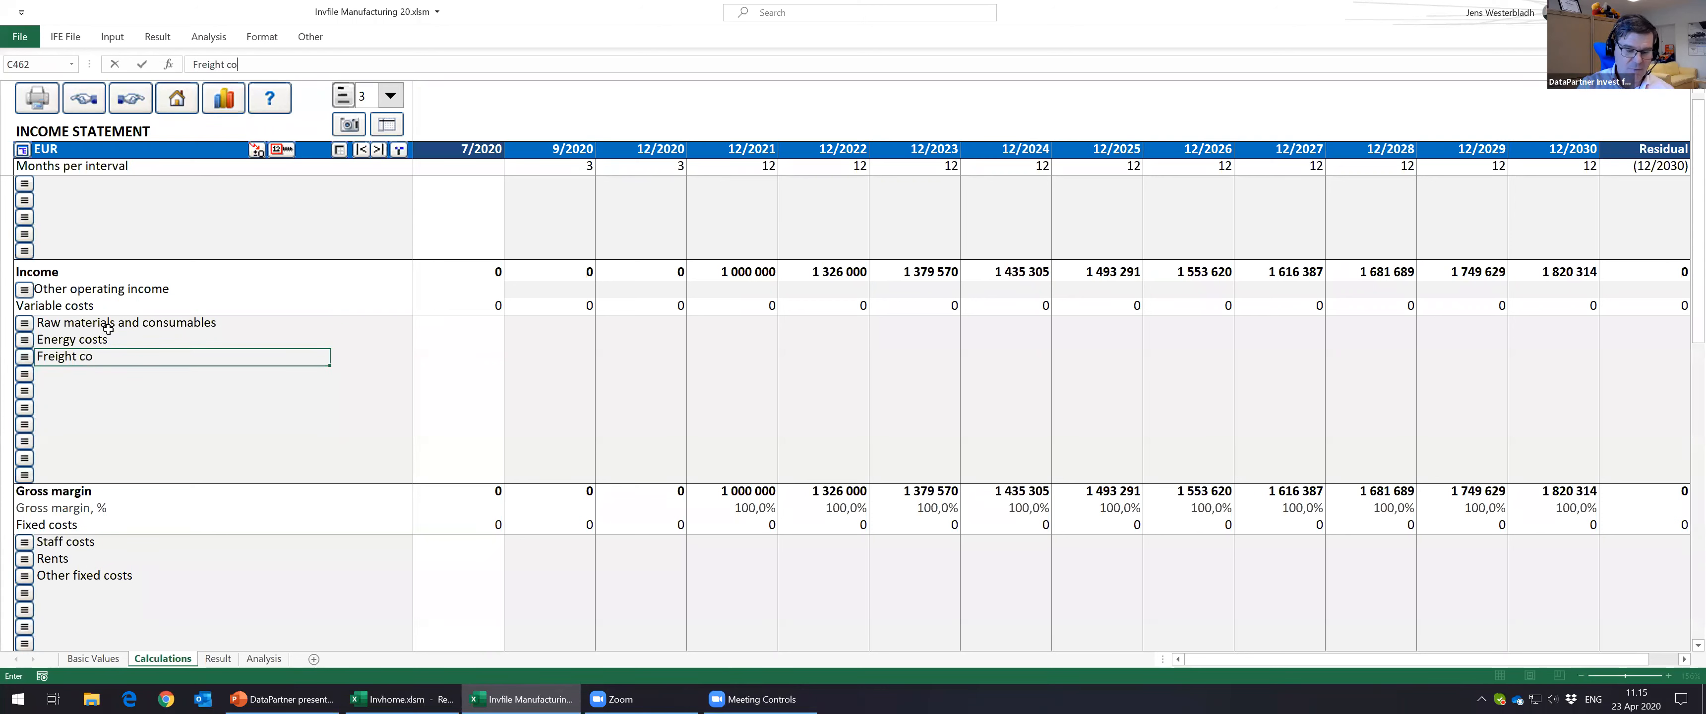
text(sts)
key(Down)
Step: Rename the Rents row under Fixed costs as "Maintenance"
key(Down)
key(Right)
key(Right)
key(Right)
key(Left)
key(Left)
key(Left)
key(Left)
key(Down)
key(Down)
key(Down)
key(Down)
key(Down)
key(Down)
key(Down)
key(Down)
key(Down)
key(Down)
key(Down)
key(Right)
key(Down)
text(Maintenance)
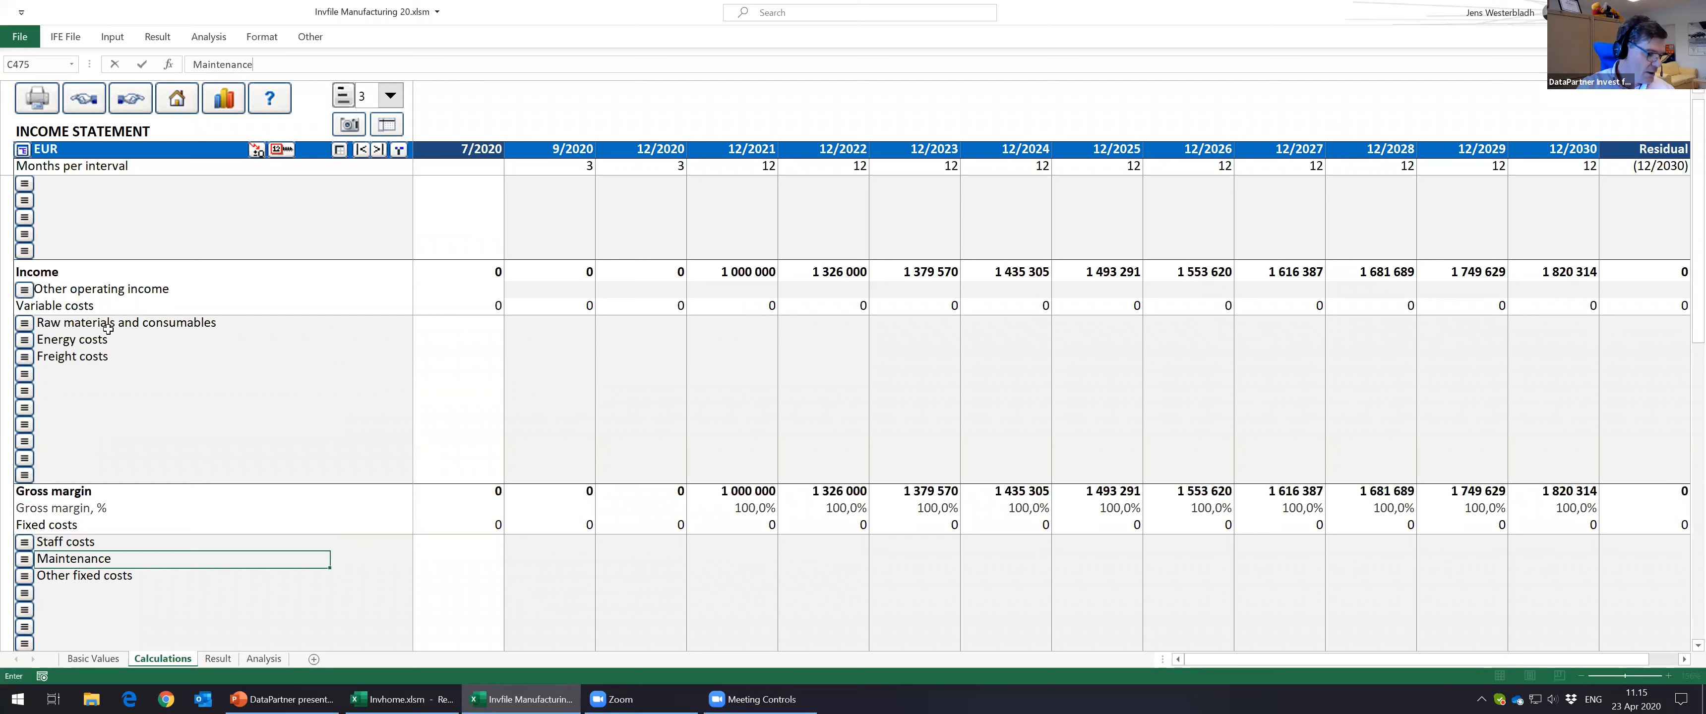
key(Up)
key(Up)
key(Up)
Step: Create 2 indented sub rows under Raw materials and consumables
click(108, 328)
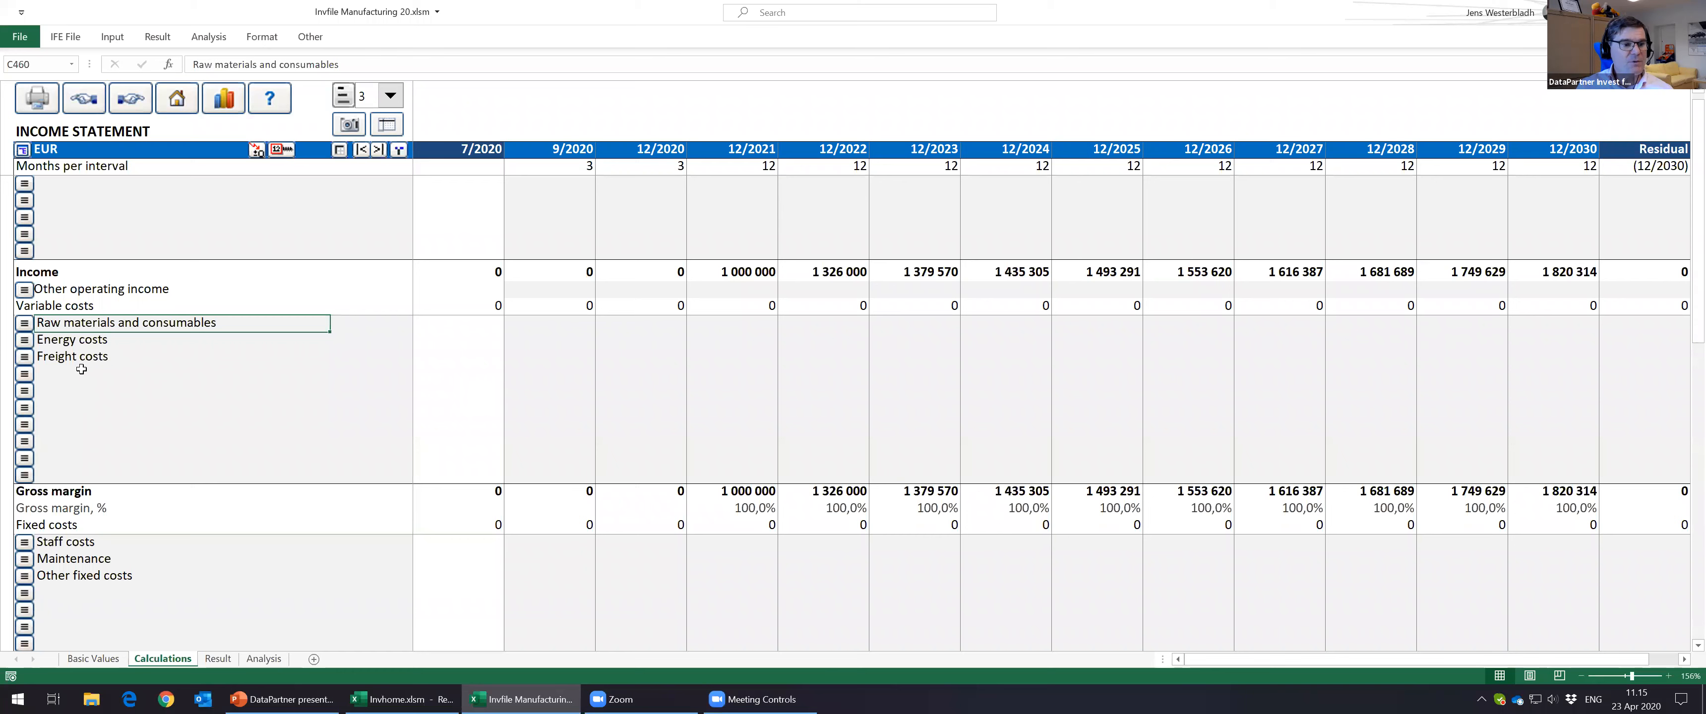
click(28, 324)
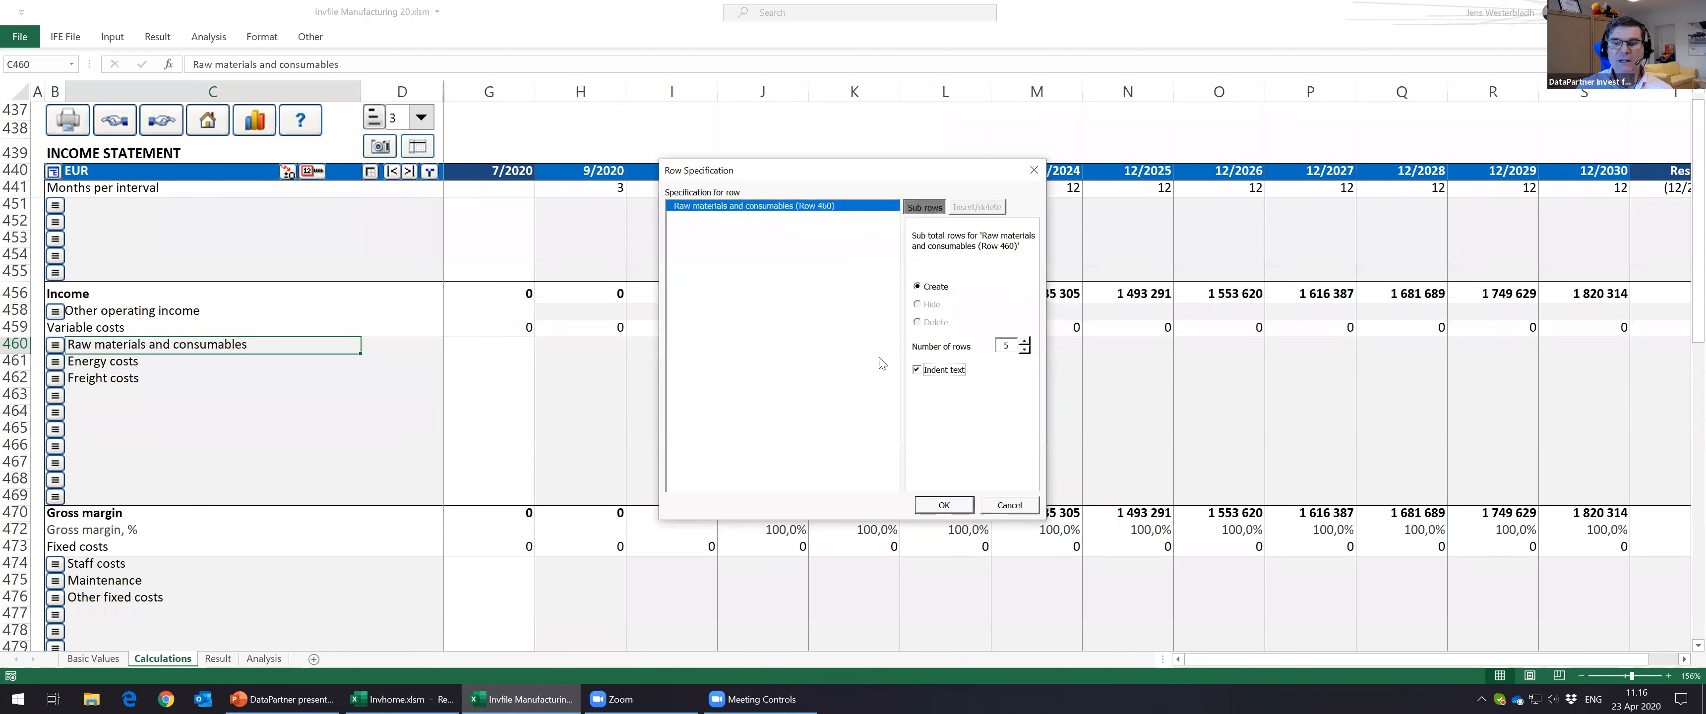
click(1024, 349)
click(1024, 349)
click(1024, 349)
click(944, 503)
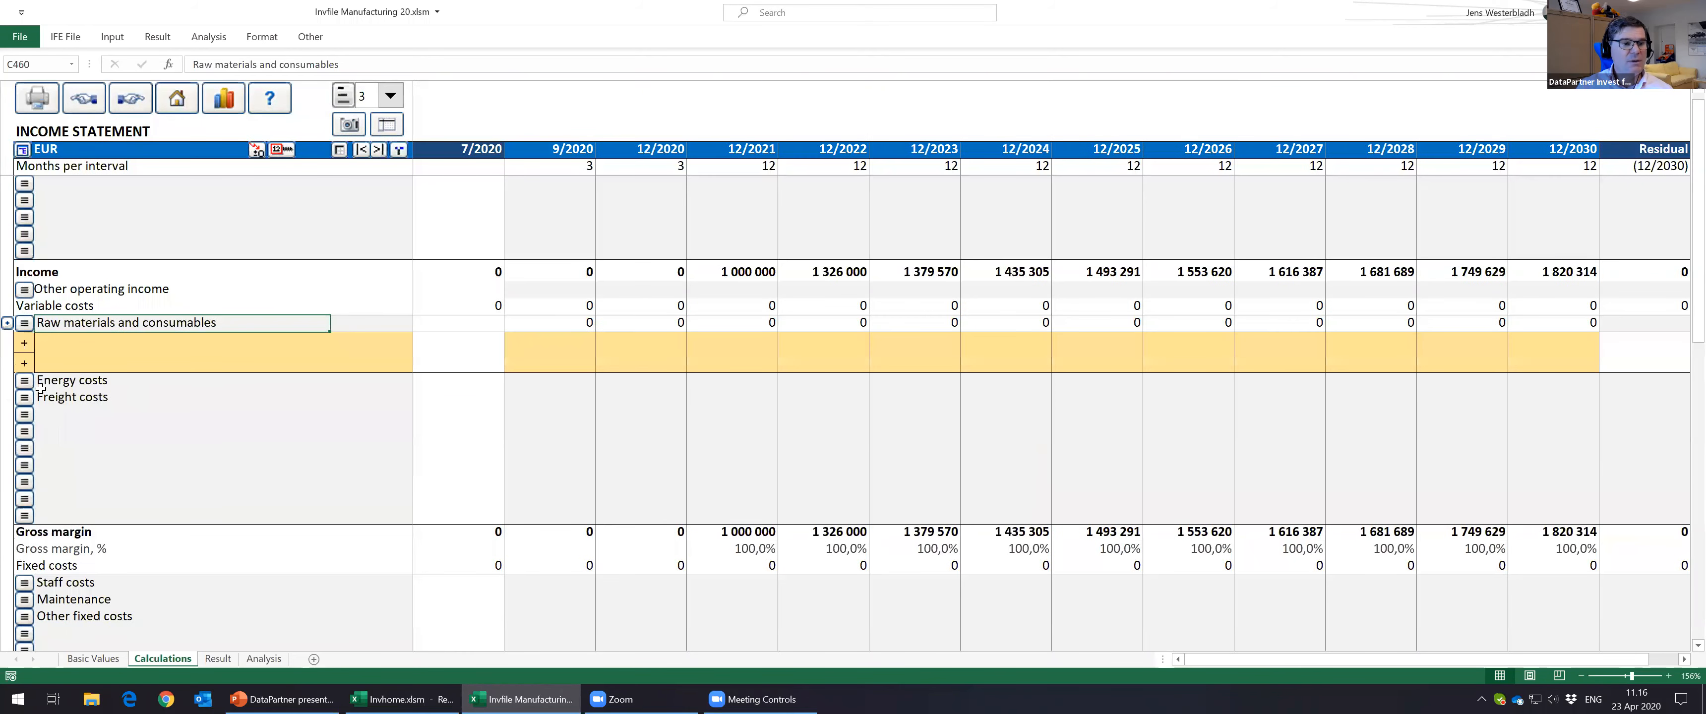
Step: Name the first sub row of Raw materials and consumables "Raw materials and consumables, cost per ton"
click(71, 344)
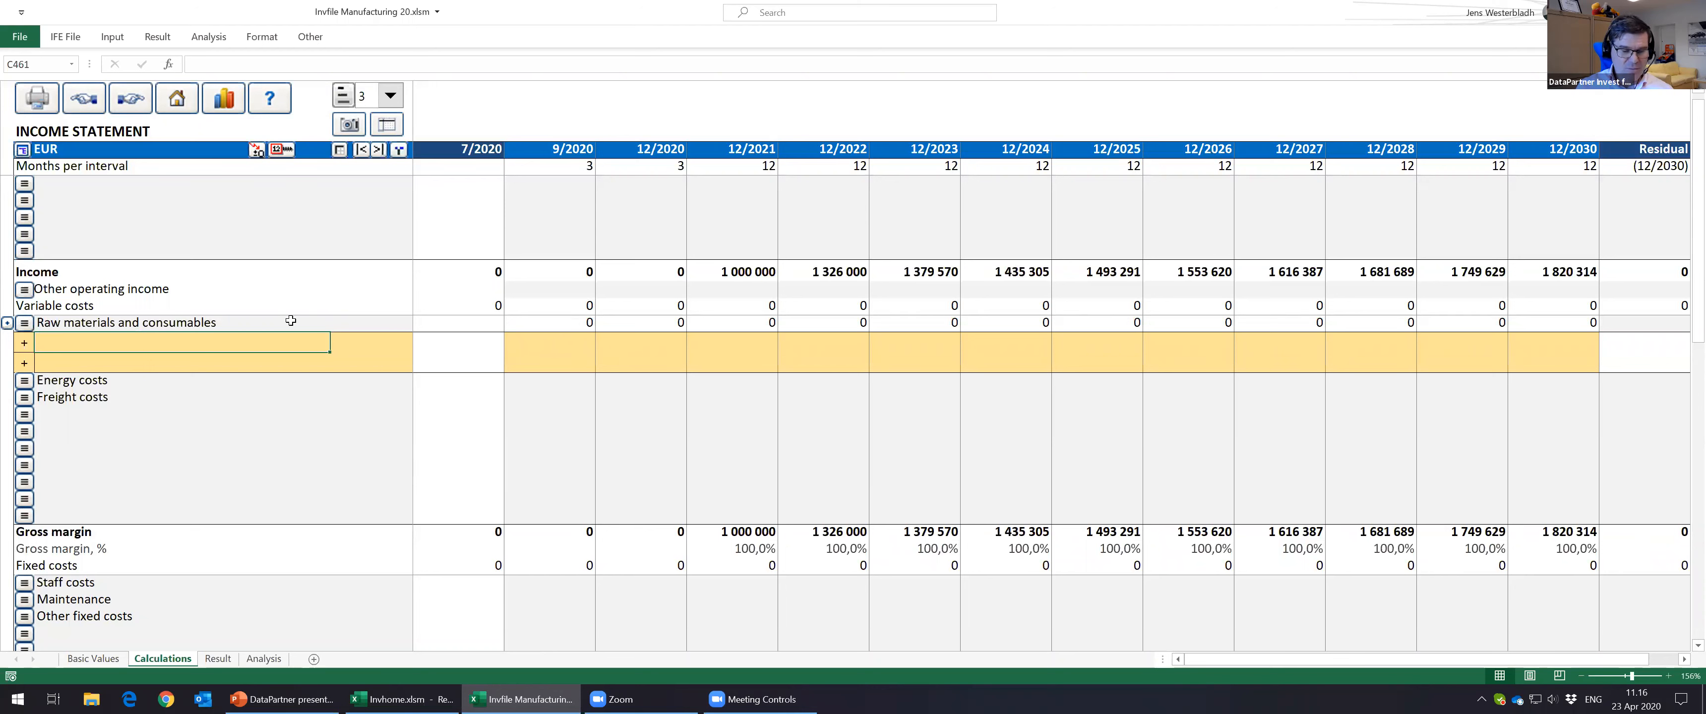
text(Raw materials and consumables)
click(375, 61)
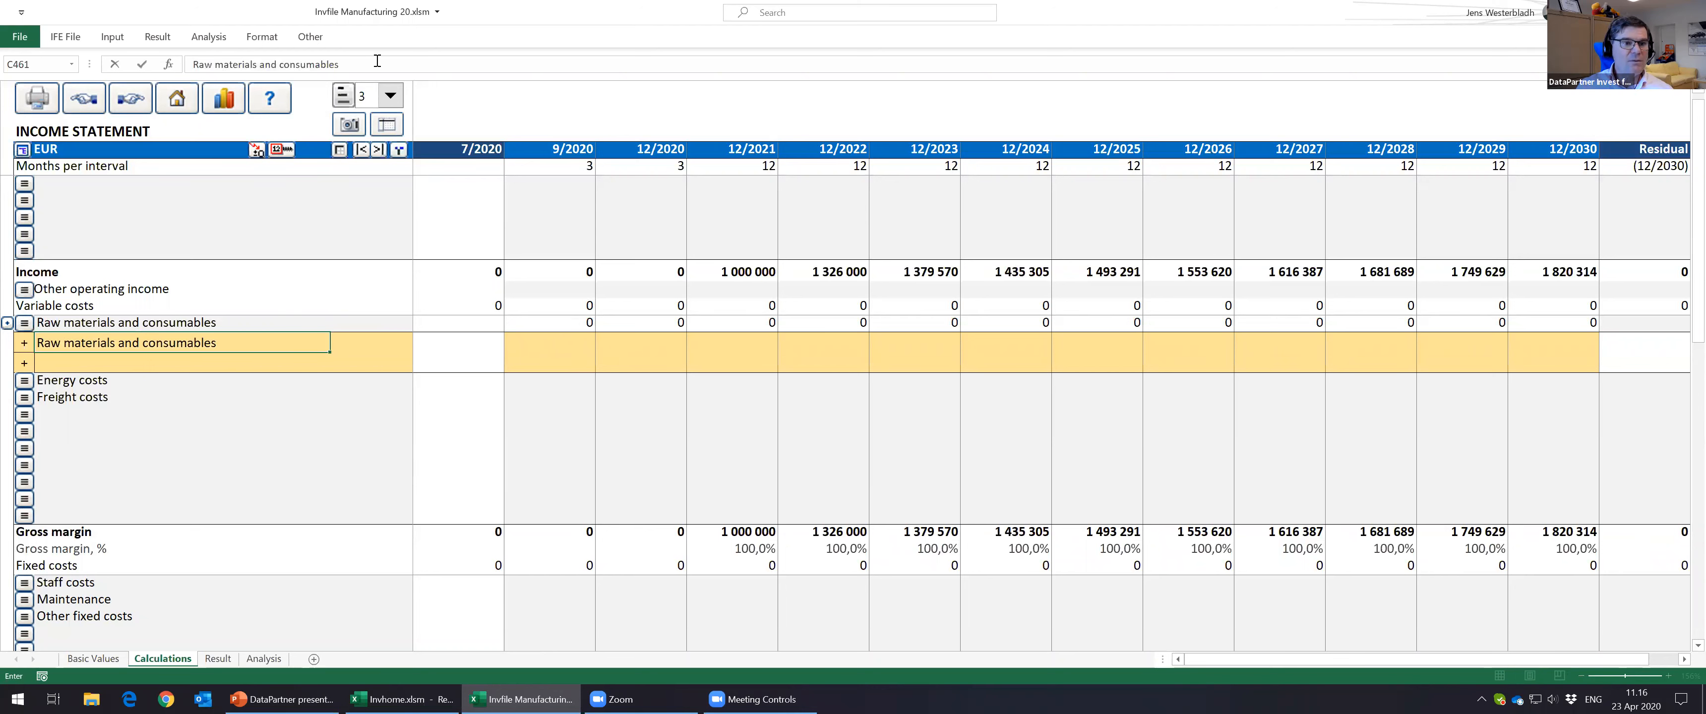
text(, cost )
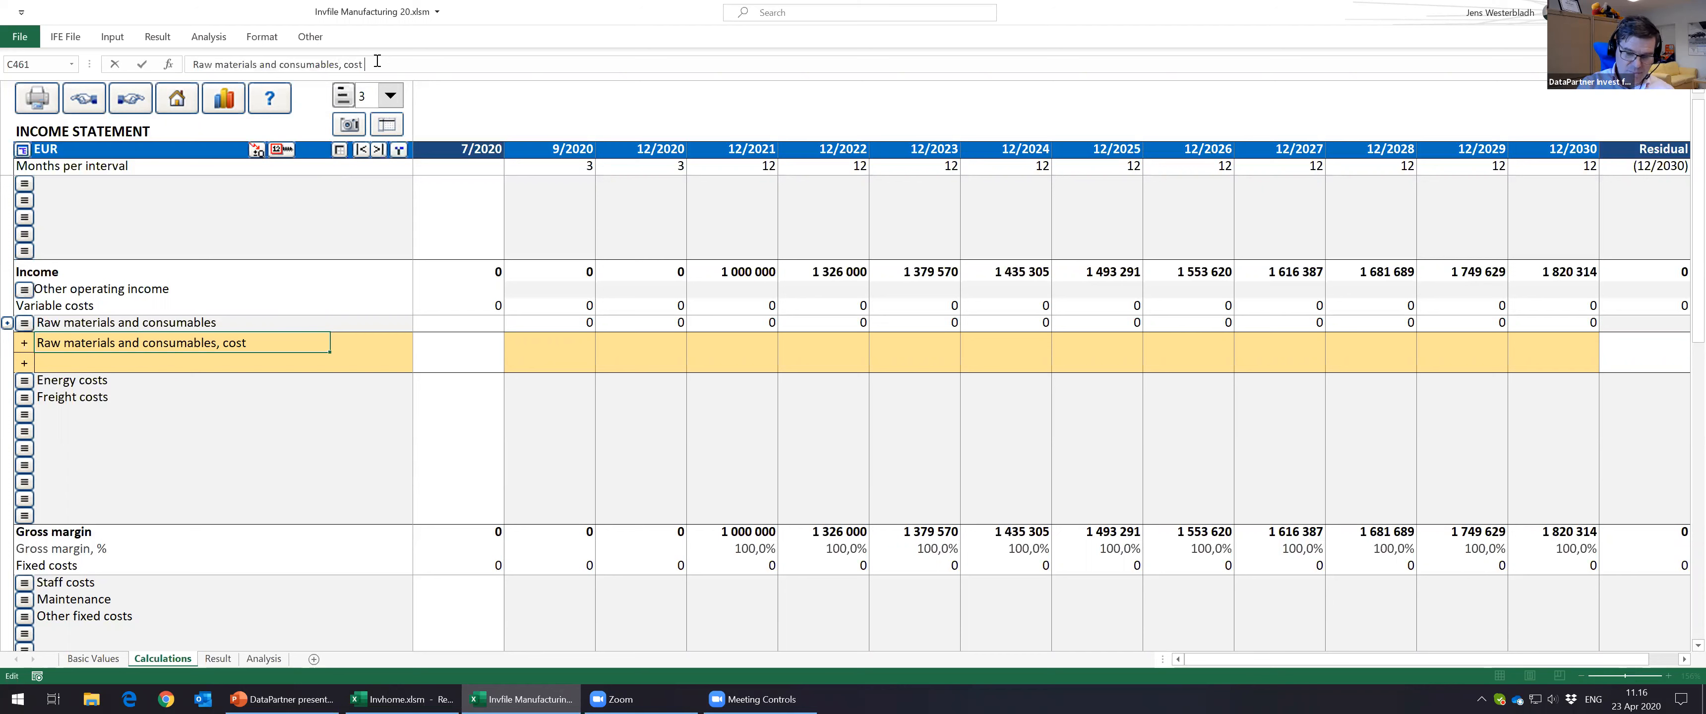
text(per ton)
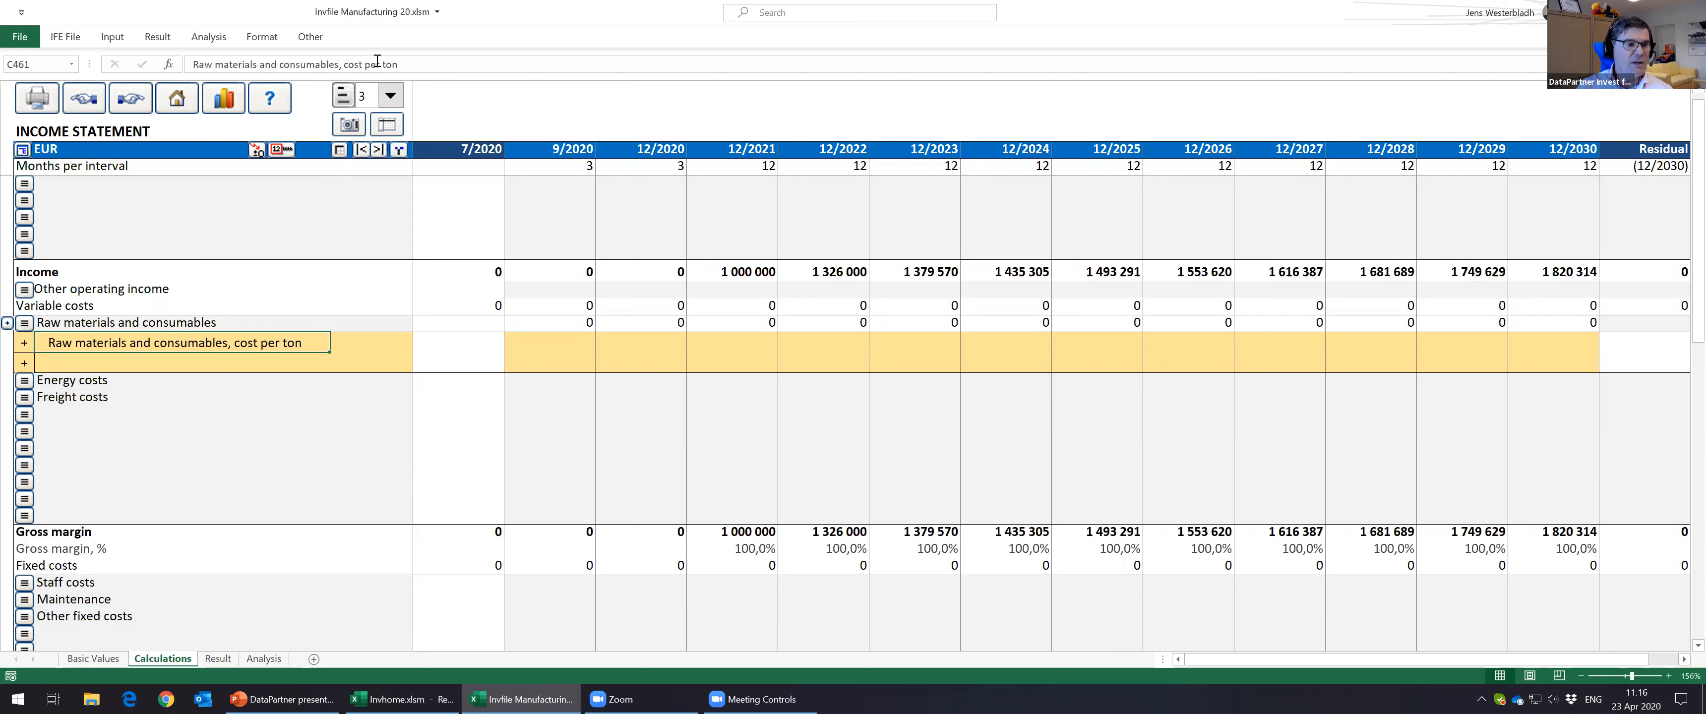
key(Return)
Step: Set the second raw materials sub row's operator to * and name the row "Production, Mt"
key(Left)
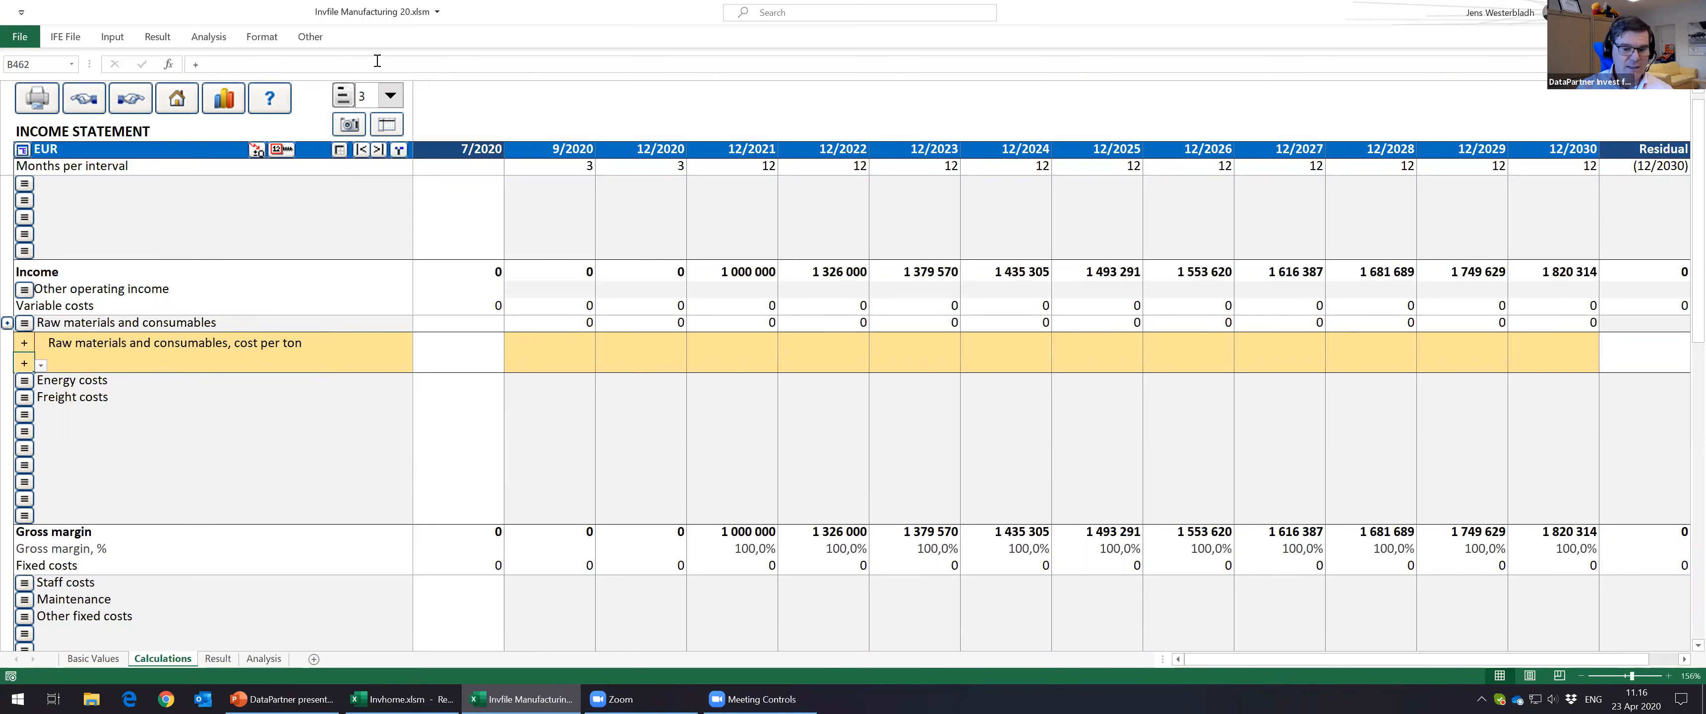
text(*)
key(Right)
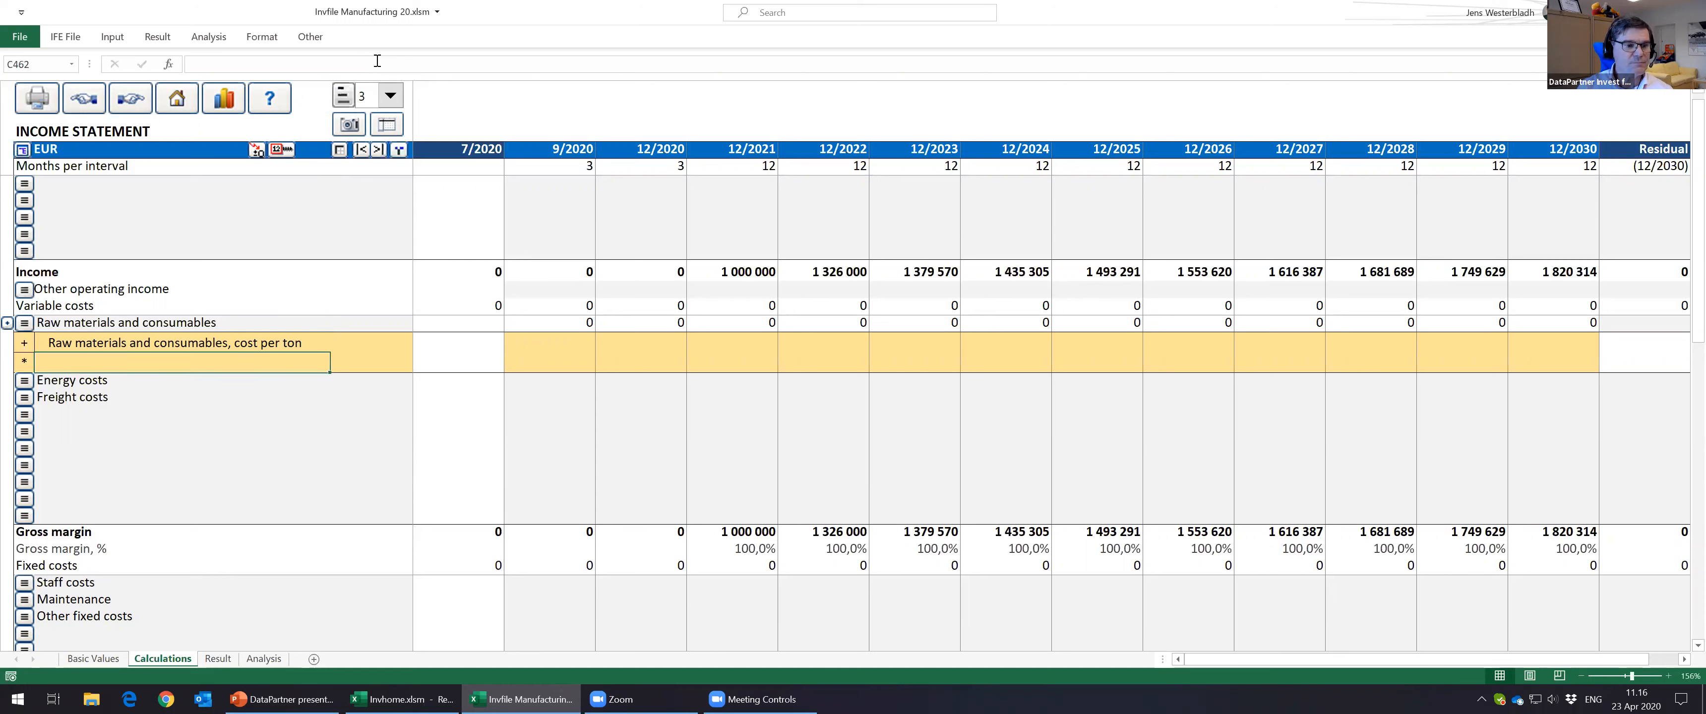
text(Pr)
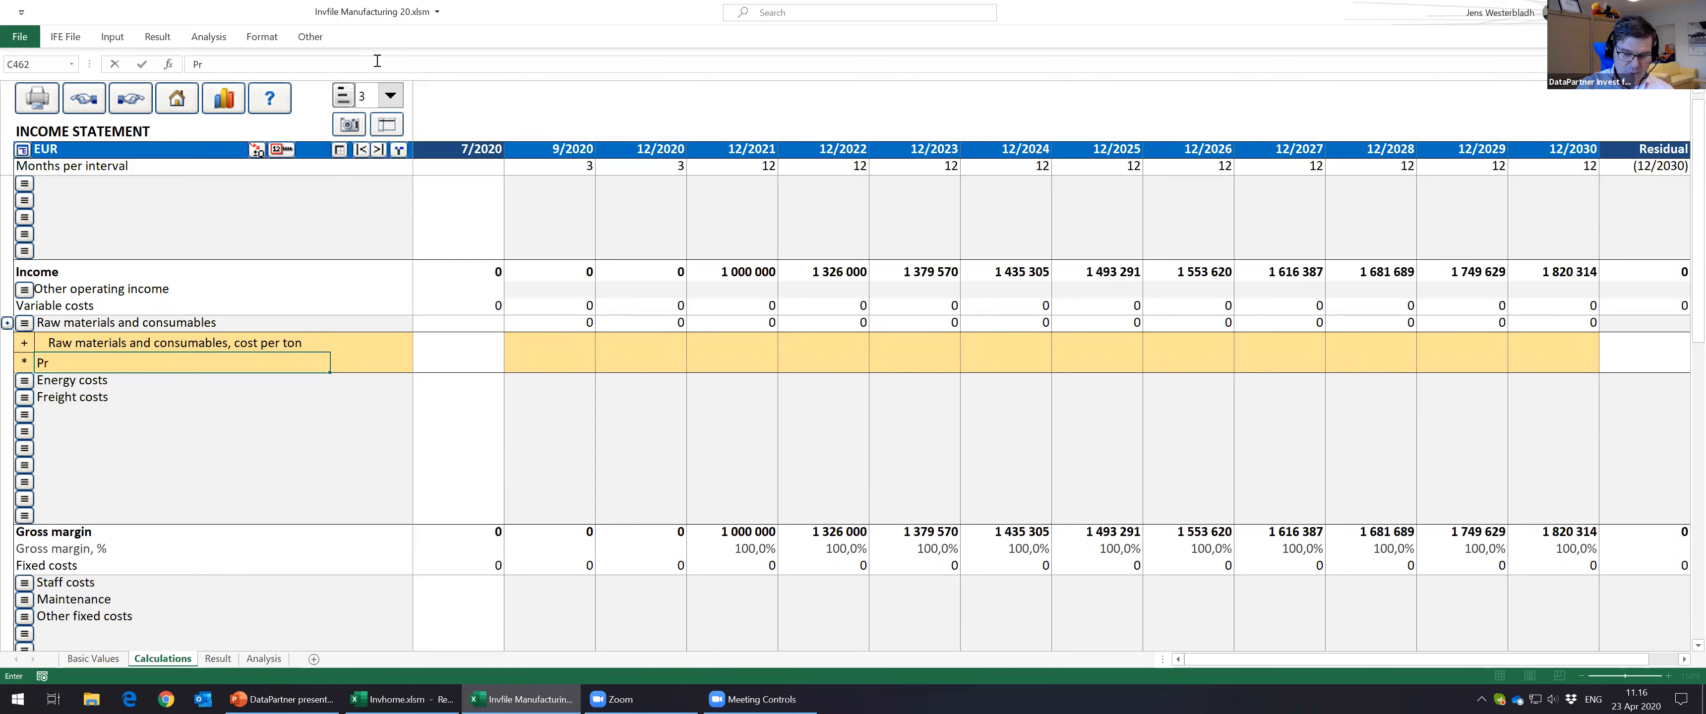
text(oduction, M)
key(Up)
Step: Enter -50 as the raw materials and consumables cost per ton for 12/2021
key(Right)
key(Right)
key(Right)
key(Right)
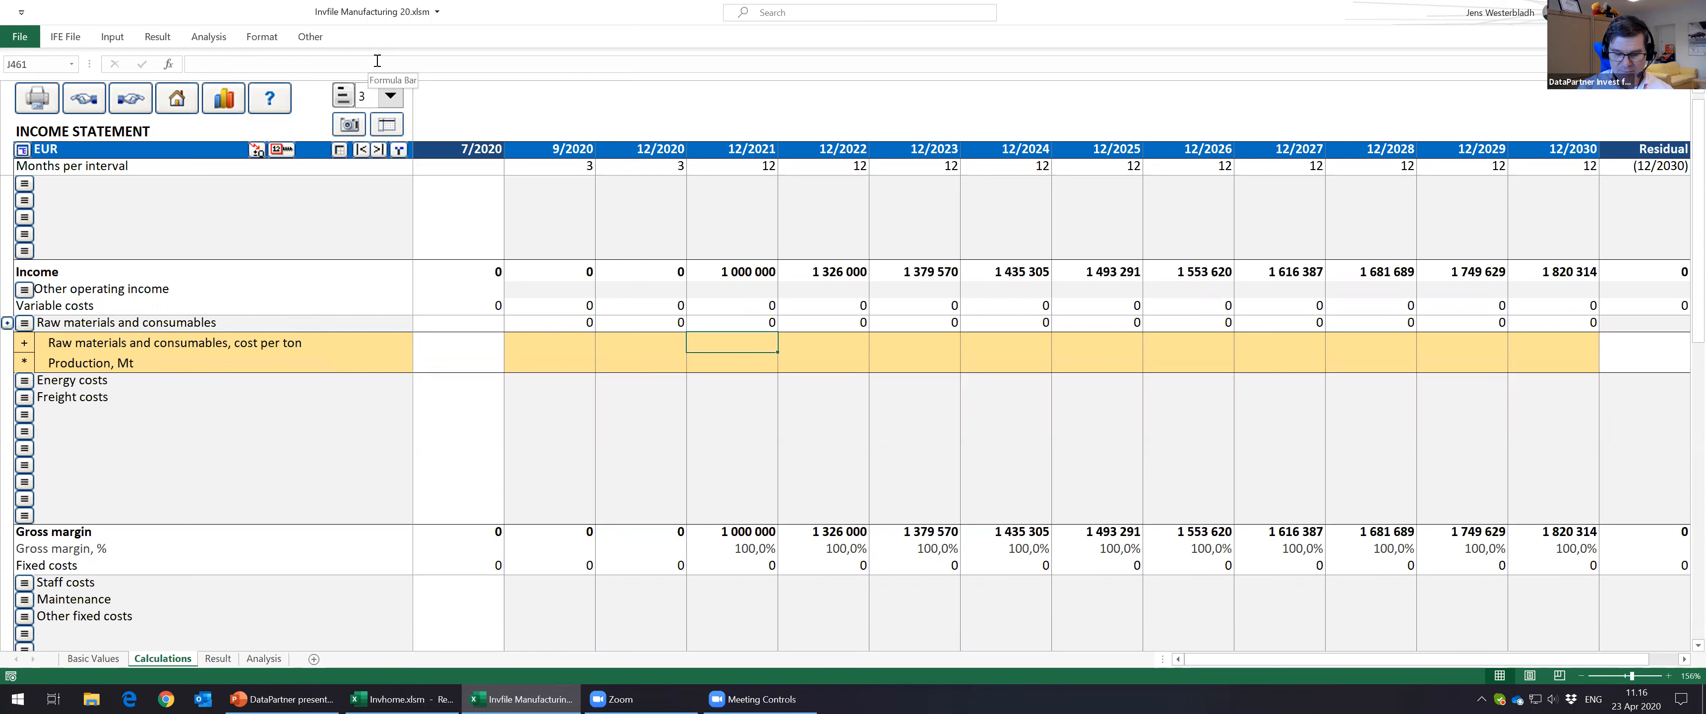
text(-50)
key(Return)
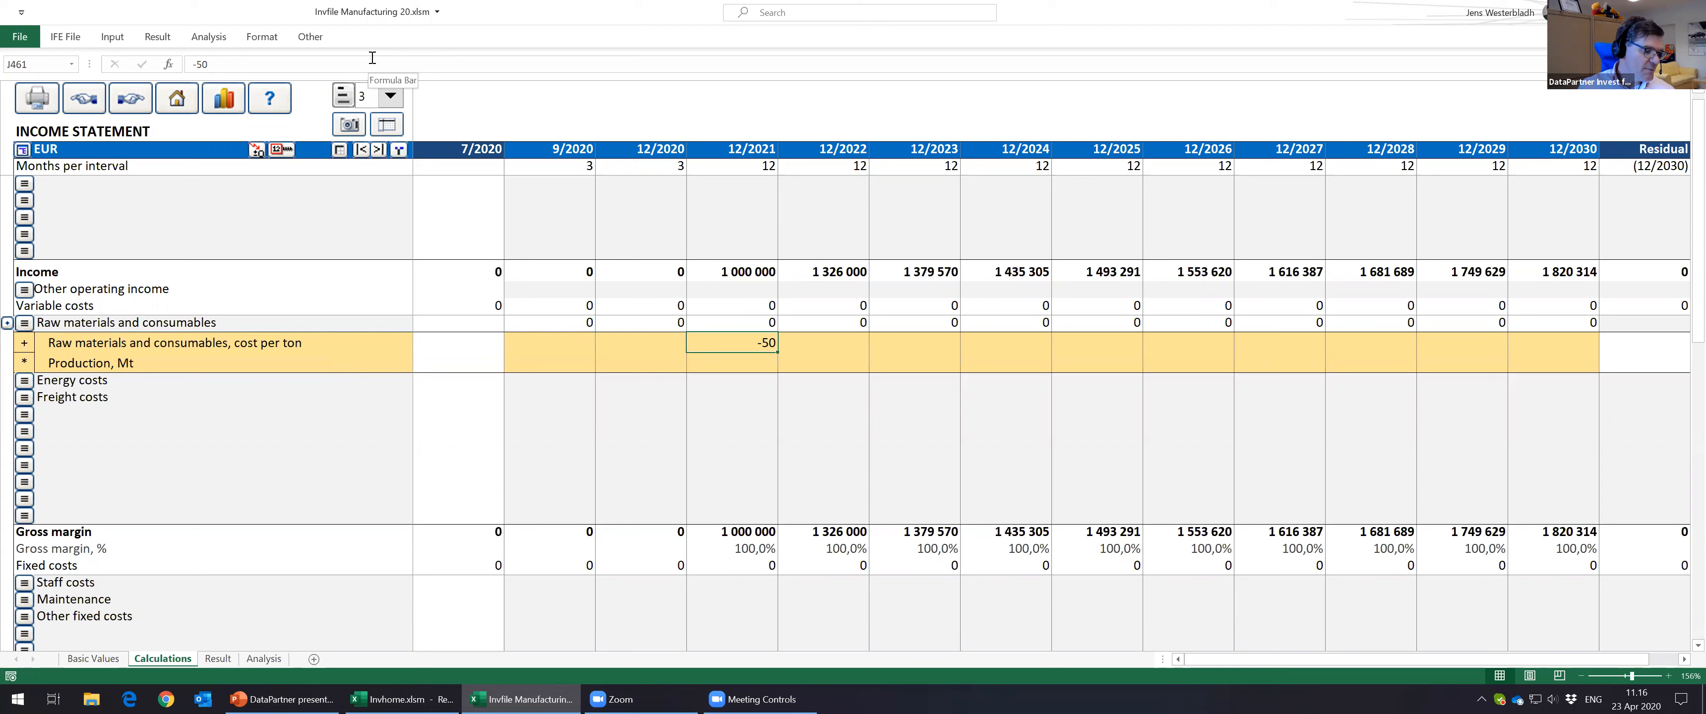
Step: Distribute the 12/2021 cost per ton as formulas through 12/2030 with 2% annual change, putting the change % in cell D461
click(284, 152)
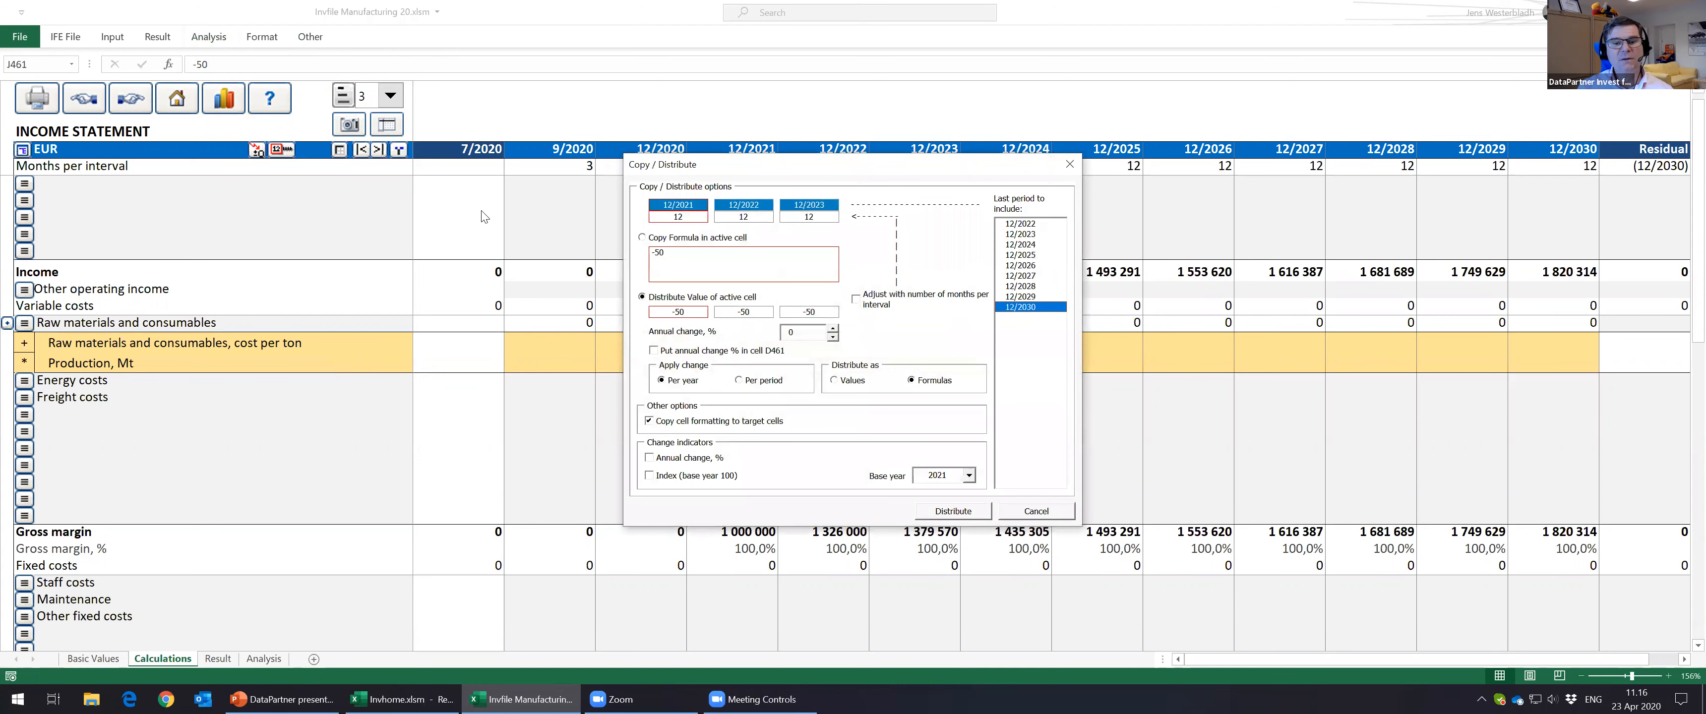
click(833, 328)
click(833, 328)
click(769, 354)
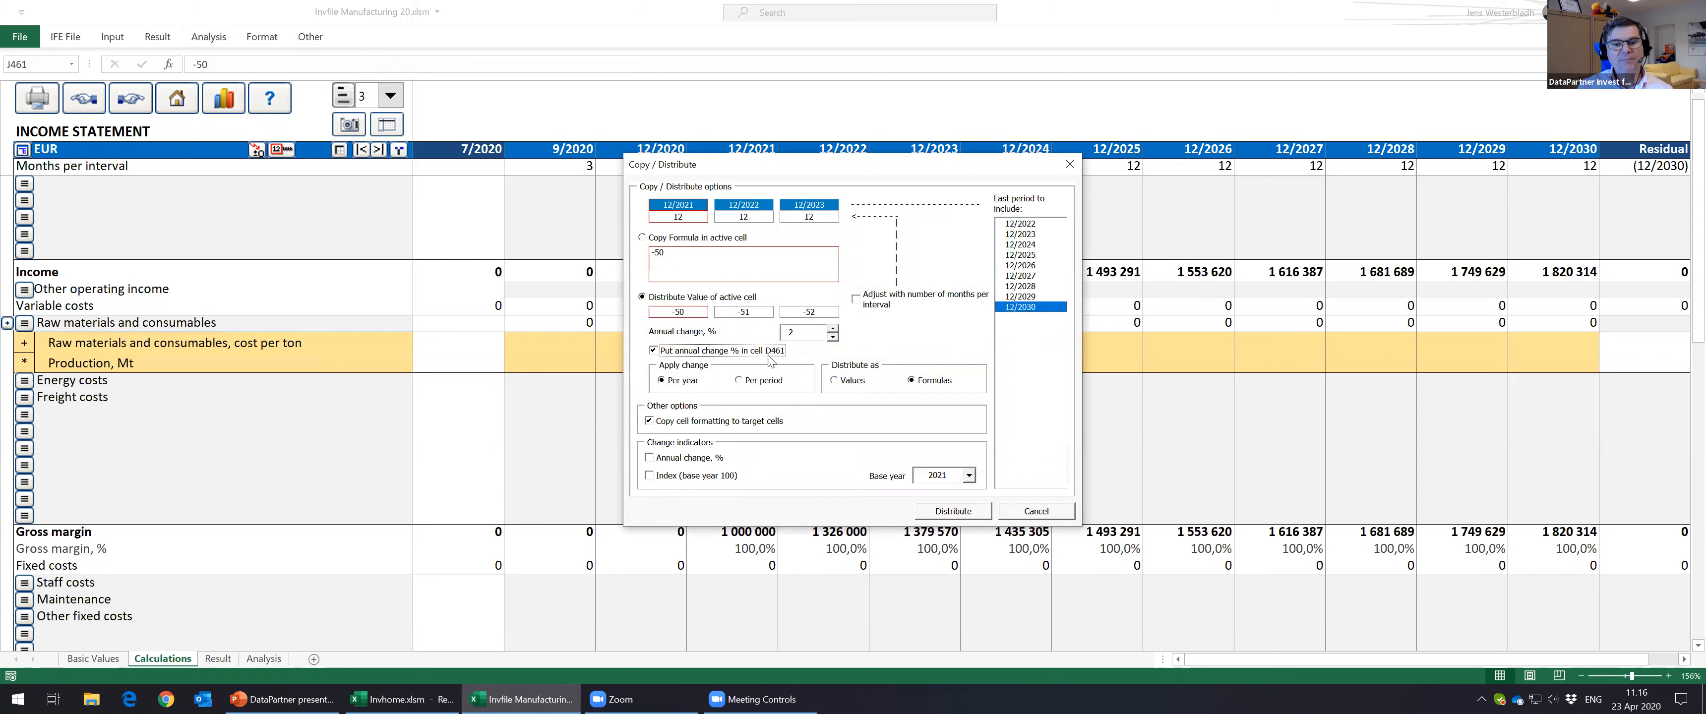
click(944, 510)
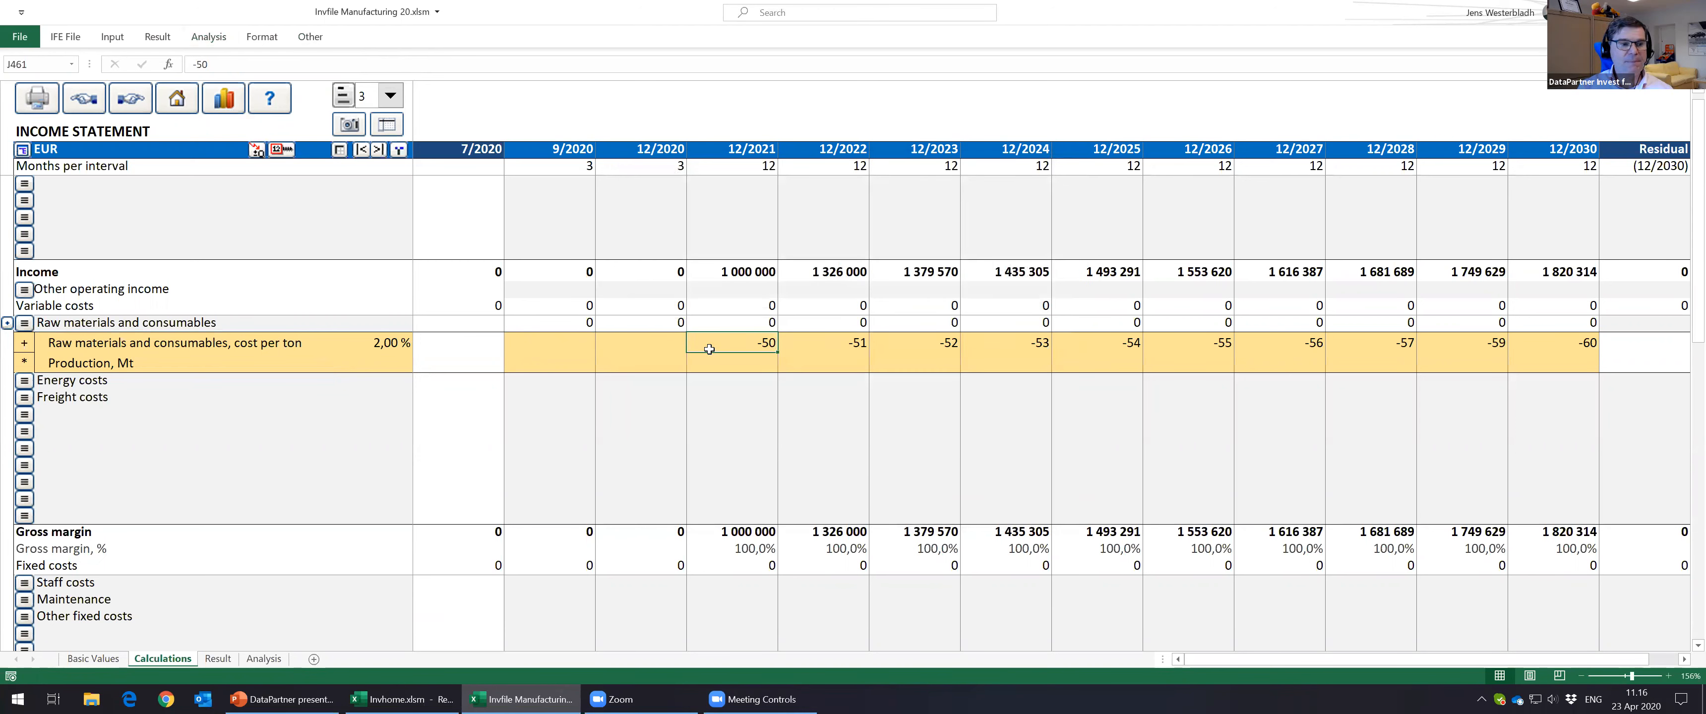
Step: Calculate the 12/2021 Production, Mt as capacity times utilization rate with the formula =J444*J445
click(727, 358)
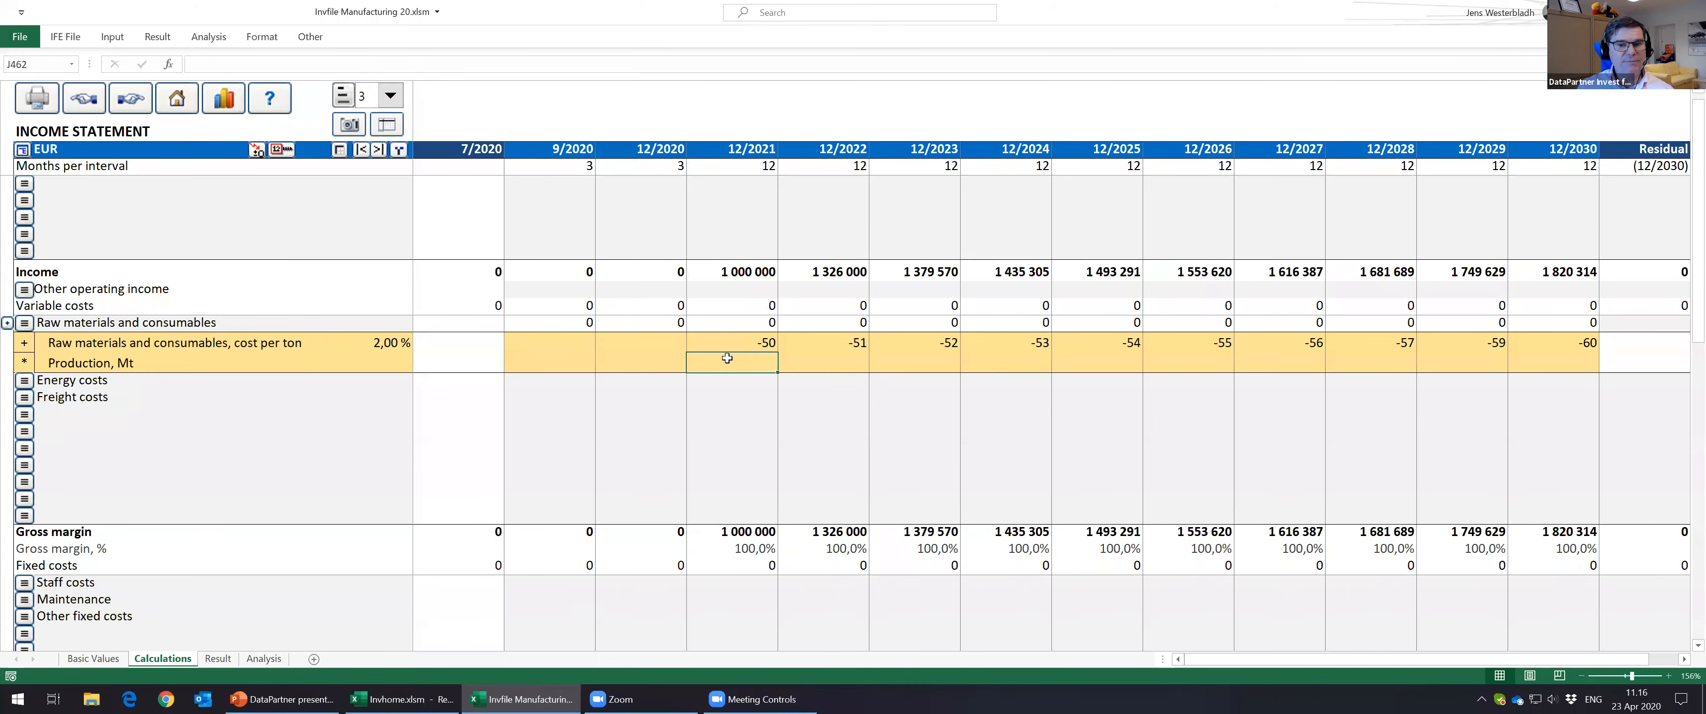
scroll(726, 358, up, 2)
scroll(726, 359, up, 1)
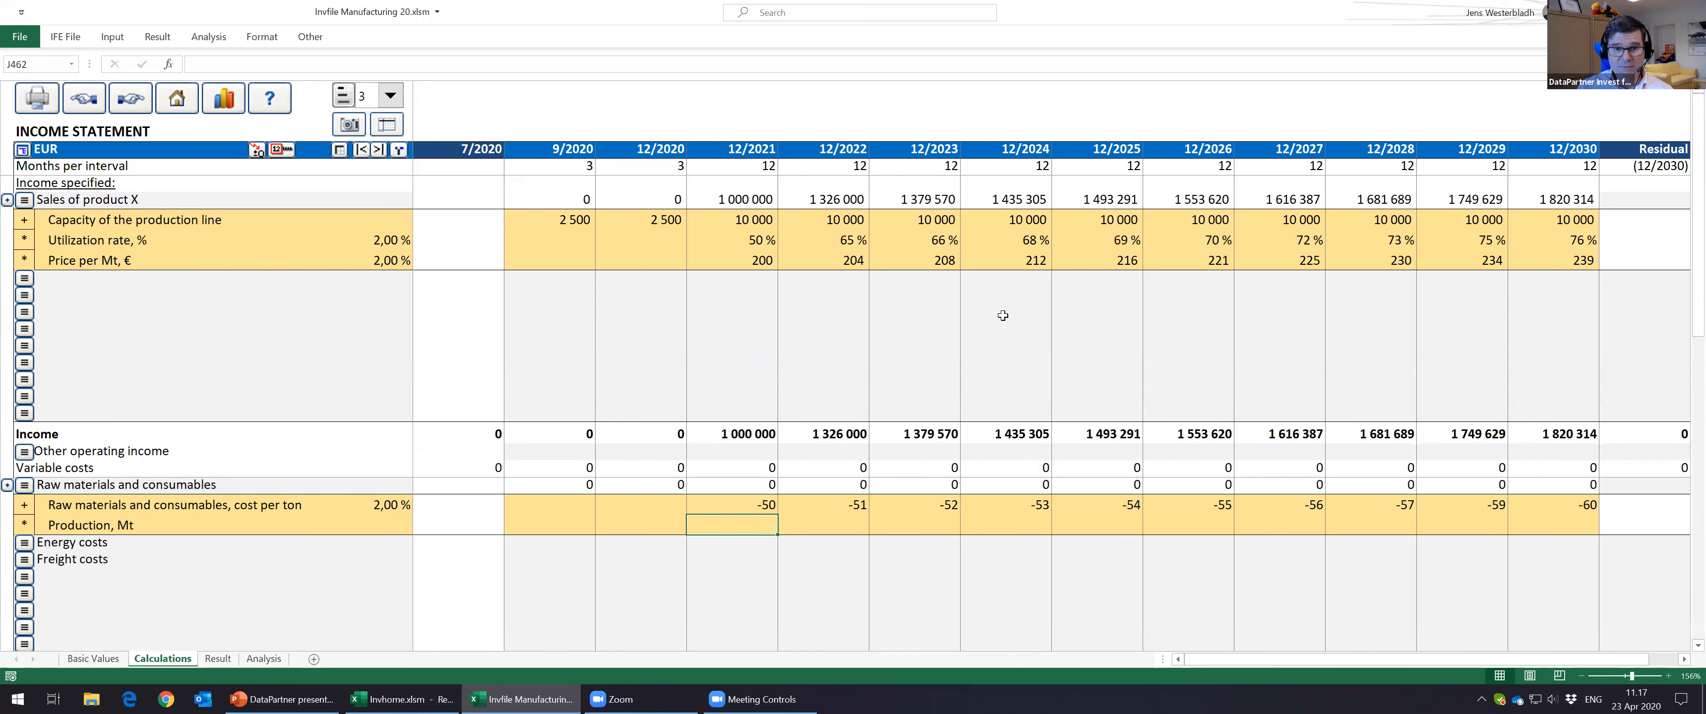
text(=)
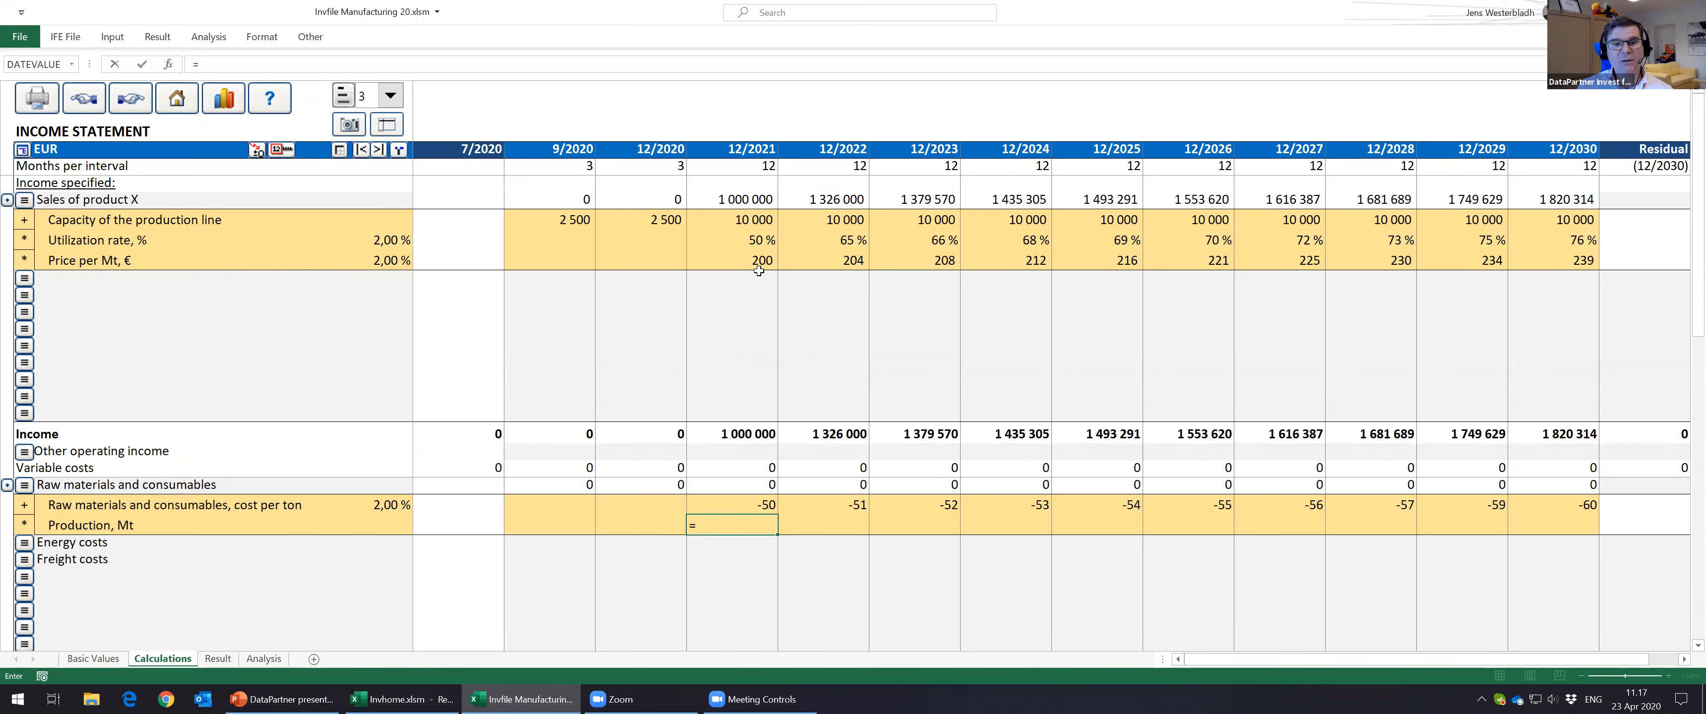
click(729, 223)
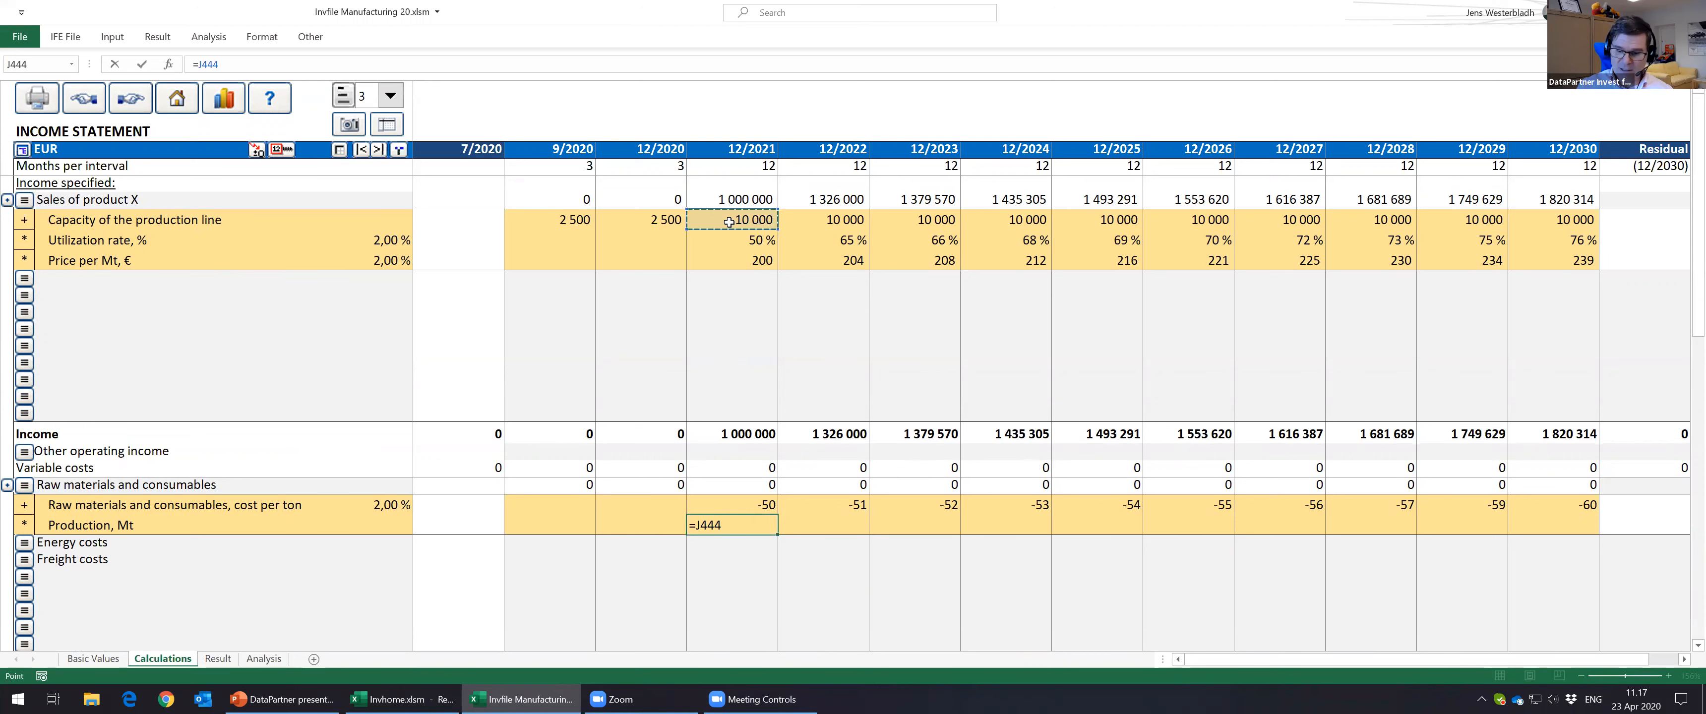
text(*)
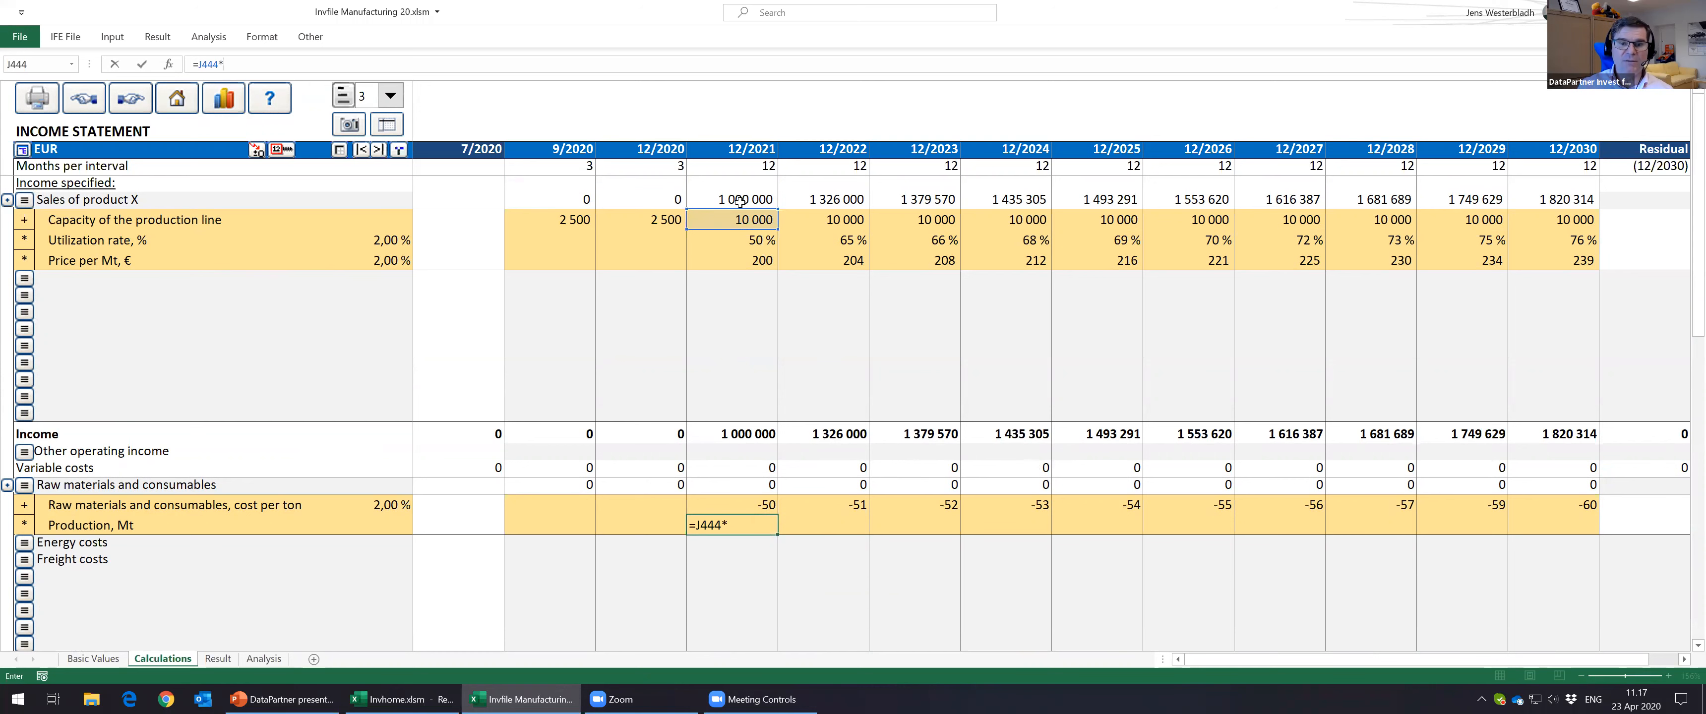
click(743, 243)
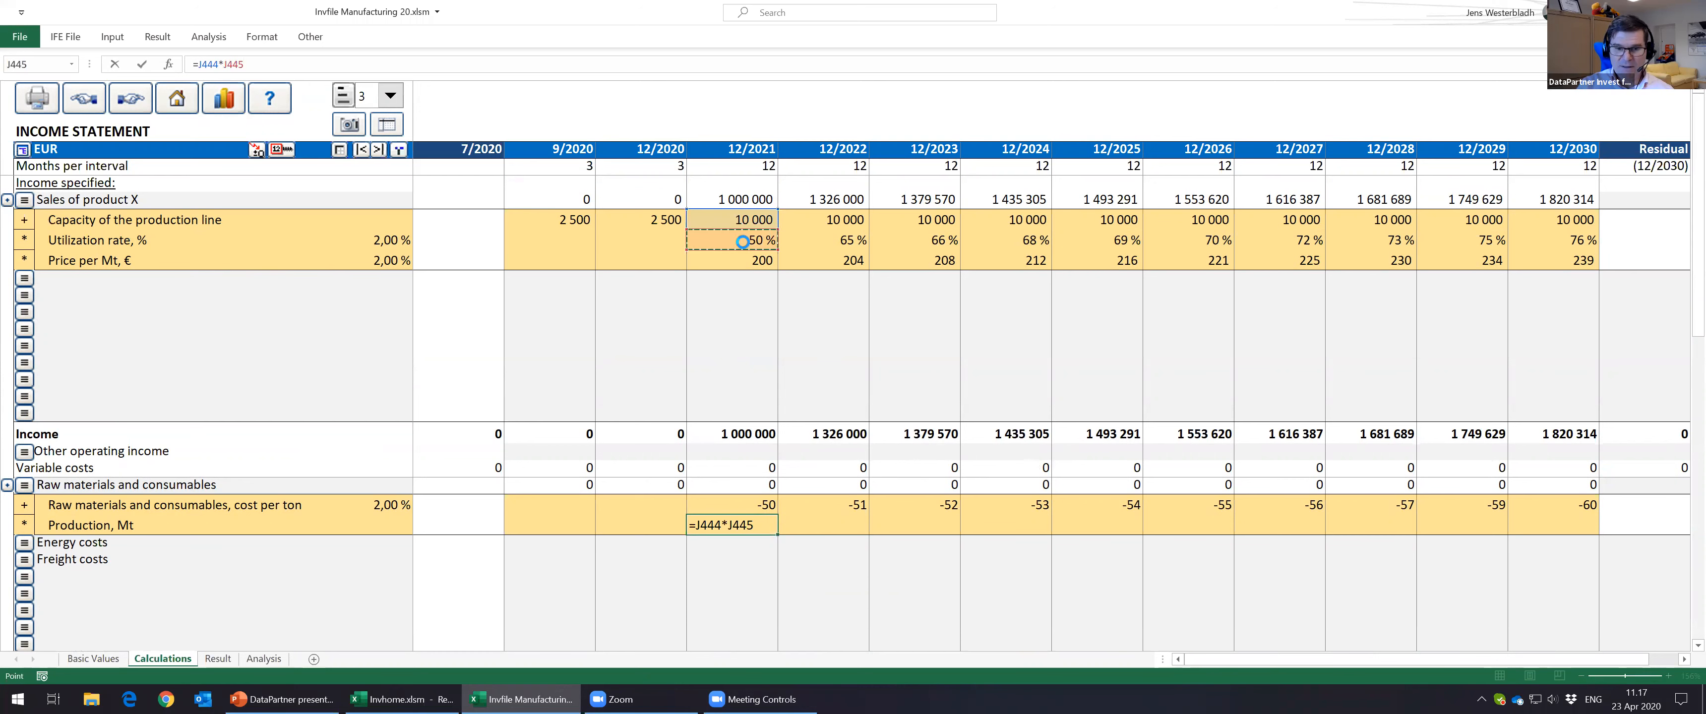
key(Return)
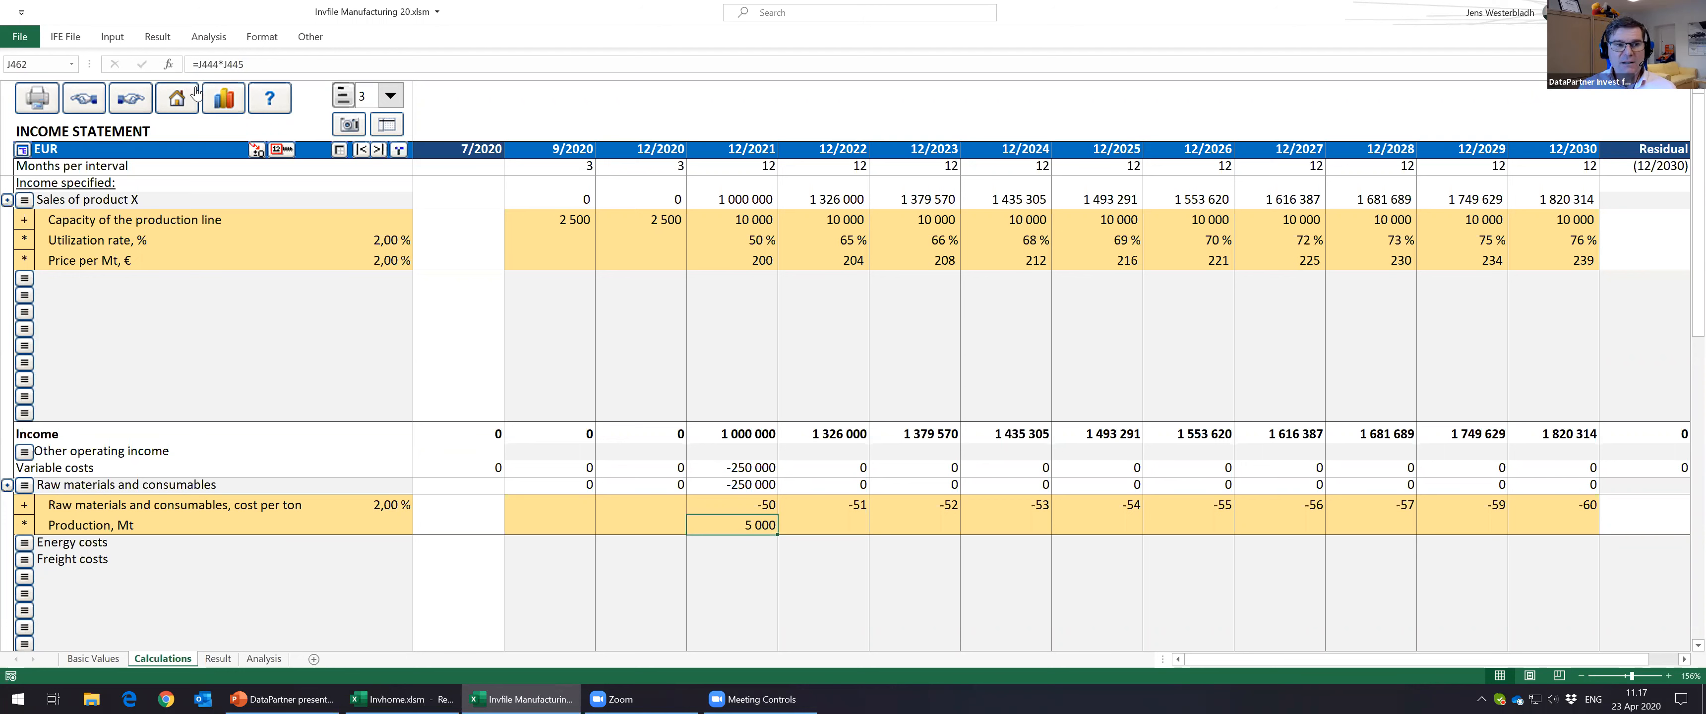
Step: Check the 12/2021 production formula and copy it to all periods through 12/2030
click(259, 63)
key(Escape)
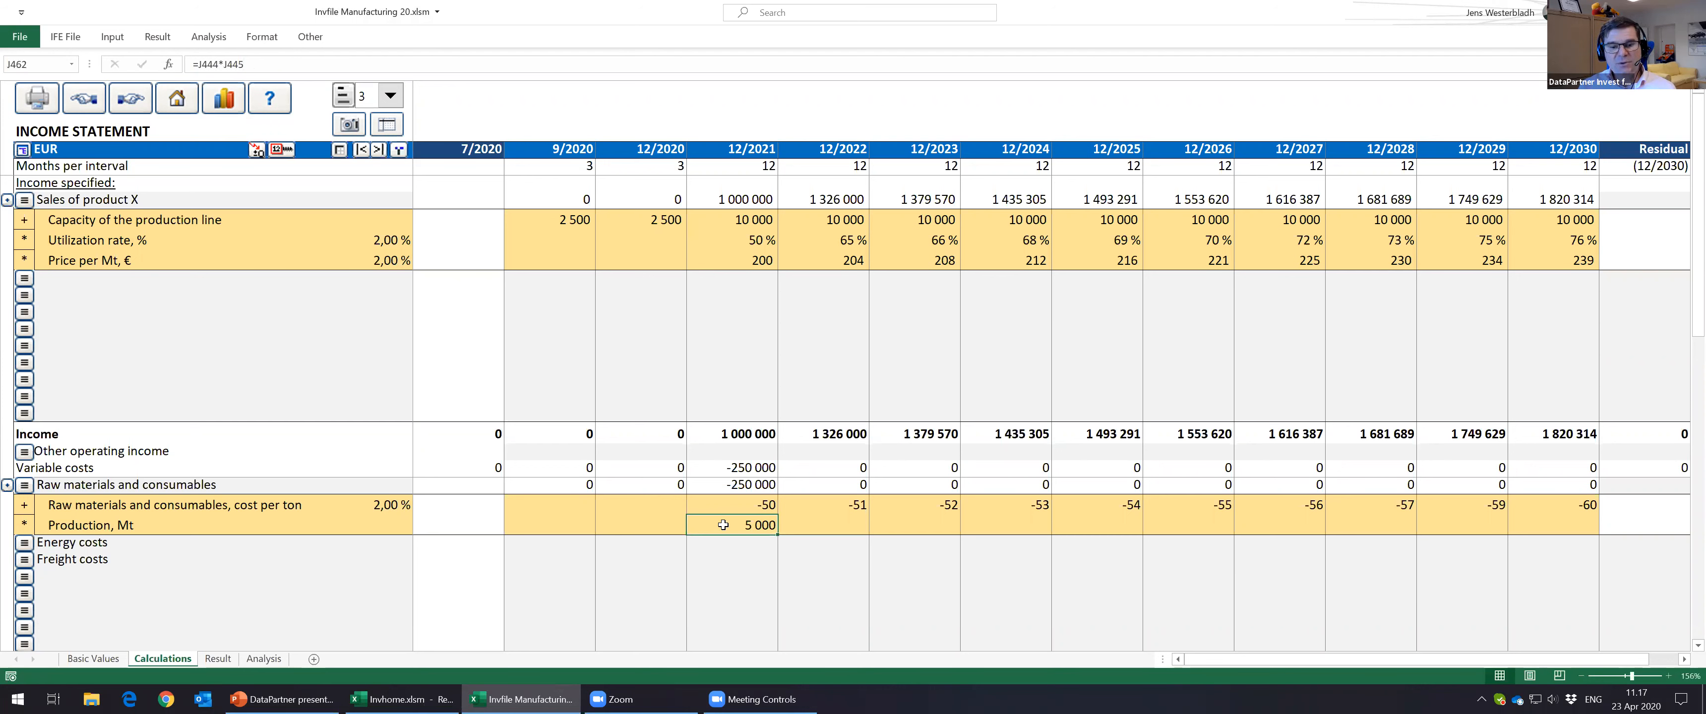
click(286, 151)
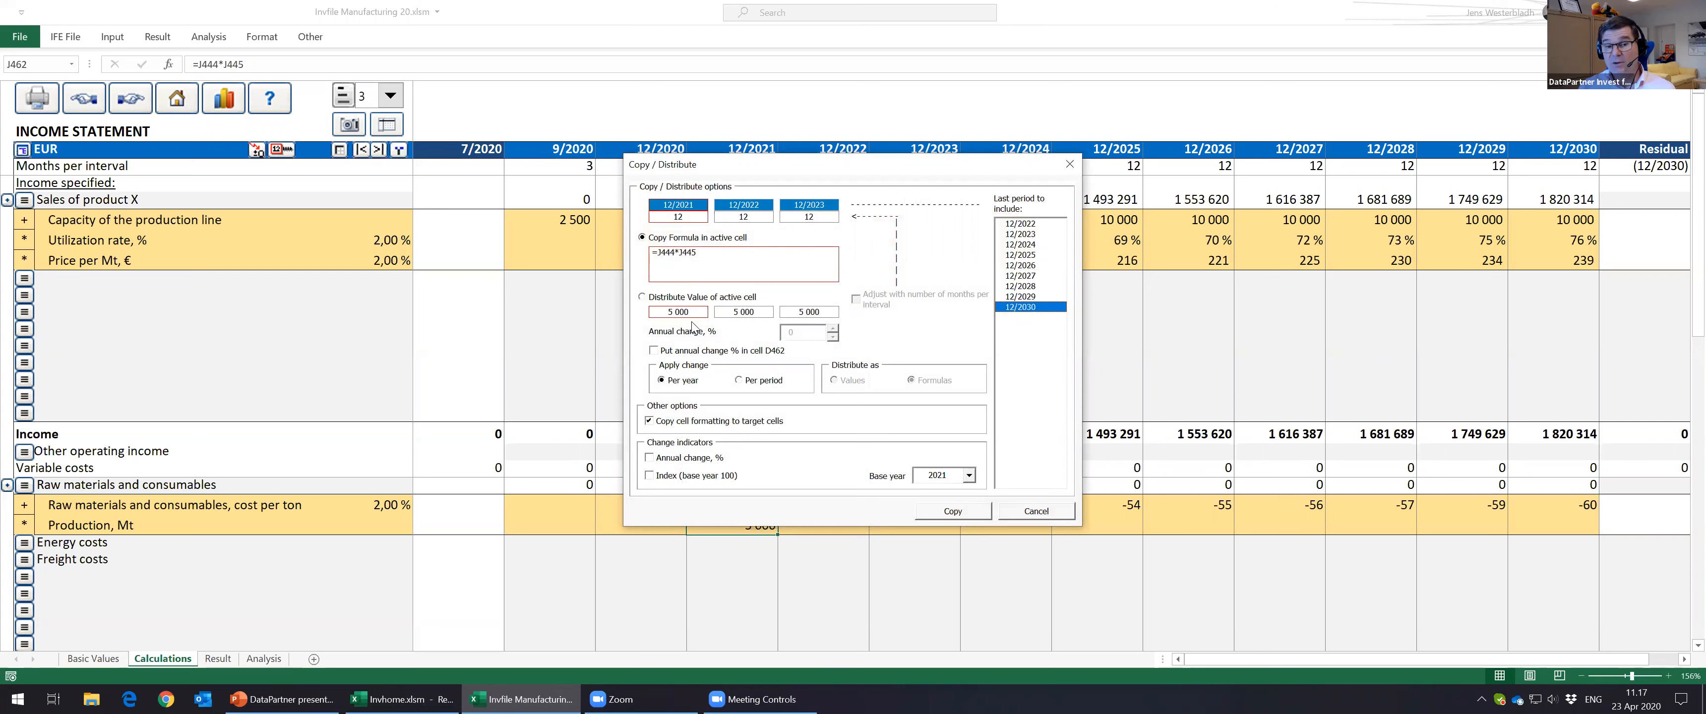
click(972, 517)
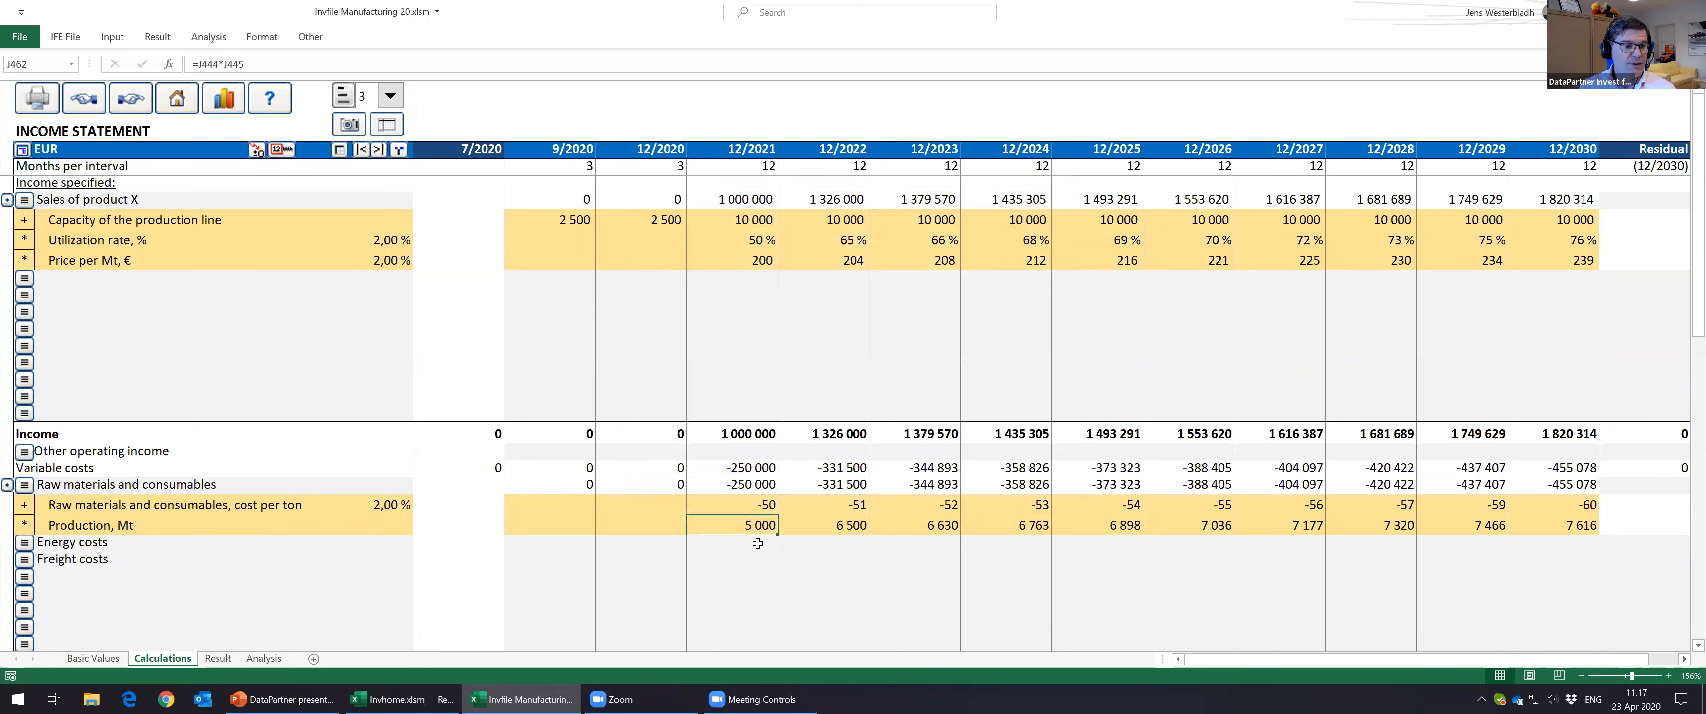
Step: Create 2 indented sub rows under Energy costs
click(24, 543)
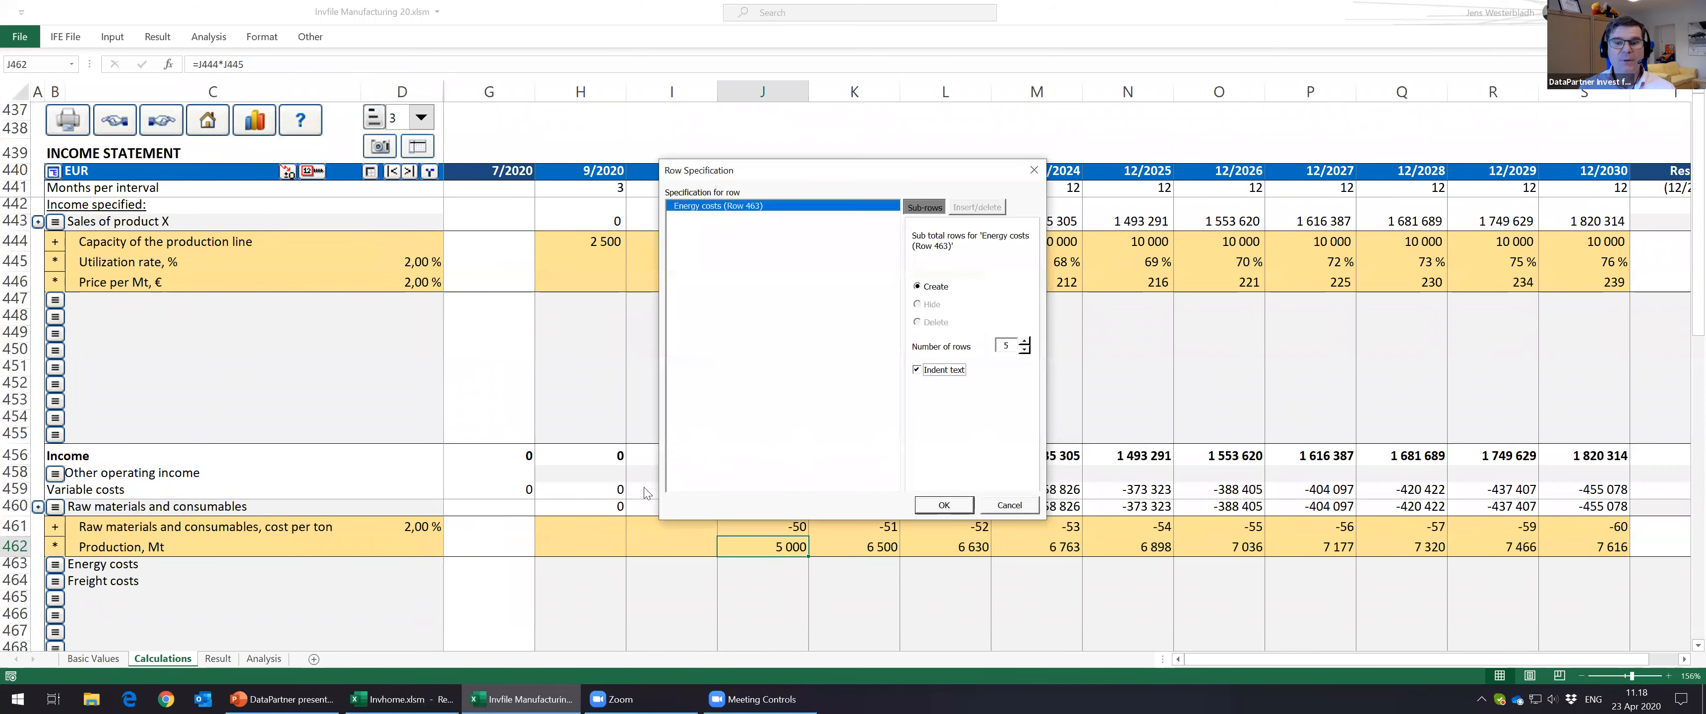
click(1024, 350)
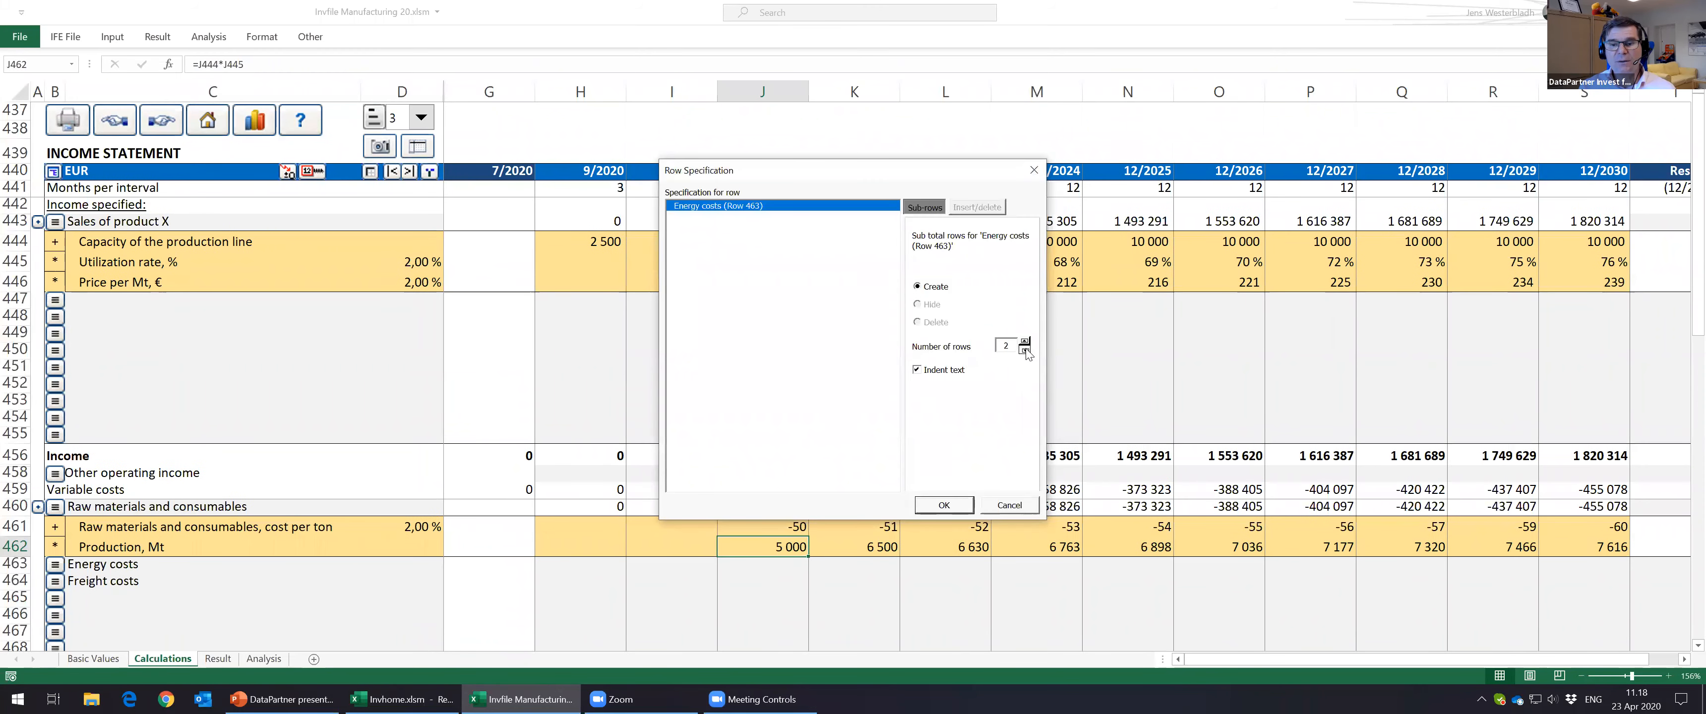
click(947, 504)
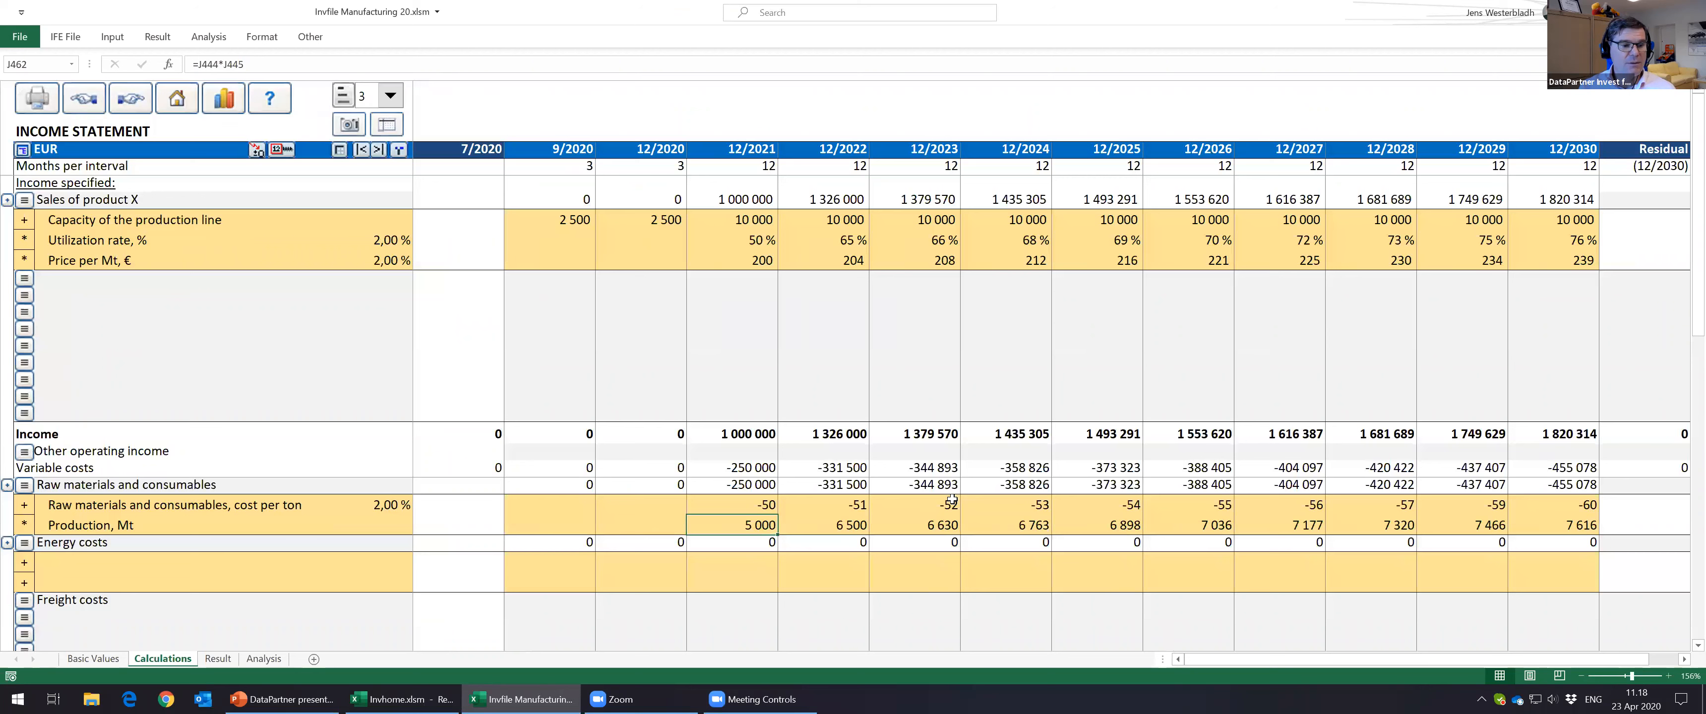
Step: Label the two sub-rows under Energy costs "Energy costs/ ton" and "Energy costs"
click(149, 558)
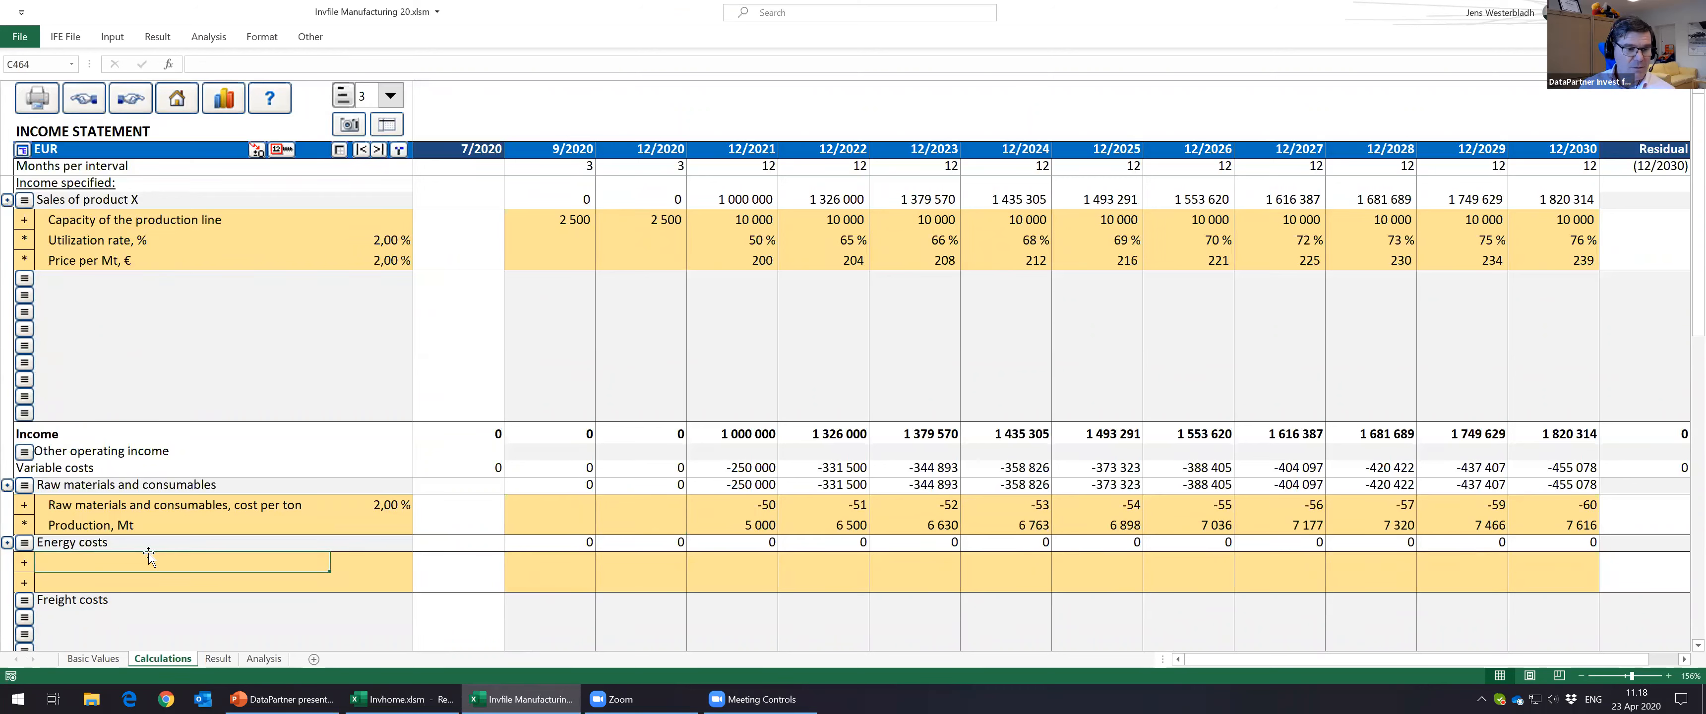
text(Energy costs)
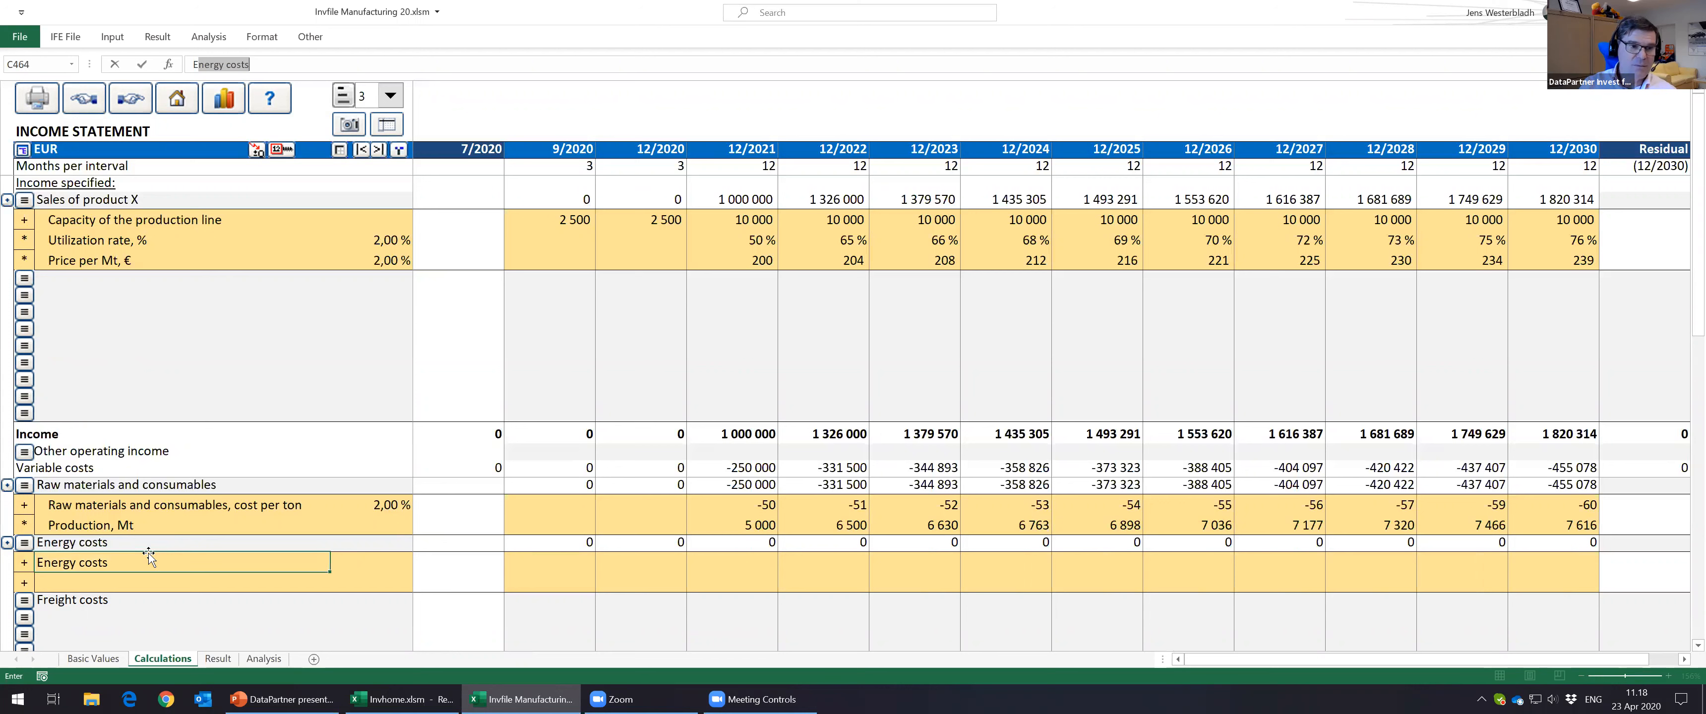
click(276, 64)
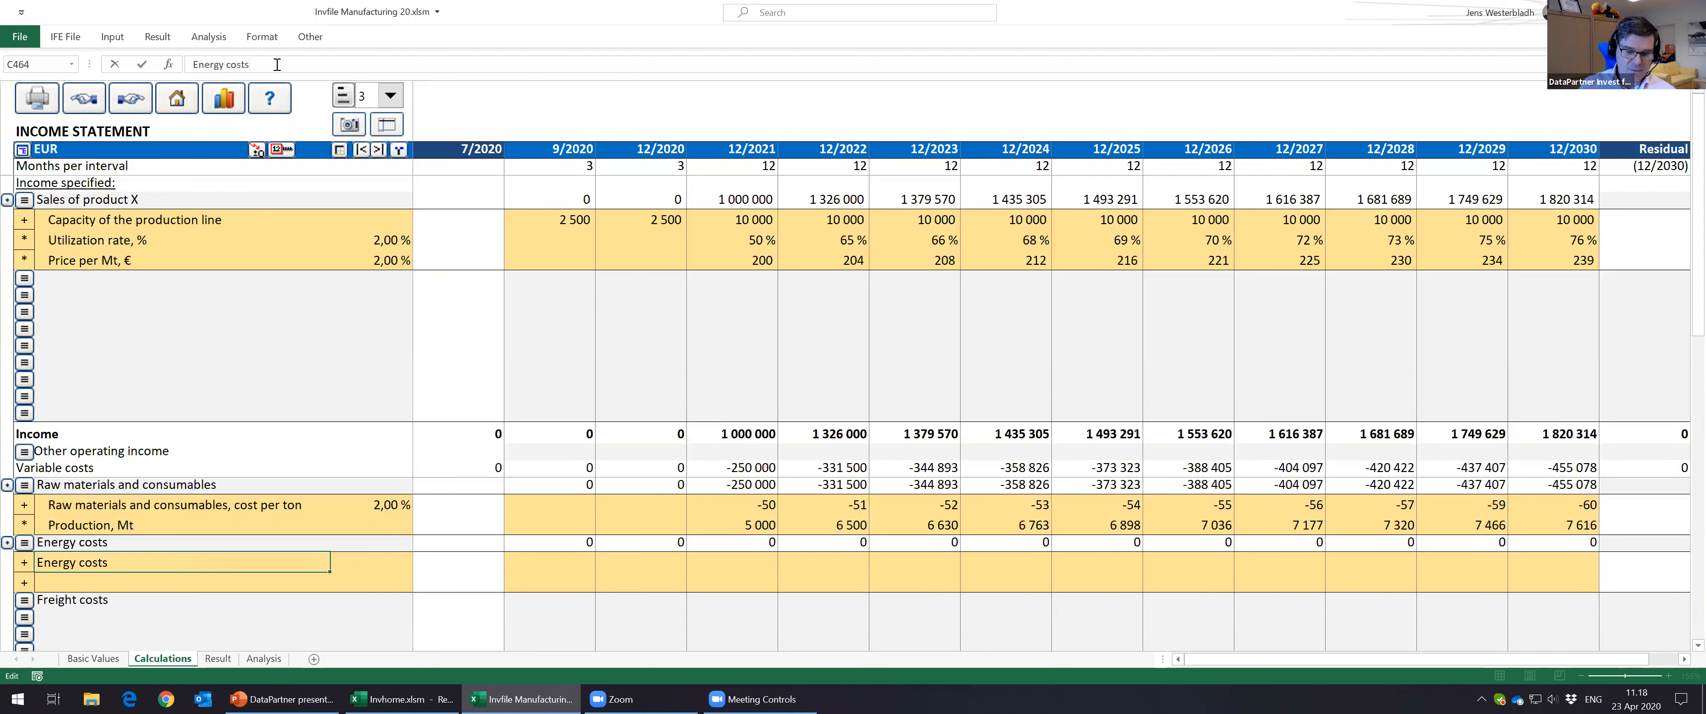
text(/ ton)
key(Return)
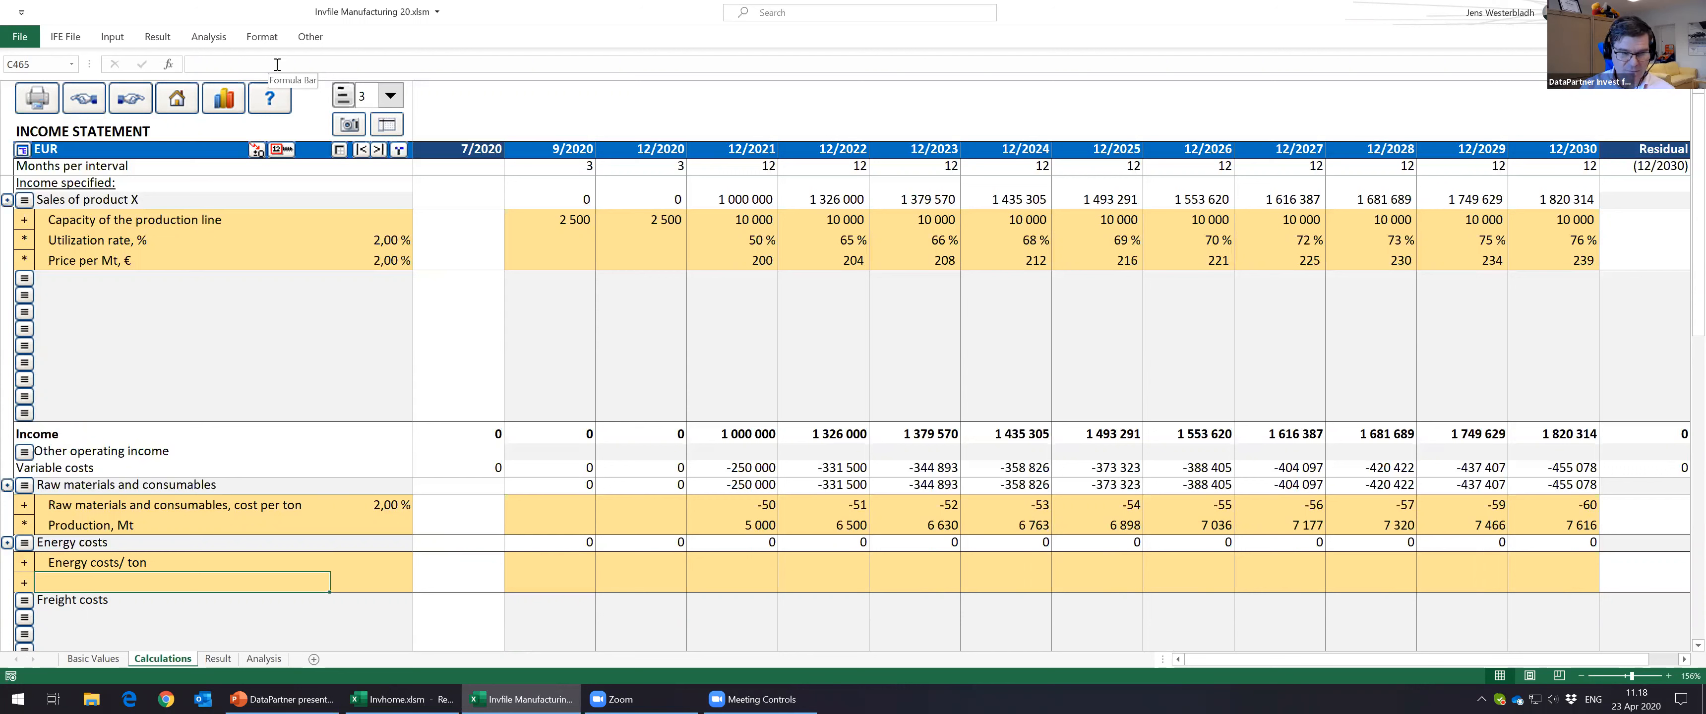
text(Energy costs)
key(Return)
key(Up)
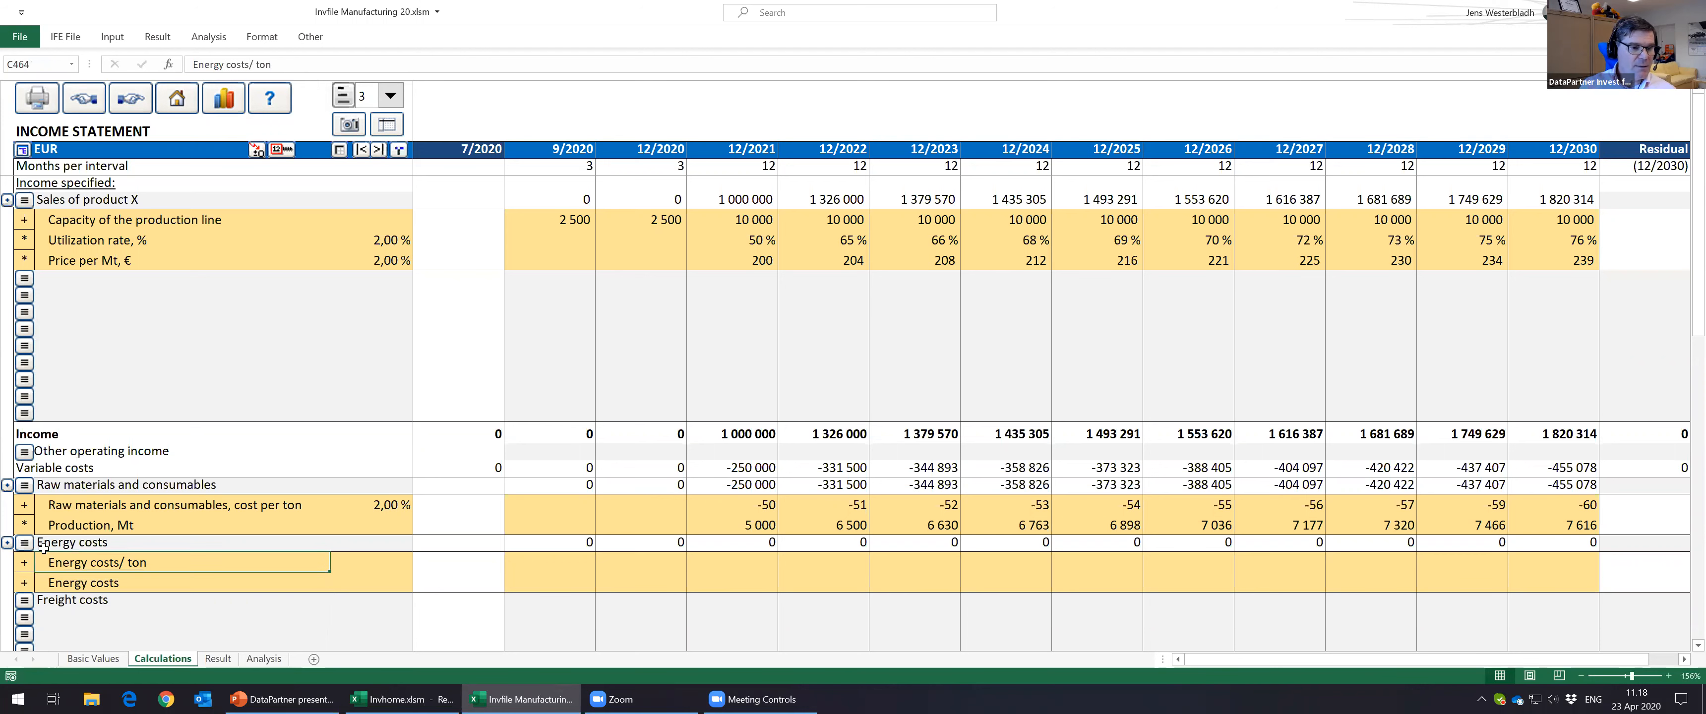
Step: Set the calculation sign of the Energy costs/ ton row to blank so it is left out of the subtotal
click(32, 564)
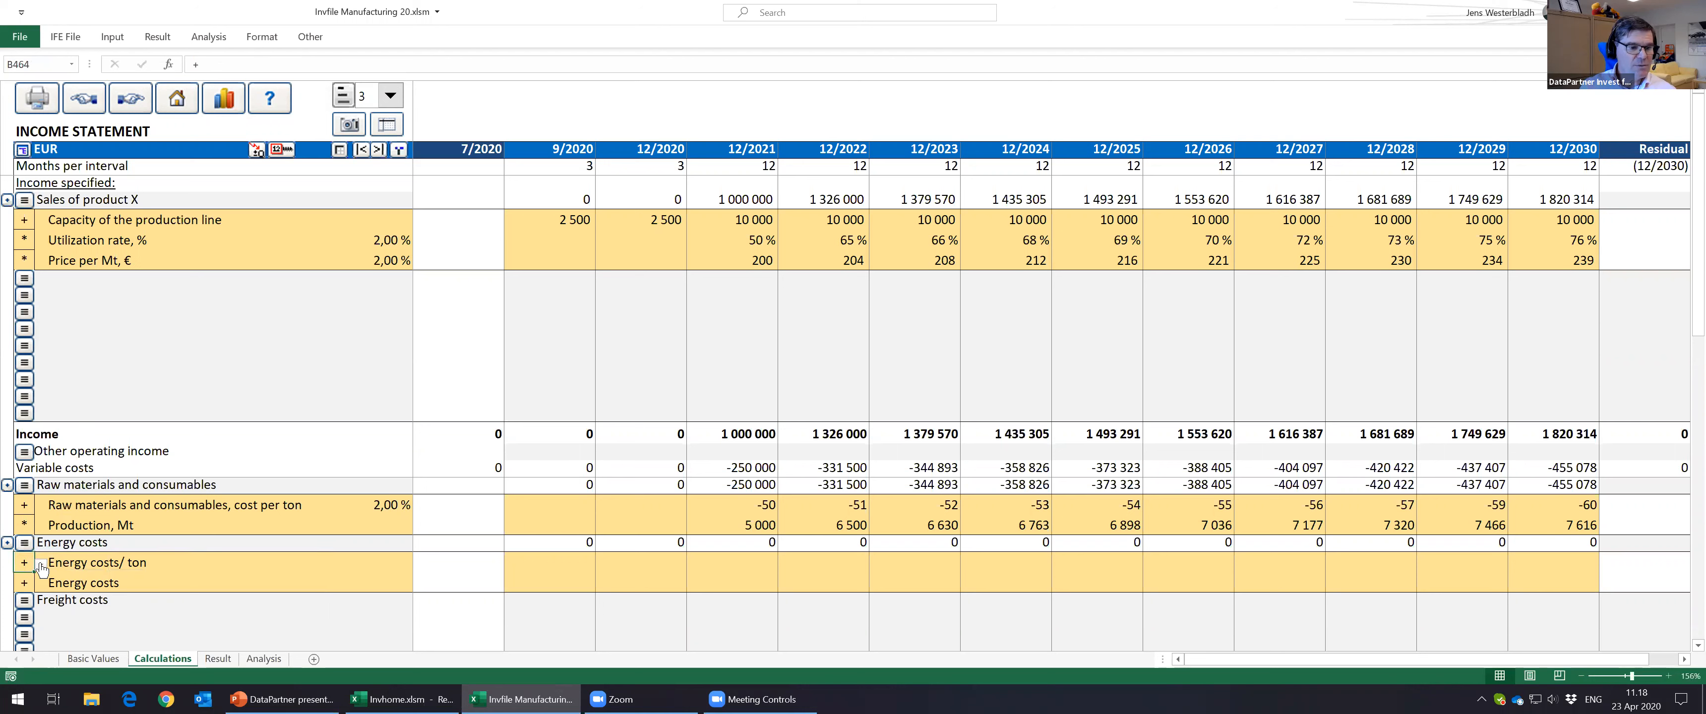
click(40, 565)
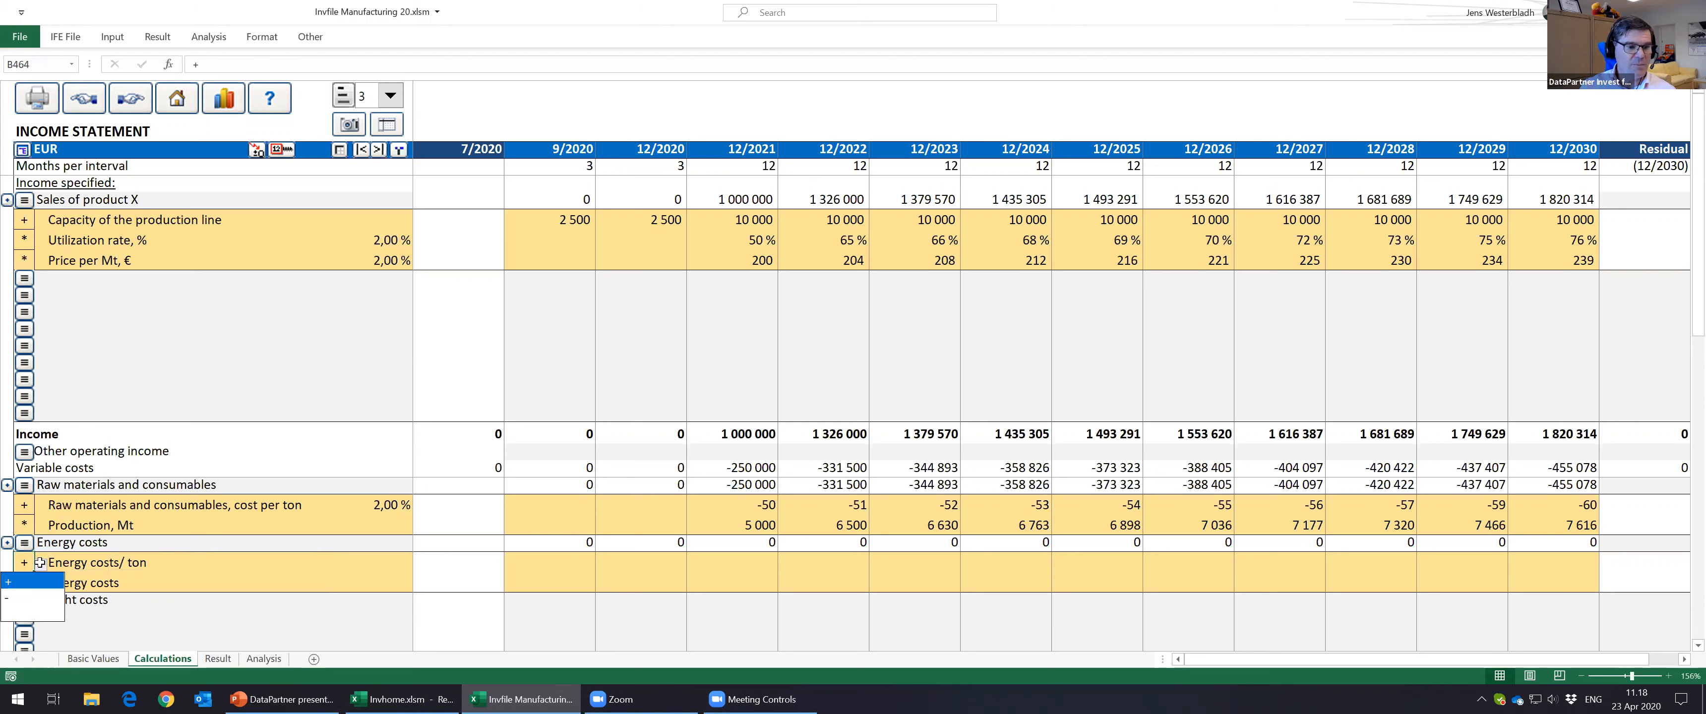
click(28, 612)
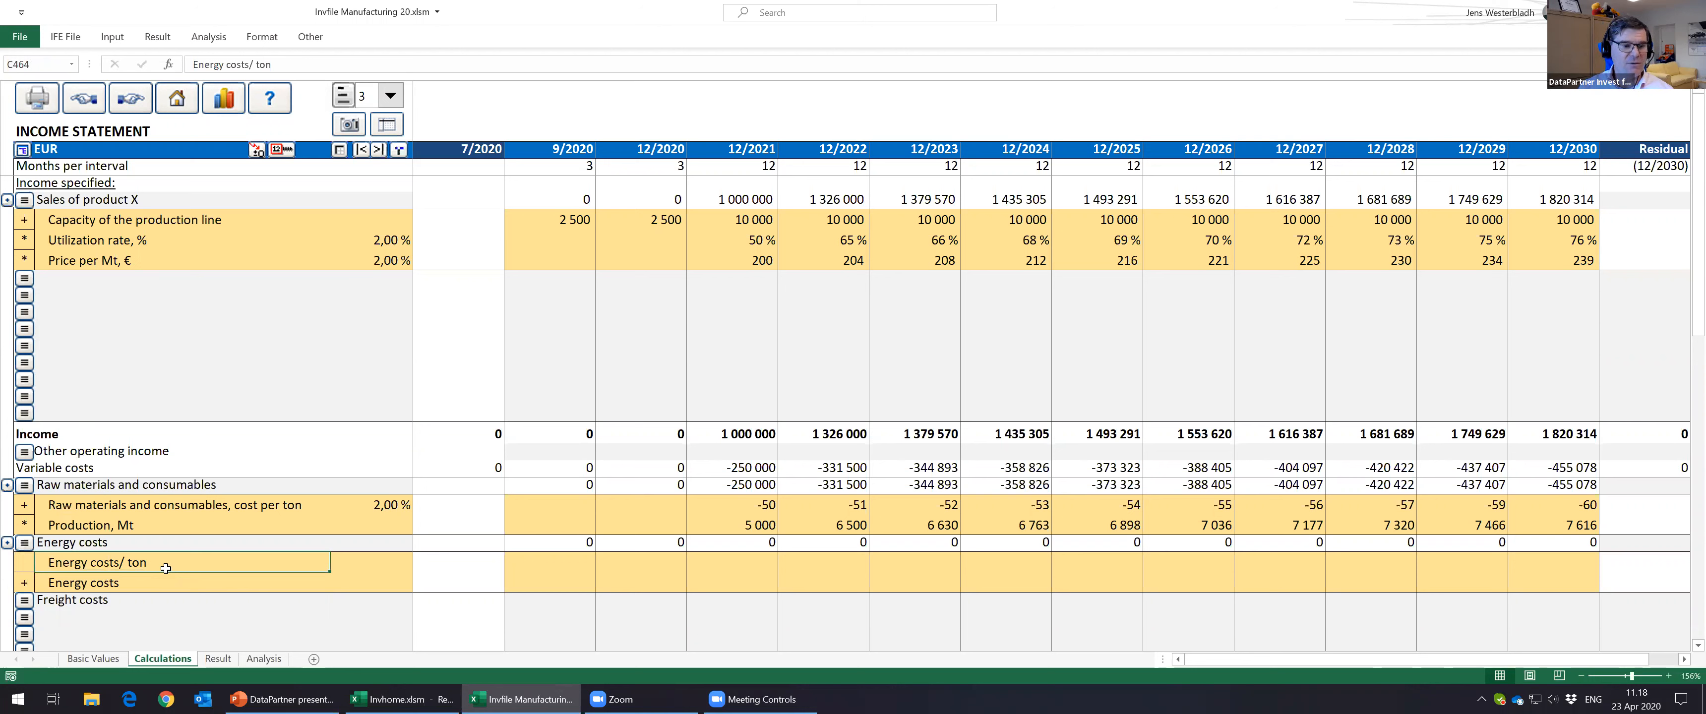
click(24, 564)
click(39, 563)
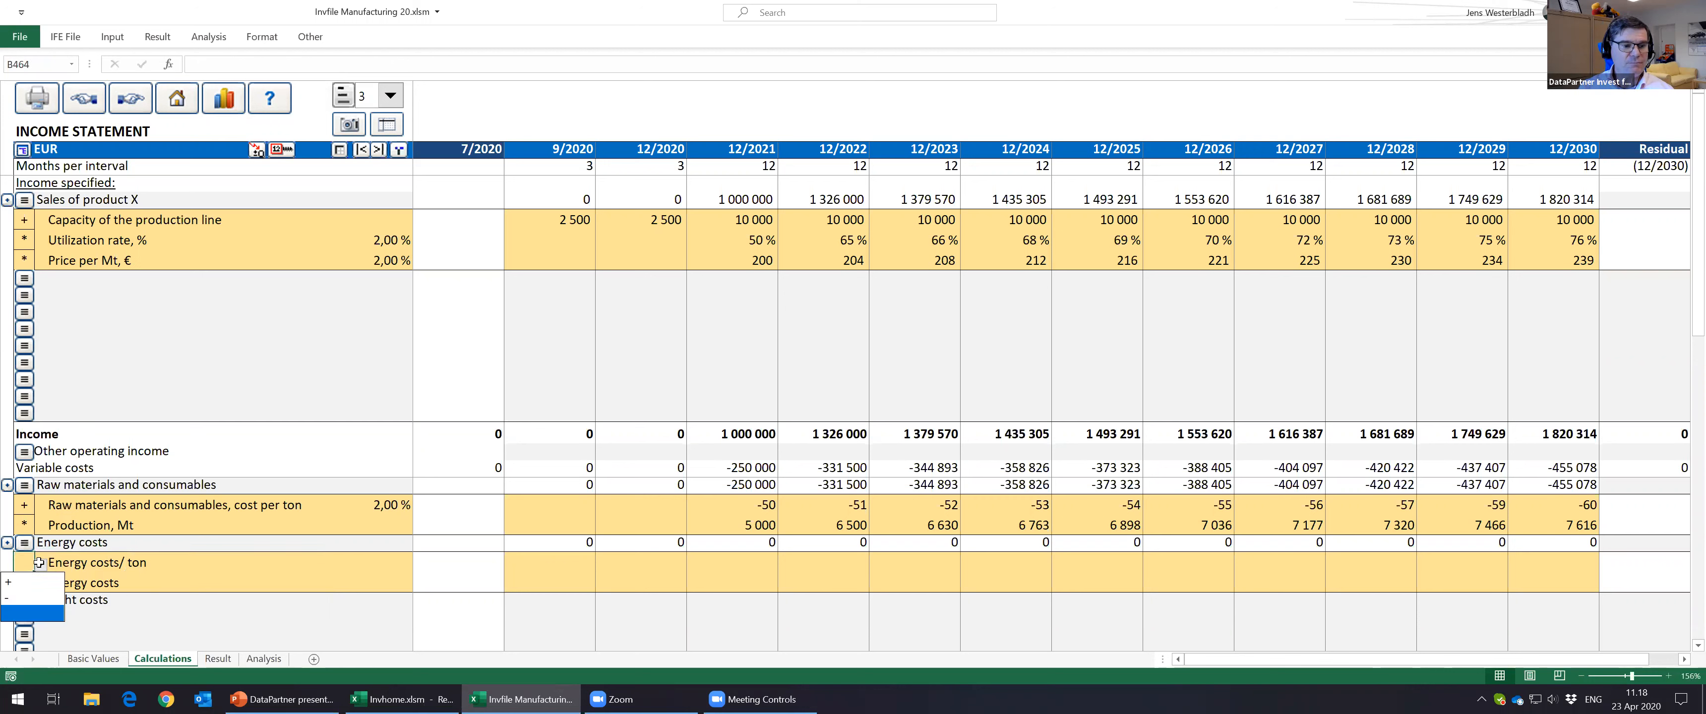
click(39, 562)
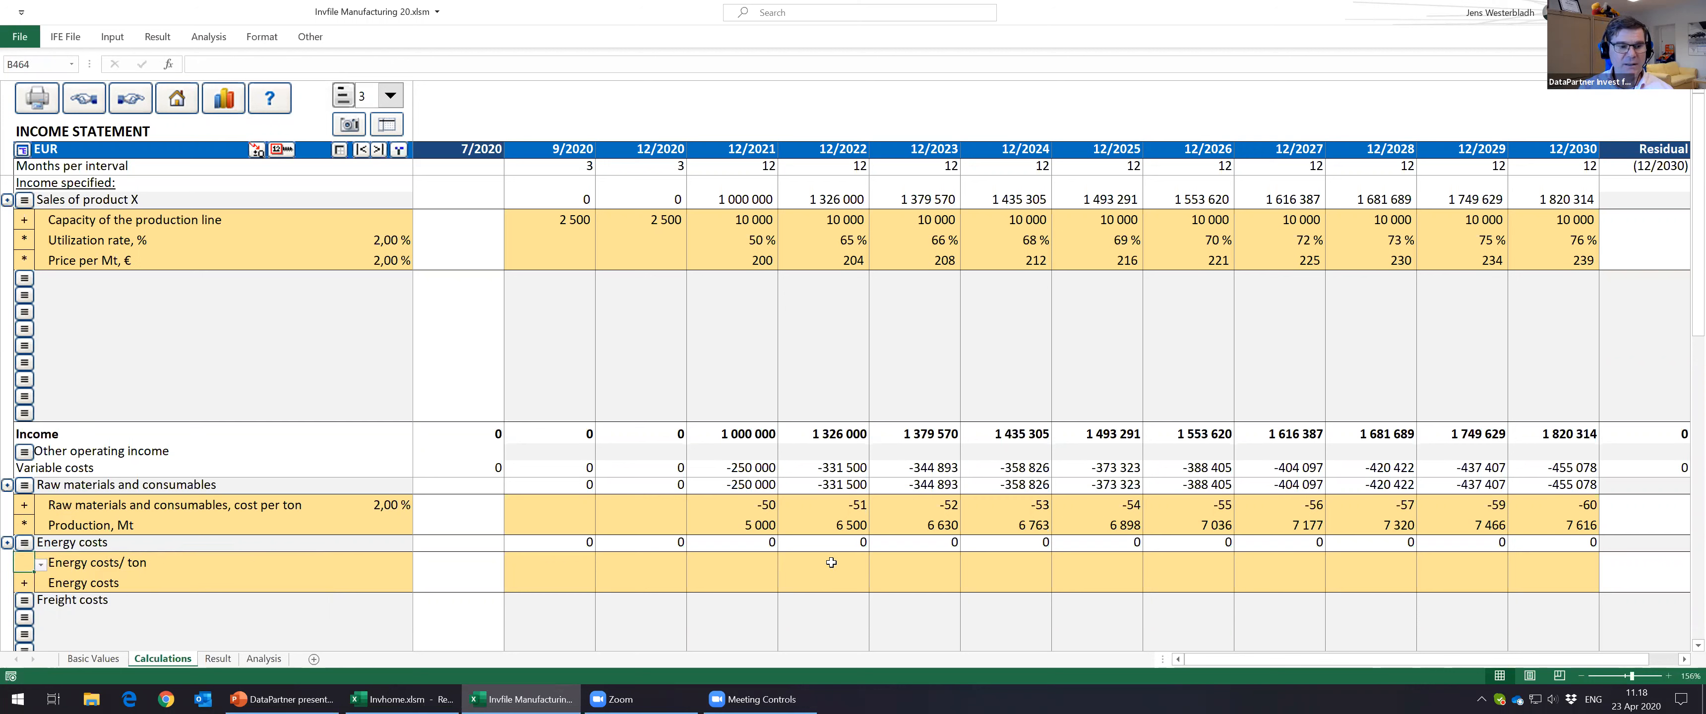
Step: Enter -10 as the energy cost per ton for 12/2021
click(765, 558)
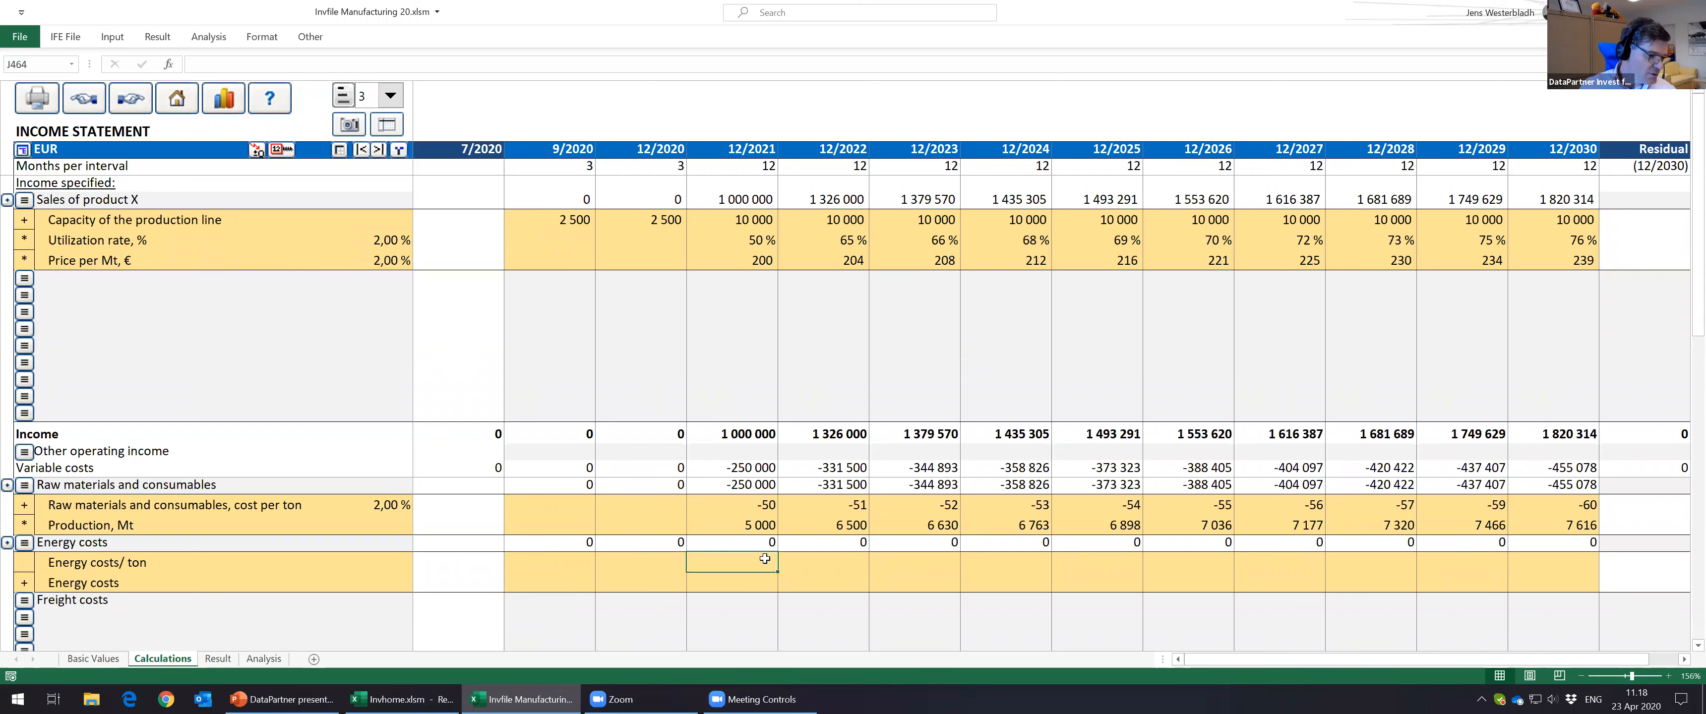
text(-10)
key(Return)
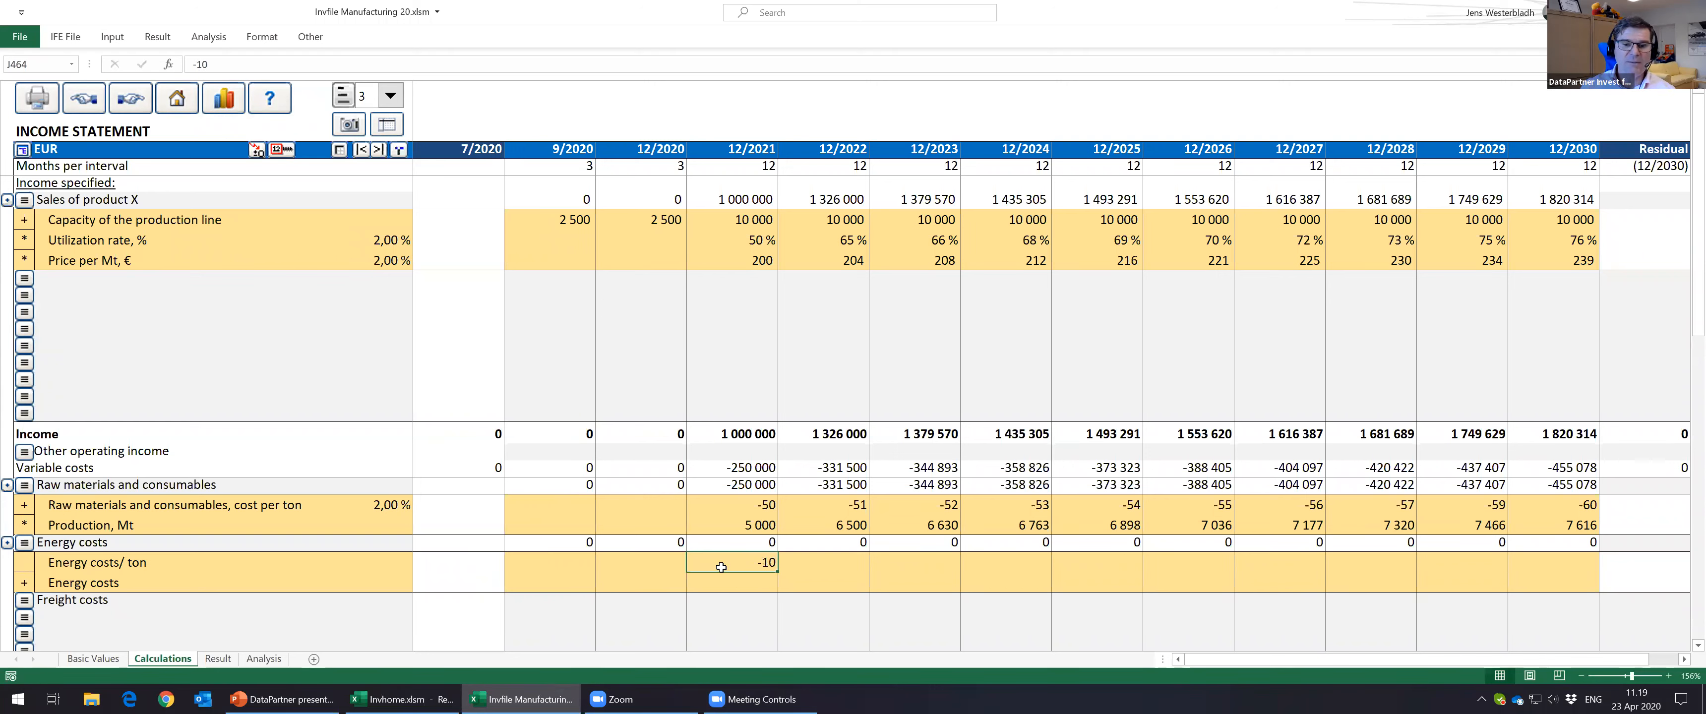
Step: Distribute the energy cost per ton through 12/2030 with a 3 % annual change, putting the percentage in cell D464
click(292, 152)
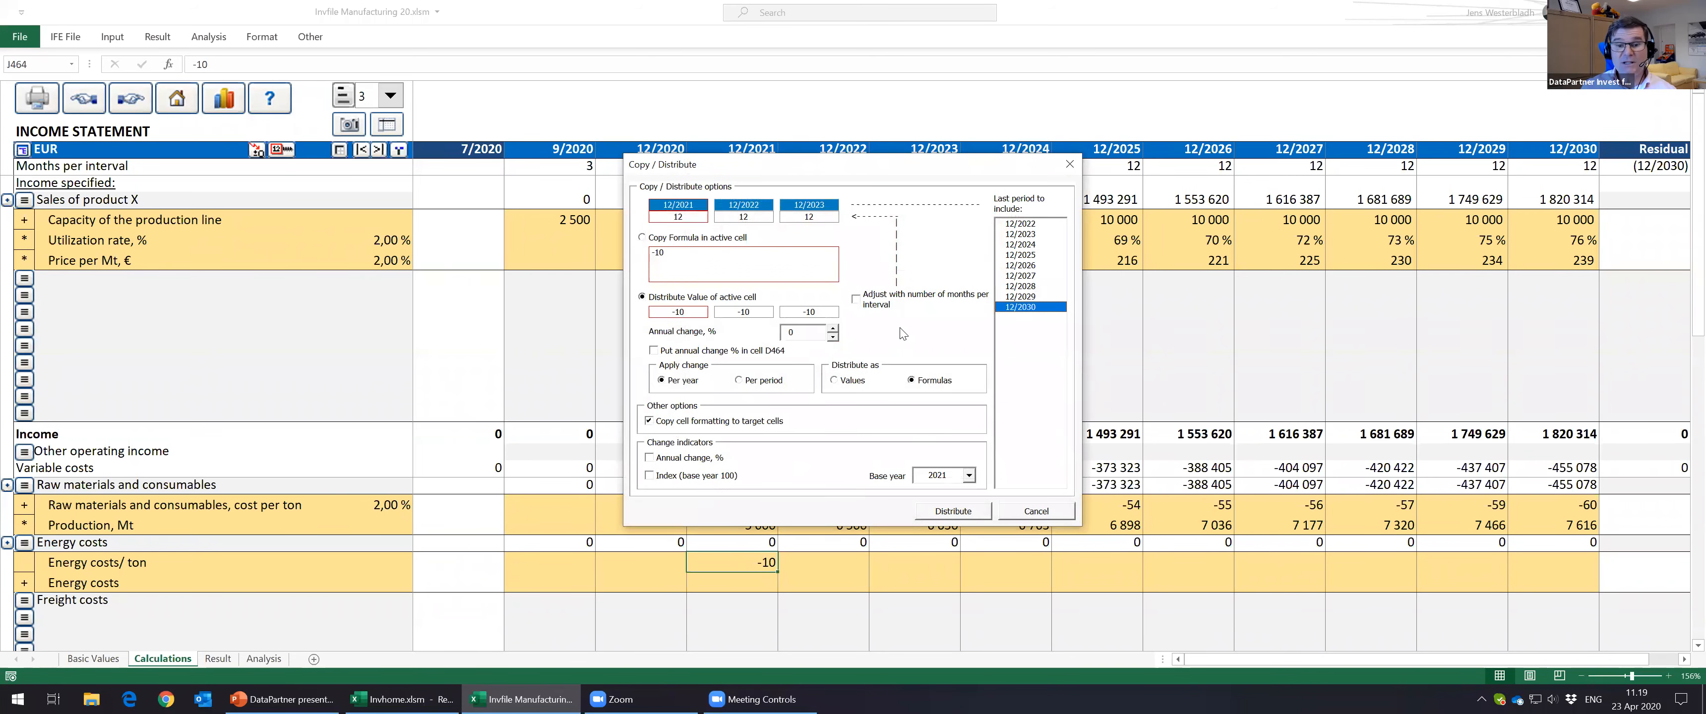
click(833, 328)
click(832, 328)
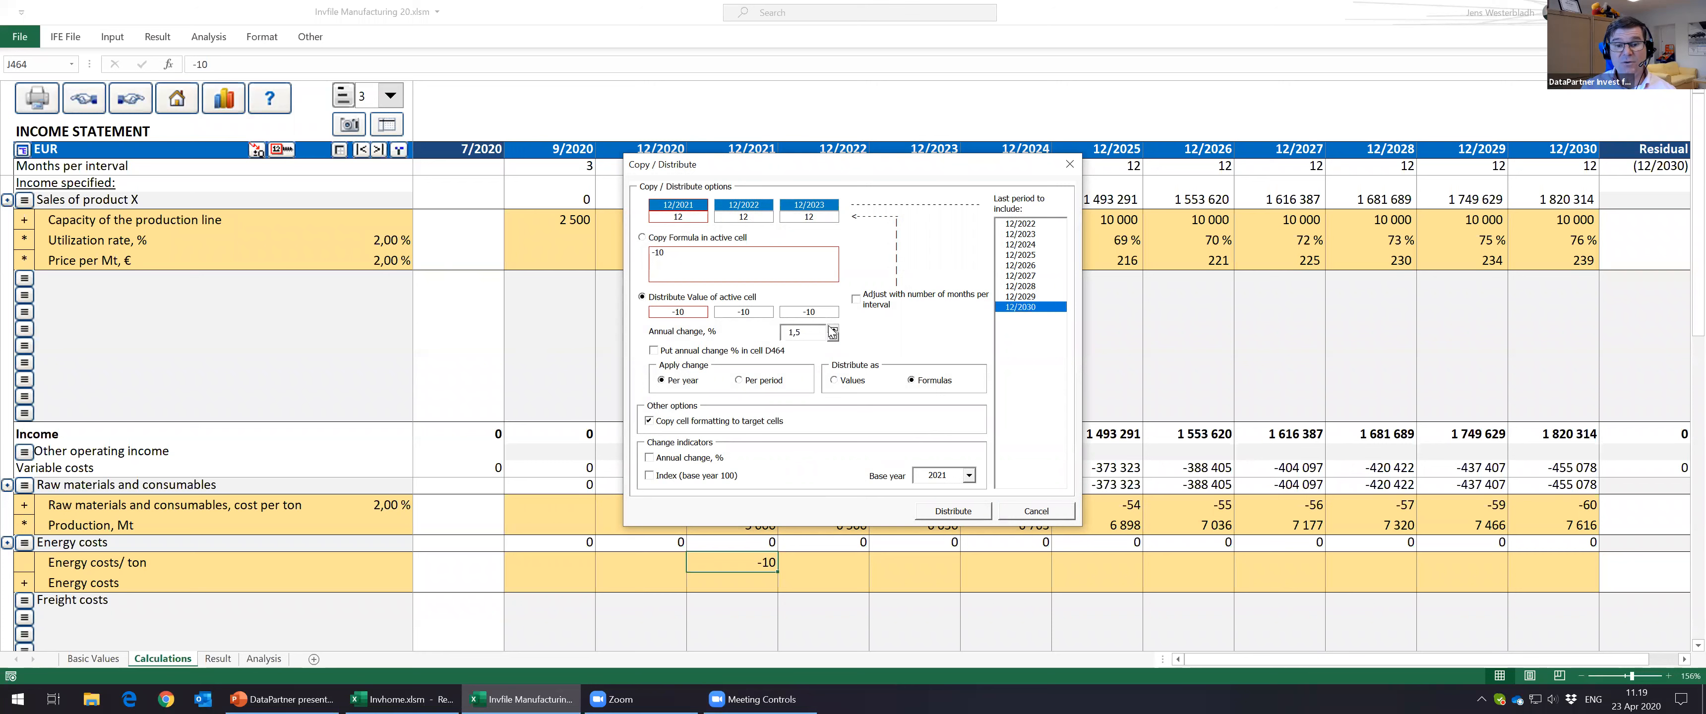
click(833, 327)
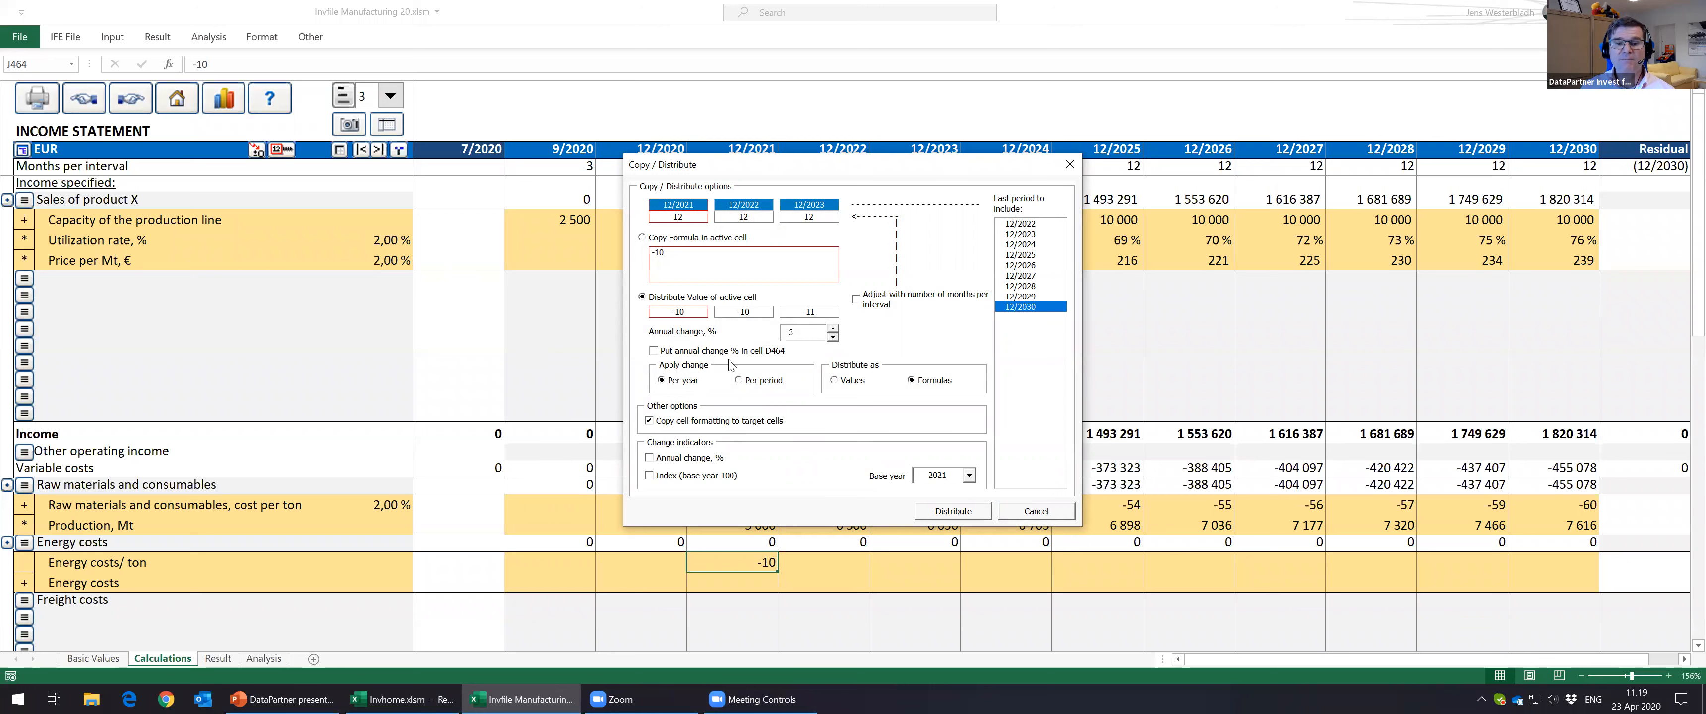
click(654, 351)
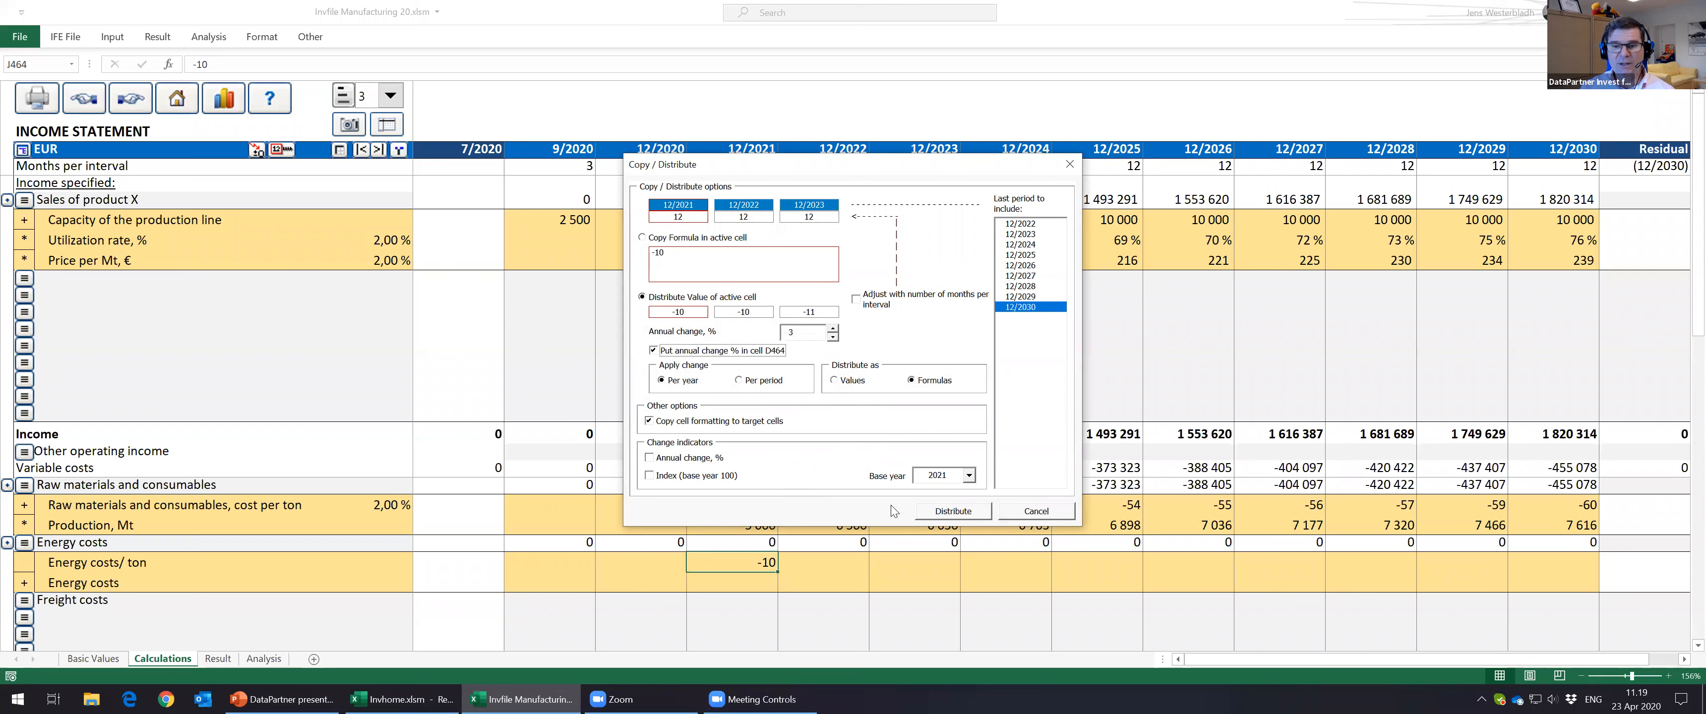
click(959, 511)
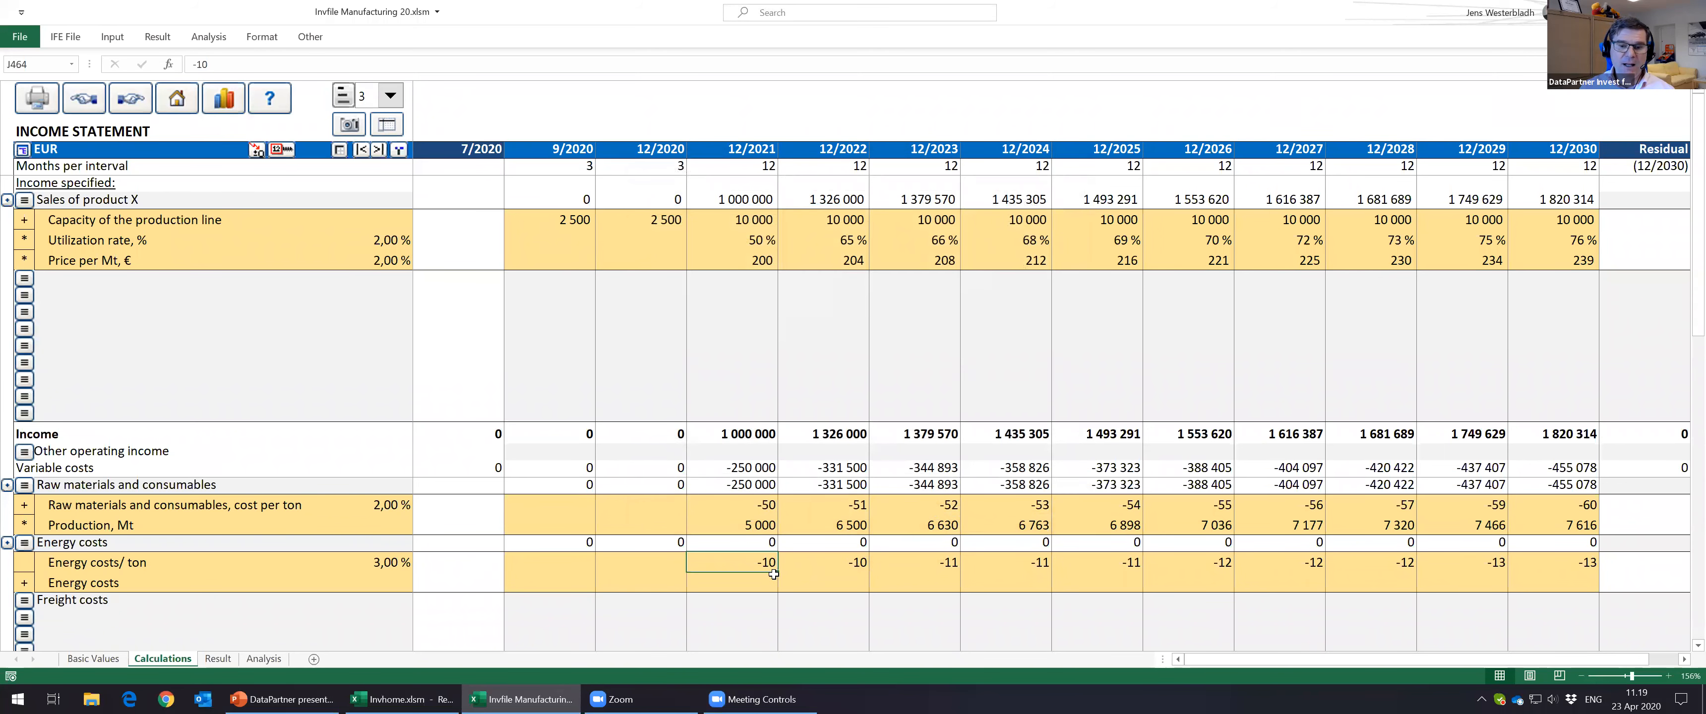
Step: Calculate the 12/2021 Energy costs sub-row as production times energy cost per ton with the formula =J462*J464
click(726, 527)
click(746, 587)
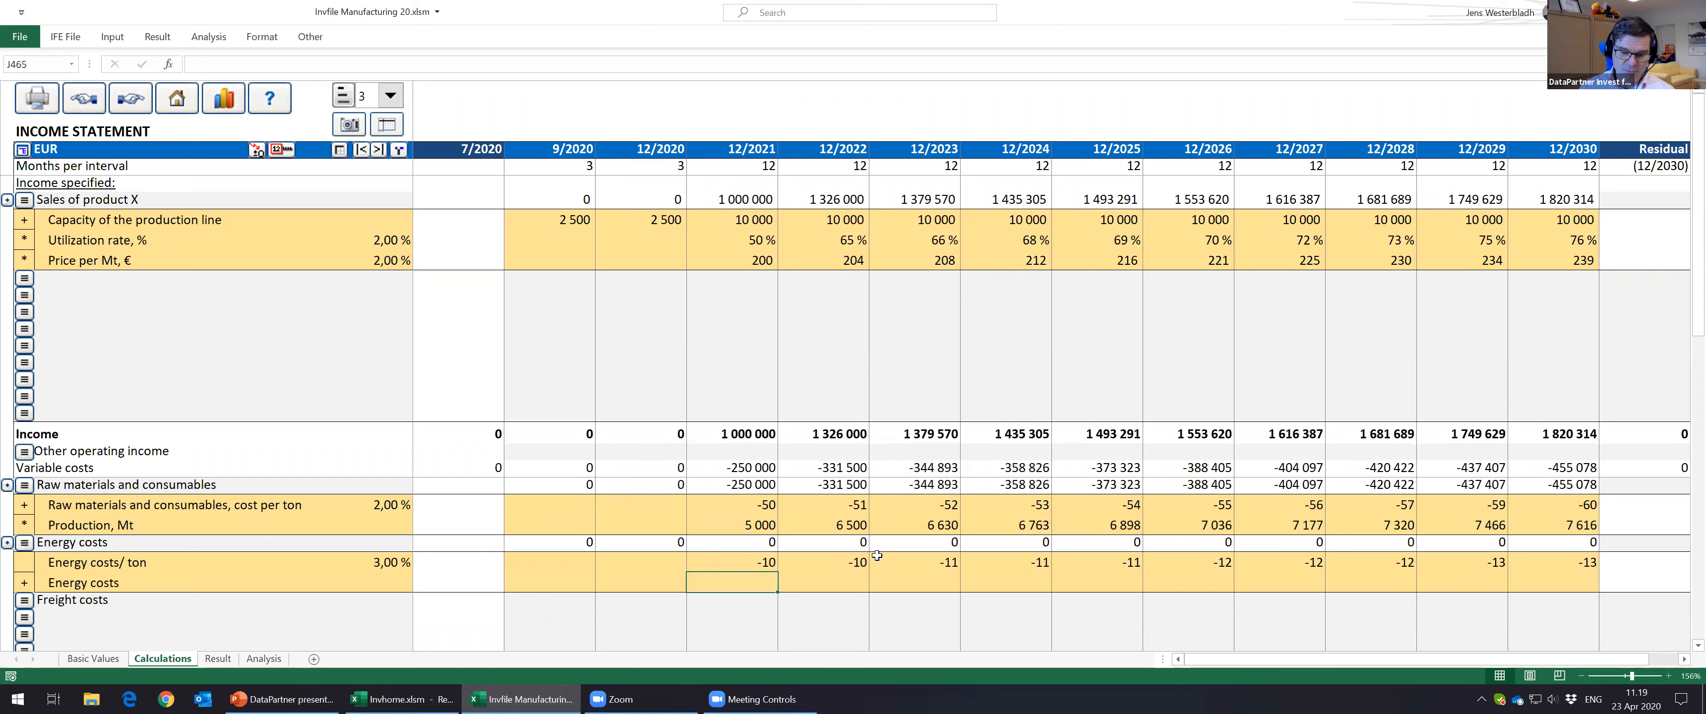
text(=)
key(Up)
key(Up)
key(Up)
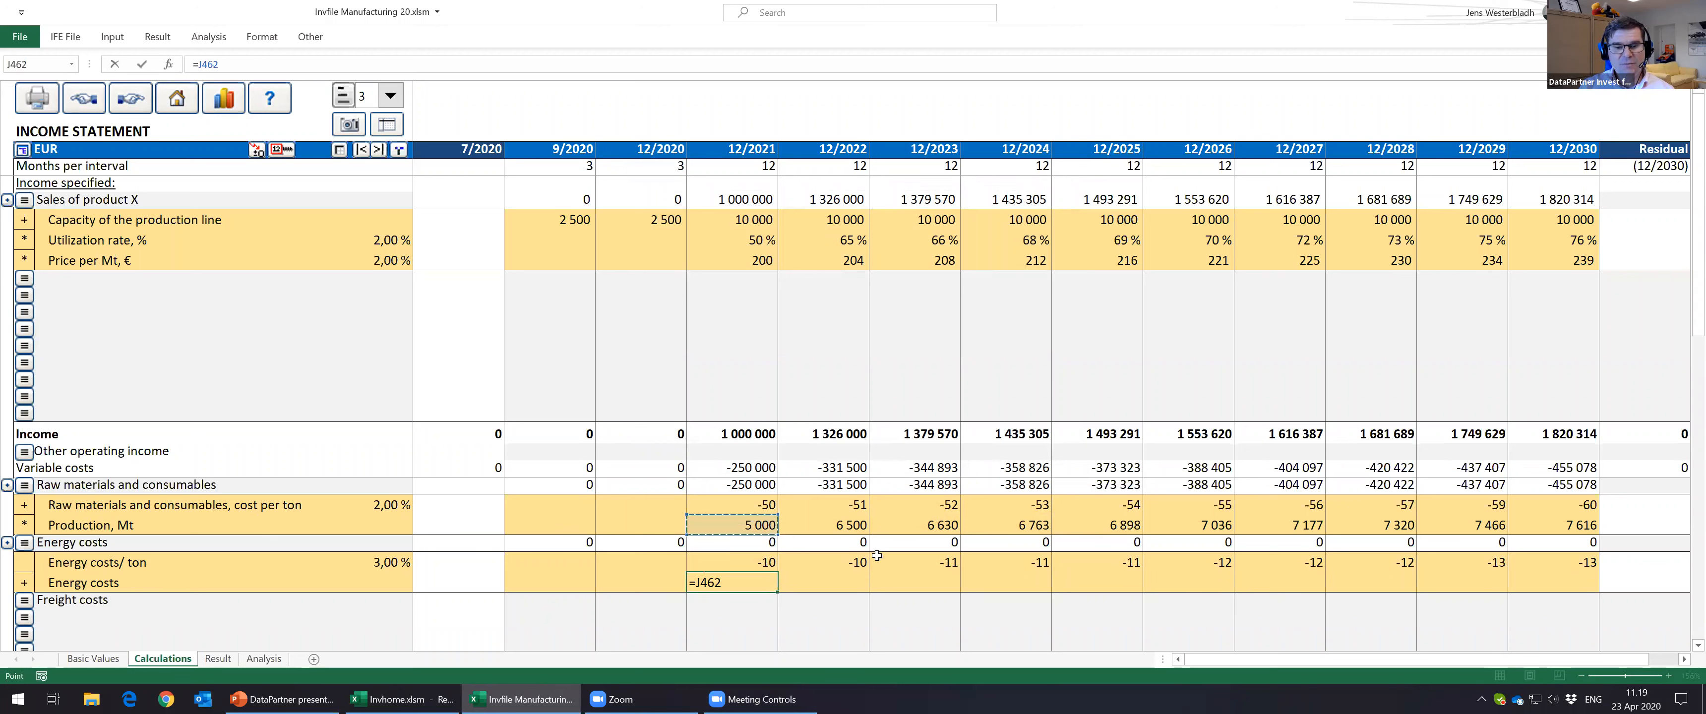
text(*)
key(Up)
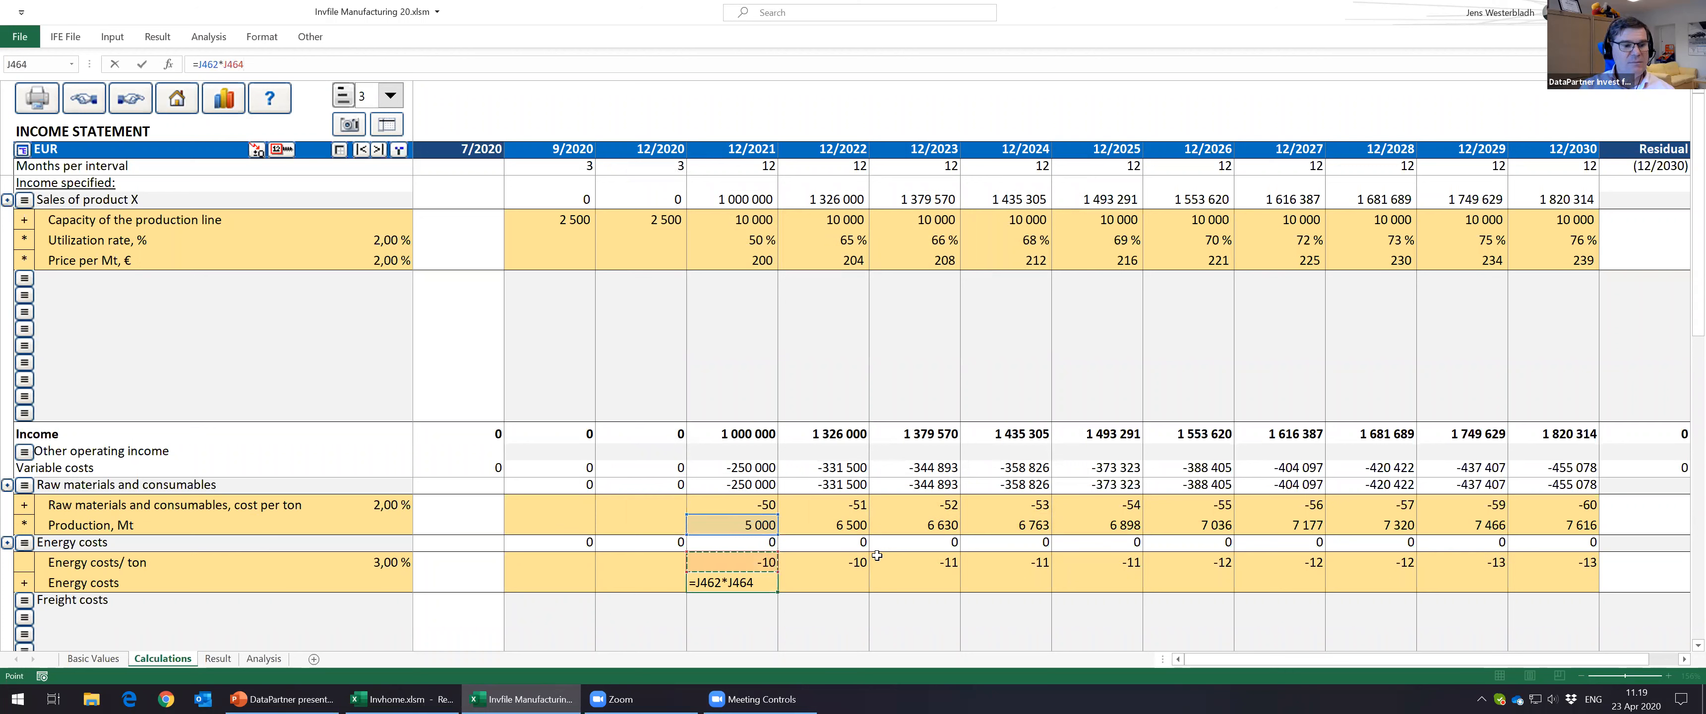
key(Return)
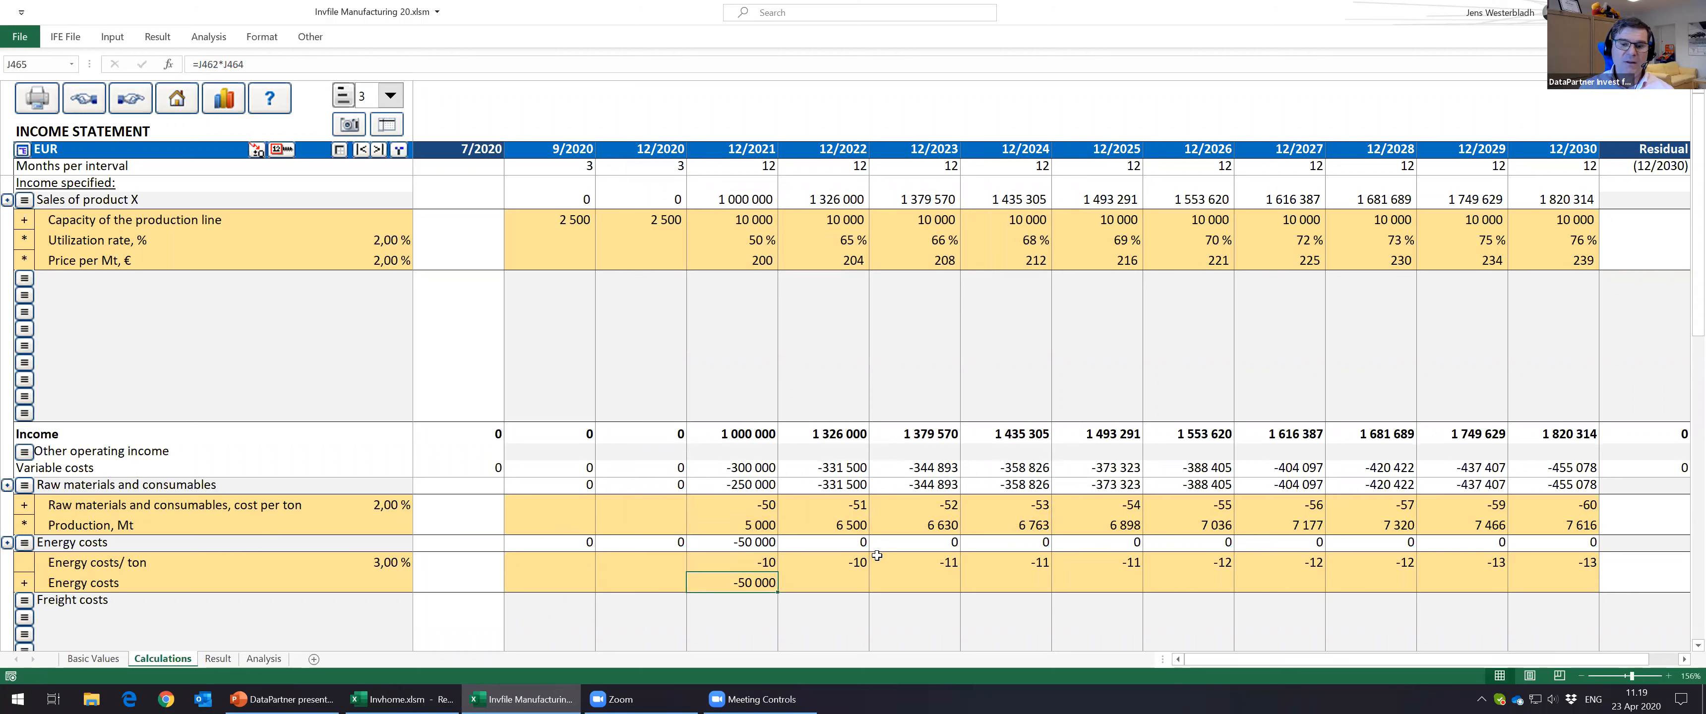
Step: Copy the 12/2021 energy costs formula to all periods through 12/2030
click(723, 542)
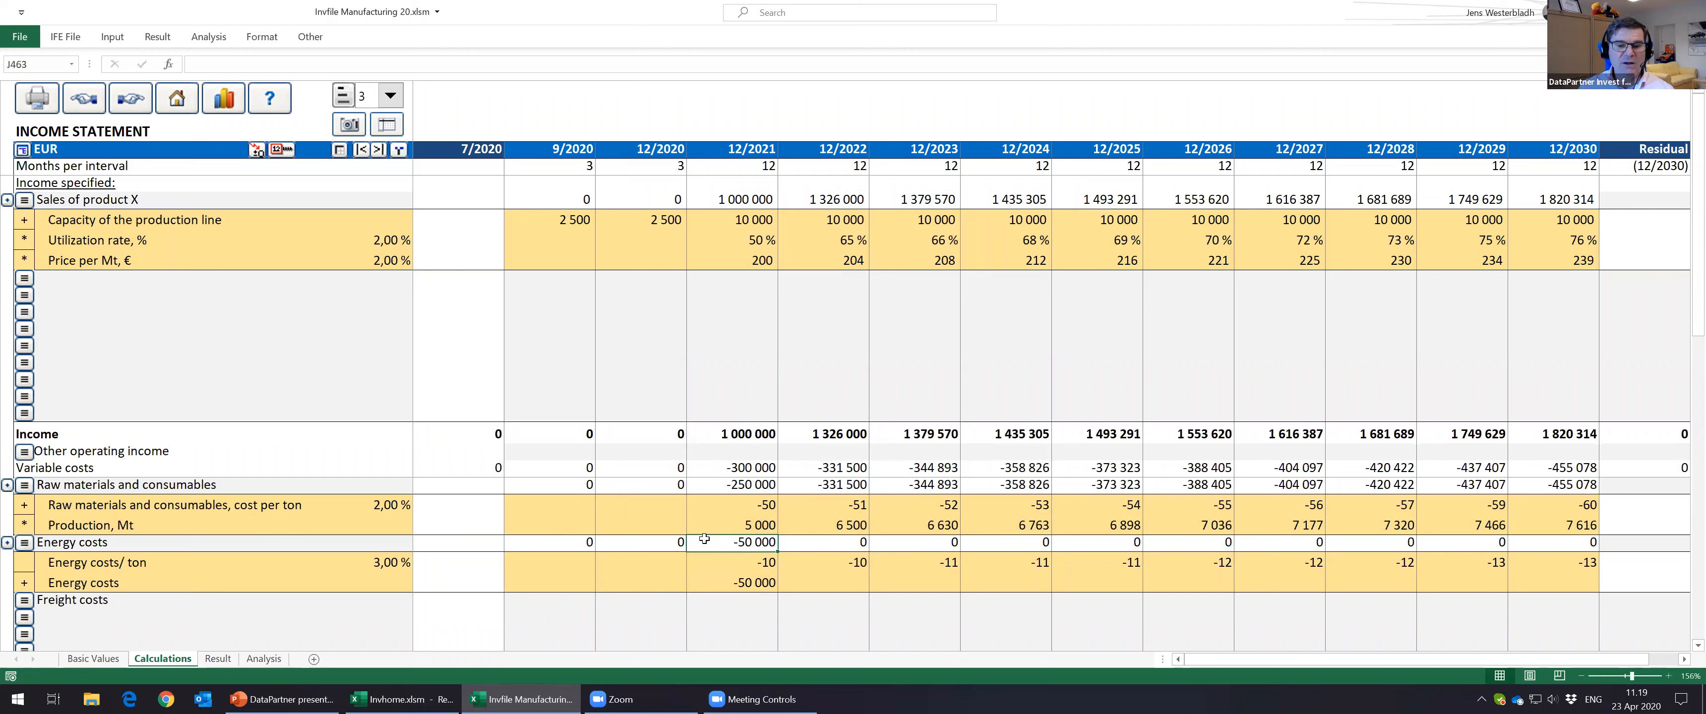
click(731, 577)
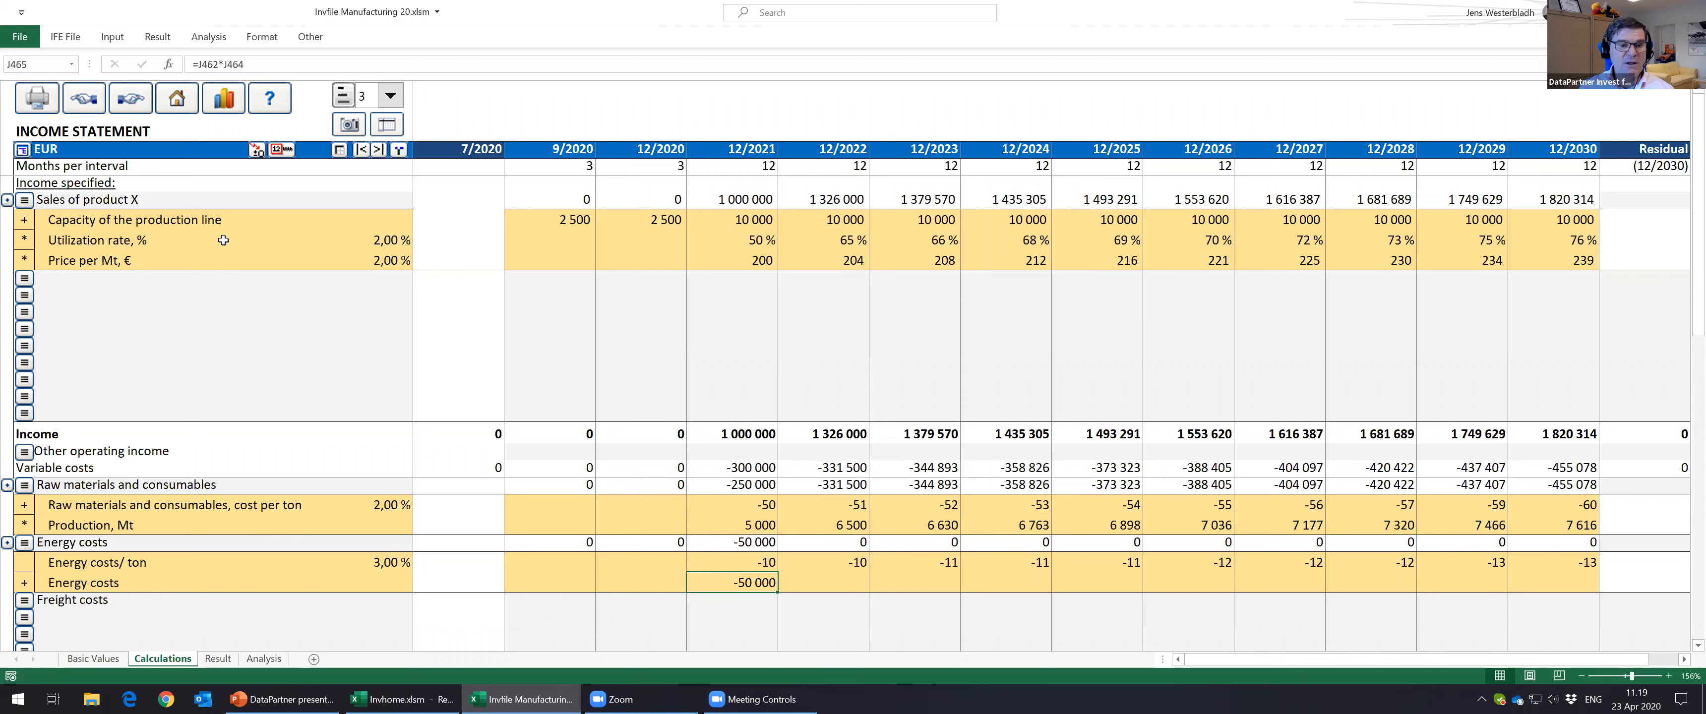
click(280, 150)
click(953, 511)
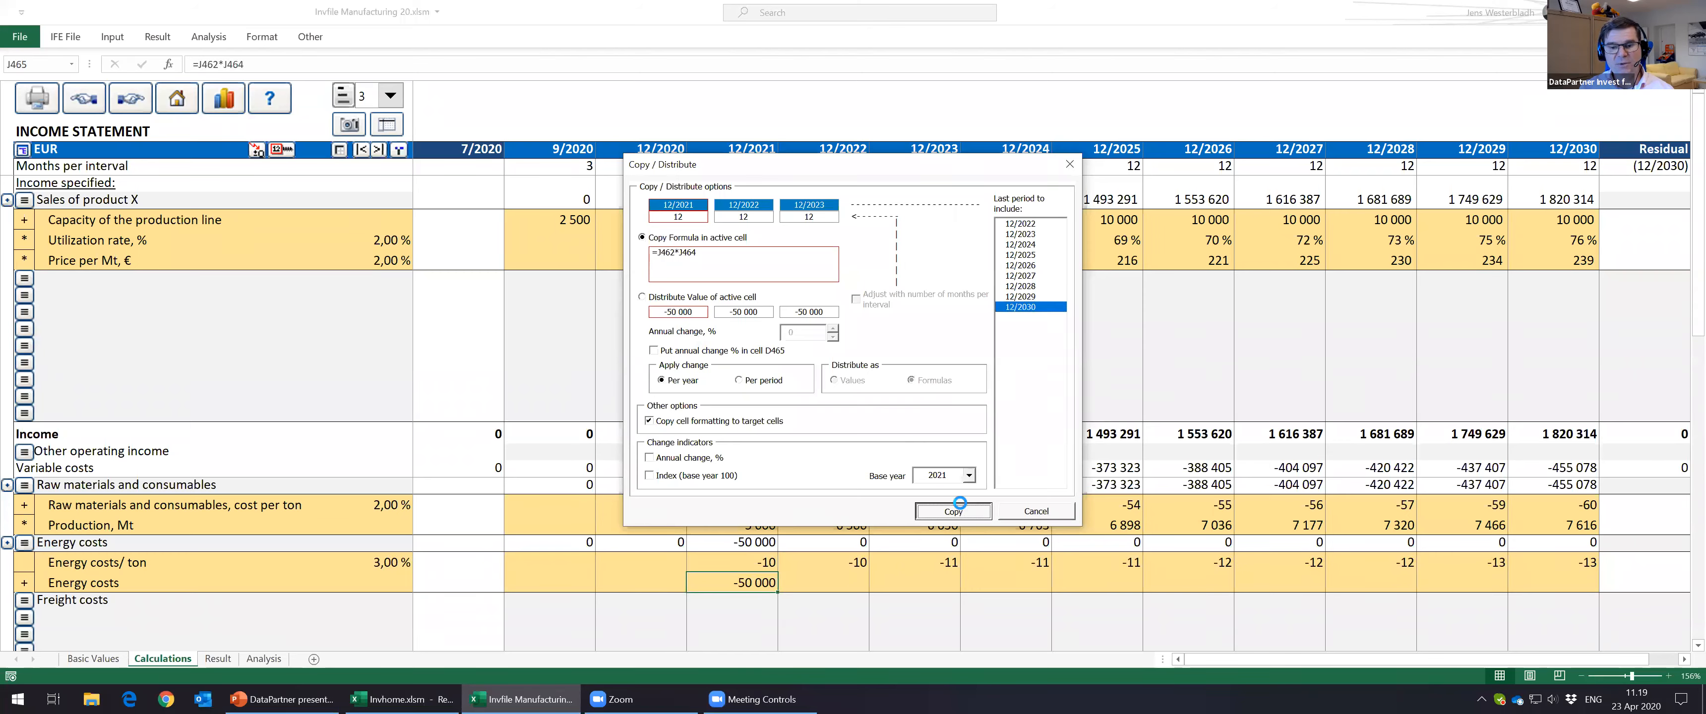
Step: Create two indented sub-rows under Freight costs
click(25, 600)
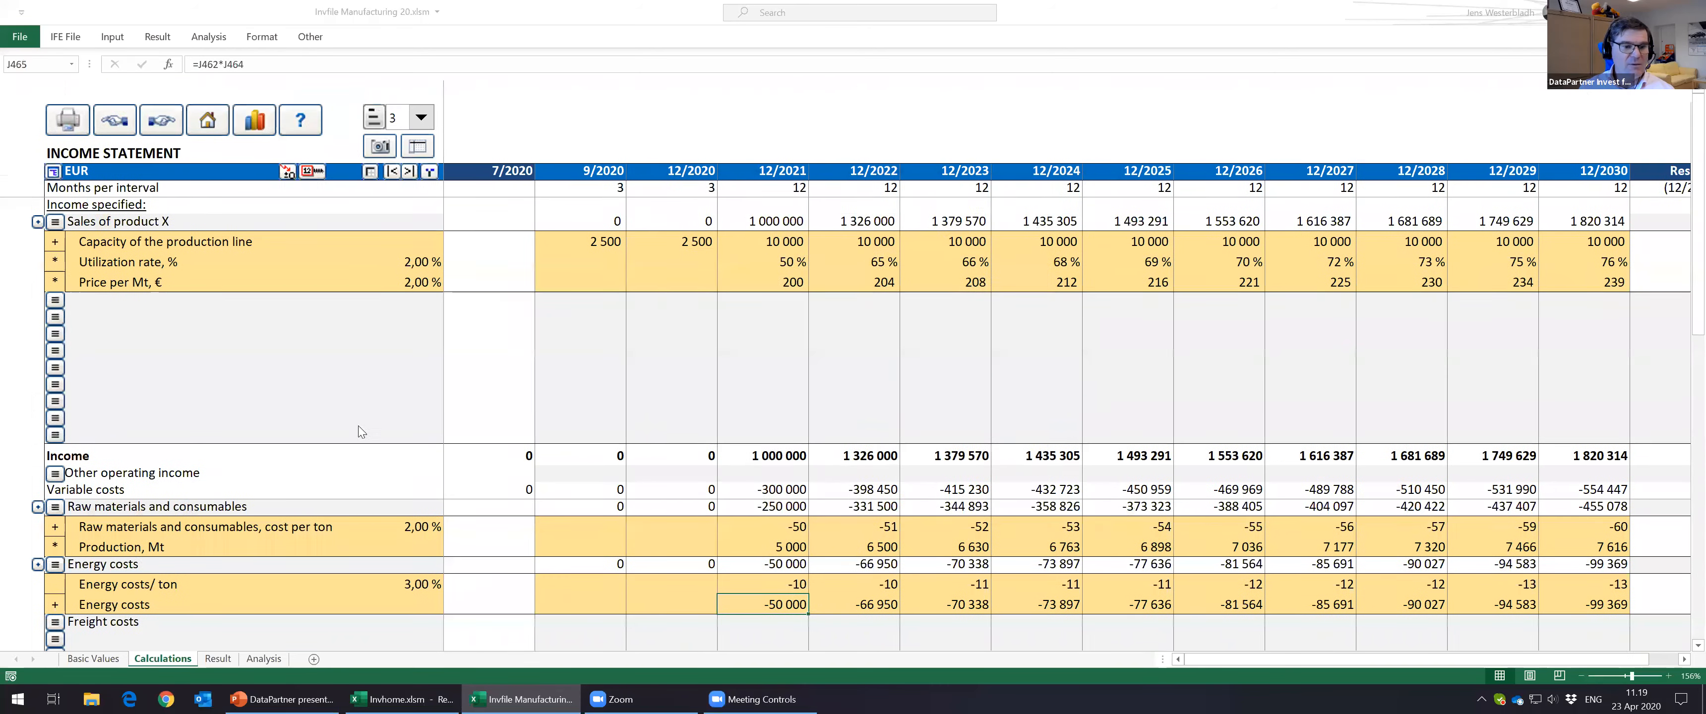
click(1024, 350)
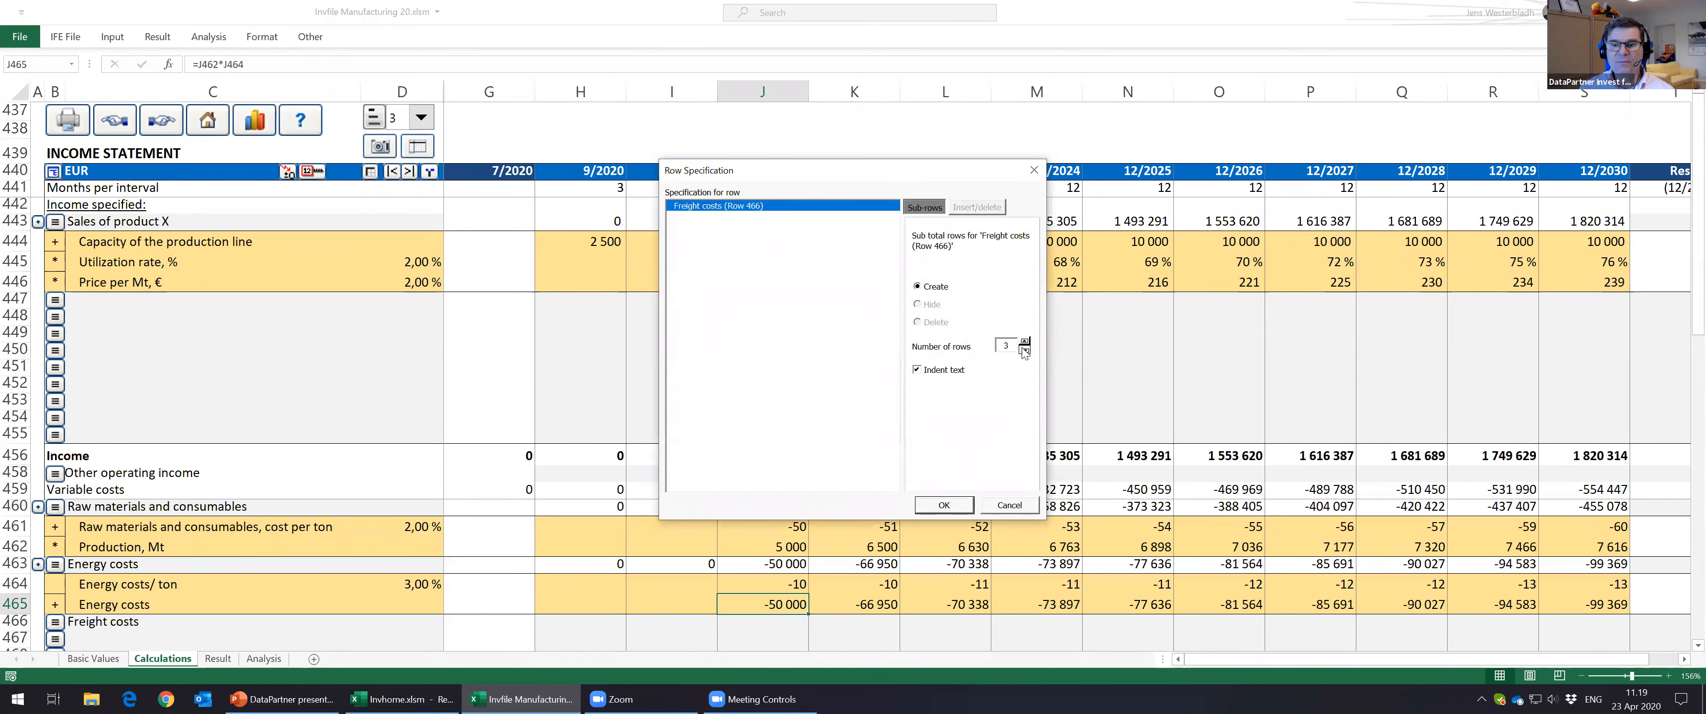
click(944, 504)
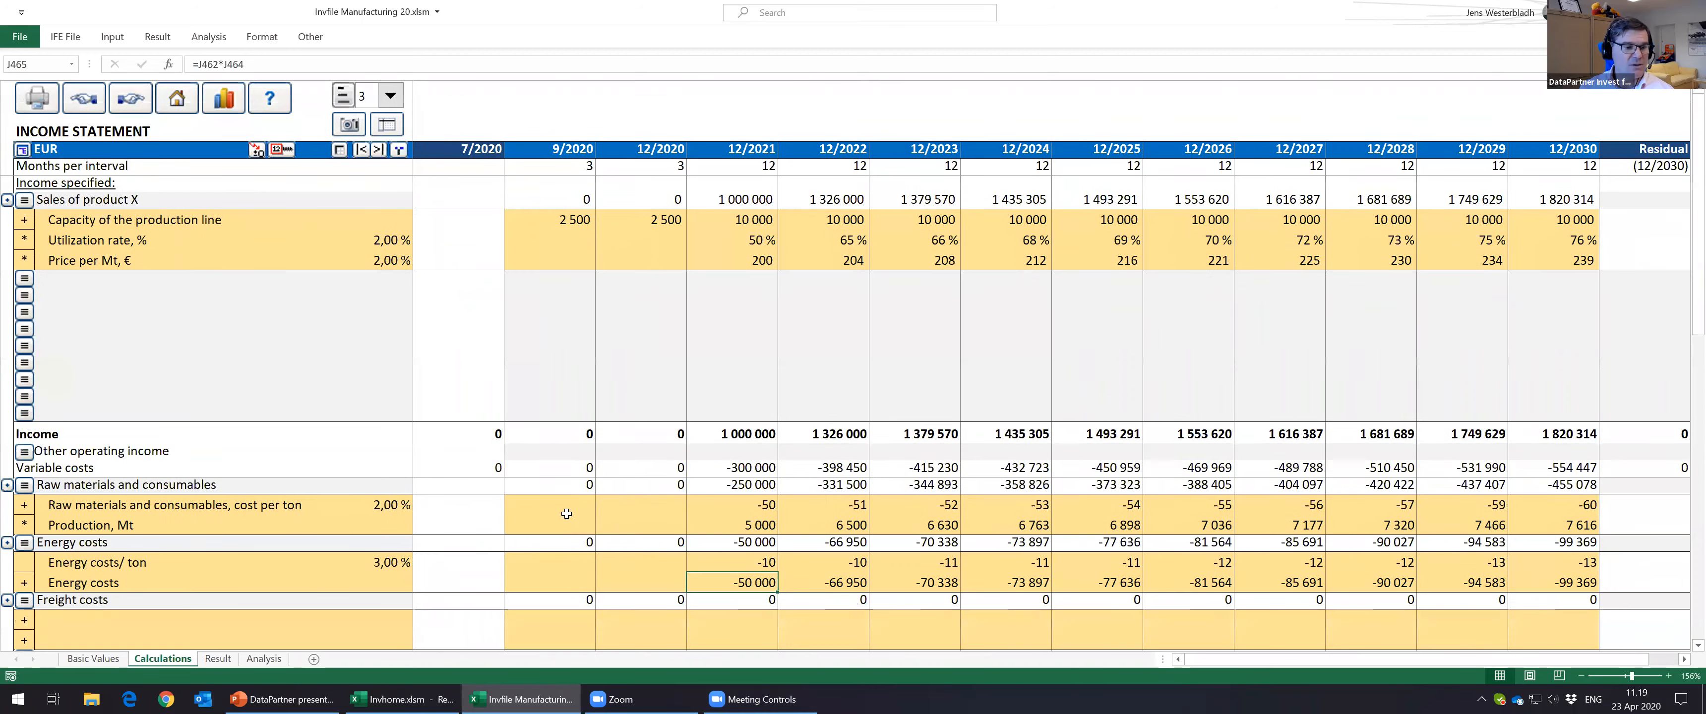
Step: Label the first sub-row under Freight costs "Freight costs/ ton"
click(80, 458)
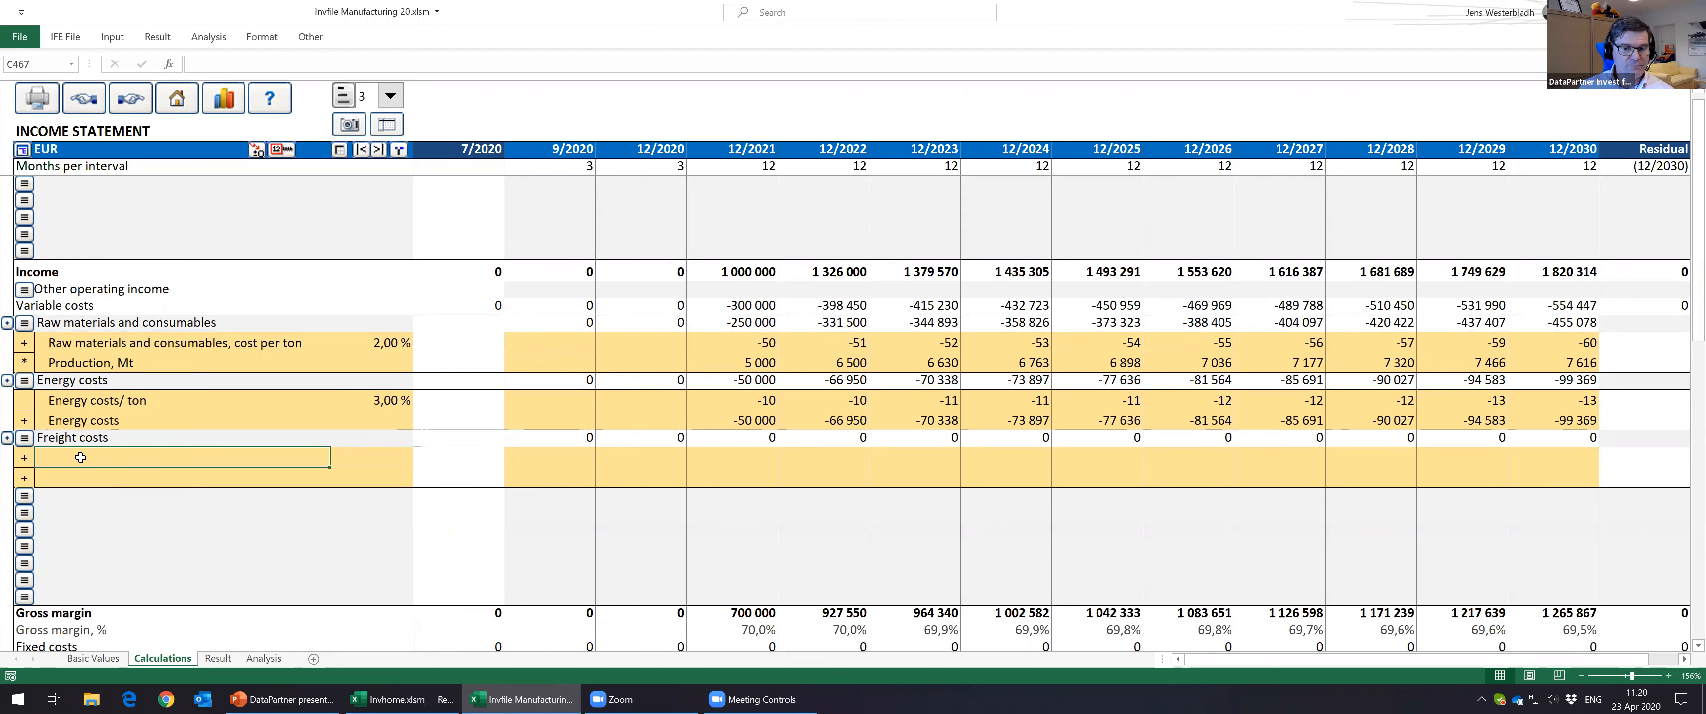
text(Fr)
click(284, 65)
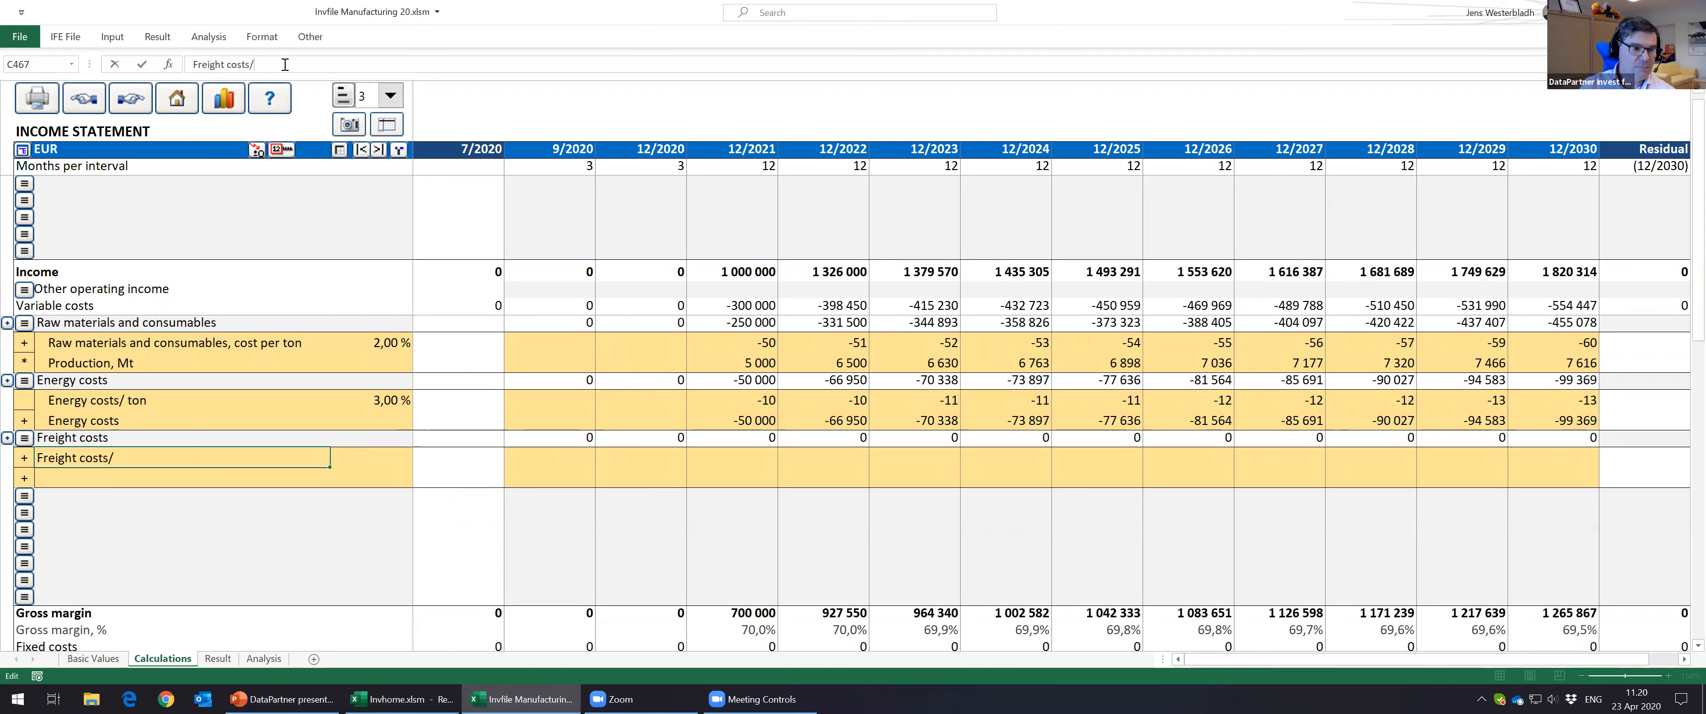
text(/ to)
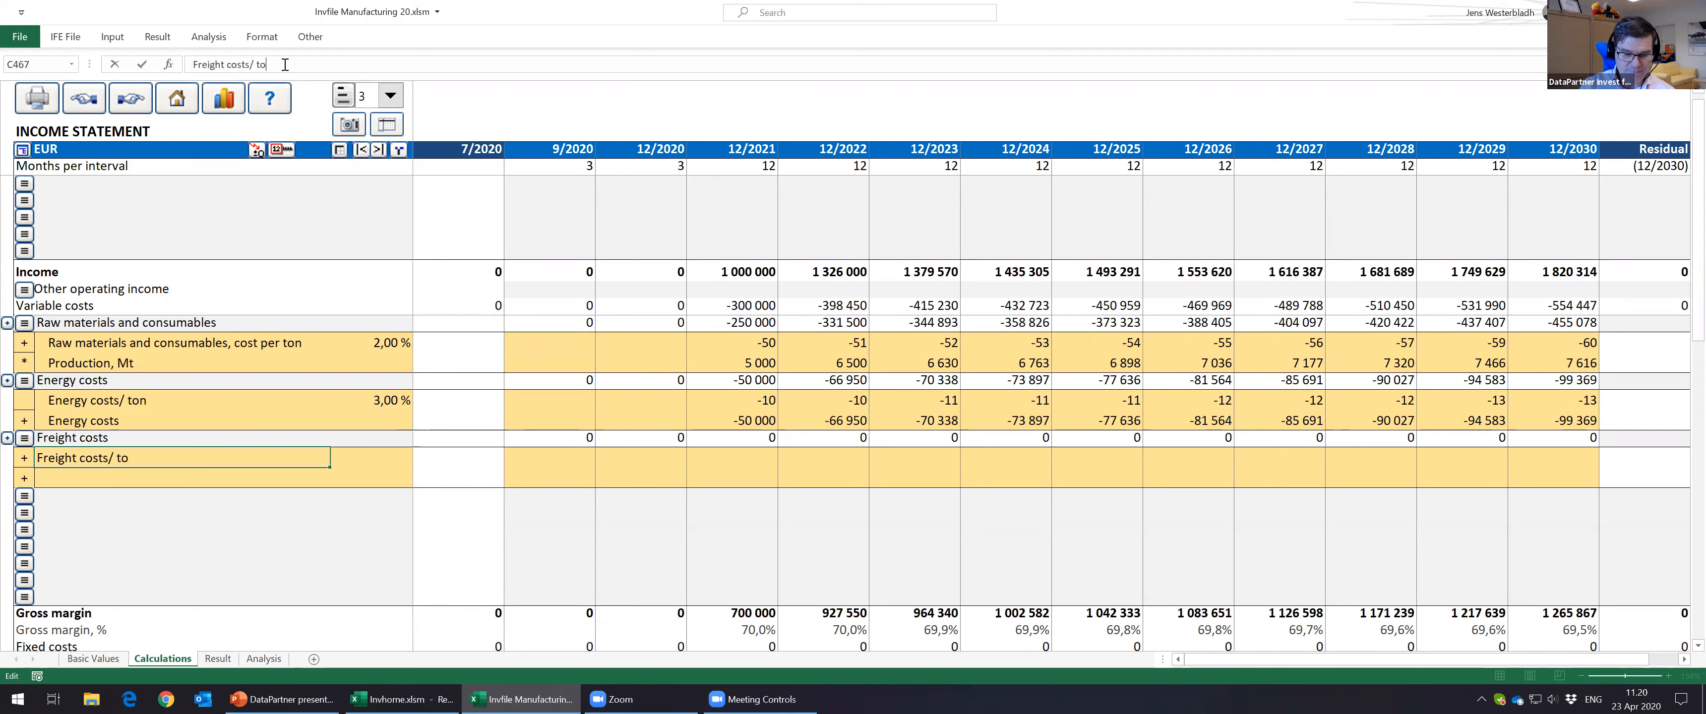
text(n)
key(Return)
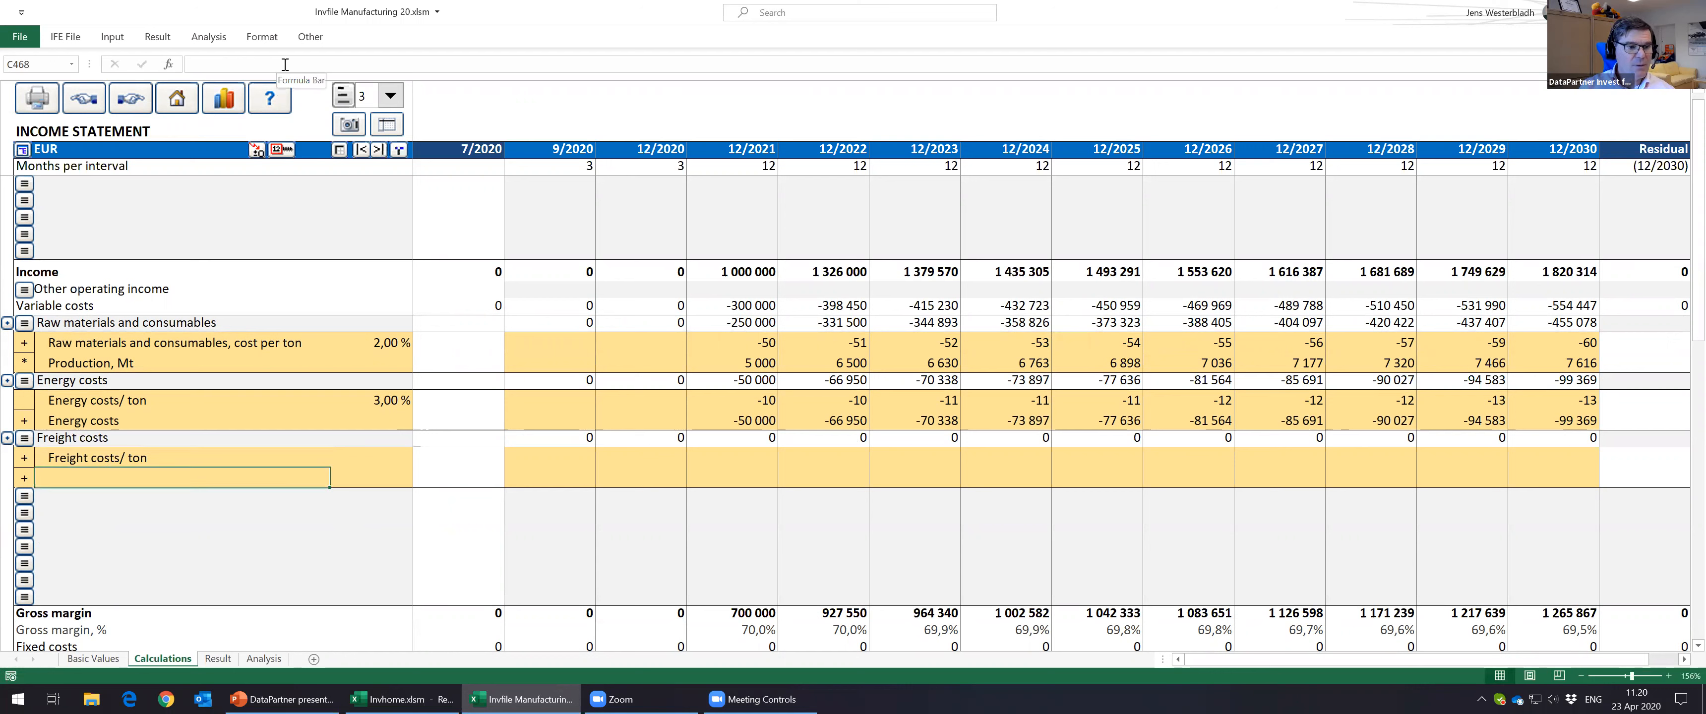
Step: Set the second freight sub-row's calculation sign to * and label the row "Production, Mt"
key(Left)
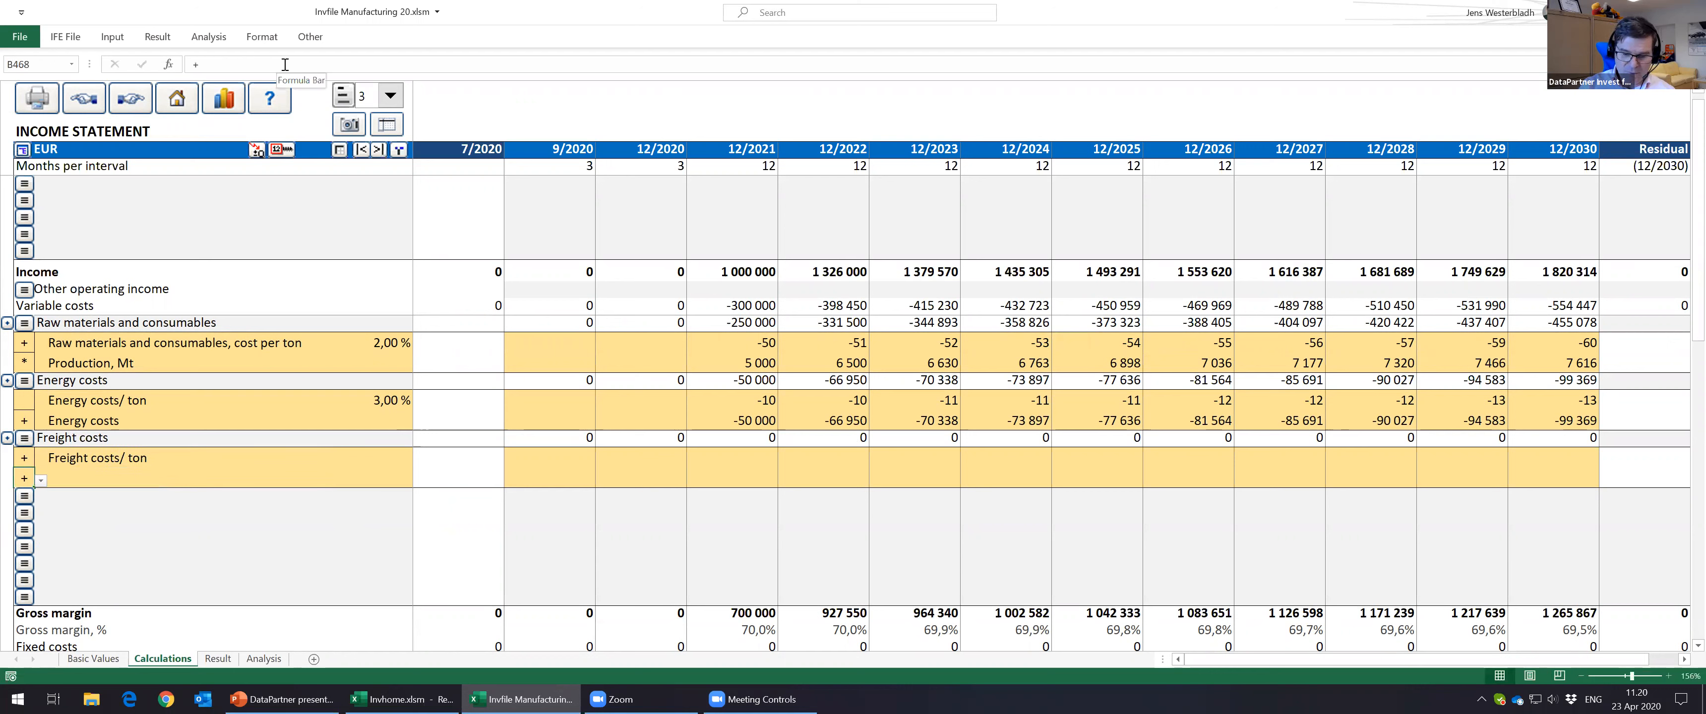
text(*)
key(Tab)
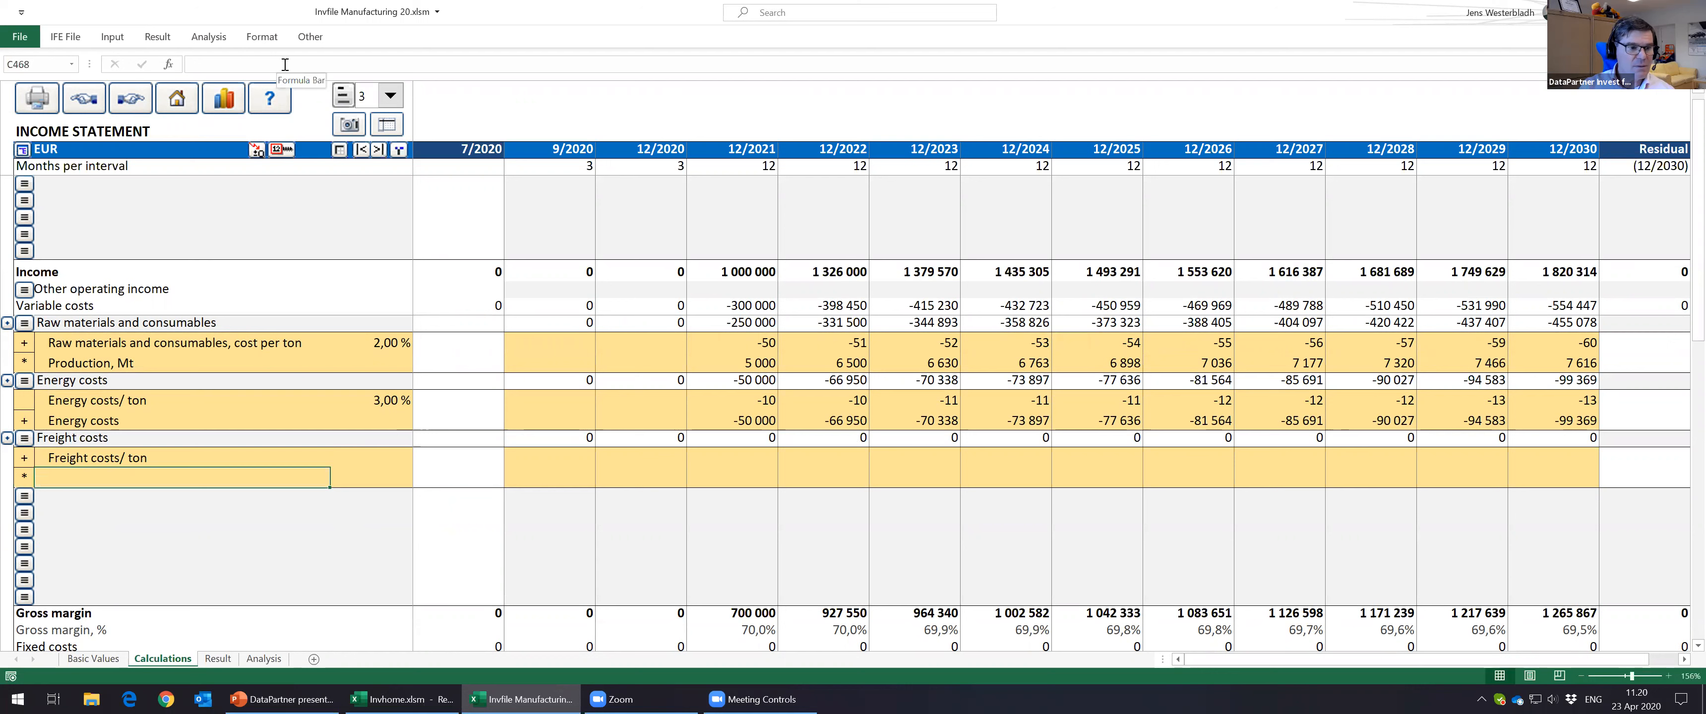
text(Production, Mt)
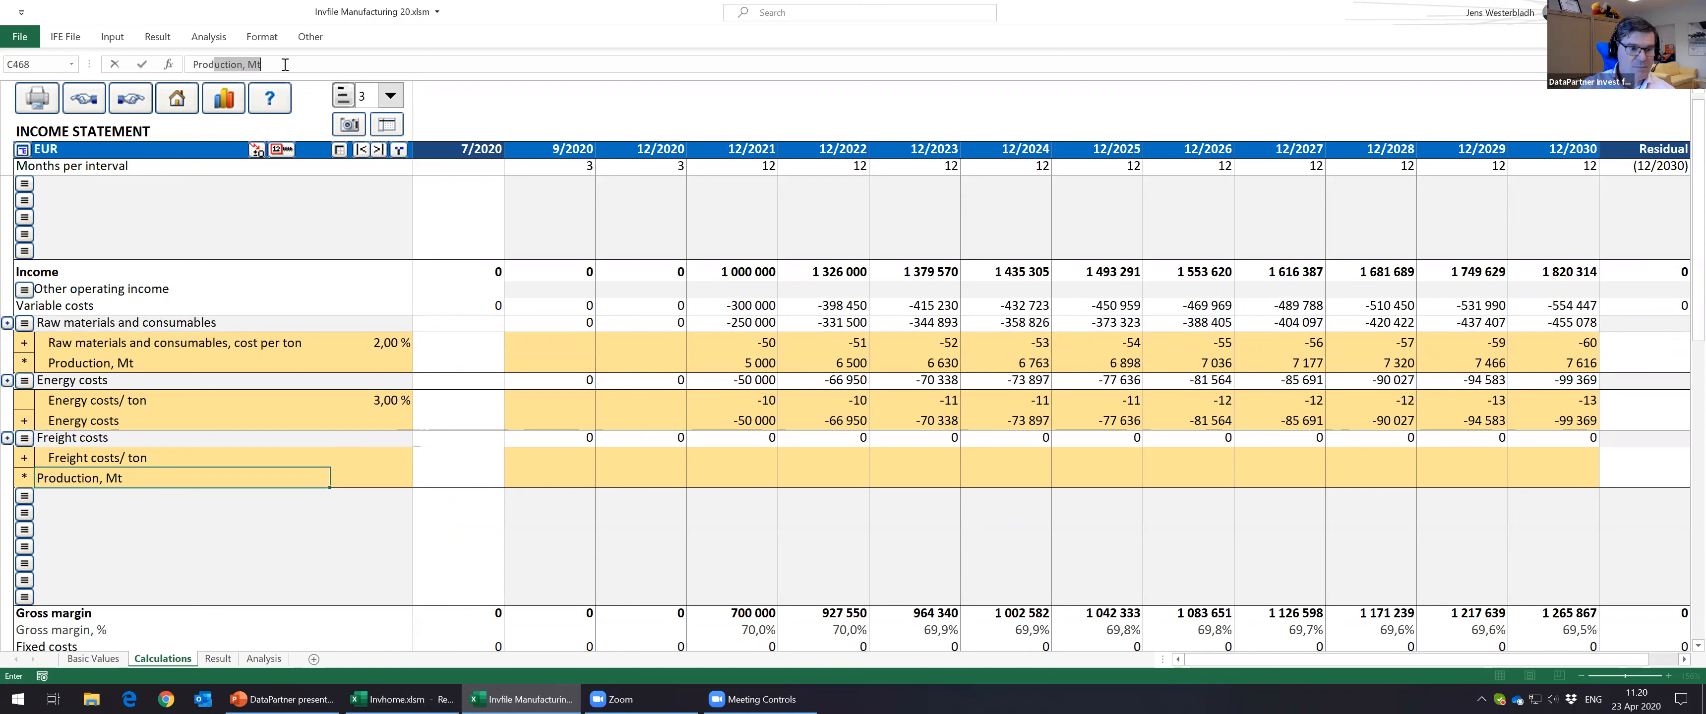
key(Tab)
Step: Enter -30 as the freight cost per ton for 12/2021
key(Tab)
key(Tab)
key(Tab)
key(Up)
text(-30)
key(Return)
Step: Distribute the freight cost per ton through 12/2030 with a 2.5% annual change, storing the percentage in the row
click(286, 150)
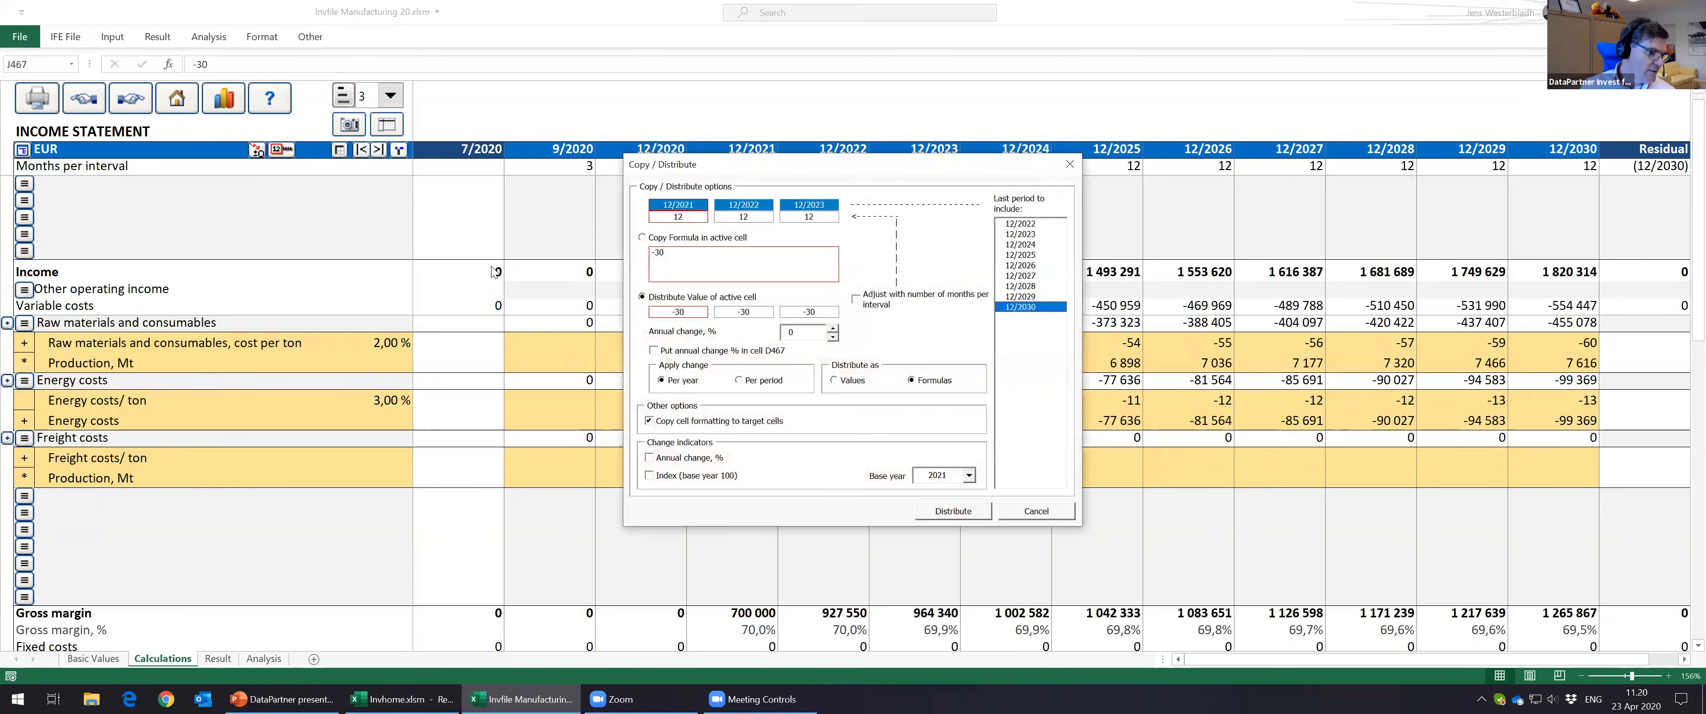
click(833, 328)
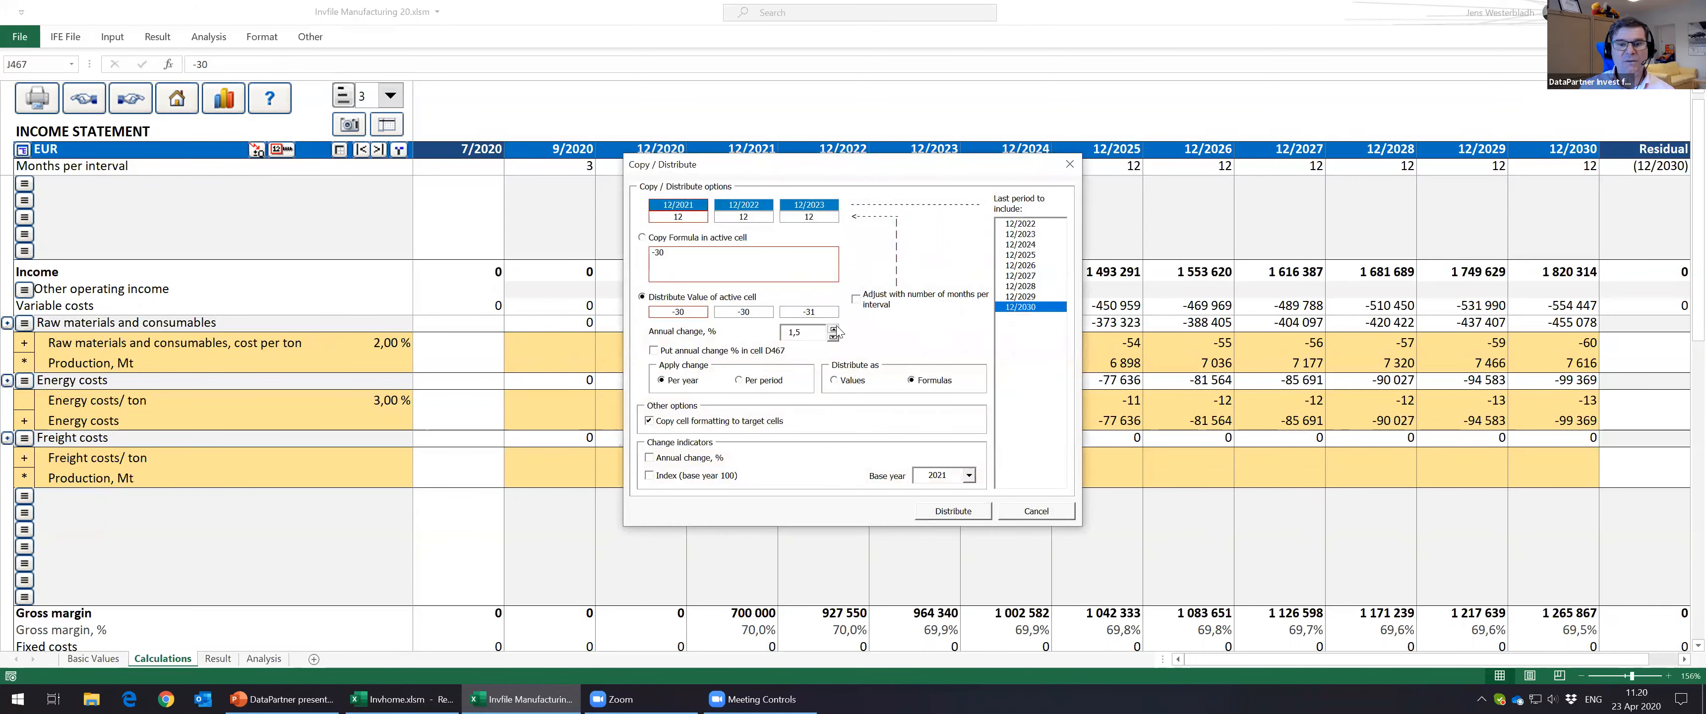
click(744, 351)
click(948, 513)
Step: Link the 12/2021 freight Production, Mt to the raw materials Production, Mt (J462) and copy the formula through 12/2030
click(762, 474)
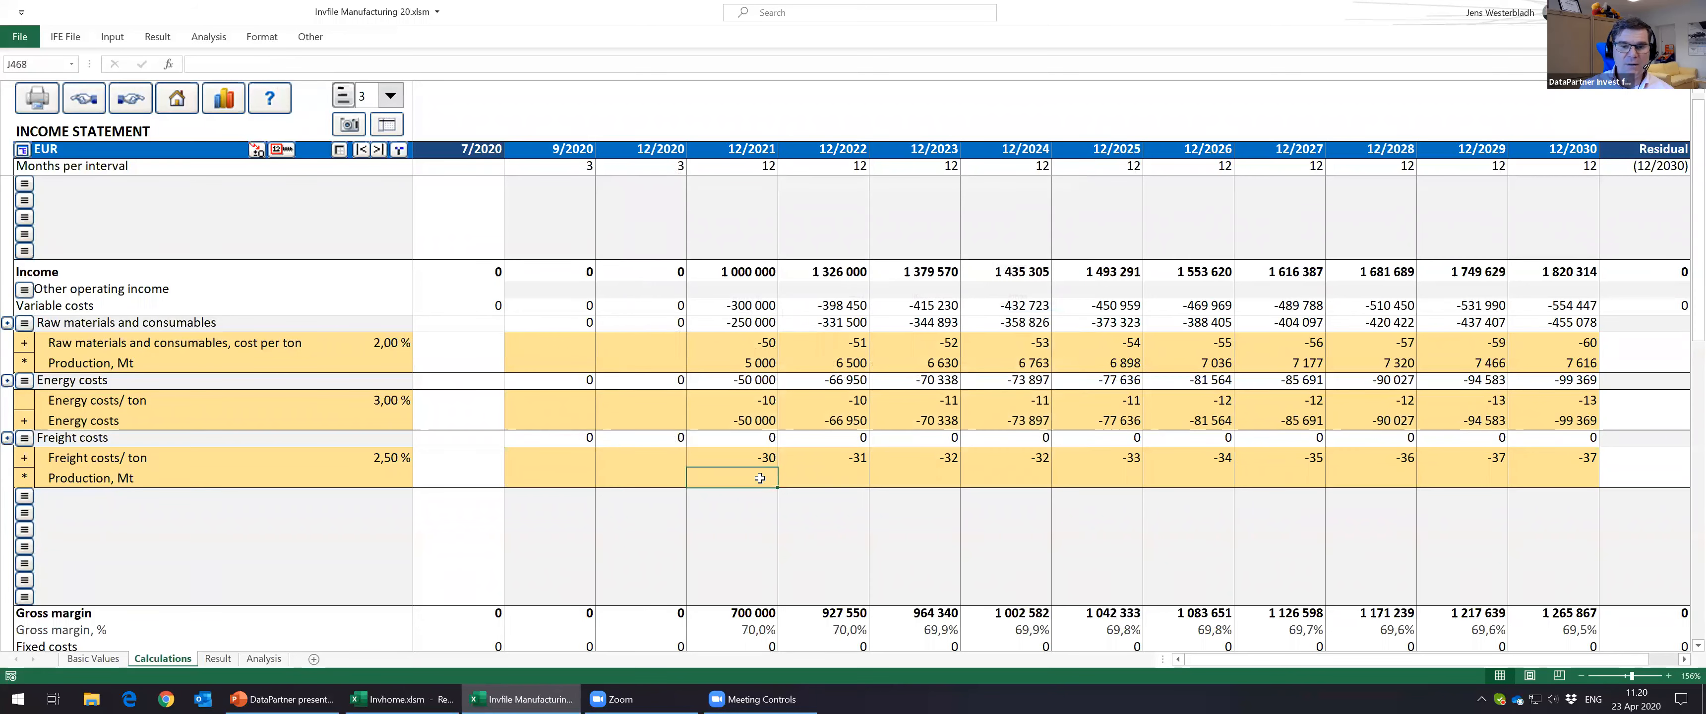
text(=)
key(Up)
key(Up)
key(Up)
key(Up)
key(Up)
key(Up)
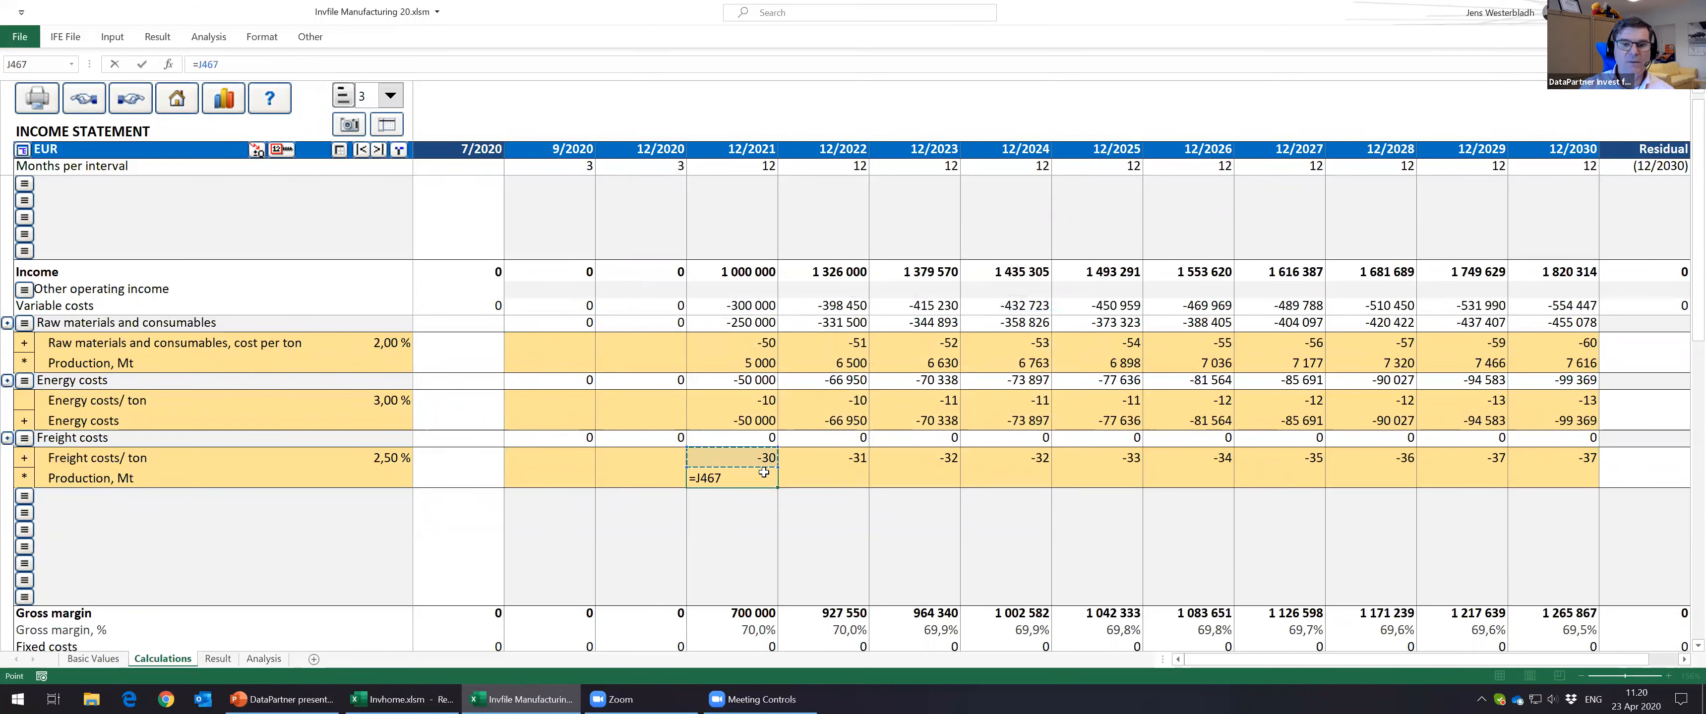
key(Return)
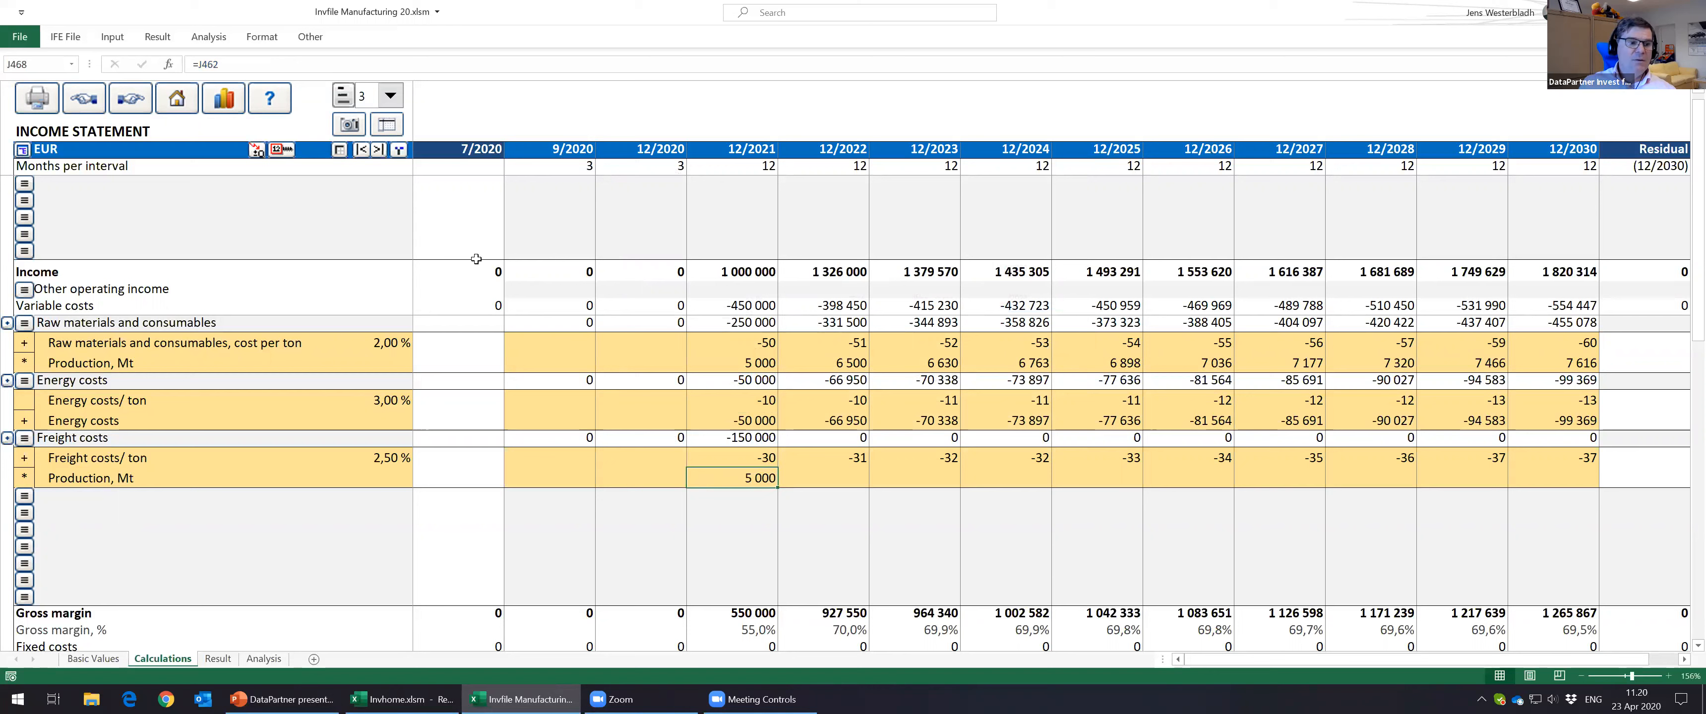
click(282, 154)
click(953, 516)
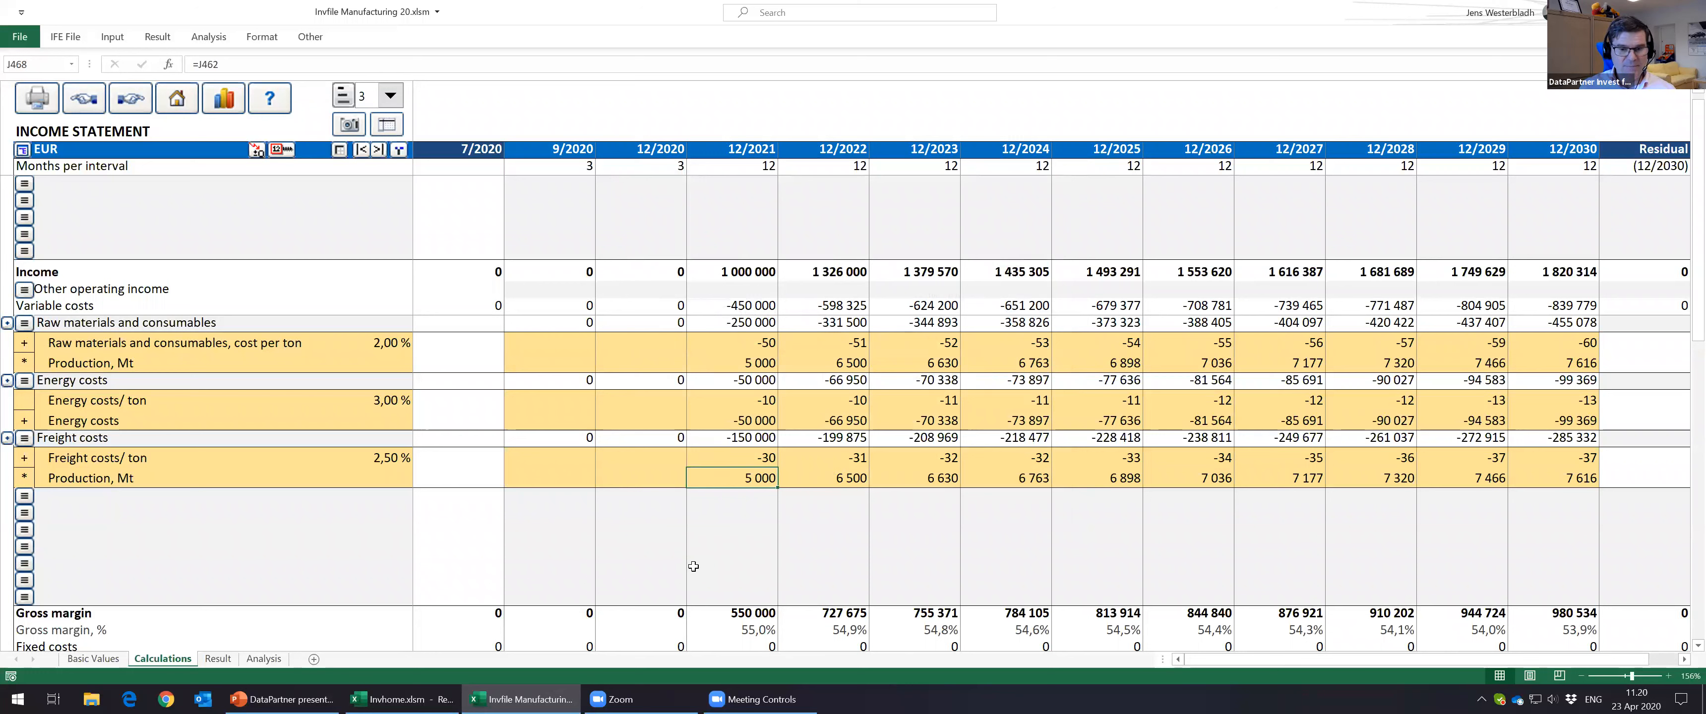
Step: Enter -25000 as the staff costs for 12/2020
scroll(693, 566, down, 1)
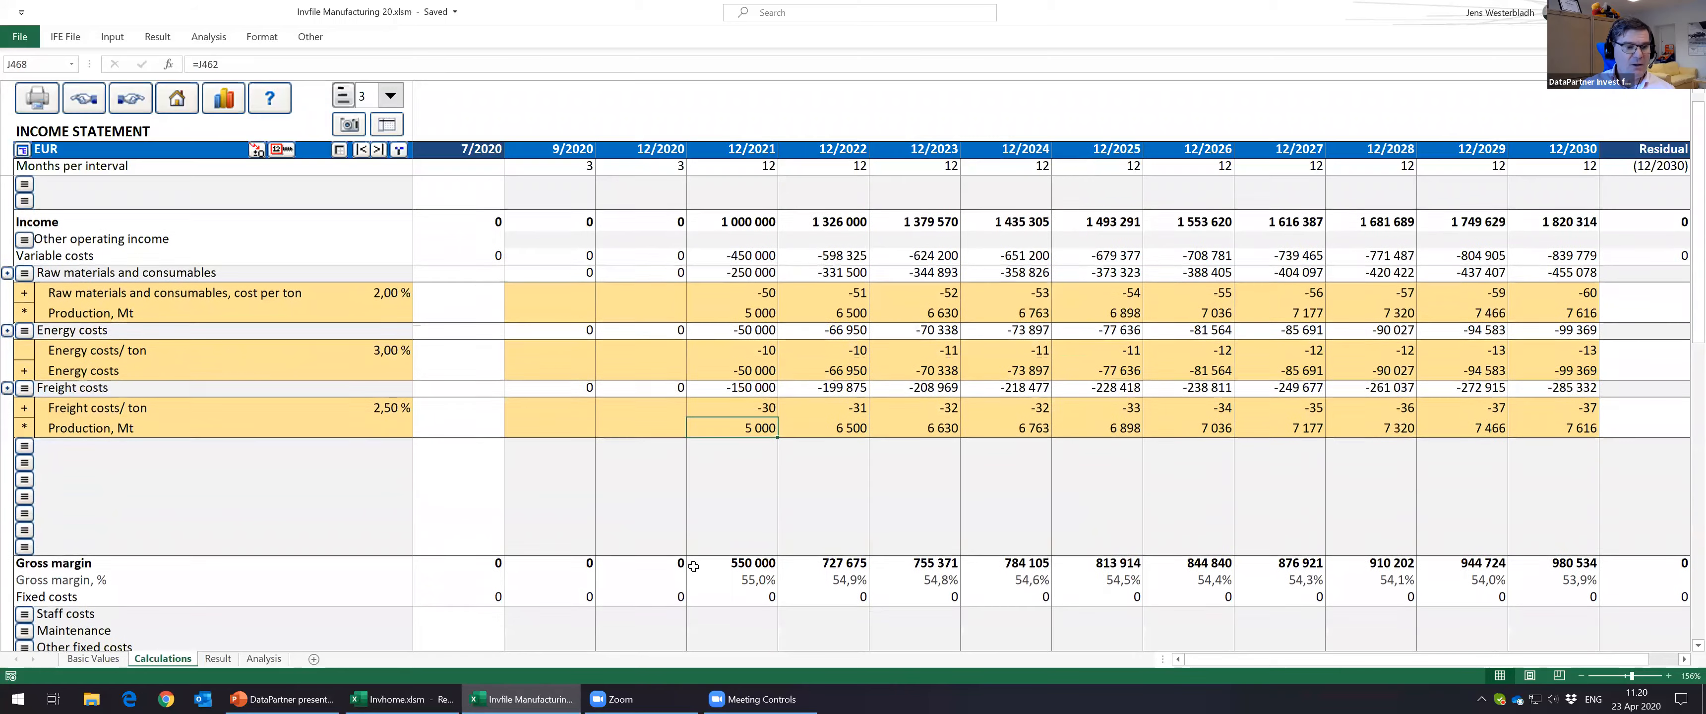
scroll(693, 566, down, 3)
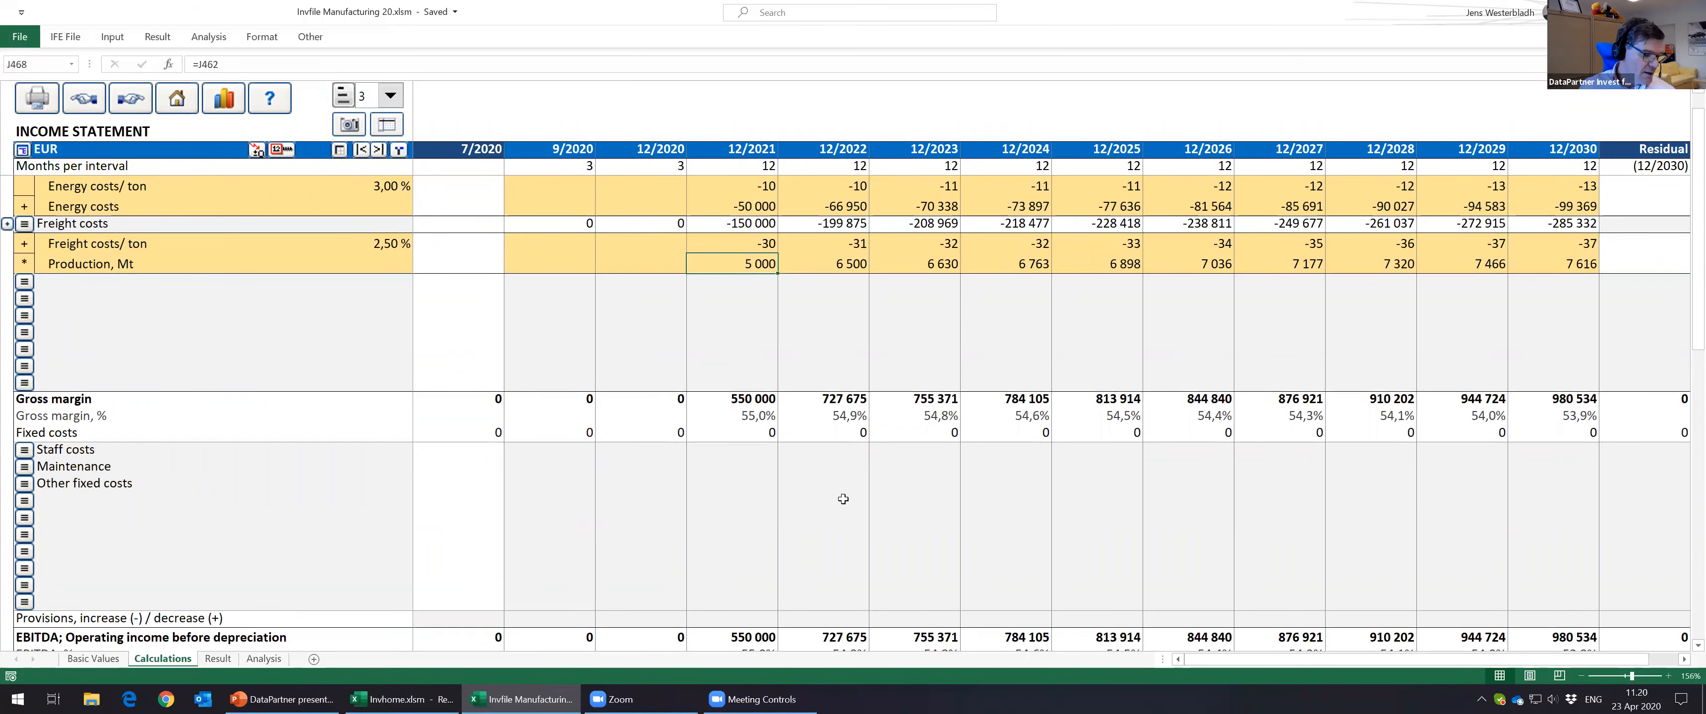
click(624, 450)
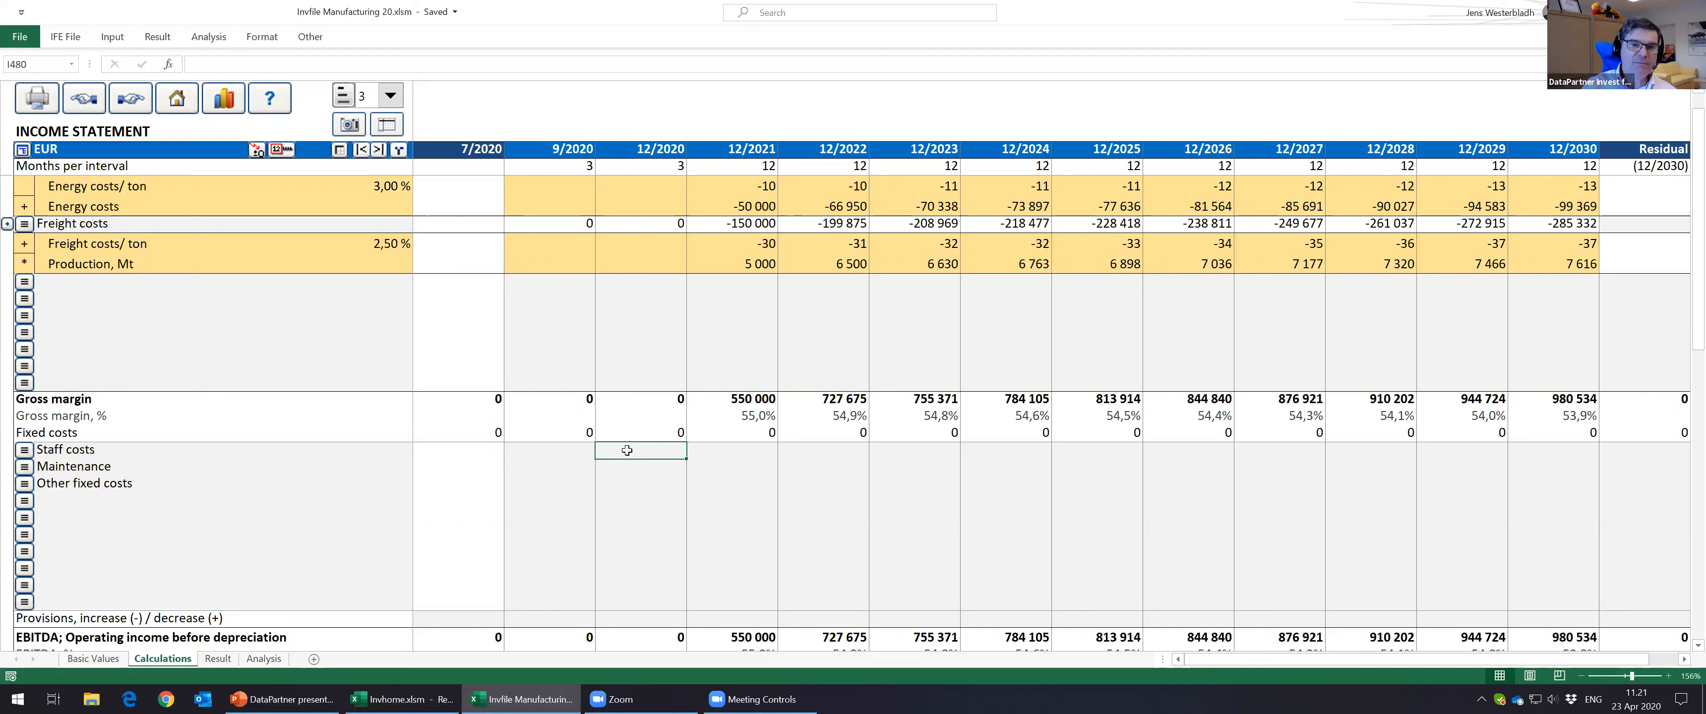
text(-25000)
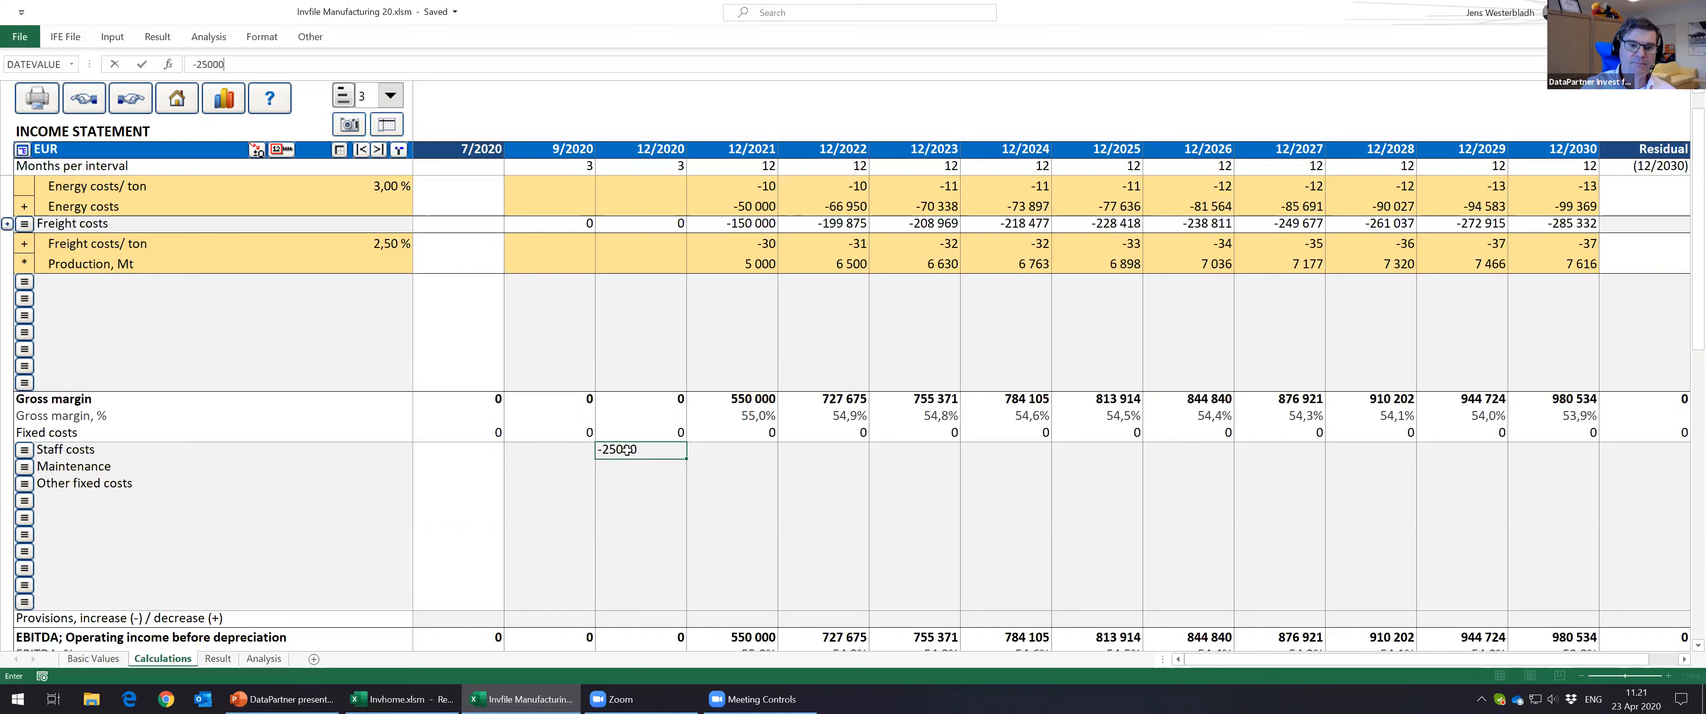
key(ctrl+Return)
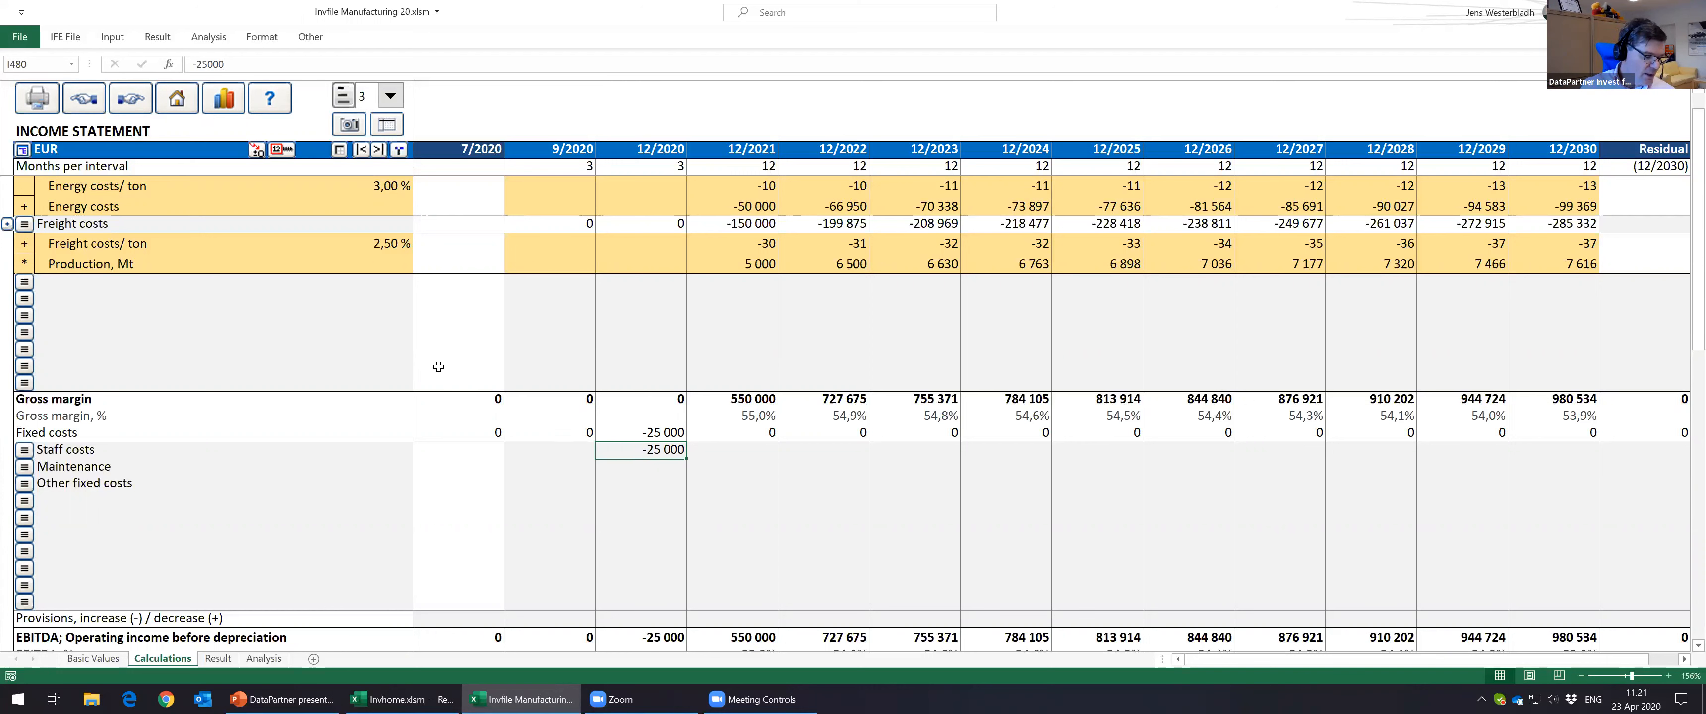
Step: Distribute staff costs through 12/2030, adjusted for months per interval, with a 2.5% change per year stored in the row
click(278, 151)
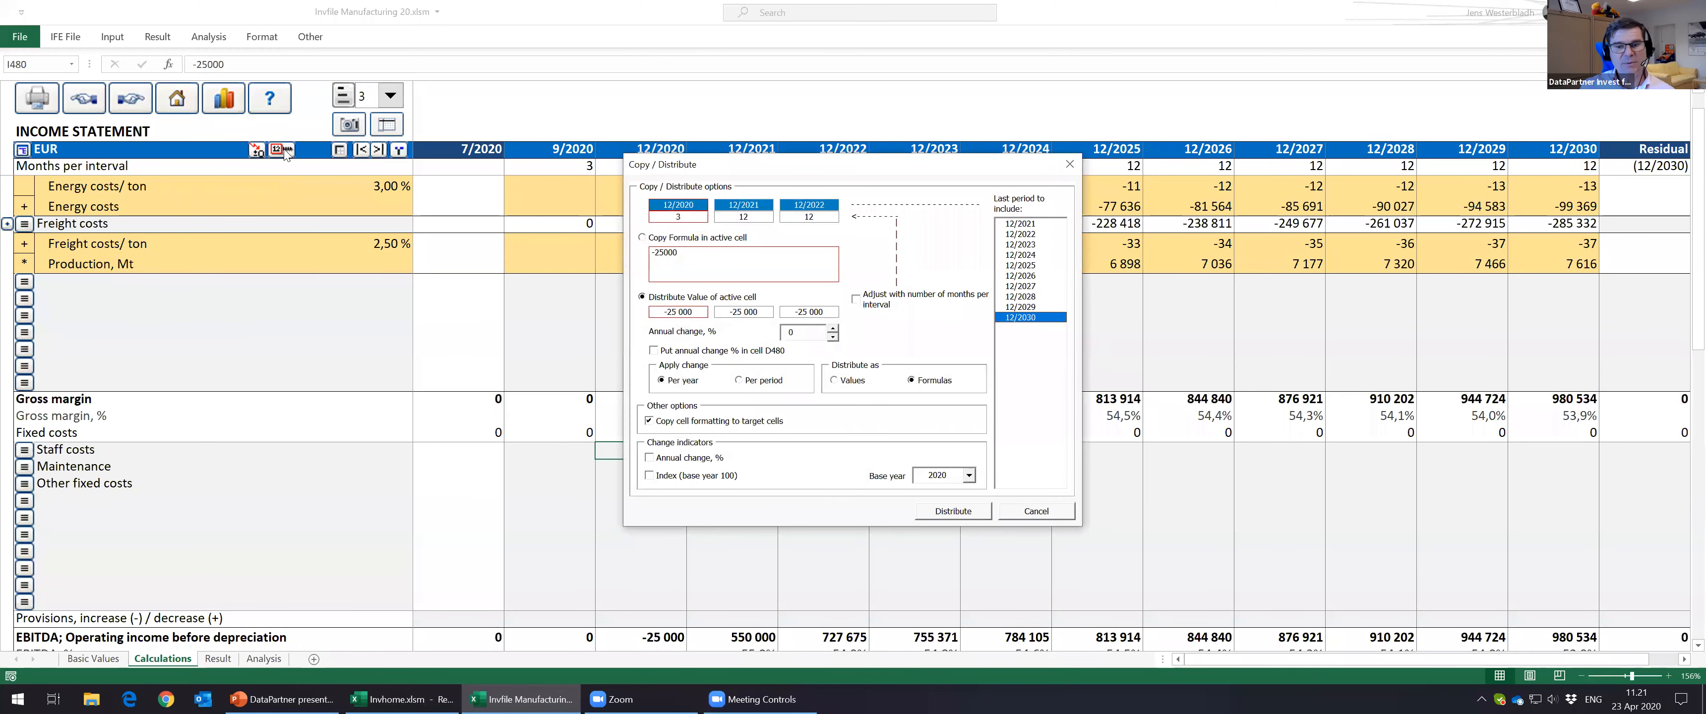
click(886, 299)
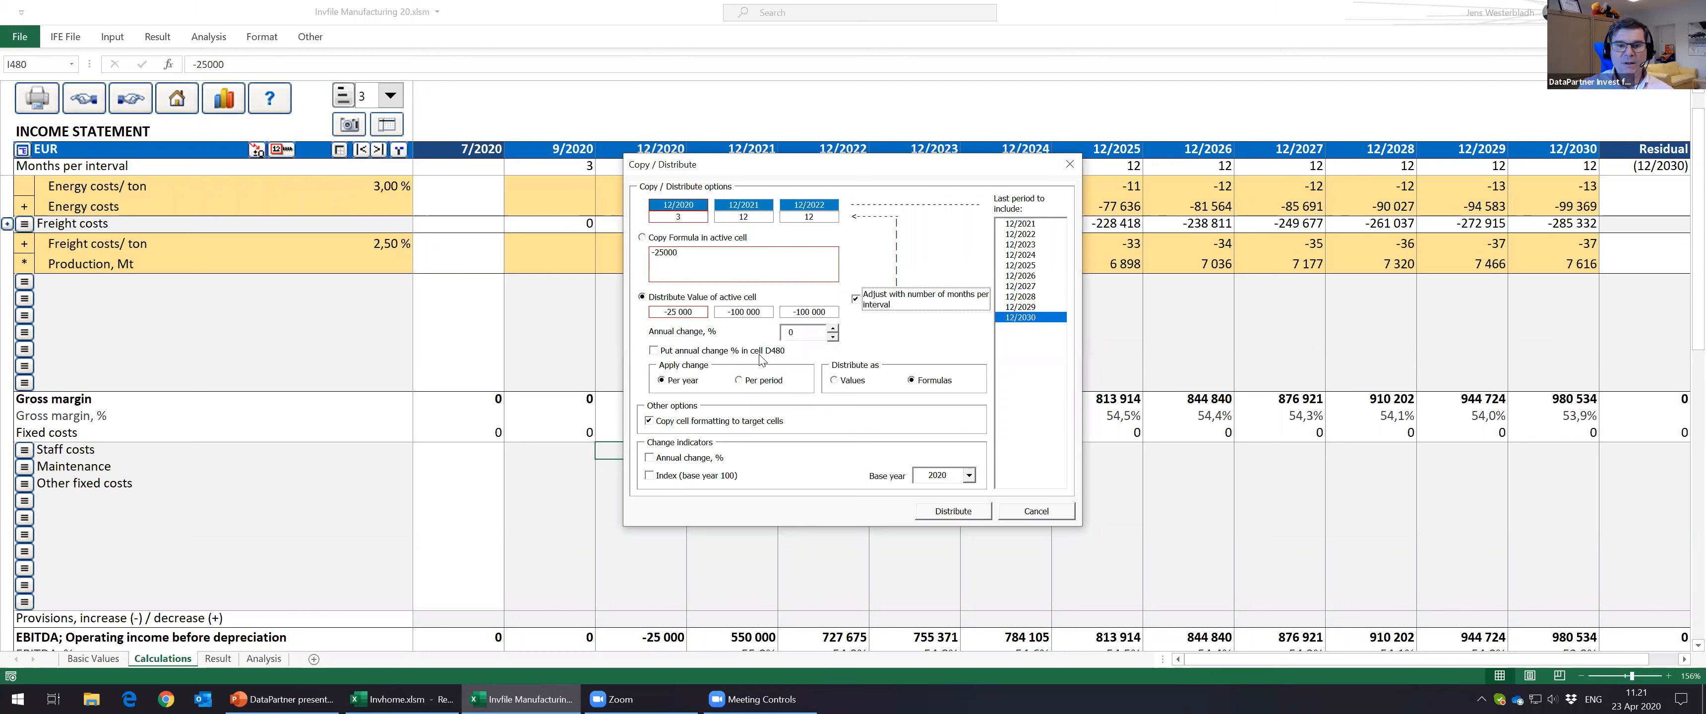
double_click(807, 337)
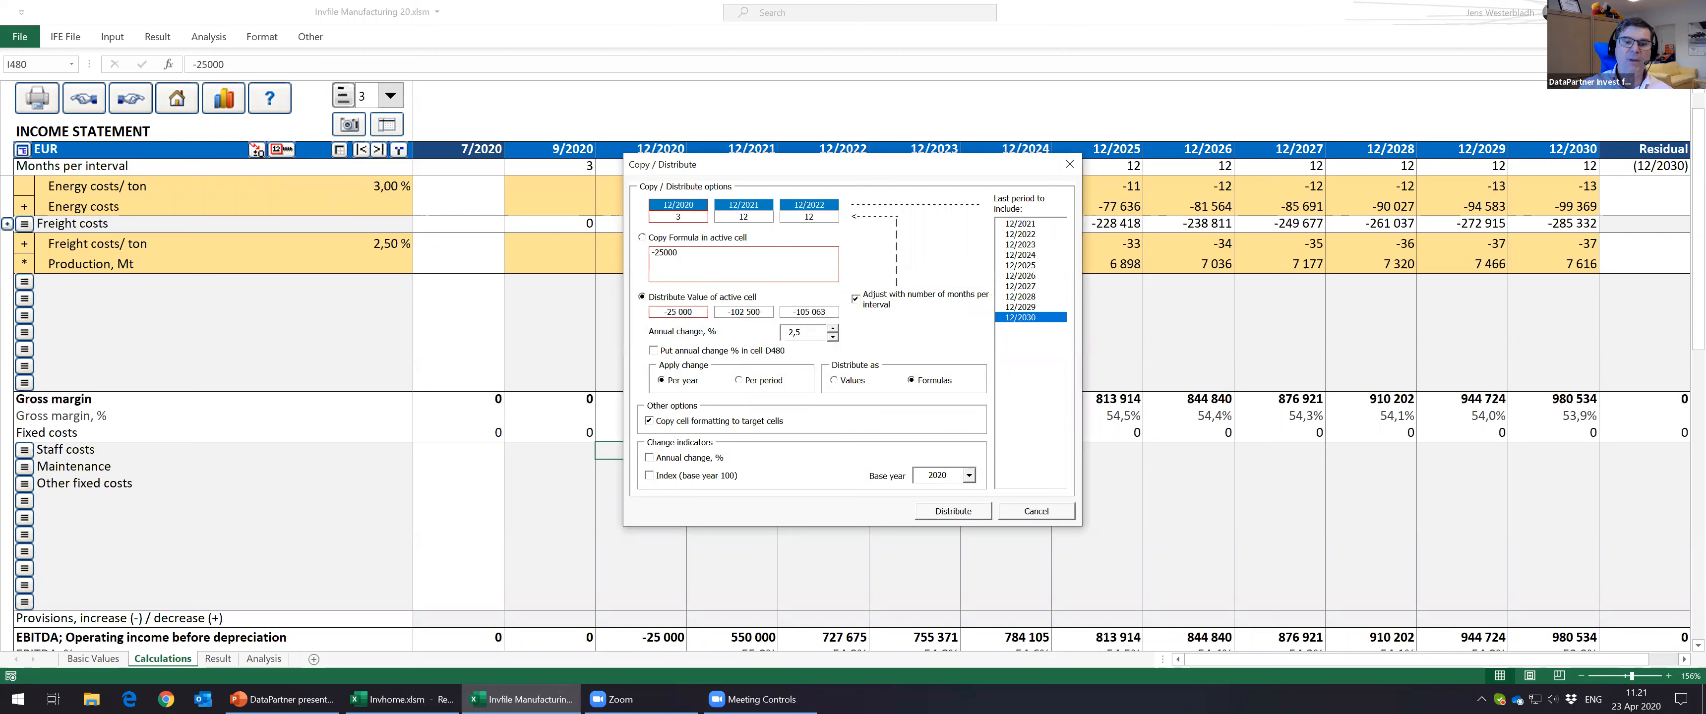
click(701, 356)
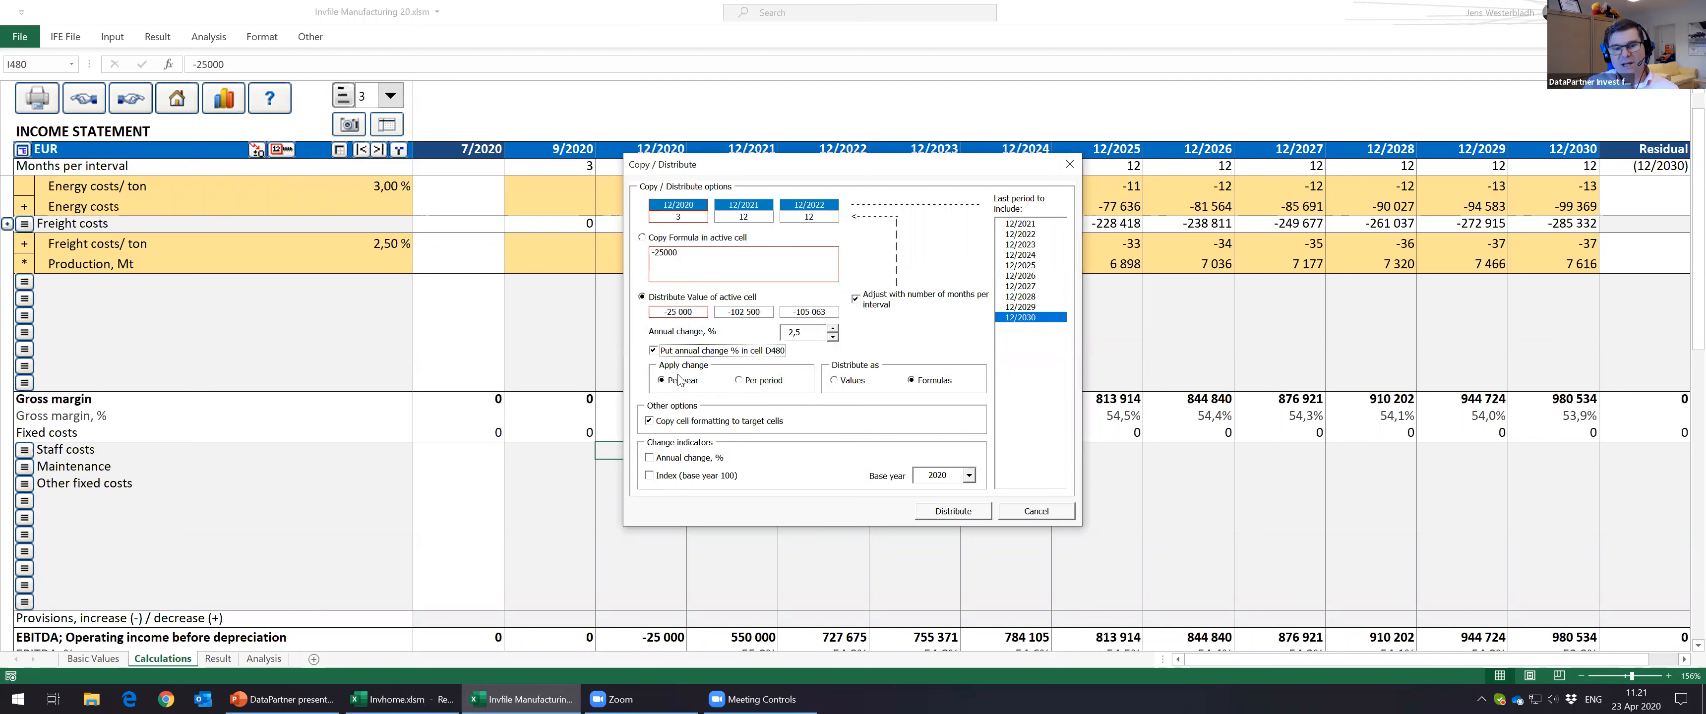
click(759, 383)
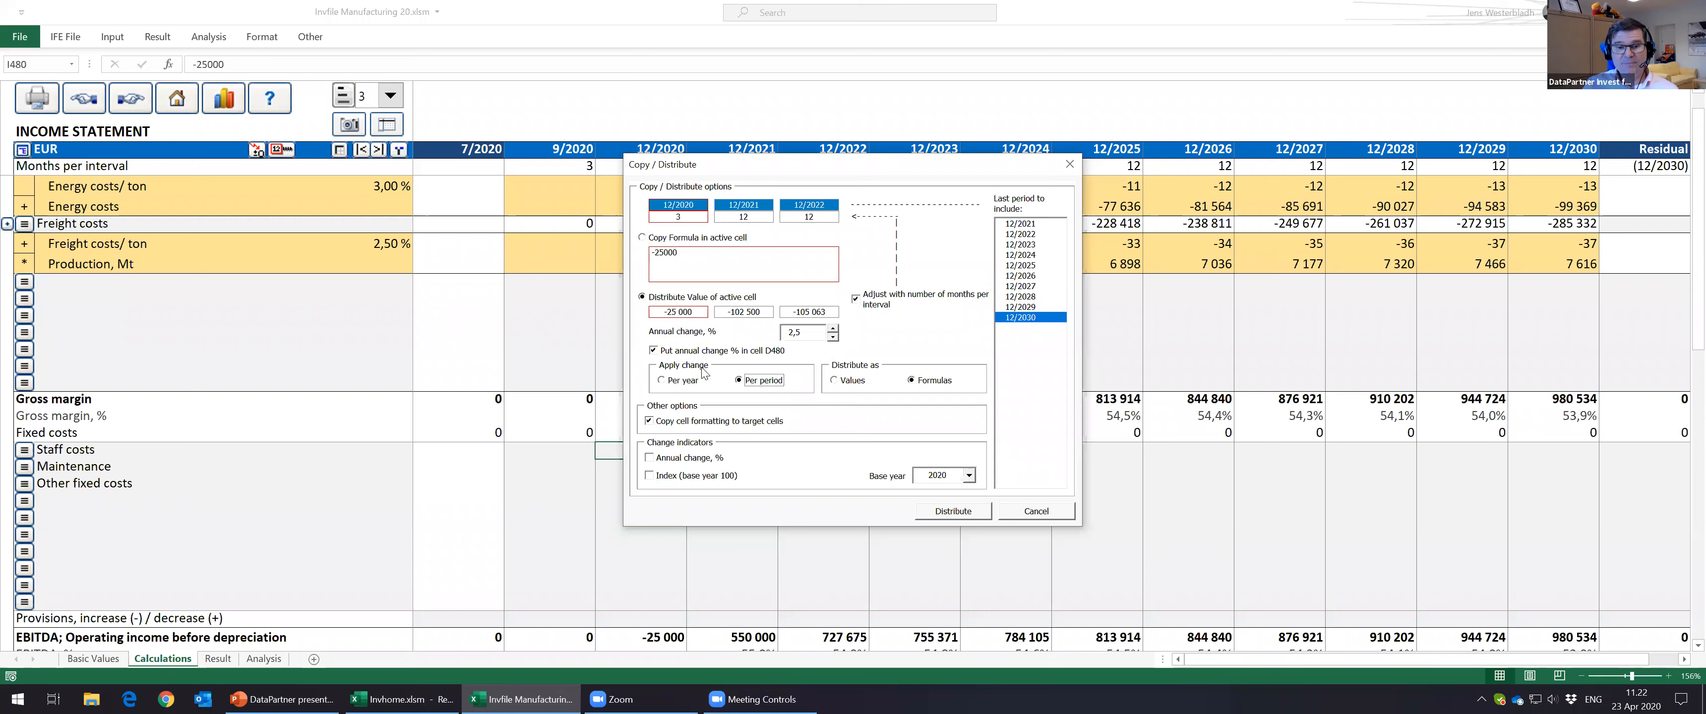
click(792, 331)
double_click(792, 332)
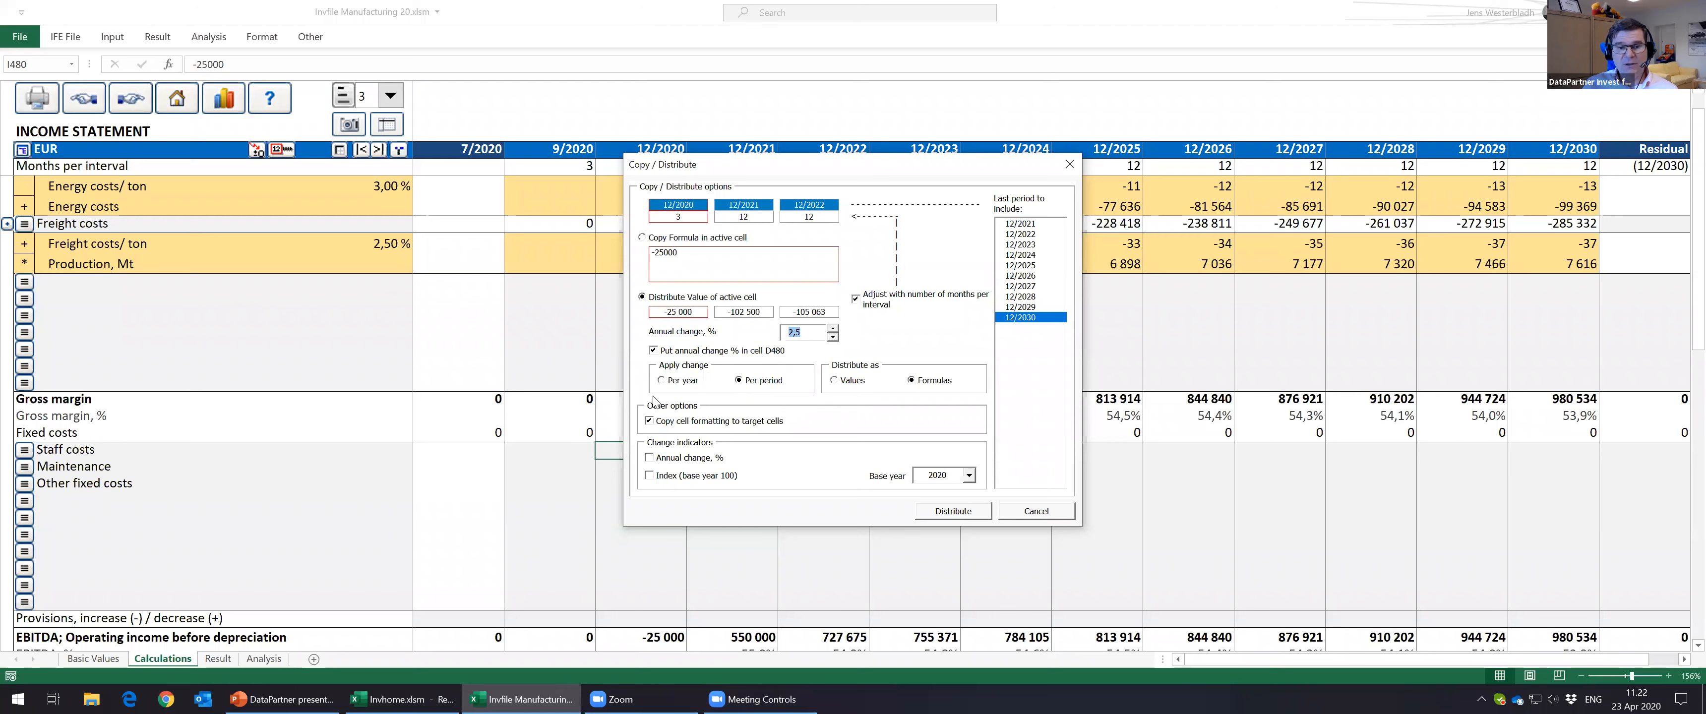
click(660, 379)
click(937, 508)
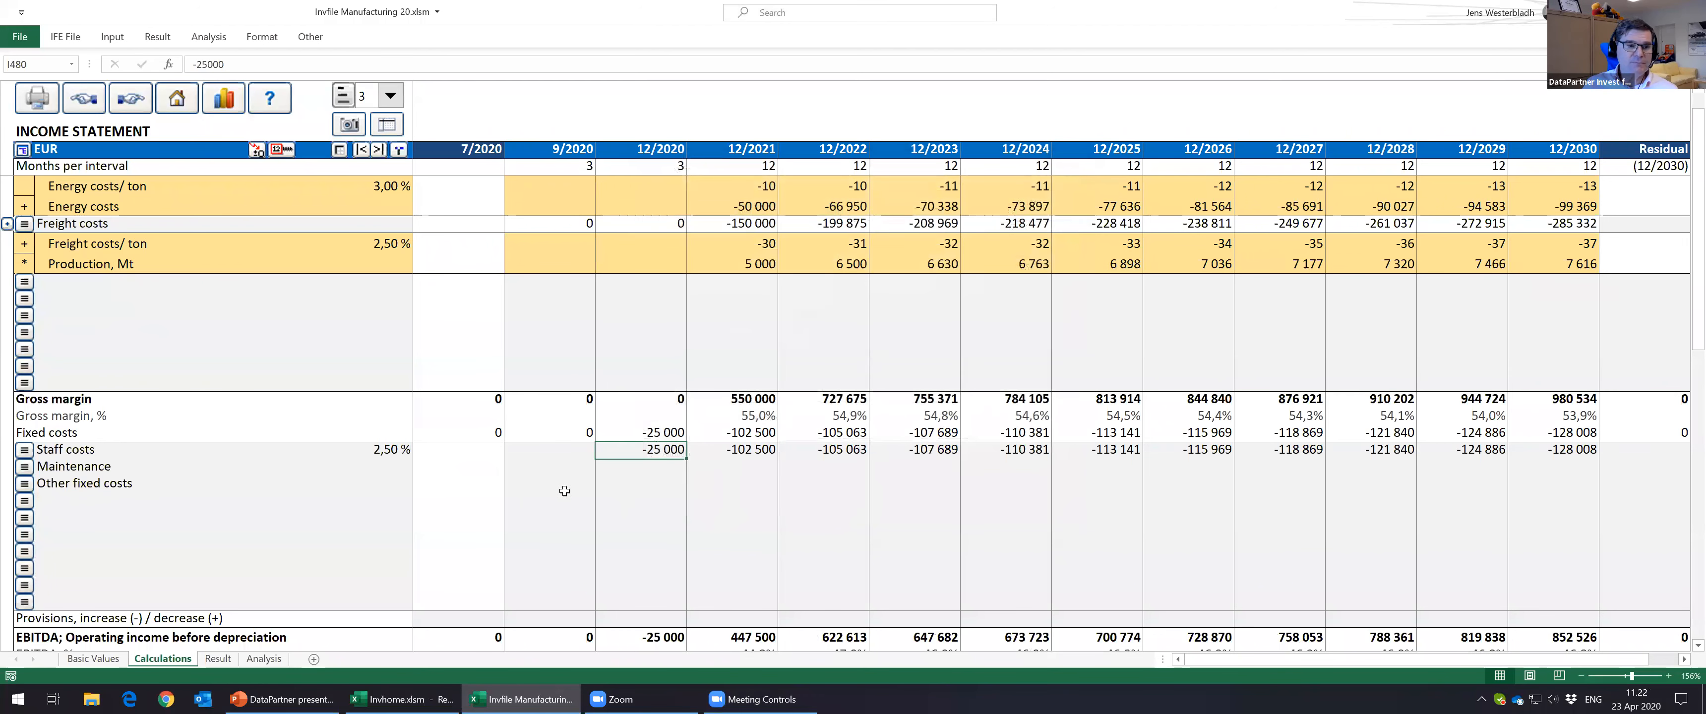
Step: Enter -50000 as 12/2021 maintenance costs and distribute it through 12/2030 with a 2% annual change stored in the row
click(737, 466)
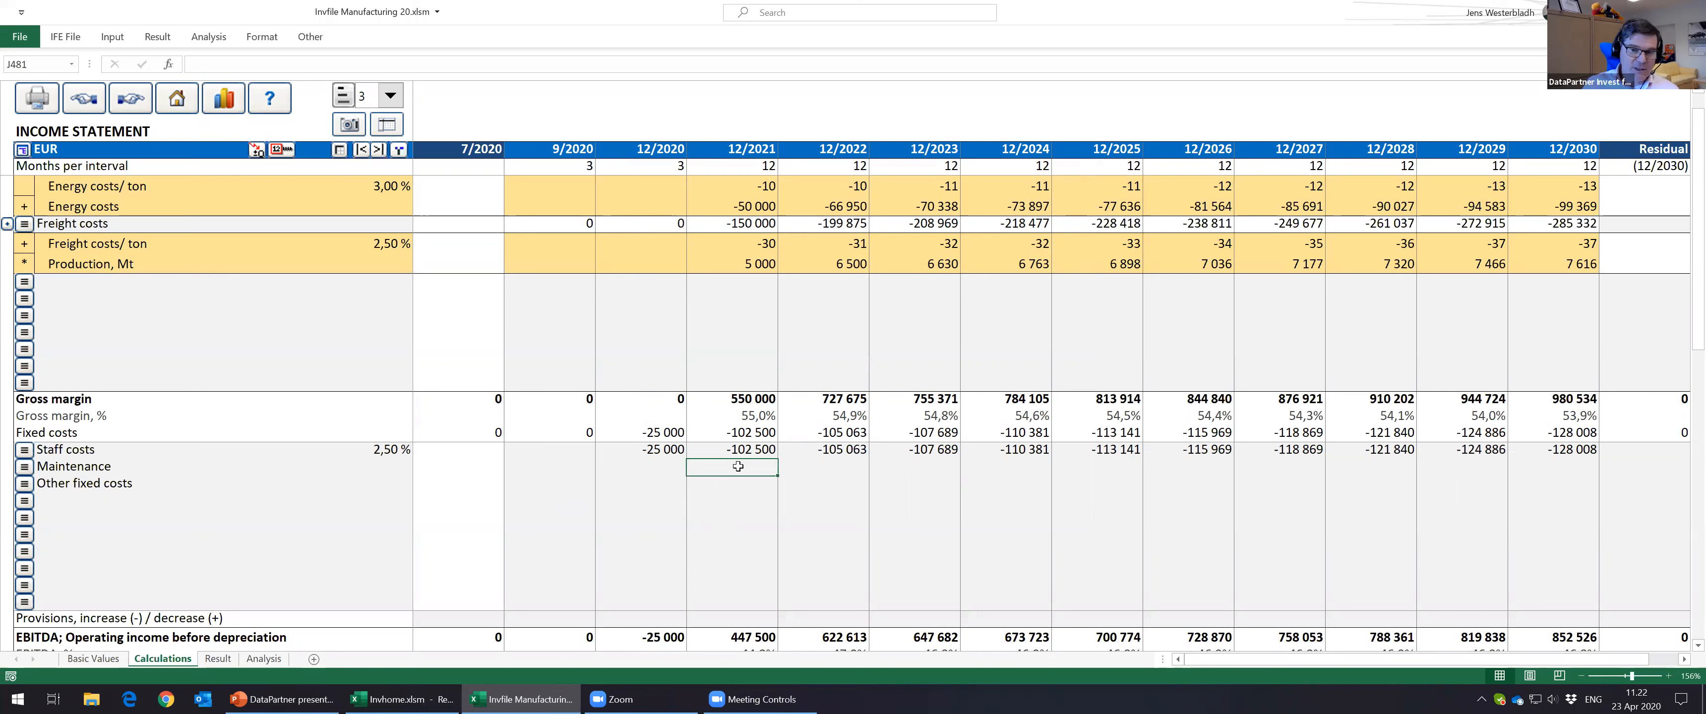
text(-50000)
key(Return)
click(279, 150)
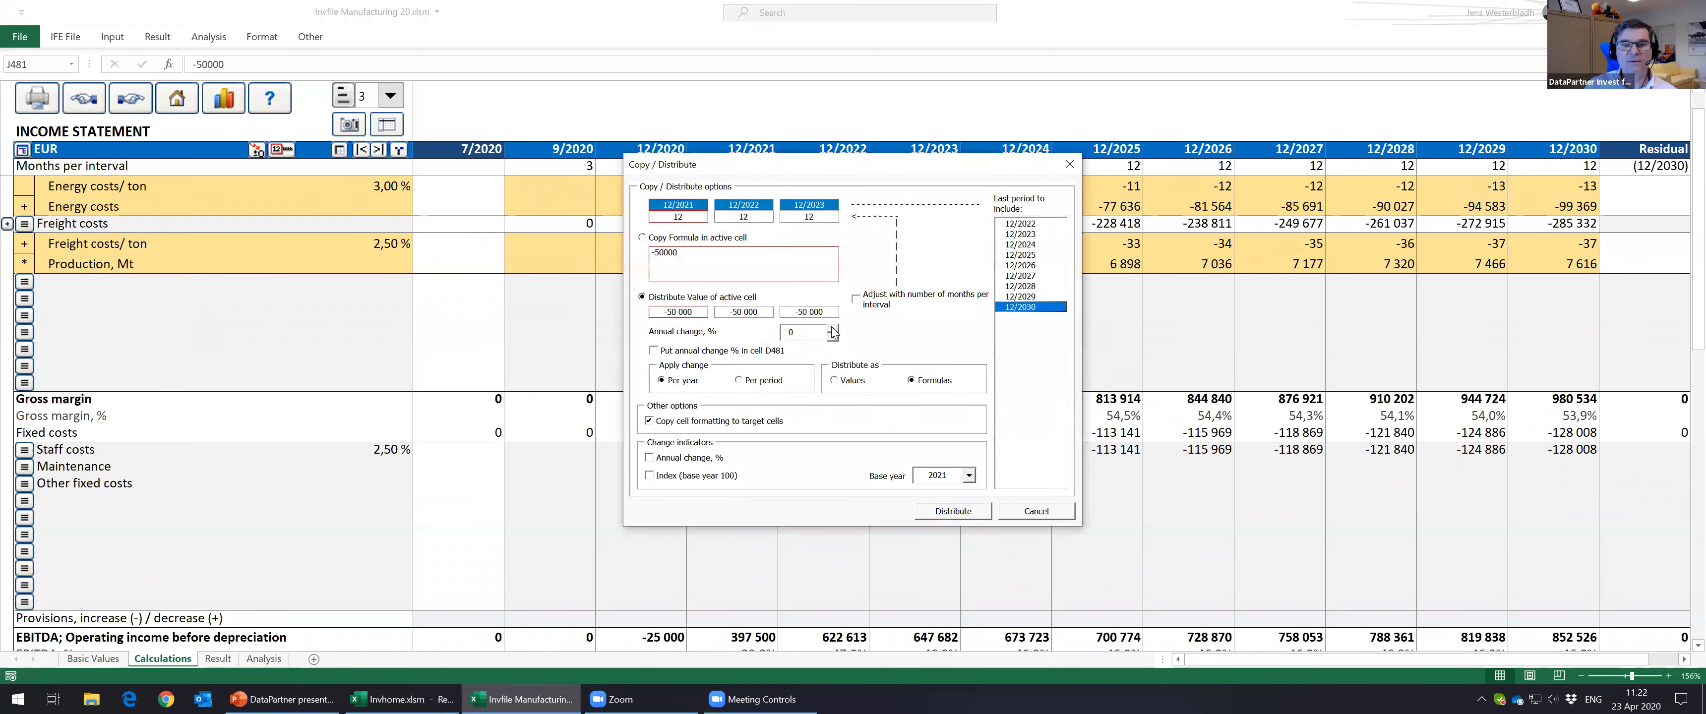
click(833, 329)
click(780, 351)
click(943, 511)
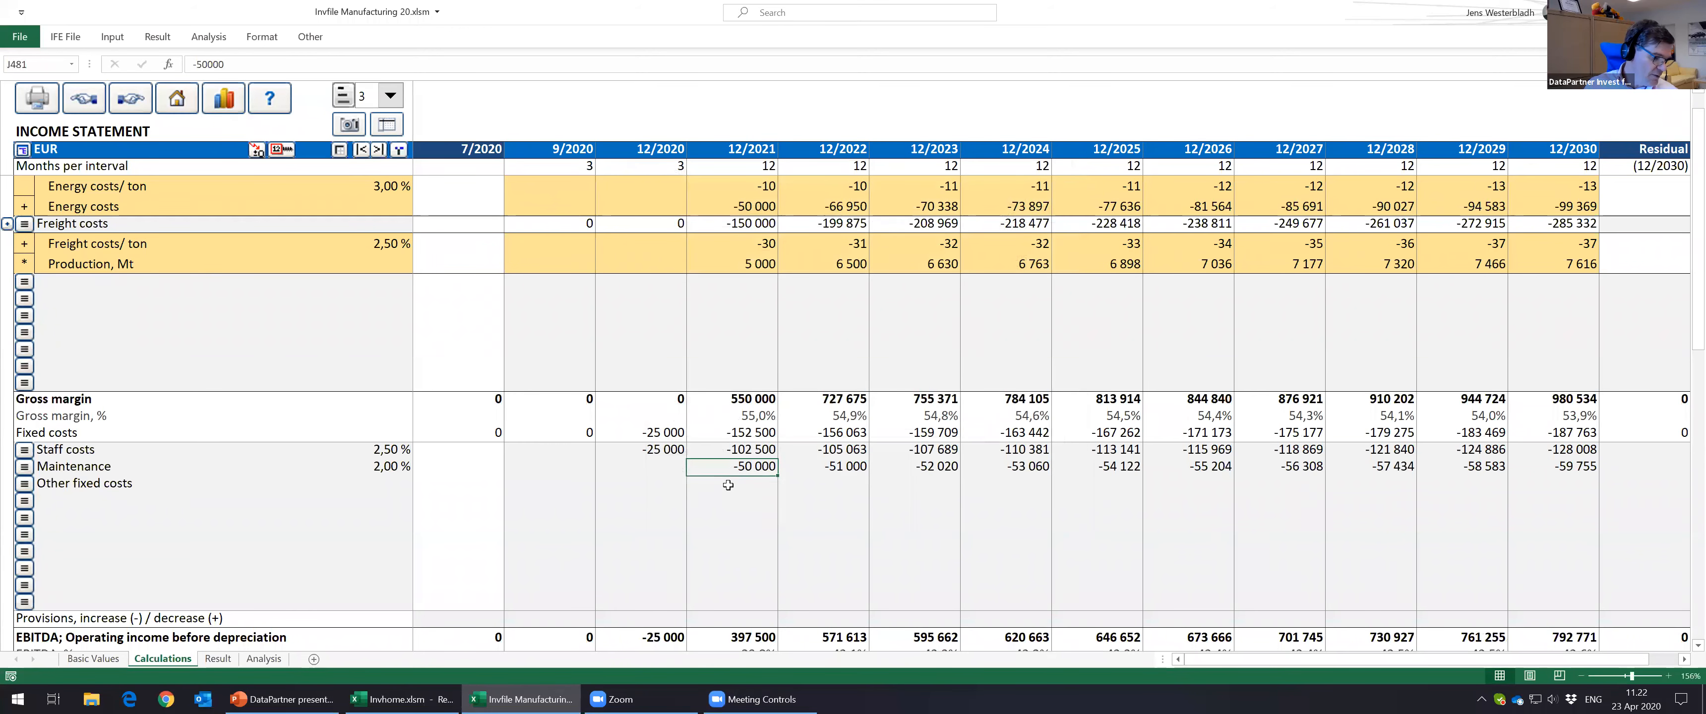
Step: Enter -12500 as the other fixed costs for 12/2020
click(676, 483)
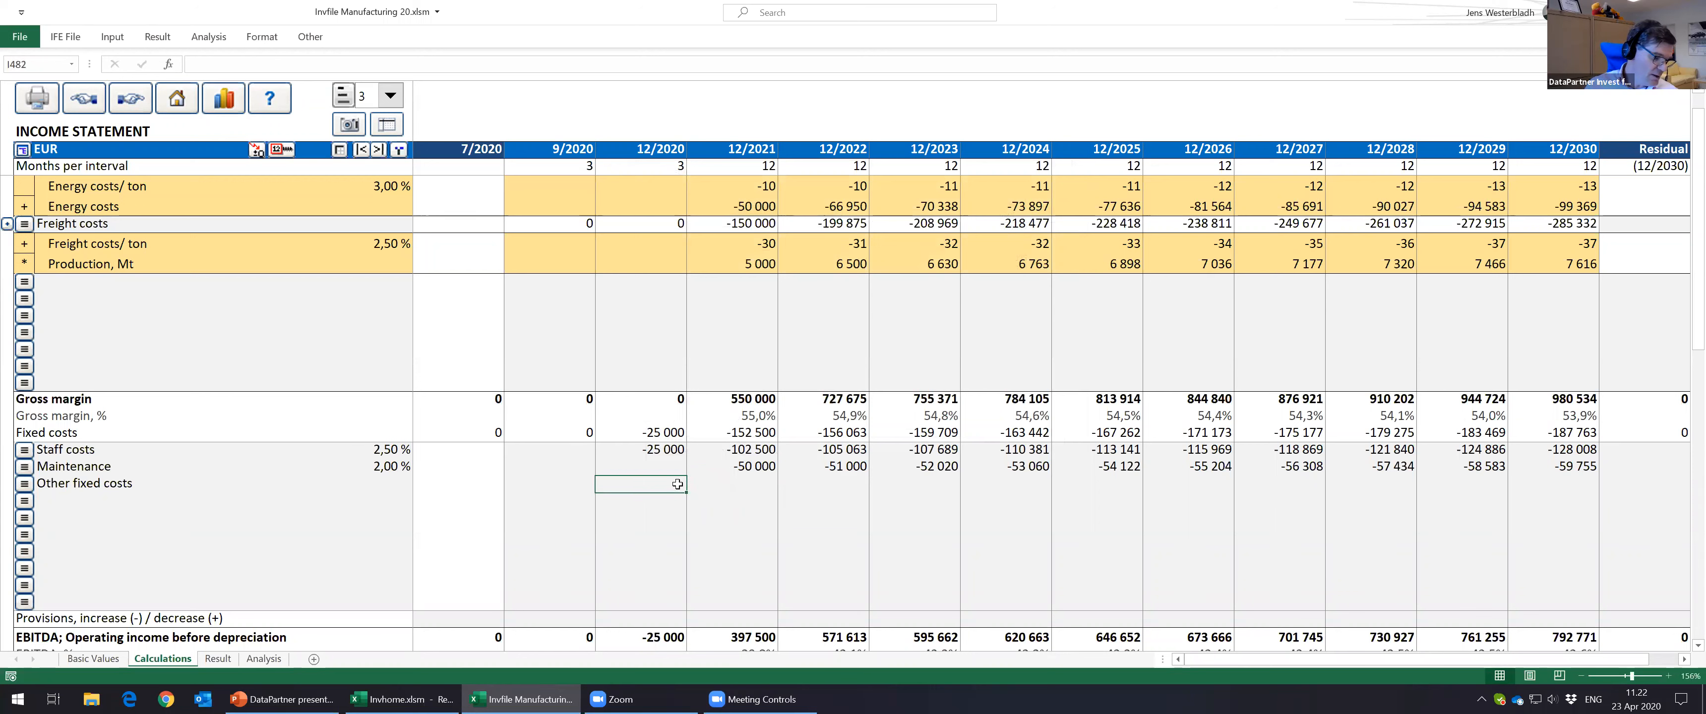
text(-25000)
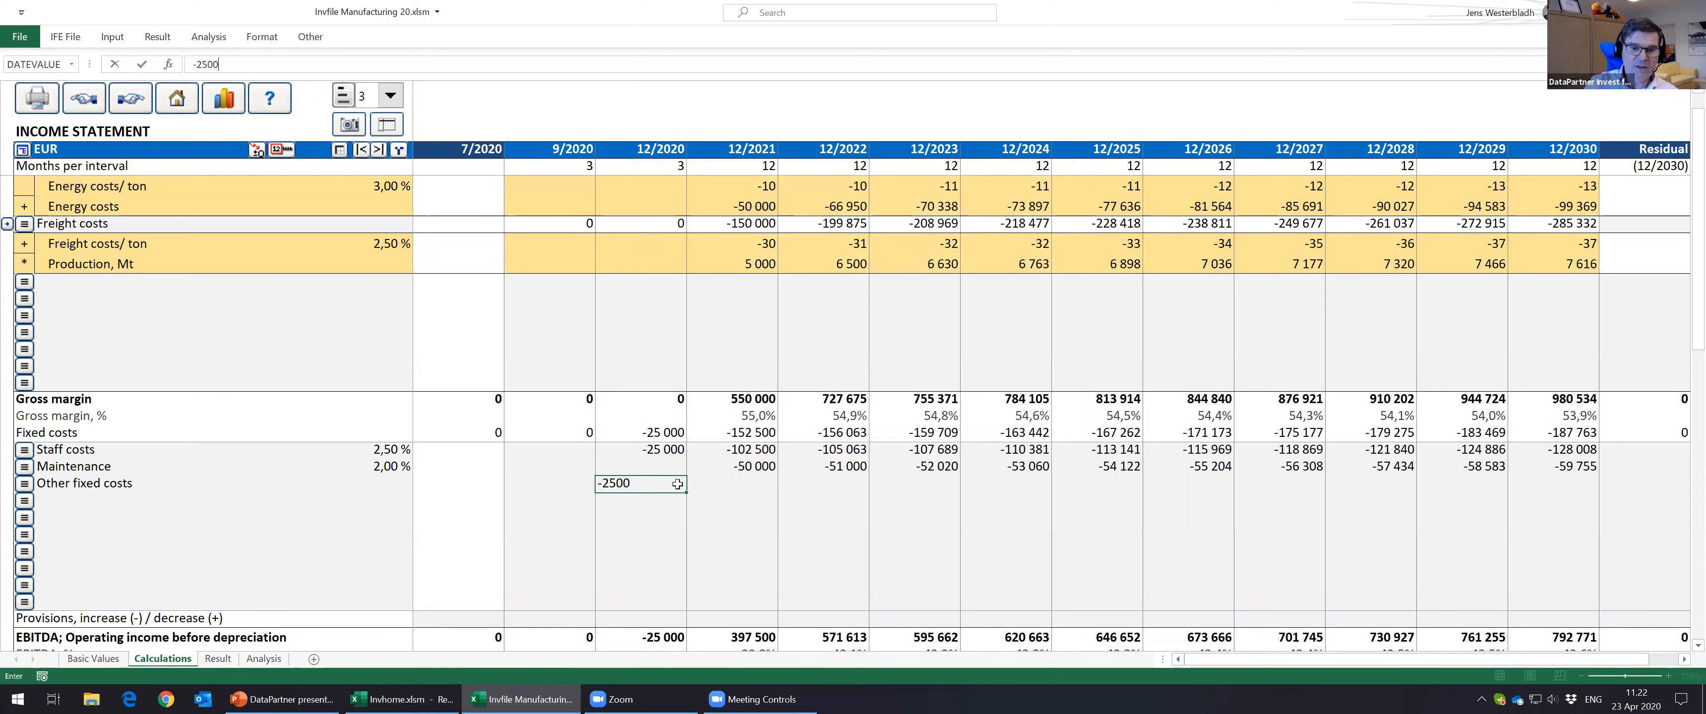
key(BackSpace)
key(BackSpace)
key(BackSpace)
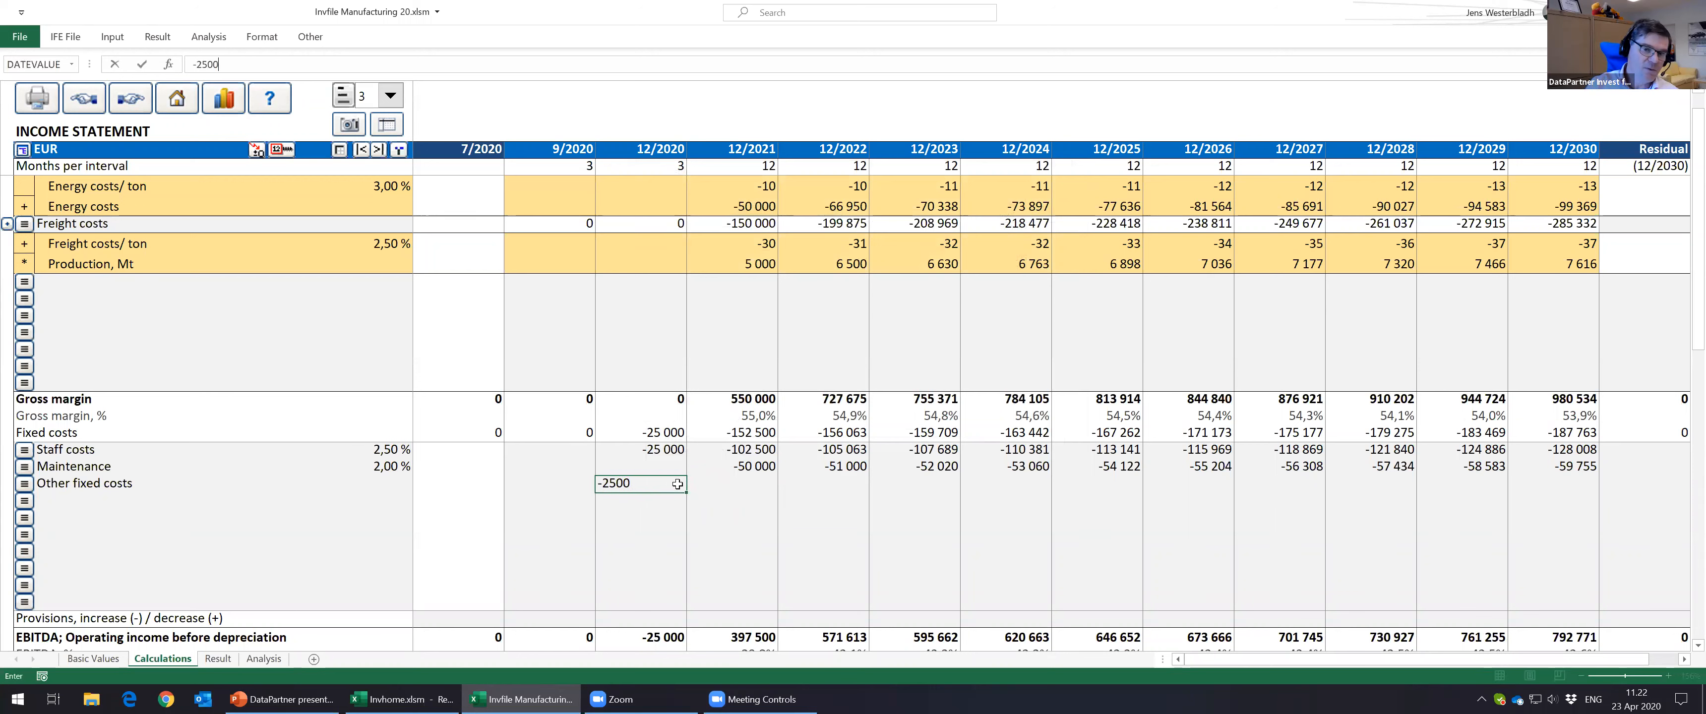
text(12500)
key(Return)
Step: Distribute other fixed costs through 12/2030, adjusted for months per interval, with a 1.5% annual change stored in the row
click(398, 150)
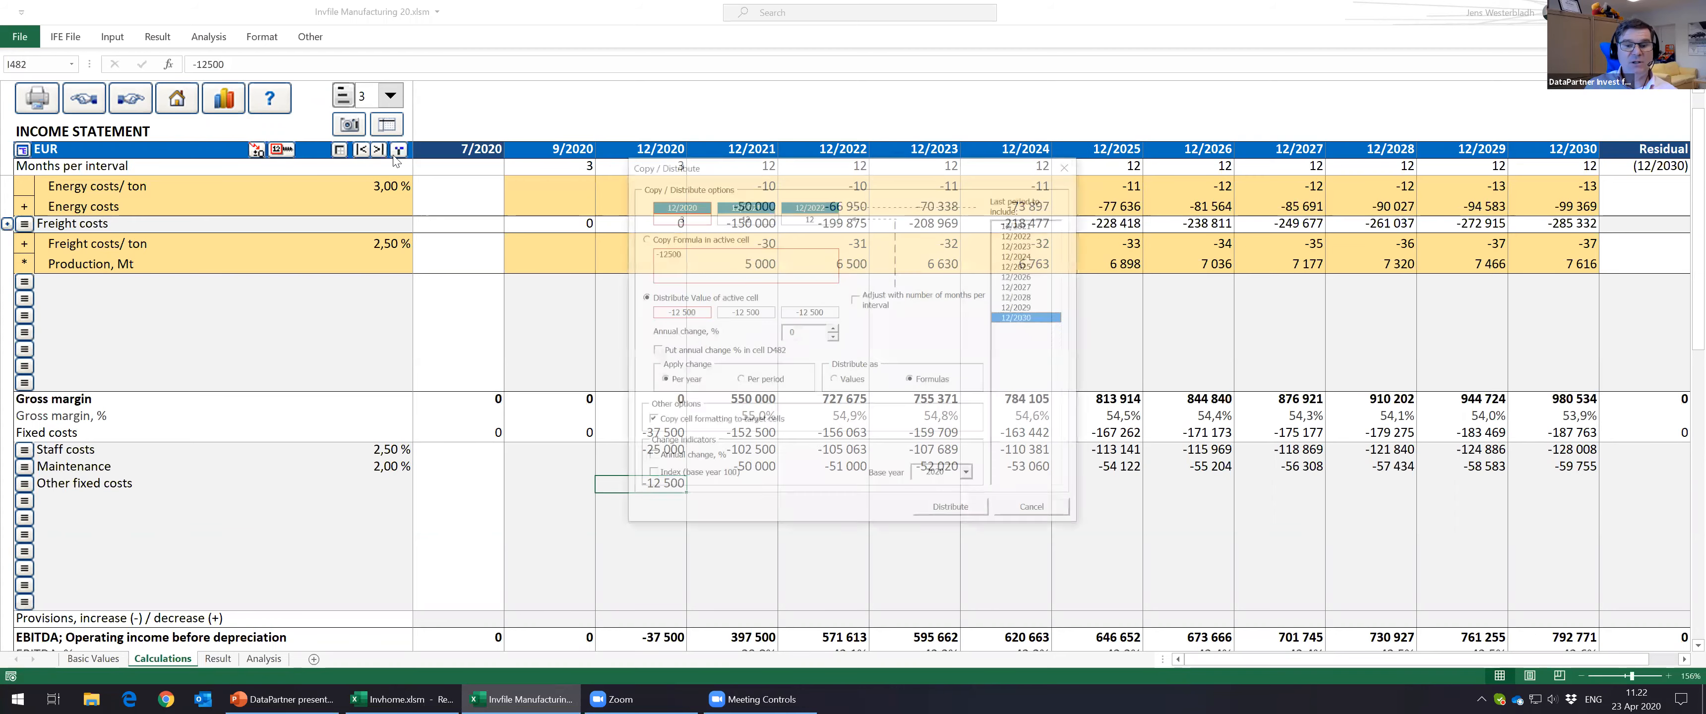
click(864, 302)
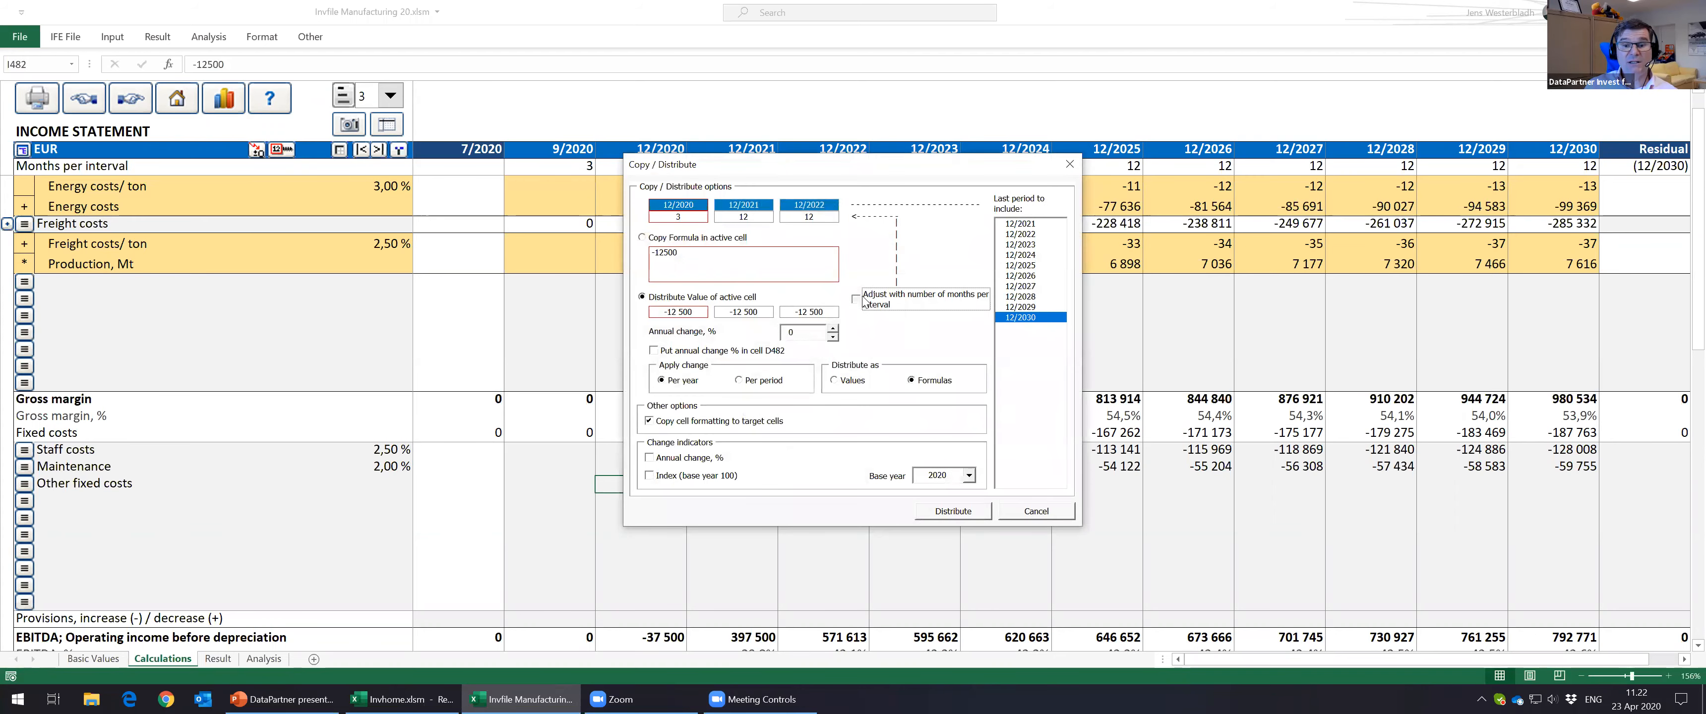
click(833, 328)
click(833, 328)
click(833, 327)
click(762, 349)
click(952, 511)
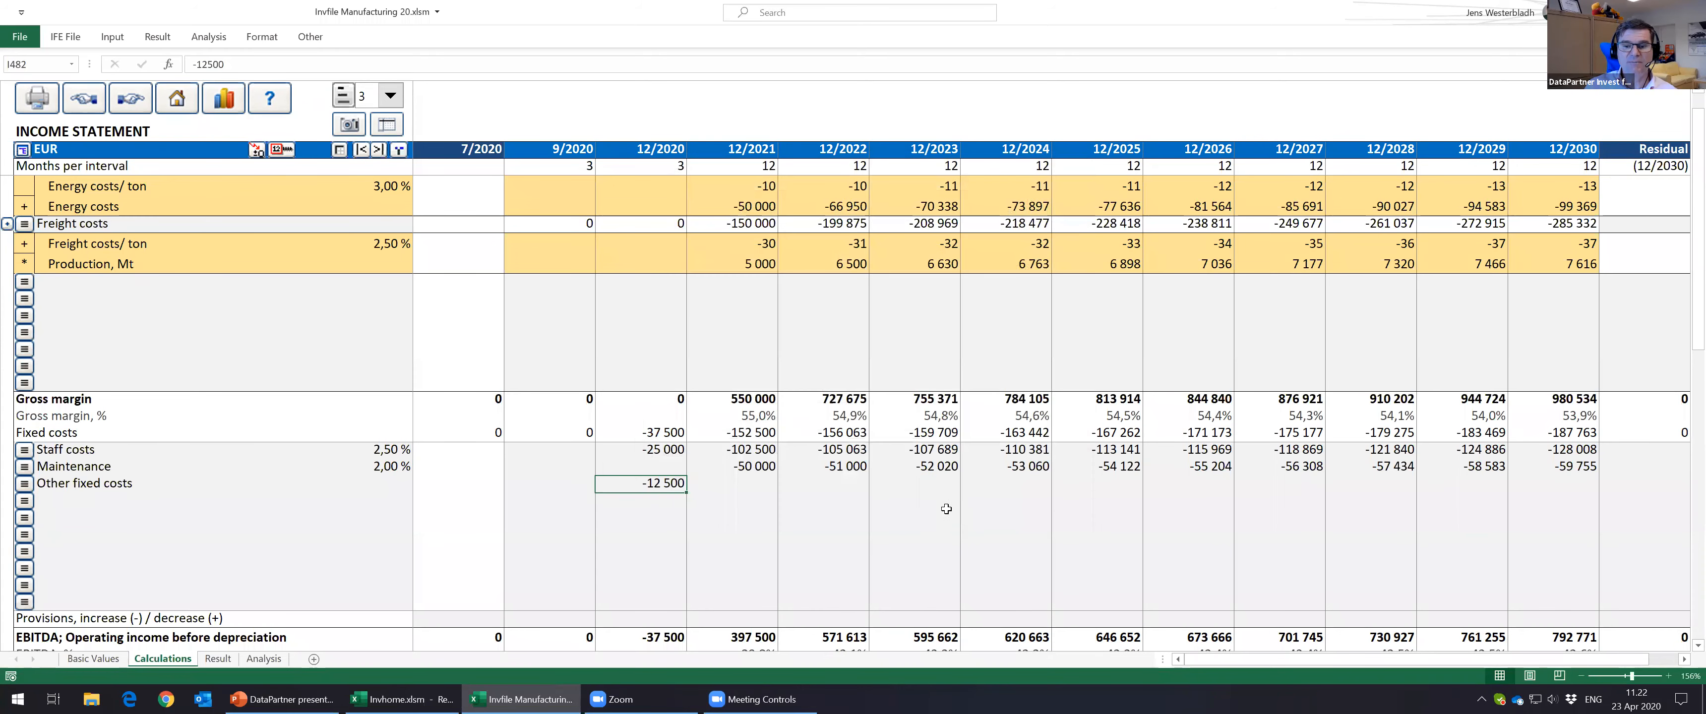
click(837, 507)
Step: Review the completed cost and income rows and save the workbook
scroll(837, 507, up, 2)
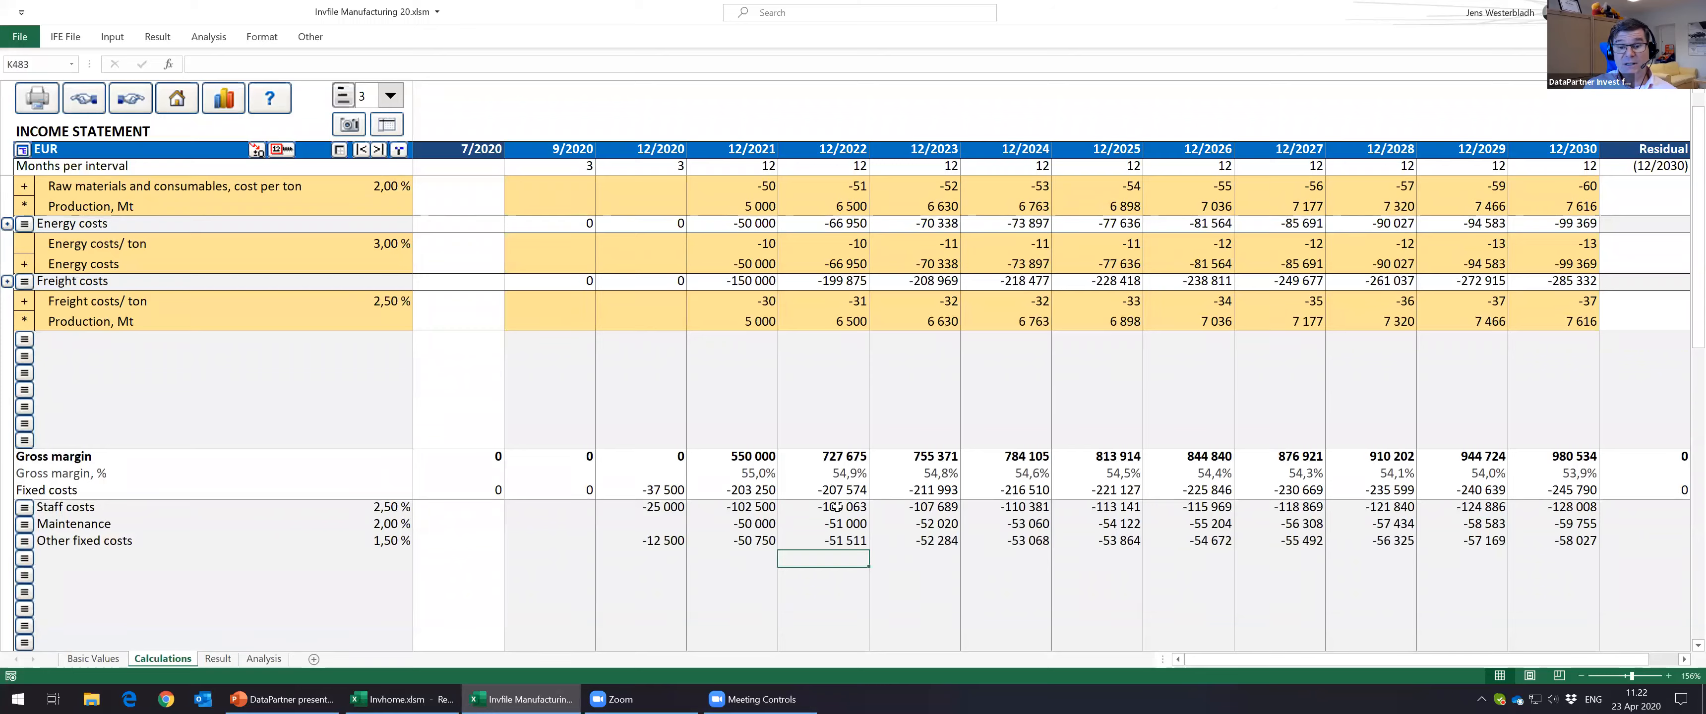
scroll(836, 510, down, 2)
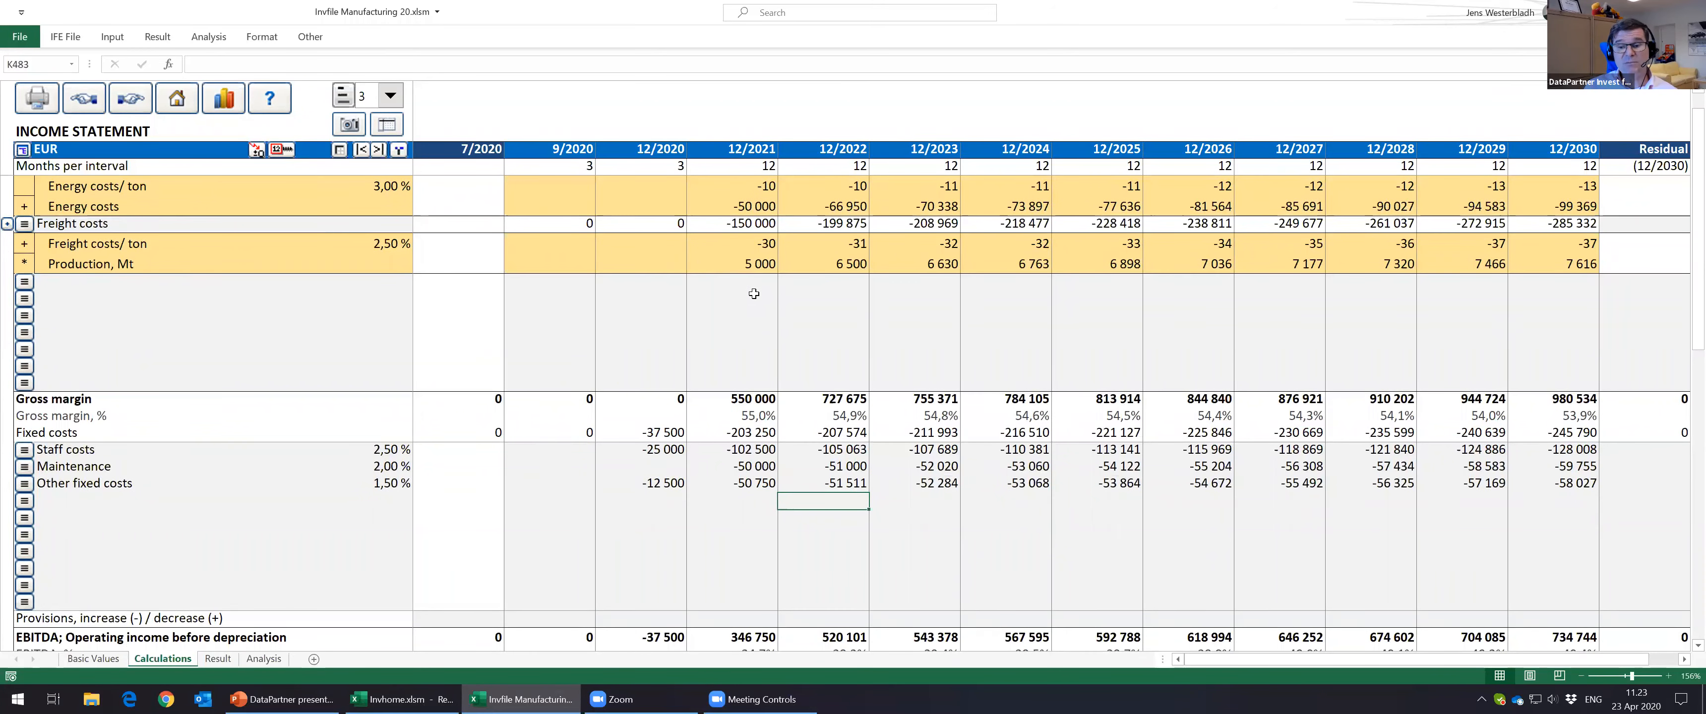
scroll(754, 293, up, 7)
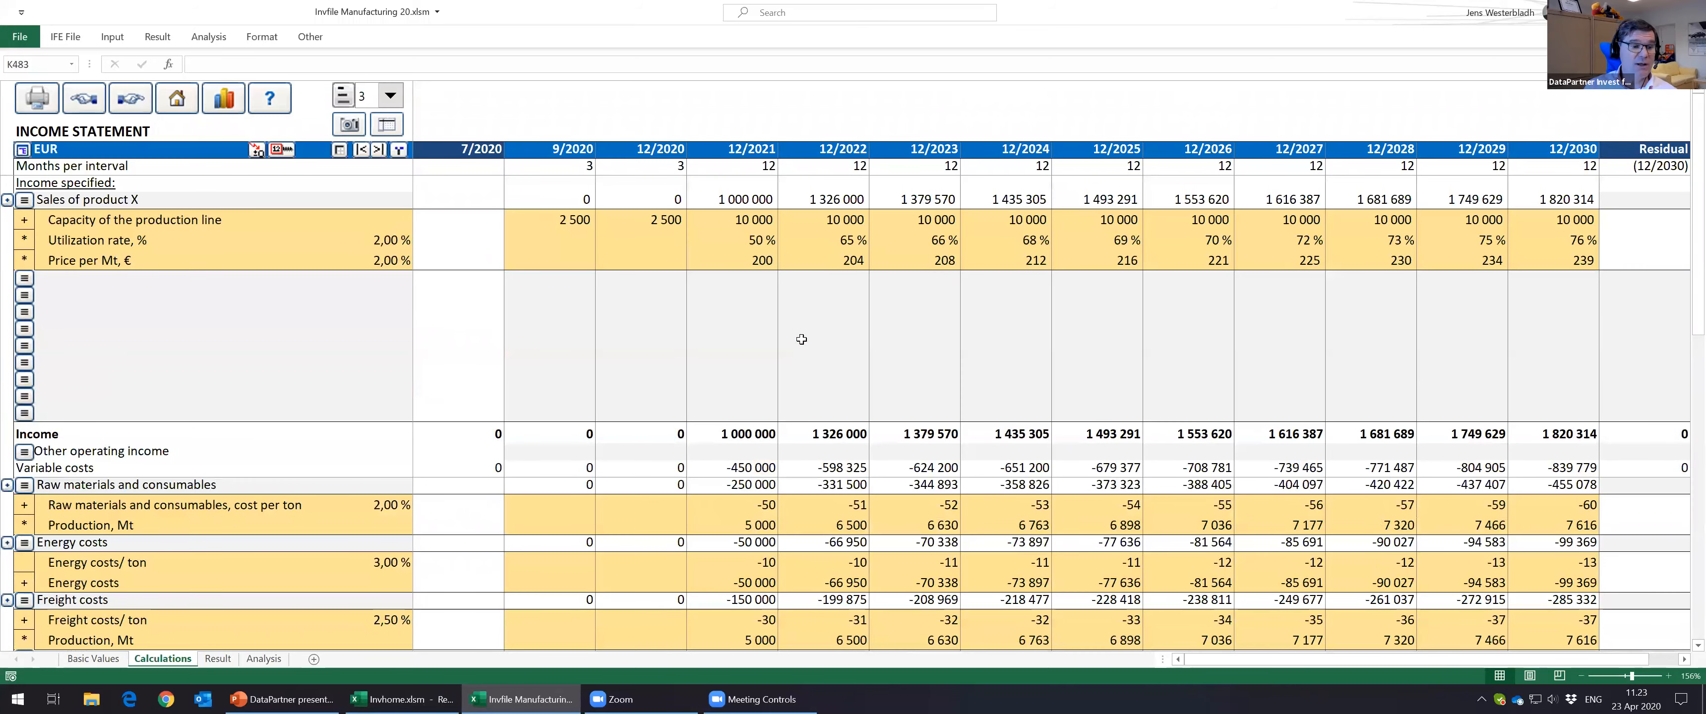
key(ctrl+s)
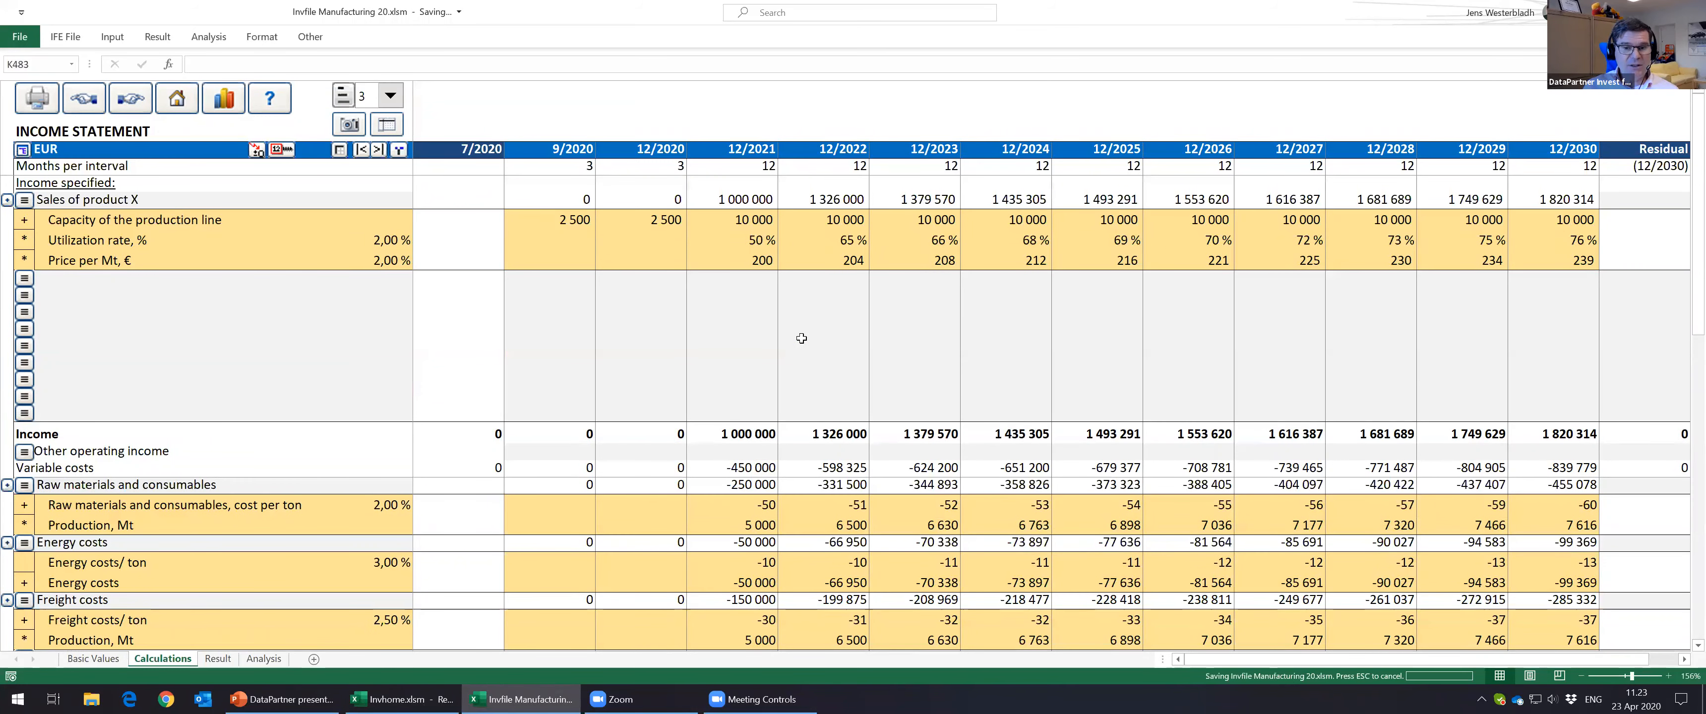
Step: Open the row visibility settings of the income statement and select all empty rows for hiding
scroll(545, 331, down, 6)
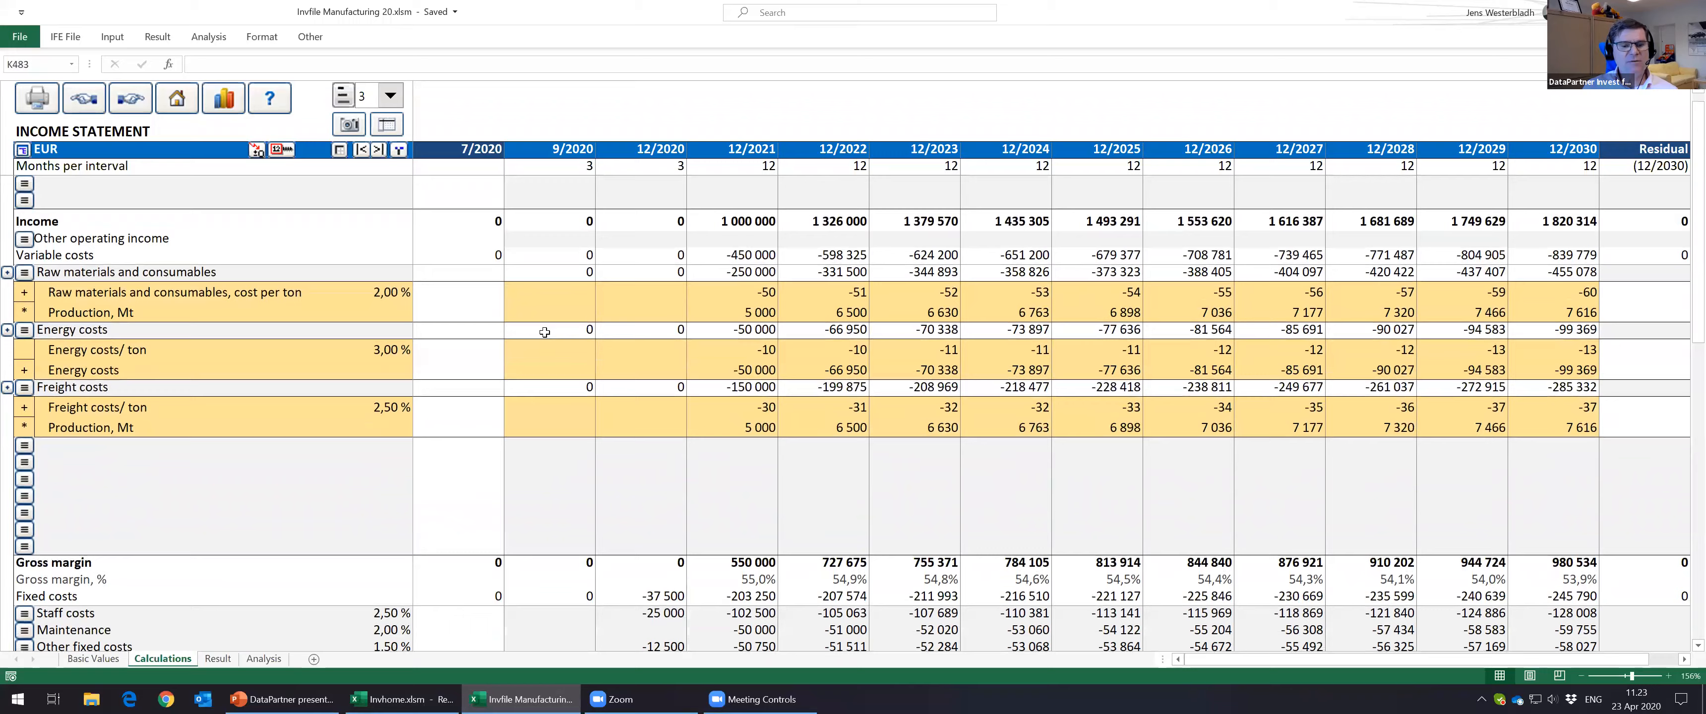
scroll(545, 332, up, 6)
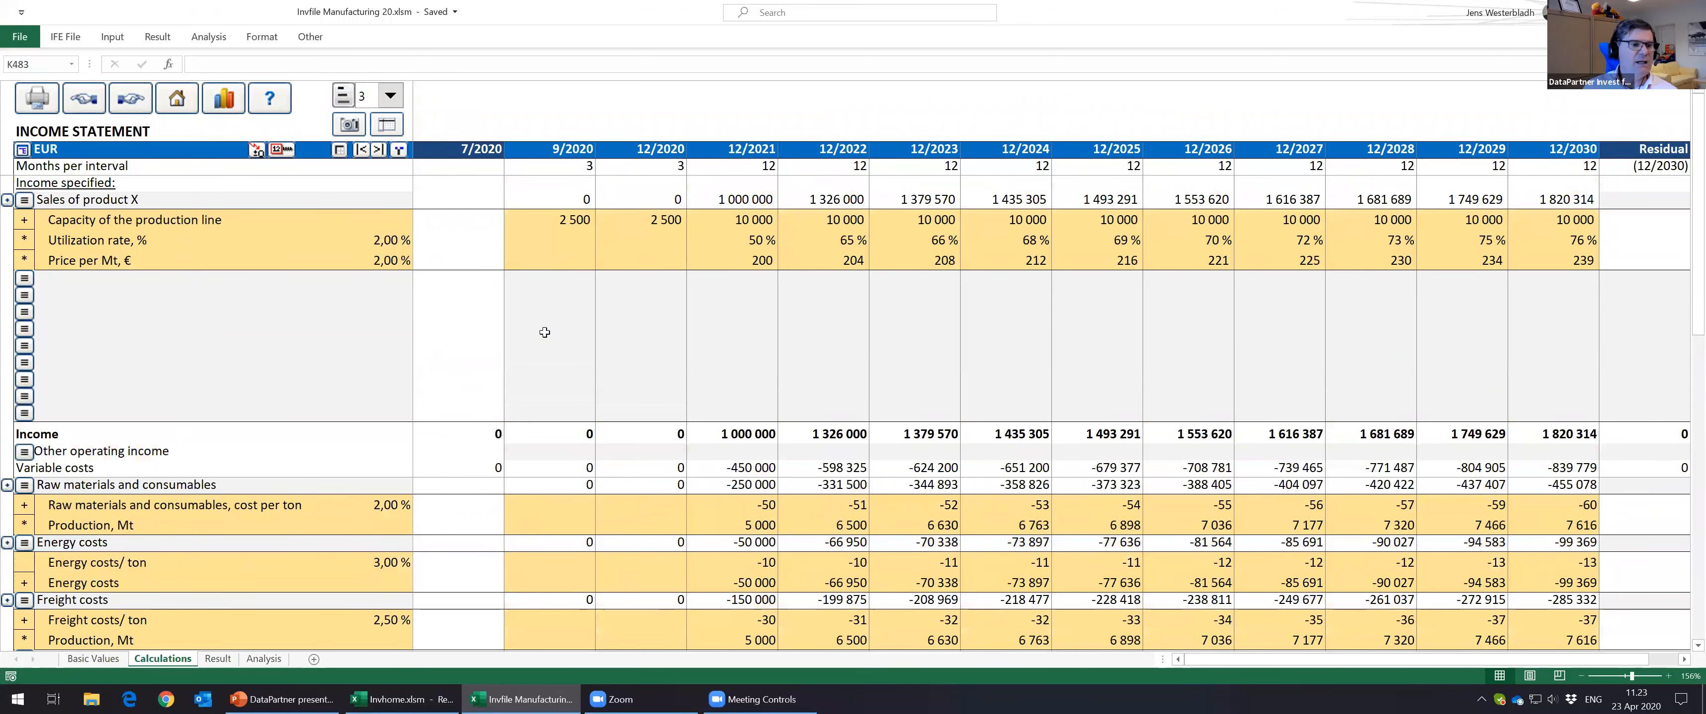
click(22, 152)
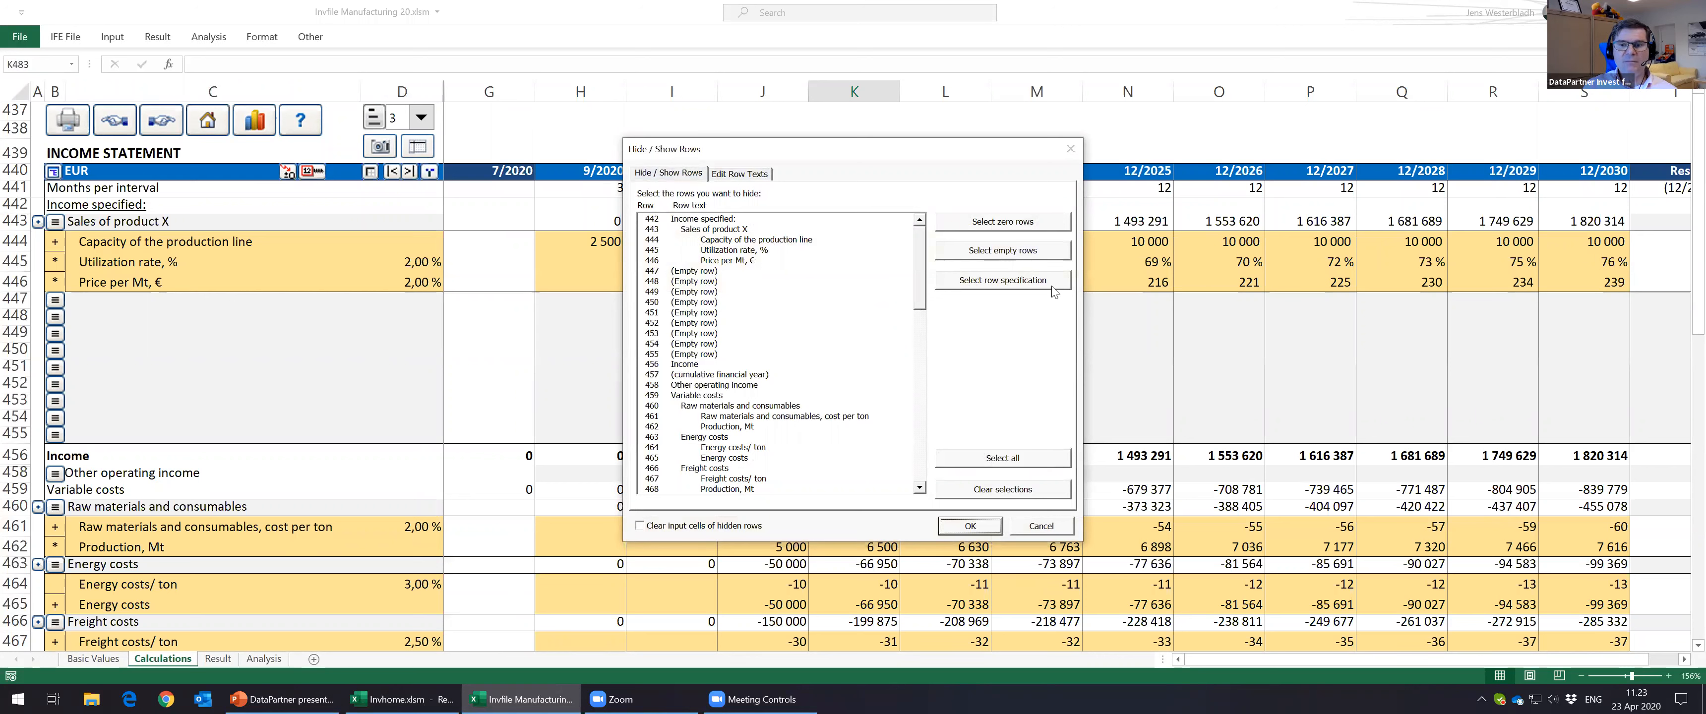
click(1045, 250)
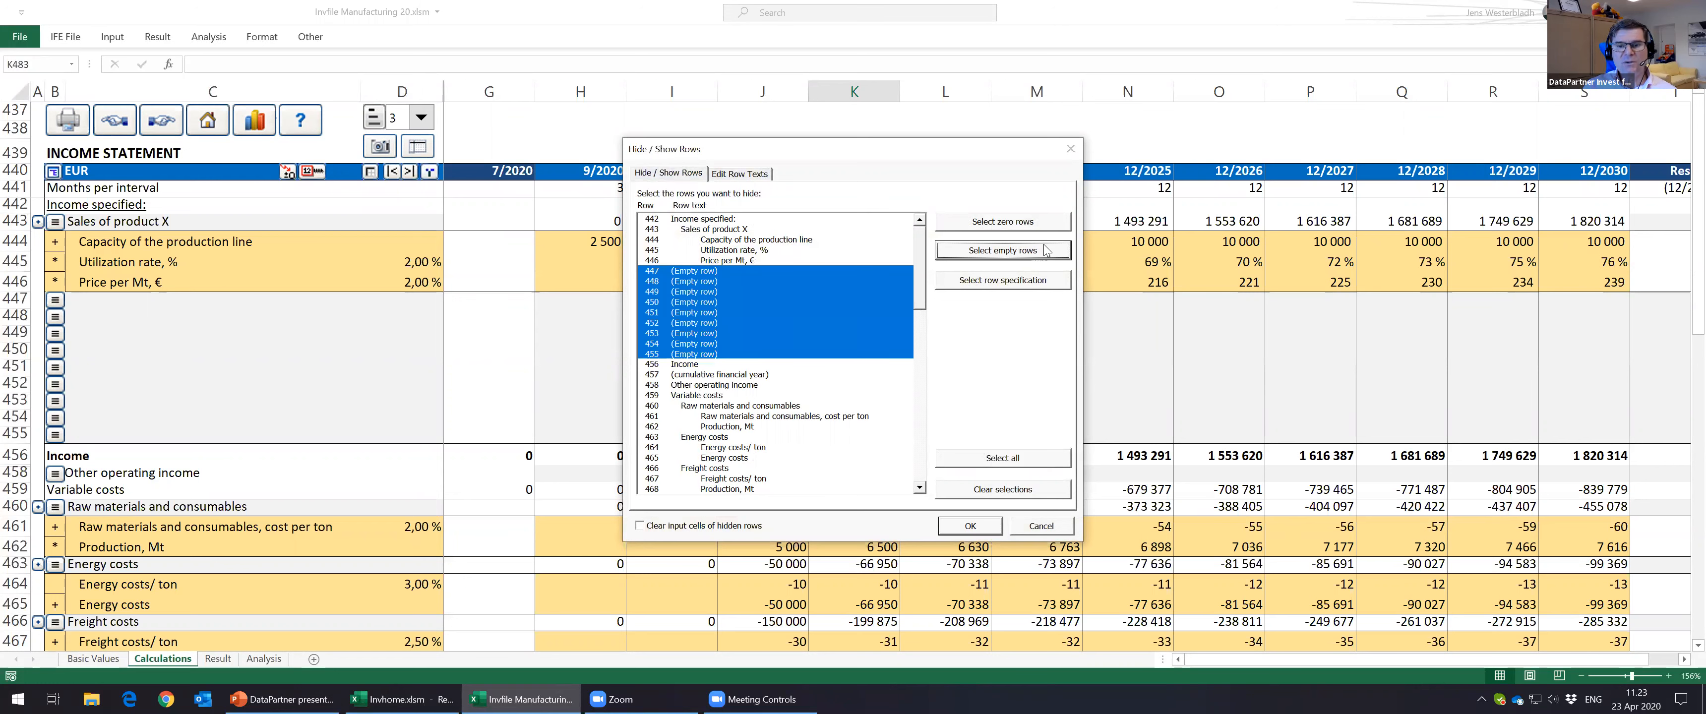
mouse_move(922, 258)
mouse_down()
mouse_move(943, 364)
mouse_move(930, 244)
mouse_up()
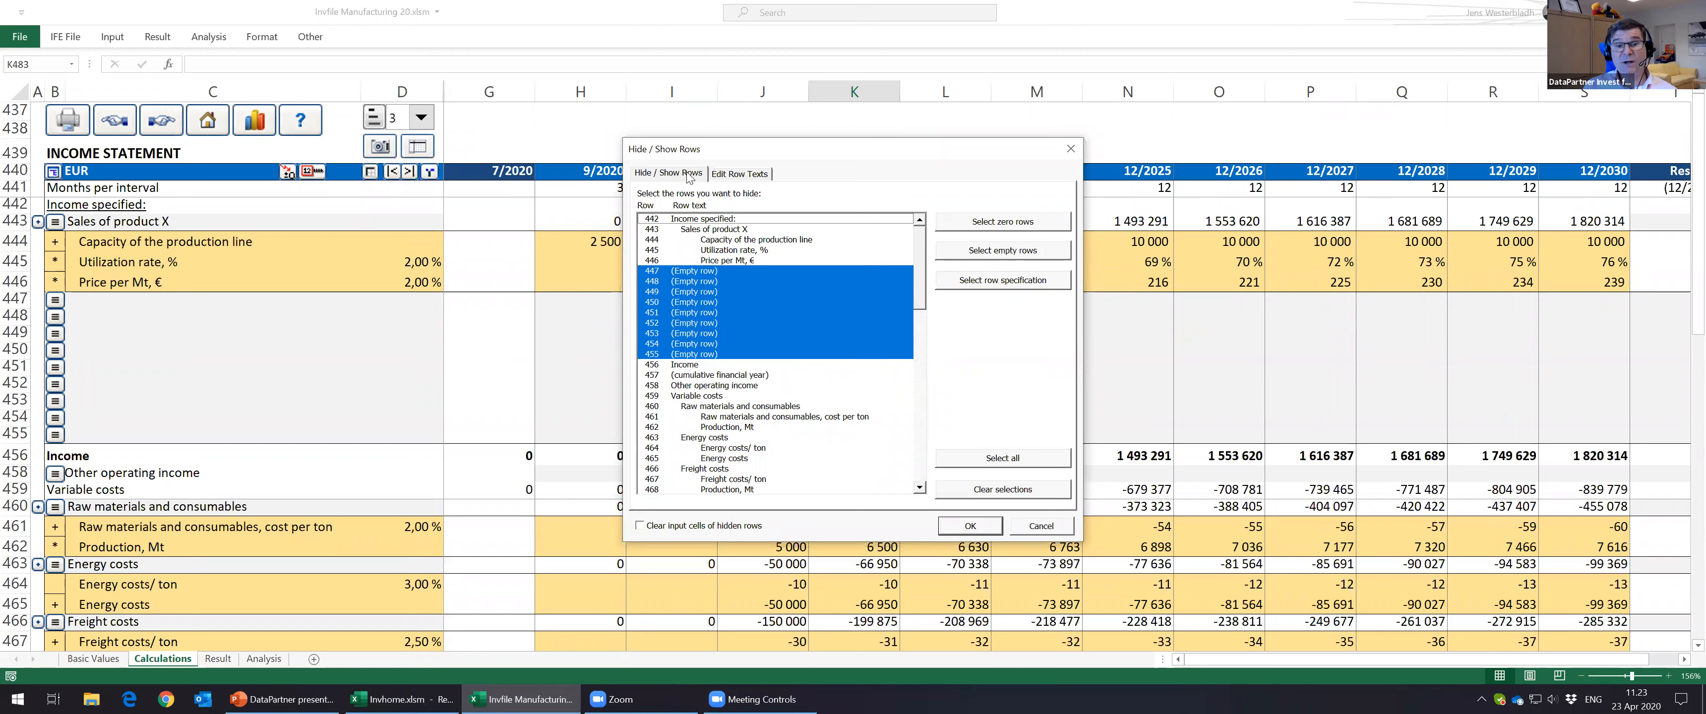
Step: Review the English and Finnish row texts of the income statement and apply the hiding of the selected empty rows
click(749, 175)
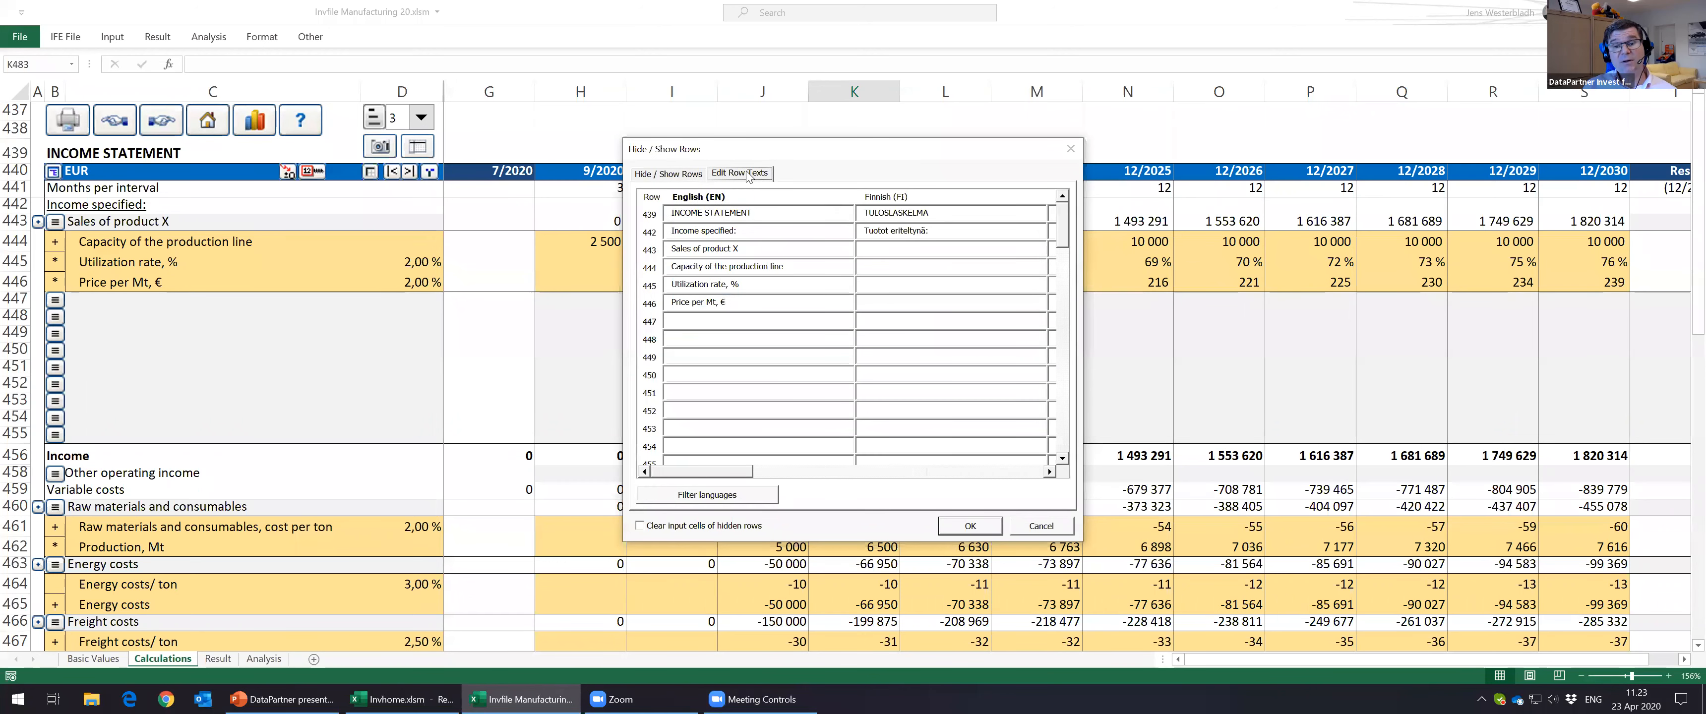
drag(1063, 222, 1065, 406)
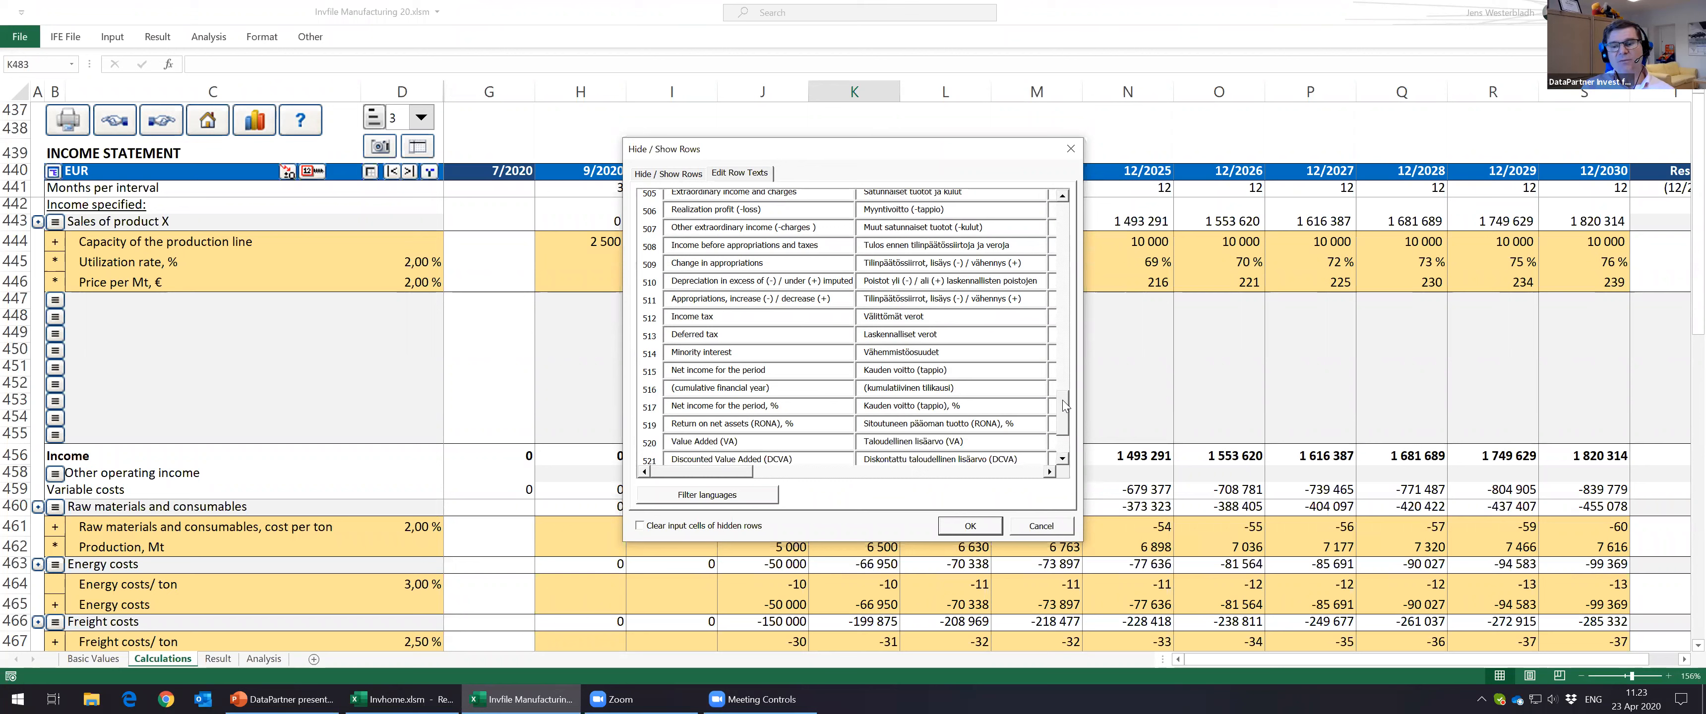
drag(1064, 406, 1067, 418)
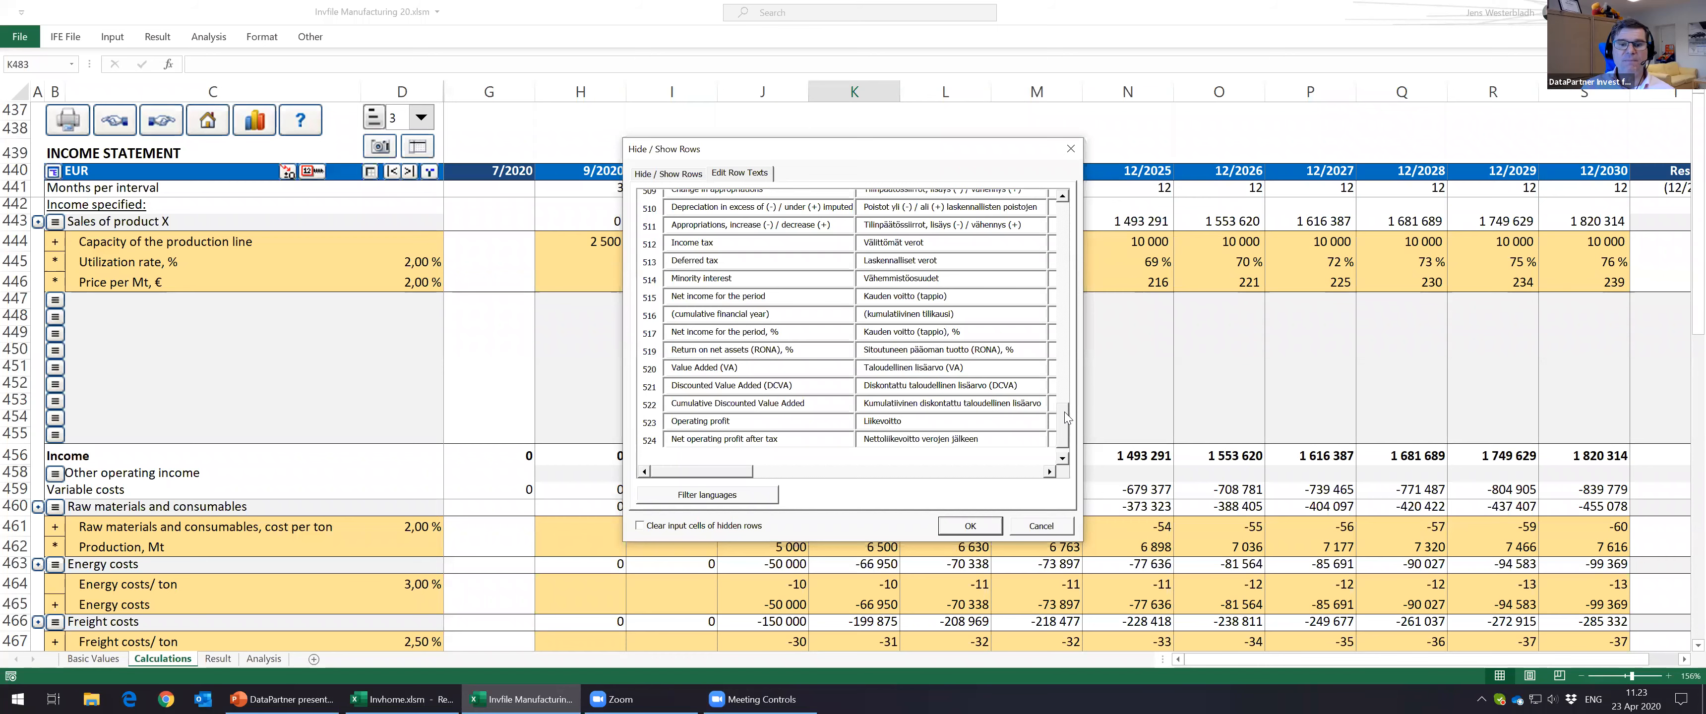
drag(1066, 417, 1076, 209)
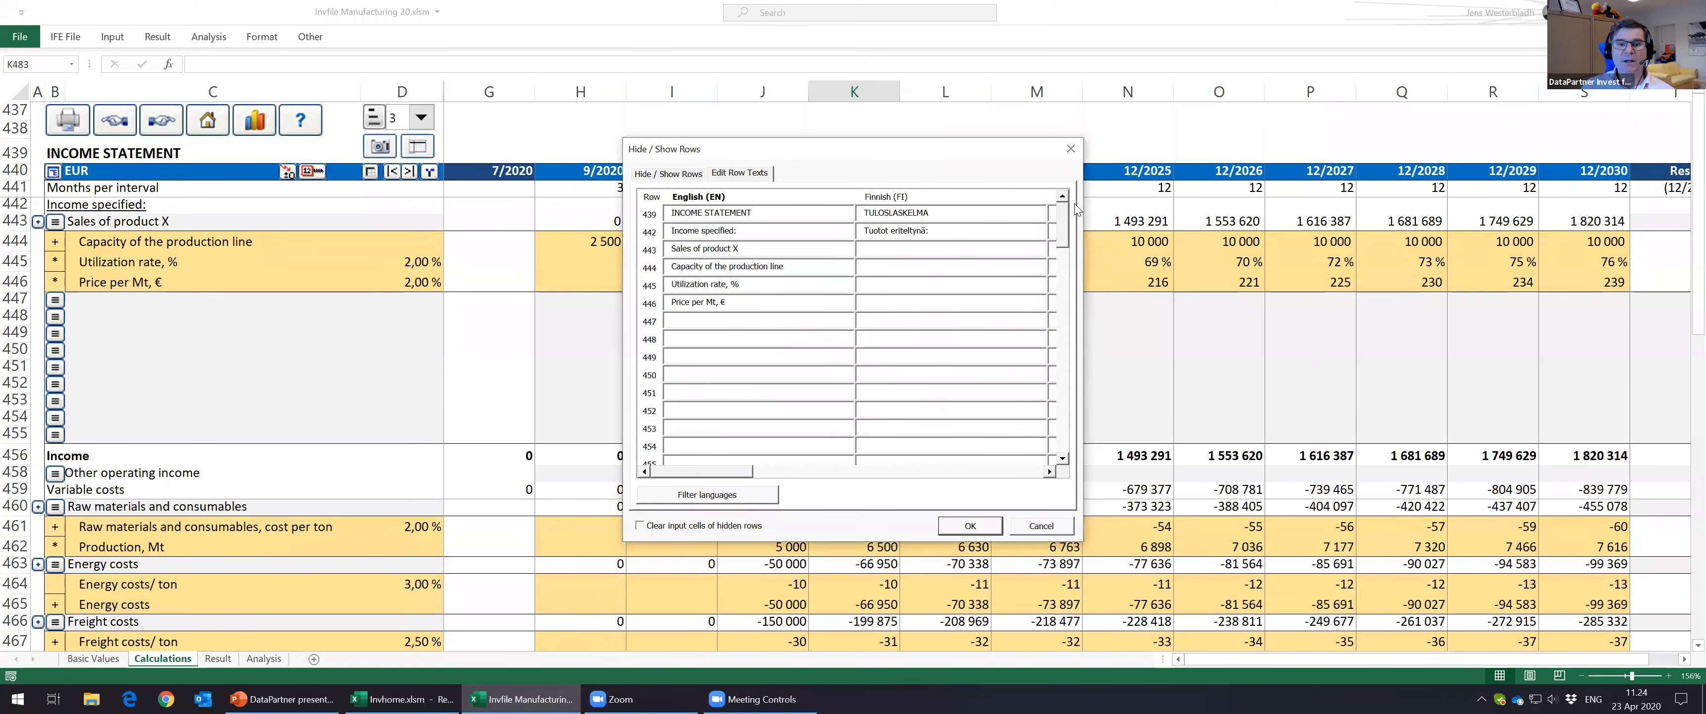
drag(743, 249, 695, 249)
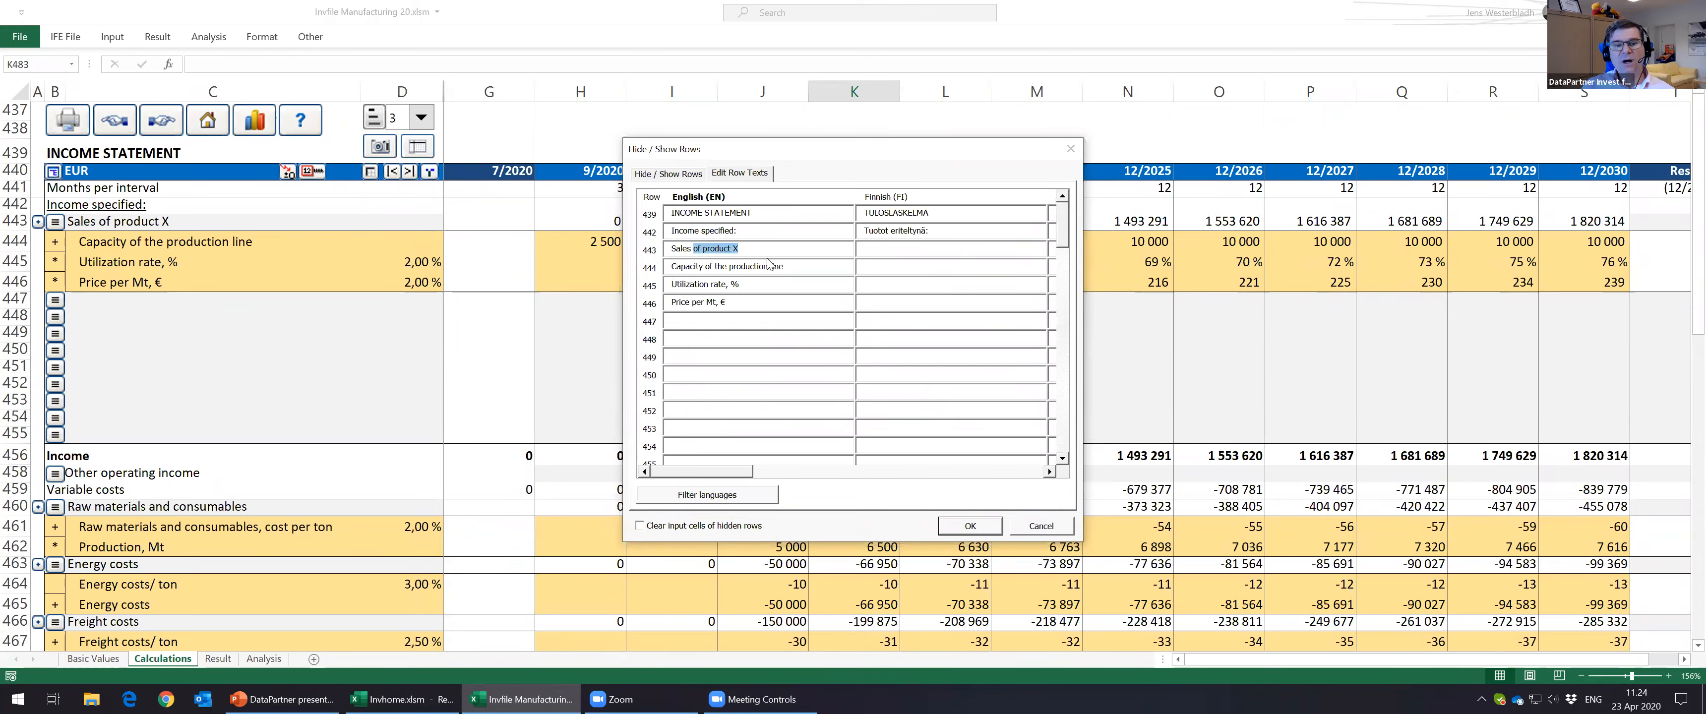
click(874, 249)
click(661, 174)
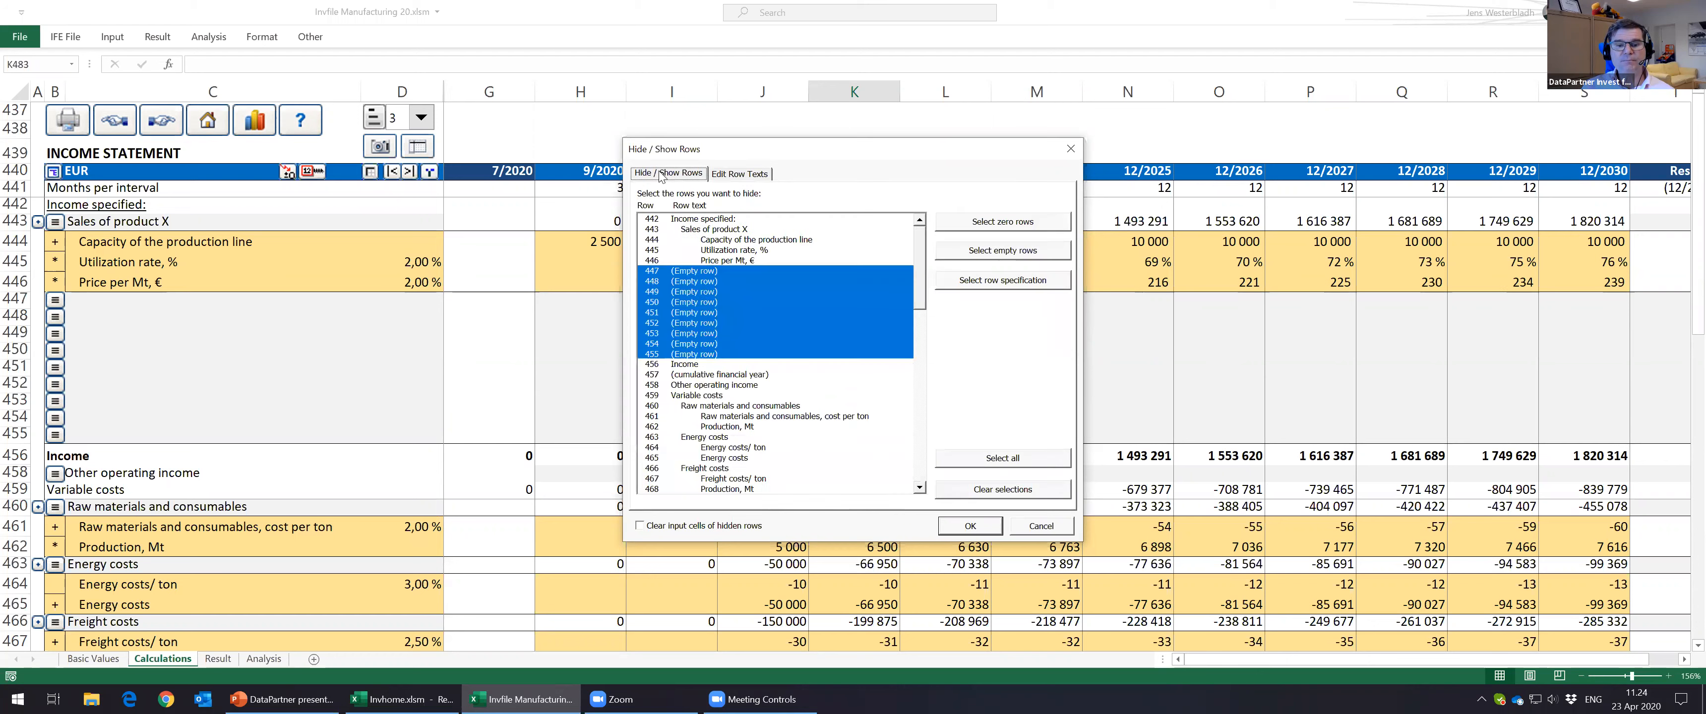
click(970, 525)
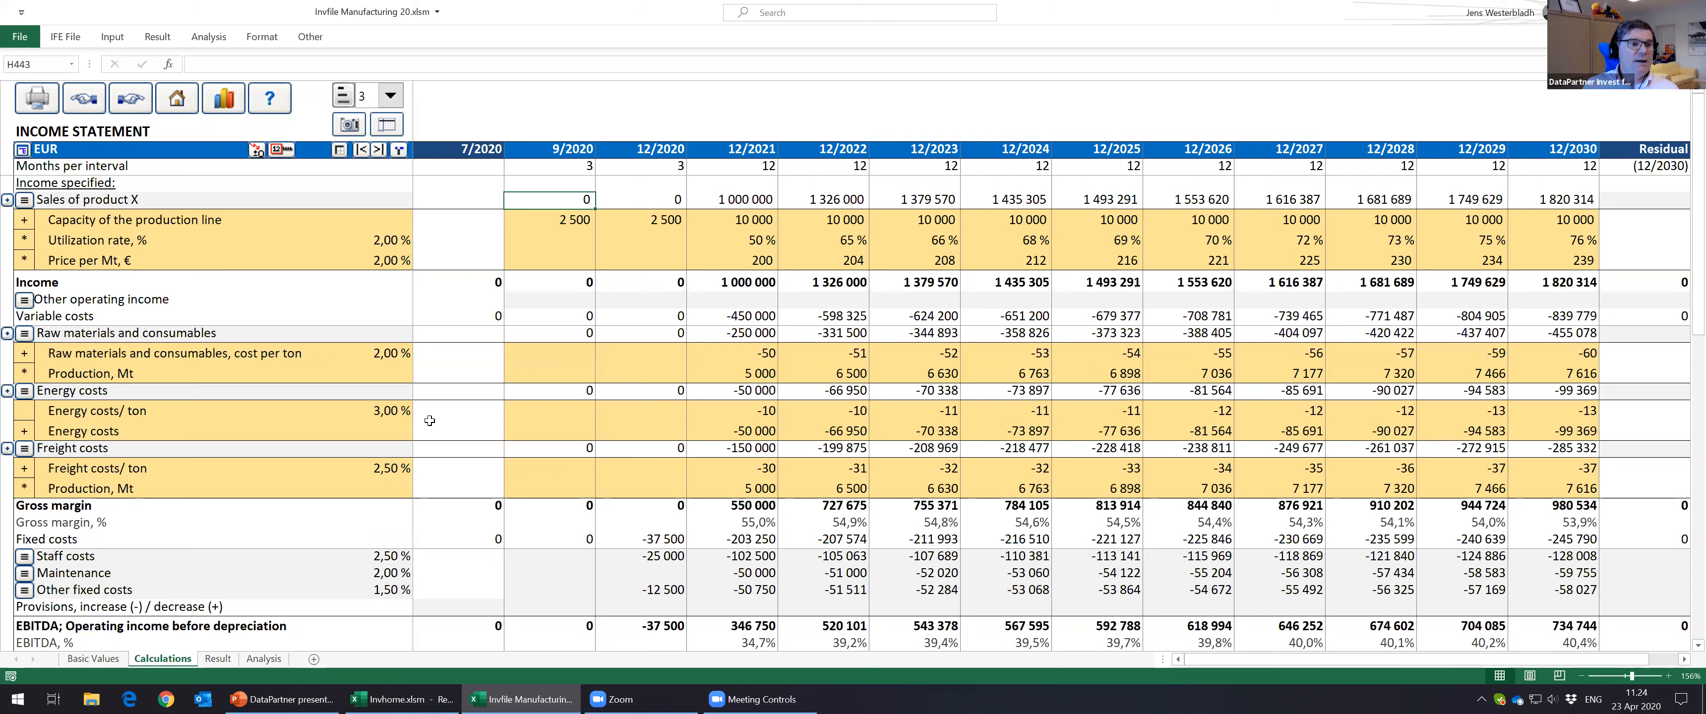
Step: Collapse the specification rows under Sales of product X, raw materials, energy and freight costs, and re-expand those of Sales of product X
click(7, 200)
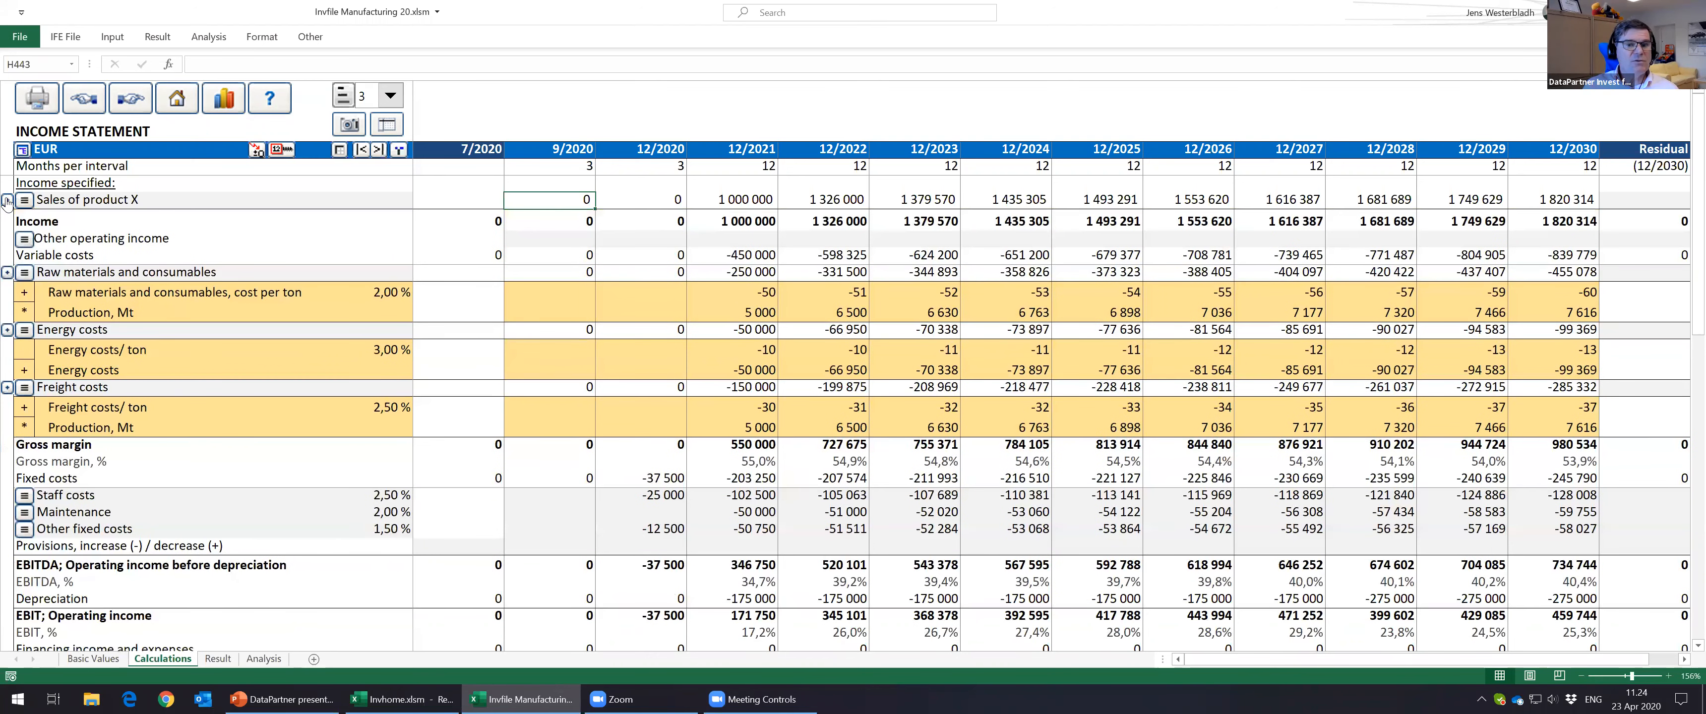
click(8, 273)
click(8, 289)
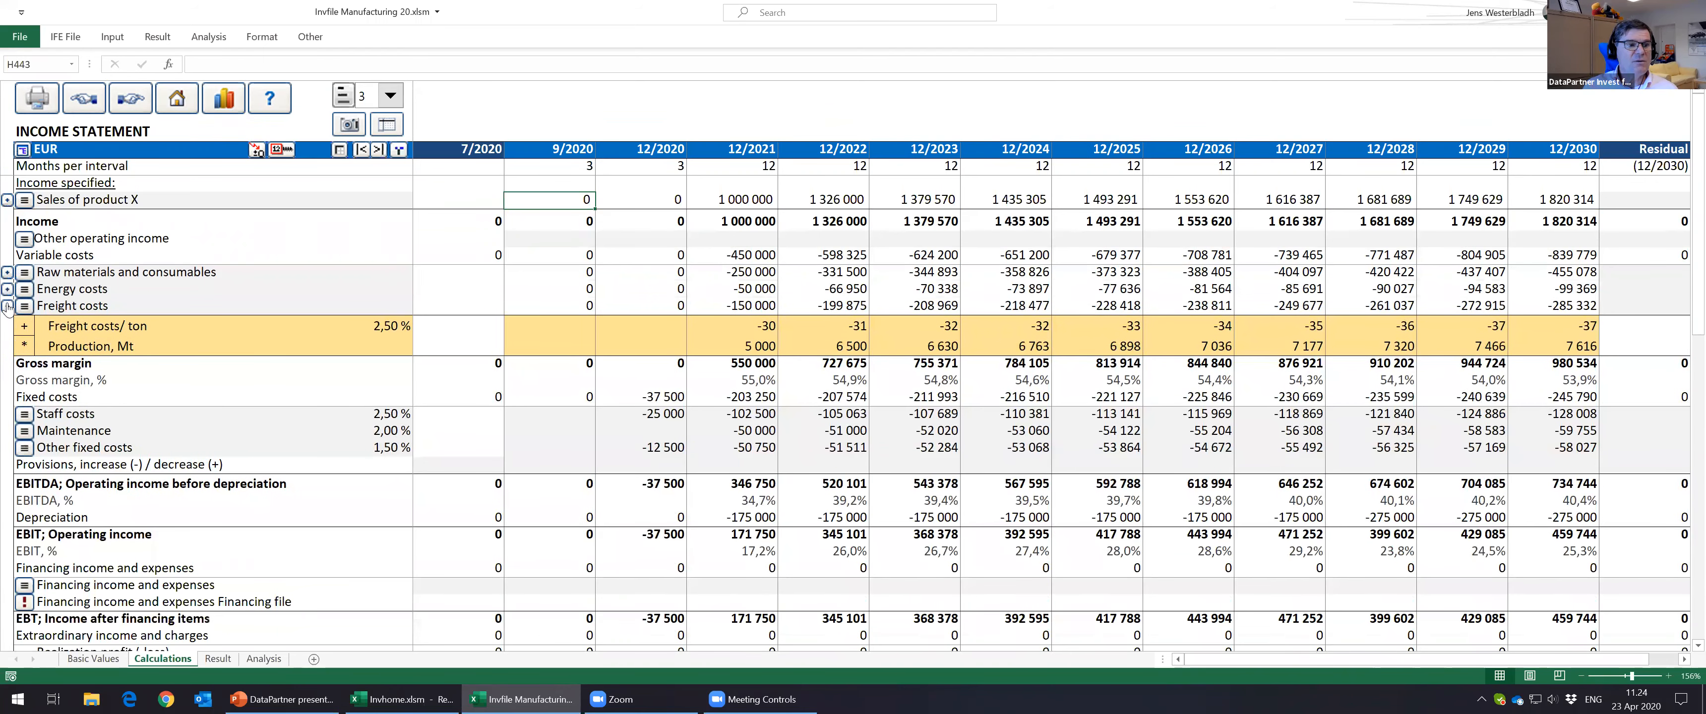
click(7, 305)
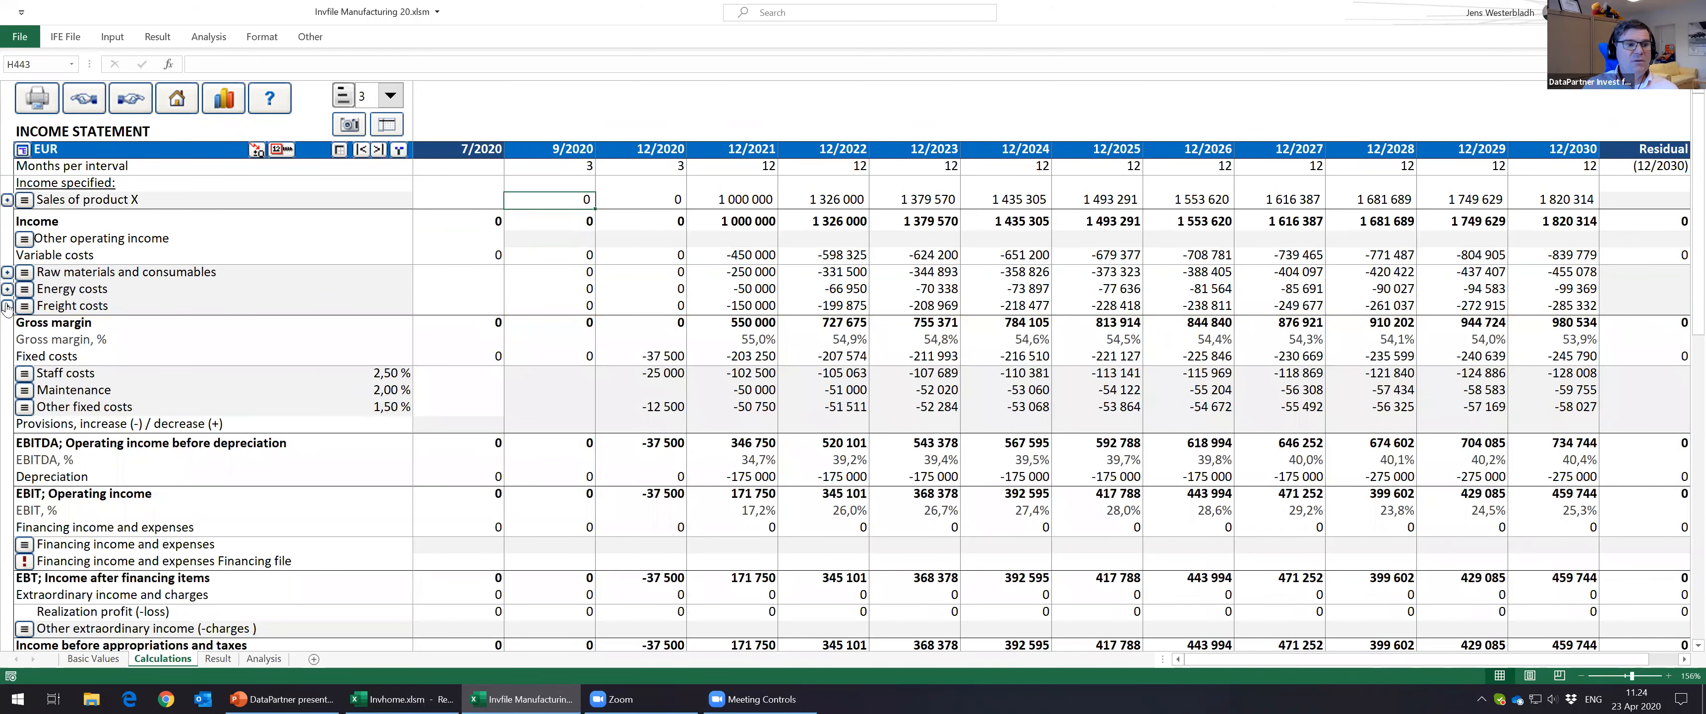
click(7, 200)
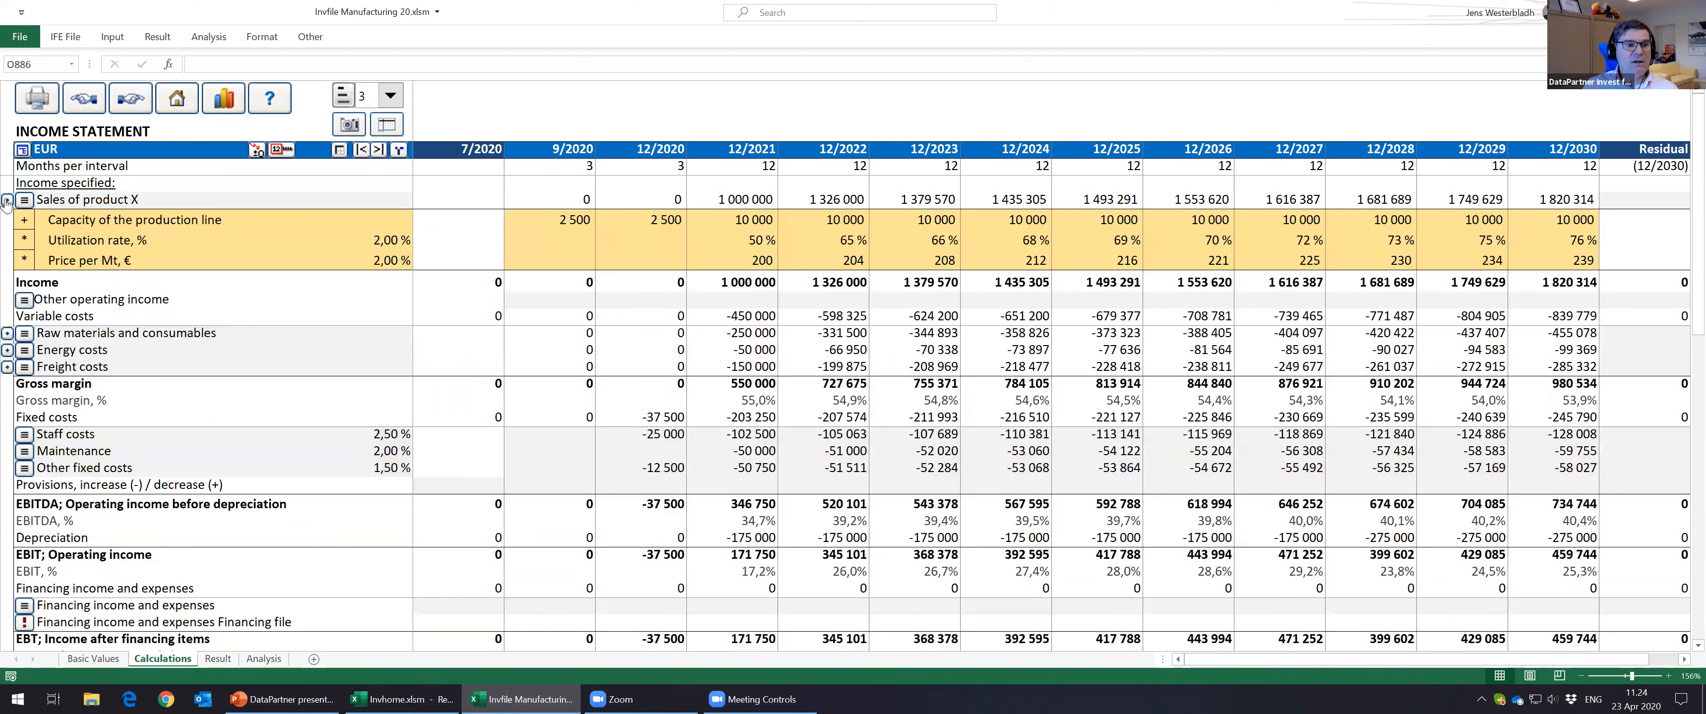
click(6, 200)
click(6, 200)
Step: Switch the income statement's detail level to 4, to the level 1 summary and back to level 4
click(390, 96)
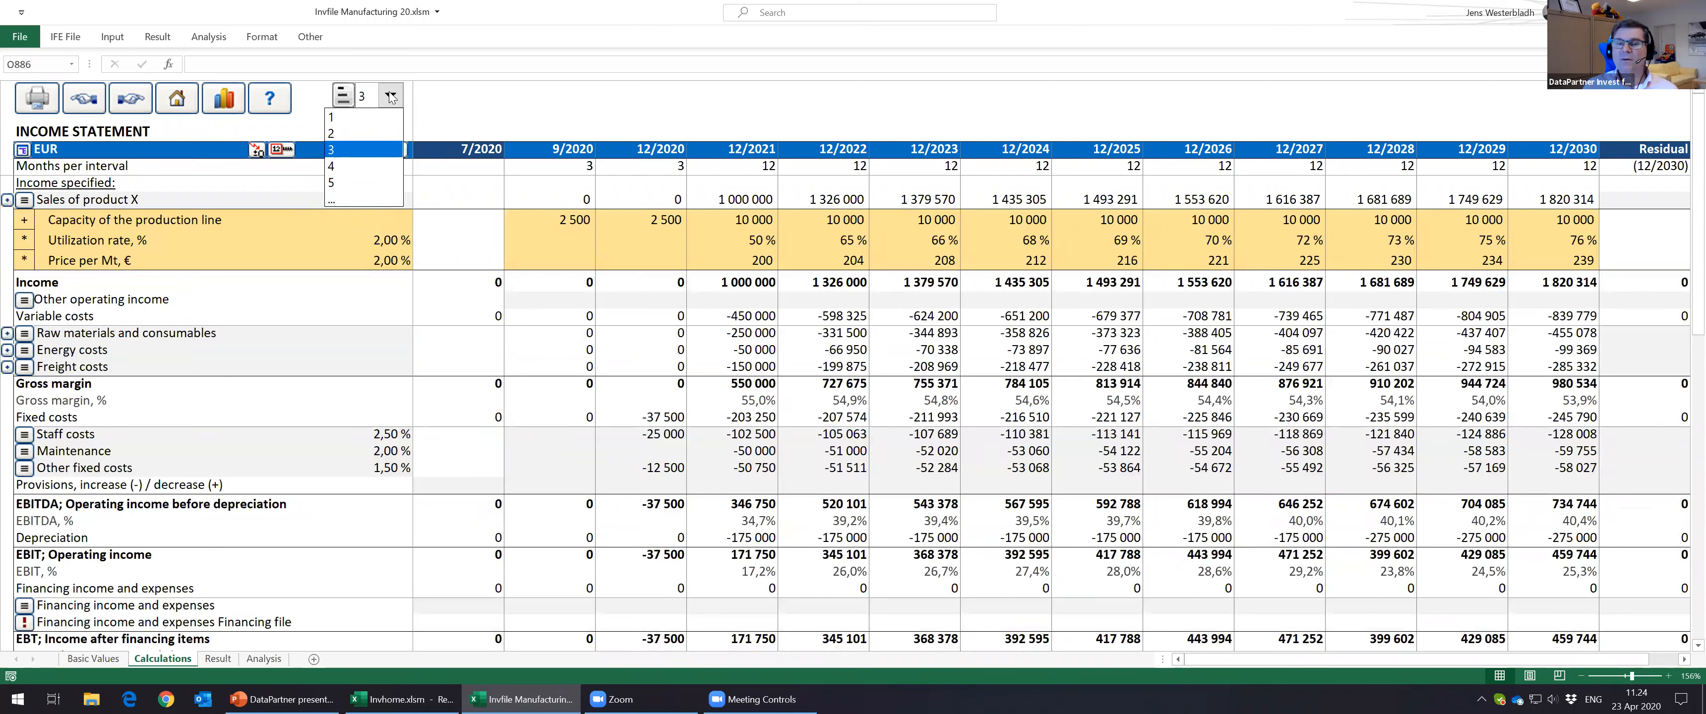
click(378, 166)
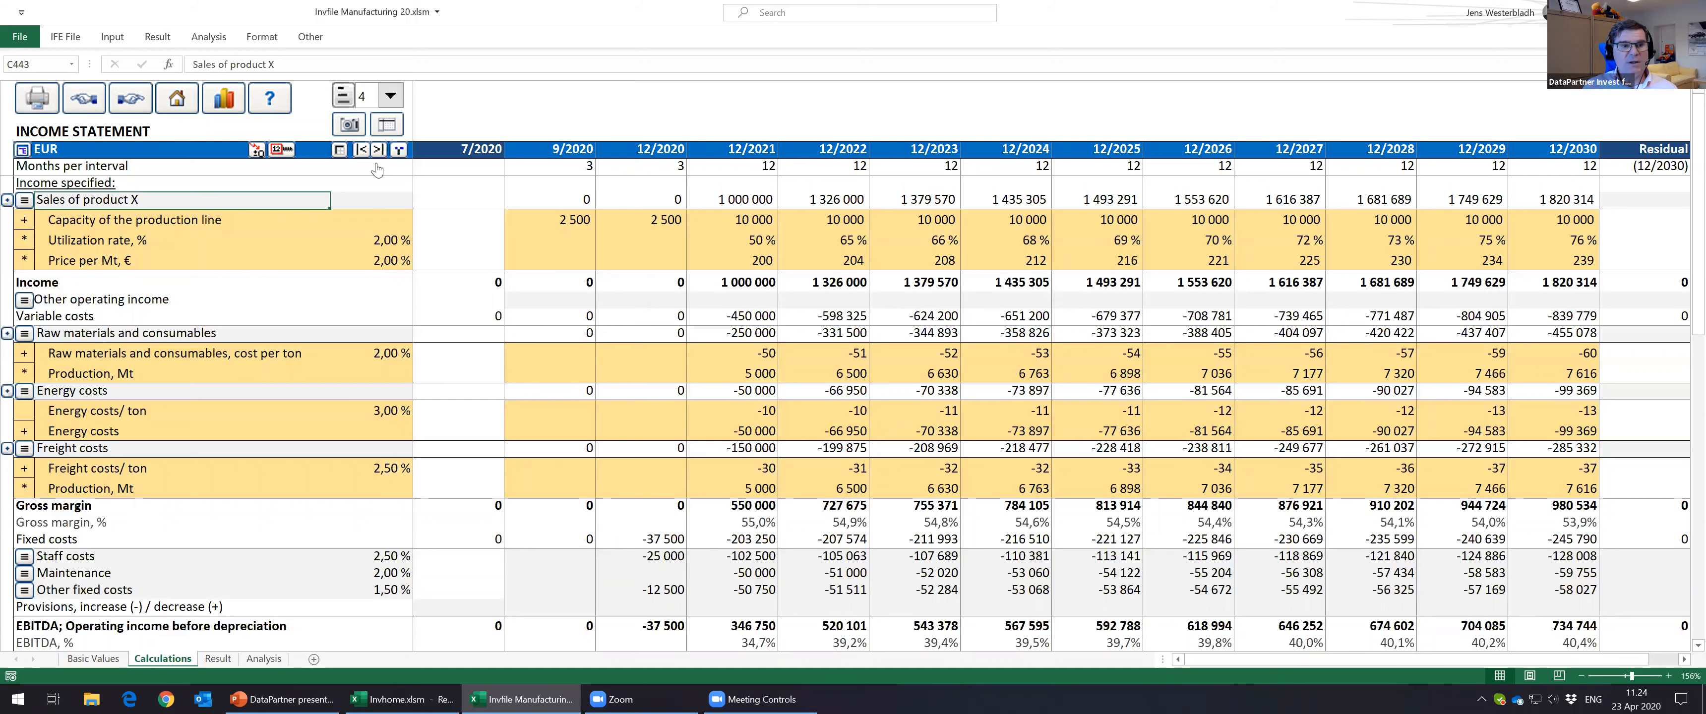
click(390, 97)
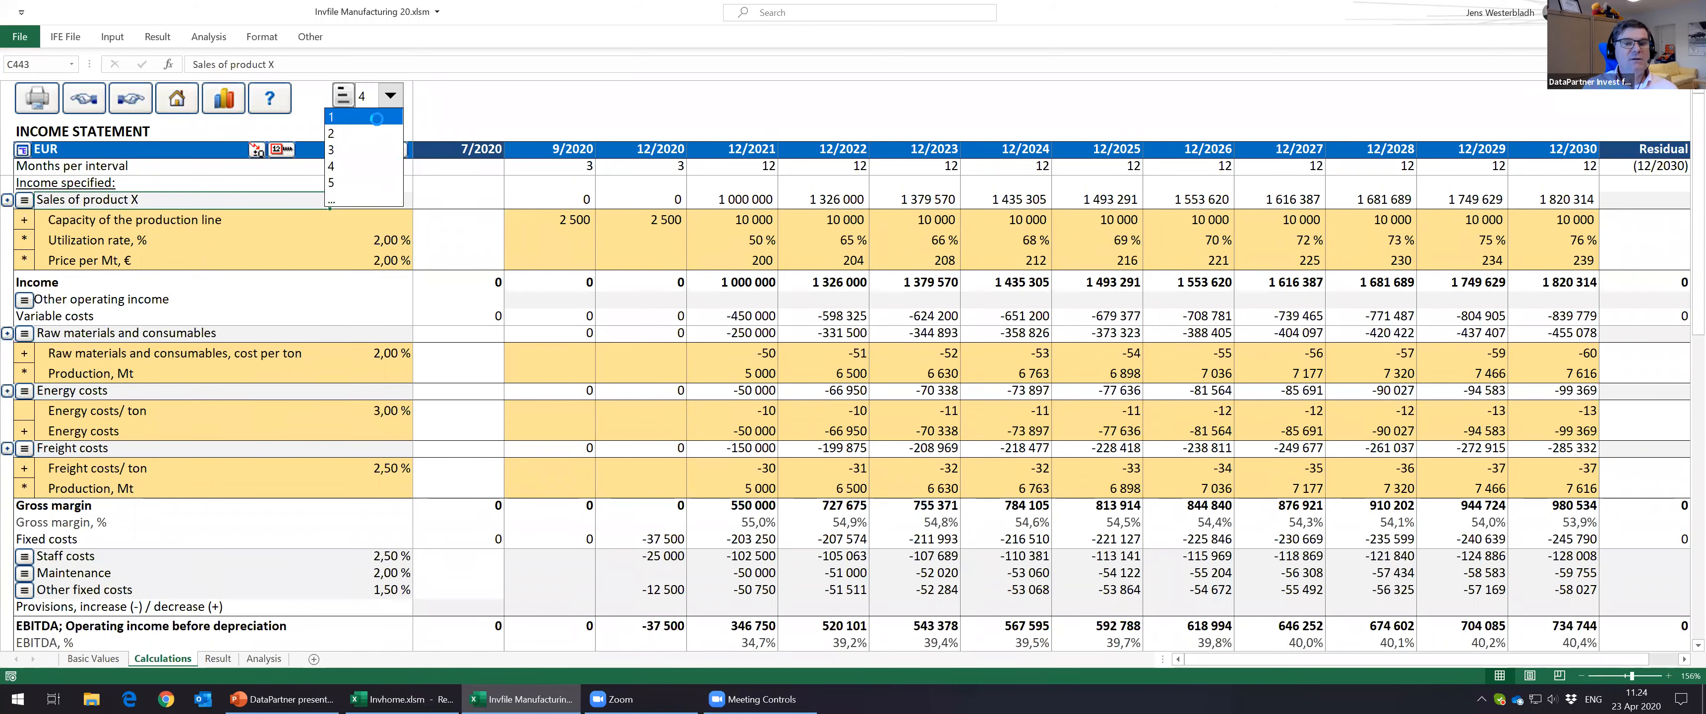
click(381, 119)
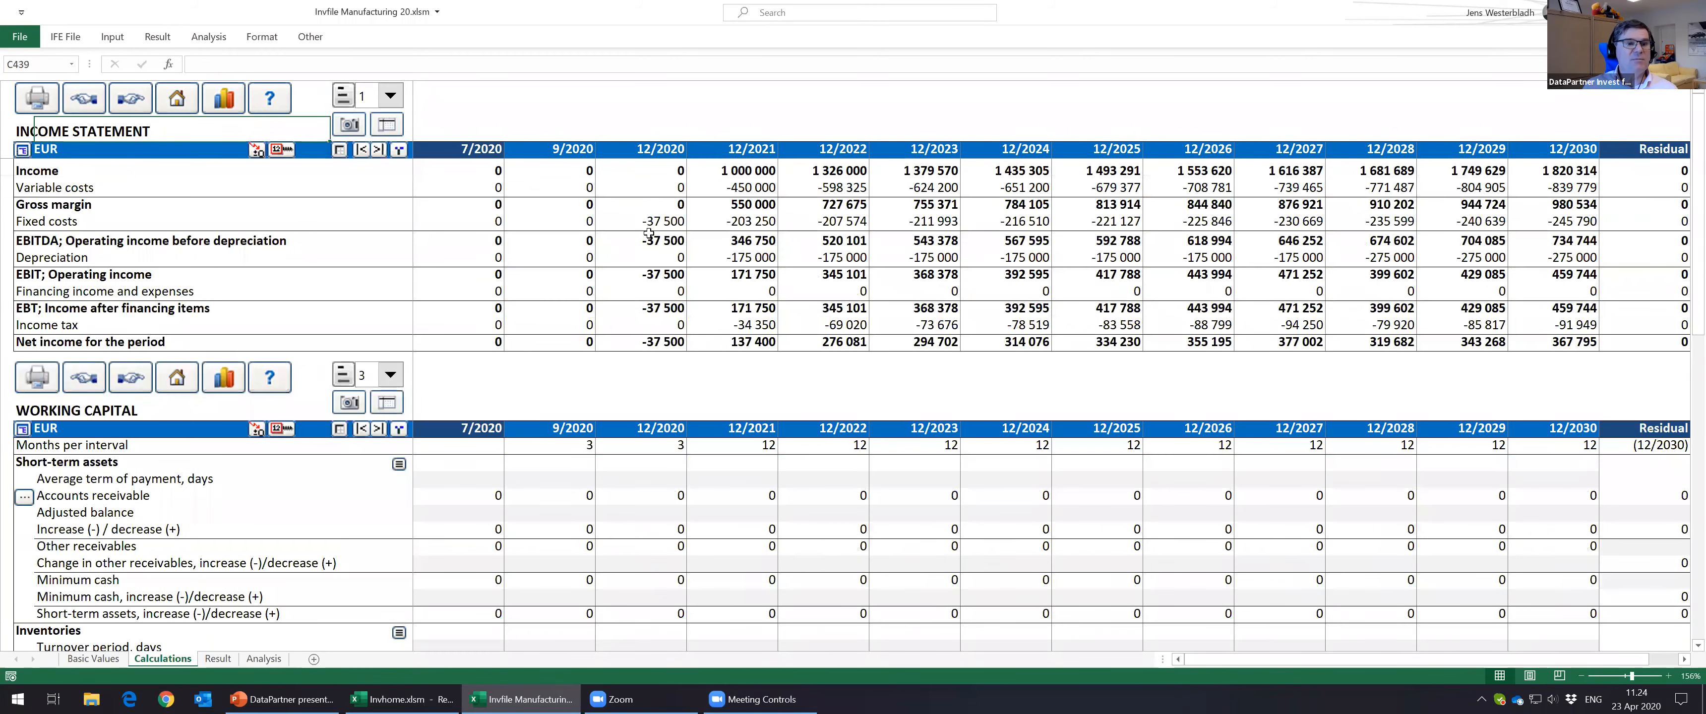
click(390, 96)
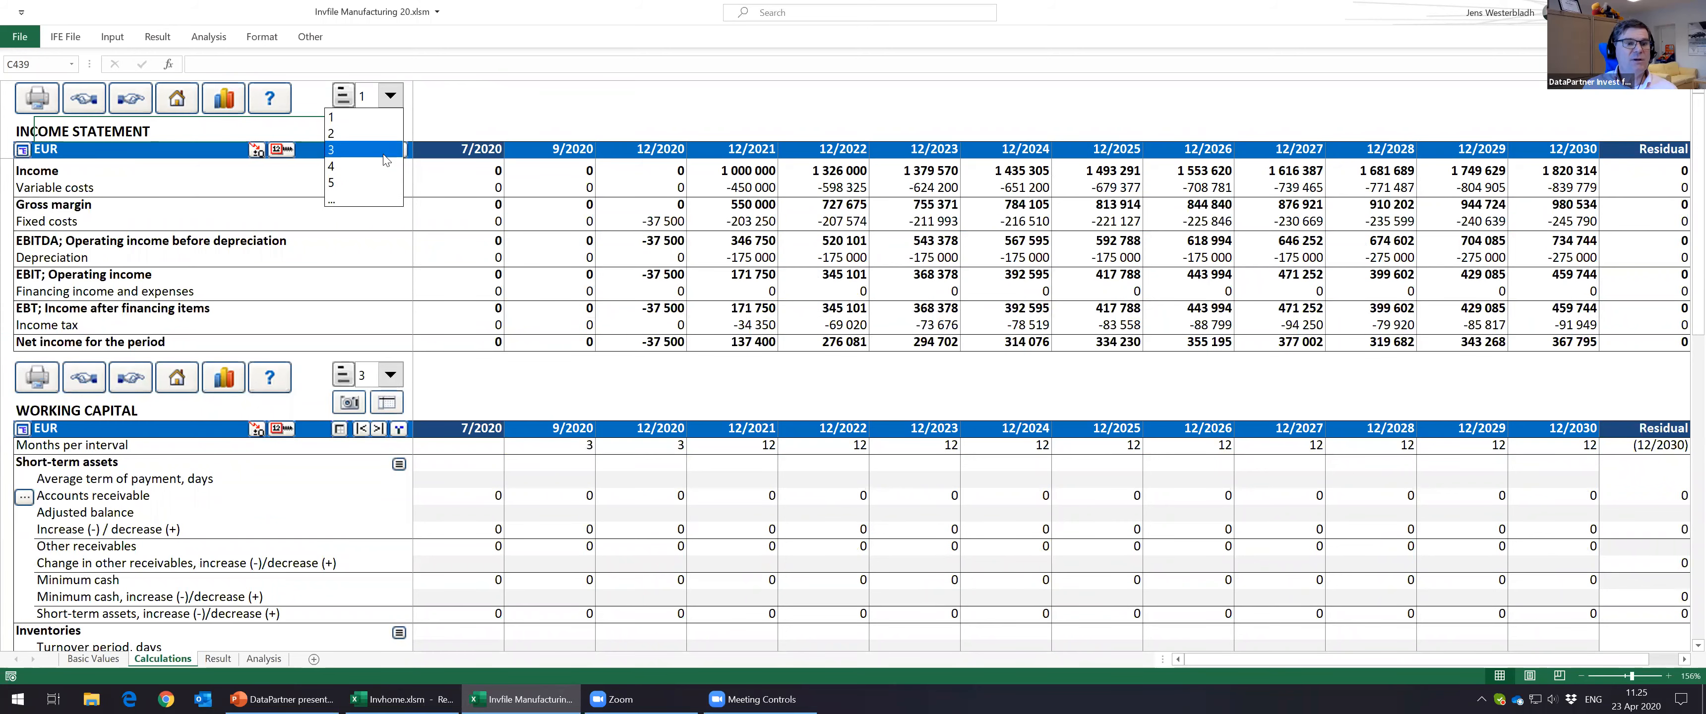
click(383, 166)
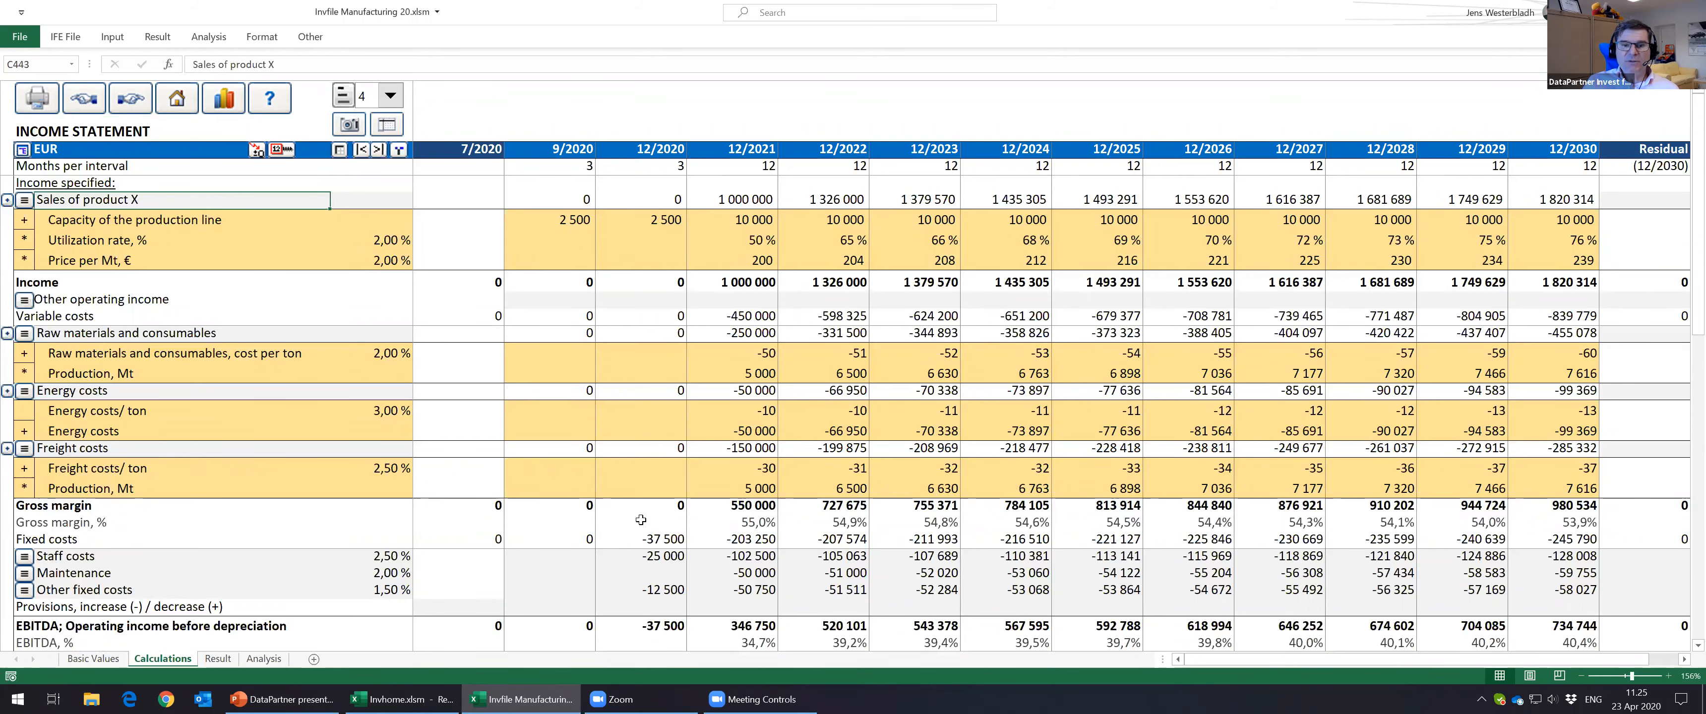
Step: Examine the gross margin, EBITDA and EBIT rows across the forecast years
scroll(748, 450, down, 1)
scroll(747, 450, down, 1)
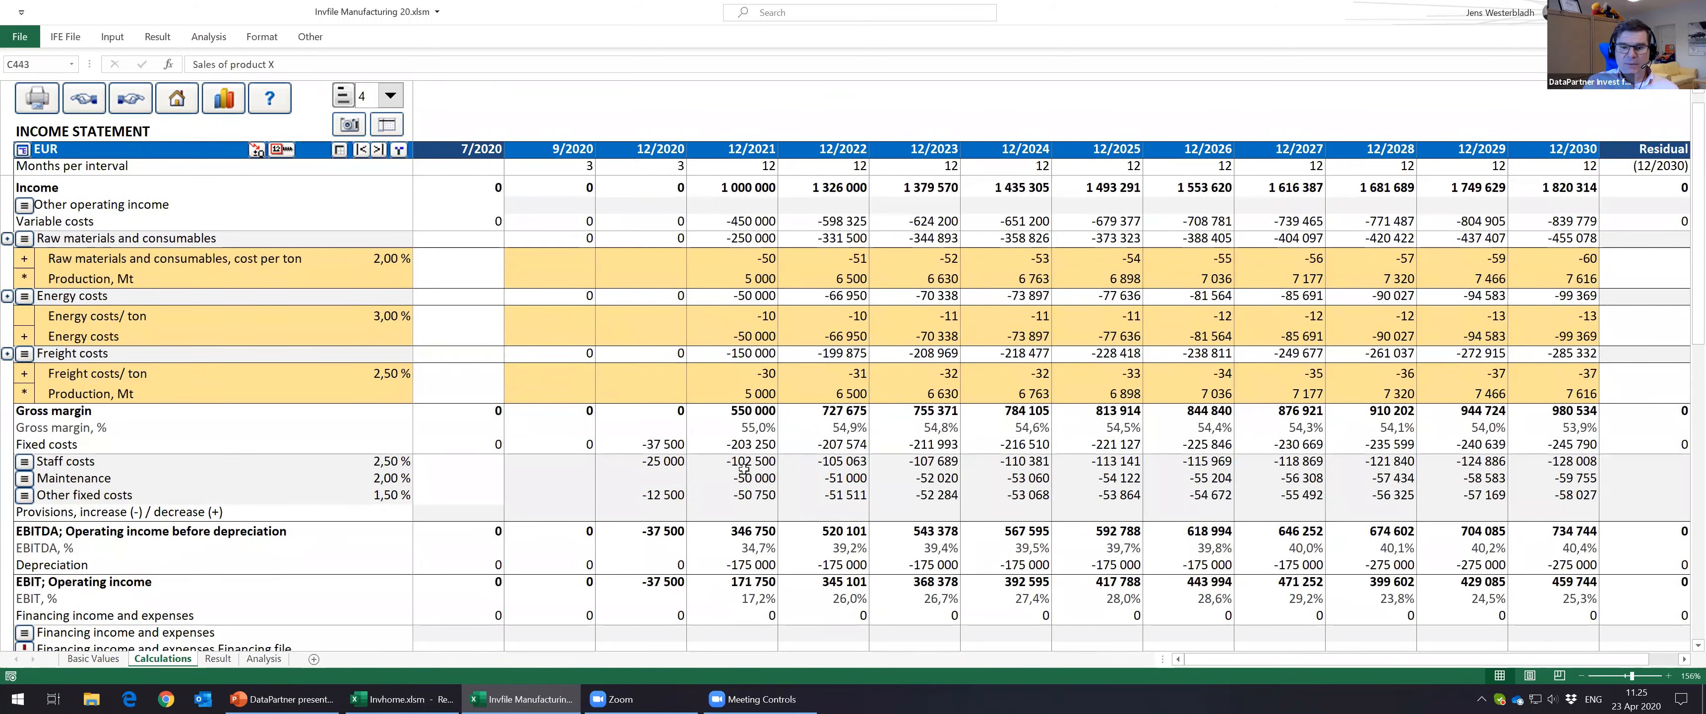
scroll(737, 491, down, 1)
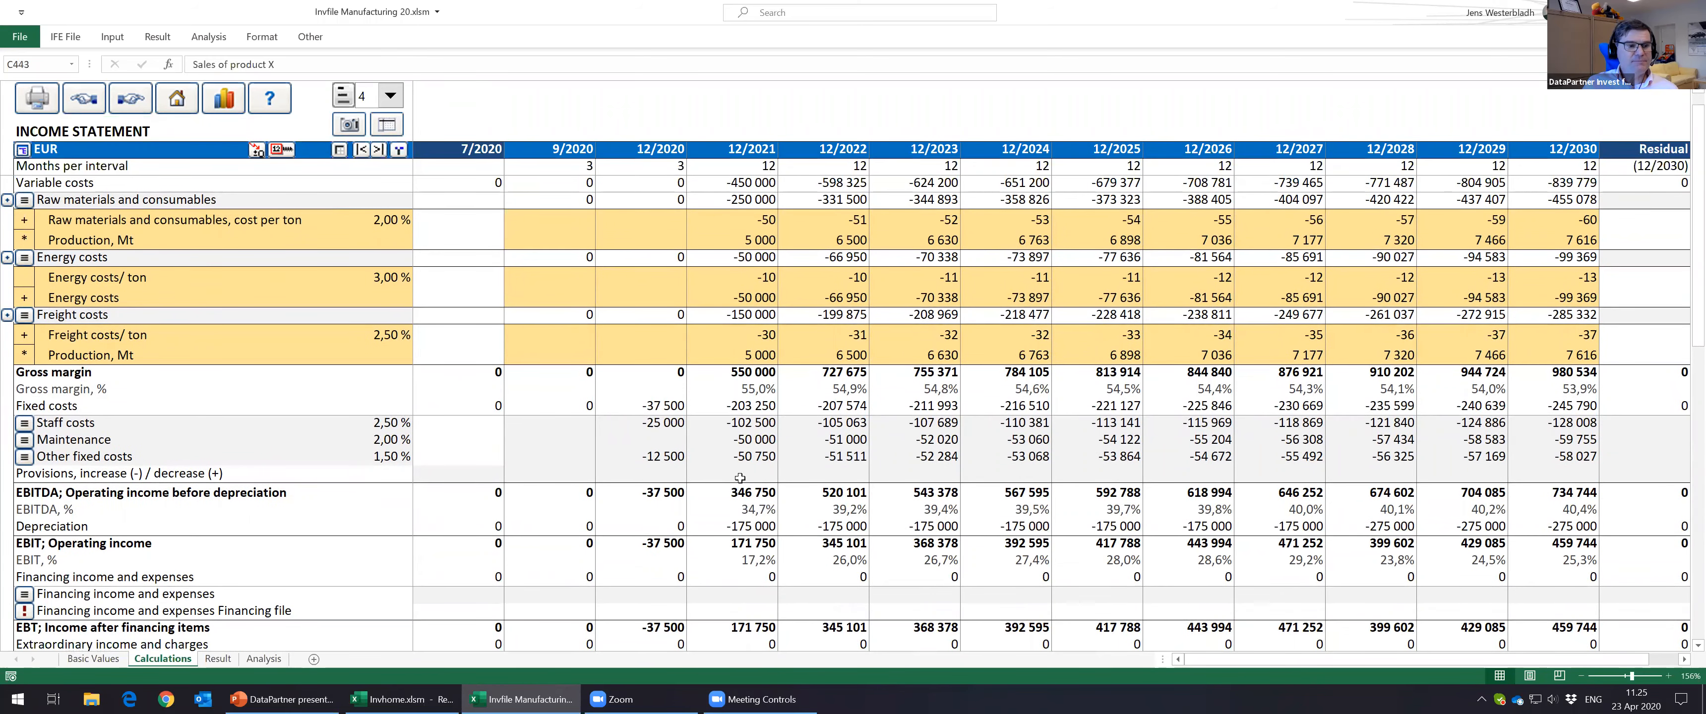
click(732, 374)
drag(829, 371, 900, 371)
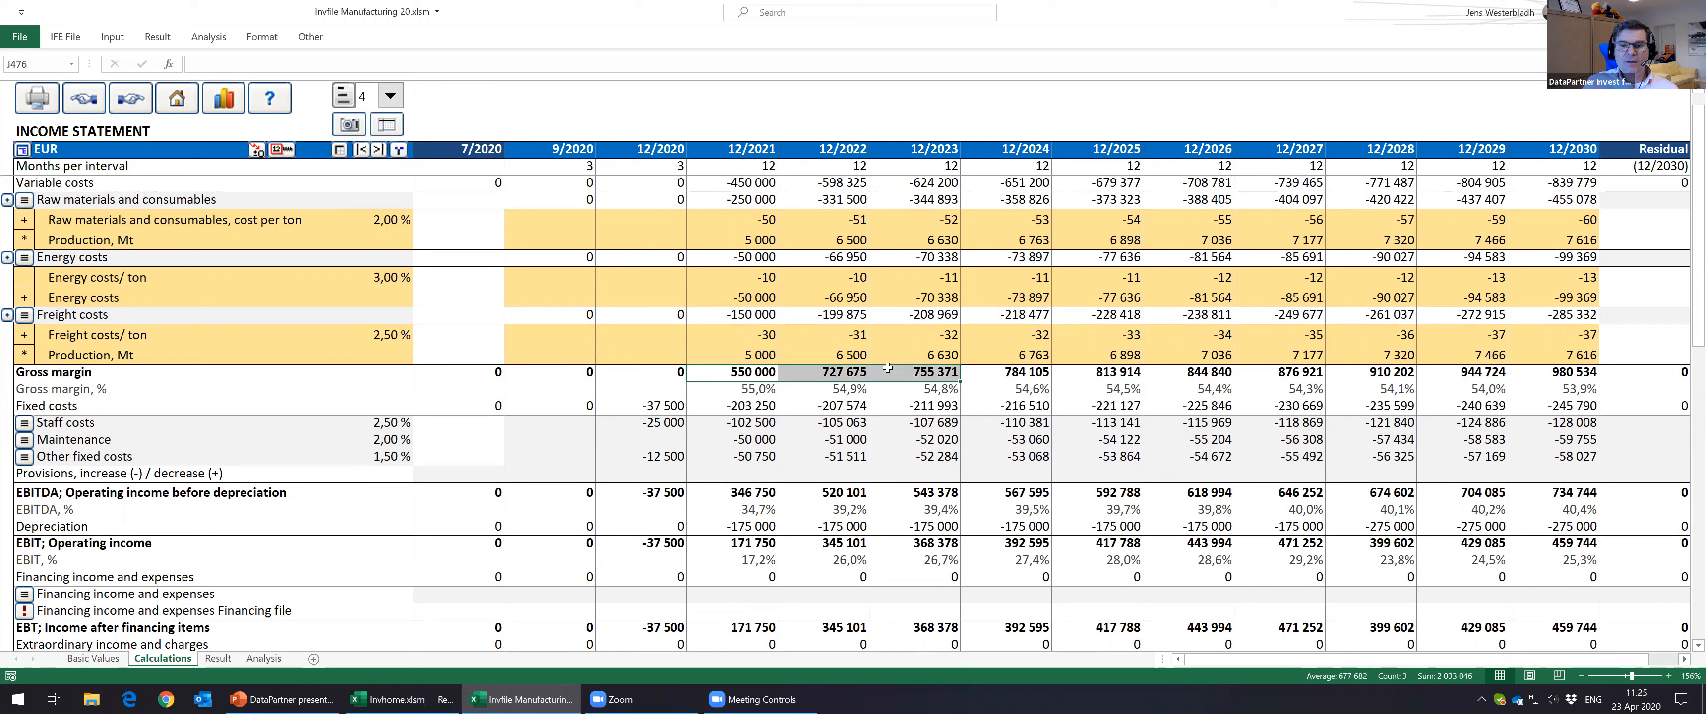
click(898, 371)
drag(769, 492, 1171, 490)
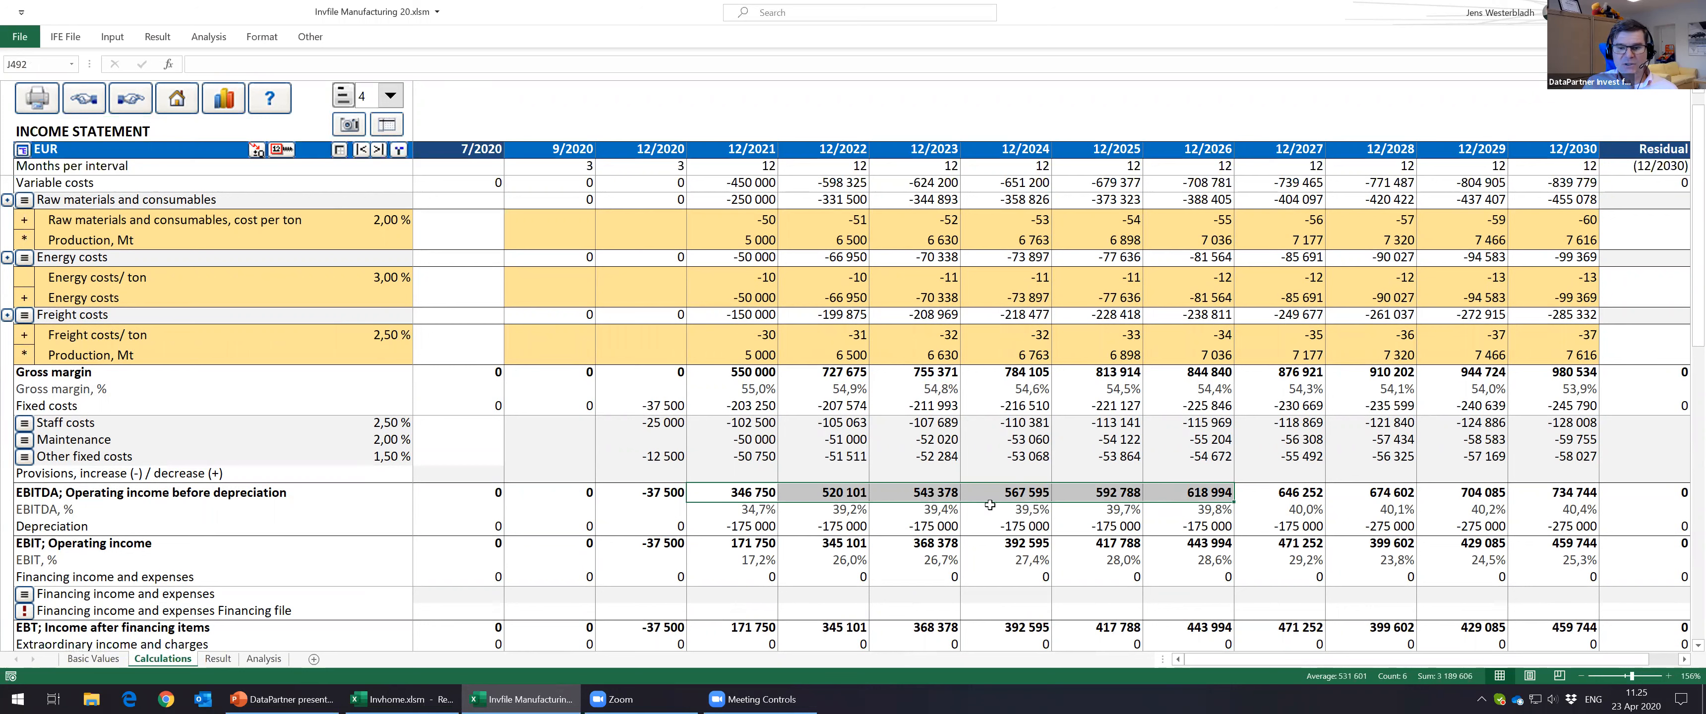
click(1005, 547)
Step: Examine the income tax and net income rows at the end of the income statement
scroll(1005, 548, down, 1)
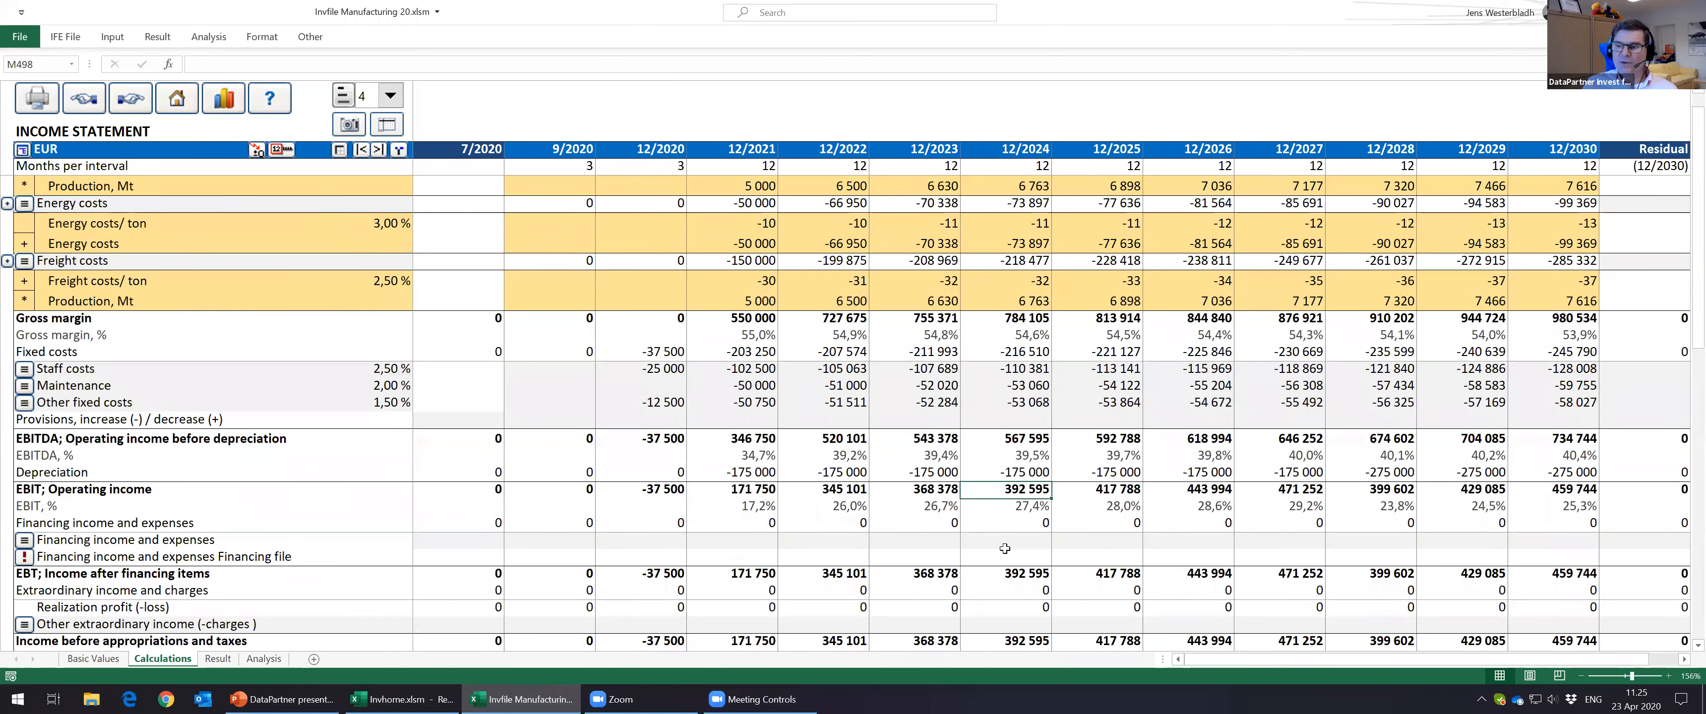
scroll(1004, 549, down, 3)
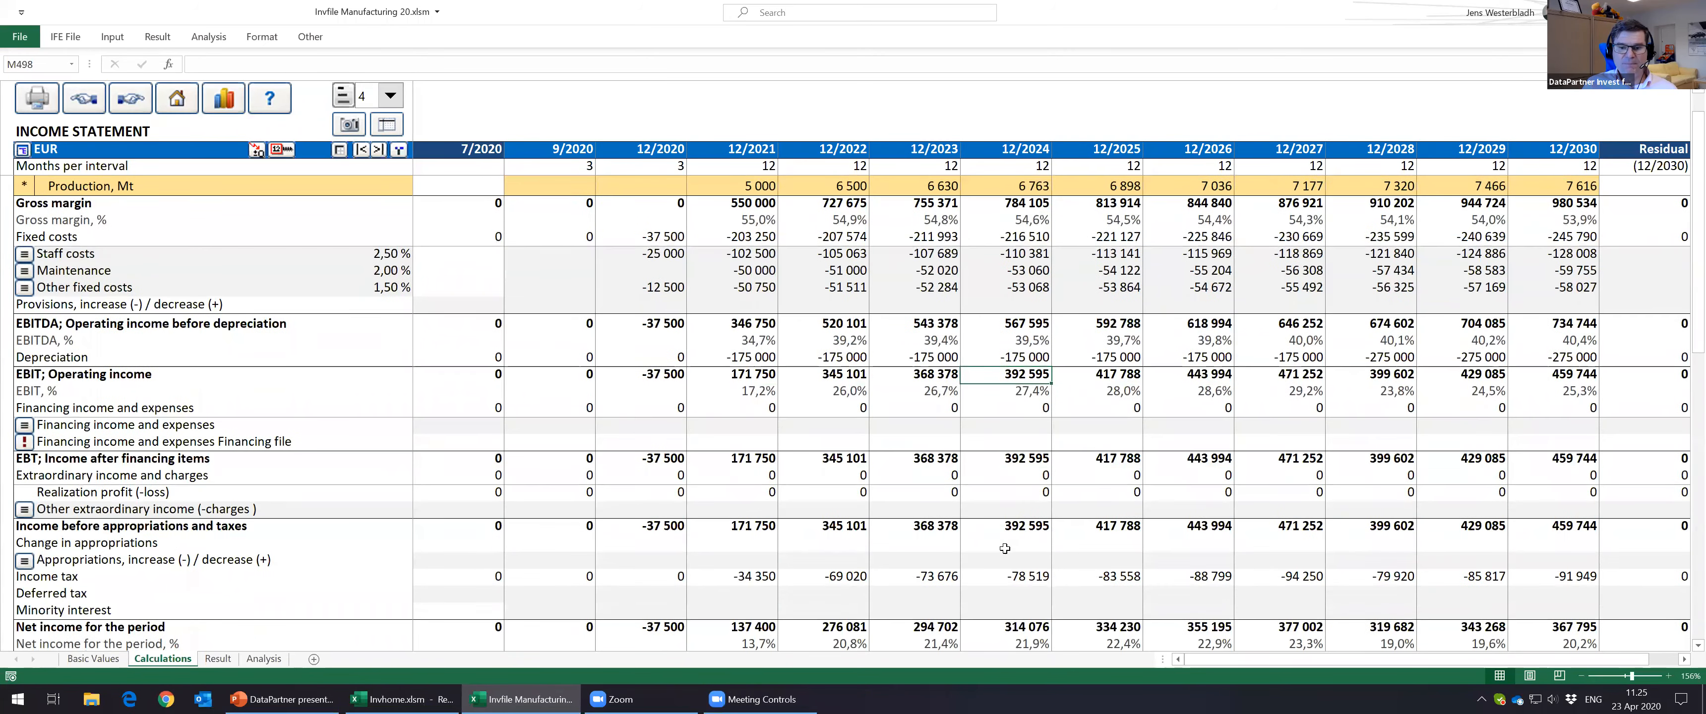
click(737, 557)
scroll(783, 570, down, 2)
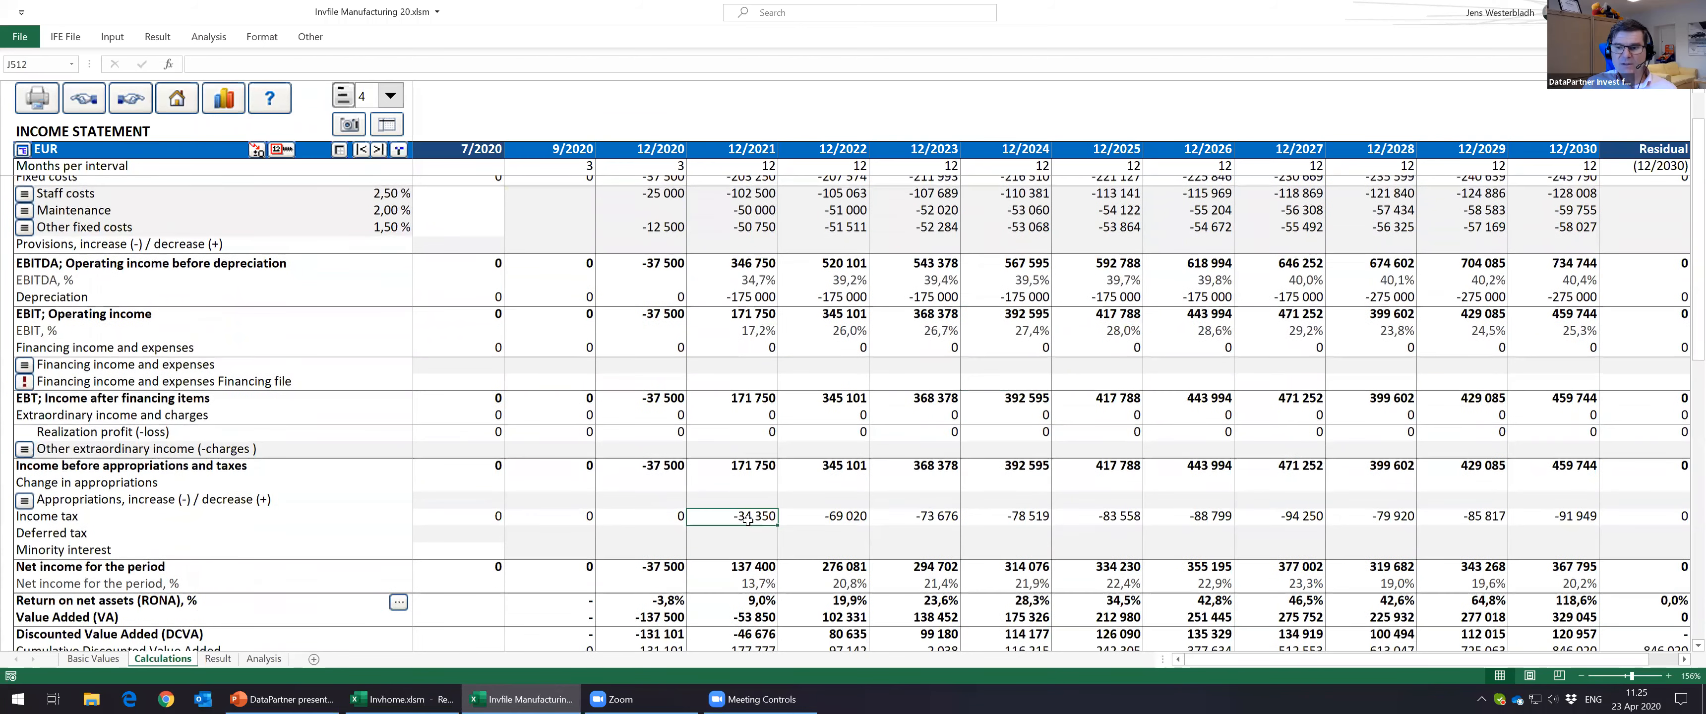
click(834, 522)
click(910, 523)
click(1028, 523)
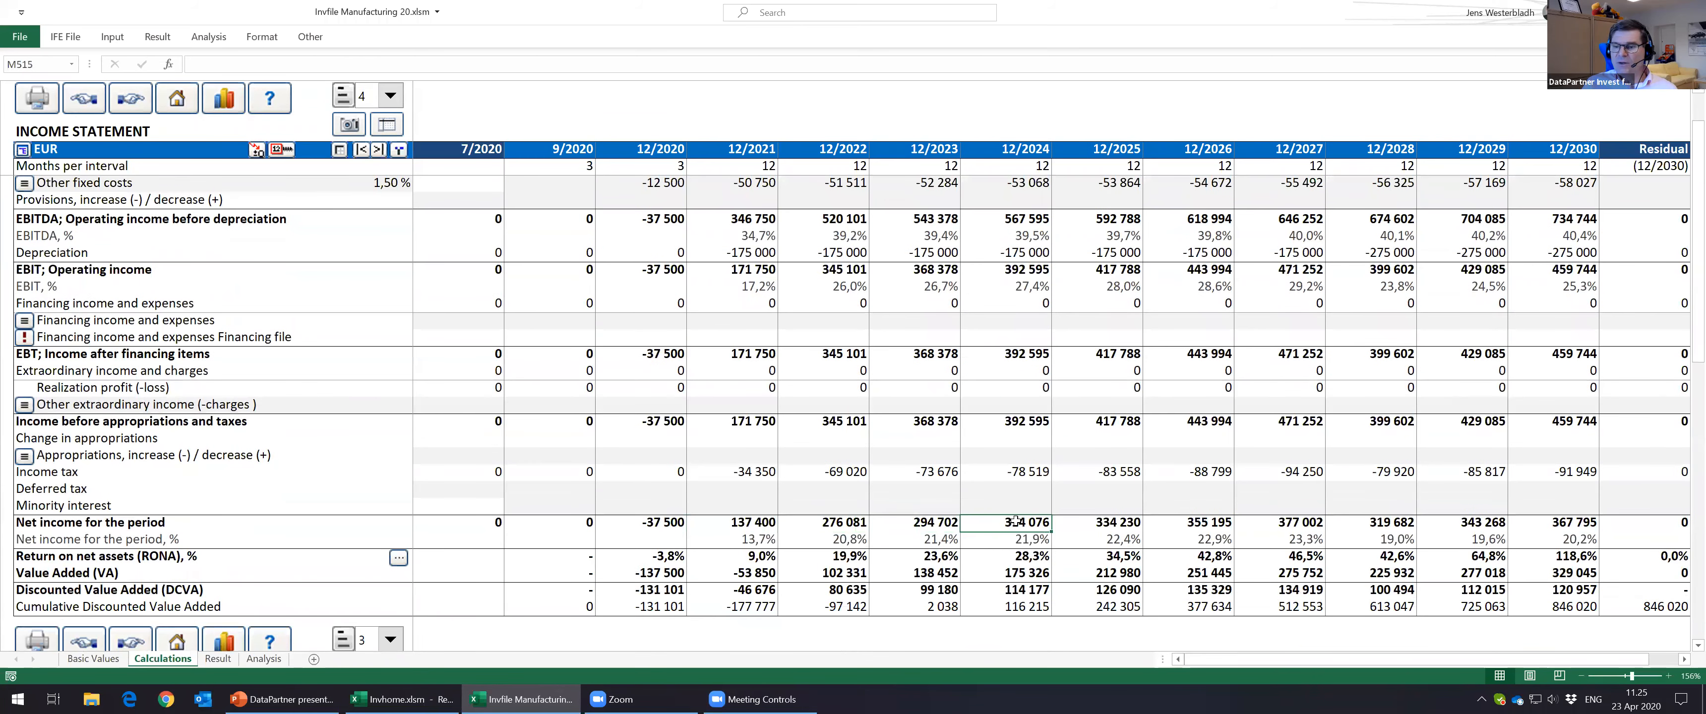
click(1076, 521)
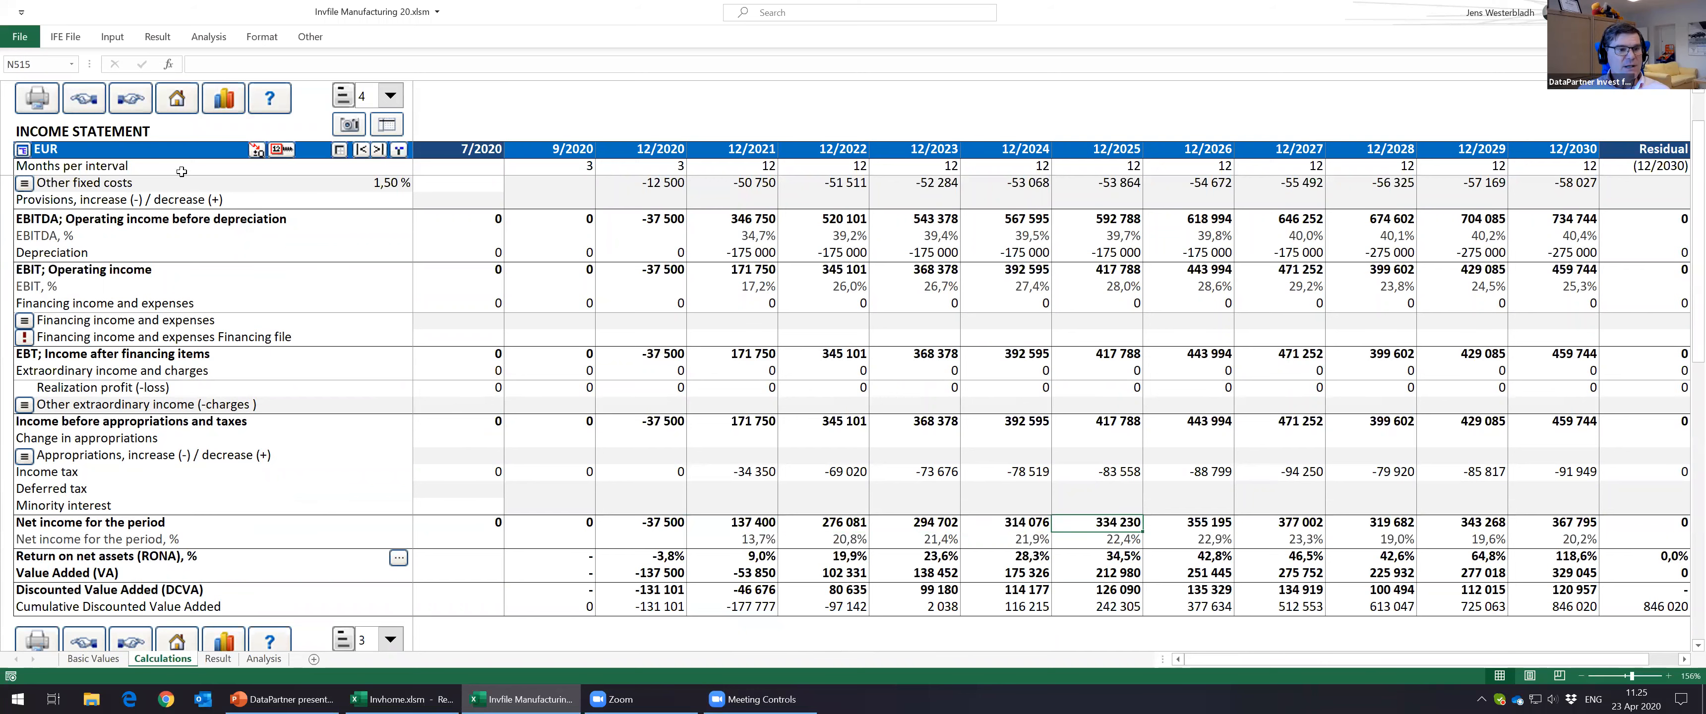
Step: Go to the working capital table and enter 40 days as the 7/2020 average term of payment for short-term assets
click(129, 109)
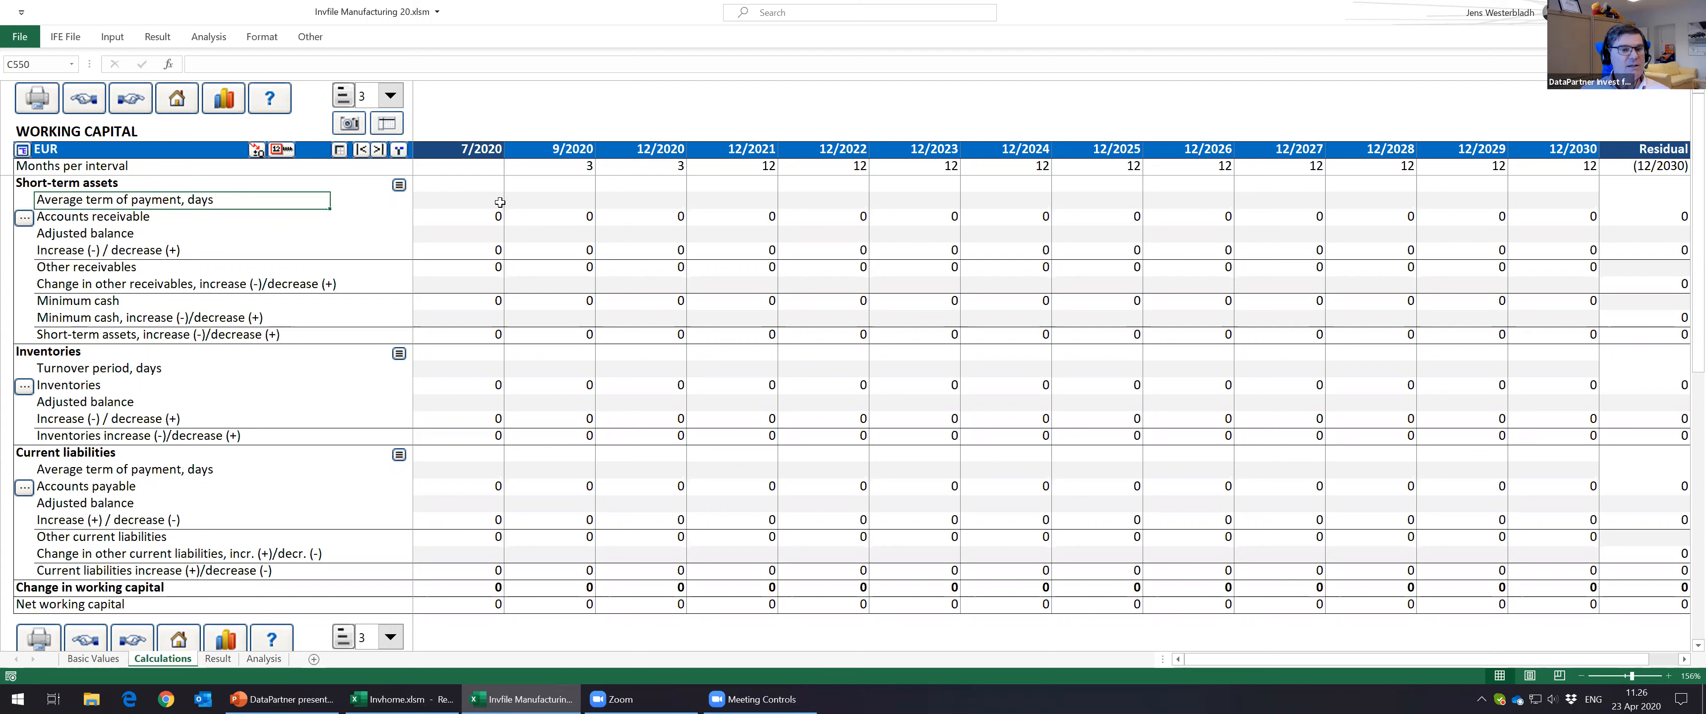
click(466, 199)
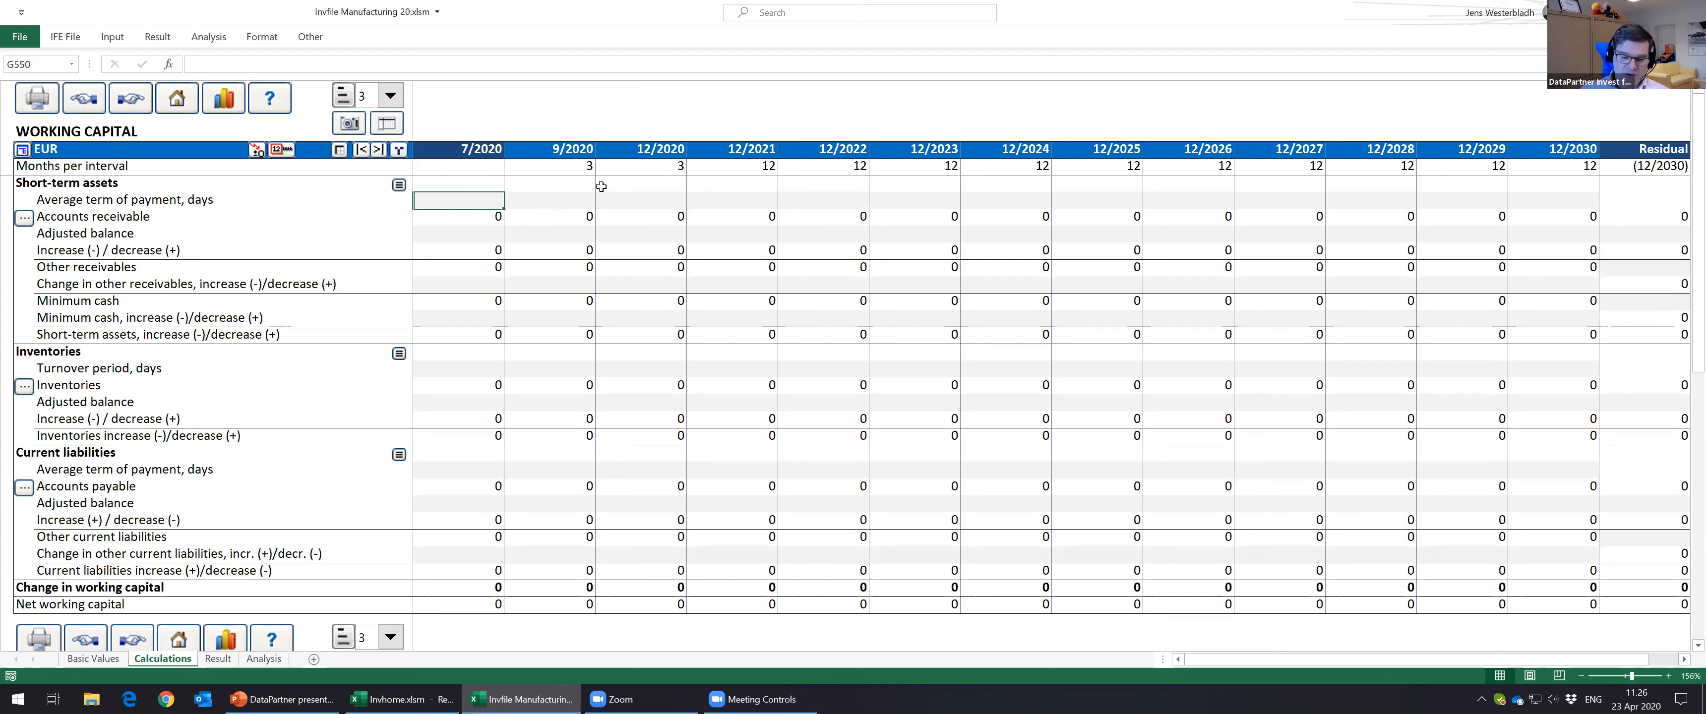
text(40)
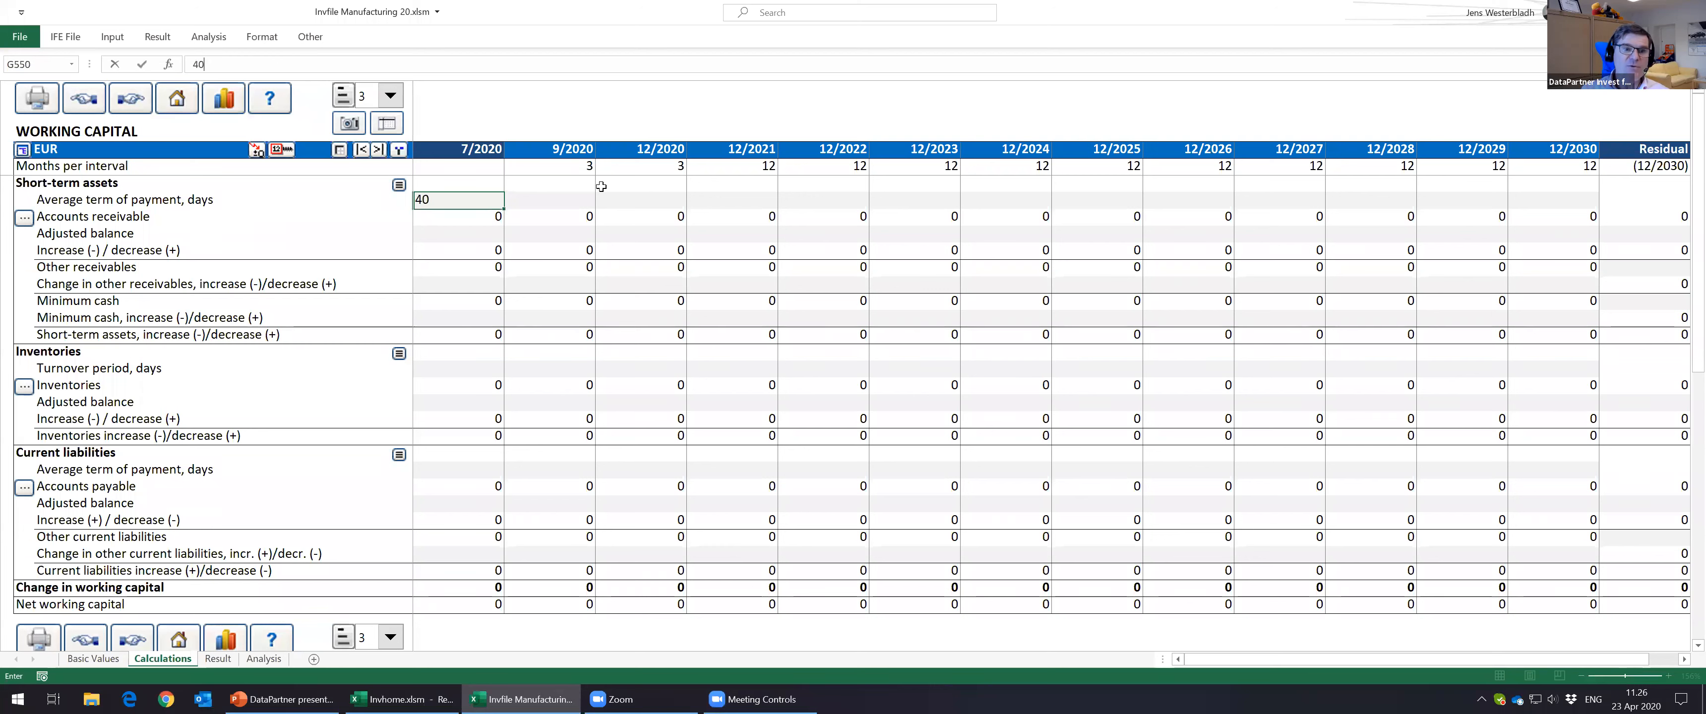
key(Return)
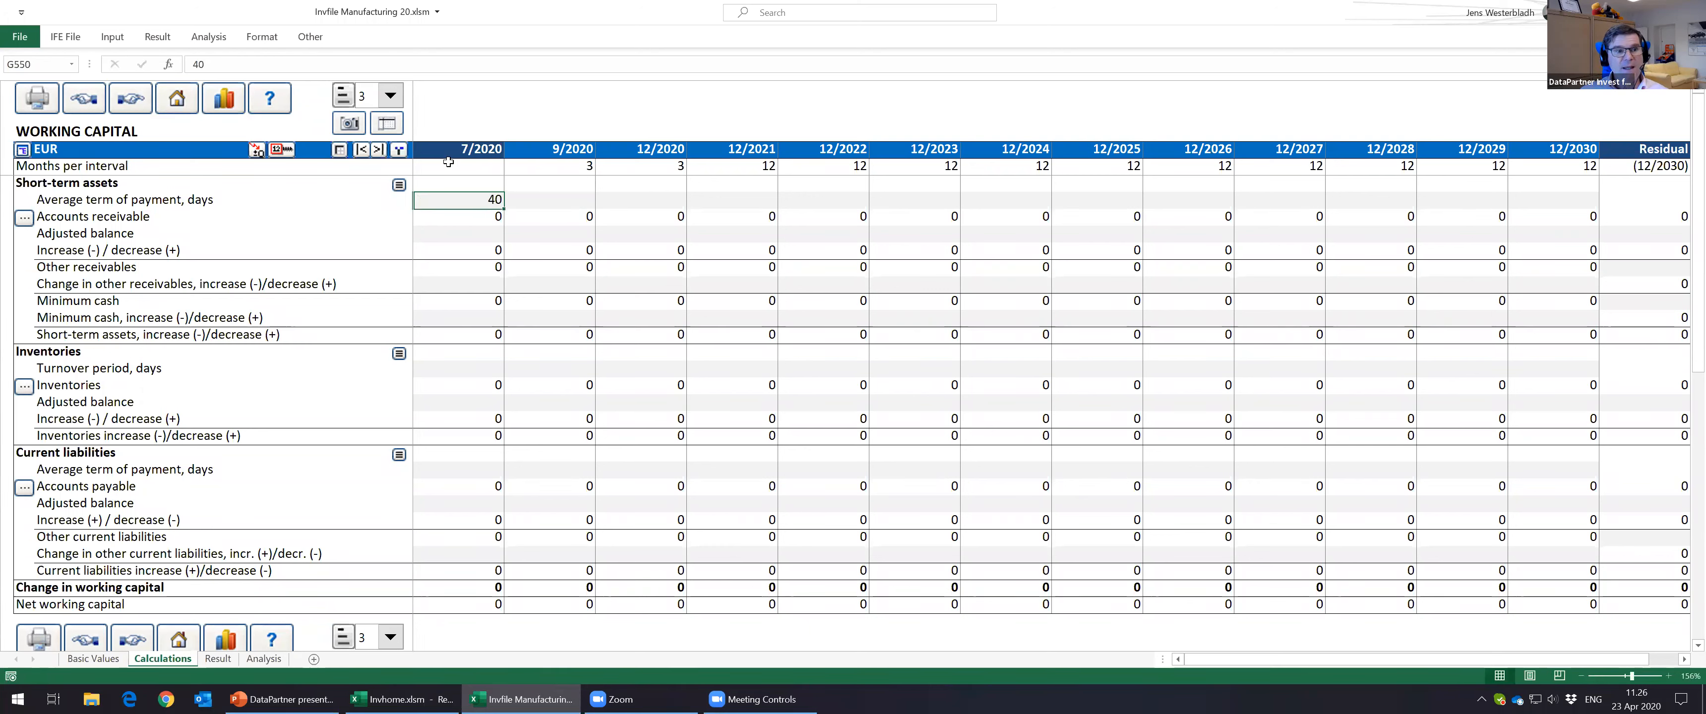
Step: Distribute the 40-day short-term asset payment term as formulas through 12/2030 and review the accounts receivable row
click(282, 149)
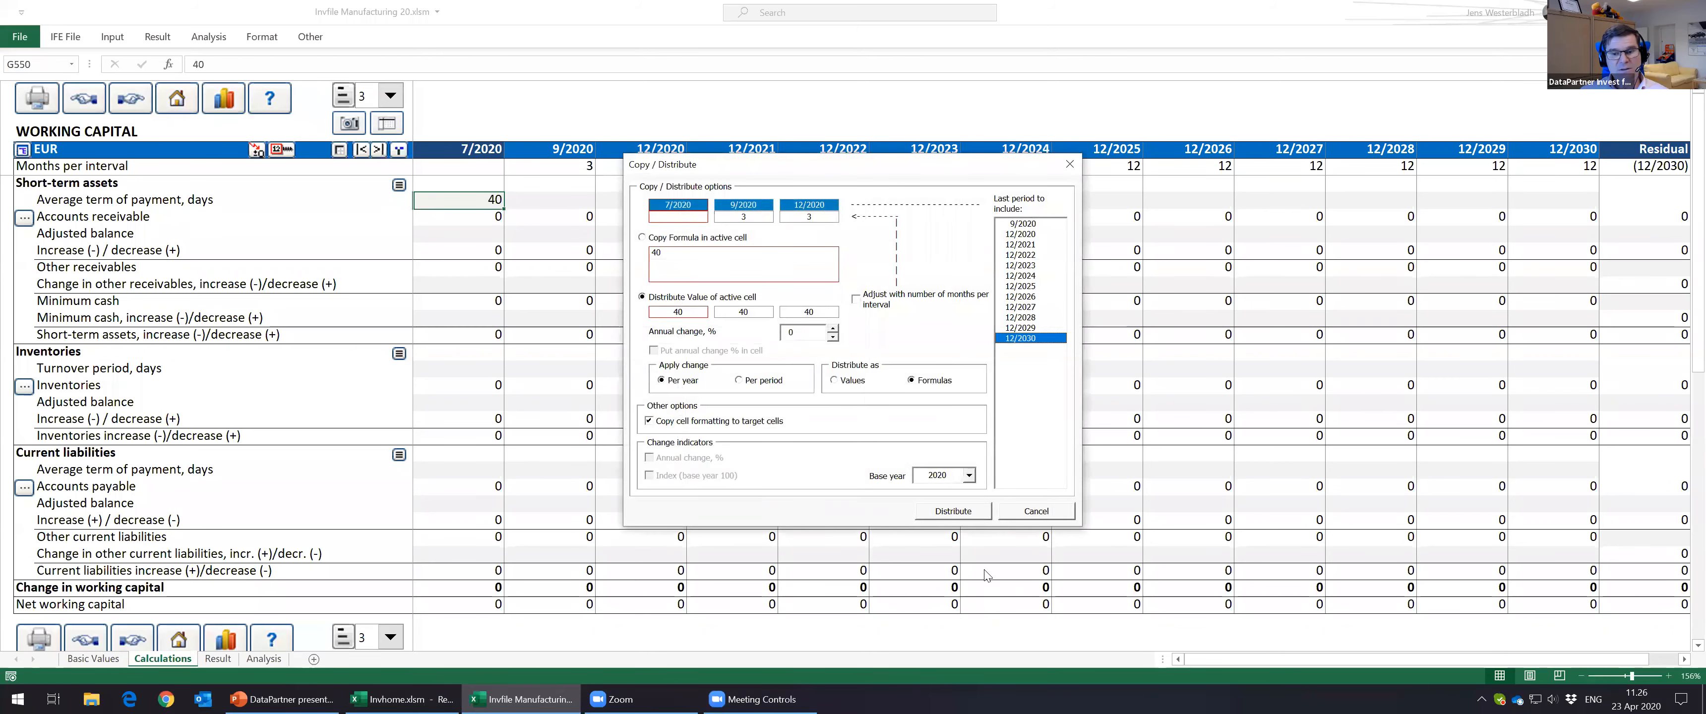
click(953, 510)
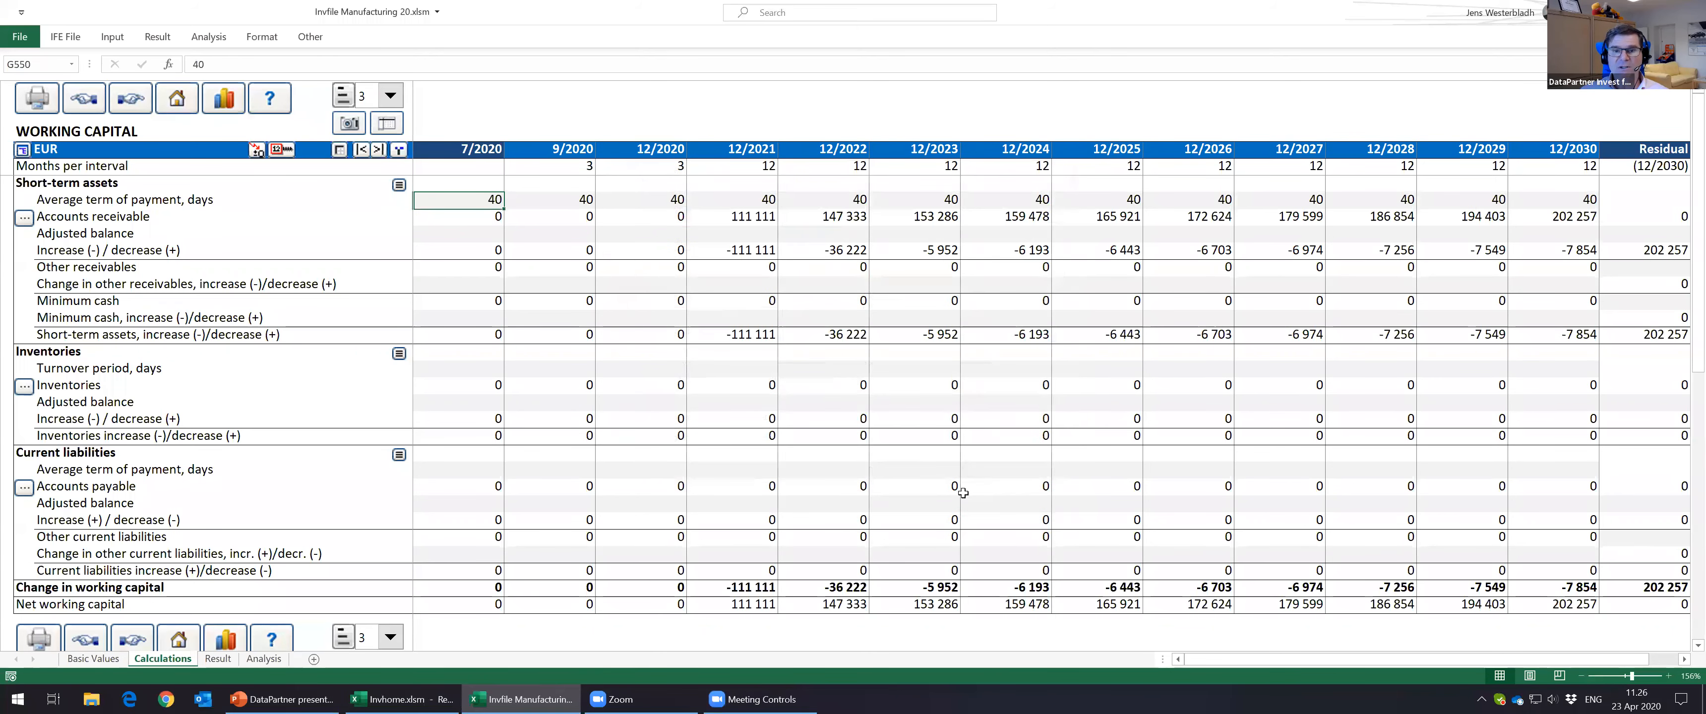
drag(766, 218, 1526, 211)
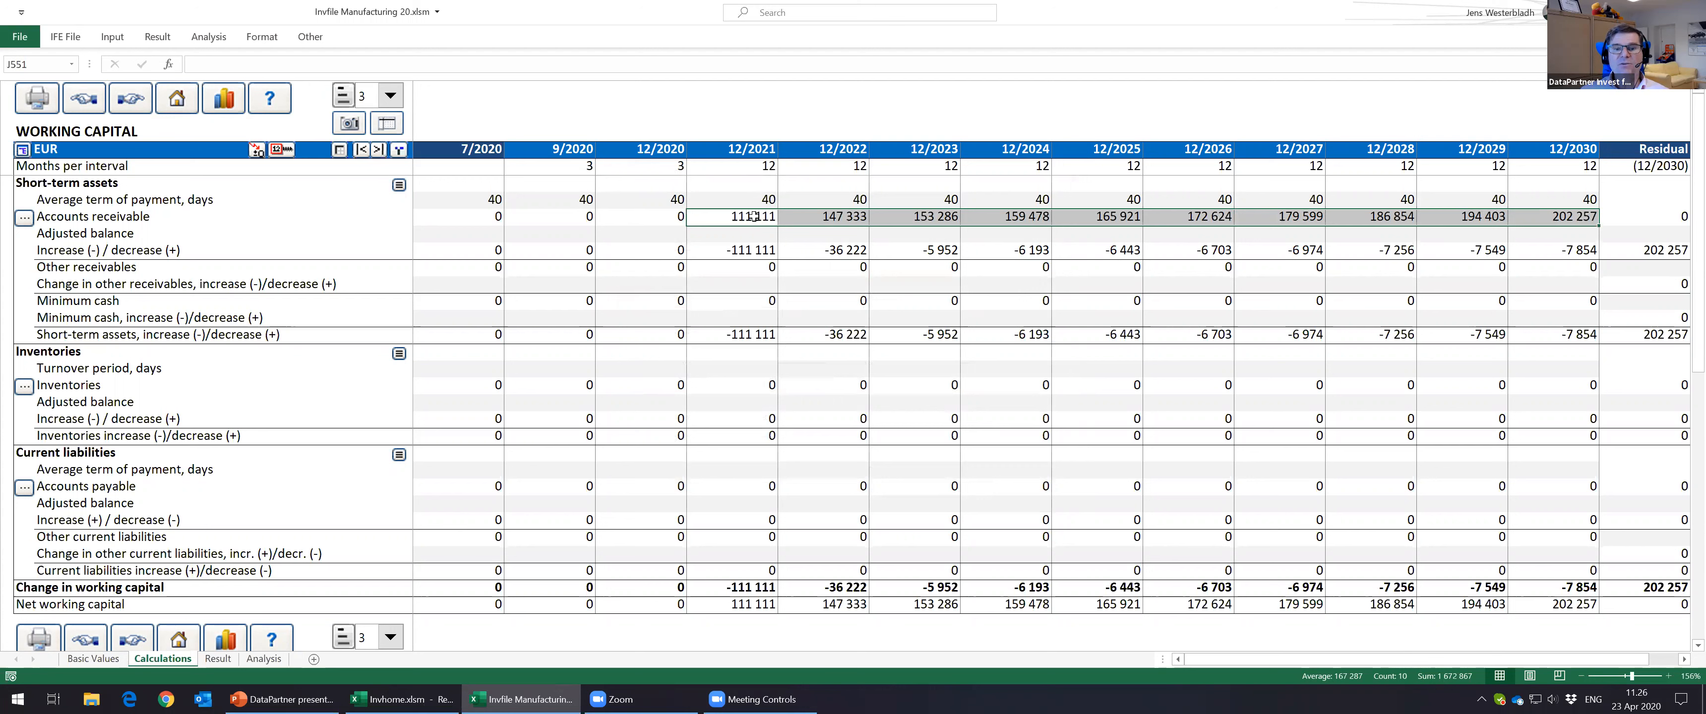
key(Right)
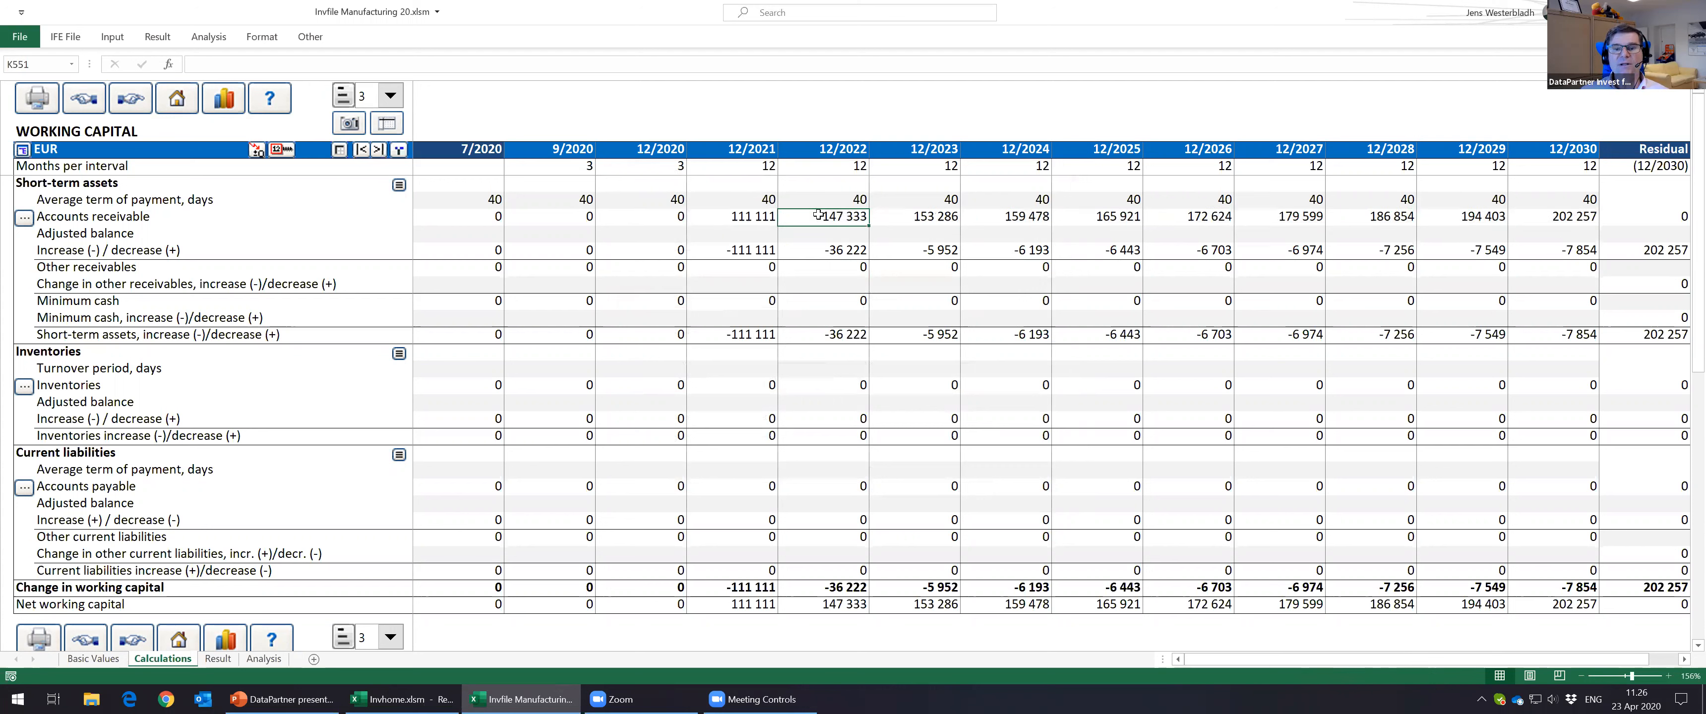
click(747, 215)
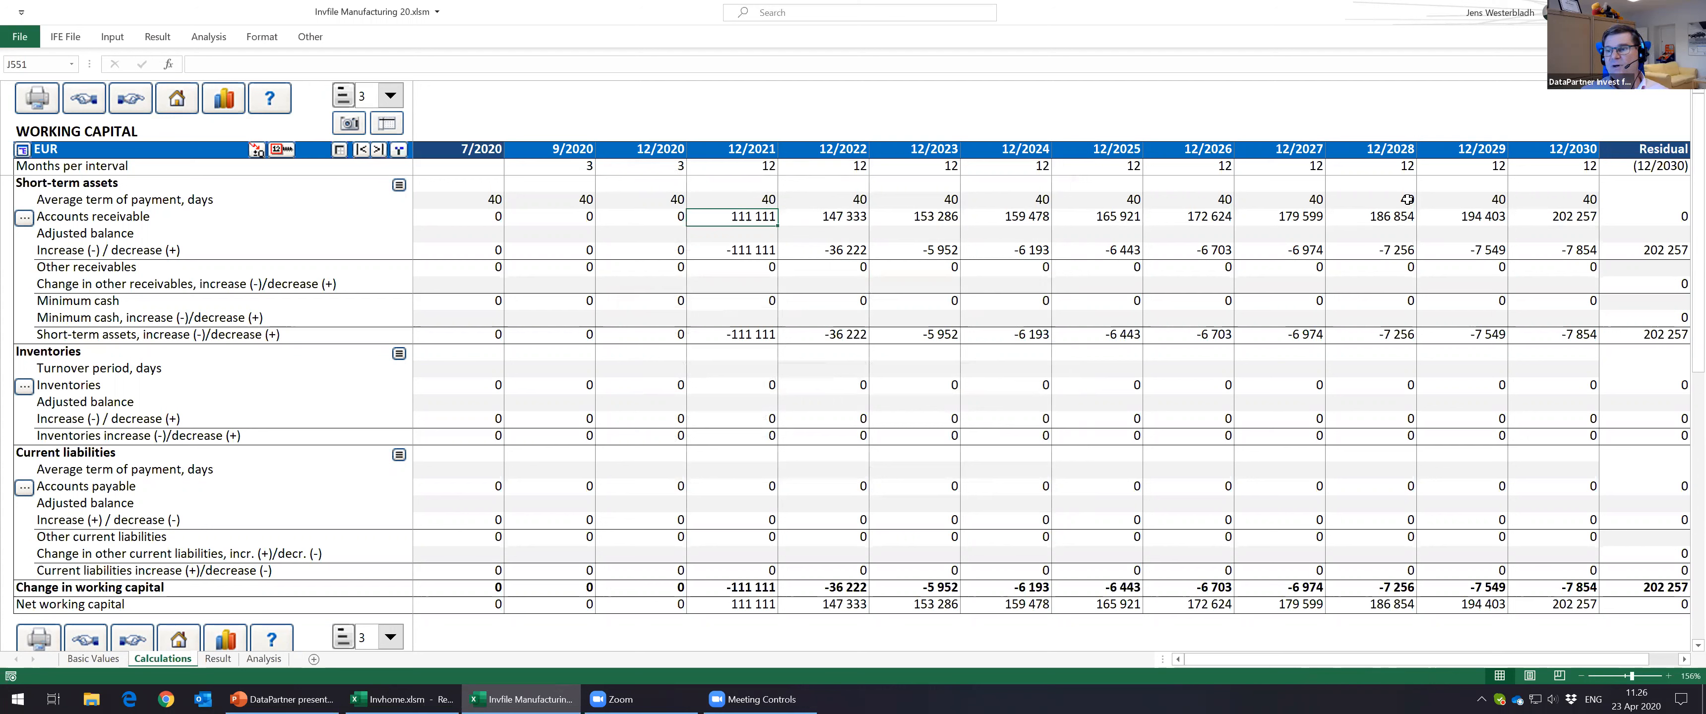
click(1561, 216)
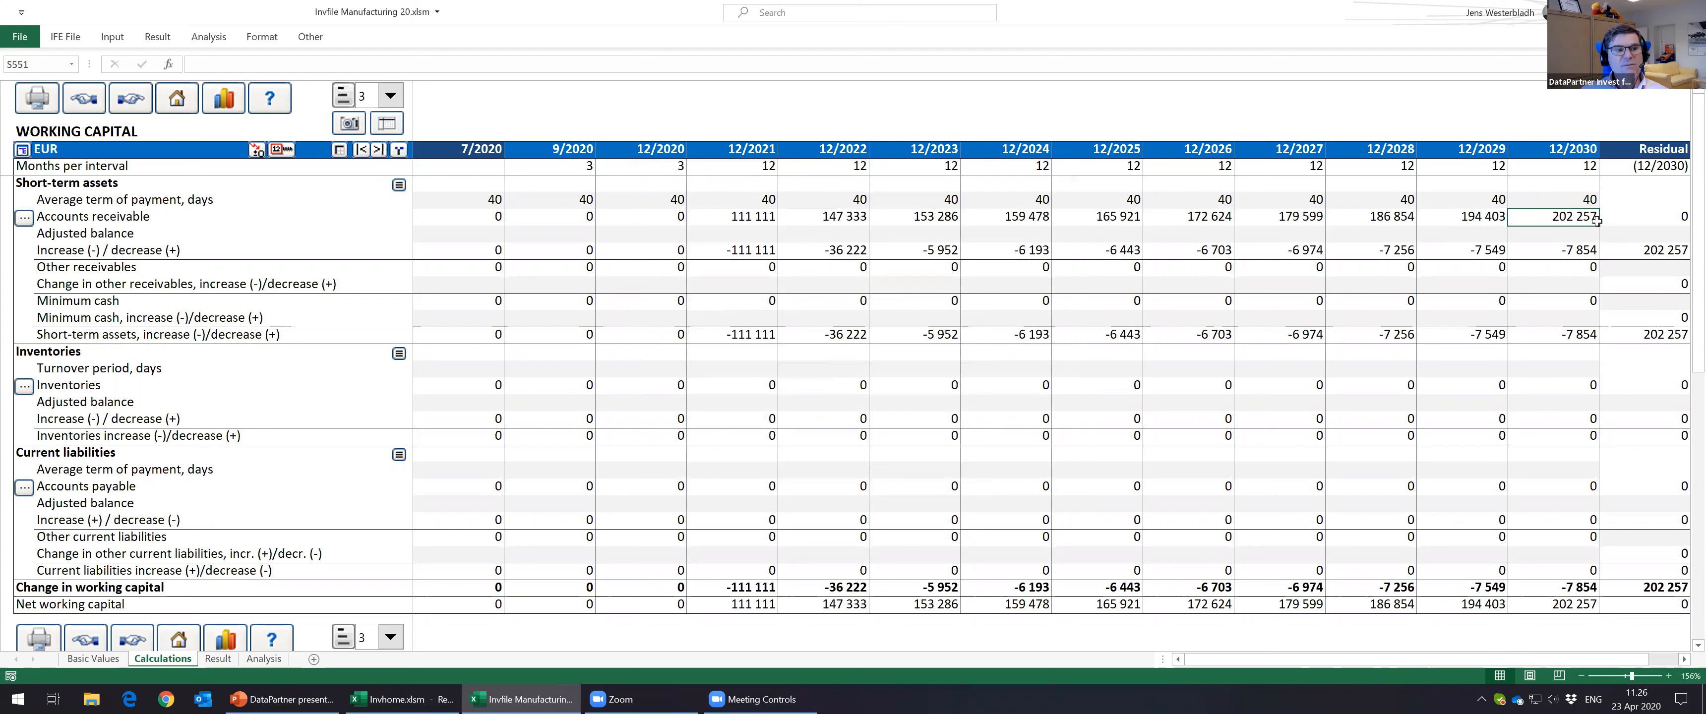
click(1642, 248)
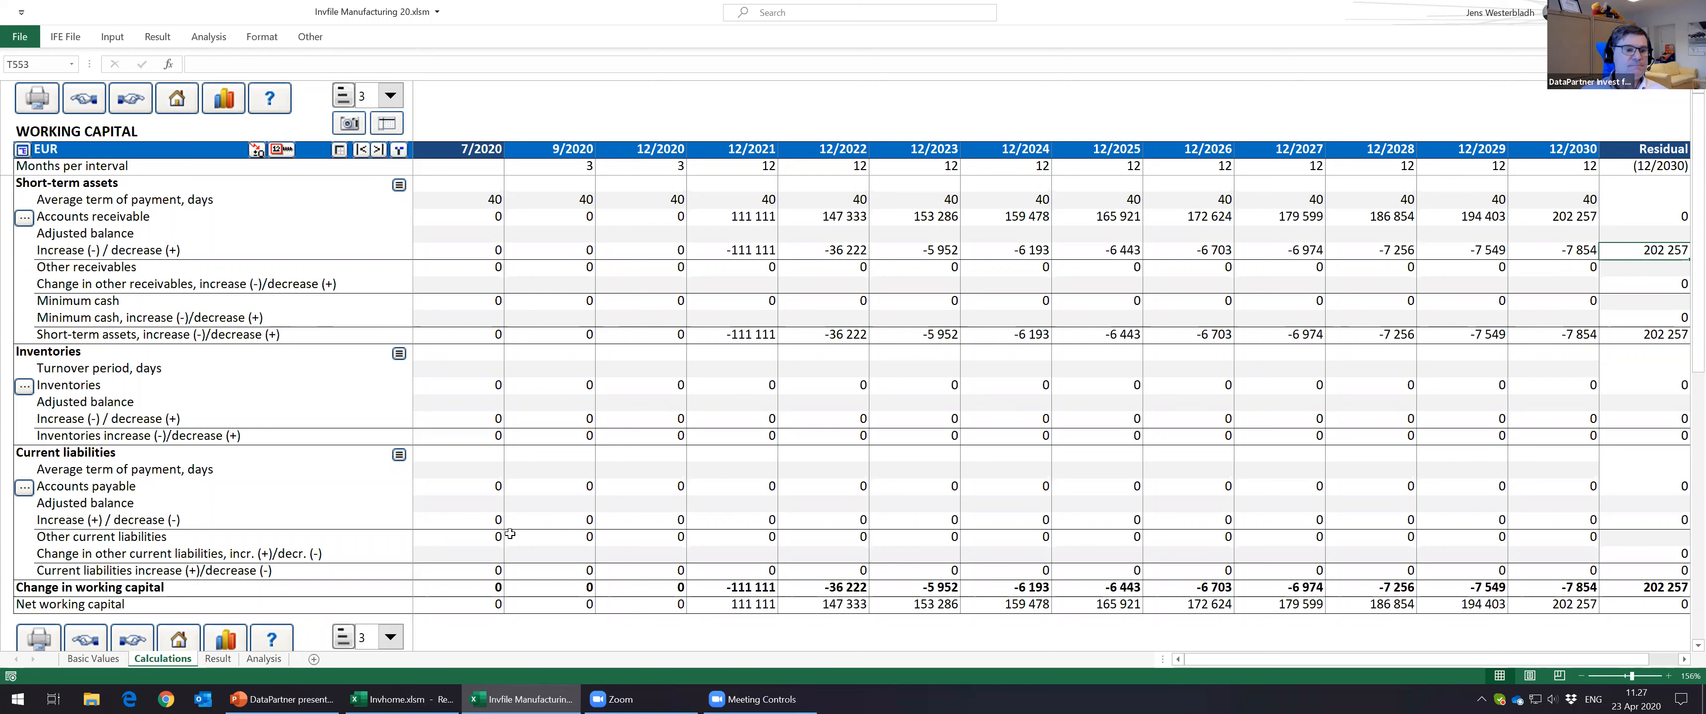
Step: Base the inventories calculation on the raw materials and consumables, energy costs and staff costs rows
click(485, 369)
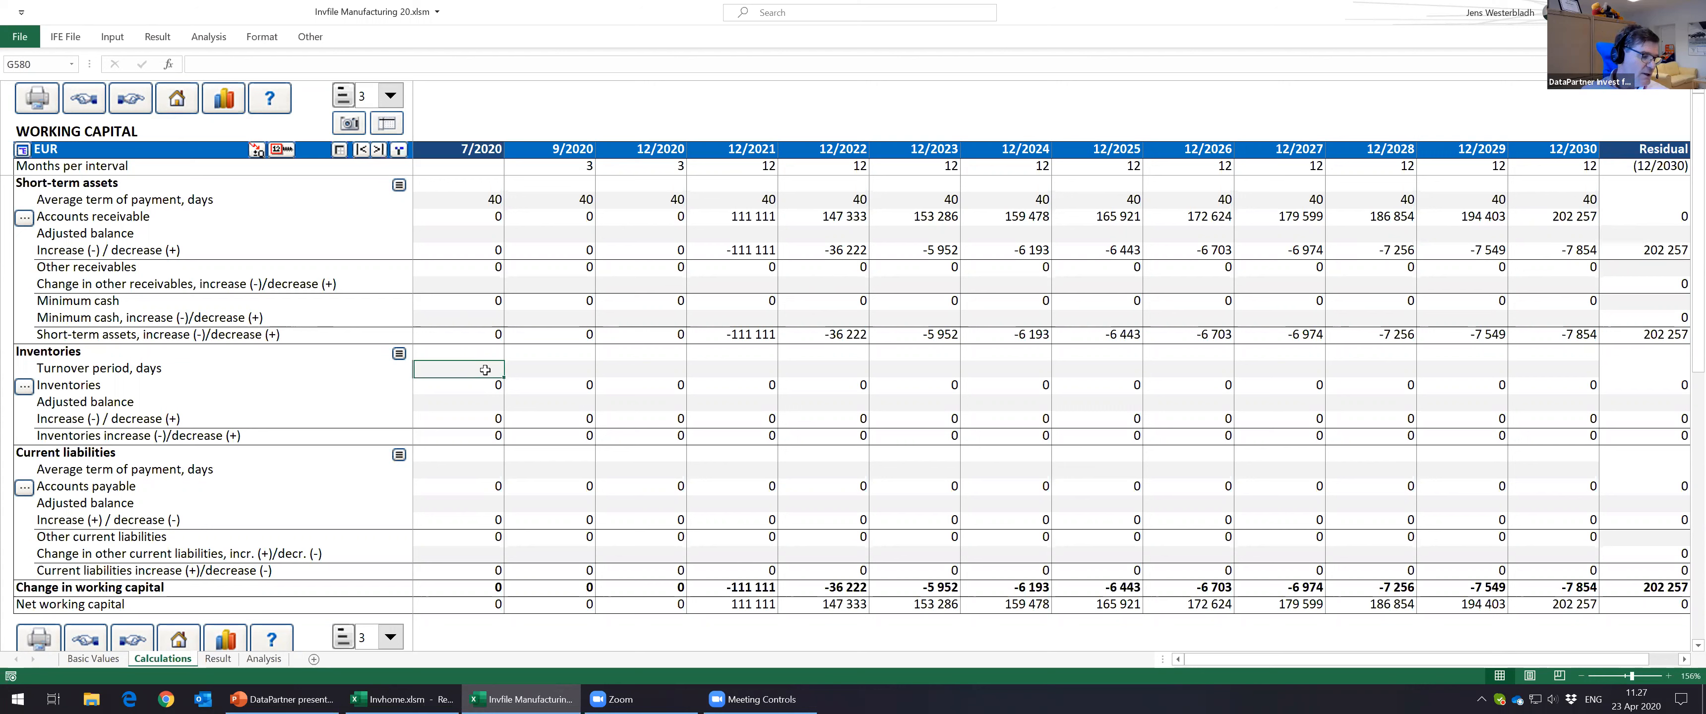
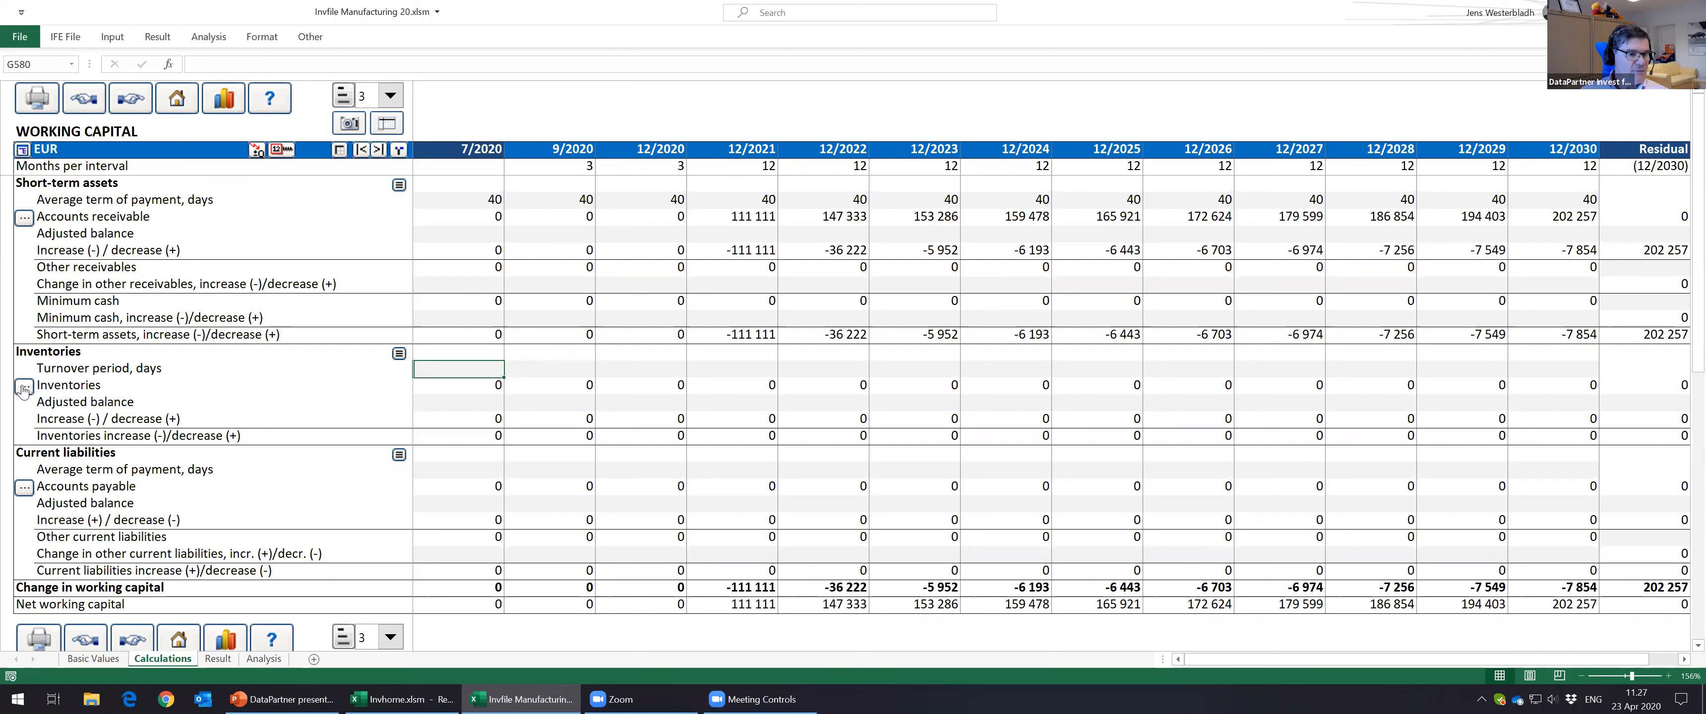
click(24, 387)
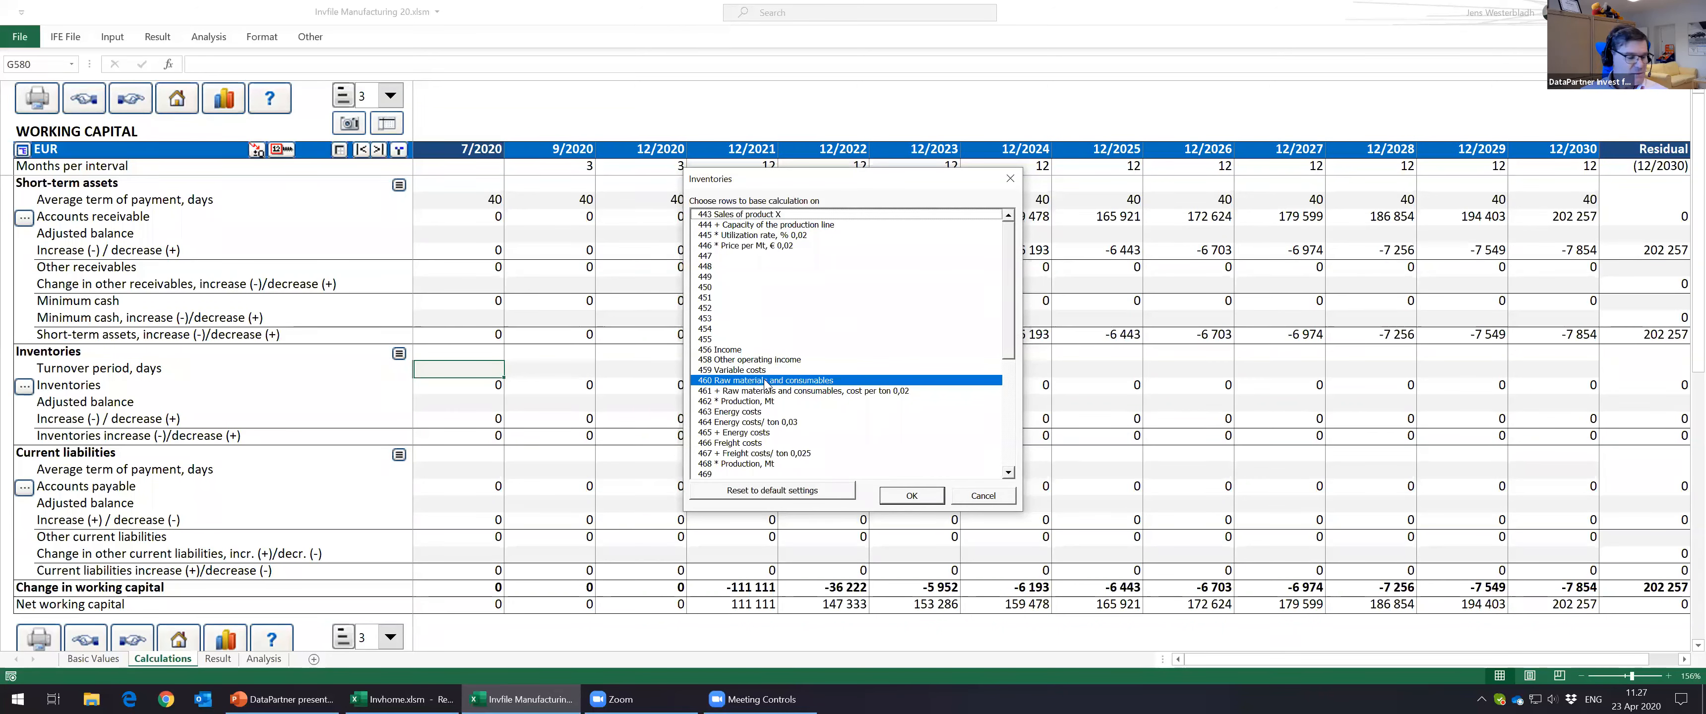
click(746, 412)
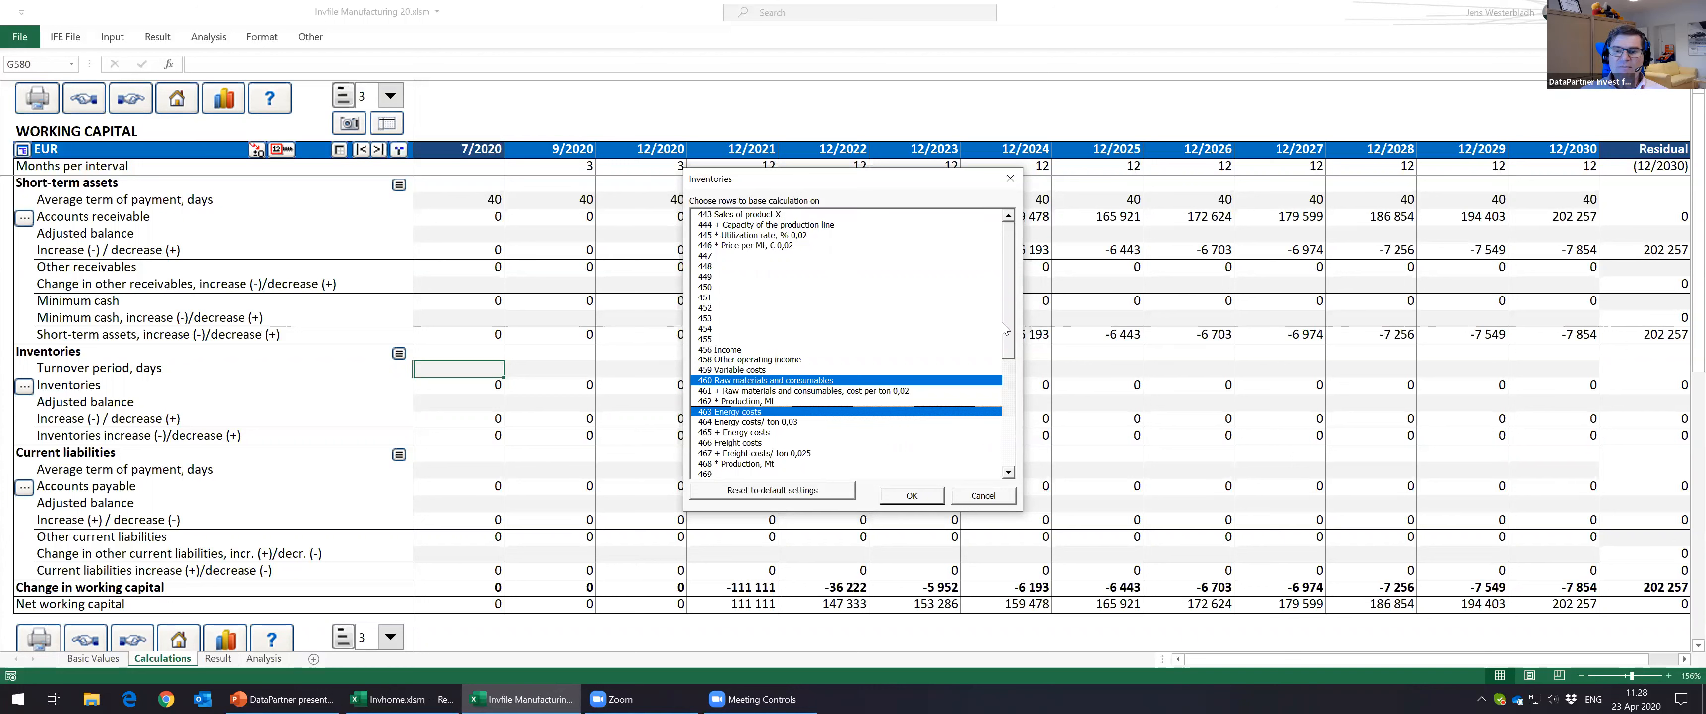
drag(1011, 331, 1011, 418)
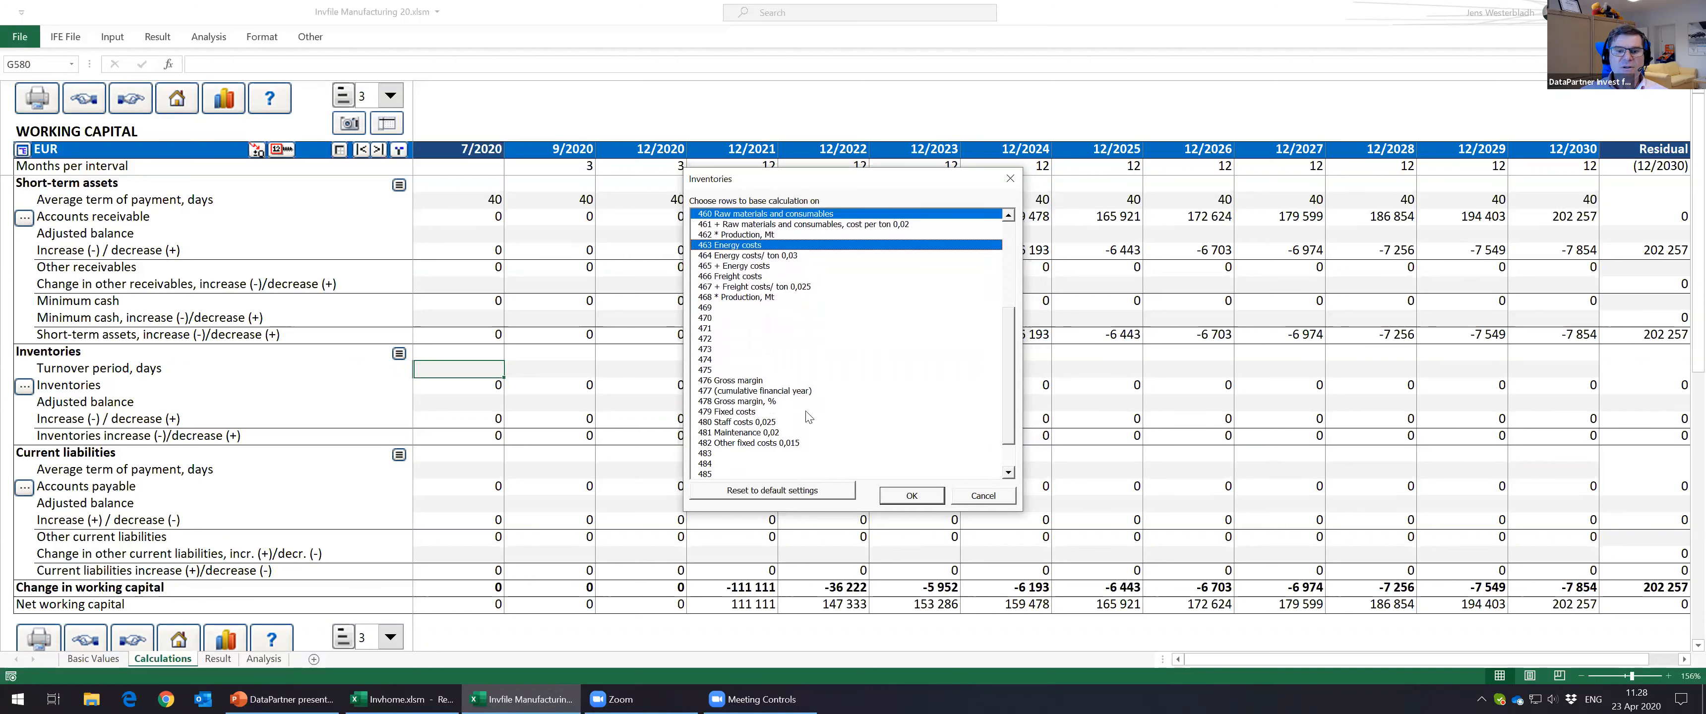
click(750, 422)
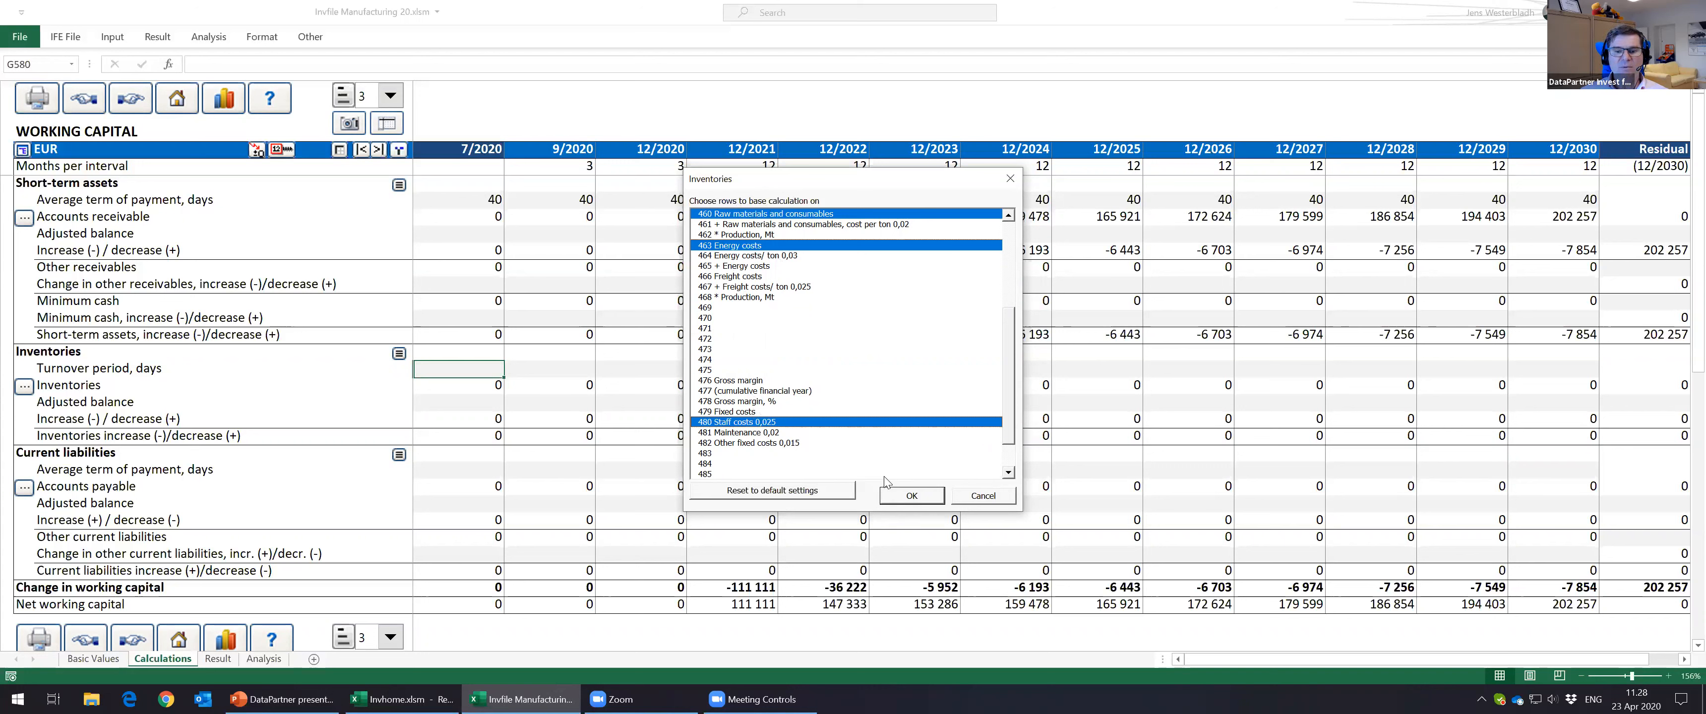
click(908, 496)
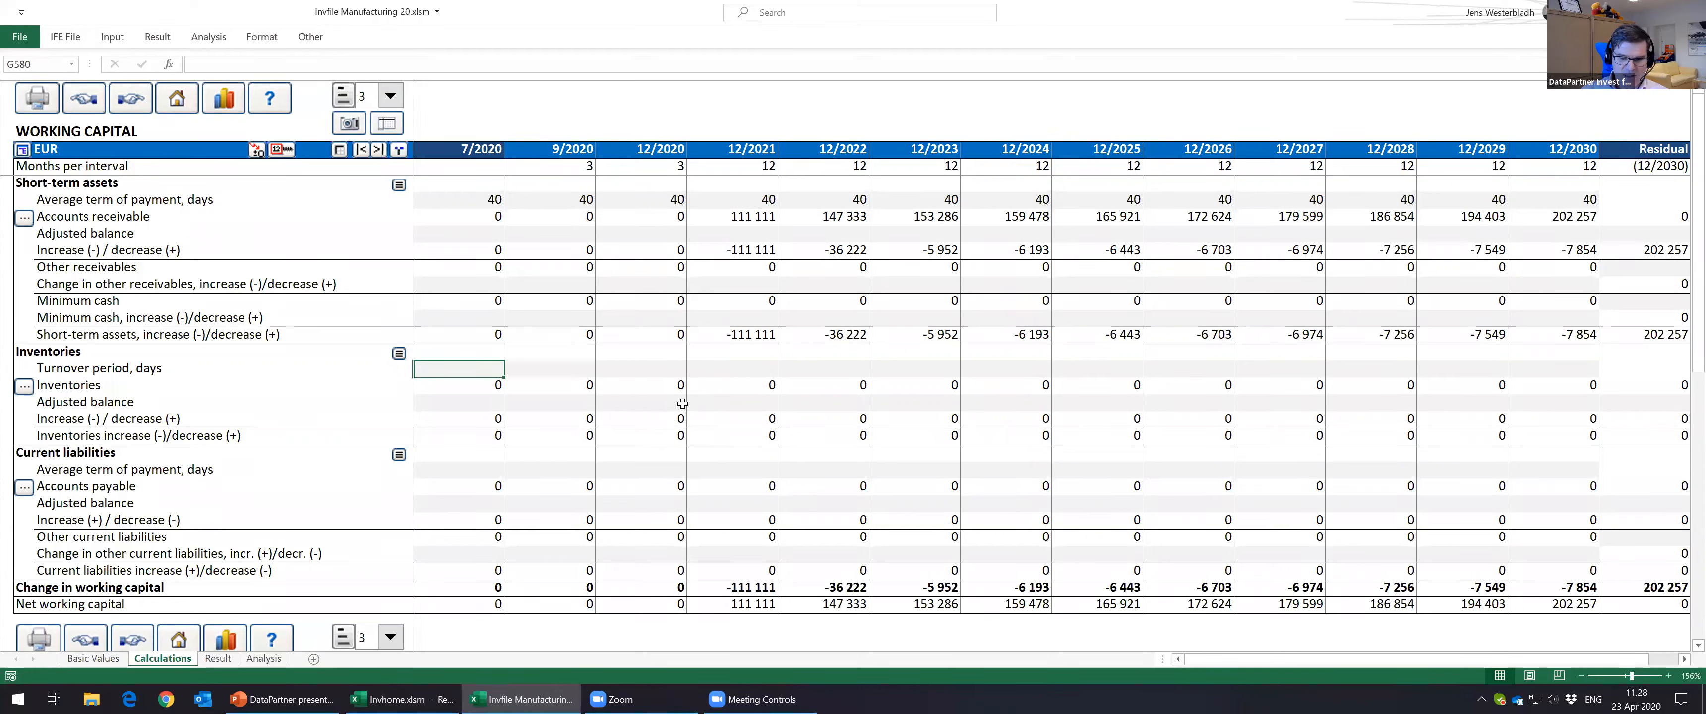
Step: Set the inventory turnover period to 20 days for 7/2020, distribute it through 12/2030 and review the inventories row
text(20)
key(Return)
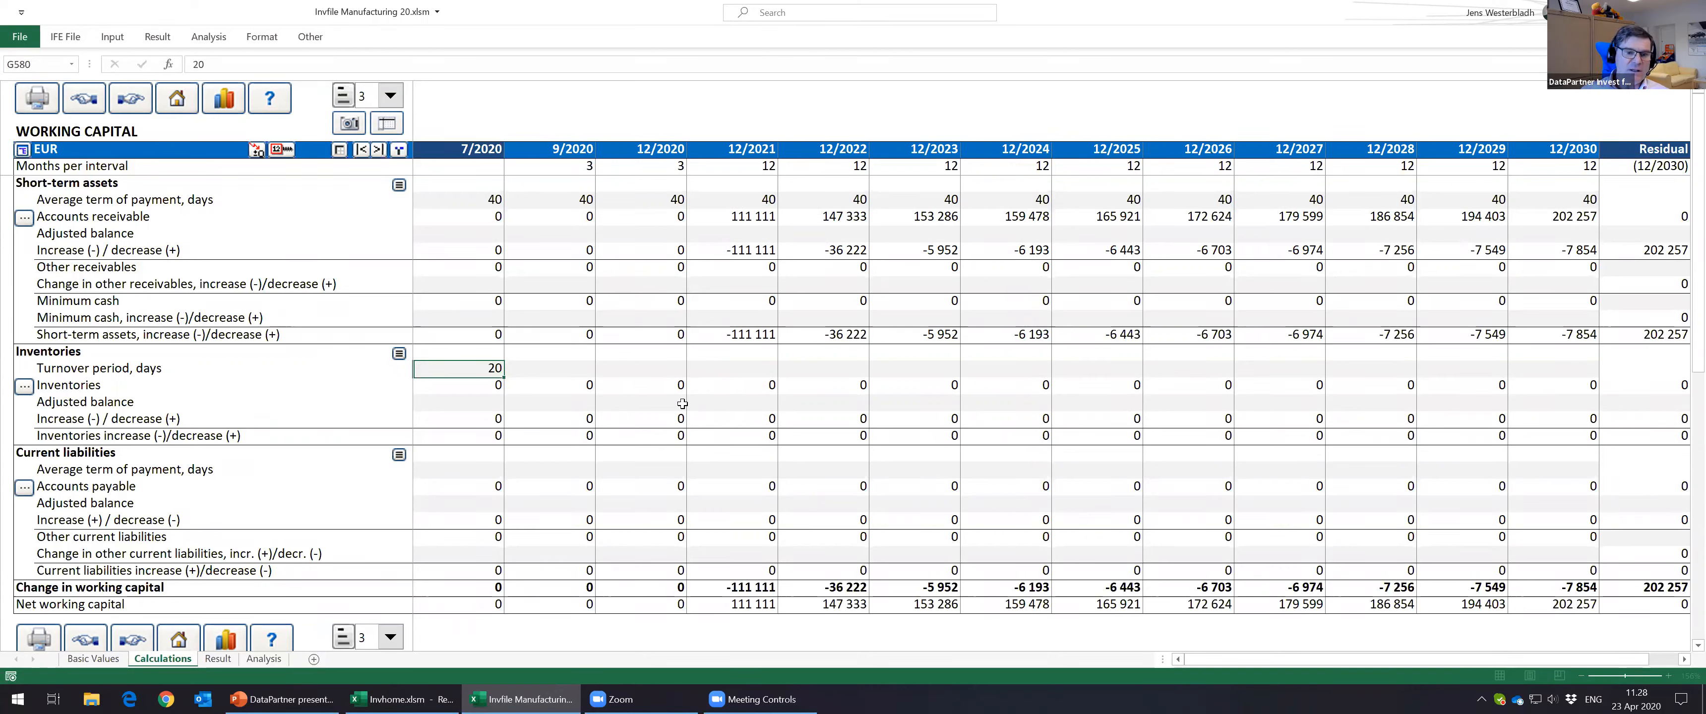
click(279, 151)
click(961, 506)
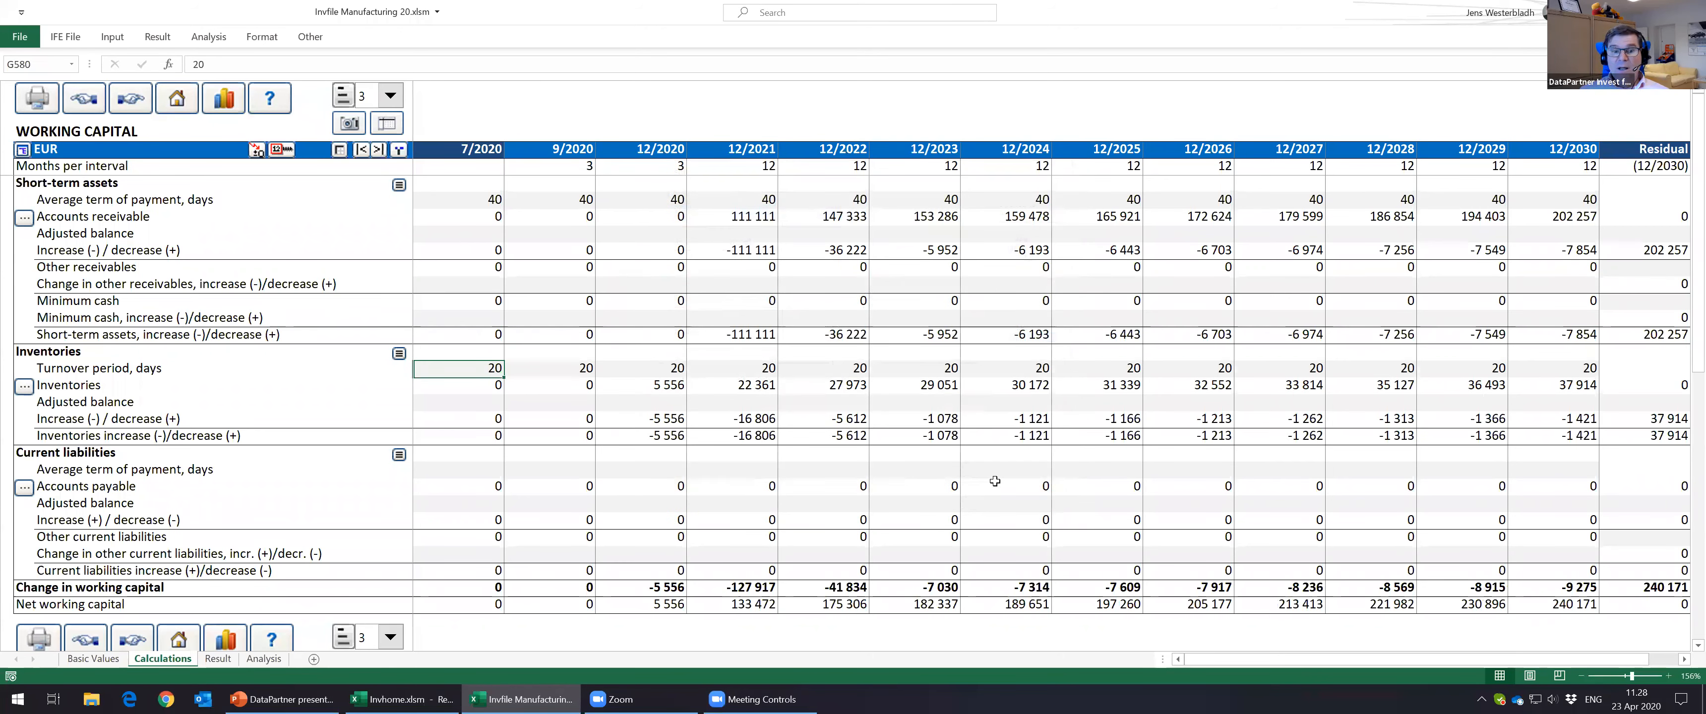
click(889, 382)
click(983, 387)
click(1099, 386)
click(1173, 386)
click(1273, 387)
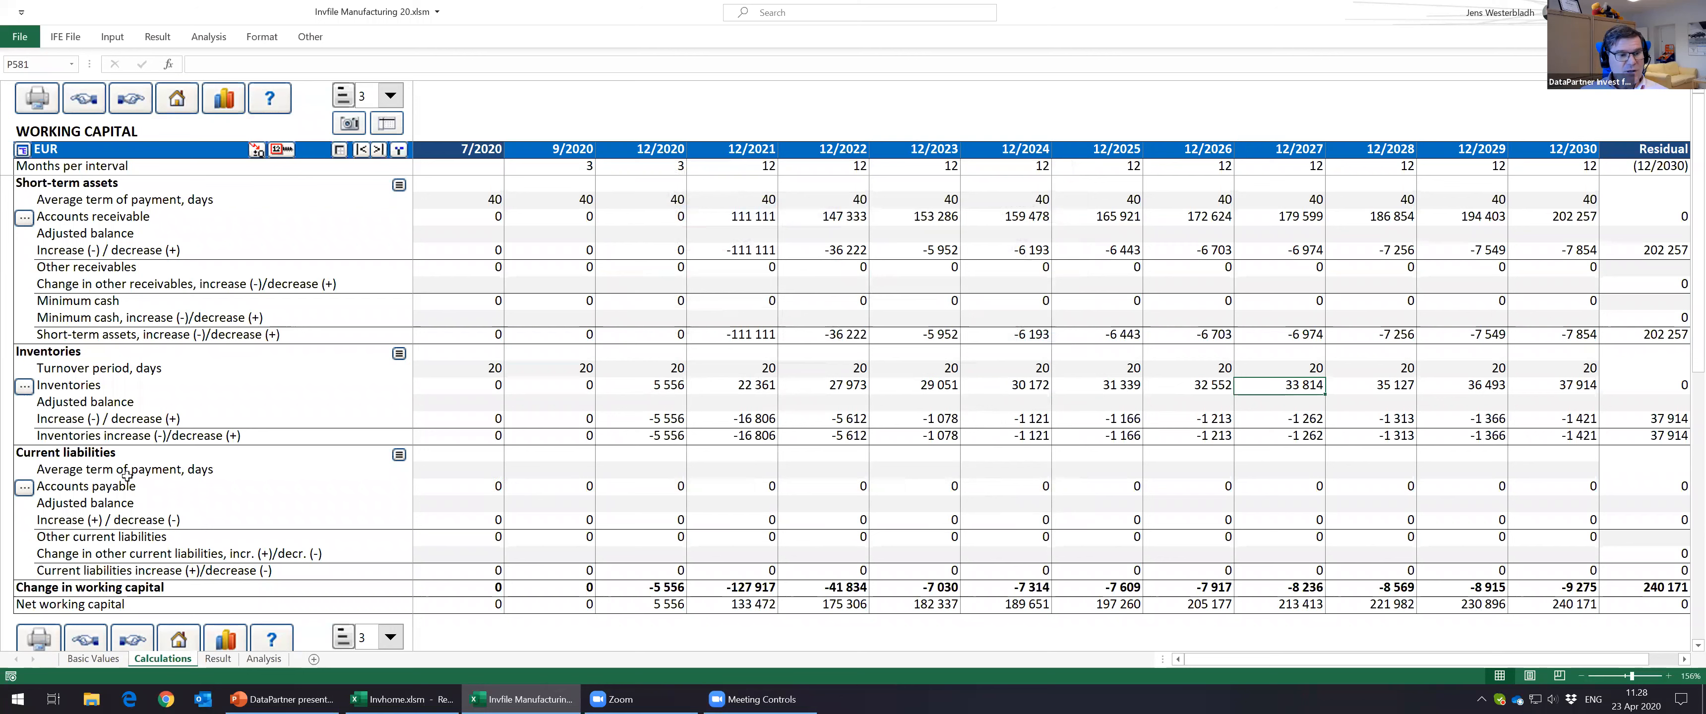
click(88, 487)
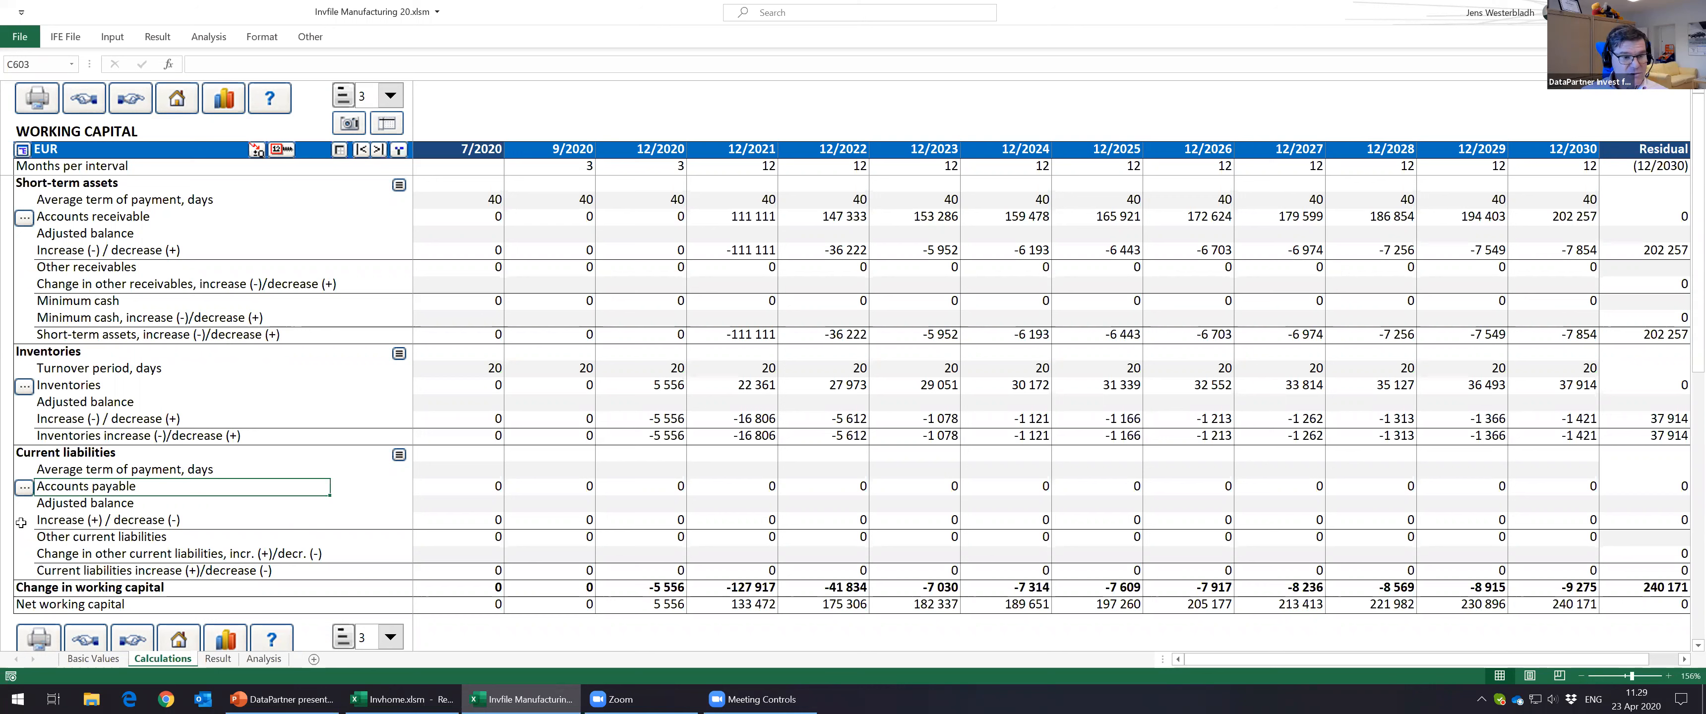
click(399, 456)
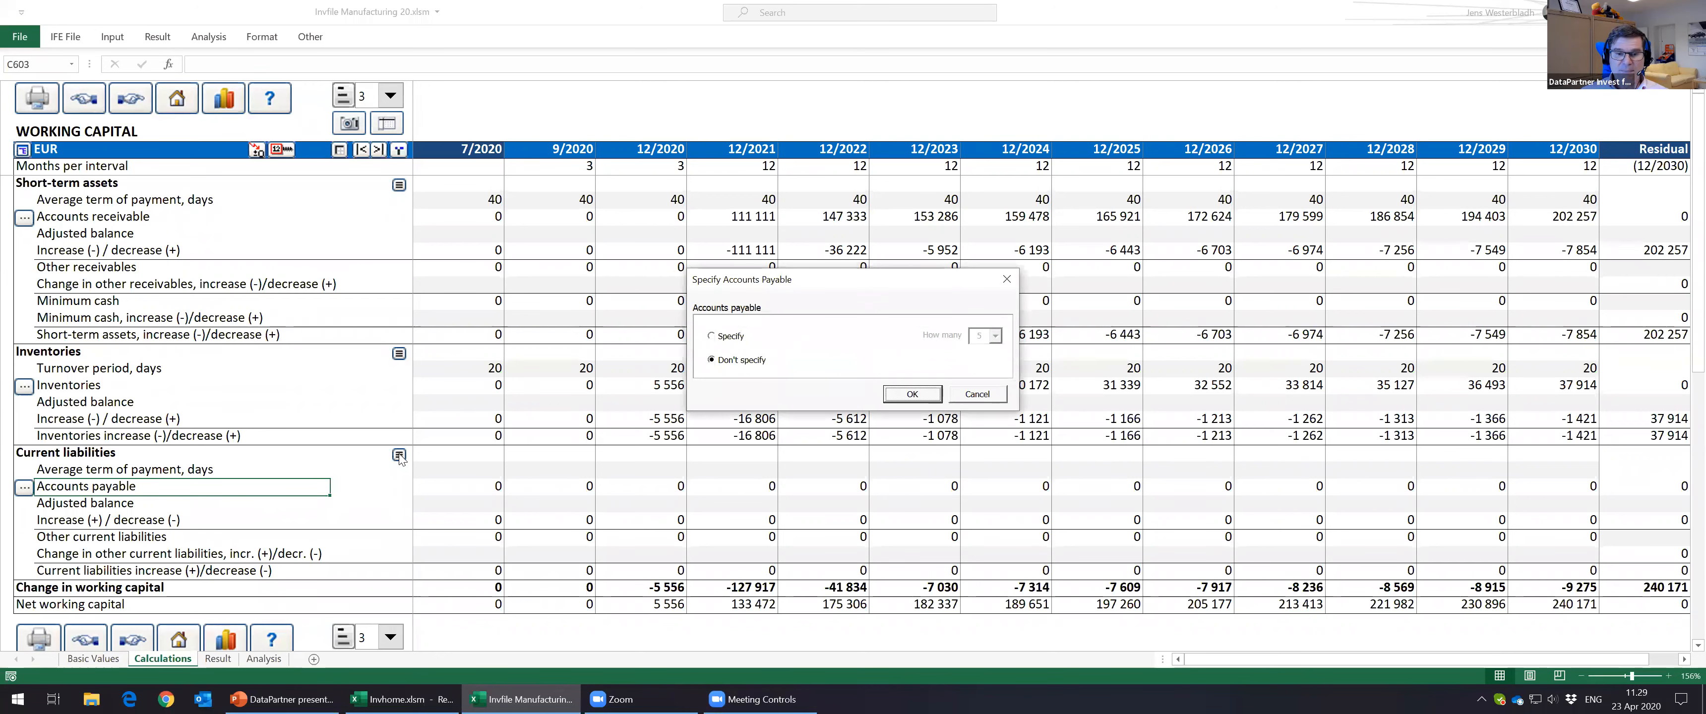
click(977, 397)
click(641, 371)
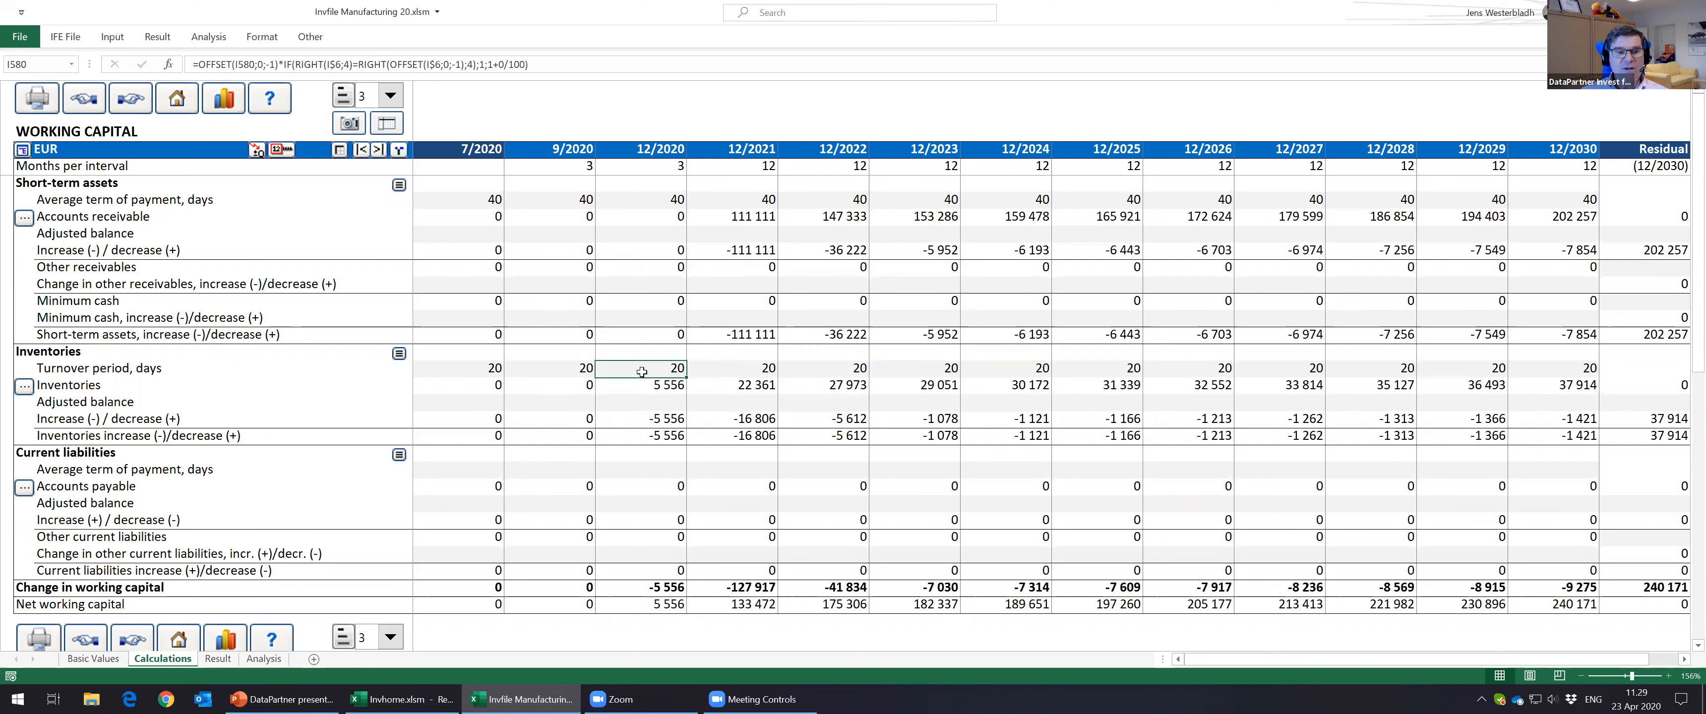
click(17, 389)
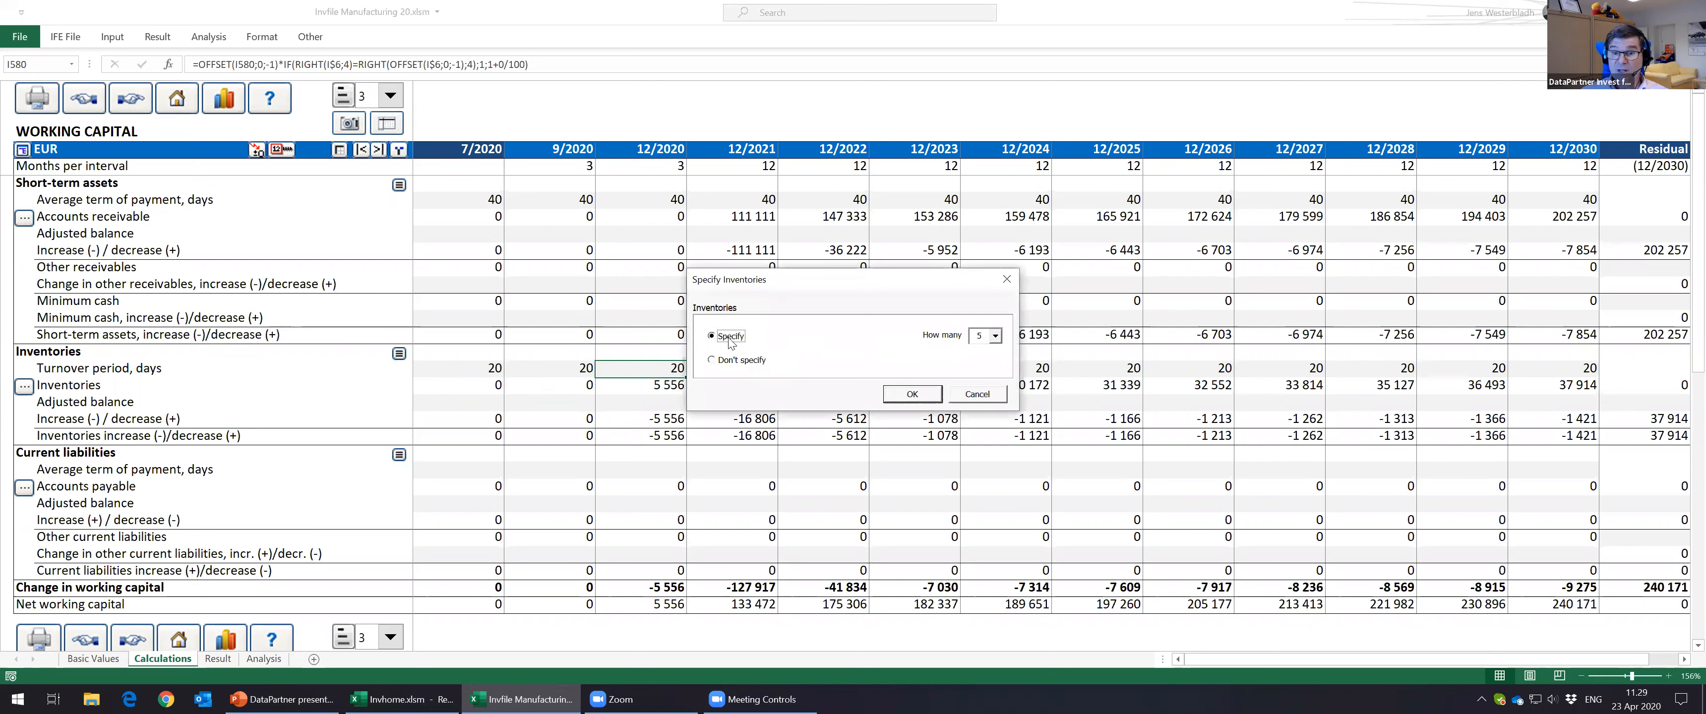
click(728, 359)
click(977, 396)
Step: Specify accounts payable under current liabilities as 2 separate items
click(477, 469)
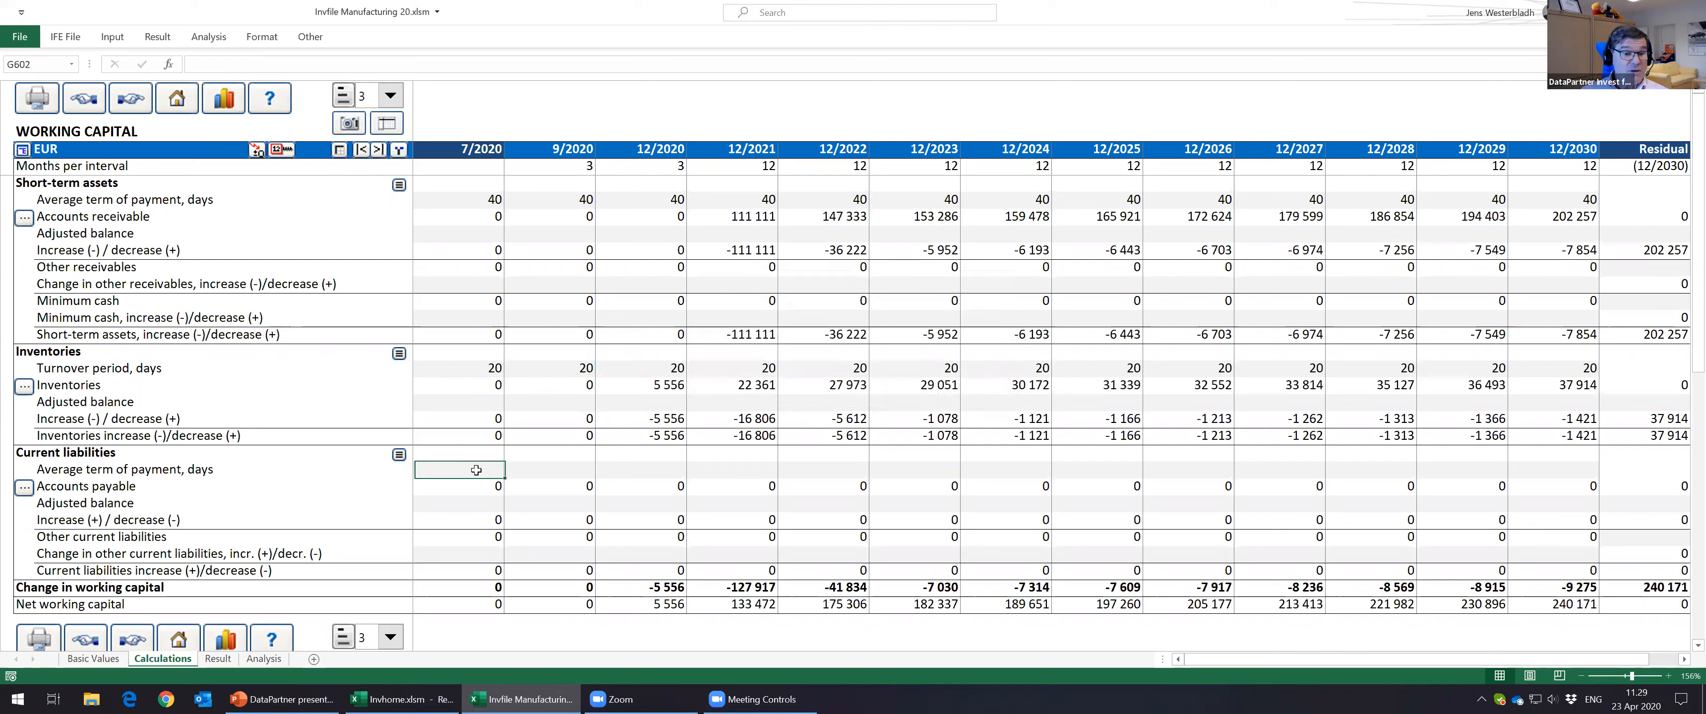
click(400, 456)
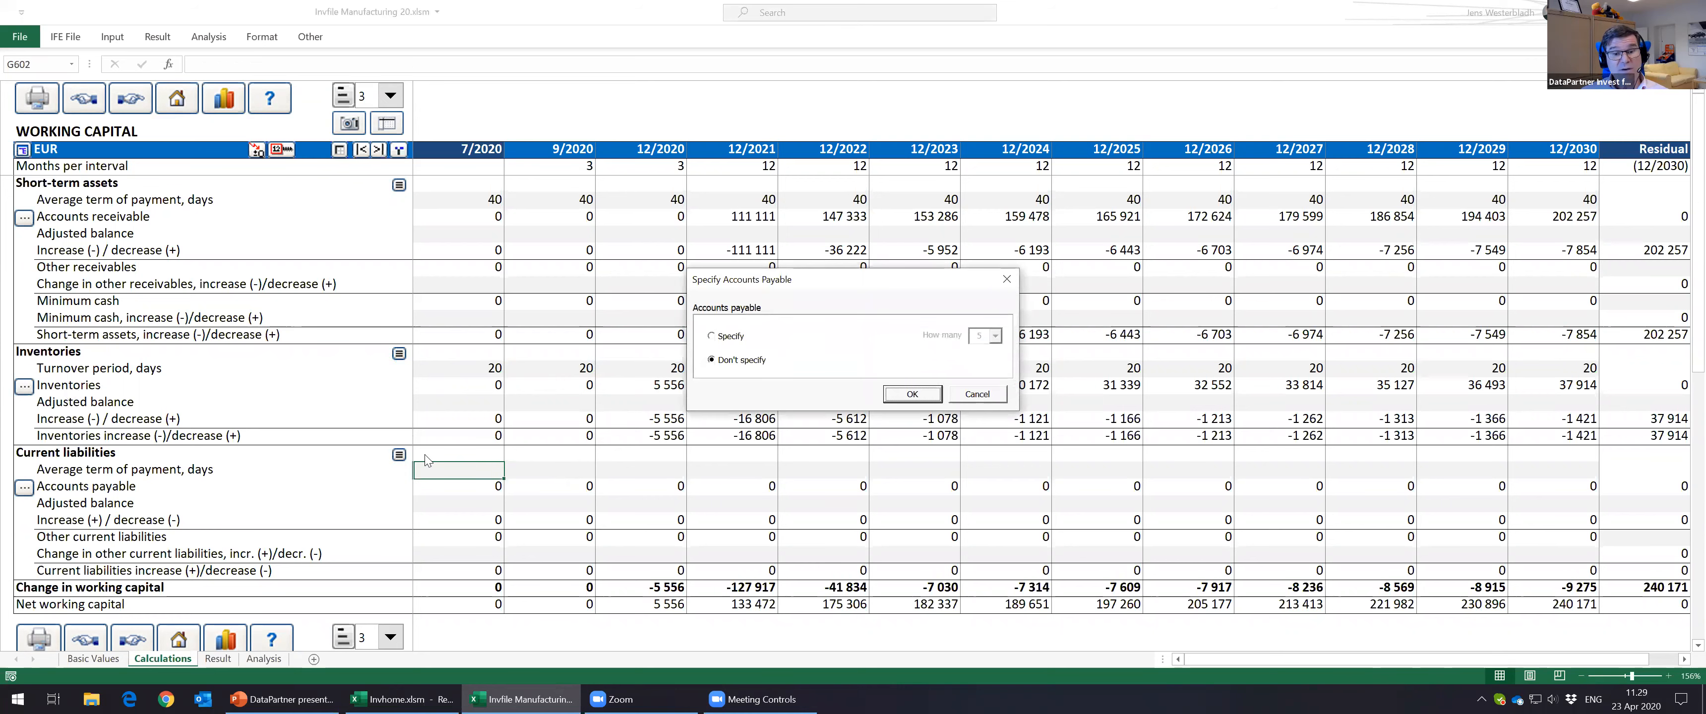
click(712, 337)
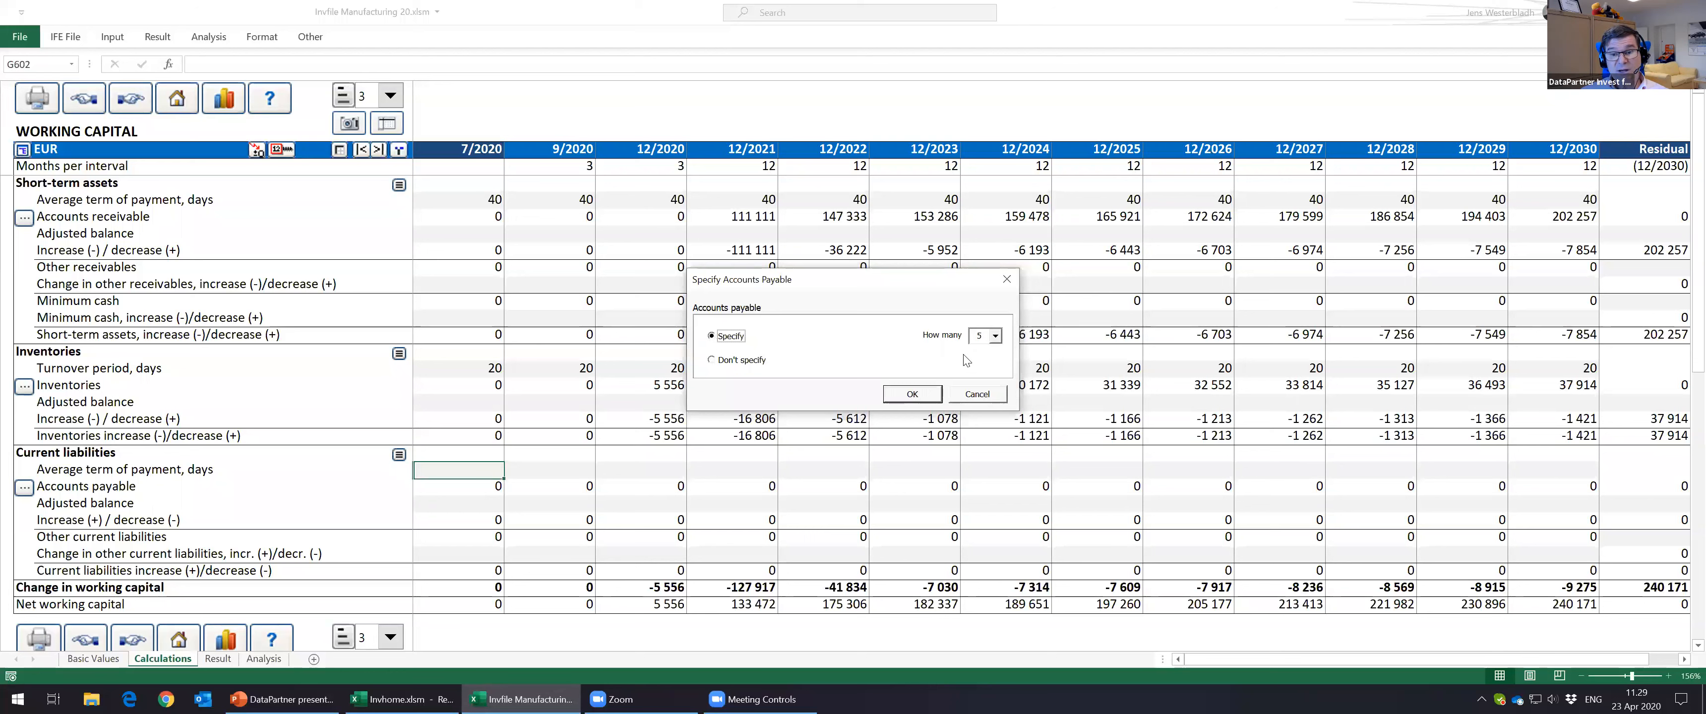
click(995, 336)
click(980, 353)
click(889, 391)
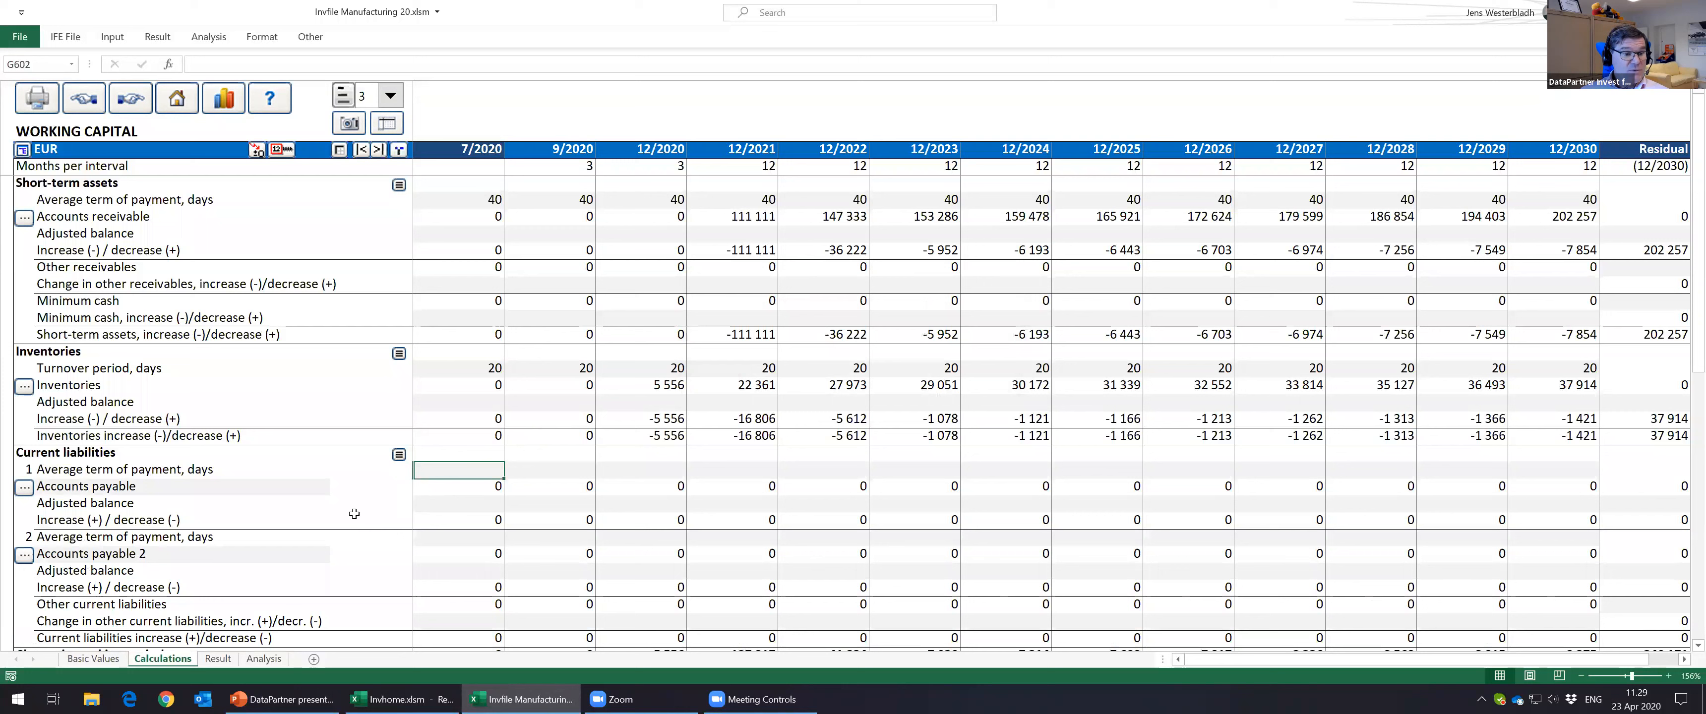
Step: Rename the two accounts payable items as "Raw materials and Energy" and "Maintenance and Other fixed costs"
click(97, 485)
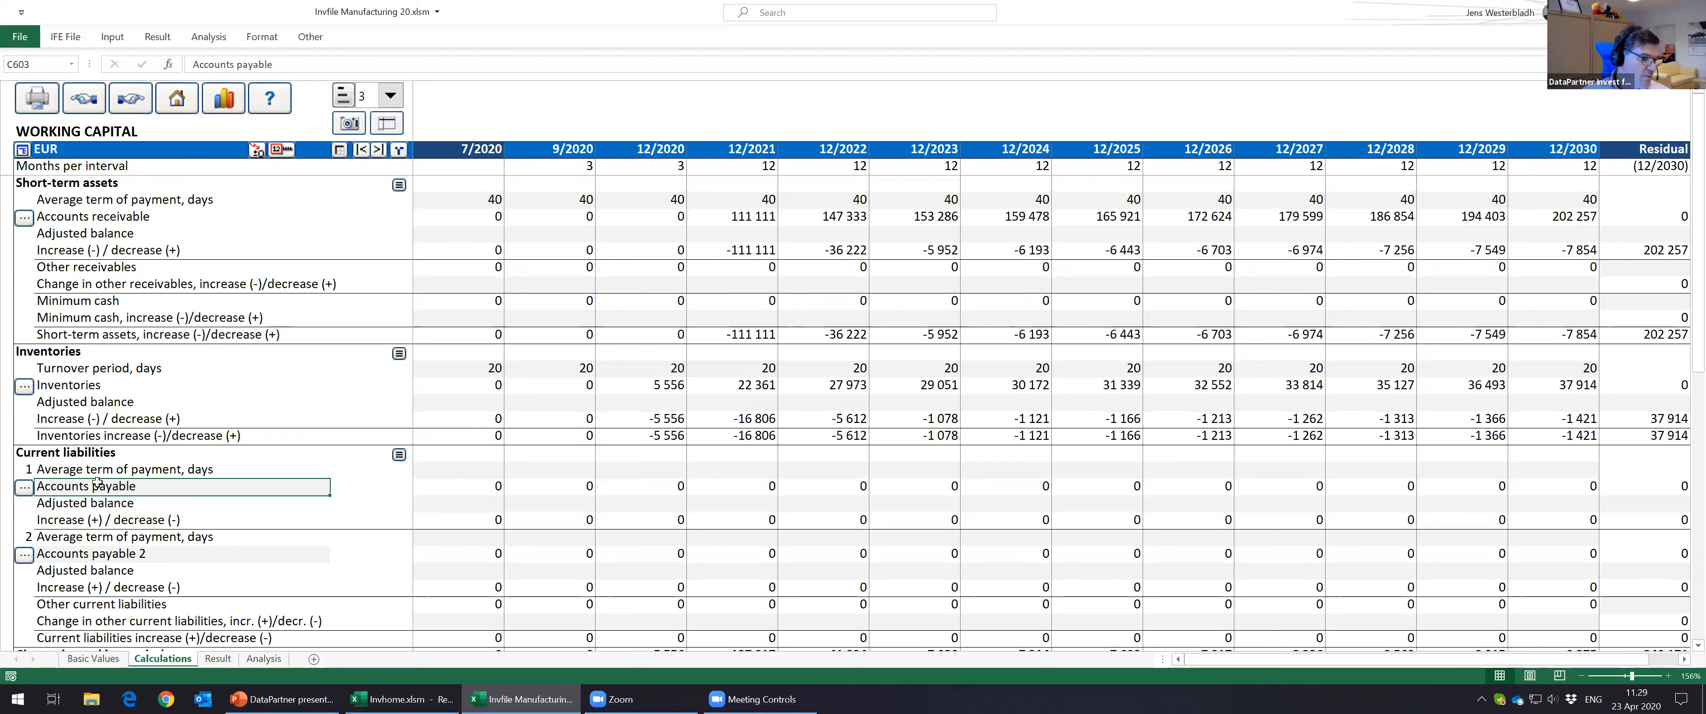
text(Raw materials and Energy)
key(Return)
key(Return)
key(Return)
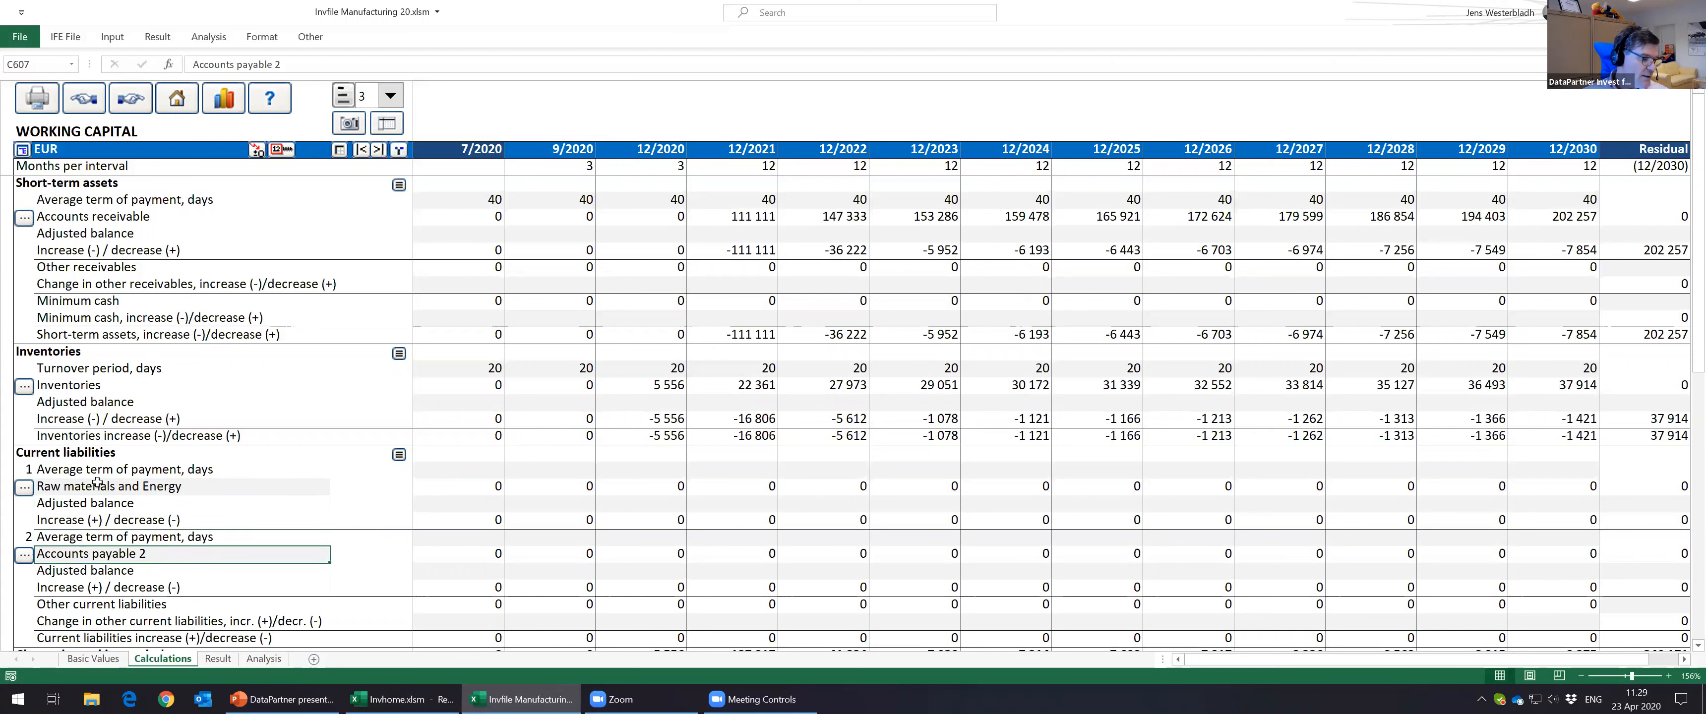
text(Mainte)
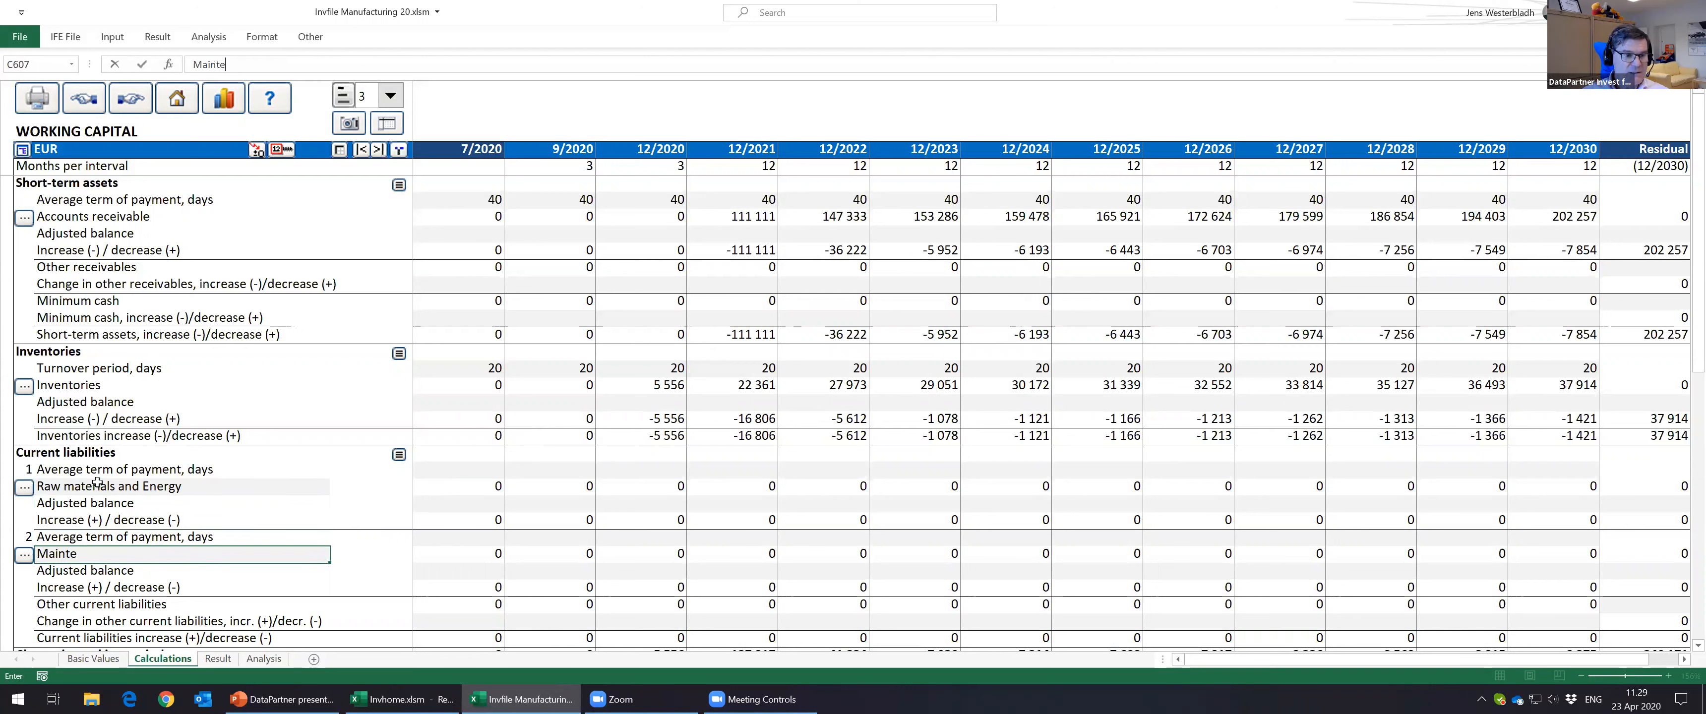
text(nance and O)
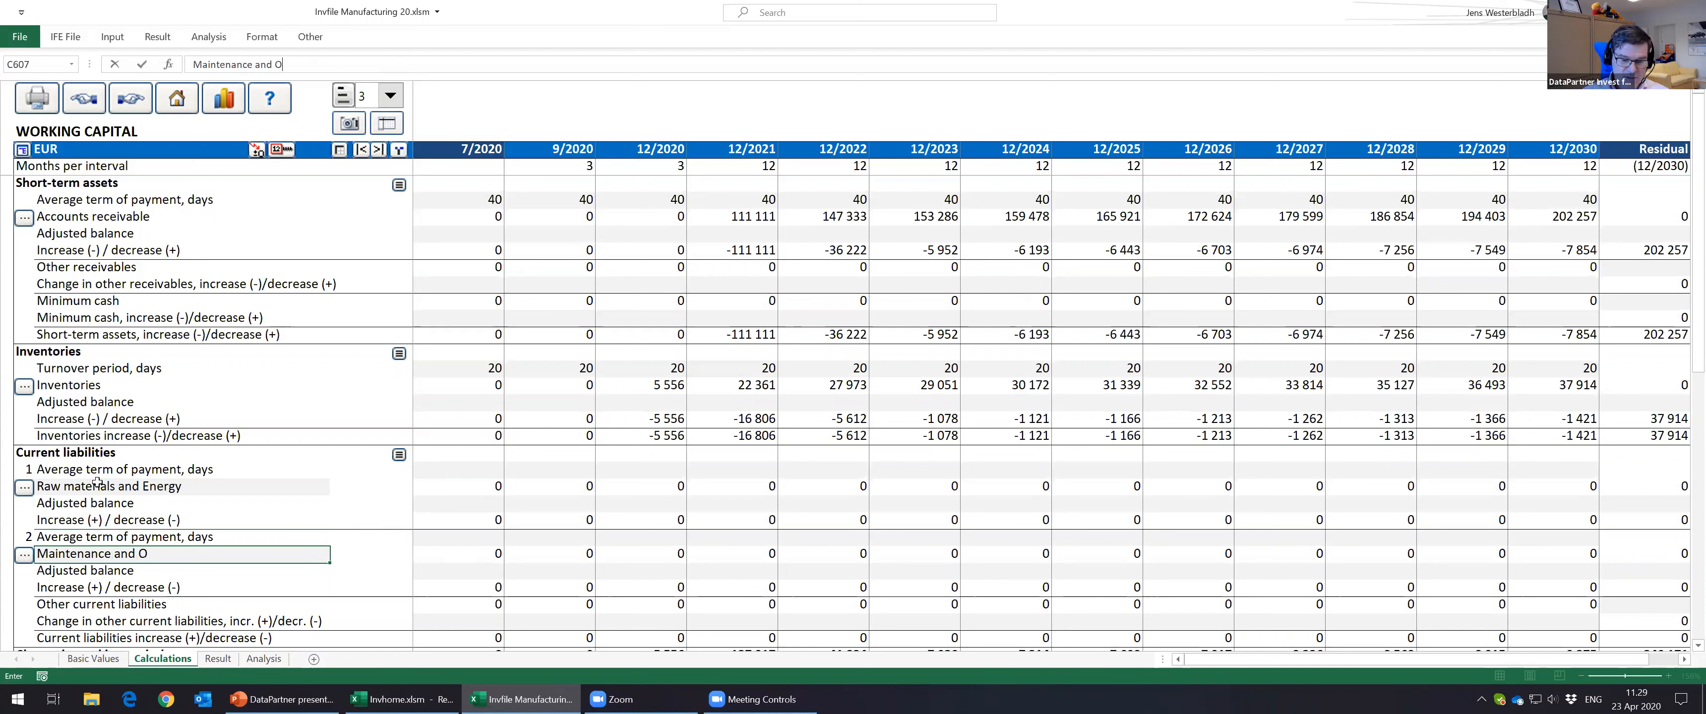
text(ther f)
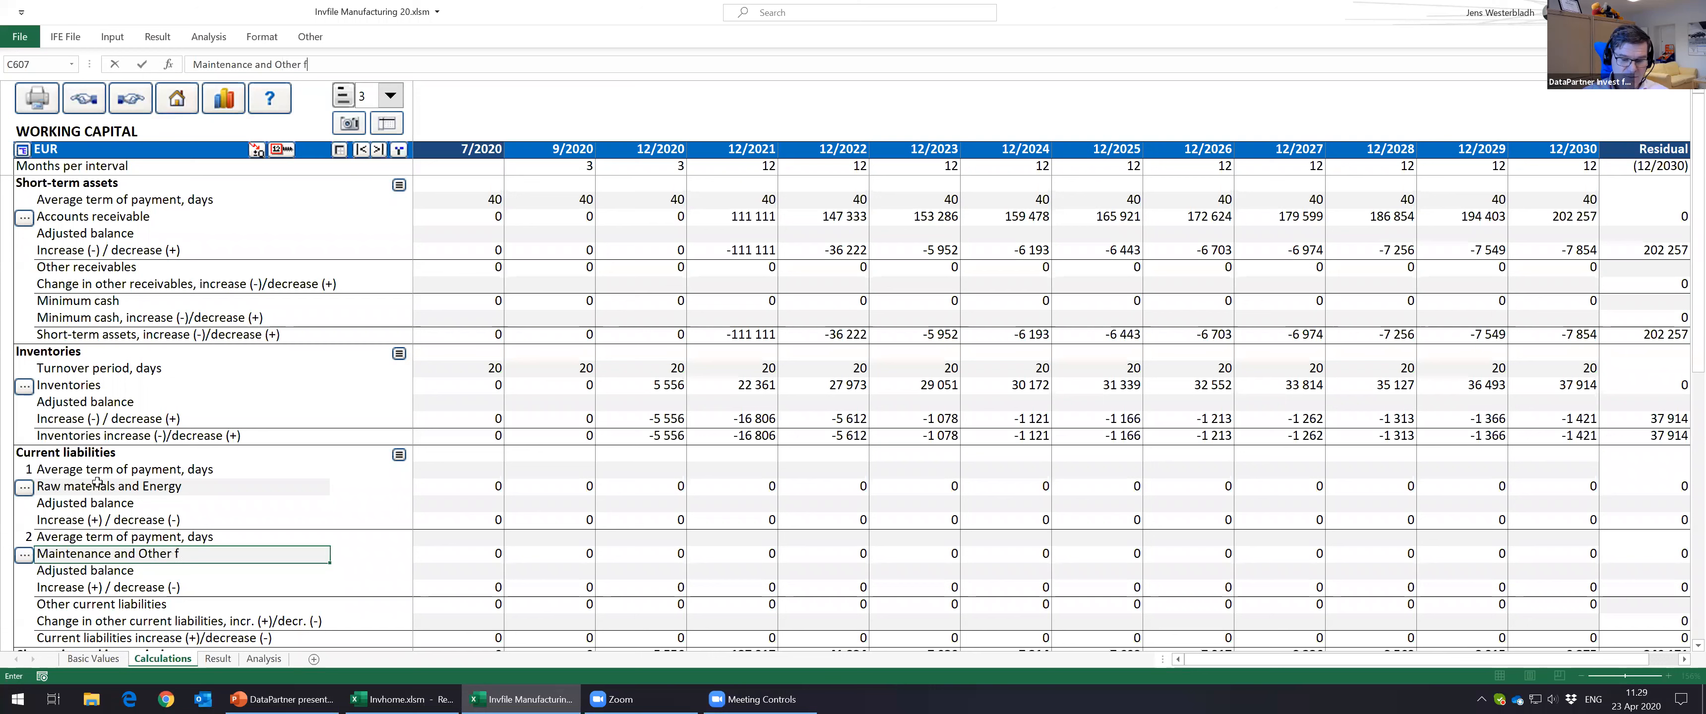
text(ixed costs)
Step: Enter 7/2020 average payment terms of 30 days for Raw materials and Energy and 20 days for Maintenance and Other fixed costs
key(Up)
key(Up)
key(Up)
key(Up)
key(Right)
key(Right)
key(Left)
key(Up)
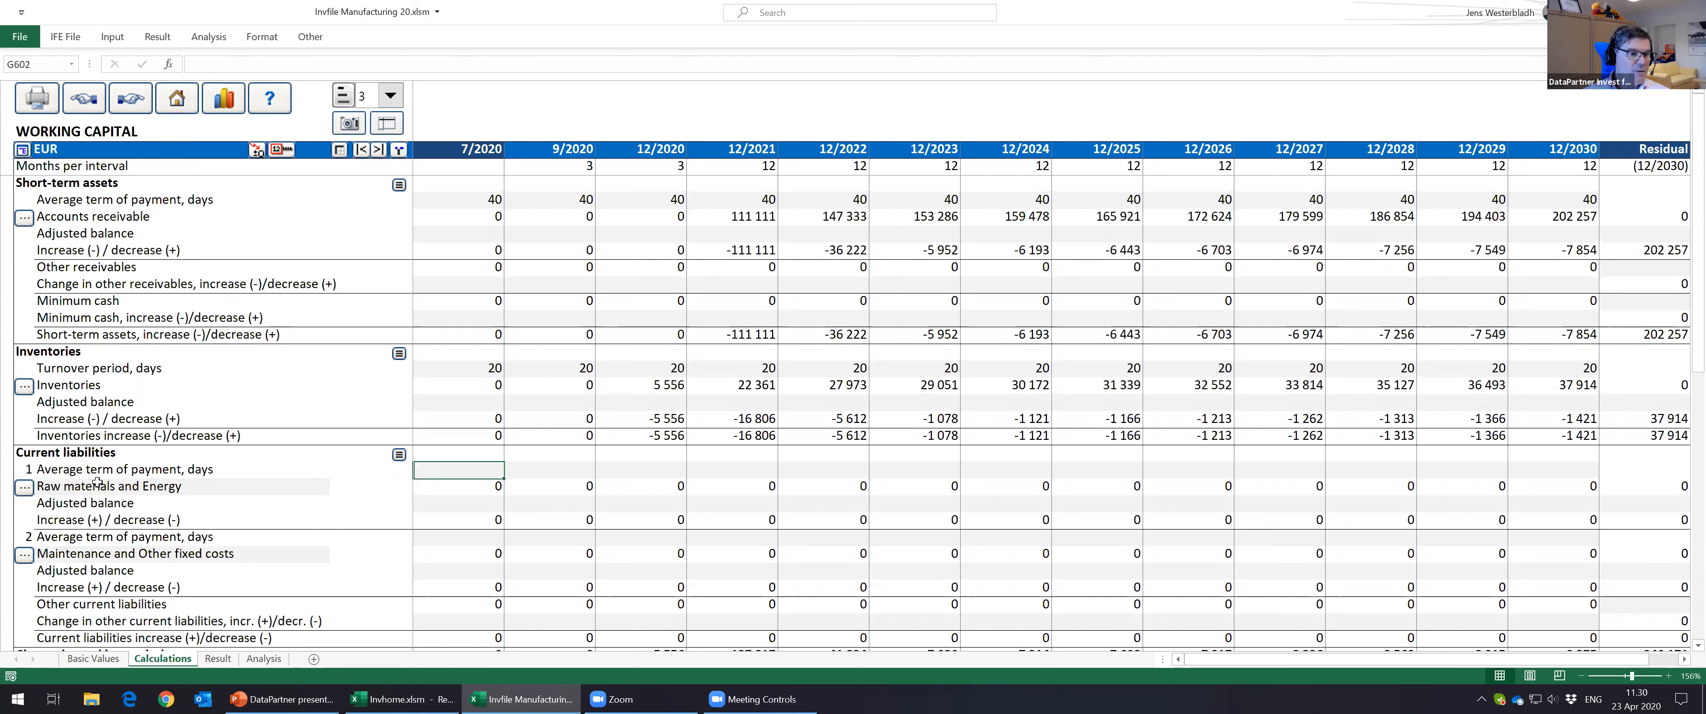
text(30)
key(Return)
key(Down)
key(Down)
key(Down)
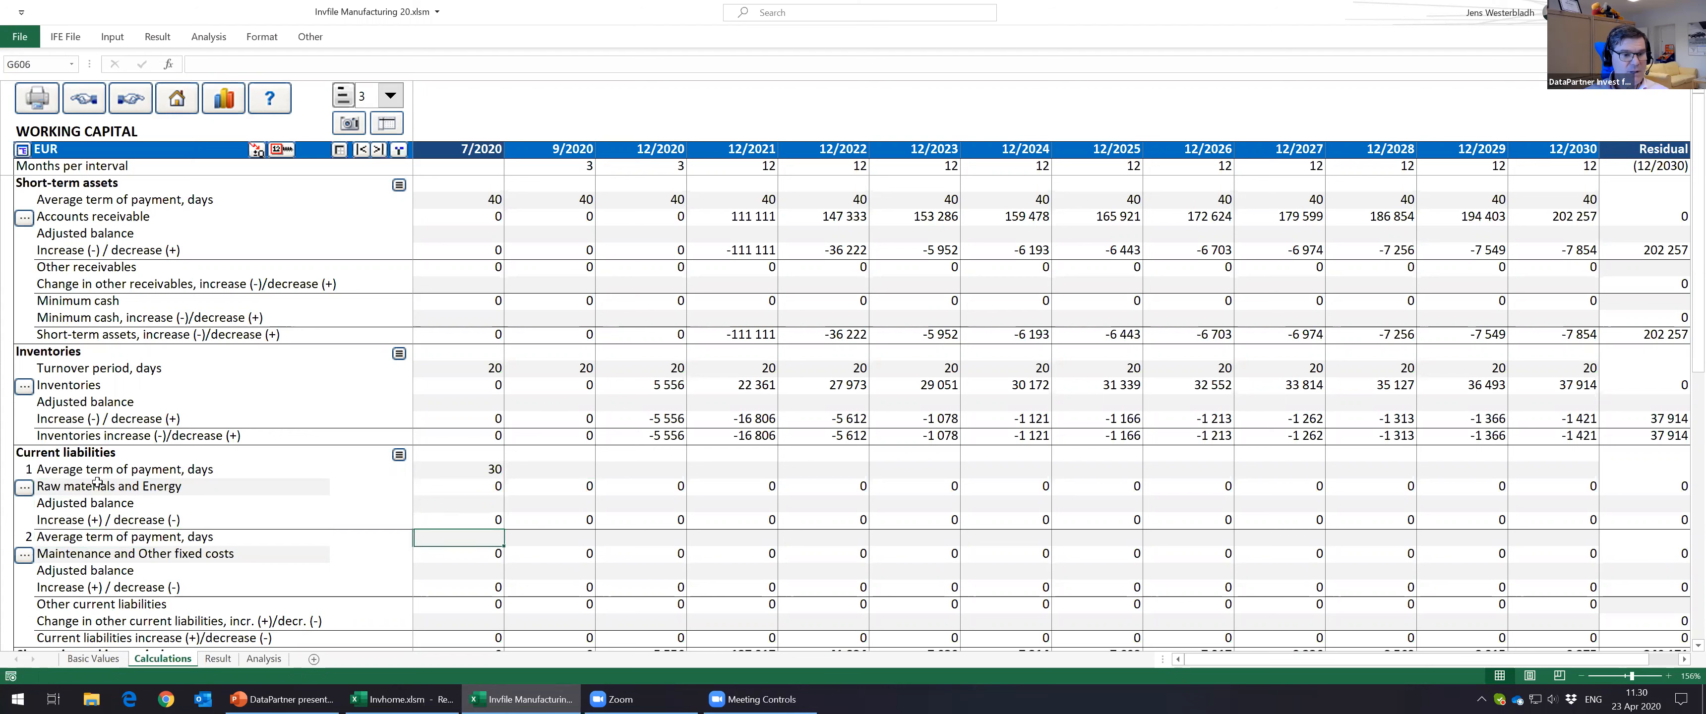
text(20)
key(ctrl+Return)
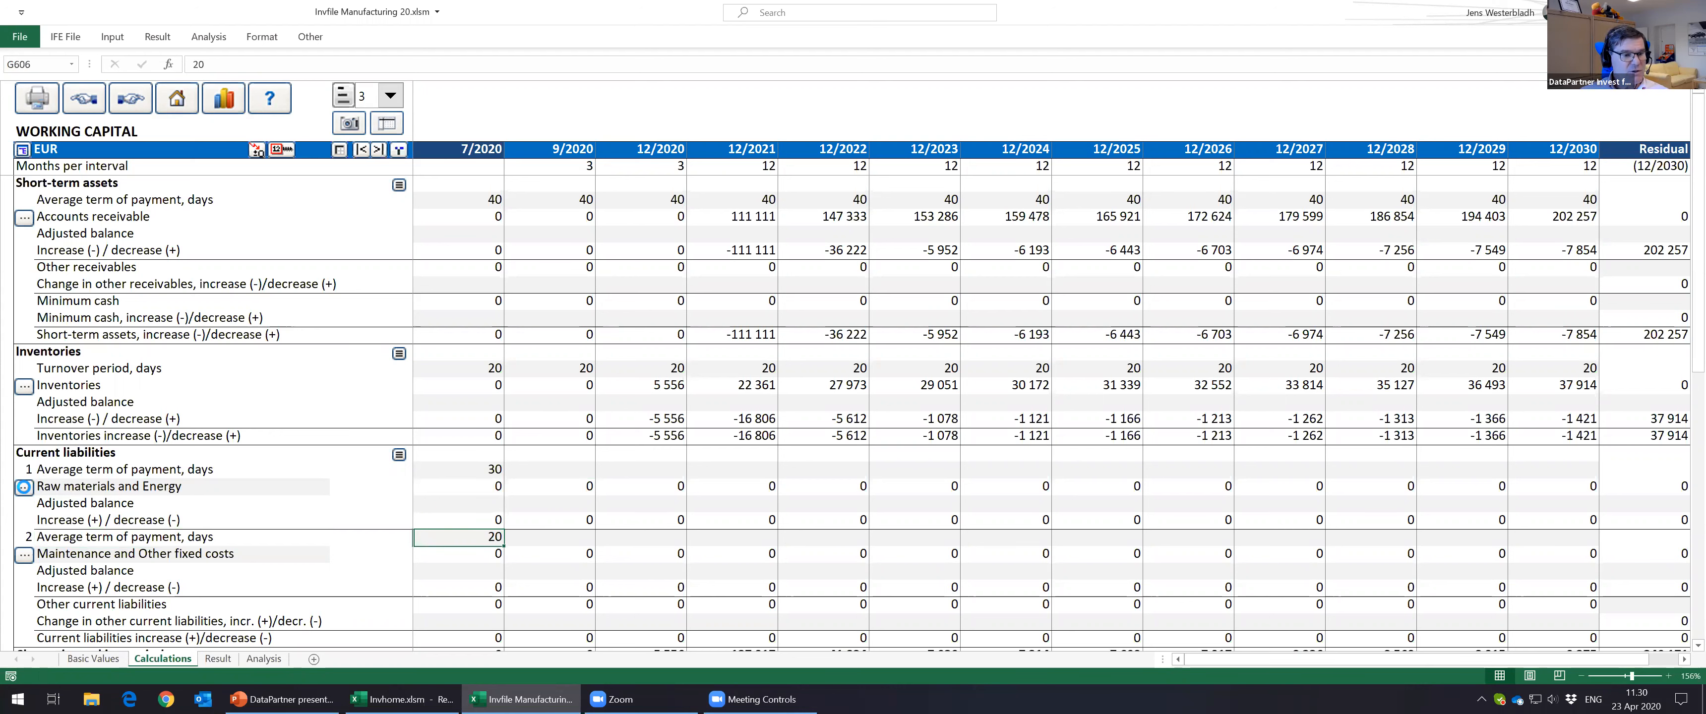
Step: Base the Raw materials and Energy payables on the raw materials and consumables and energy costs rows
click(24, 487)
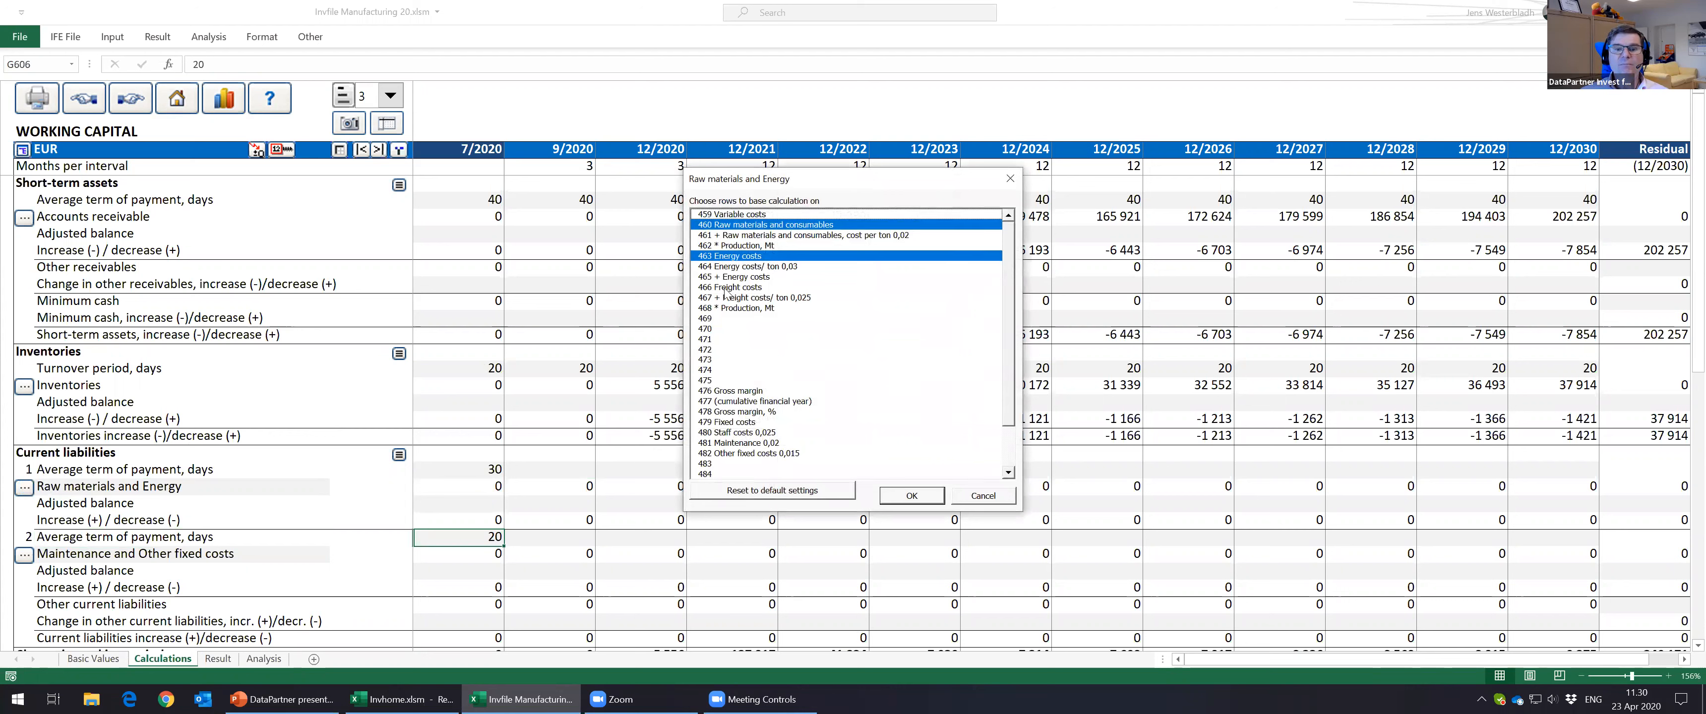
mouse_move(1006, 293)
mouse_down()
mouse_move(1009, 328)
mouse_move(1009, 281)
mouse_up()
click(927, 499)
click(493, 468)
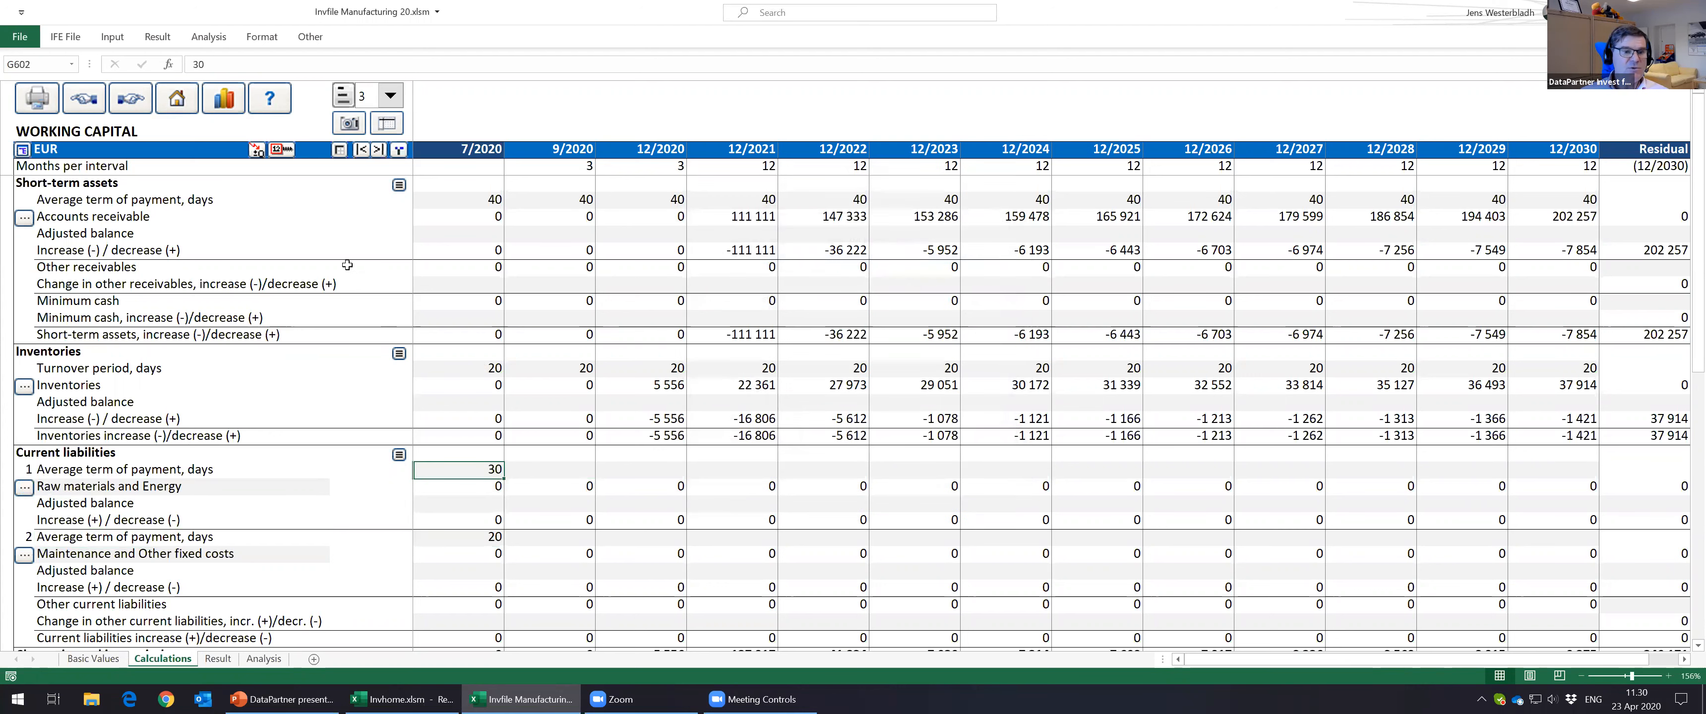
Step: Distribute the 30-day average payment term of Raw materials and Energy over the forecast periods through 12/2030
click(281, 151)
click(953, 511)
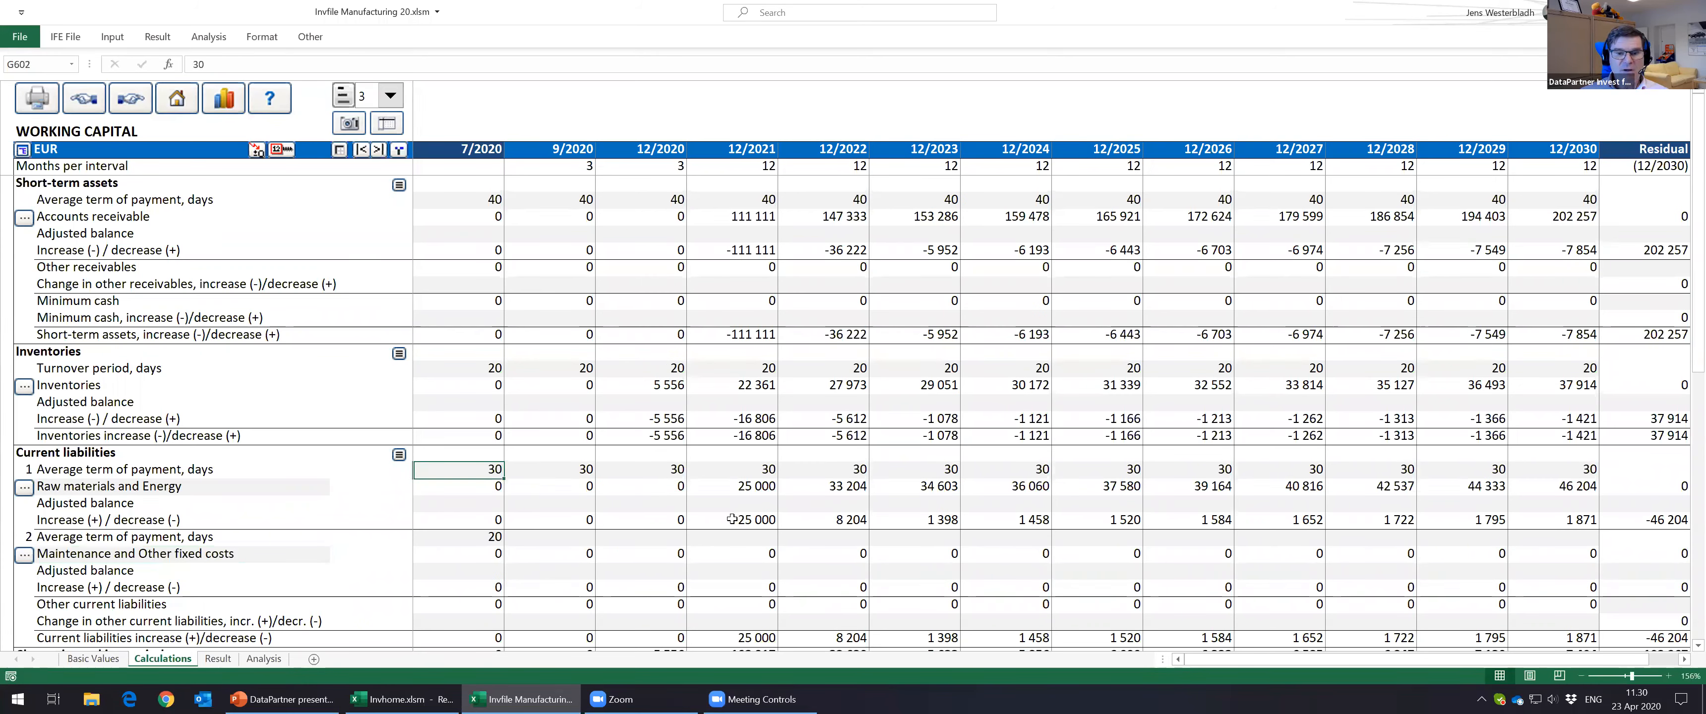
drag(746, 487, 1320, 487)
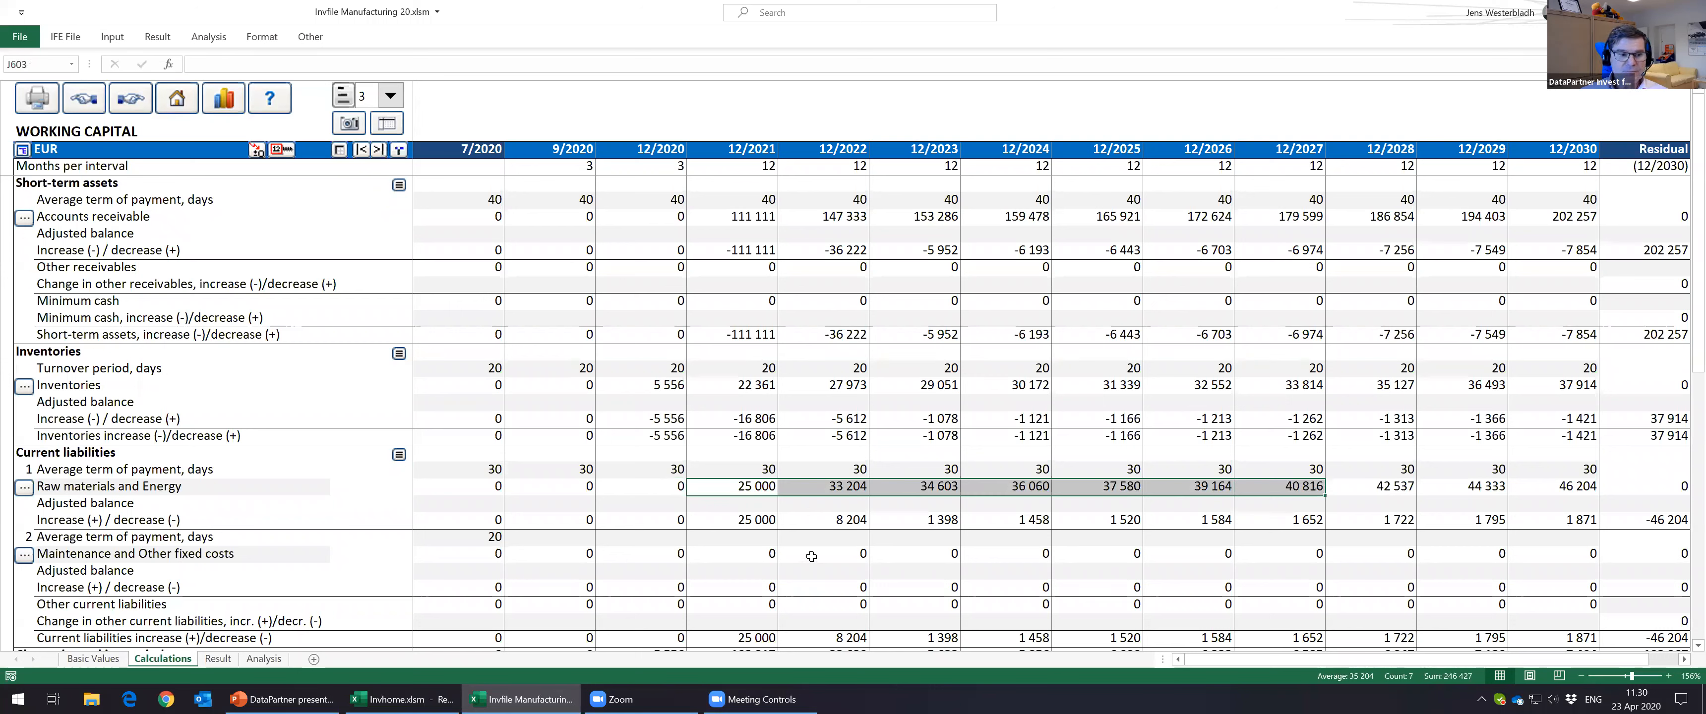
click(749, 488)
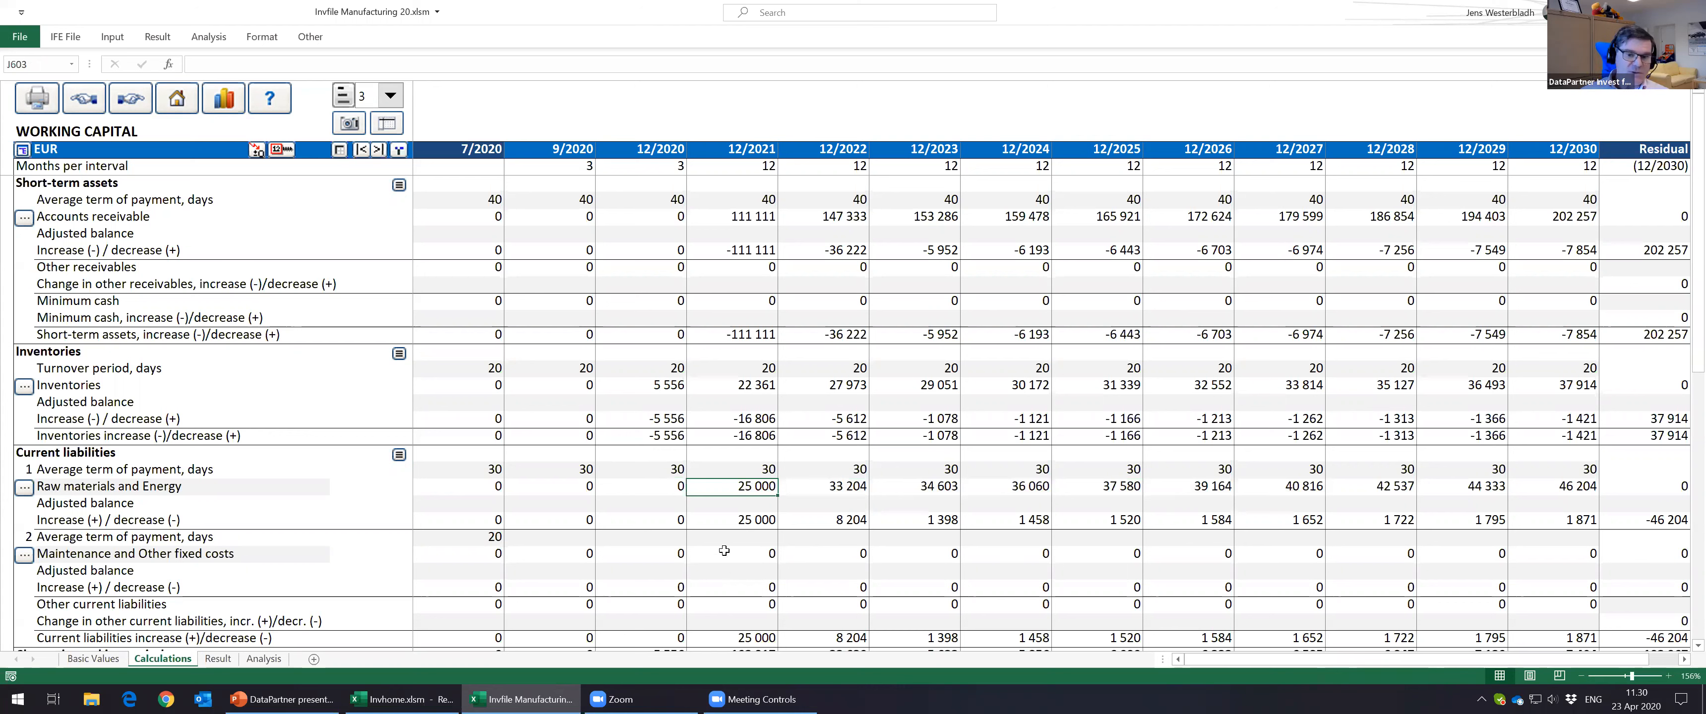
Step: Base the Maintenance and Other fixed costs payables on only the Maintenance and Other fixed costs rows, deselecting the variable, raw material and energy cost rows
click(22, 558)
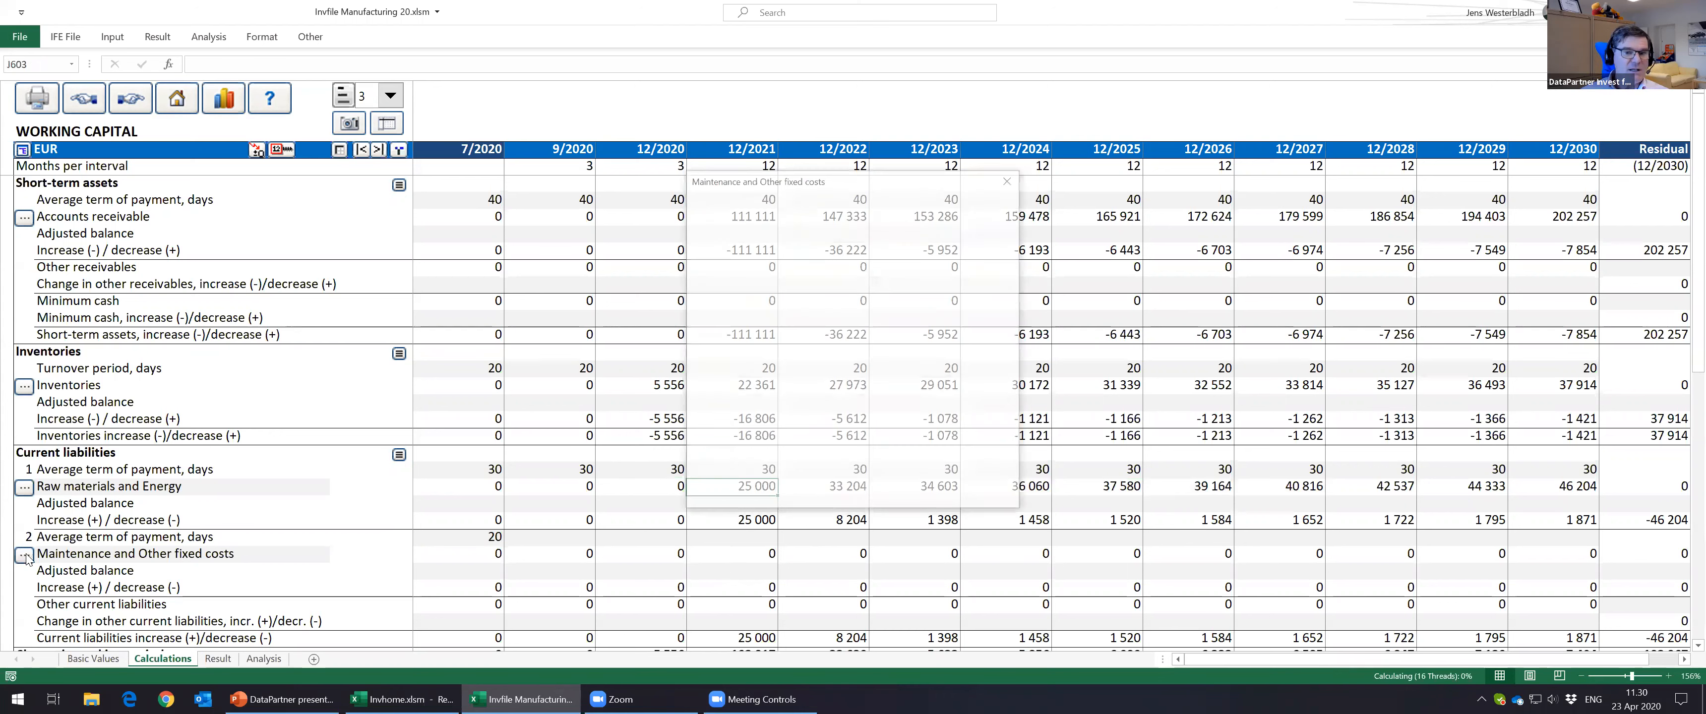
click(727, 218)
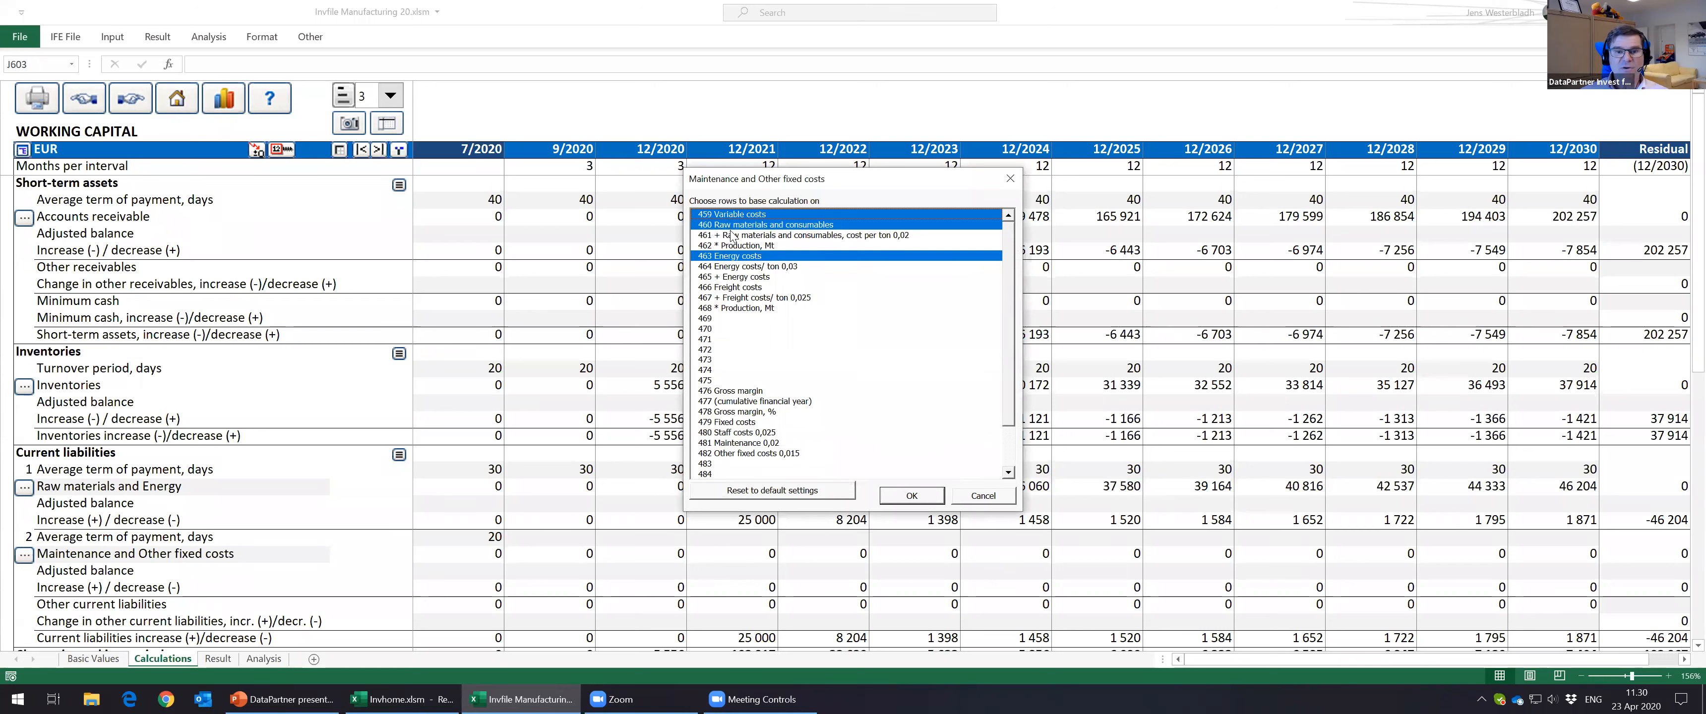
click(732, 215)
click(735, 227)
click(741, 258)
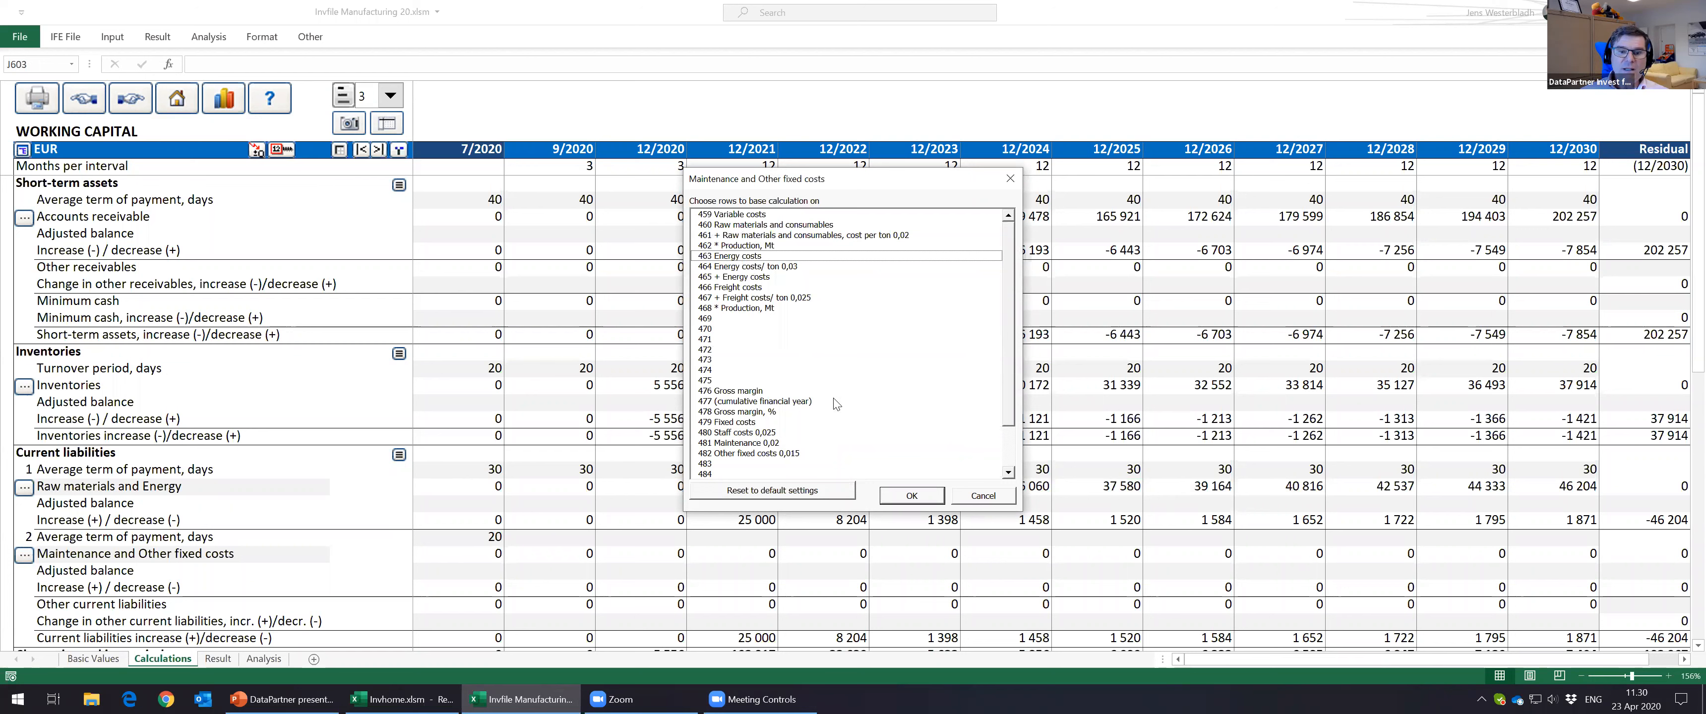
click(777, 443)
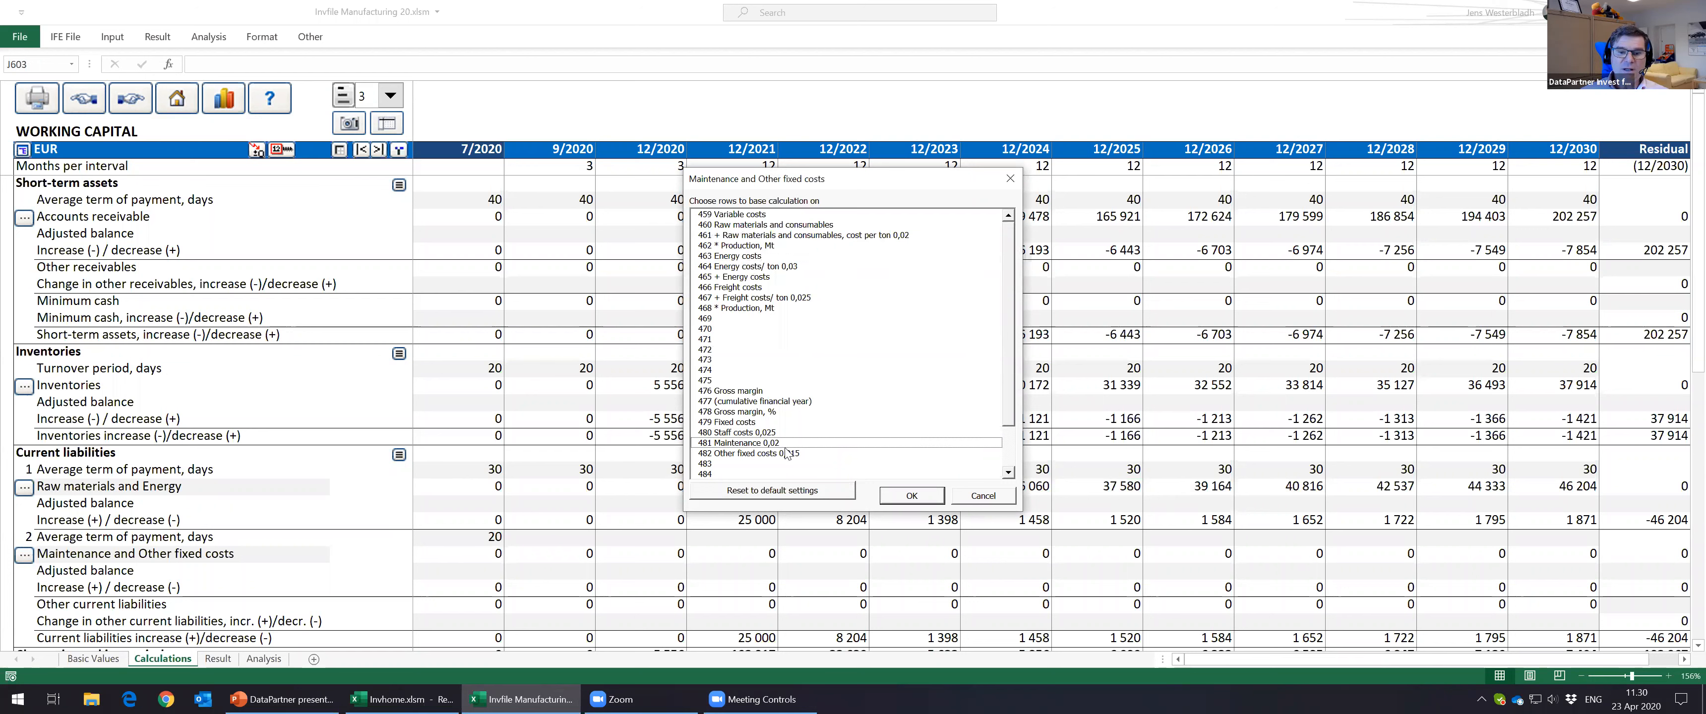
click(785, 454)
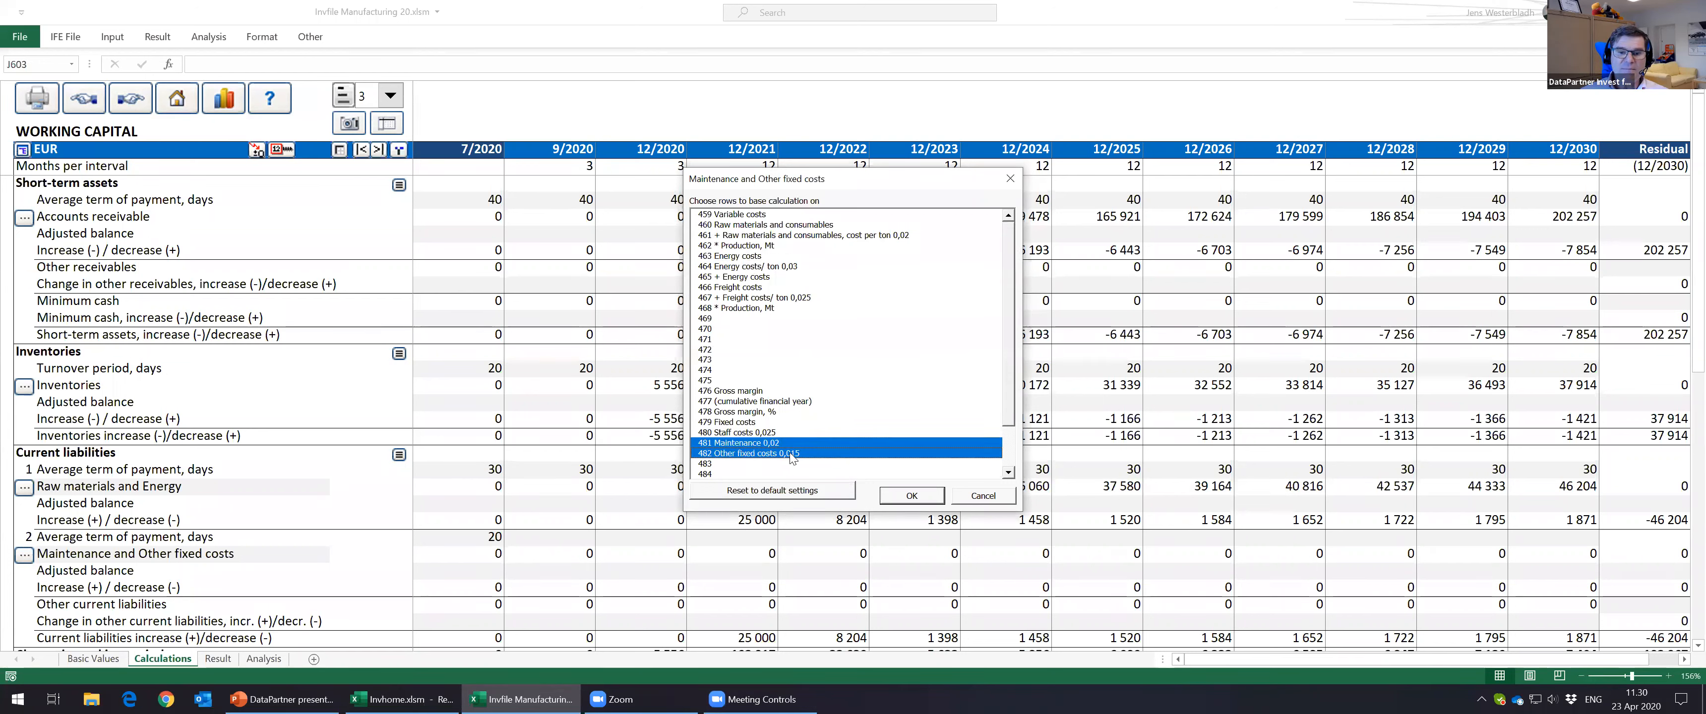
click(905, 497)
Step: Distribute the 20-day average payment term of Maintenance and Other fixed costs over the forecast periods through 12/2030
click(500, 538)
click(280, 149)
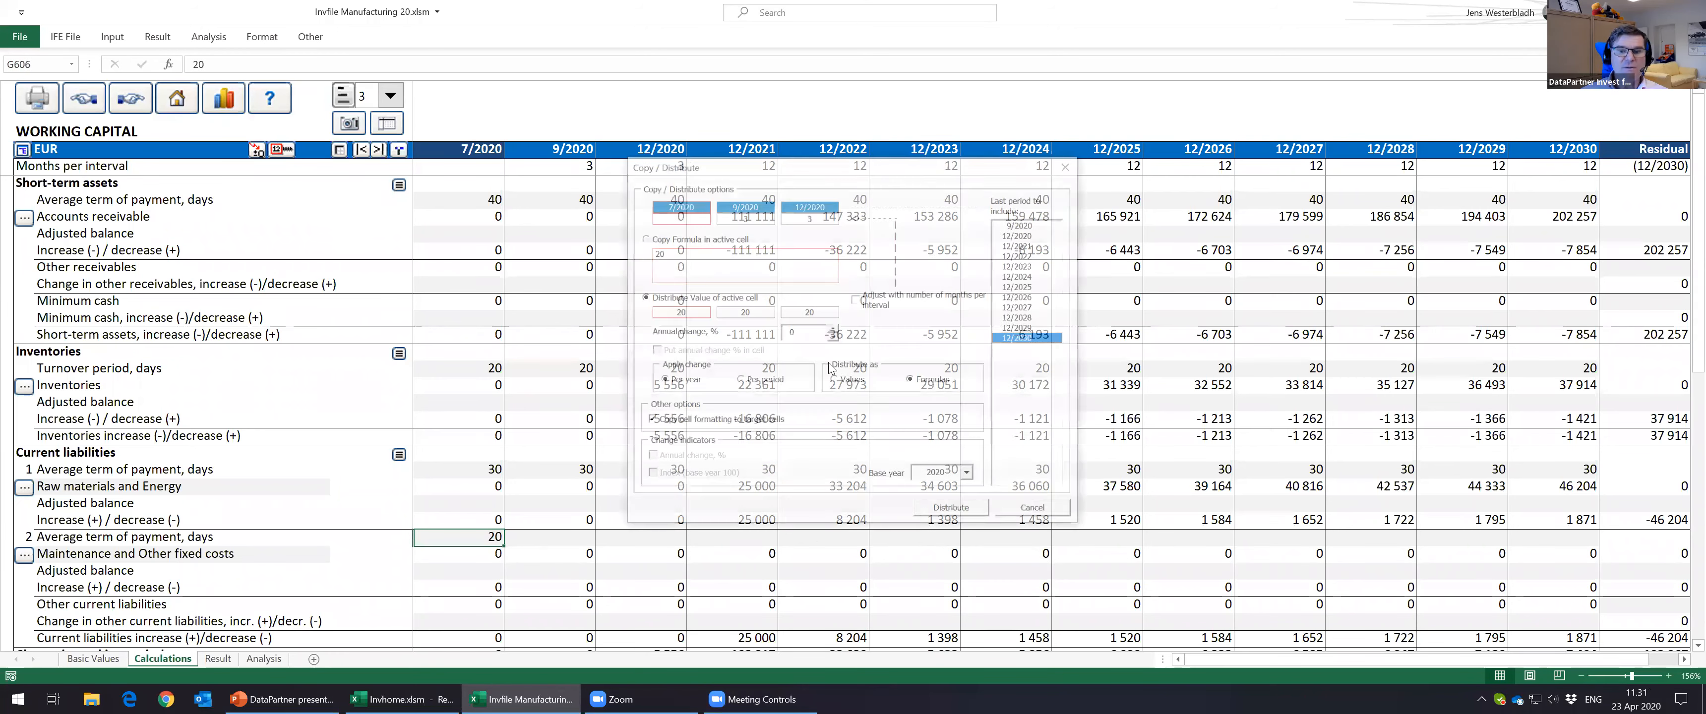
click(968, 511)
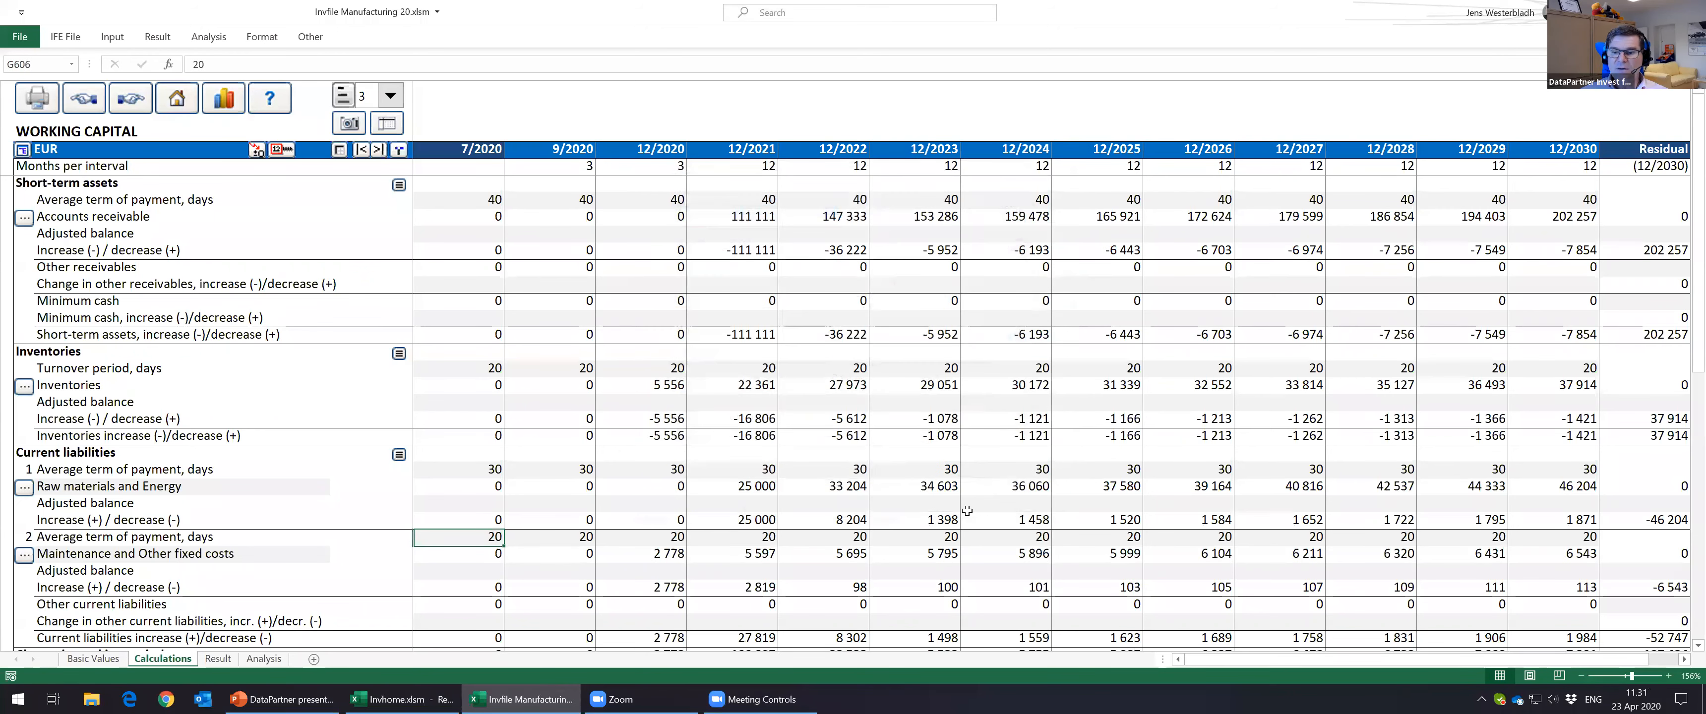
click(857, 554)
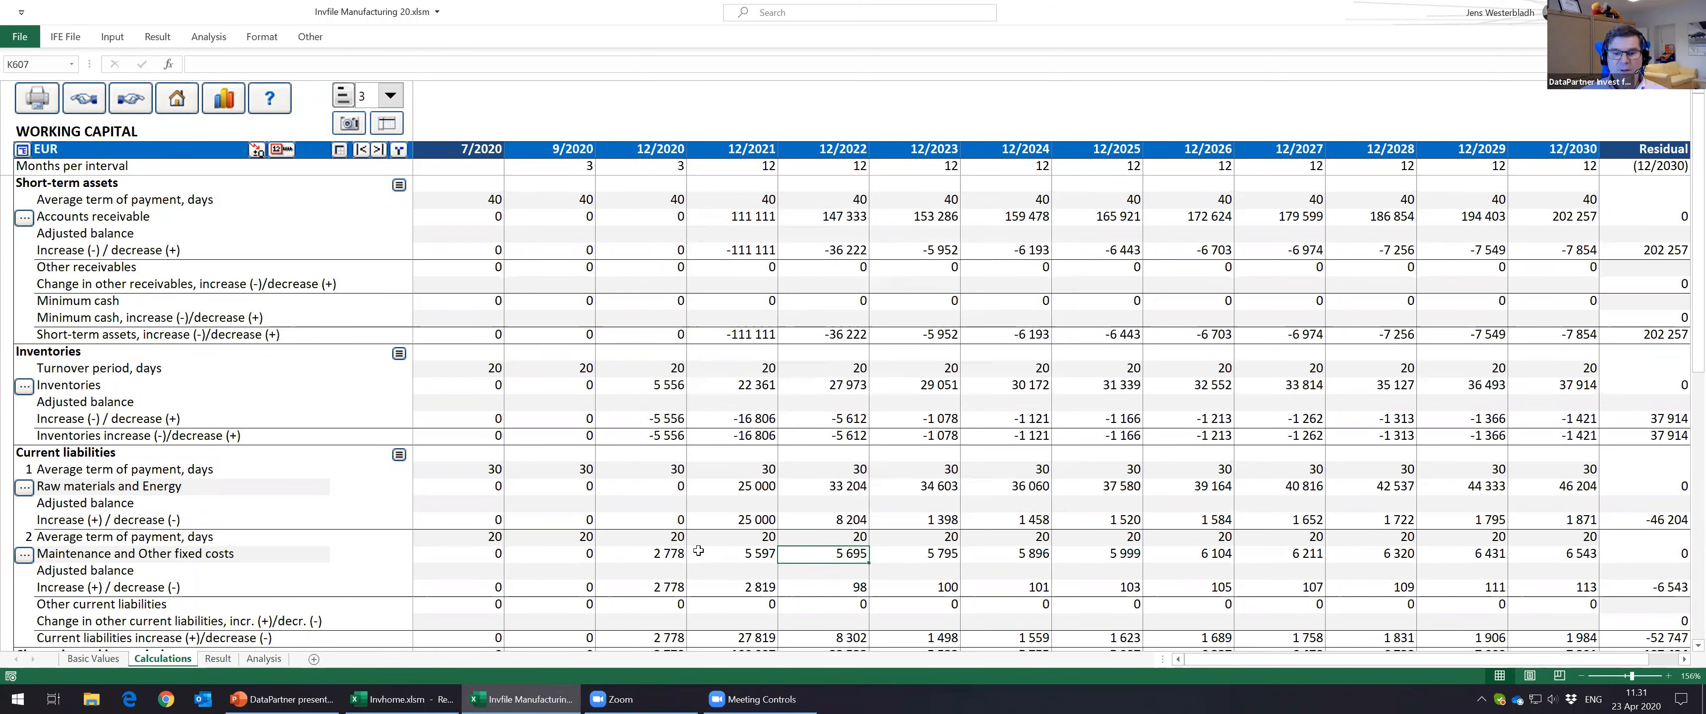
Step: Examine the yearly changes in short-term assets, inventories and current liabilities, along with the change in working capital and net working capital
scroll(702, 543, down, 1)
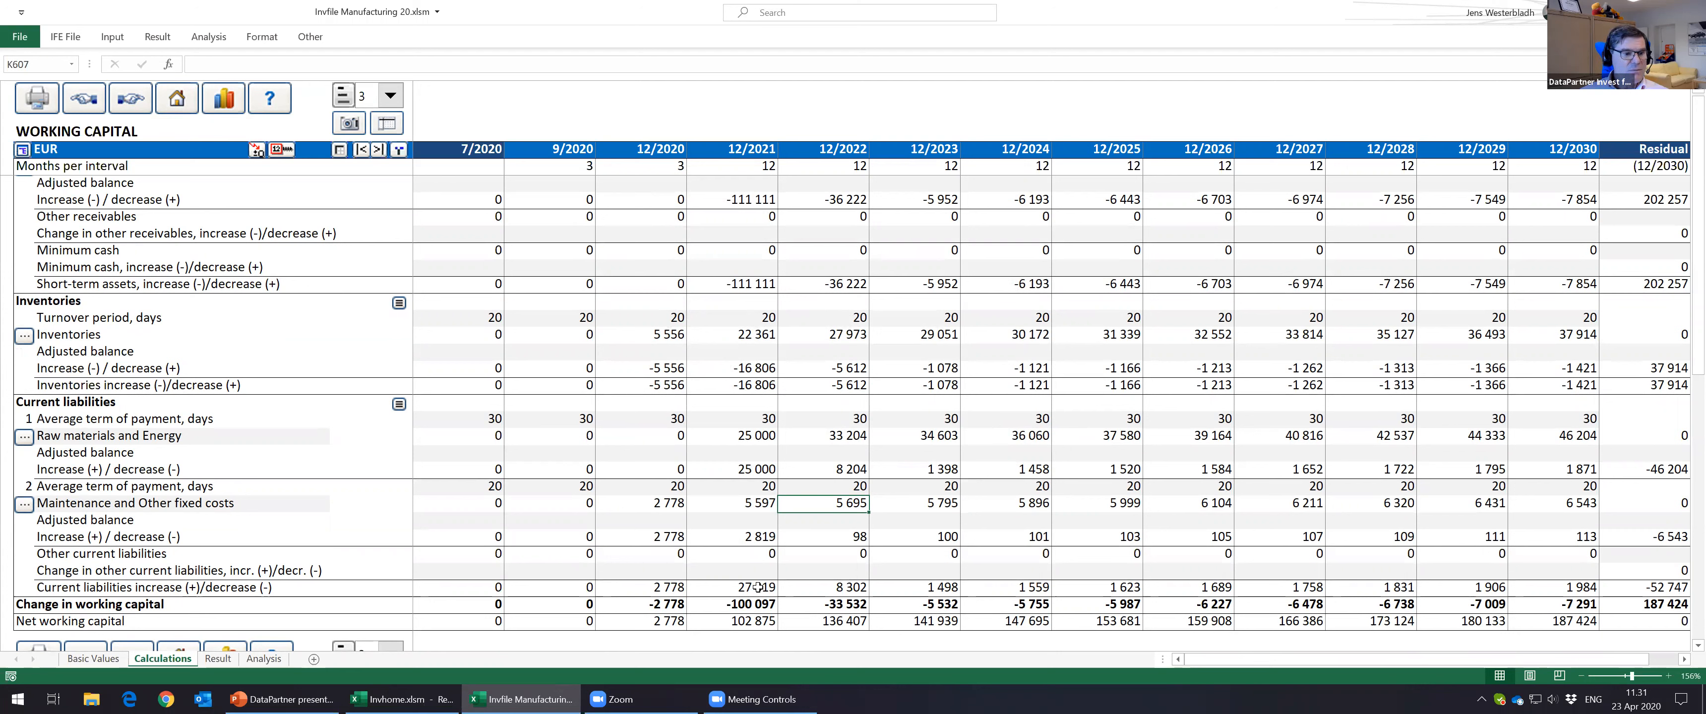
click(758, 587)
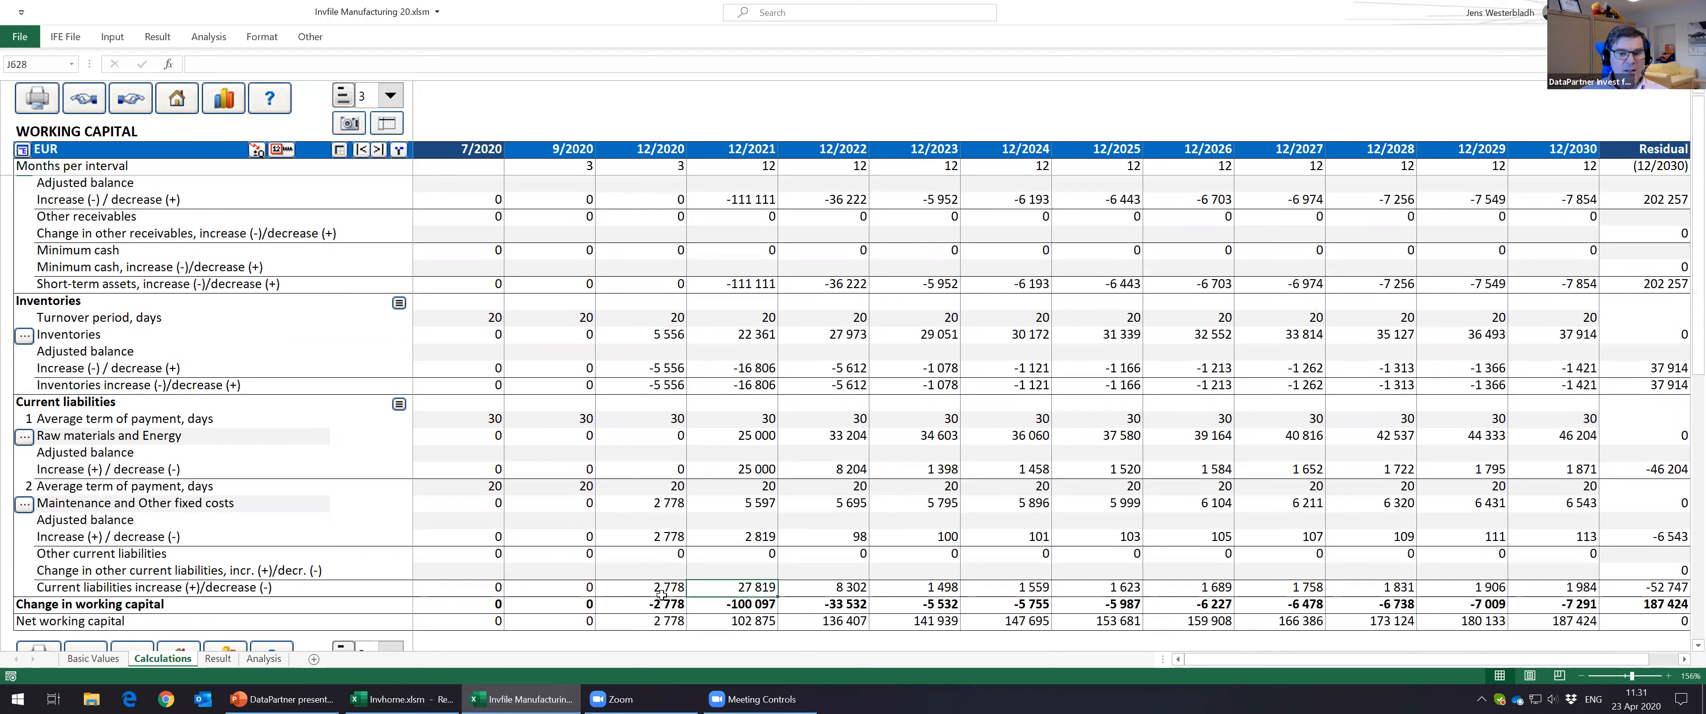
click(757, 603)
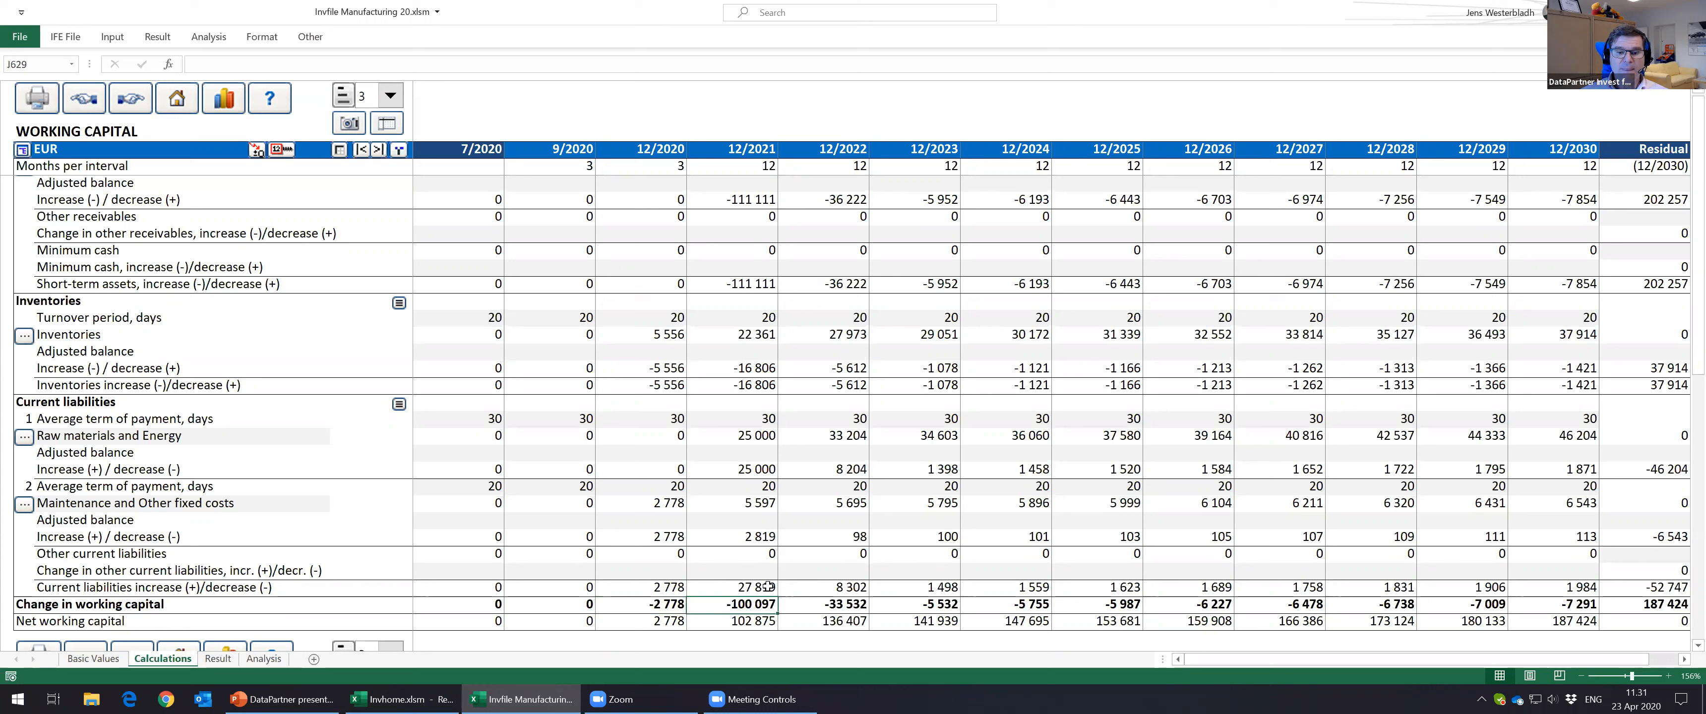
click(748, 621)
click(798, 620)
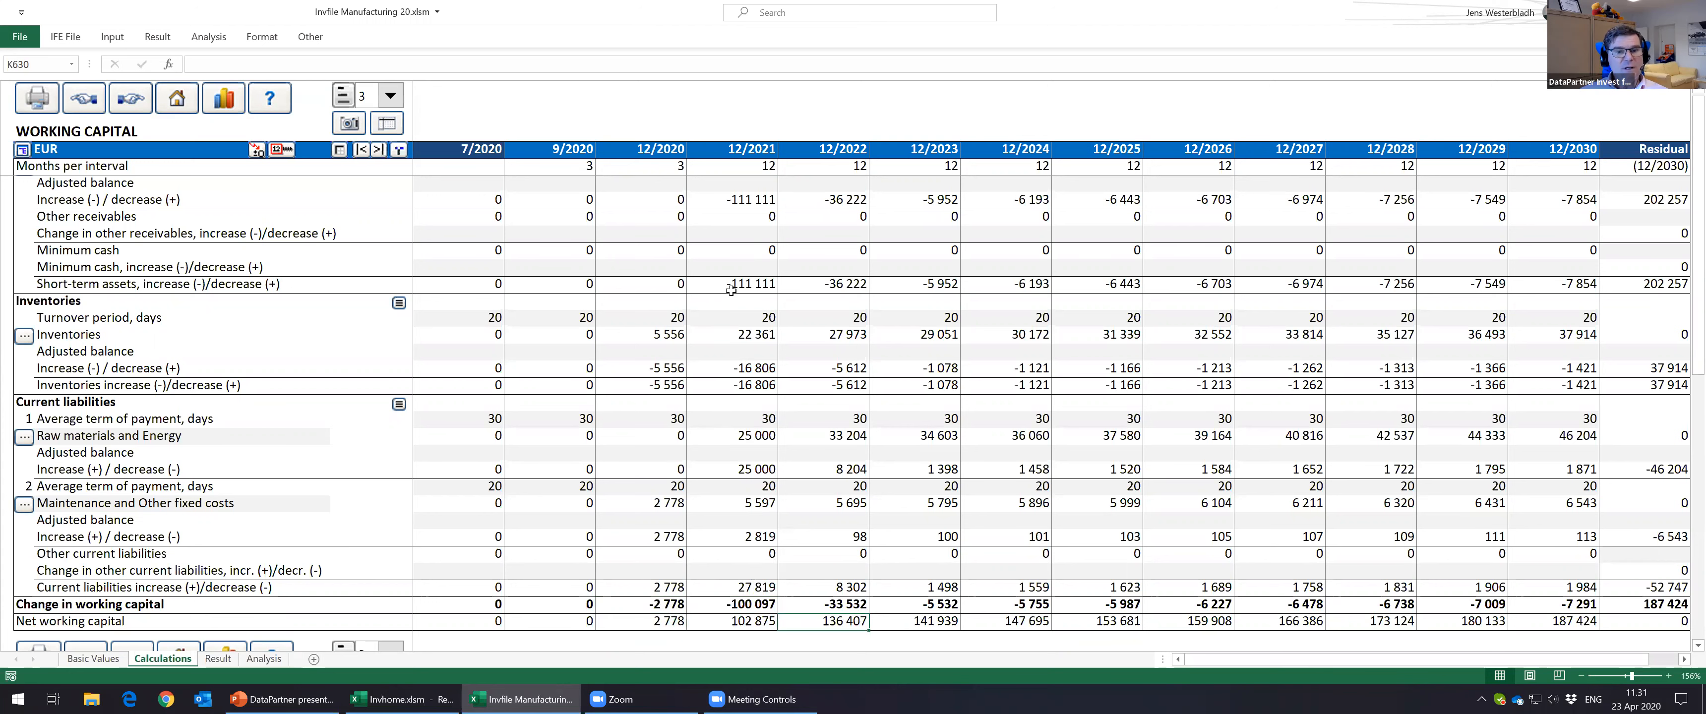
scroll(731, 290, up, 1)
click(748, 333)
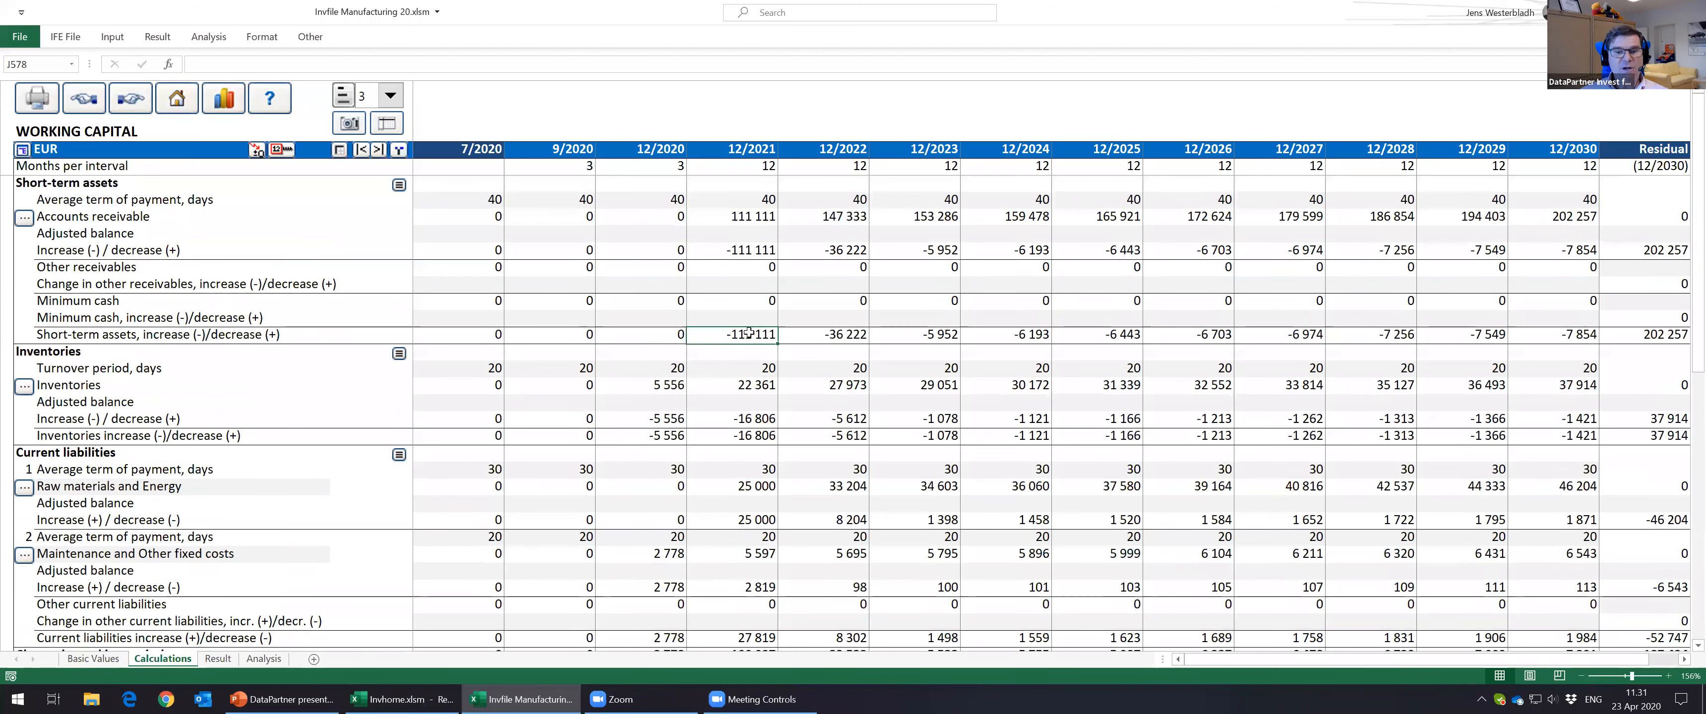
click(736, 434)
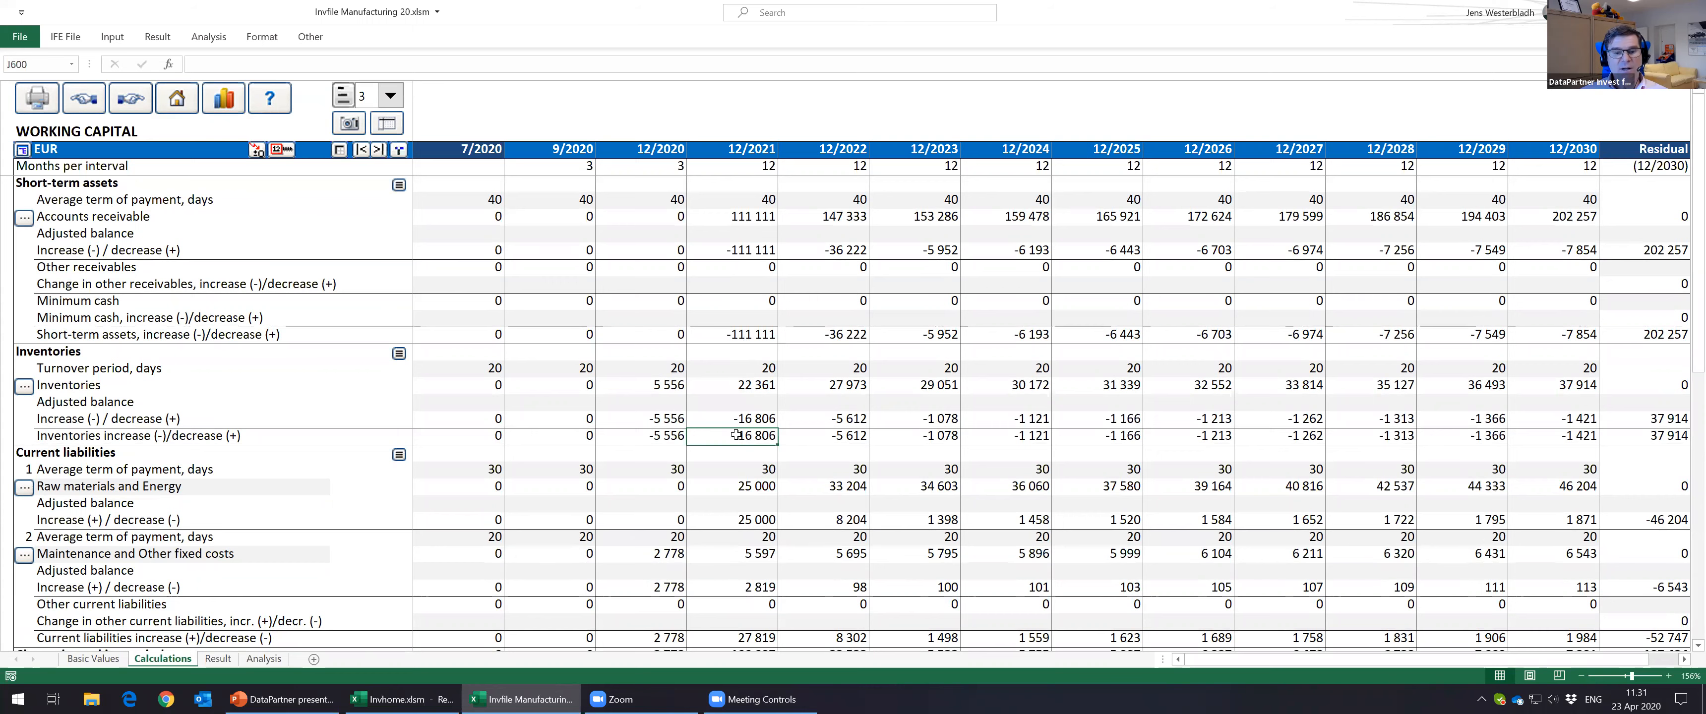
scroll(731, 555, down, 2)
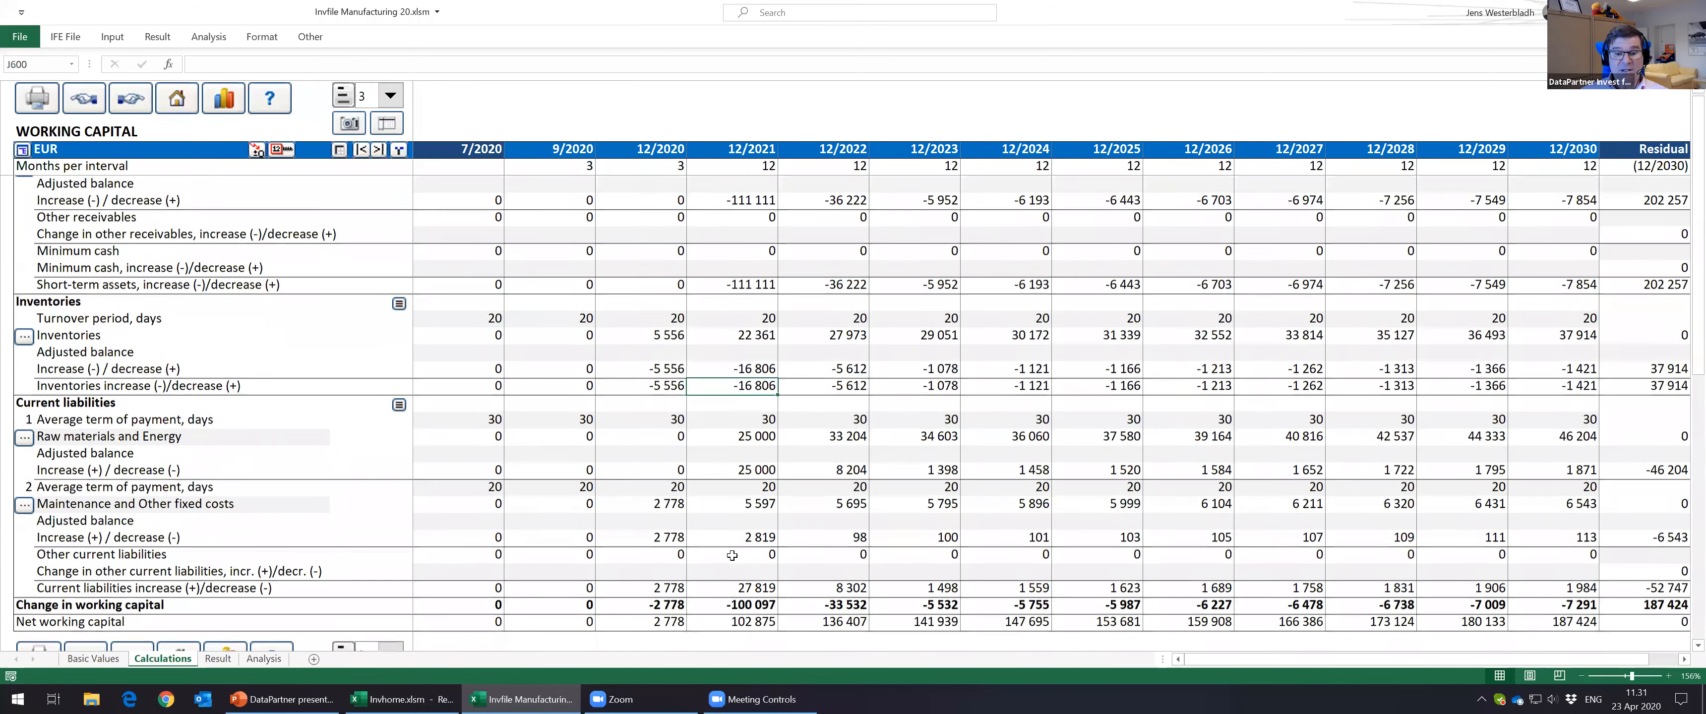
click(742, 587)
drag(641, 591, 884, 580)
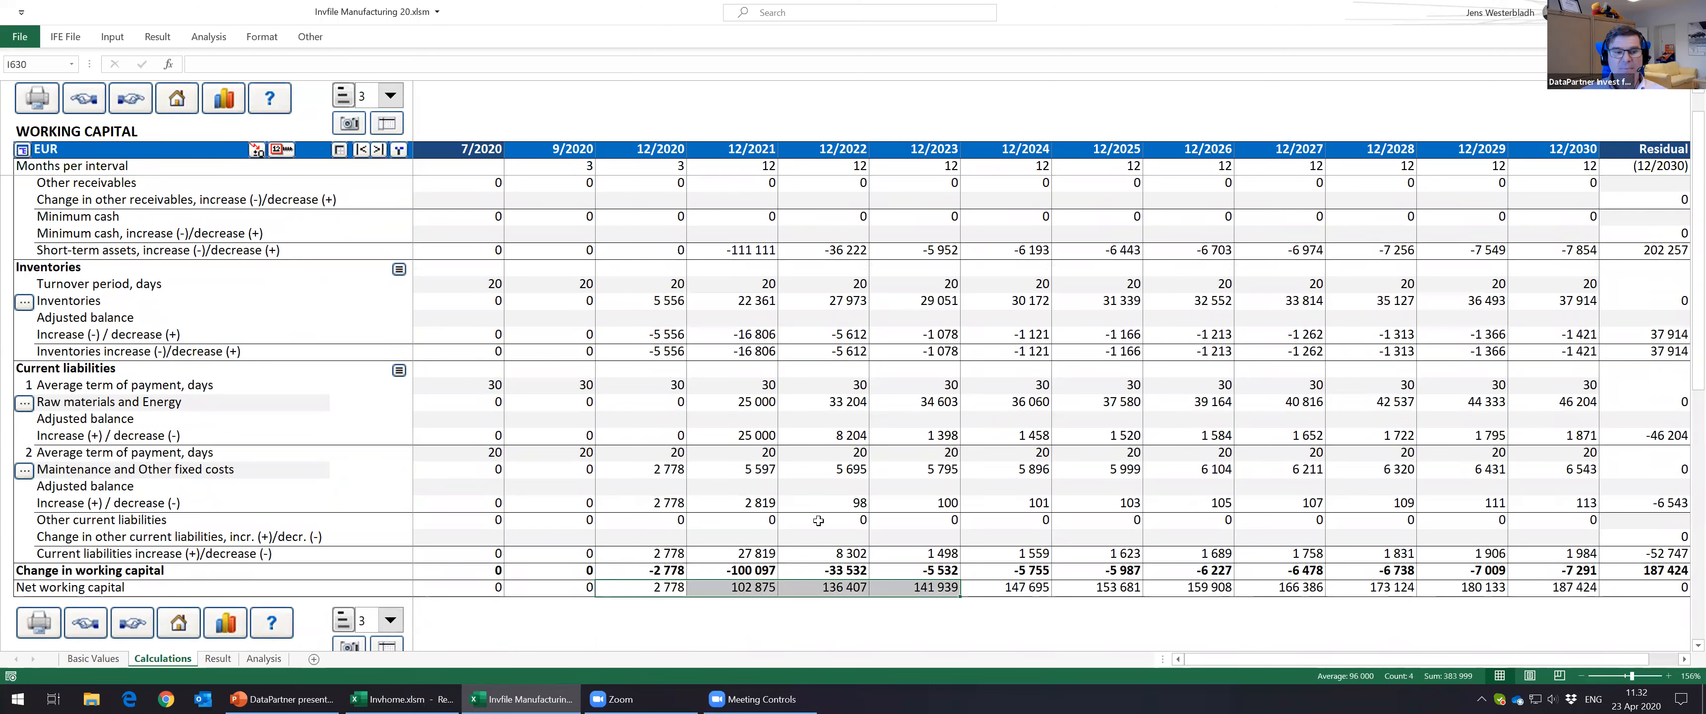
Step: Save the workbook and move on to the cash flow statement
key(ctrl+s)
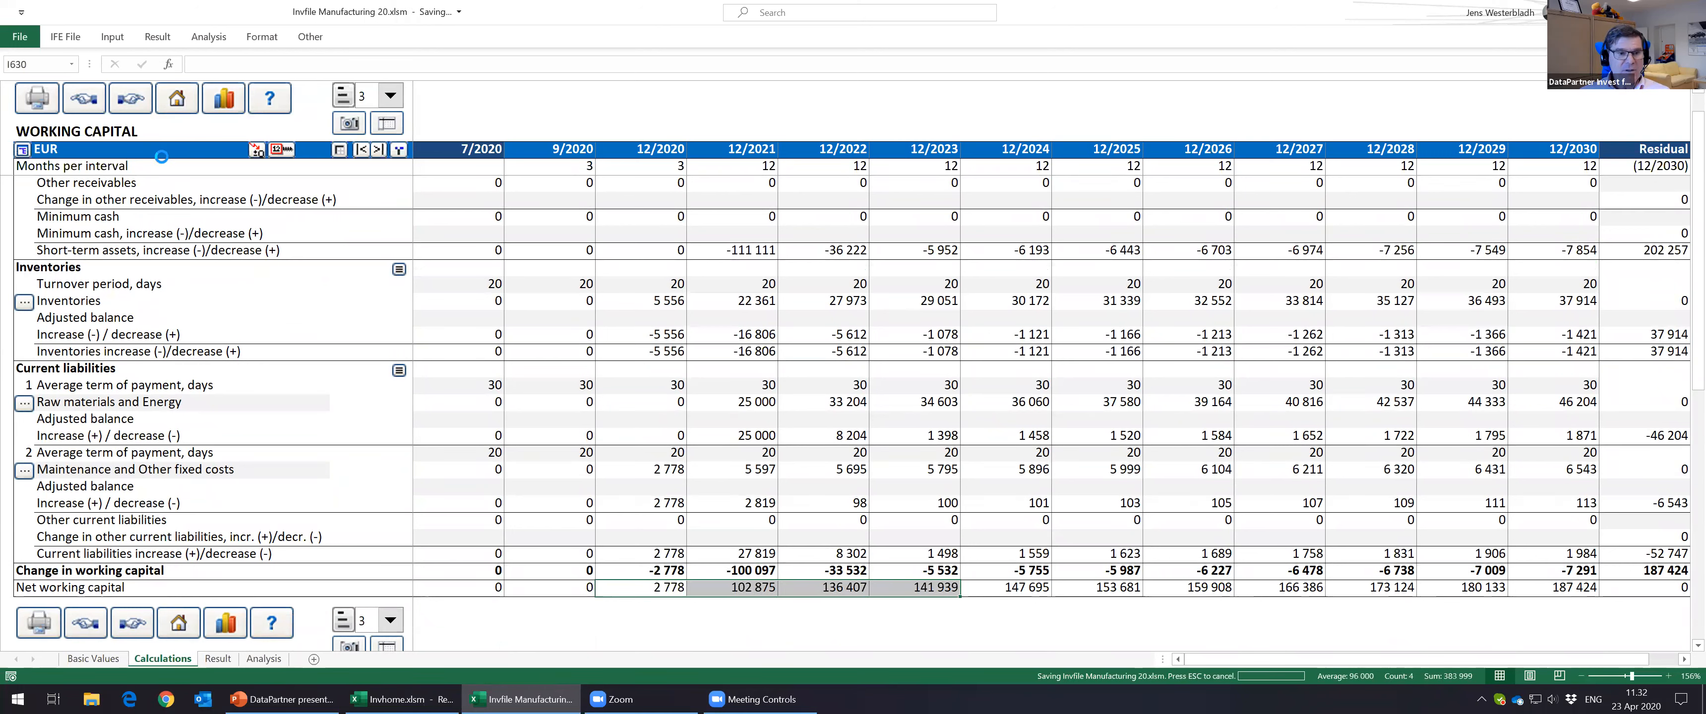
click(131, 99)
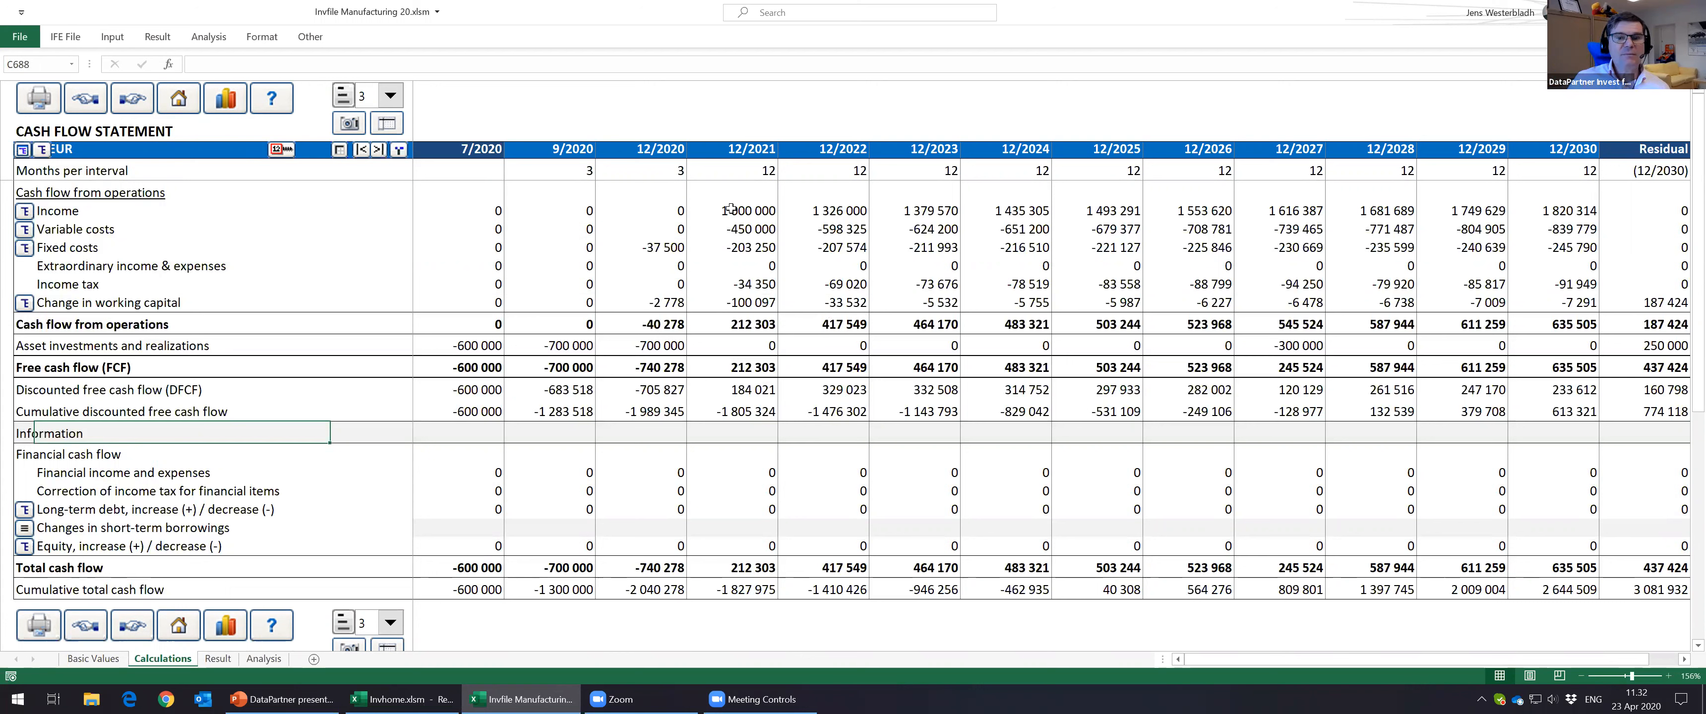
Step: Review the income, cost, tax and working capital rows making up cash flow from operations, and the asset investments and realizations
drag(730, 209, 1284, 206)
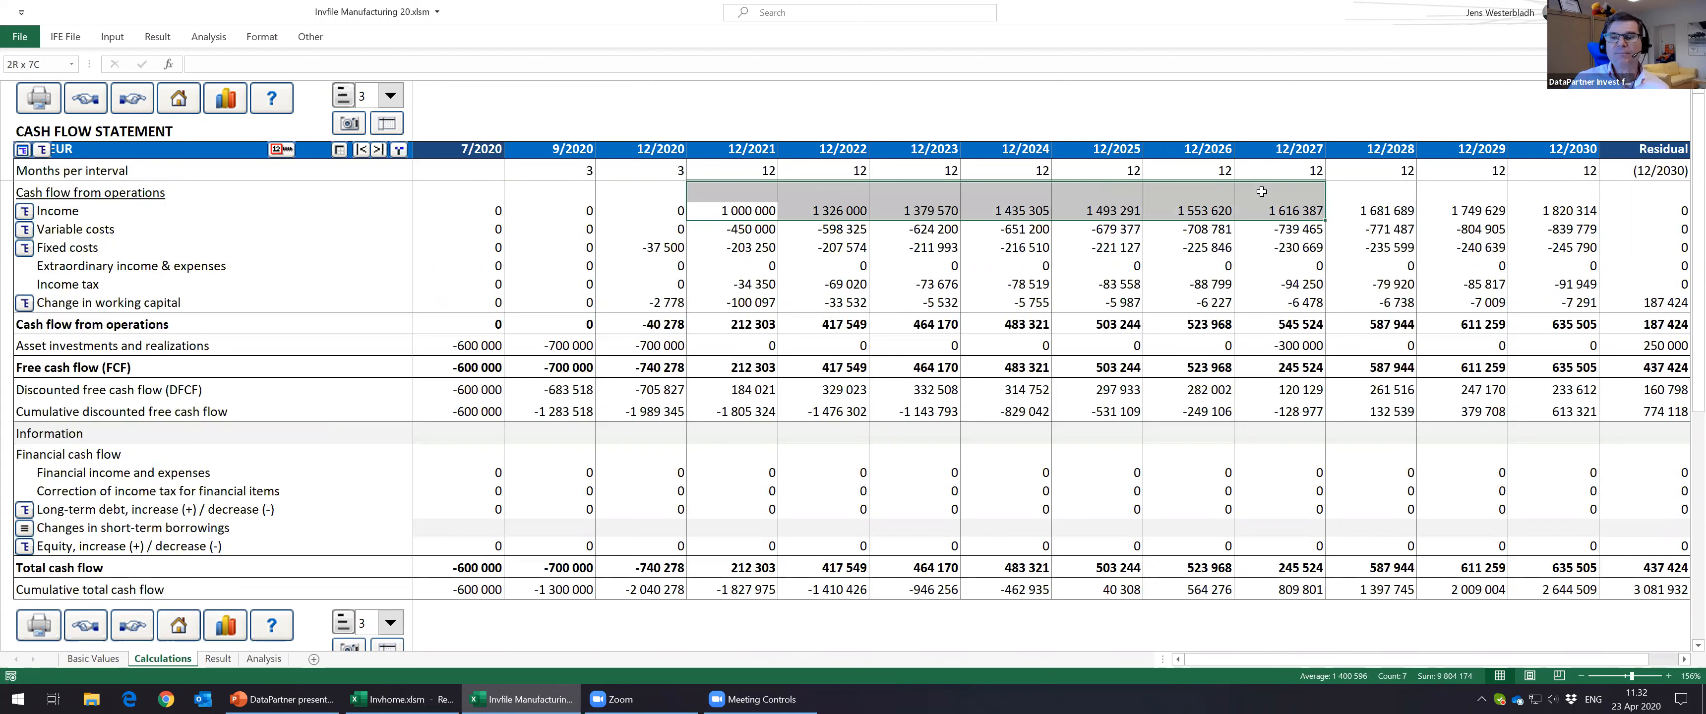
drag(899, 233, 1174, 228)
drag(821, 247, 1059, 247)
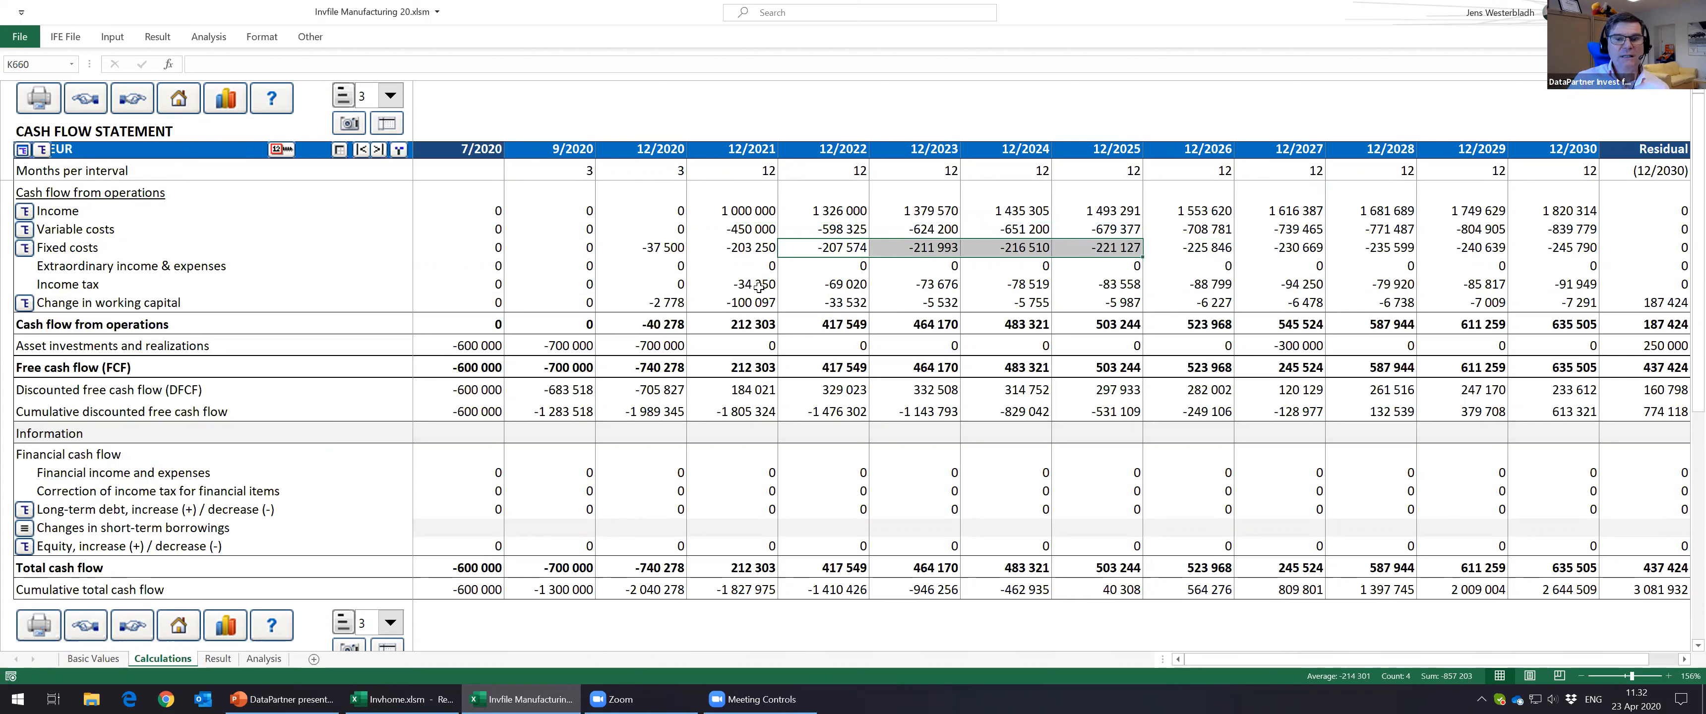
drag(752, 284, 934, 285)
drag(757, 303, 938, 302)
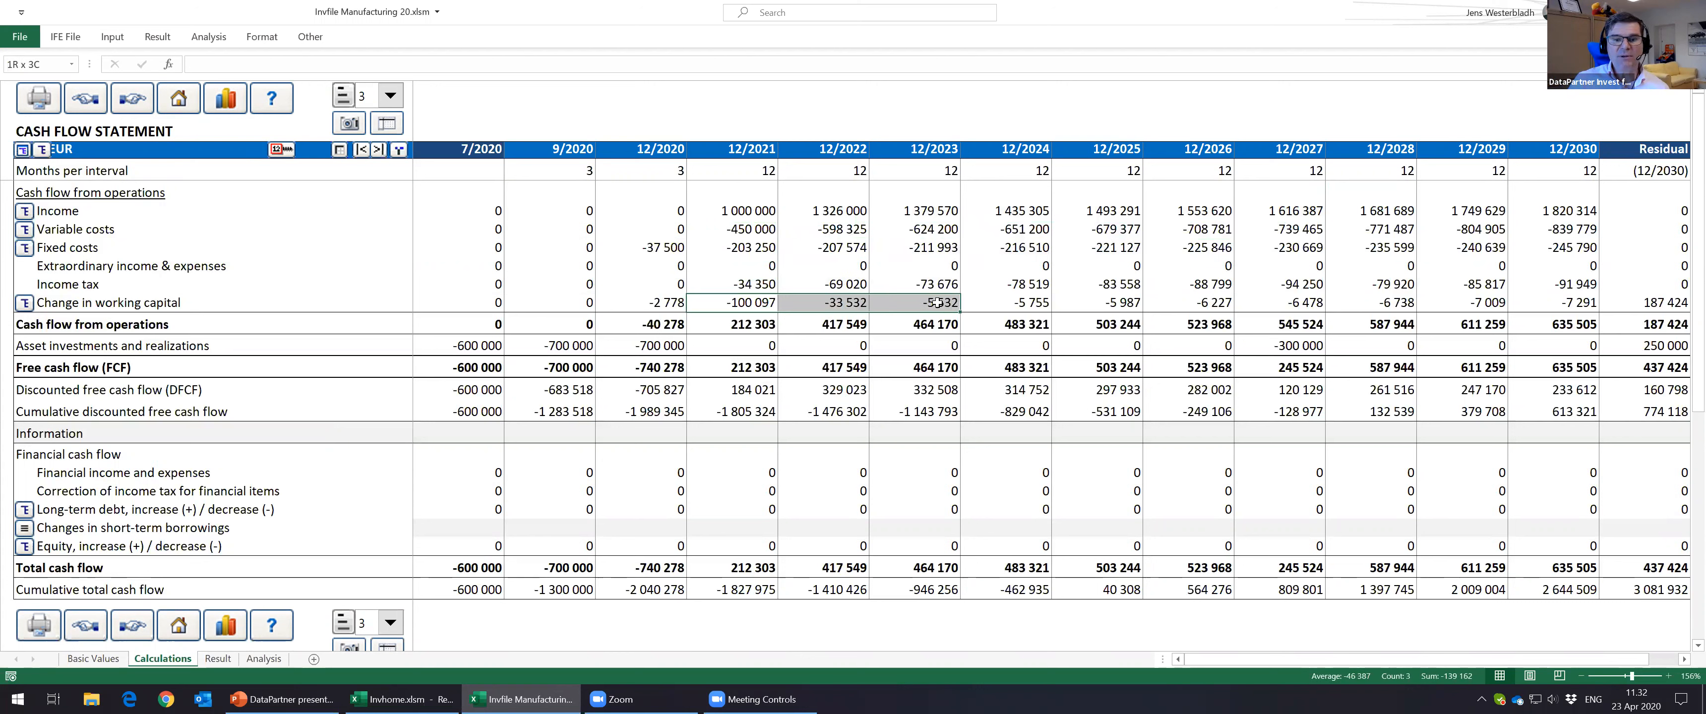
drag(1025, 326, 166, 328)
click(464, 345)
click(519, 346)
click(649, 345)
click(1296, 350)
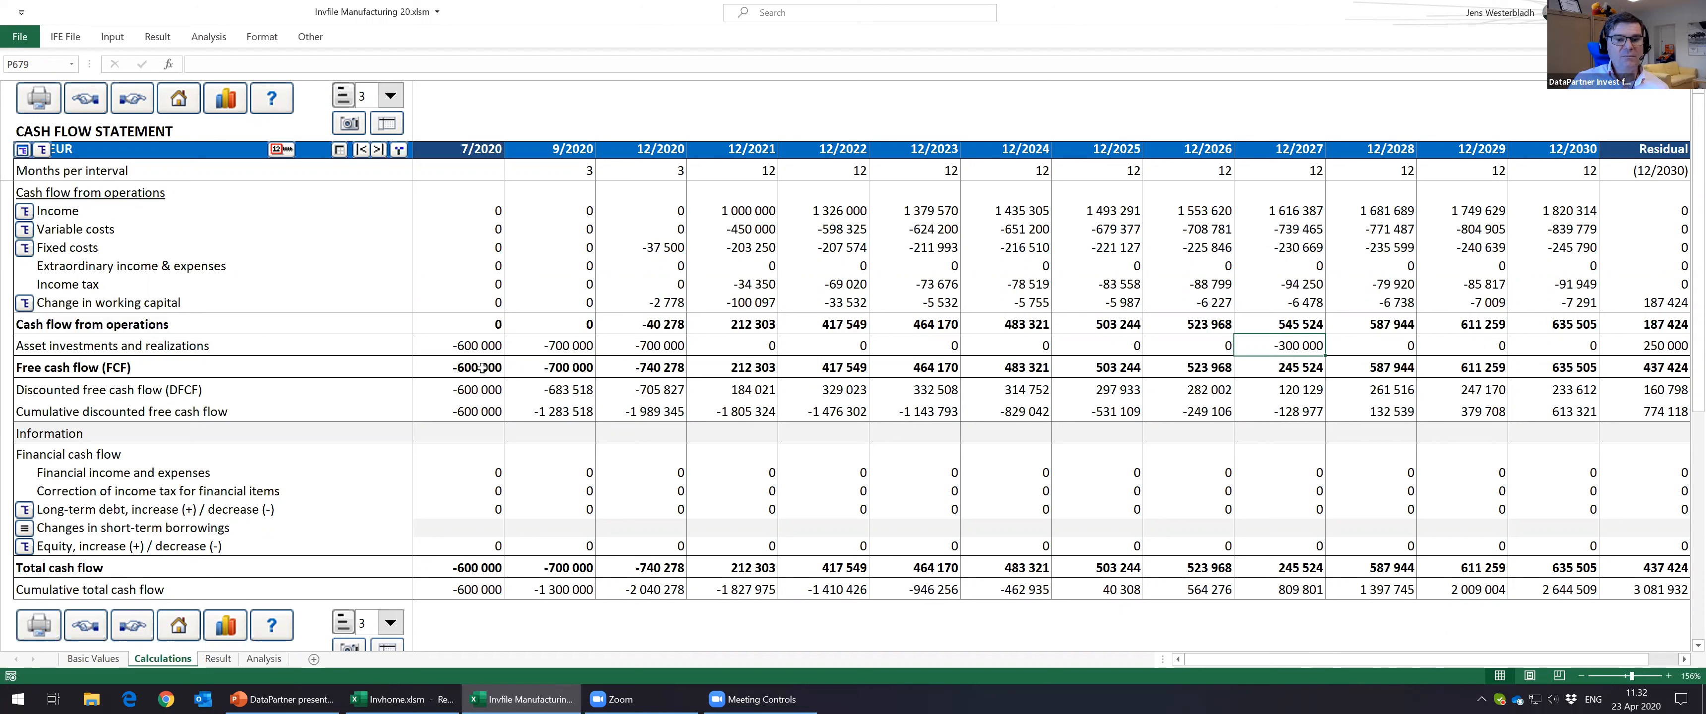
Step: Examine the free and discounted free cash flow, follow the cumulative discounted cash flow through to the residual, and check total cash flow
click(731, 366)
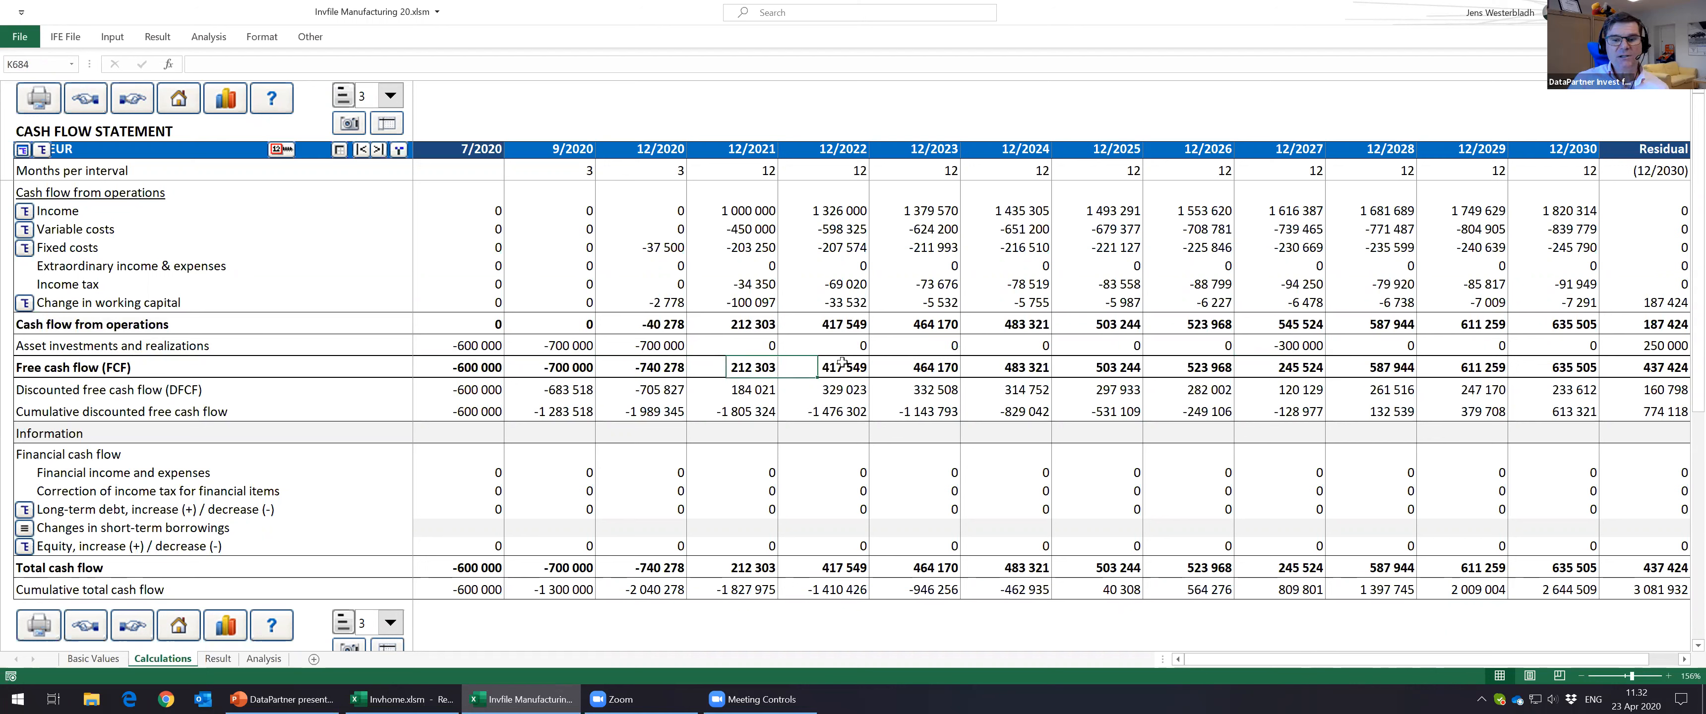
click(834, 392)
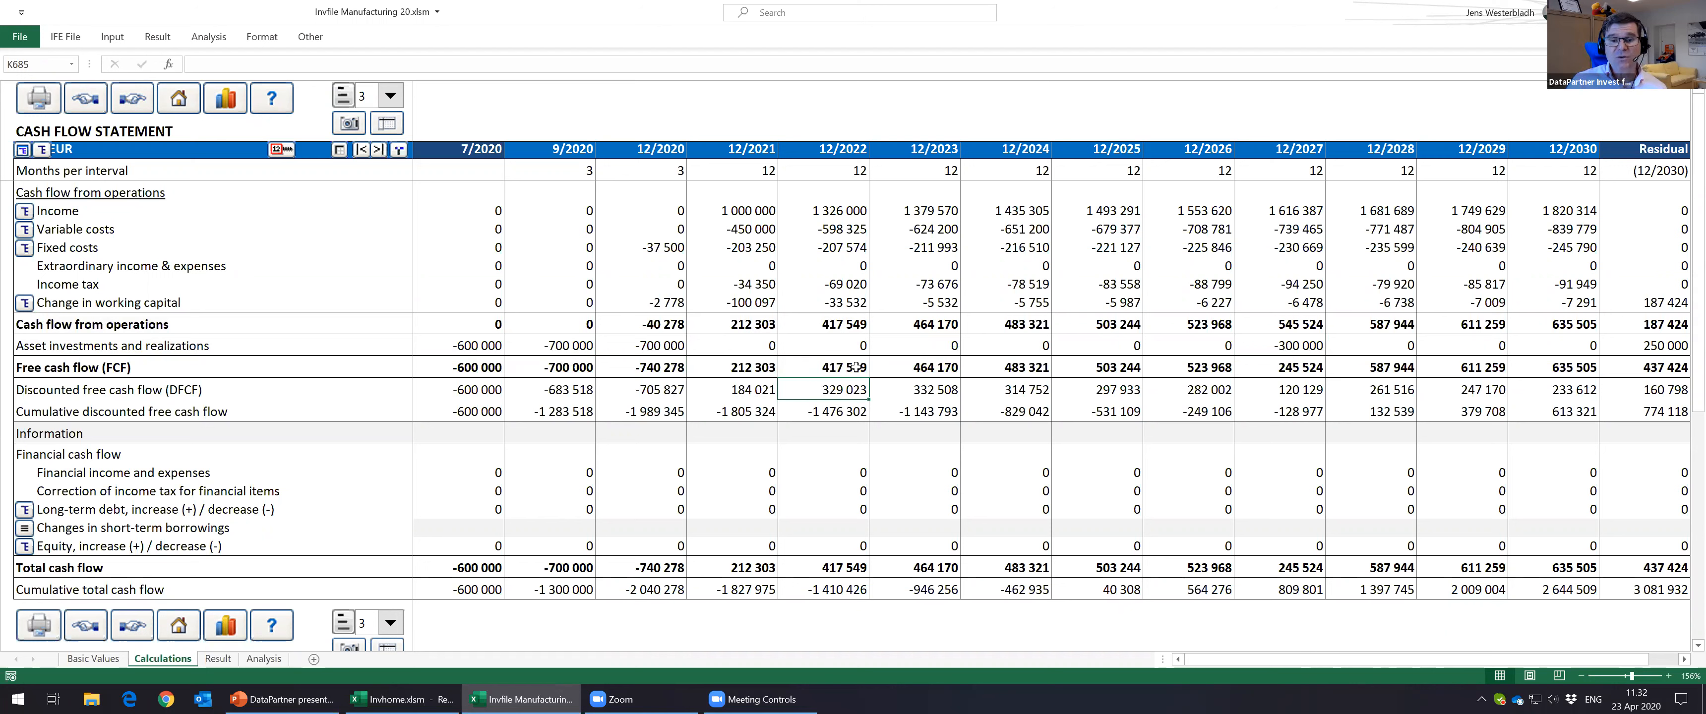
click(835, 367)
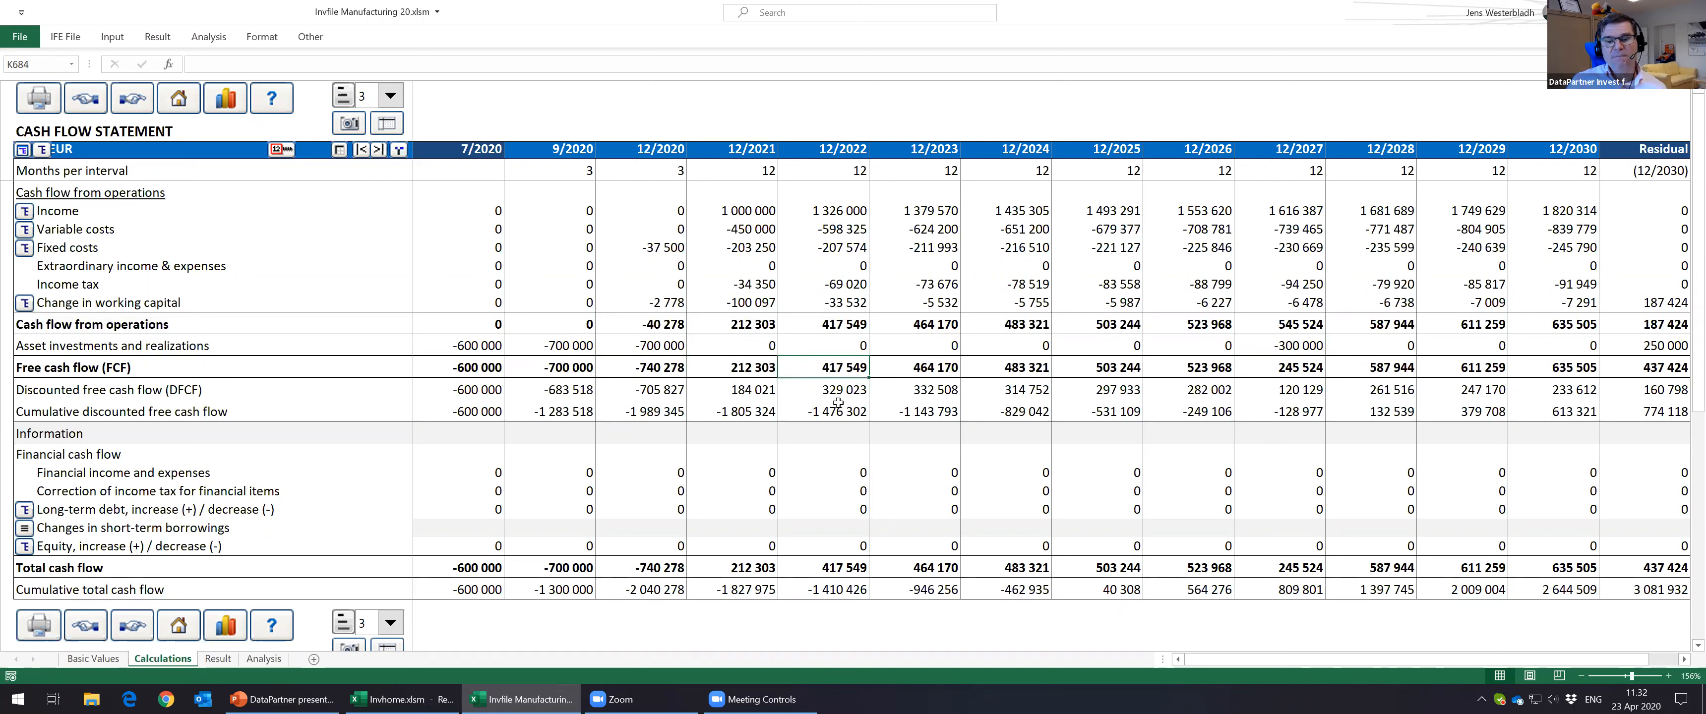
click(834, 389)
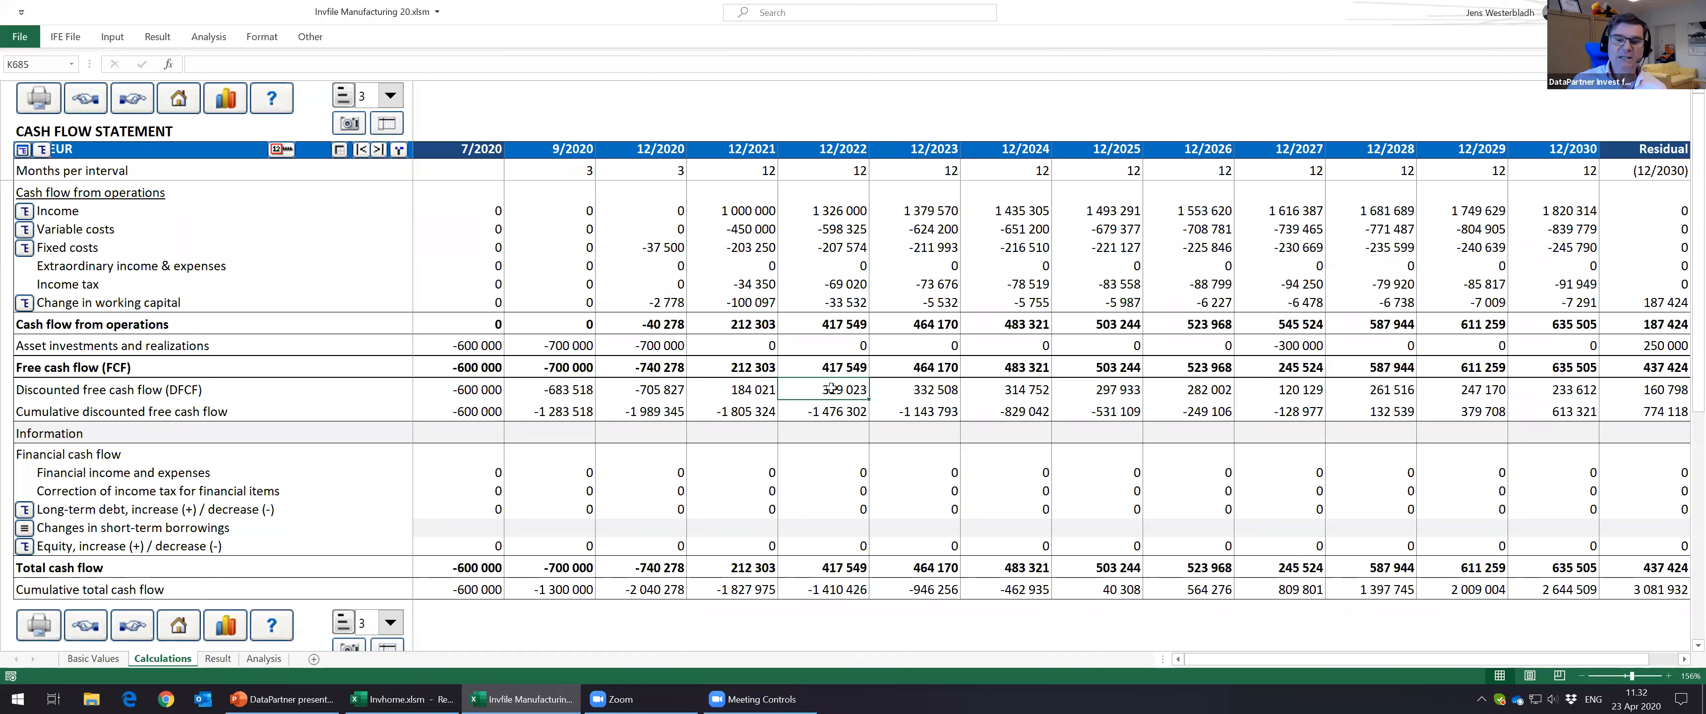
click(812, 414)
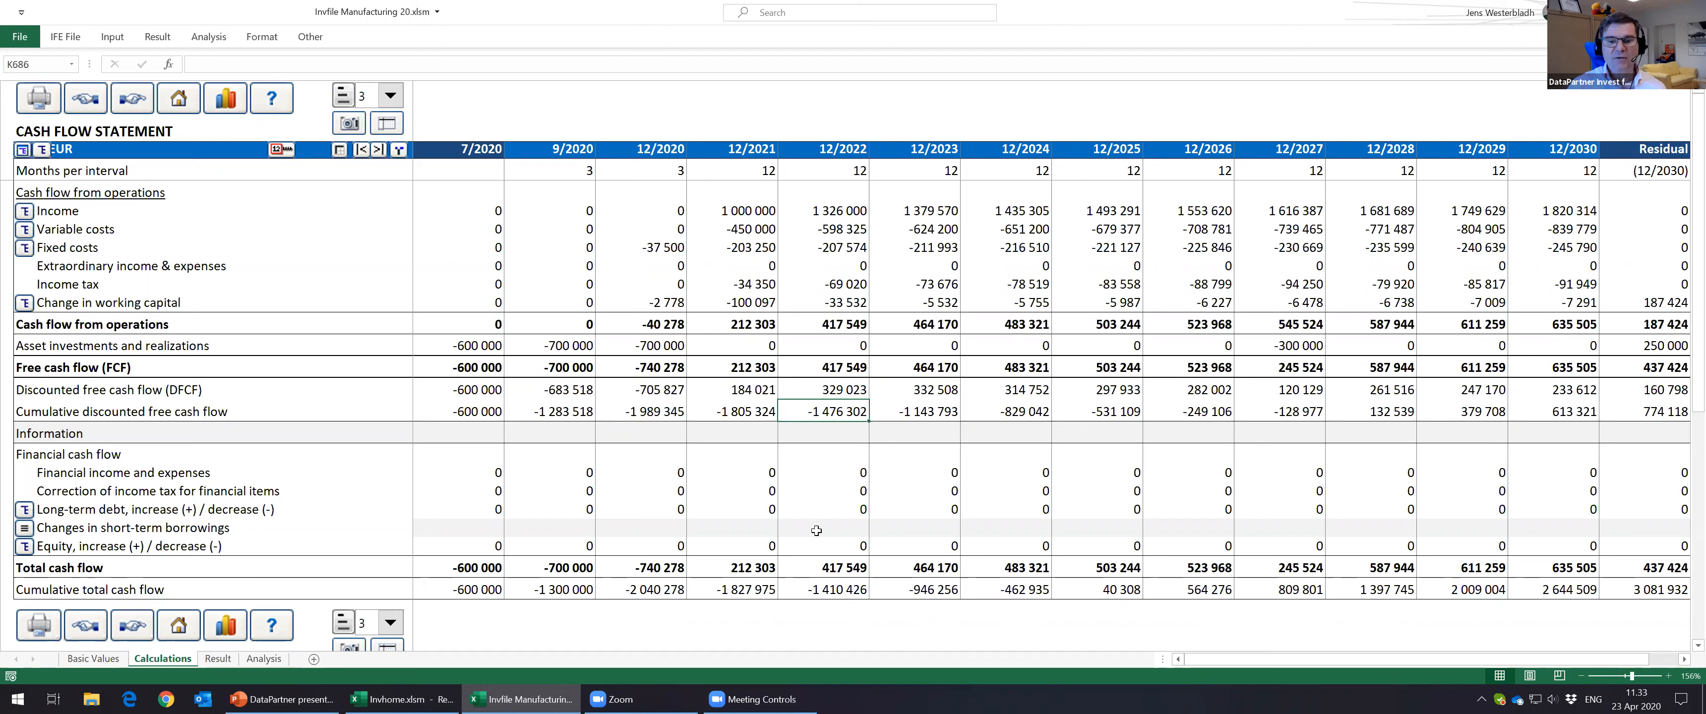
key(Right)
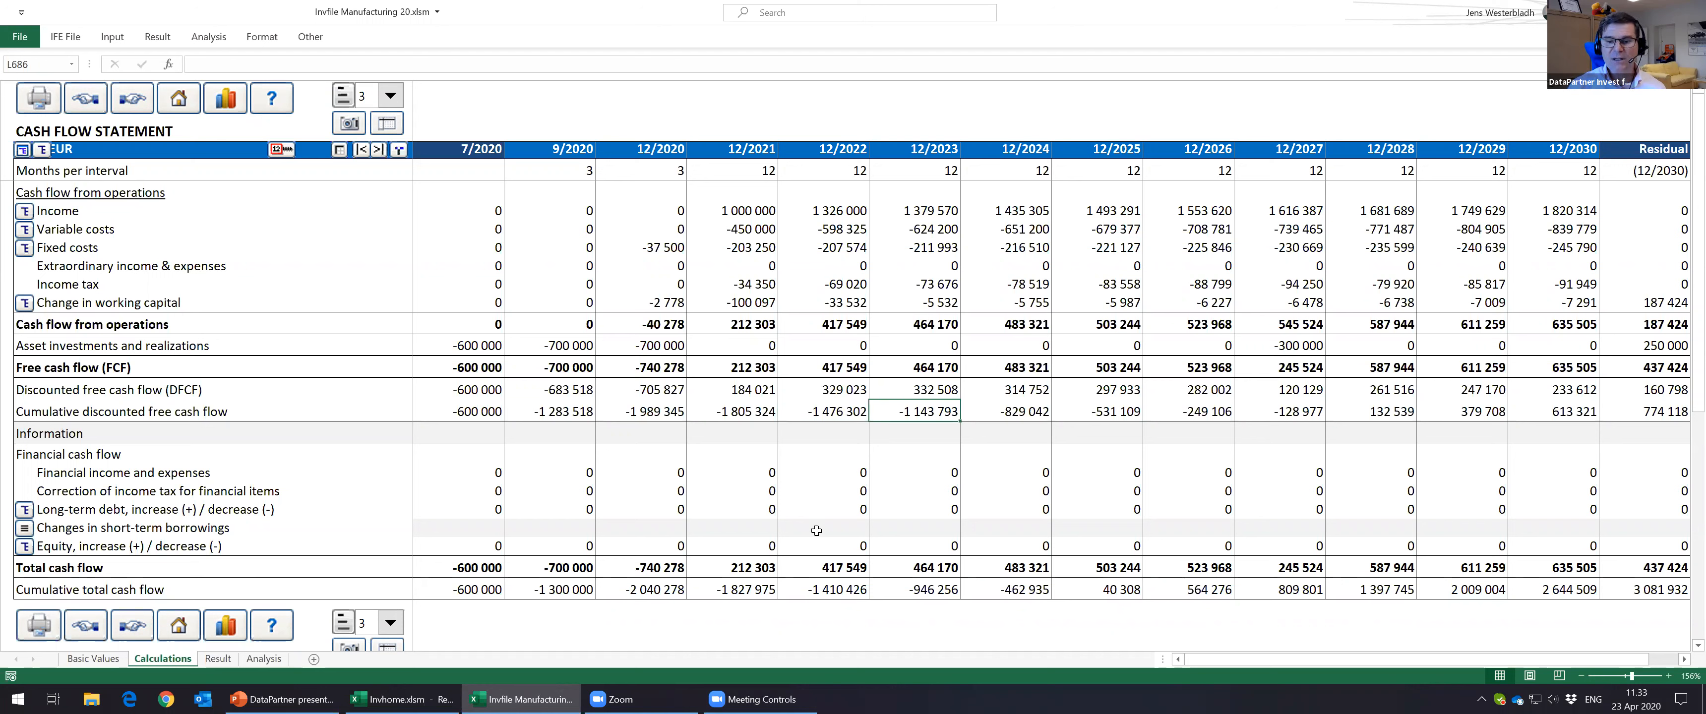
key(Right)
key(Right)
key(Right)
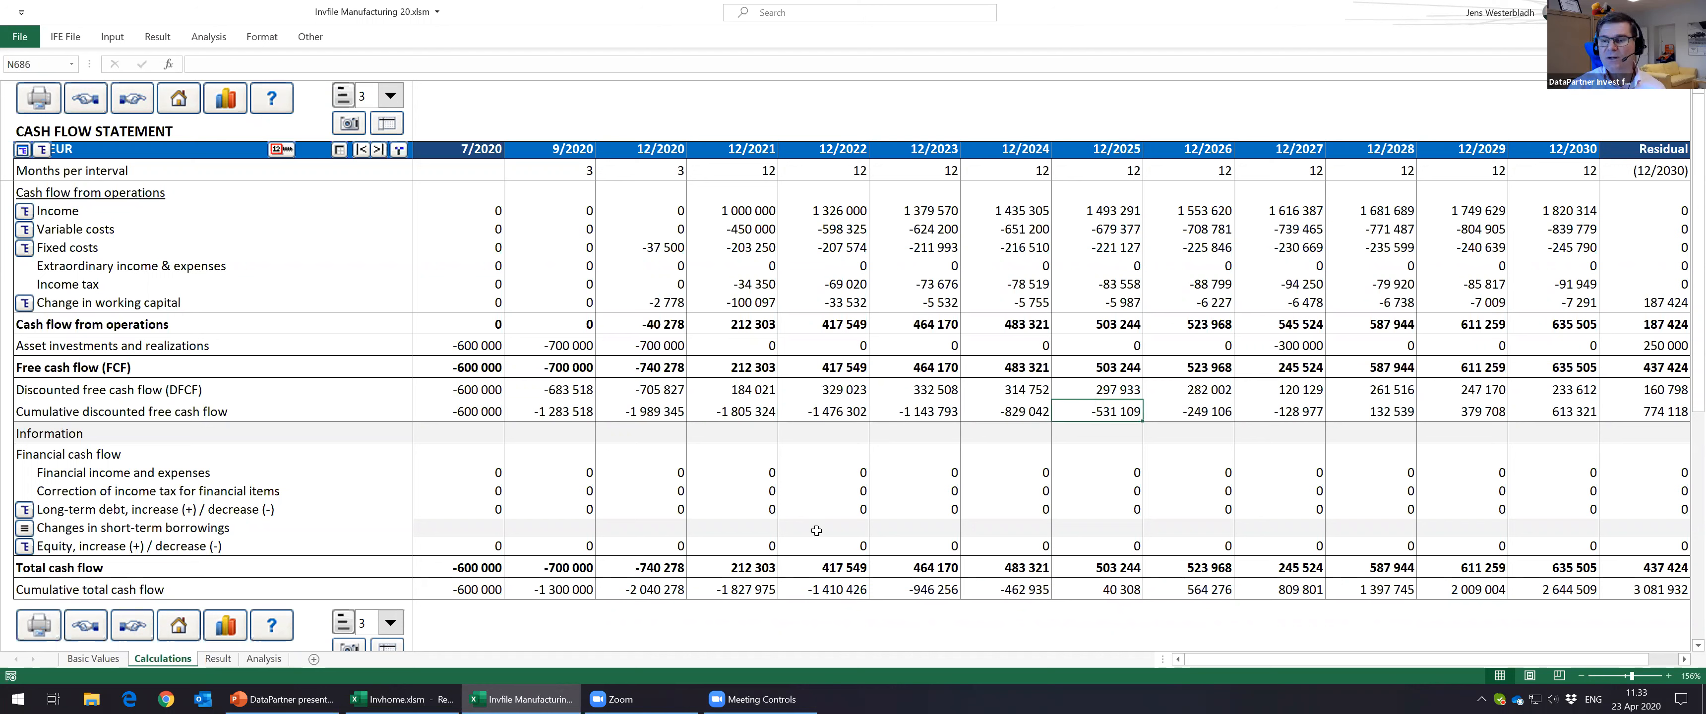
key(Right)
key(Right)
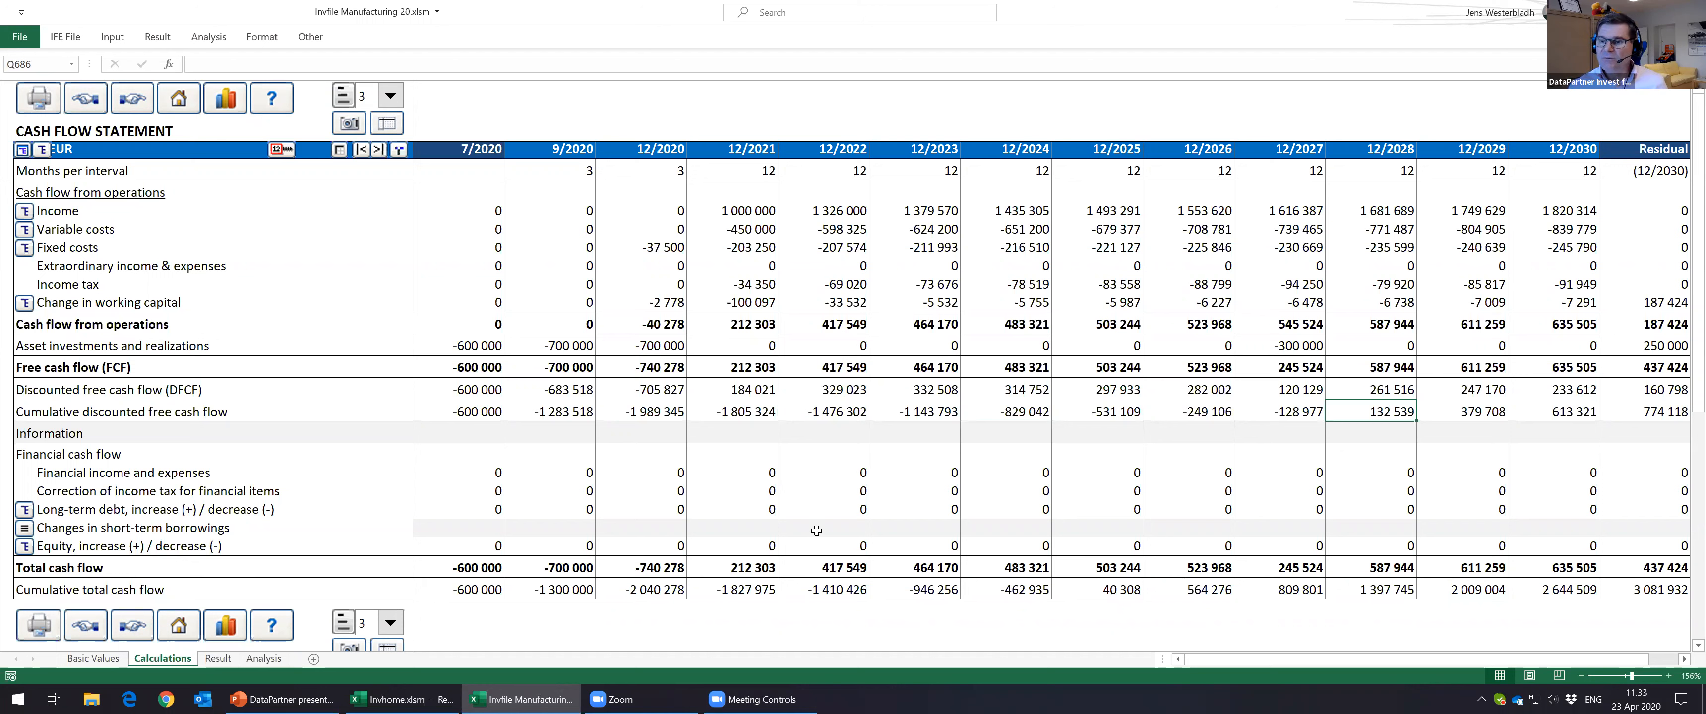
key(Right)
key(Right)
key(Right)
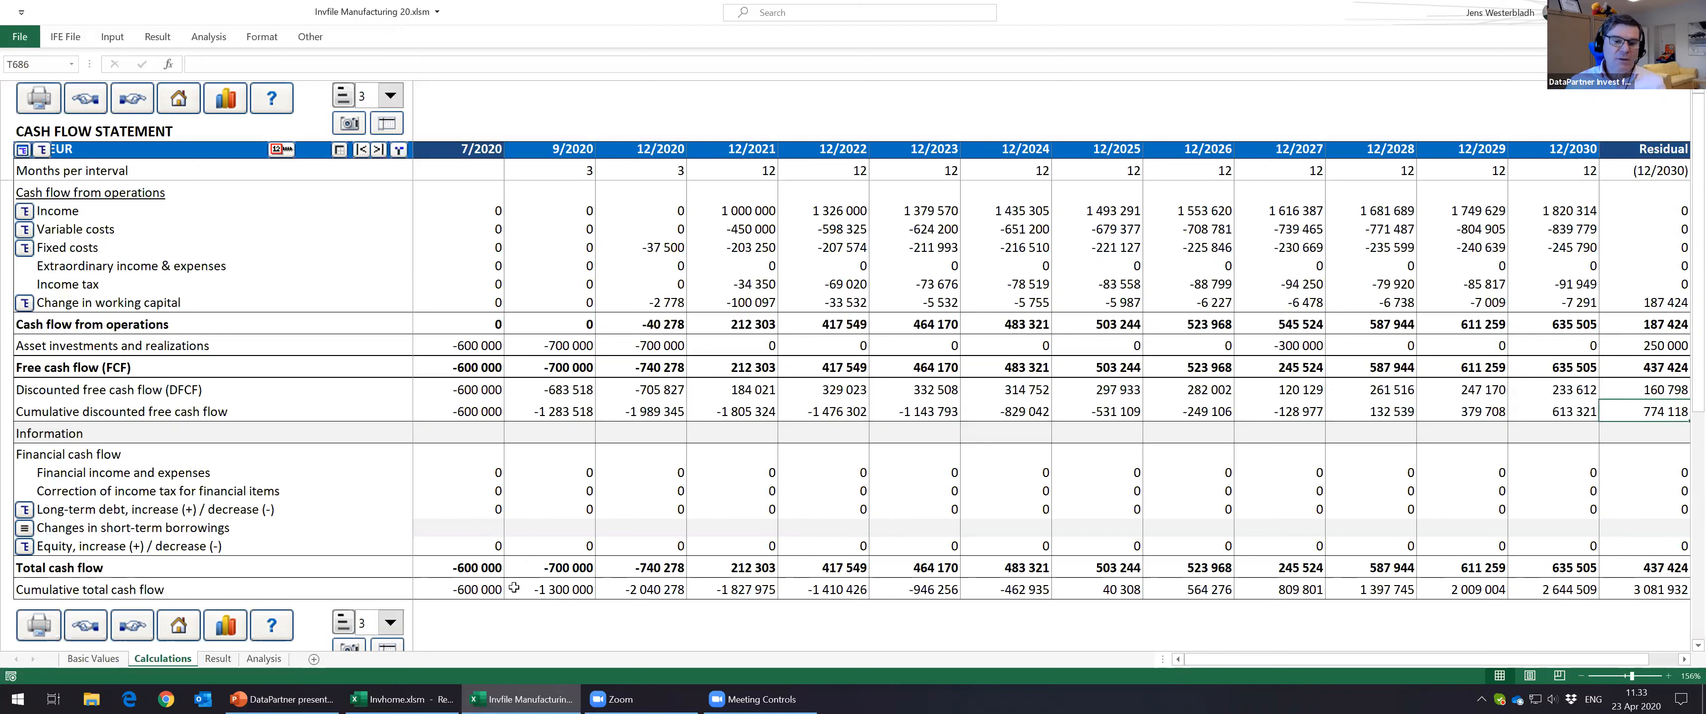
drag(475, 568, 704, 564)
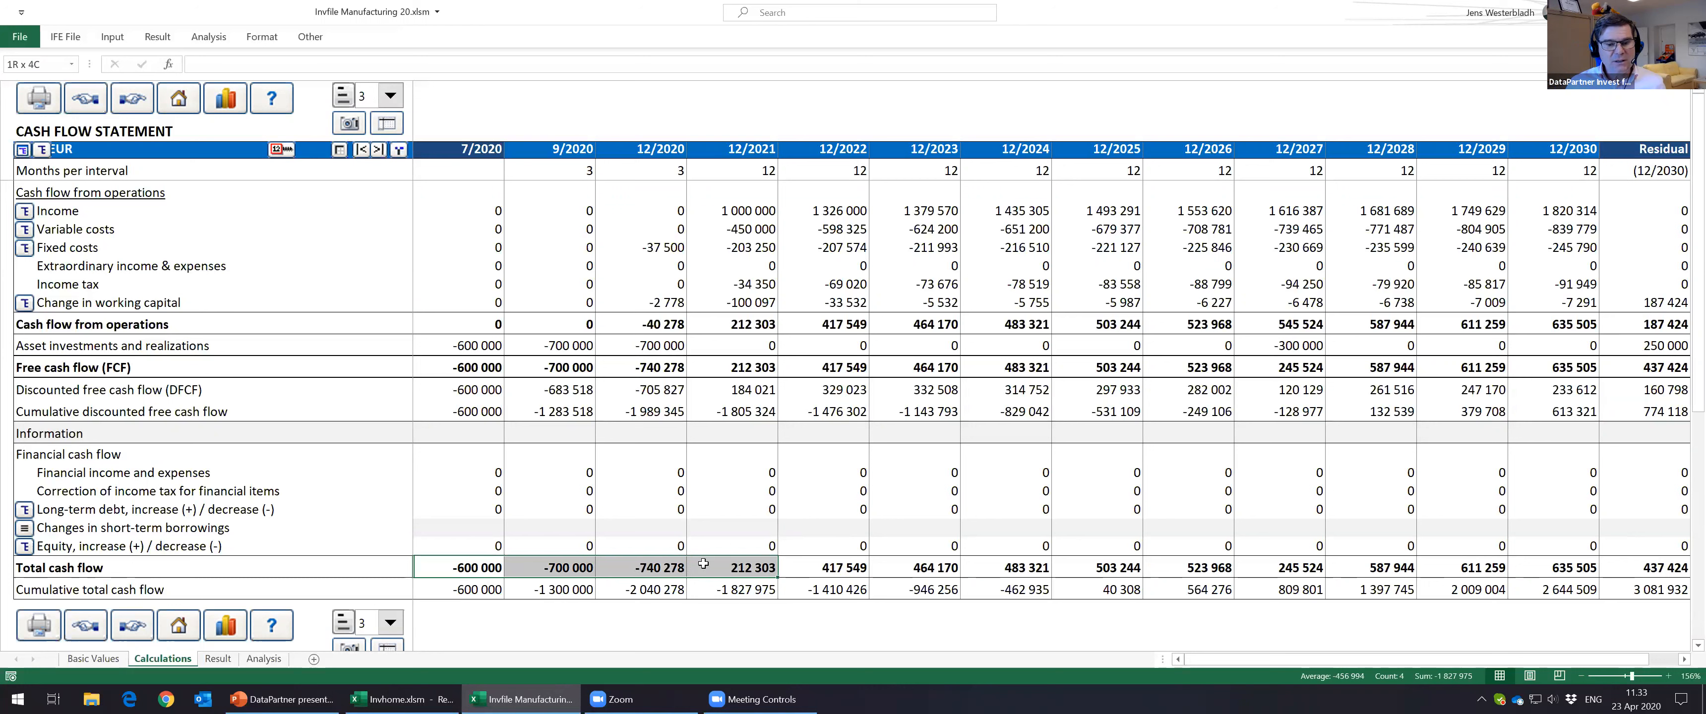
Step: Check the cumulative total cash flow for 7/2020, 9/2020 and 12/2020
click(446, 590)
click(556, 590)
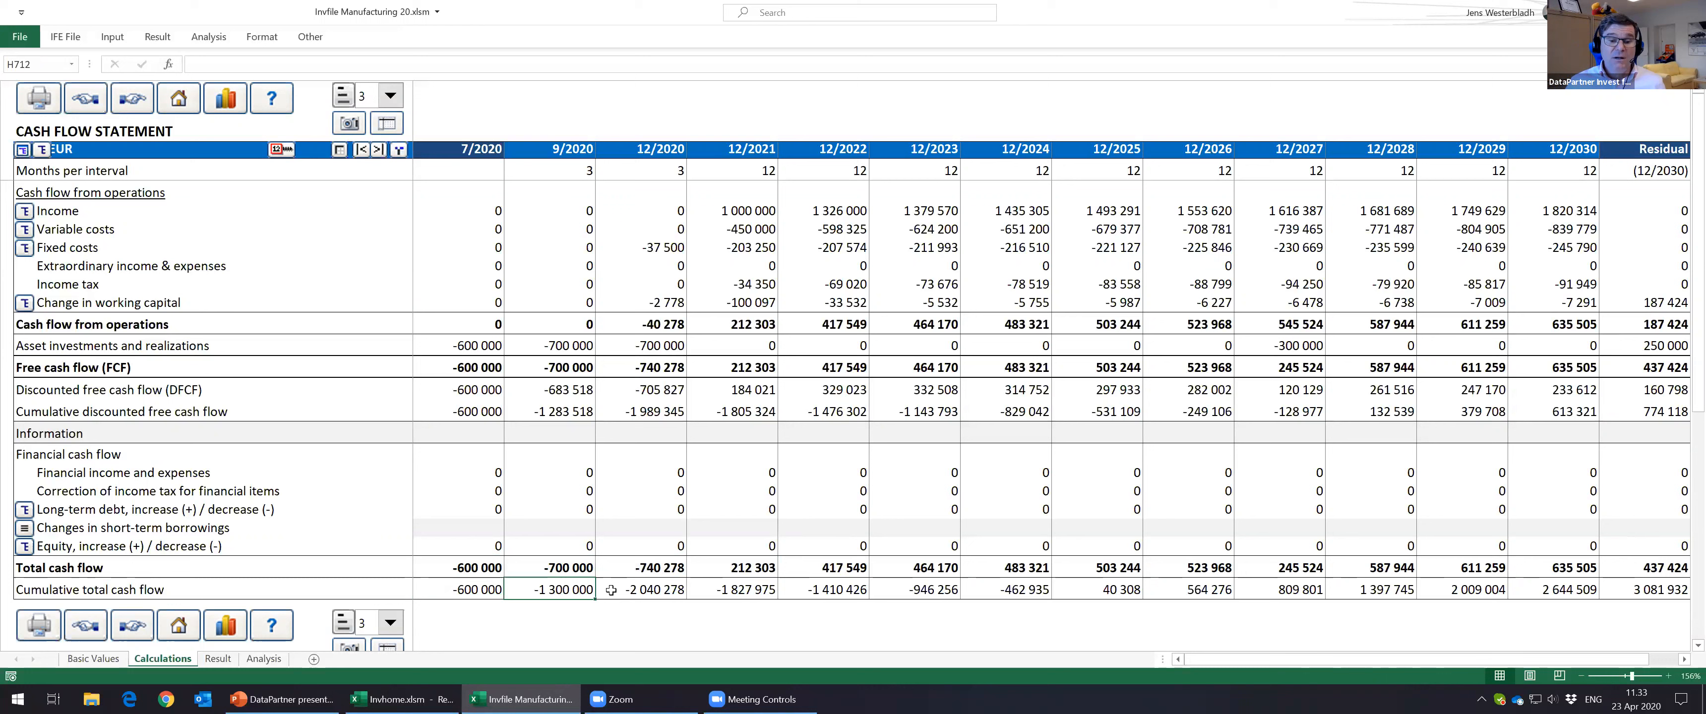
click(630, 589)
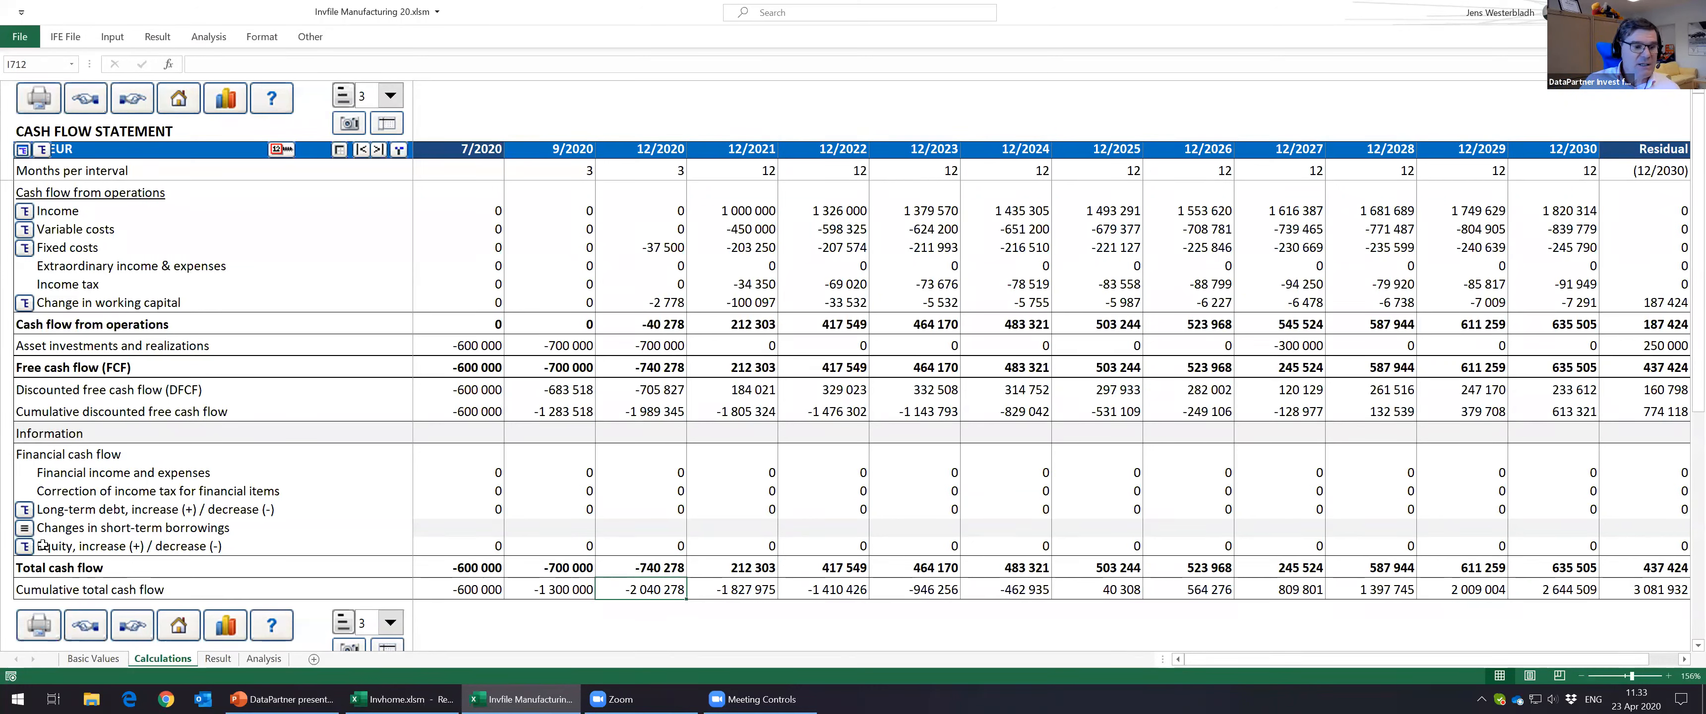
Step: Expand the equity and long-term debt rows of the financial cash flow to view their items, and collapse them again
click(24, 547)
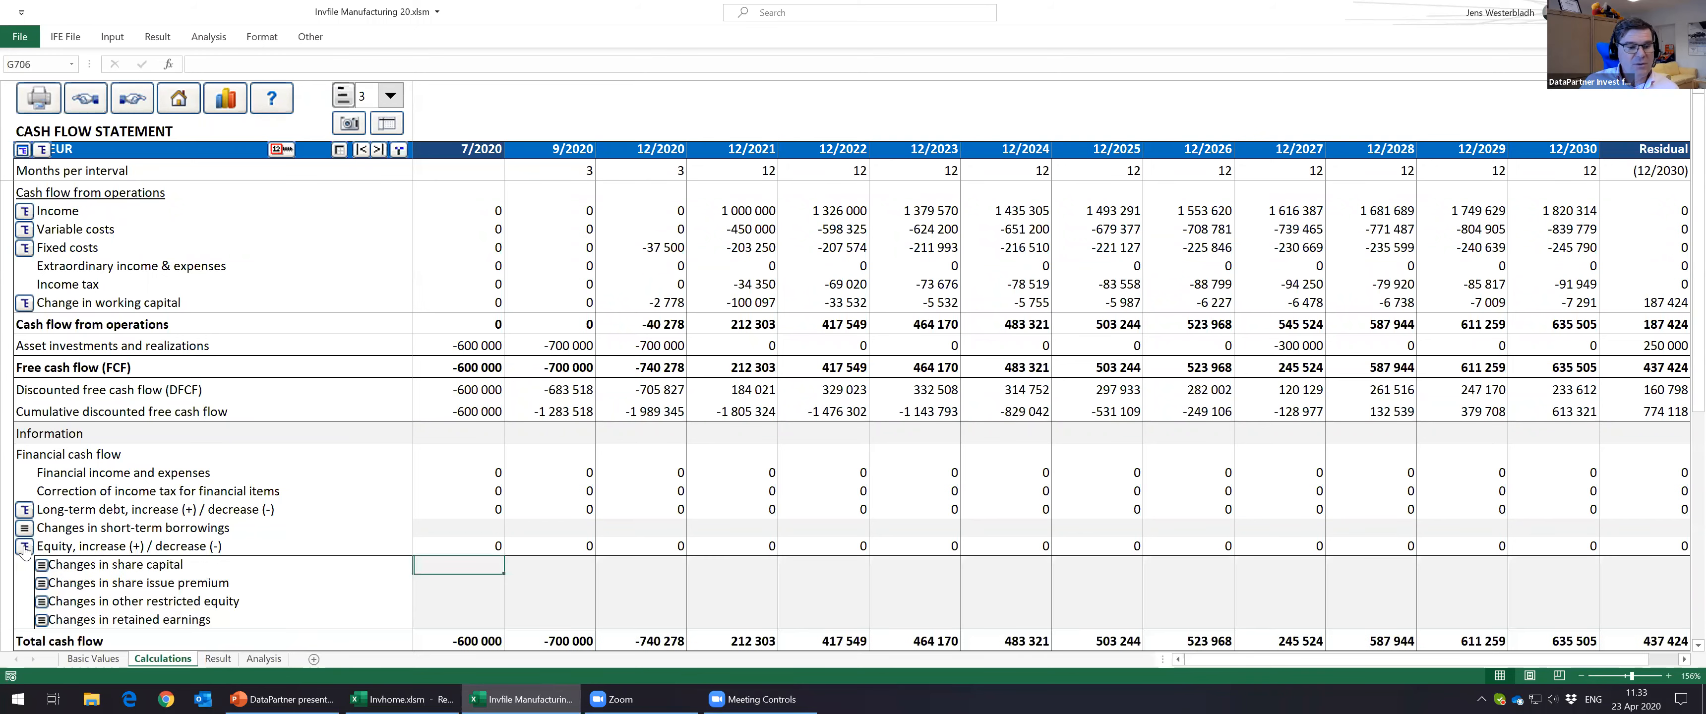
click(24, 509)
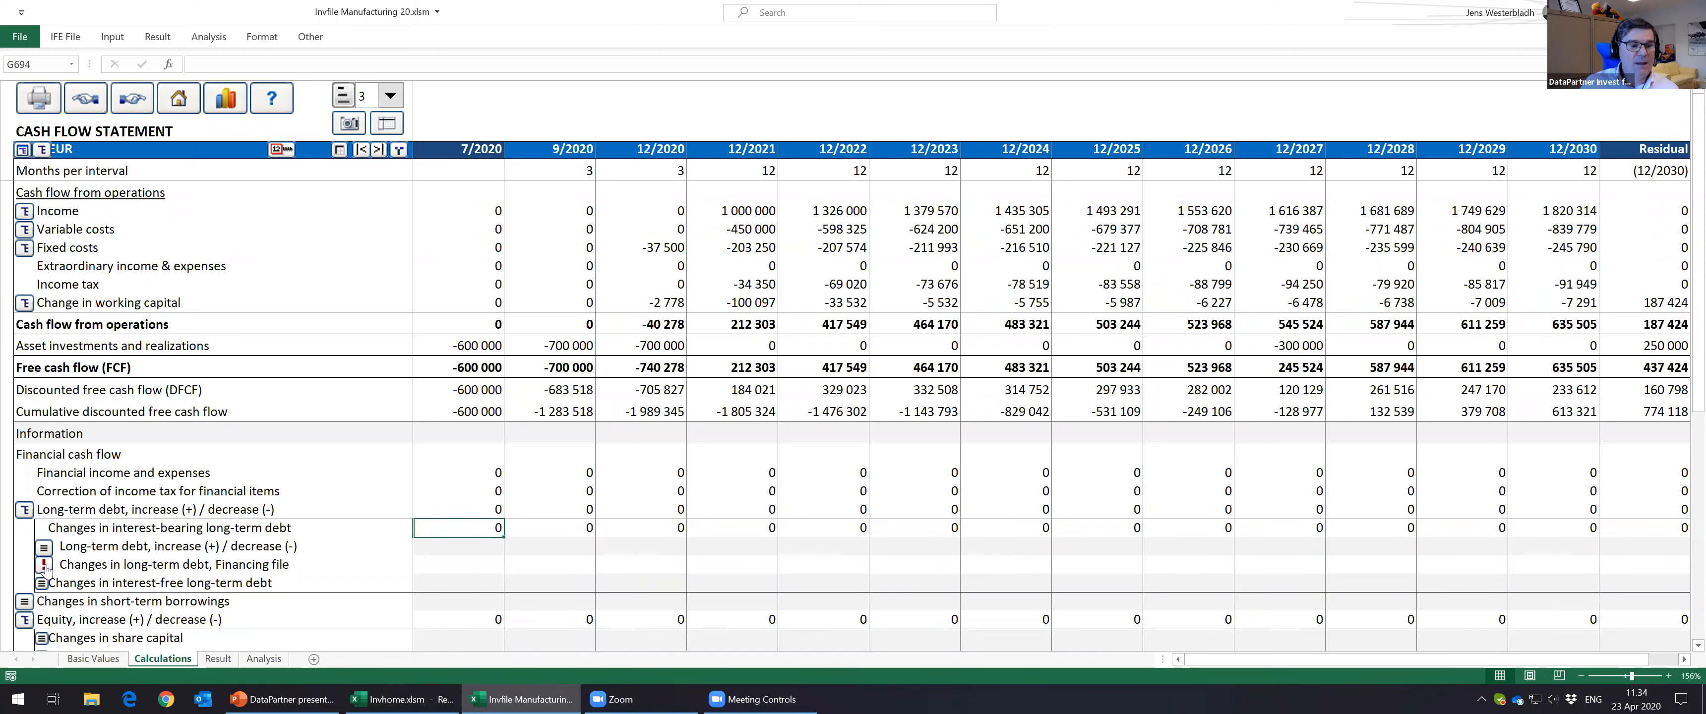
click(24, 510)
click(25, 546)
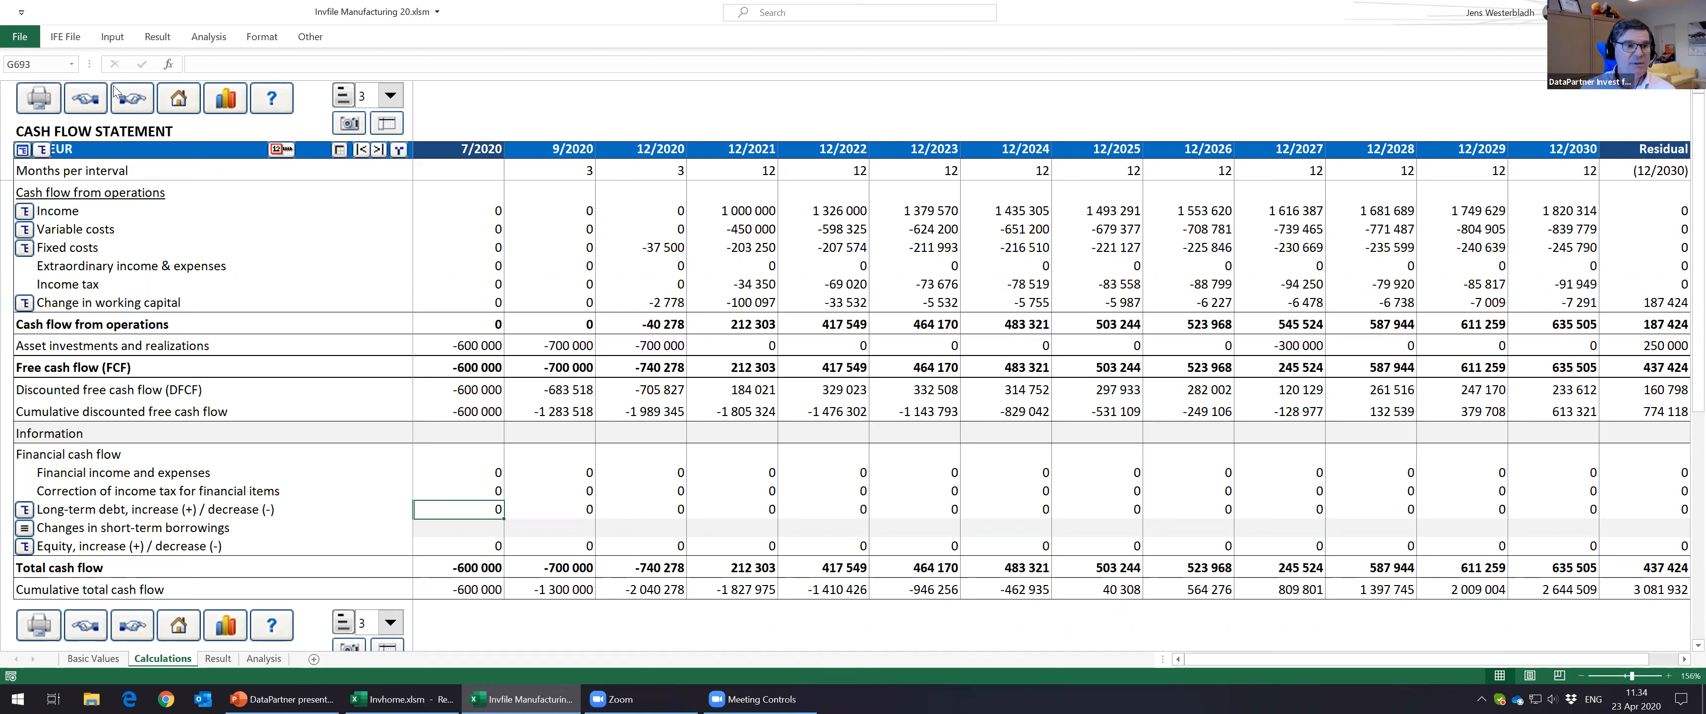
Step: Move on to the balance sheet and examine the tangible asset breakdown, inventories, accounts receivable, and bank and cash
click(132, 99)
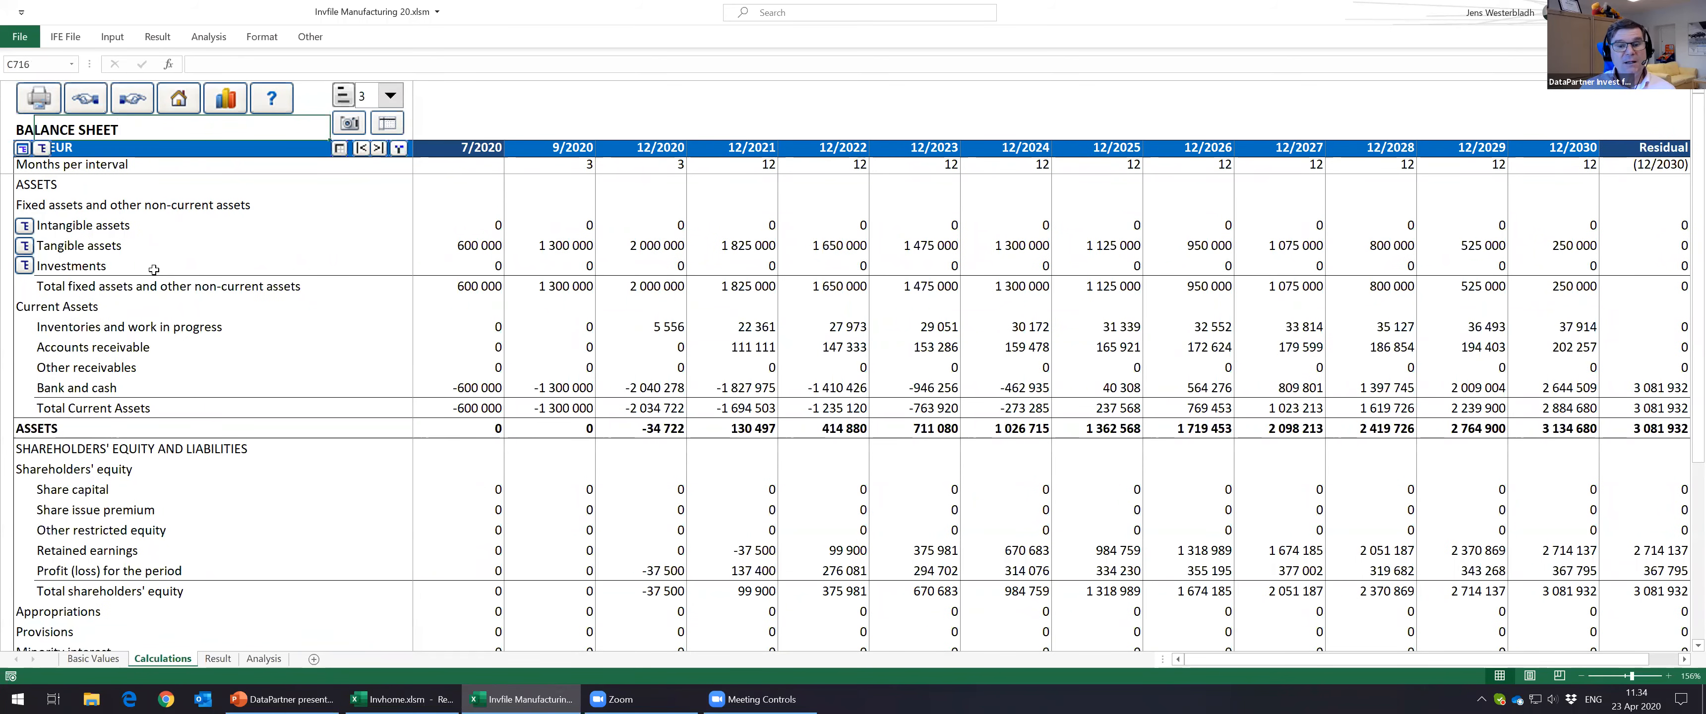
click(23, 245)
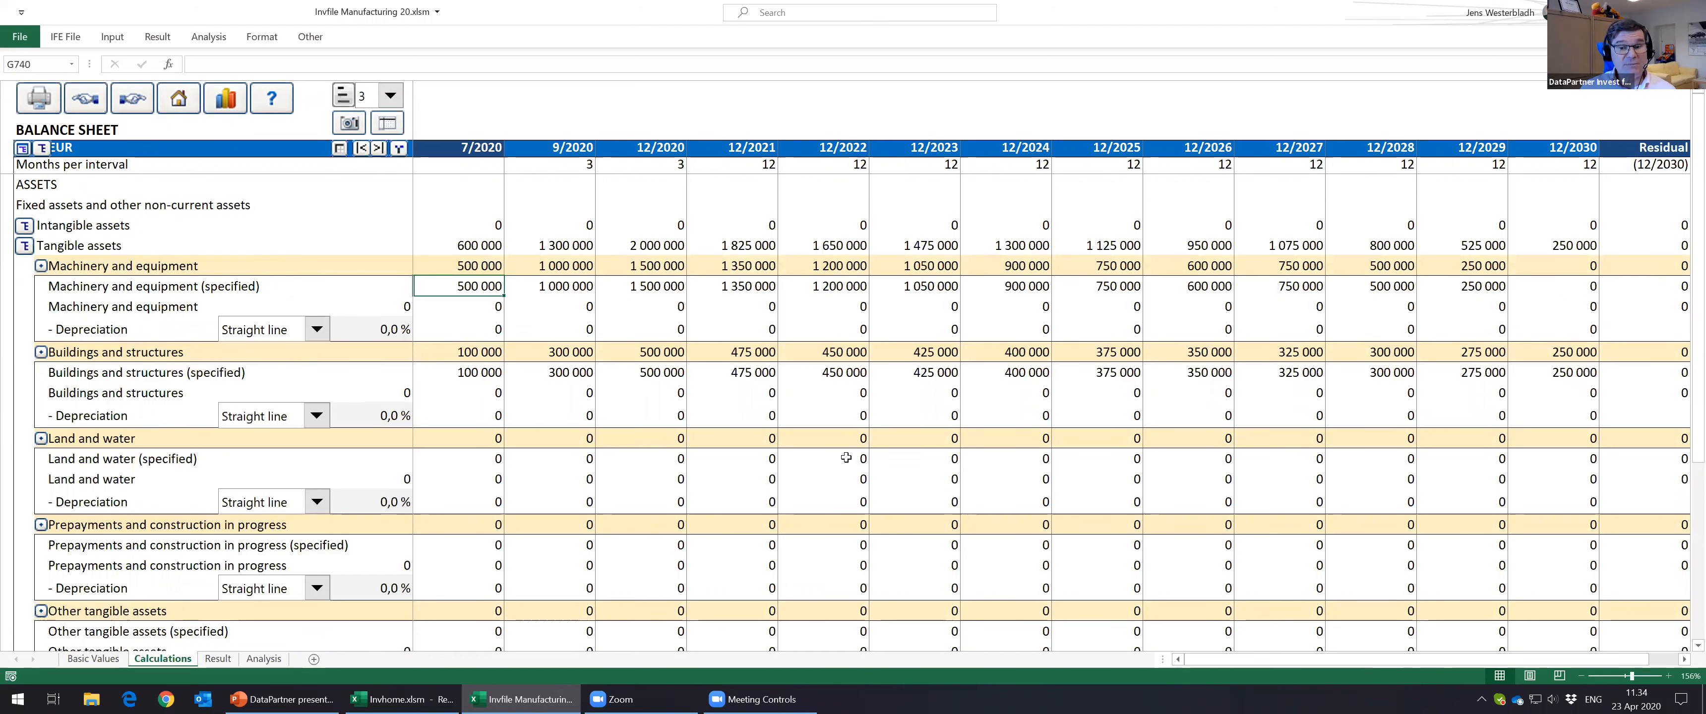
click(24, 245)
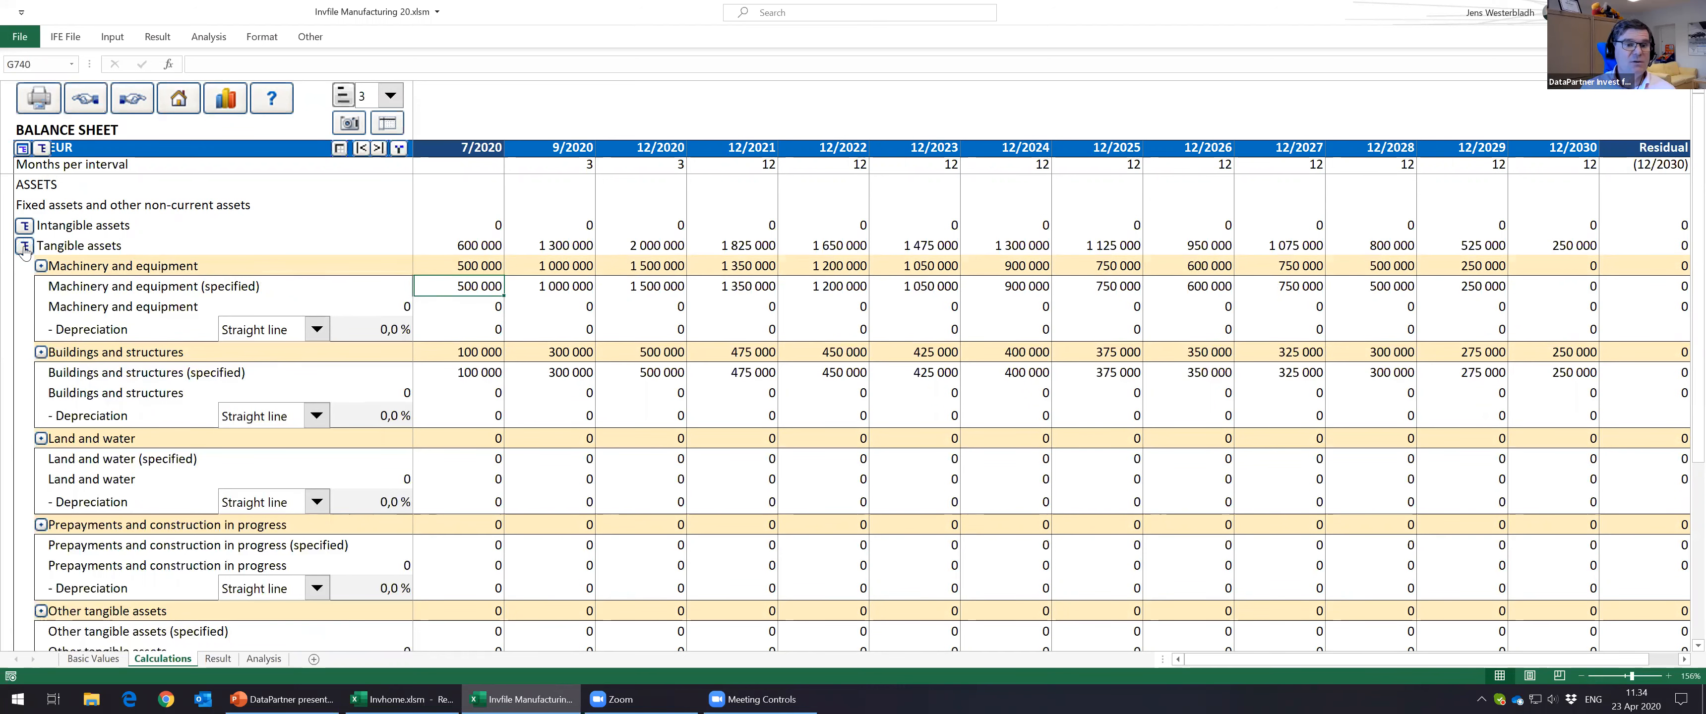
drag(742, 325, 1340, 331)
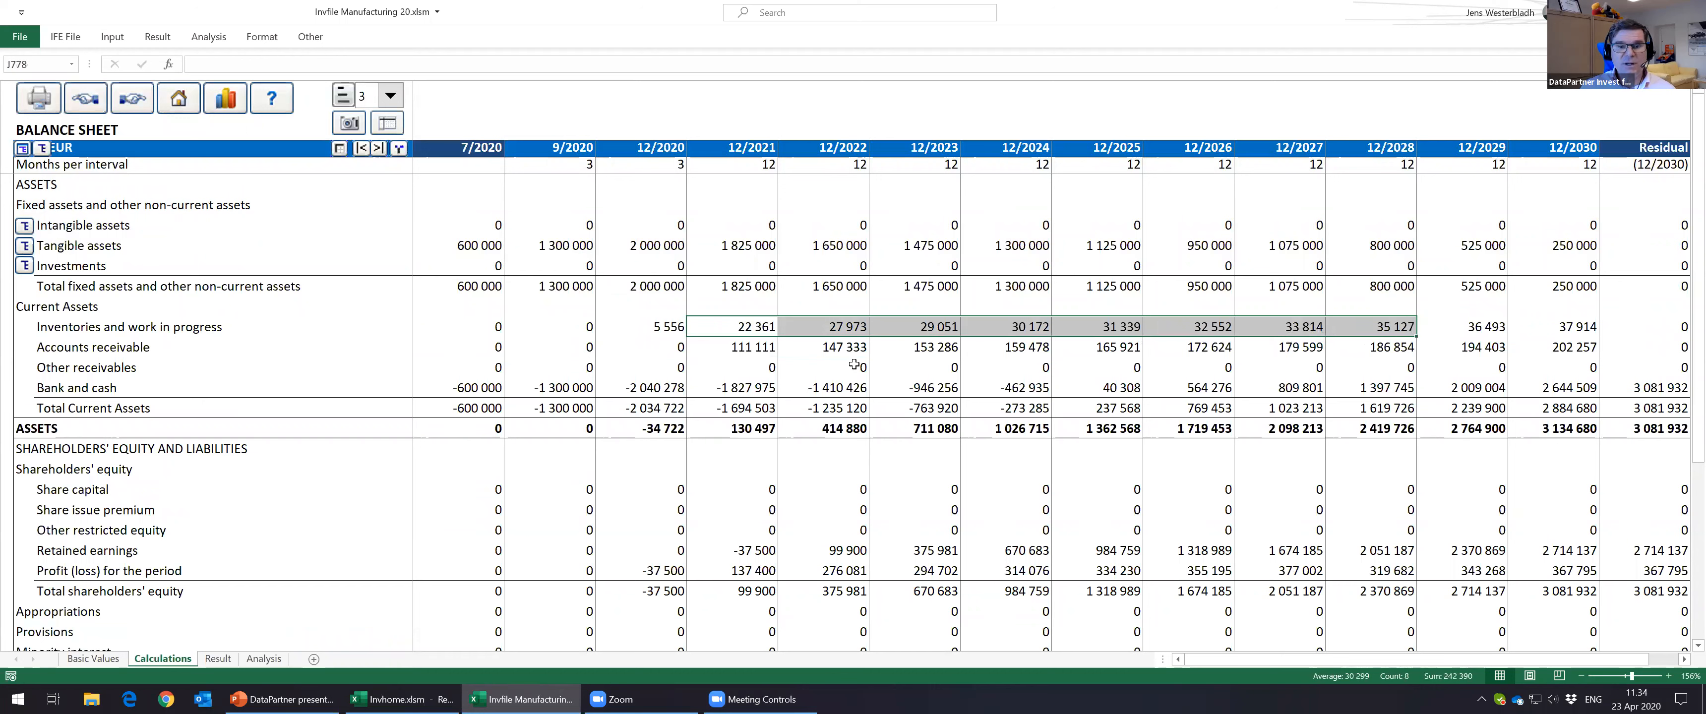
drag(768, 346, 1198, 347)
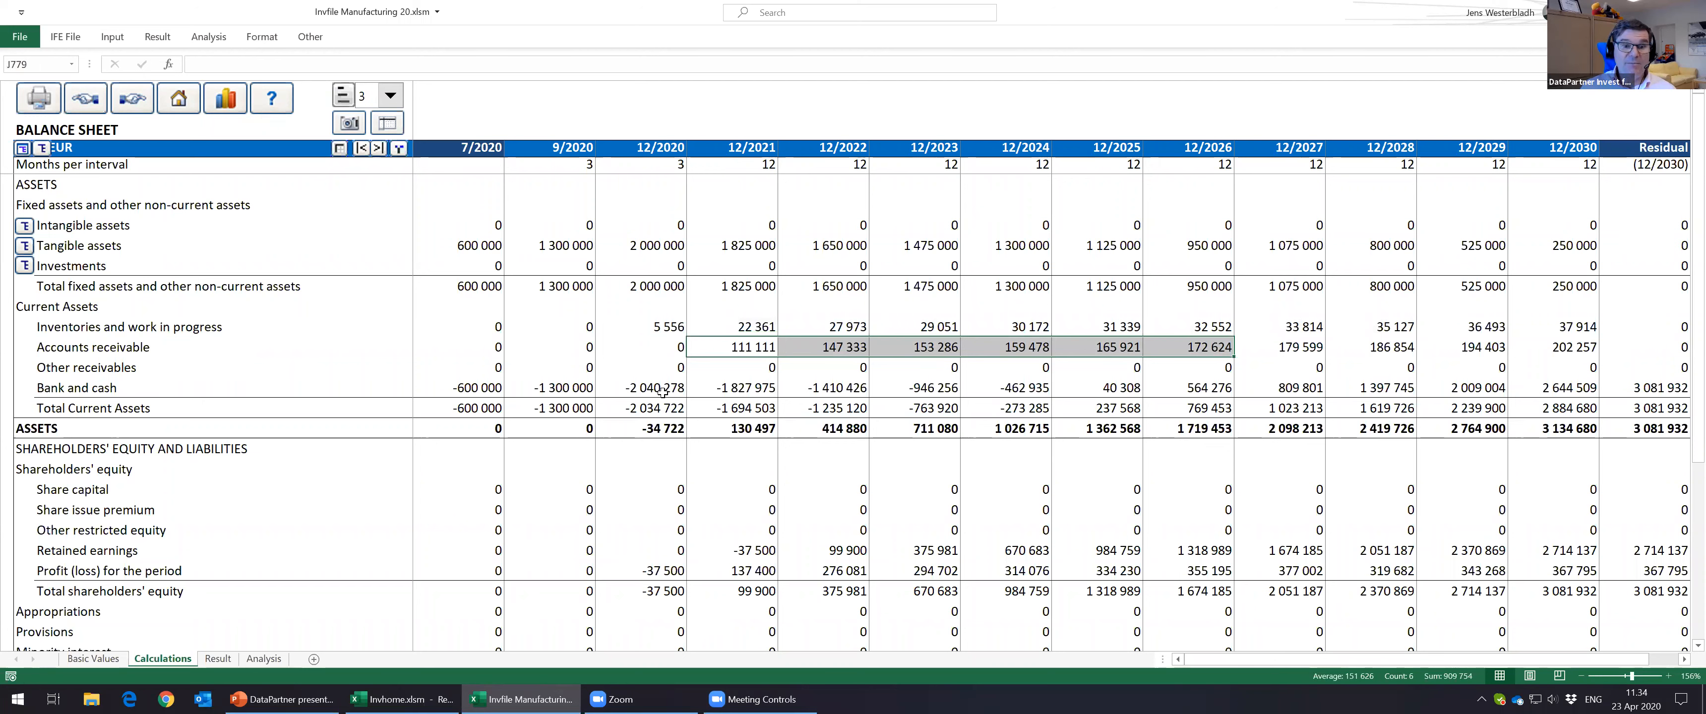
click(662, 391)
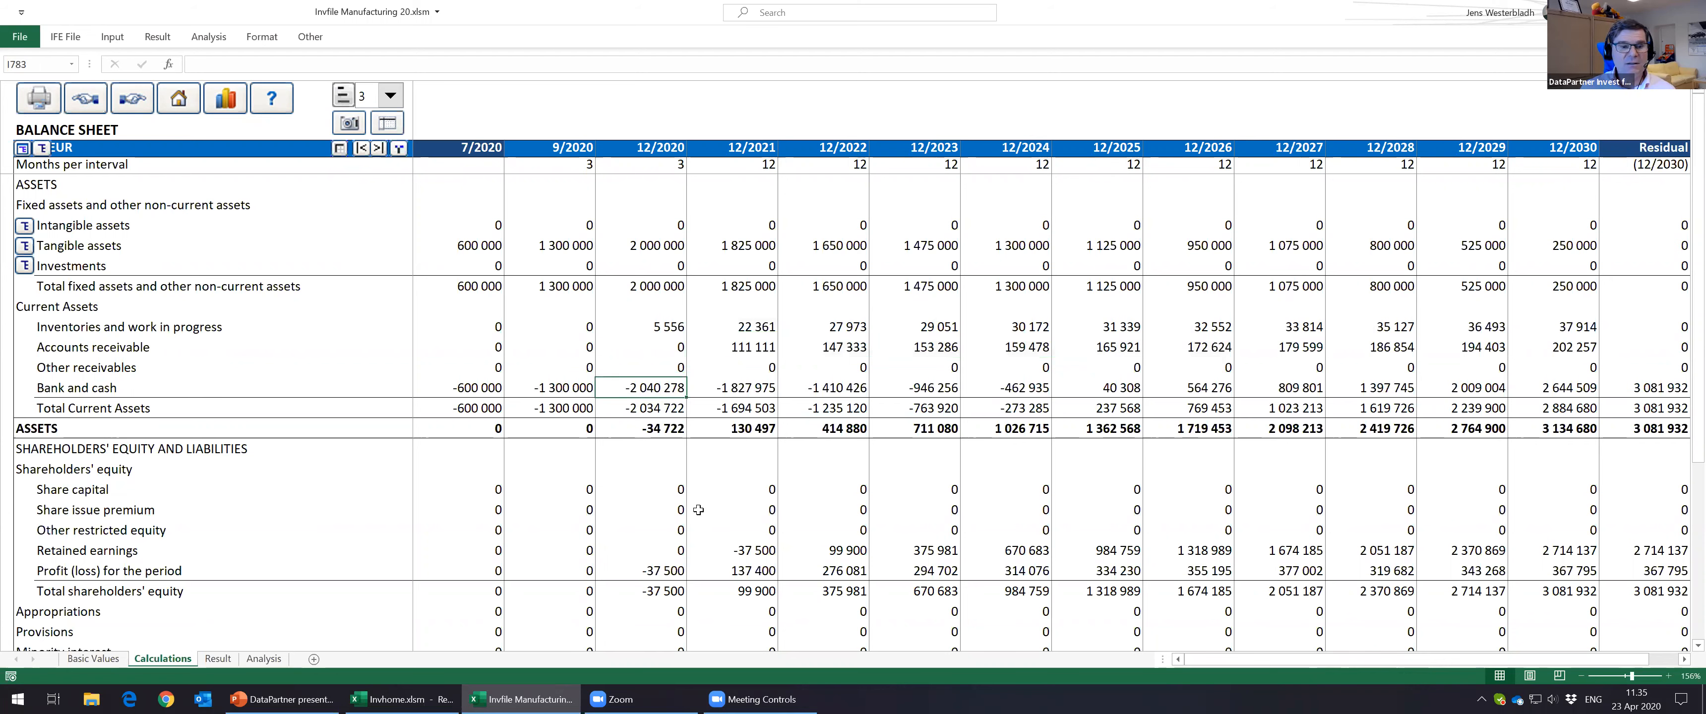
Step: Review profit for the period, follow total shareholders' equity from 12/2022 to 12/2025, and check the liabilities section
scroll(698, 510, down, 1)
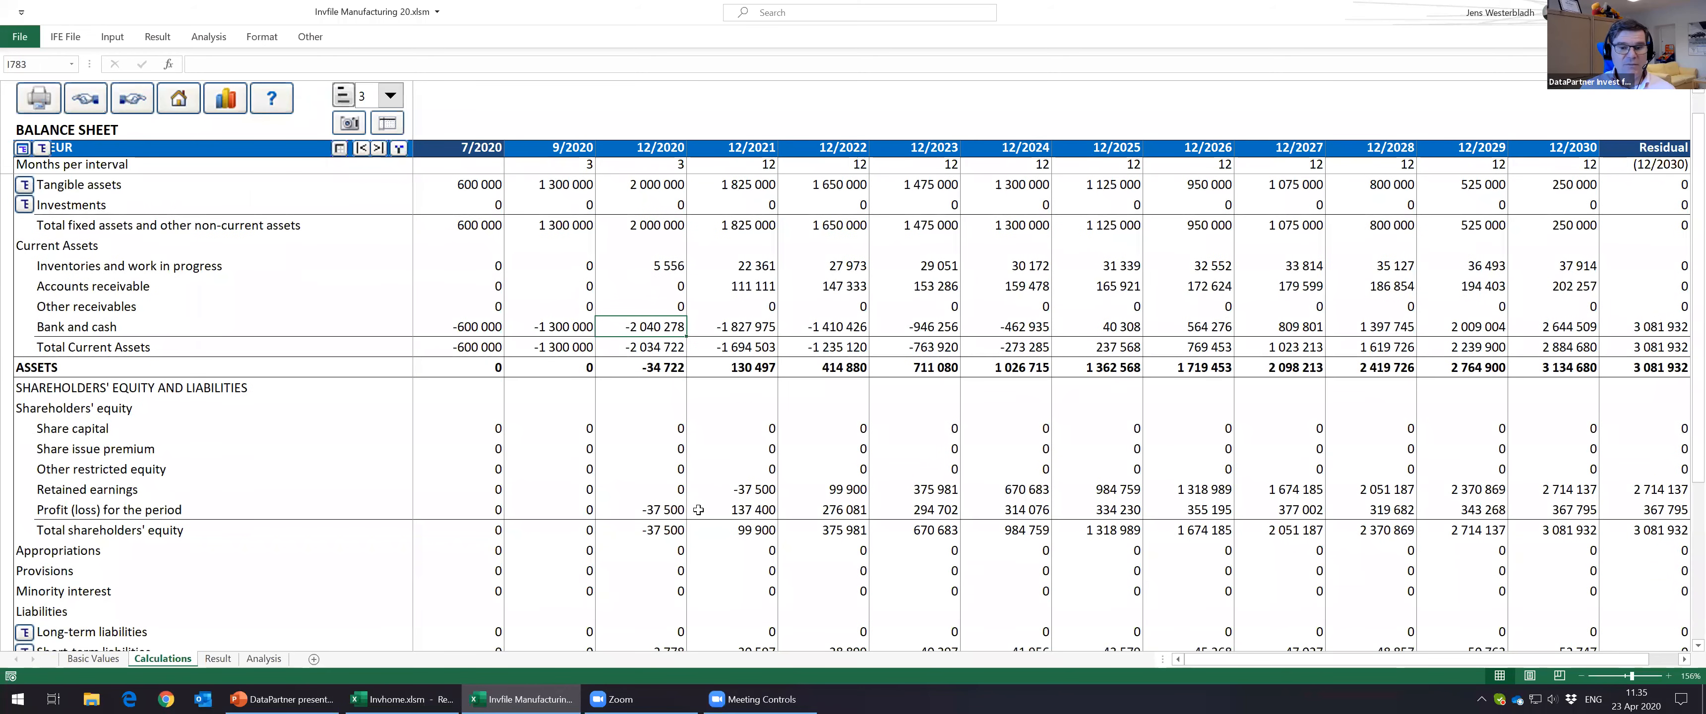
click(750, 510)
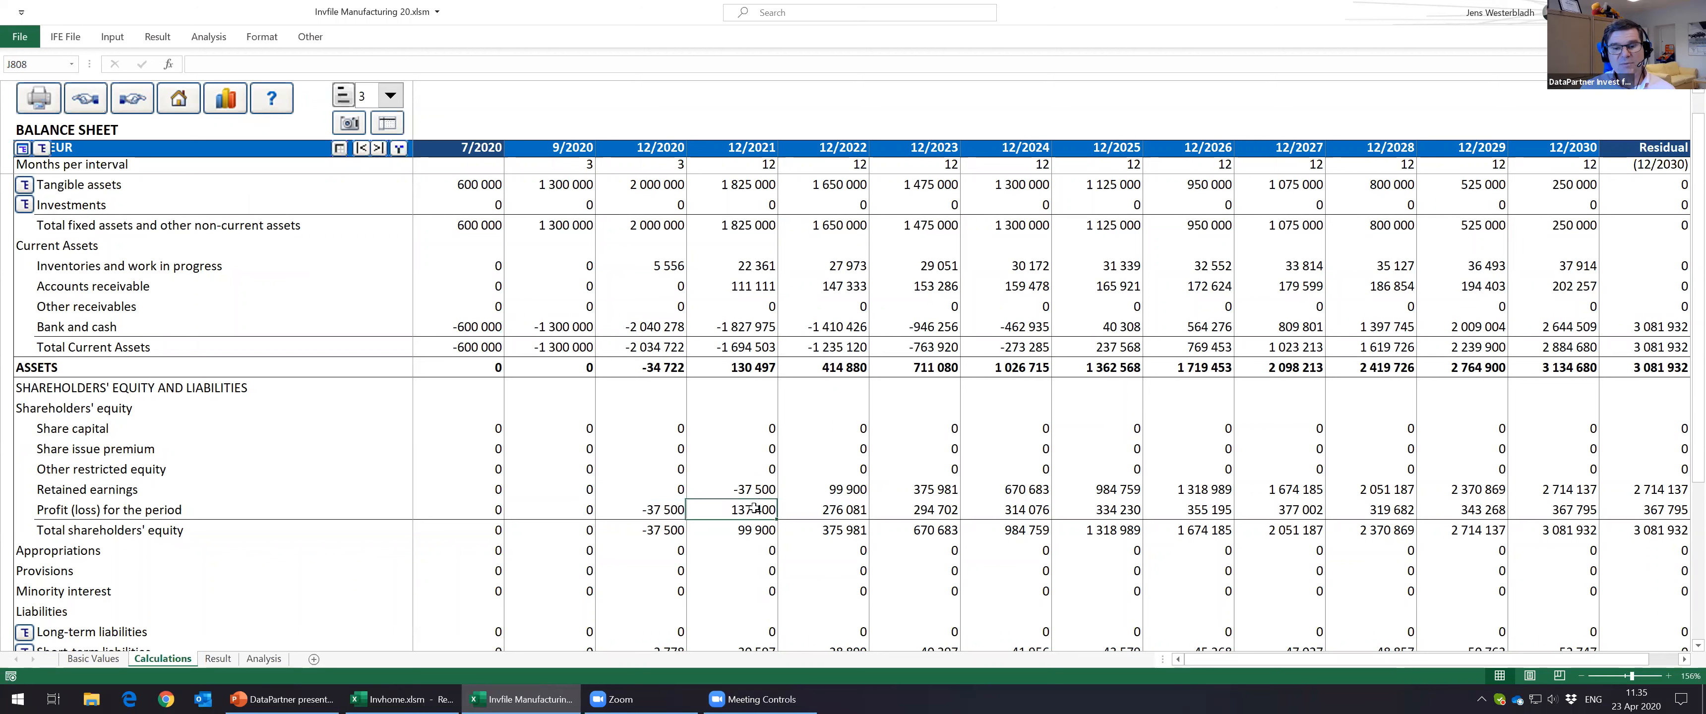
click(835, 531)
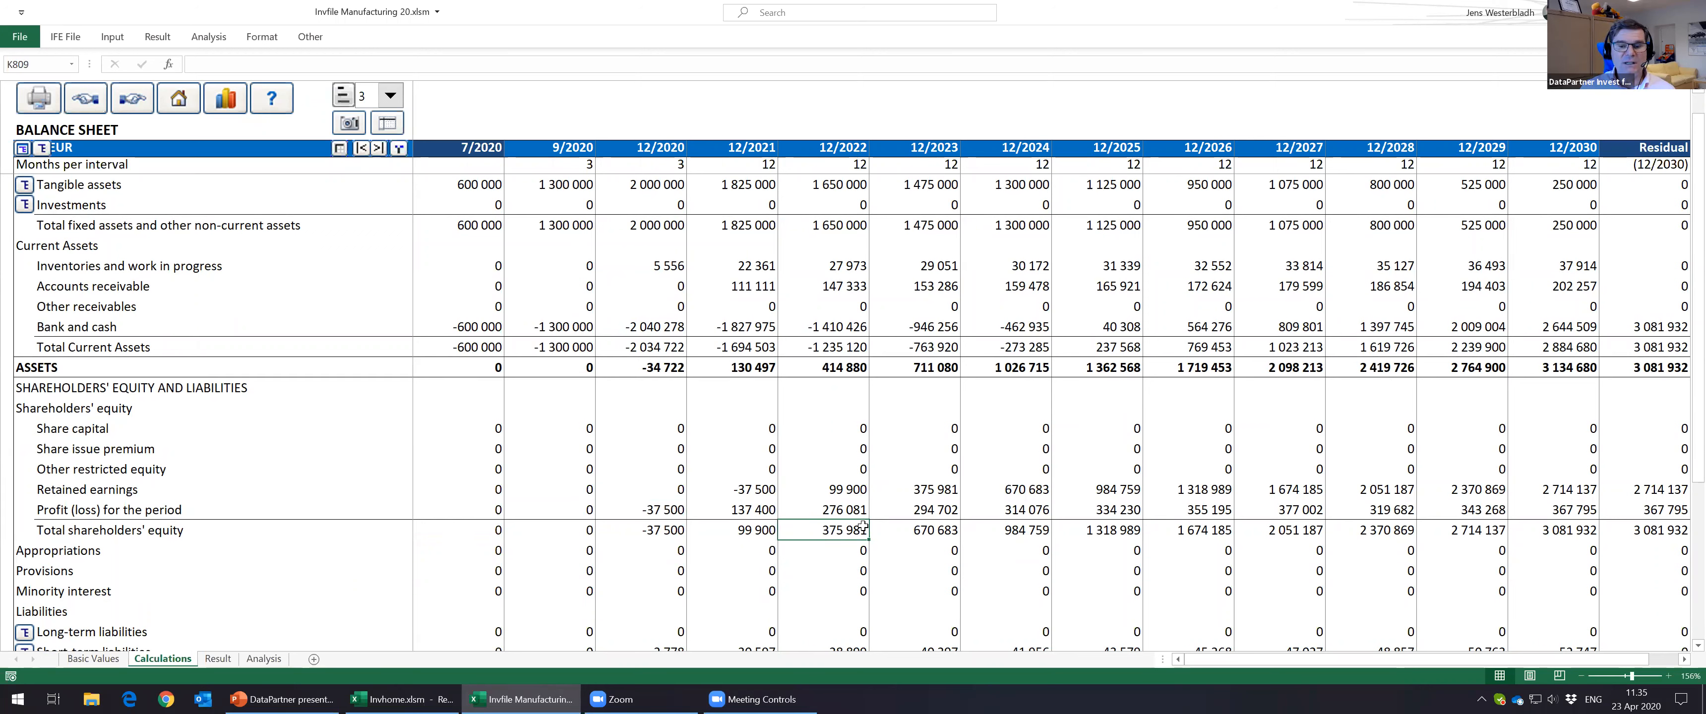
click(910, 528)
click(990, 530)
click(1063, 533)
scroll(750, 522, down, 2)
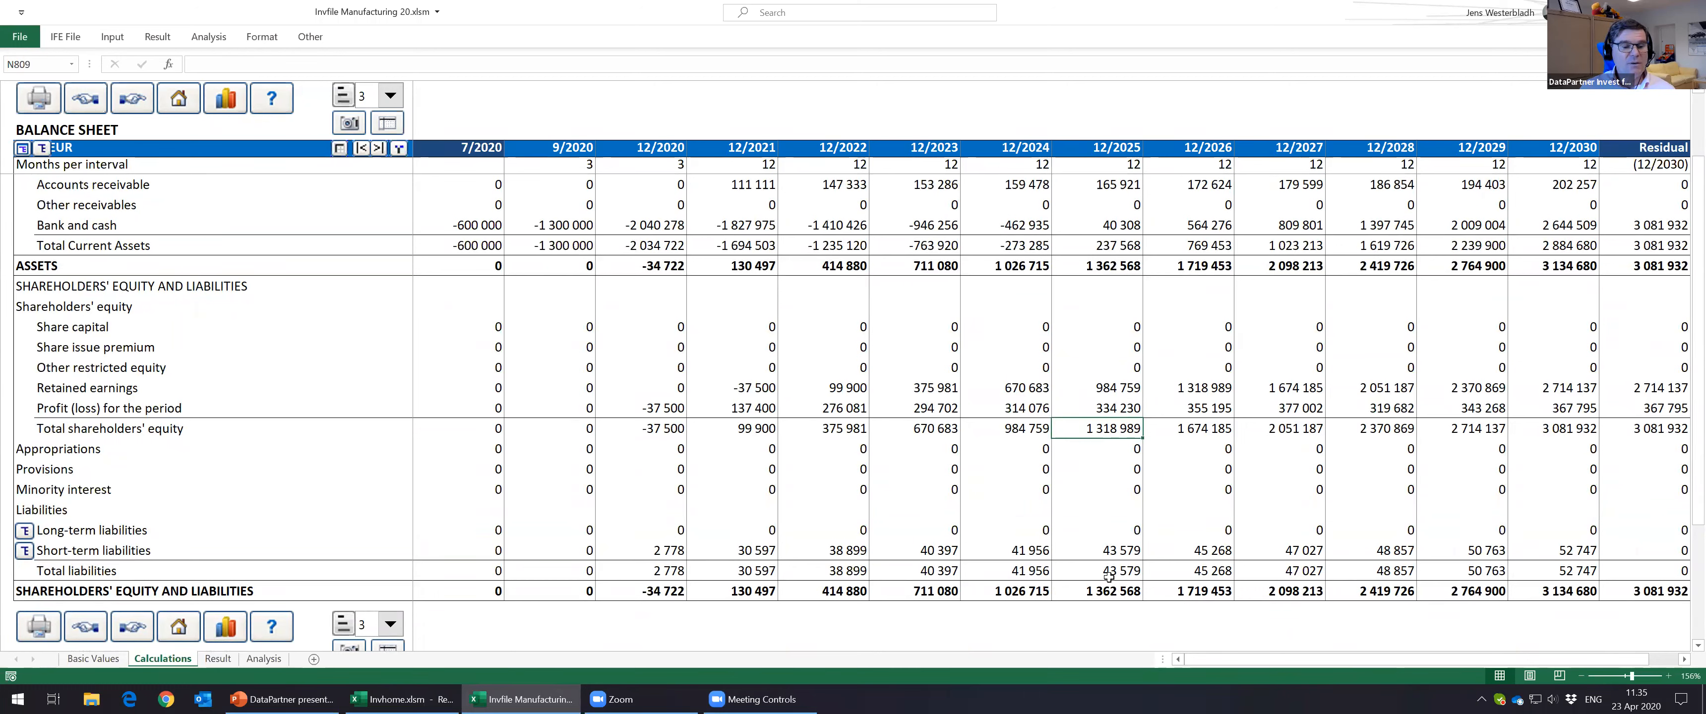
Step: Show the profitability analysis at a larger zoom and check the nominal and discounted investment amounts
click(221, 662)
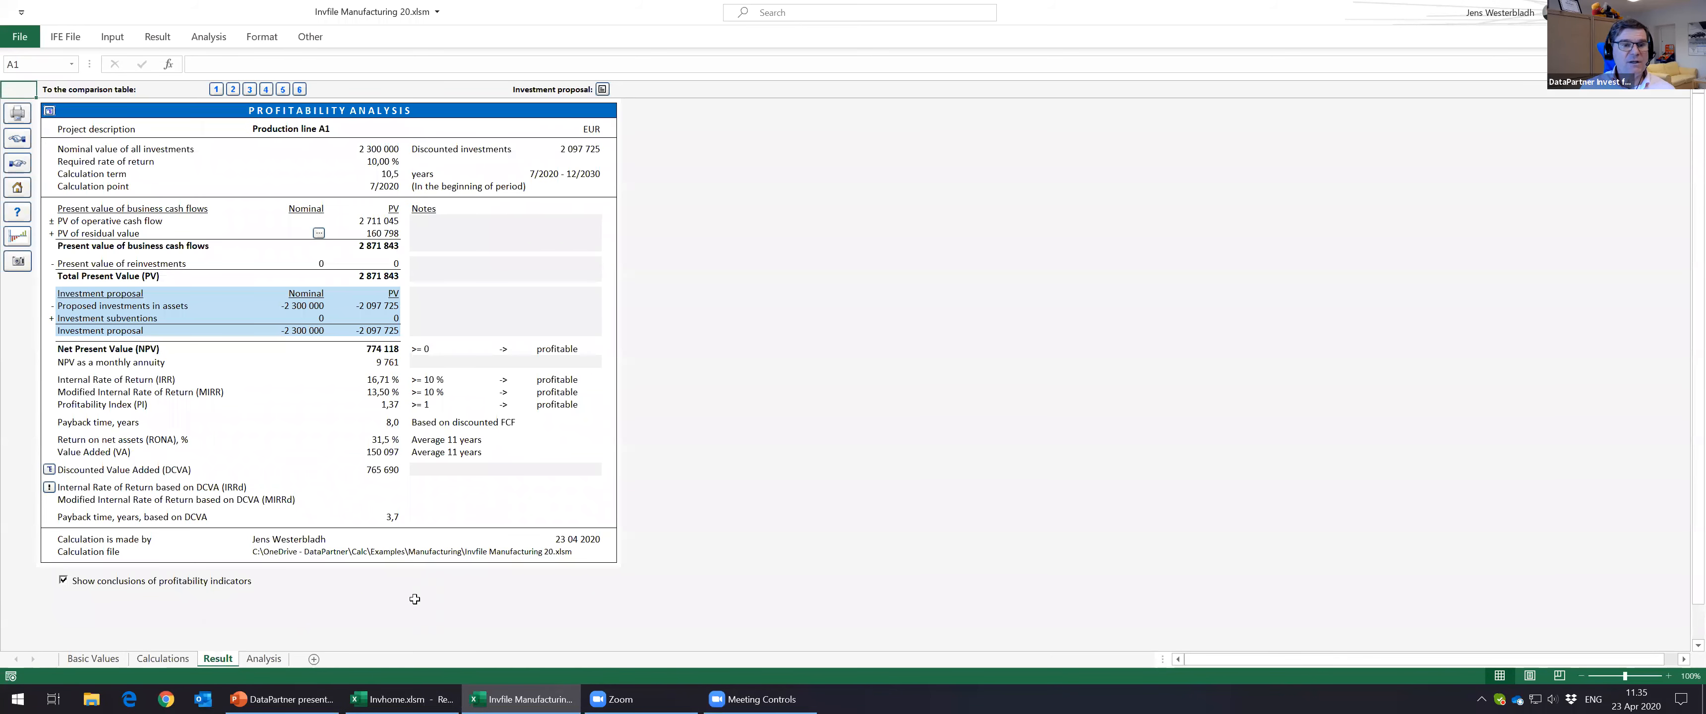
click(1629, 676)
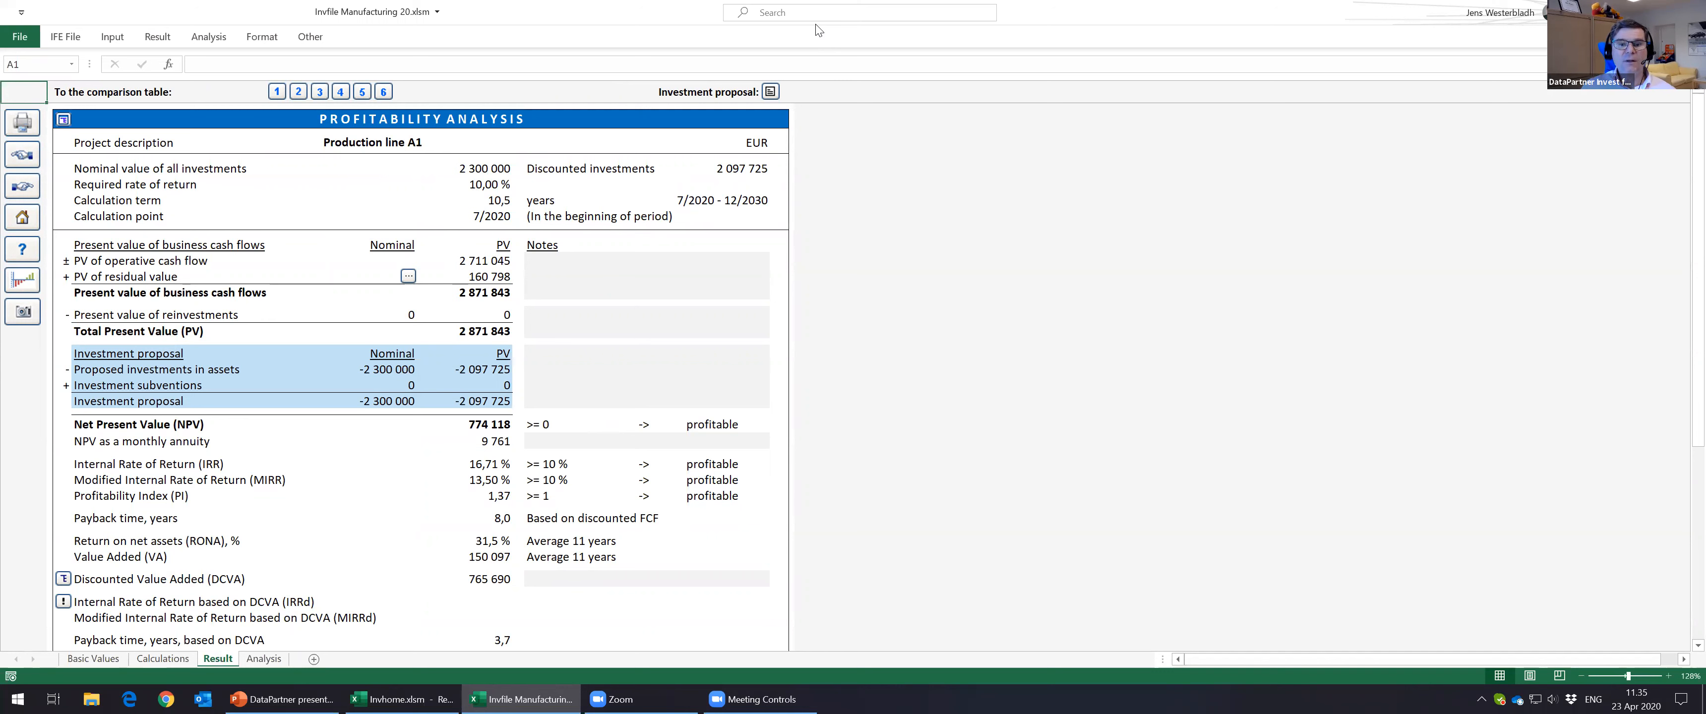
click(603, 169)
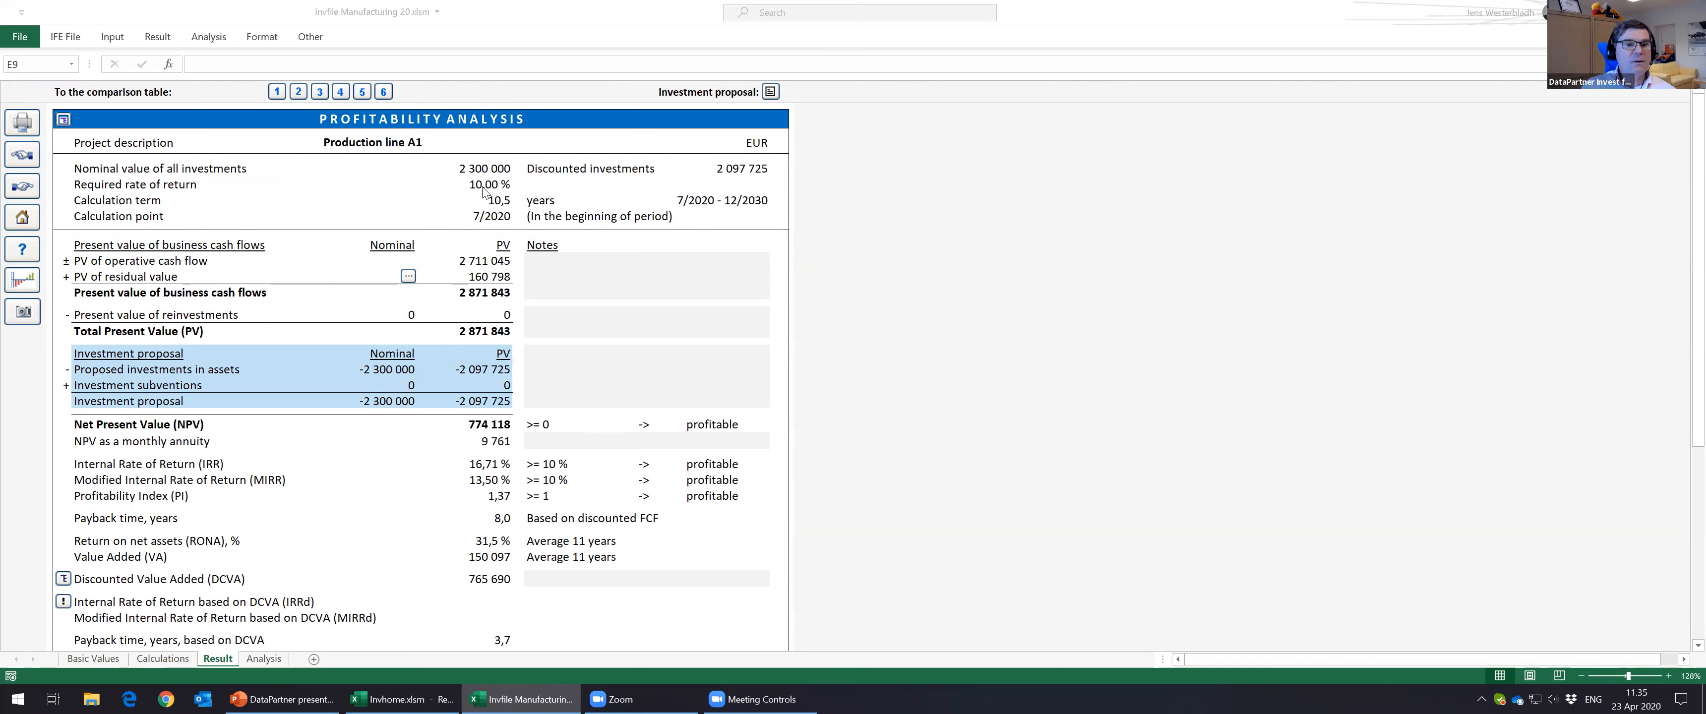
click(490, 168)
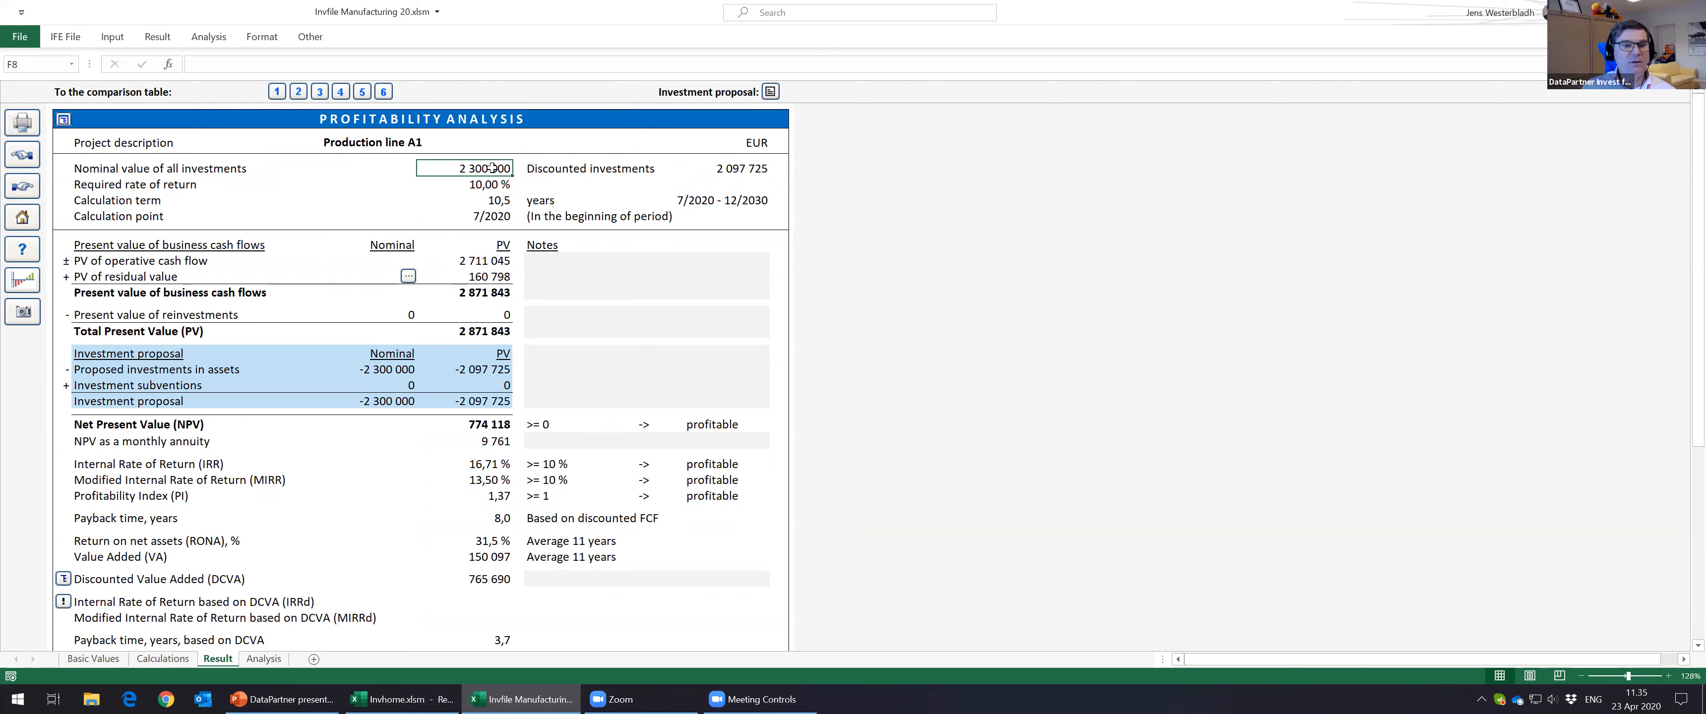
click(736, 168)
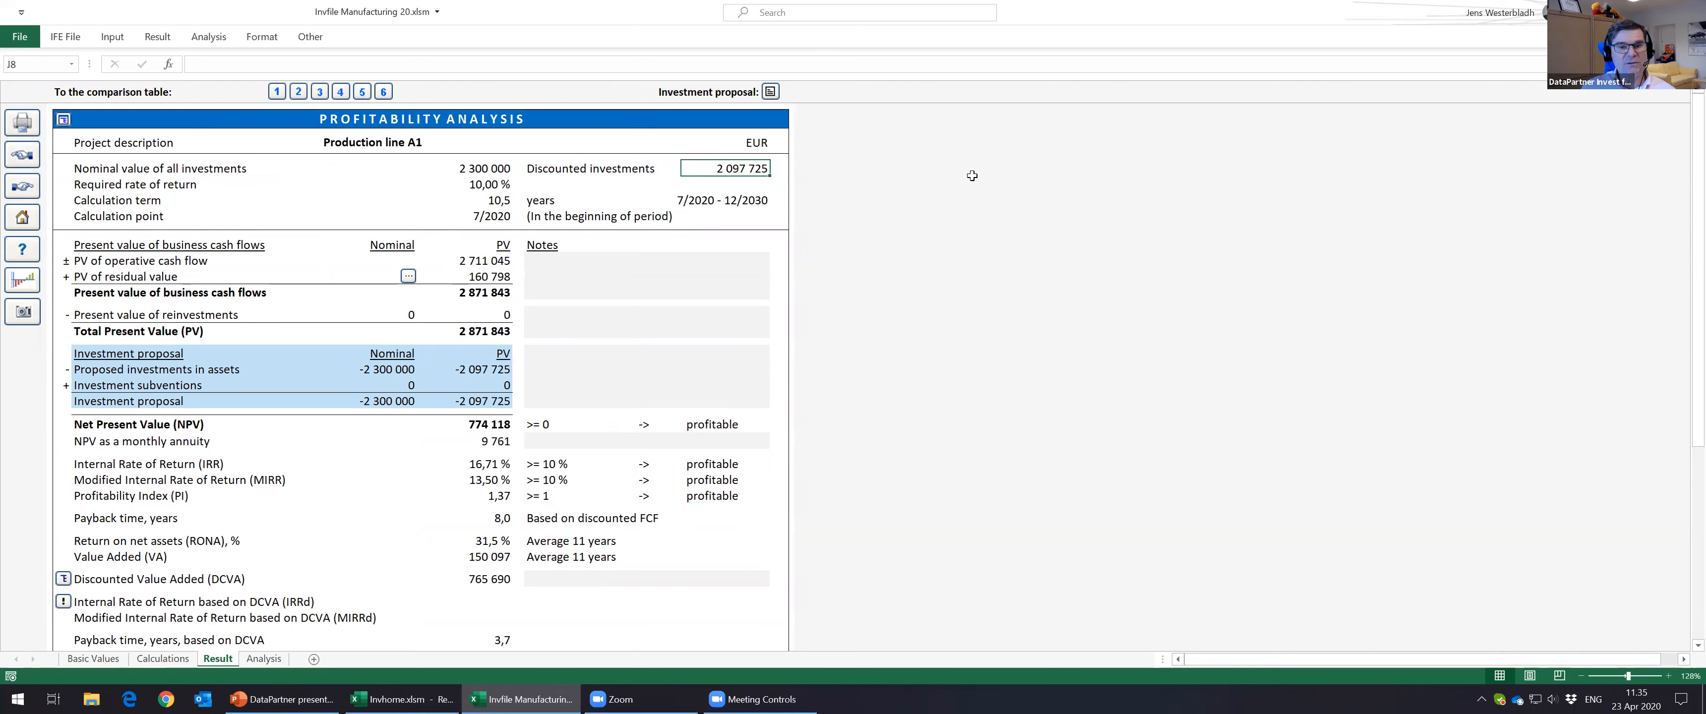
Step: Review the required rate of return, calculation term and calculation point, plus the present values of operative cash flow and residual value
click(487, 186)
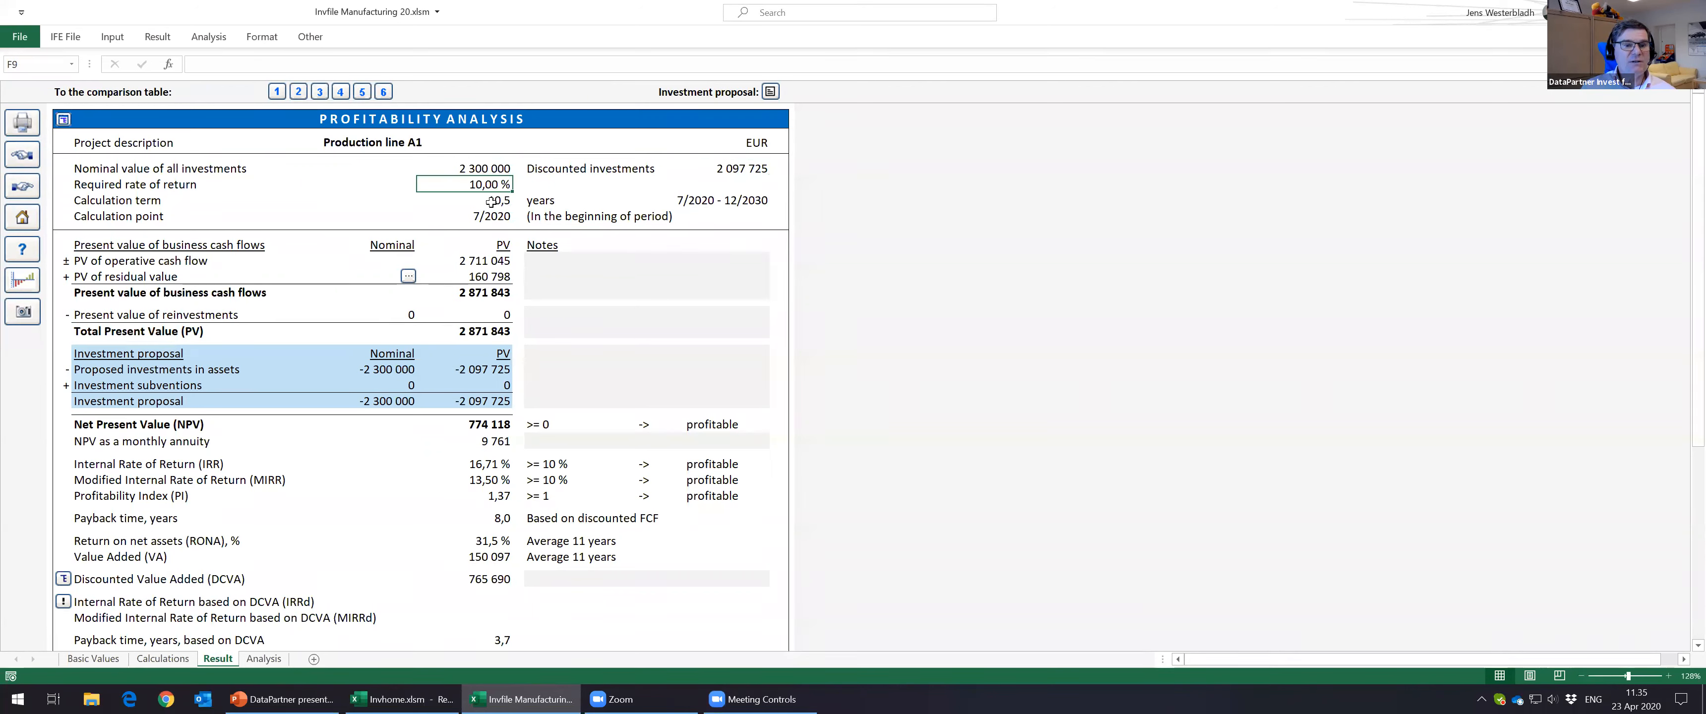
click(490, 201)
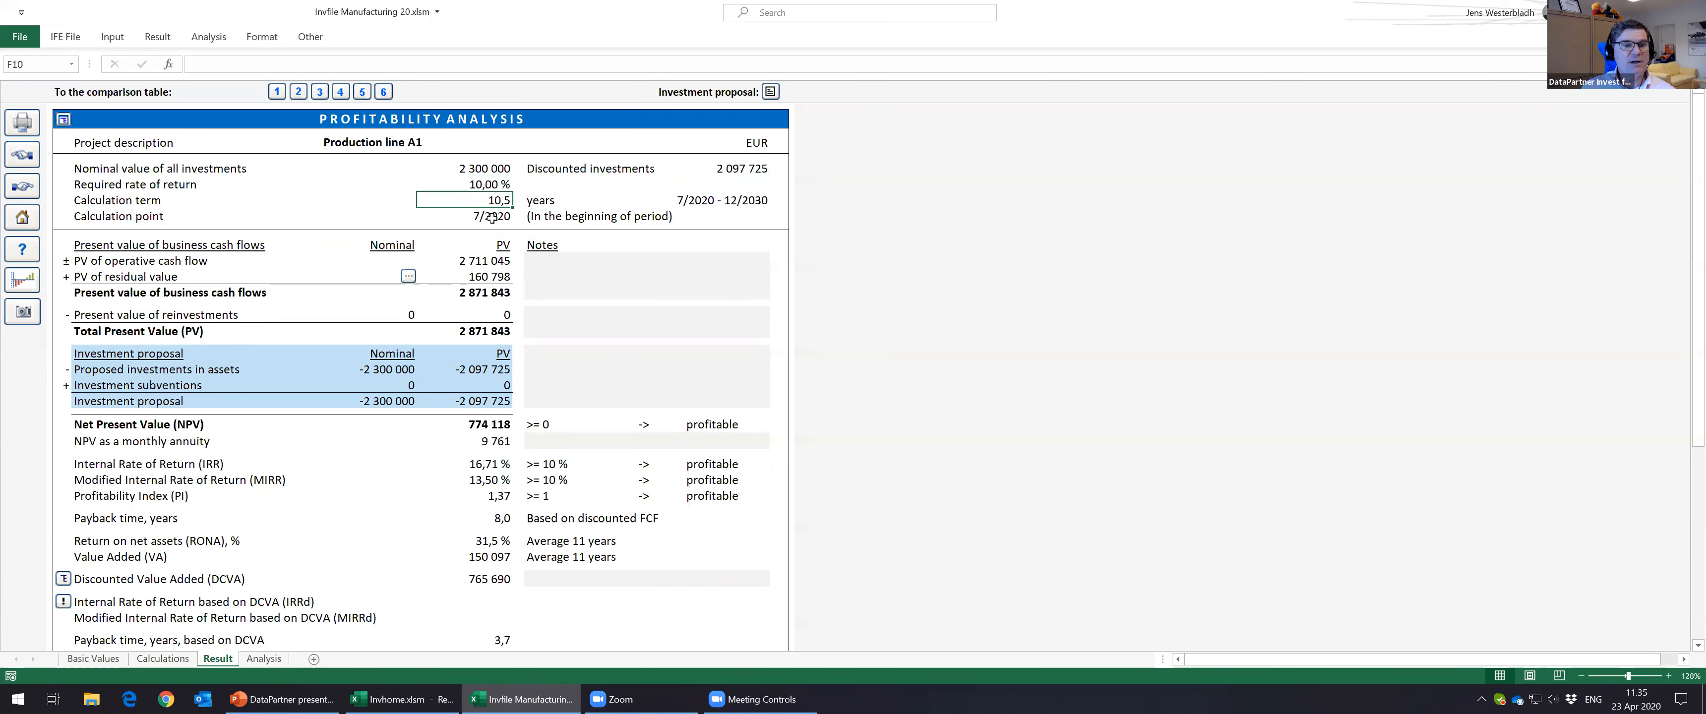
click(488, 217)
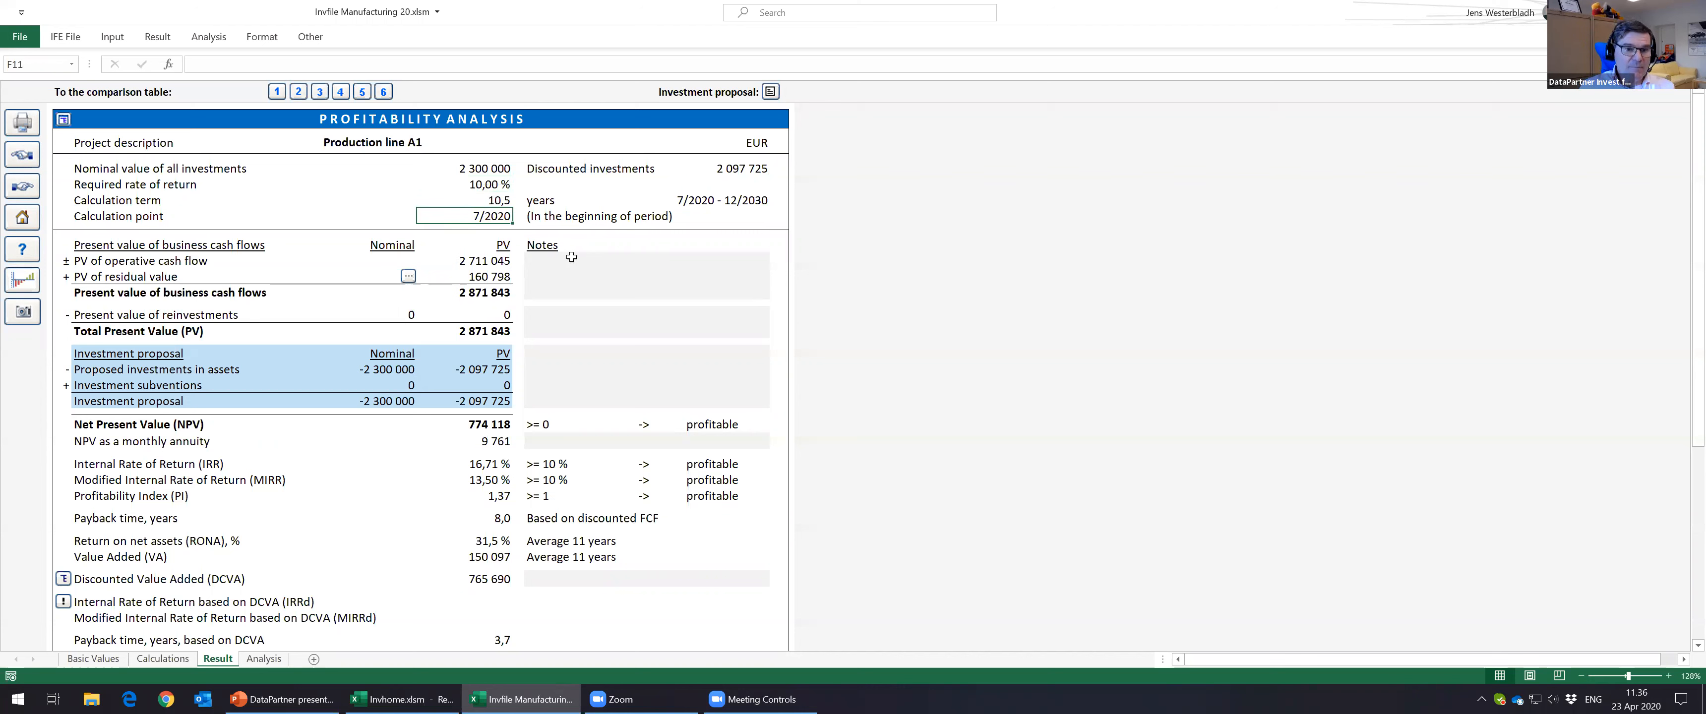
click(481, 262)
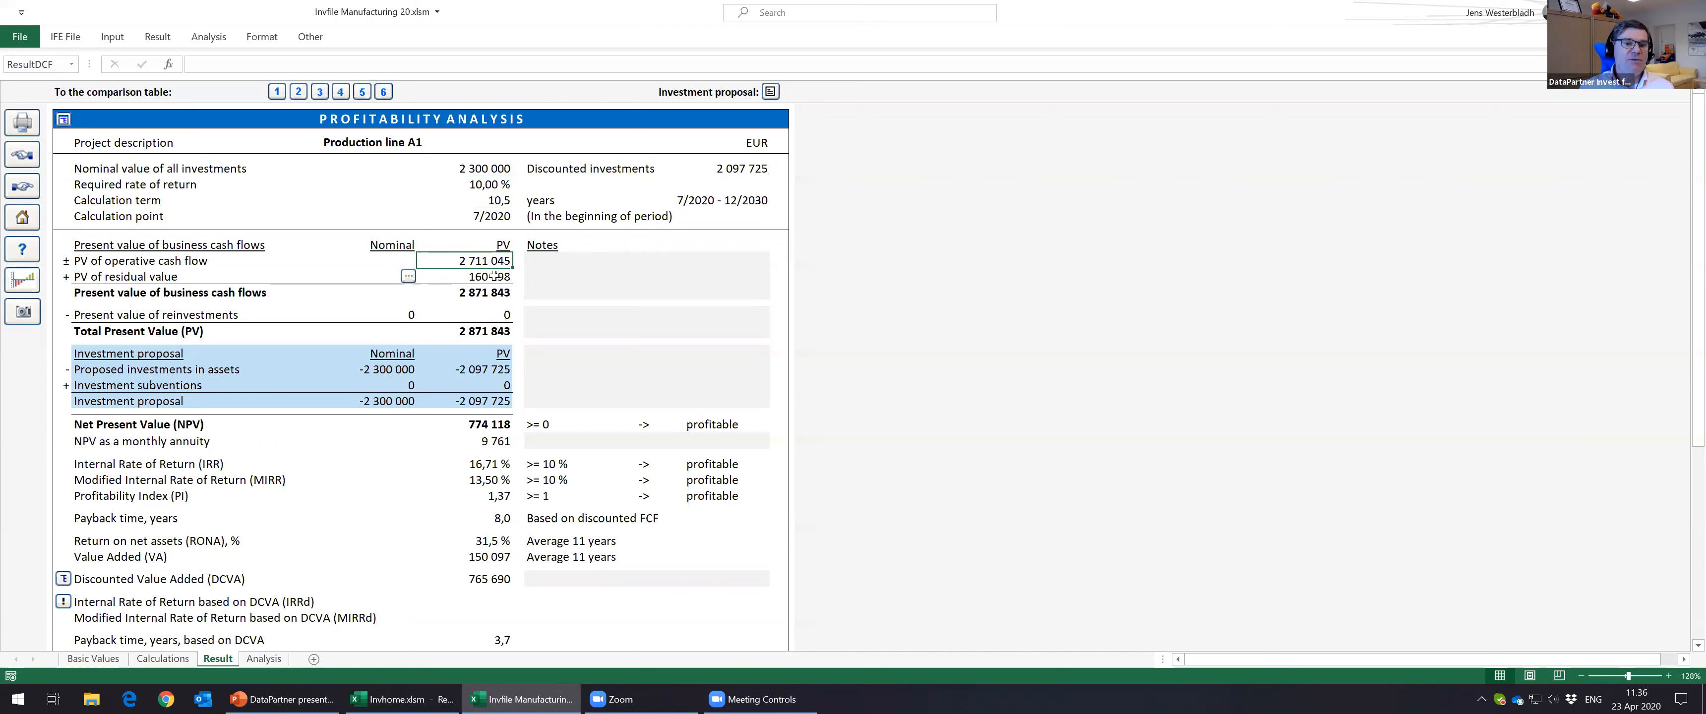
click(481, 277)
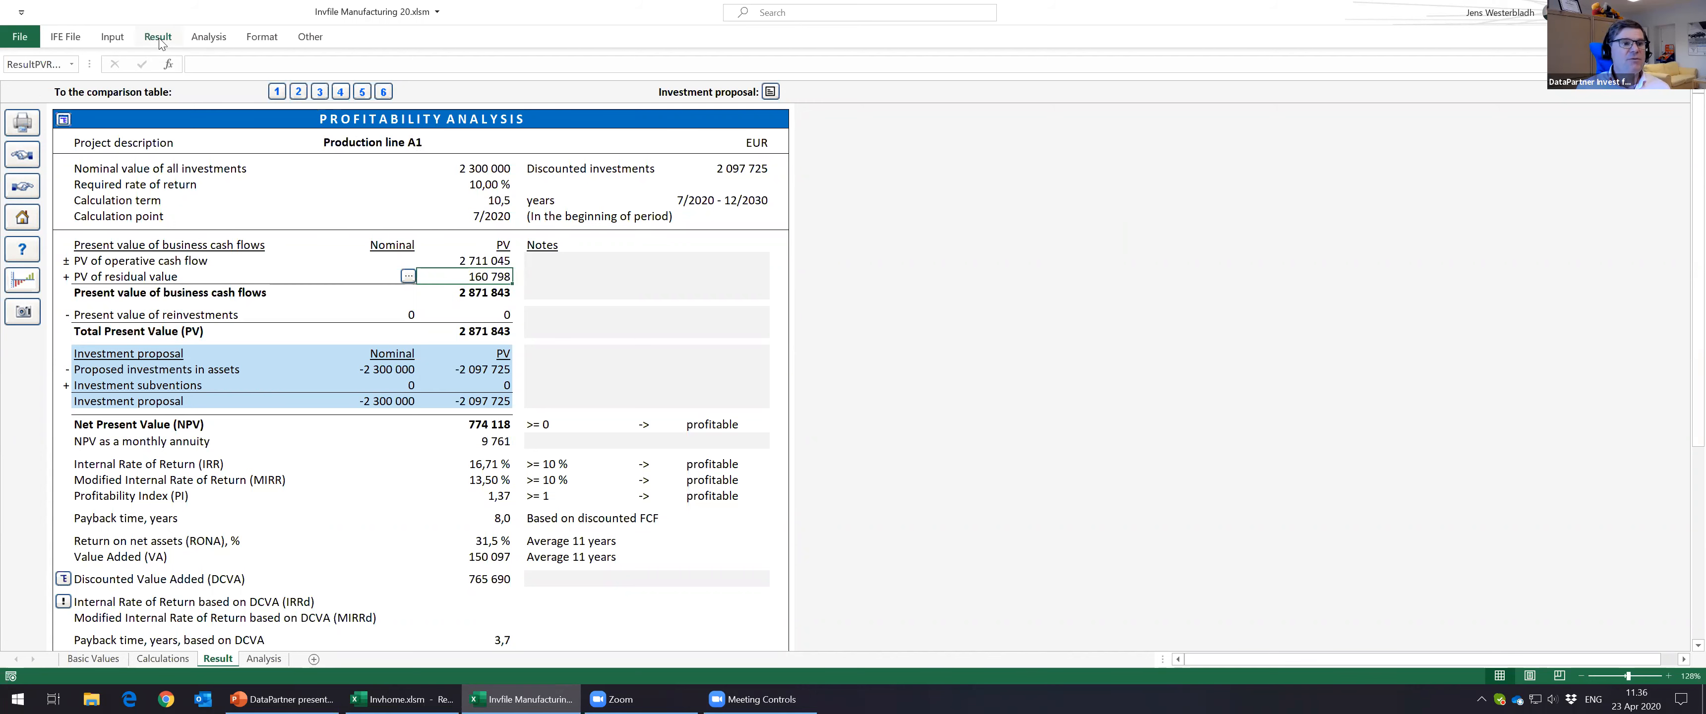
Step: Go to the investments section and check the building's residual value
click(112, 36)
click(147, 73)
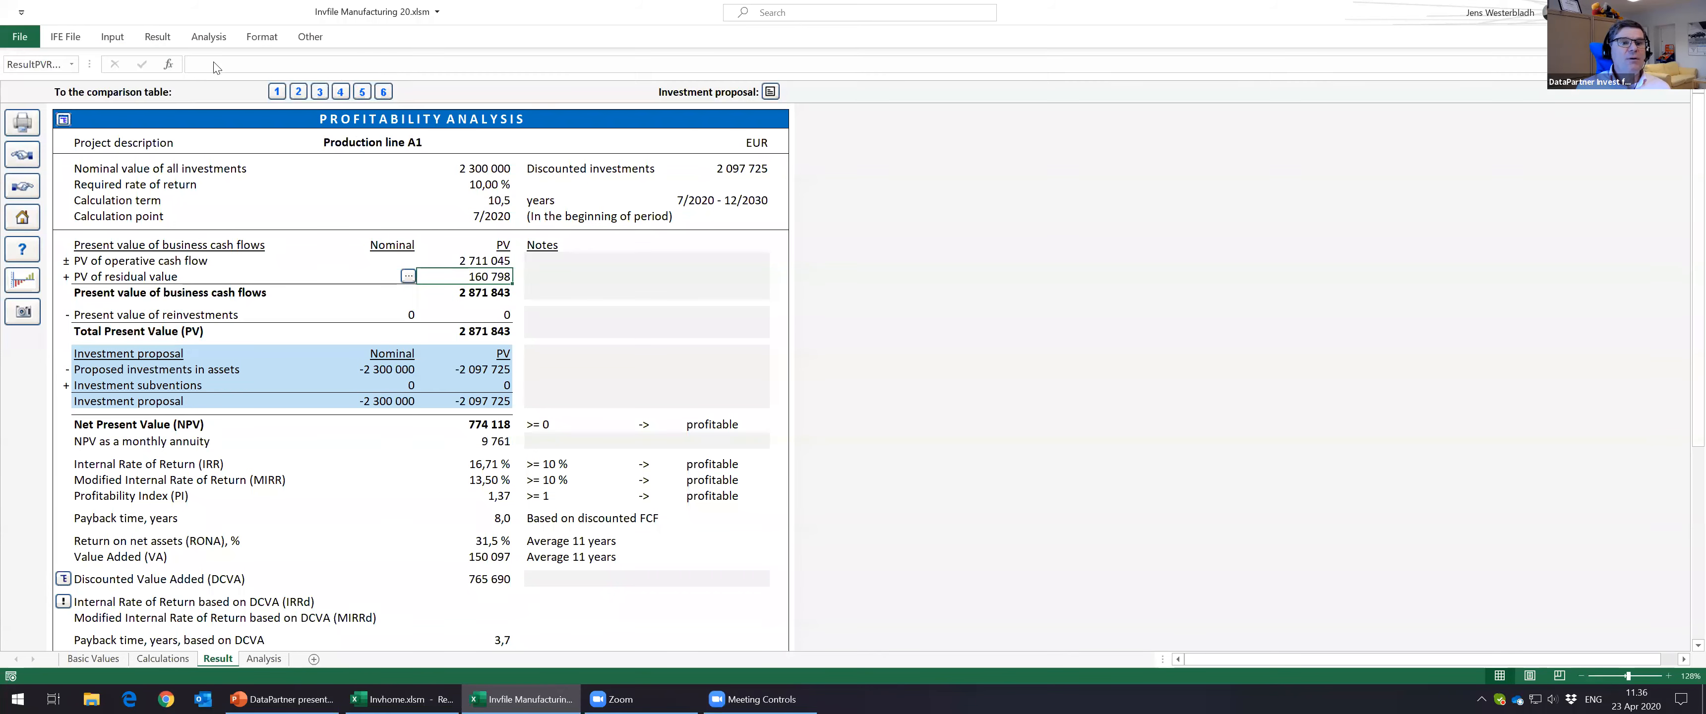
click(376, 150)
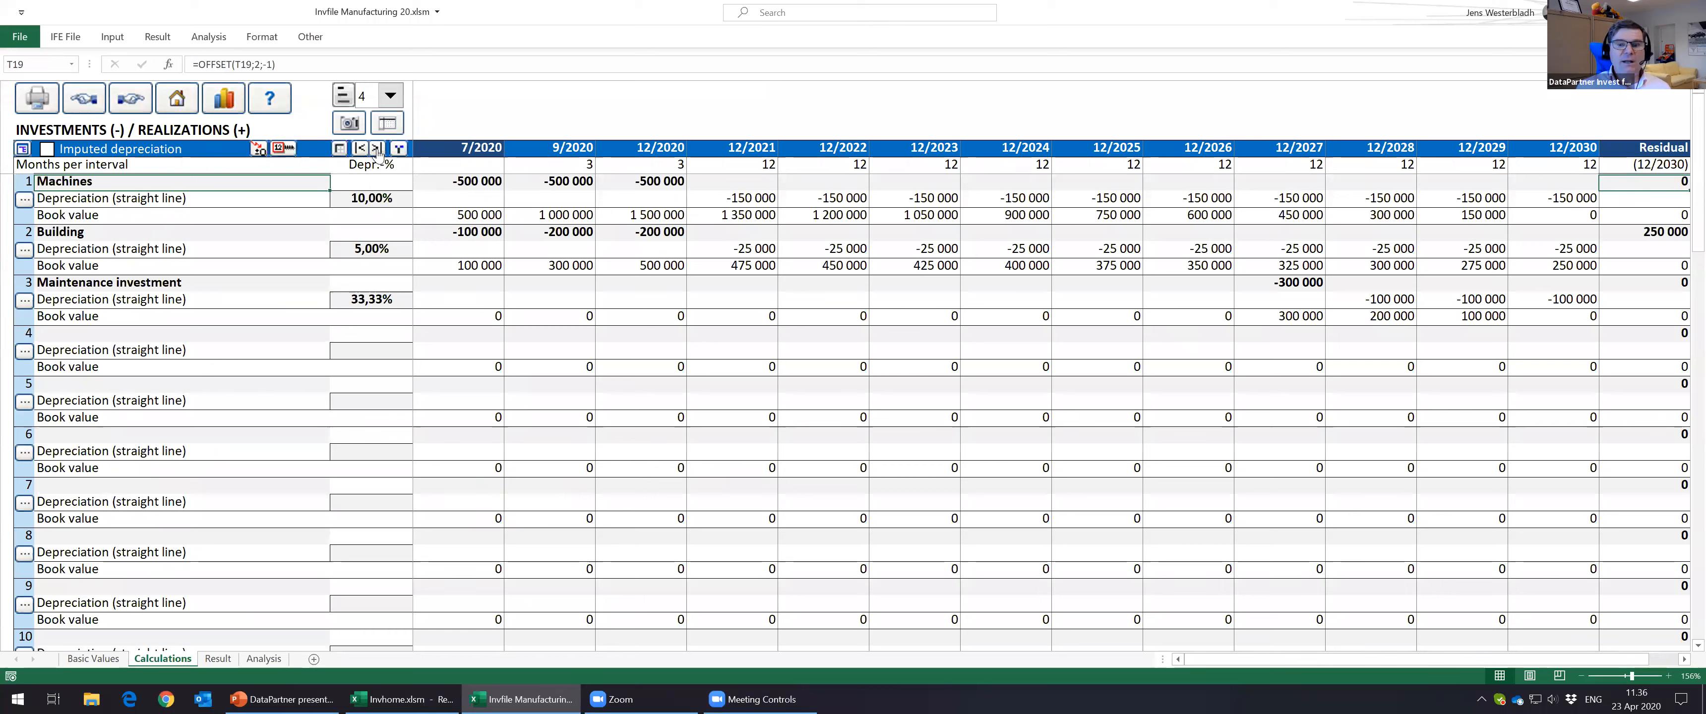
click(1632, 233)
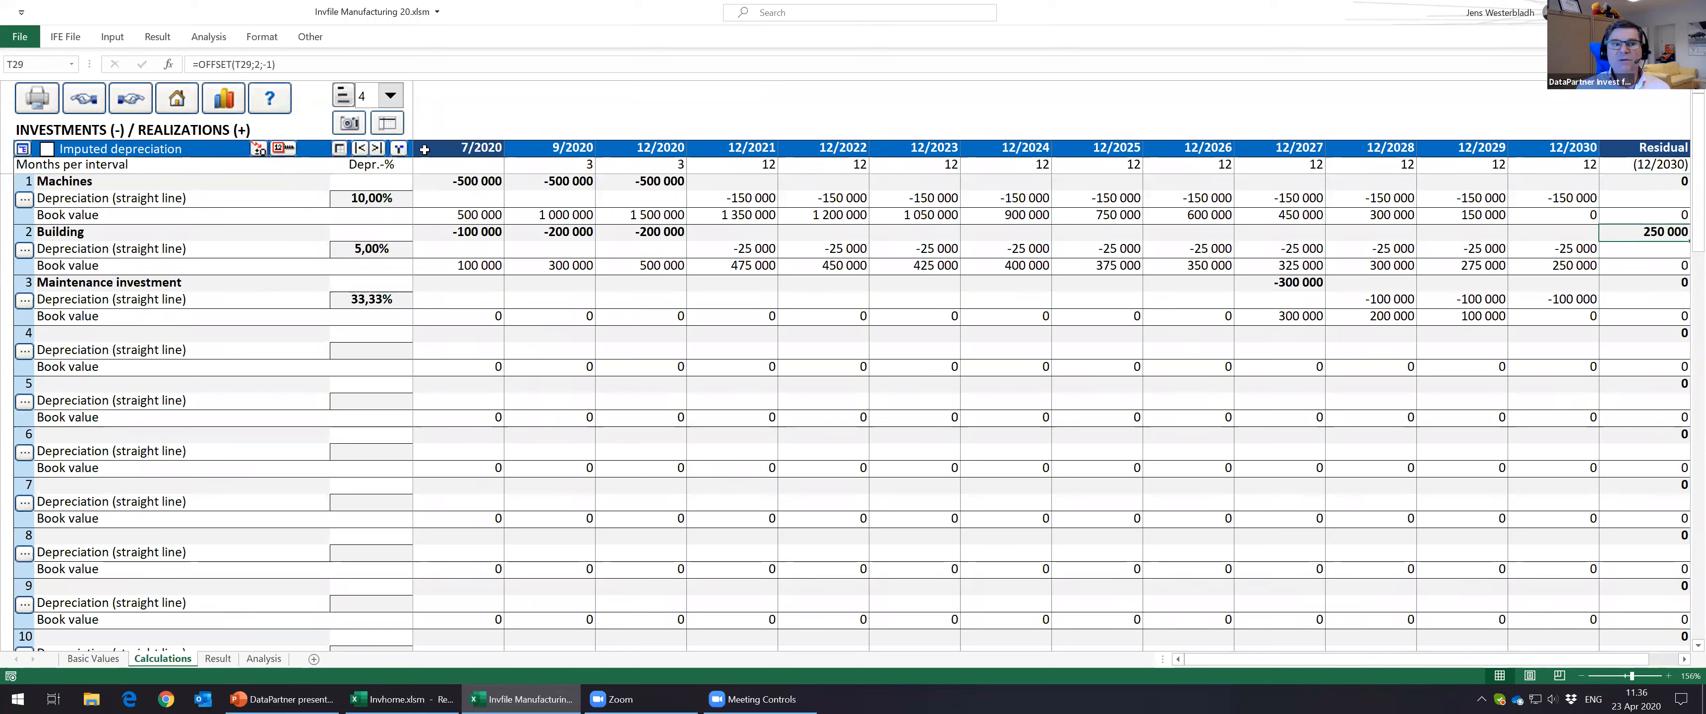
Step: Go to the working capital section and check the residual changes in accounts receivable, inventories, and raw materials and energy liabilities
click(113, 38)
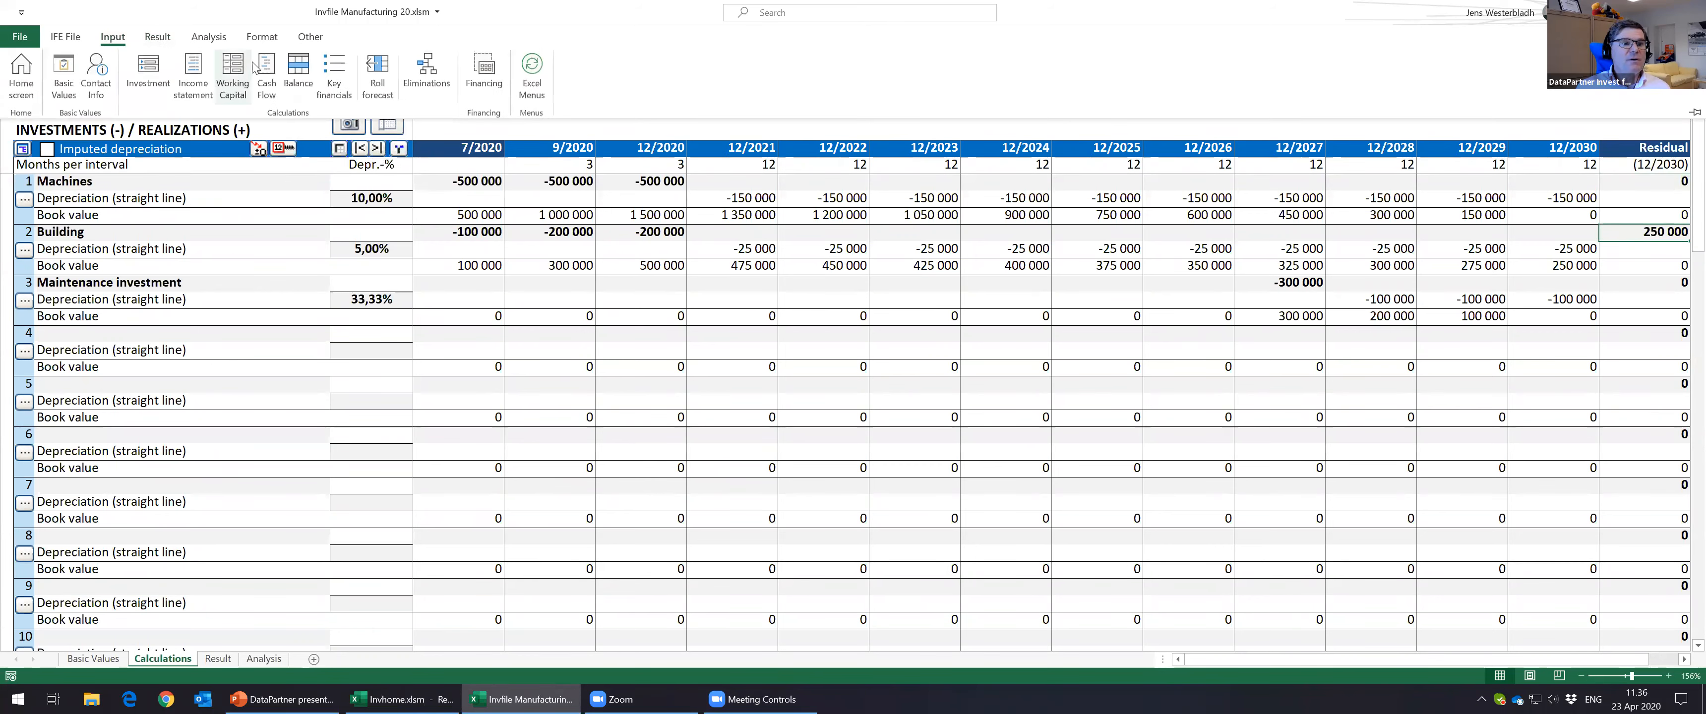
click(233, 71)
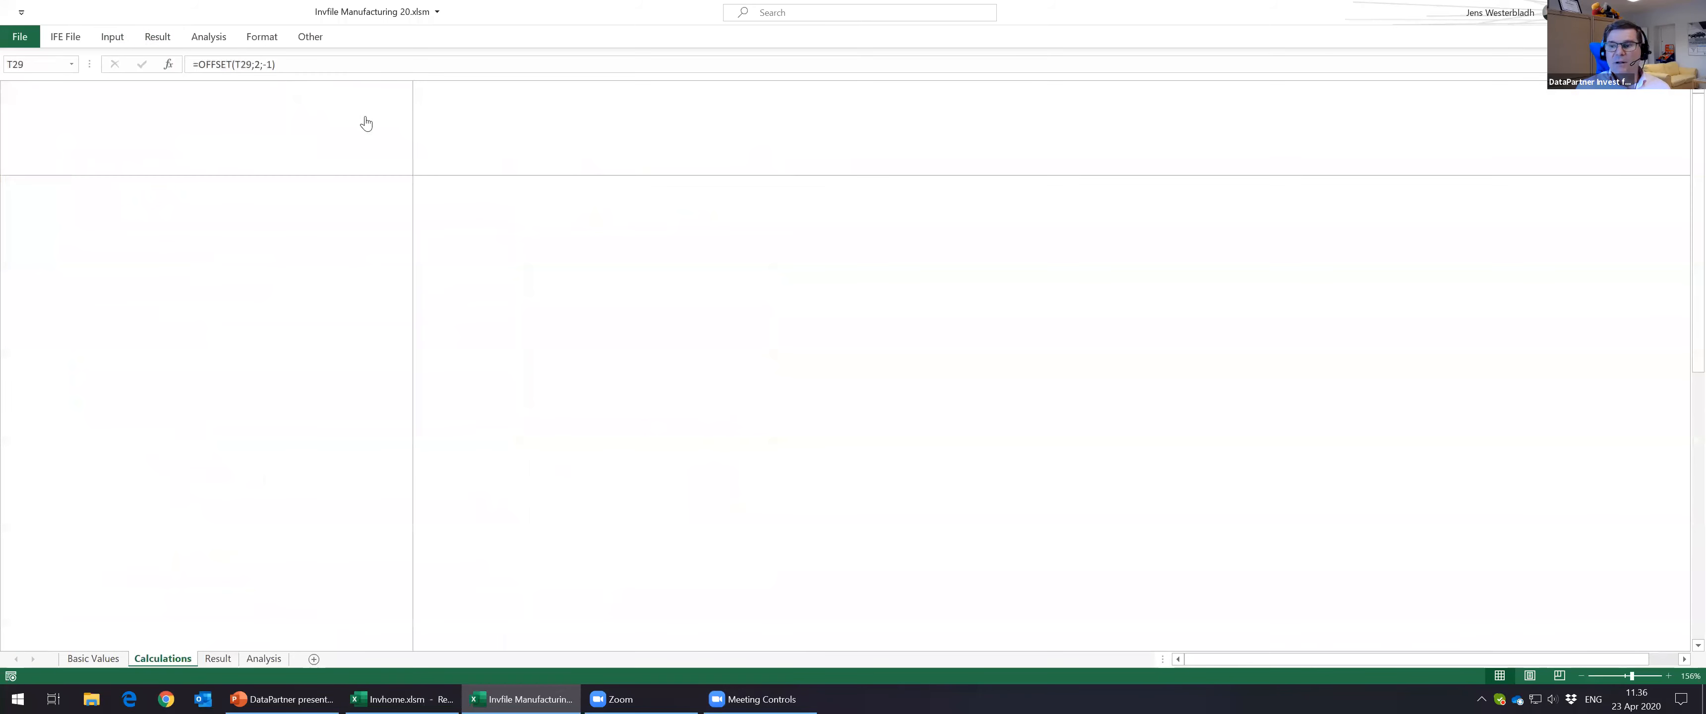
click(1664, 249)
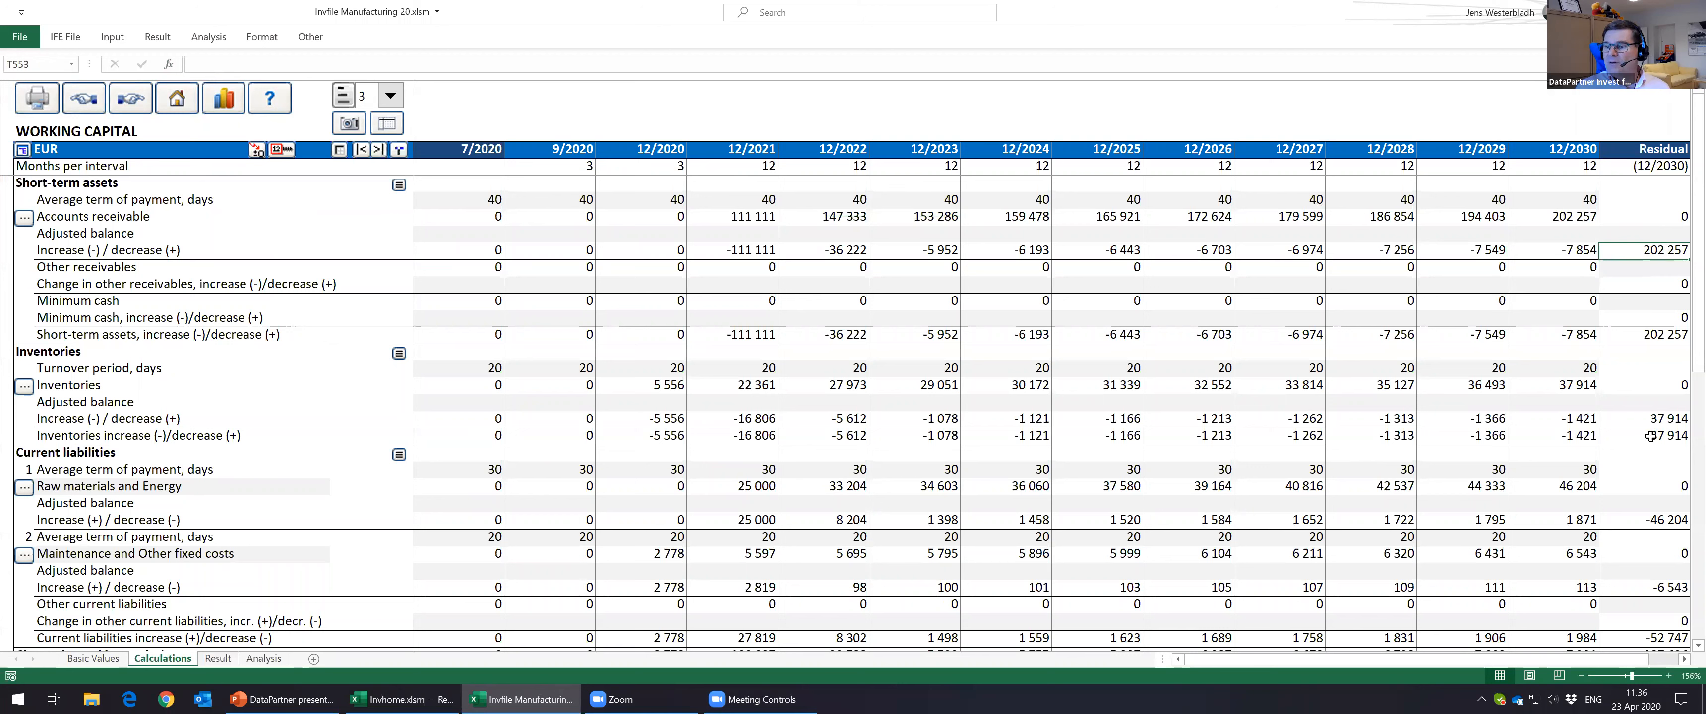
click(1639, 419)
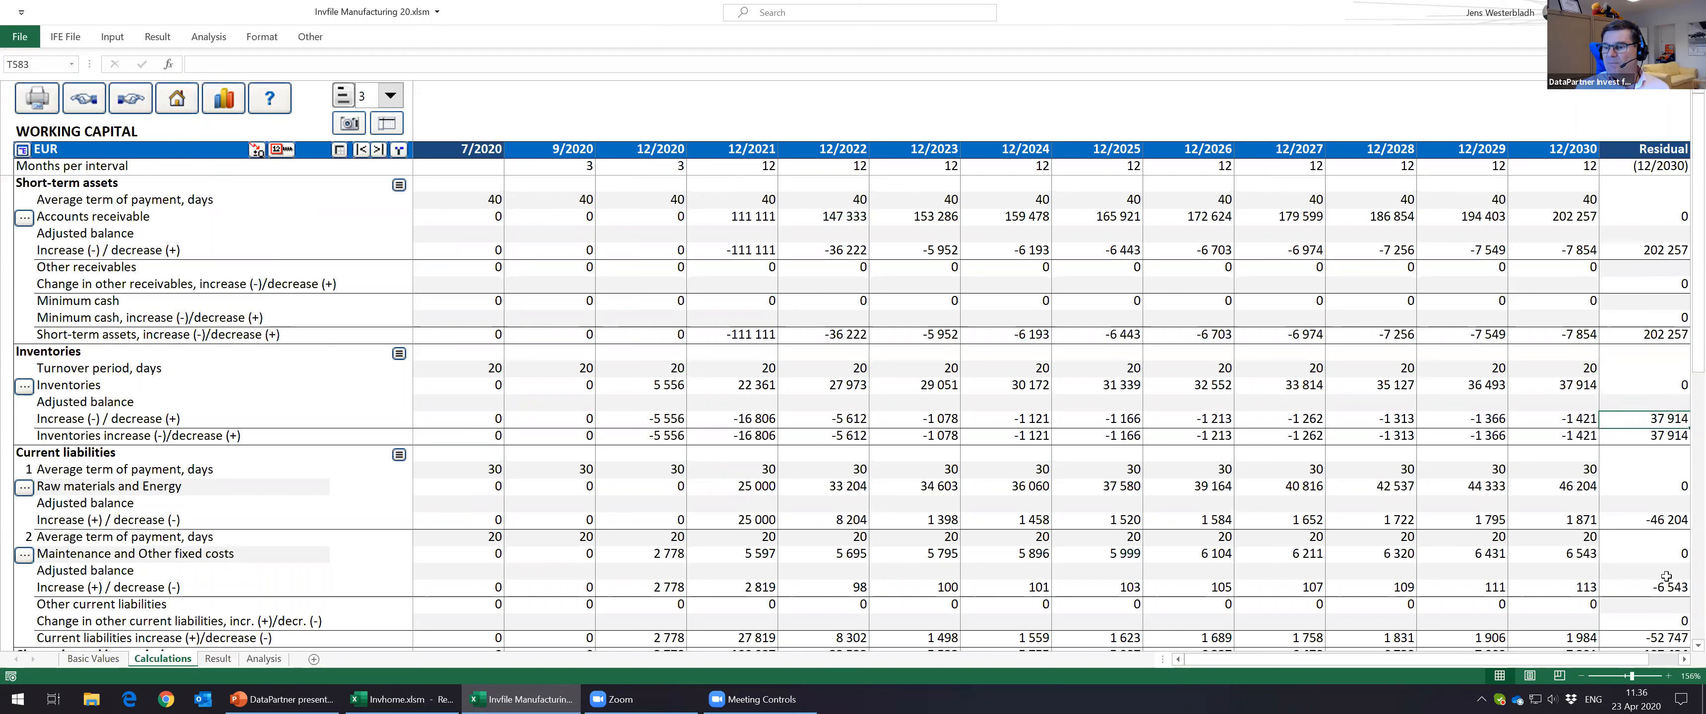
click(1652, 507)
click(1653, 519)
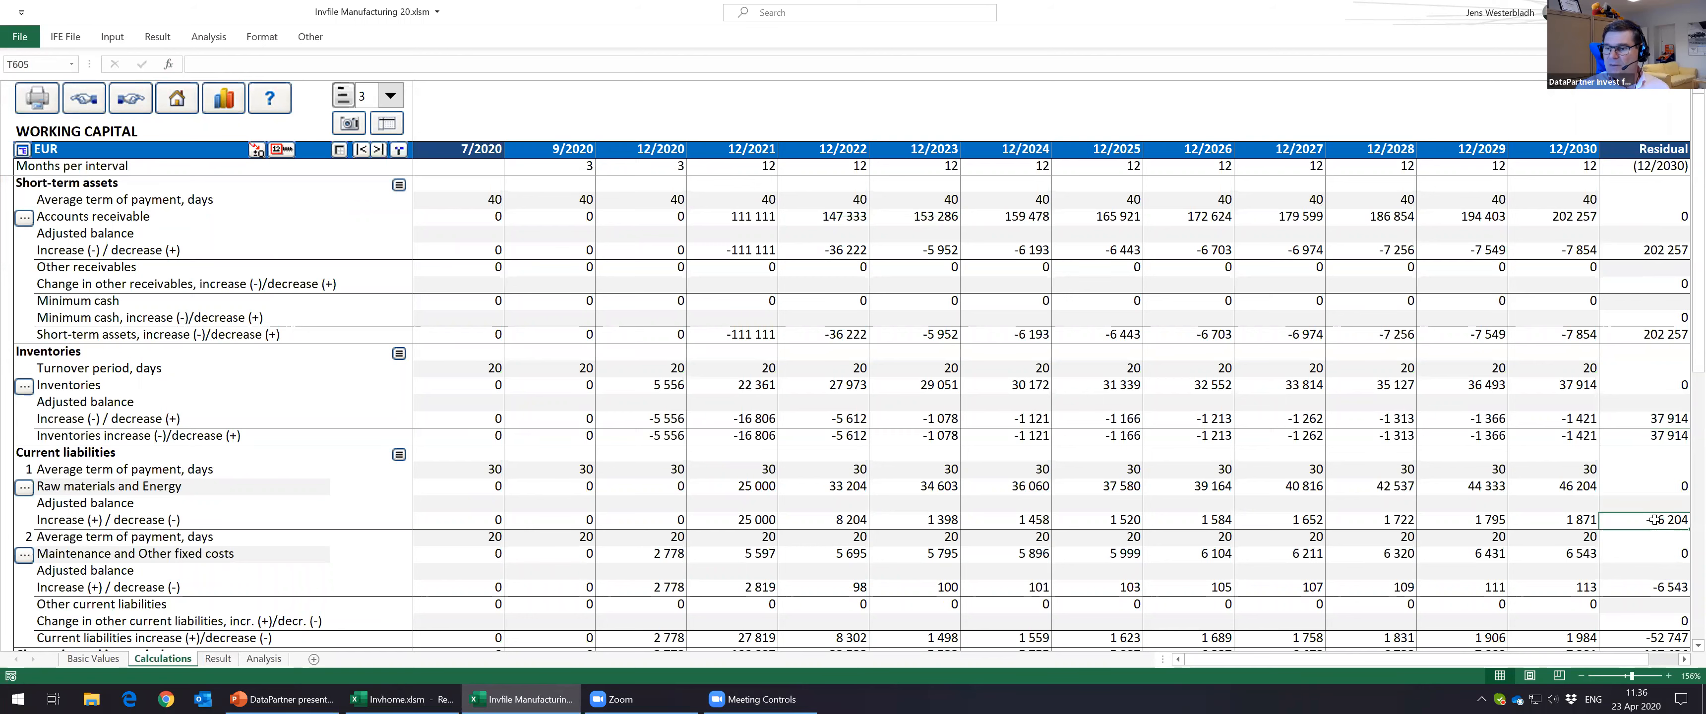
Step: Return to the profitability analysis and check the present value of business cash flows
click(217, 658)
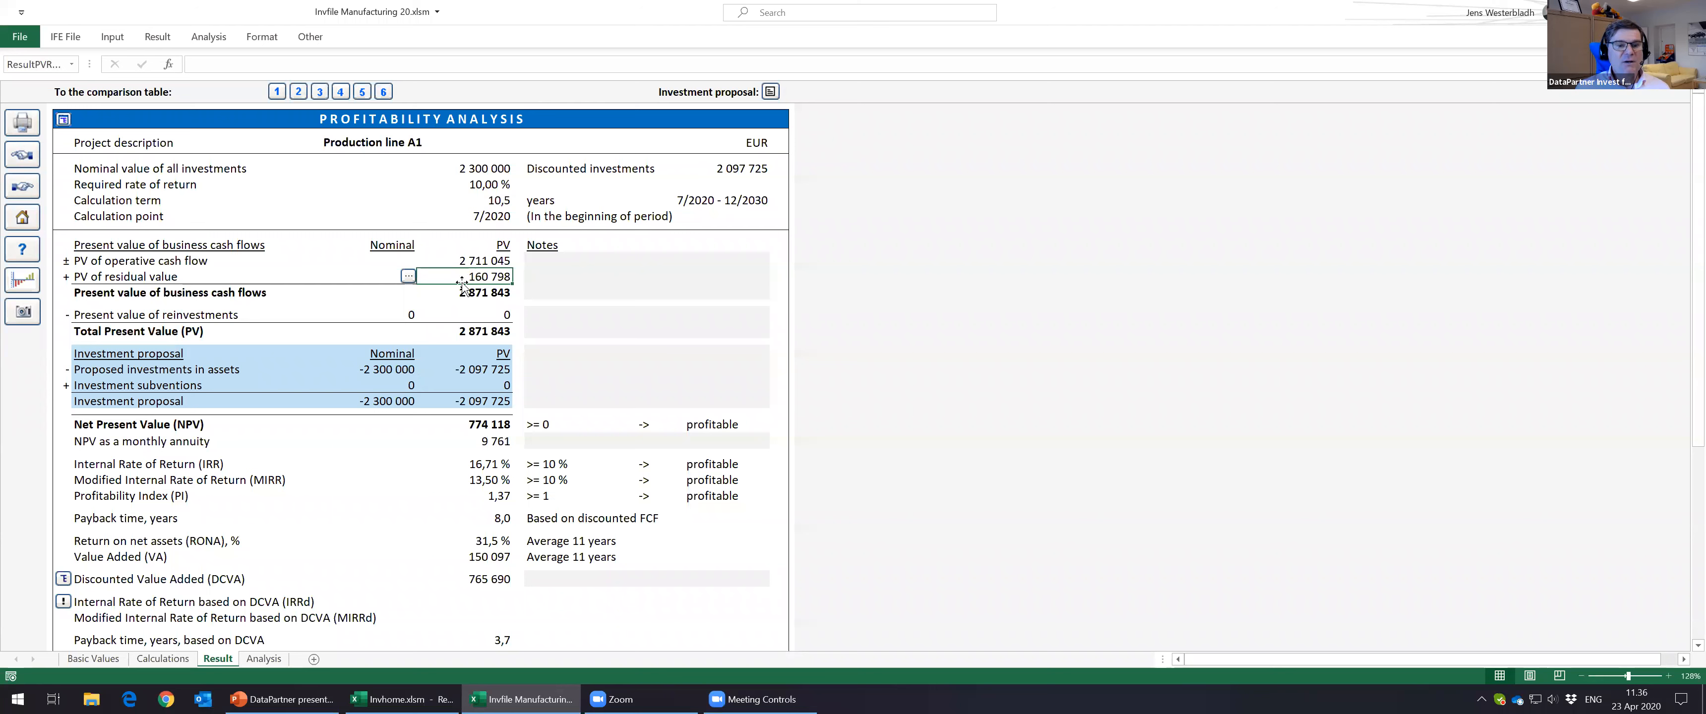
click(480, 292)
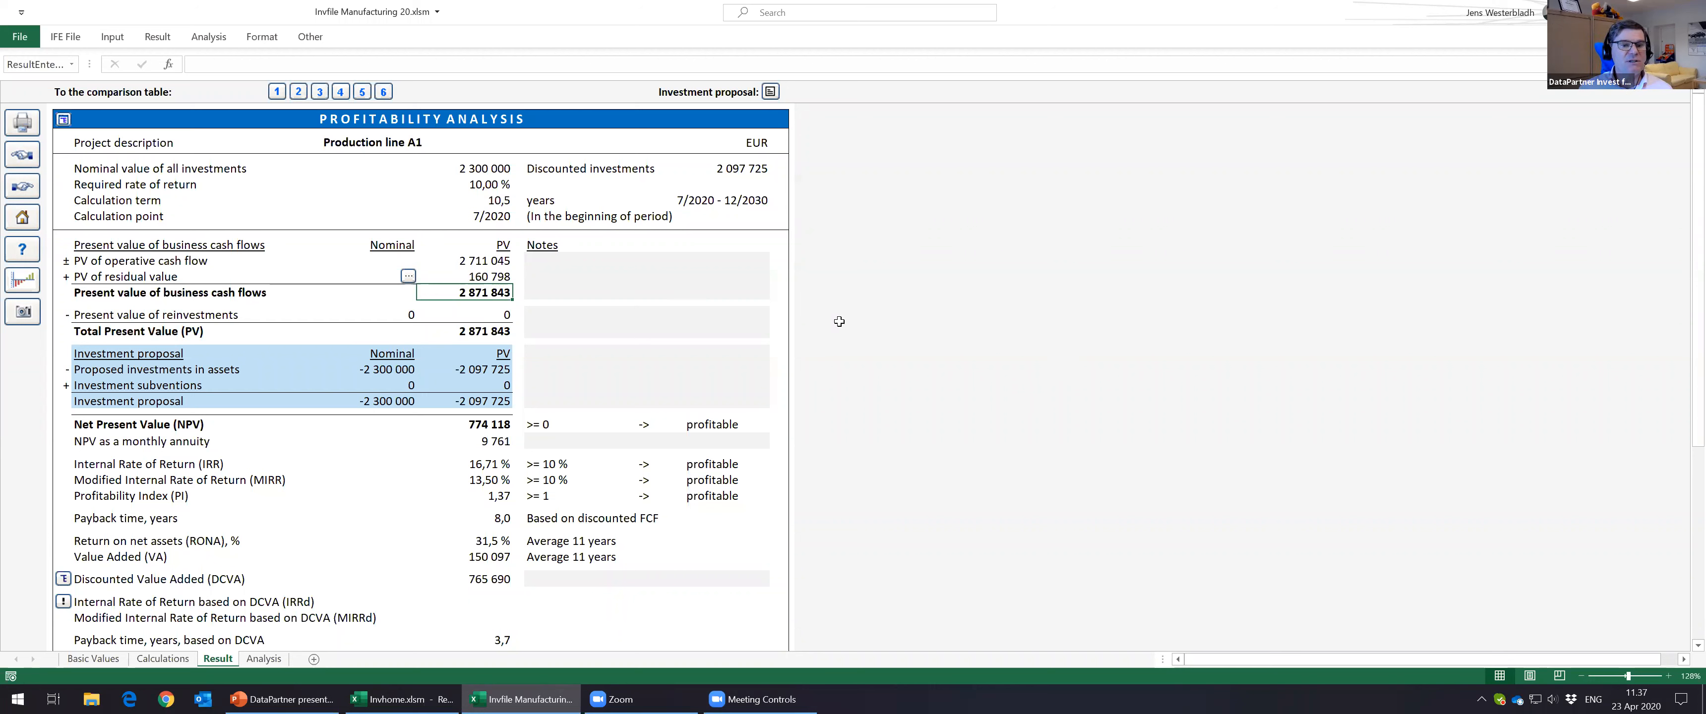
Step: Go to the investments section and classify the maintenance investment as a reinvestment in its extended depreciation options
click(483, 314)
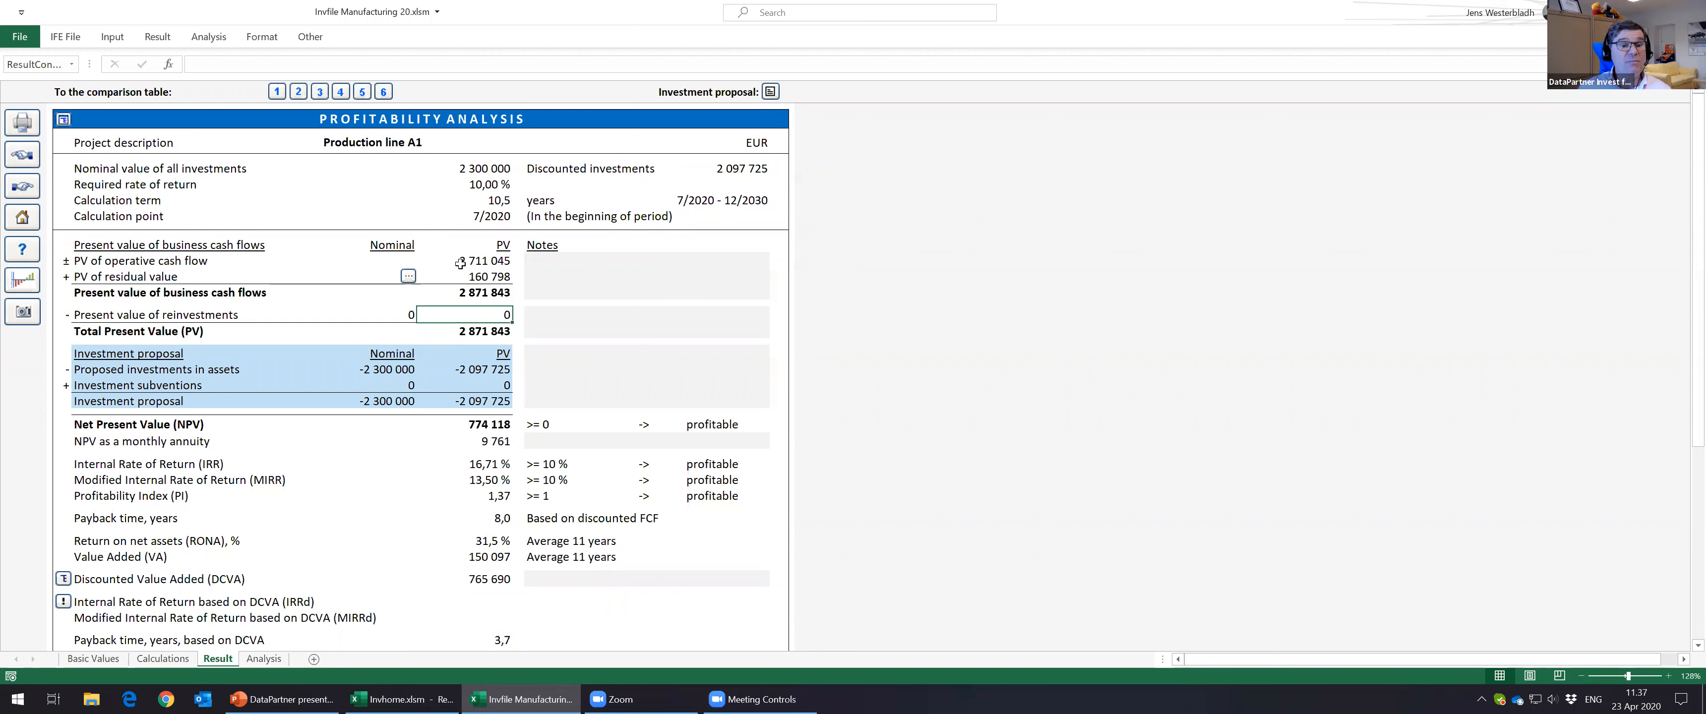
click(112, 38)
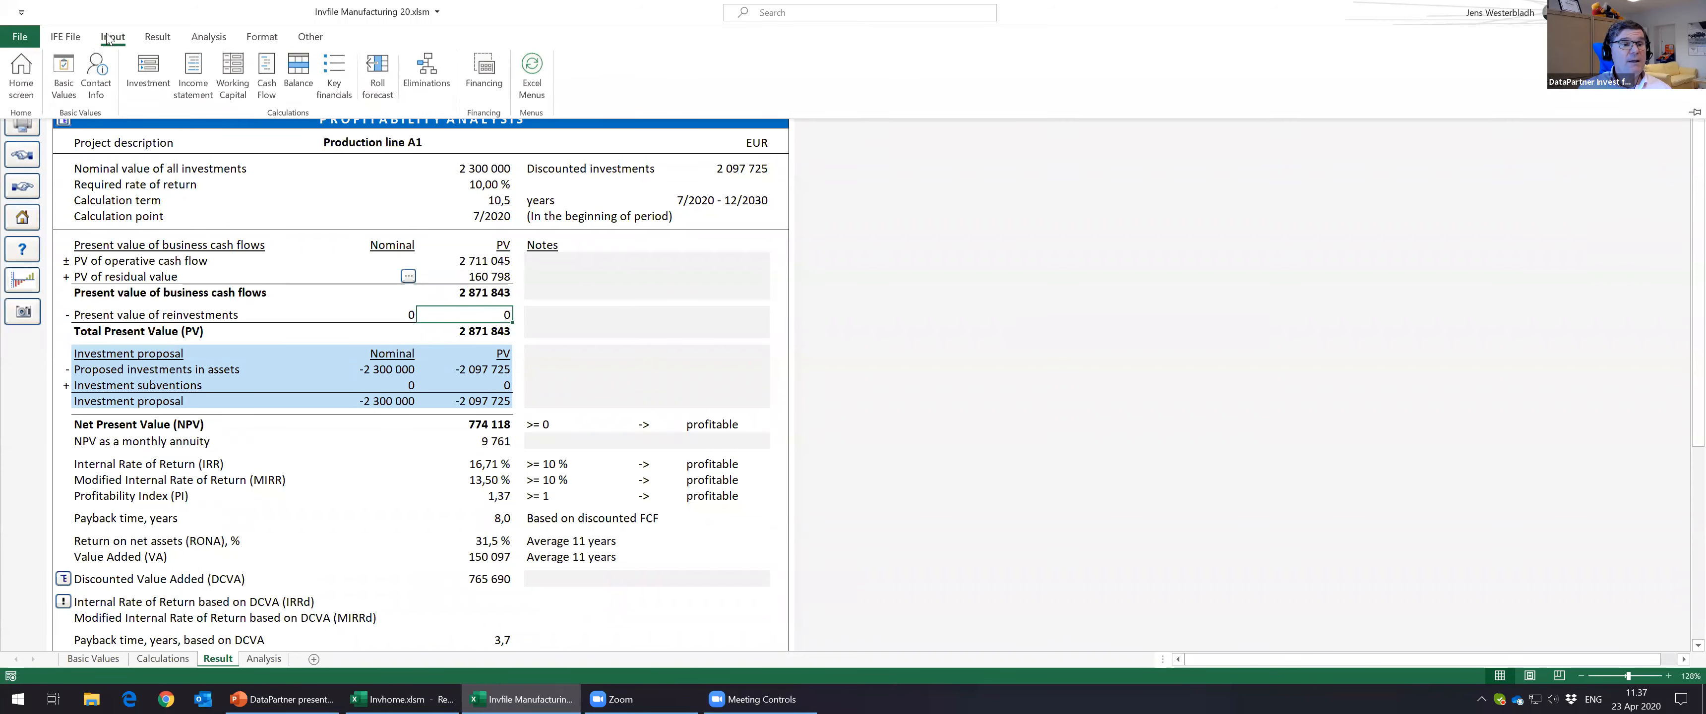
click(148, 70)
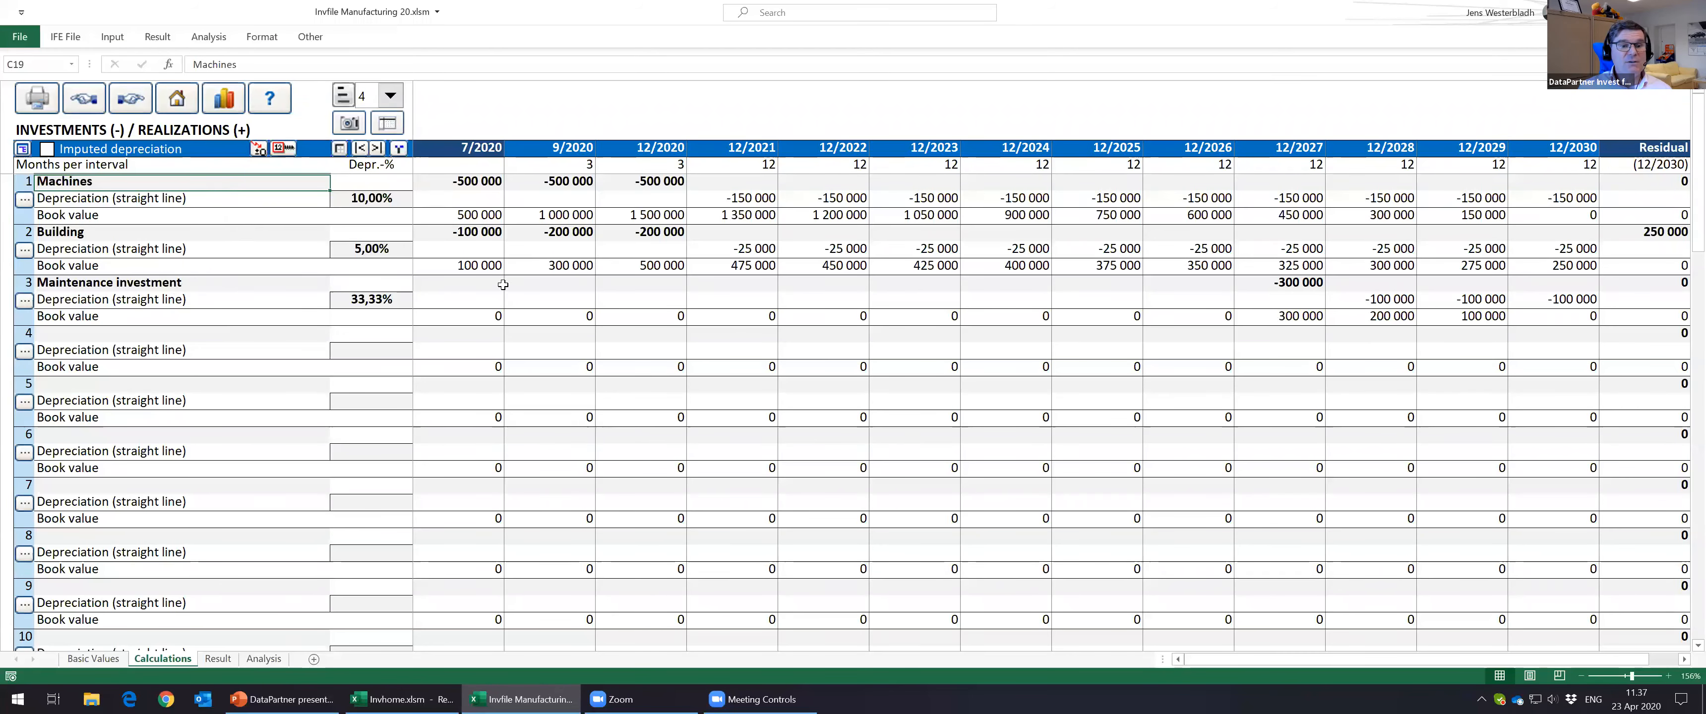
click(24, 302)
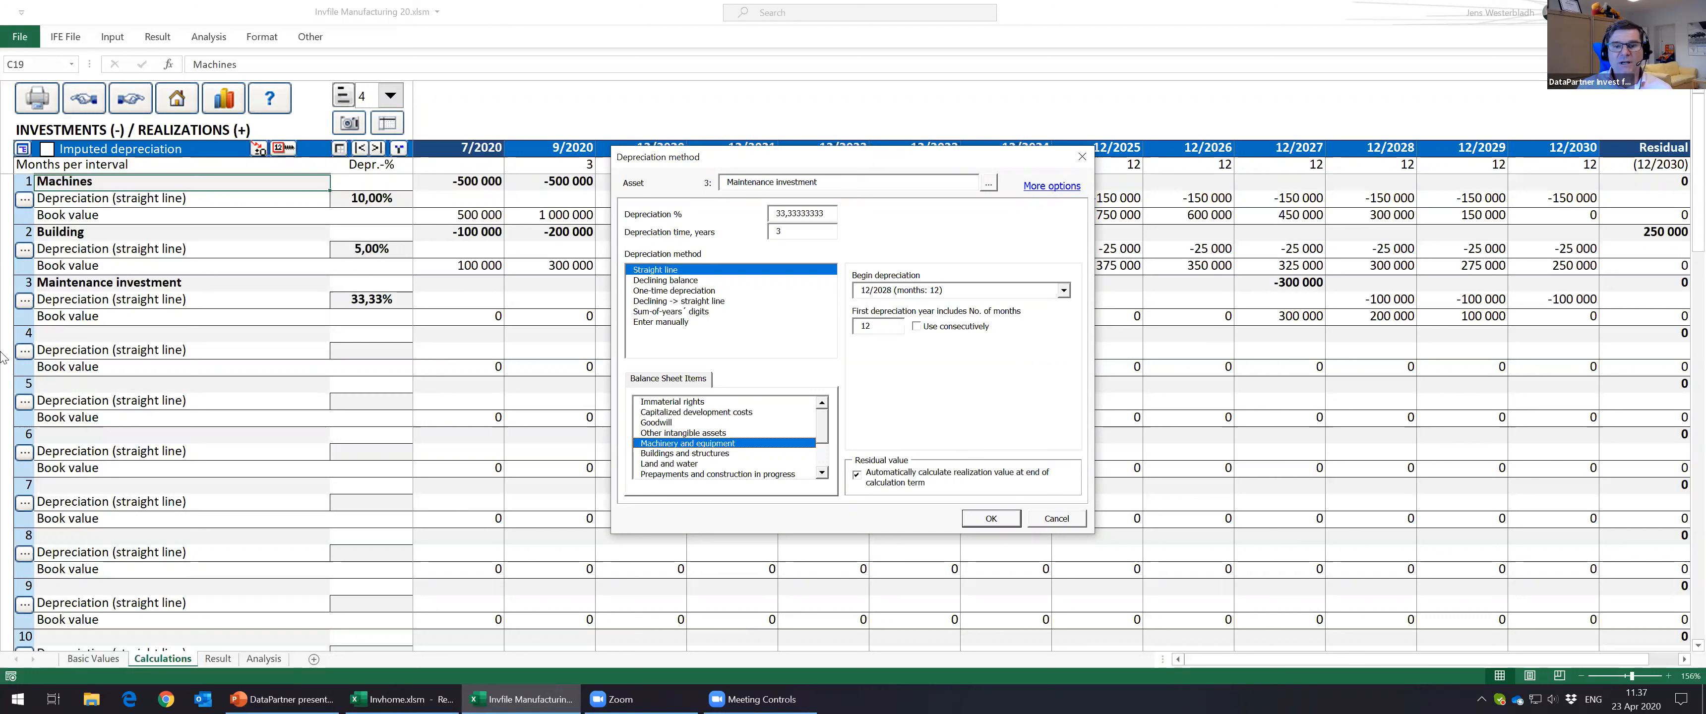
click(1059, 187)
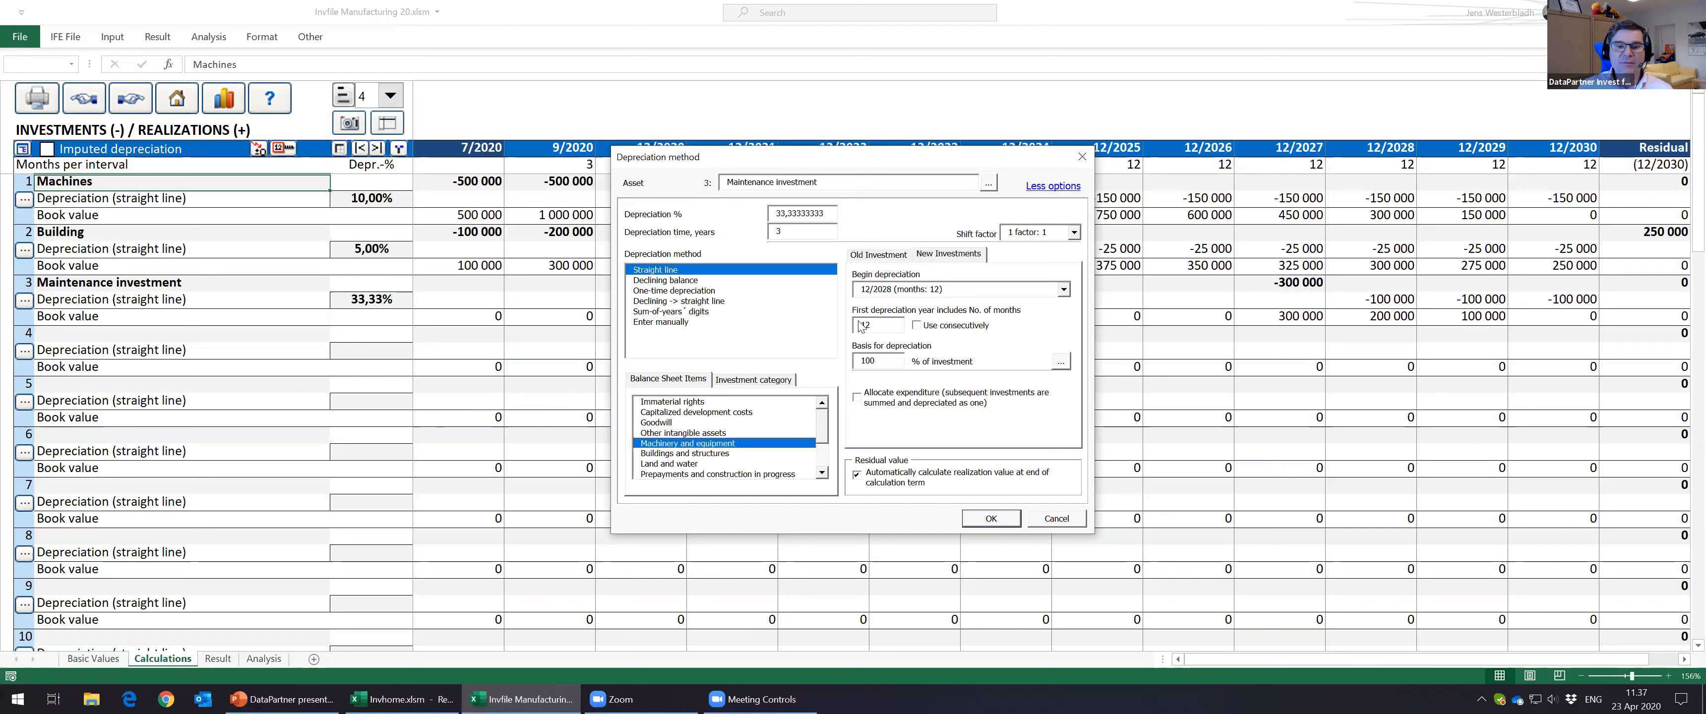
click(752, 381)
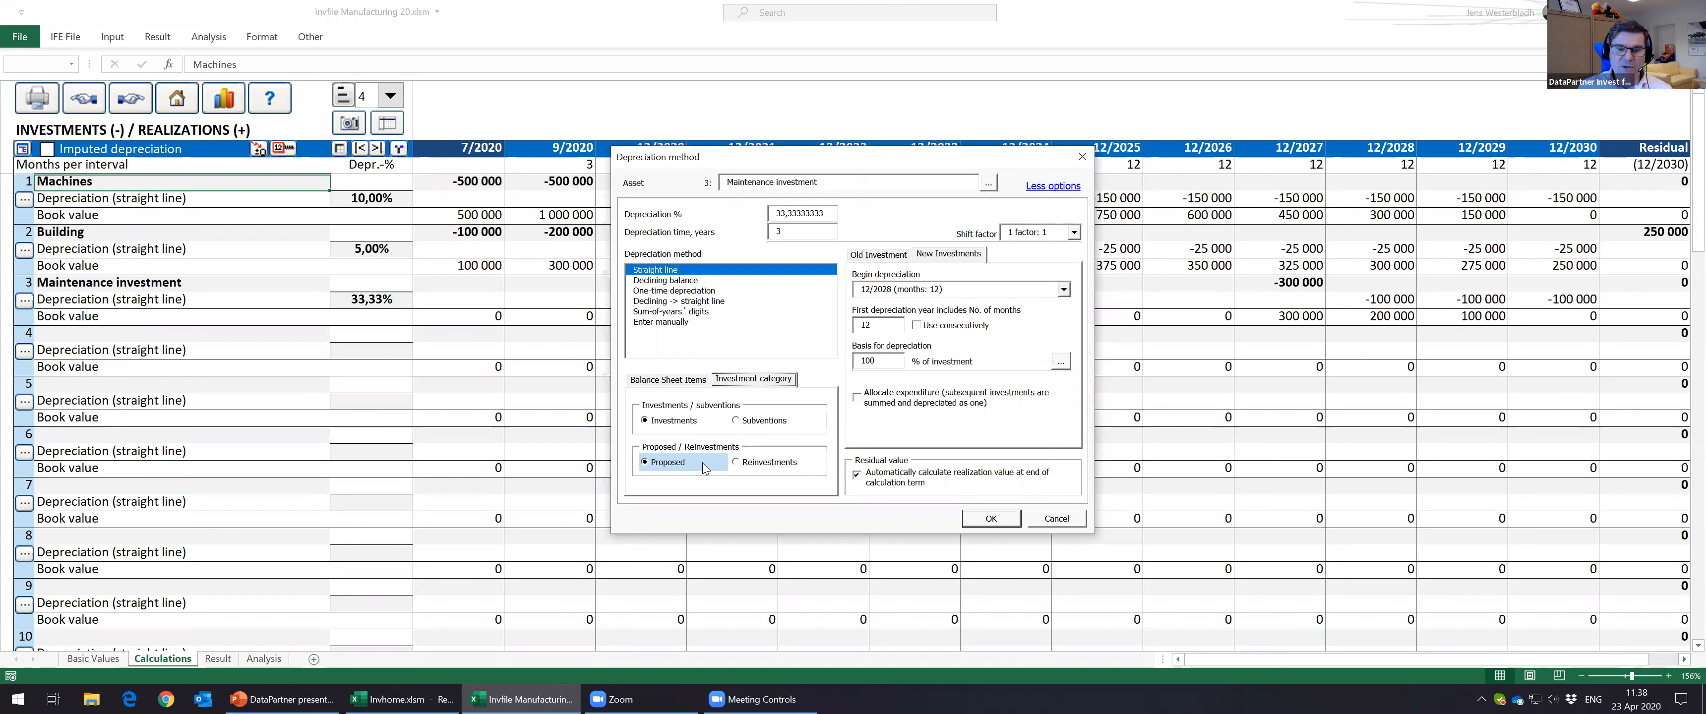
click(739, 466)
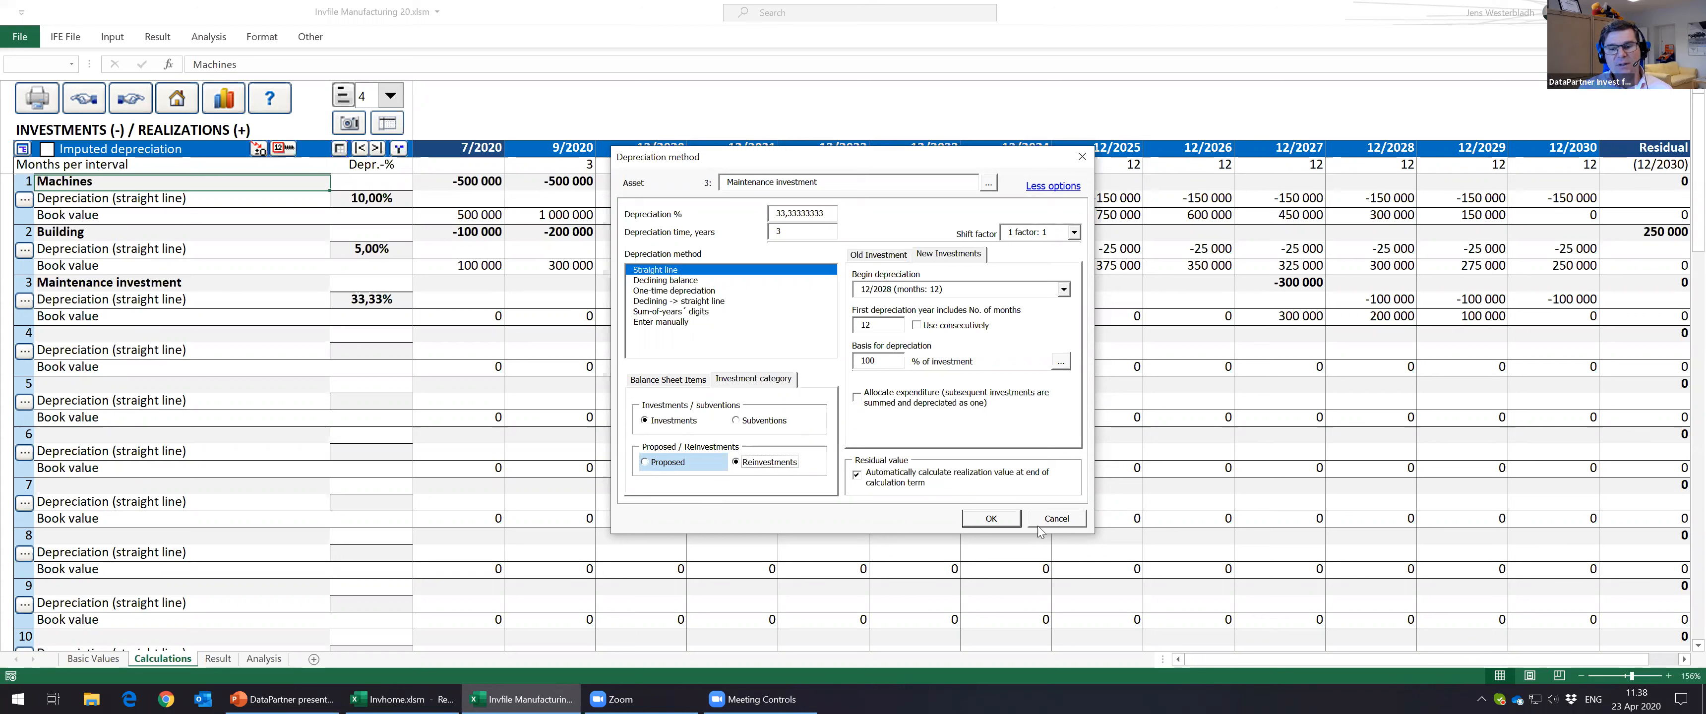
click(991, 518)
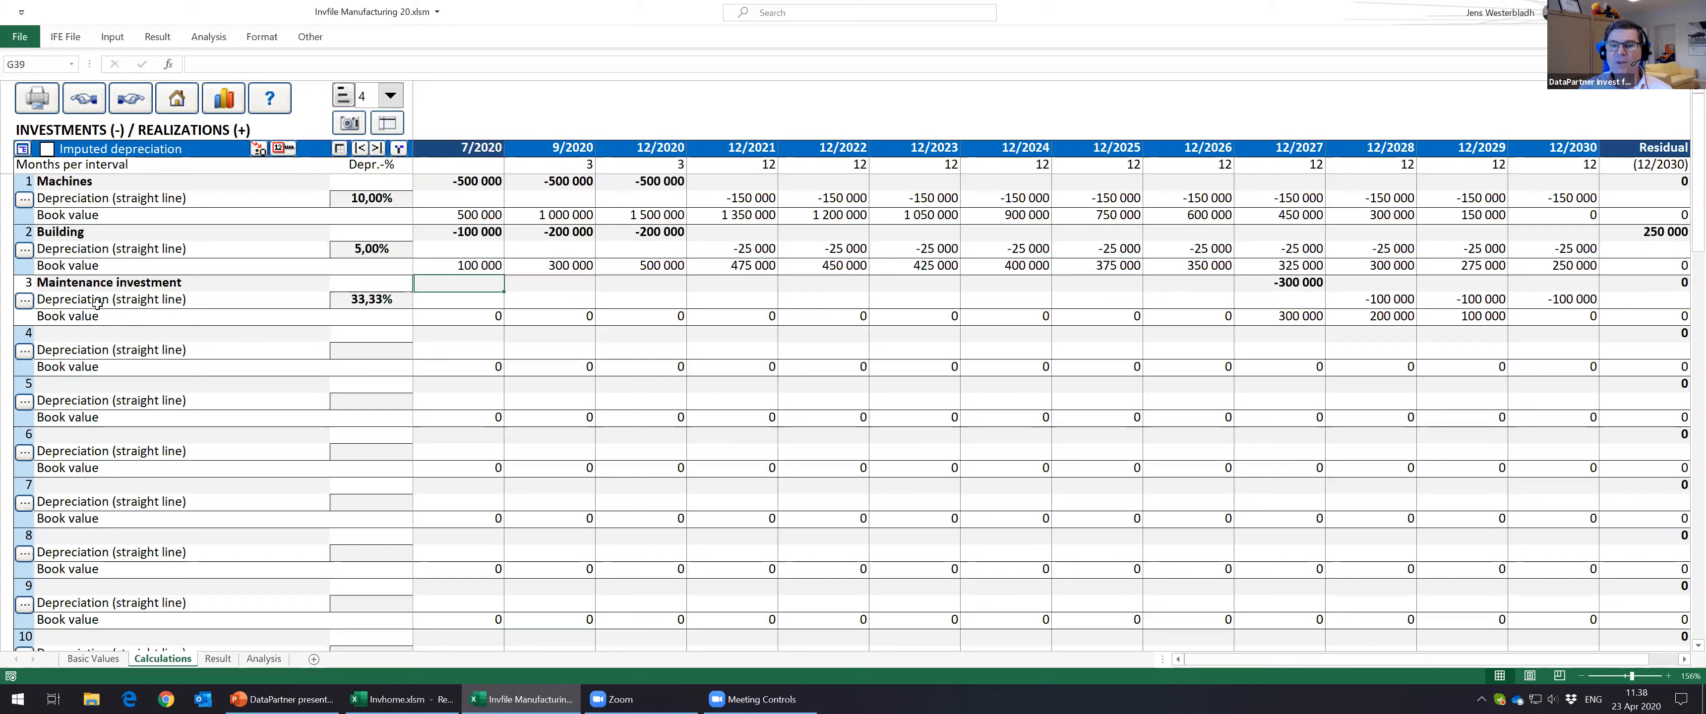
Step: Return to the profitability analysis and compare the nominal reinvestments with the nominal proposed investments, checking the total present value
click(212, 659)
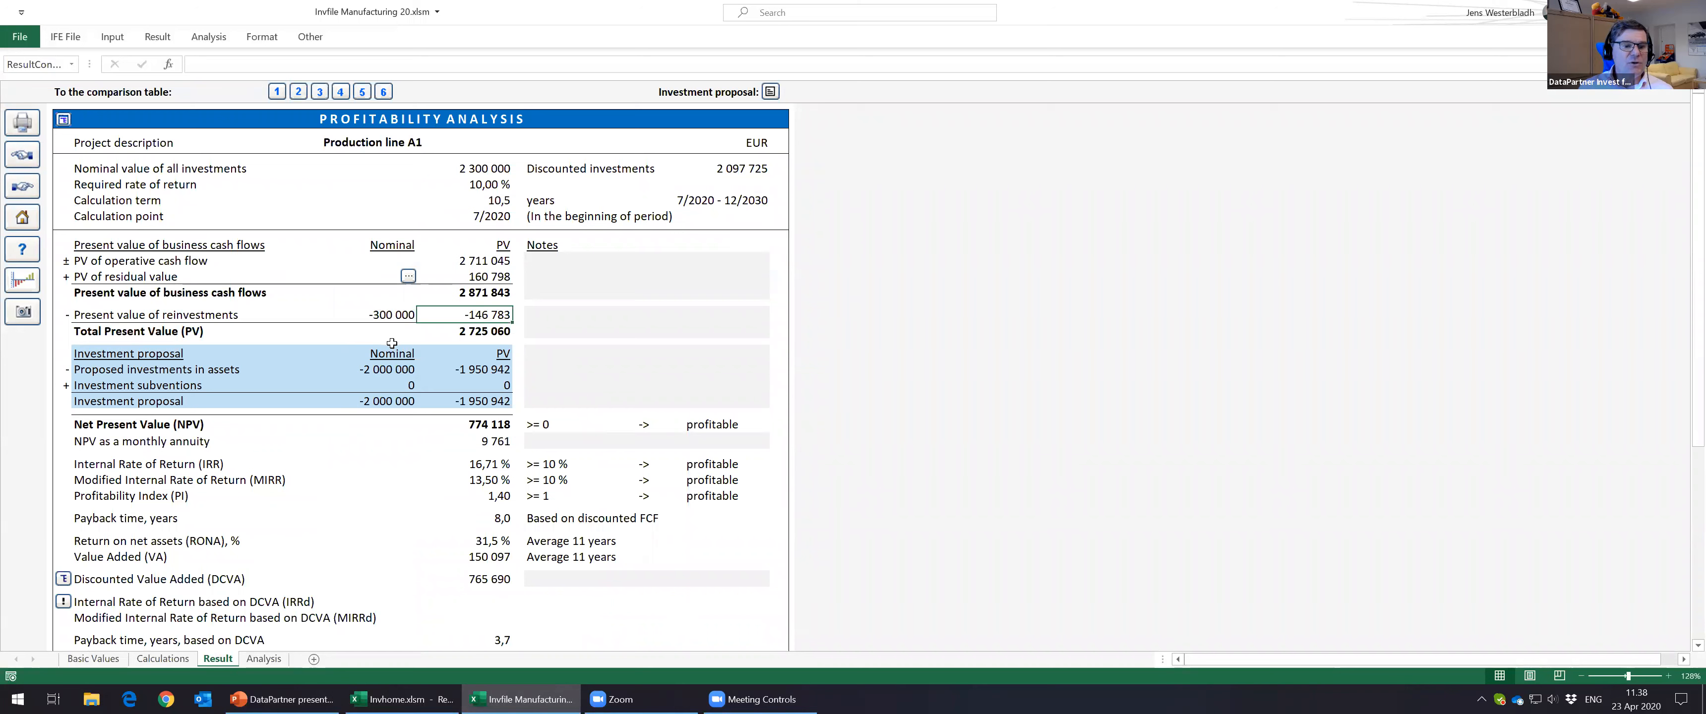
click(393, 369)
click(380, 312)
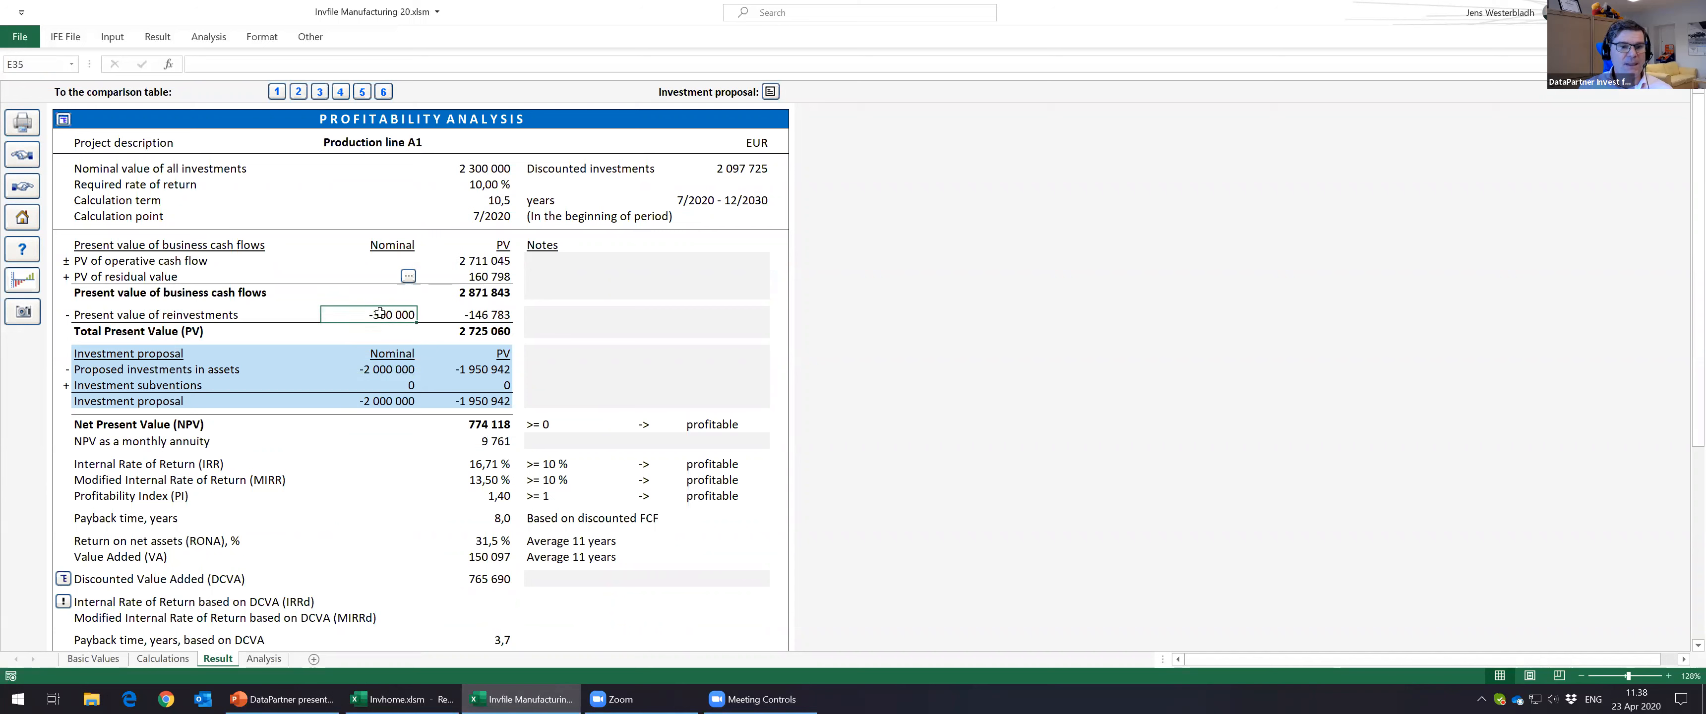
click(466, 332)
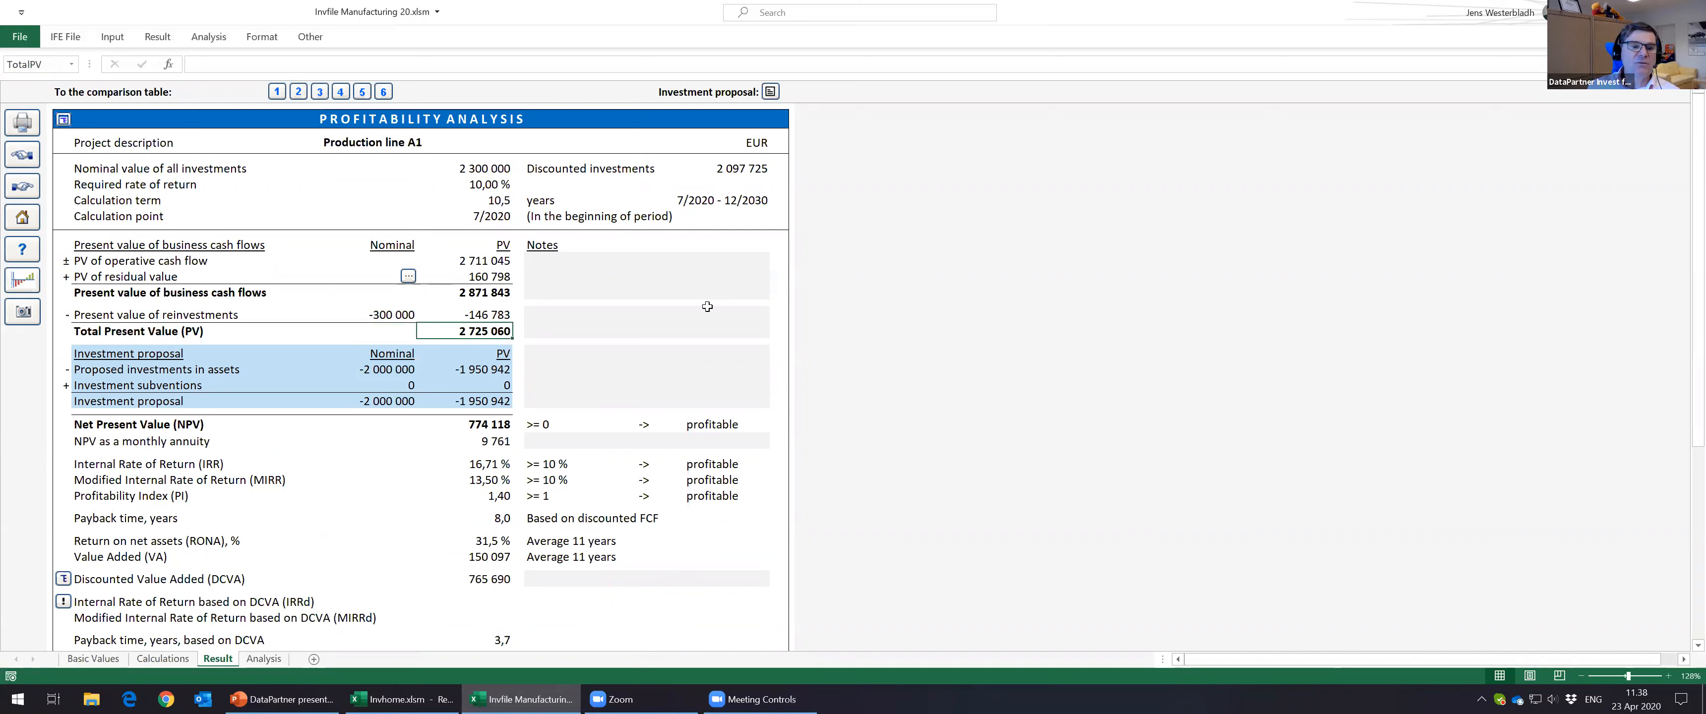
click(373, 365)
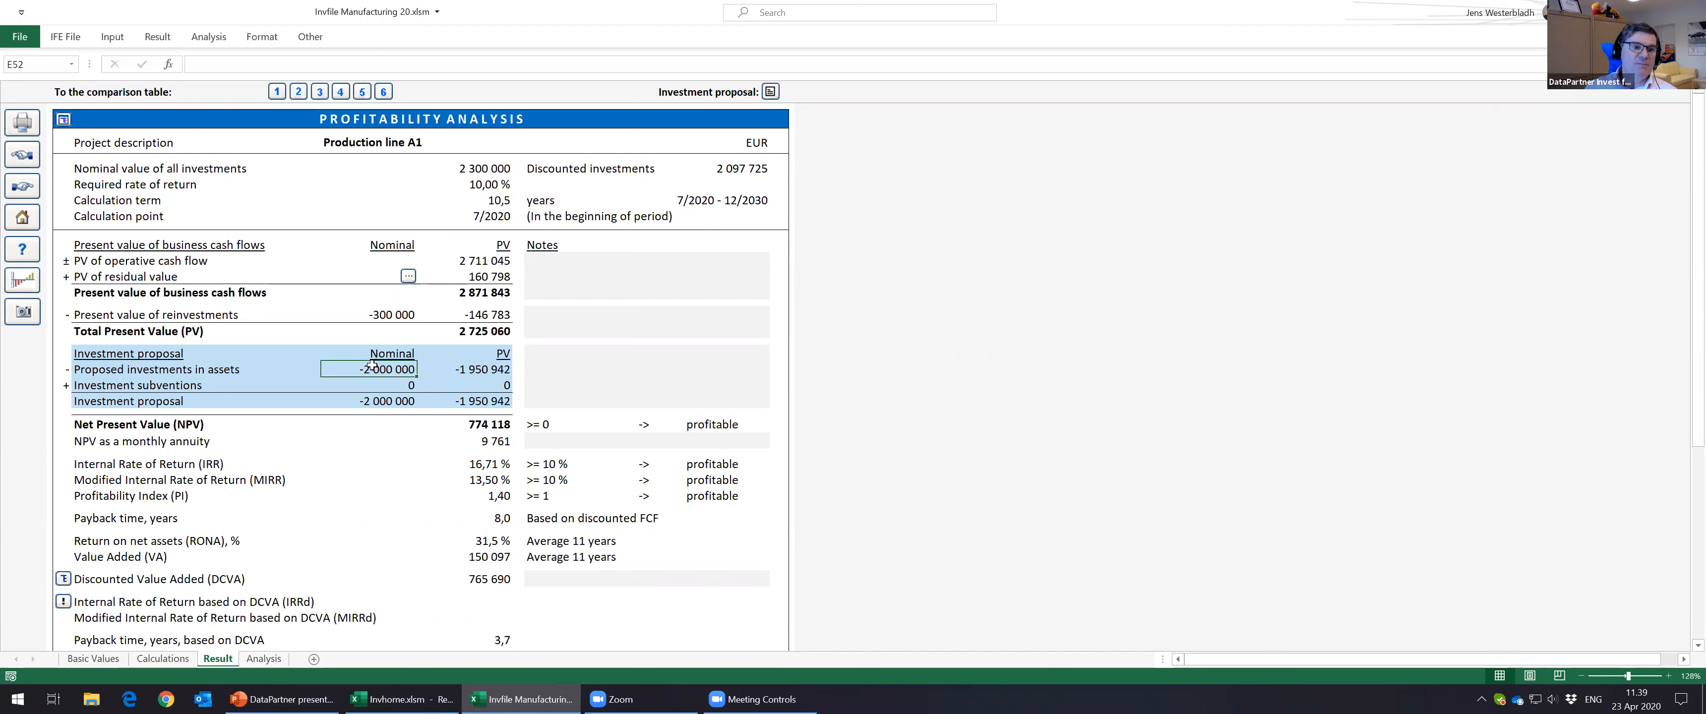
click(384, 311)
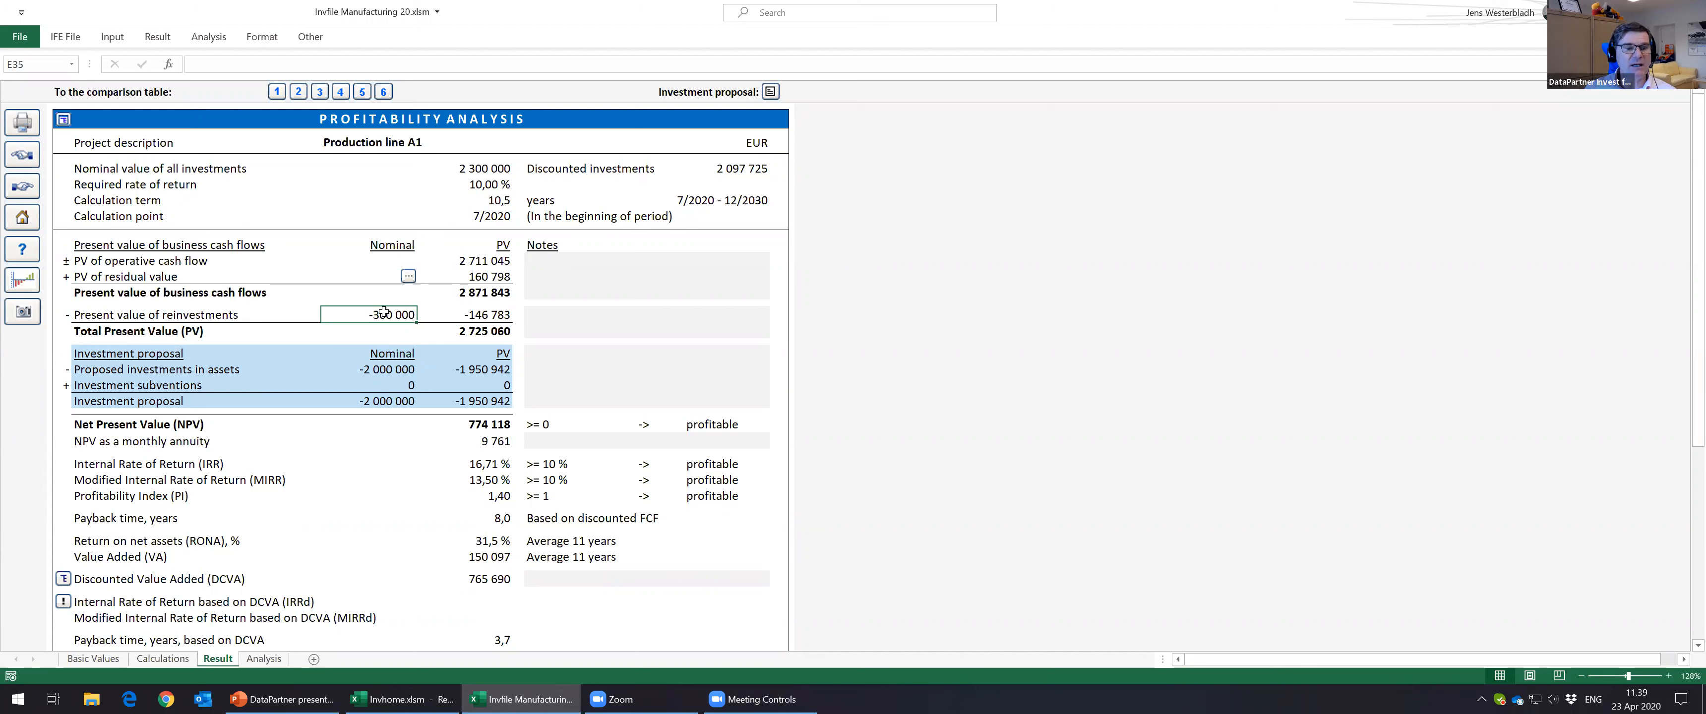
click(374, 369)
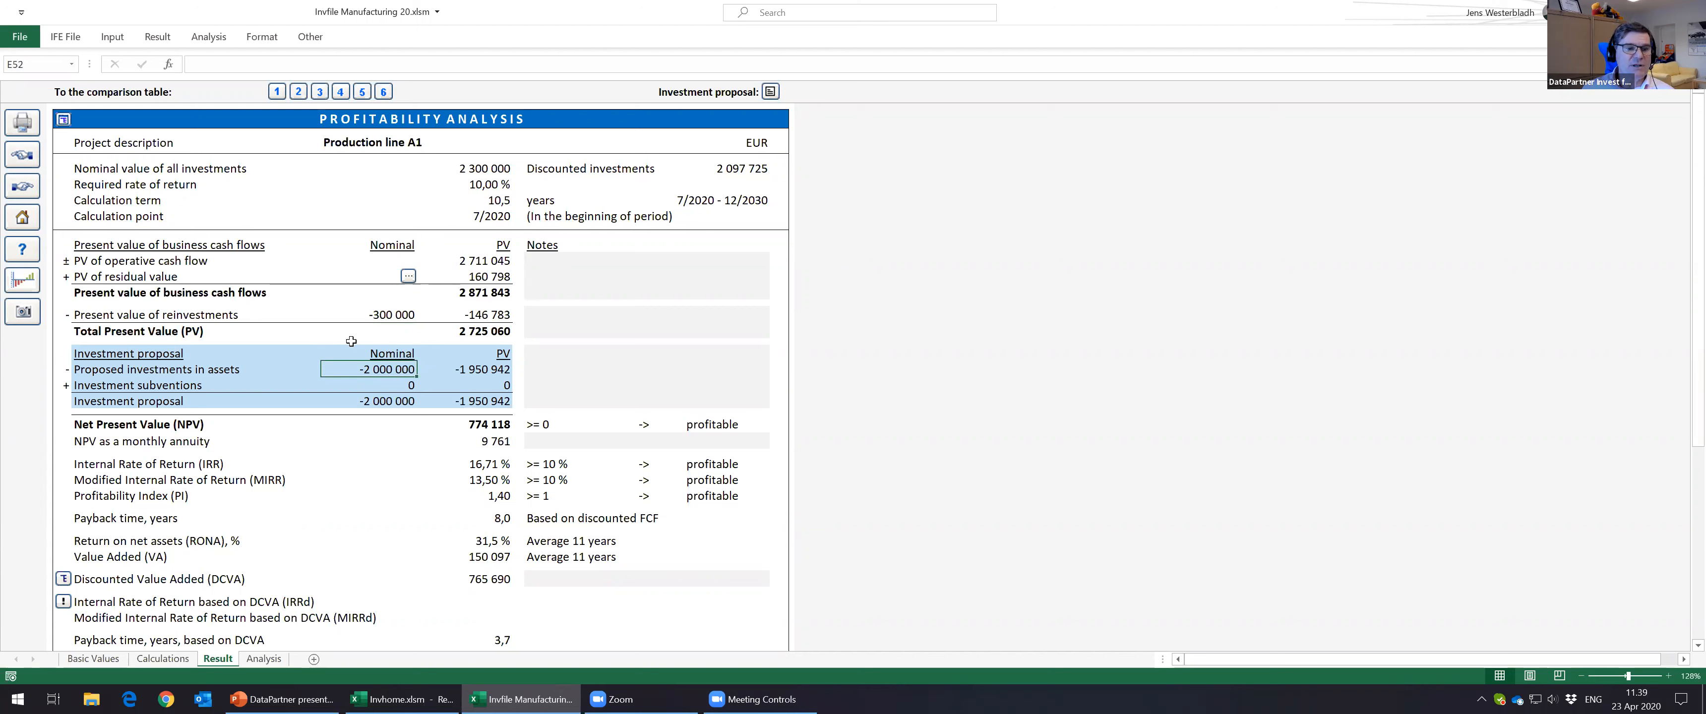
Step: Follow the present values of reinvestments, total present value and proposed investments down to the Net Present Value
click(472, 311)
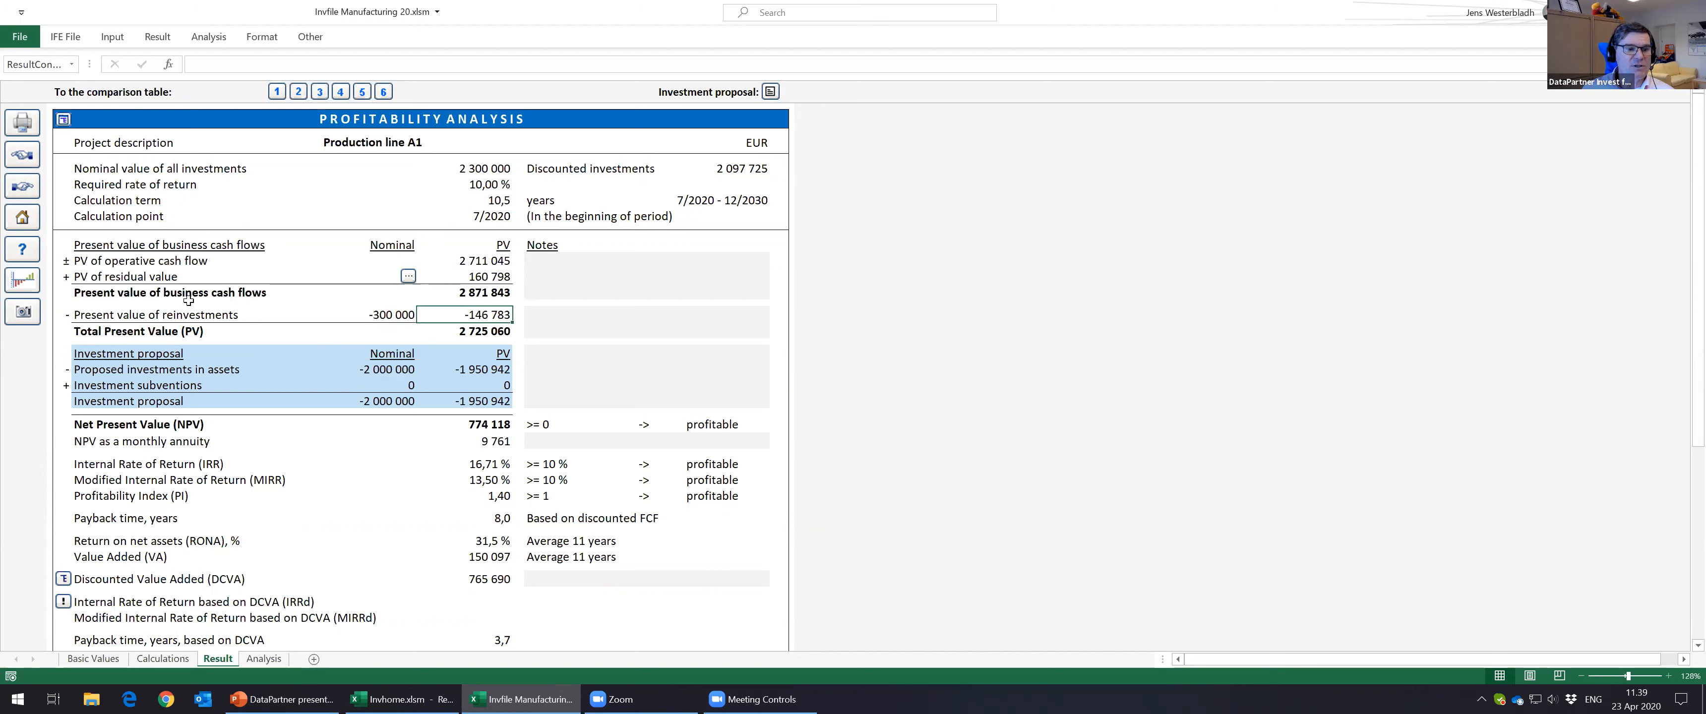
click(459, 330)
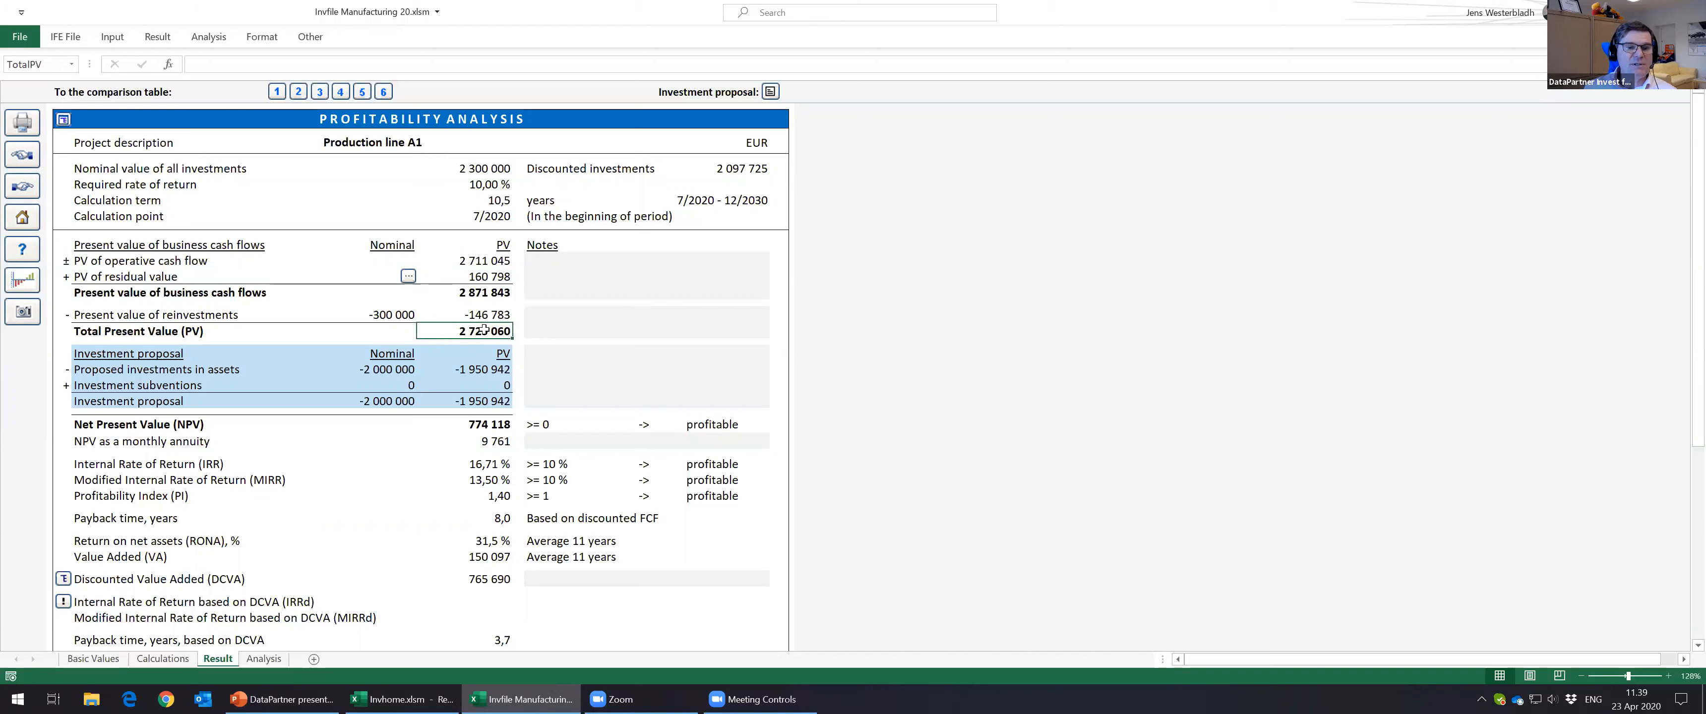
click(486, 371)
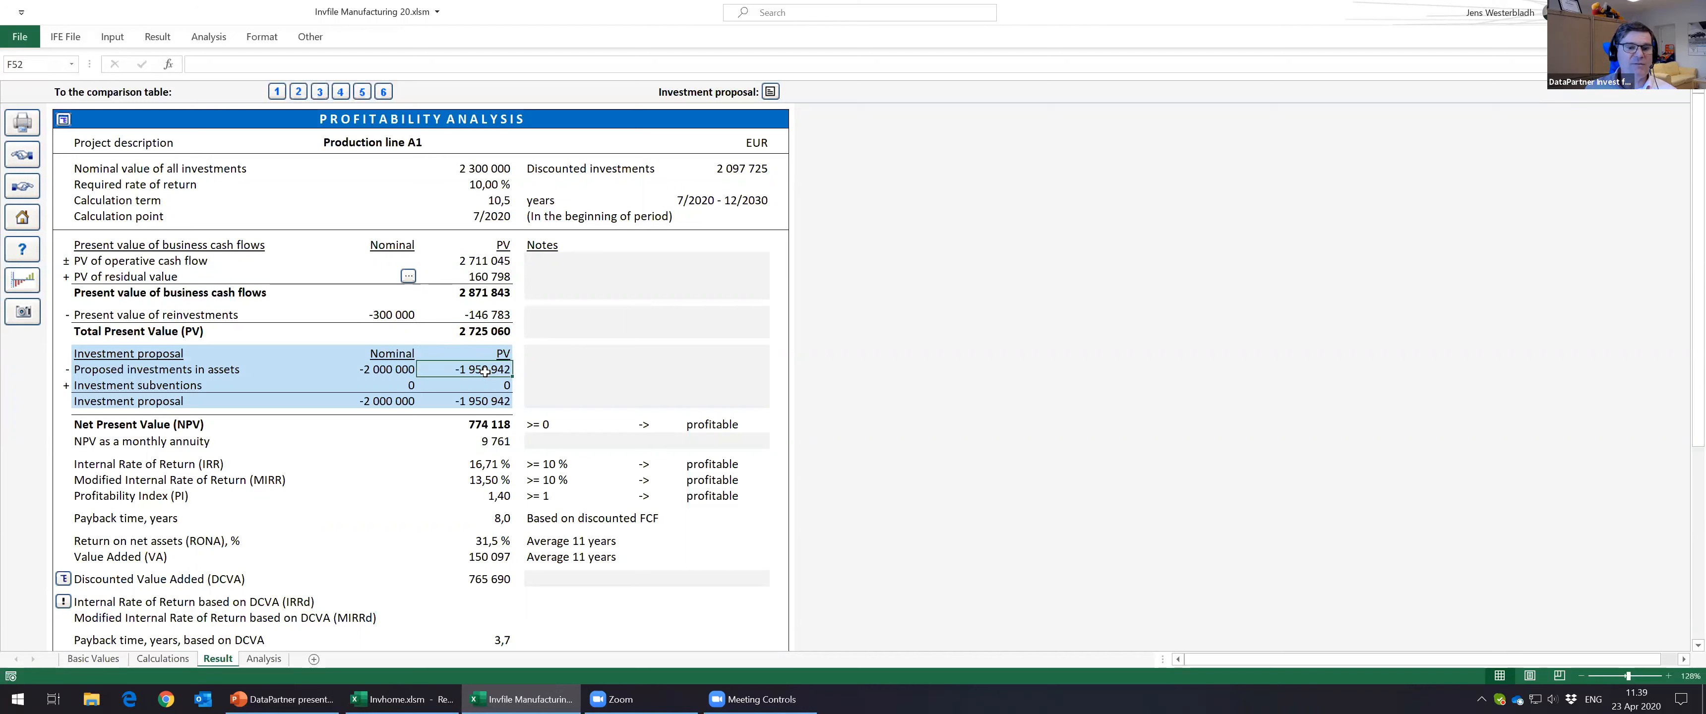
click(485, 424)
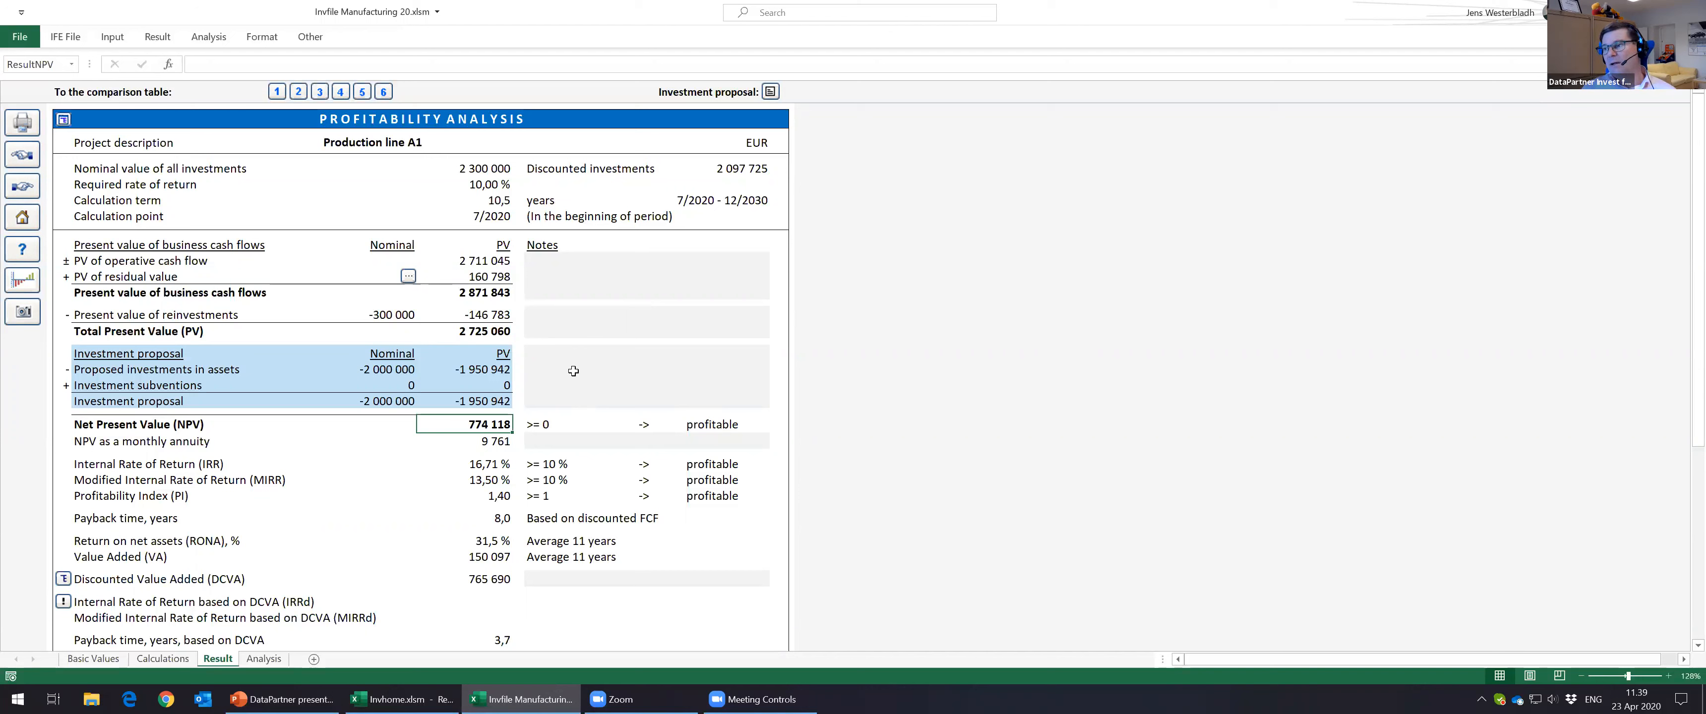
click(551, 464)
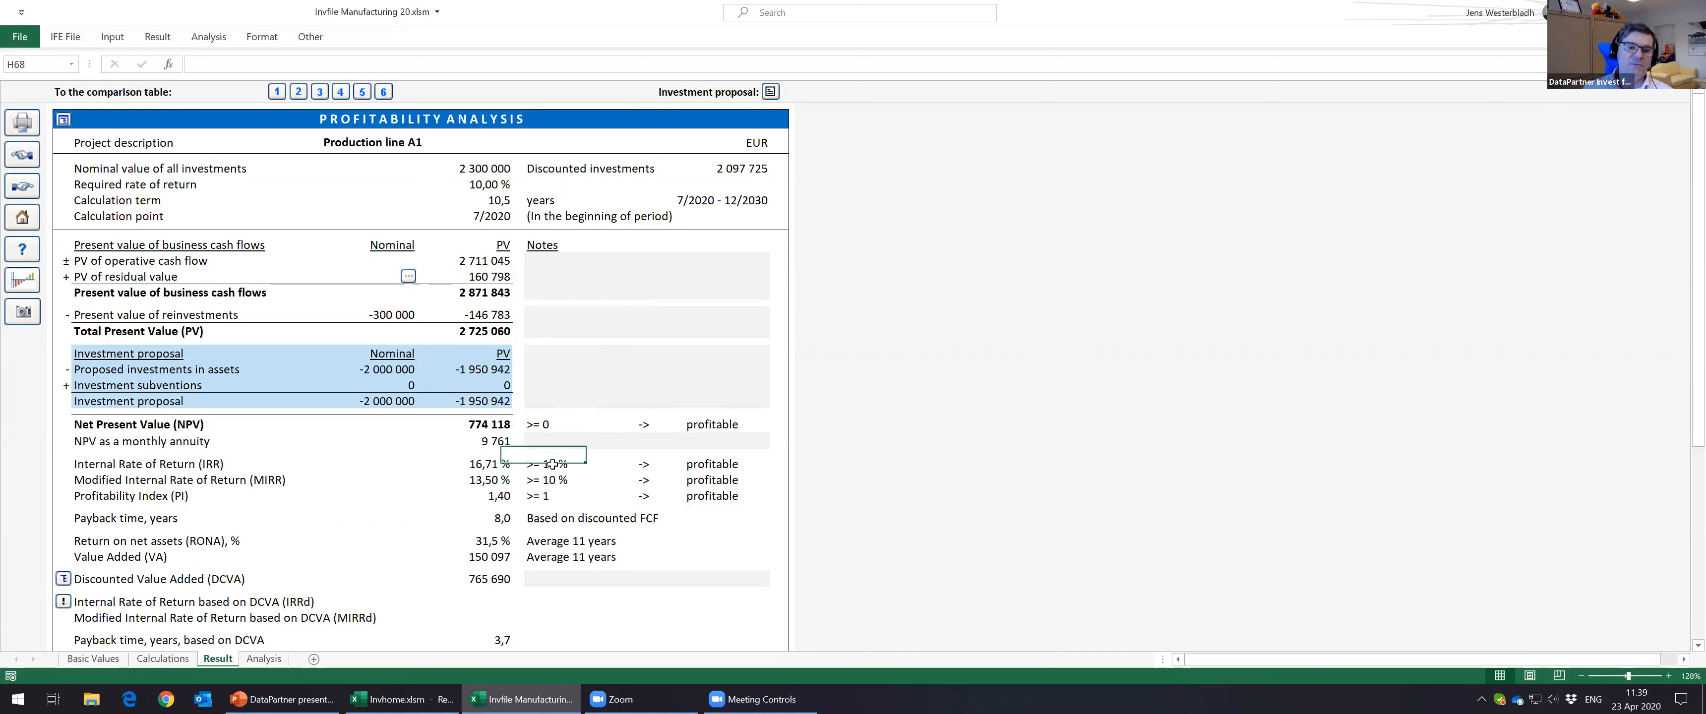
click(487, 426)
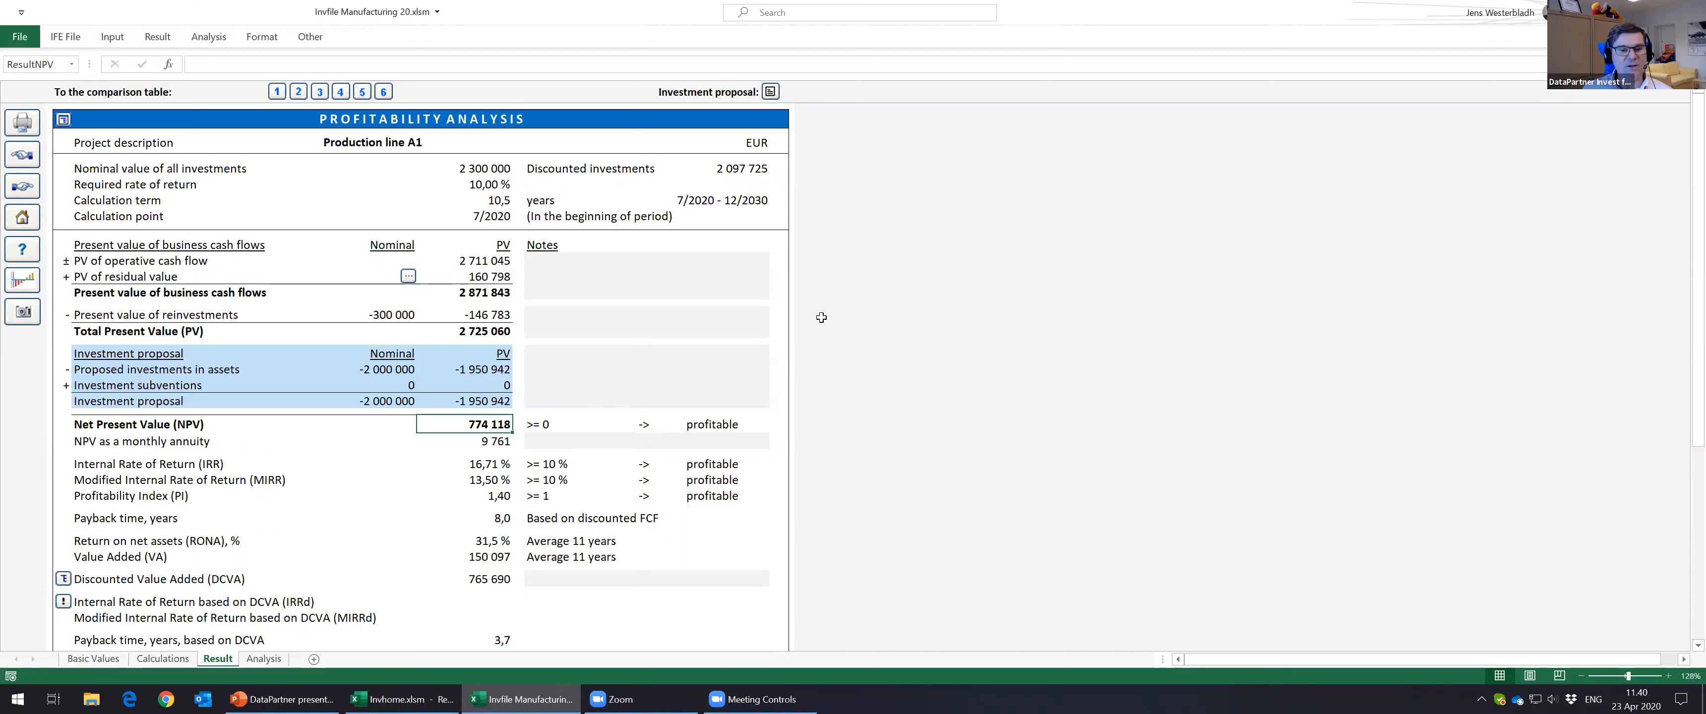
Step: Compare the Net Present Value with its equivalent monthly annuity
click(489, 442)
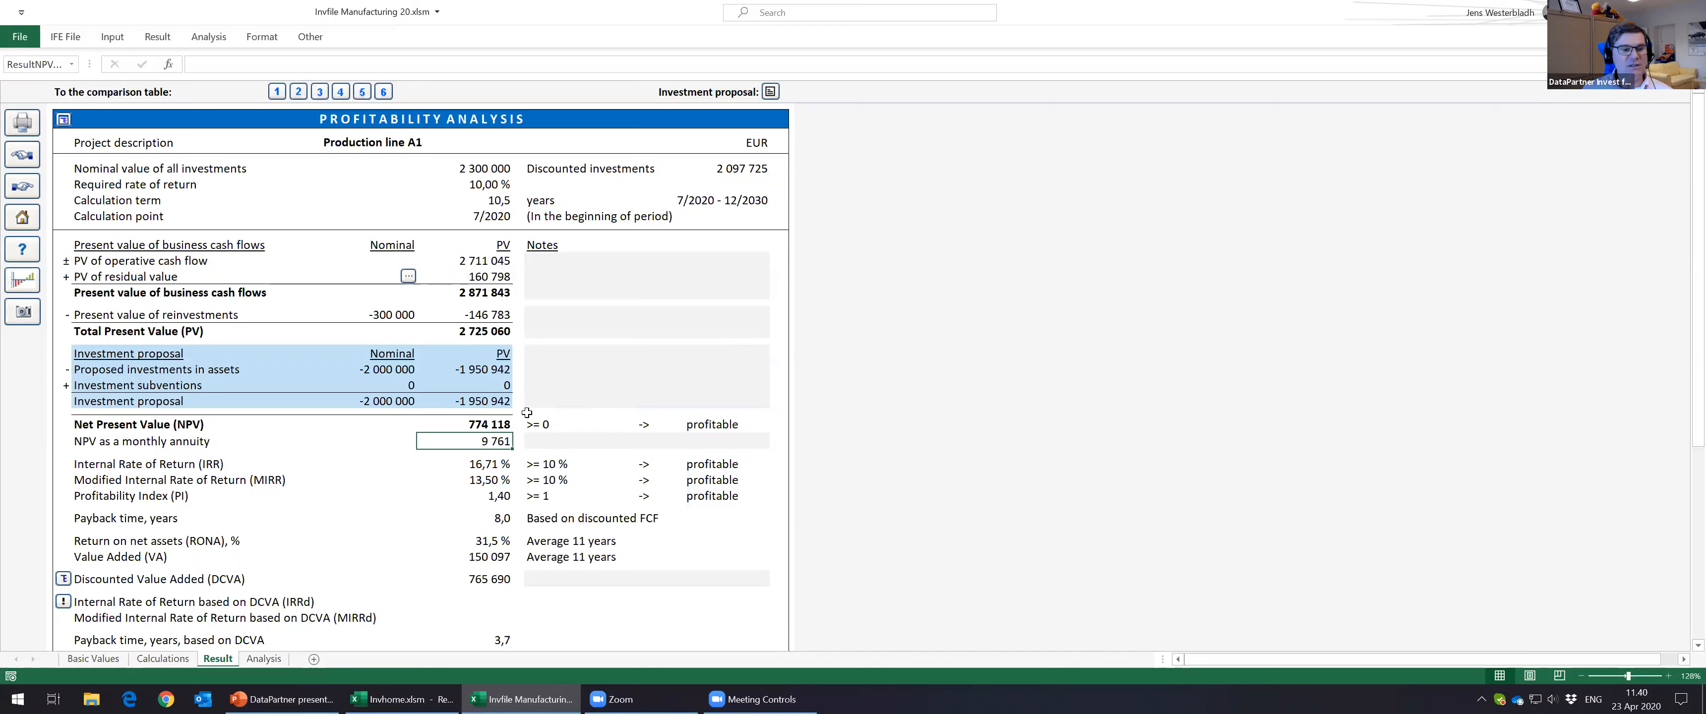
click(475, 423)
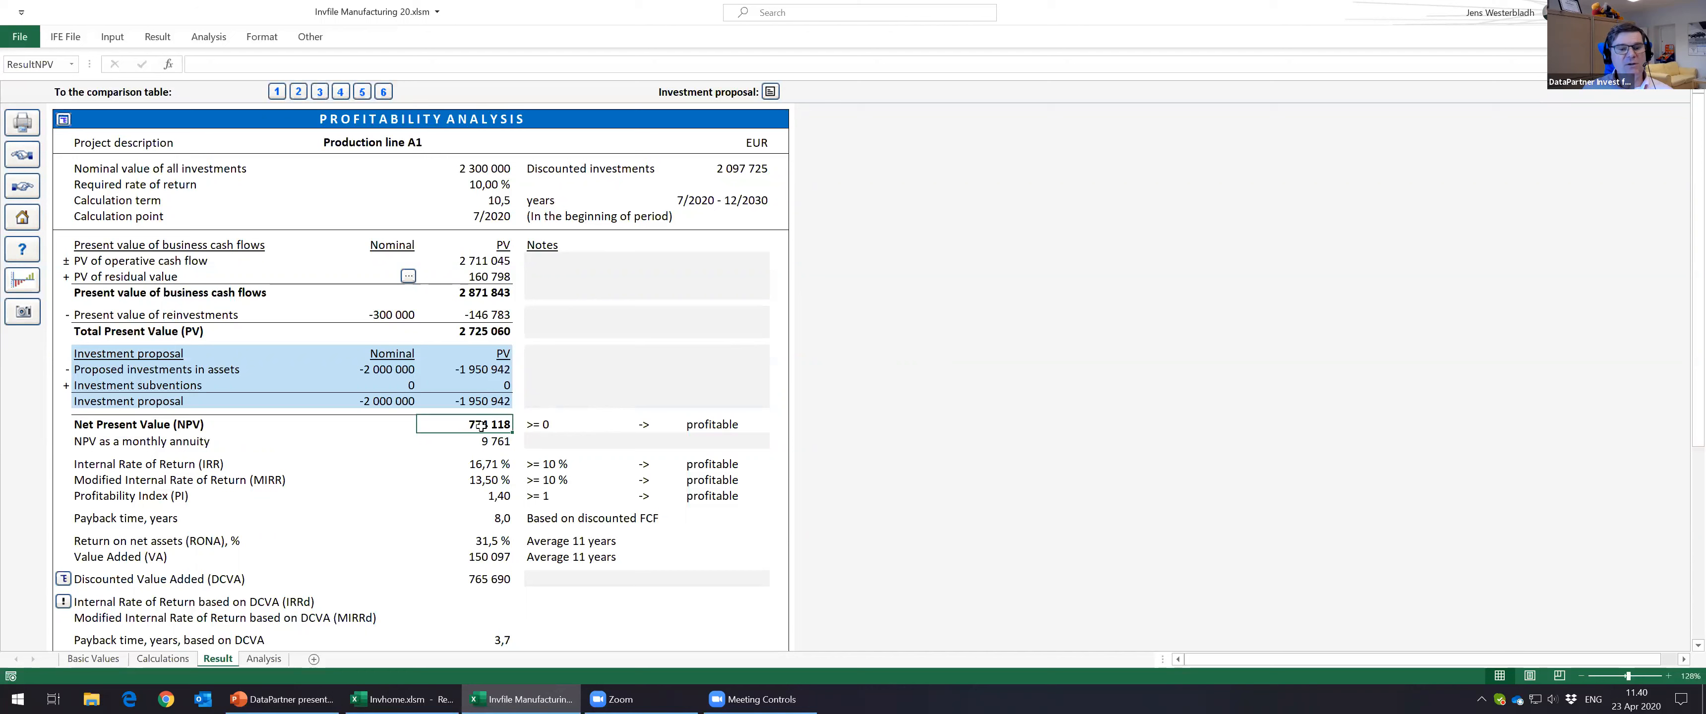
click(474, 436)
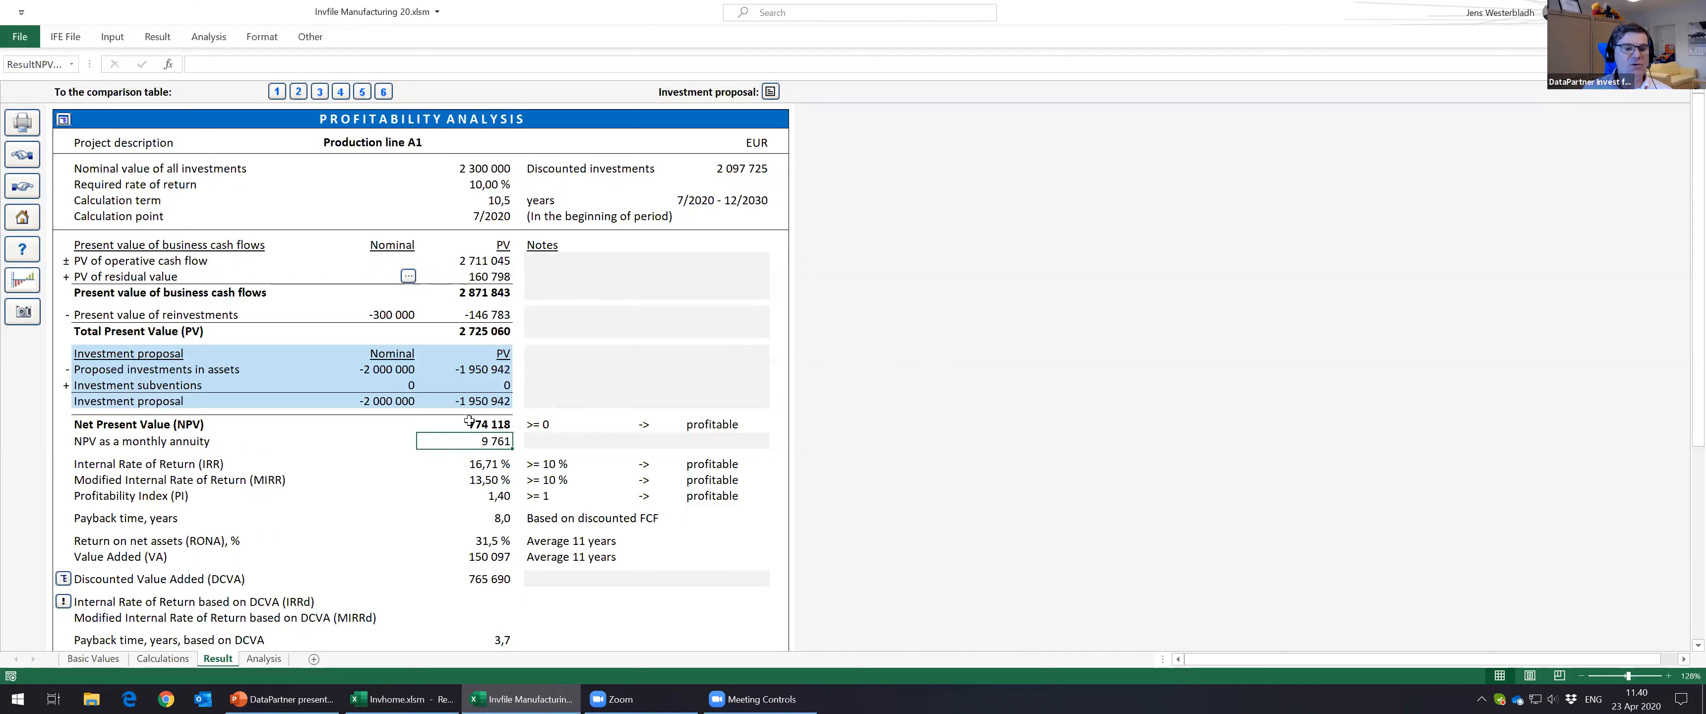
Step: Show the hidden row for NPV as a yearly annuity in the profitability analysis
click(61, 121)
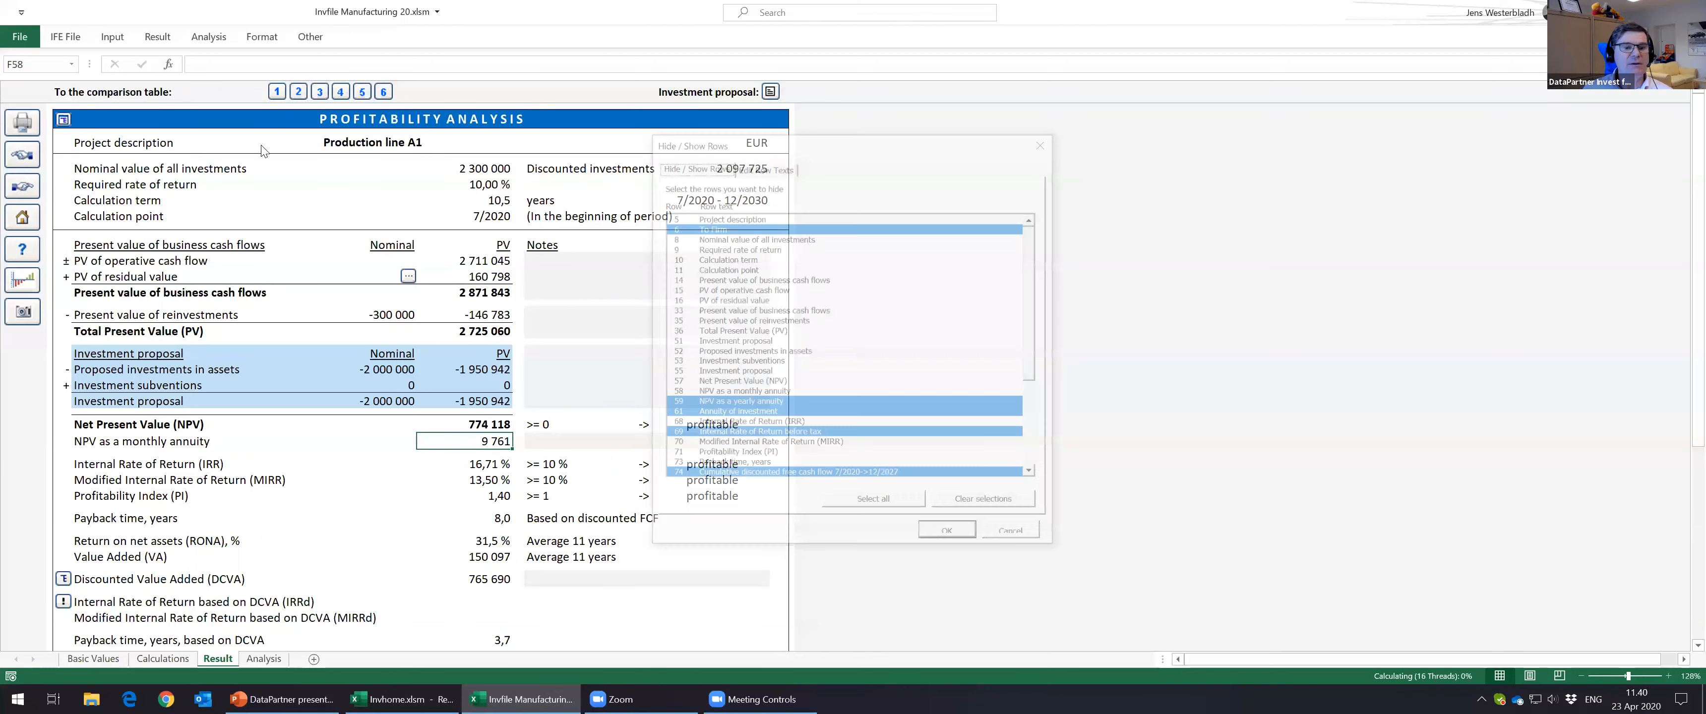
click(758, 404)
click(951, 536)
click(470, 463)
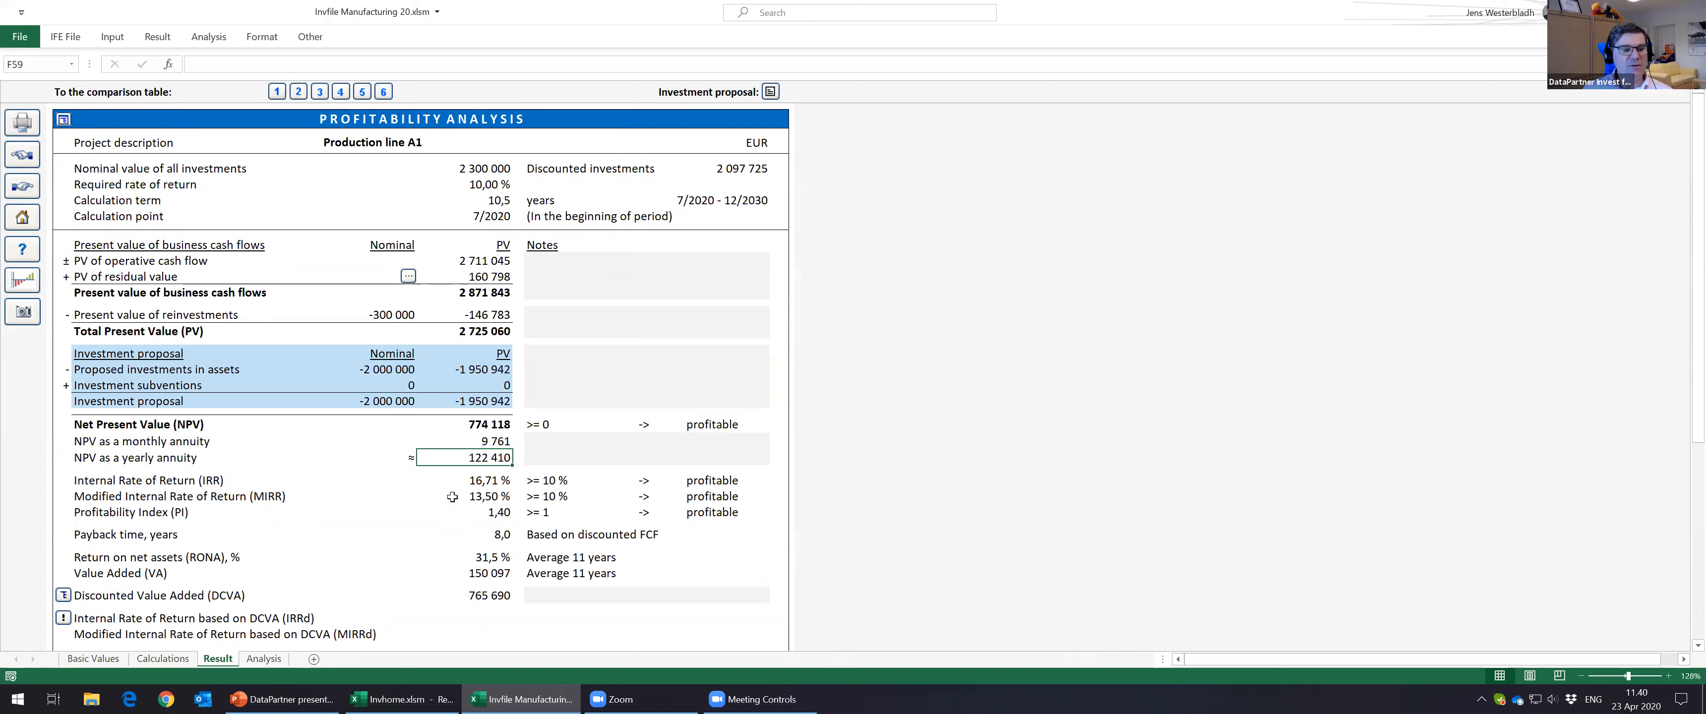
Step: Check the Internal Rate of Return against its profitability threshold
click(489, 482)
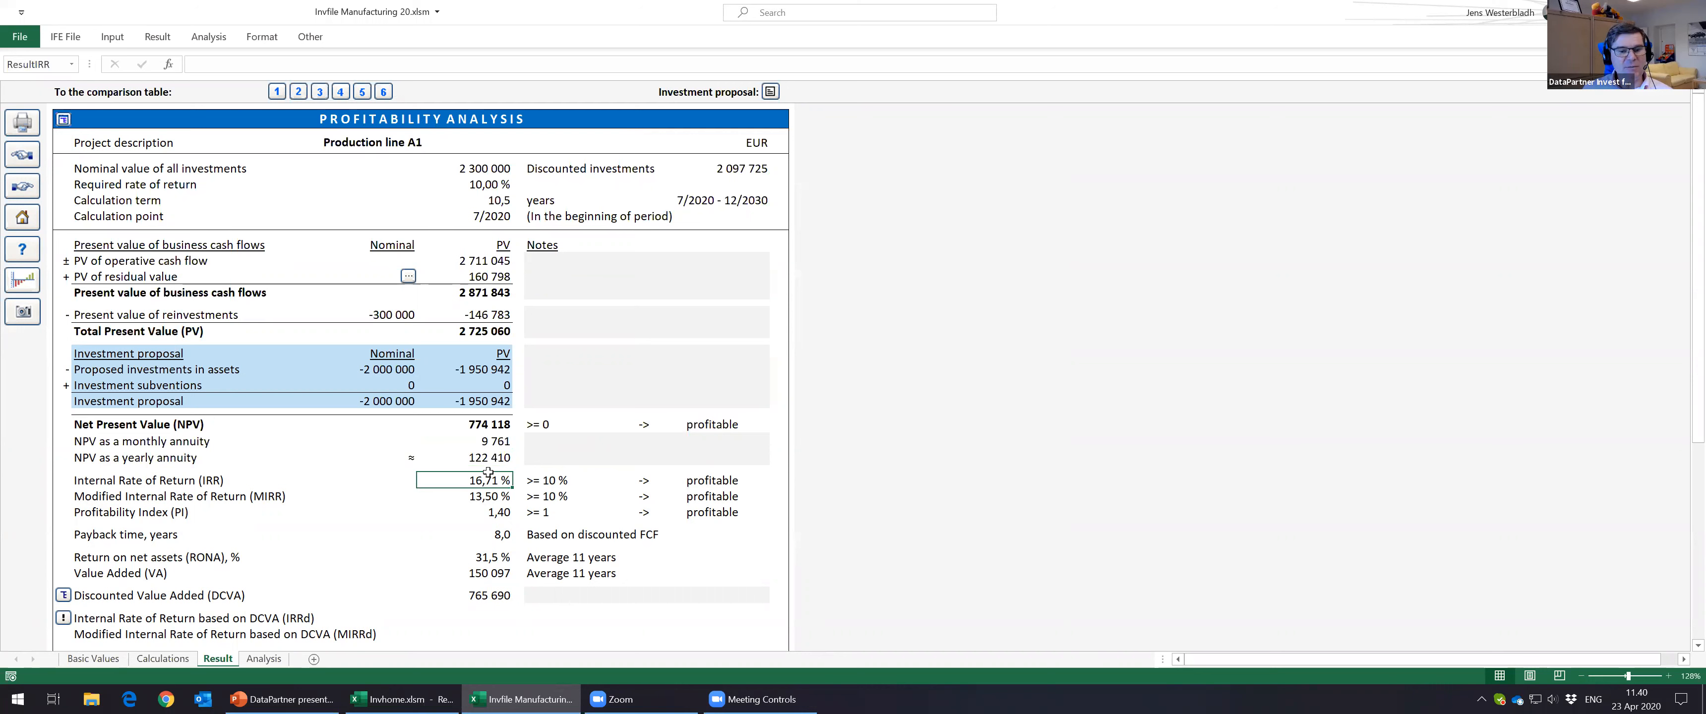
click(556, 482)
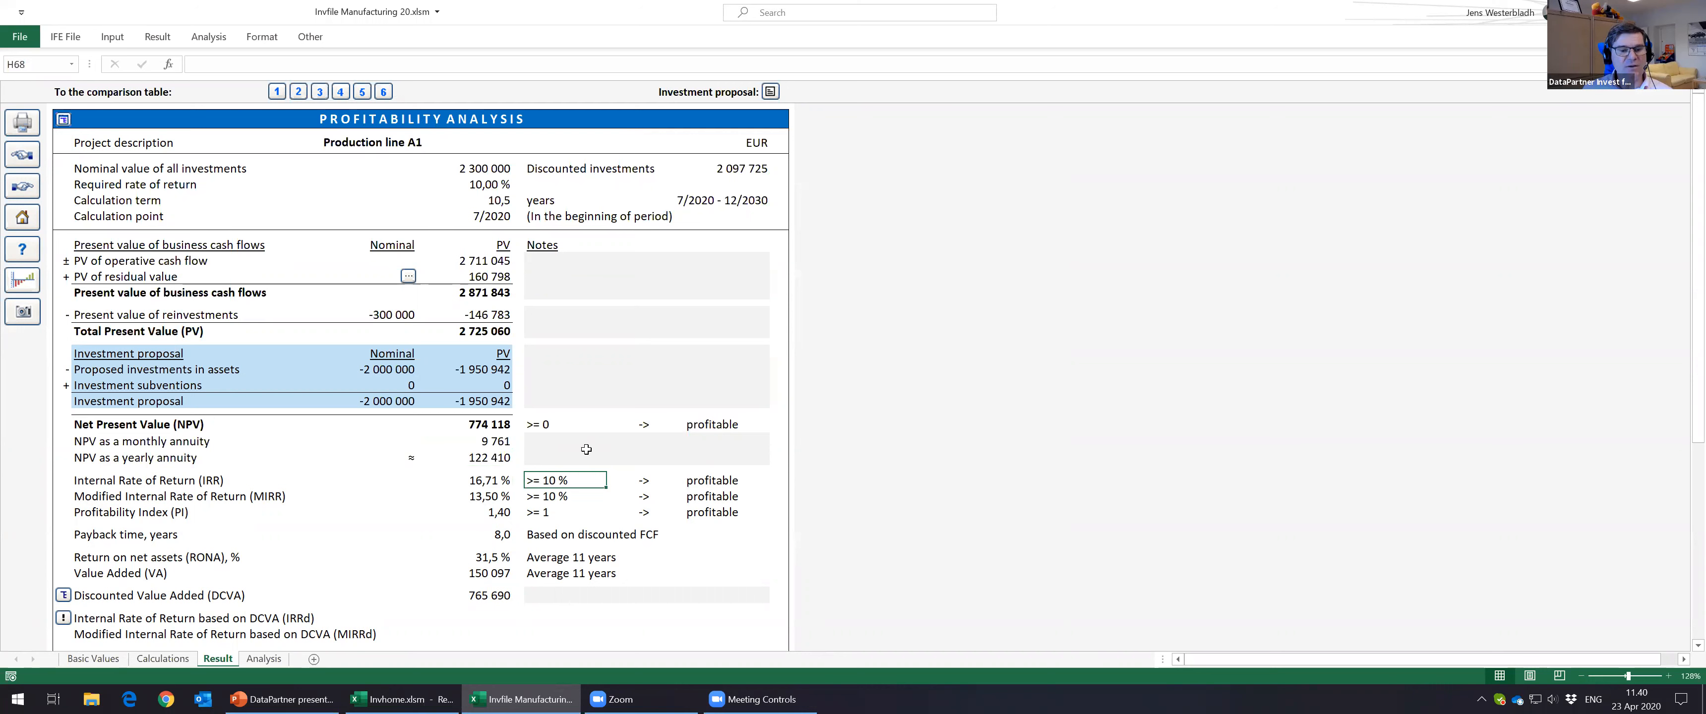
click(467, 480)
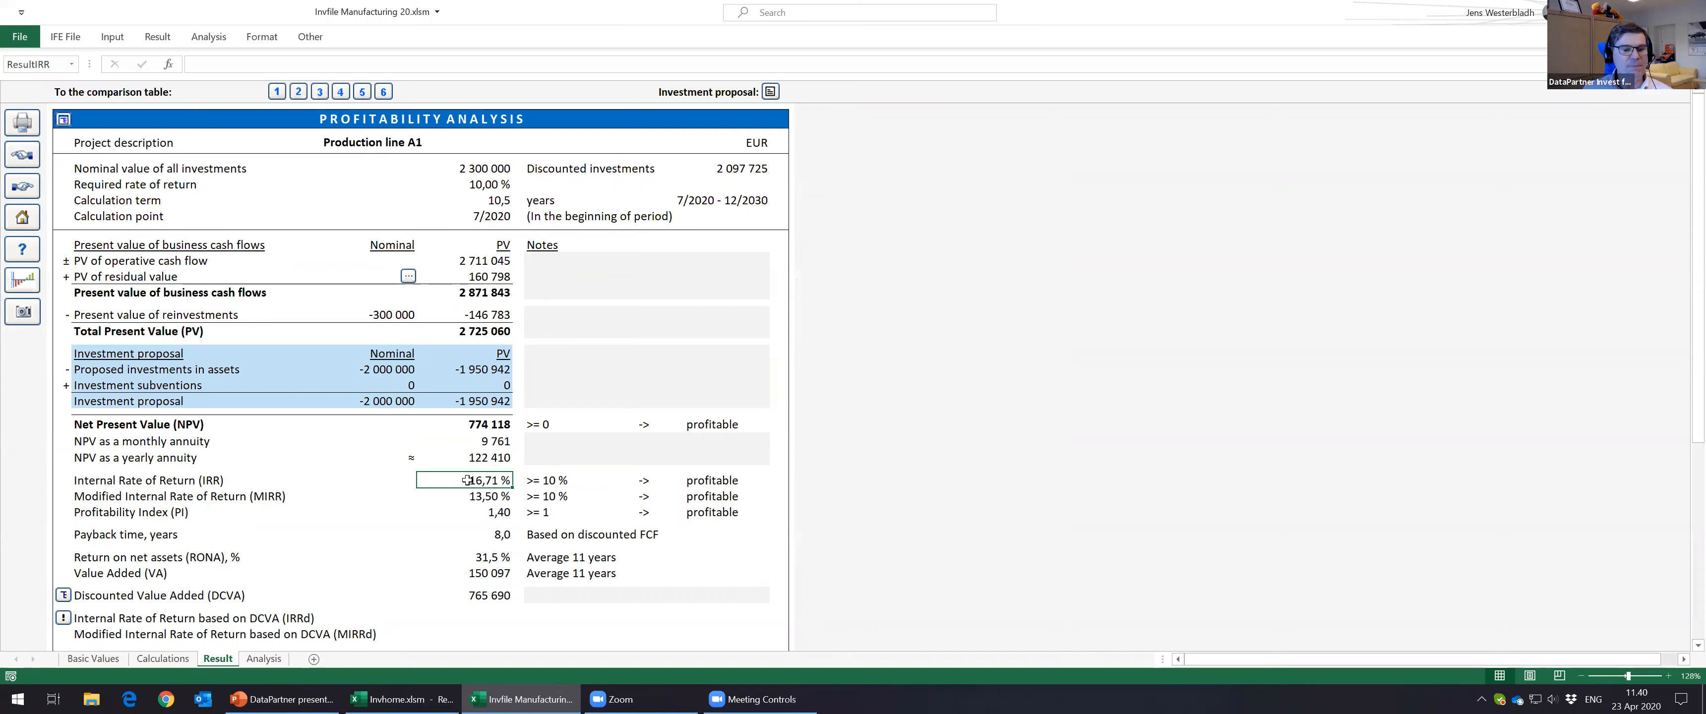
Step: Compare the Modified Internal Rate of Return with the Internal Rate of Return and with its own profitability threshold
click(512, 495)
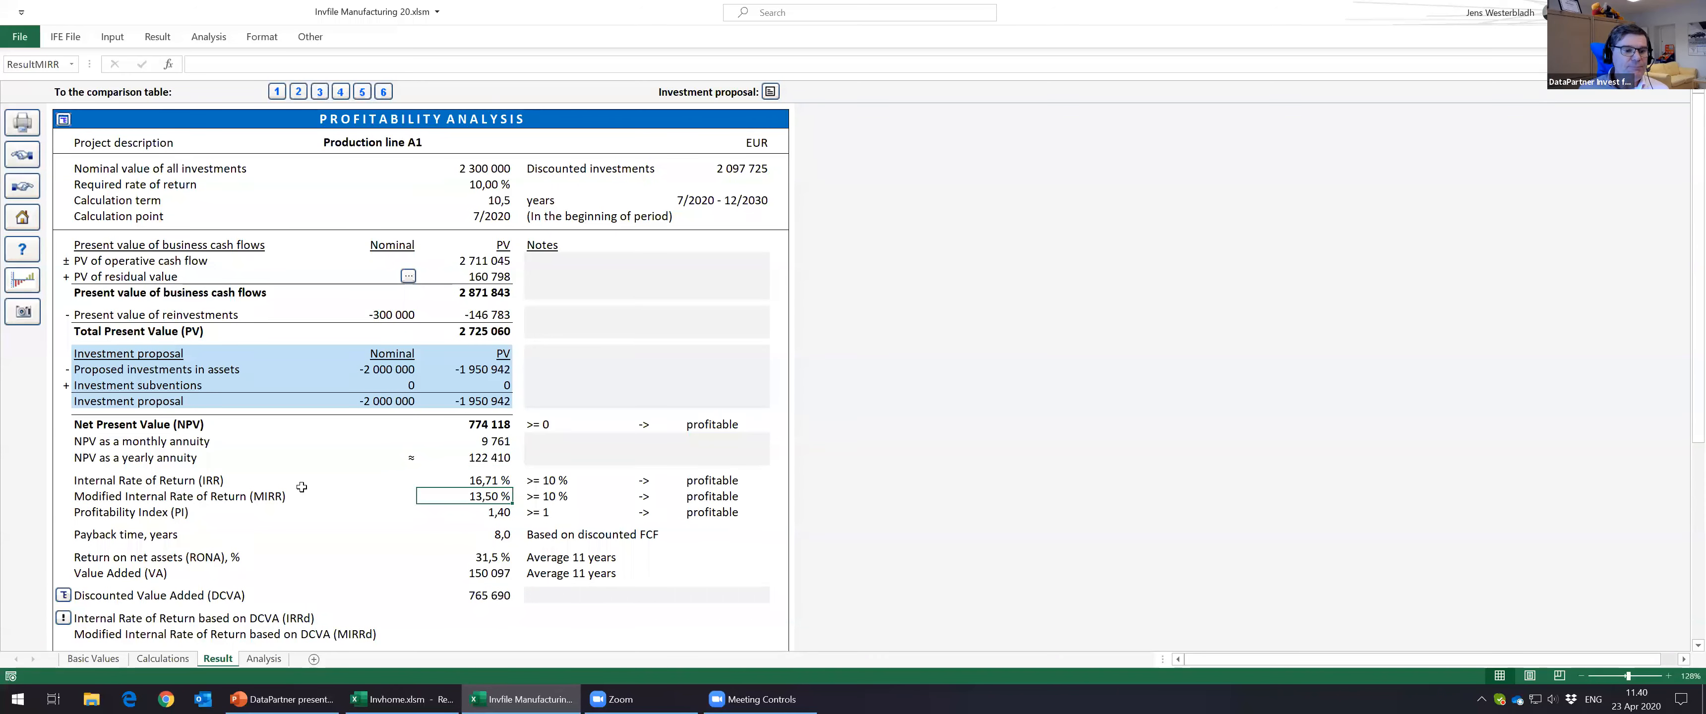
click(494, 480)
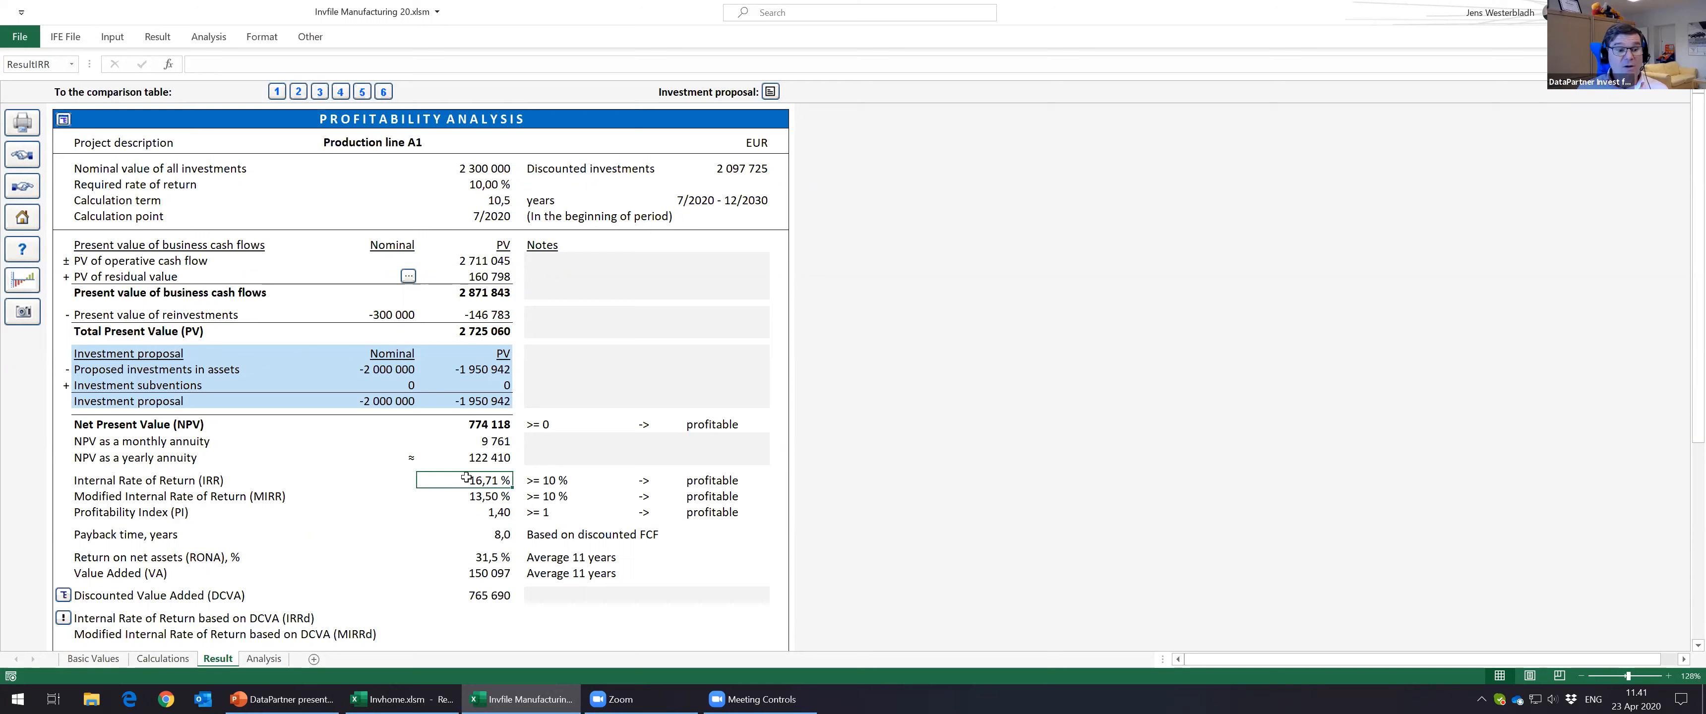
click(486, 495)
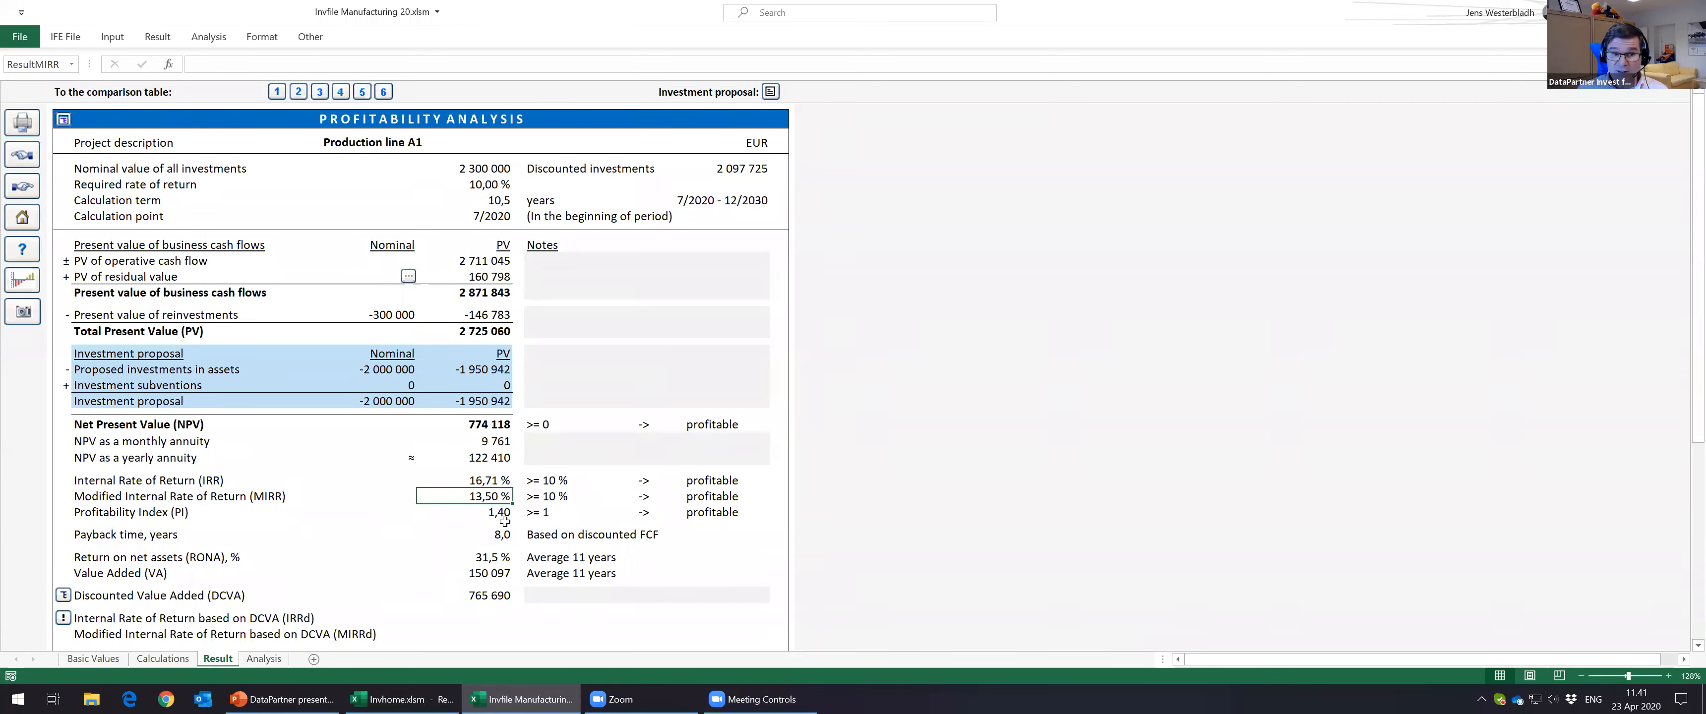
click(540, 498)
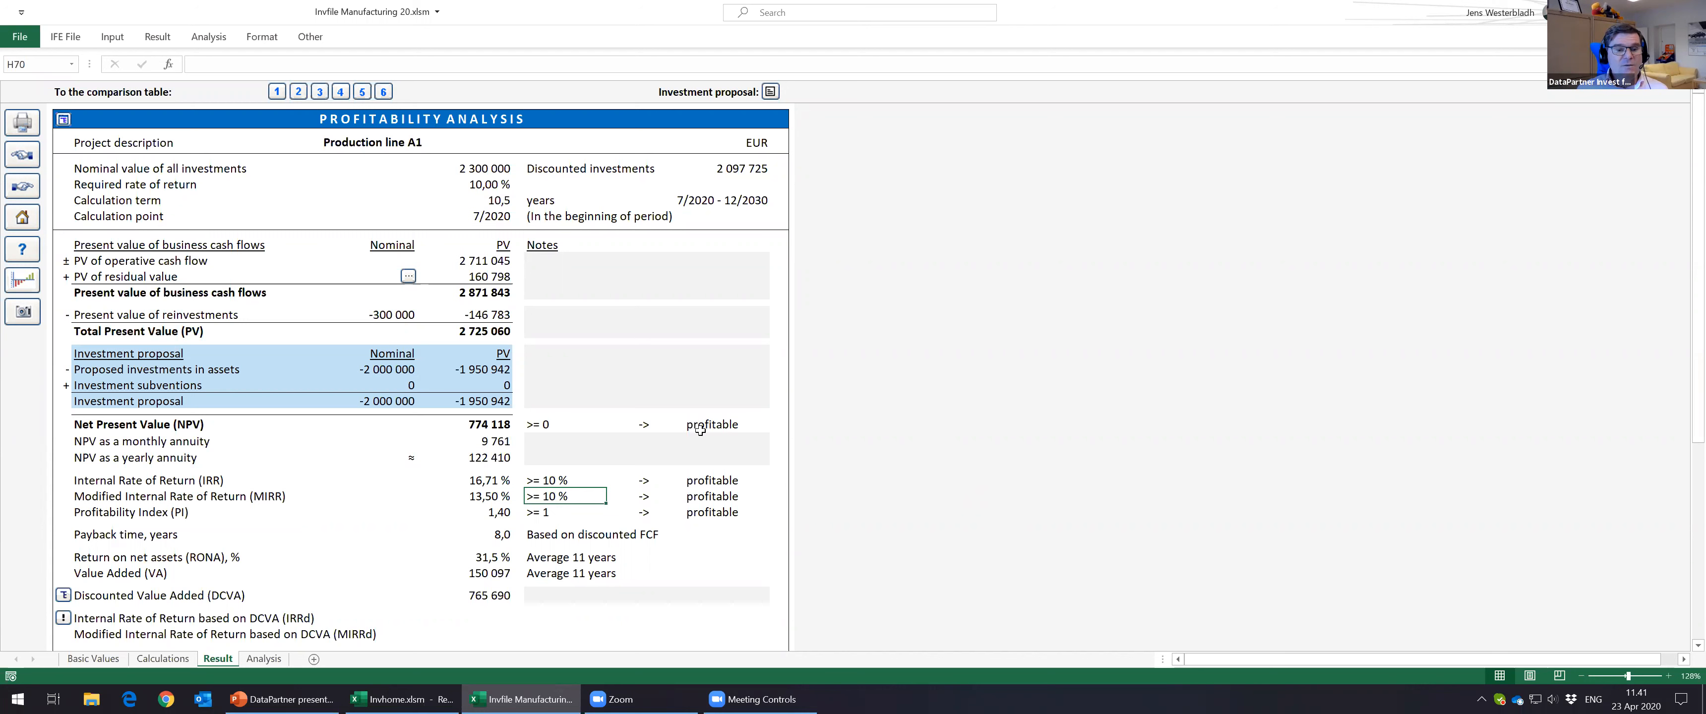
click(484, 498)
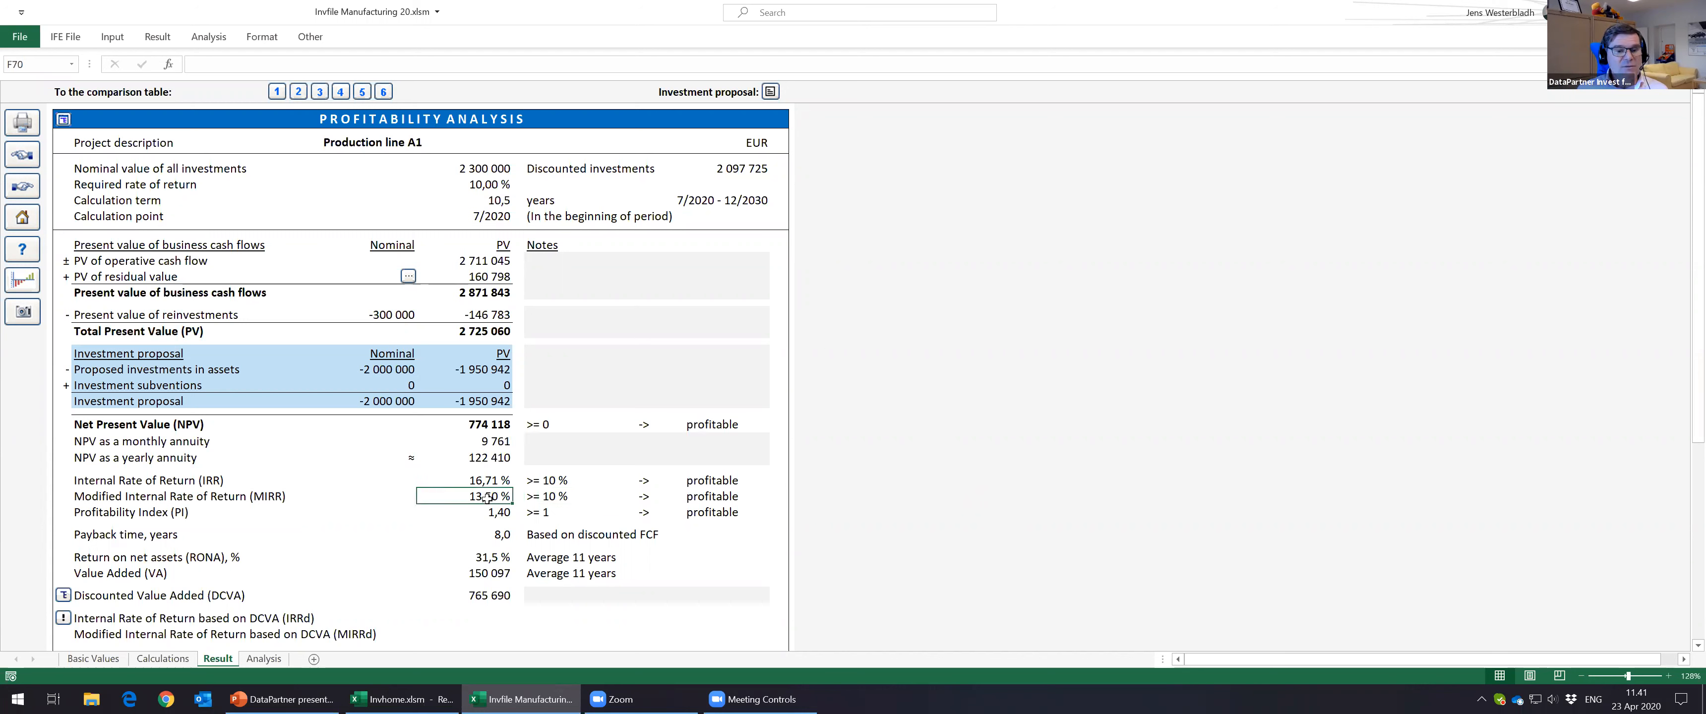
click(548, 496)
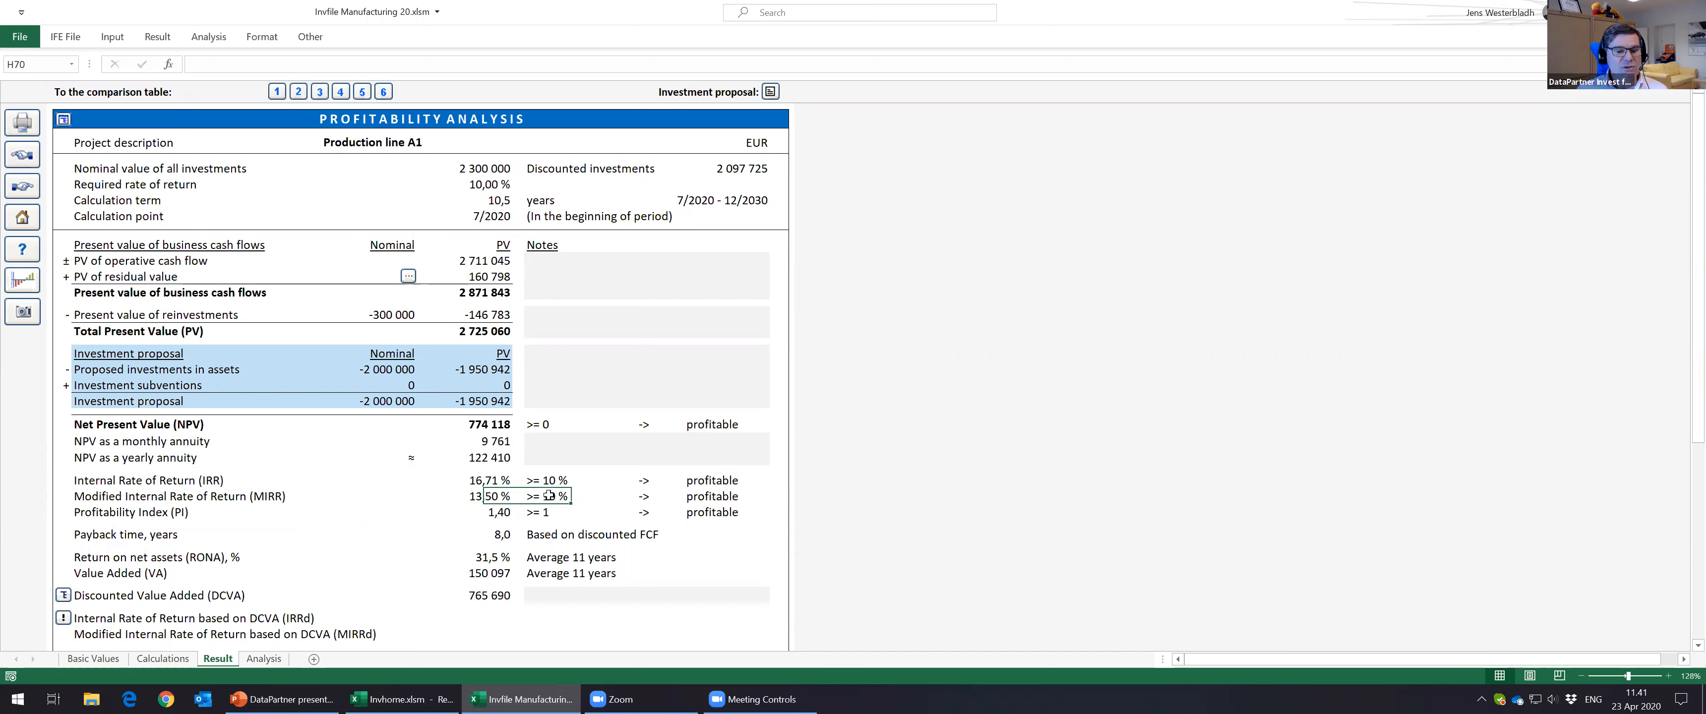
click(479, 488)
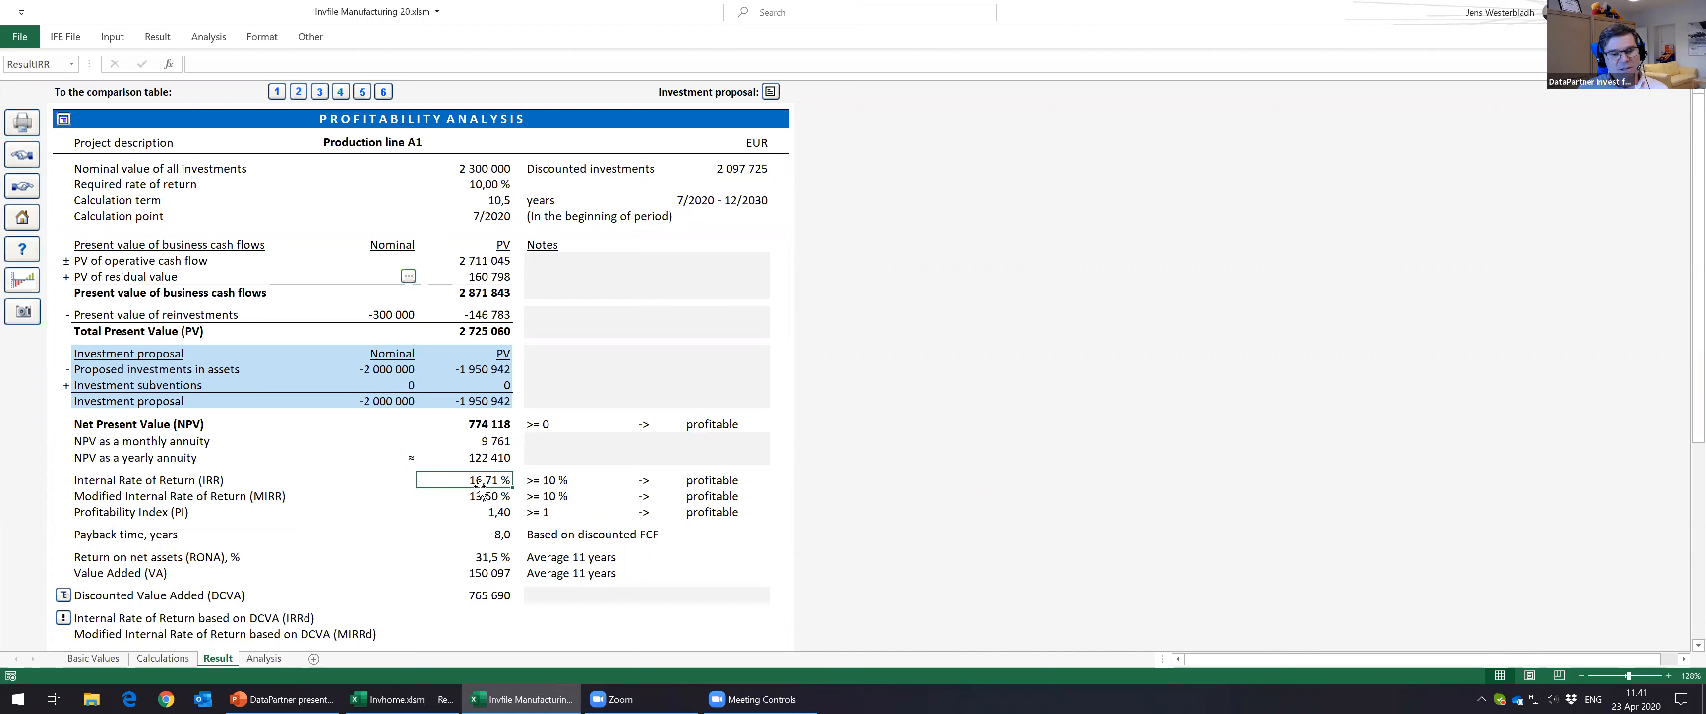
Step: Compare the Modified Internal Rate of Return with the IRR, and the Profitability Index with the Total Present Value and proposed investments
click(488, 497)
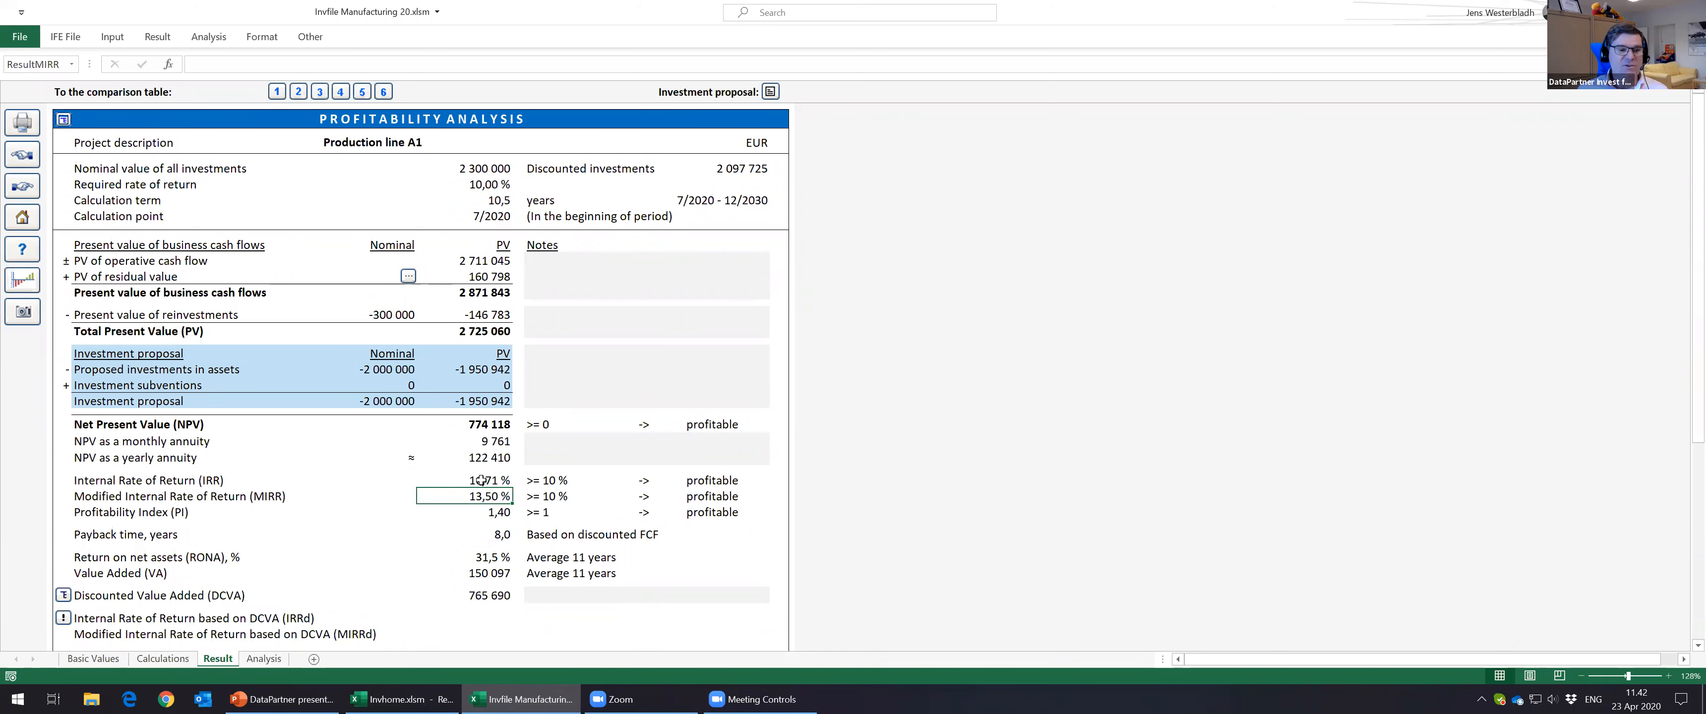
click(481, 480)
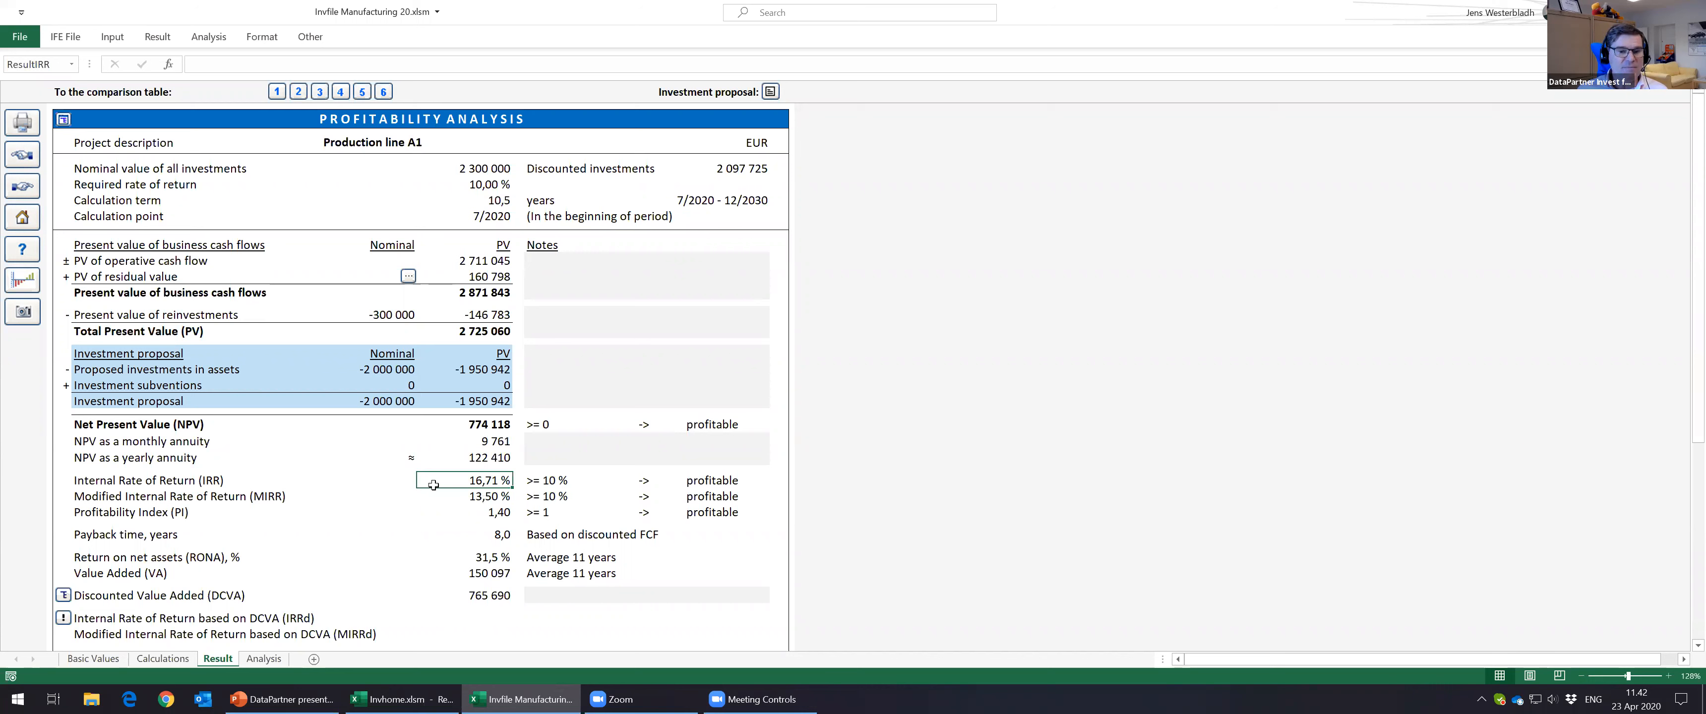
click(488, 515)
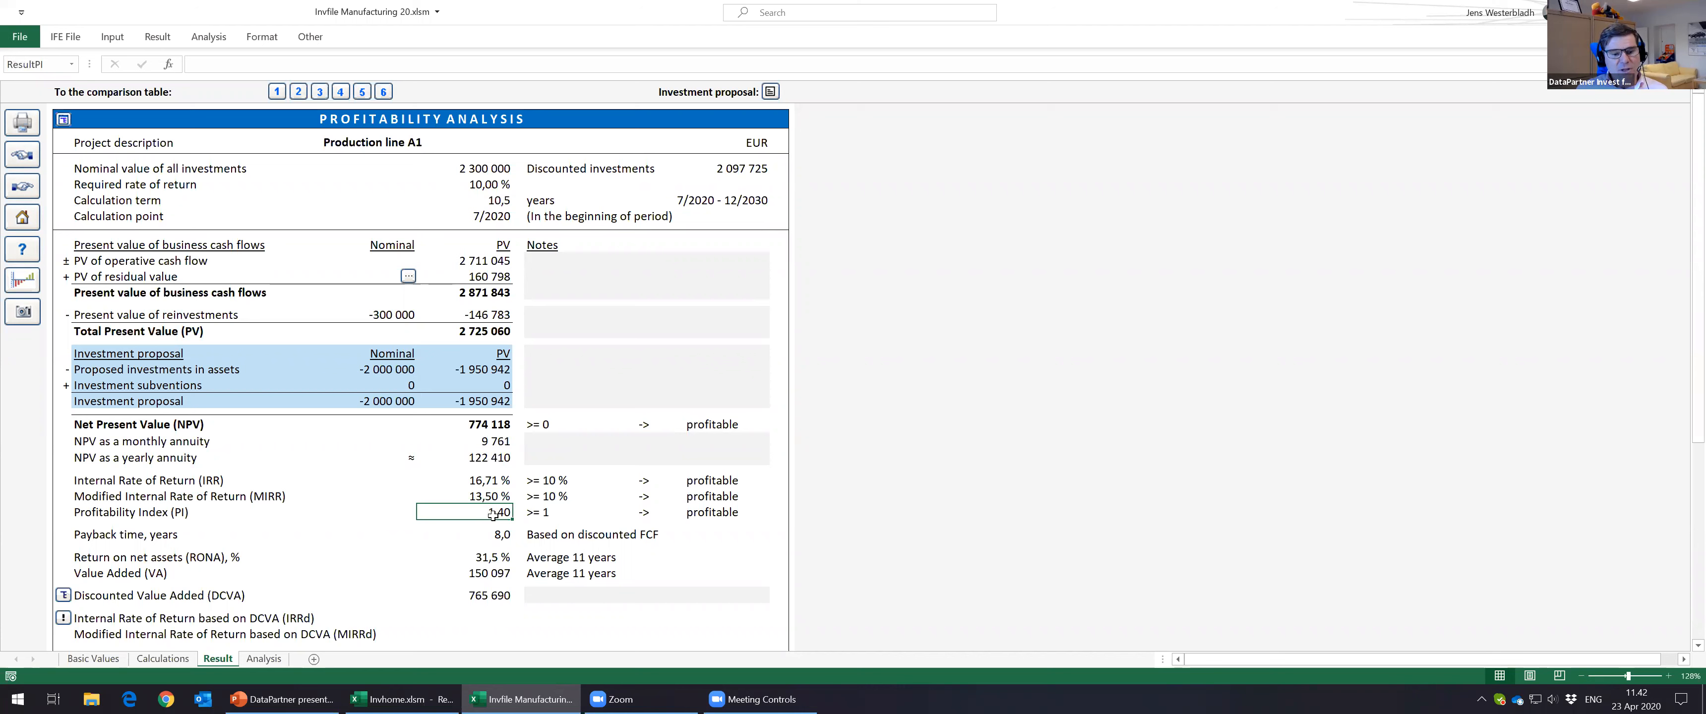
click(474, 330)
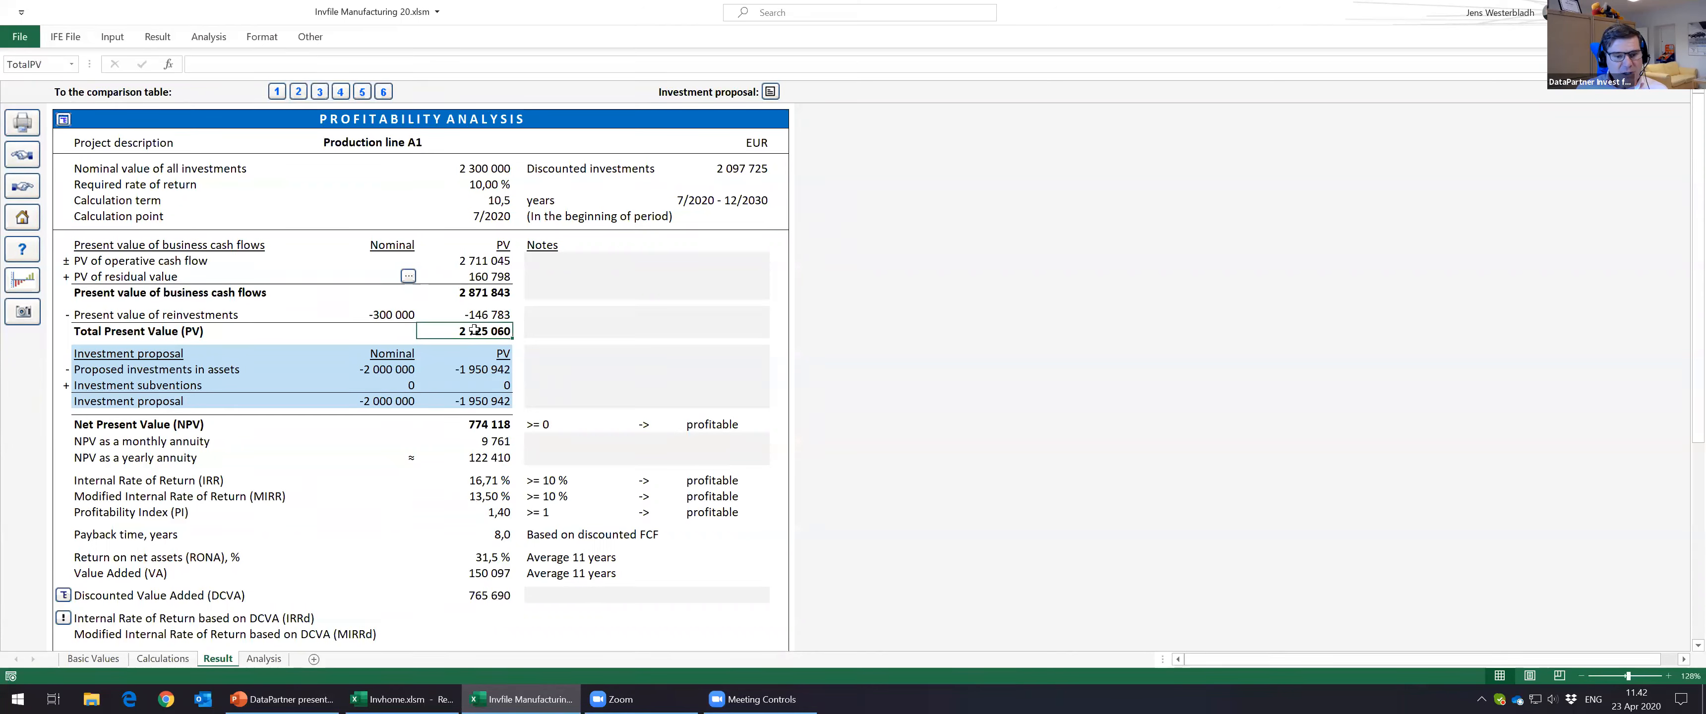
click(484, 369)
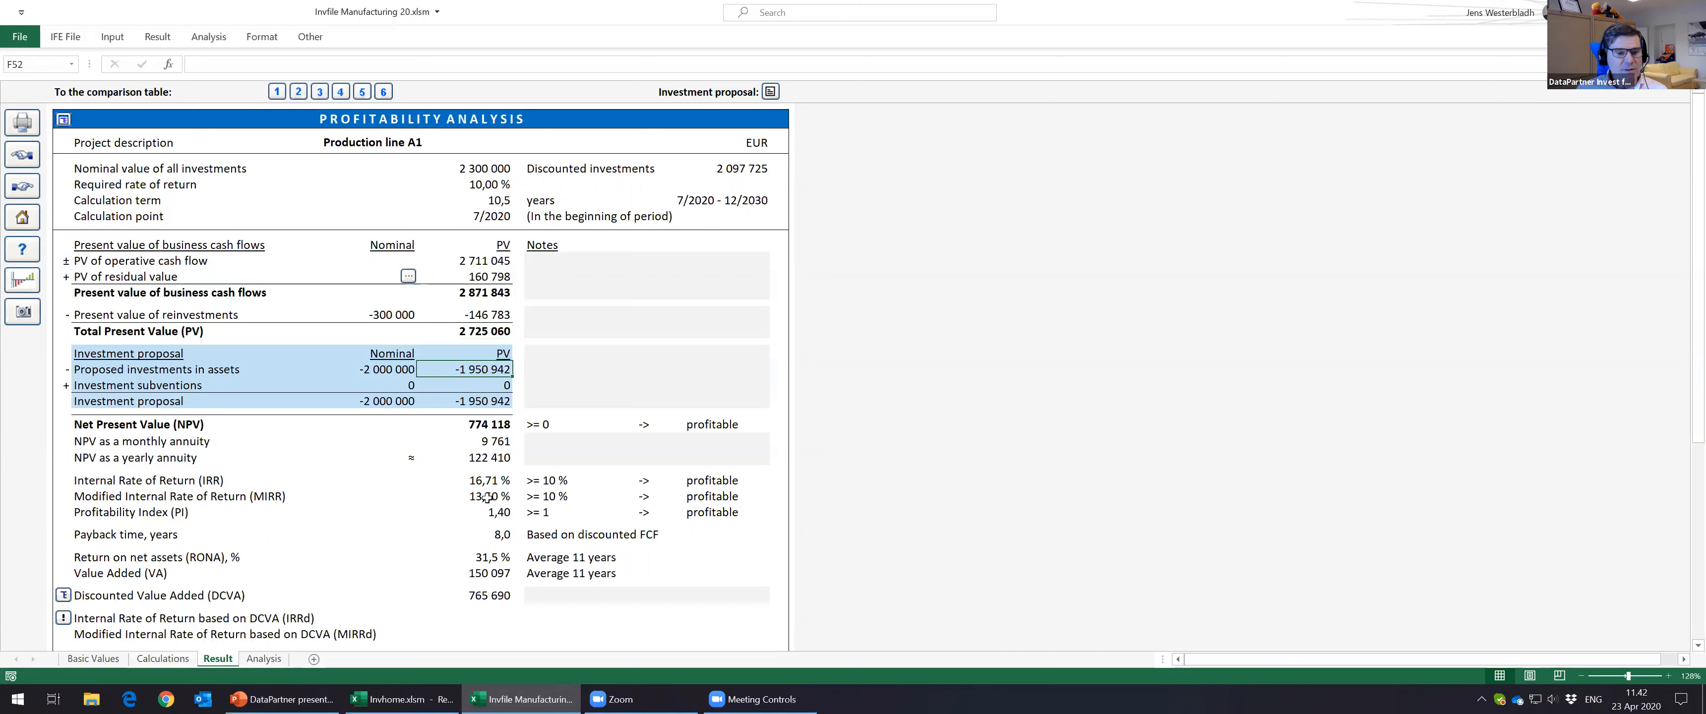
click(490, 515)
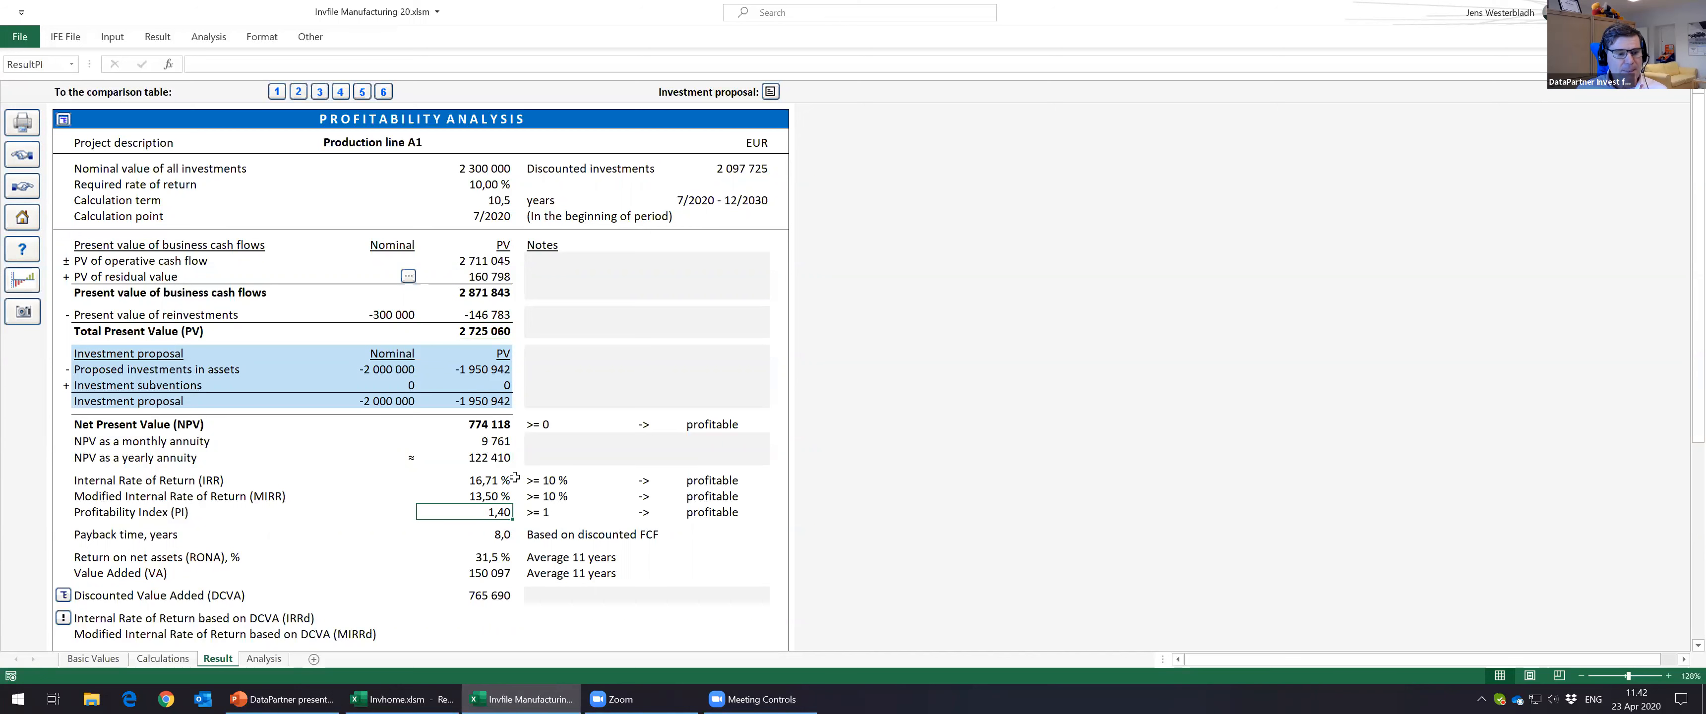
Step: Compare the payback time based on discounted FCF with the profitability threshold given for the Internal Rate of Return
click(487, 537)
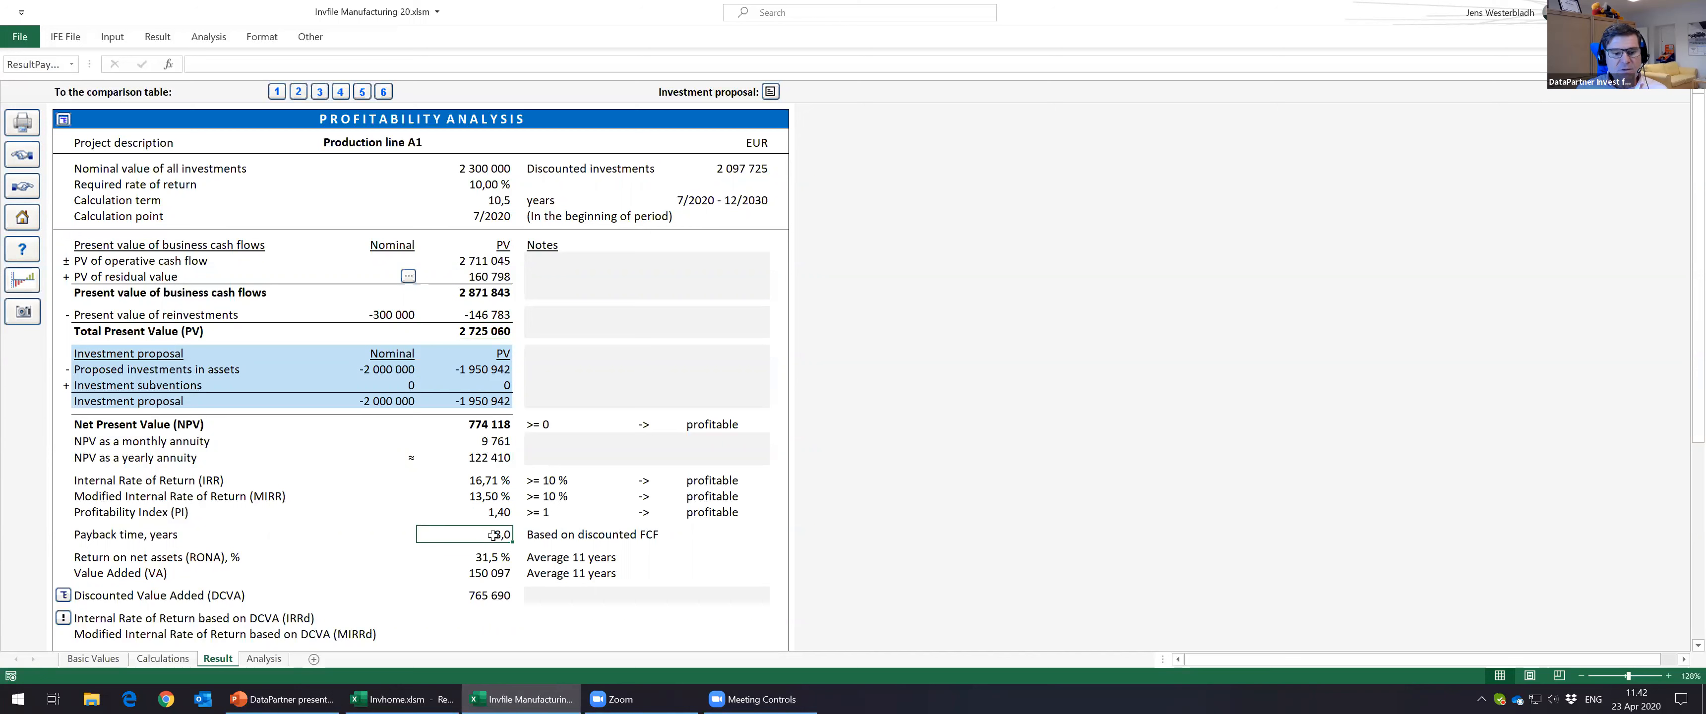
click(545, 483)
click(494, 535)
click(538, 483)
click(496, 532)
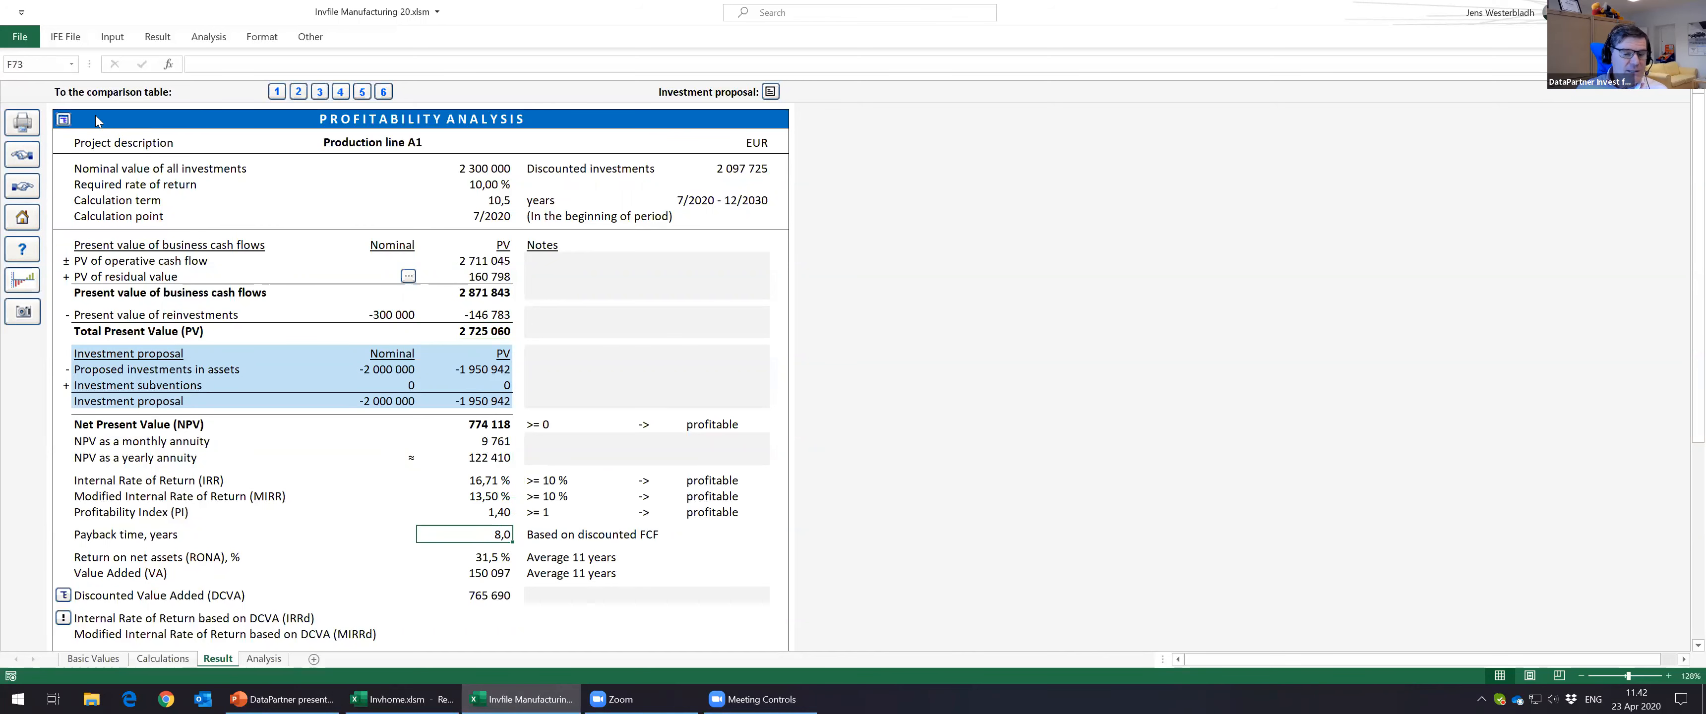
Step: Show the hidden Simple Payback row in the profitability analysis and examine its value
click(63, 119)
drag(1037, 282, 1036, 325)
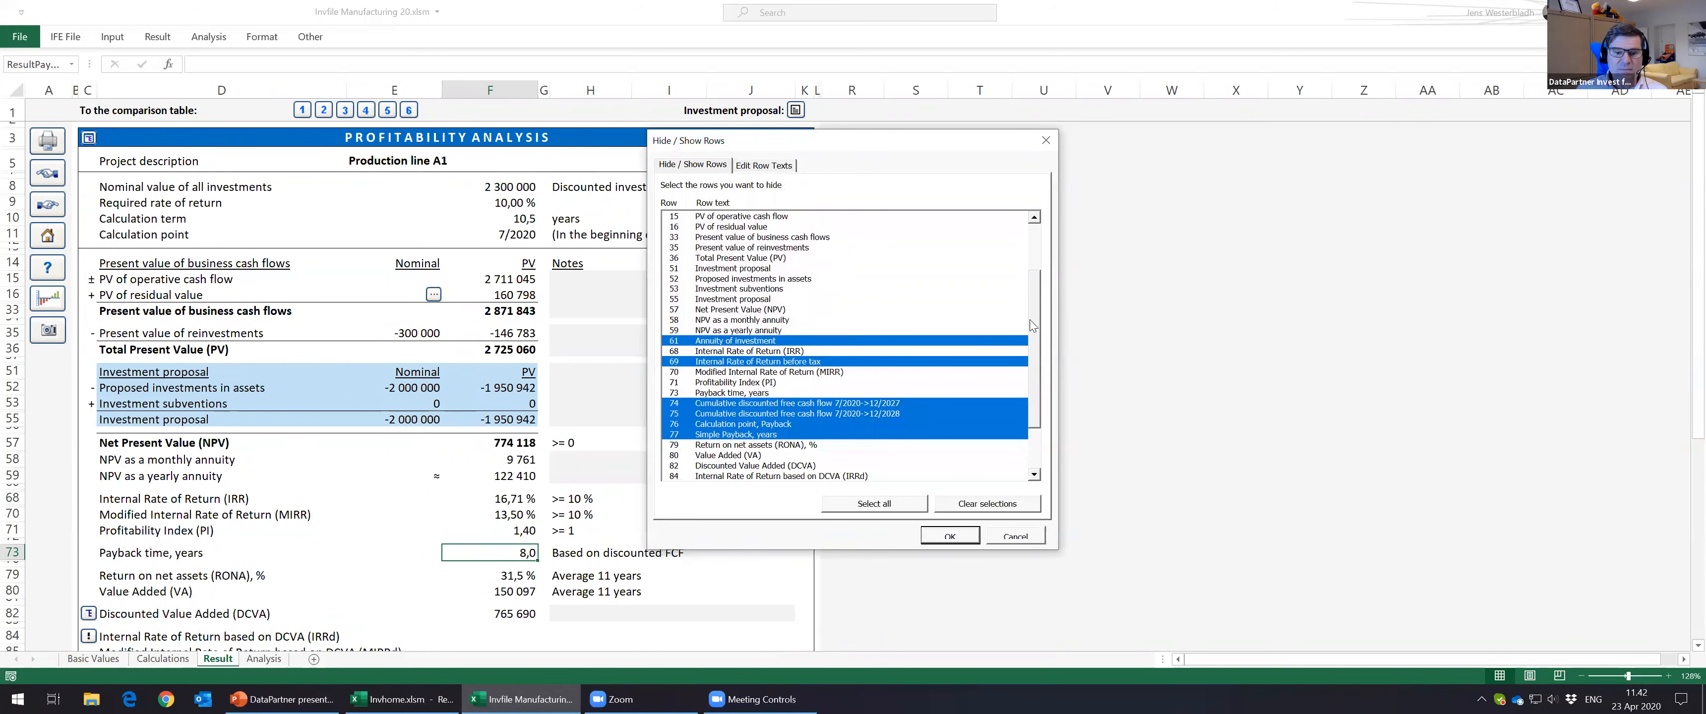
click(749, 435)
click(950, 536)
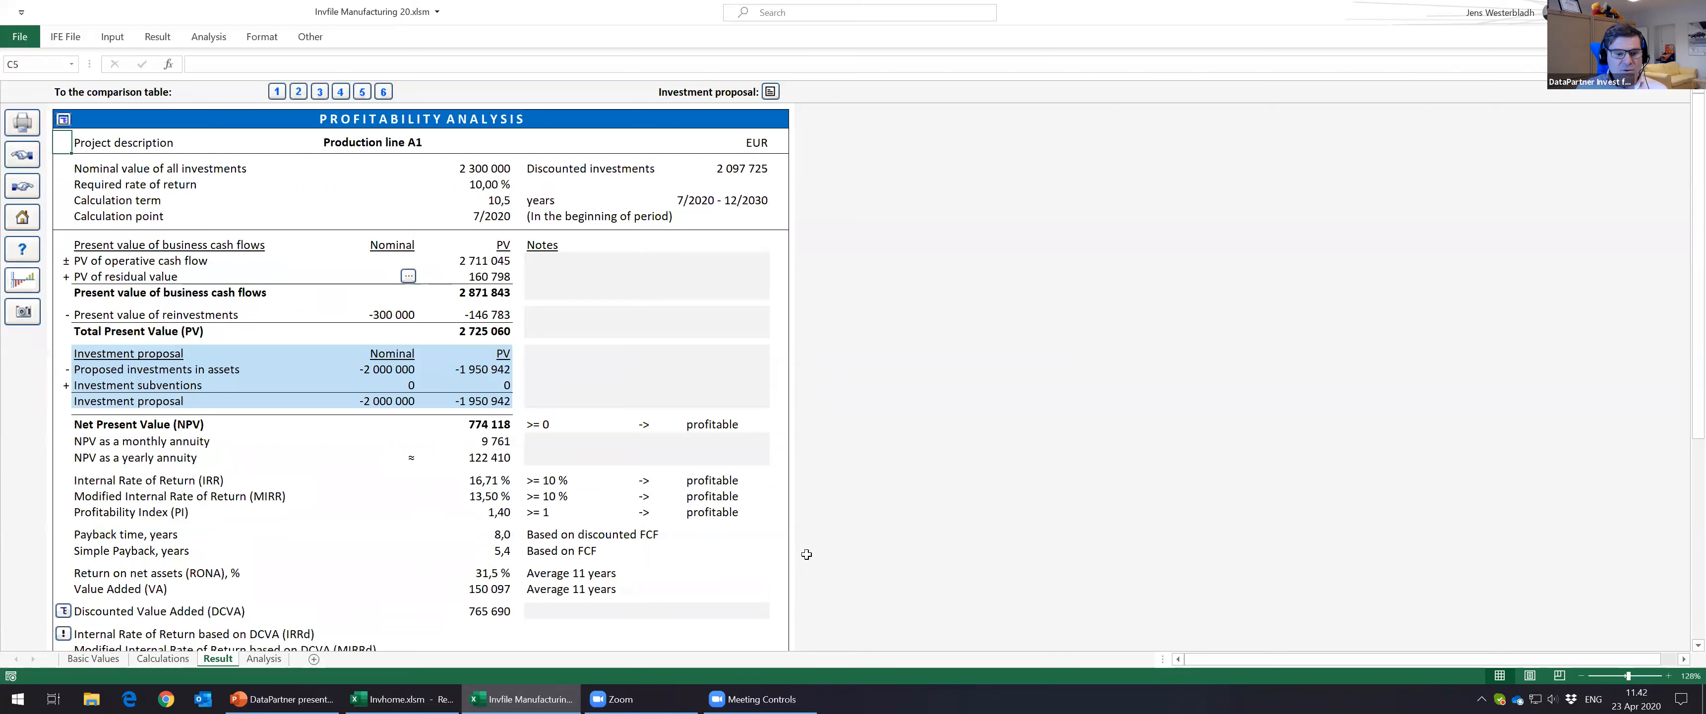
click(485, 551)
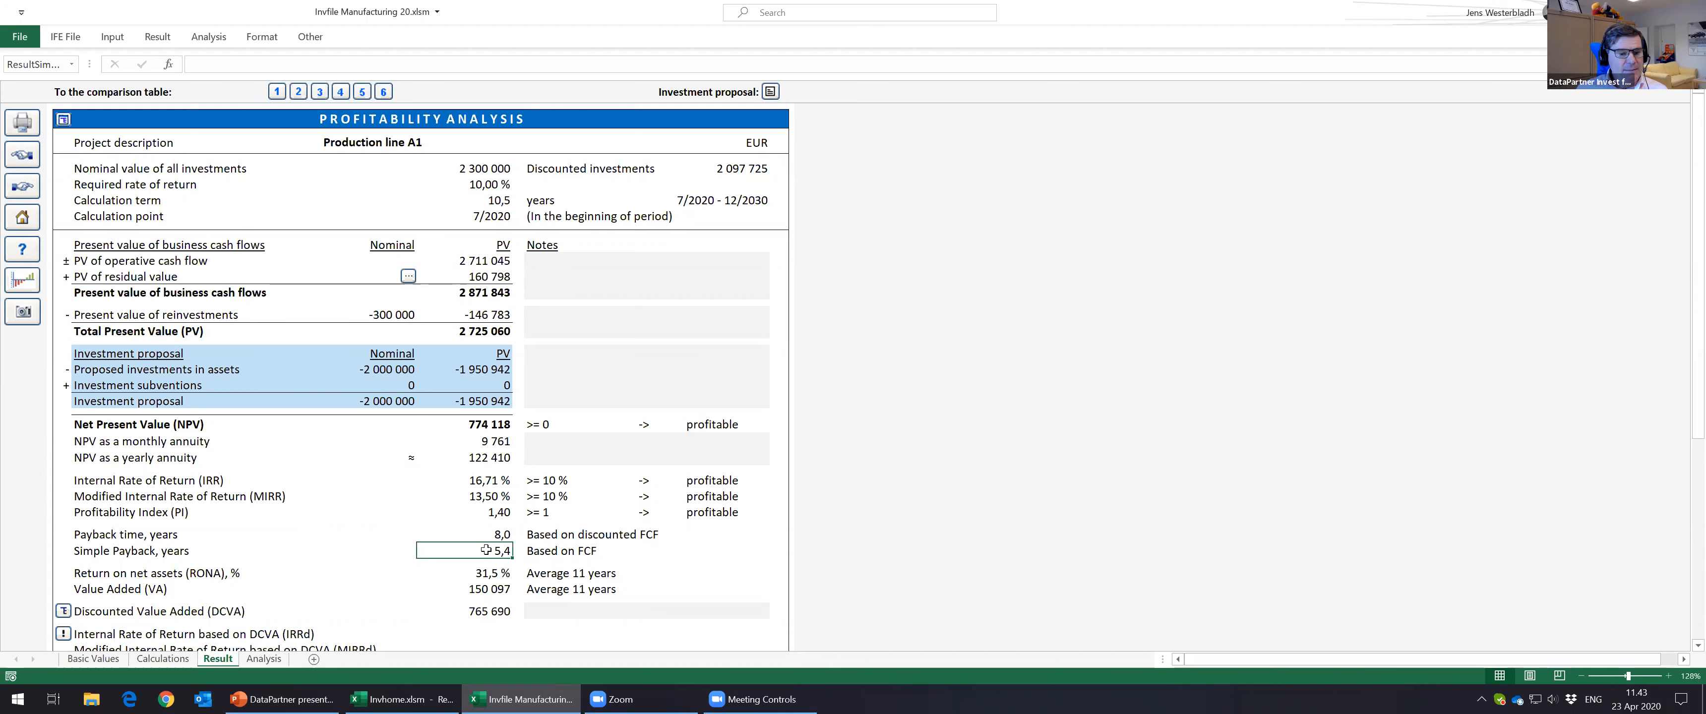
Step: Check the average Return on net assets and the average Value Added of the investment
scroll(485, 549, down, 1)
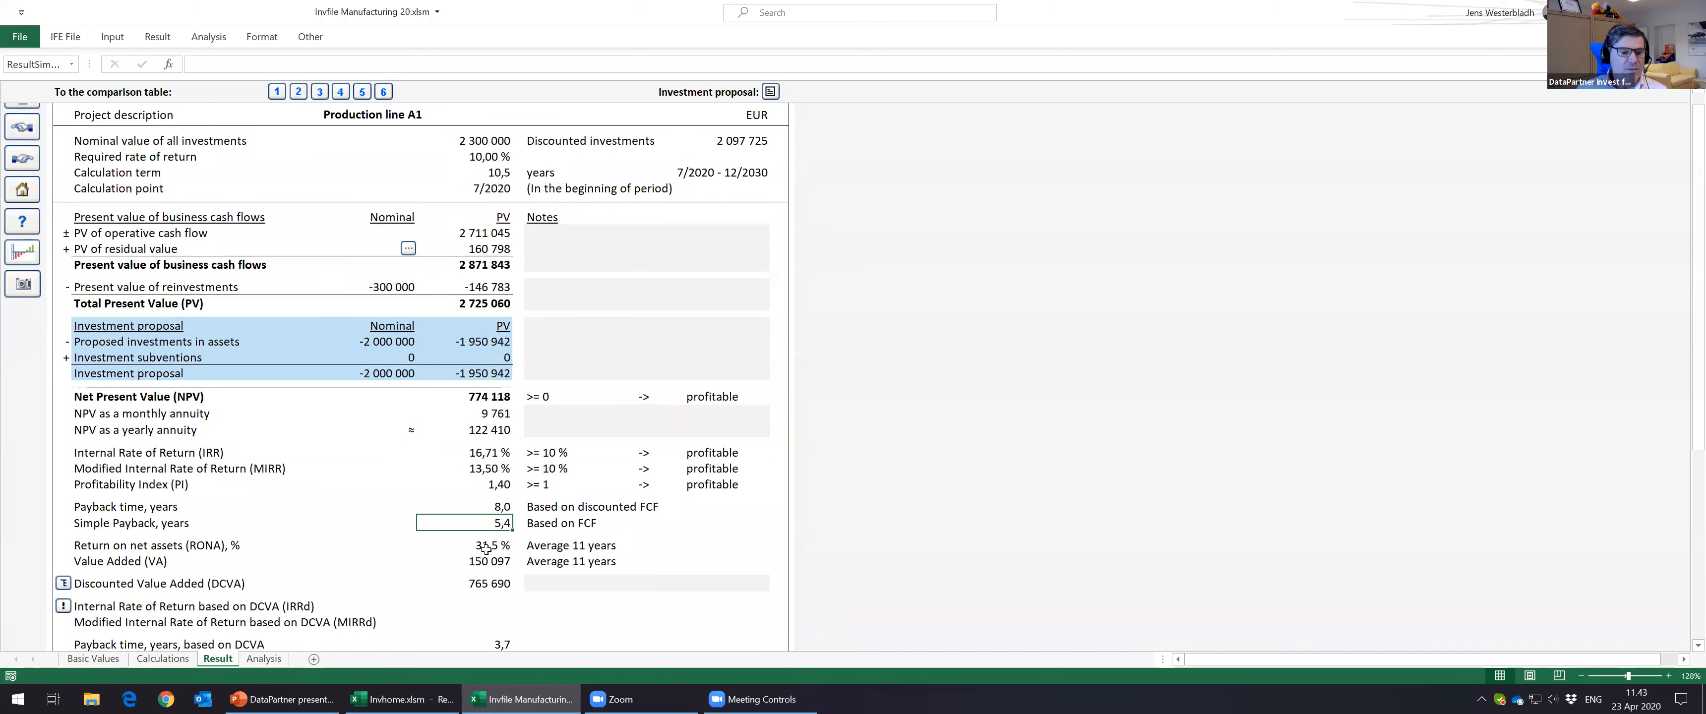
click(487, 548)
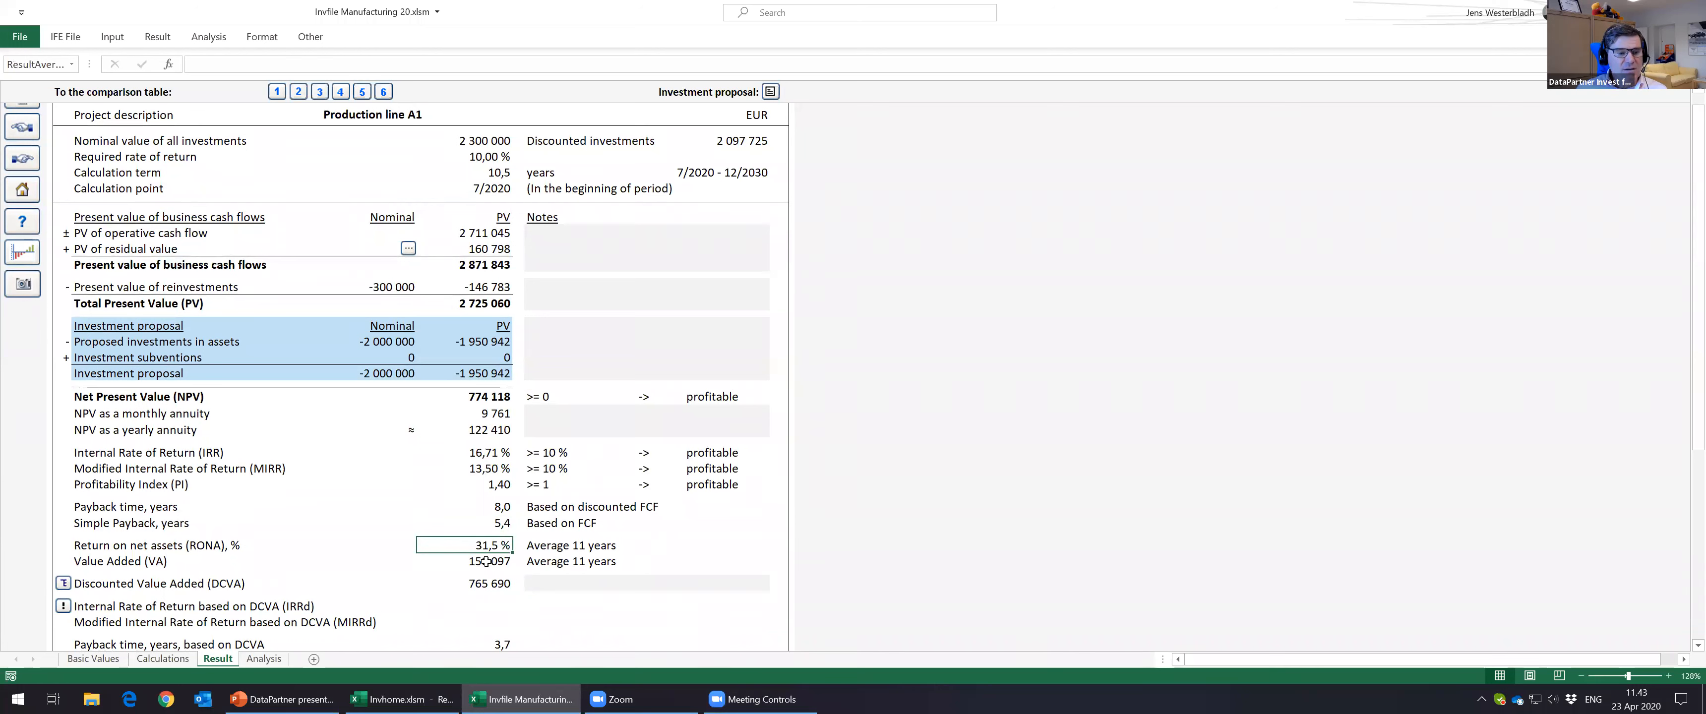
click(485, 562)
Step: Compare the Discounted Value Added with the Net Present Value, and review the return rates and payback time based on DCVA
click(494, 584)
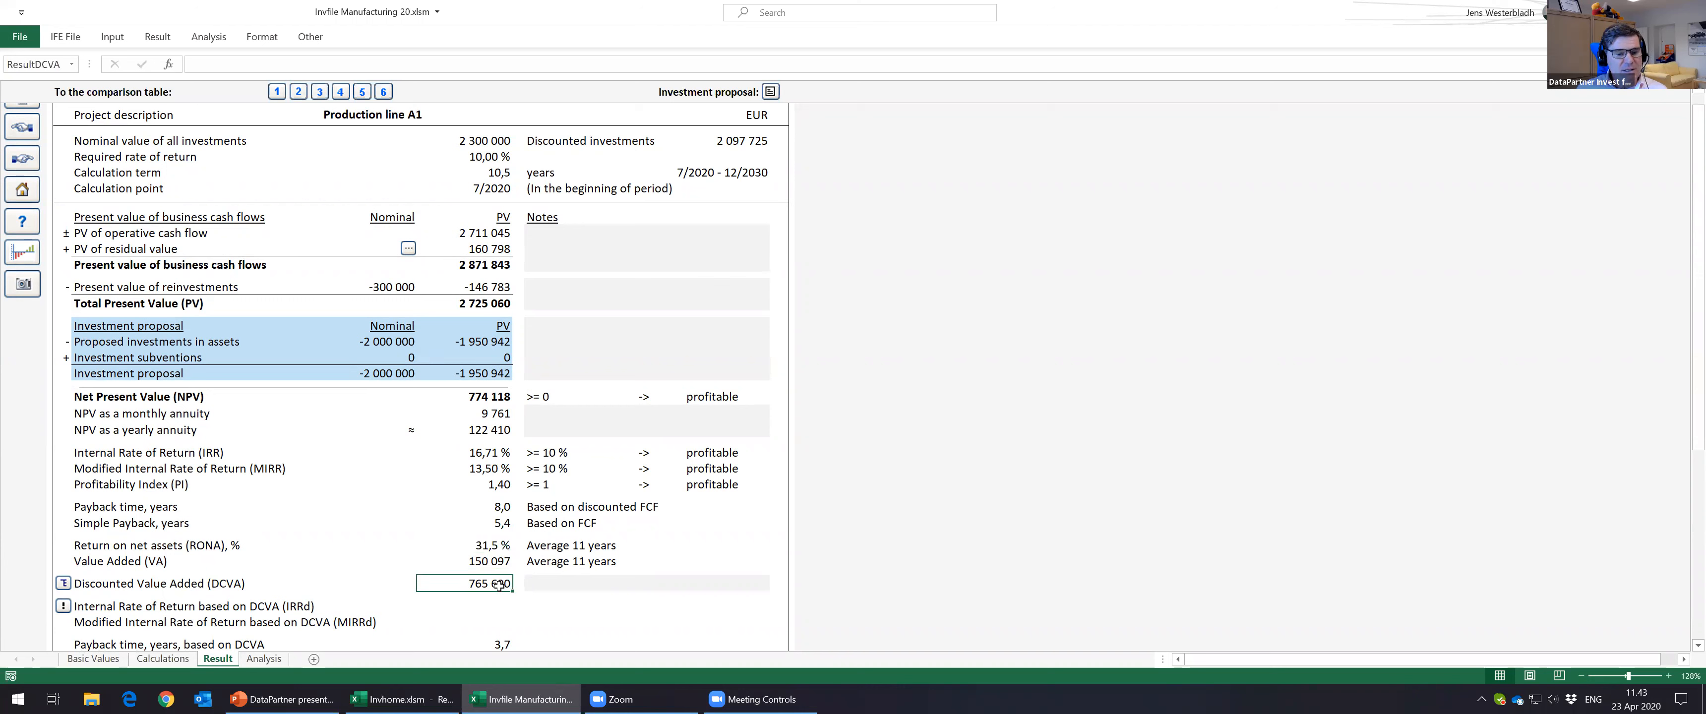
click(489, 398)
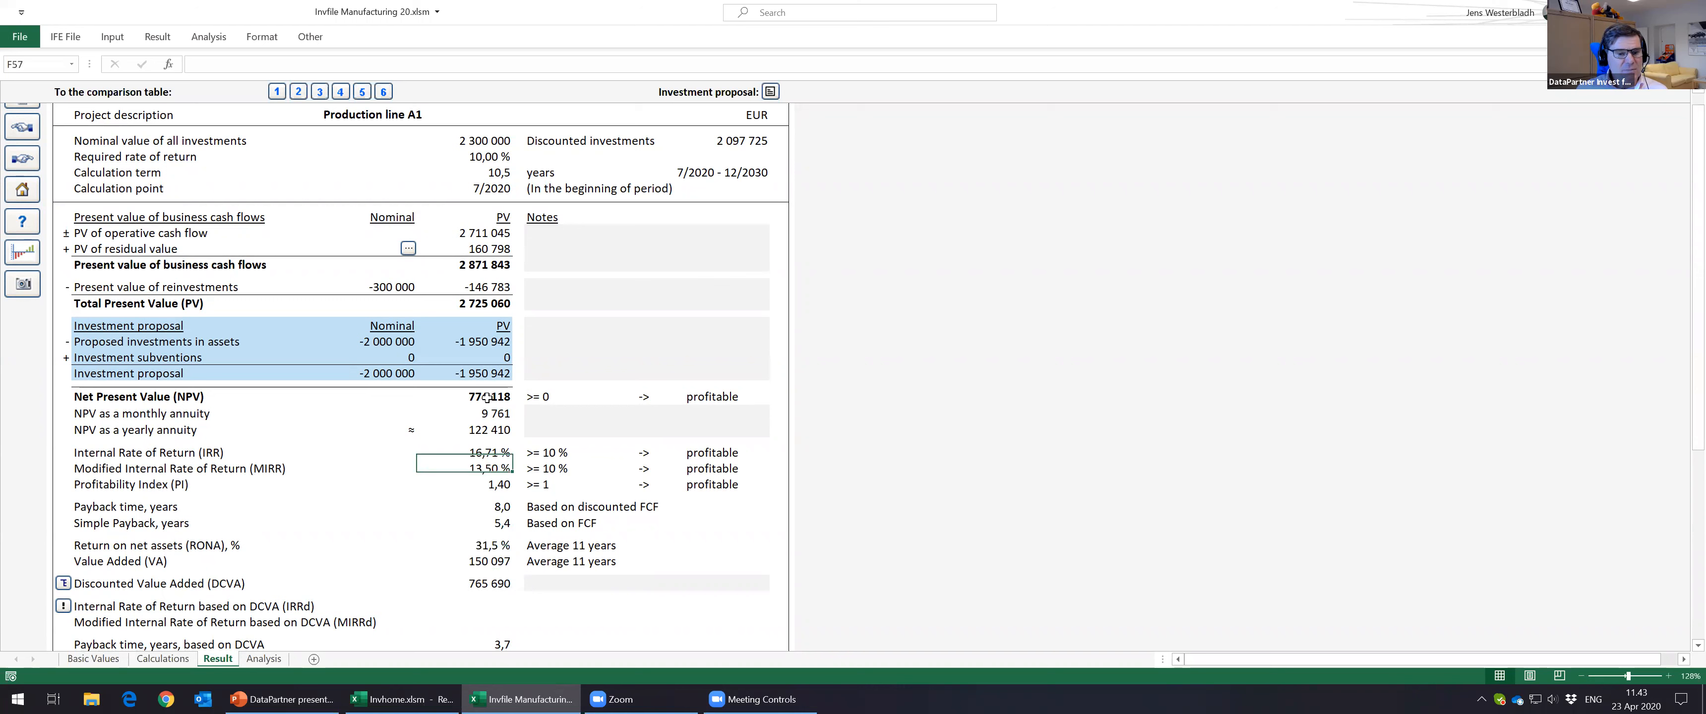
click(488, 584)
click(478, 401)
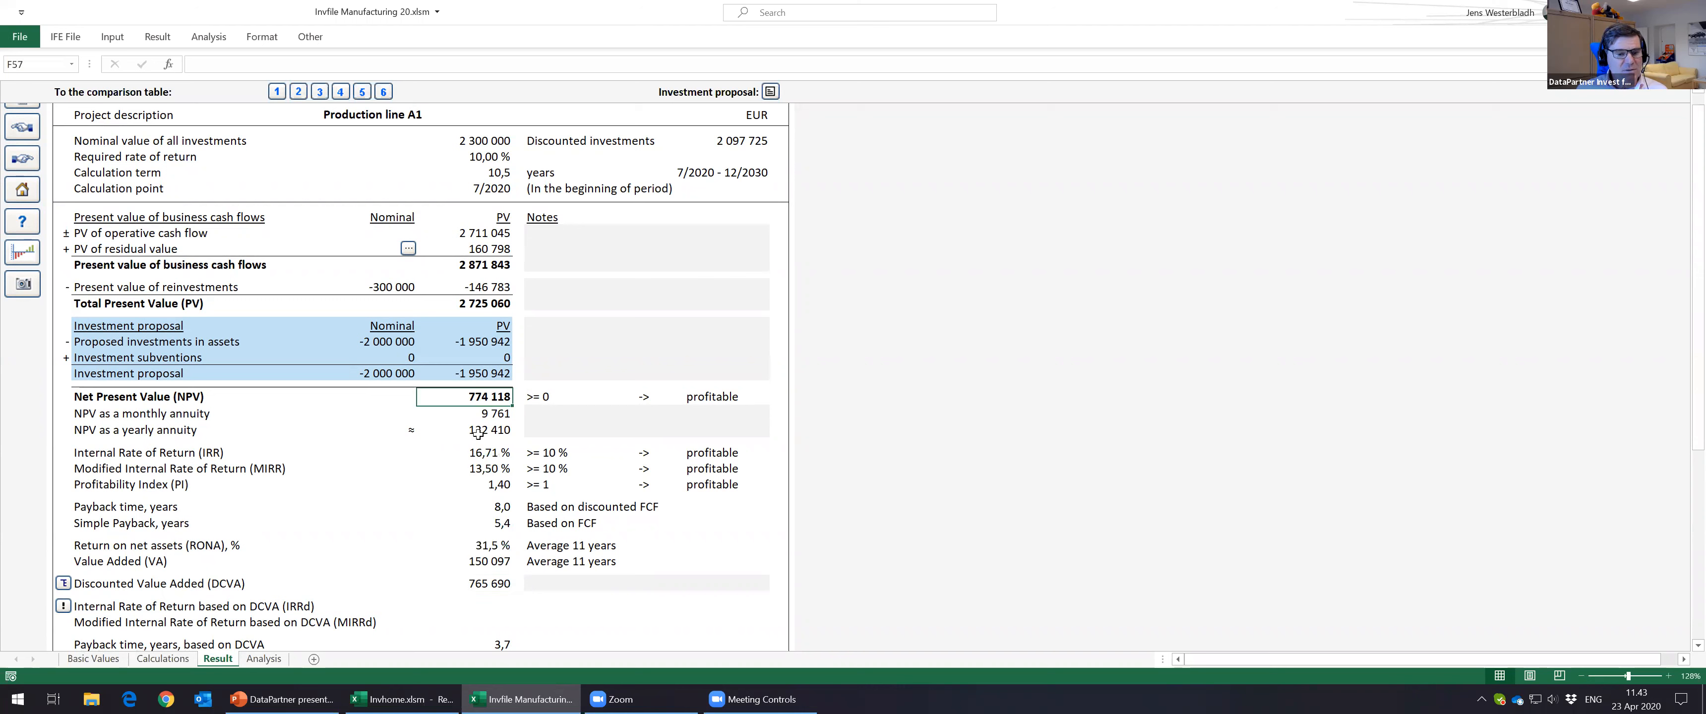
click(488, 580)
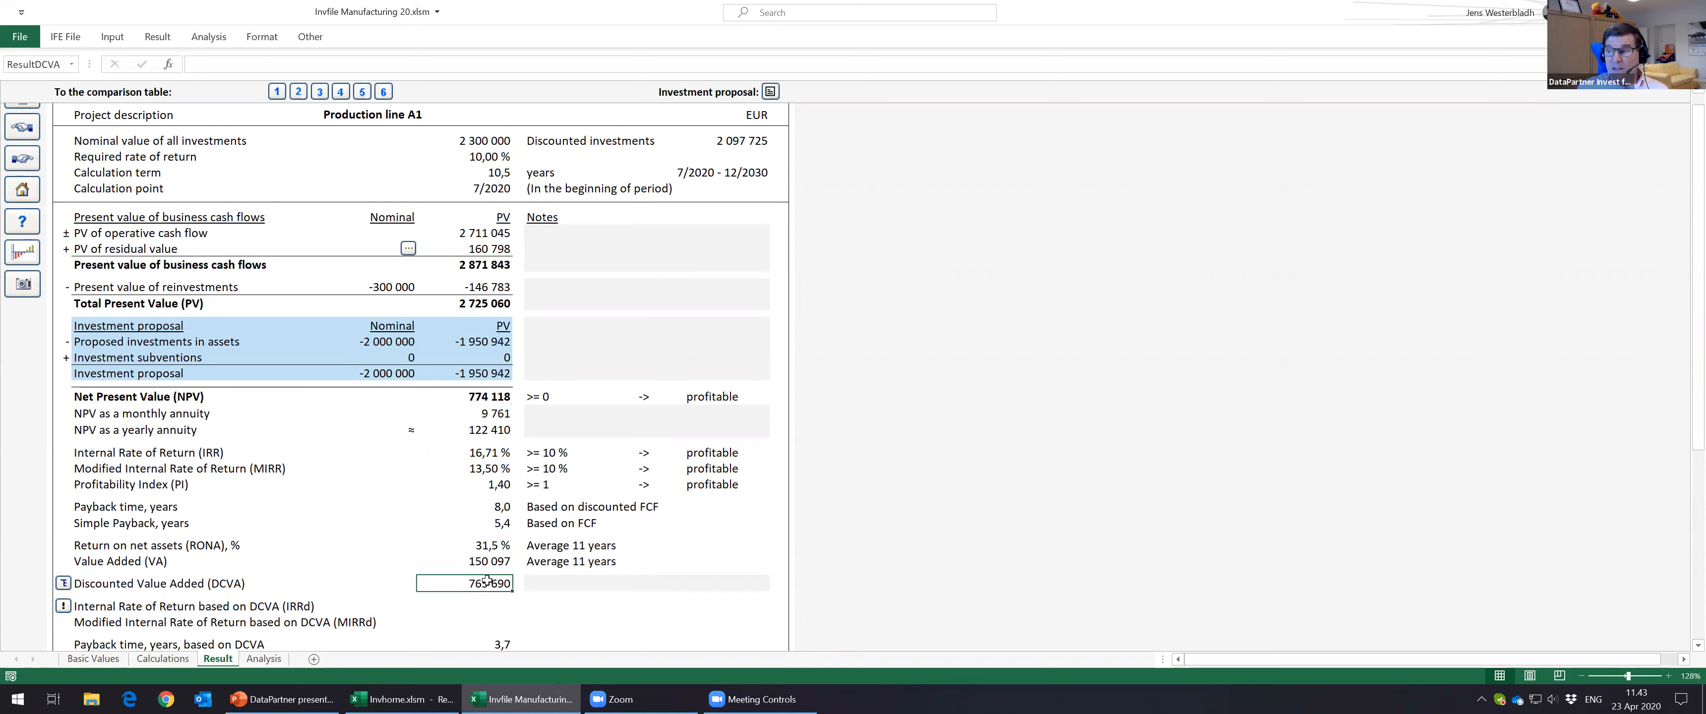
scroll(477, 576, down, 2)
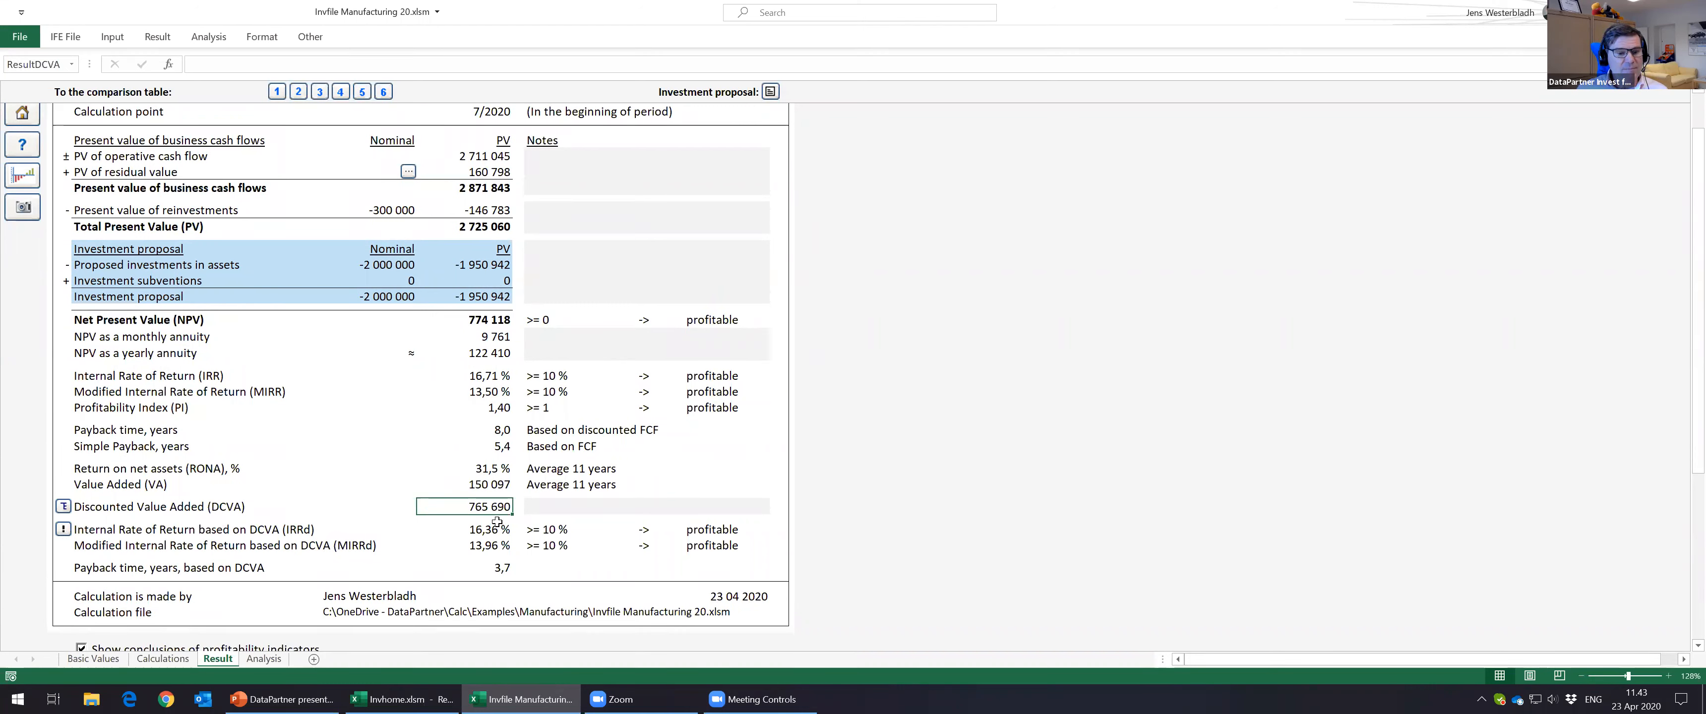
click(495, 570)
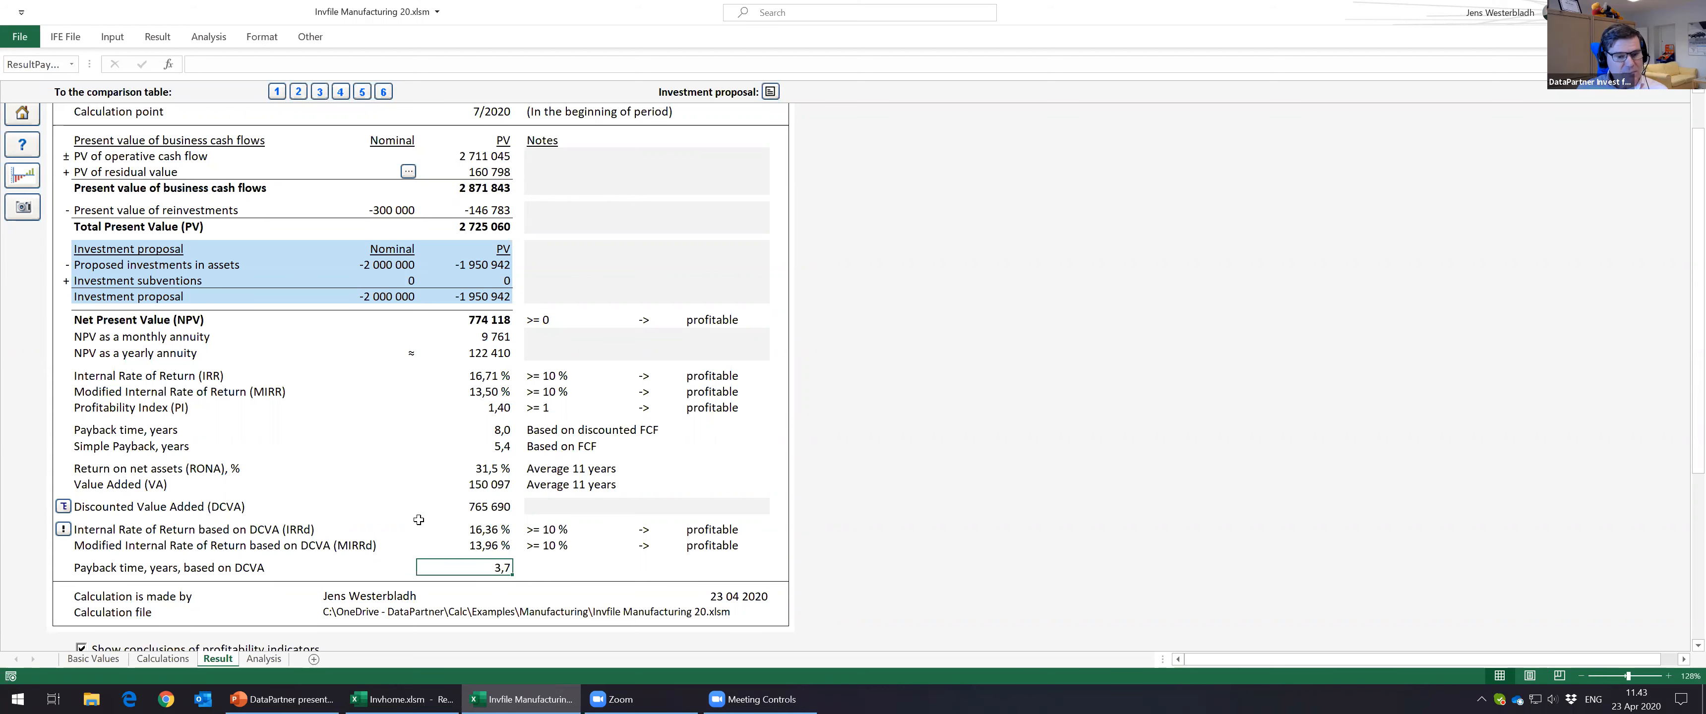
Step: Hide the Simple Payback, RONA, Value Added, Discounted Value Added, IRRd, MIRRd and DCVA-based payback rows in the profitability analysis
scroll(419, 519, up, 2)
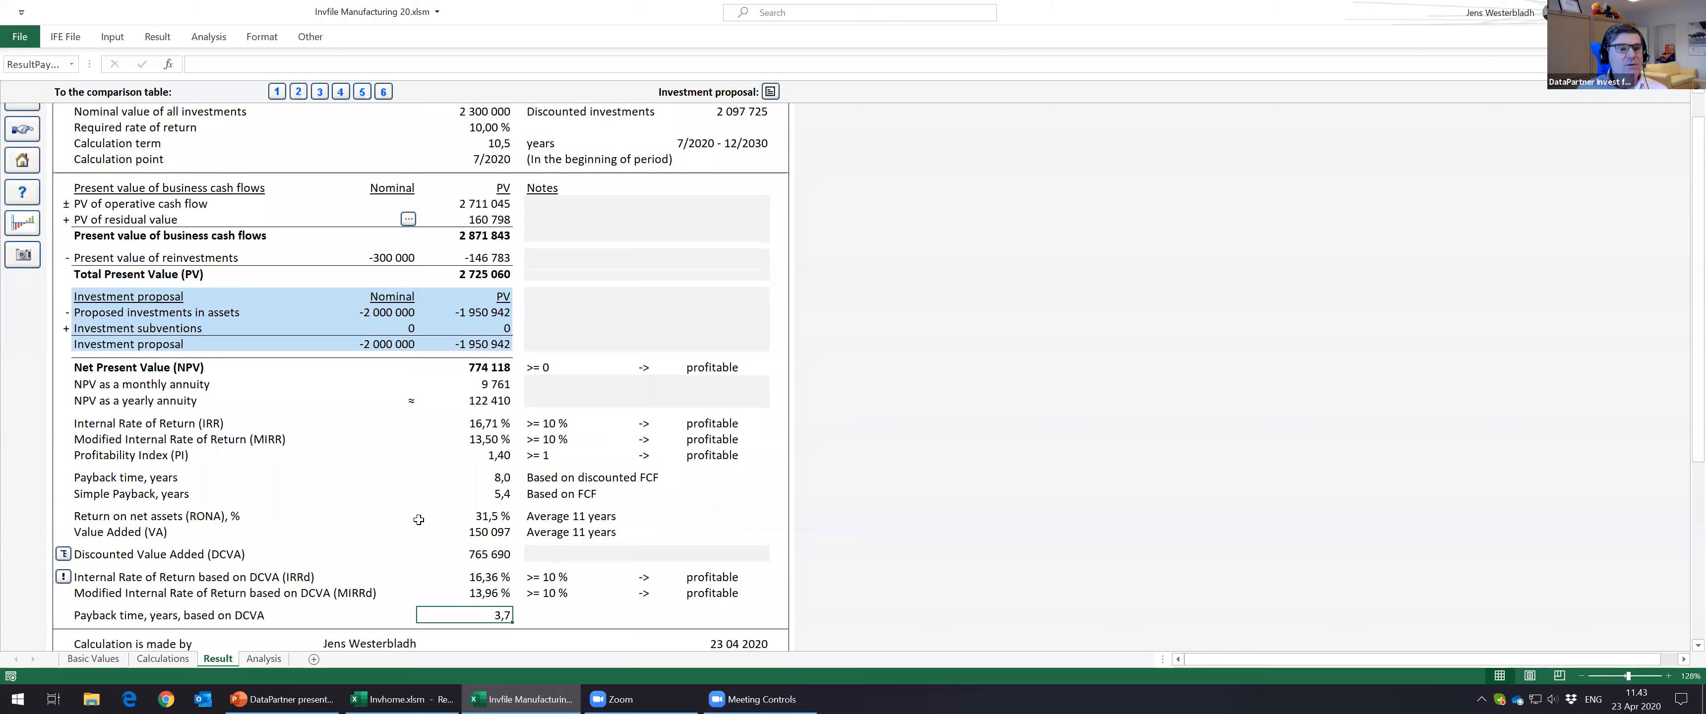
click(63, 119)
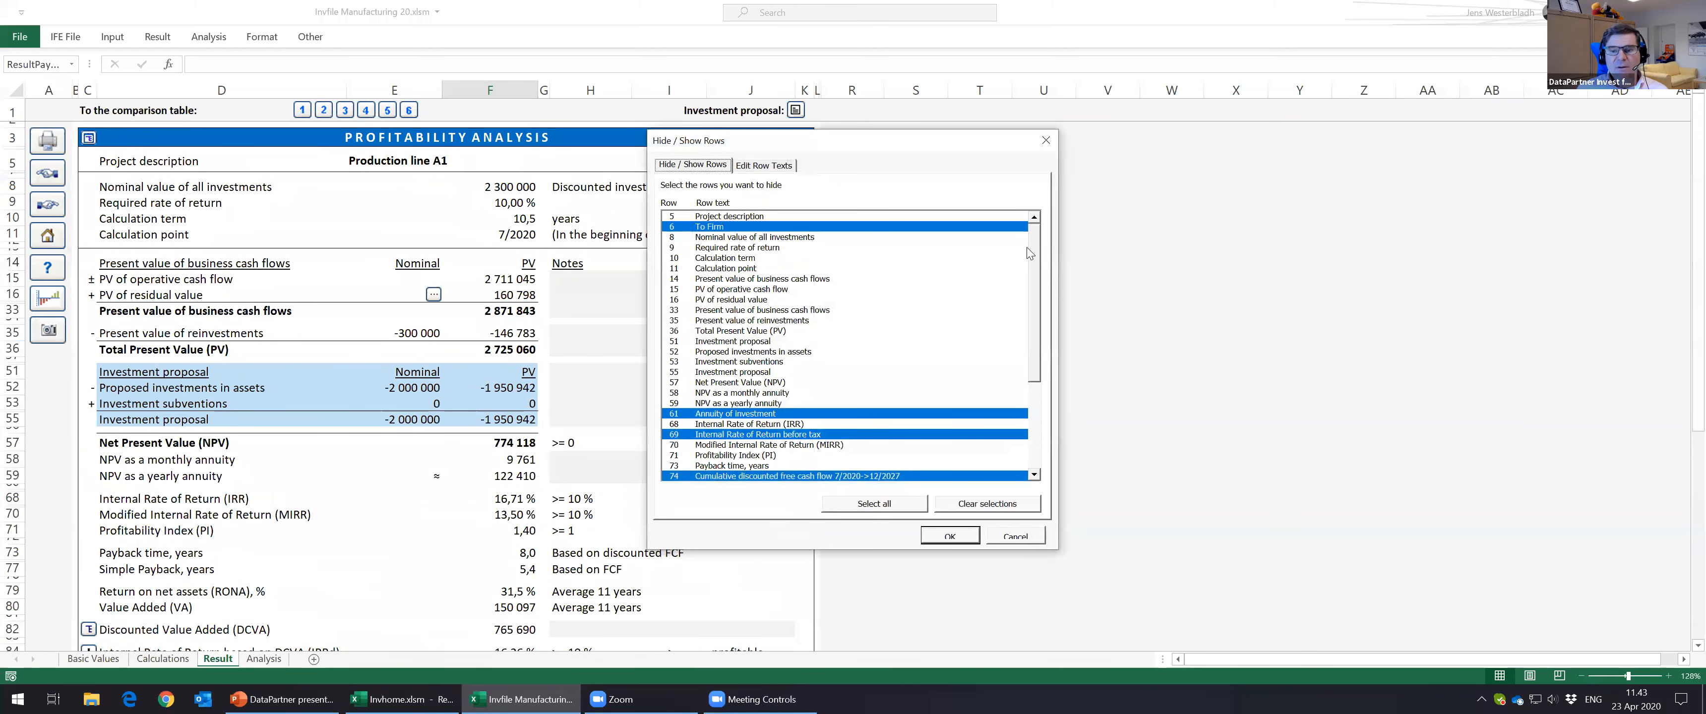
drag(1037, 254, 1043, 374)
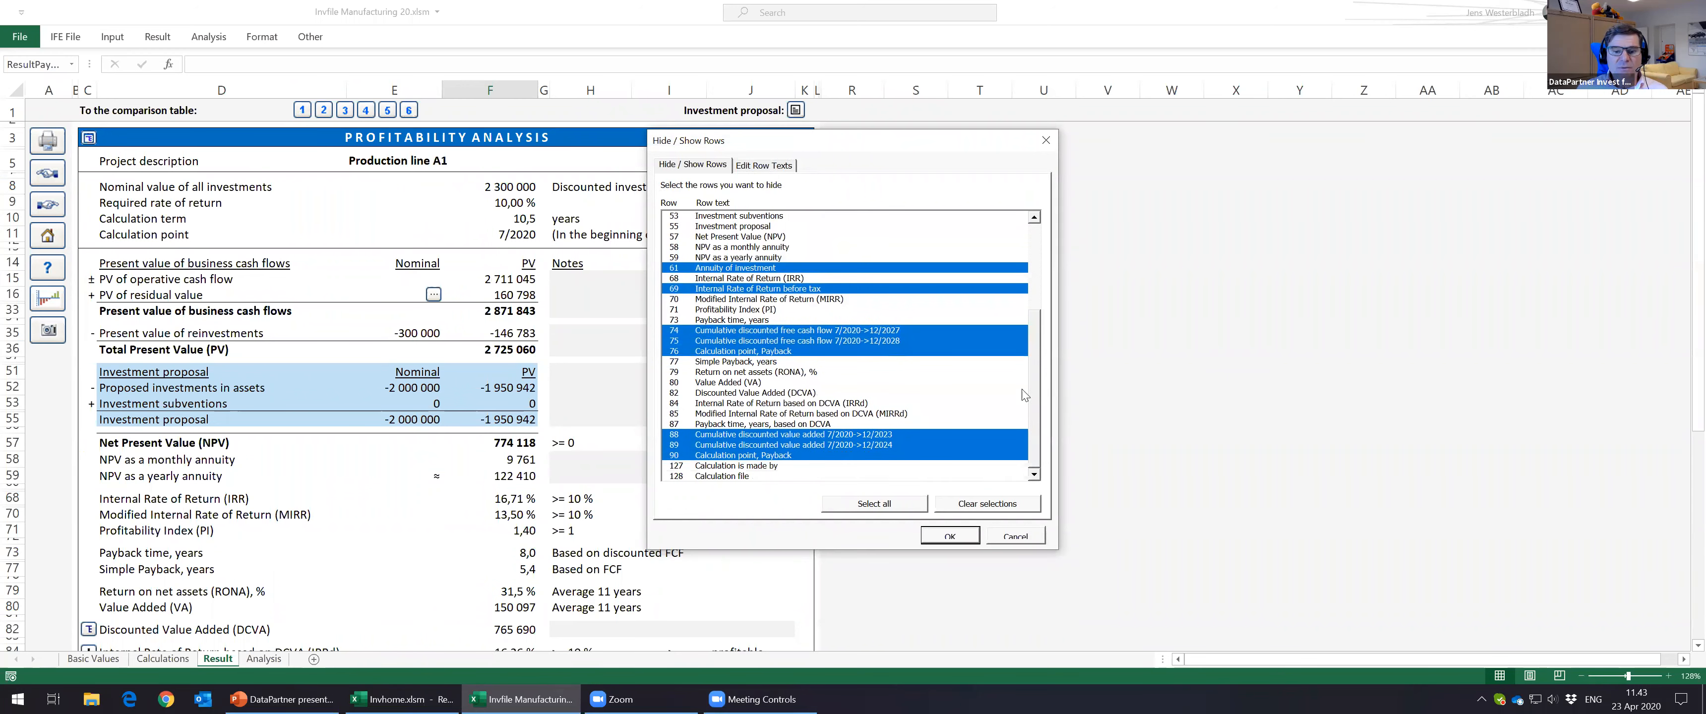
click(773, 423)
click(773, 414)
click(774, 404)
click(754, 390)
click(755, 384)
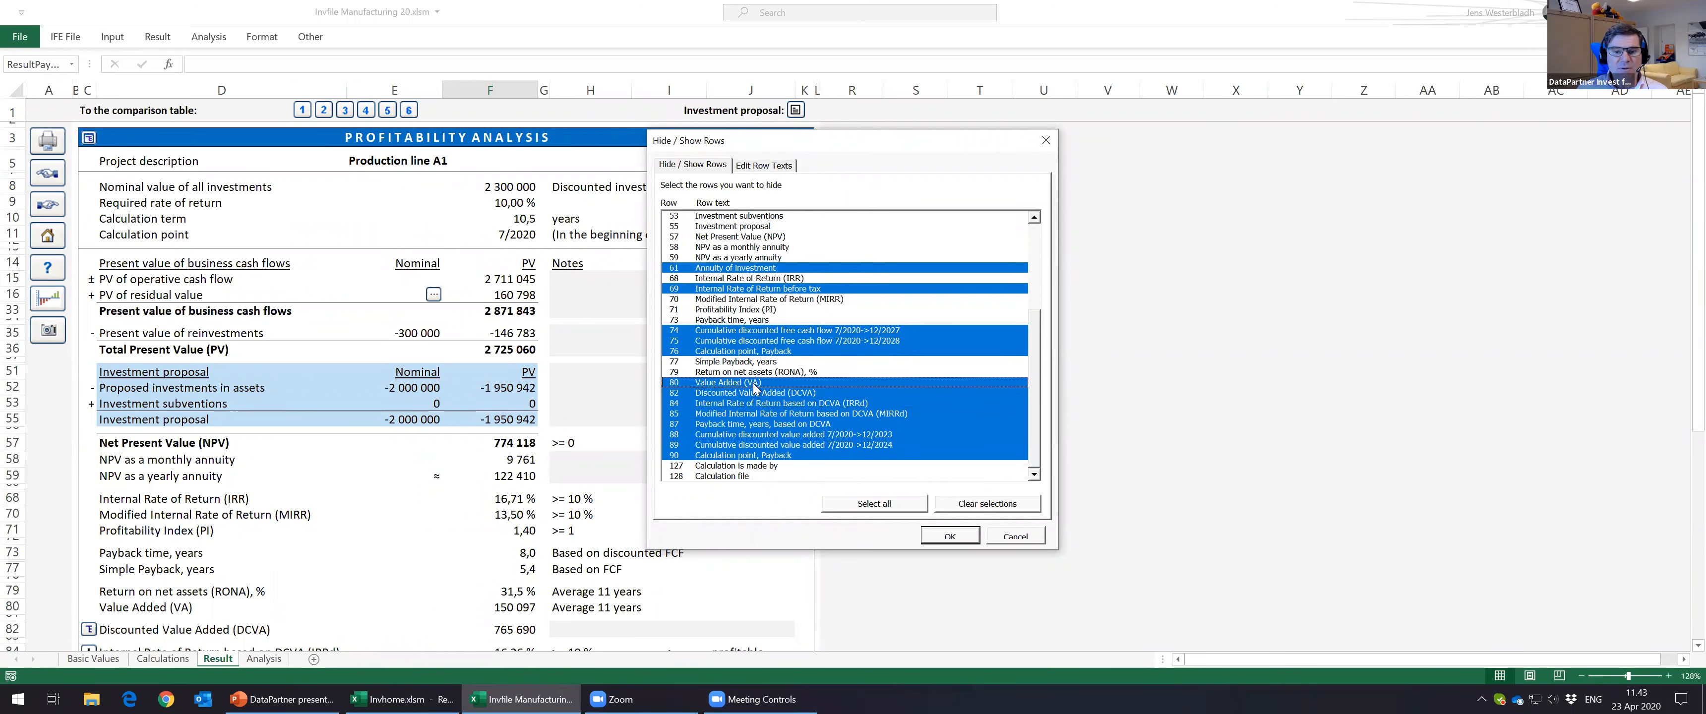
click(752, 373)
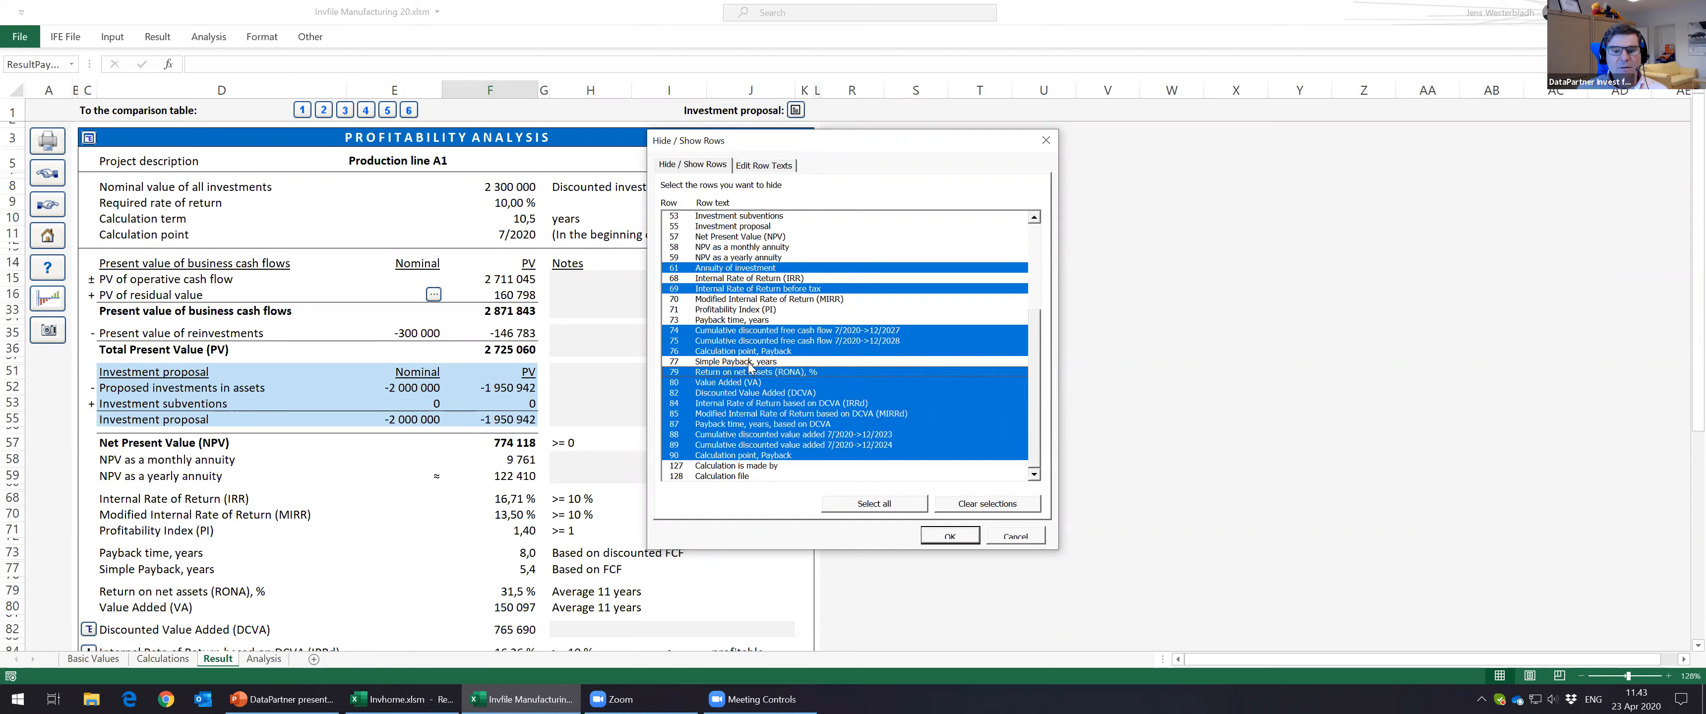
click(751, 362)
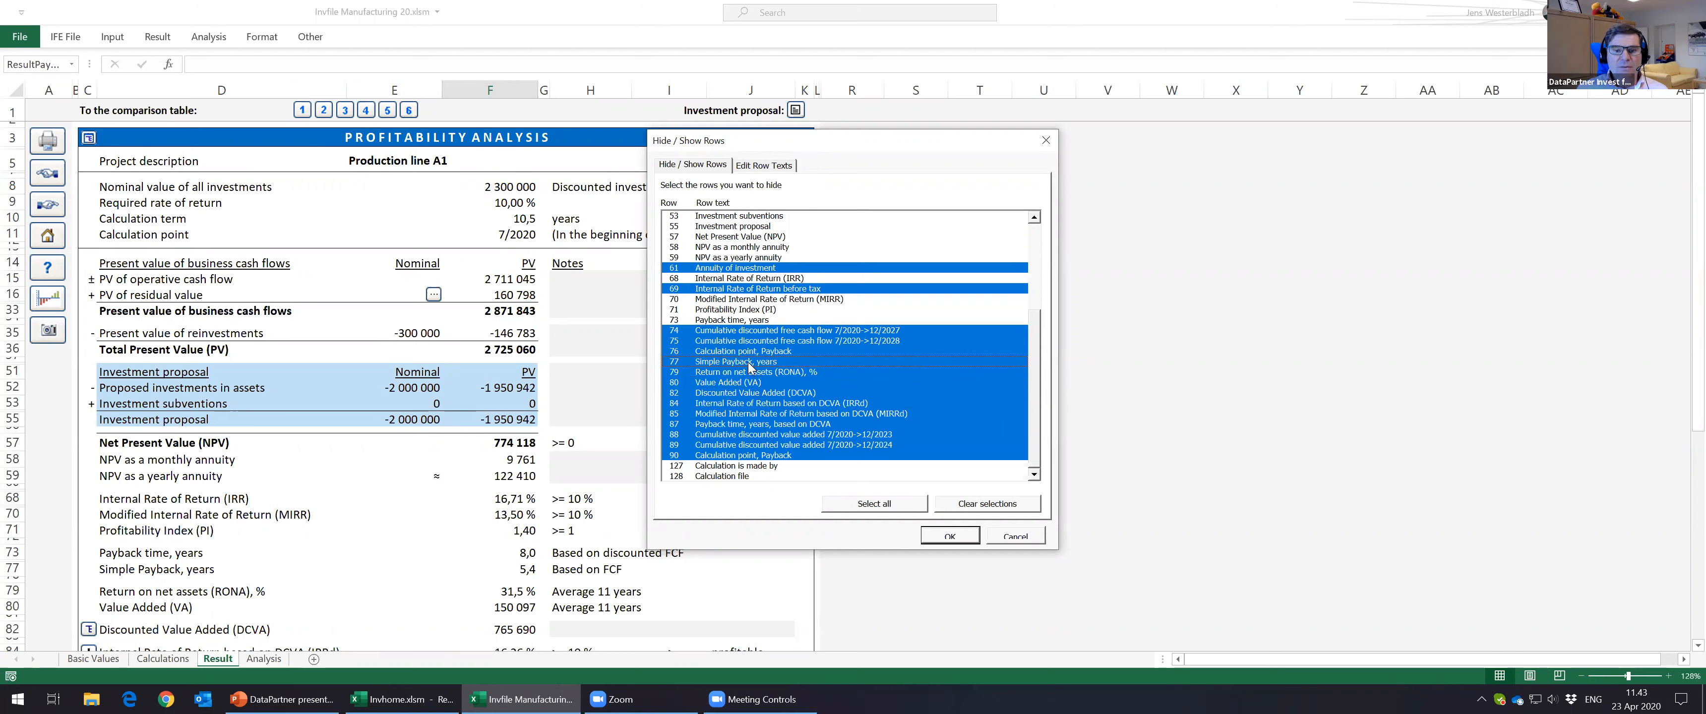
click(950, 536)
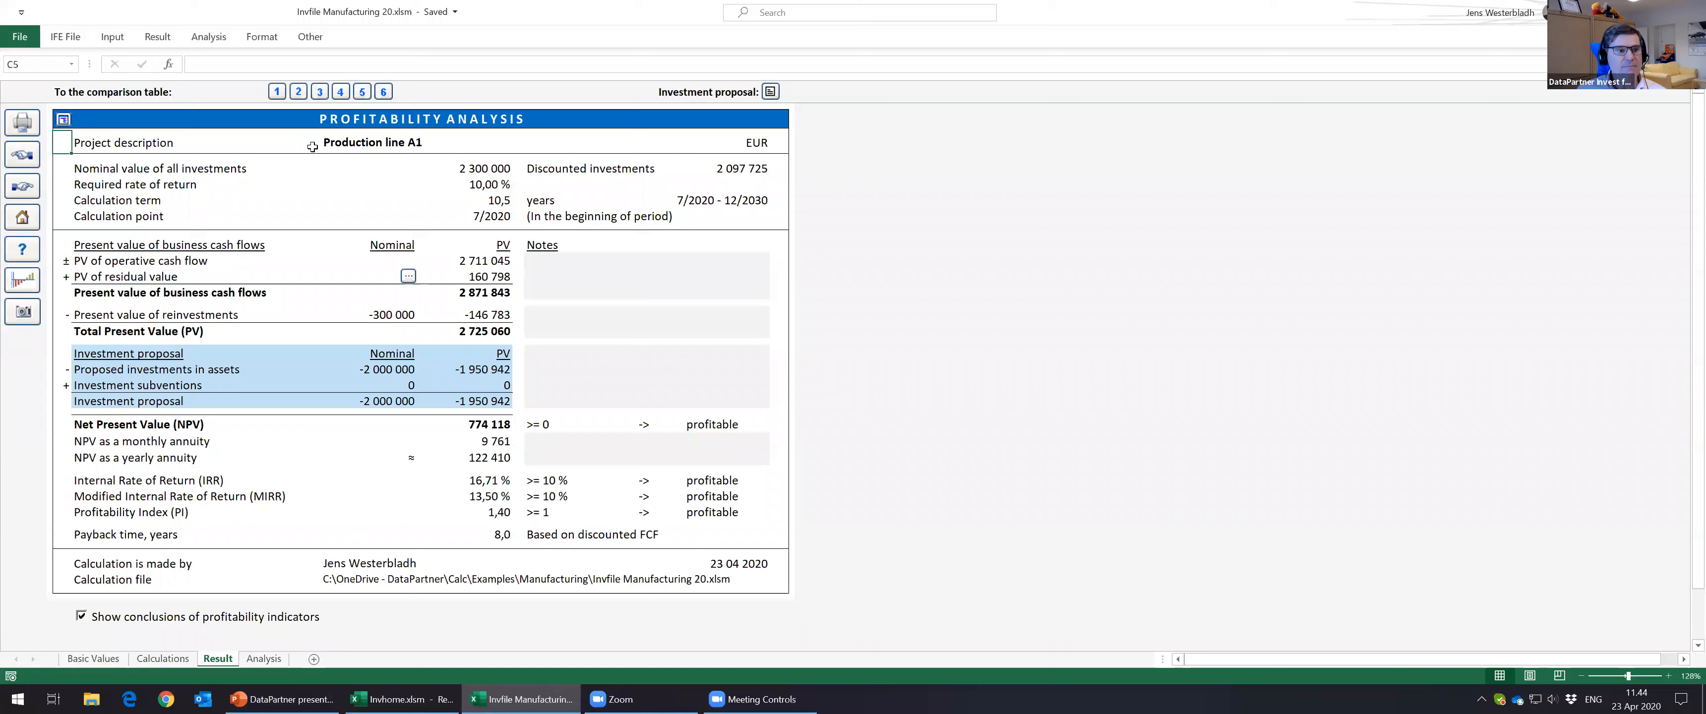
Step: Transfer the results to column 1 of a new comparison file saved as Invcomp2.xlsm in the private folder
click(278, 95)
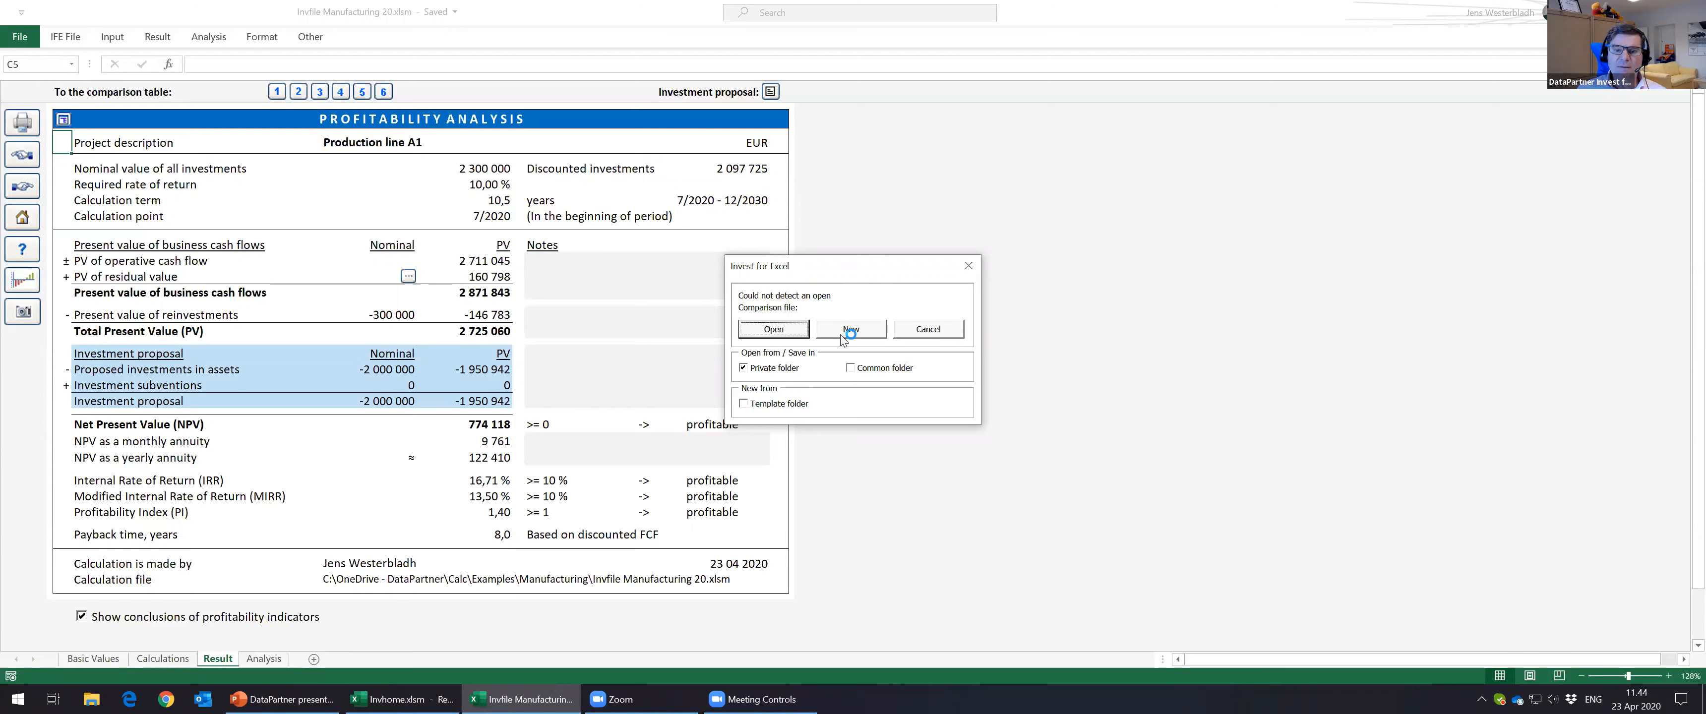
click(852, 329)
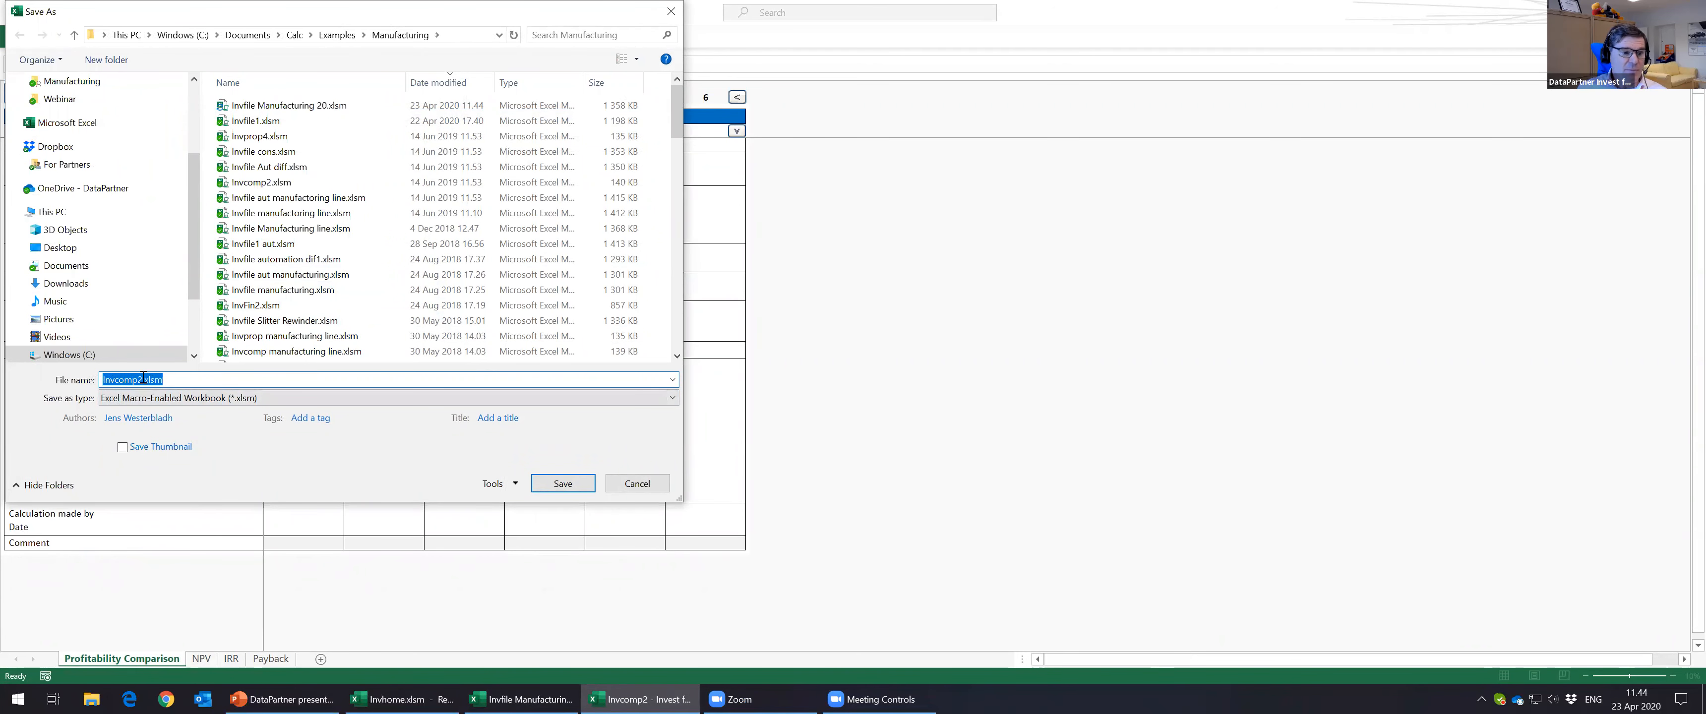
click(562, 483)
click(883, 355)
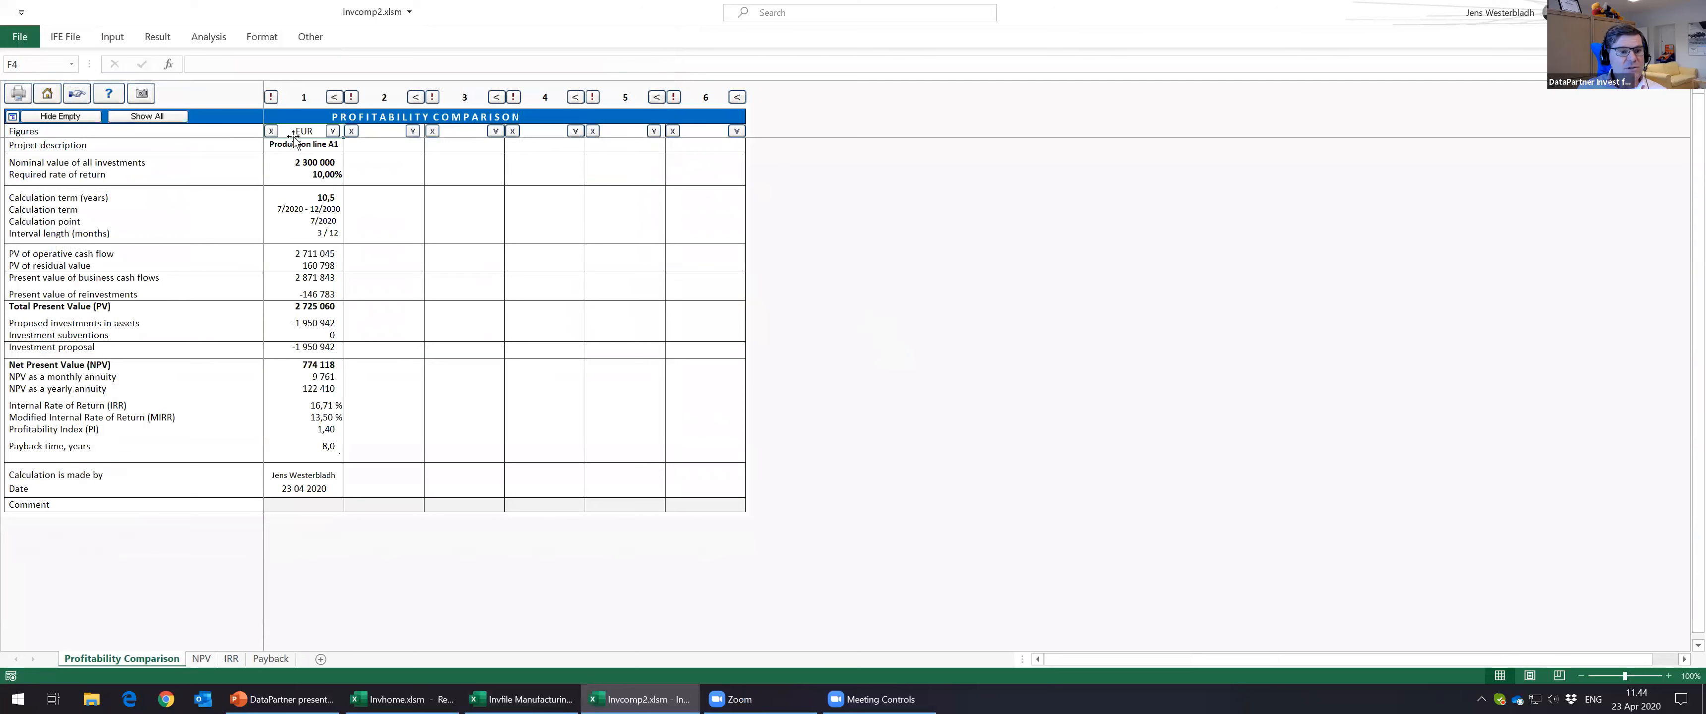
click(860, 391)
Step: Review the Production line A1 figures in the first comparison column and save the comparison file
drag(294, 146, 298, 498)
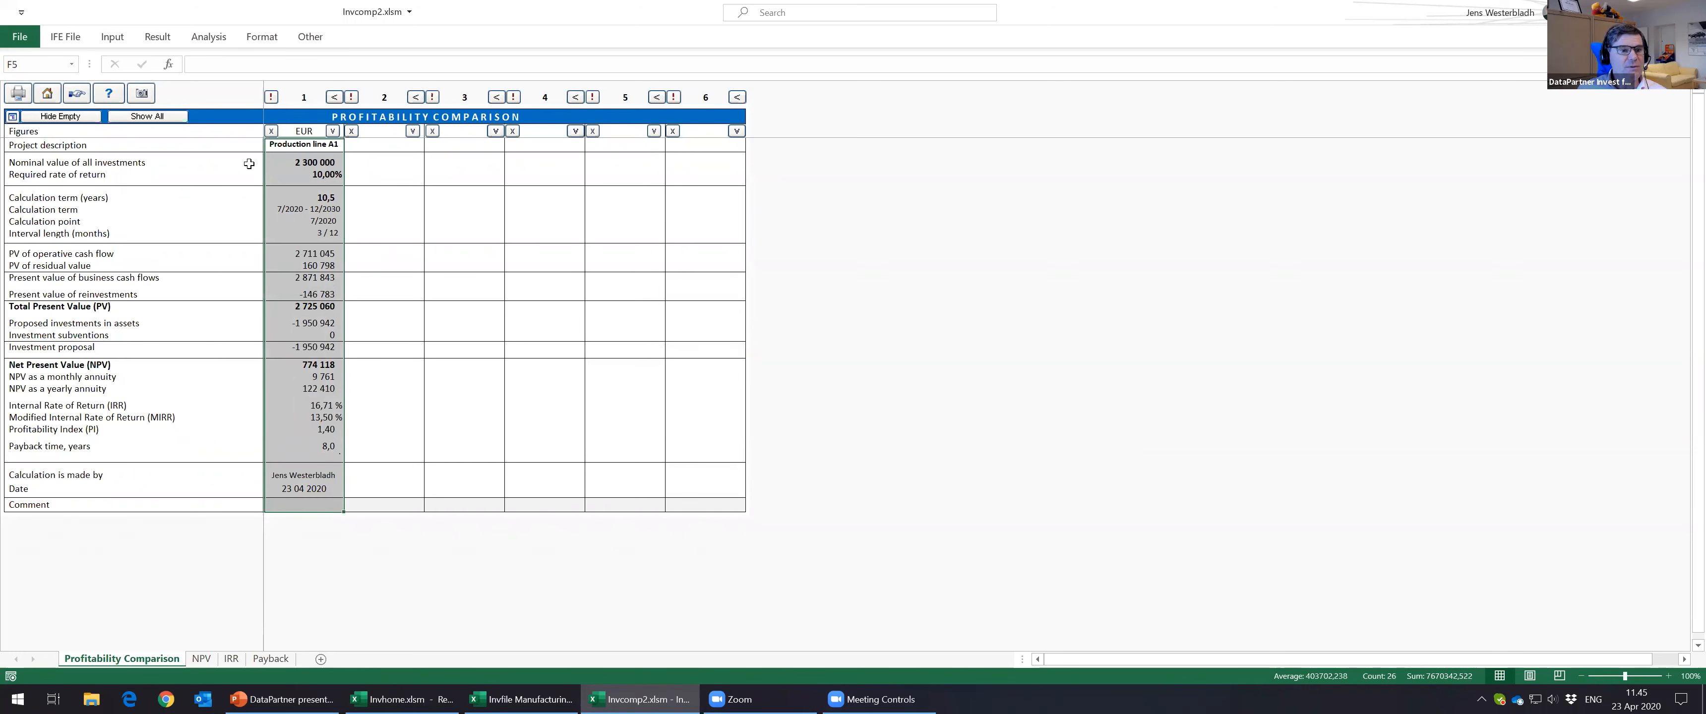
click(752, 355)
key(ctrl+s)
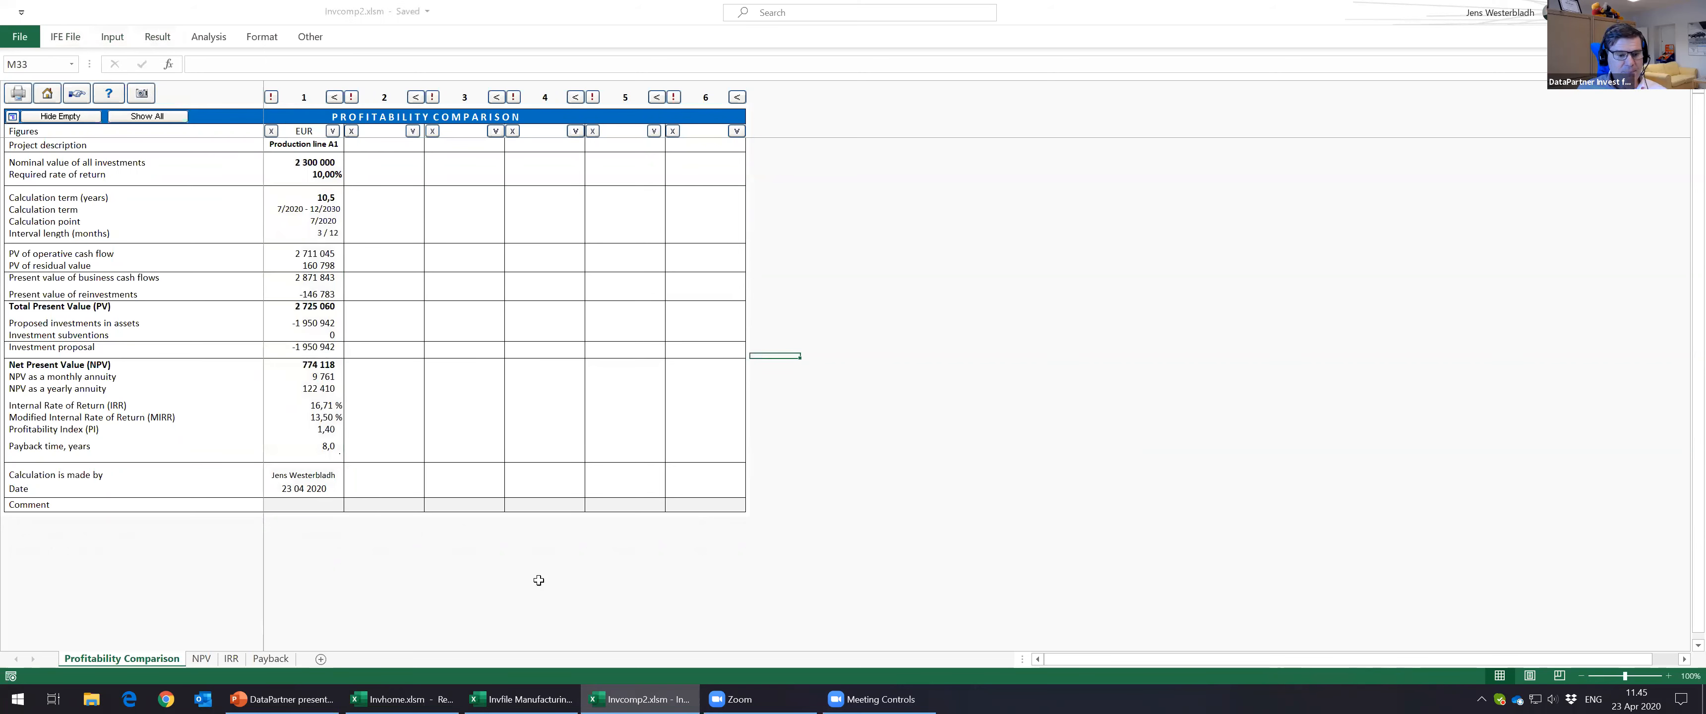
Step: Return to the Invfile Manufacturing 20.xlsm workbook and compare the NPV's monthly annuity with its yearly annuity
click(523, 699)
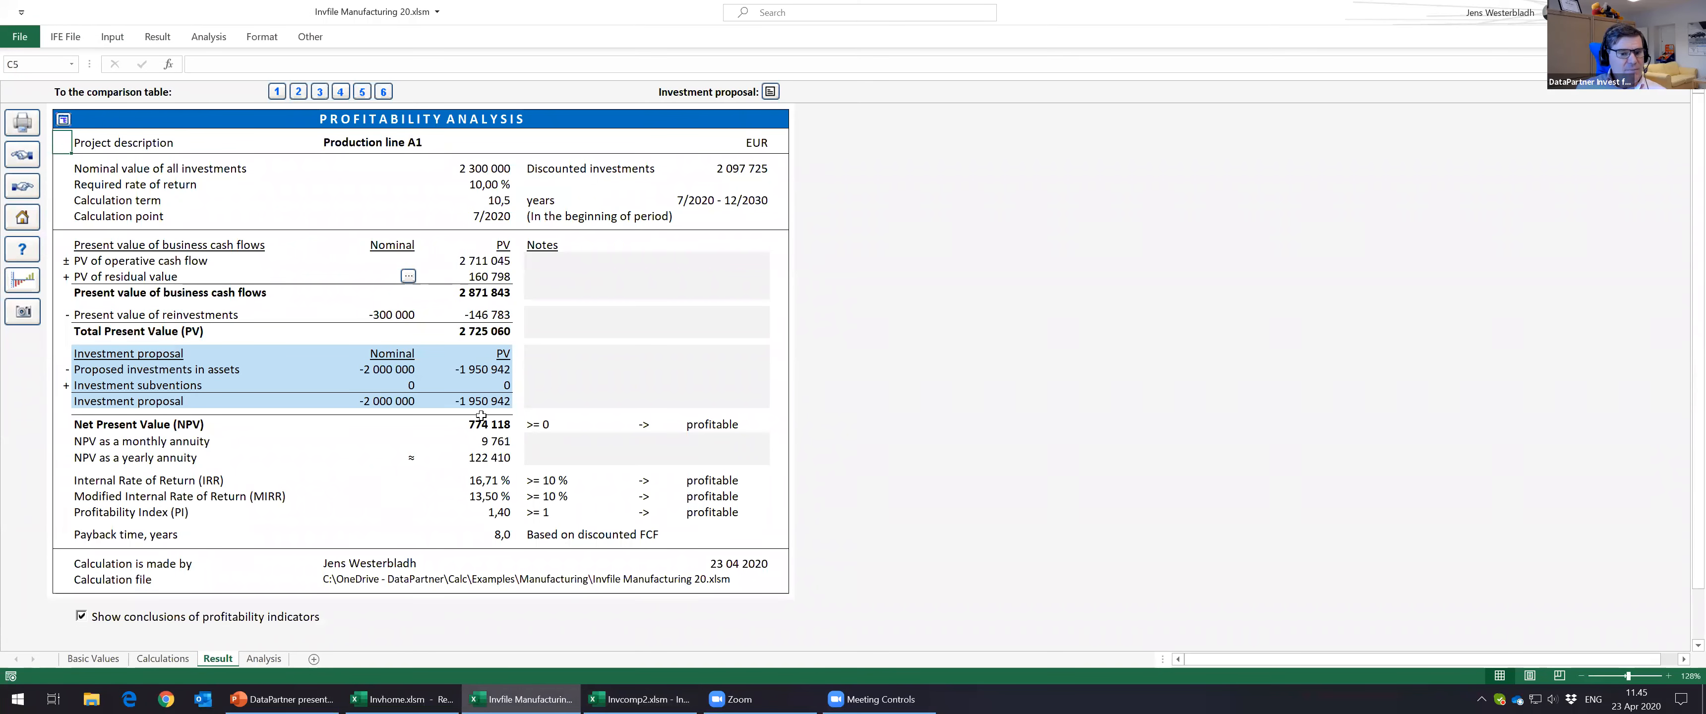
click(482, 442)
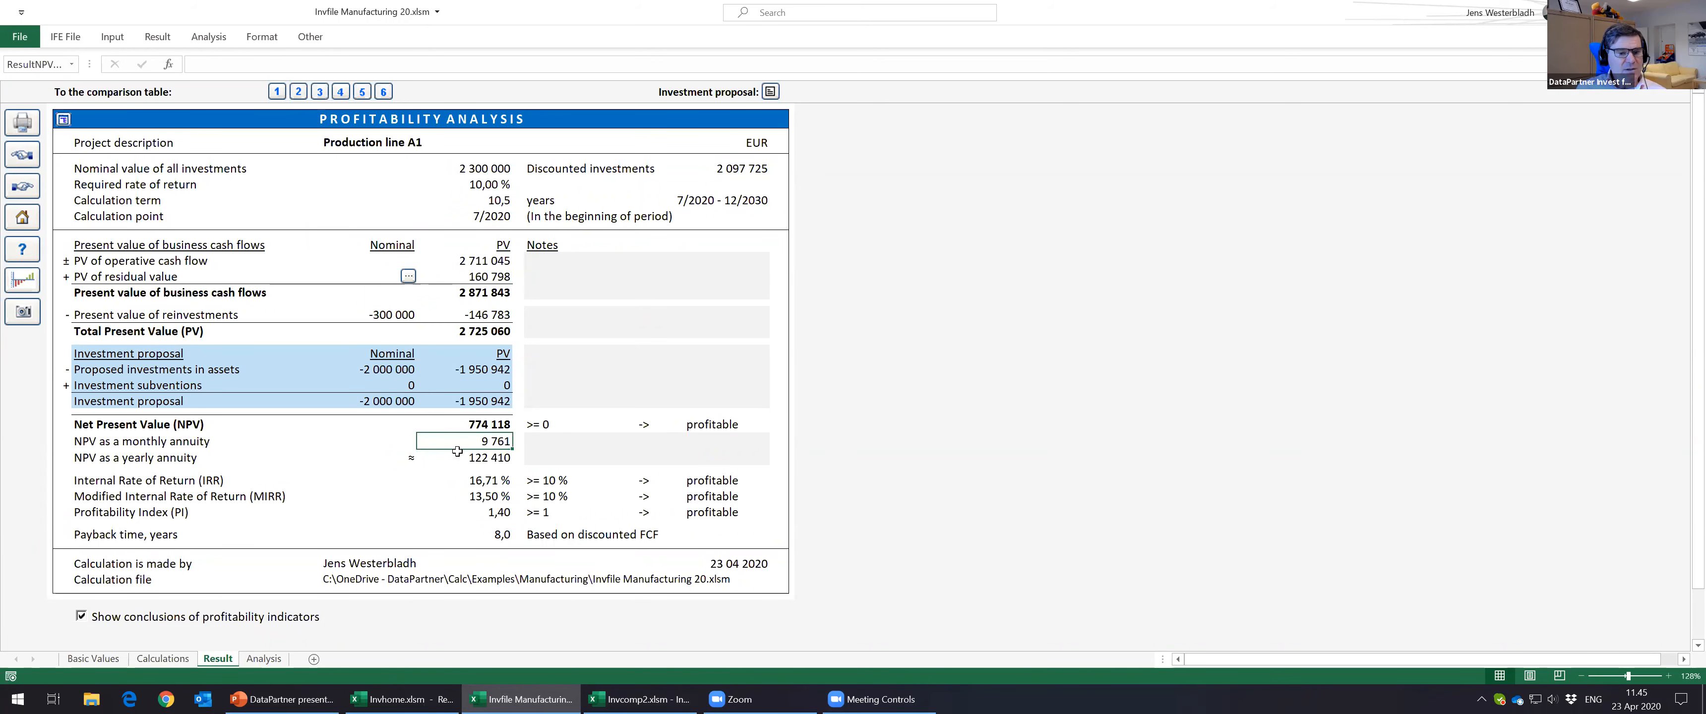
click(483, 457)
click(472, 441)
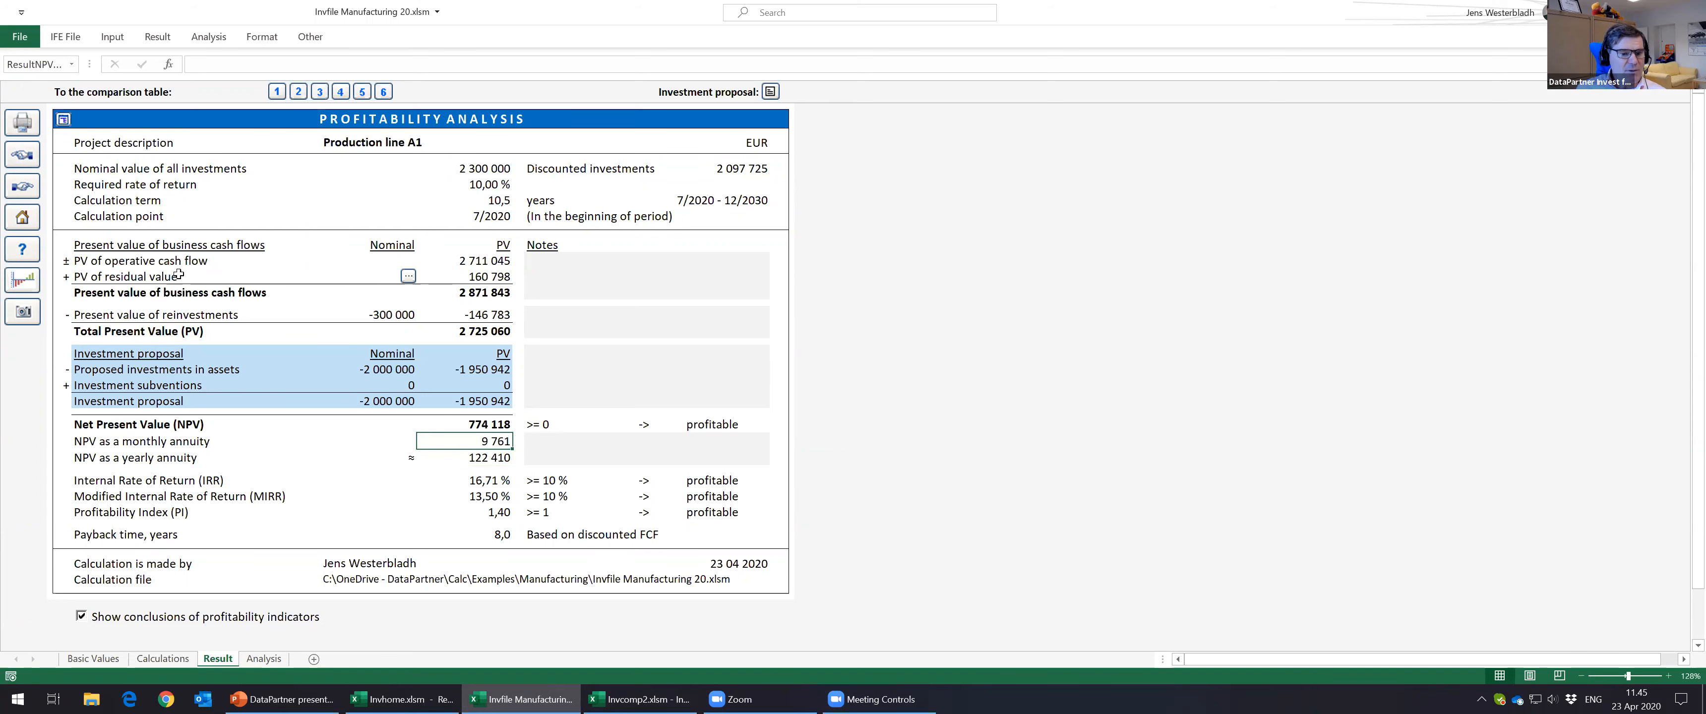
Step: Hide the NPV as a yearly annuity row in the profitability analysis, keeping the monthly annuity row
click(63, 119)
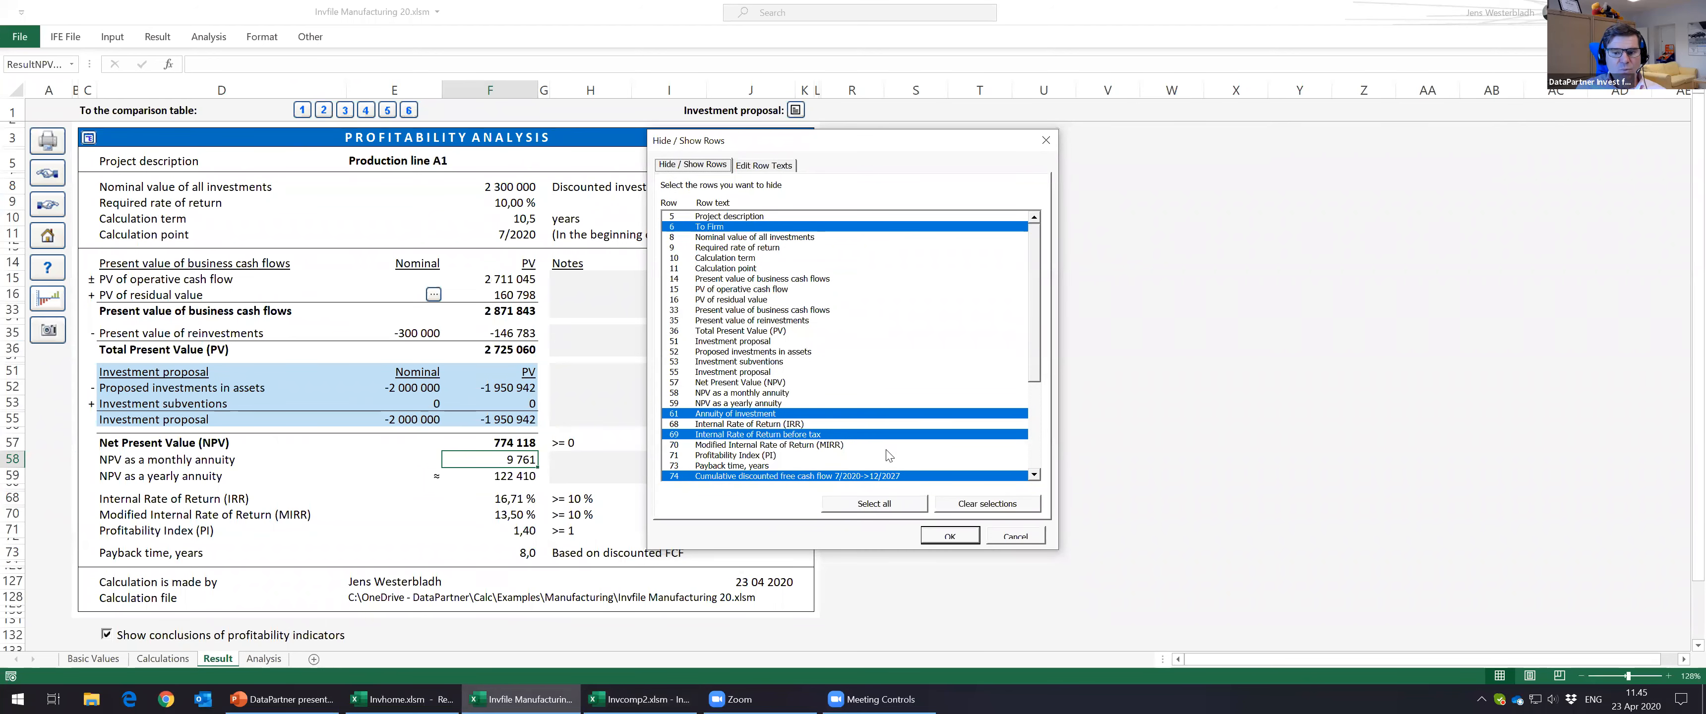
drag(1040, 358, 1036, 402)
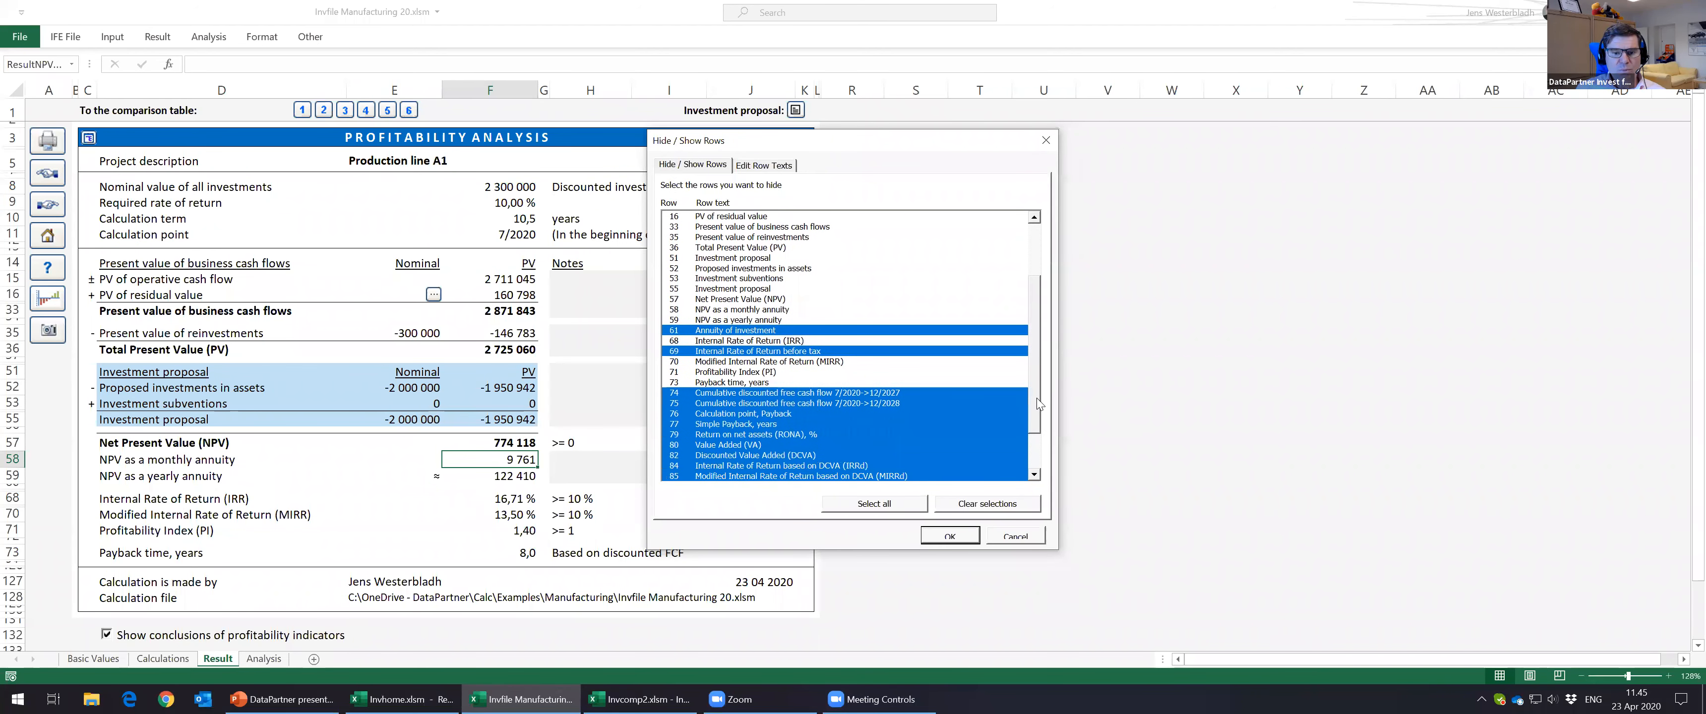
click(780, 321)
click(939, 532)
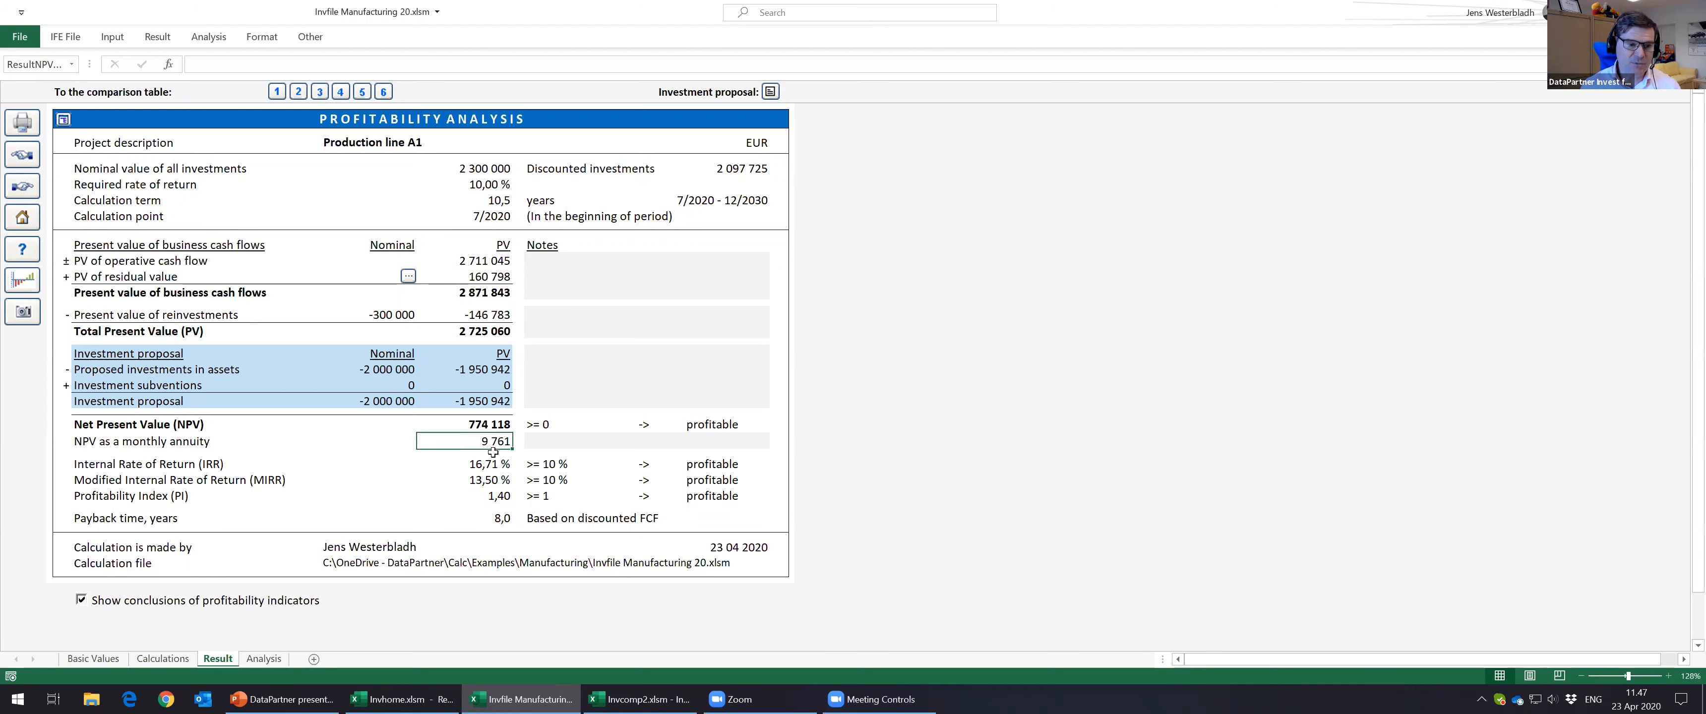
drag(123, 442, 474, 437)
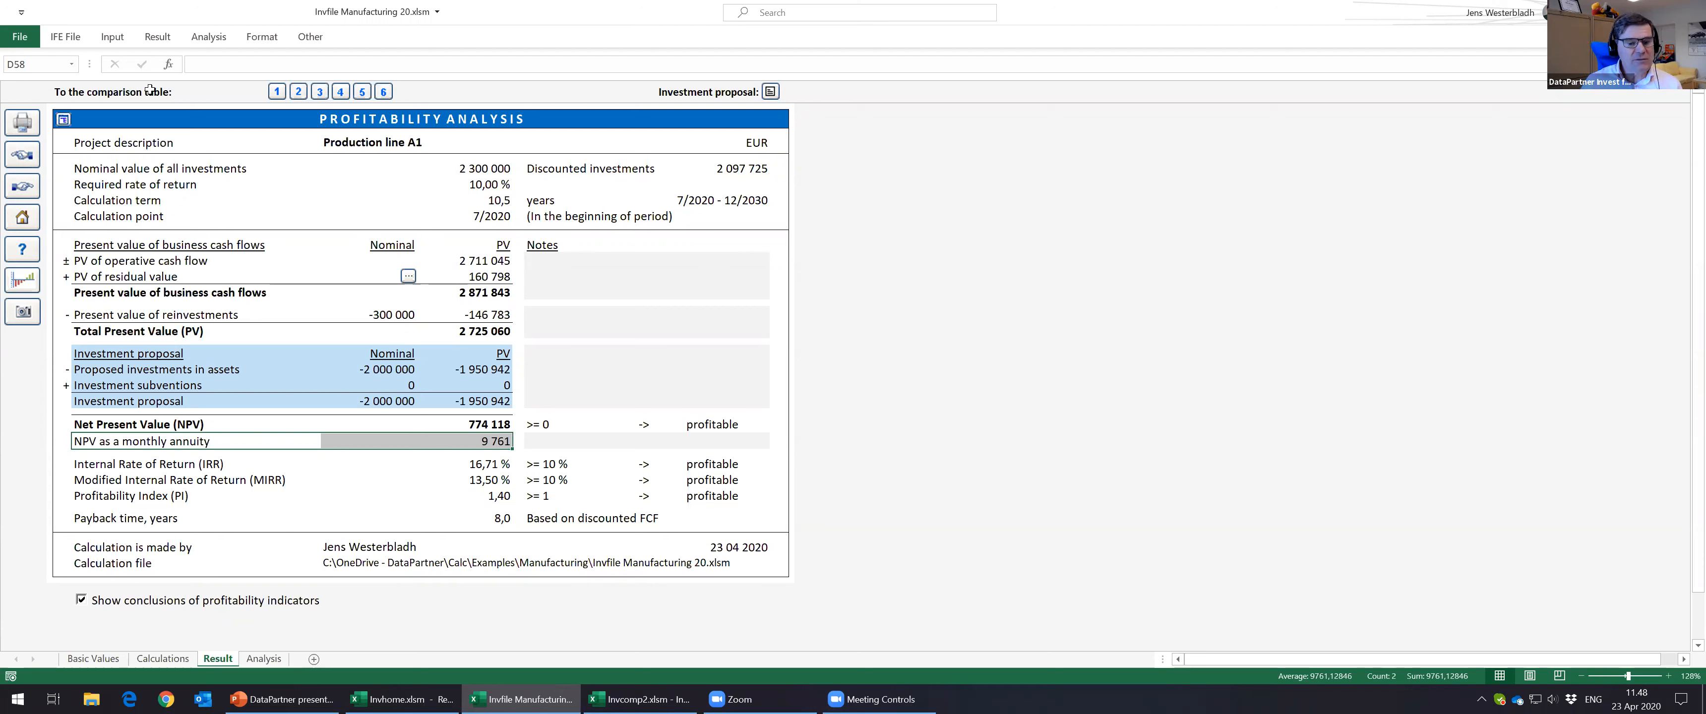
click(334, 170)
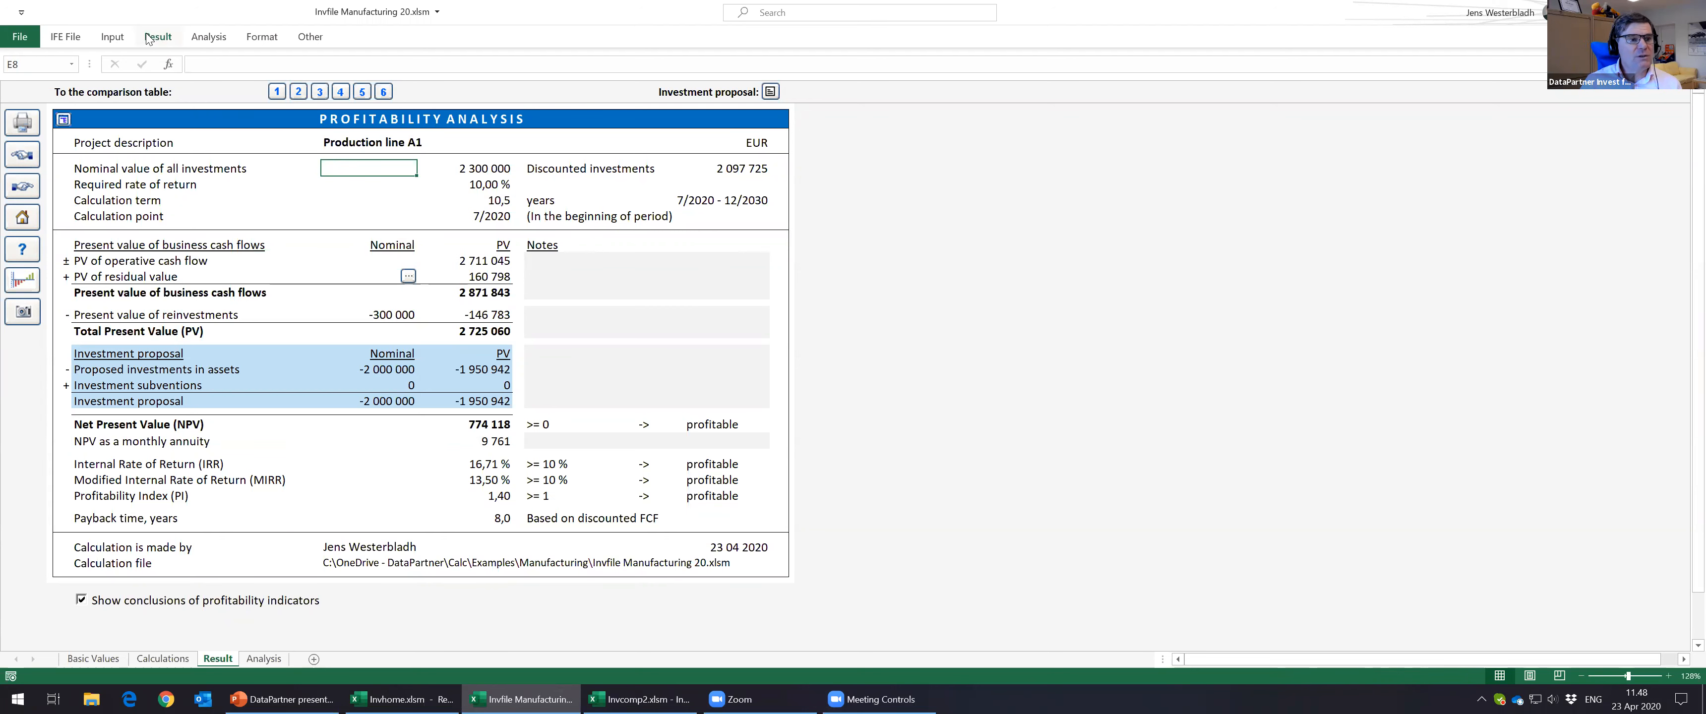
Step: Seek break-even (NPV=0) in the income statement by changing the 12/2021 price per Mt of product X
click(123, 38)
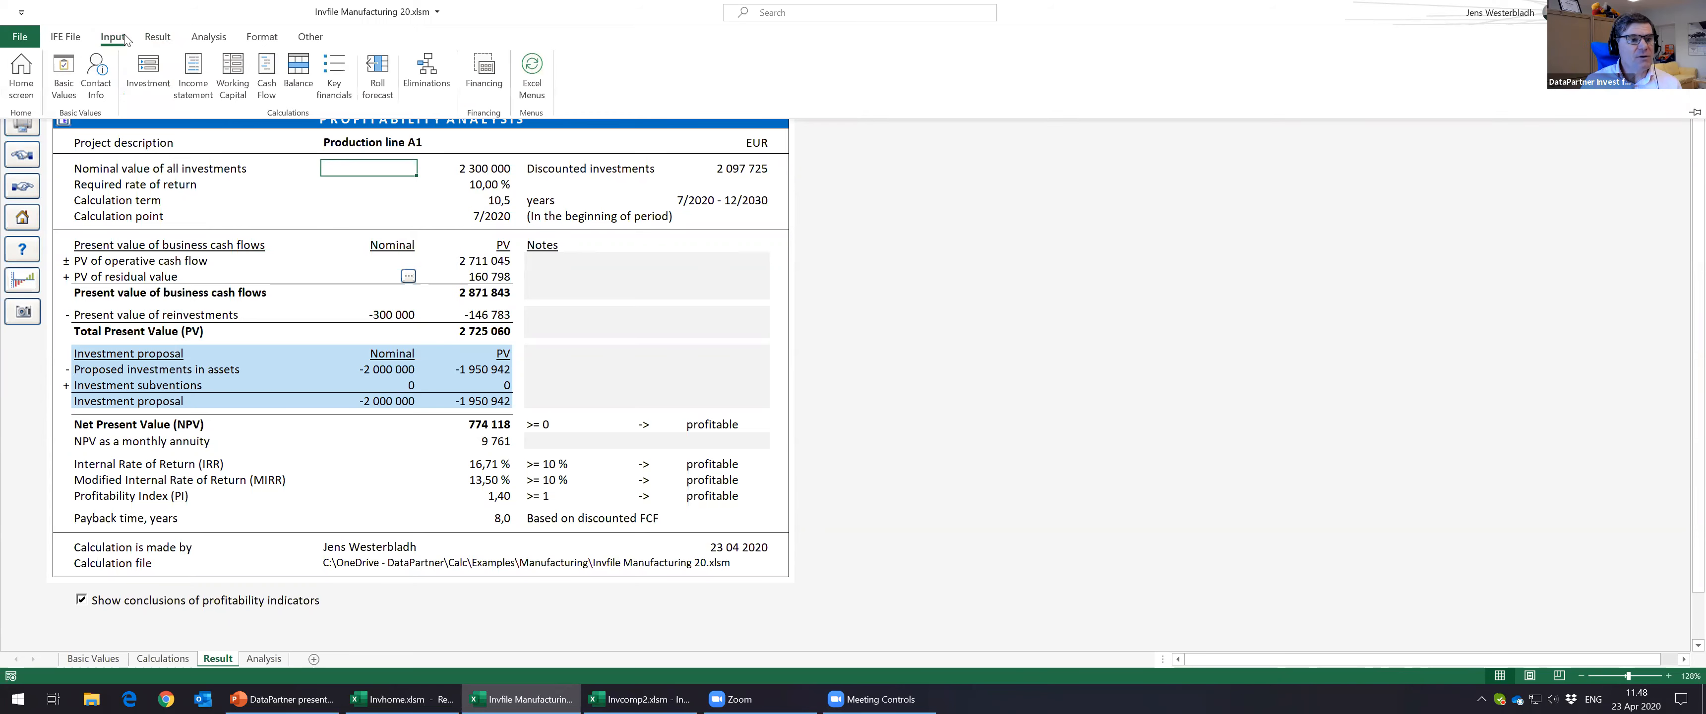
click(195, 67)
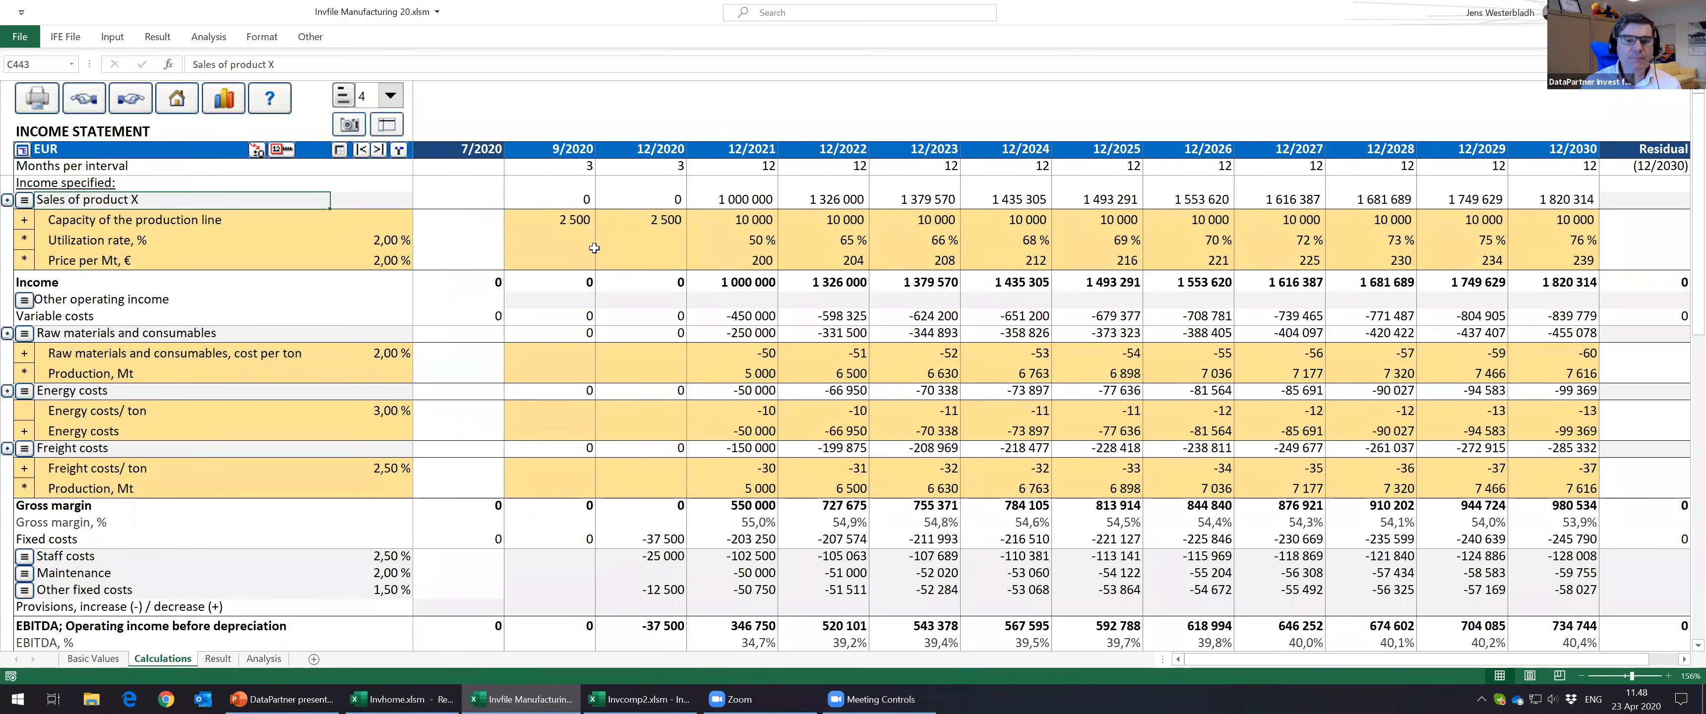
click(765, 260)
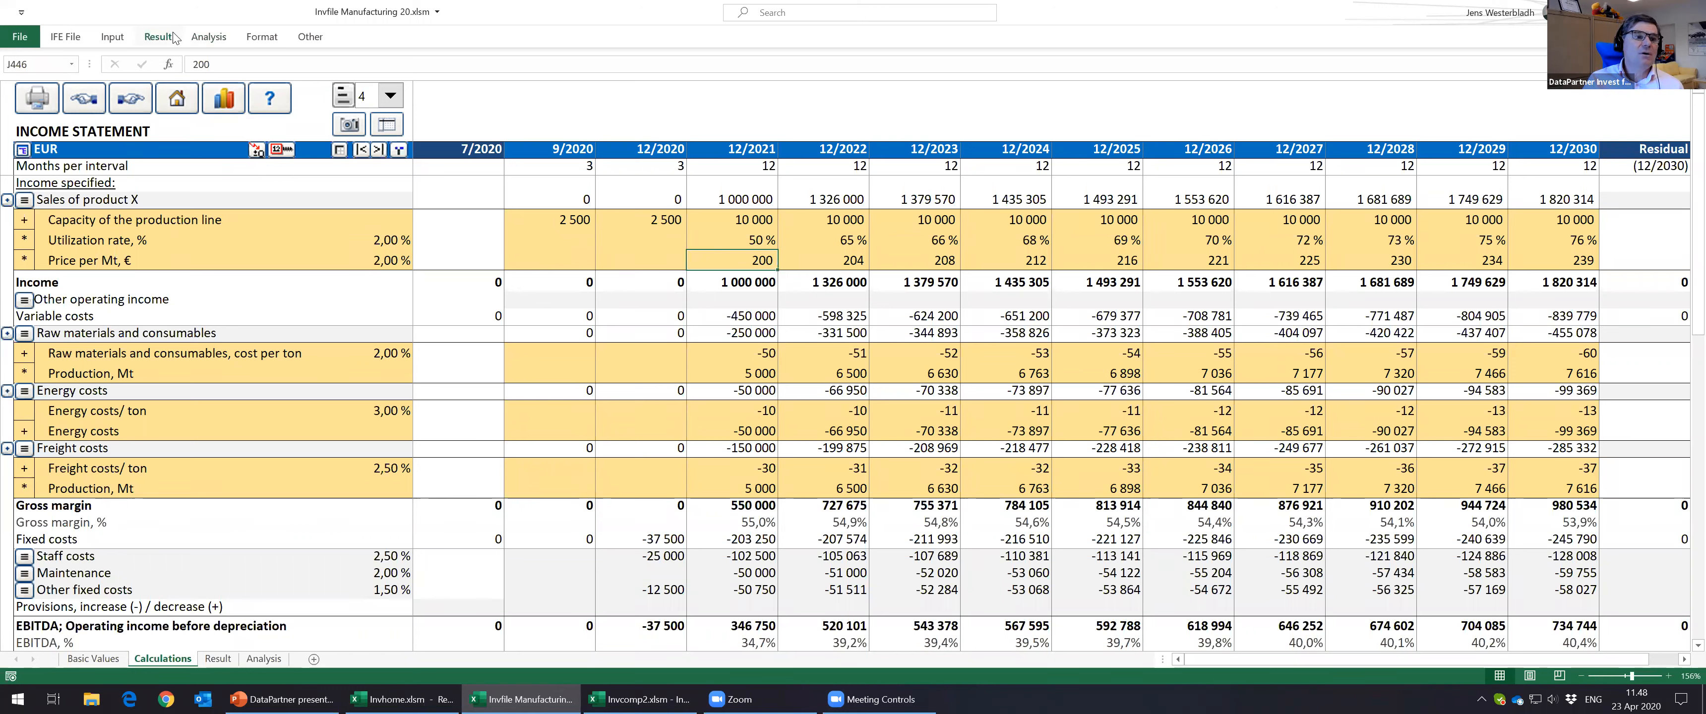
click(199, 38)
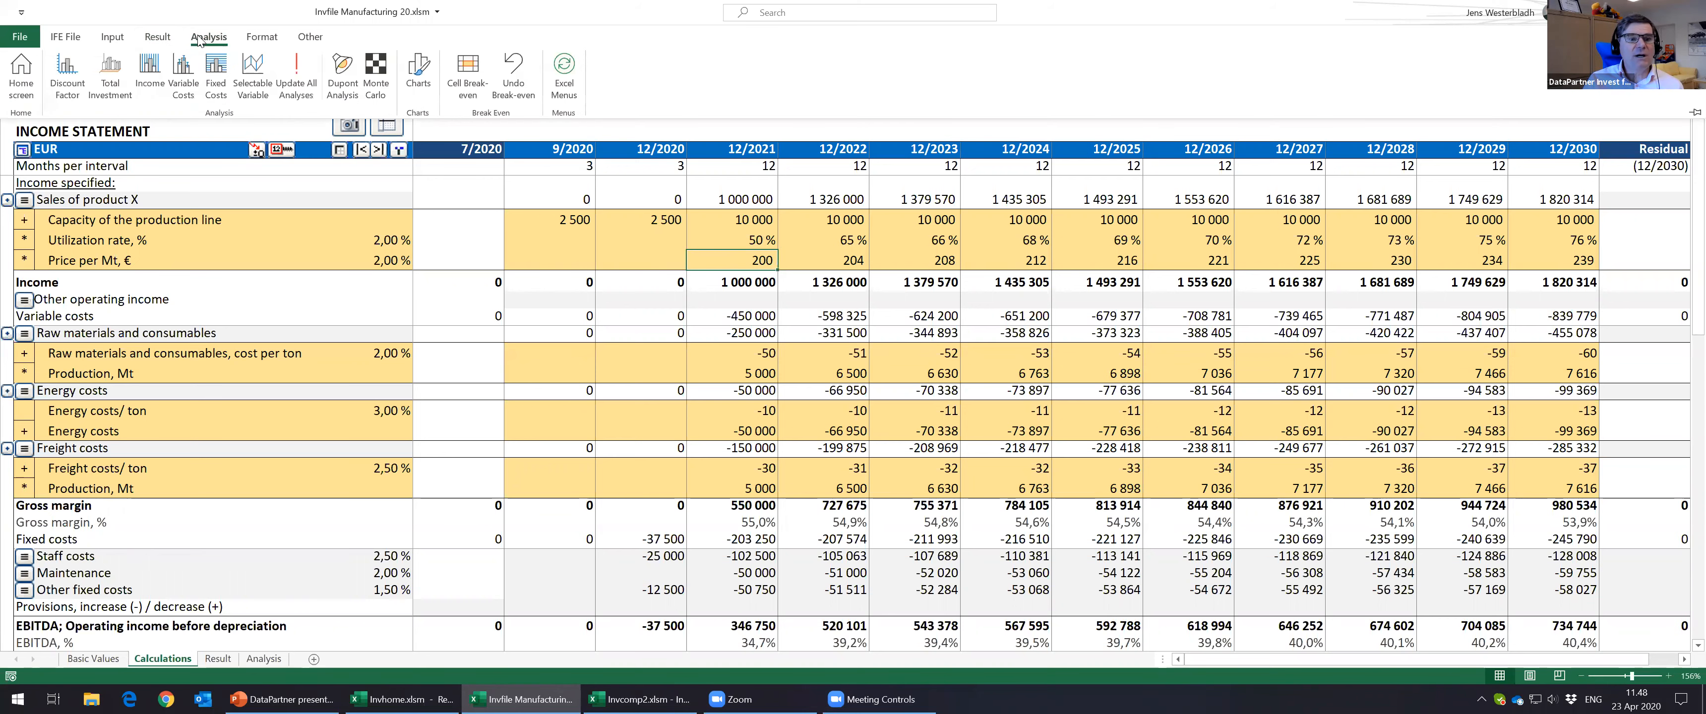
click(457, 64)
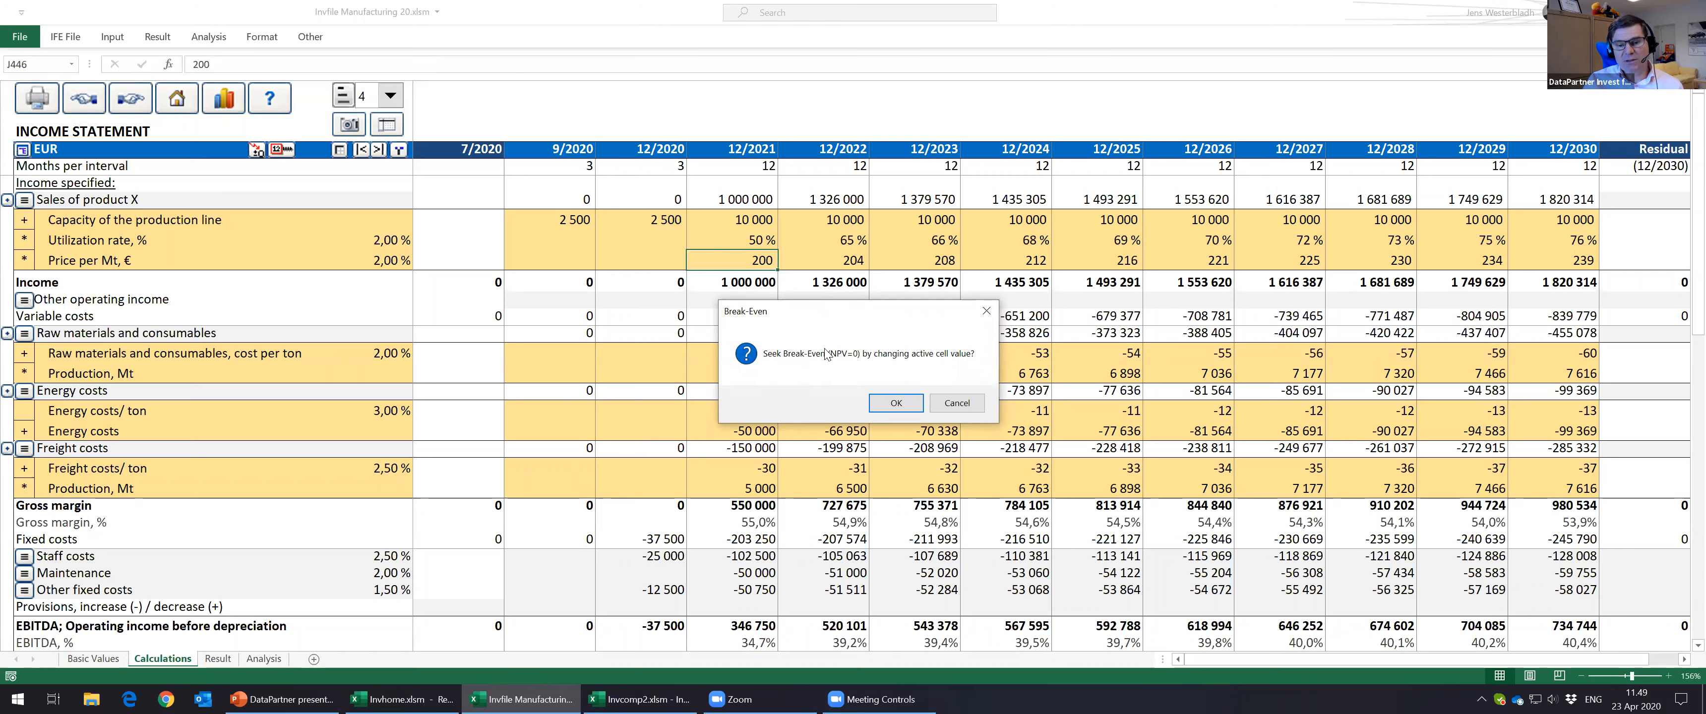
click(899, 401)
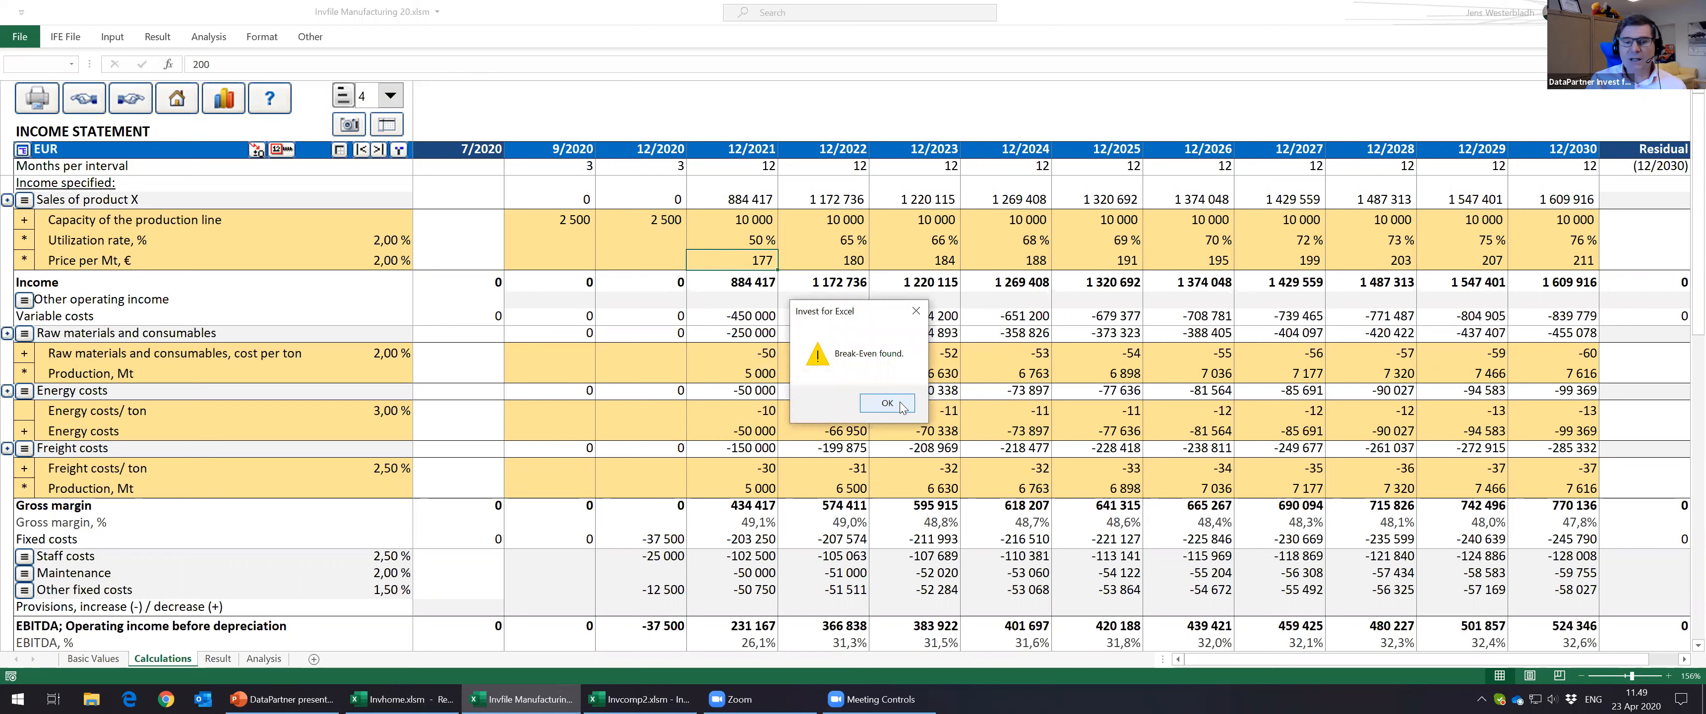
click(901, 404)
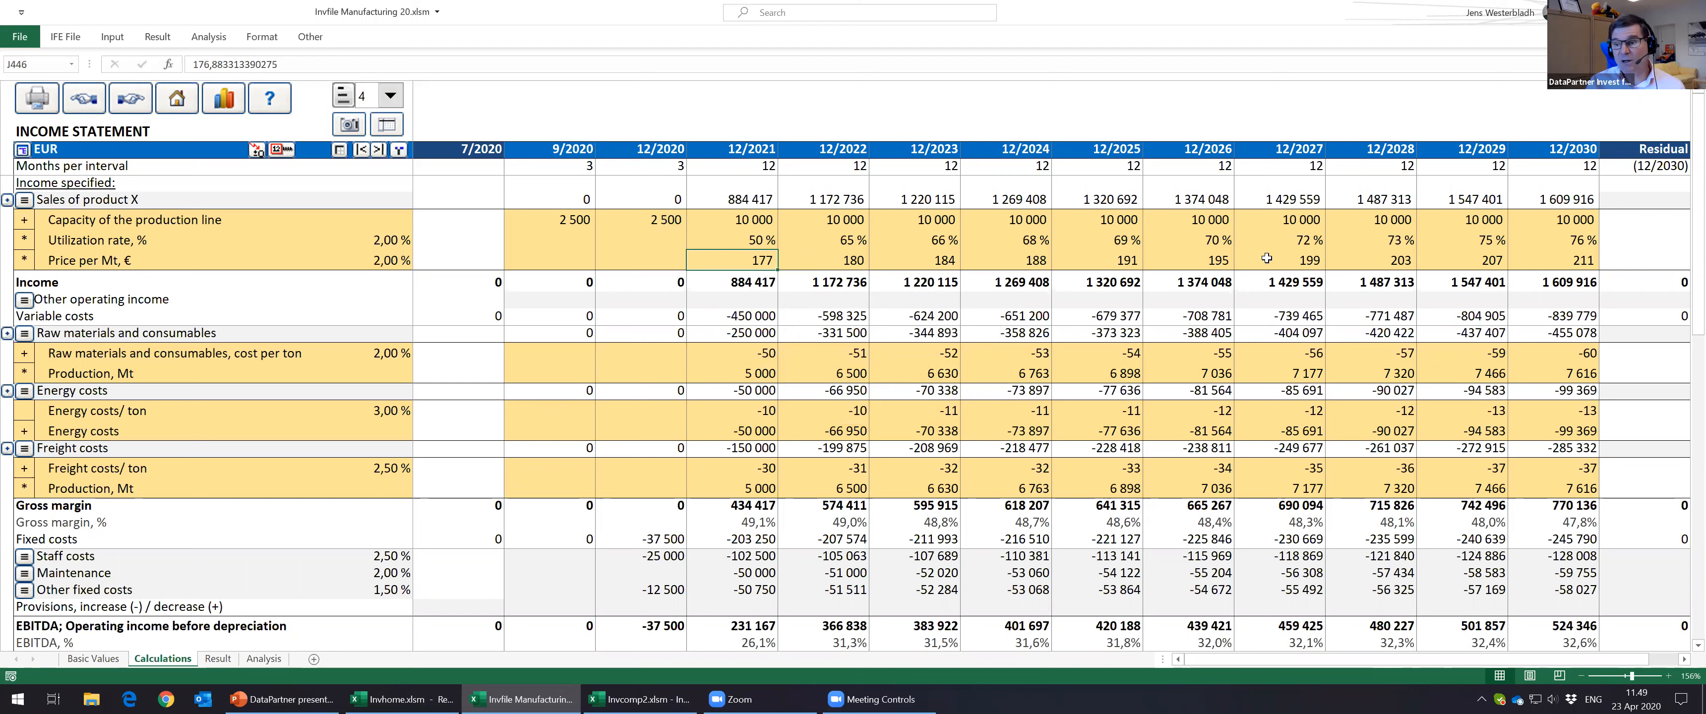
Step: Check the NPV, IRR, MIRR, profitability index, payback time and PV of residual value in the profitability analysis at break-even
click(218, 659)
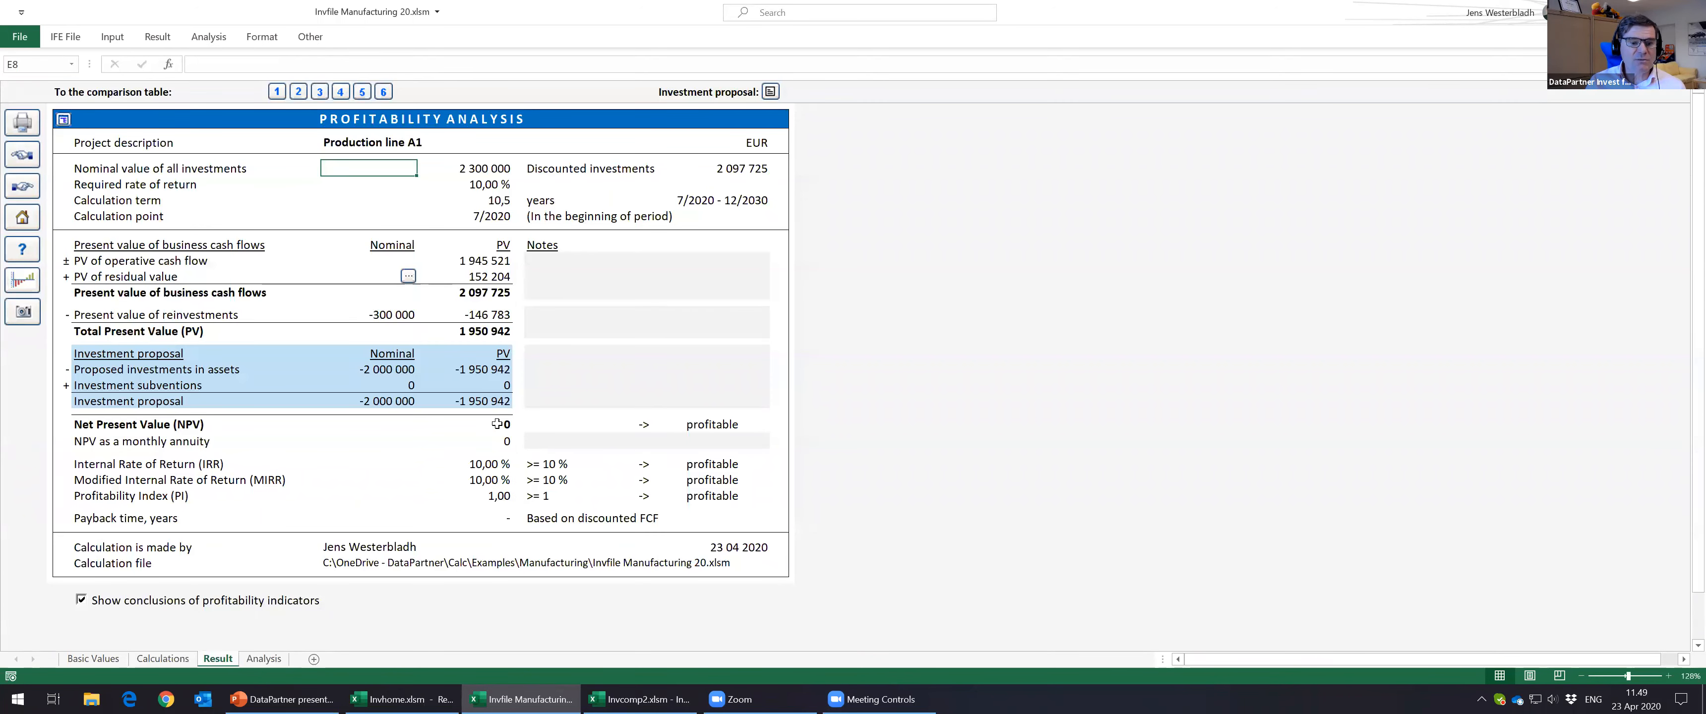
click(497, 424)
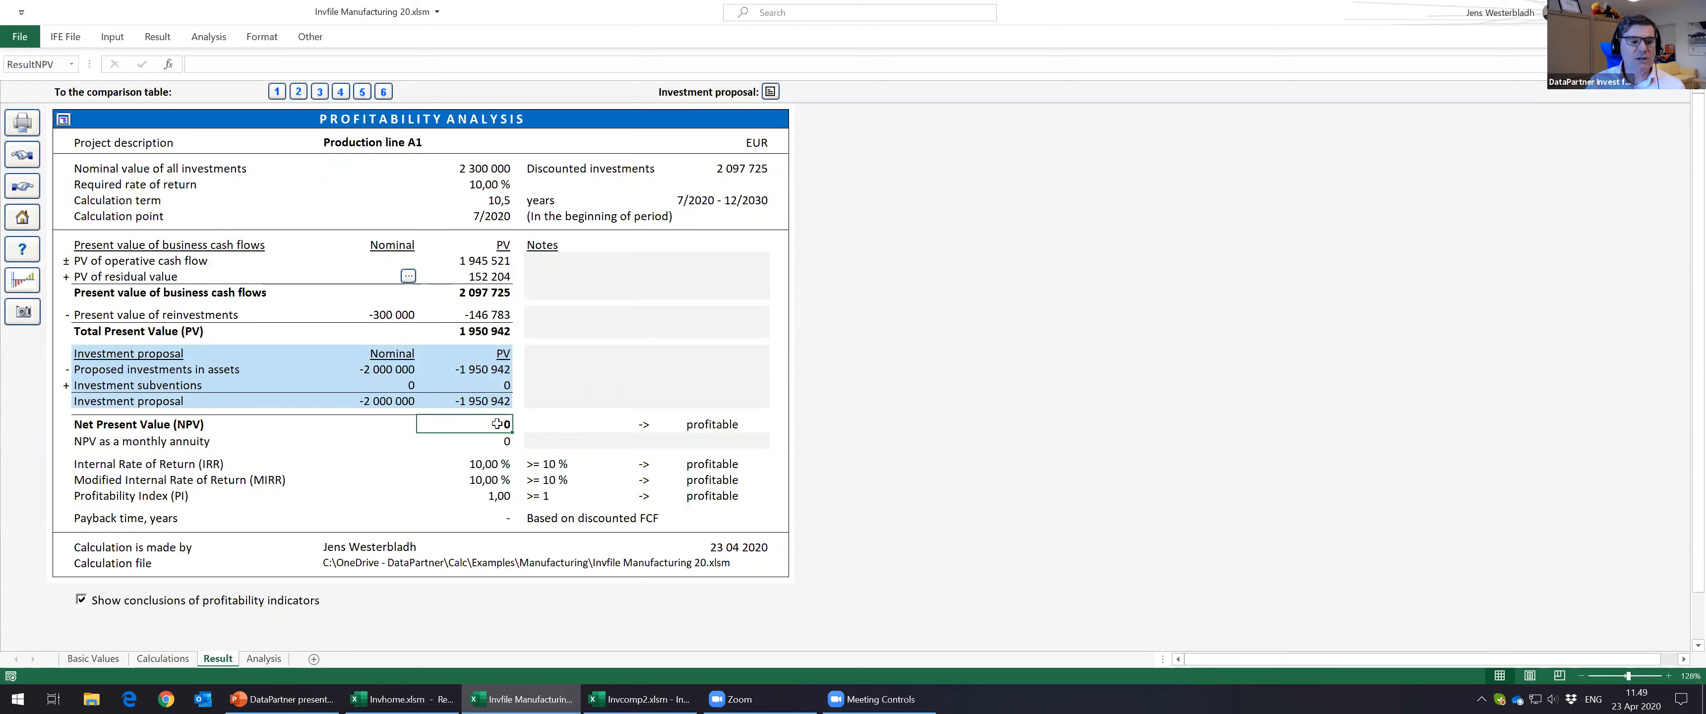
click(494, 469)
click(499, 493)
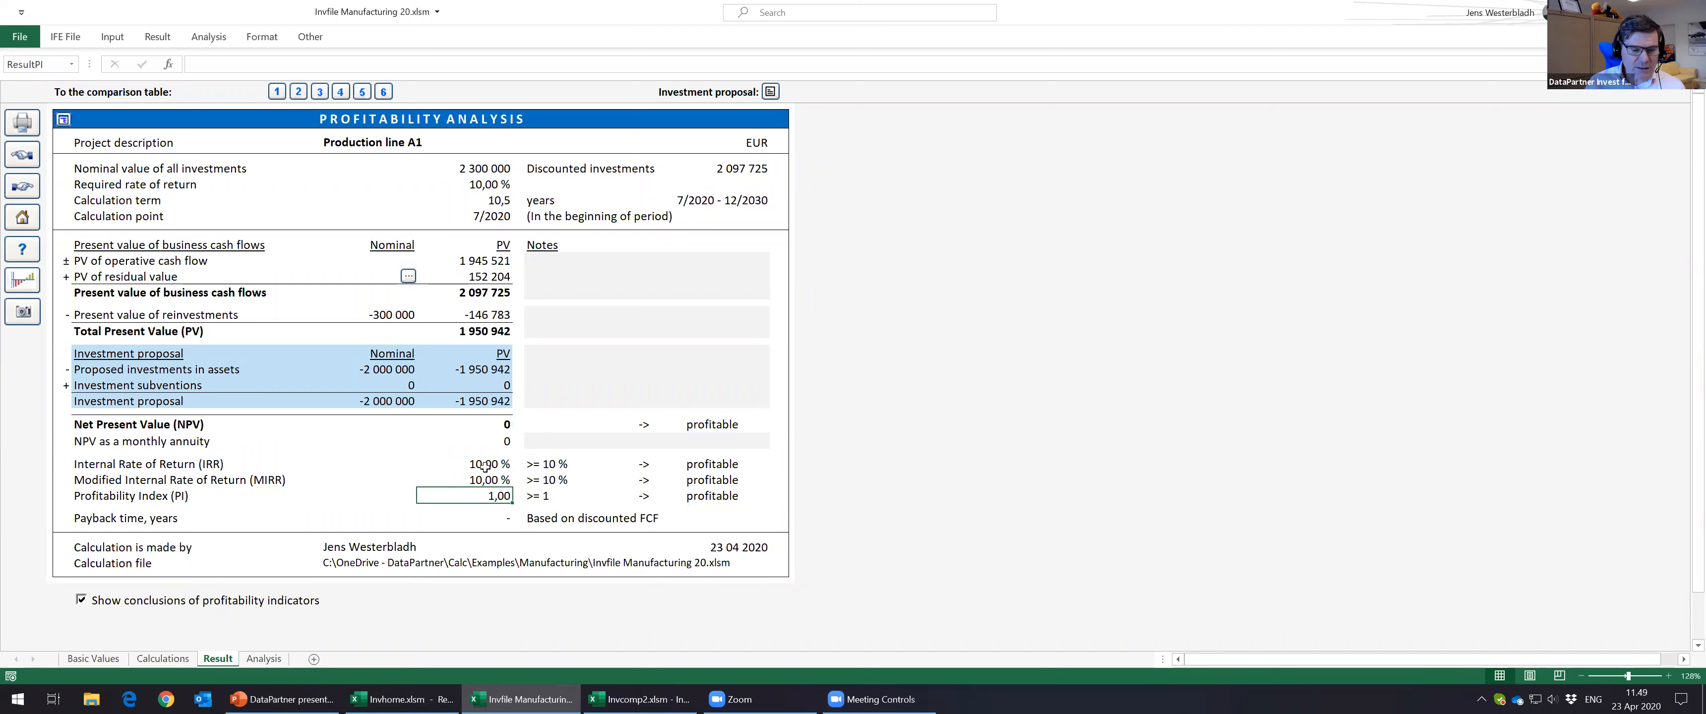
click(485, 466)
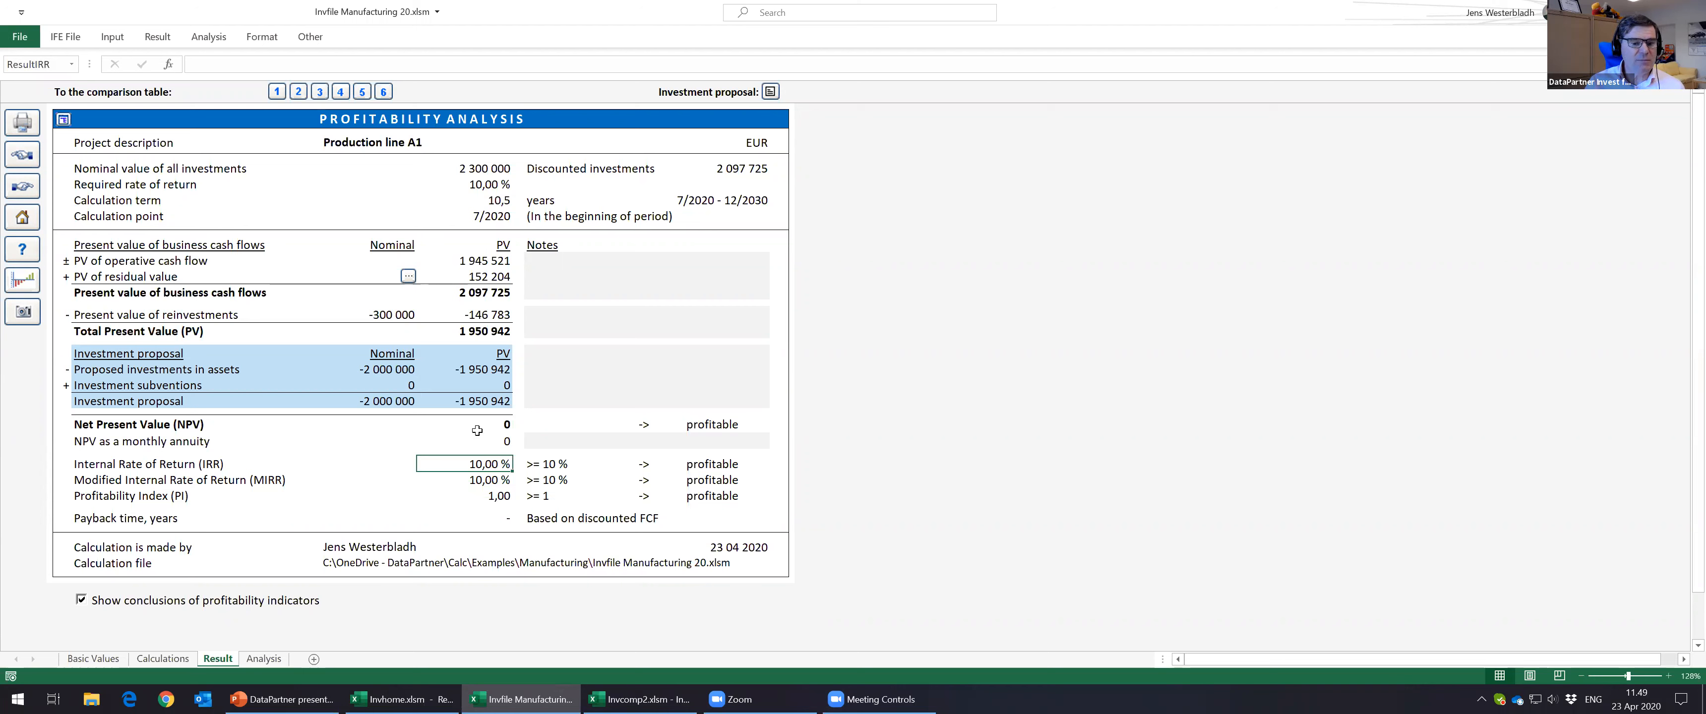
click(498, 518)
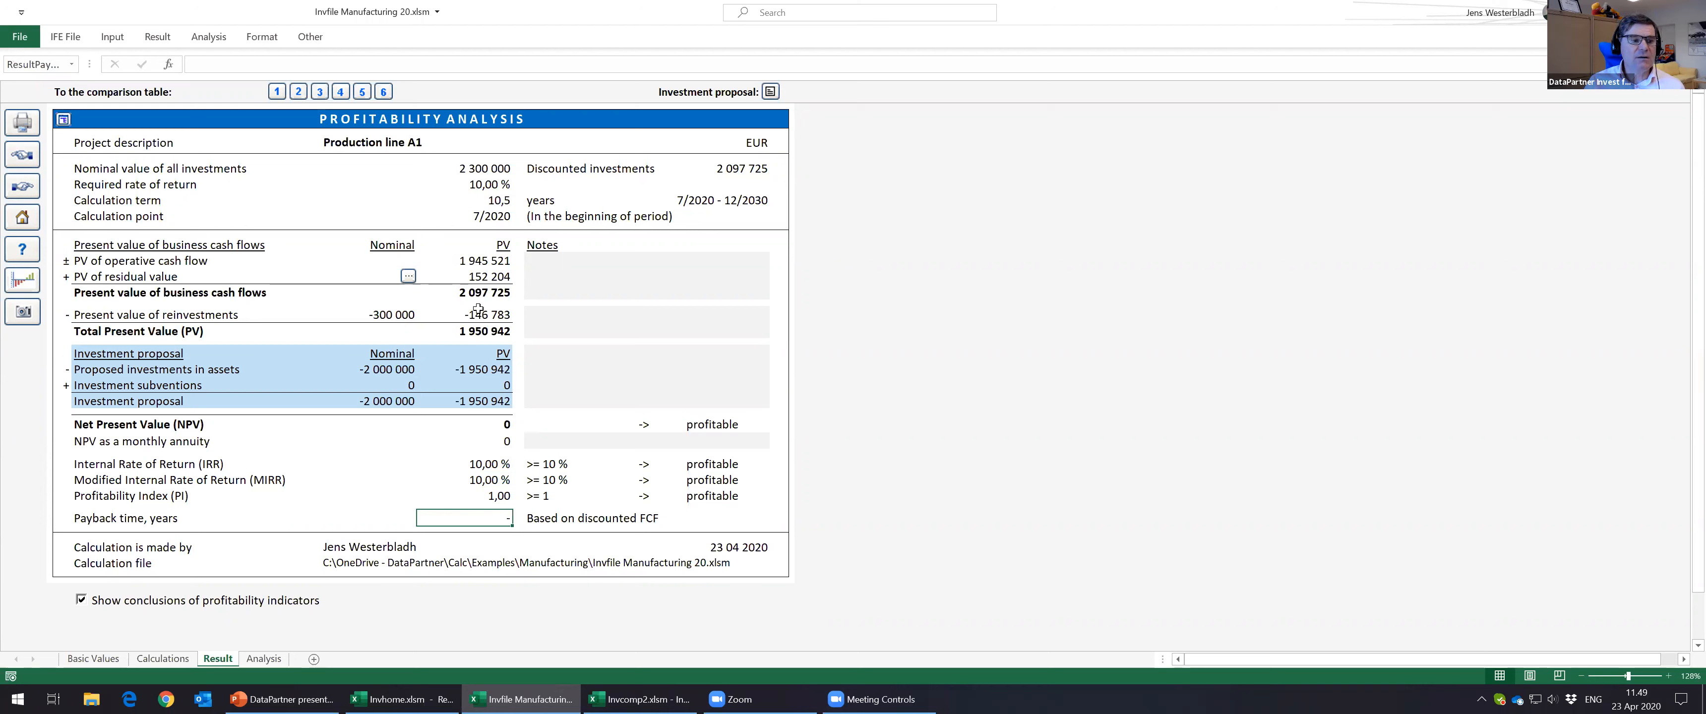
click(474, 277)
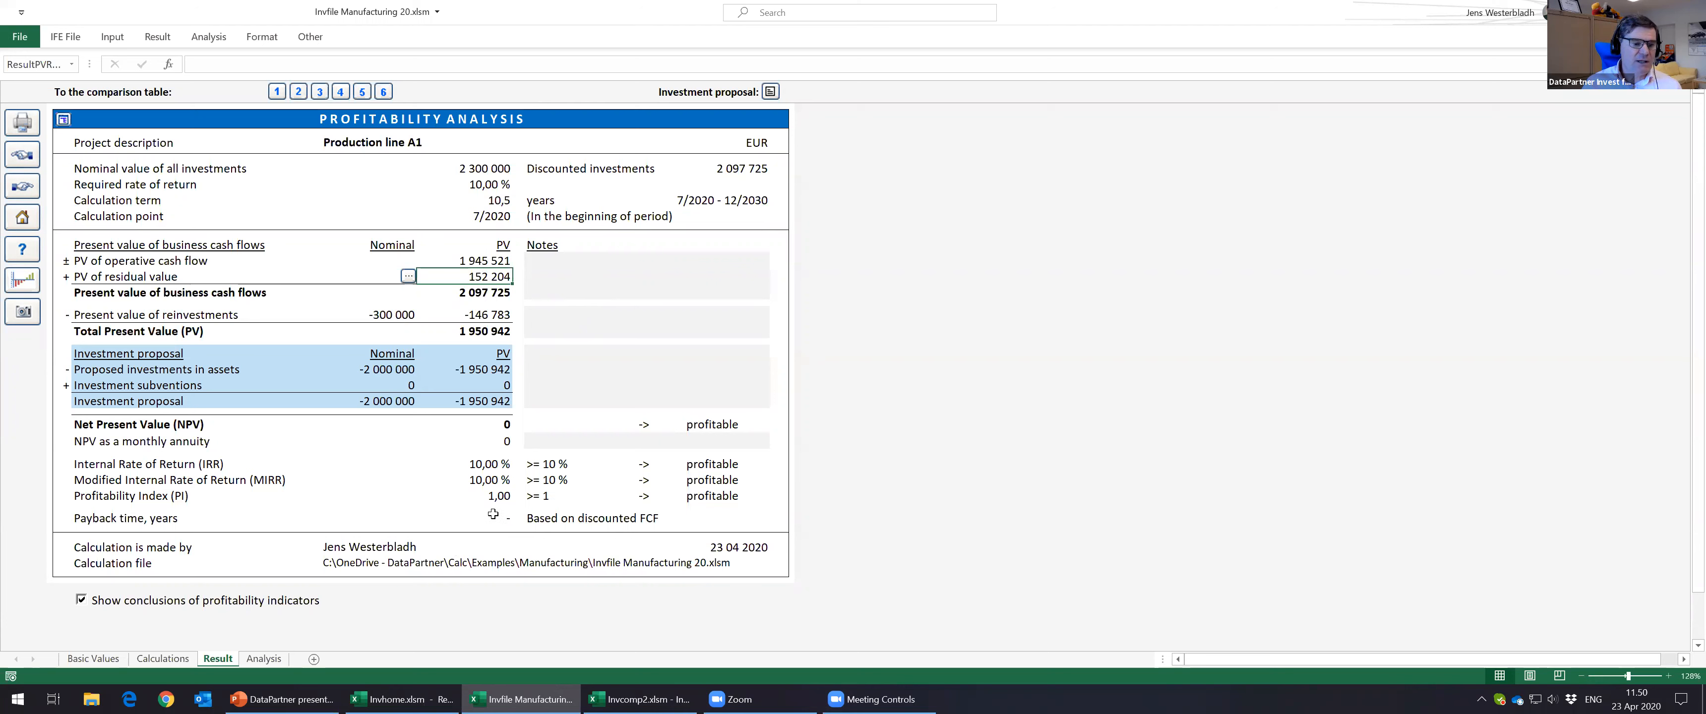
drag(496, 432, 507, 522)
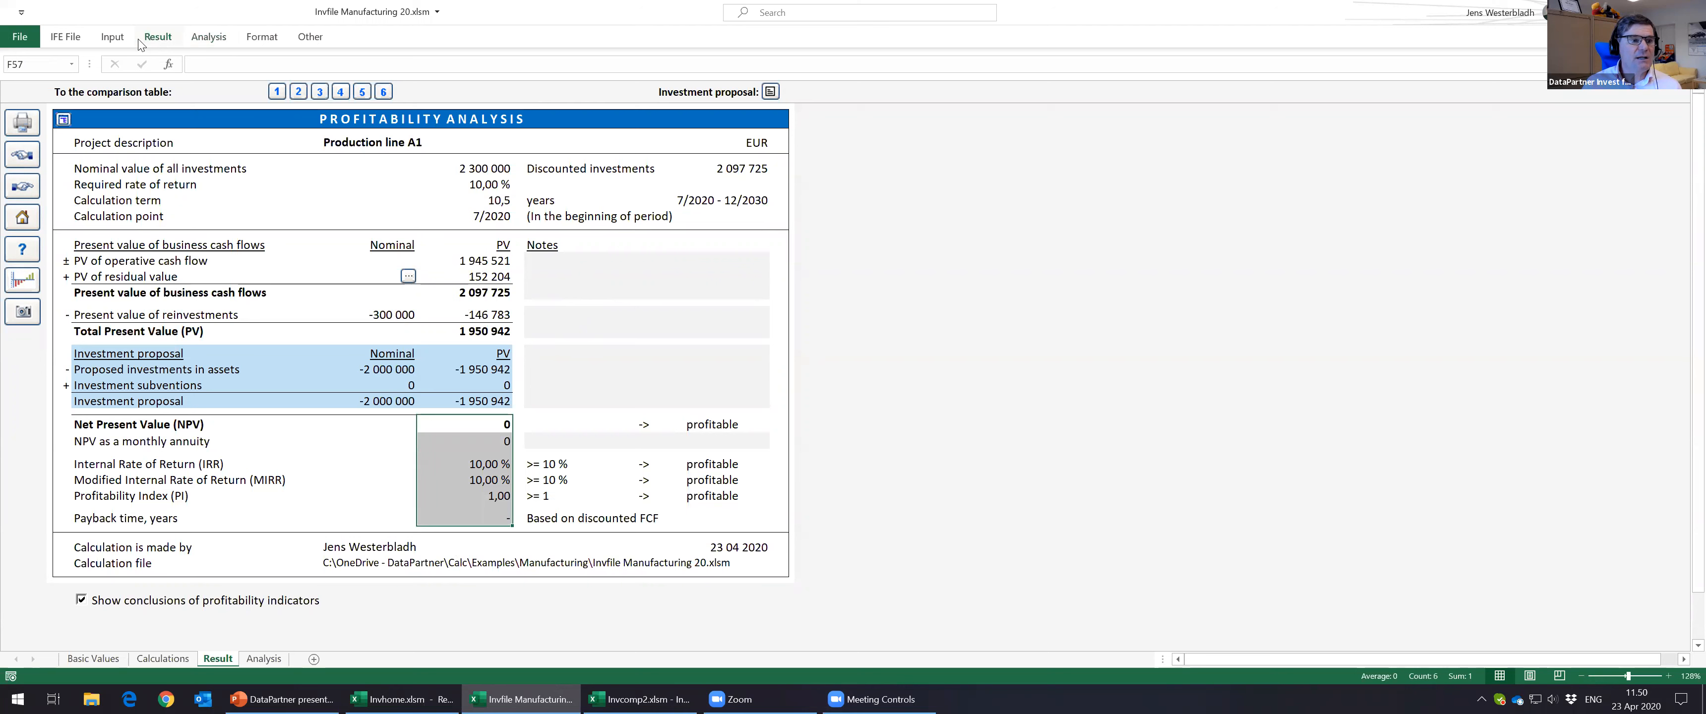
Step: Undo the break-even change to the price per Mt
click(209, 37)
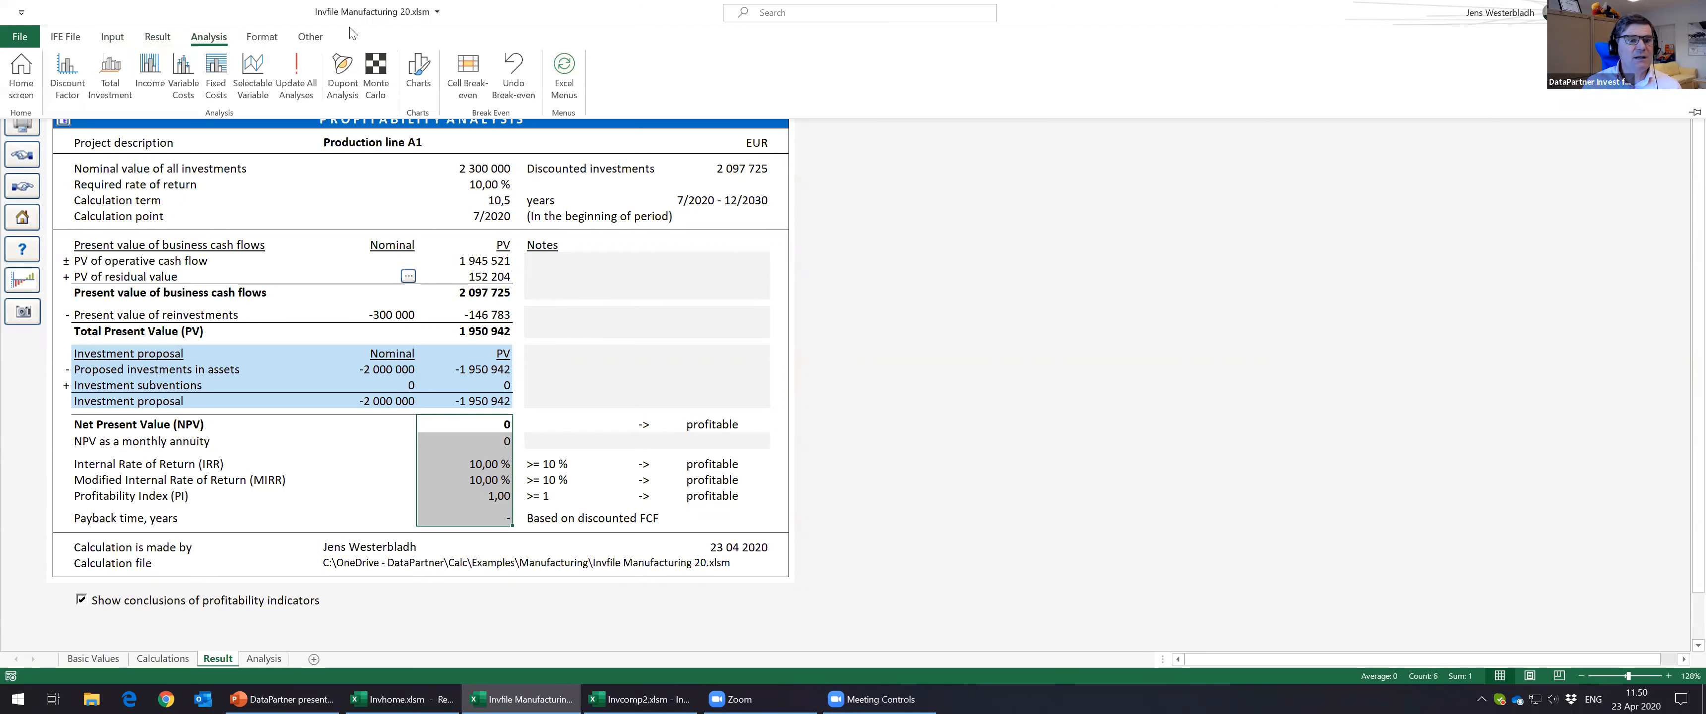
click(520, 71)
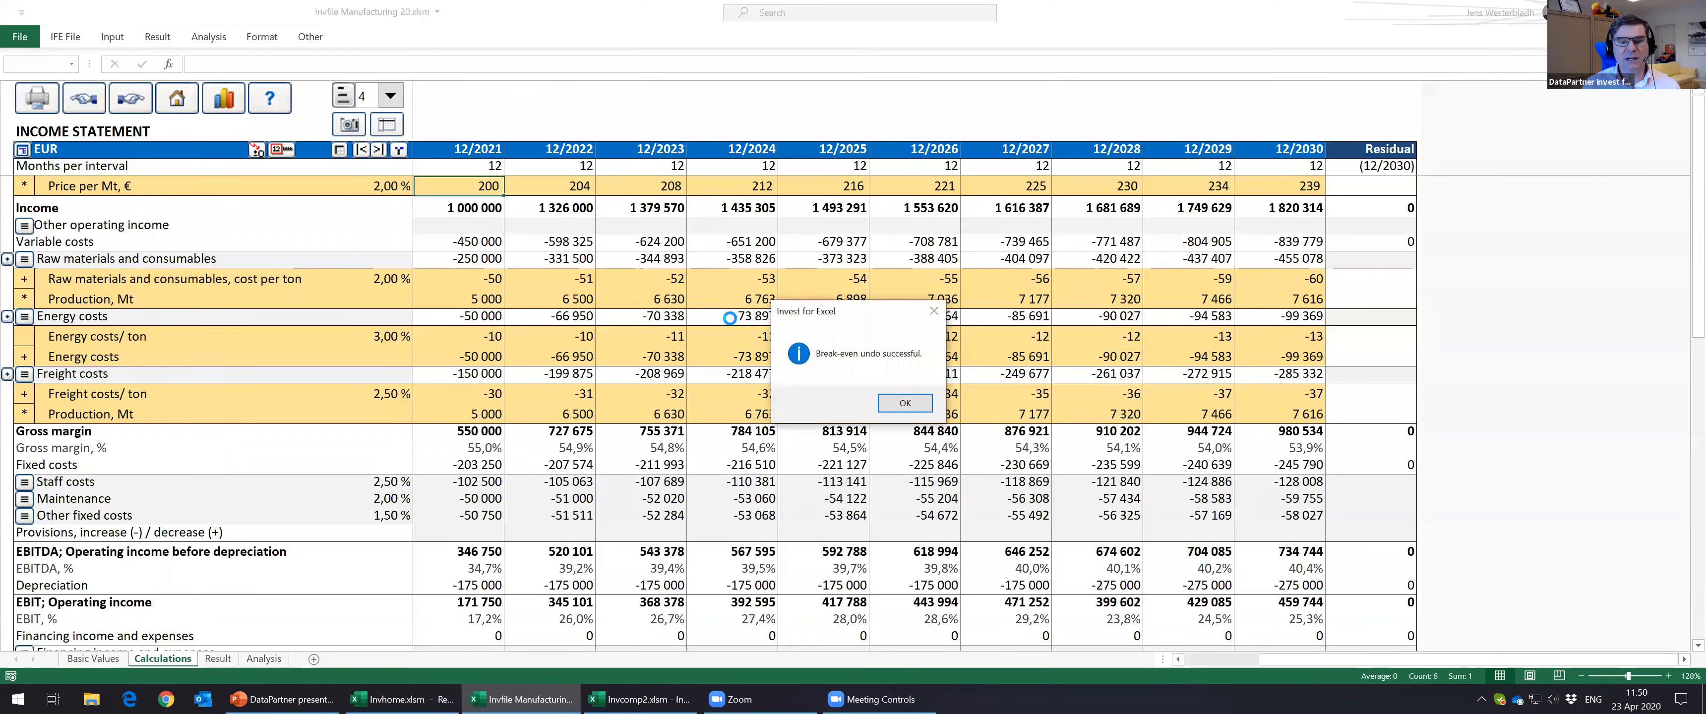
click(901, 401)
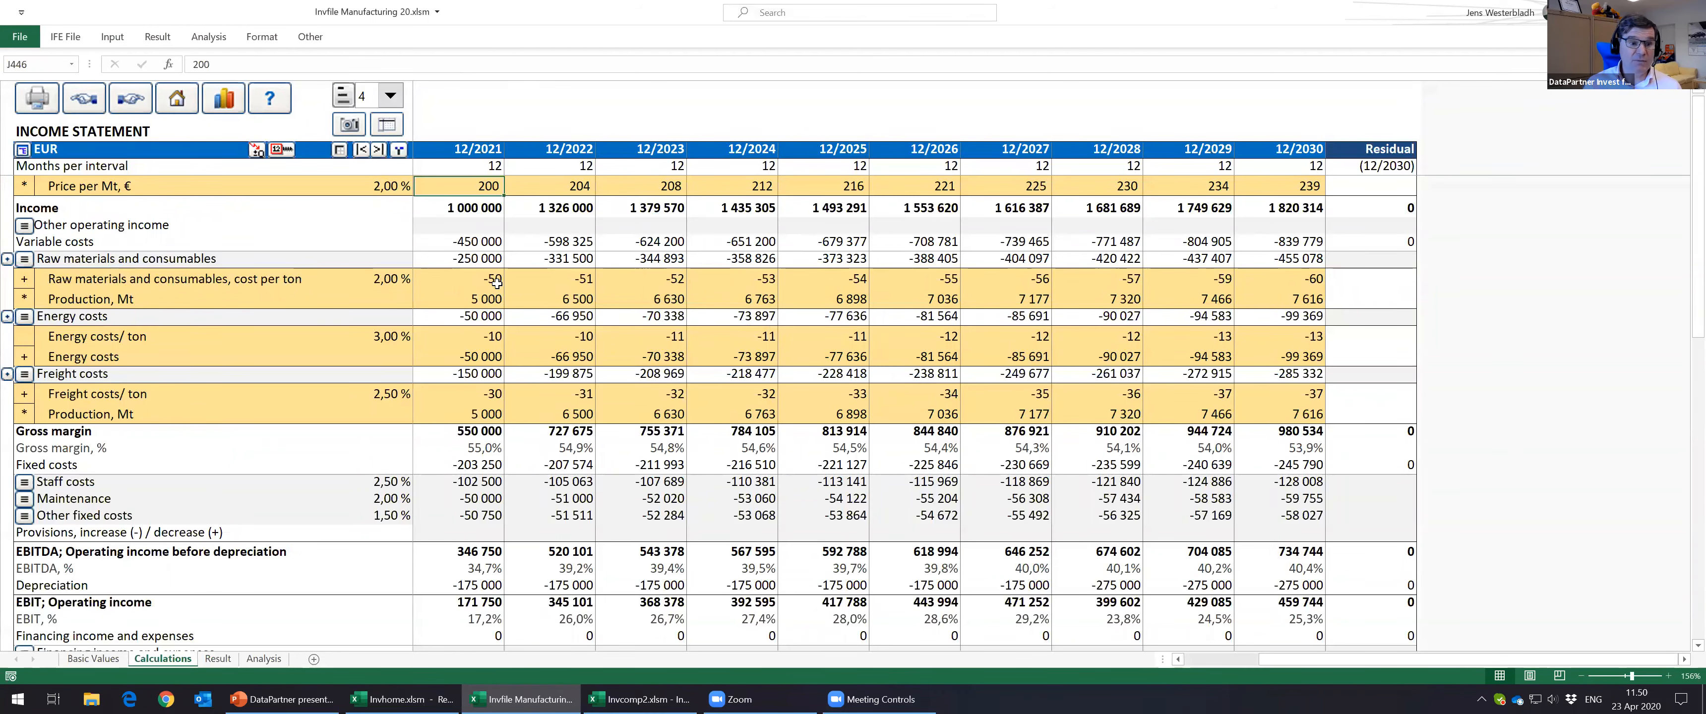
Step: Seek break-even (NPV=0) by changing the 12/2021 raw materials and consumables cost per ton
click(470, 282)
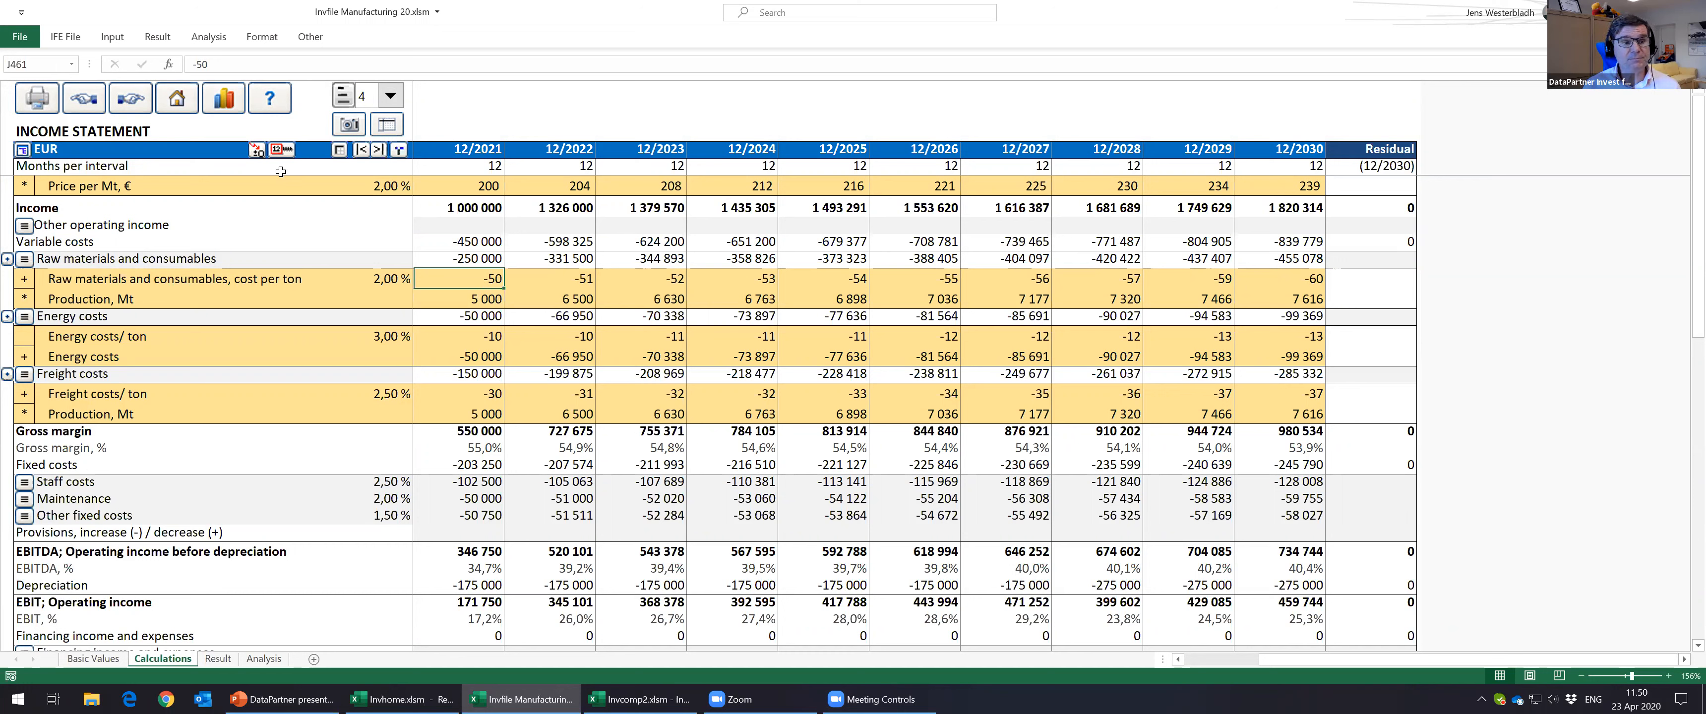
click(257, 149)
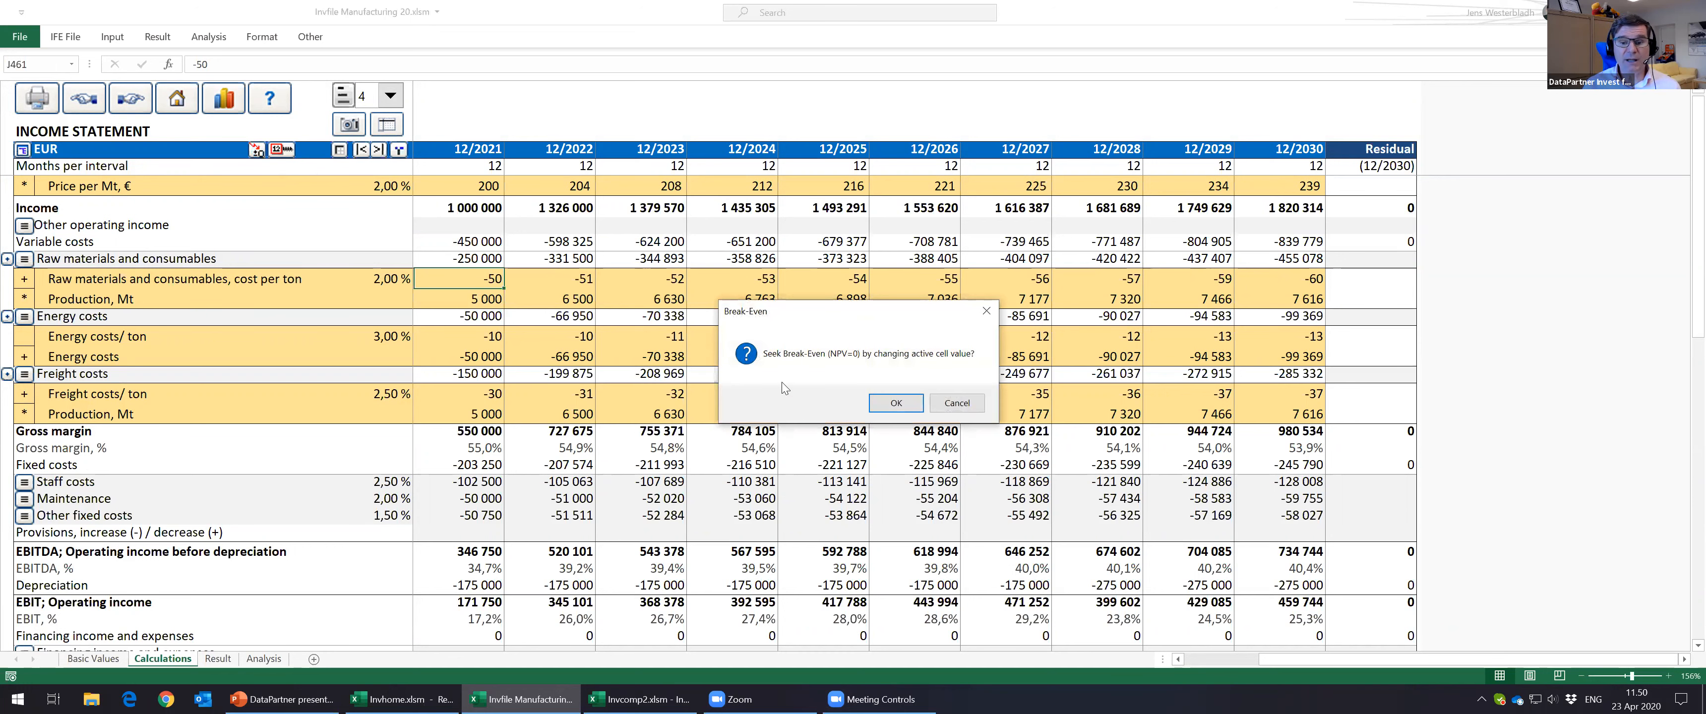
click(890, 407)
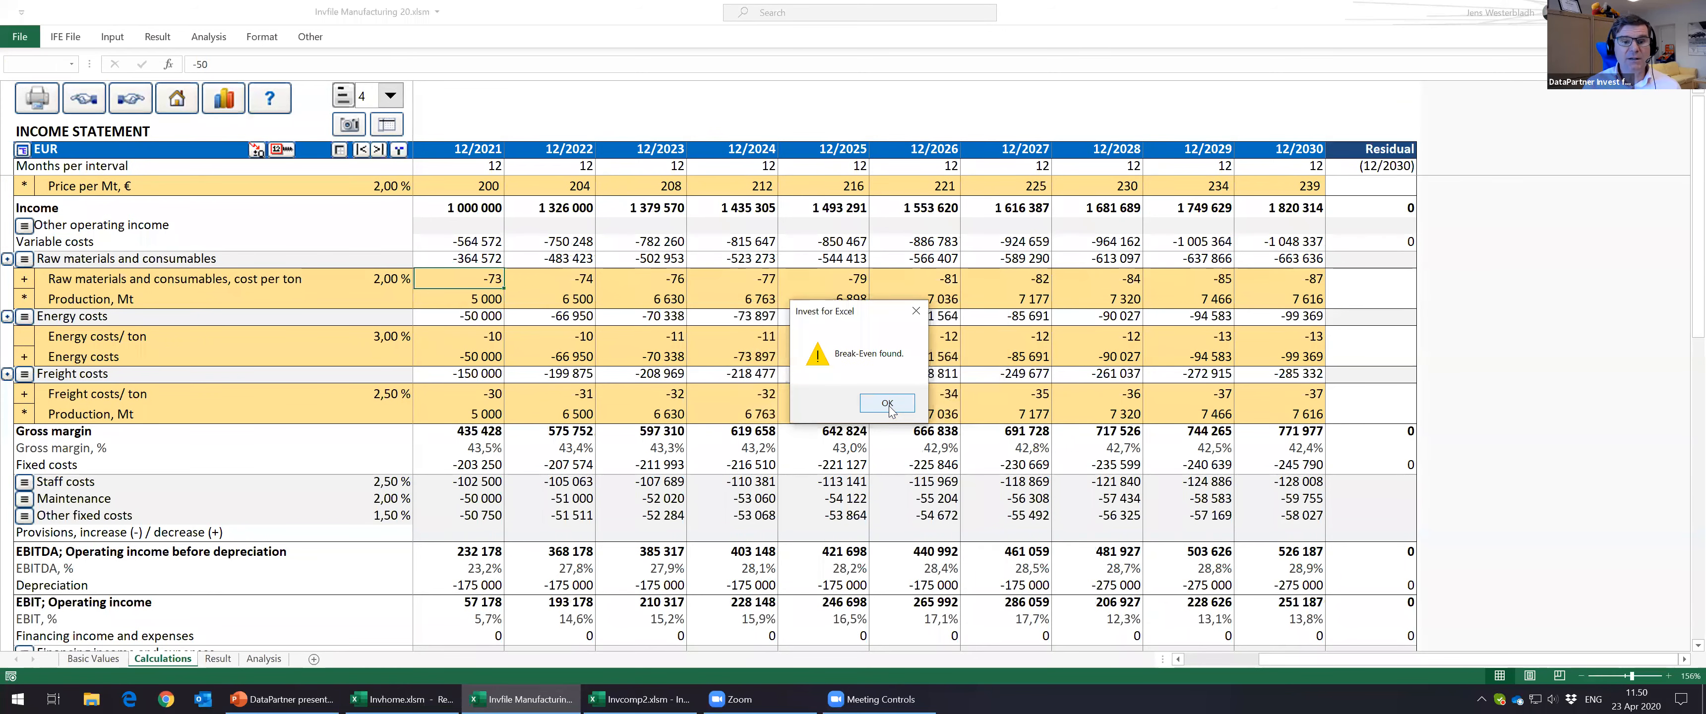
click(887, 404)
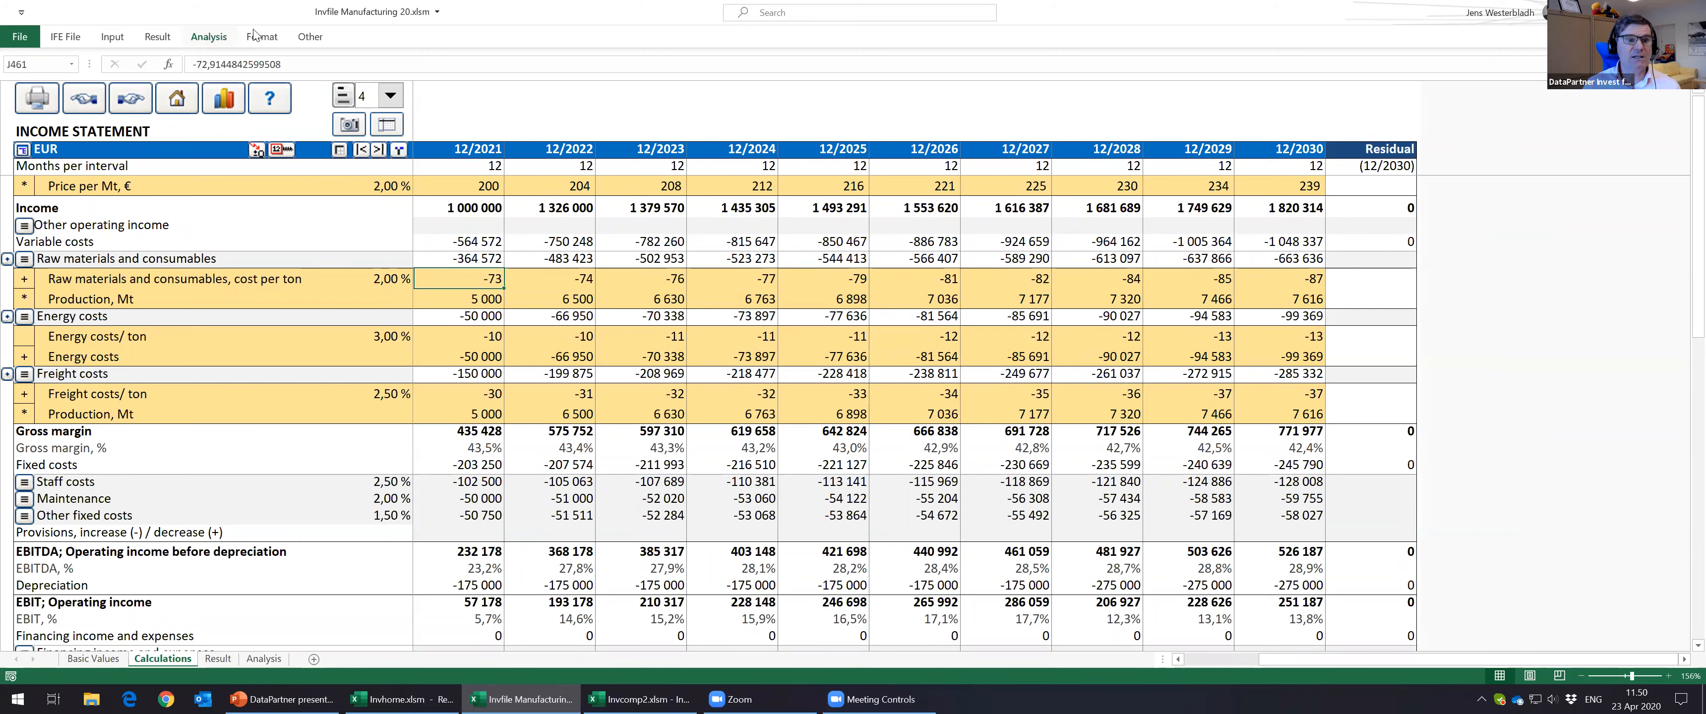
Step: Undo the break-even change to the raw materials and consumables cost per ton
click(209, 36)
click(513, 69)
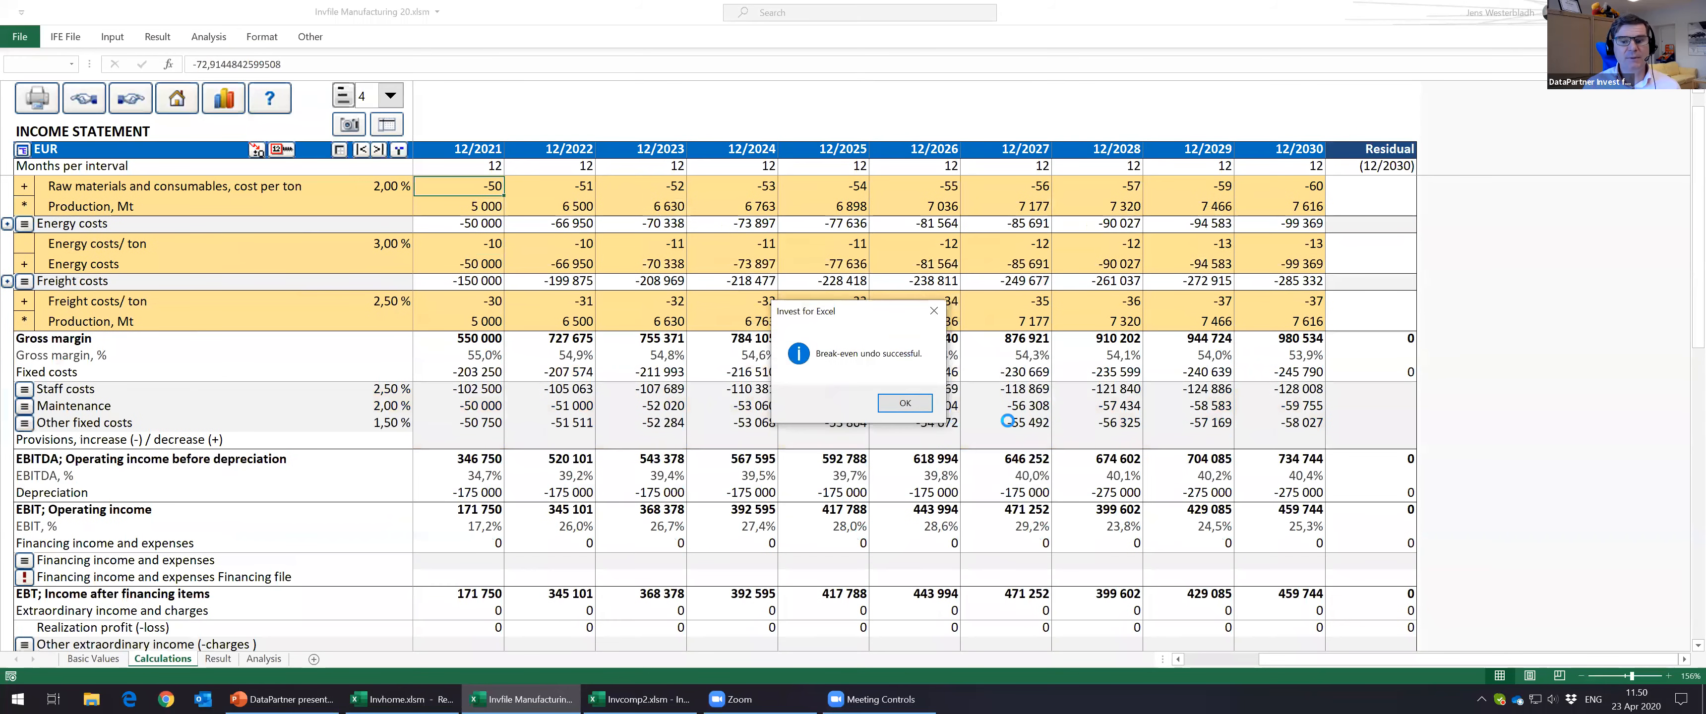
click(920, 406)
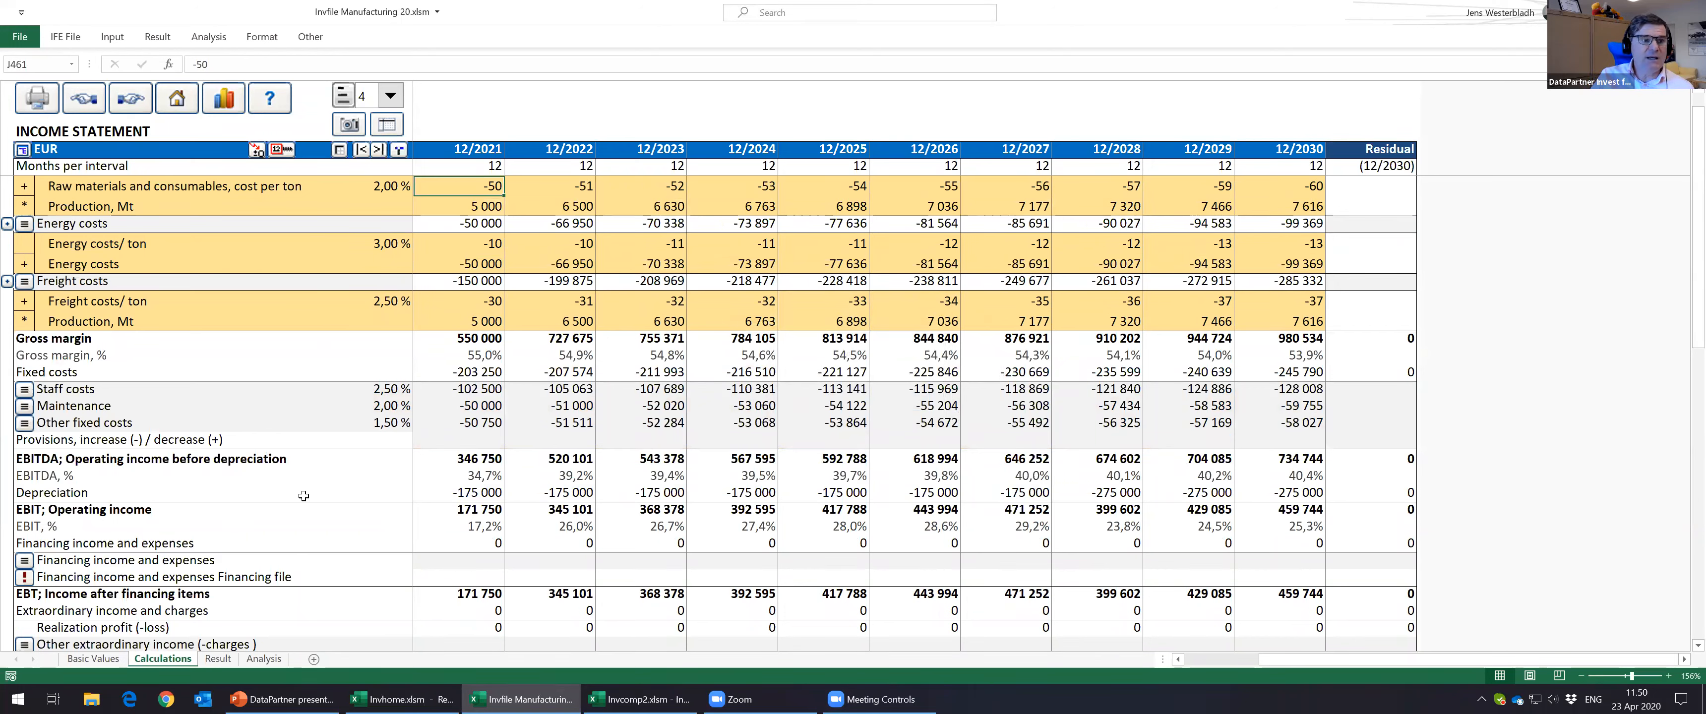
Step: Run the analysis of the discount factor's impact on profitability and enlarge the sheet to 152%
click(207, 38)
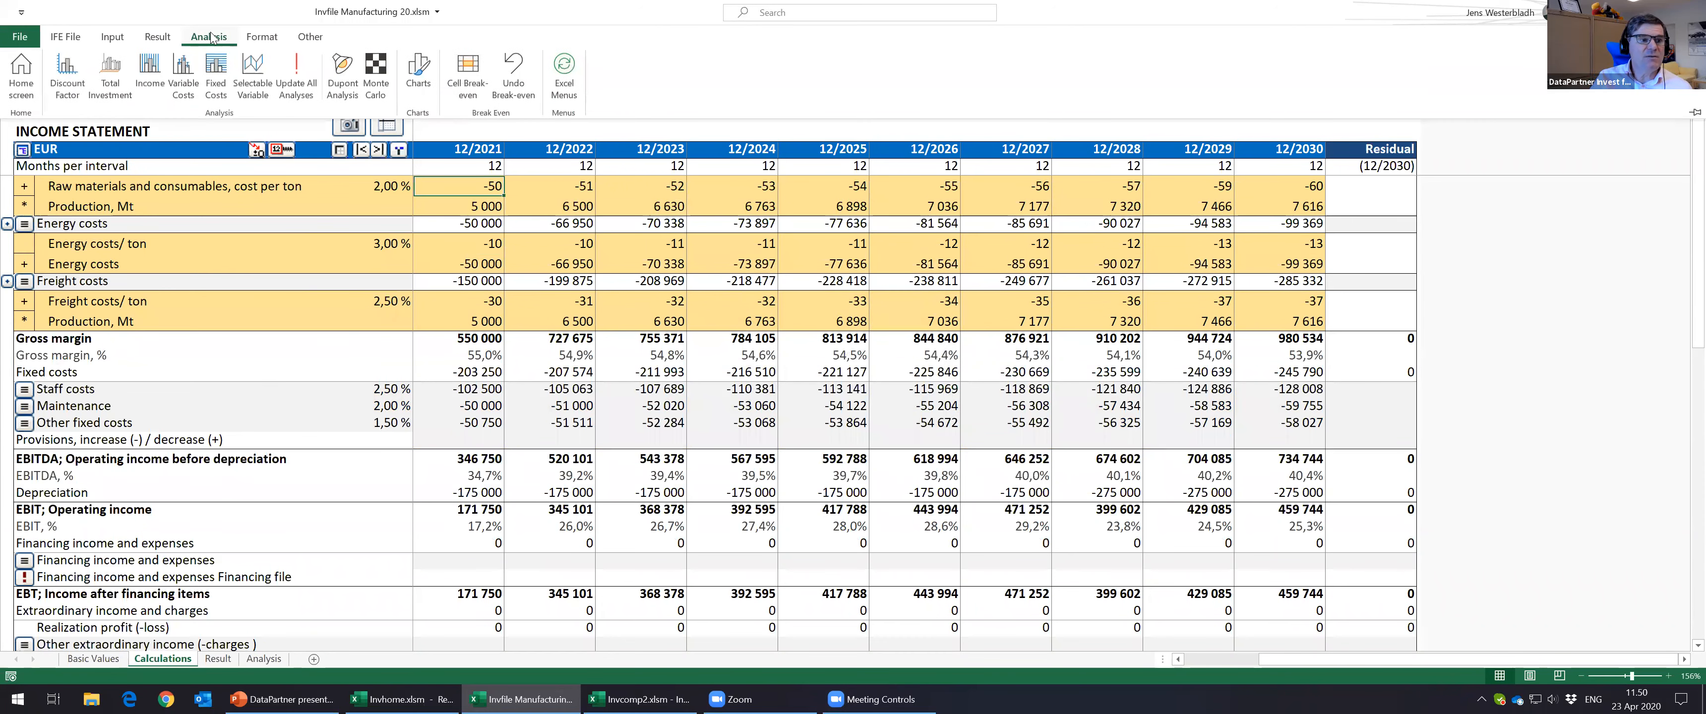
click(62, 74)
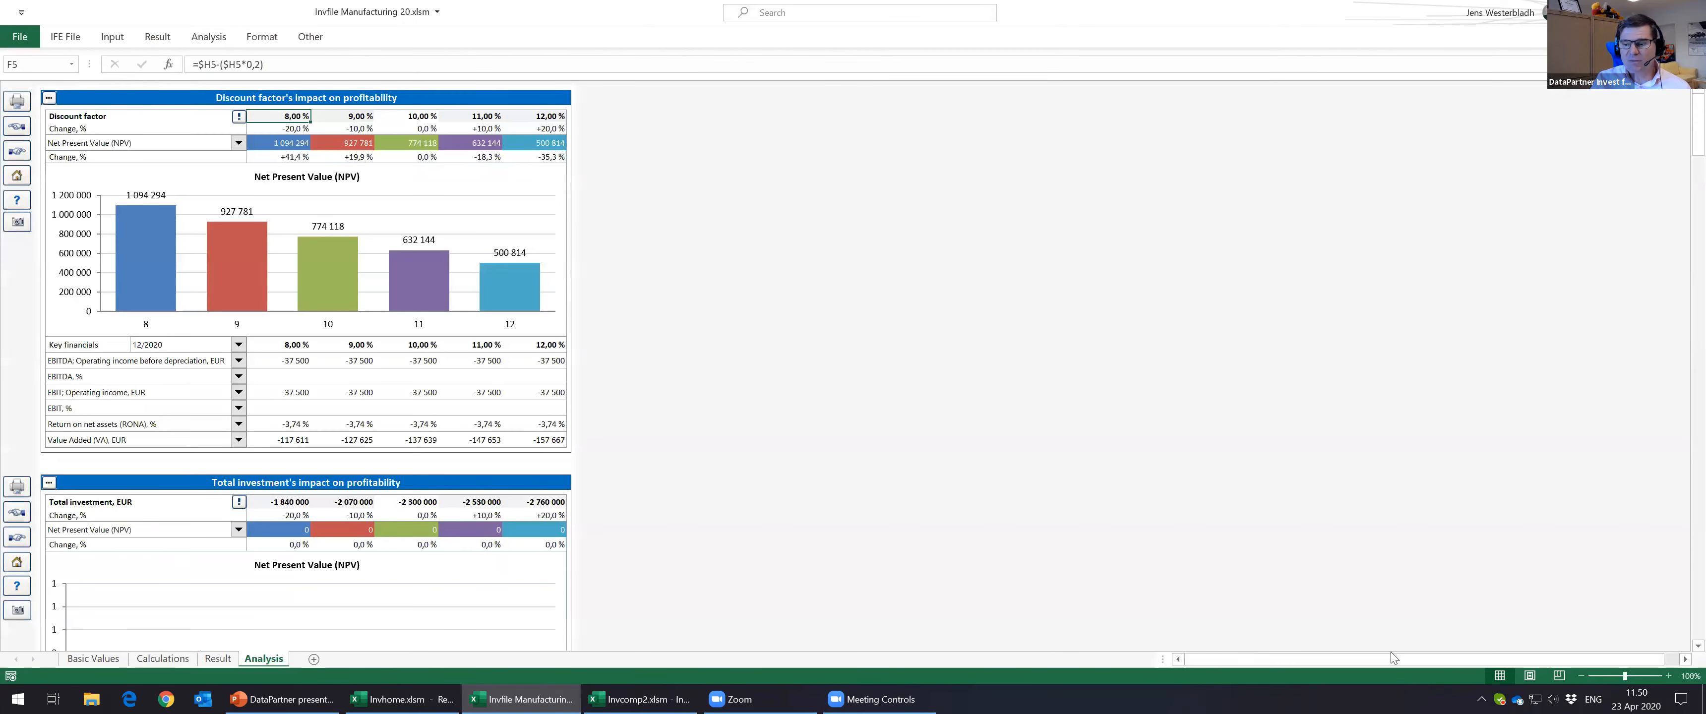
click(1631, 676)
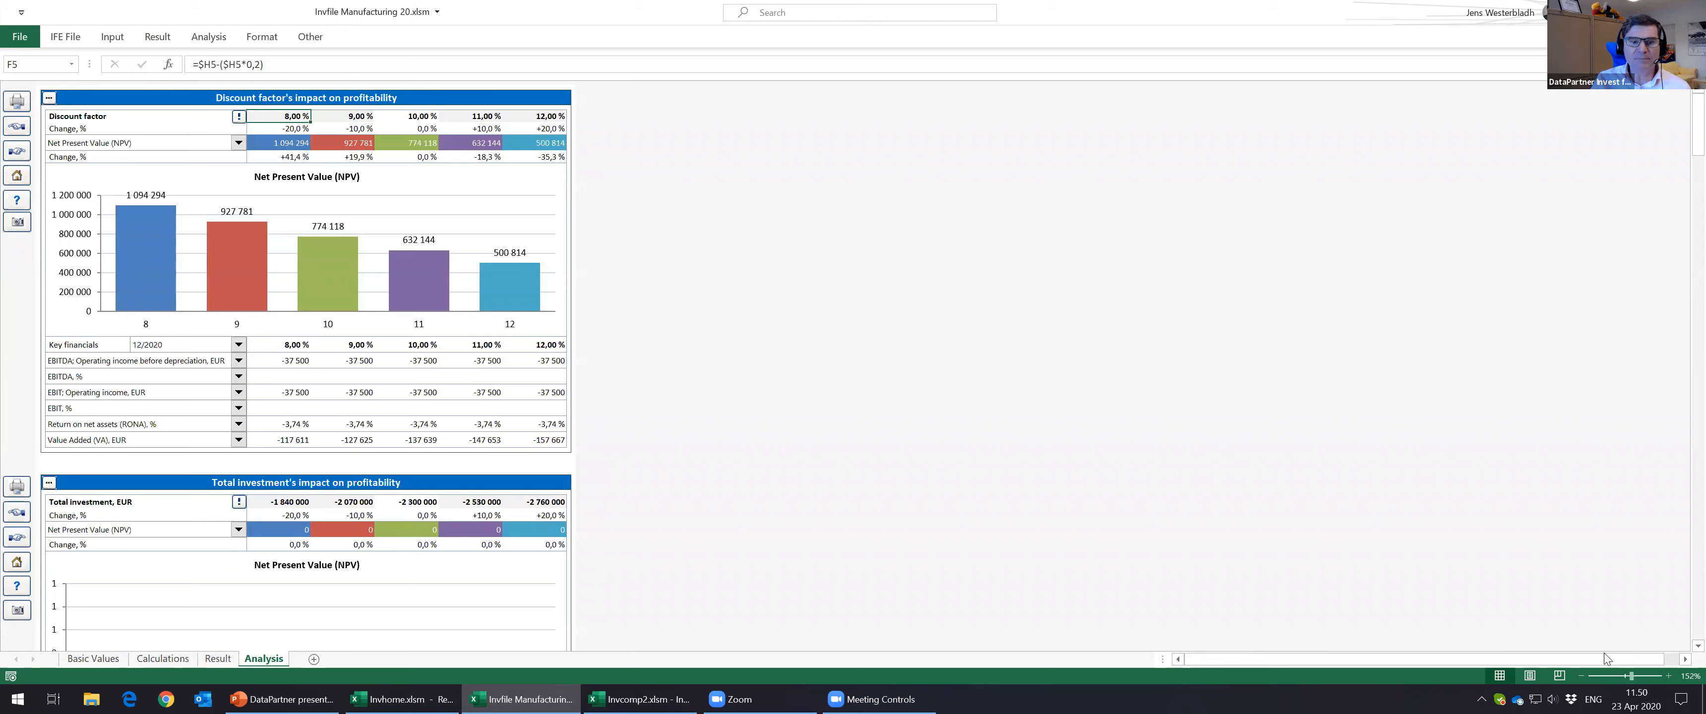
scroll(1457, 576, up, 1)
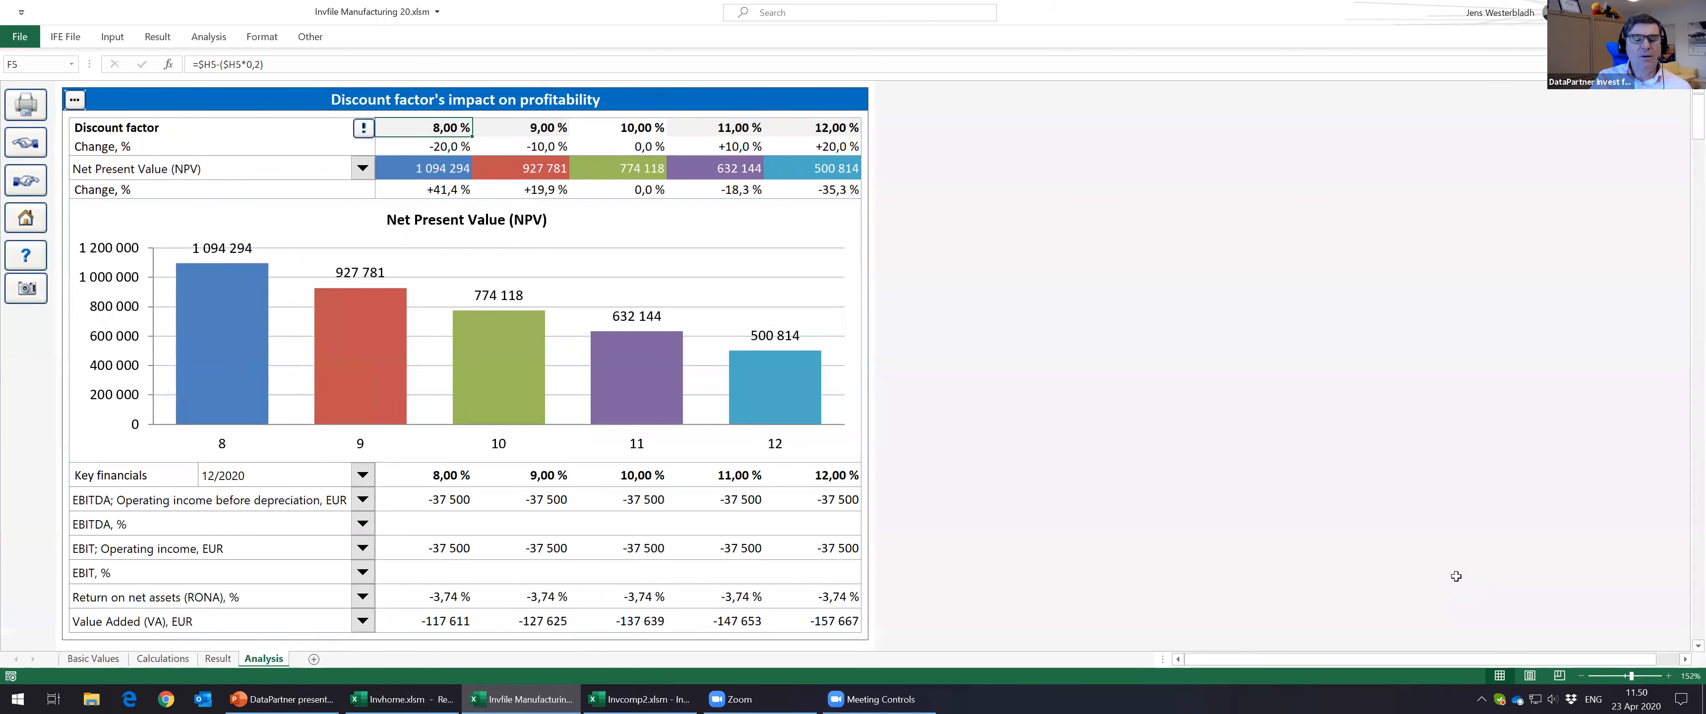
Step: Compare the NPV across the discount factors from 8% to 12% in the sensitivity table
click(631, 129)
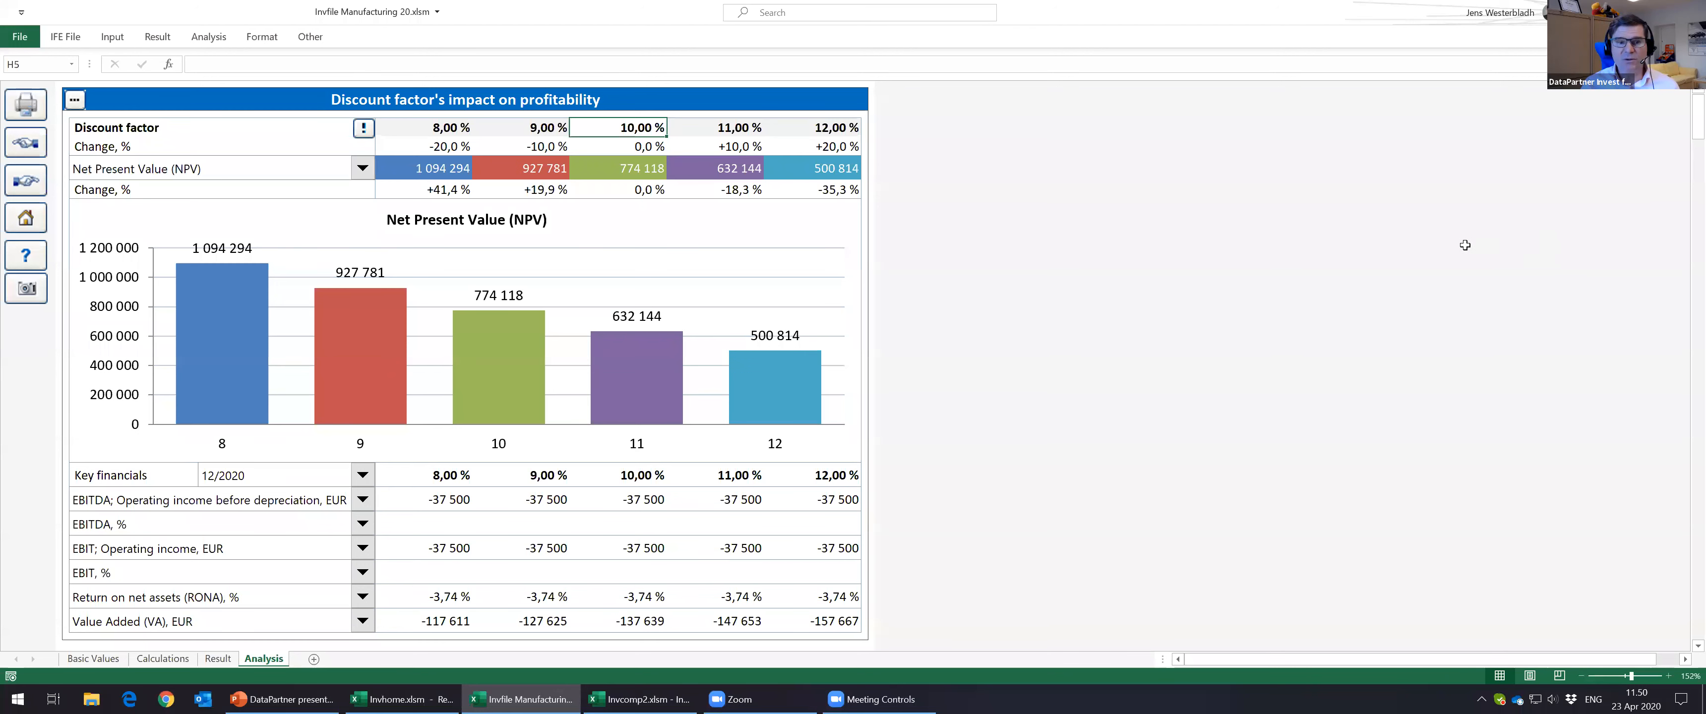
click(728, 128)
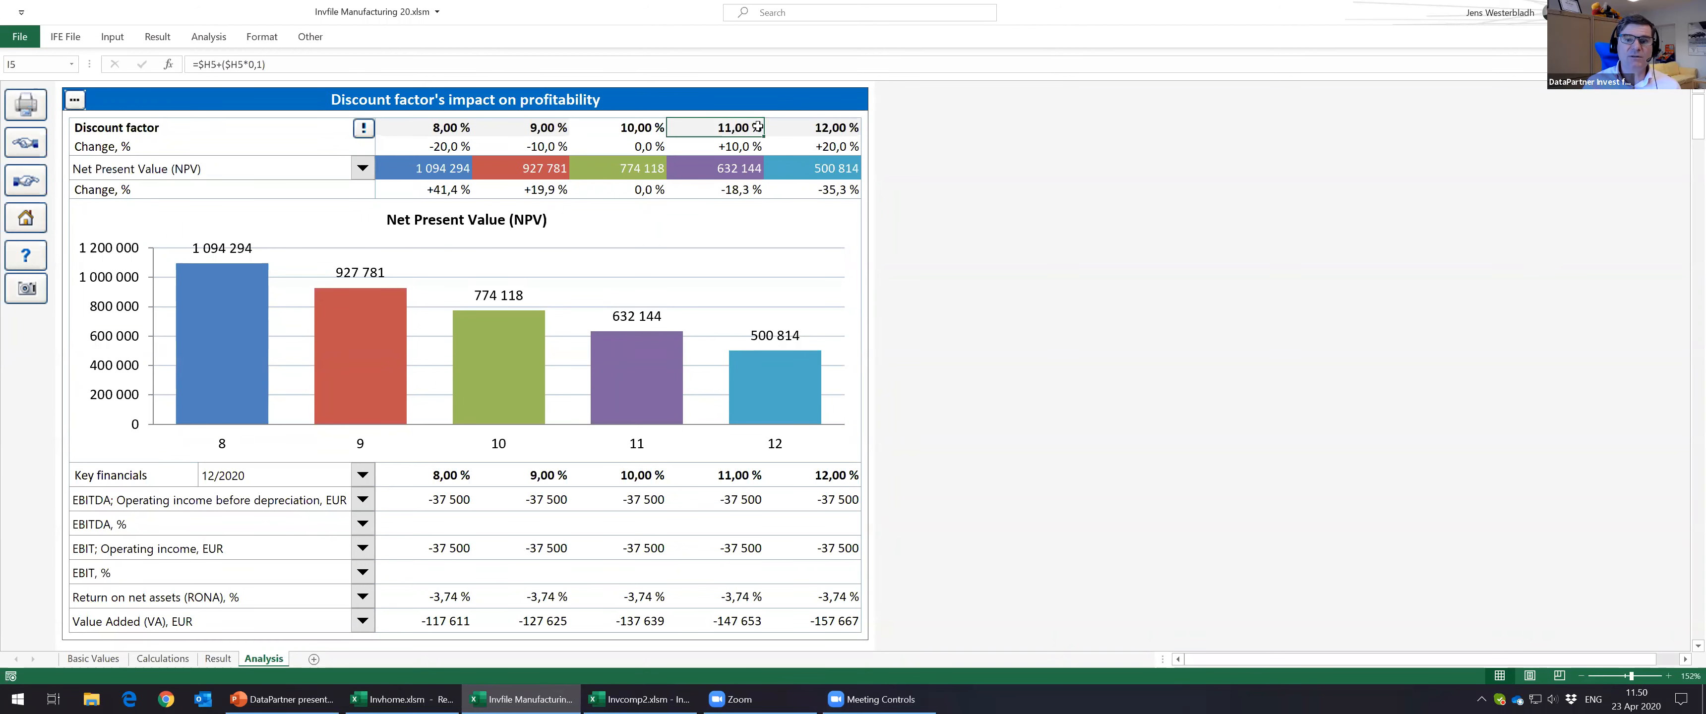
click(454, 167)
drag(454, 167, 769, 154)
click(973, 183)
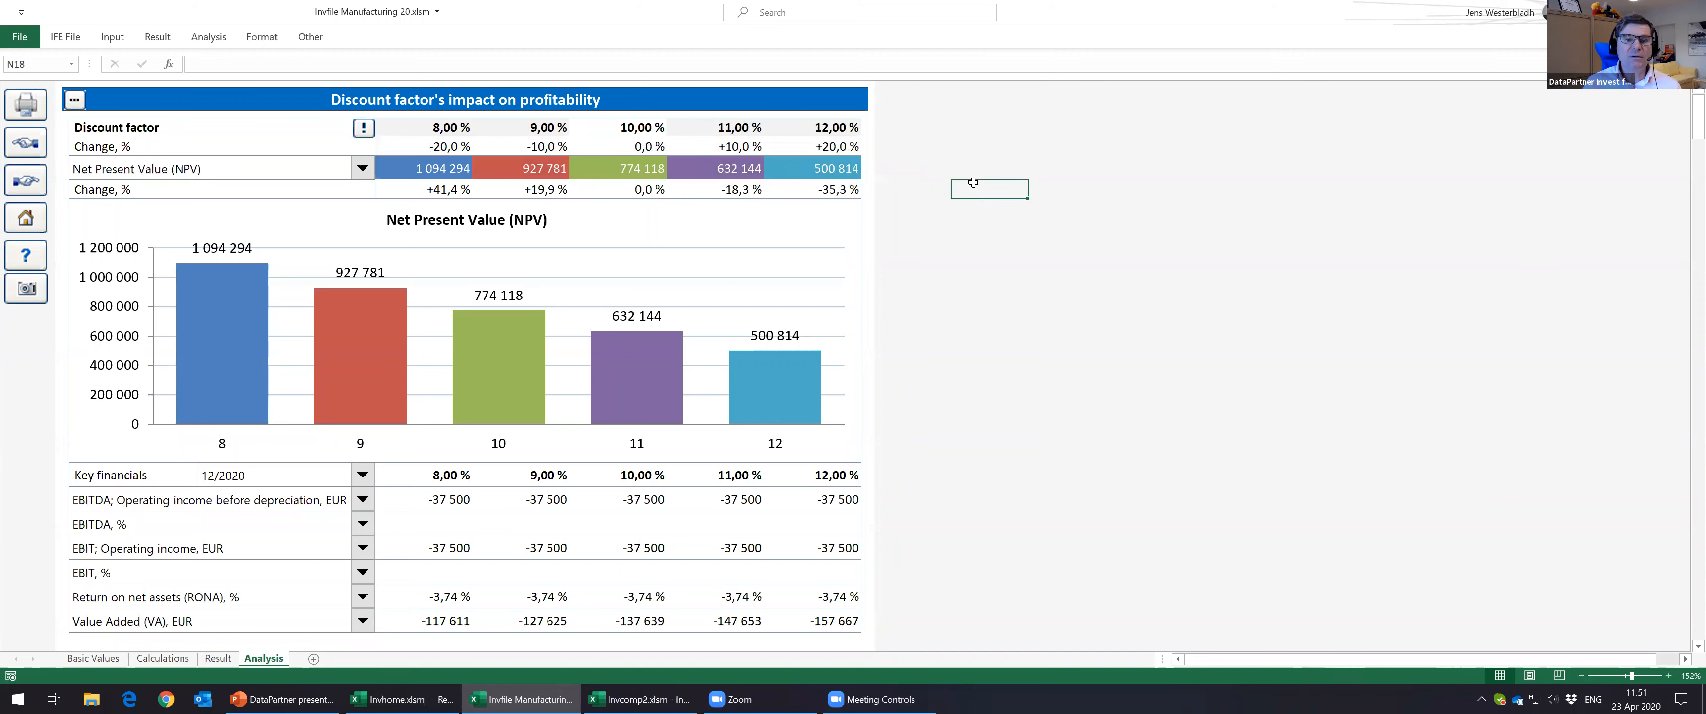
Step: Move on to the analysis of the total investment's impact on profitability
click(37, 180)
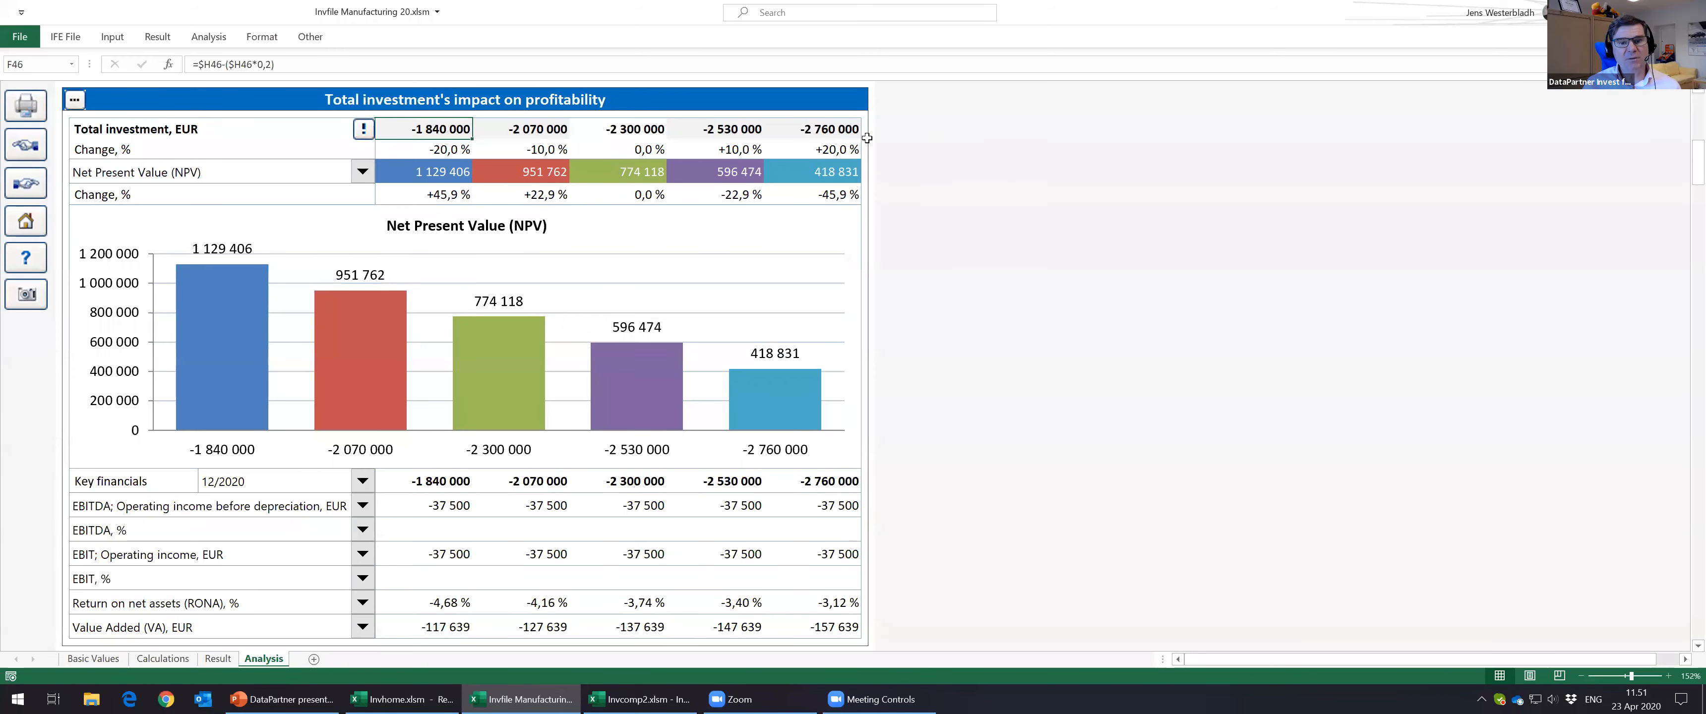
Step: Compare the Net Present Value across the total investment scenarios from -10 % to +20 %
click(723, 126)
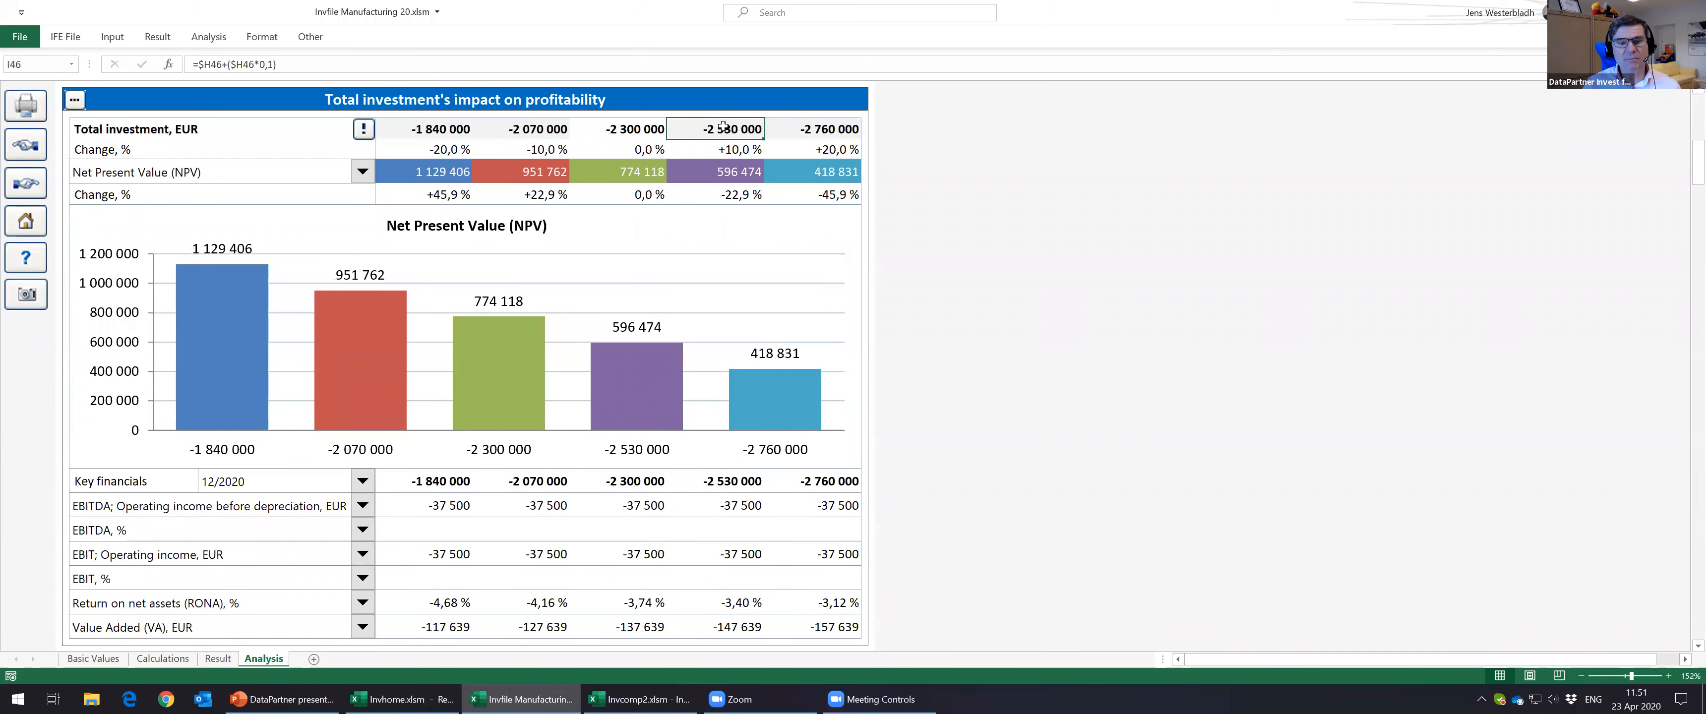
click(819, 128)
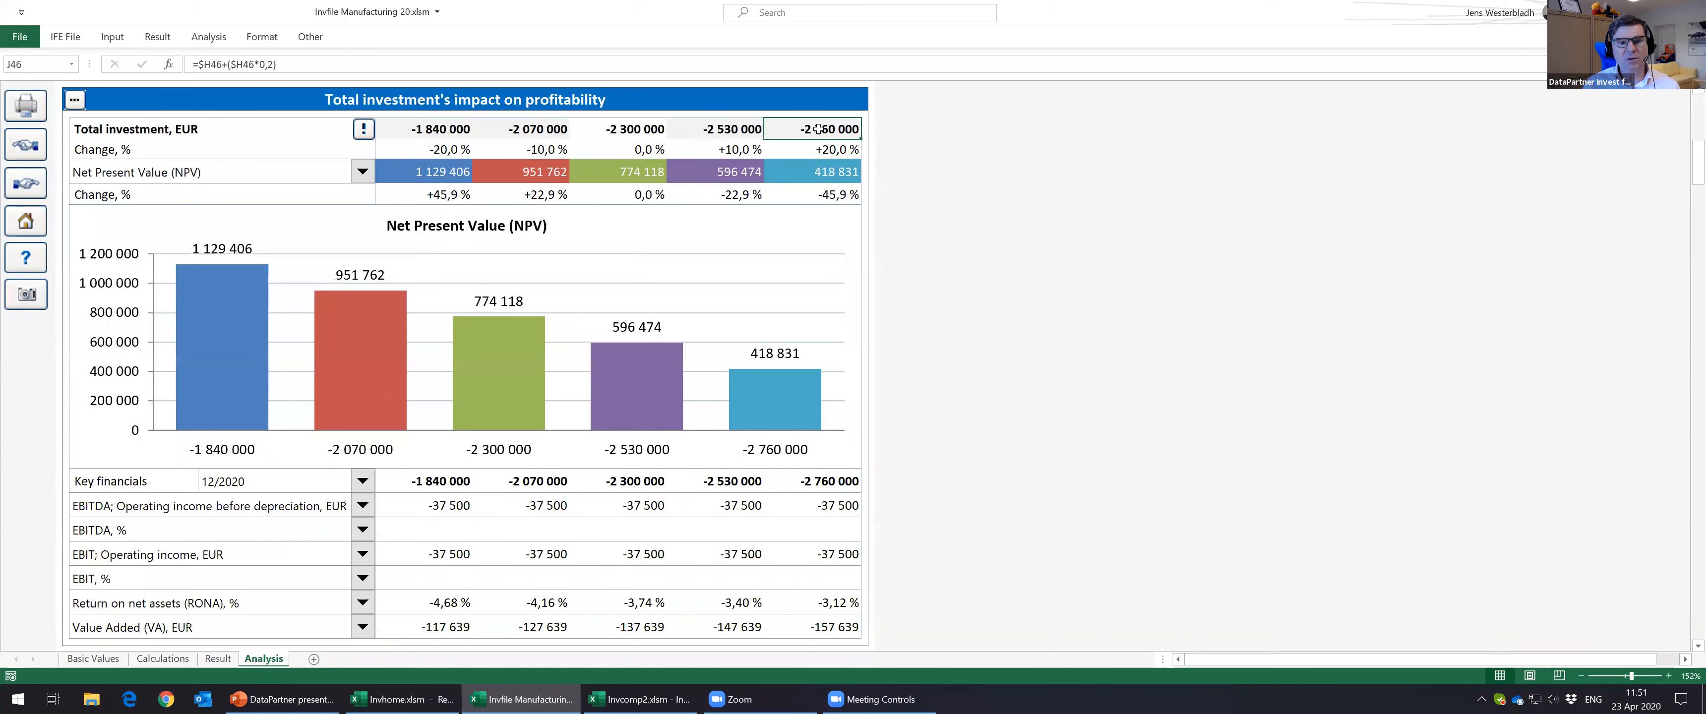
click(822, 172)
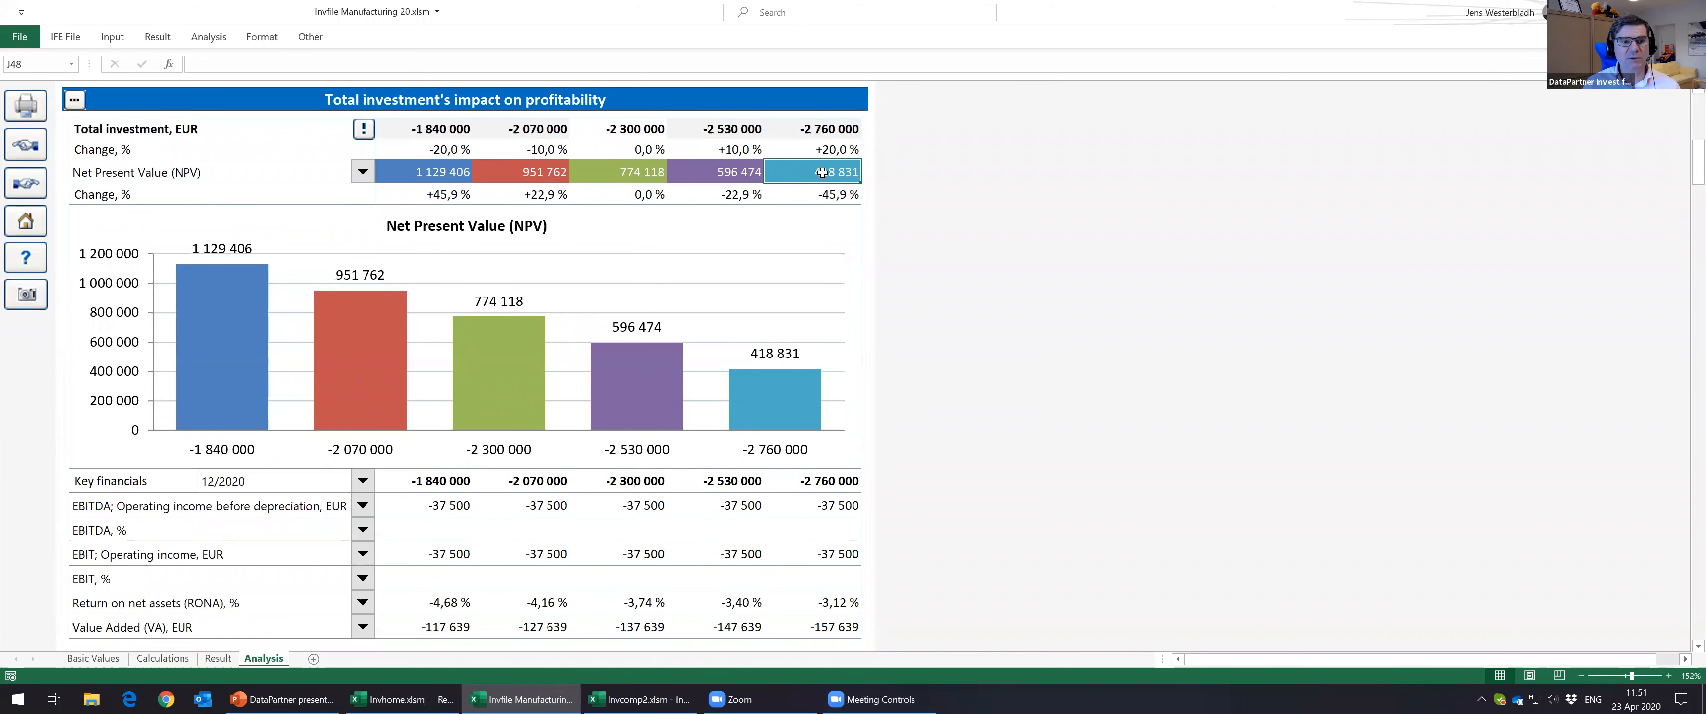
click(623, 173)
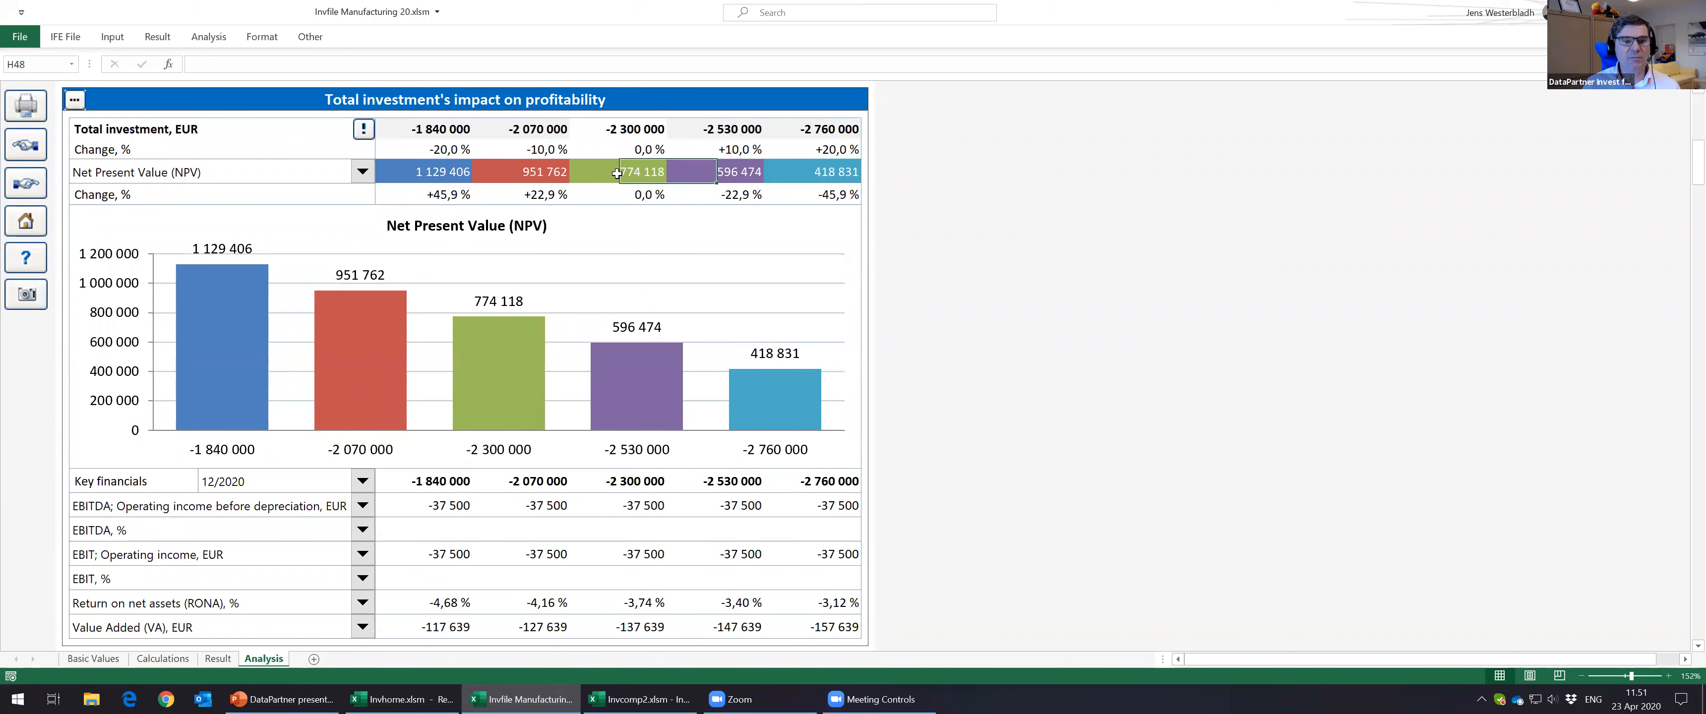
click(521, 123)
click(529, 171)
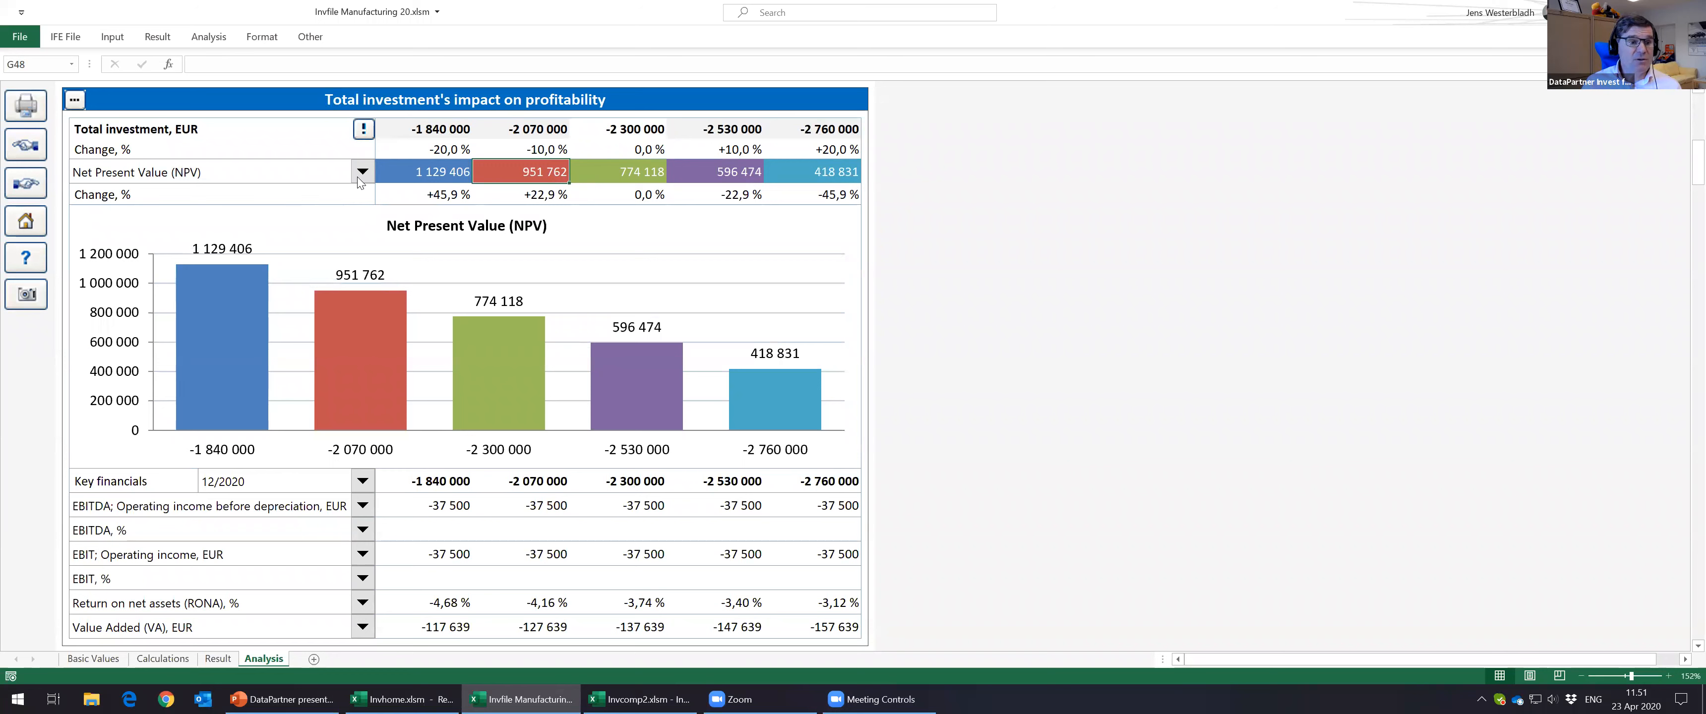
Step: Switch the total investment analysis to Internal Rate of Return (IRR) and check the +20 % scenario
click(359, 178)
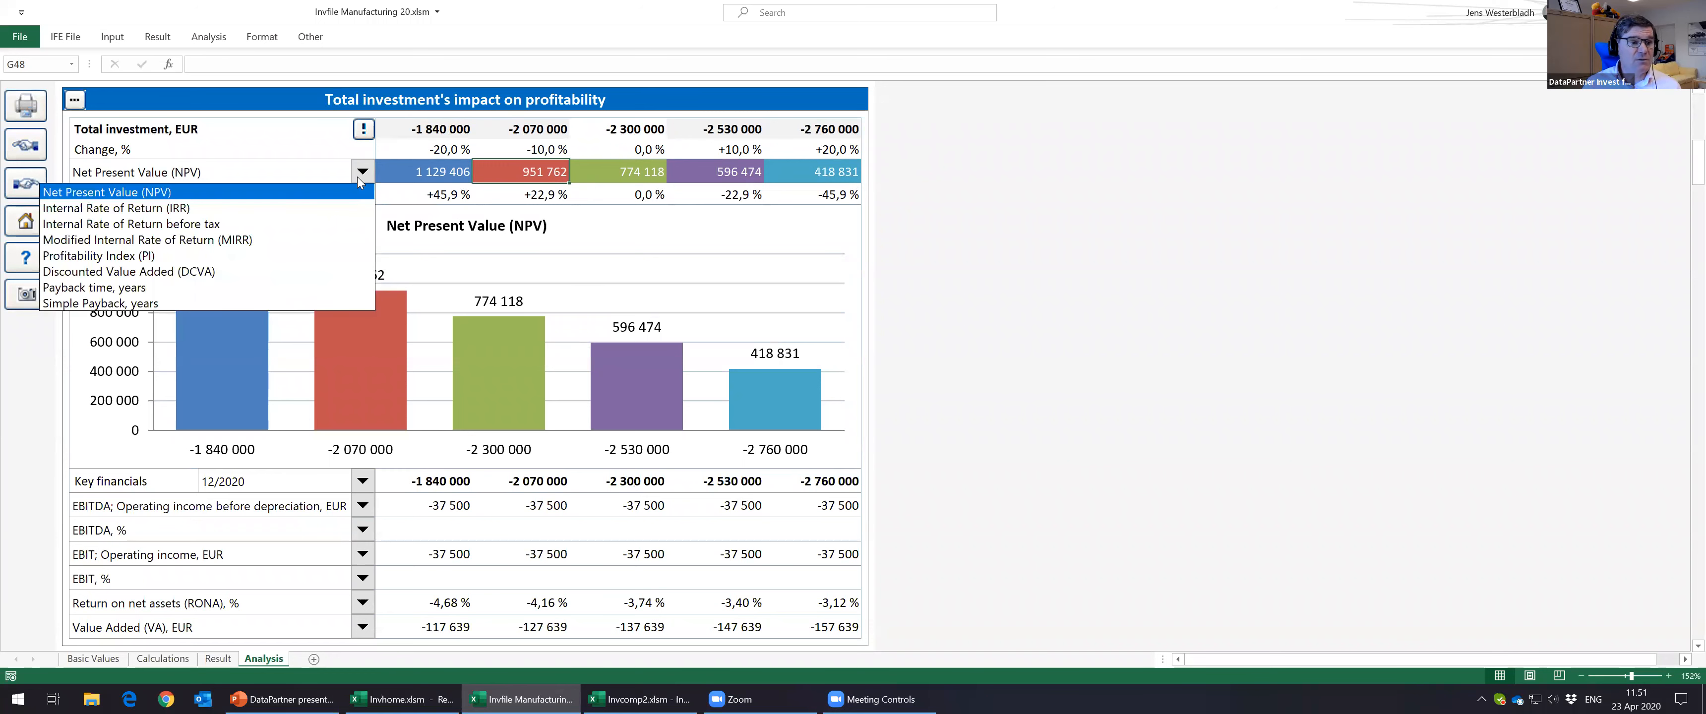
click(313, 208)
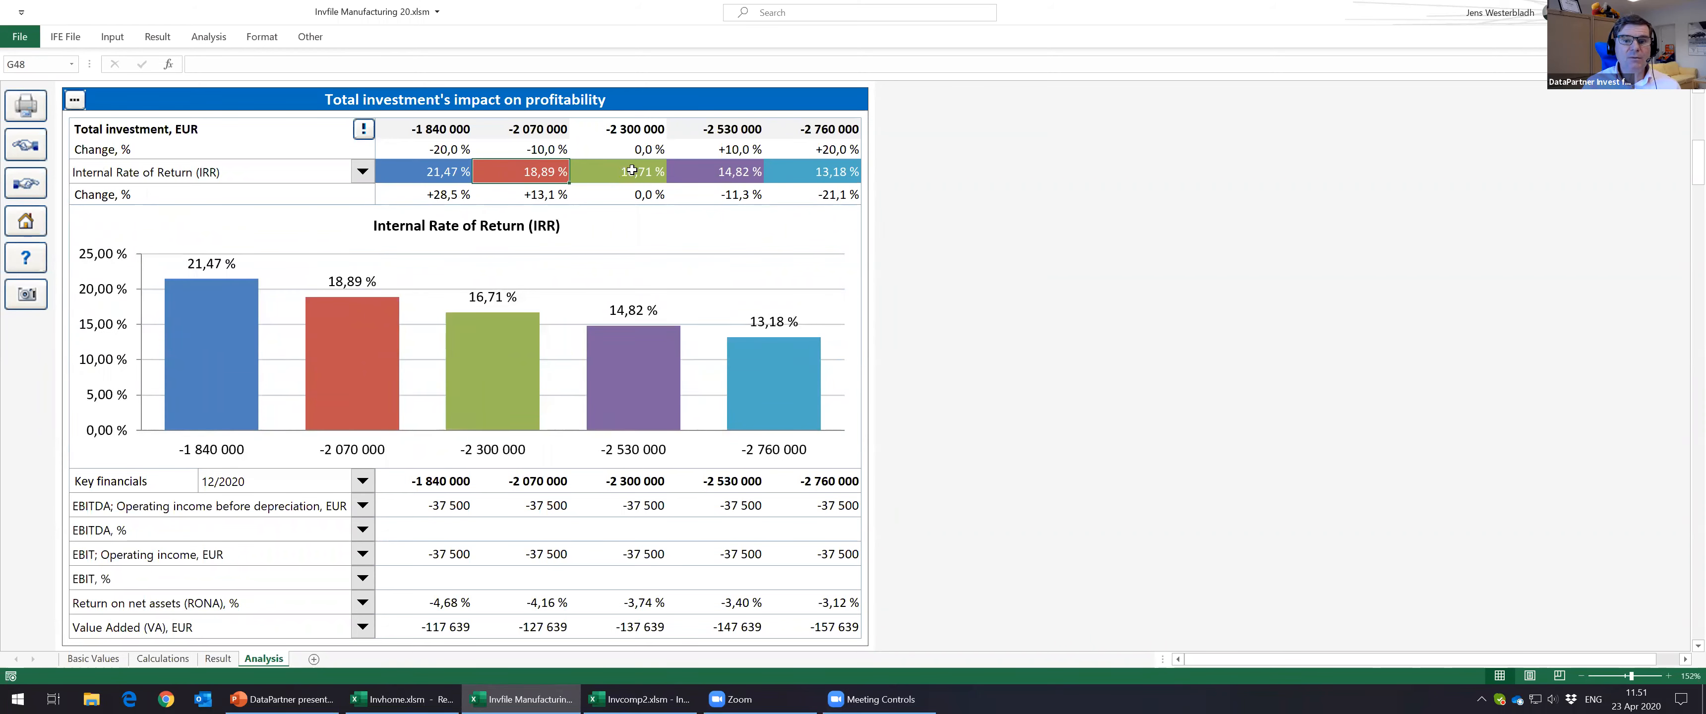
click(821, 132)
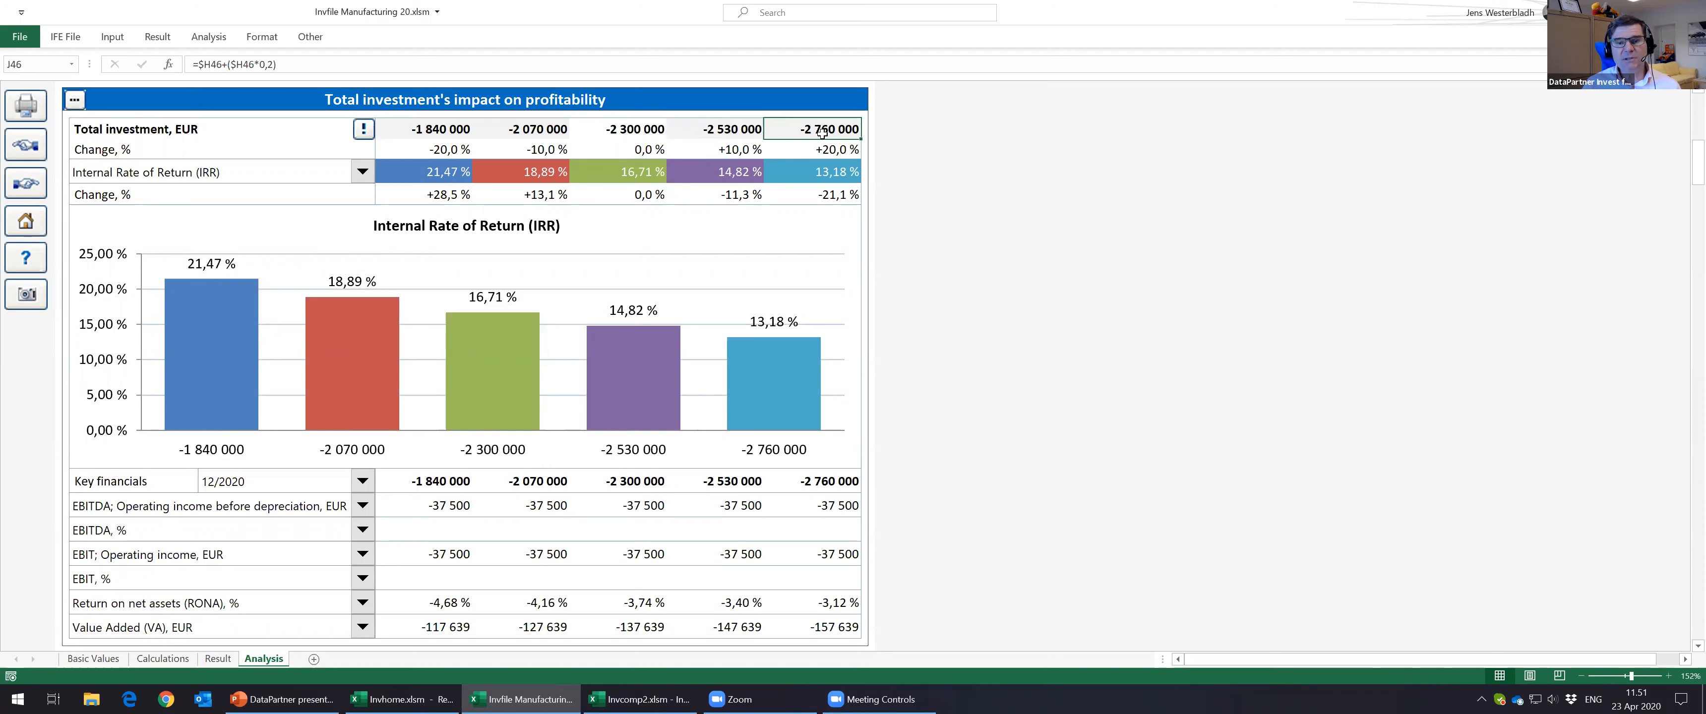
click(839, 173)
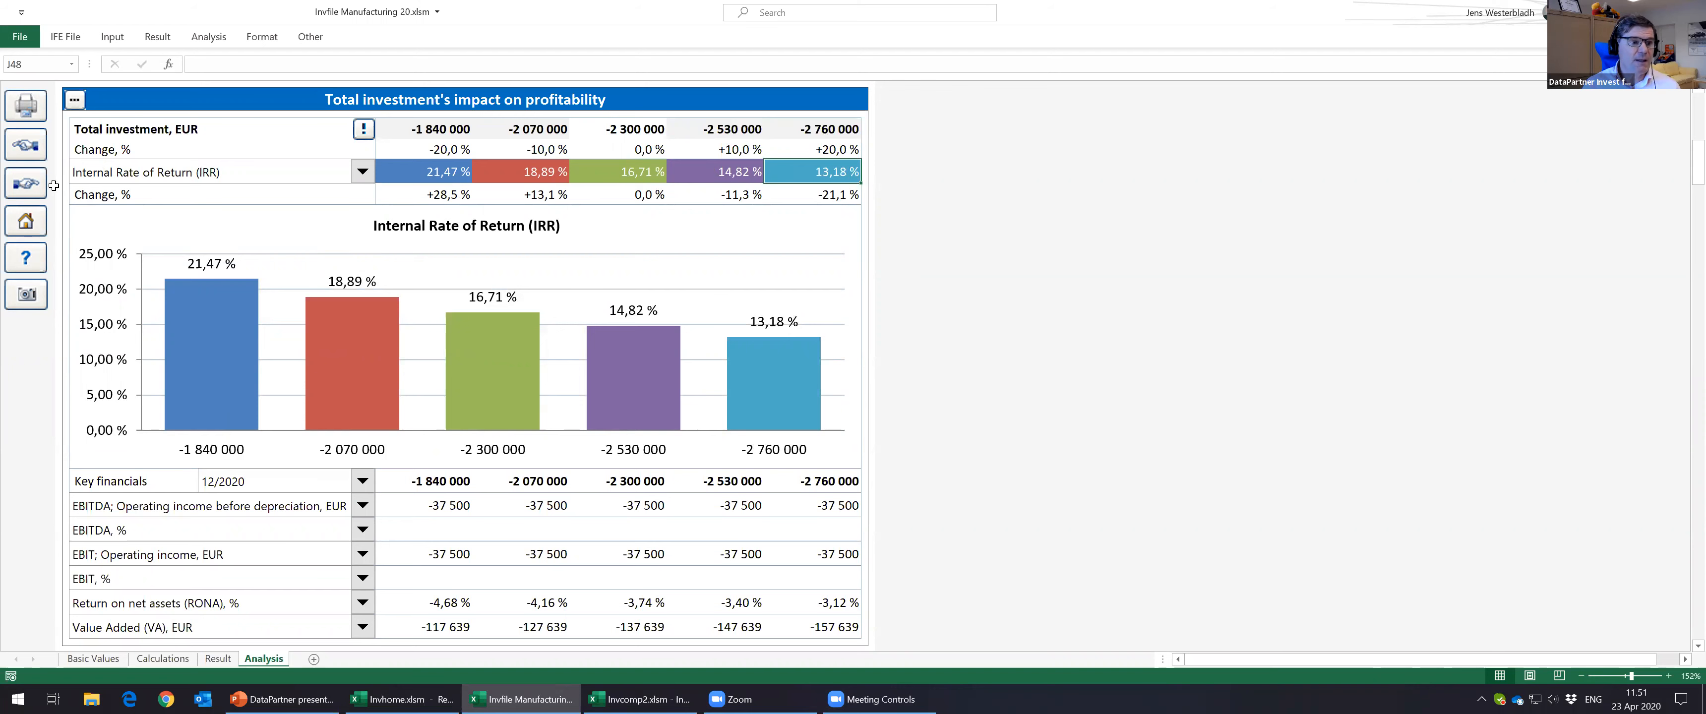
Step: Open the analysis of income's impact on profitability and compare the IRR for income changes of -20 % and +20 %
click(27, 186)
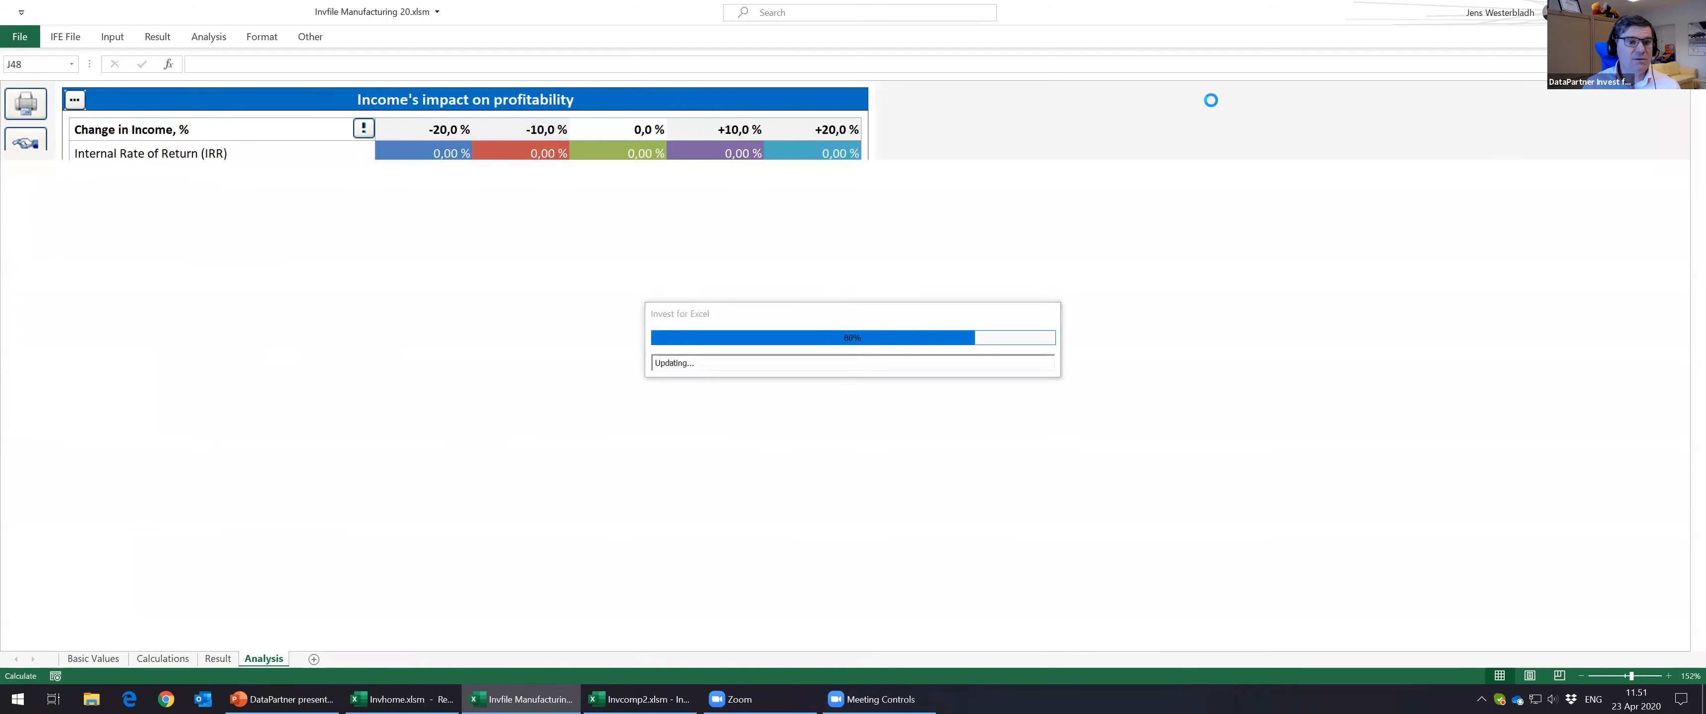
click(537, 130)
click(430, 133)
click(434, 153)
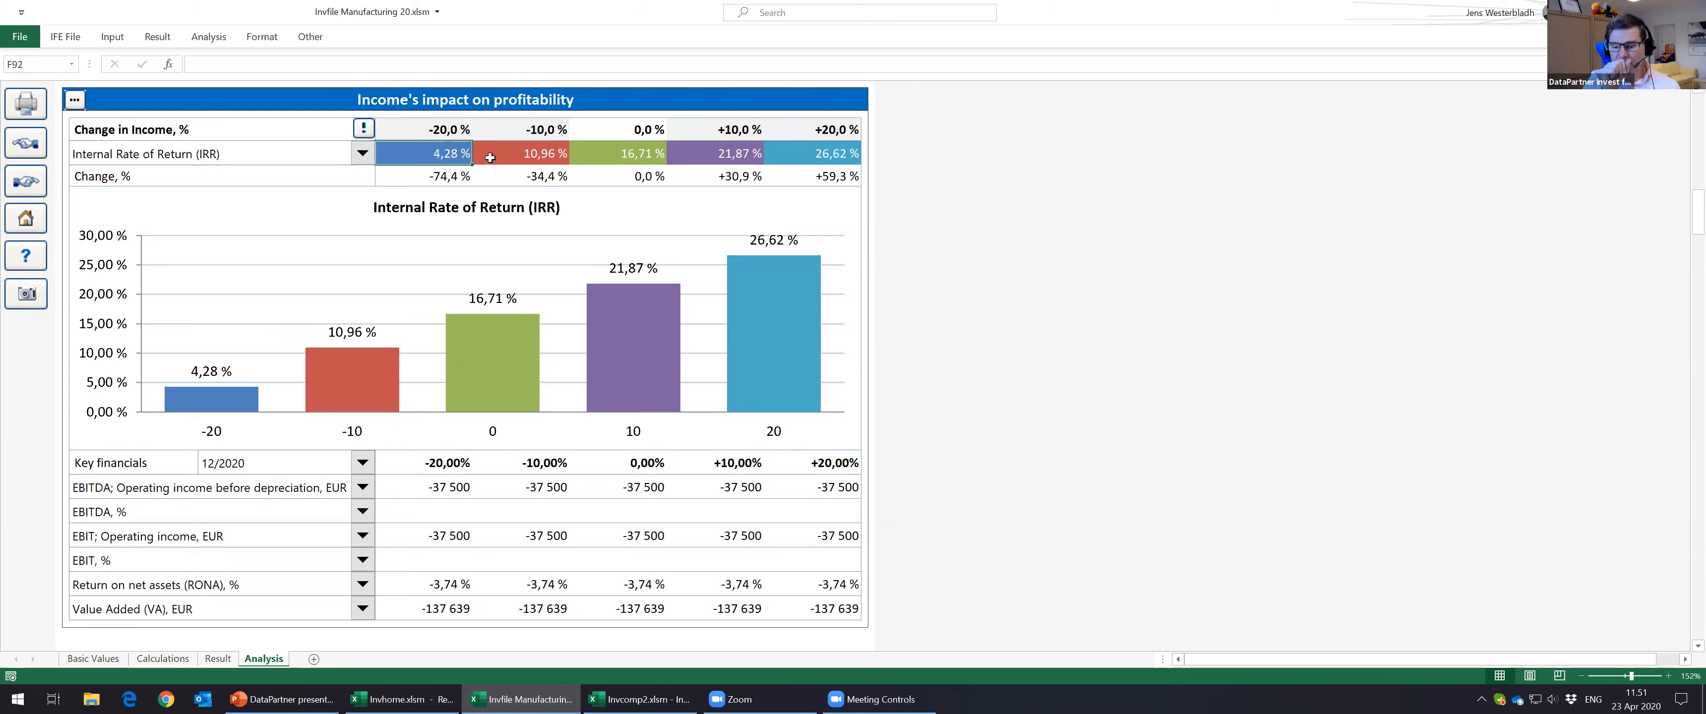
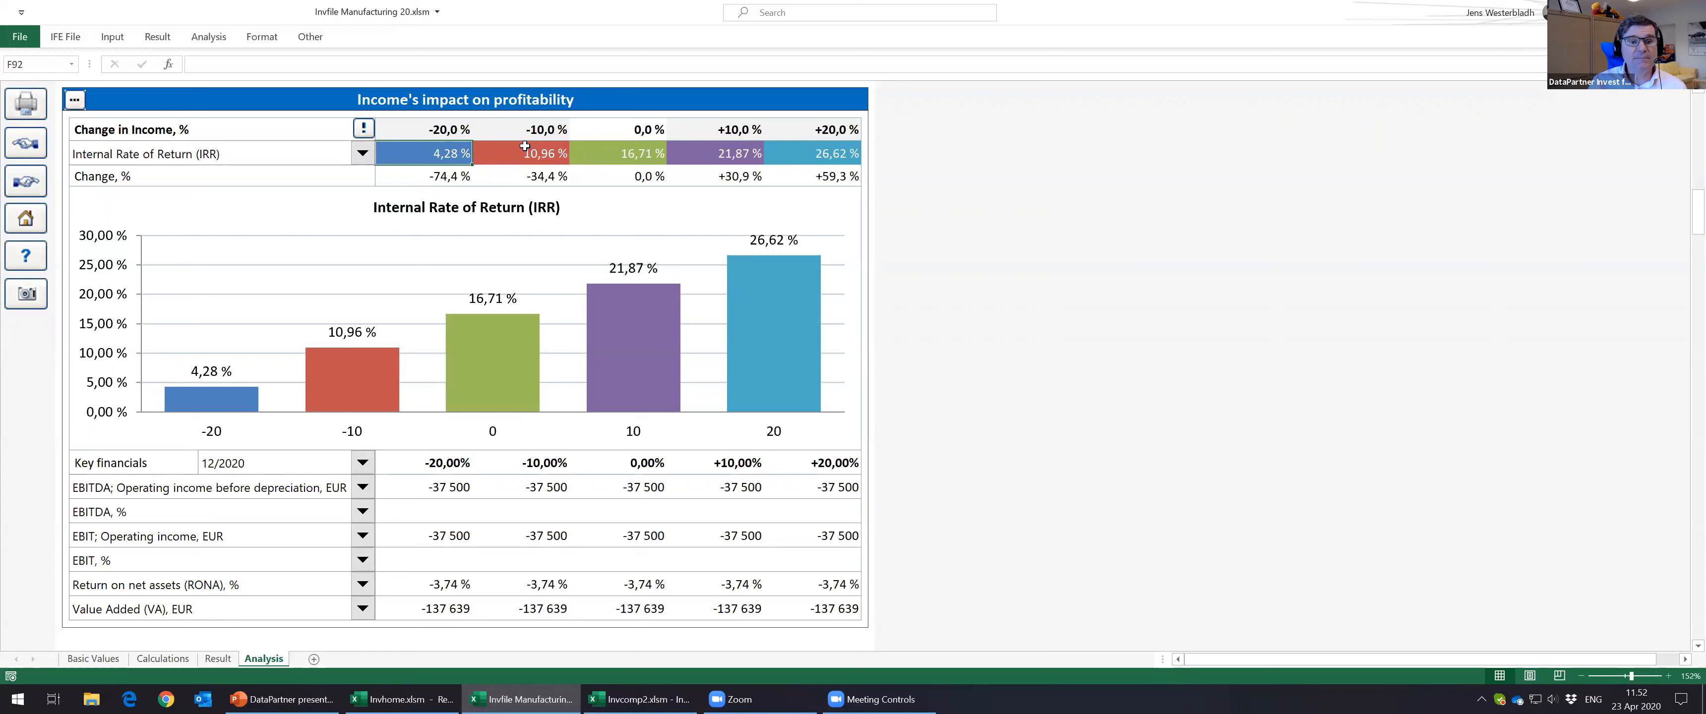
click(568, 132)
click(594, 132)
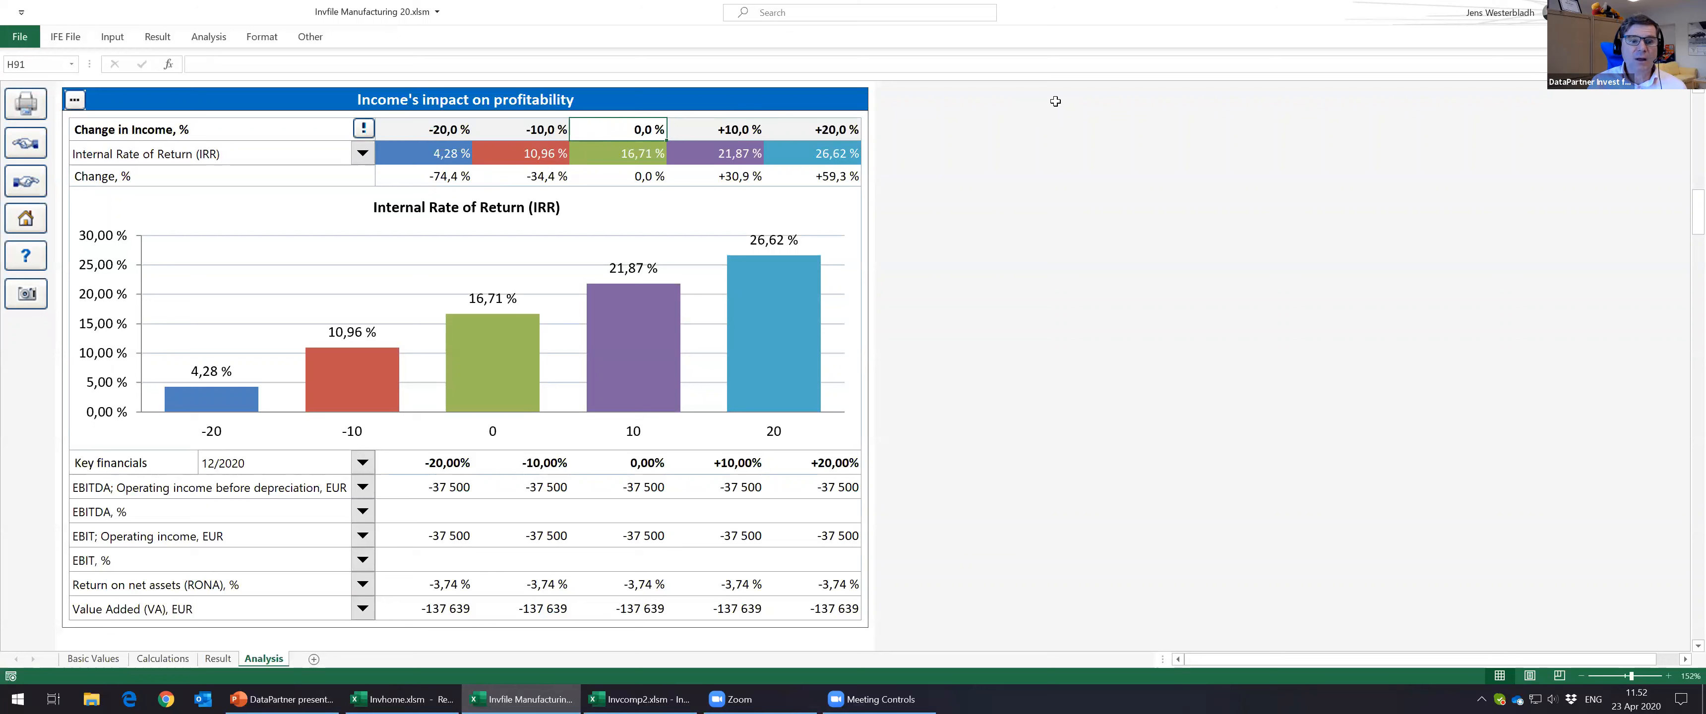
click(845, 127)
click(827, 151)
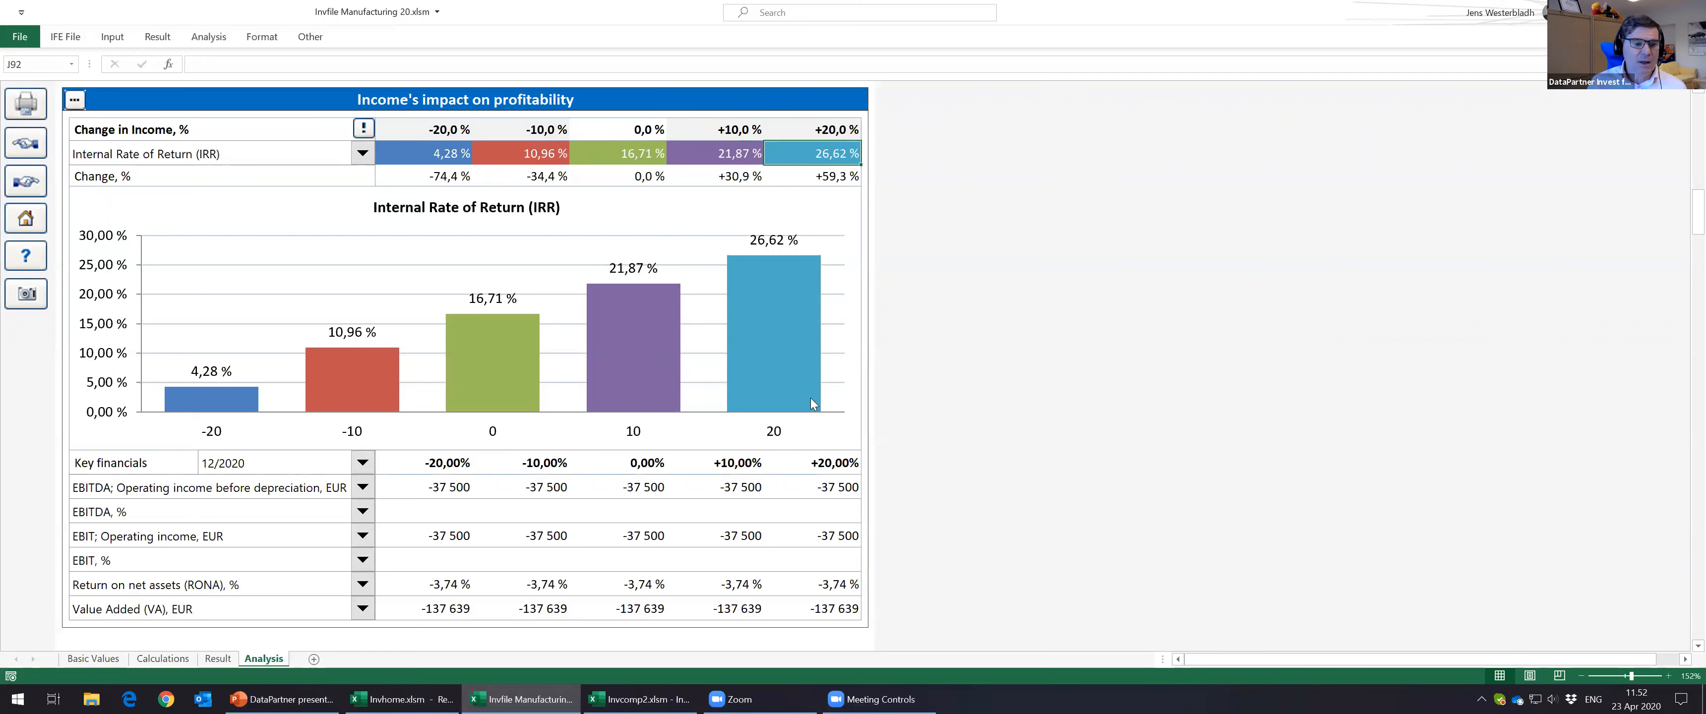
Step: Set the income analysis's Key financials period to 12/2023 and compare the 0 % and -10 % income scenarios
click(362, 463)
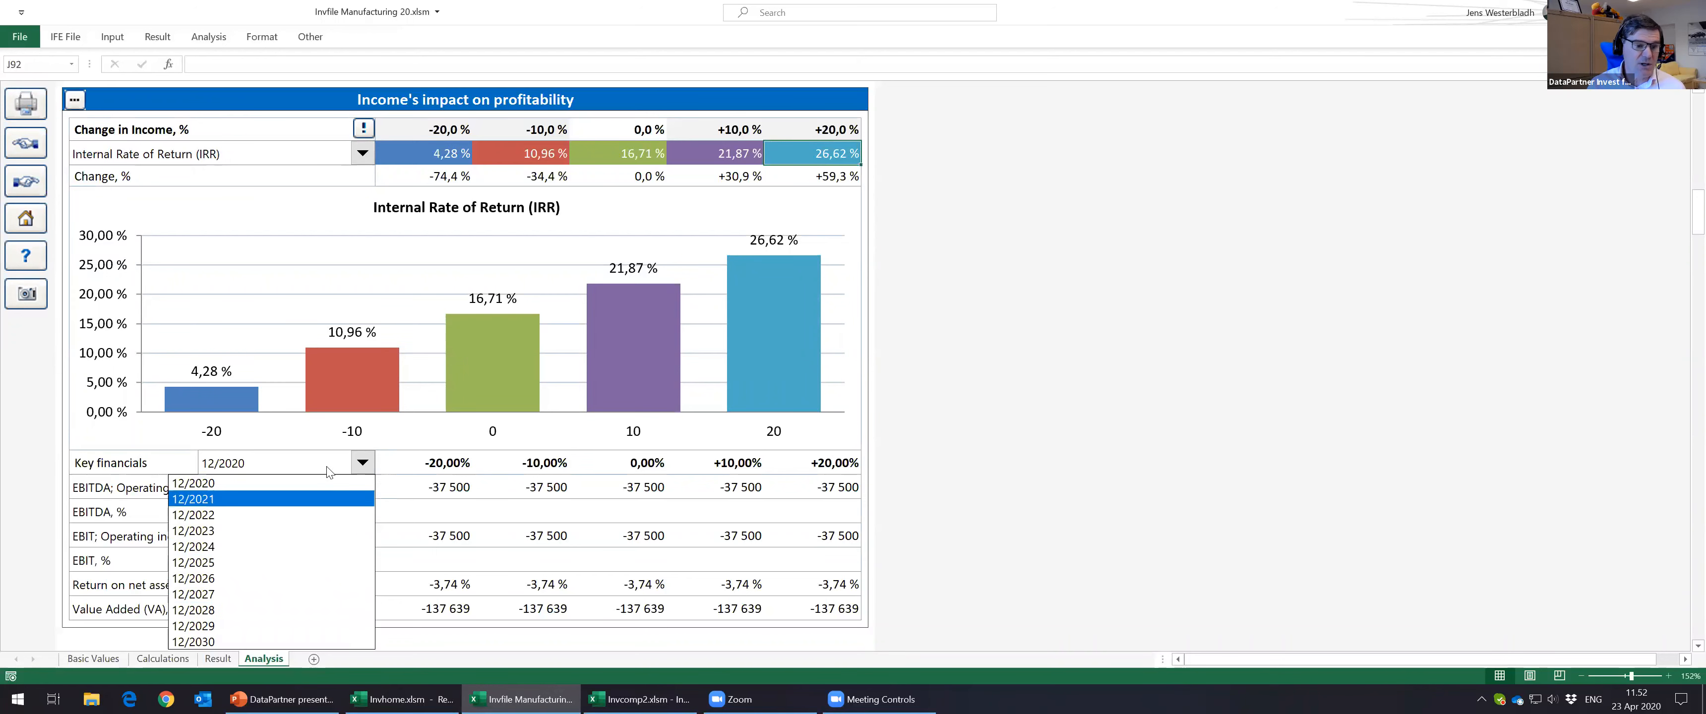
click(325, 534)
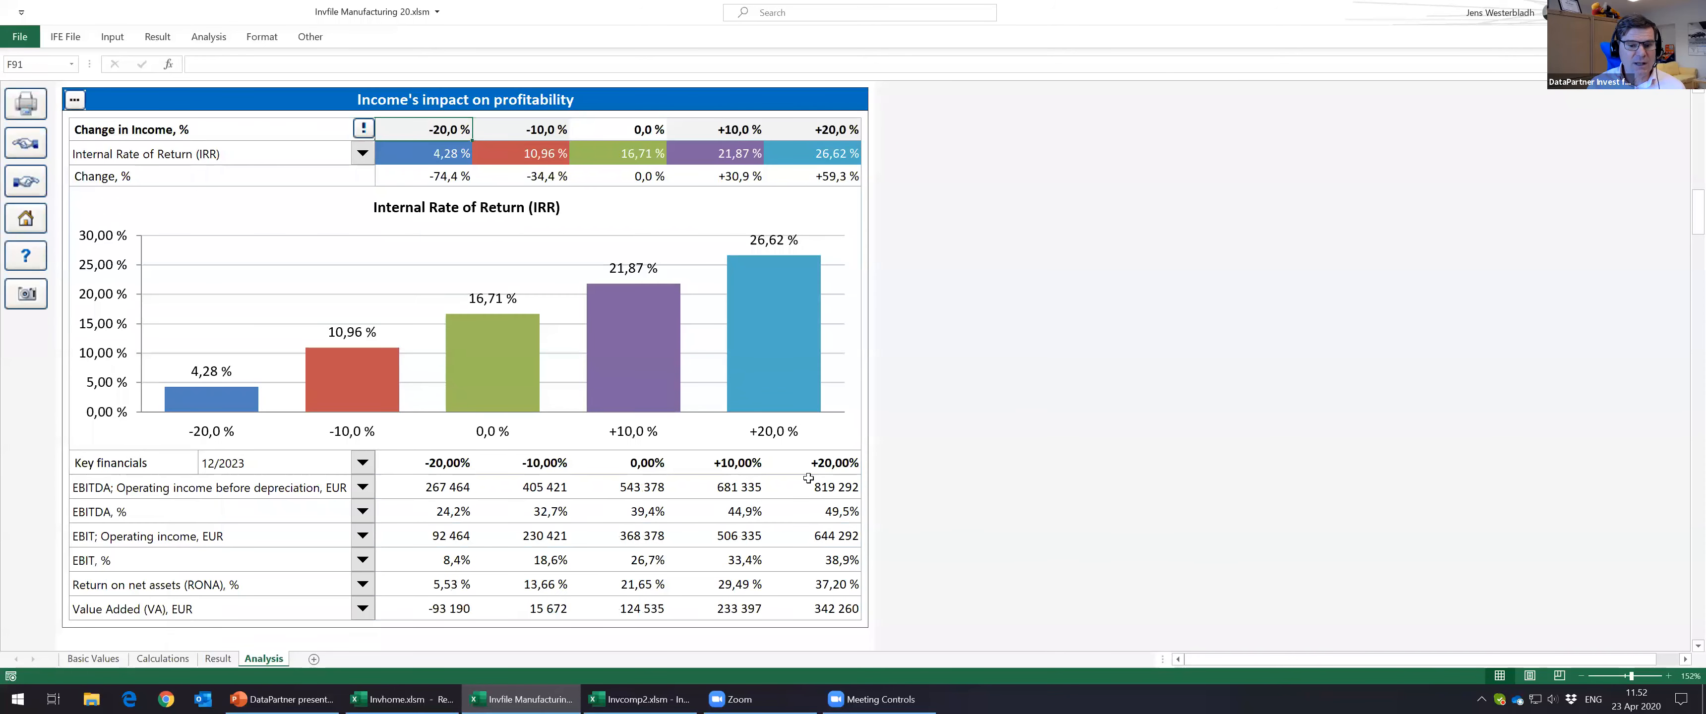
drag(636, 474, 648, 608)
drag(634, 131, 649, 608)
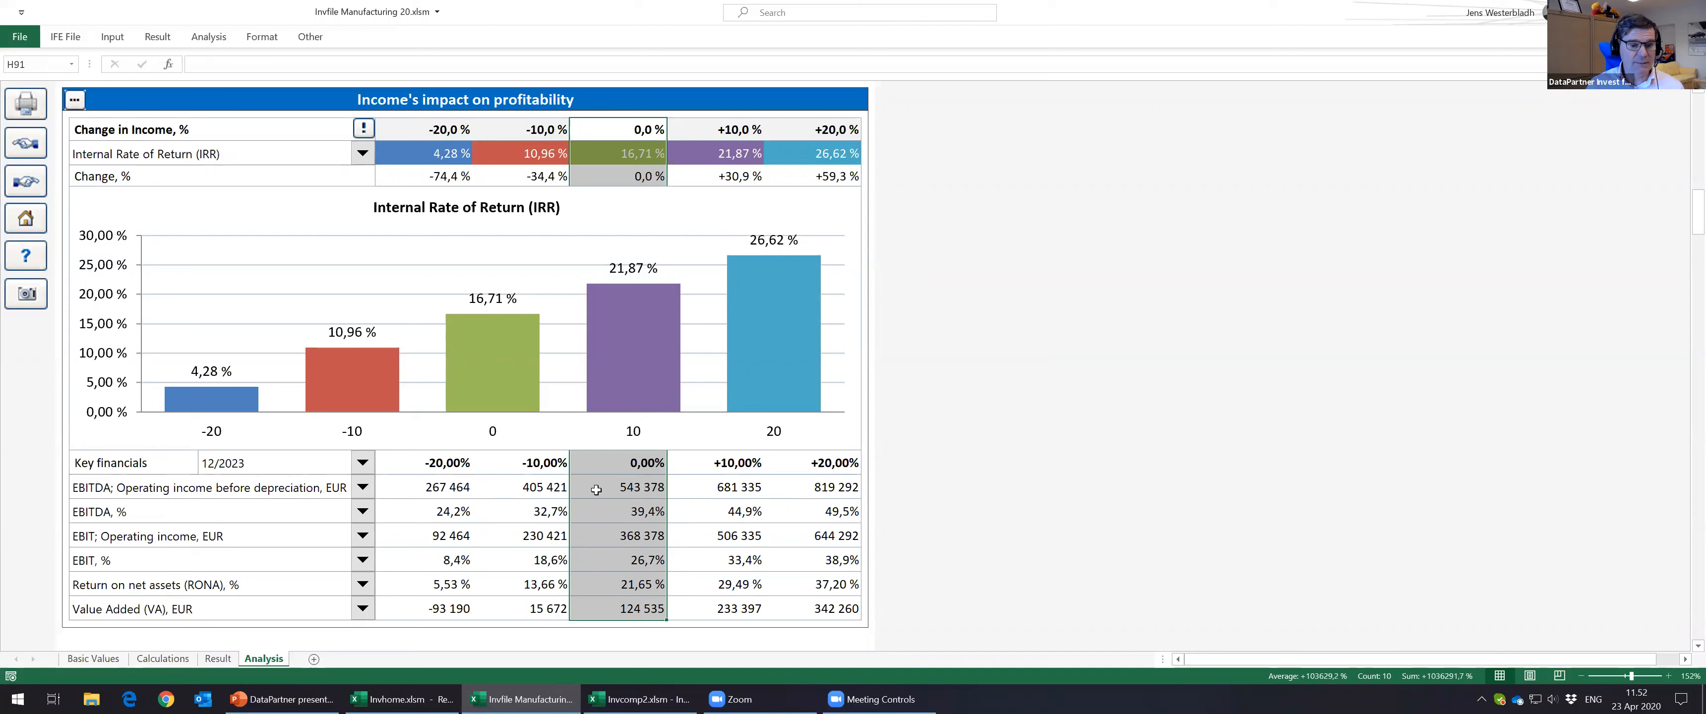
click(549, 487)
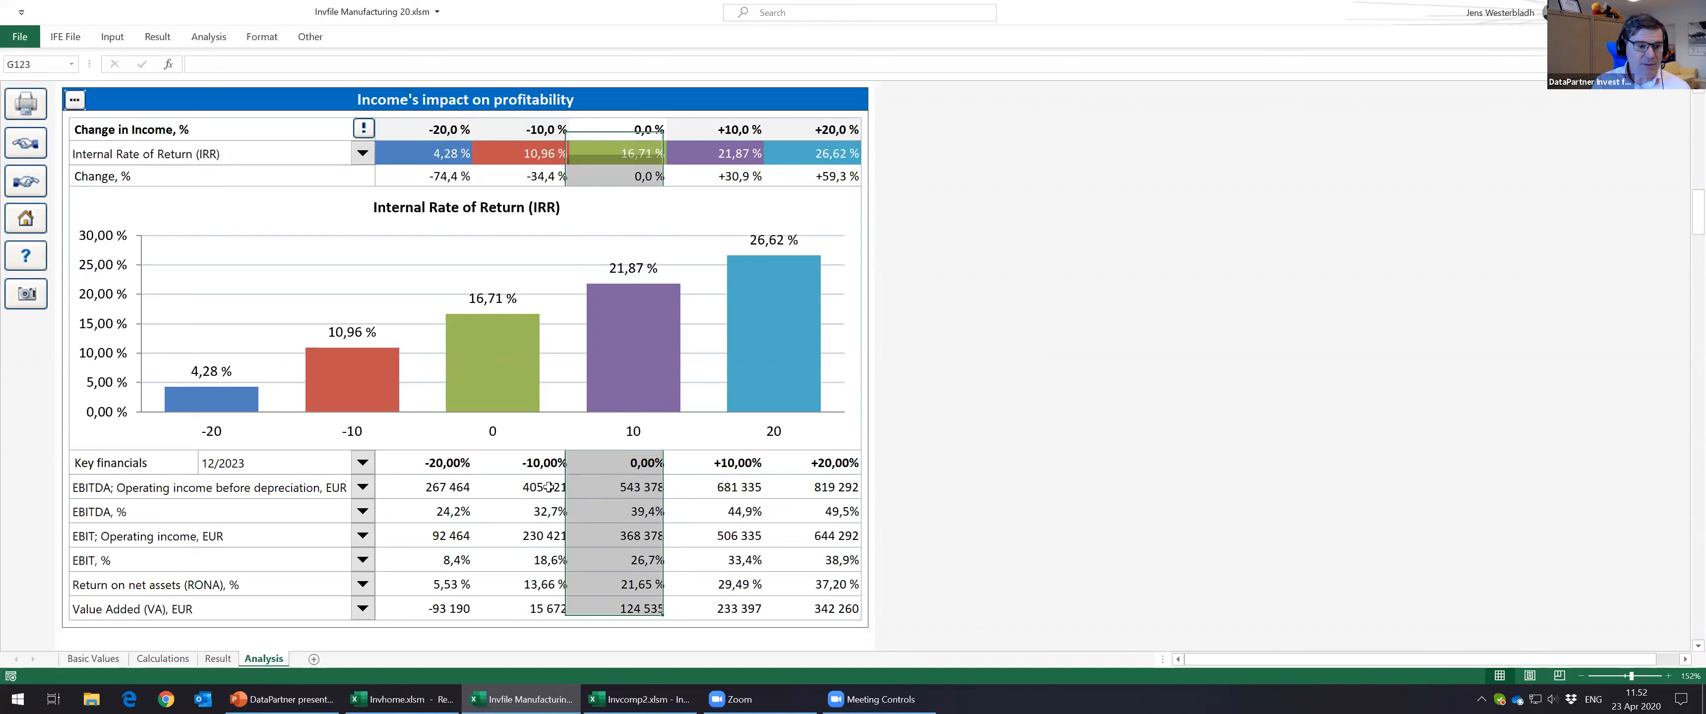
click(541, 534)
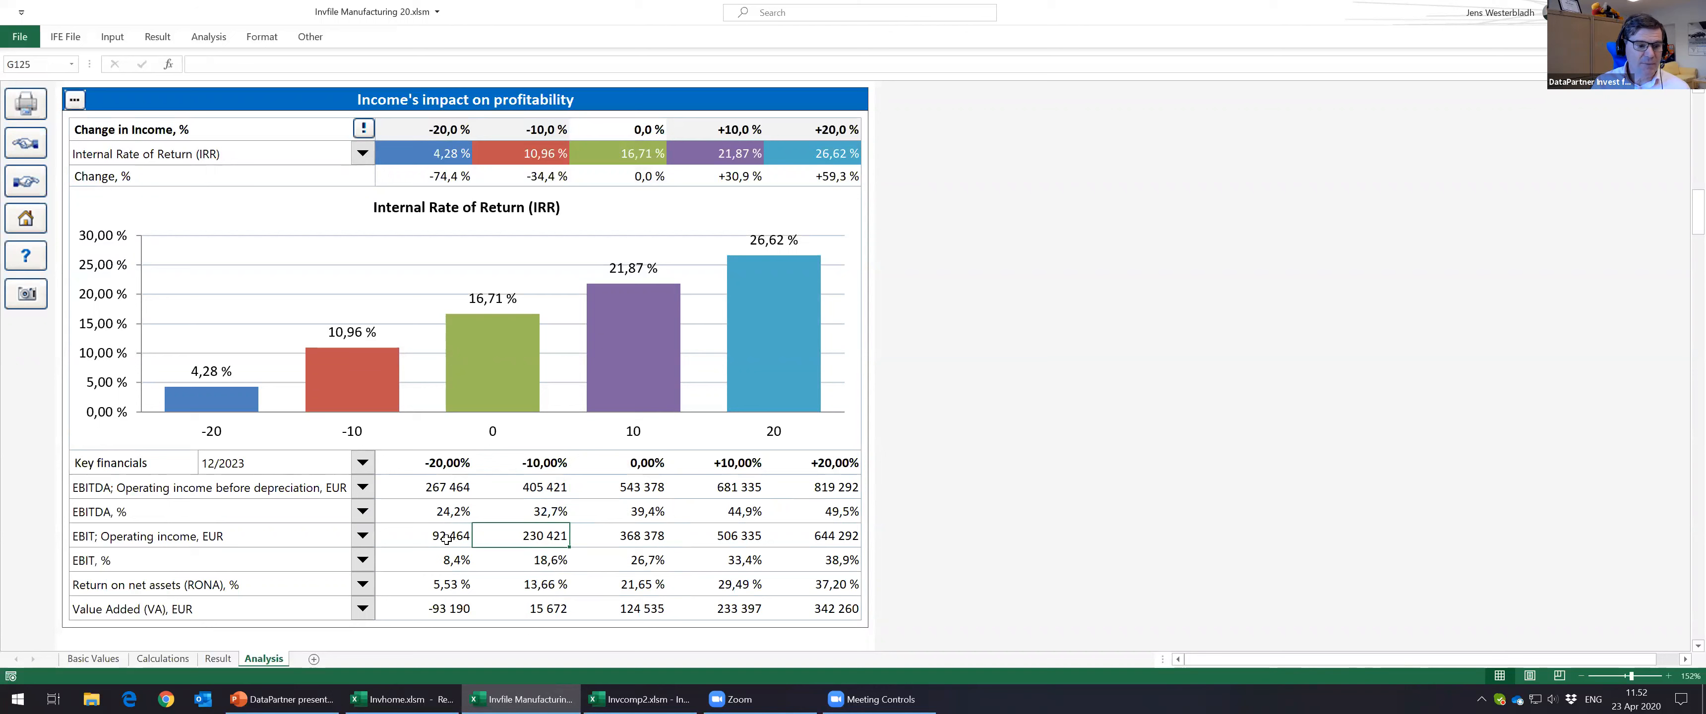
click(363, 536)
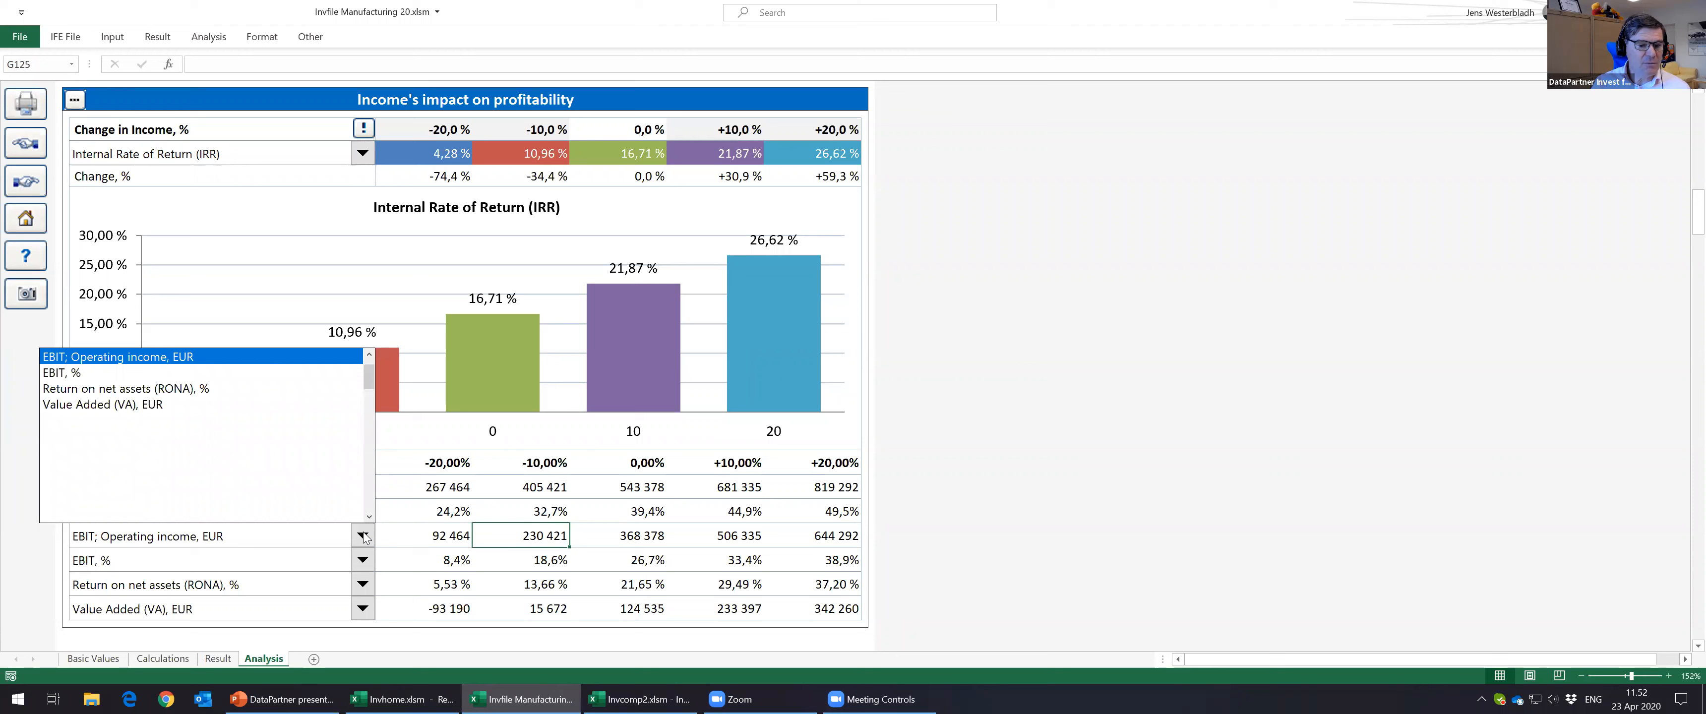
click(363, 536)
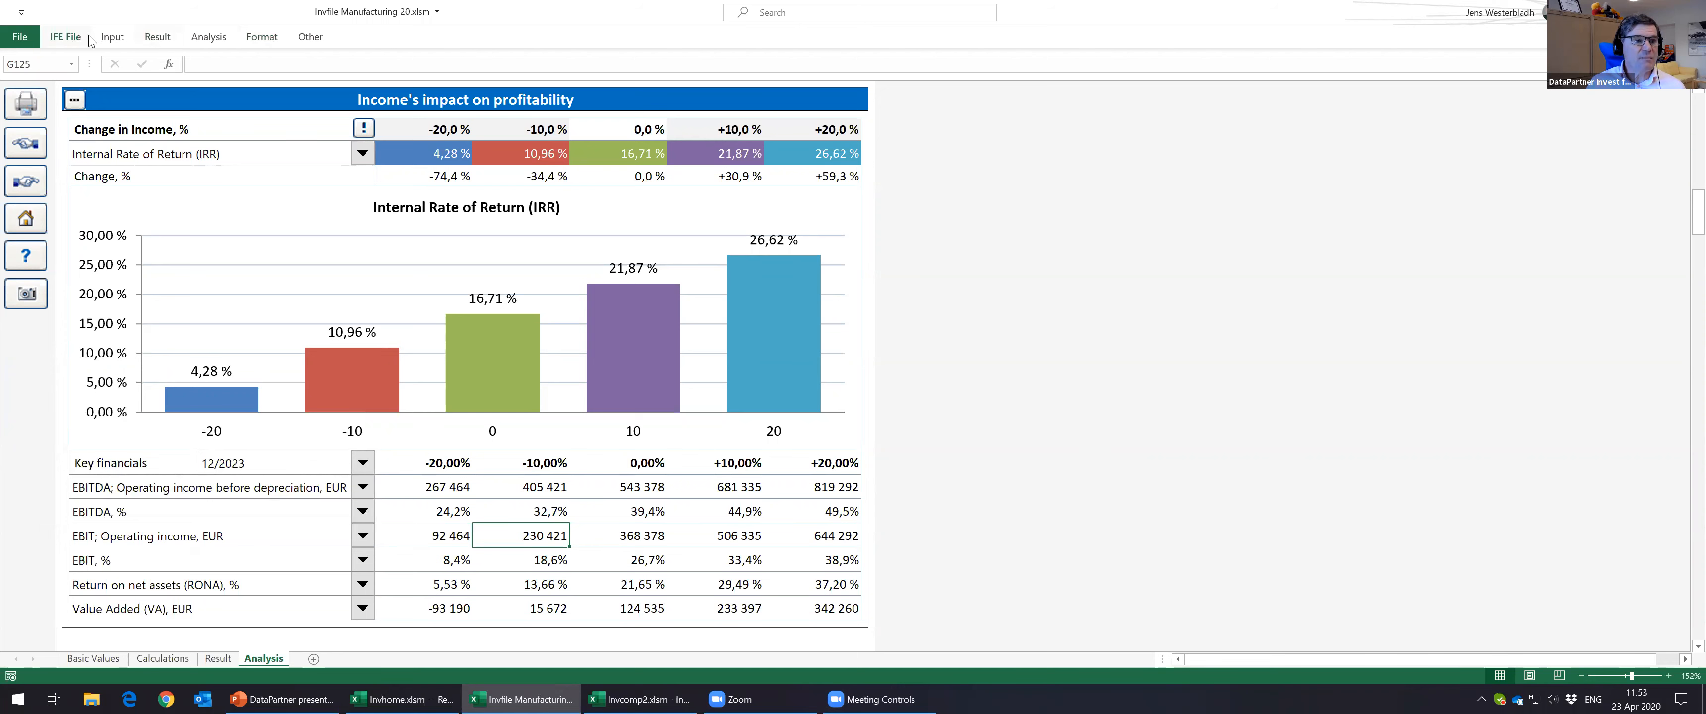
Step: Add all available financial ratios to the Key Financials calculation, starting at empty row 852, and review the added rows
click(112, 38)
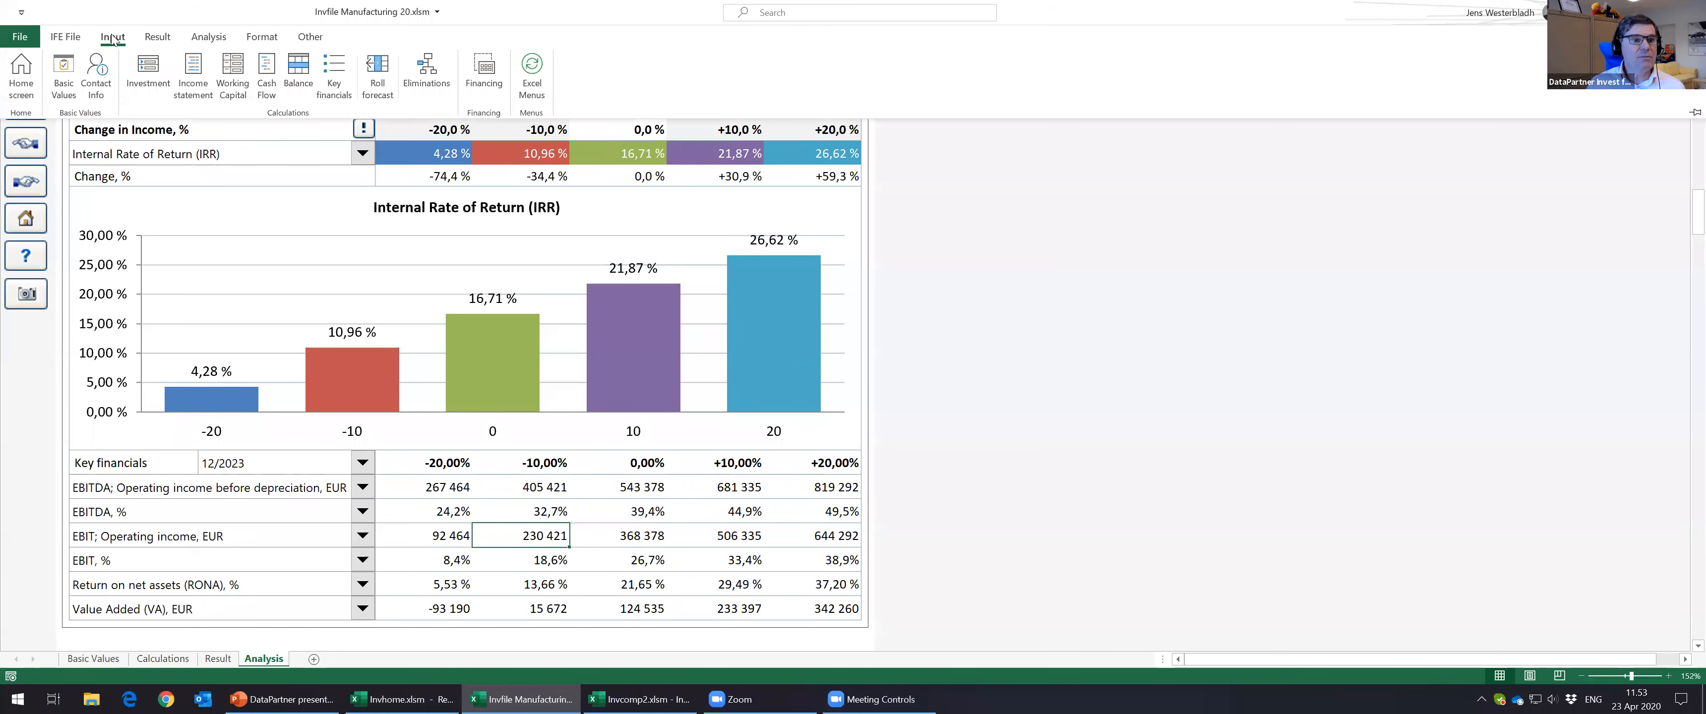
click(335, 71)
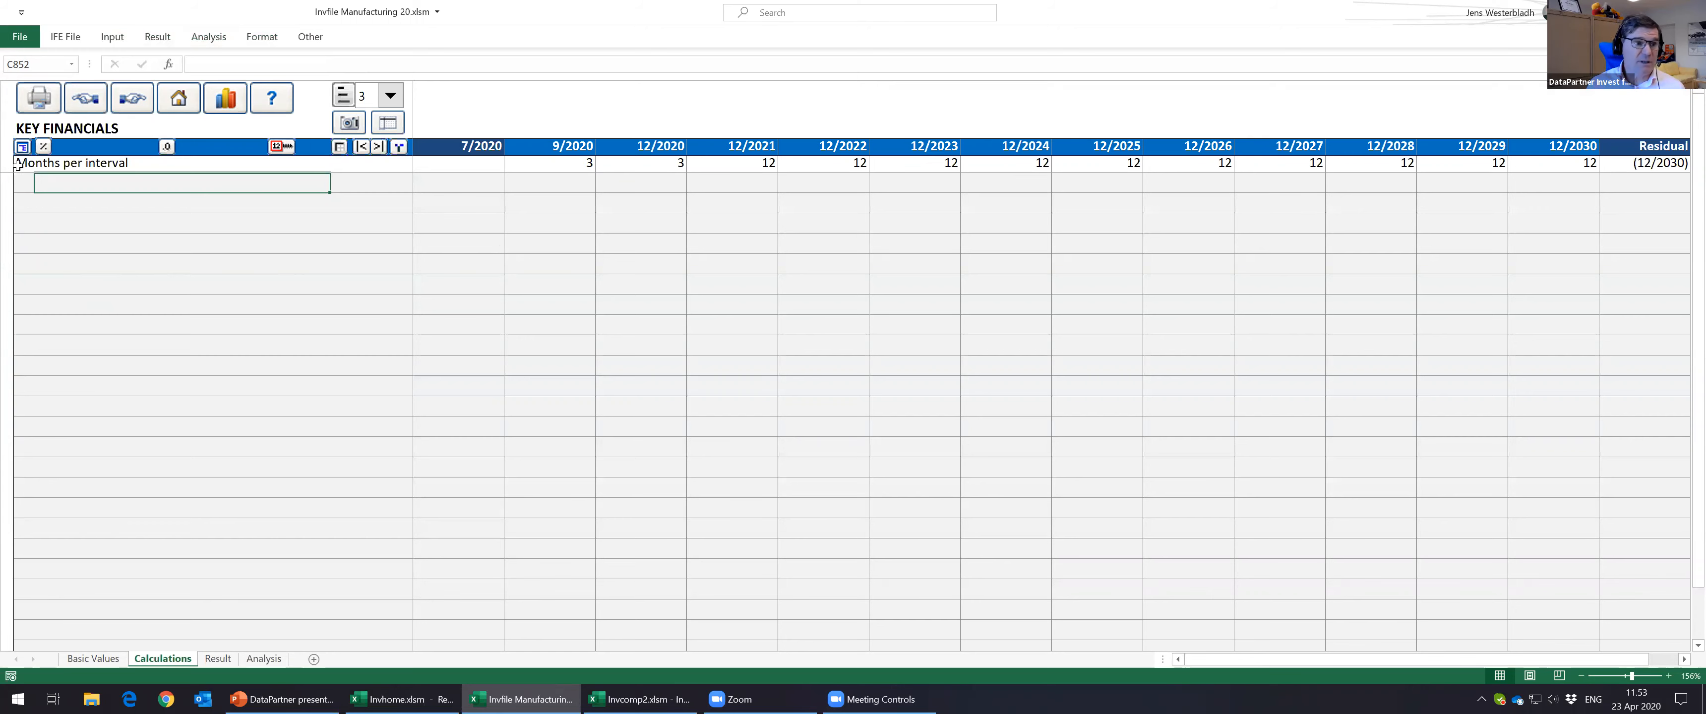
click(43, 147)
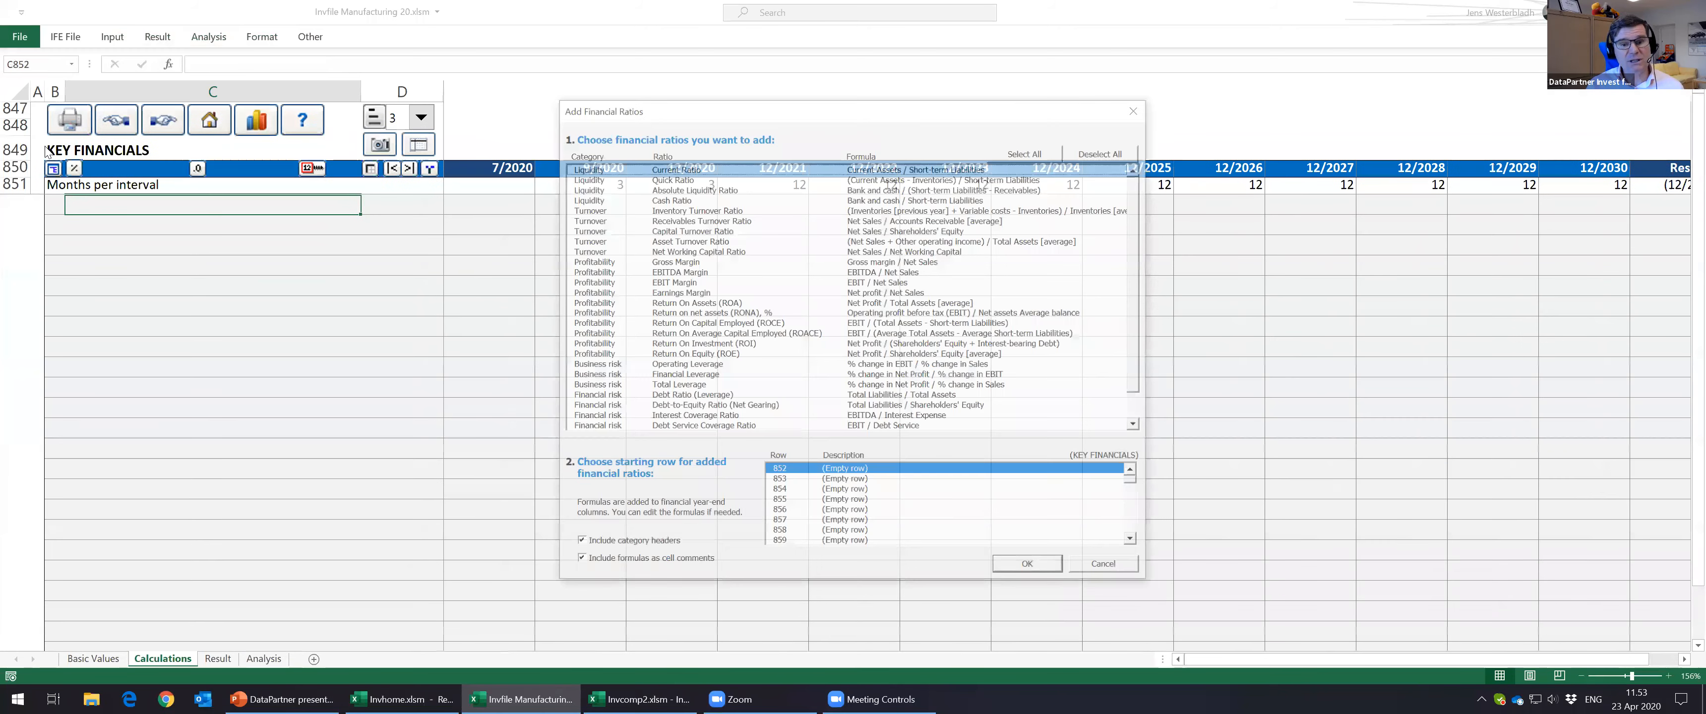
click(1027, 151)
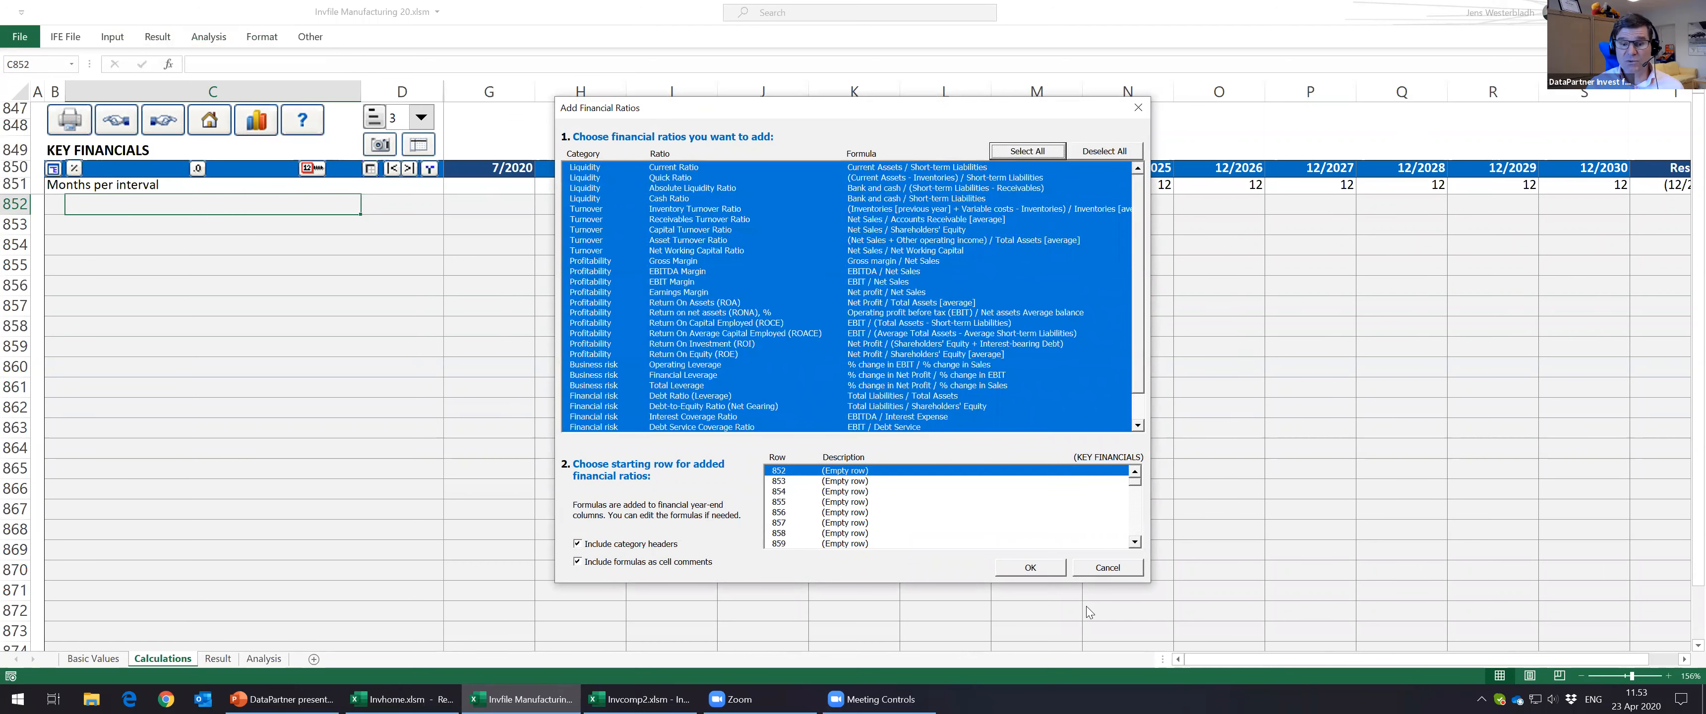
click(1030, 568)
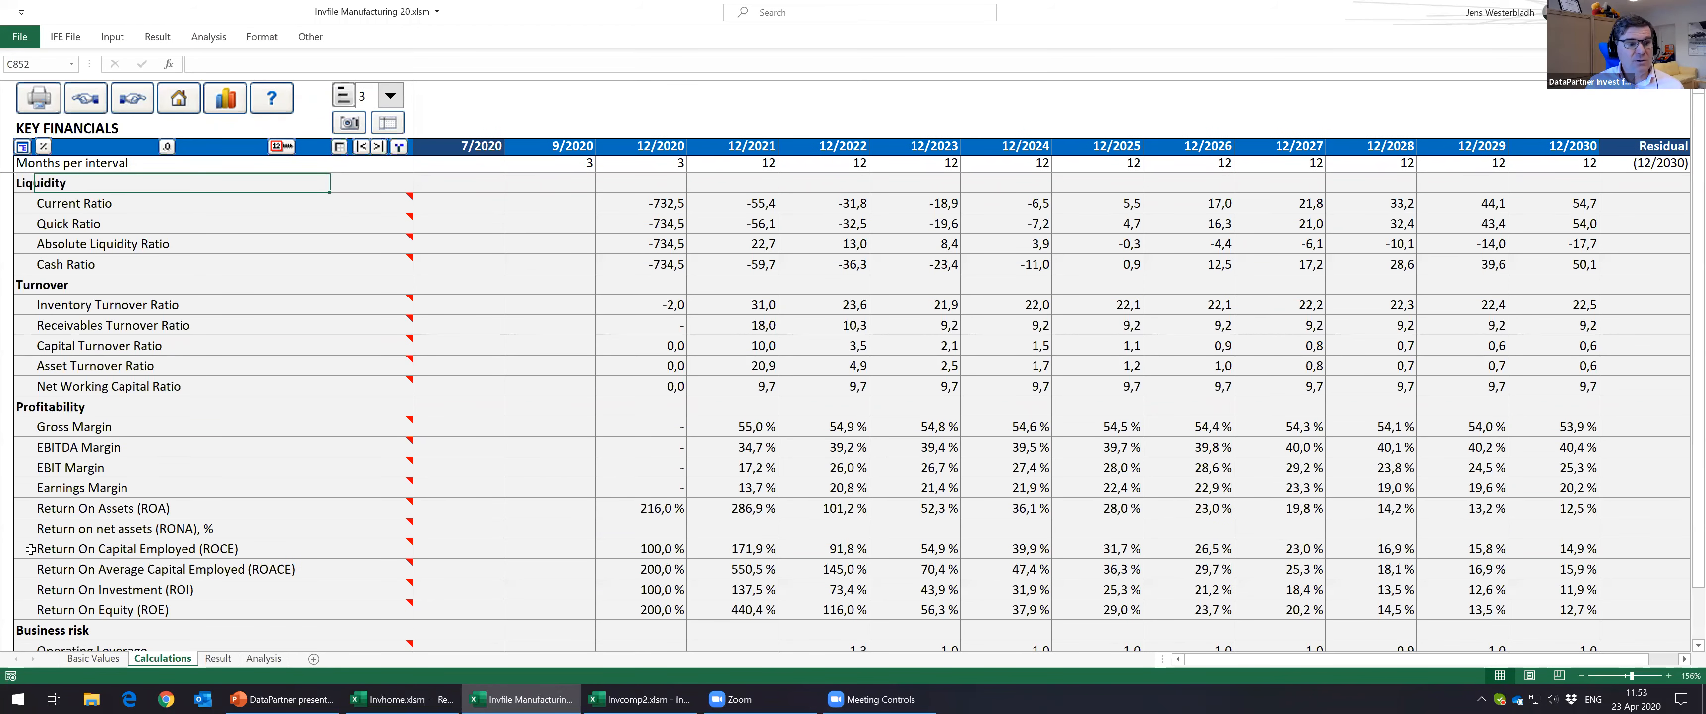
scroll(30, 549, down, 2)
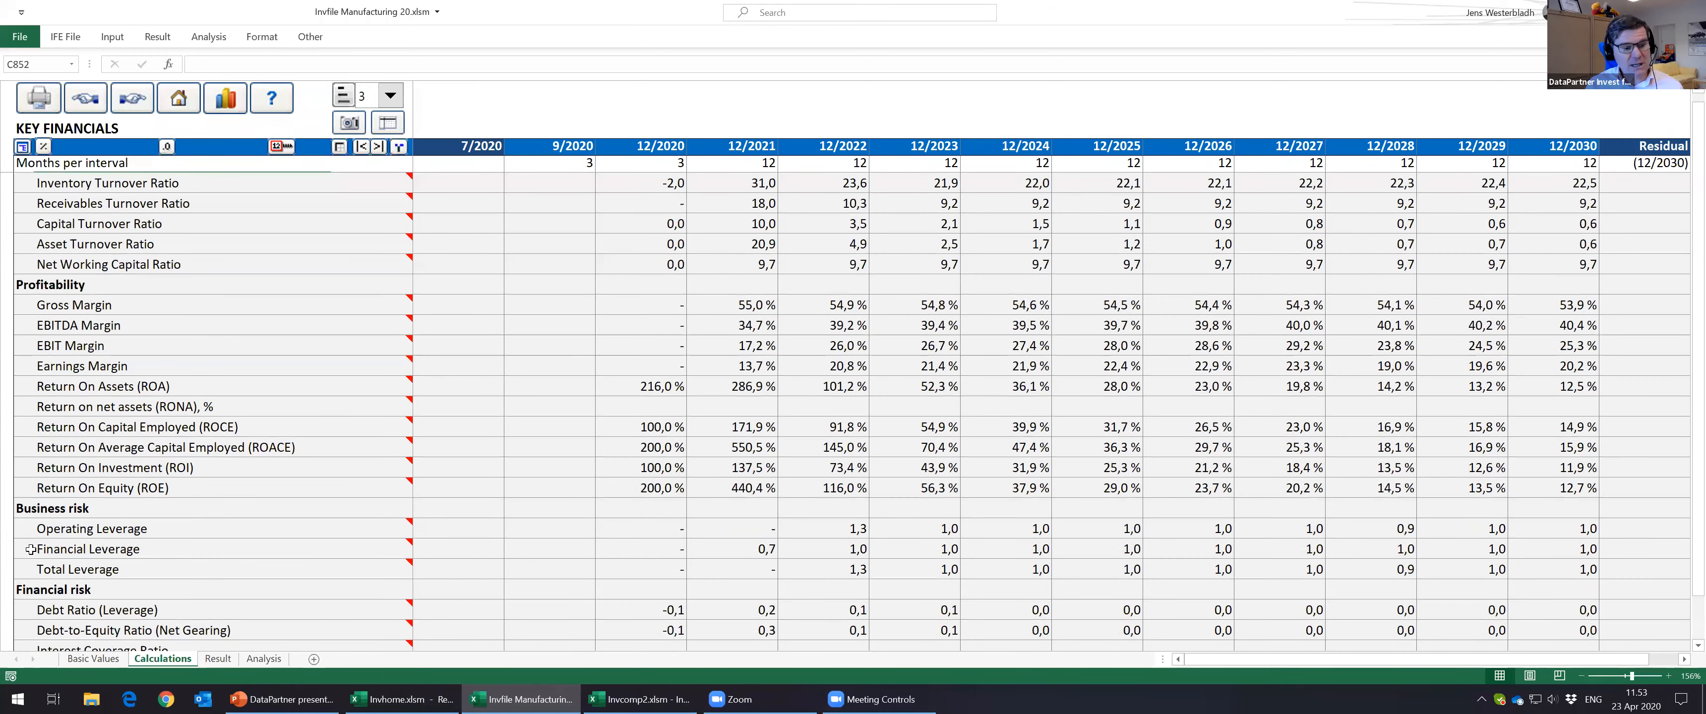
scroll(31, 549, down, 2)
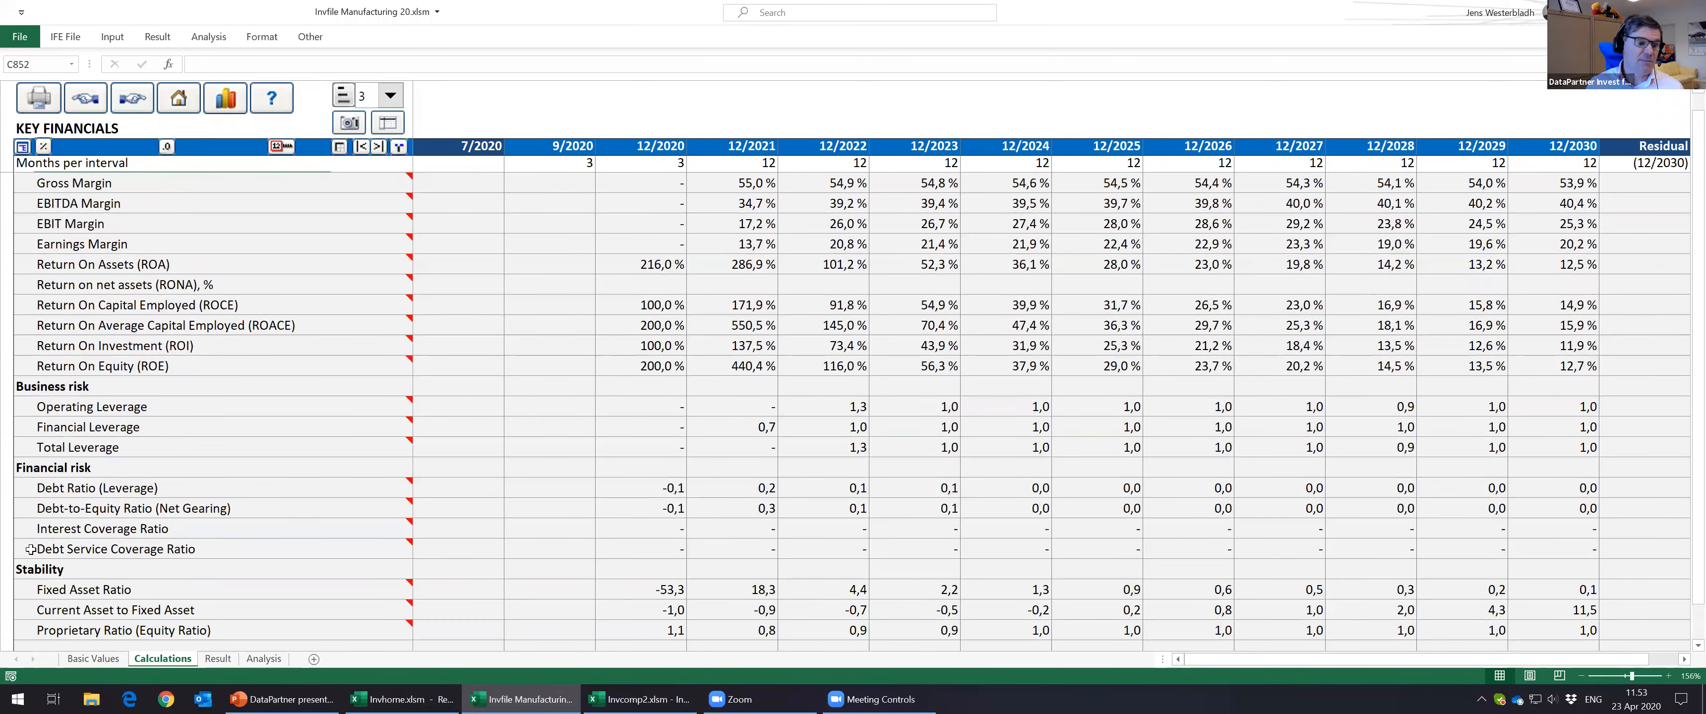
scroll(30, 549, down, 2)
scroll(31, 548, up, 5)
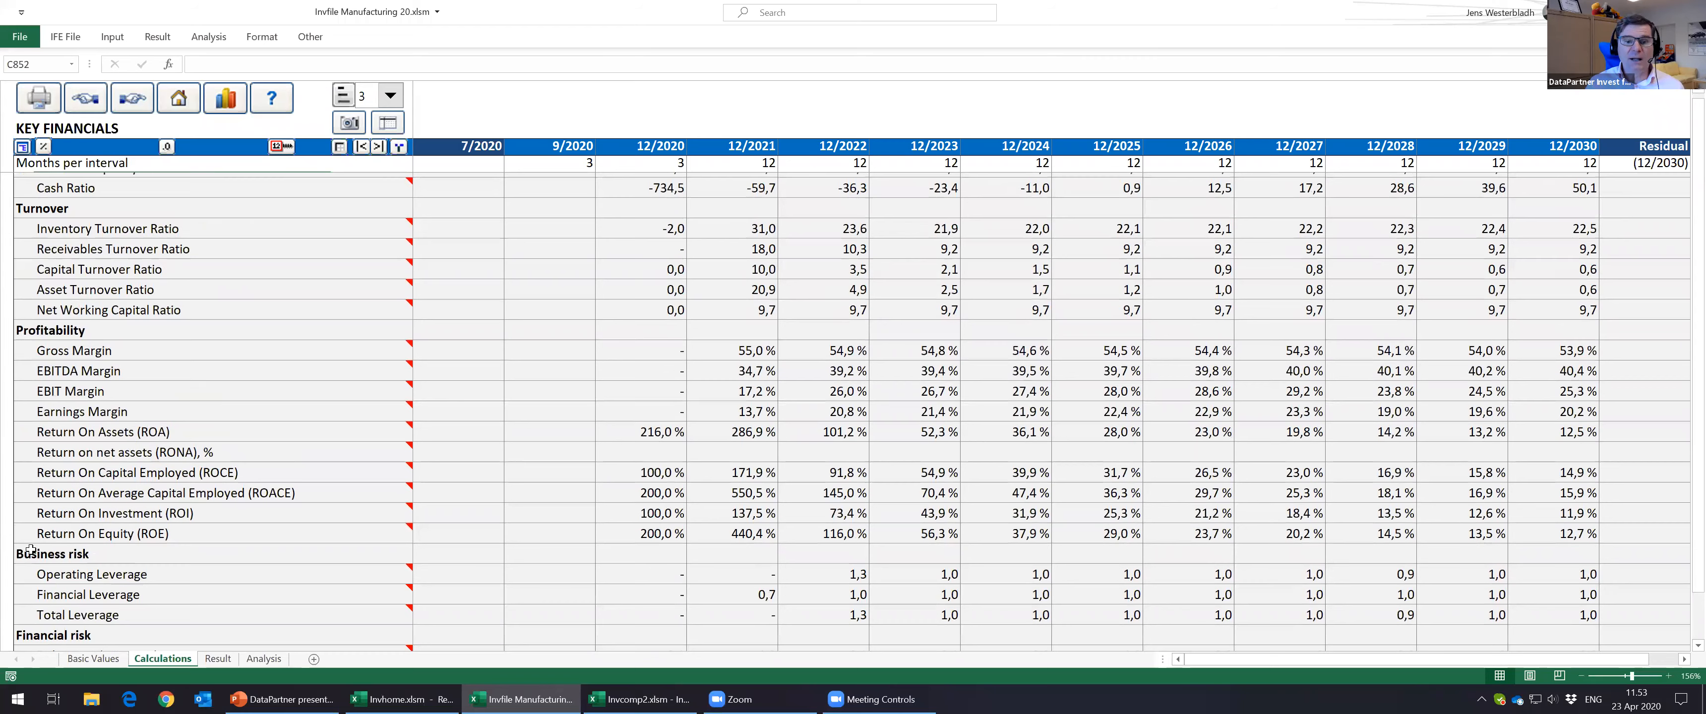
scroll(30, 549, up, 2)
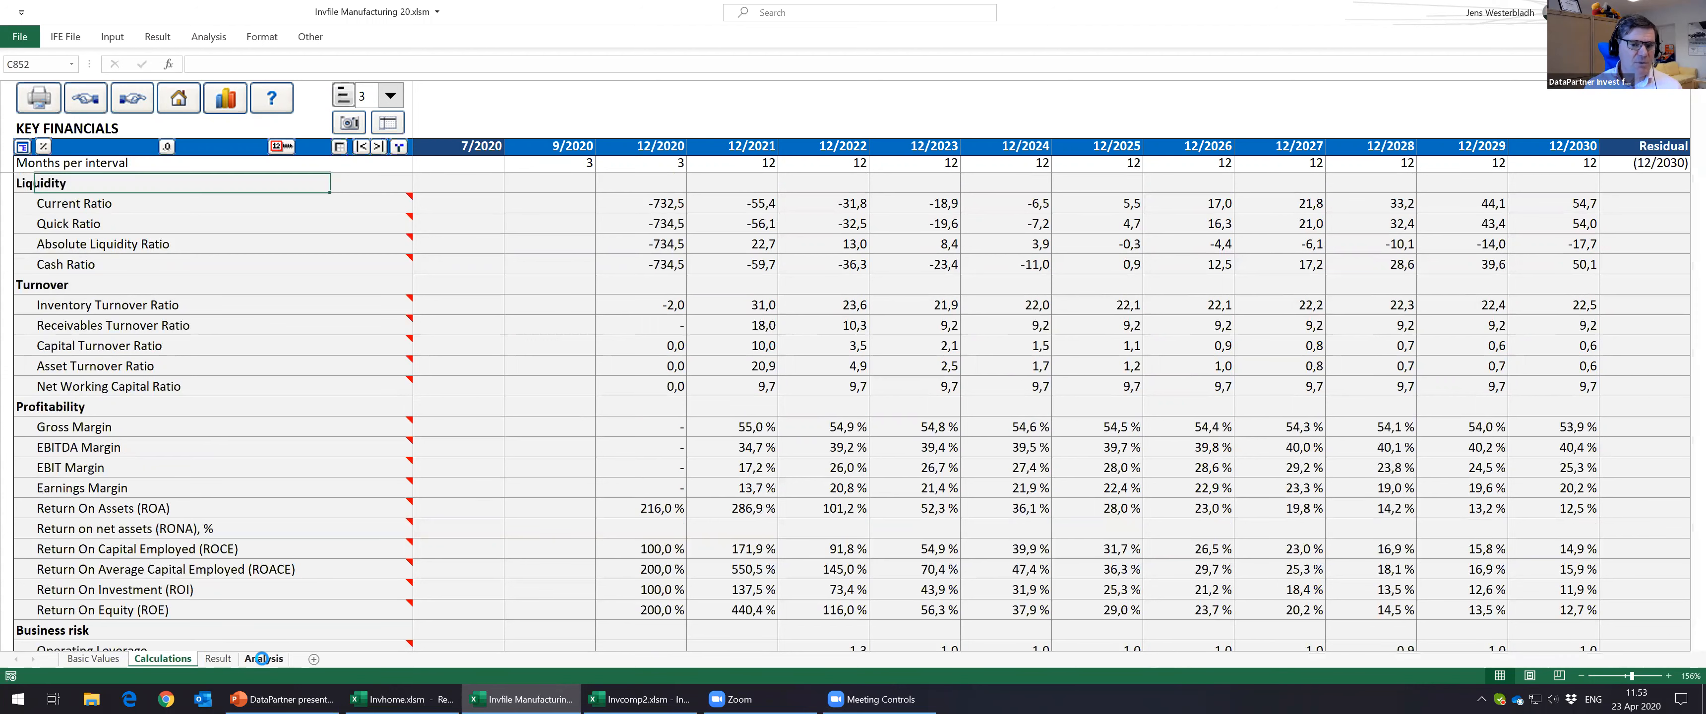
Step: In the income analysis, replace the EBITDA operating income row under Key financials with Return On Assets (ROA)
click(264, 658)
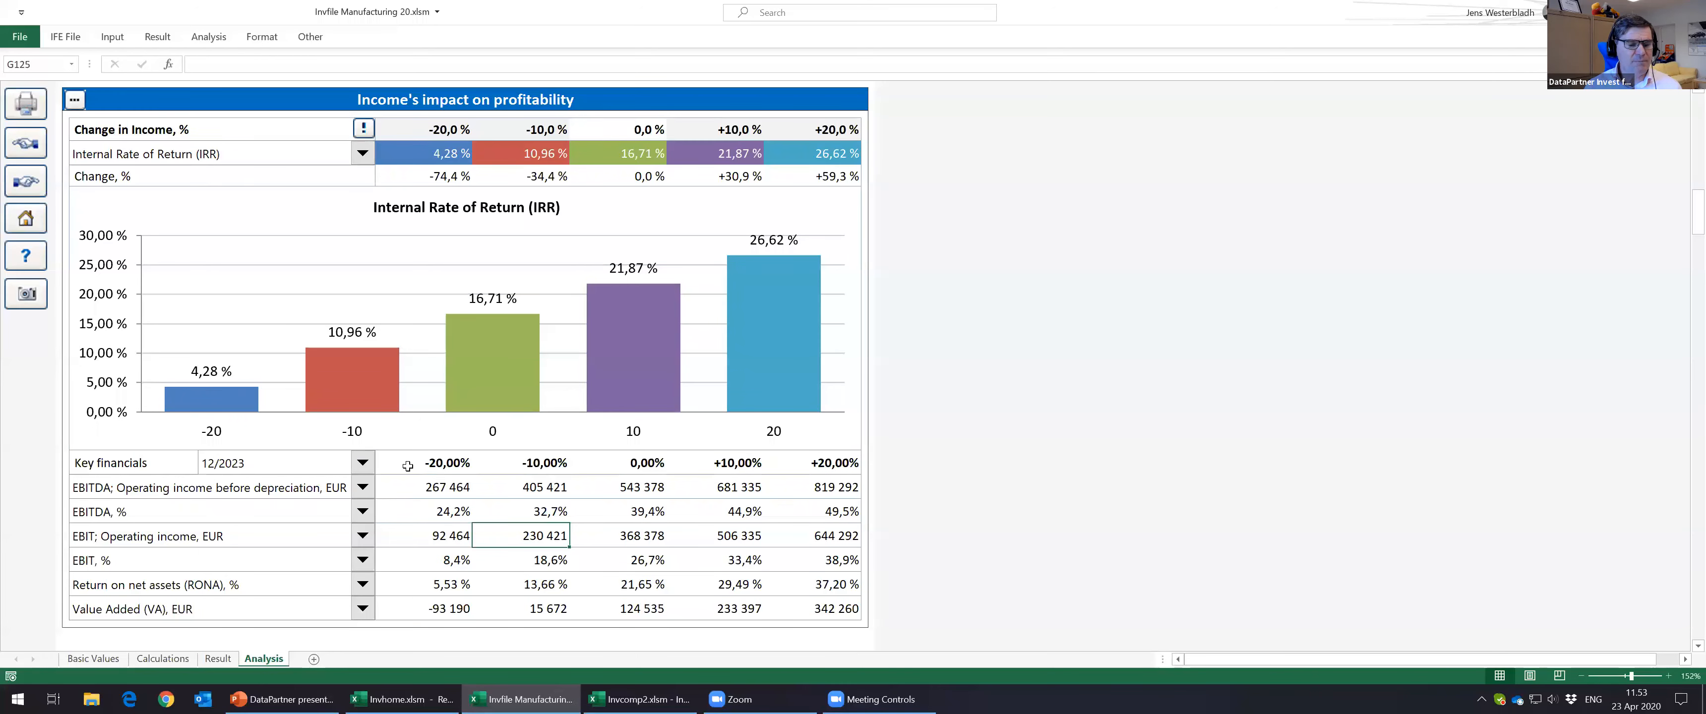
click(367, 489)
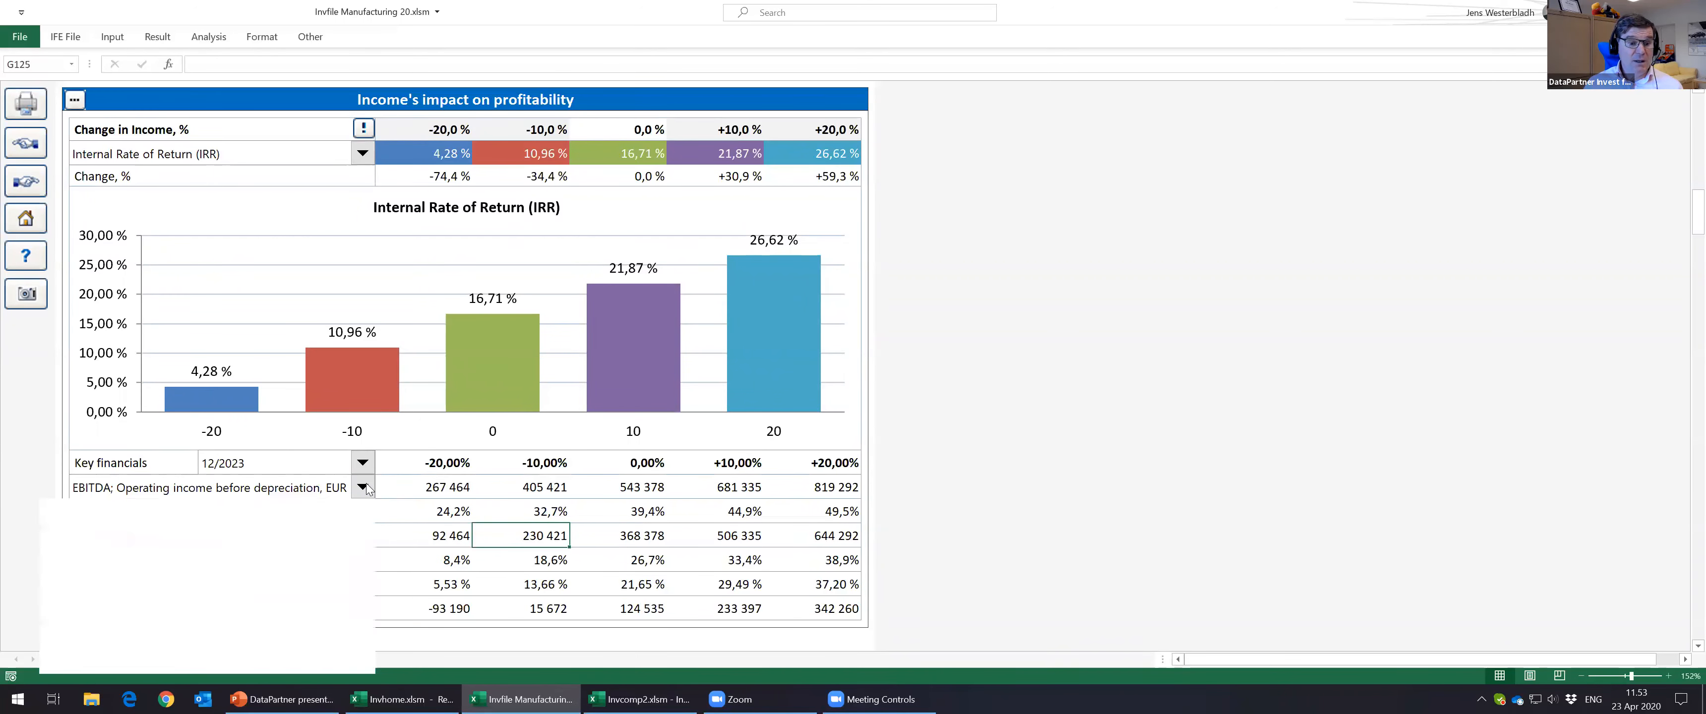
drag(369, 667, 369, 667)
click(368, 667)
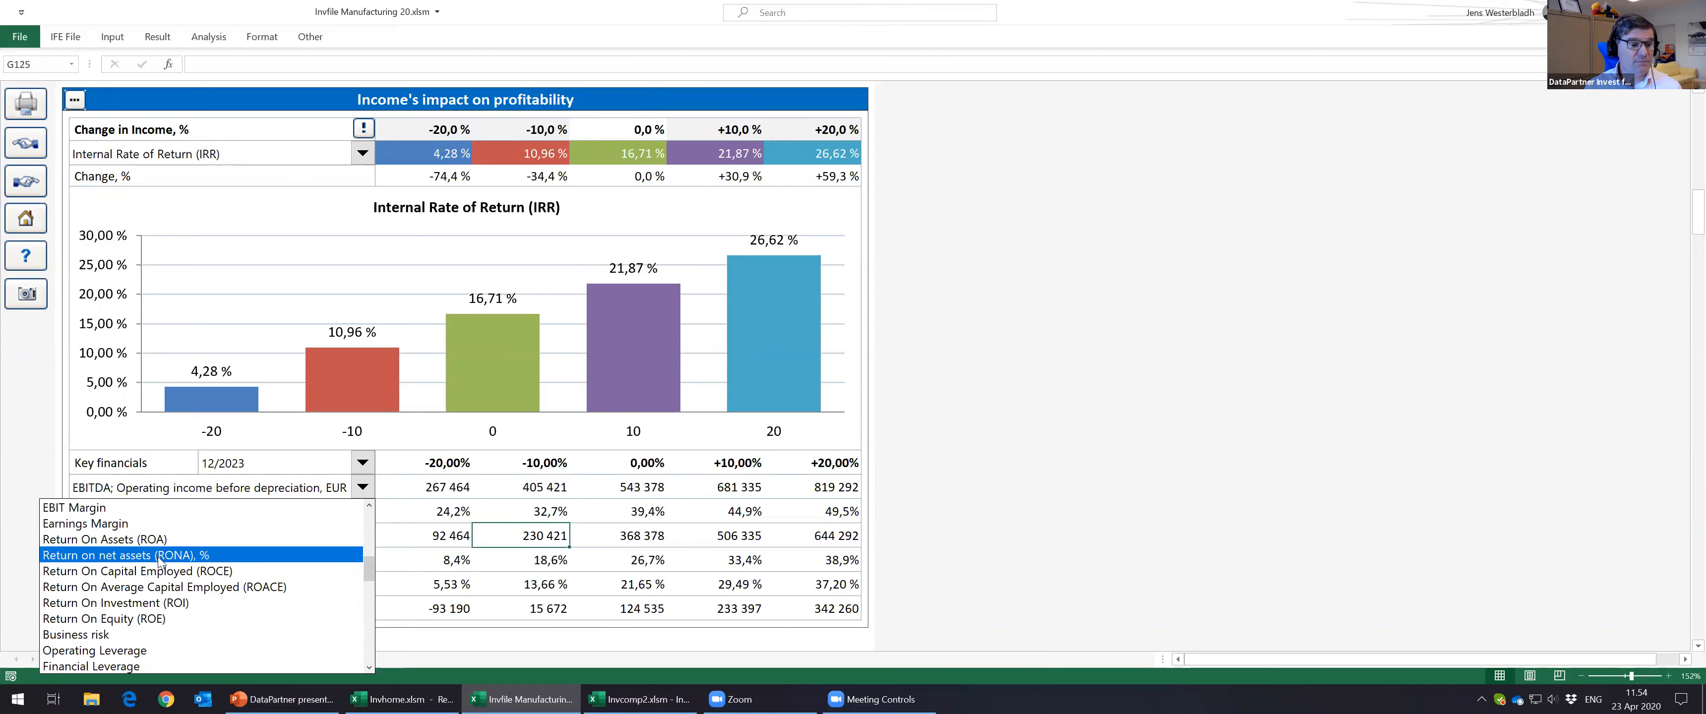
click(151, 540)
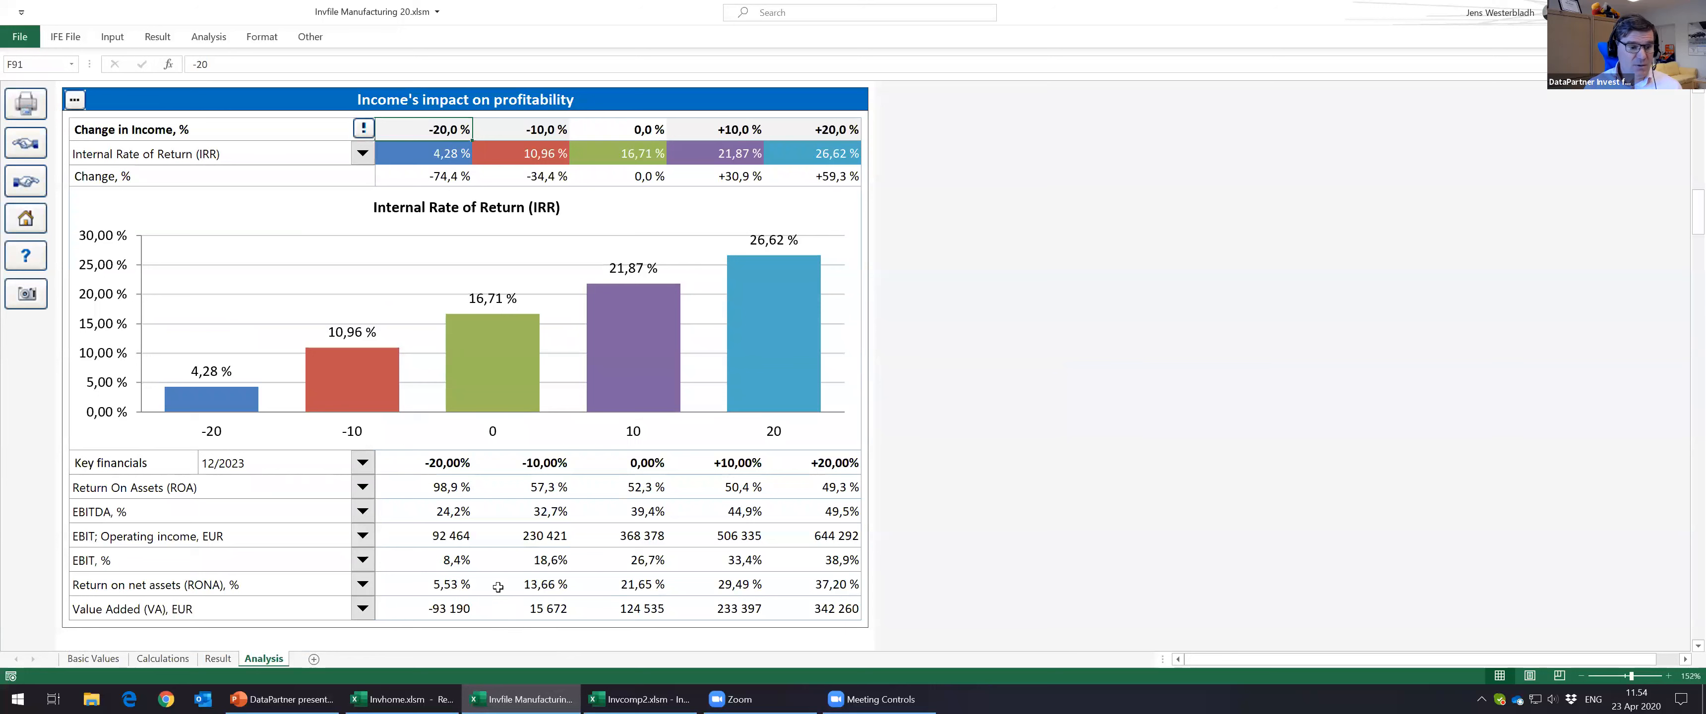
click(624, 485)
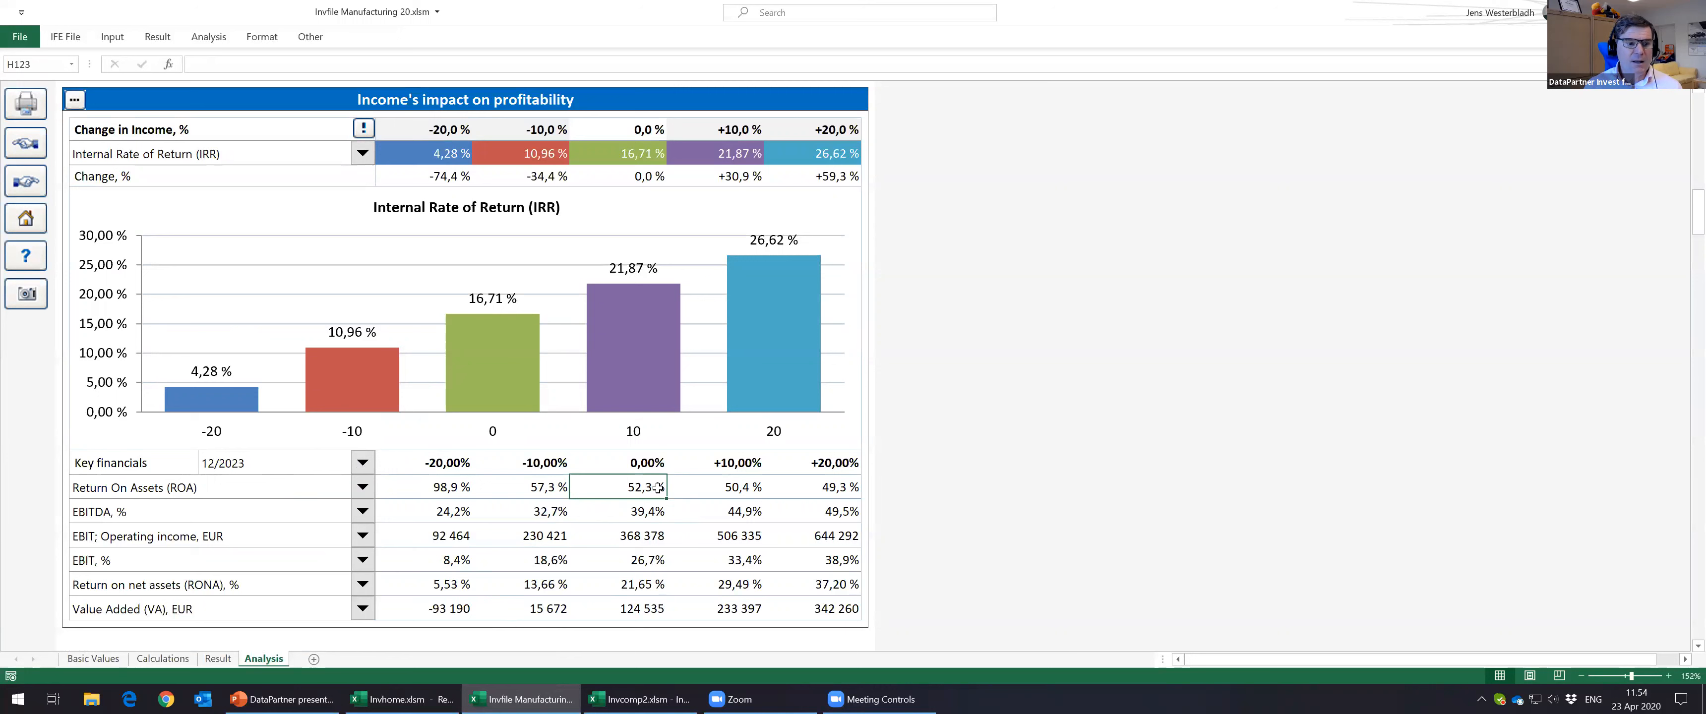
Step: Compare Return On Assets (ROA) for the -10 % and -20 % income scenarios and view the other selectable key financials
click(544, 488)
click(433, 490)
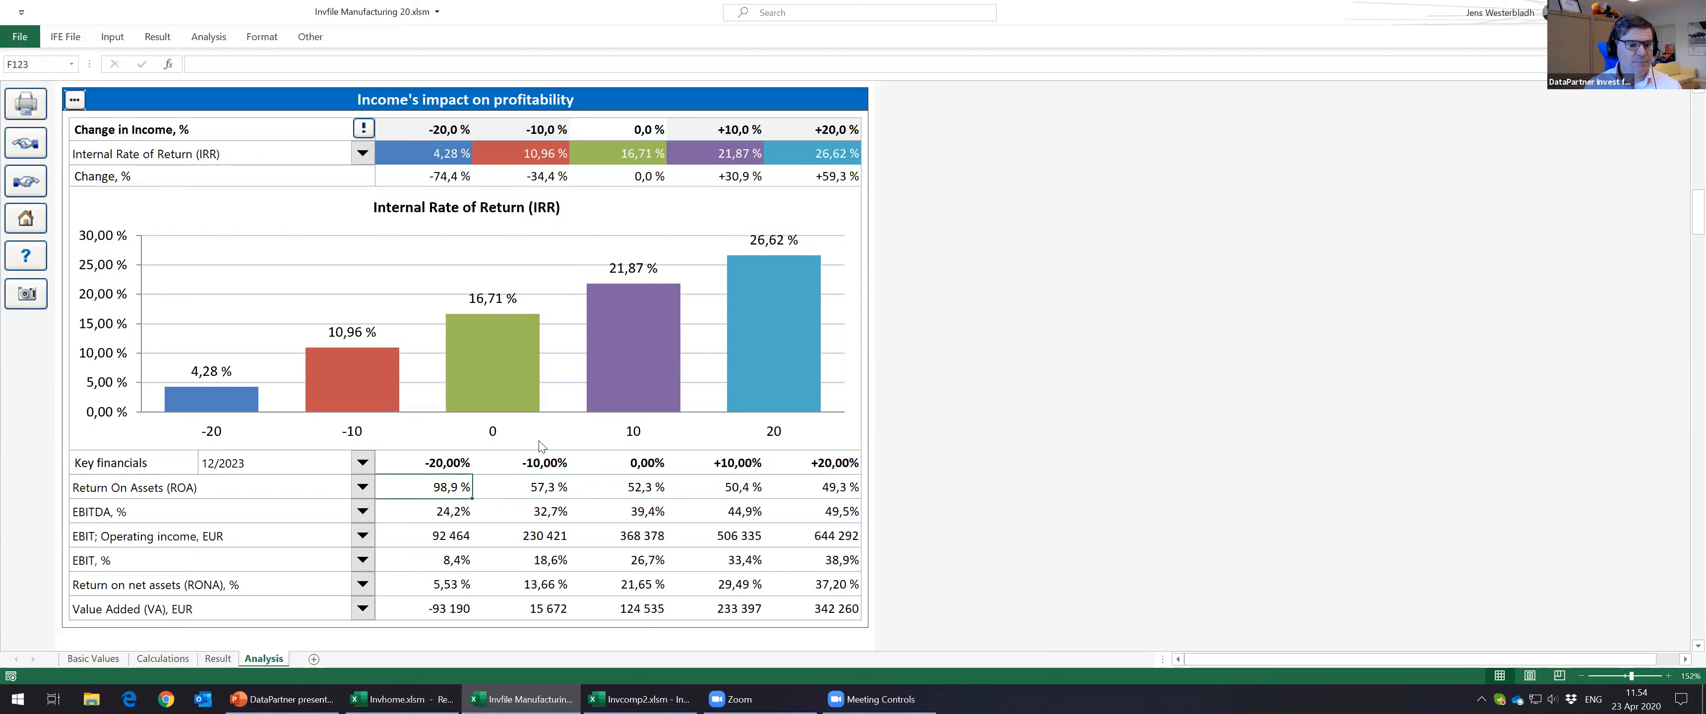
click(358, 493)
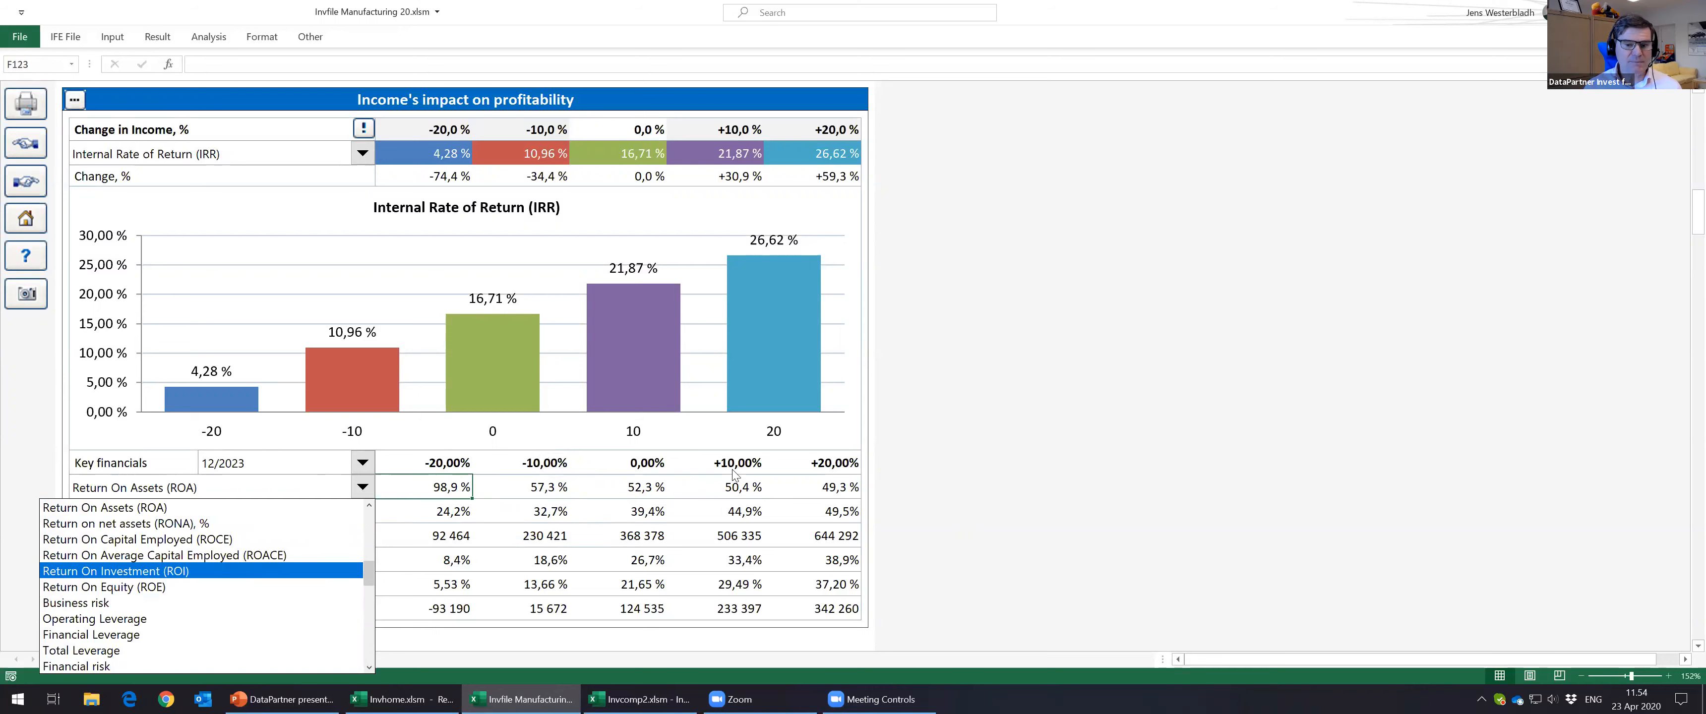
click(694, 469)
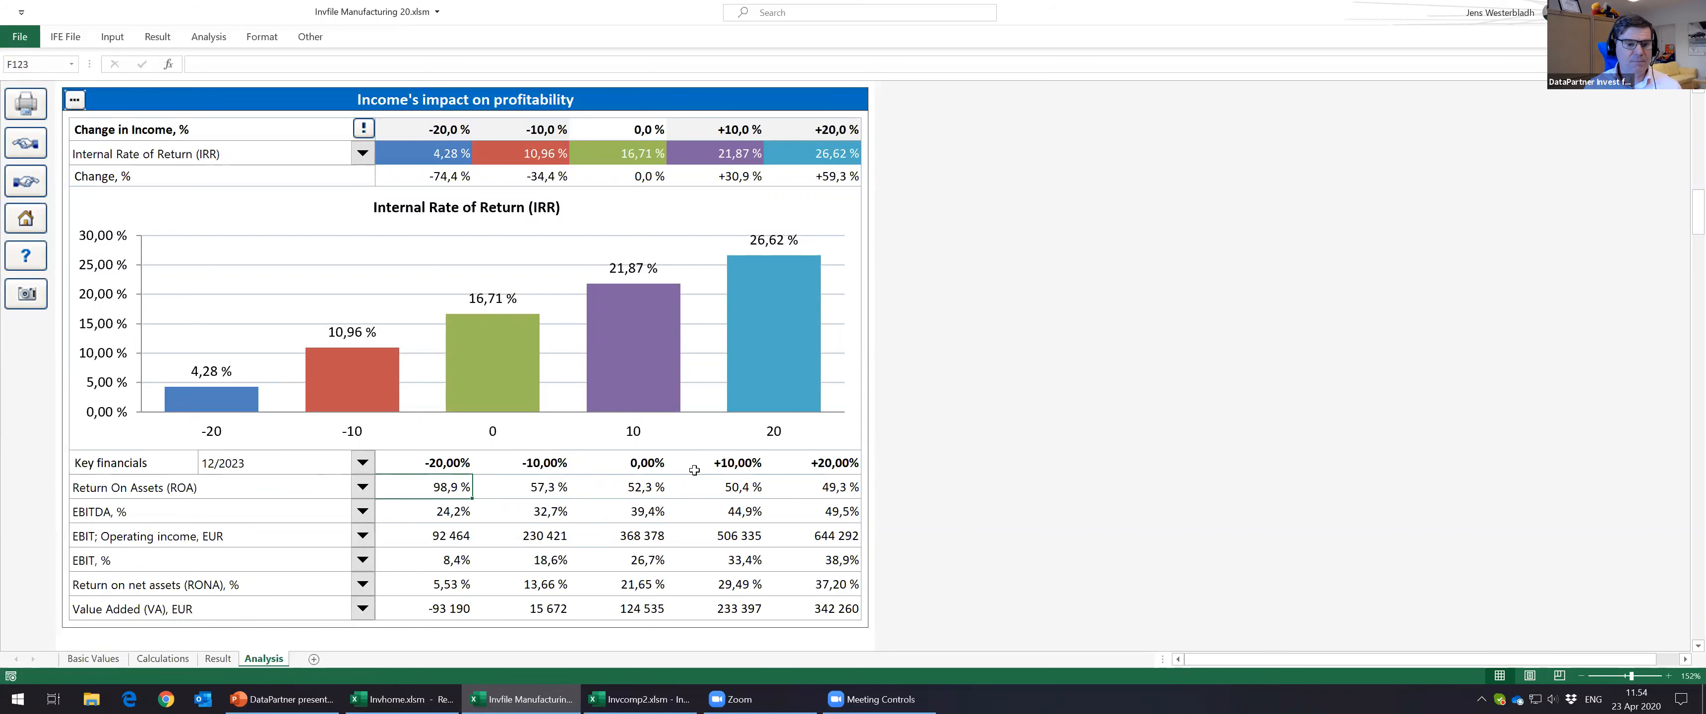
Step: Compare the IRR for variable cost changes from 0 % to +20 %, and open the fixed cost's impact analysis
click(25, 181)
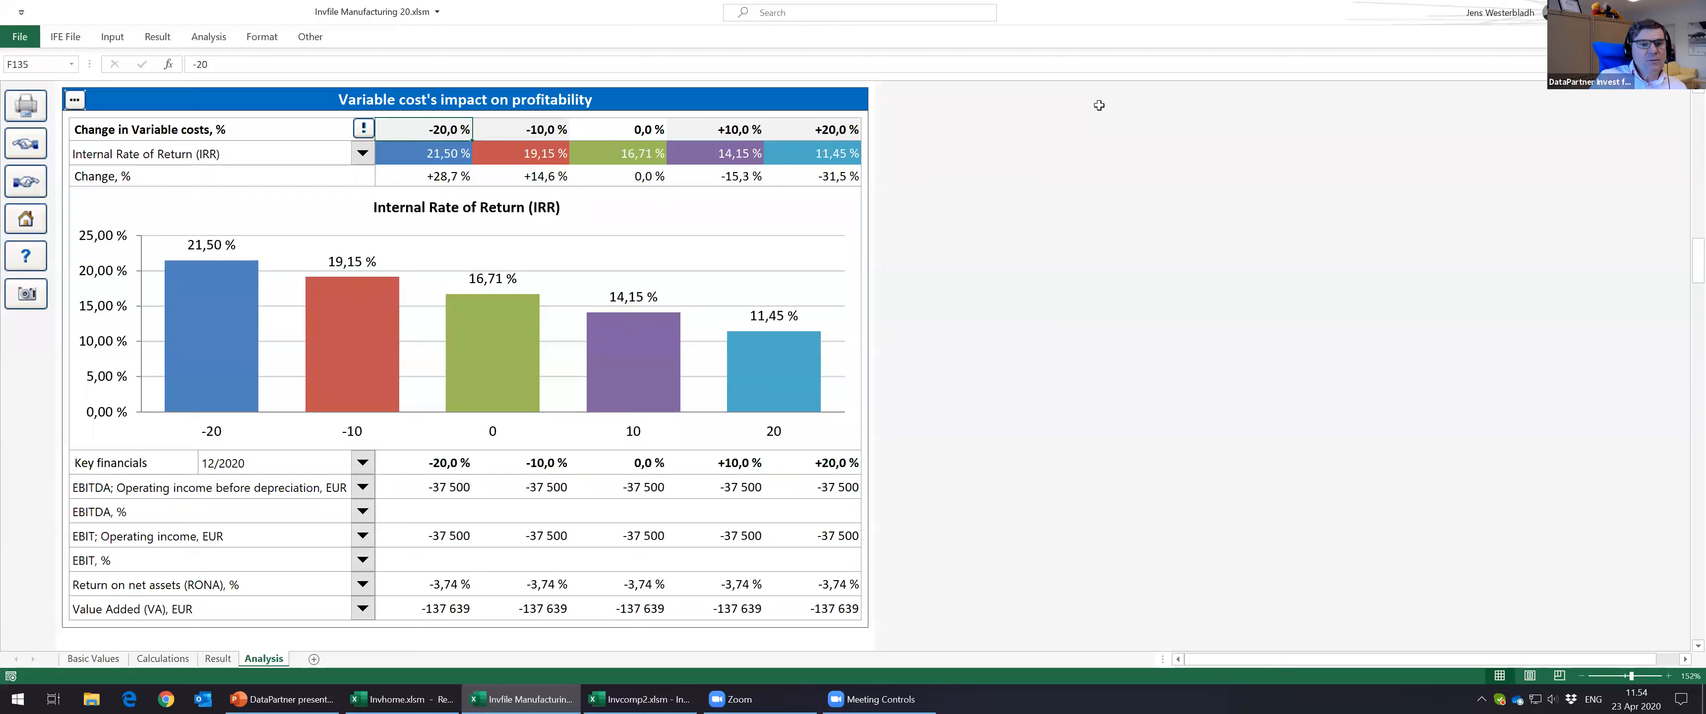
click(748, 130)
click(811, 126)
drag(632, 154, 854, 152)
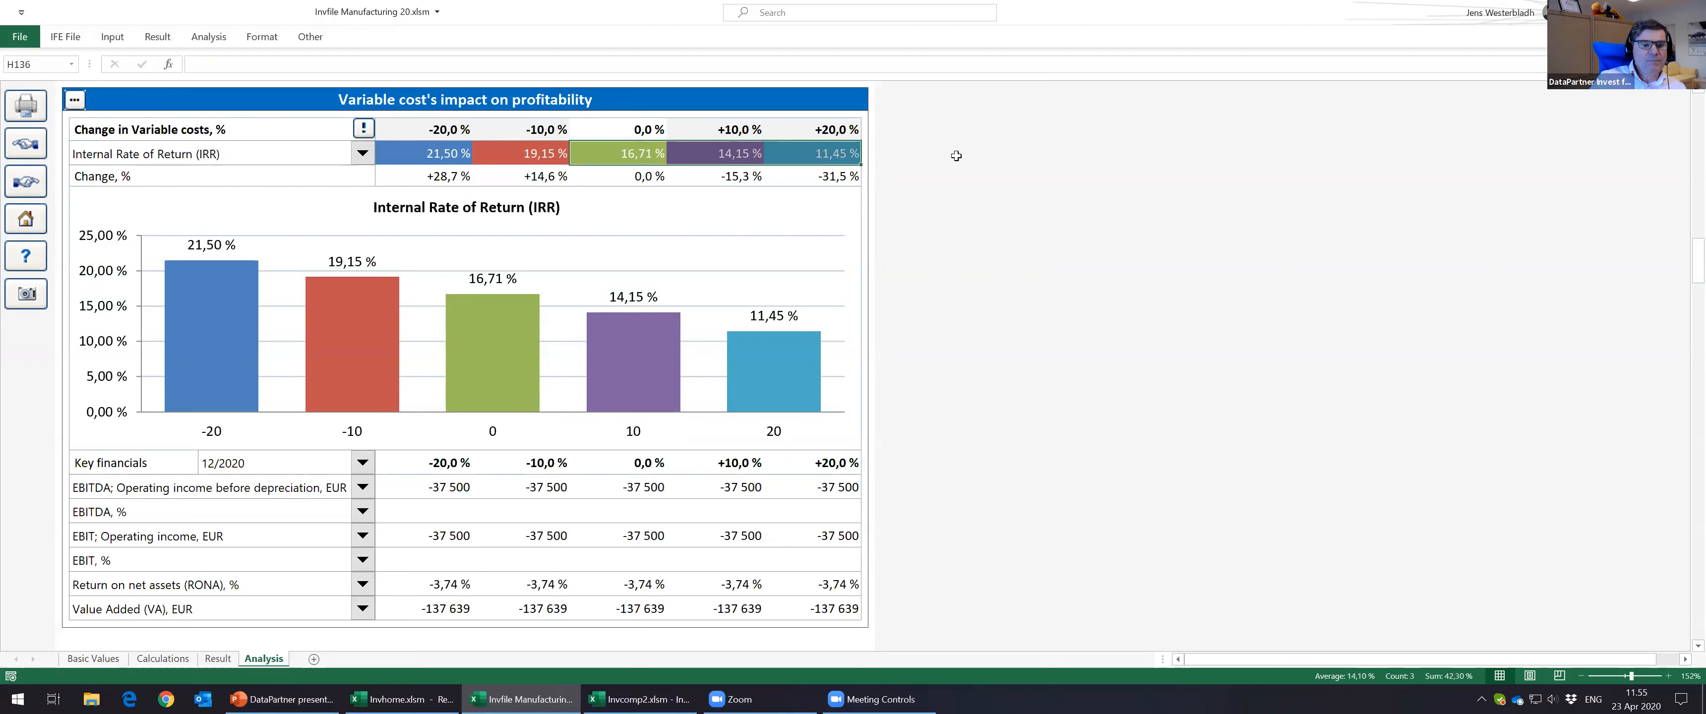
click(26, 183)
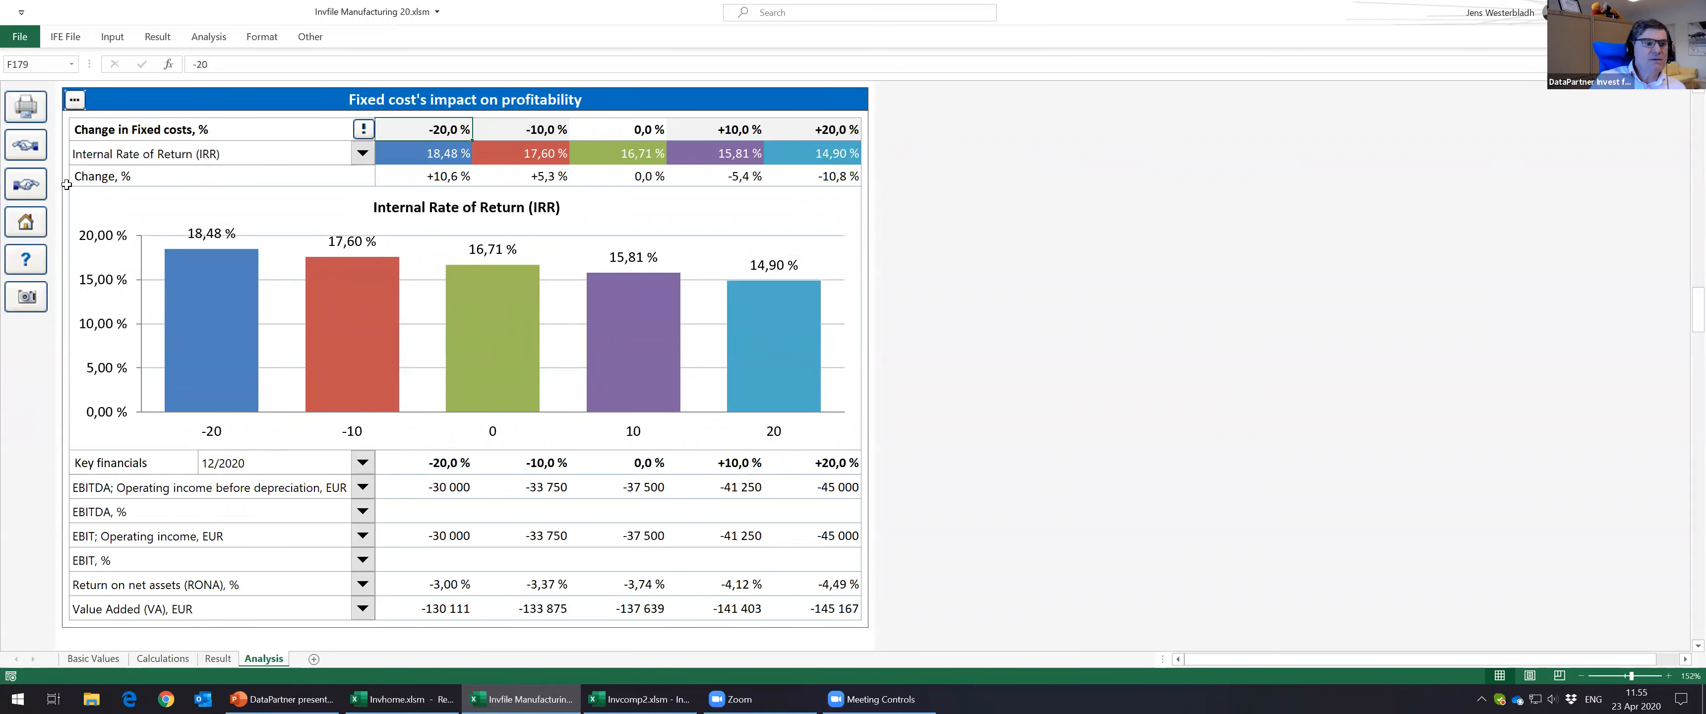
Step: Open the Variable's impact on profitability 1 analysis and choose (467) + Freight costs/ ton as its variable
click(18, 191)
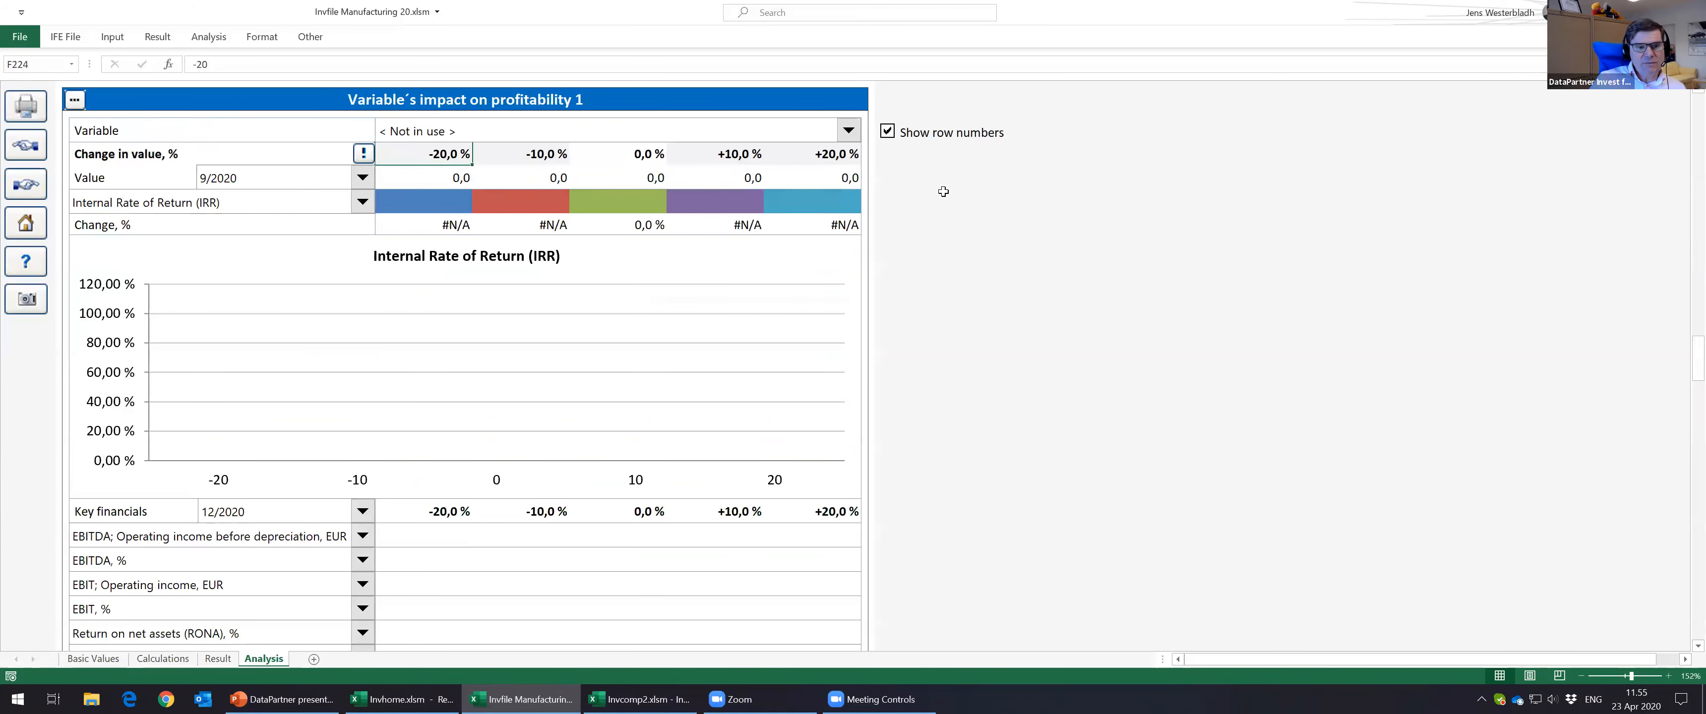
click(847, 133)
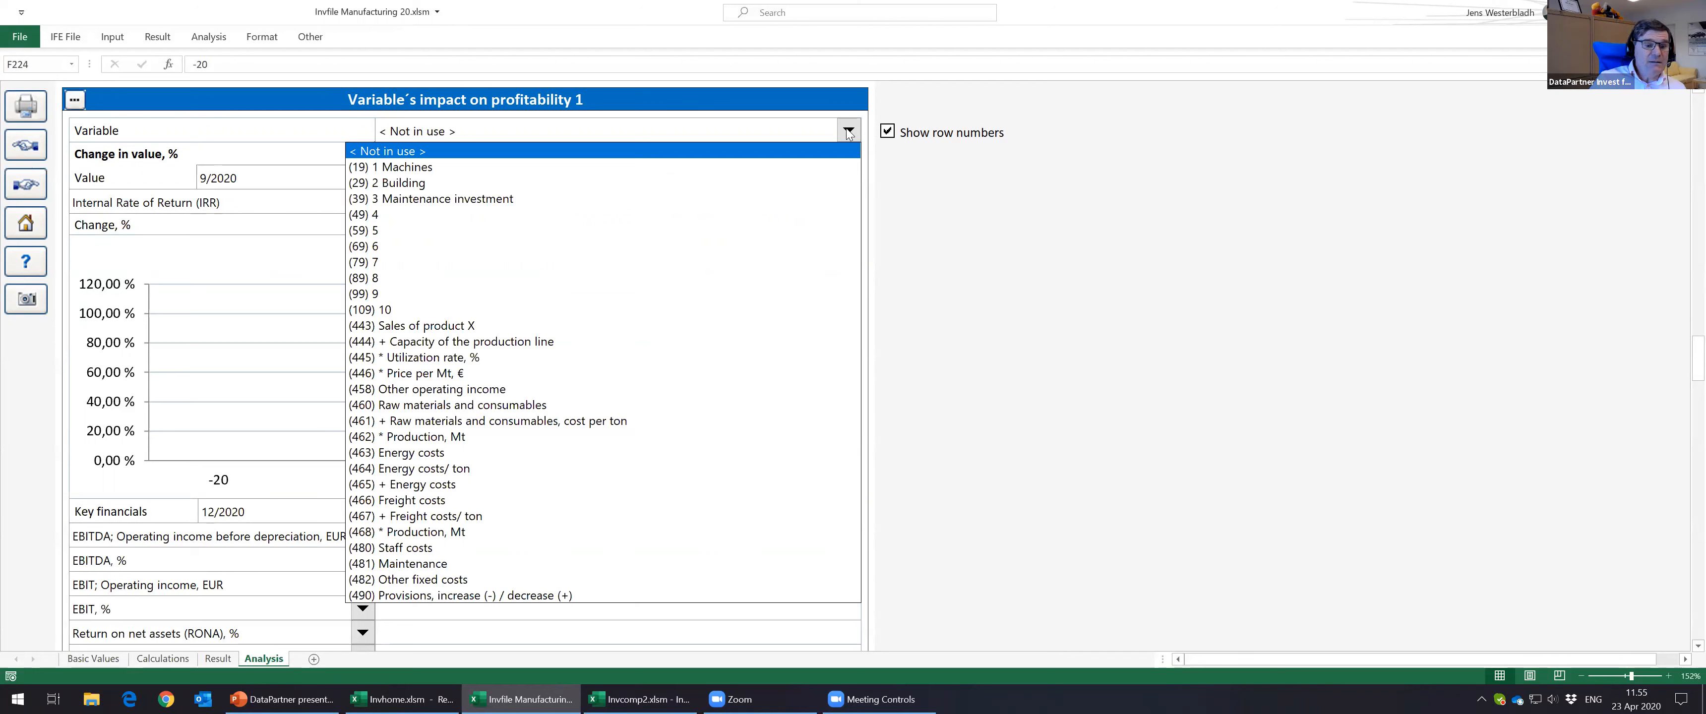
click(788, 503)
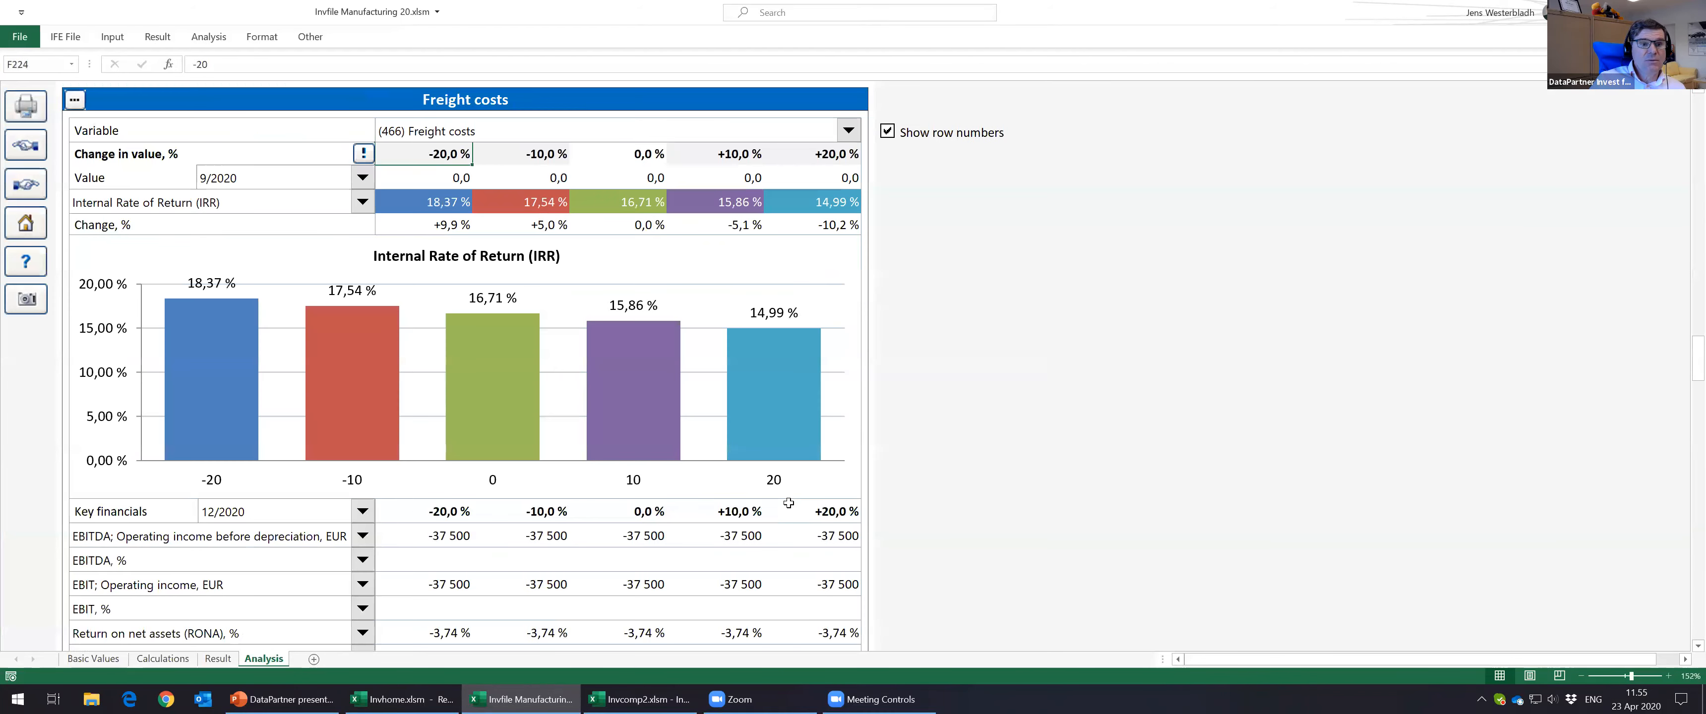
click(850, 133)
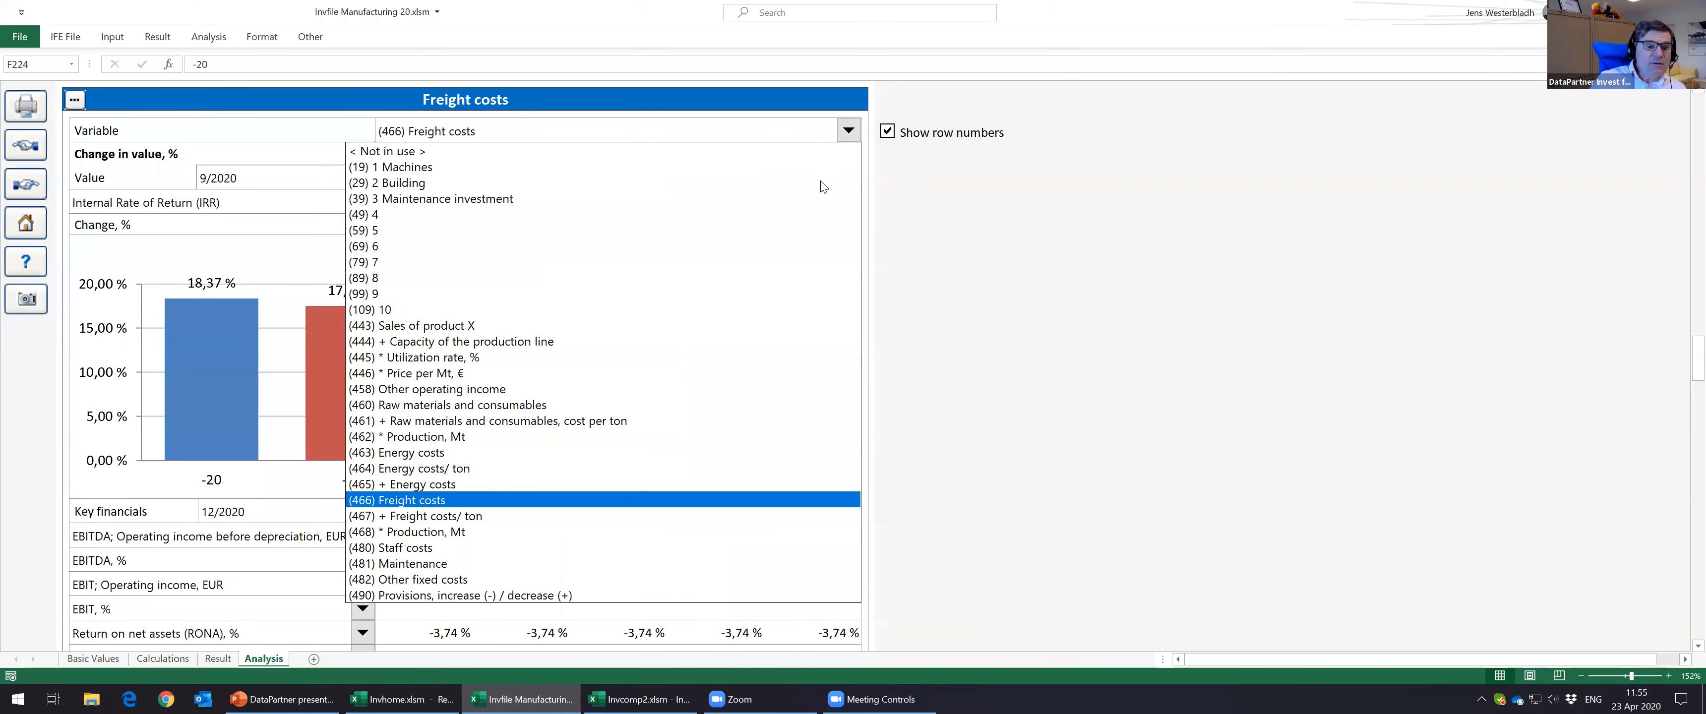
click(654, 516)
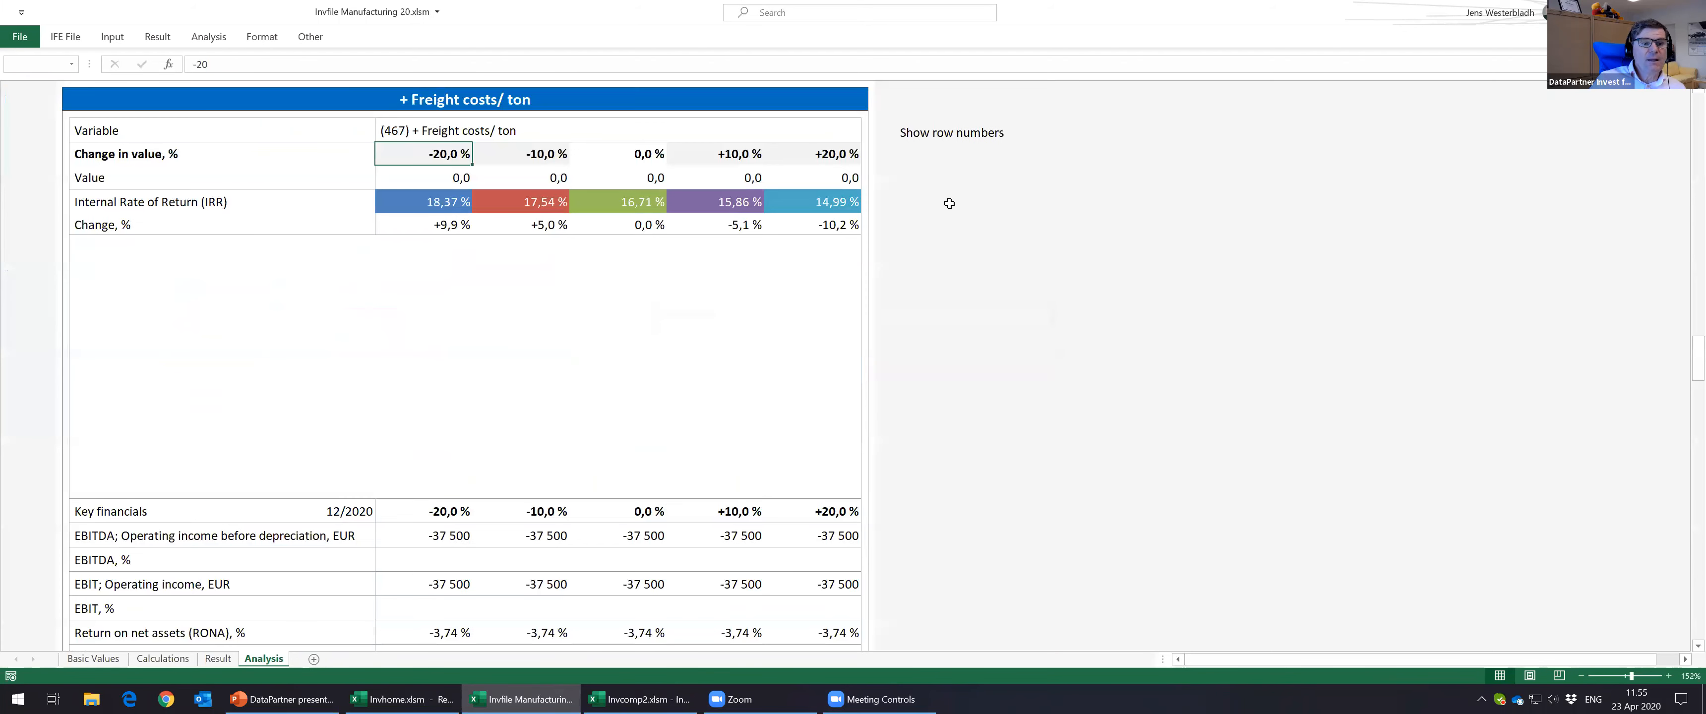
Step: Set the freight cost analysis's Value period to 12/2021 and check the value at 0 % change
click(361, 177)
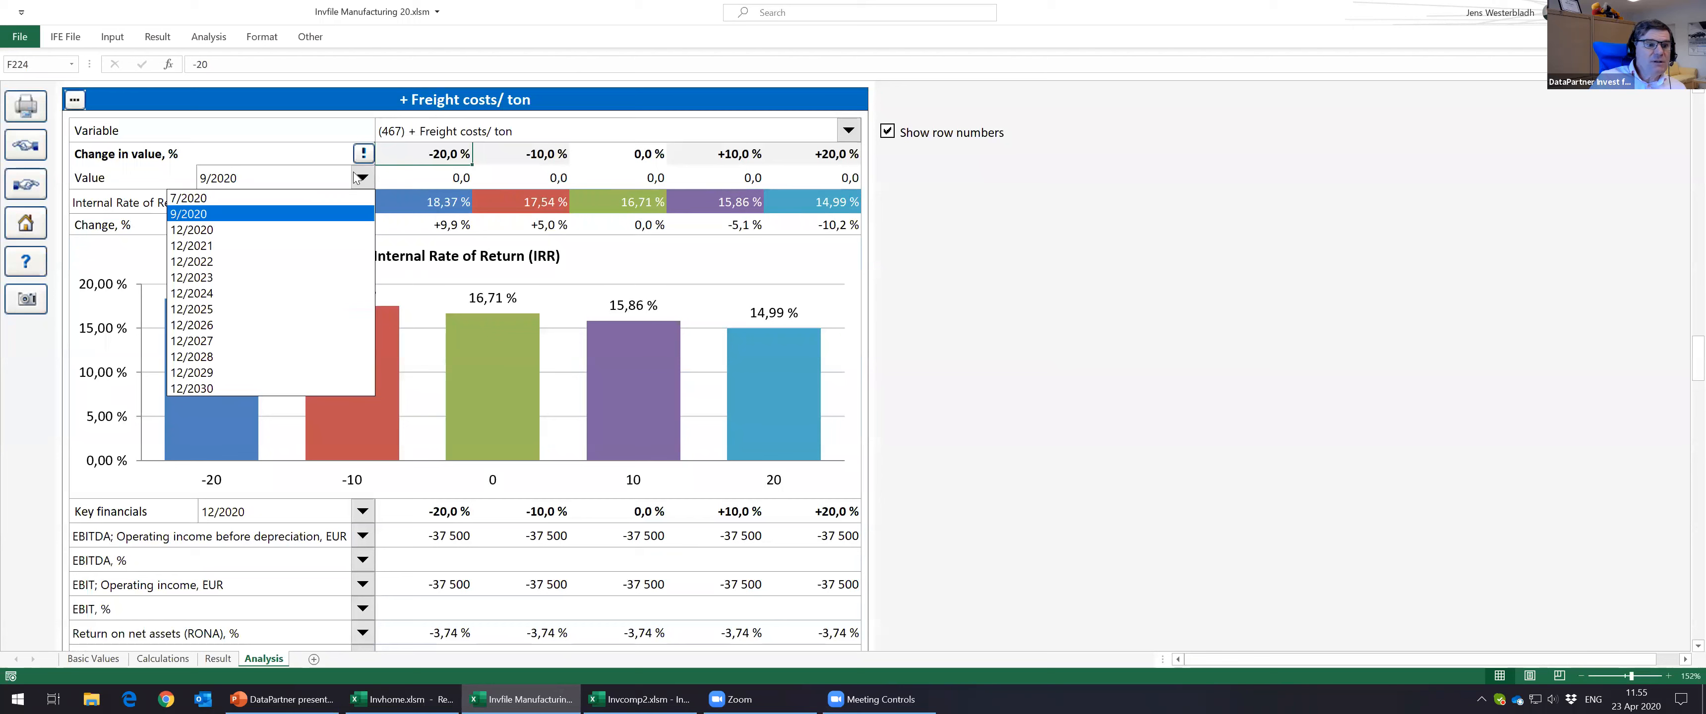
click(326, 247)
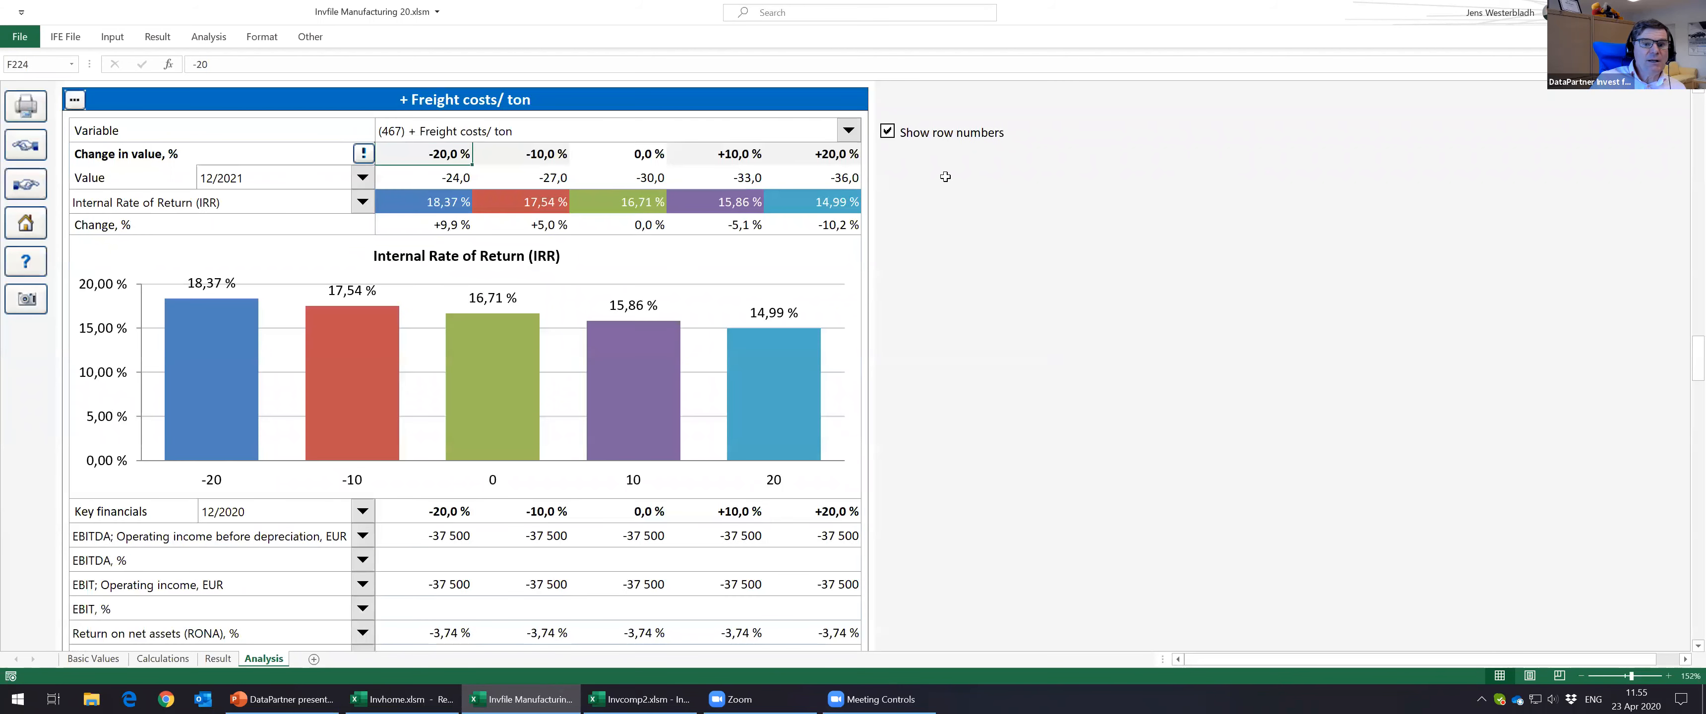
click(615, 183)
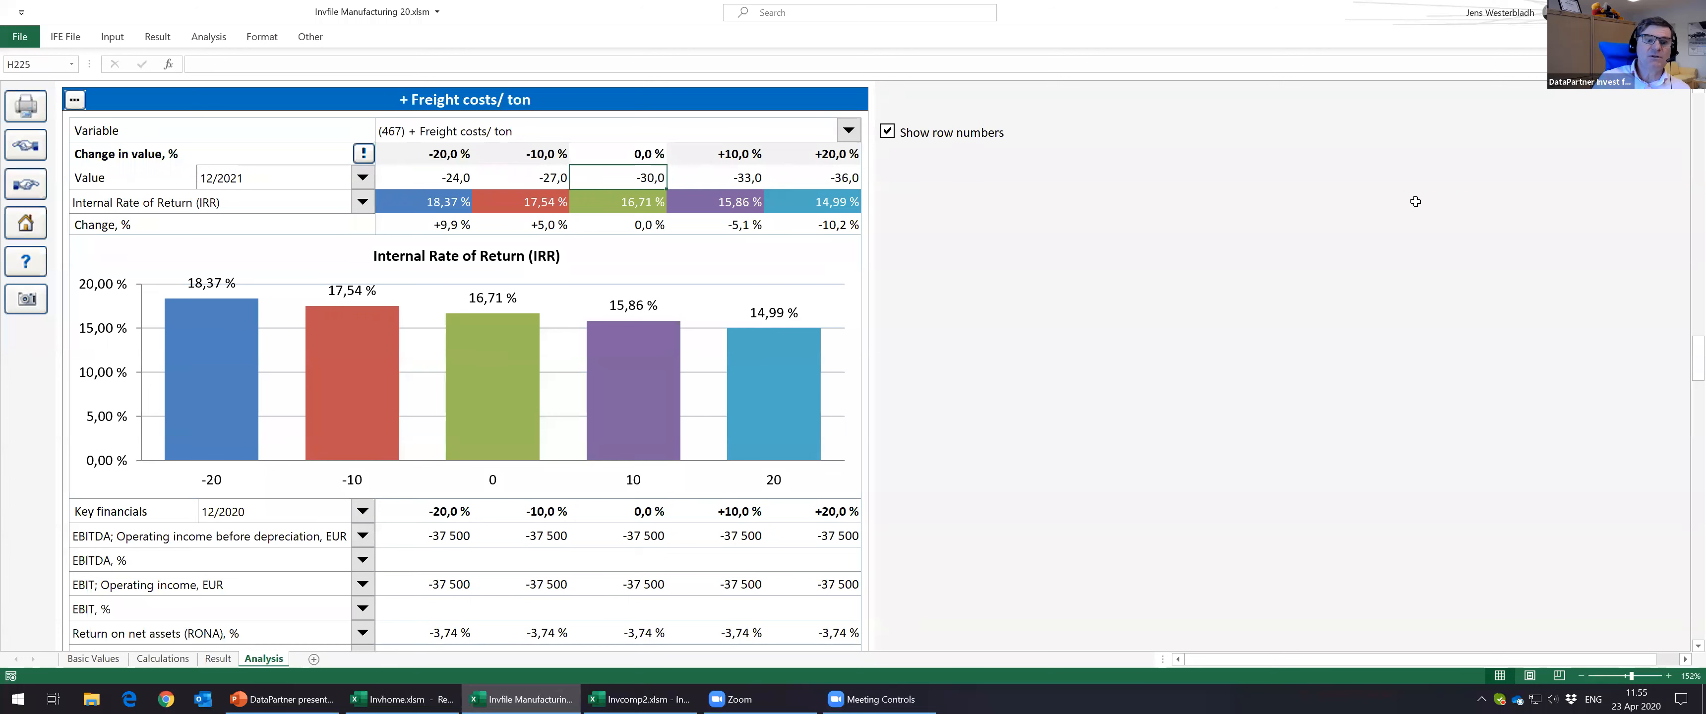
Step: Set the freight cost analysis's highest change in value to 30 %, update the analysis and check that scenario's IRR
key(Right)
key(Right)
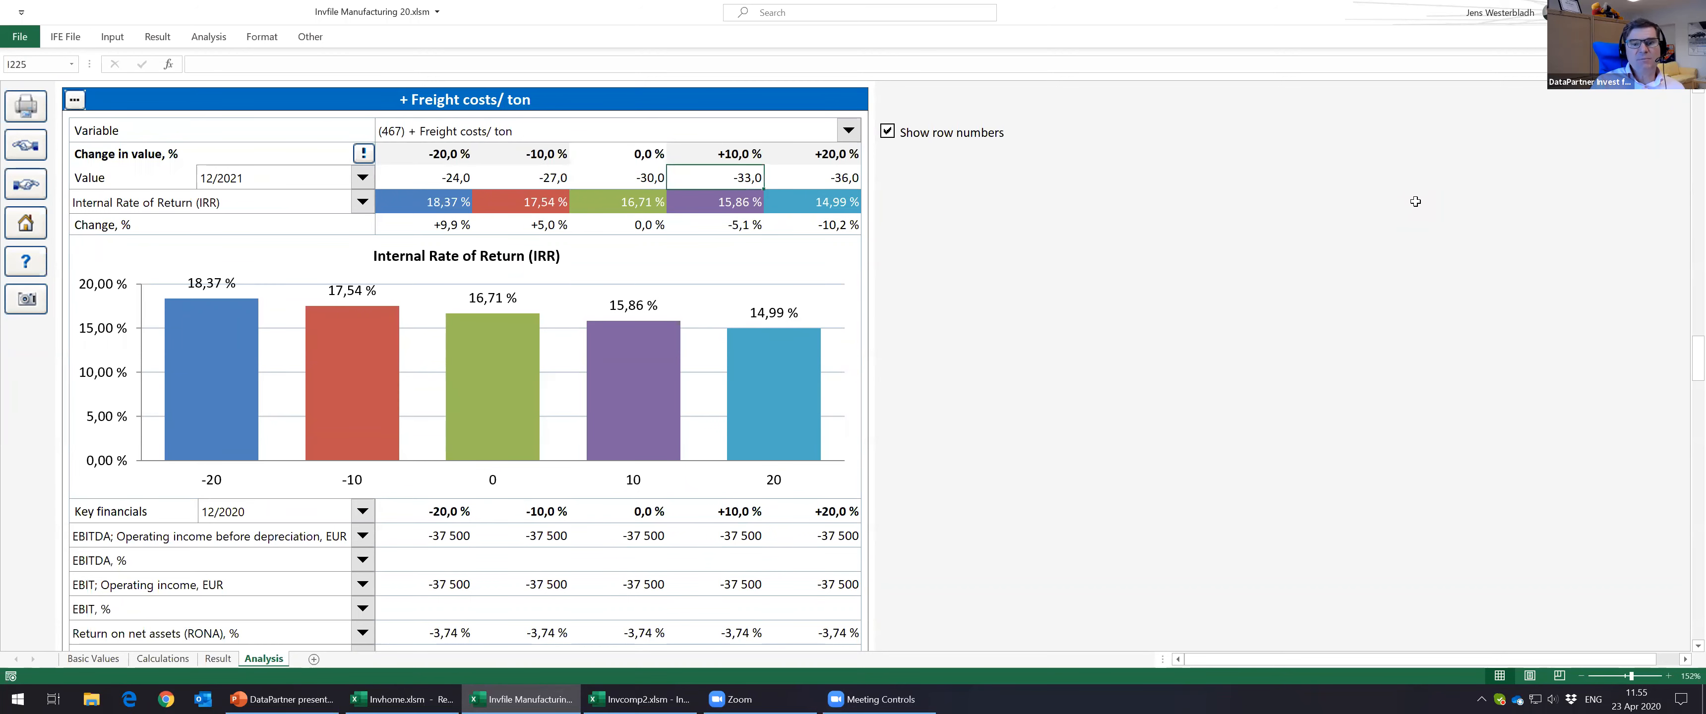
key(Up)
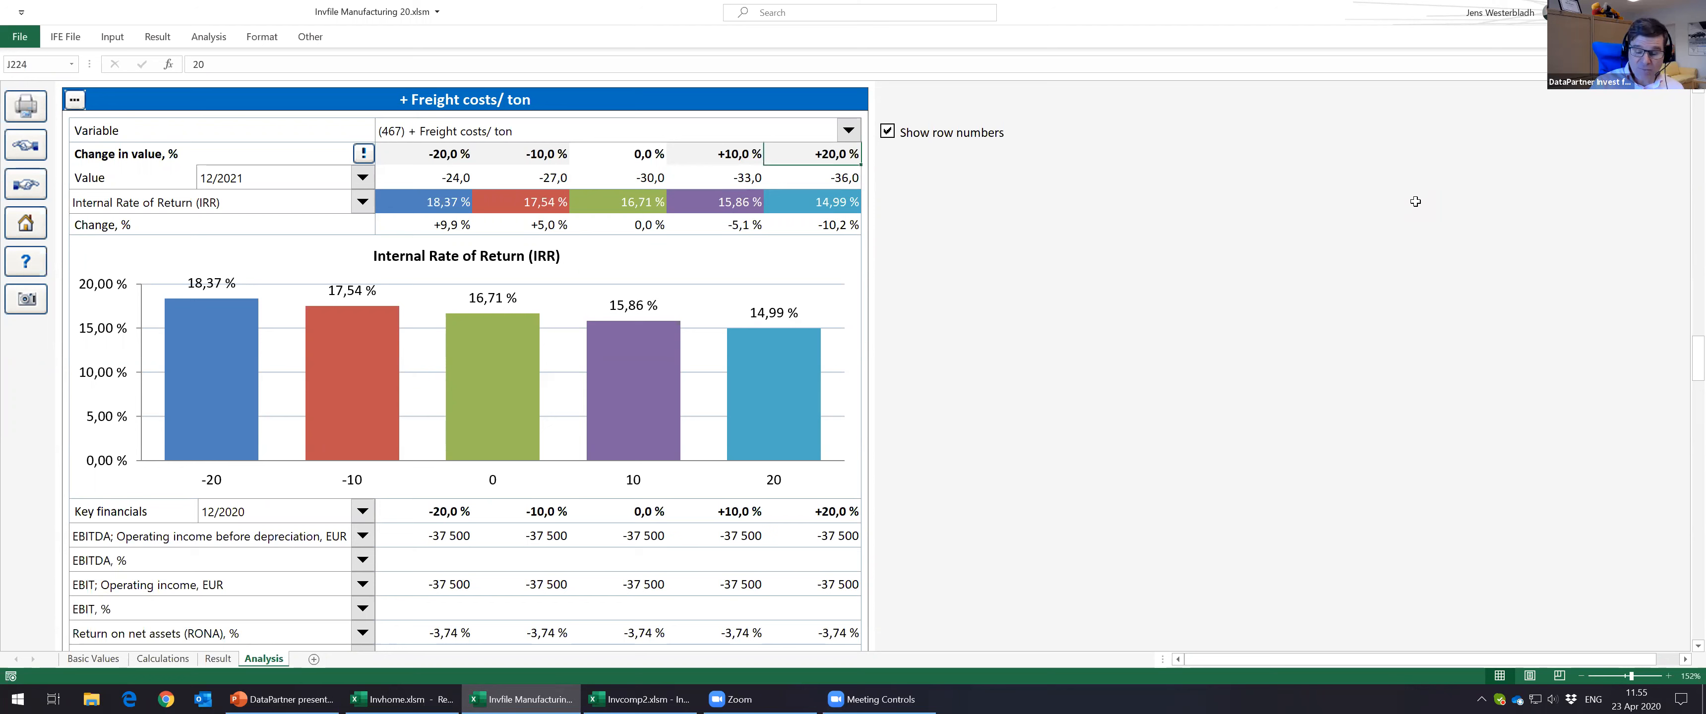
text(30)
key(Return)
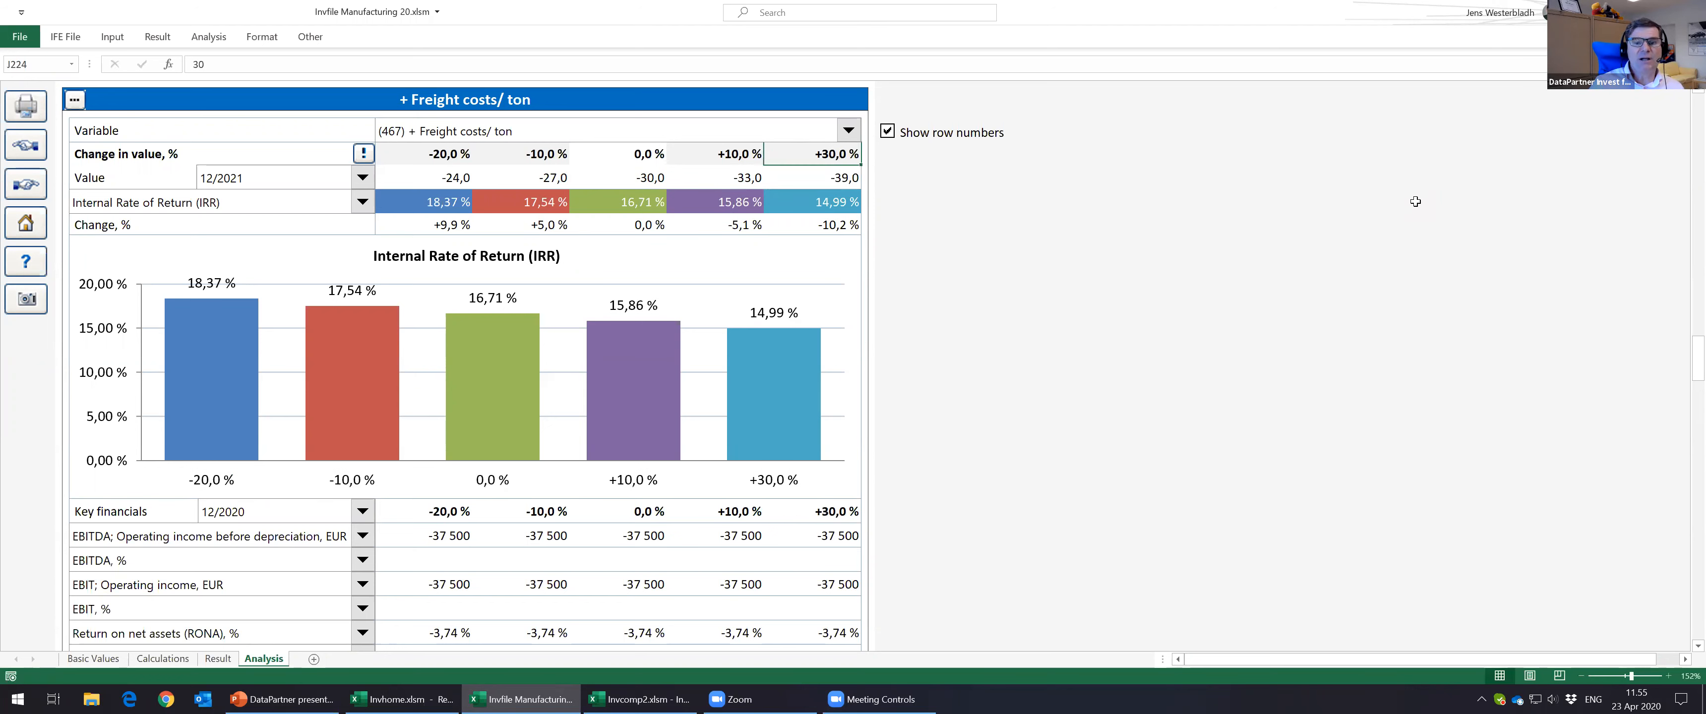
click(365, 154)
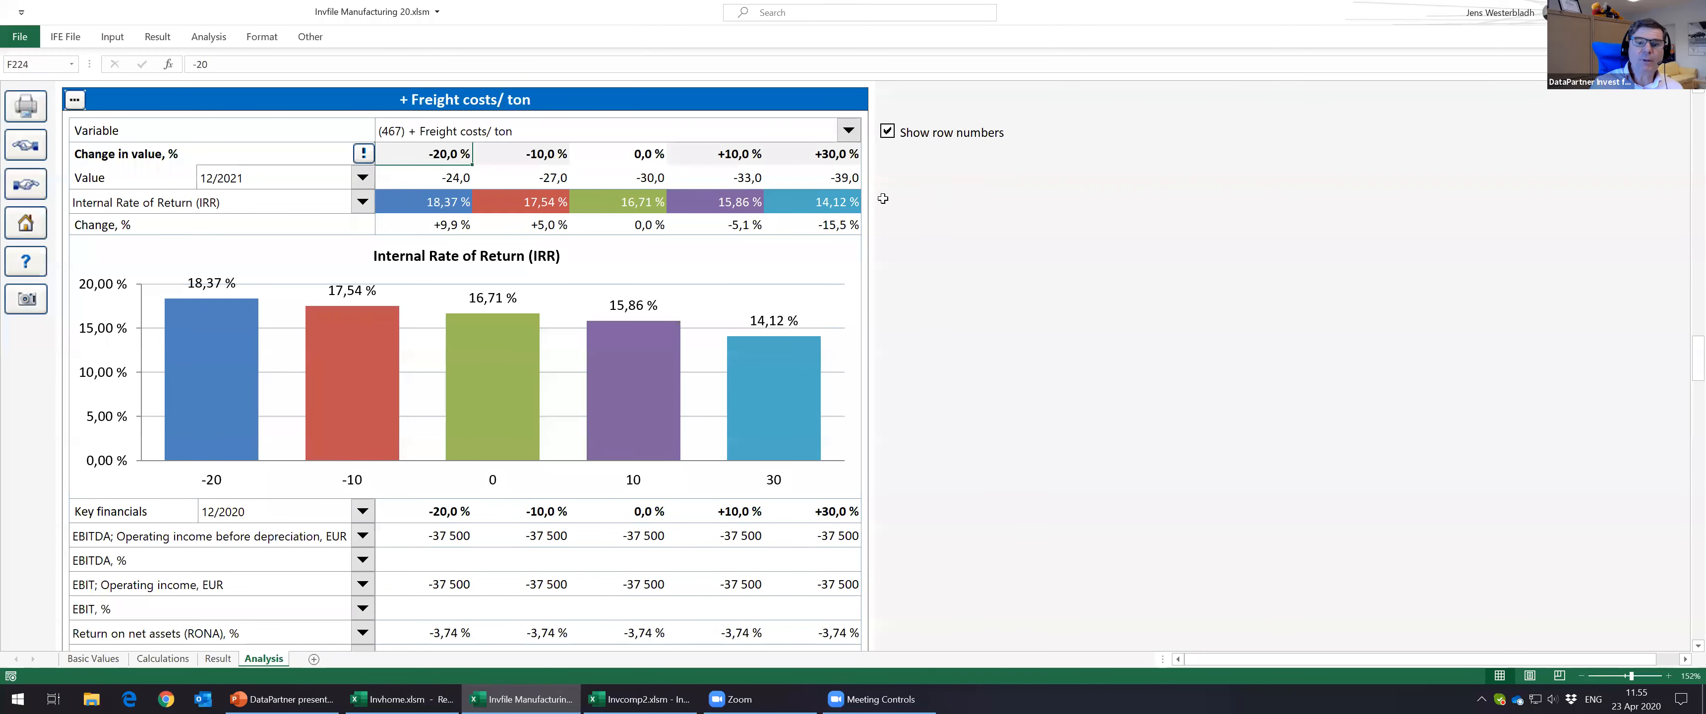
click(832, 202)
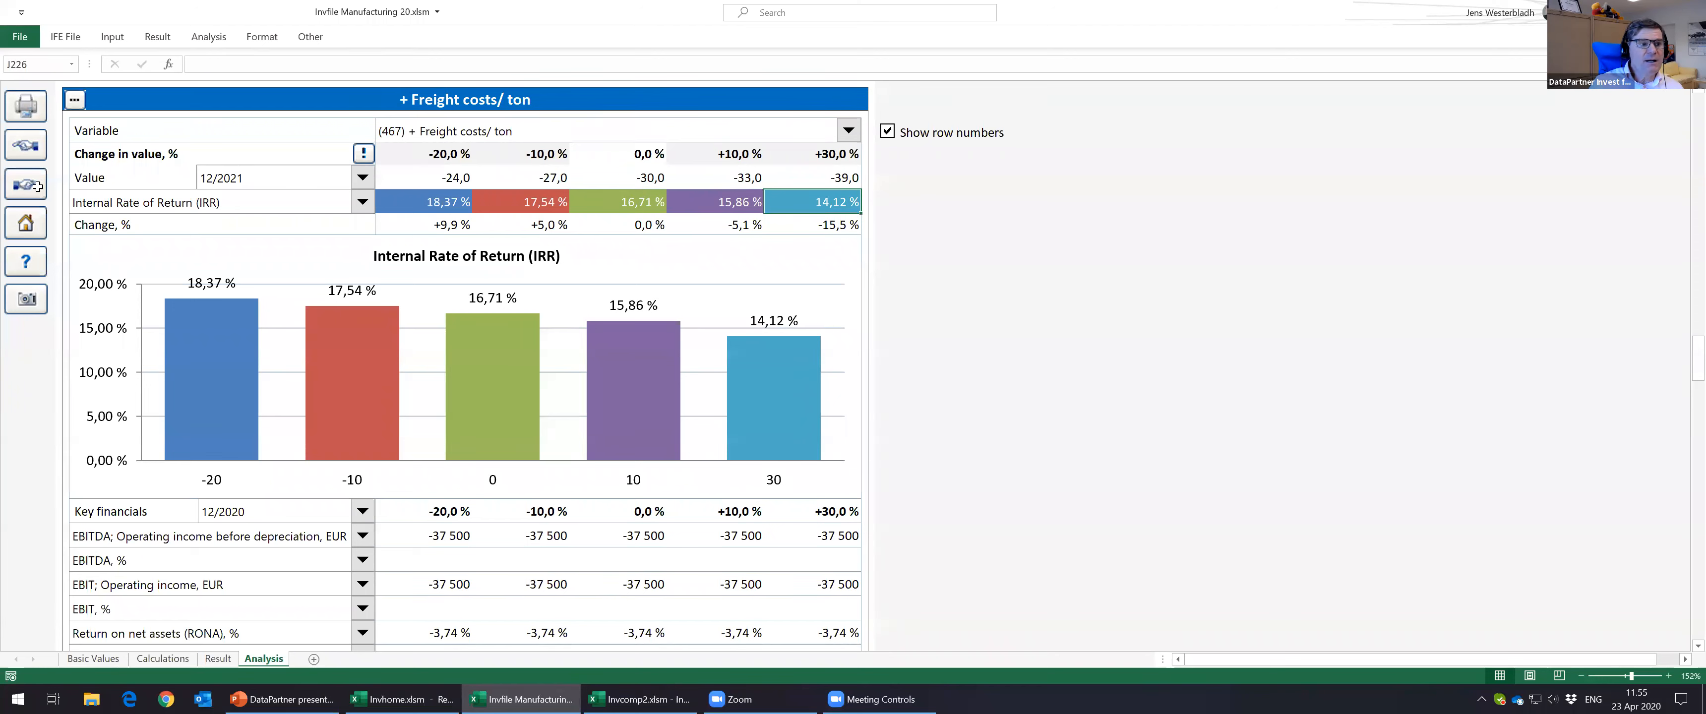
Step: In the Variable's impact on profitability 2 analysis, choose (464) Energy costs/ ton and set the Value period to 12/2021
click(26, 185)
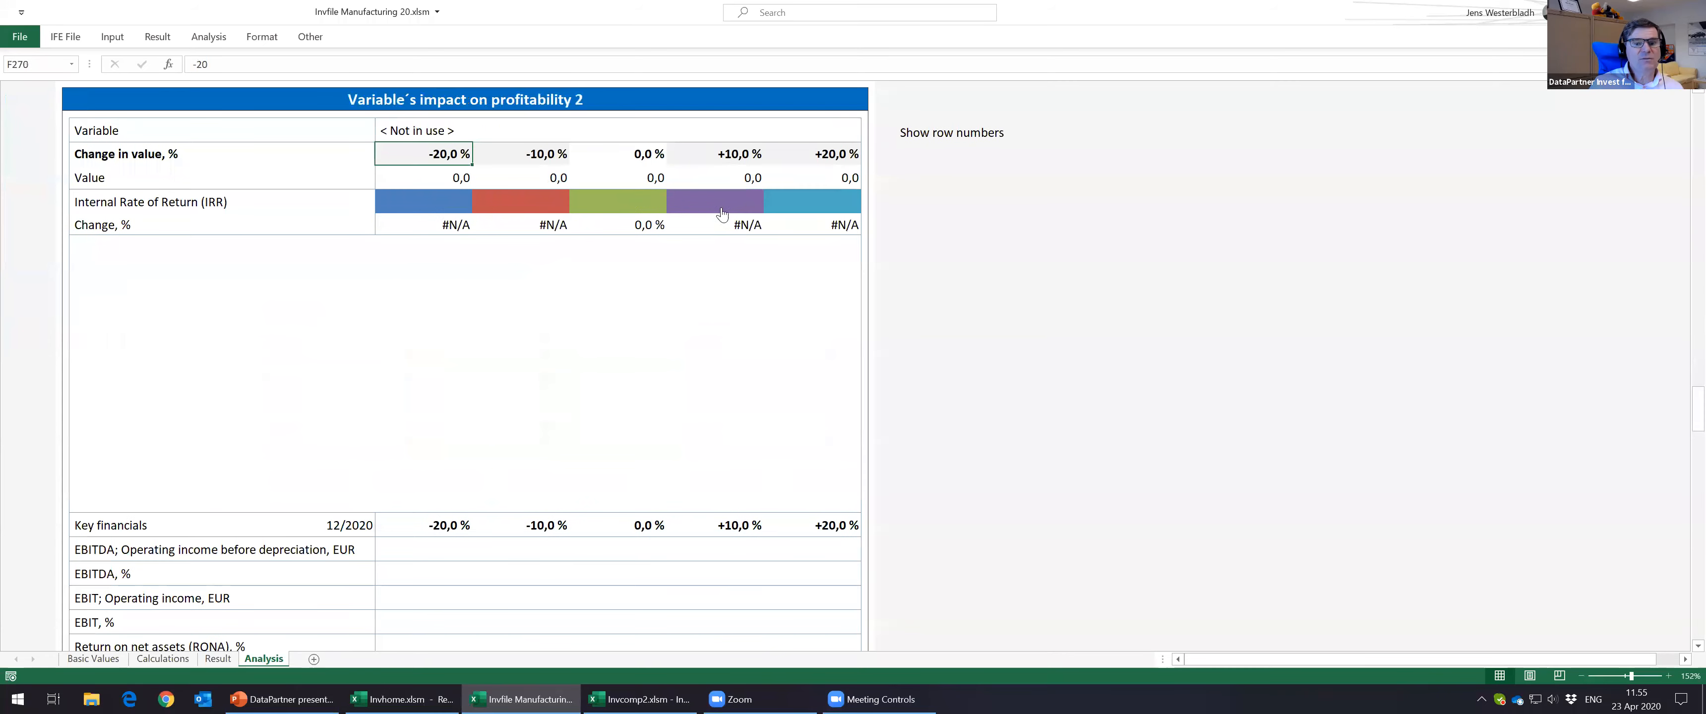
click(846, 136)
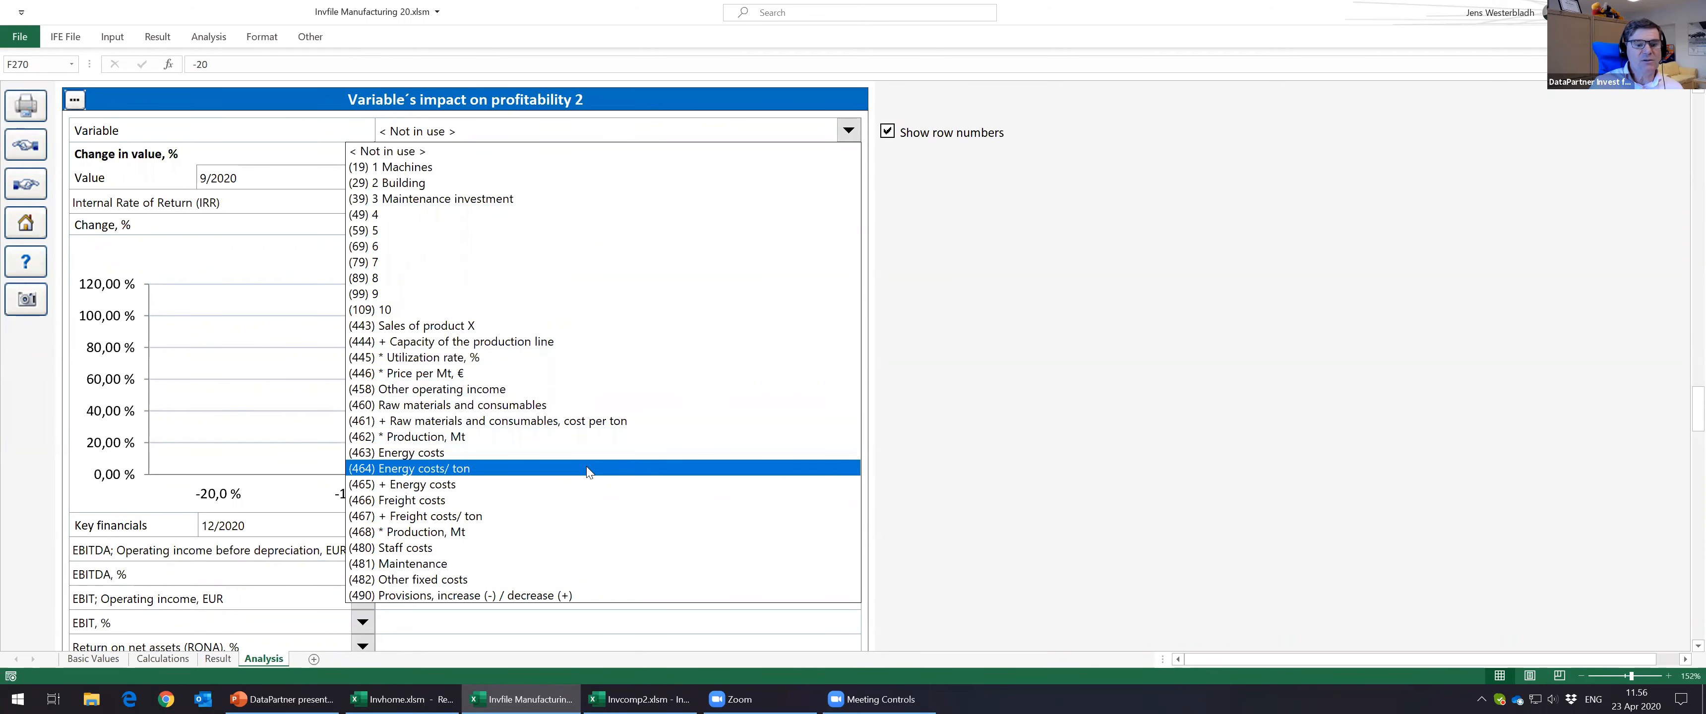
click(587, 468)
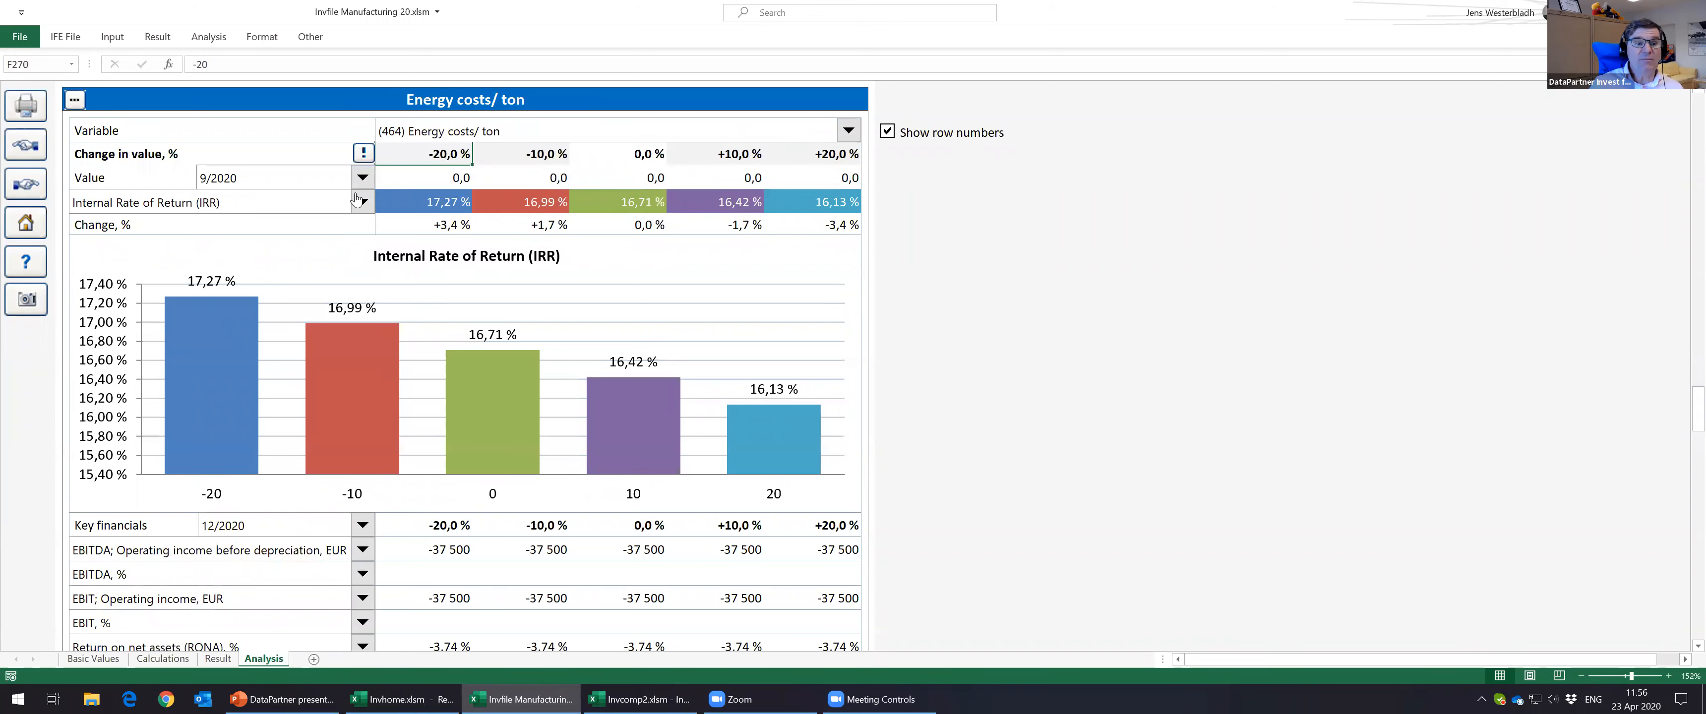
click(362, 177)
click(310, 230)
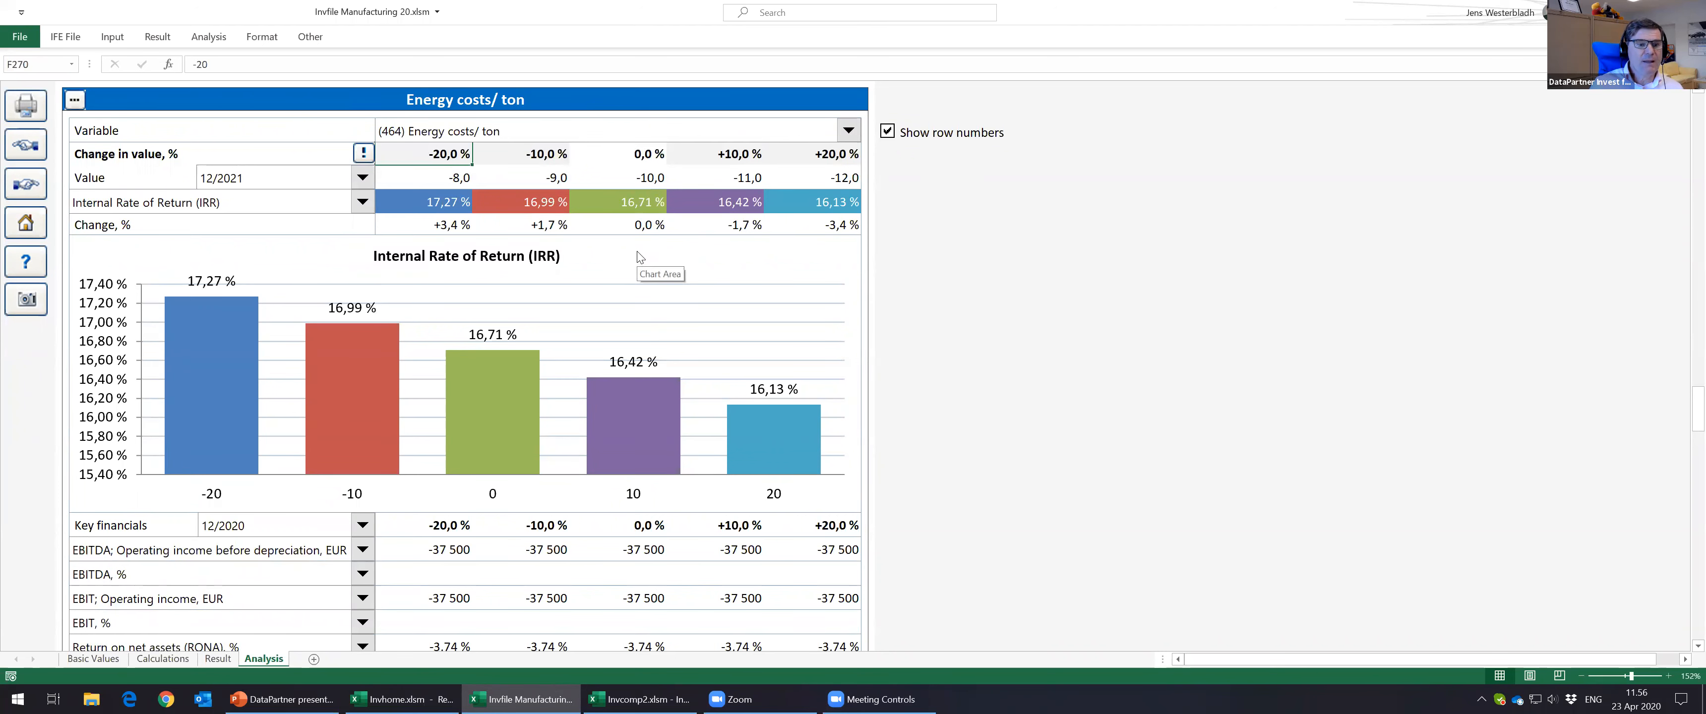
Step: Start creating a new analysis chart of the Tornado type
click(209, 36)
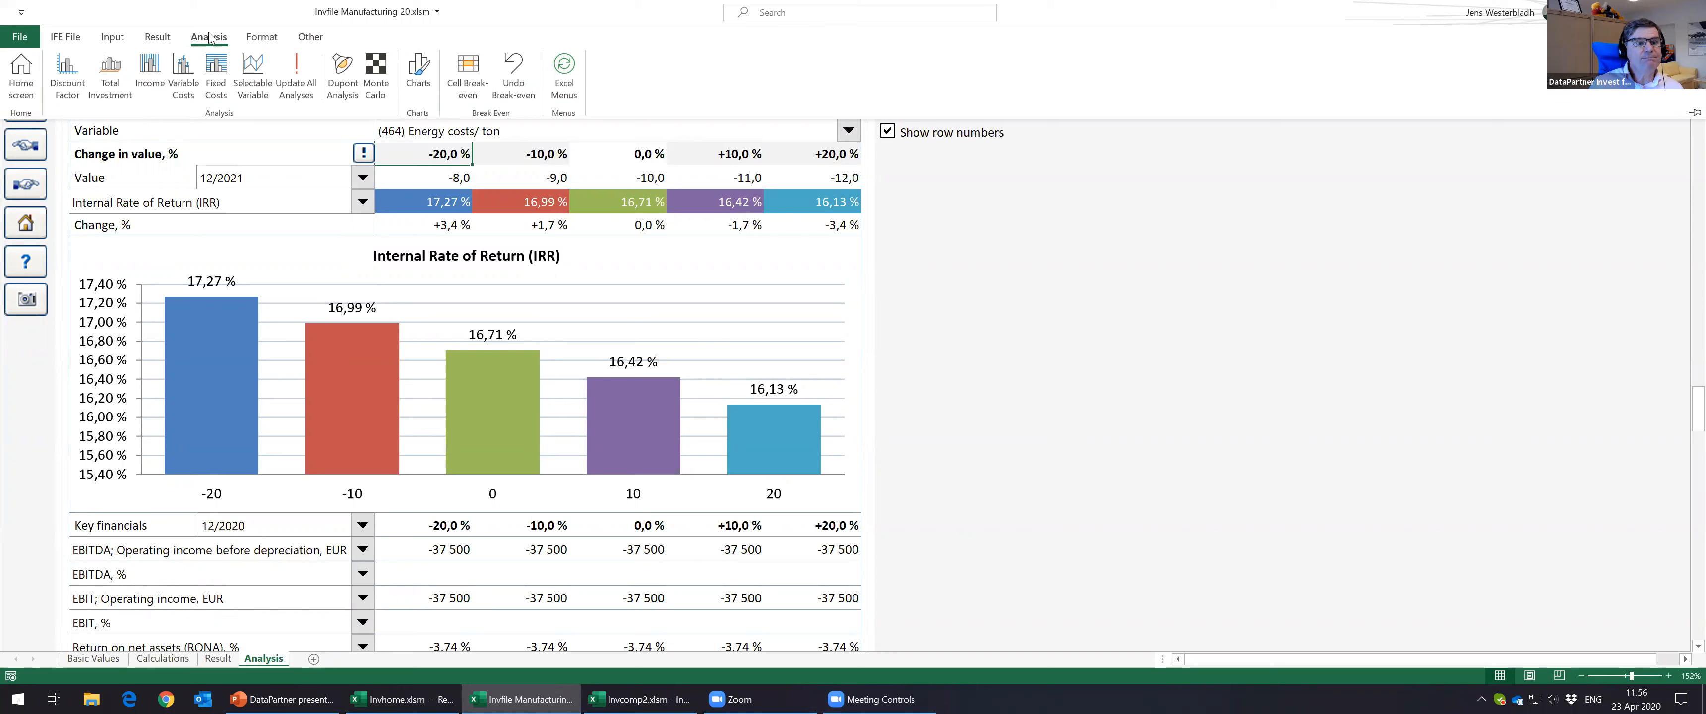
click(418, 70)
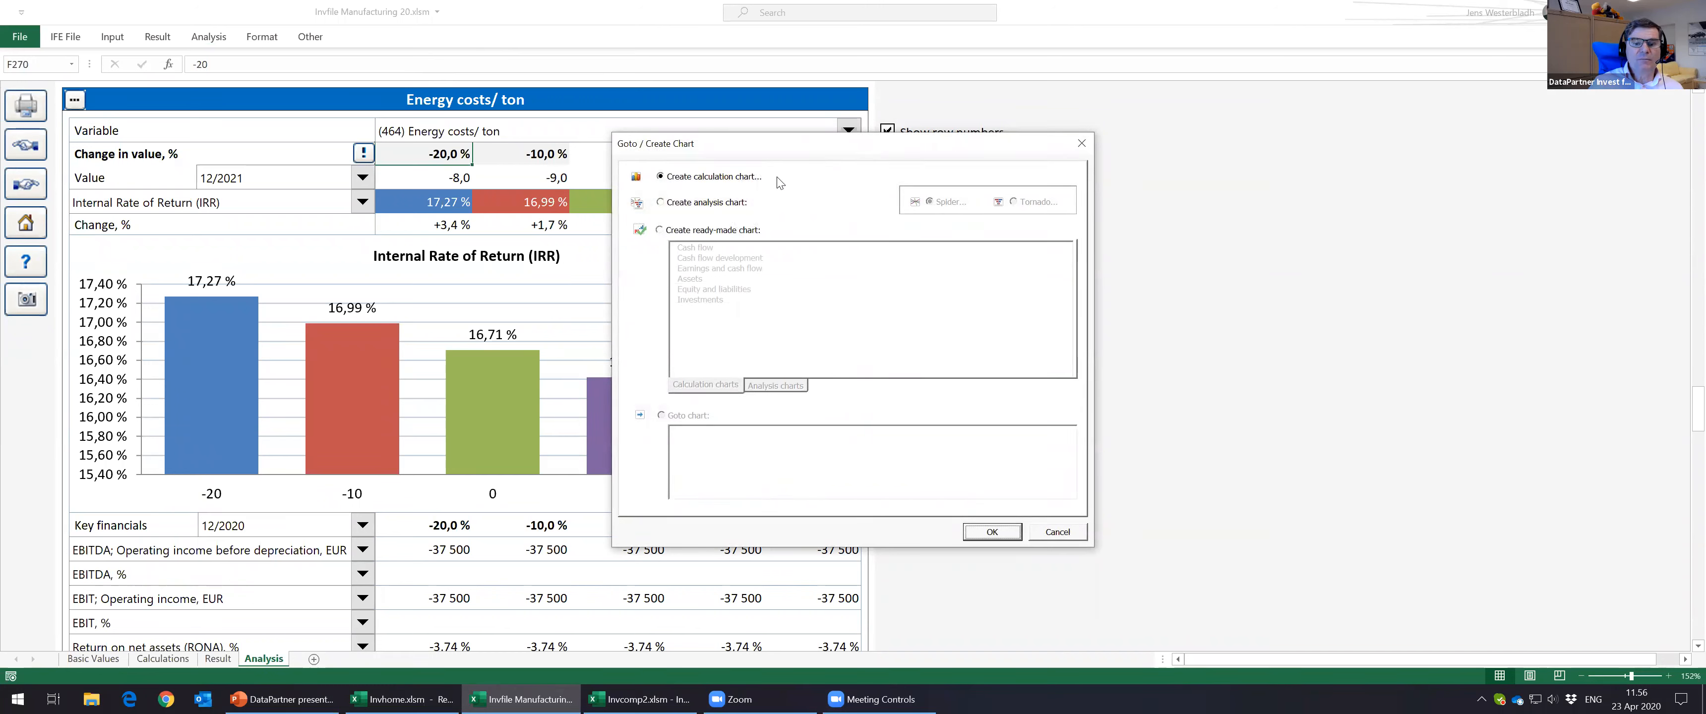
click(662, 202)
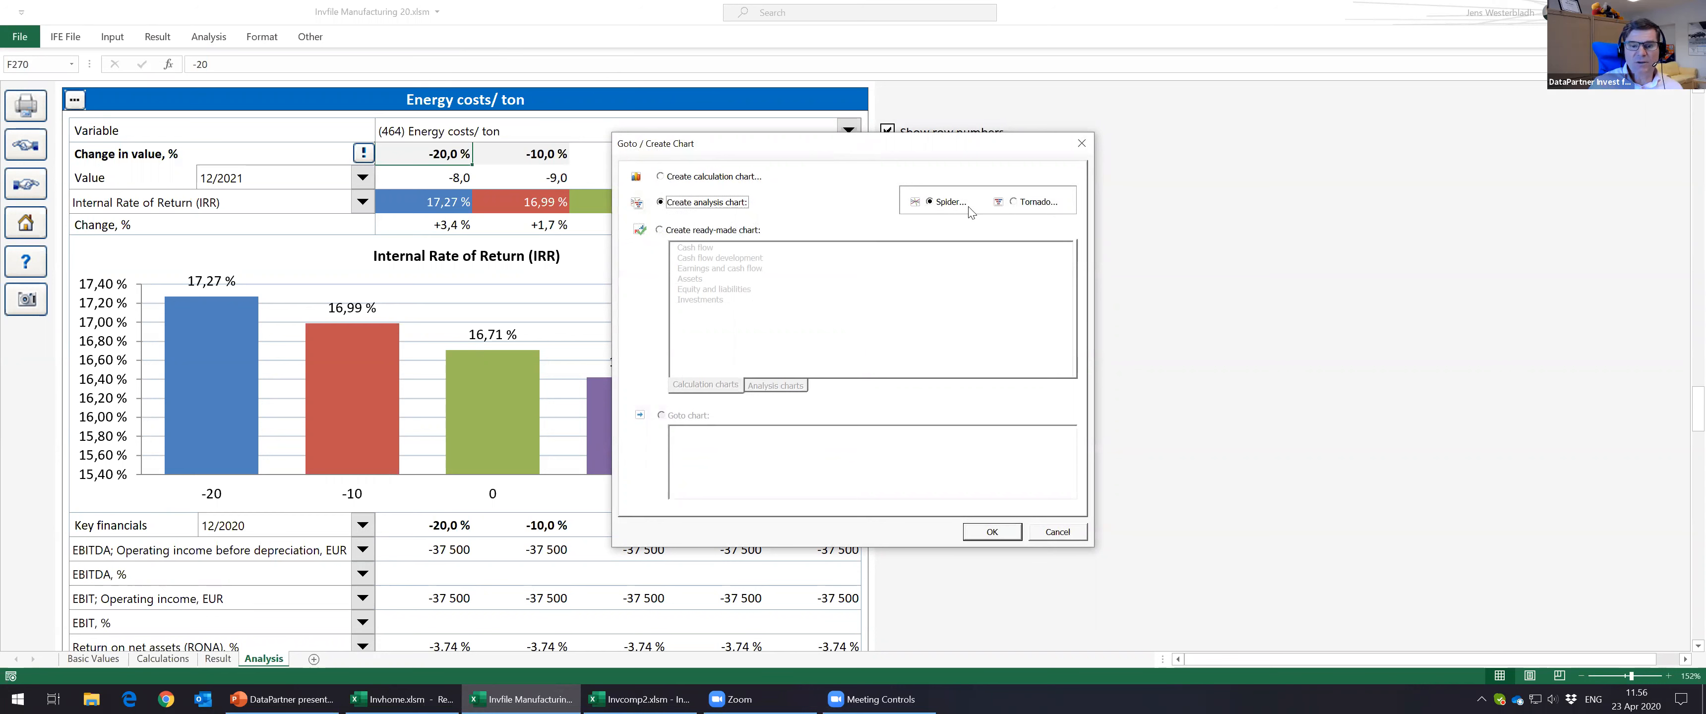
click(1014, 201)
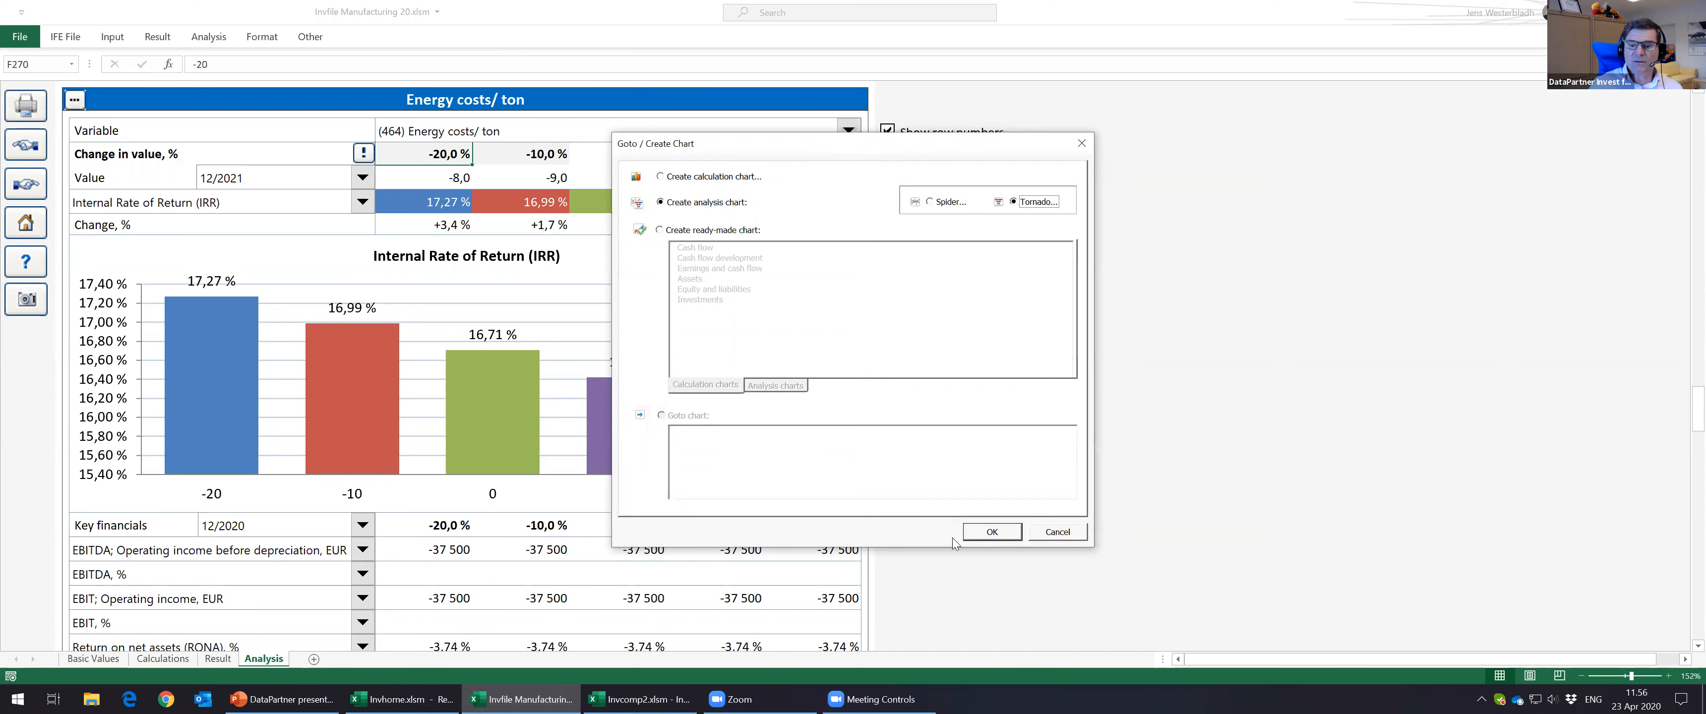
click(992, 532)
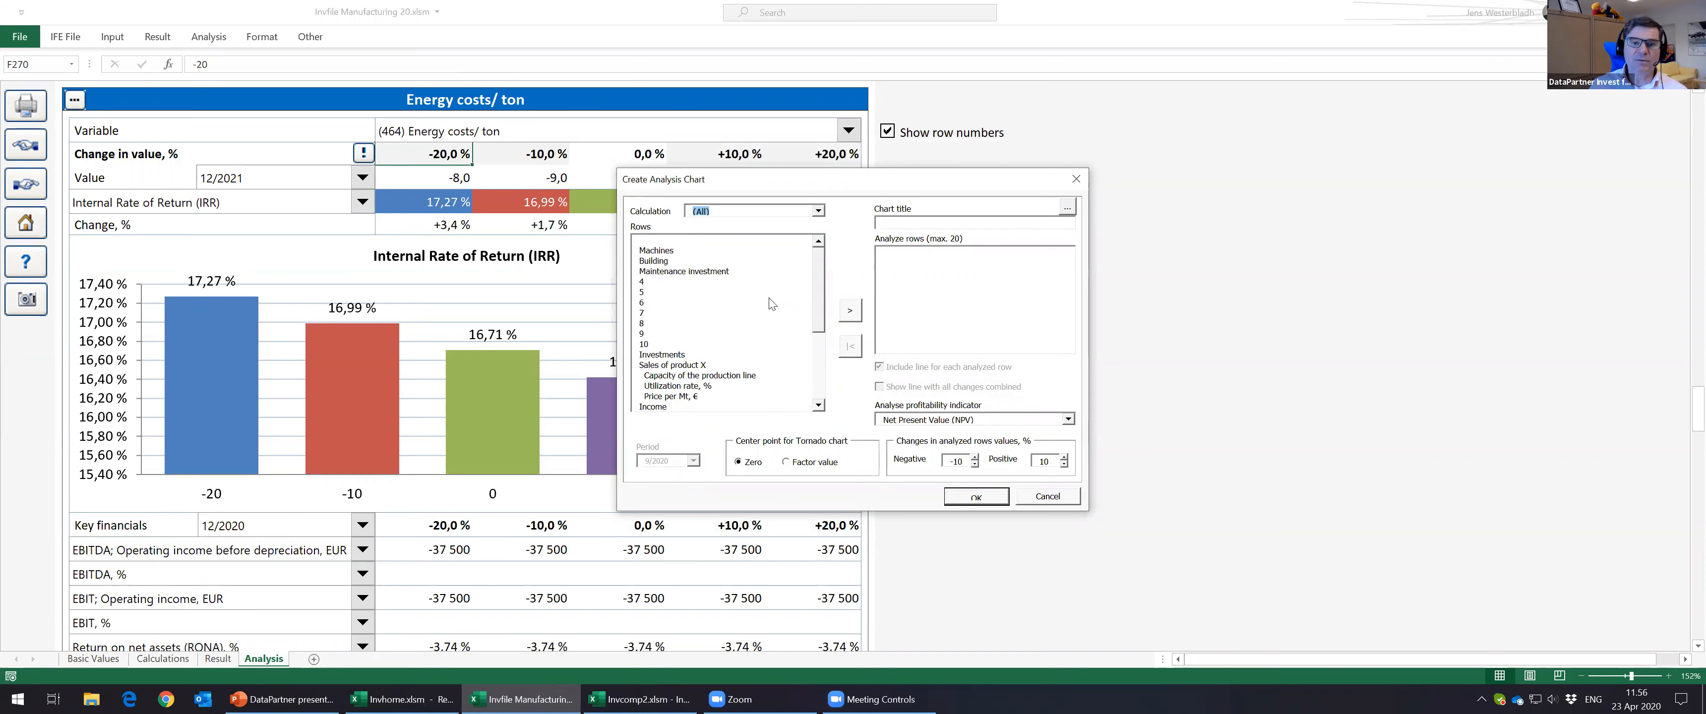
Step: Add Machines, Building, Investments, Utilization rate, % and Price per Mt, € to the Tornado chart's analyzed rows
double_click(669, 253)
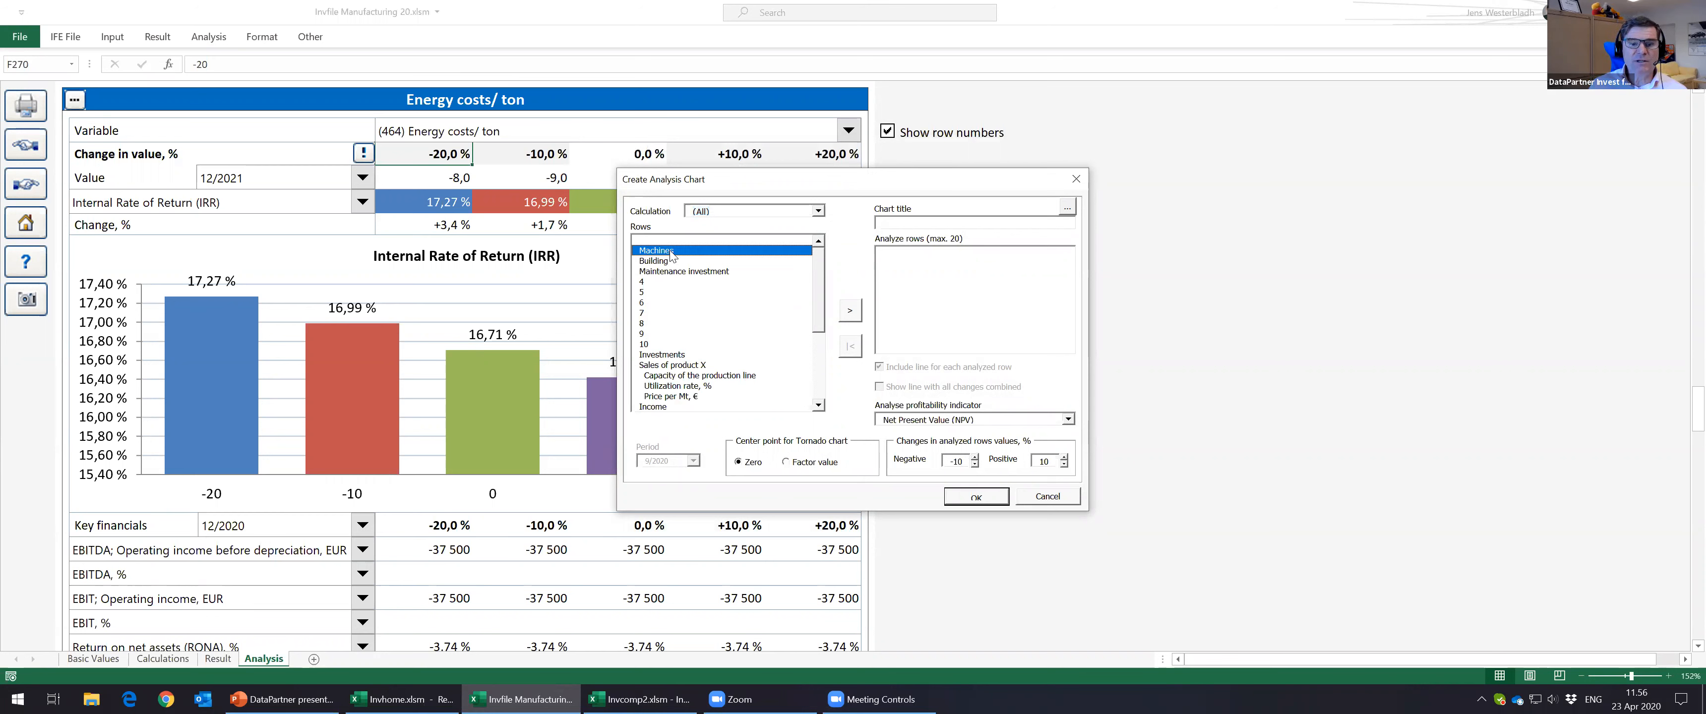
double_click(679, 261)
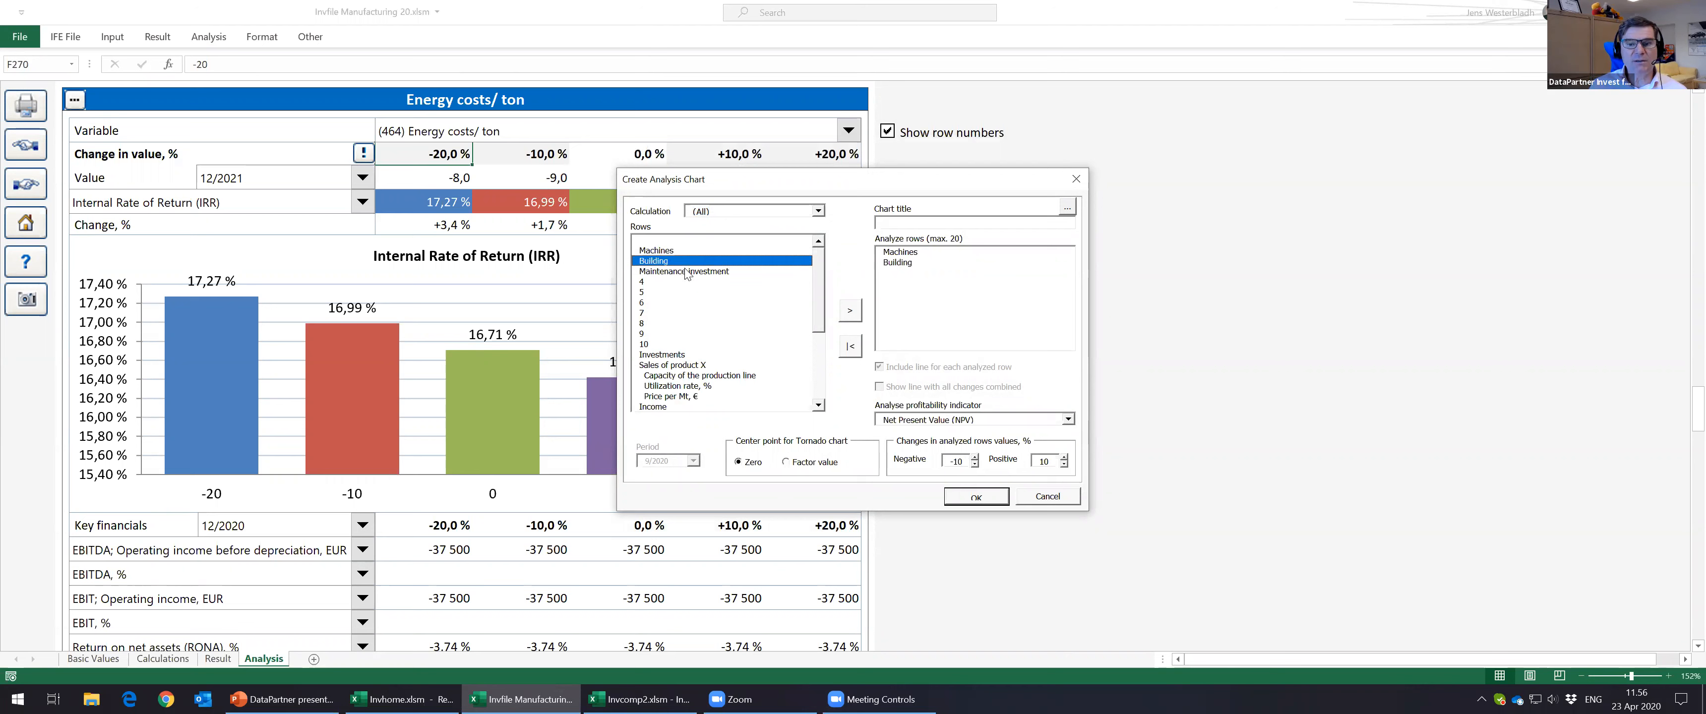
click(687, 272)
double_click(695, 355)
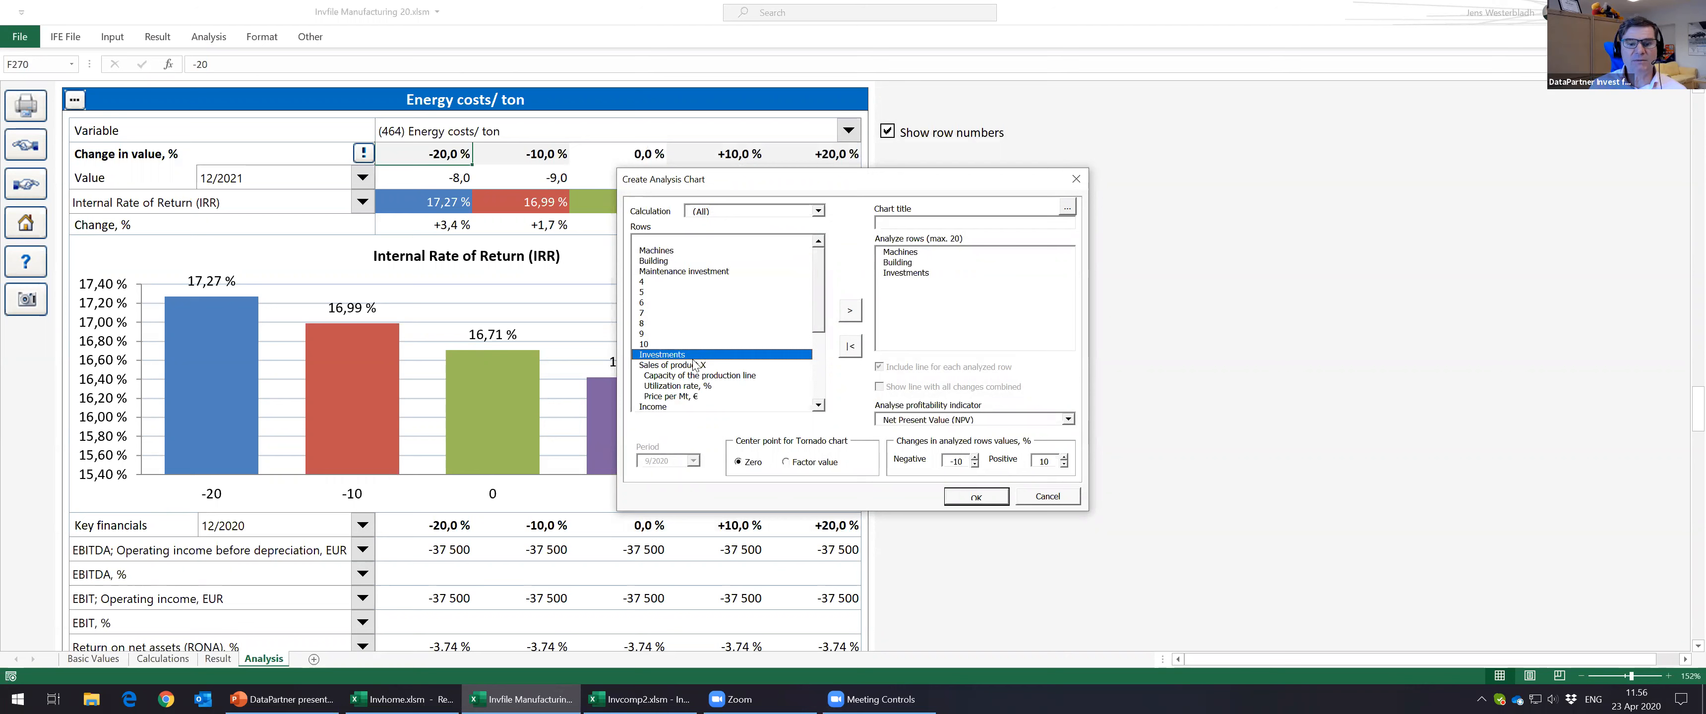
double_click(692, 388)
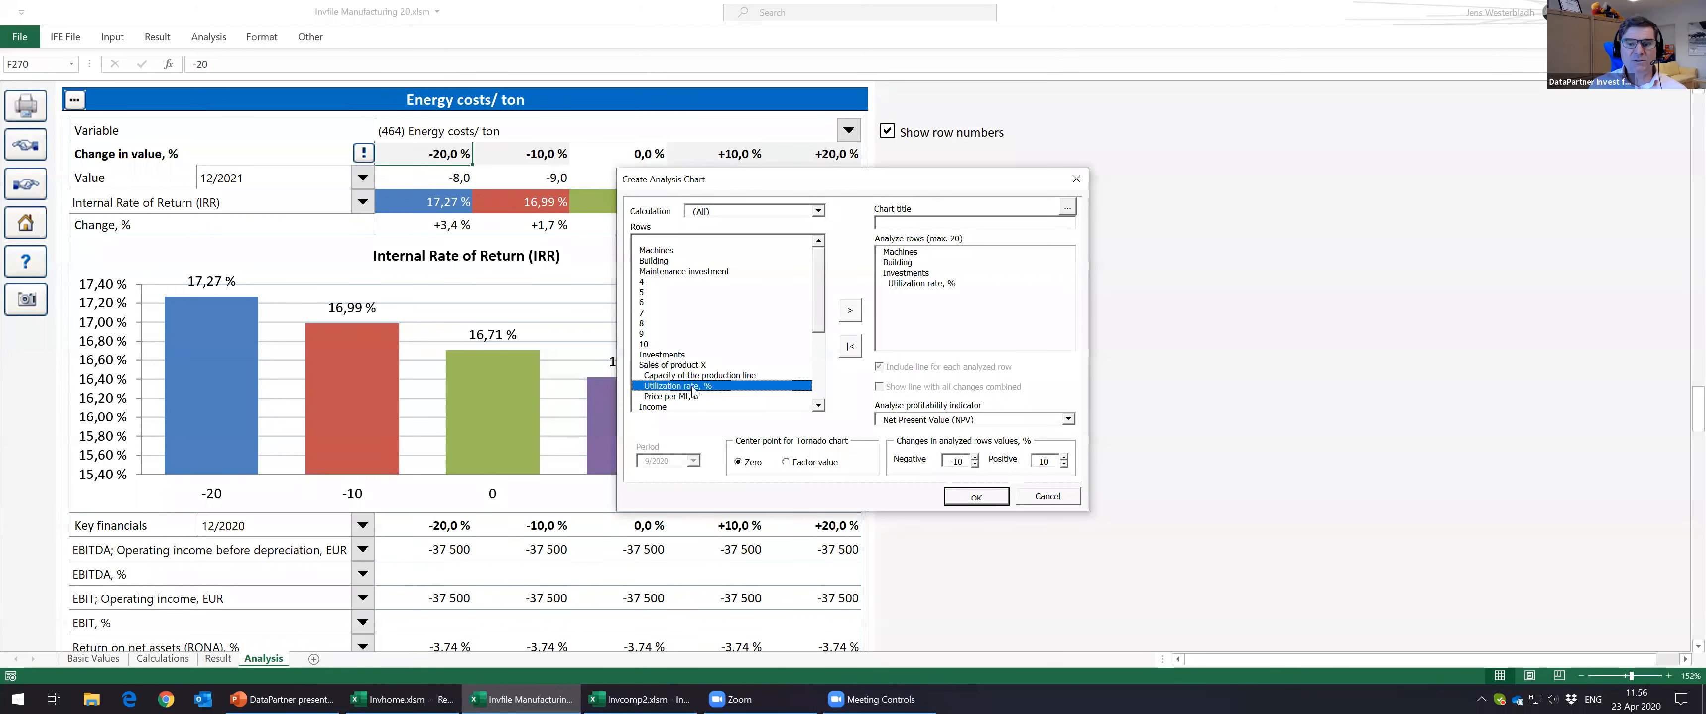
double_click(691, 396)
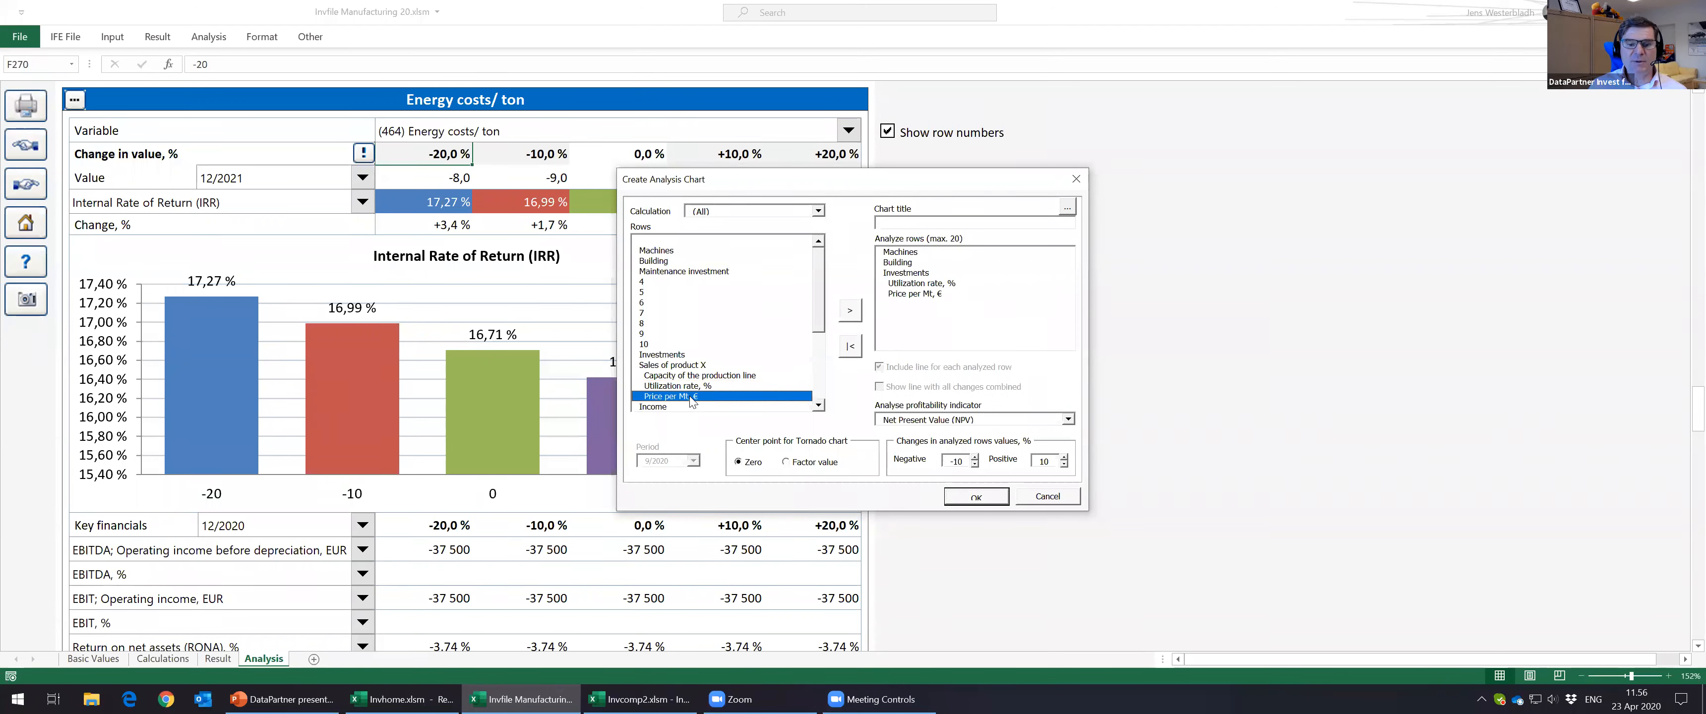
Step: Add Raw materials and consumables, cost per ton to the Tornado chart's analyzed rows
click(819, 407)
click(819, 407)
click(819, 407)
click(819, 407)
click(819, 407)
click(819, 407)
click(819, 407)
click(819, 407)
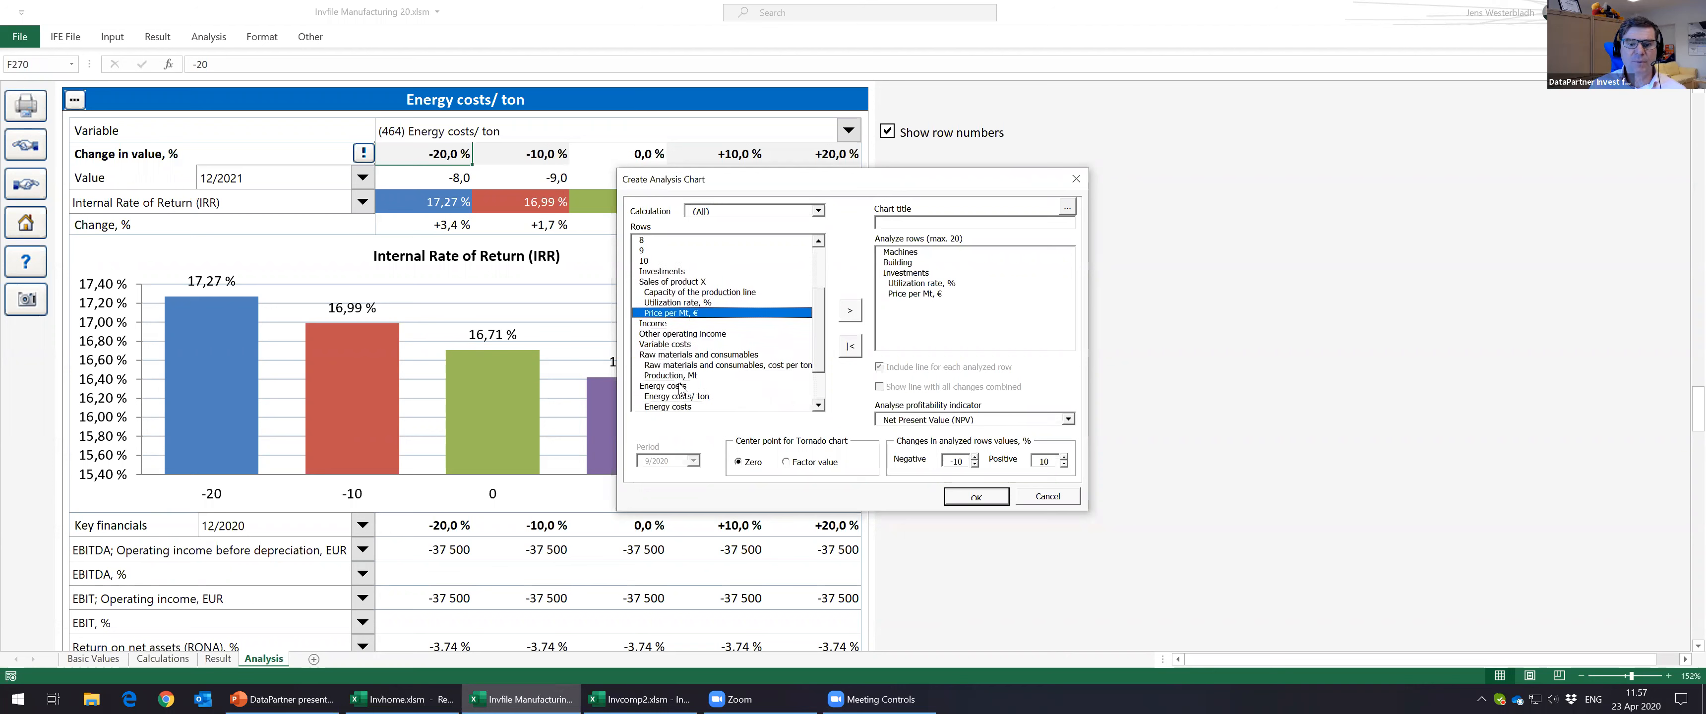
double_click(679, 365)
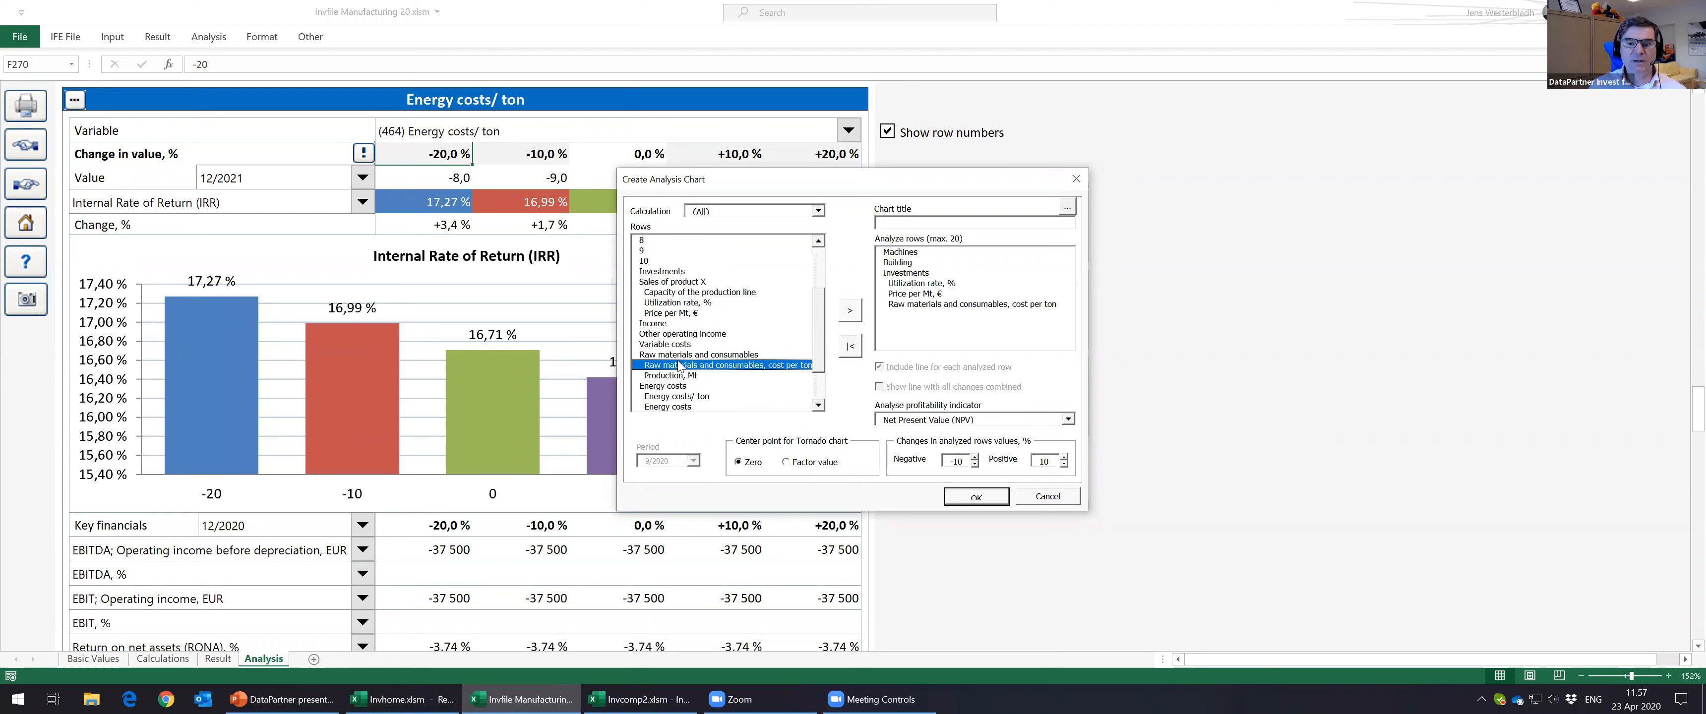
Step: Add Energy costs/ ton, Freight costs/ ton and Staff costs to the Tornado chart's analyzed rows
double_click(695, 397)
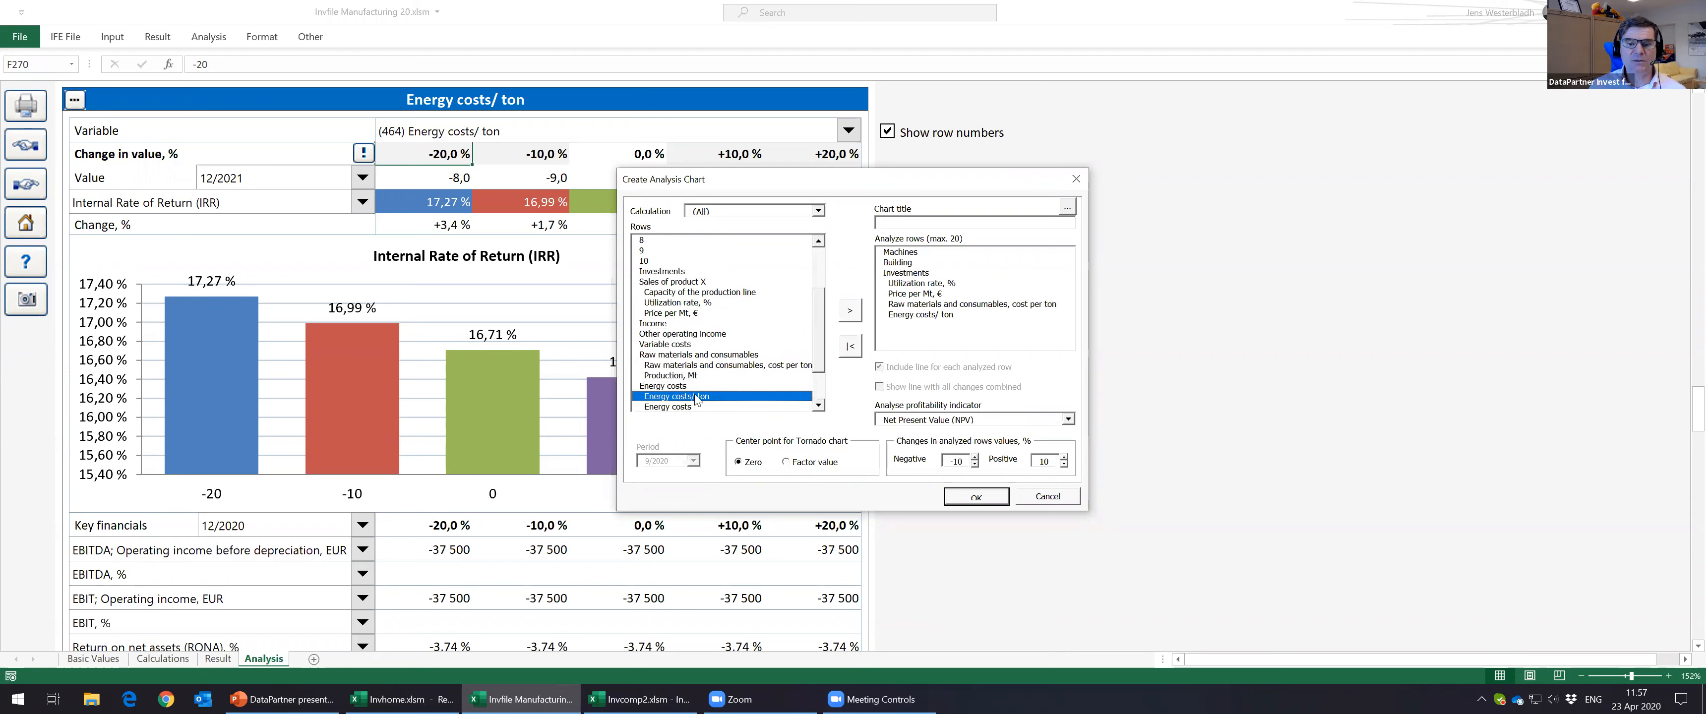
drag(819, 351, 819, 377)
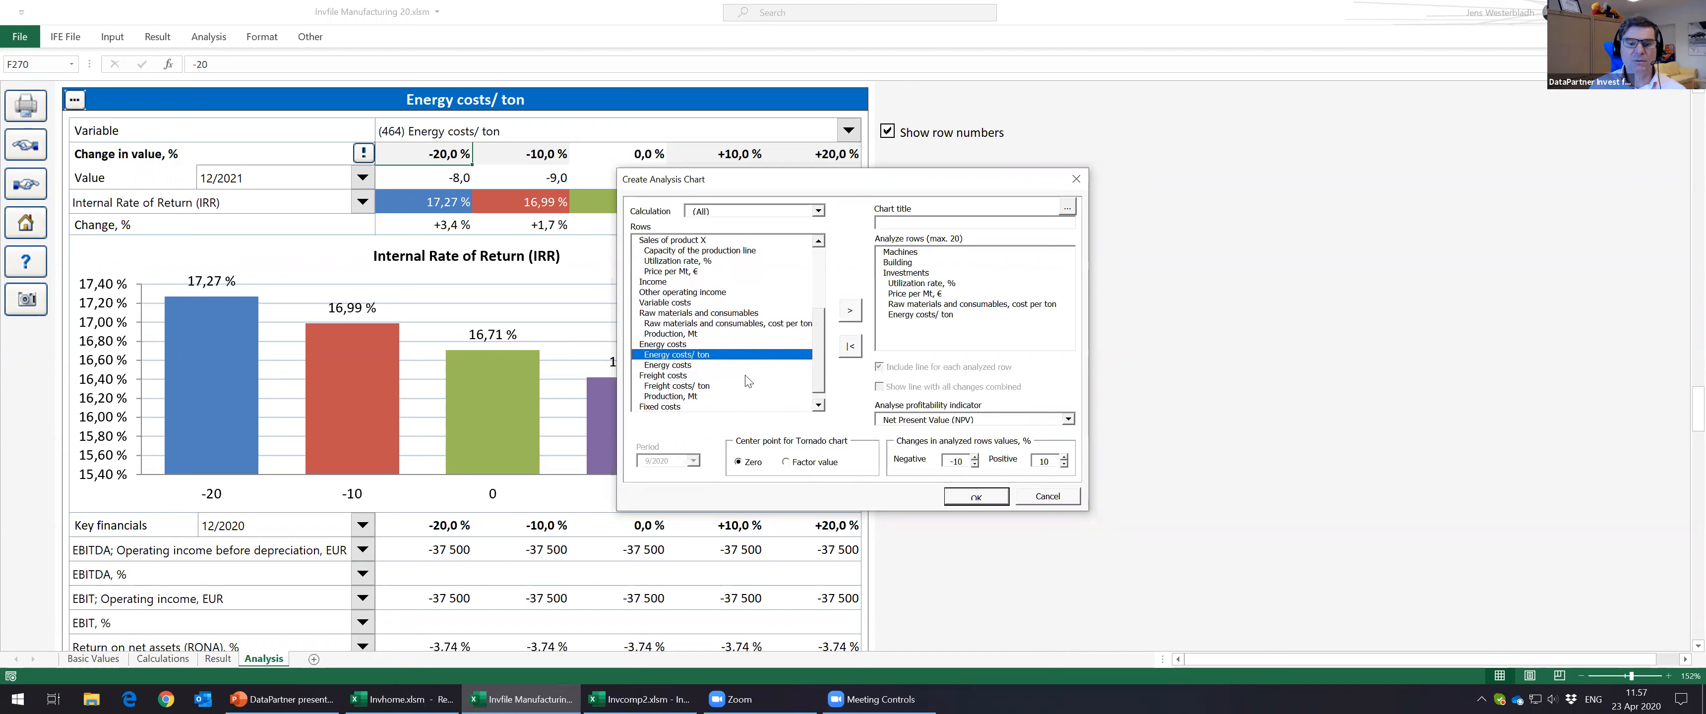
double_click(692, 387)
drag(824, 359, 824, 368)
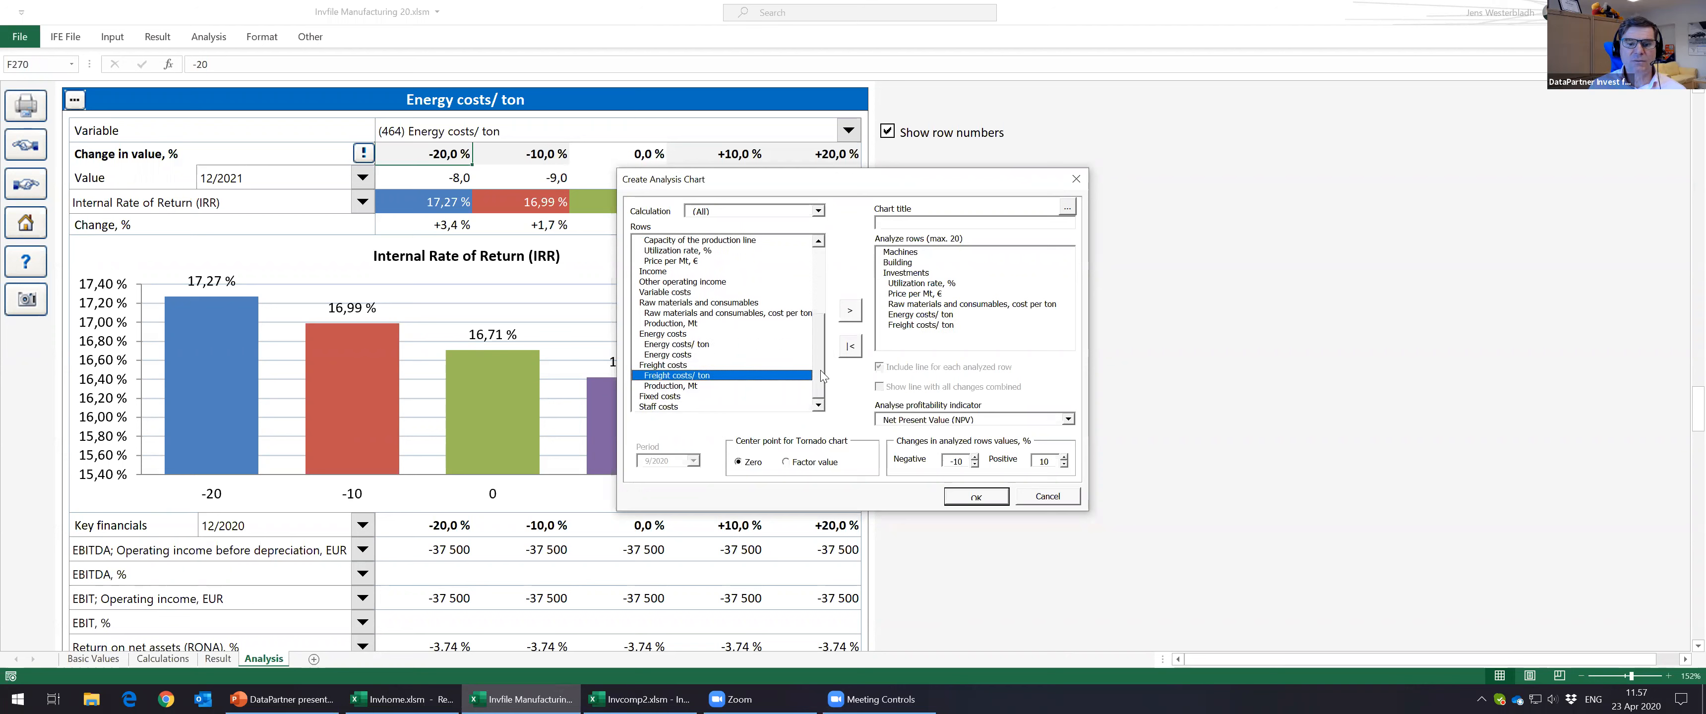
double_click(673, 406)
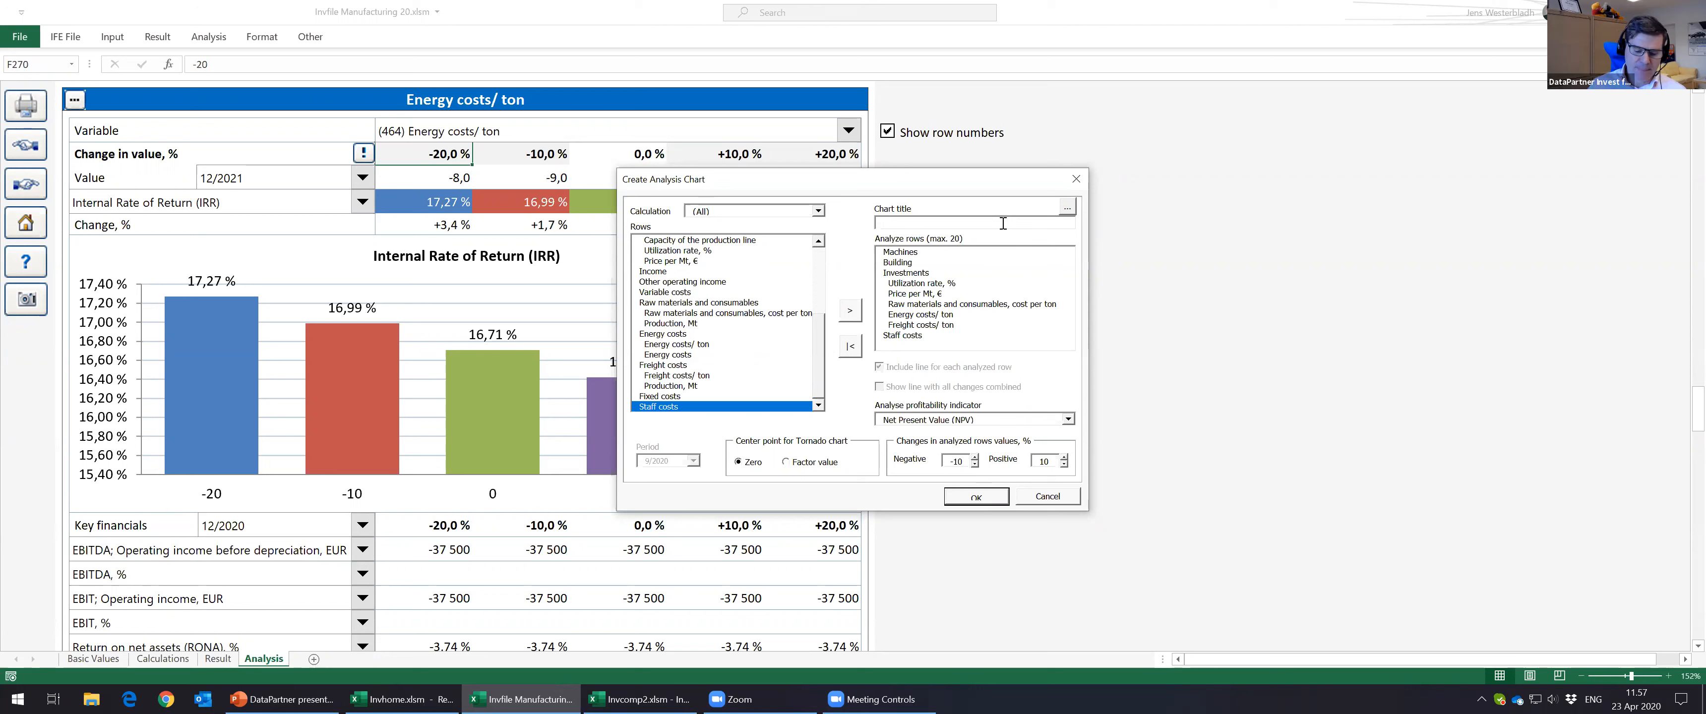
Step: Title the analysis chart "Tornado" and create it
text(Tornado)
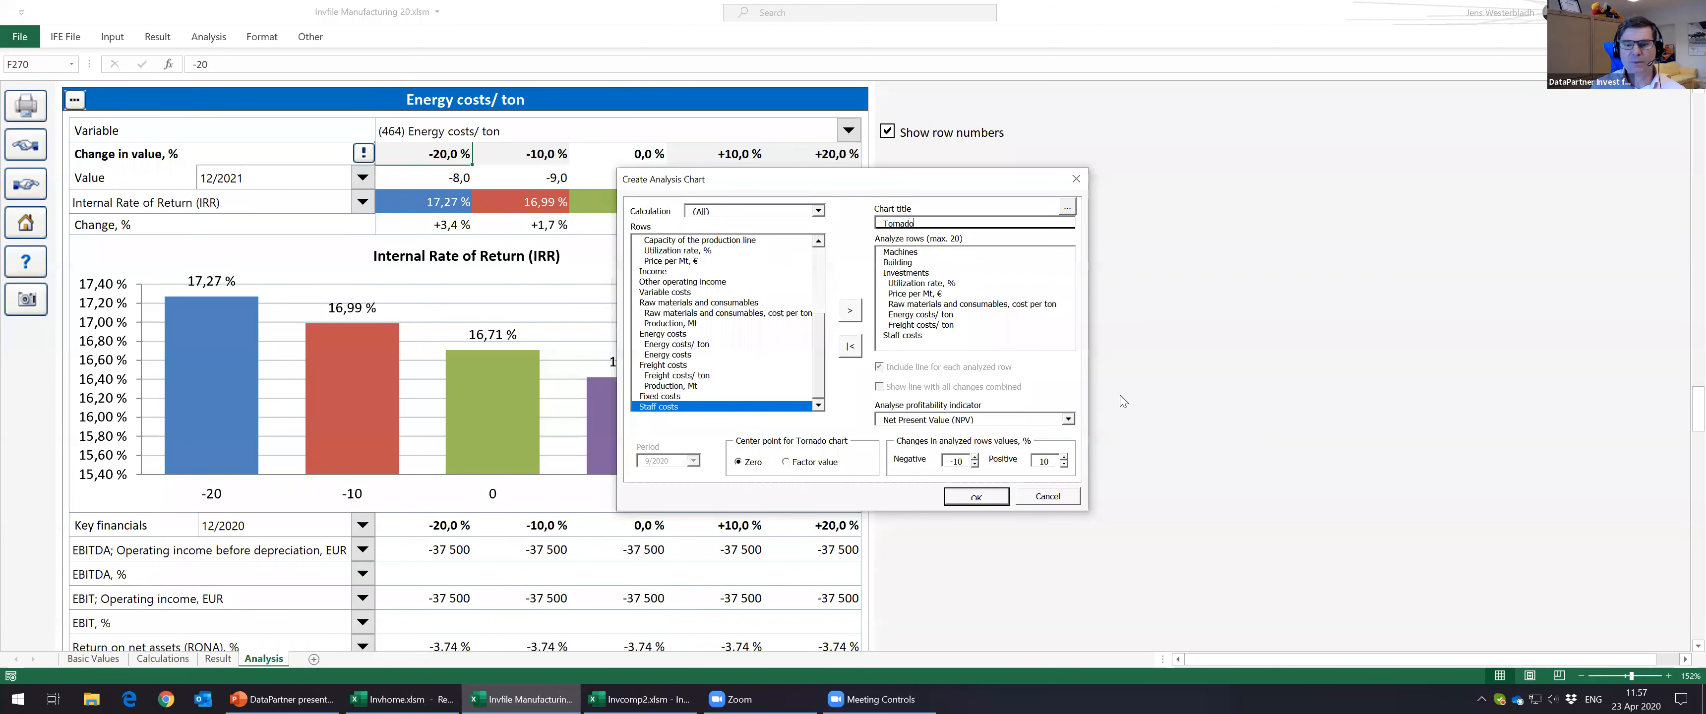
click(992, 500)
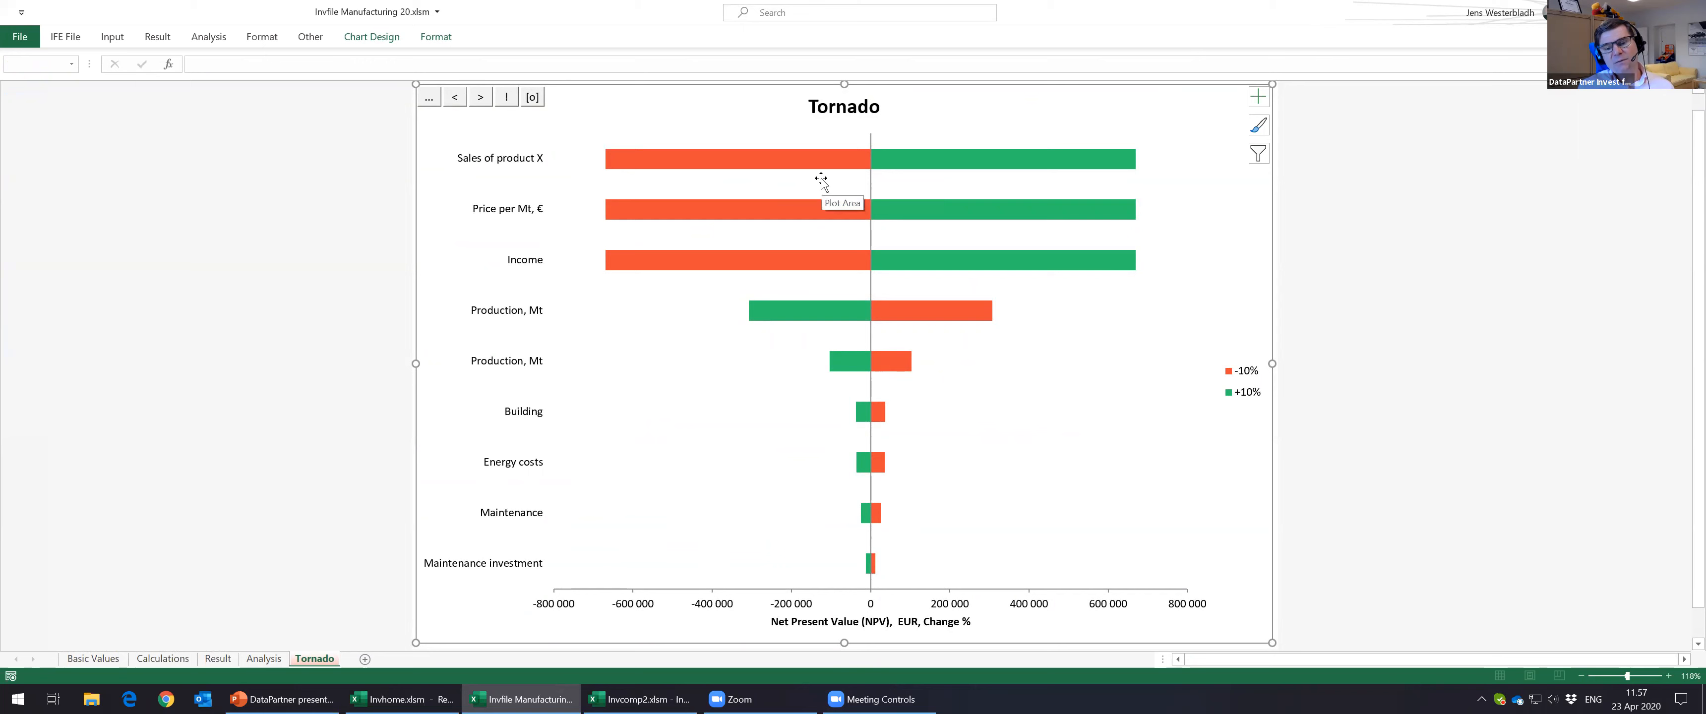
mouse_move(617, 159)
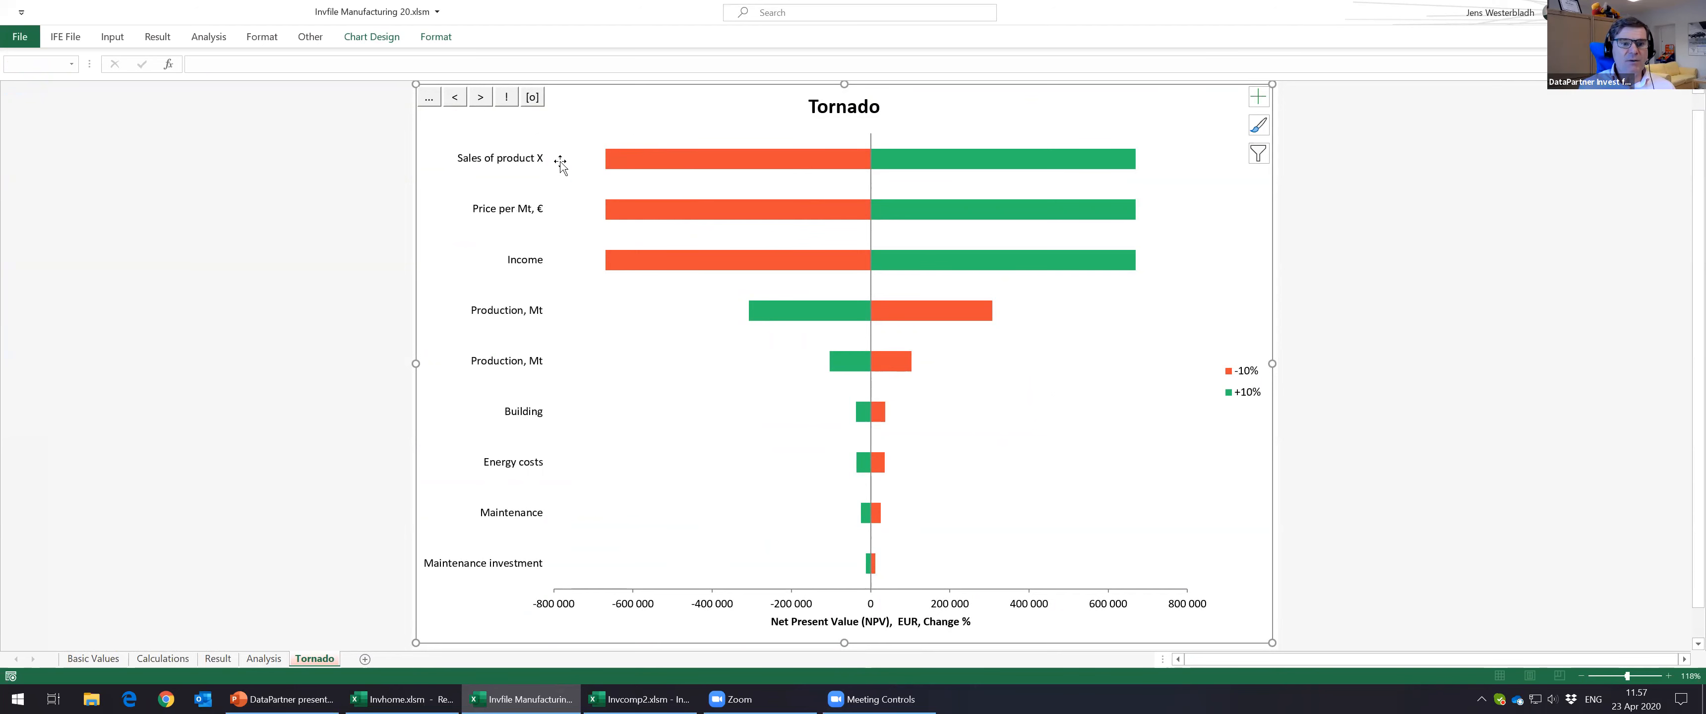
Step: Reopen the Tornado chart's definition and remove Price per Mt, € and Income from the analyzed rows
click(428, 97)
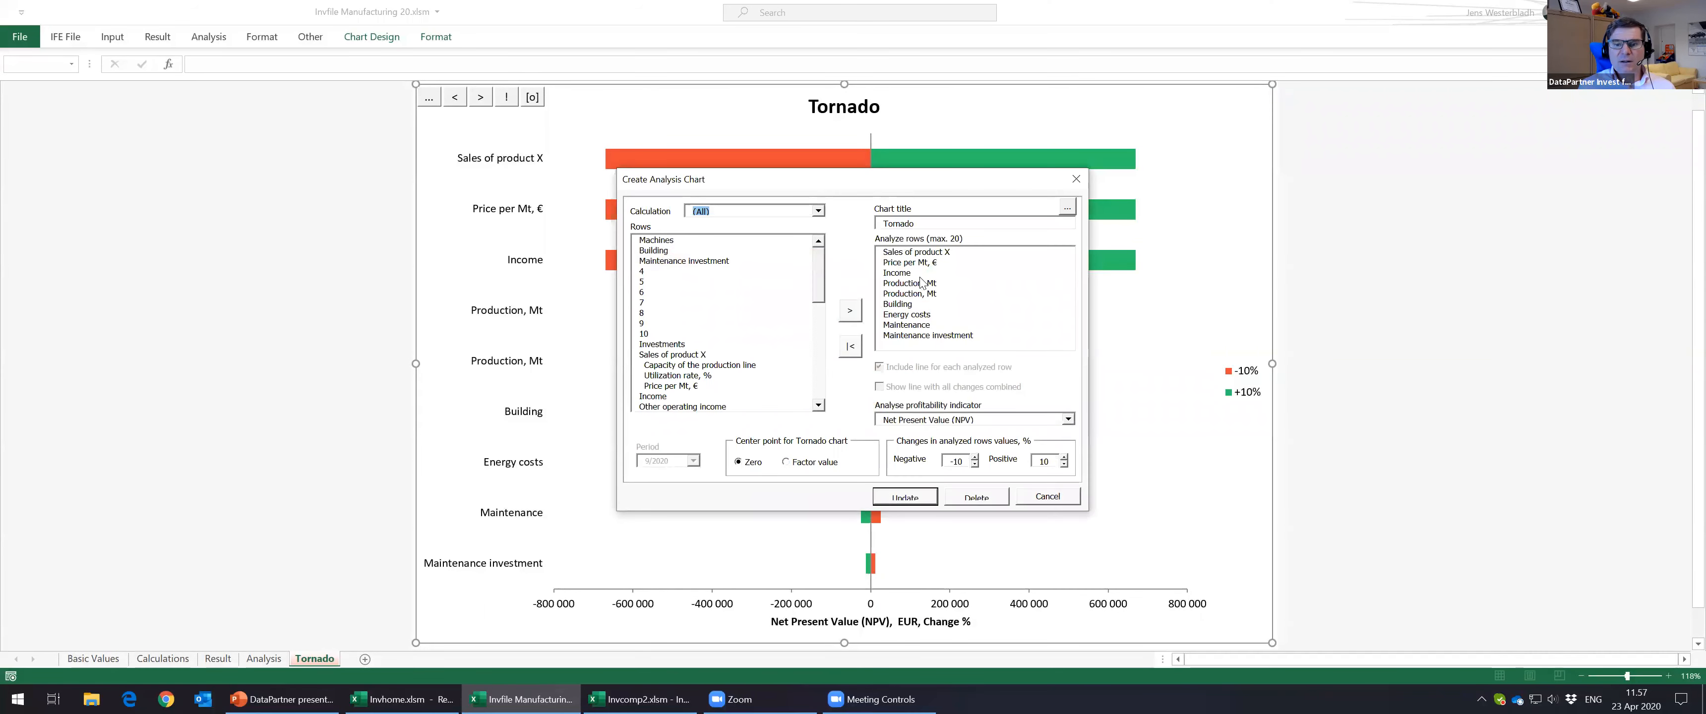
click(928, 264)
click(854, 349)
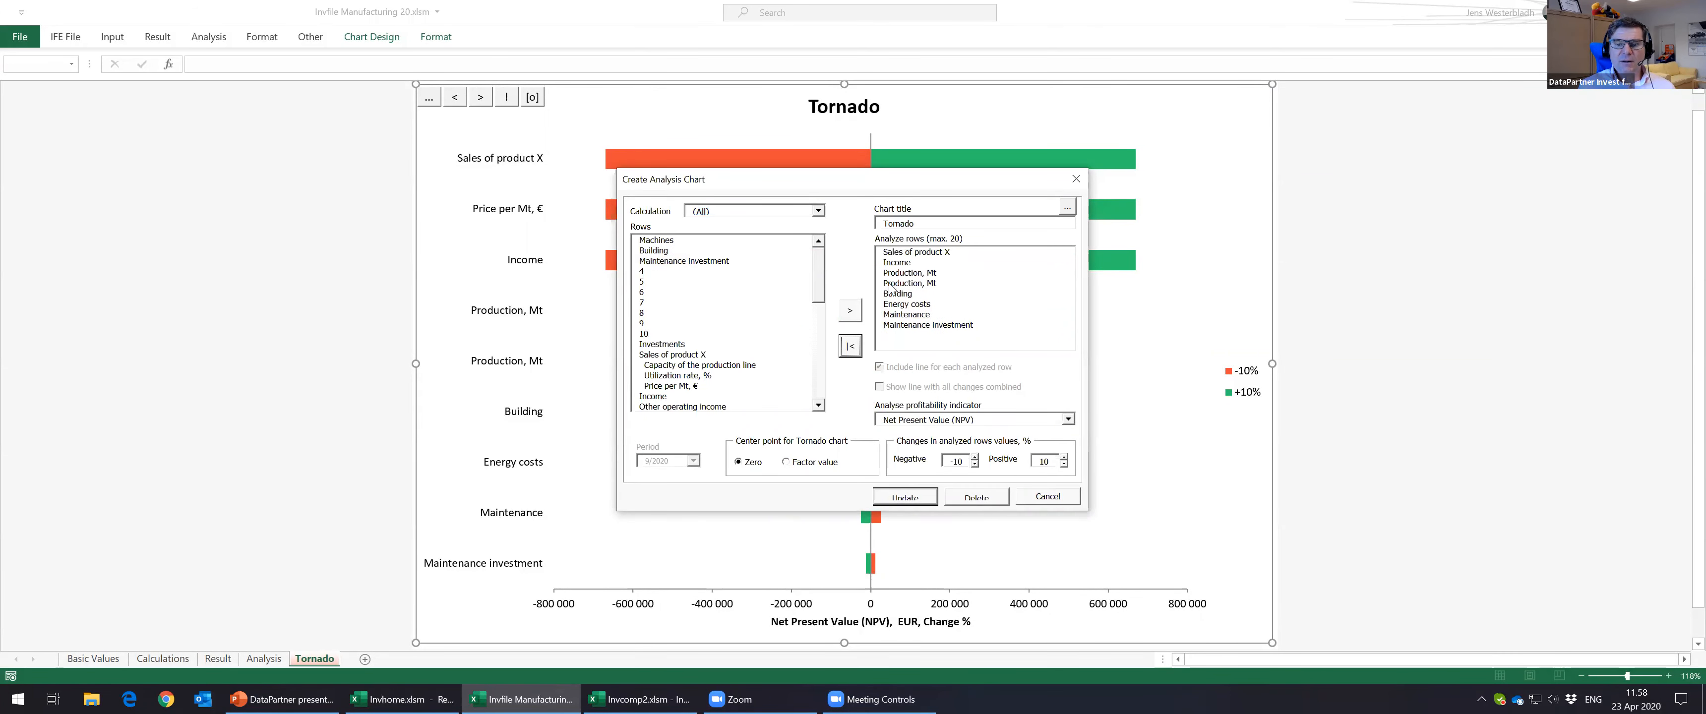
click(854, 347)
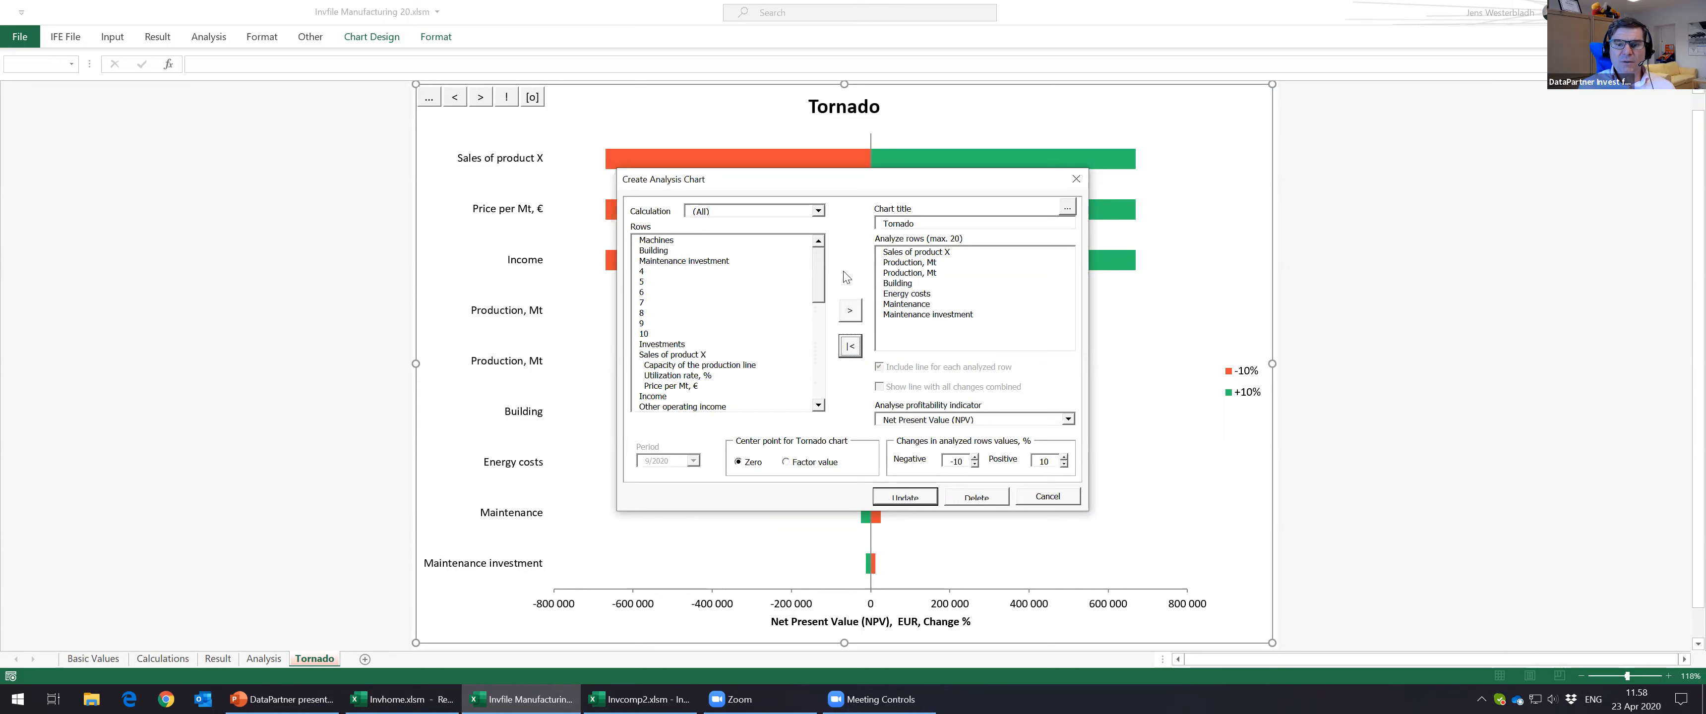
Step: Add Raw materials and consumables, cost per ton to the existing Tornado chart's analyzed rows
click(819, 406)
click(819, 406)
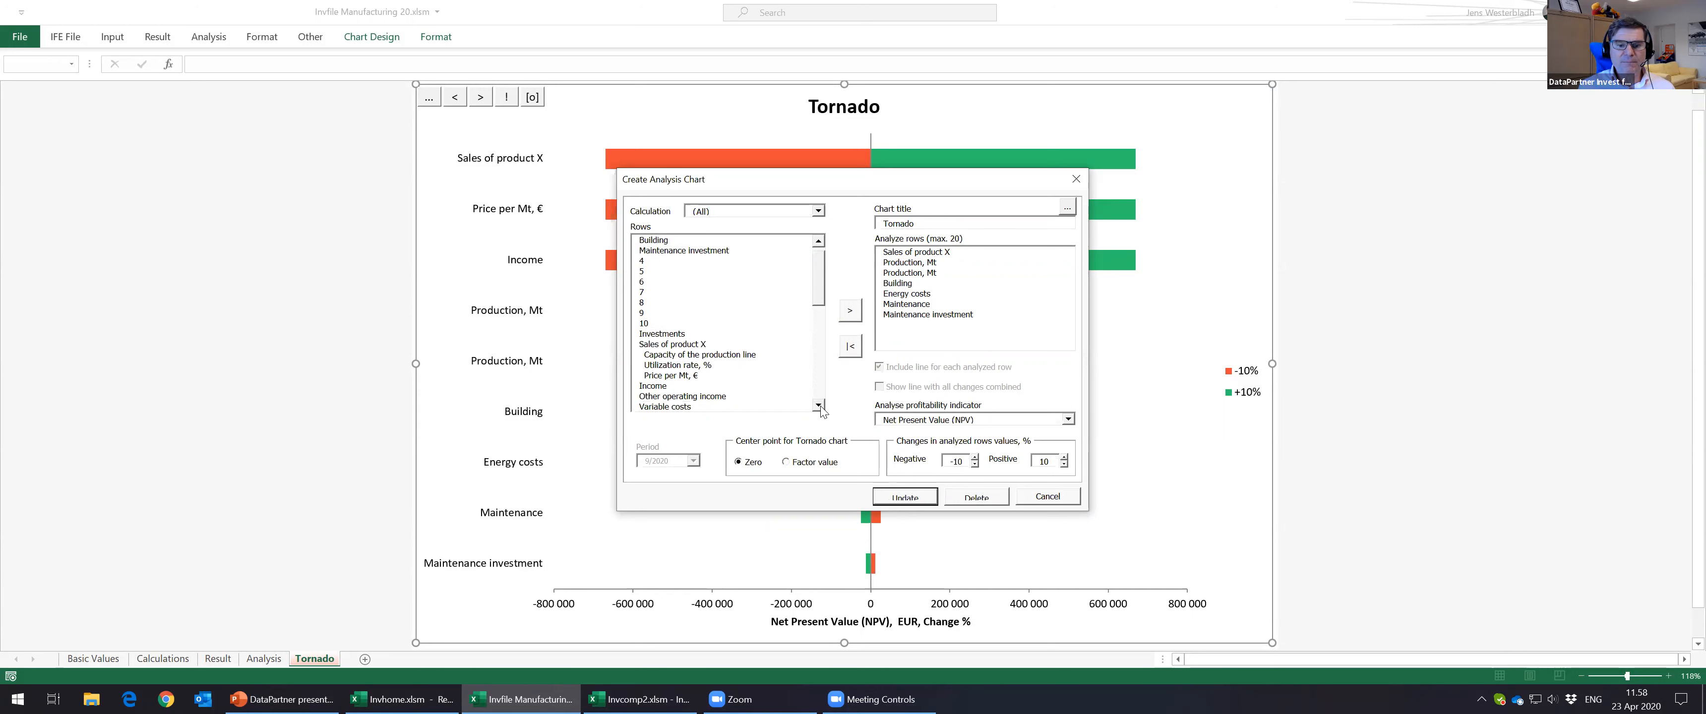
click(819, 406)
click(819, 406)
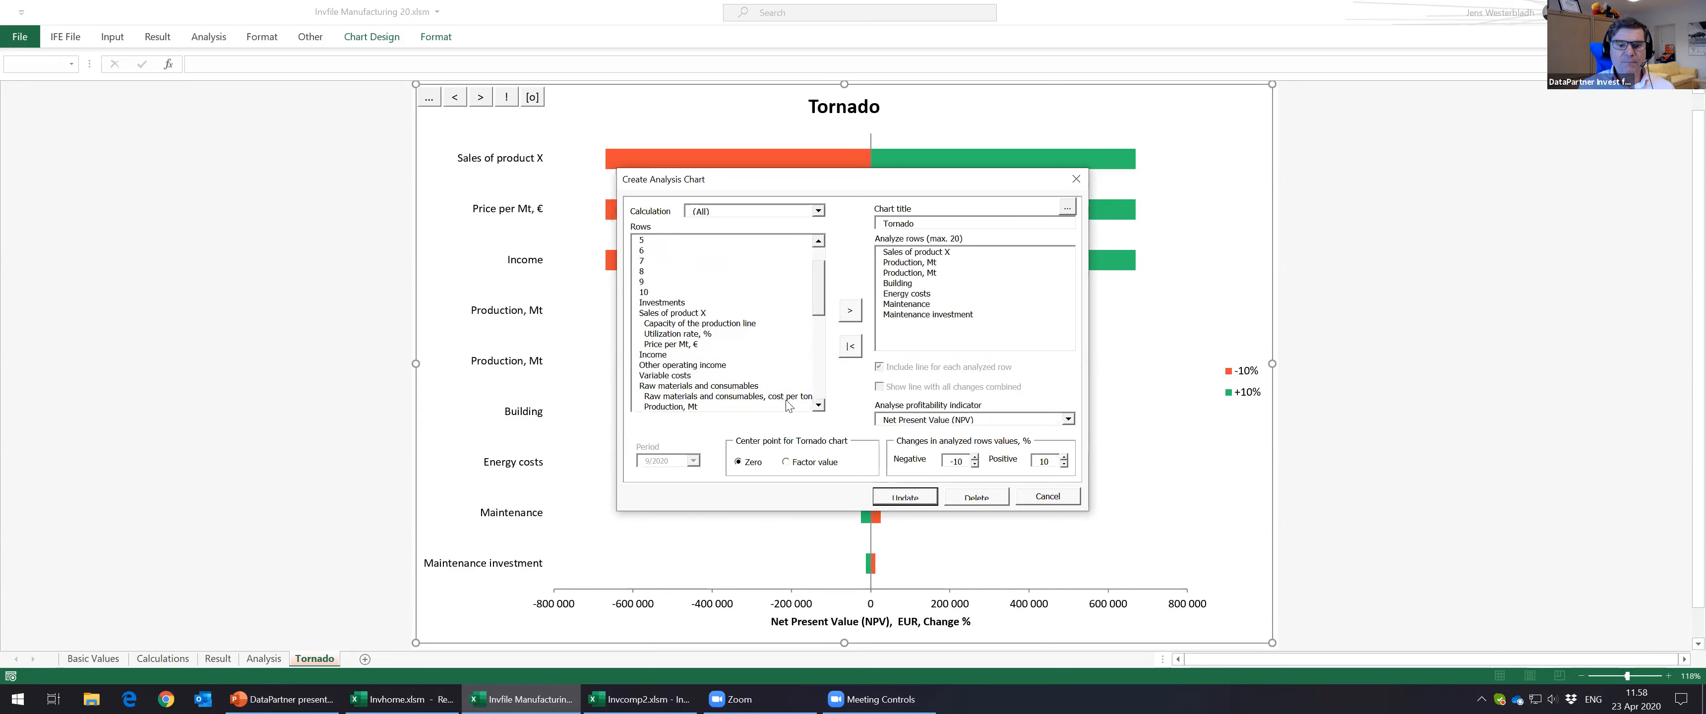
click(819, 406)
click(819, 406)
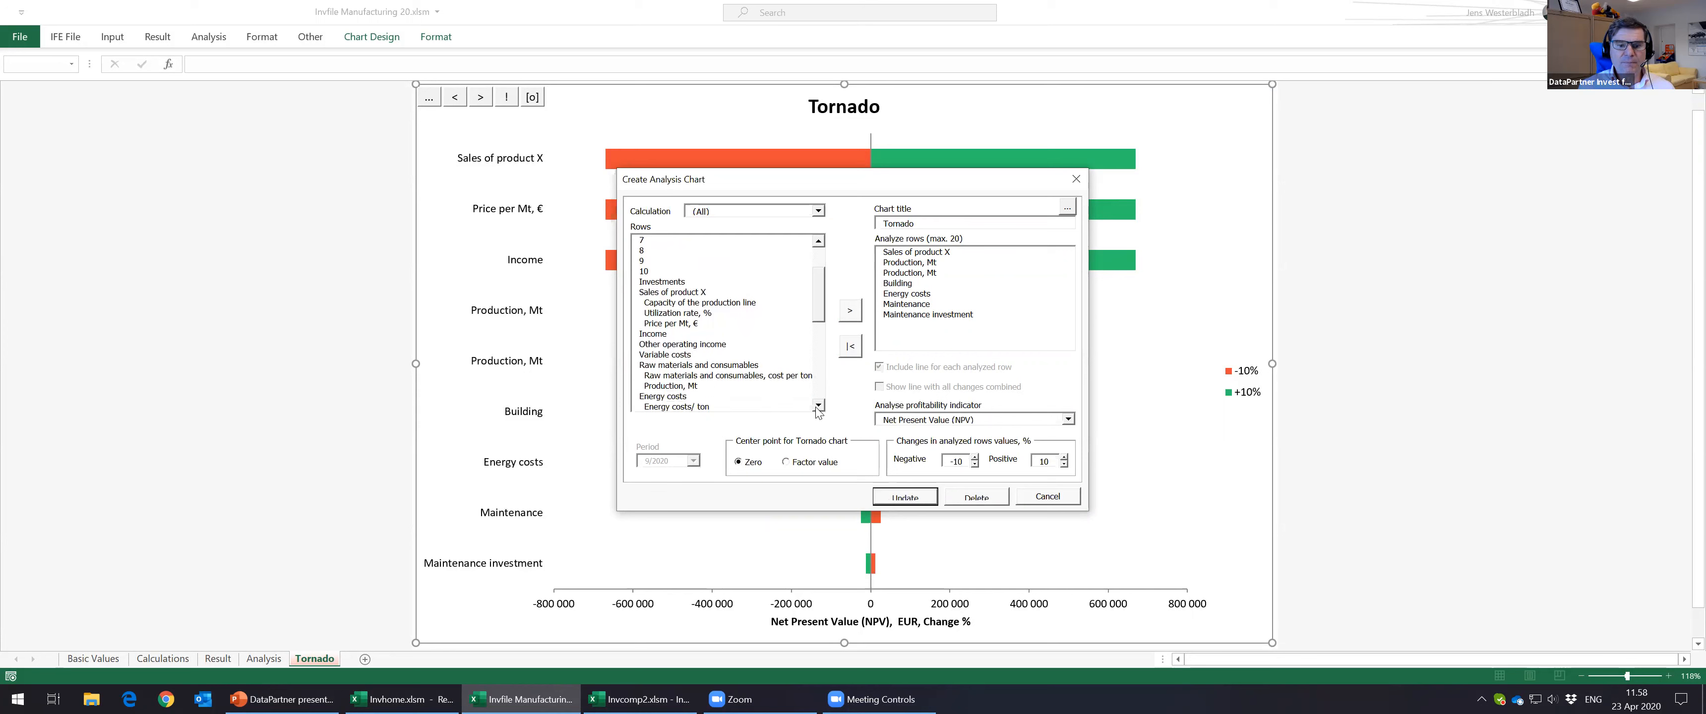
click(673, 377)
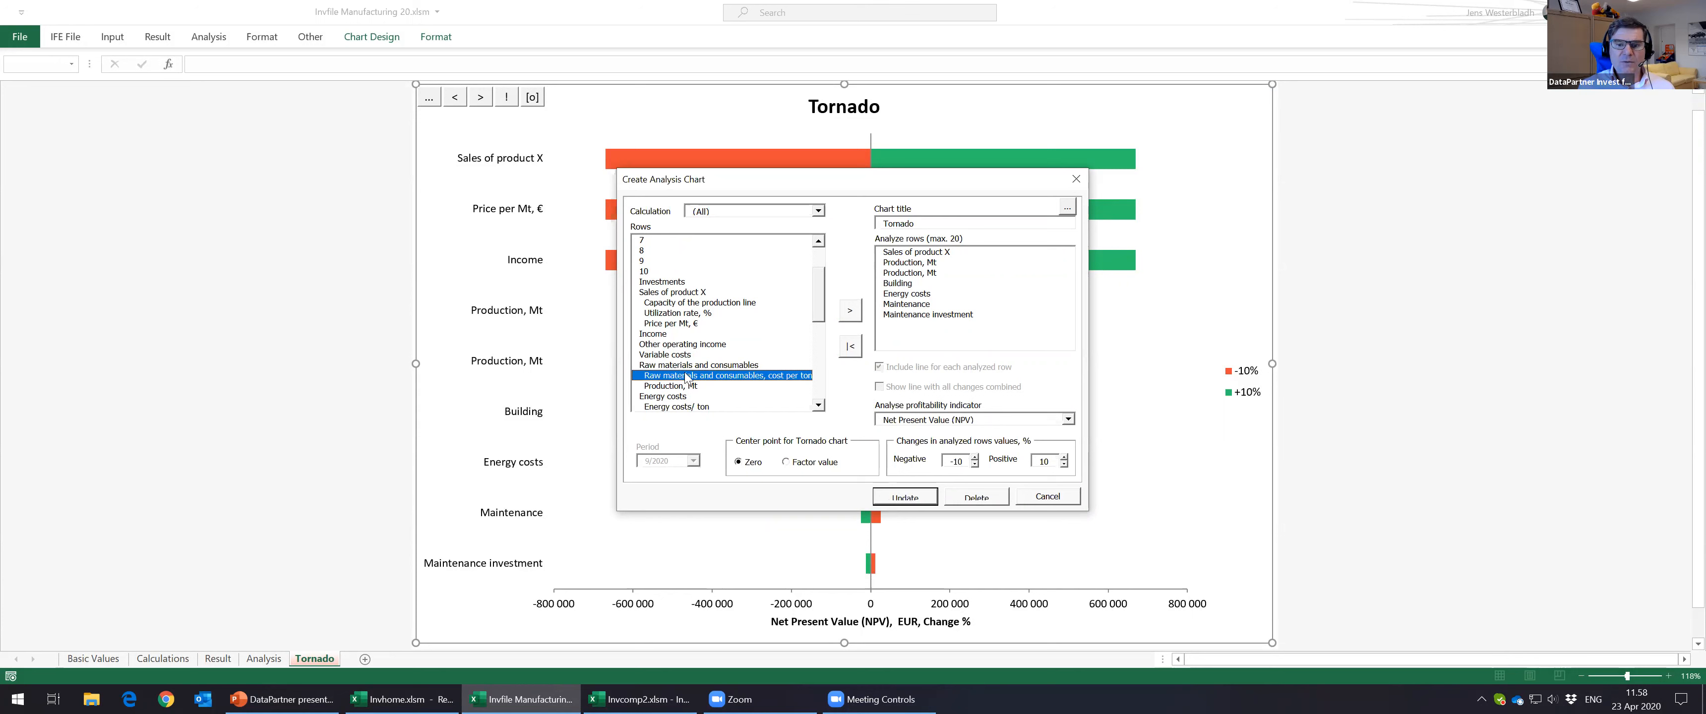
click(851, 311)
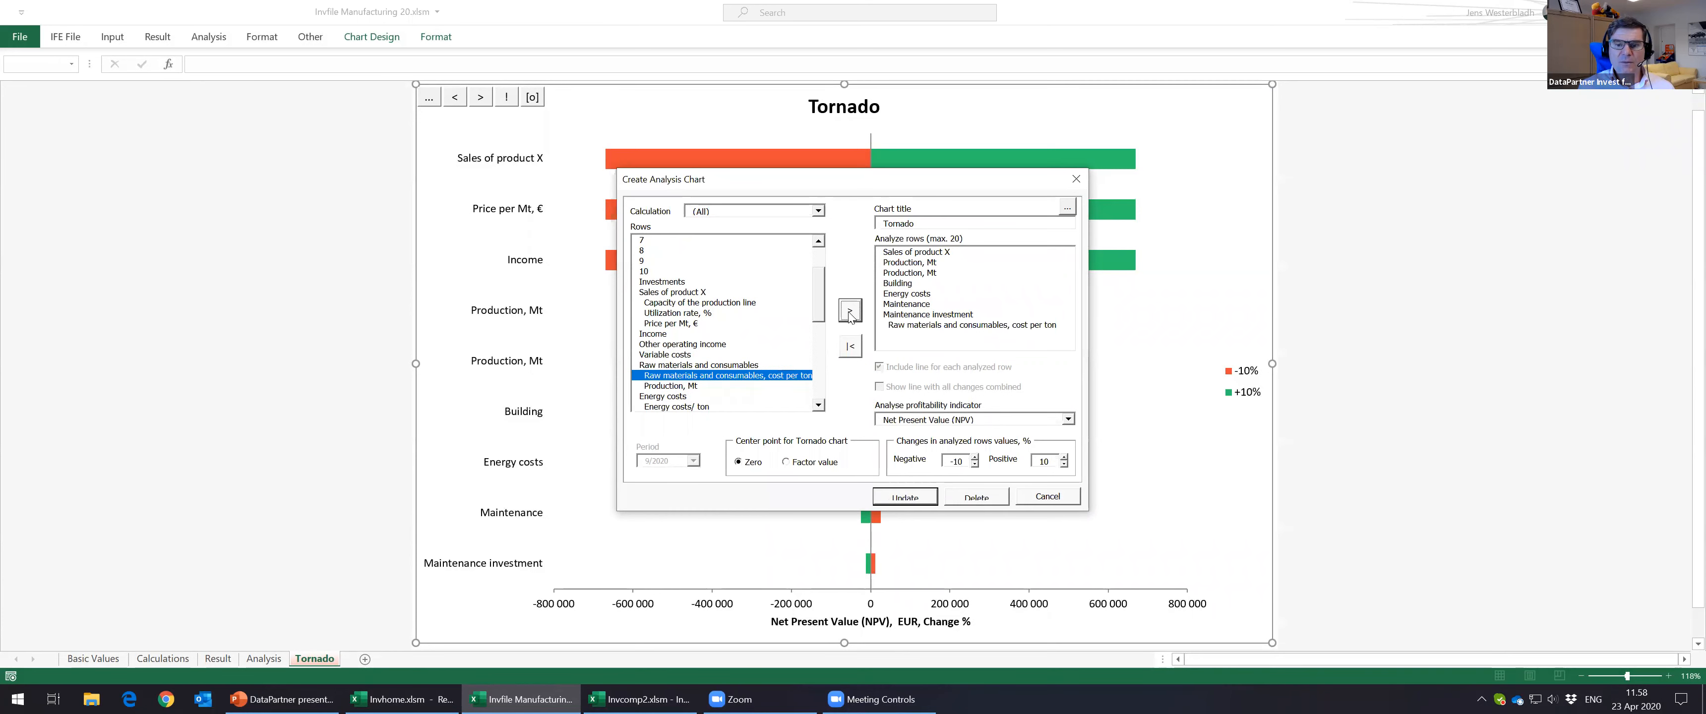
Step: Remove the duplicate Production, Mt row from the analyzed rows and update the Tornado chart
click(899, 274)
click(850, 347)
click(905, 497)
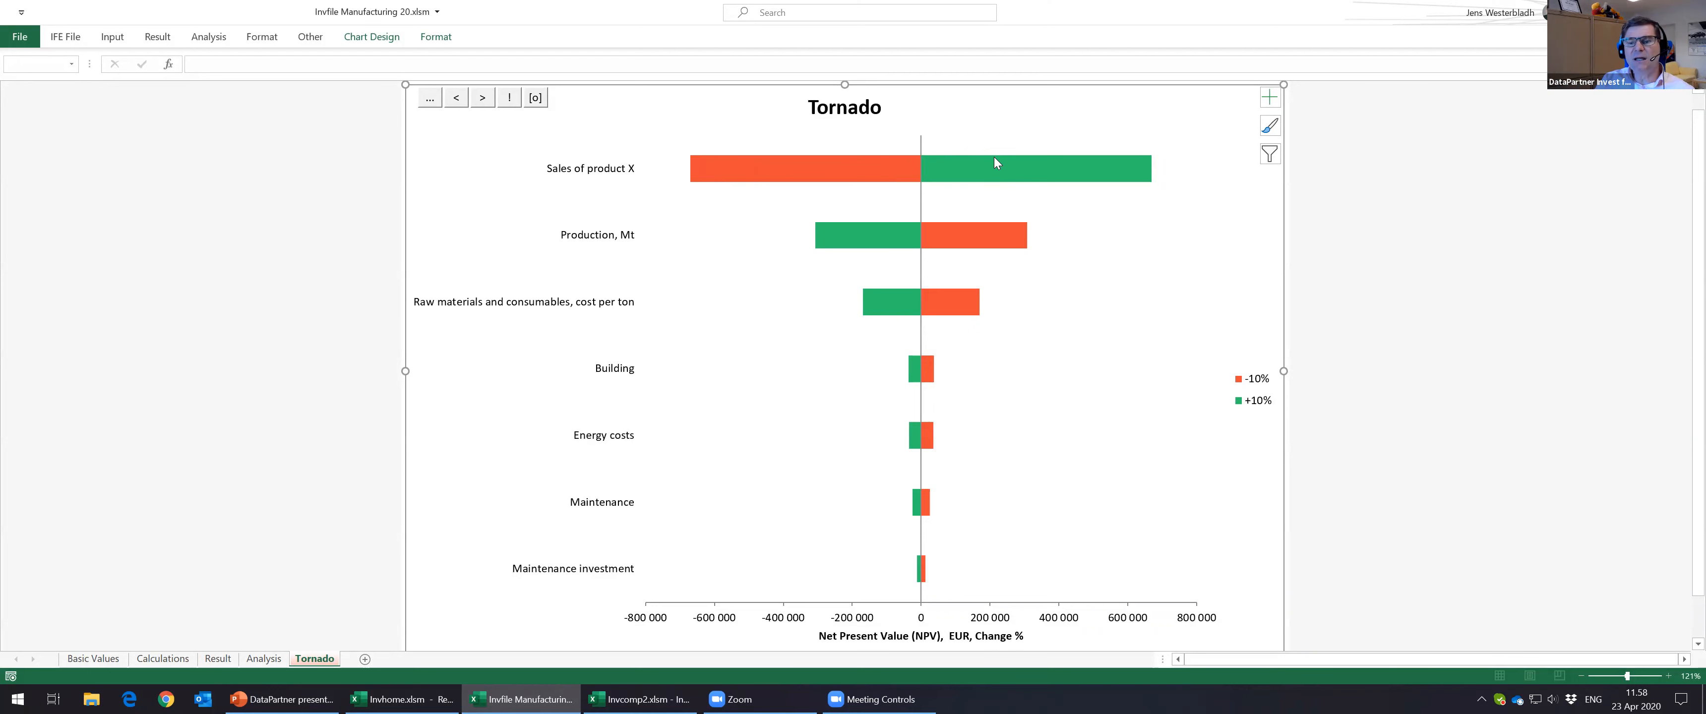
mouse_move(1051, 167)
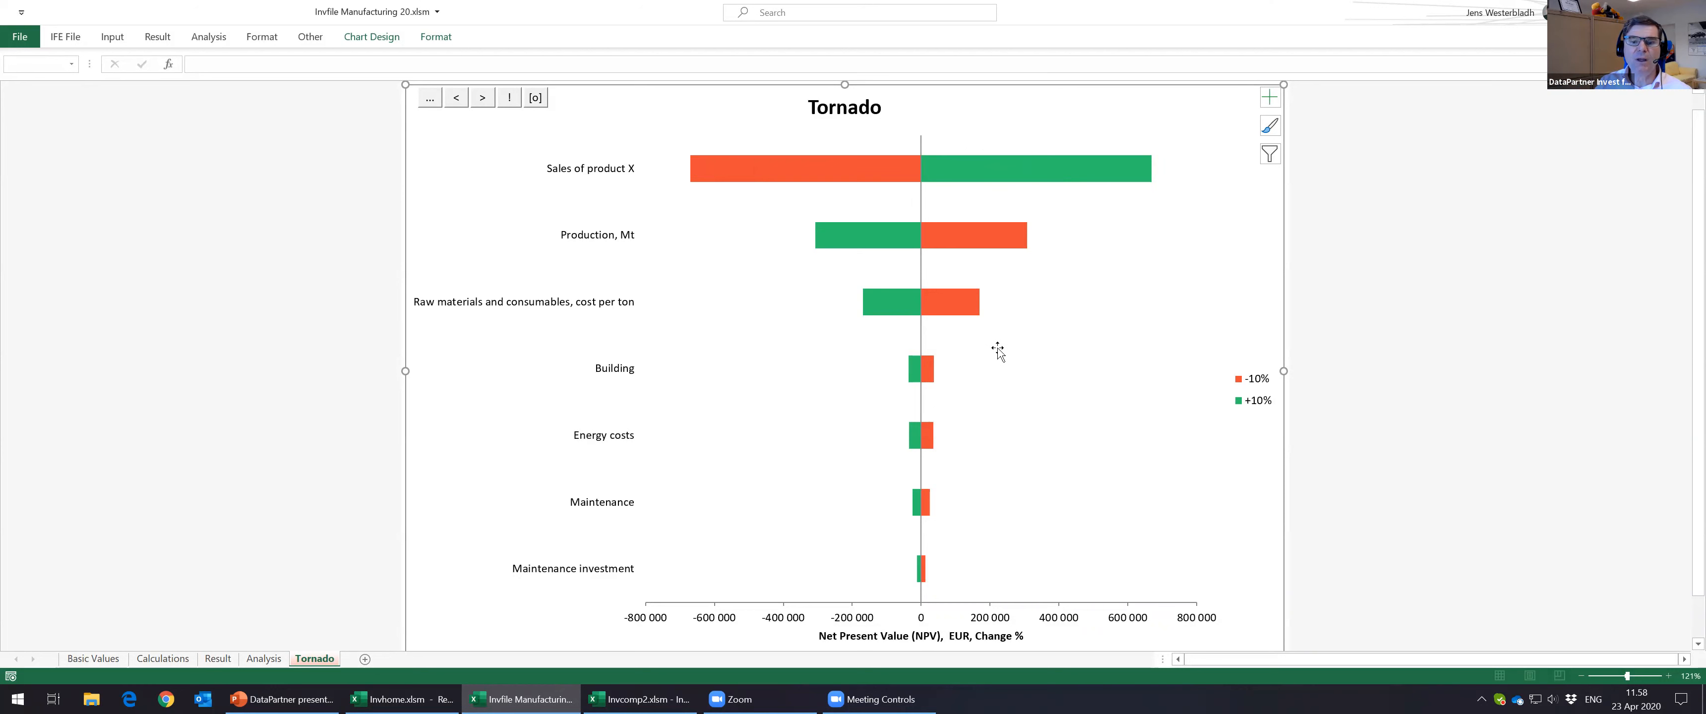
mouse_move(952, 295)
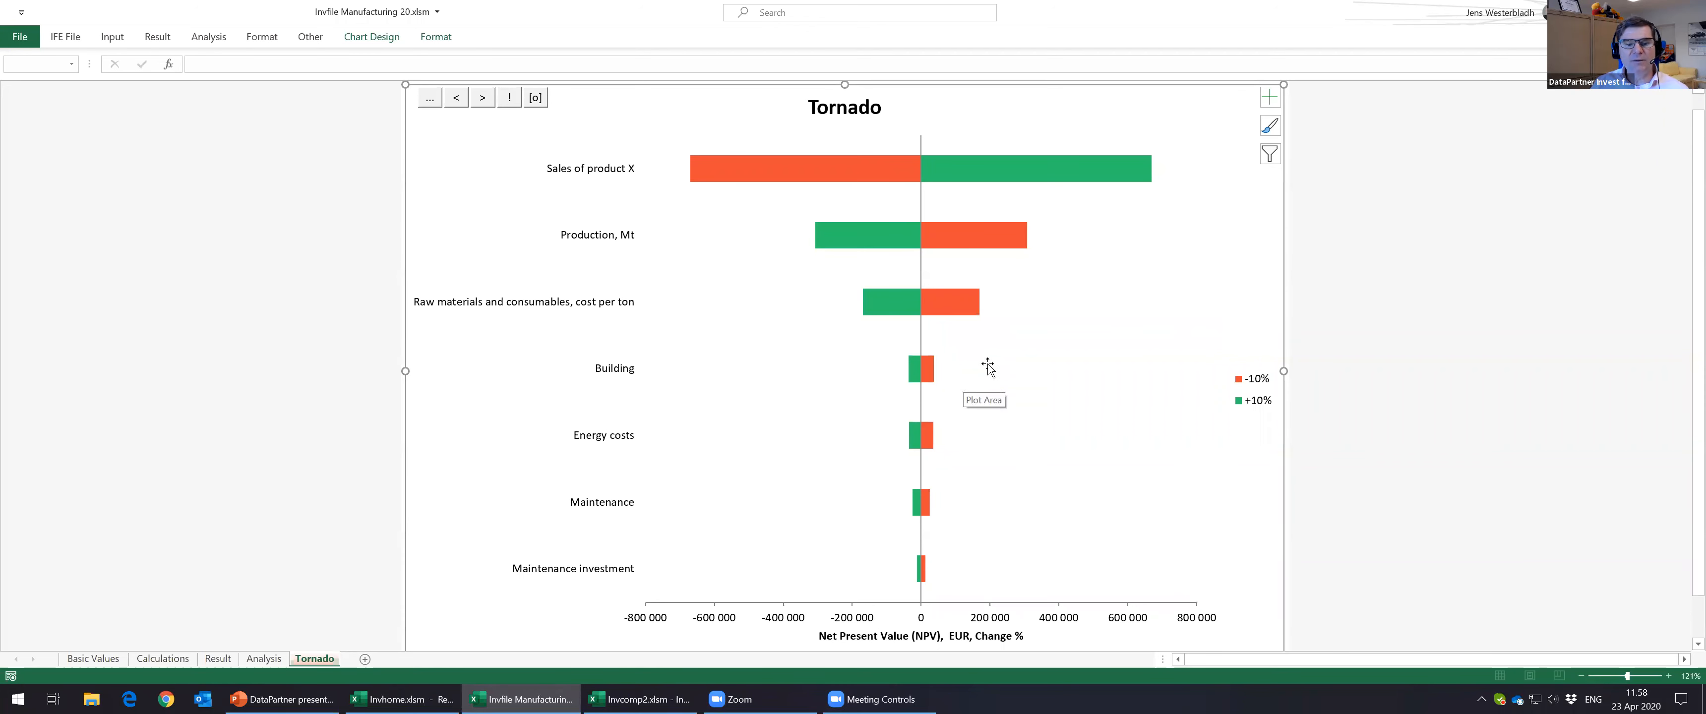
mouse_move(930, 375)
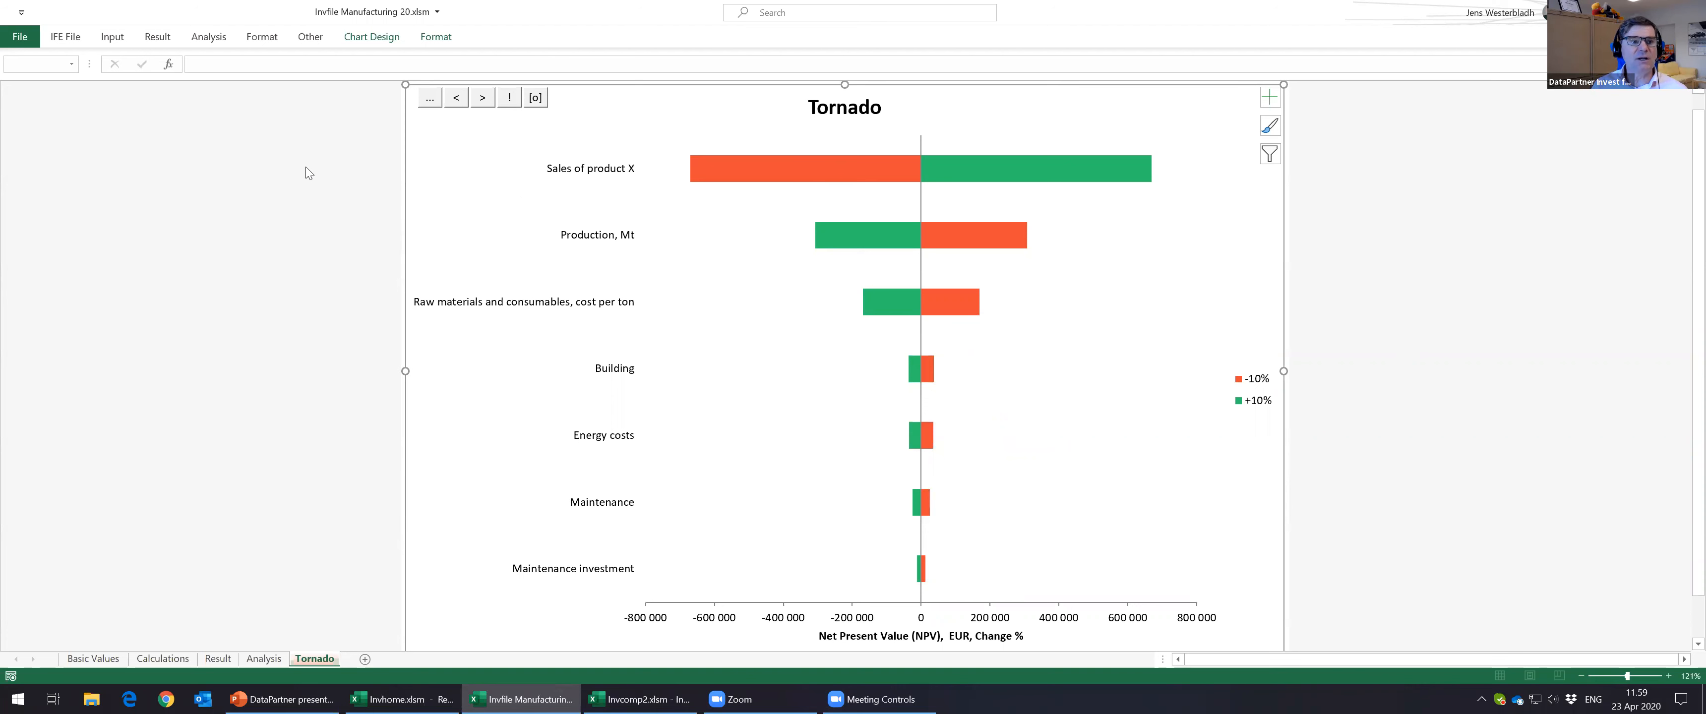
Step: Start creating a new calculation chart and limit its selectable rows to the Cash Flow calculation
click(216, 34)
click(220, 42)
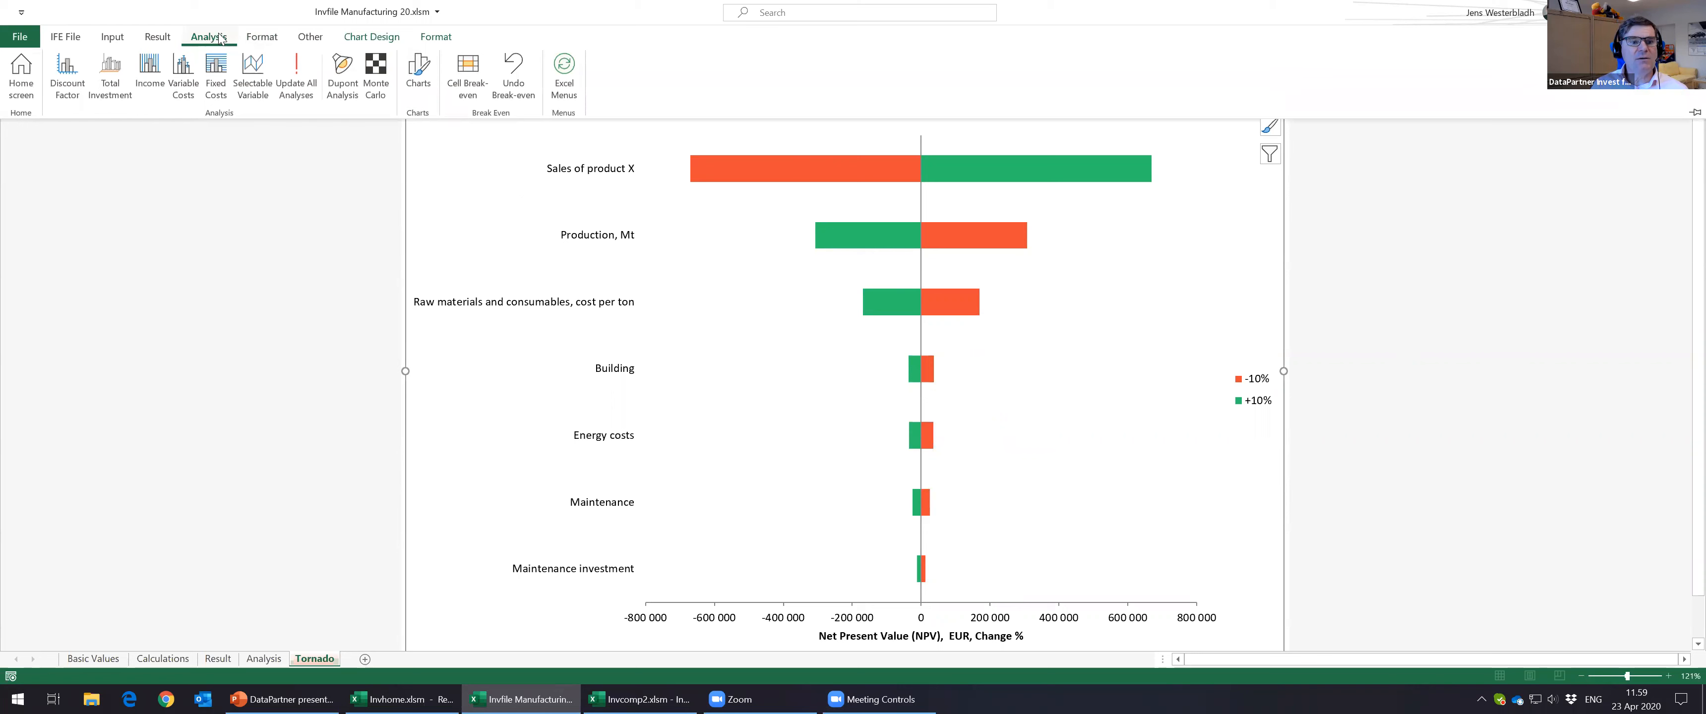
click(416, 72)
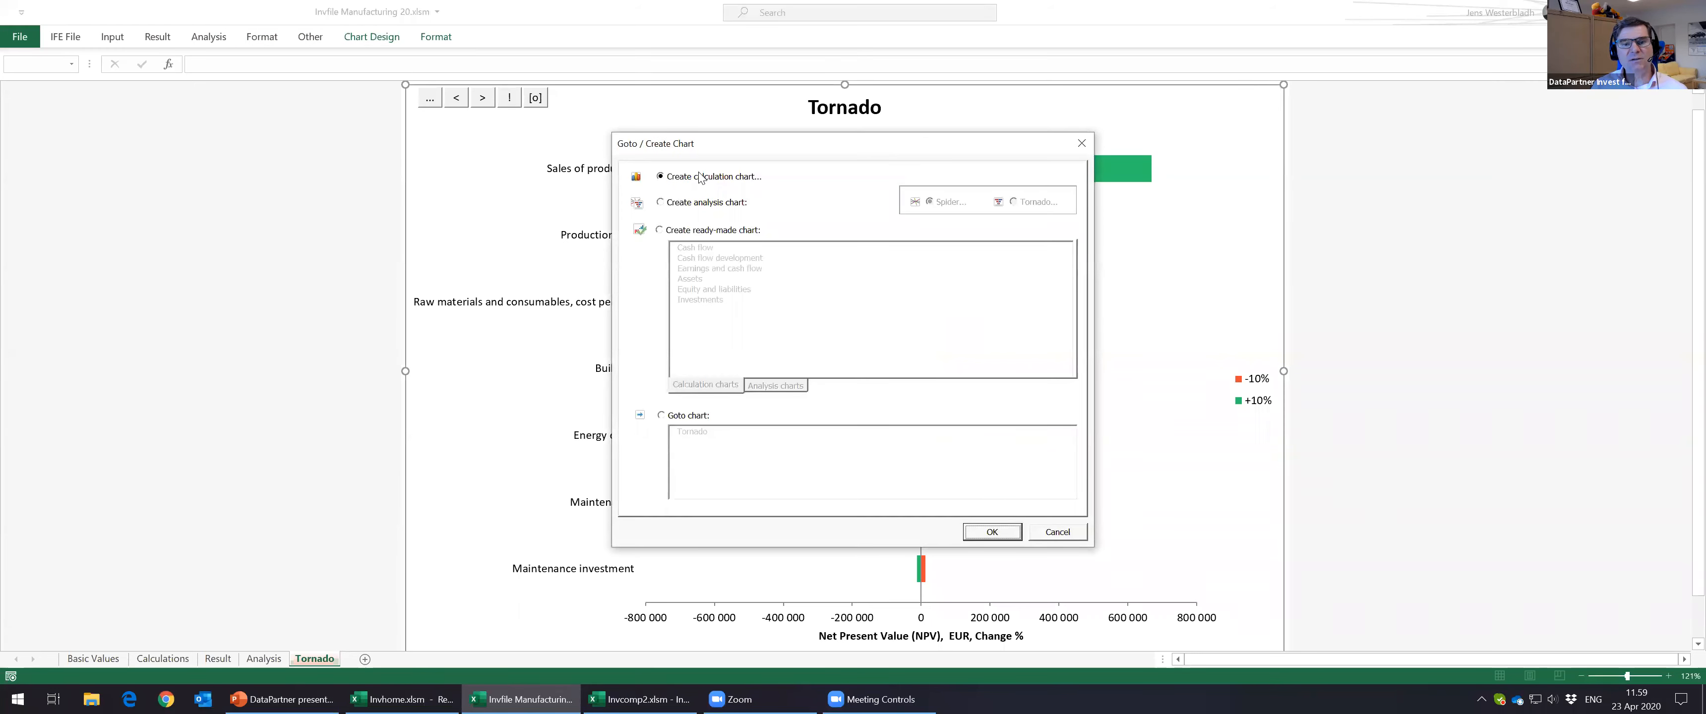
click(992, 530)
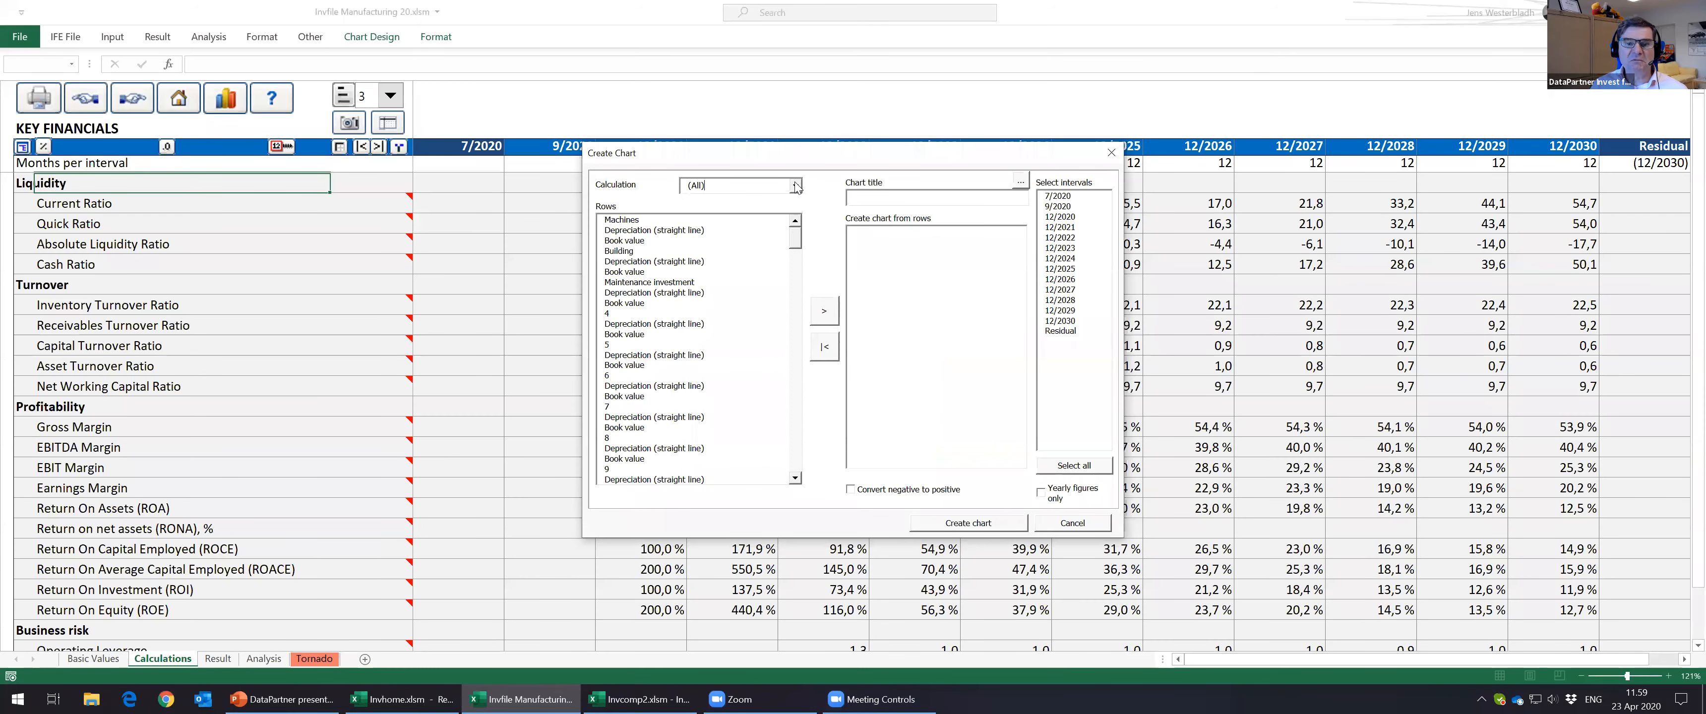
click(797, 188)
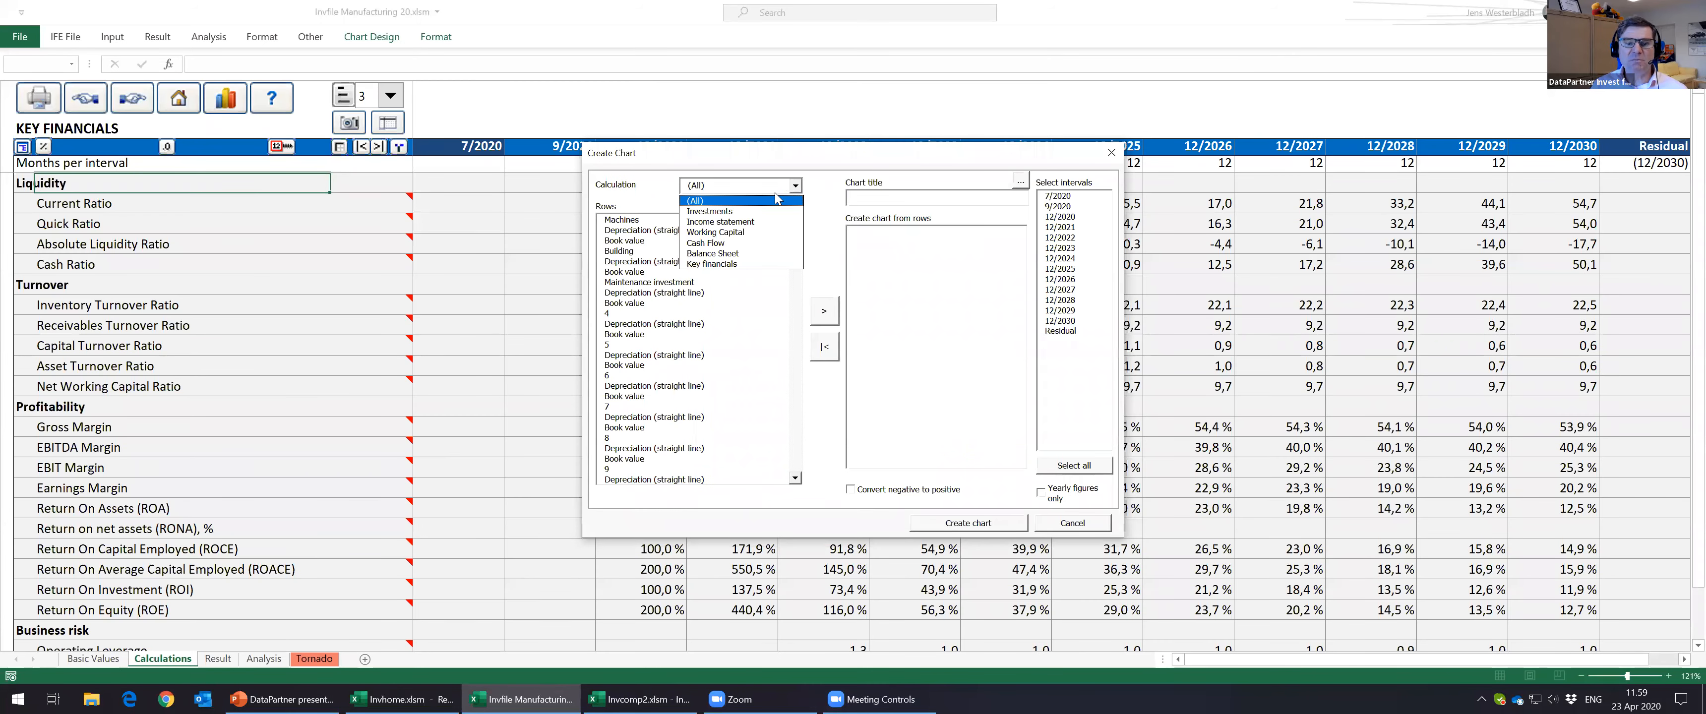
click(762, 244)
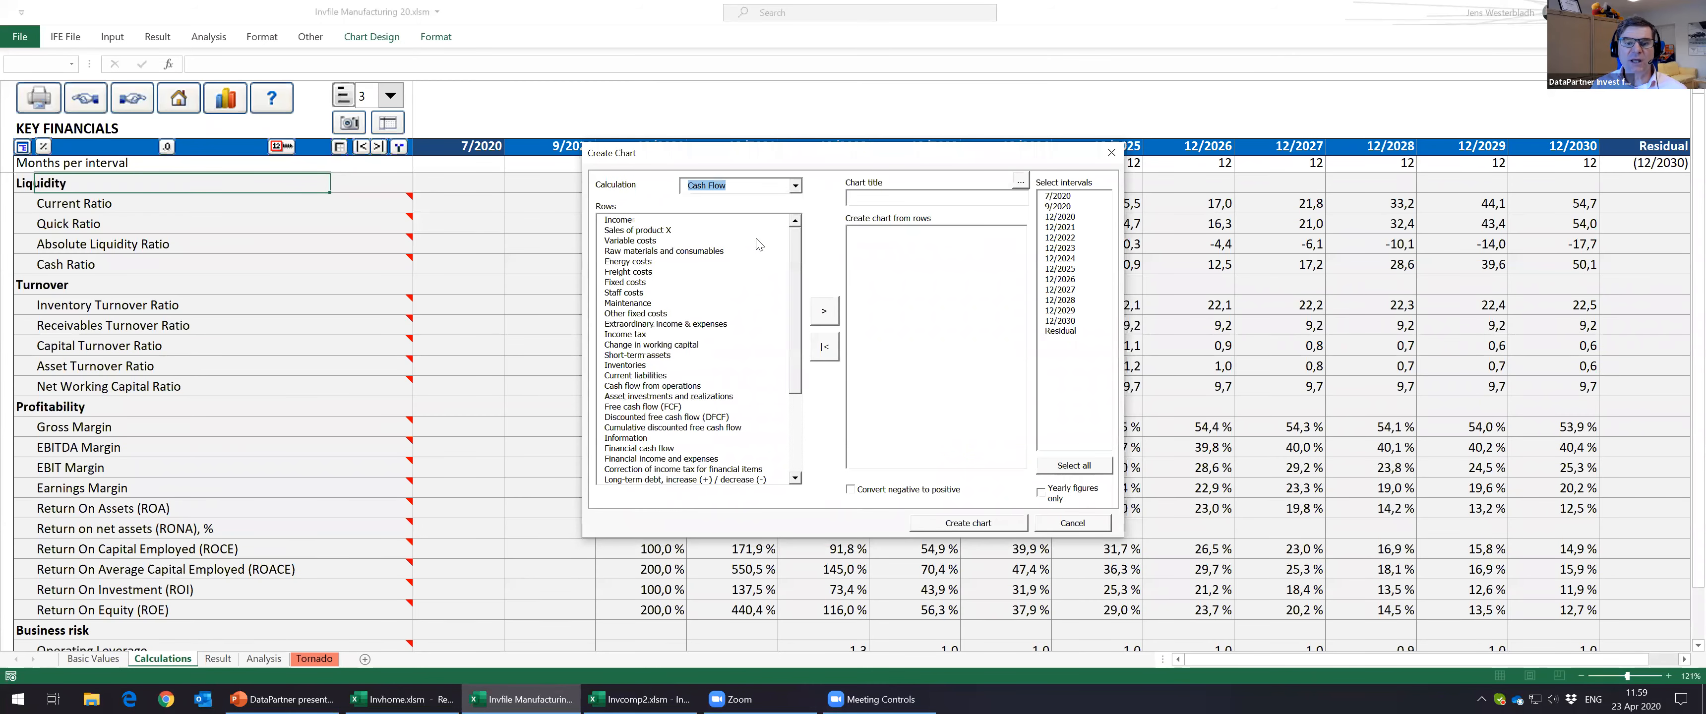
Step: Add Free cash flow (FCF), Cumulative discounted free cash flow and Cumulative total cash flow as the chart's rows
click(702, 409)
click(830, 308)
double_click(727, 432)
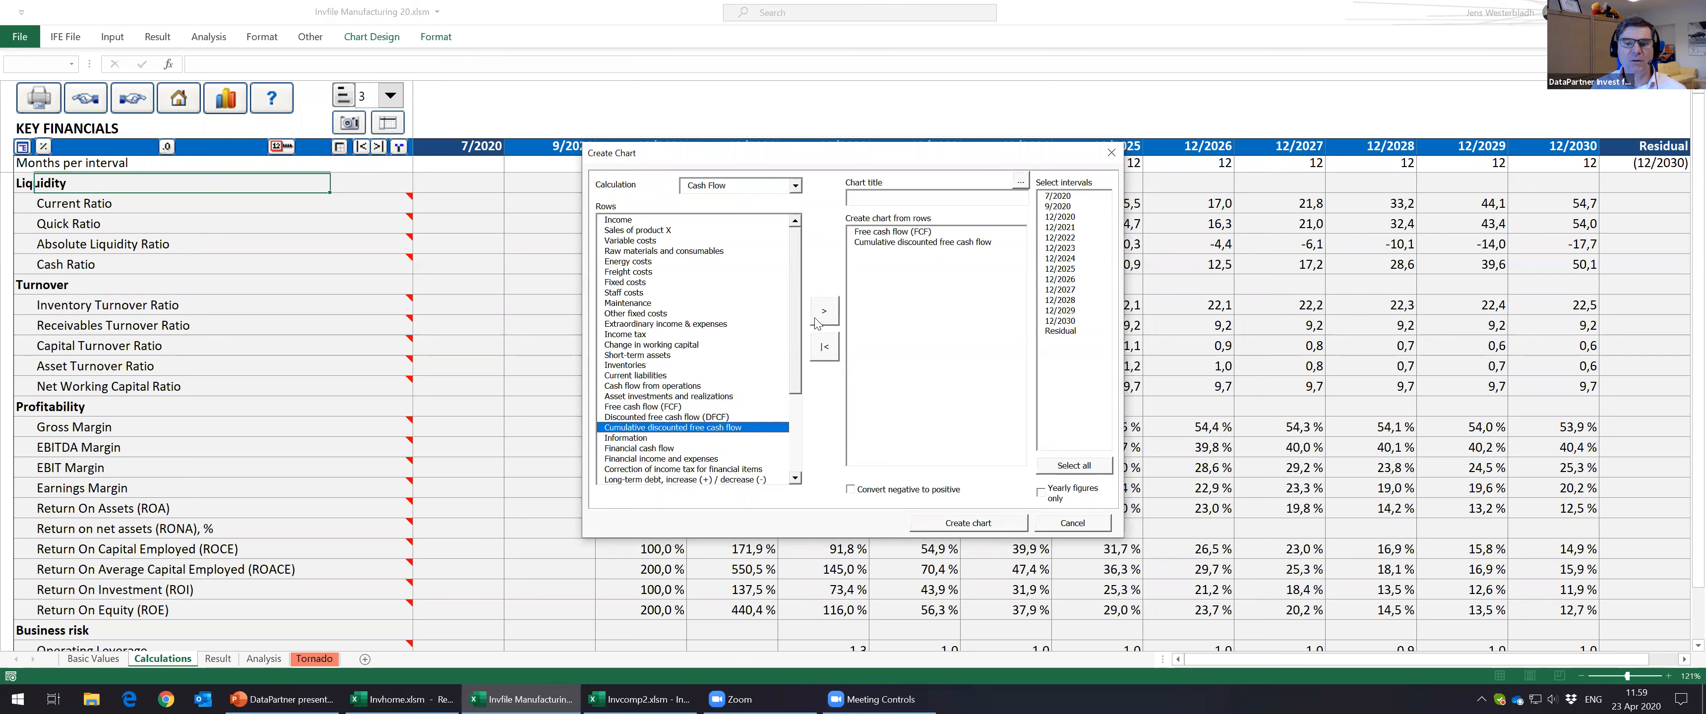
scroll(795, 474, down, 5)
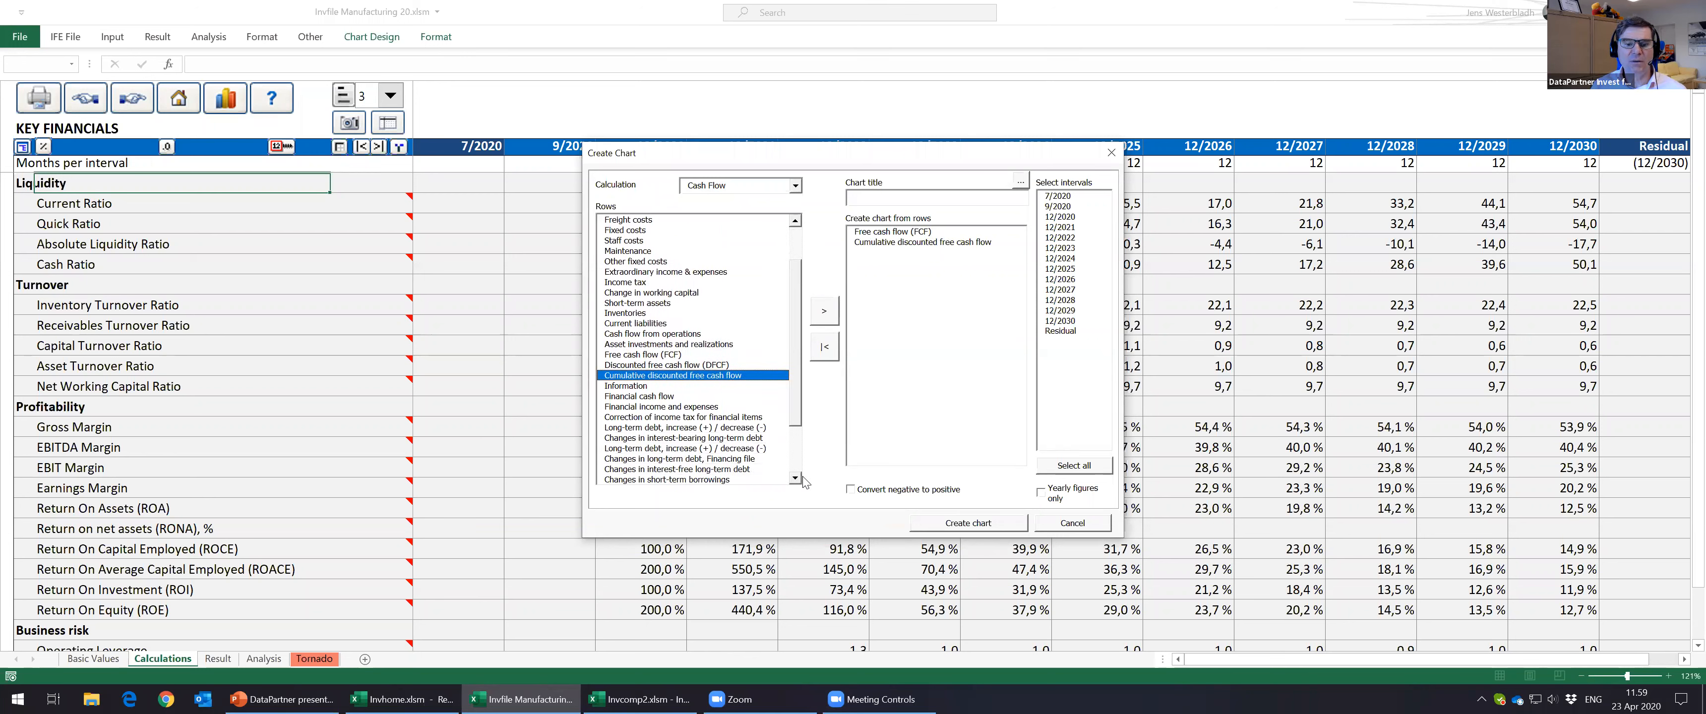
scroll(798, 478, down, 7)
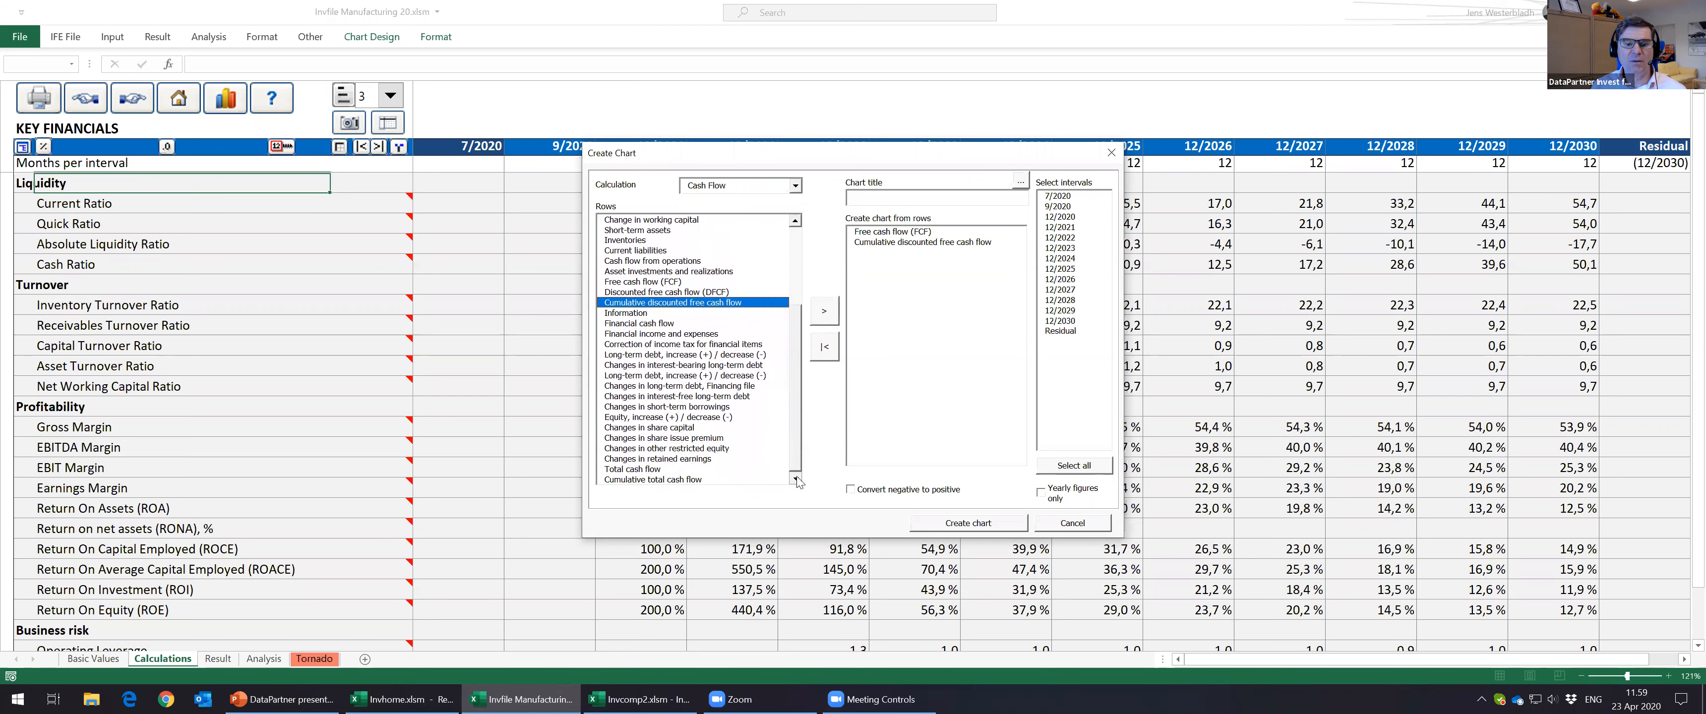
click(728, 479)
click(824, 310)
Step: Title the chart "cash flow", include all intervals and create it
click(880, 195)
text(cash flow)
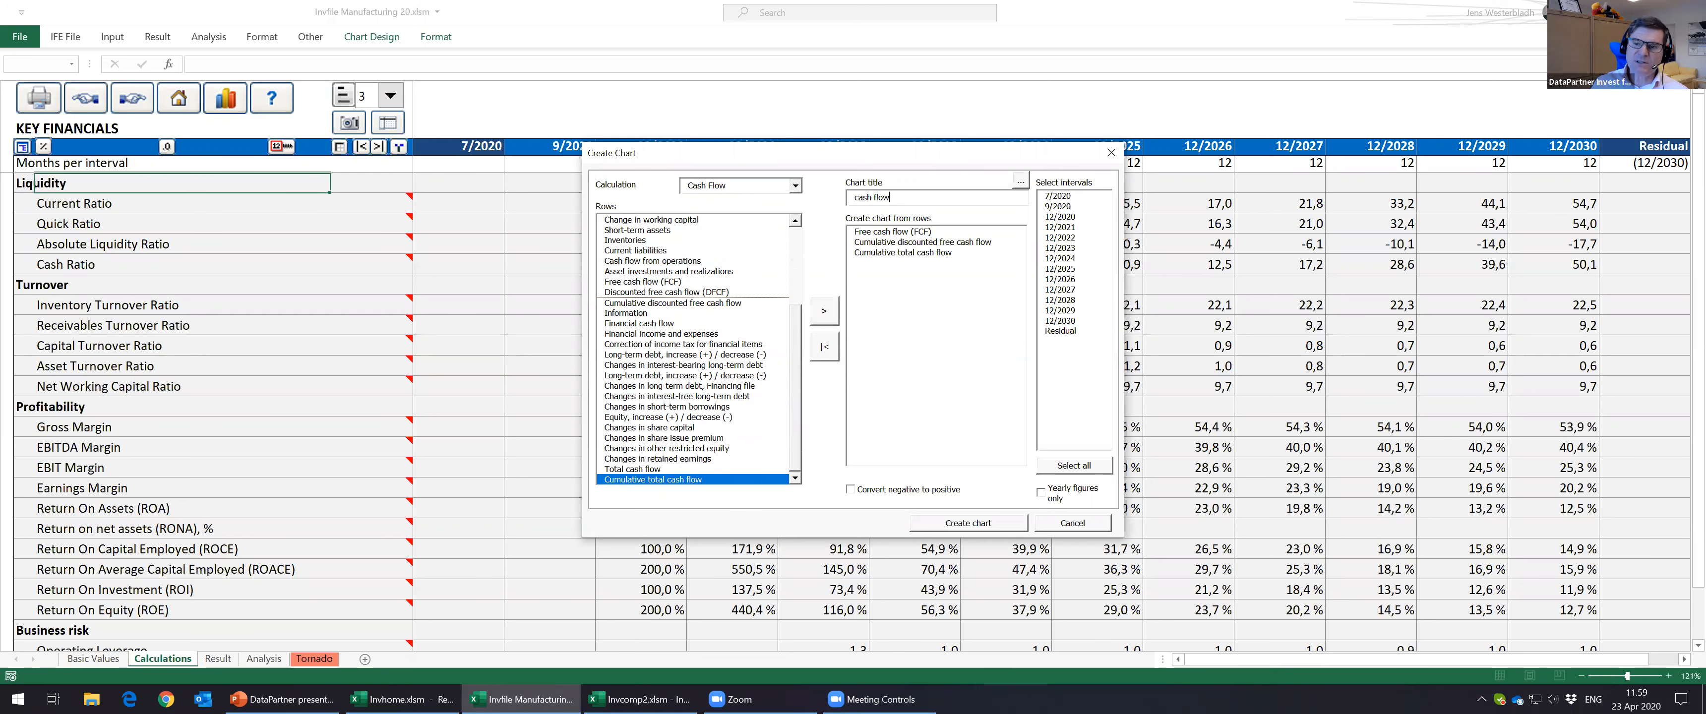
click(1072, 466)
click(963, 523)
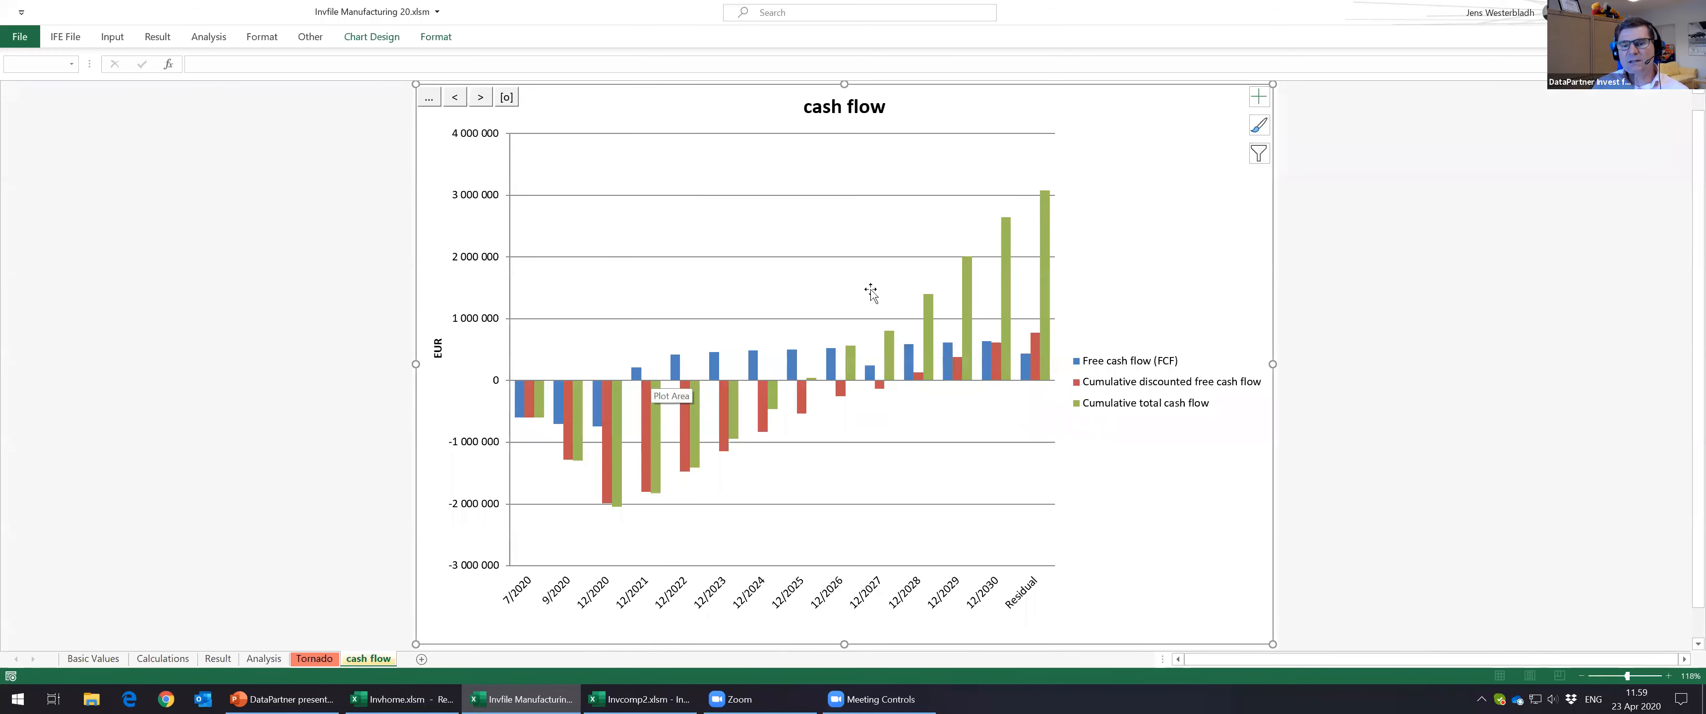
Step: Change the Cumulative discounted free cash flow and Cumulative total cash flow series to the Line chart type
right_click(967, 273)
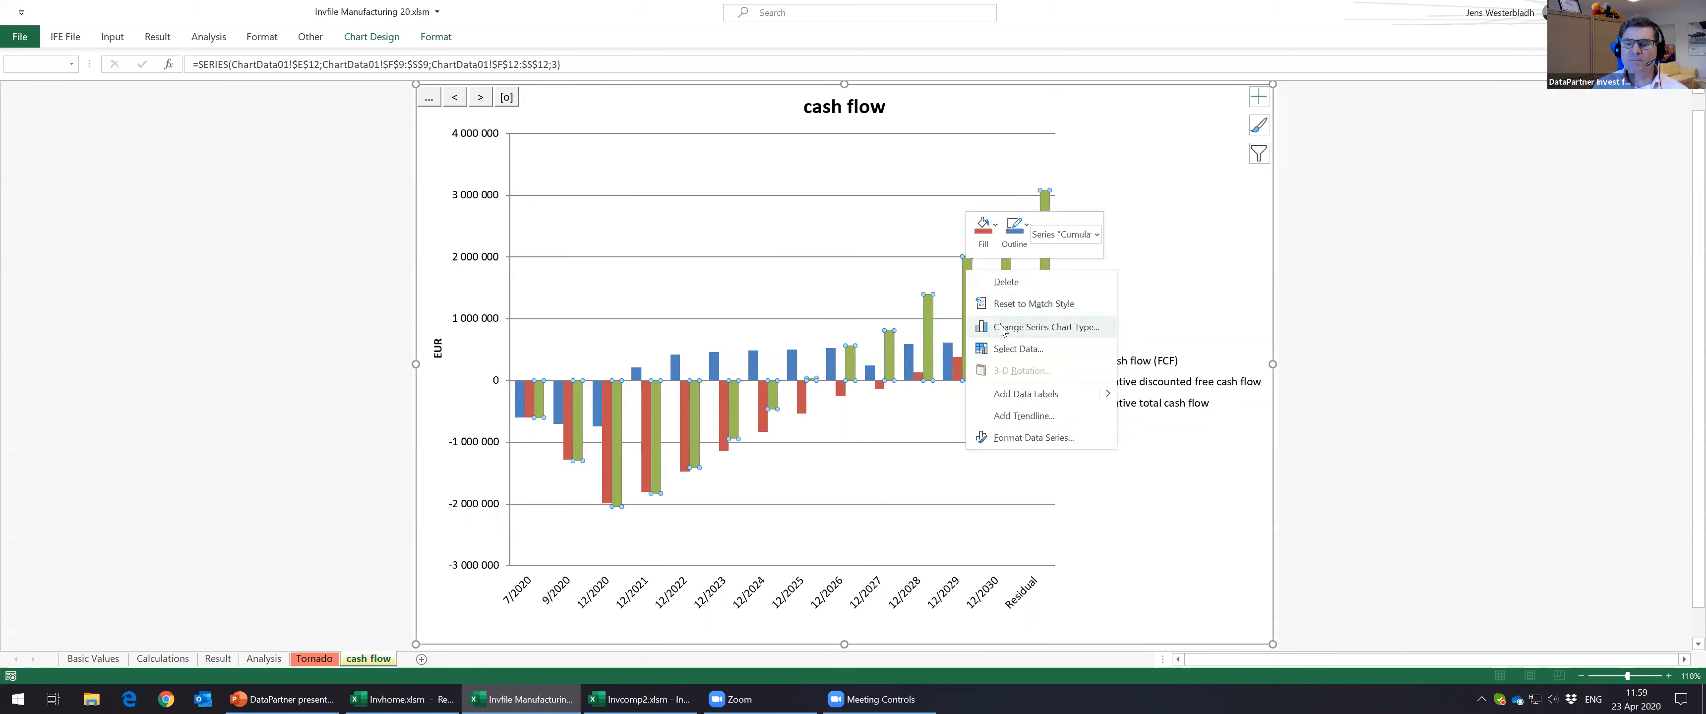
click(998, 326)
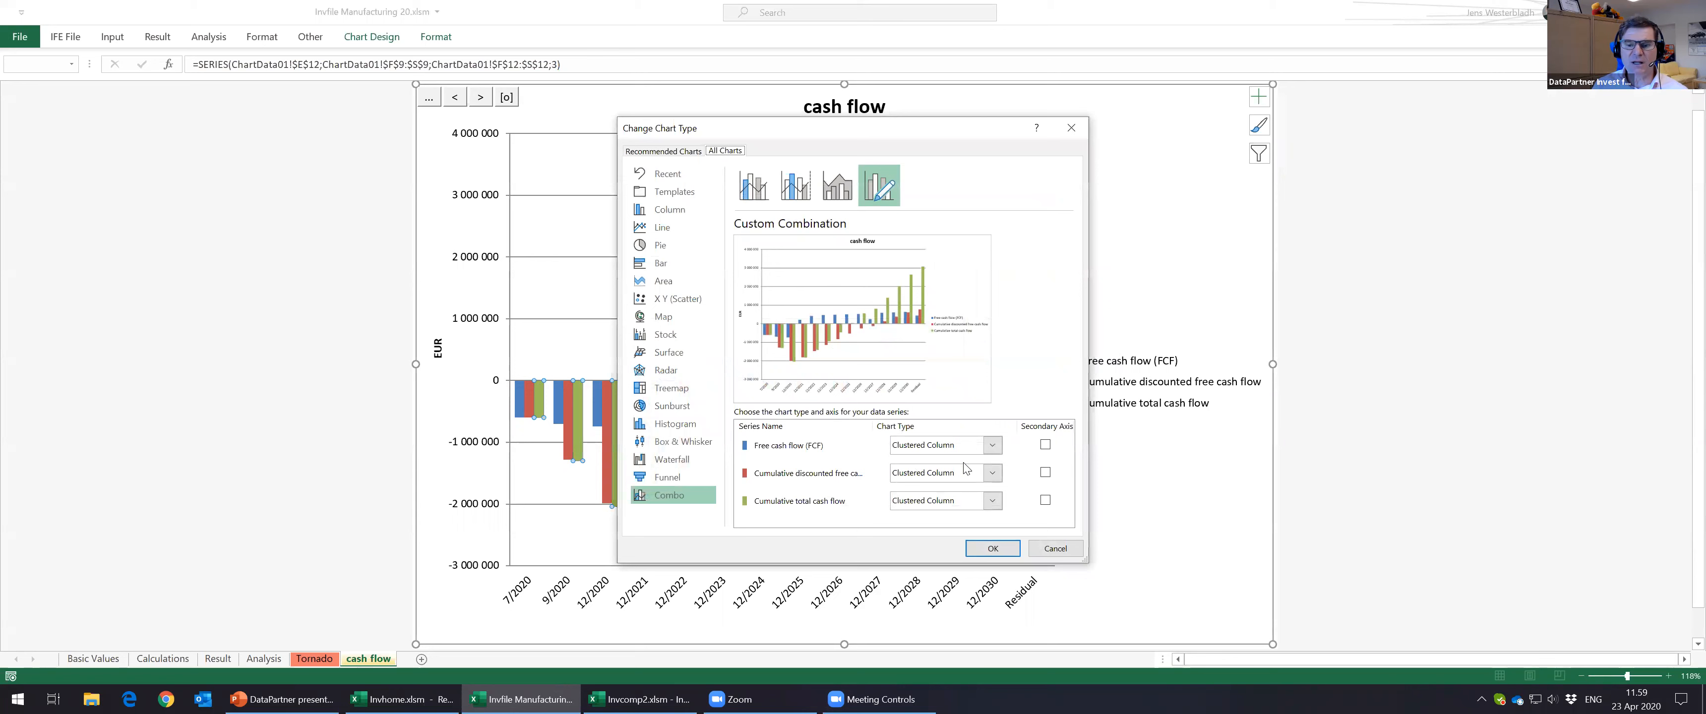
click(991, 472)
click(911, 325)
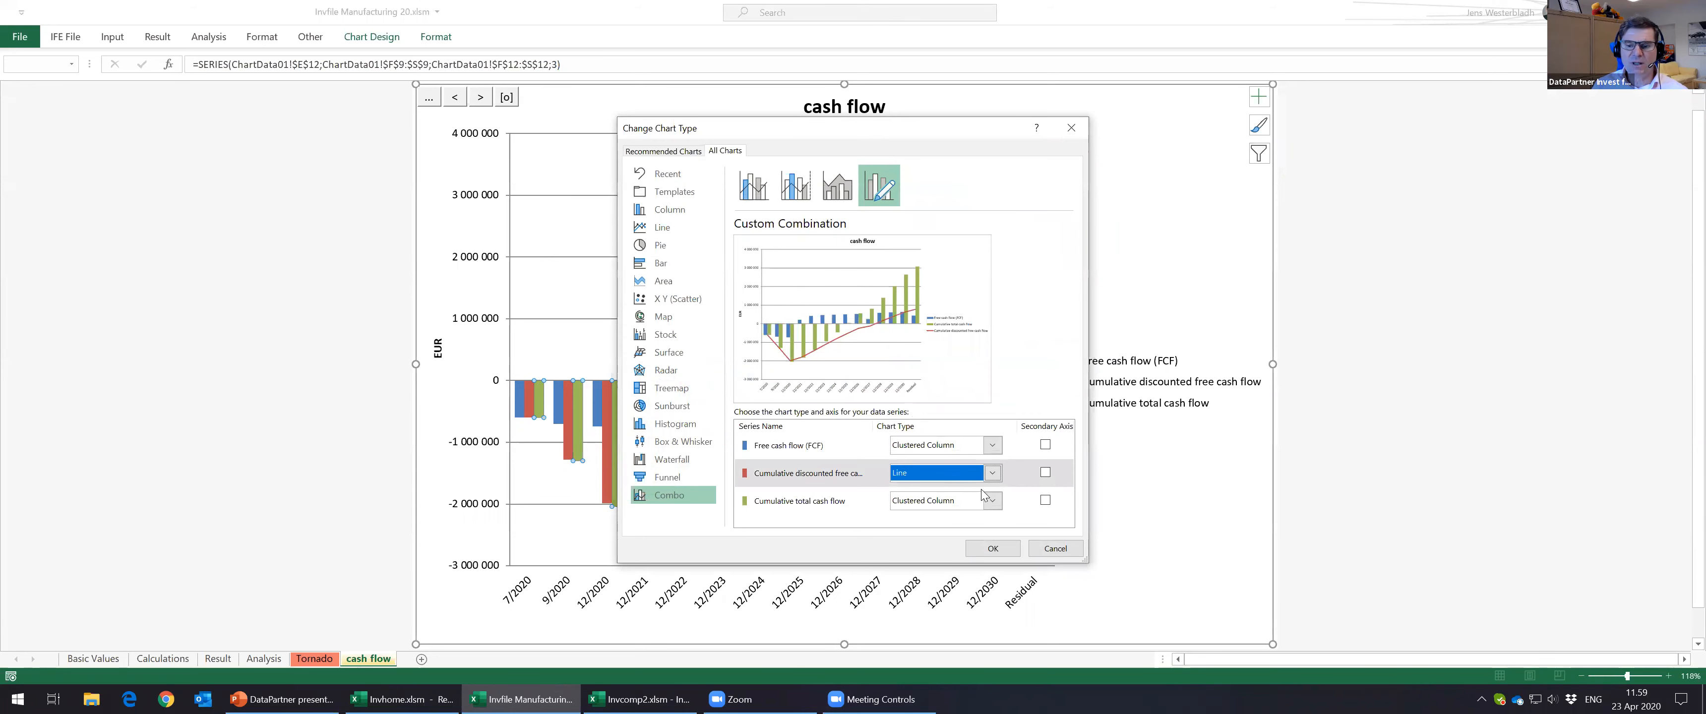
click(992, 501)
click(912, 326)
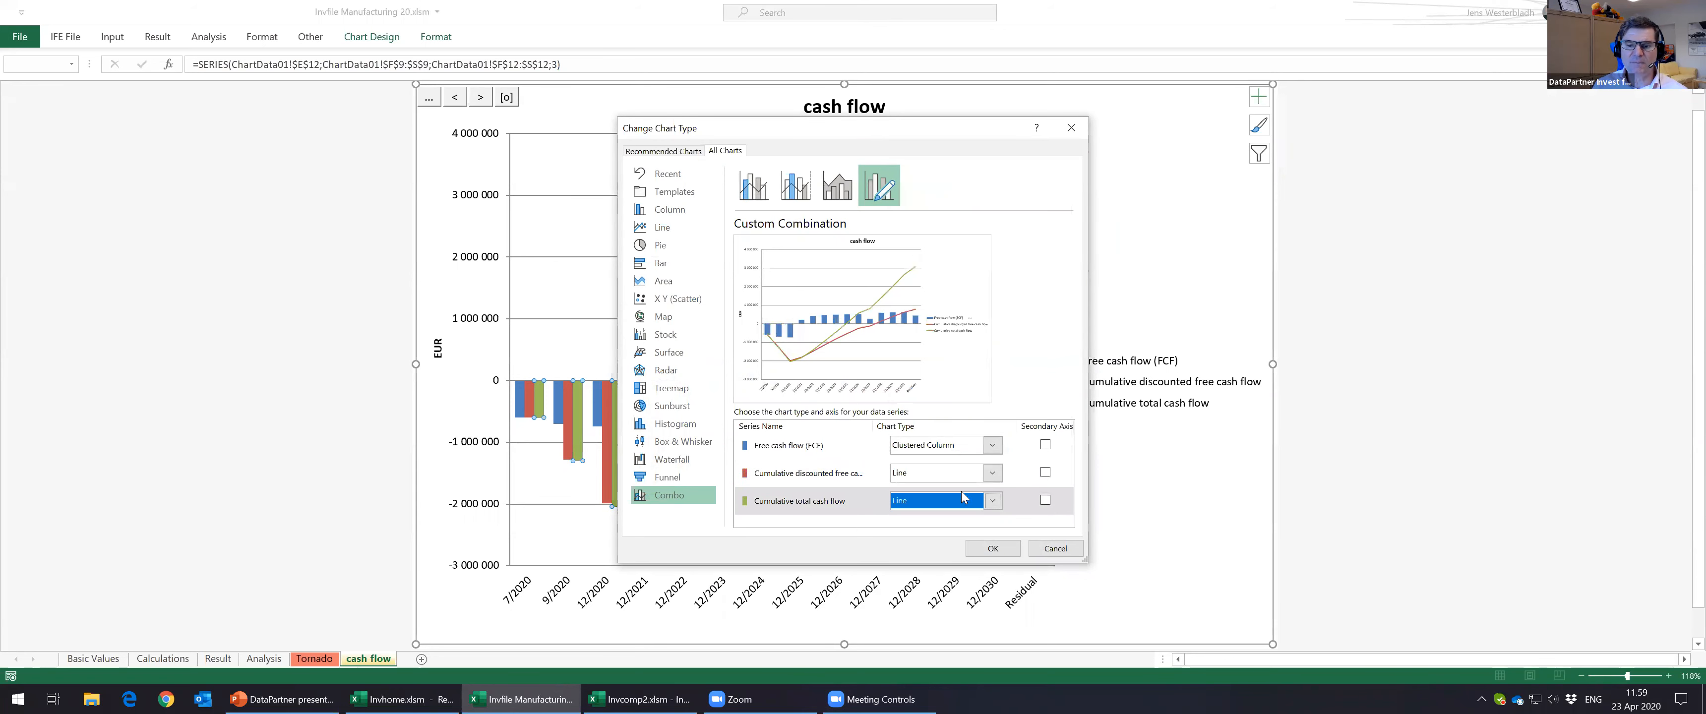
click(993, 548)
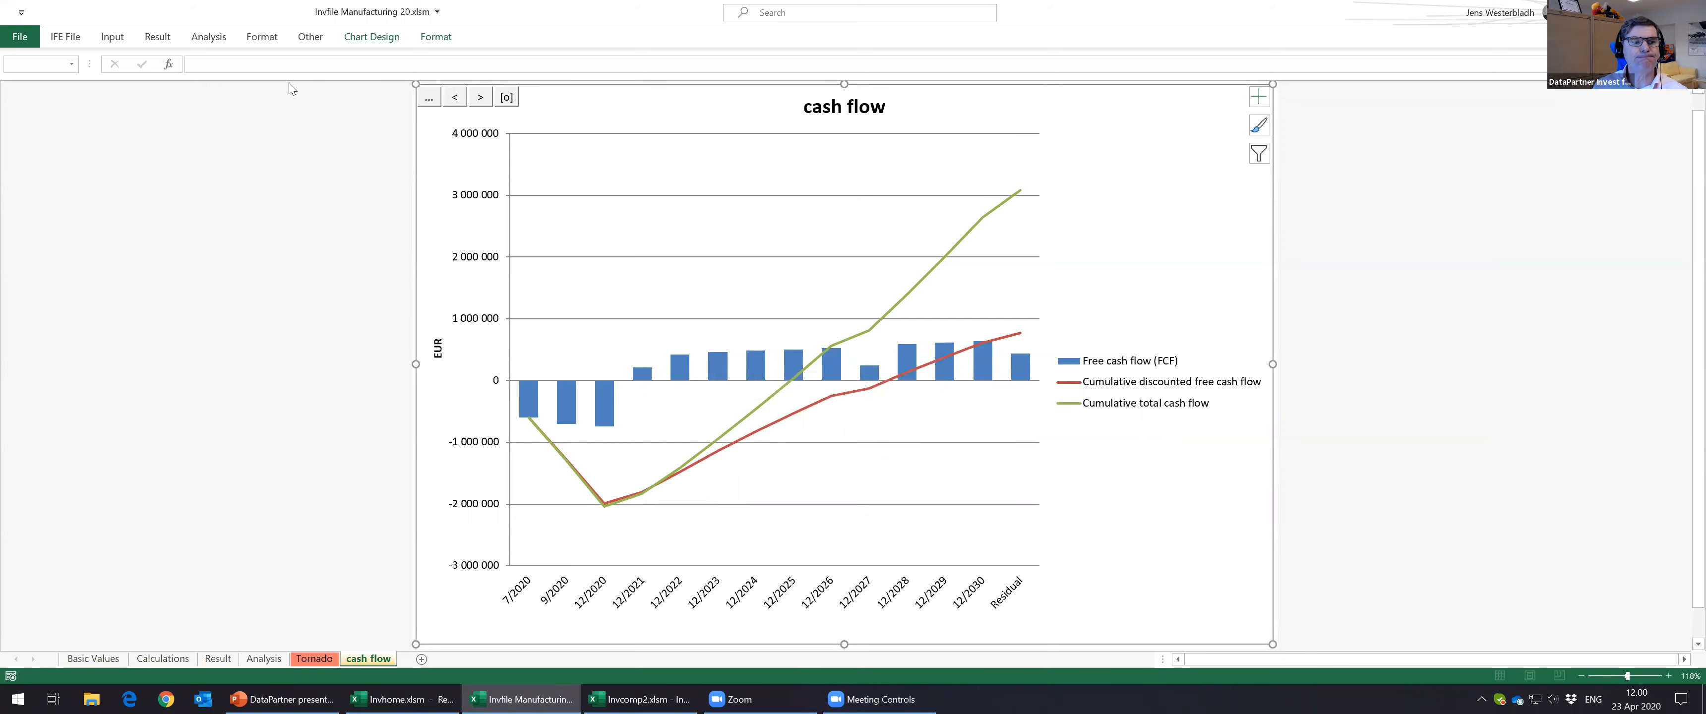
Step: Create the ready-made Equity and liabilities calculation chart
click(209, 36)
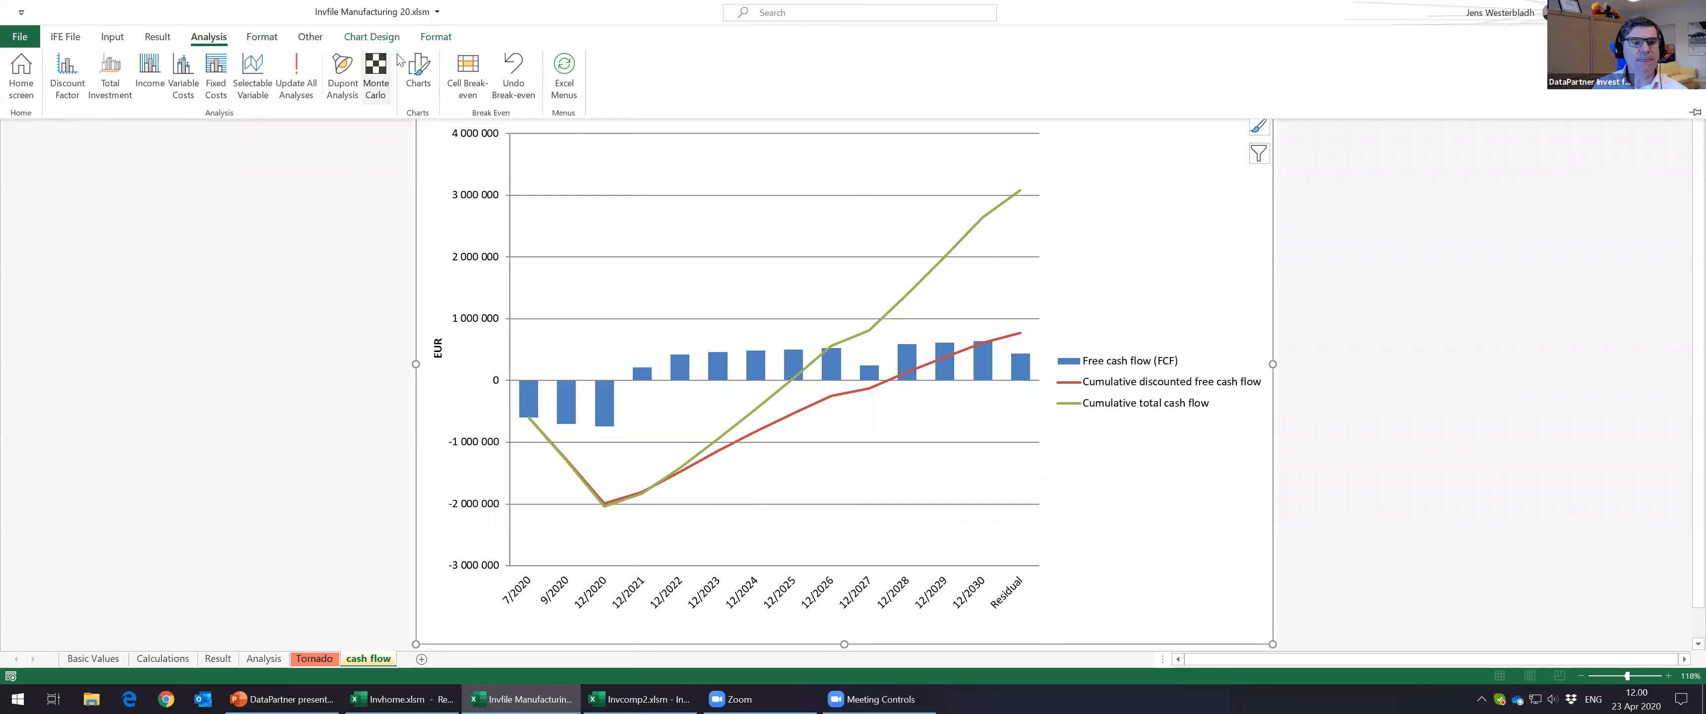
click(418, 72)
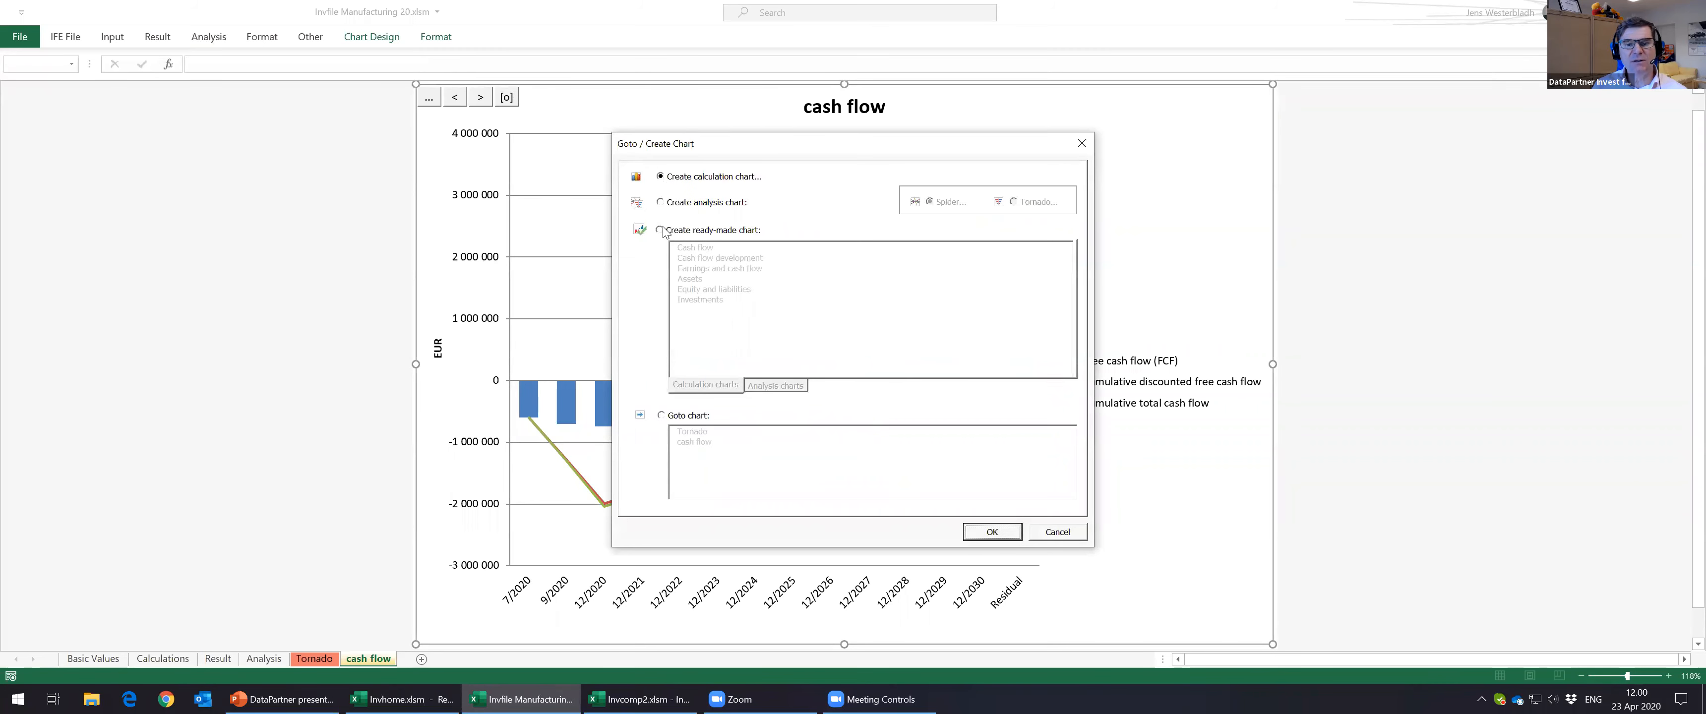
click(661, 230)
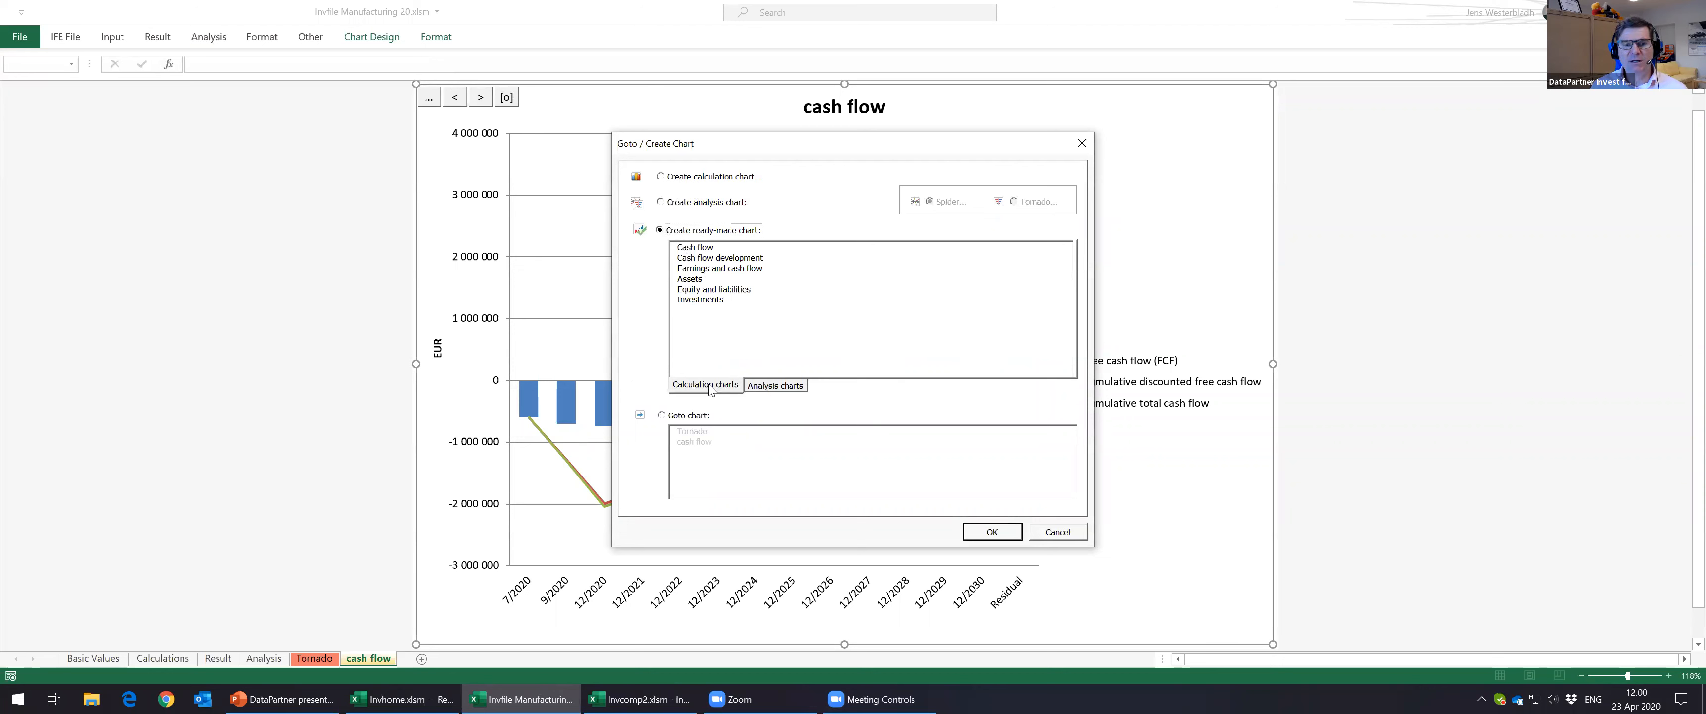
click(788, 386)
click(737, 391)
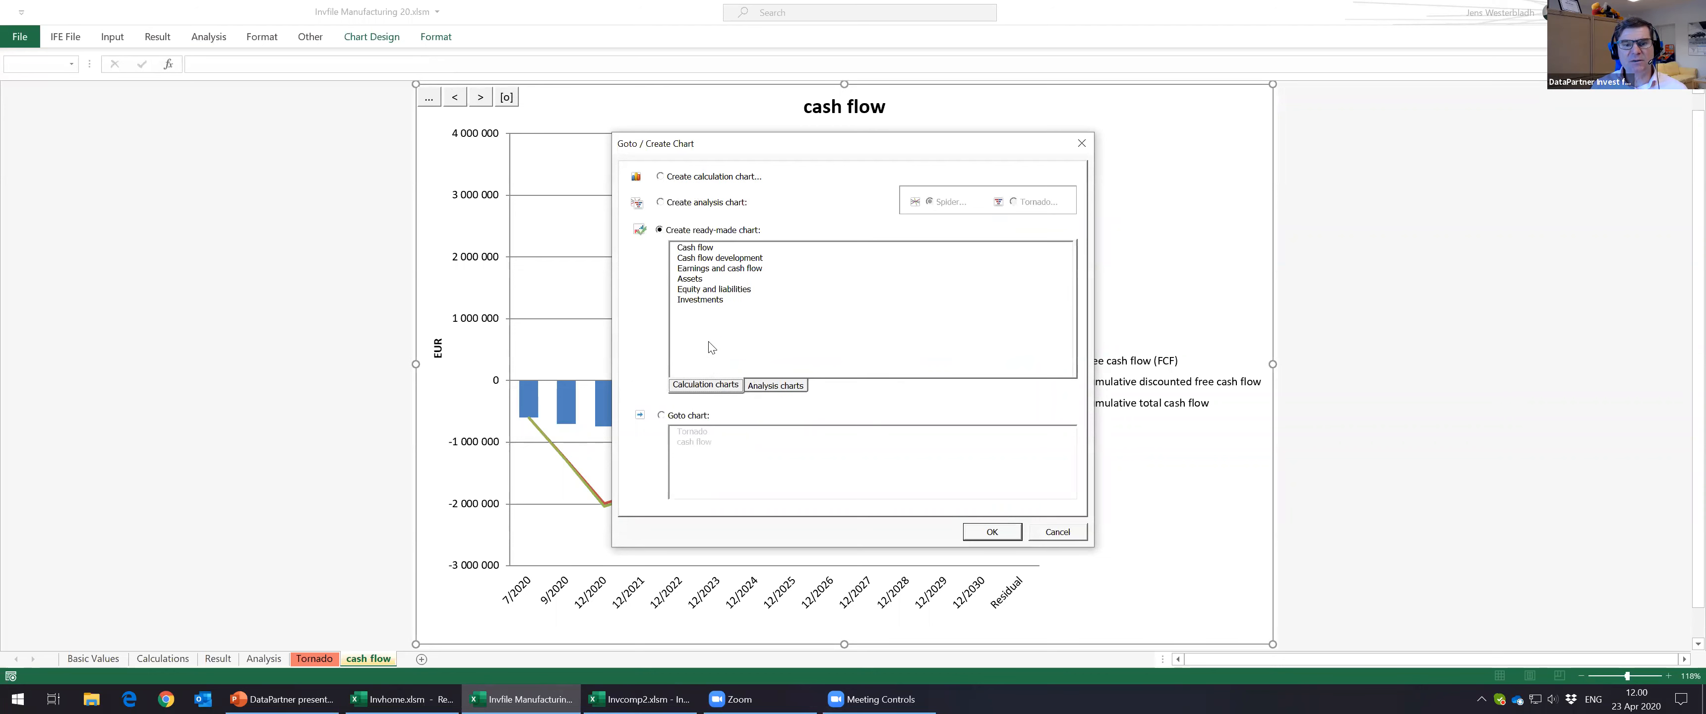
double_click(707, 290)
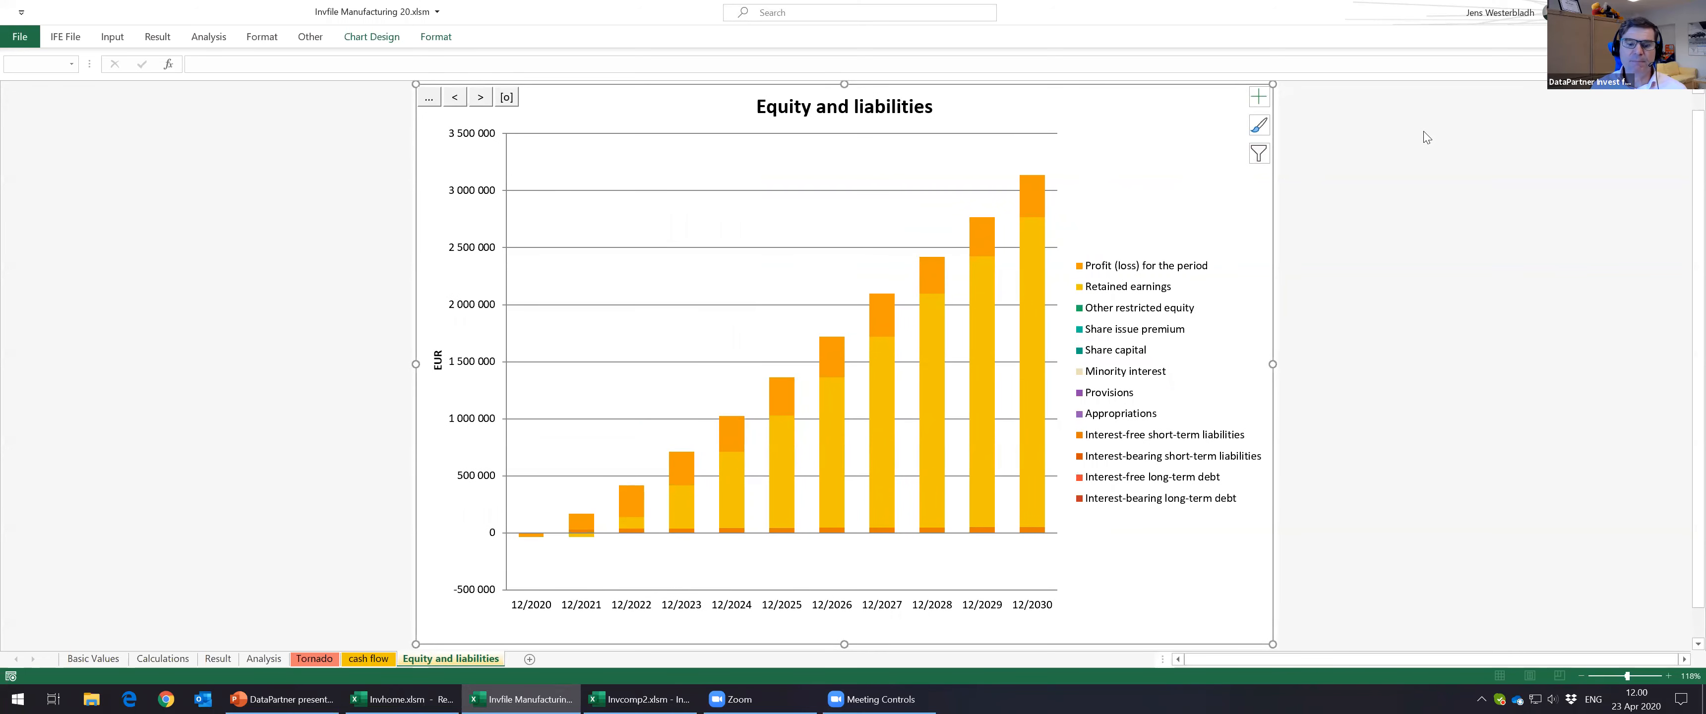
Step: Create a DuPont analysis of the investment and set it to show ROA & ROE
click(371, 658)
click(314, 659)
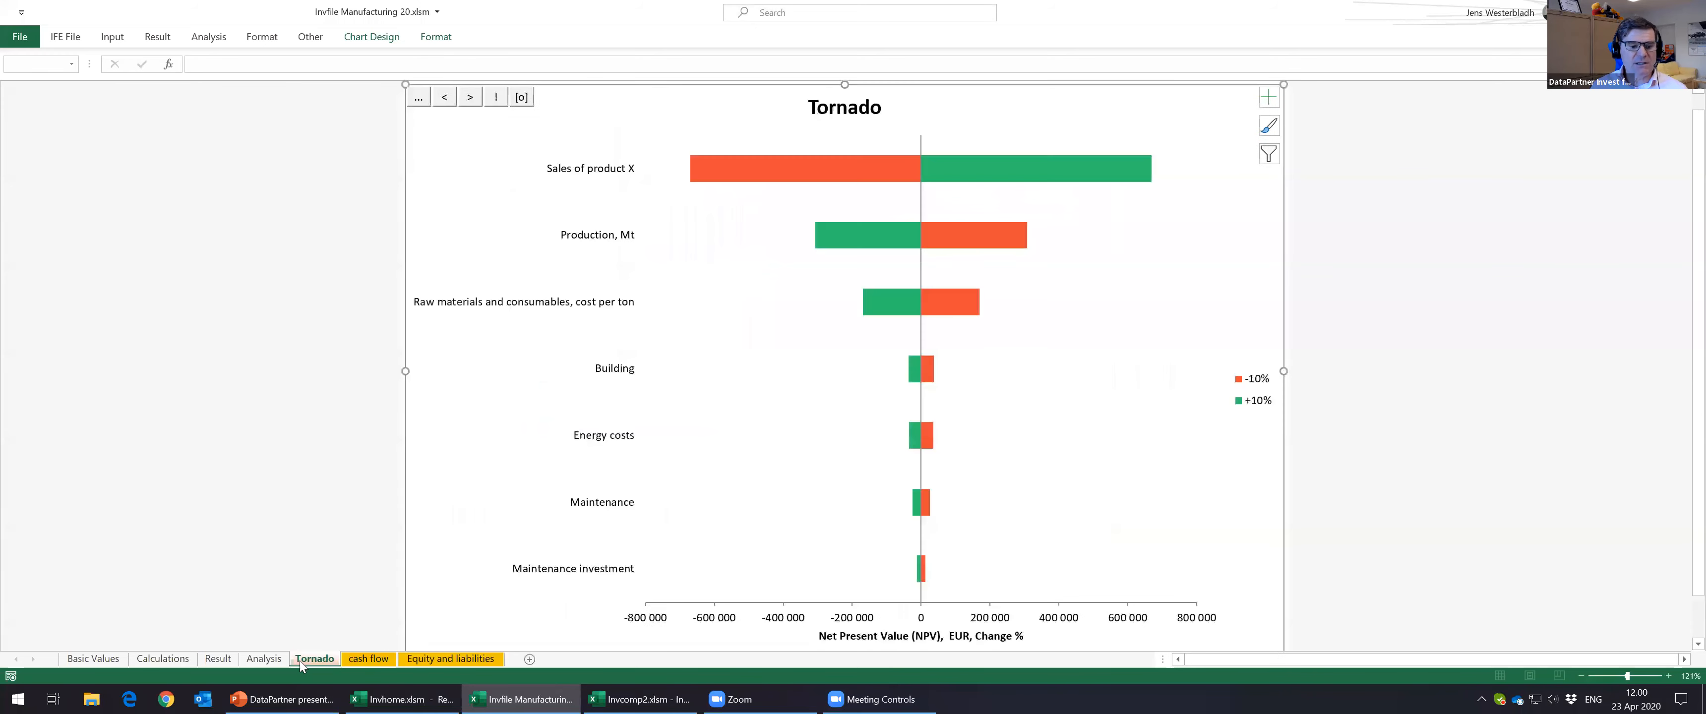
click(264, 659)
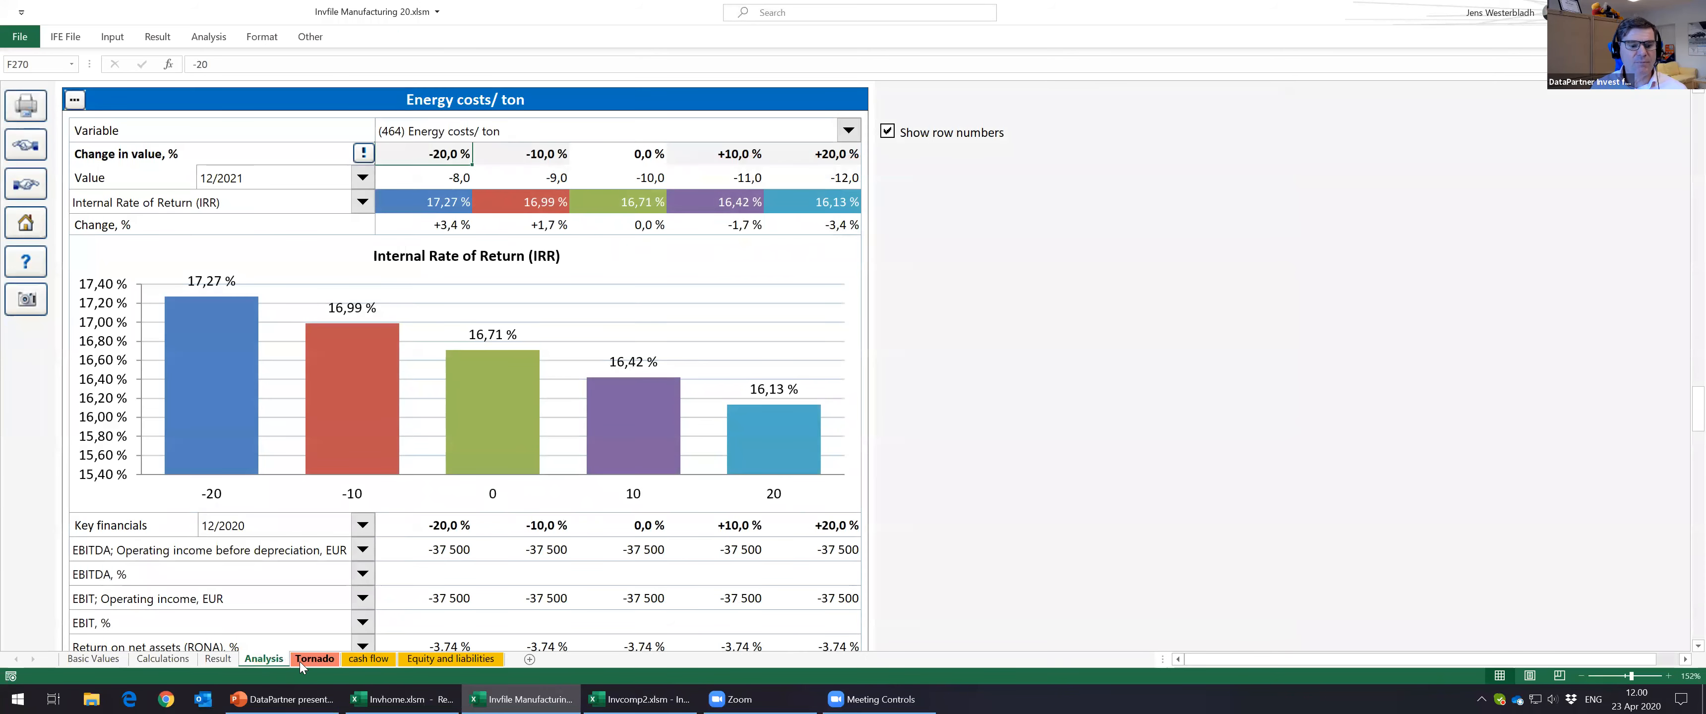
click(211, 38)
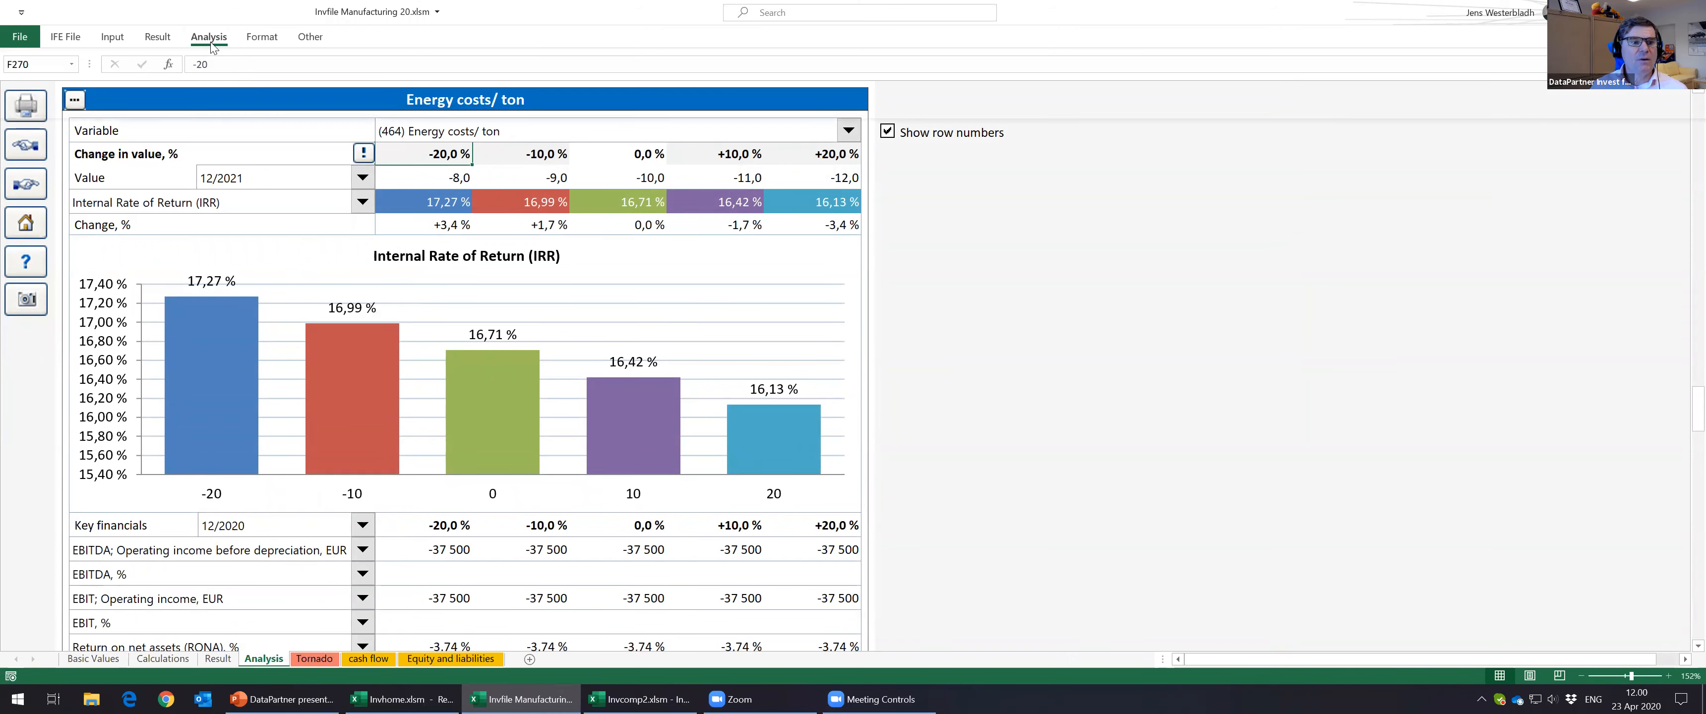
click(342, 73)
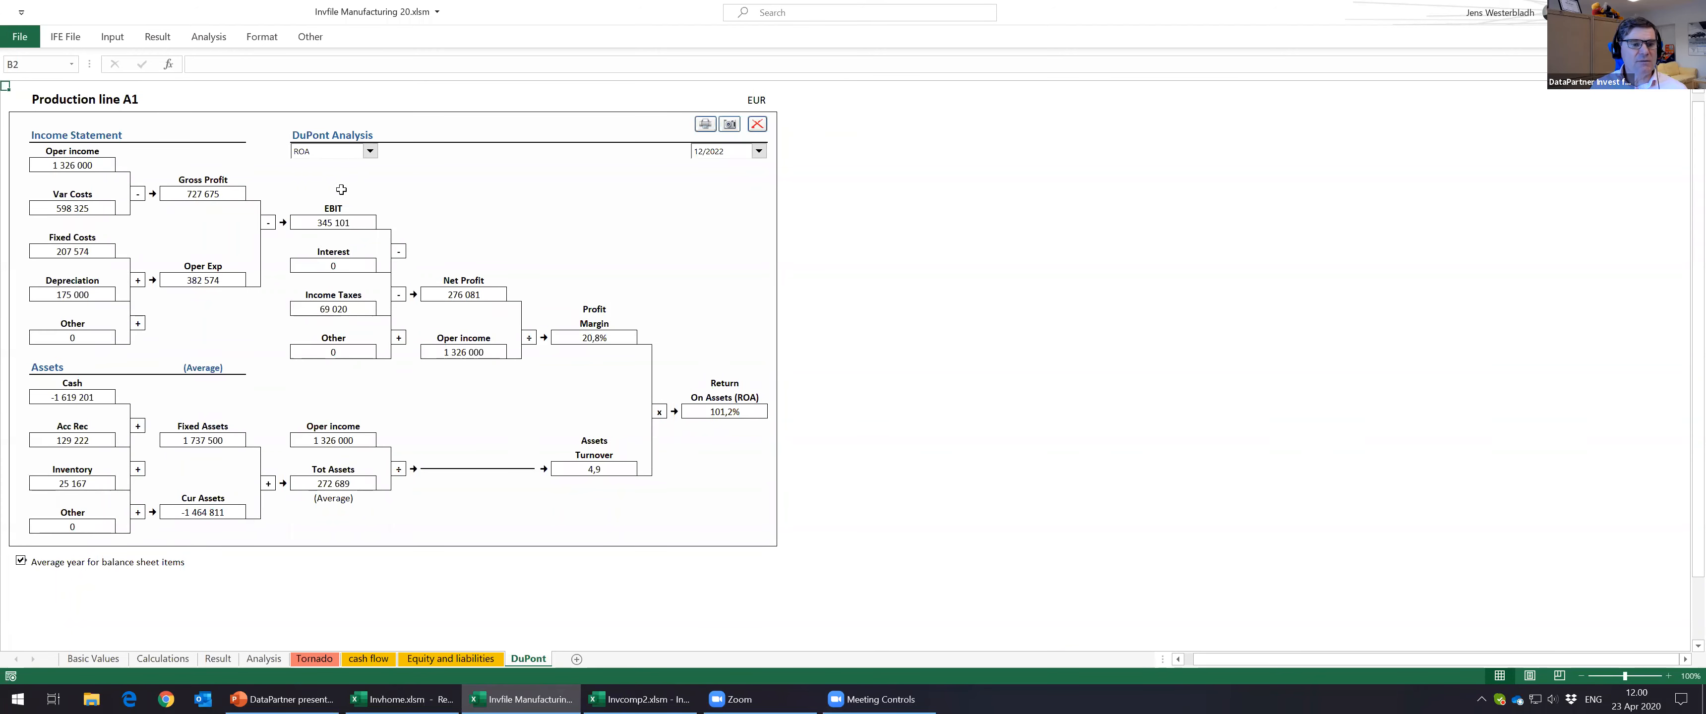
click(370, 151)
click(366, 175)
scroll(997, 485, down, 6)
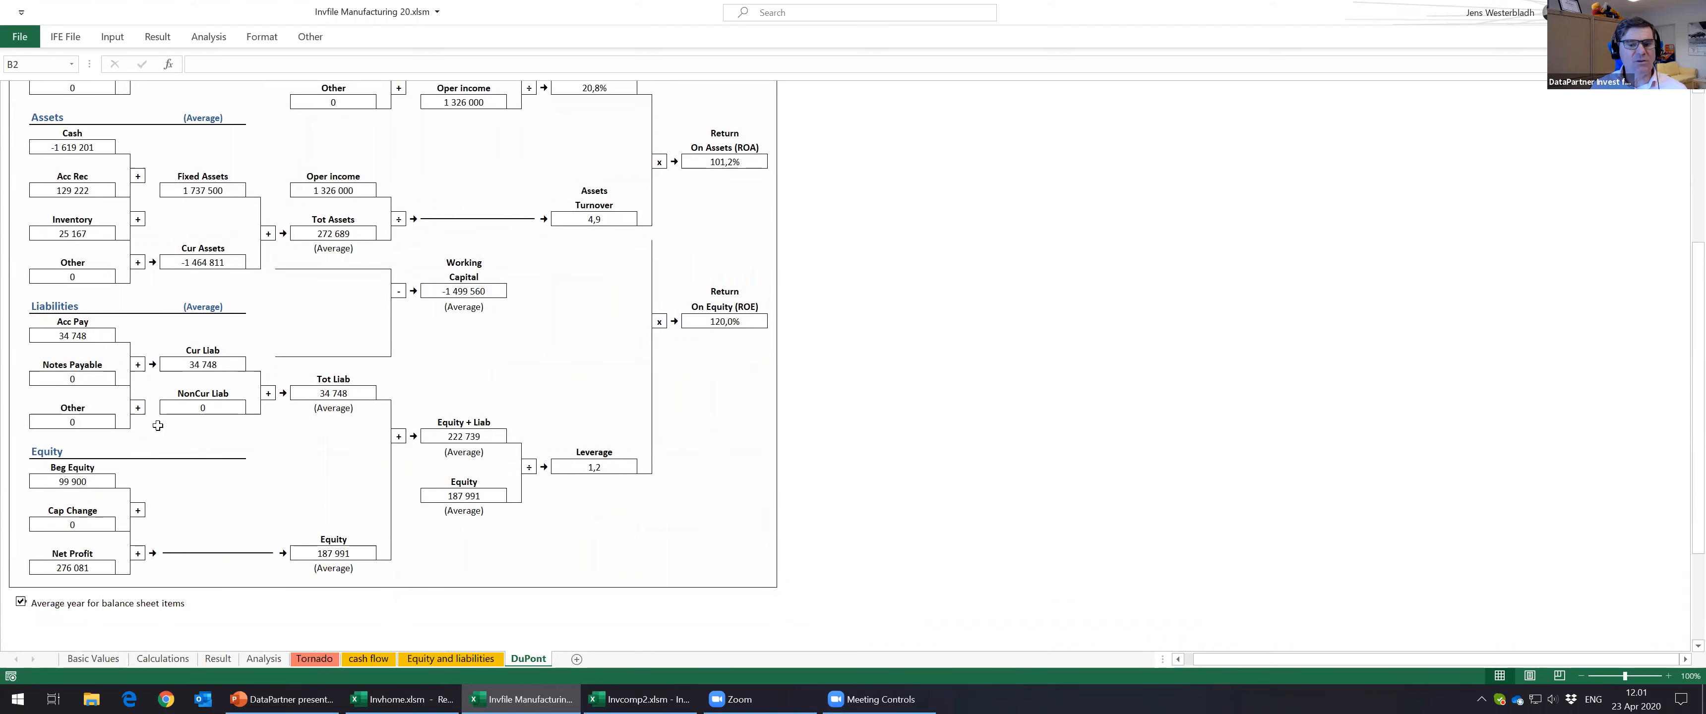
scroll(158, 426, up, 6)
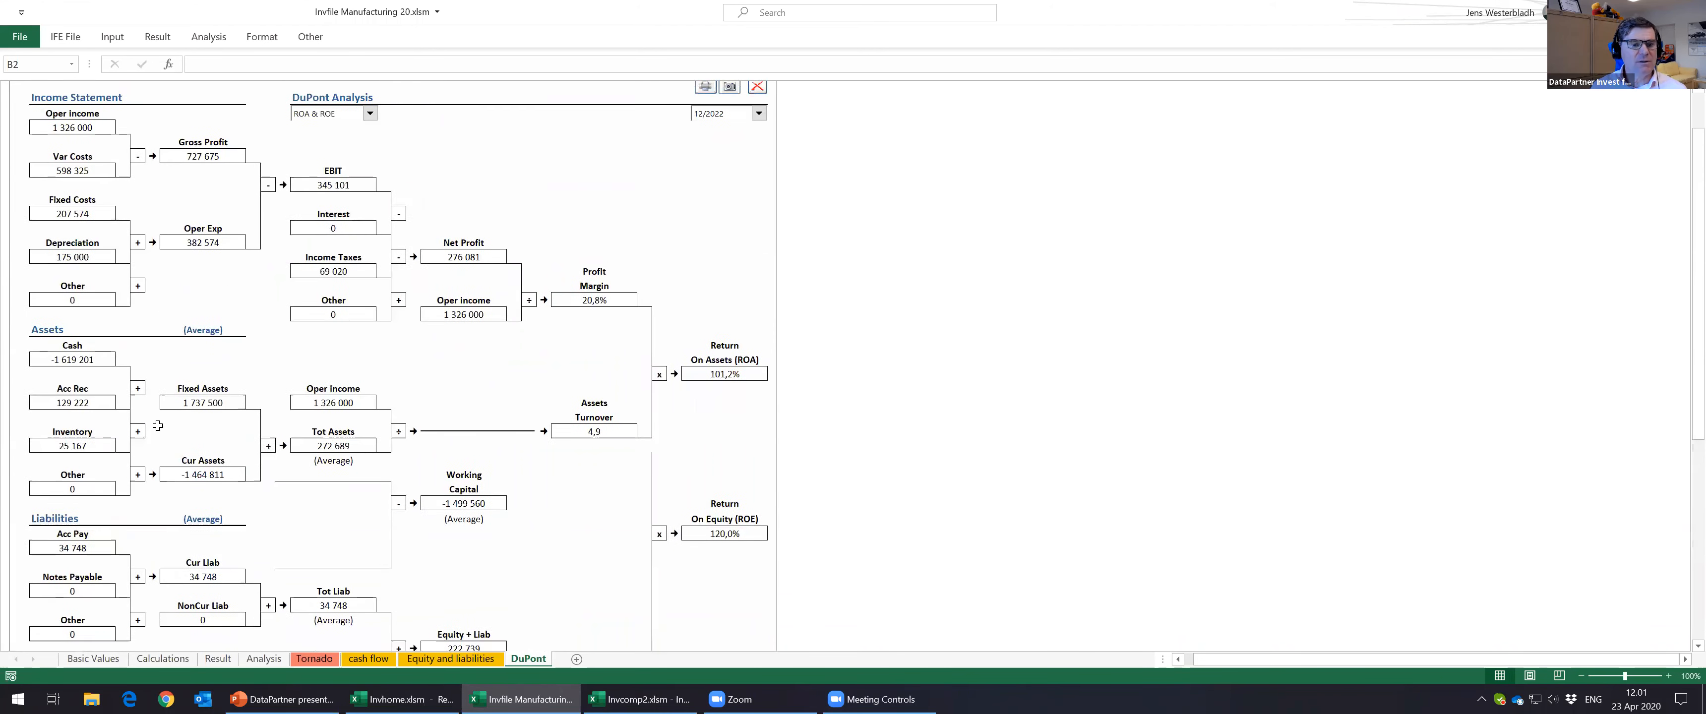
click(206, 38)
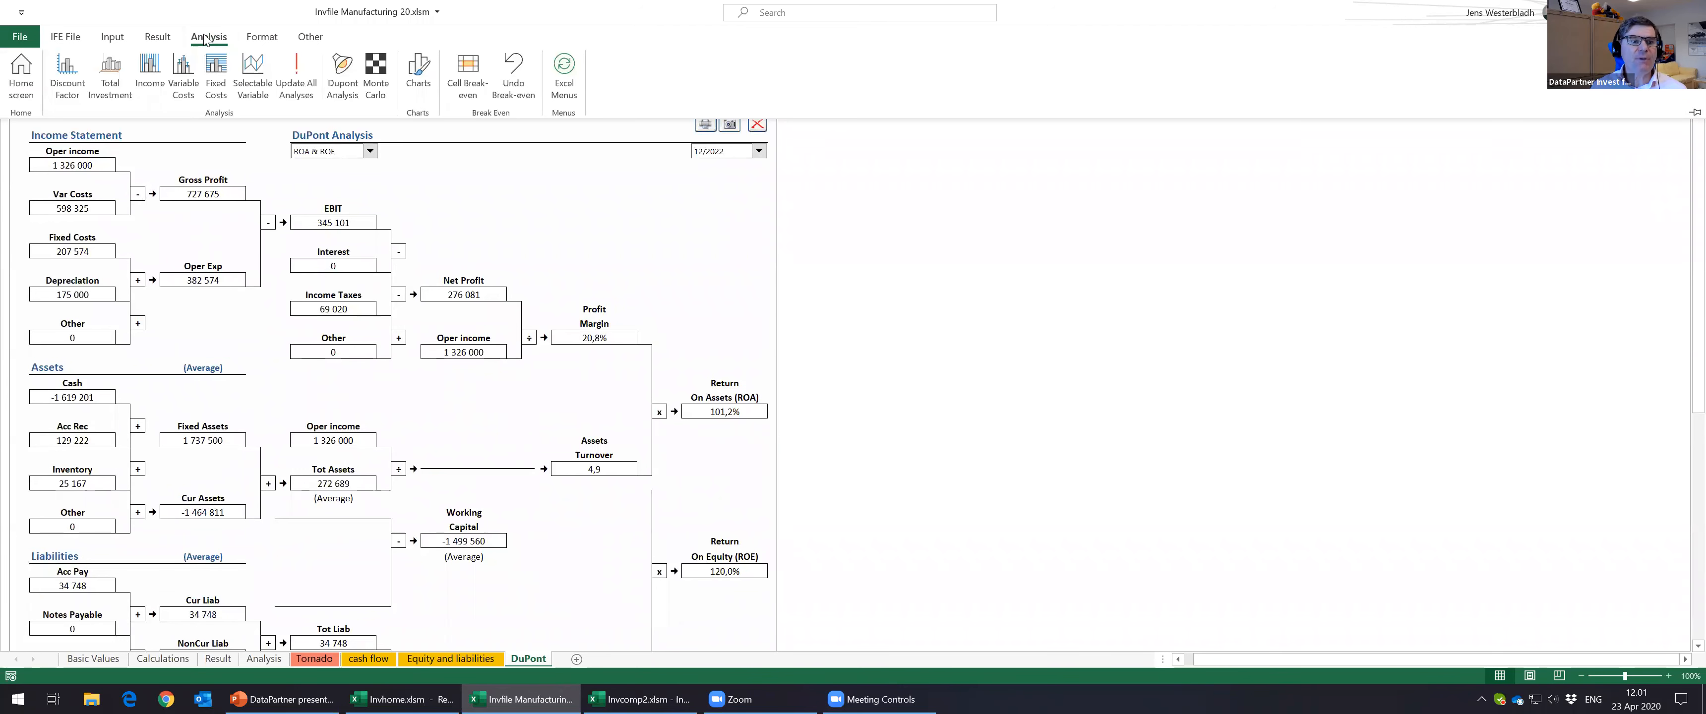
click(375, 61)
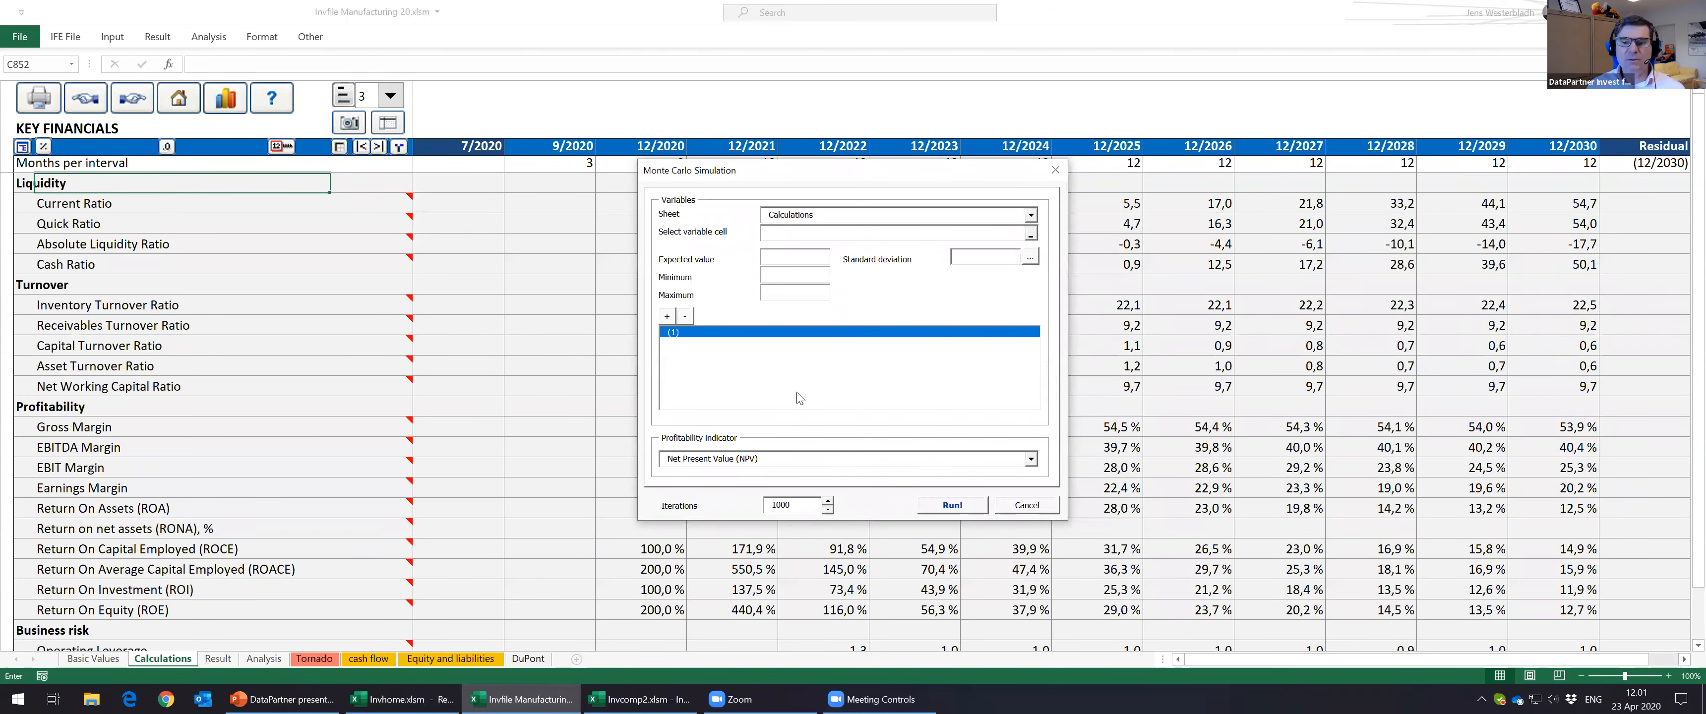
click(1024, 507)
Step: Go to the income statement inputs and select the 12/2021 value of Price per Mt
click(151, 38)
click(124, 37)
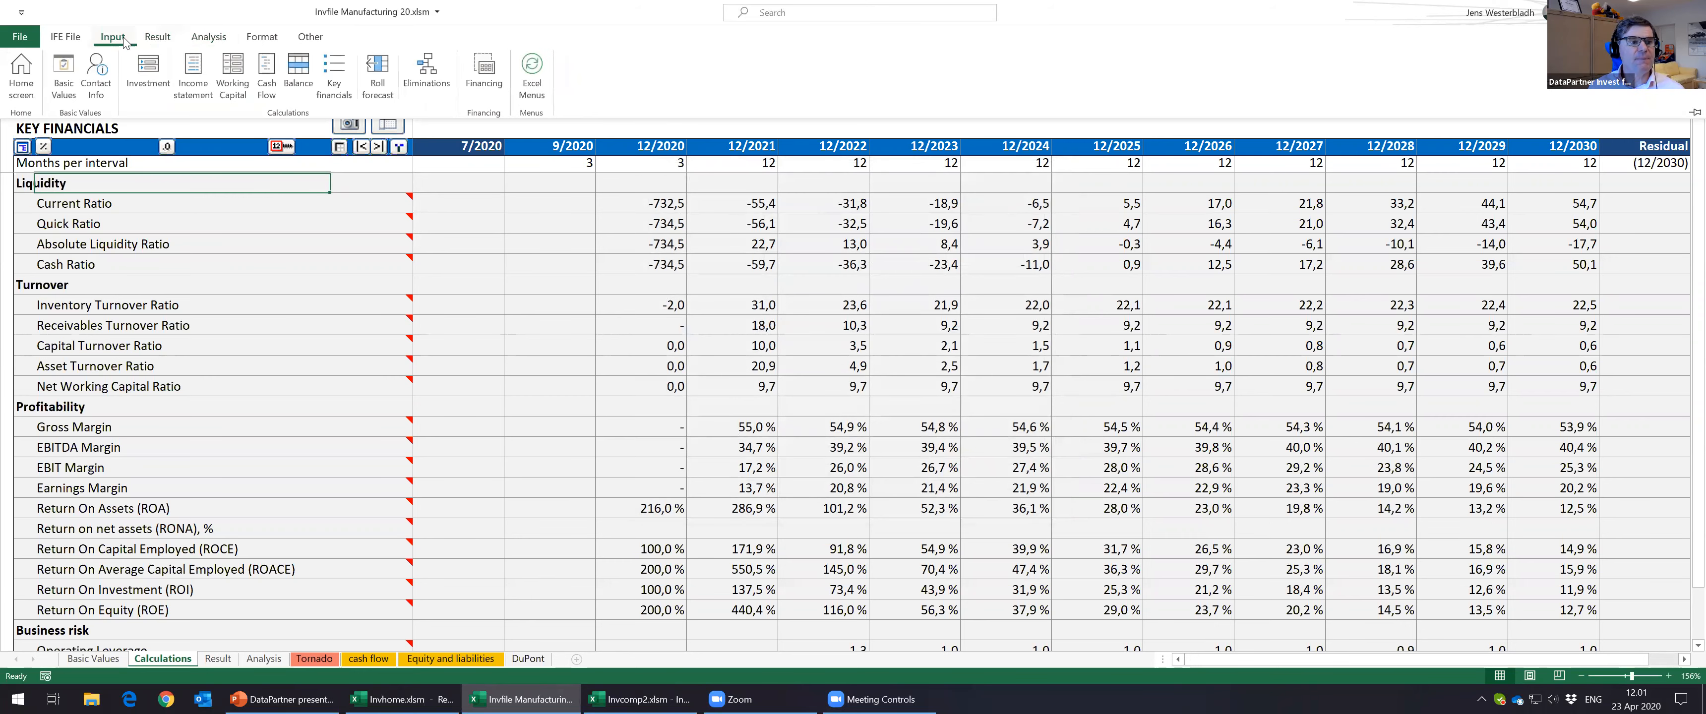
click(190, 78)
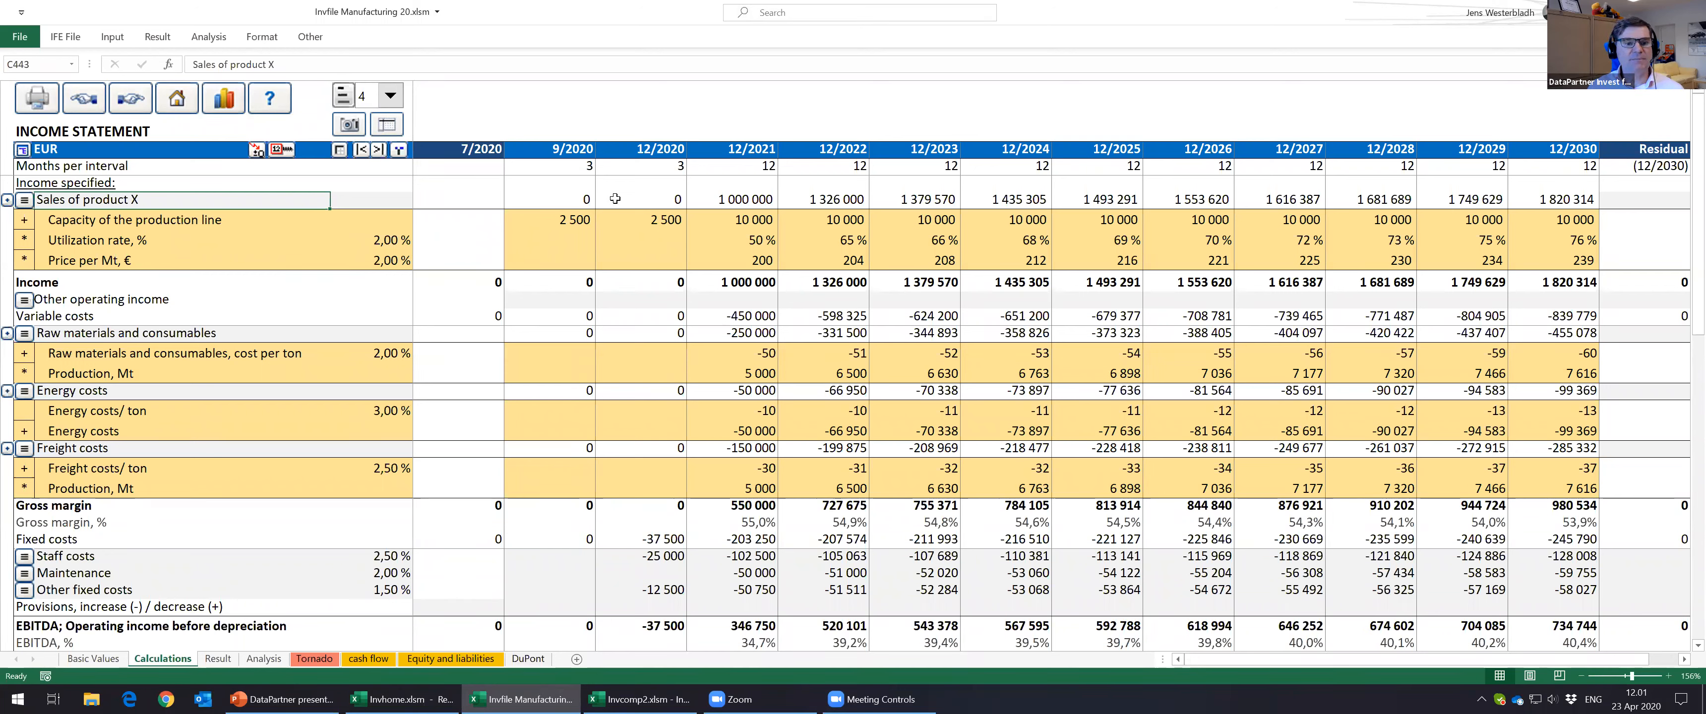
click(617, 219)
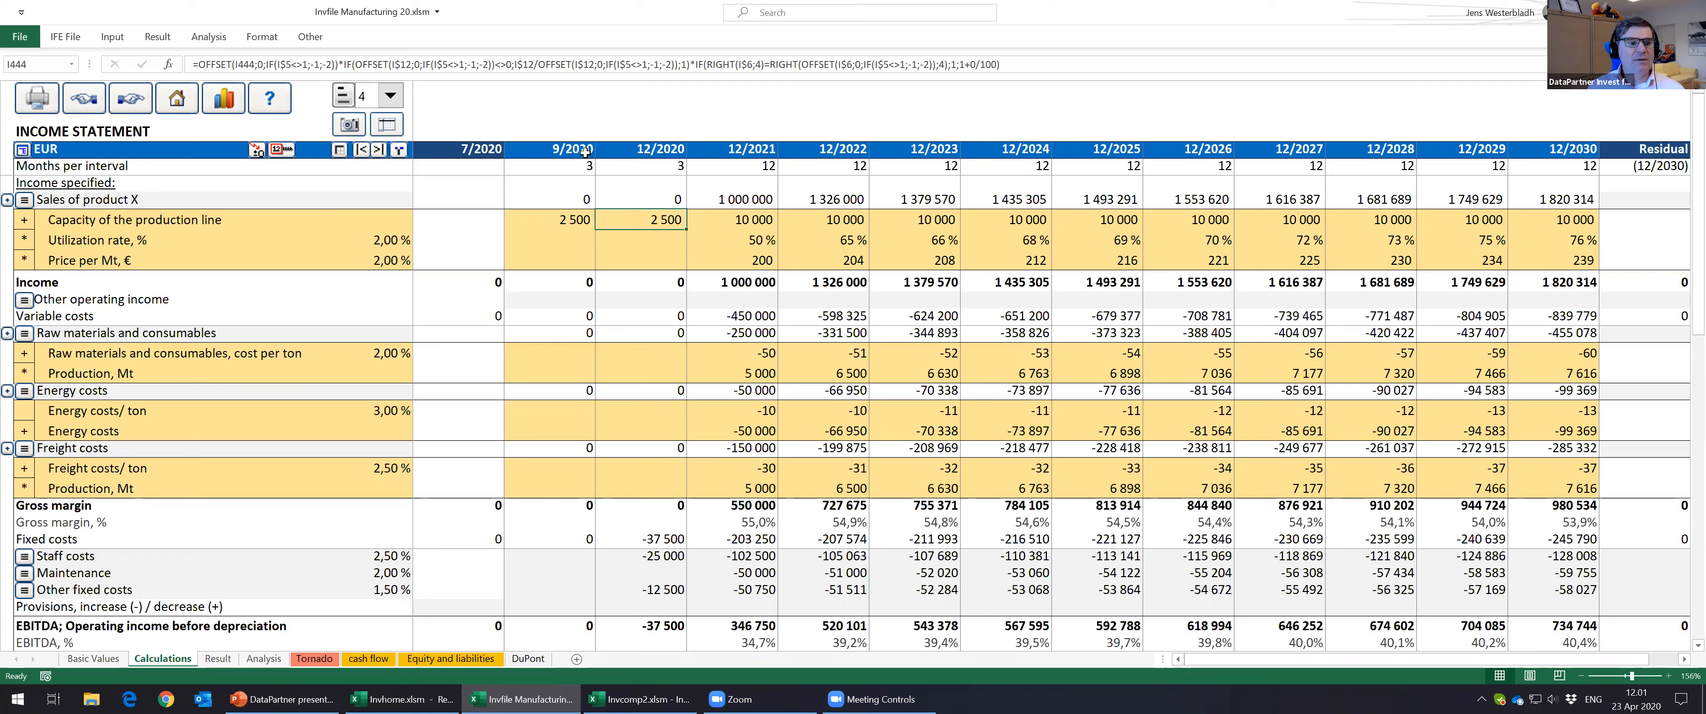
click(767, 259)
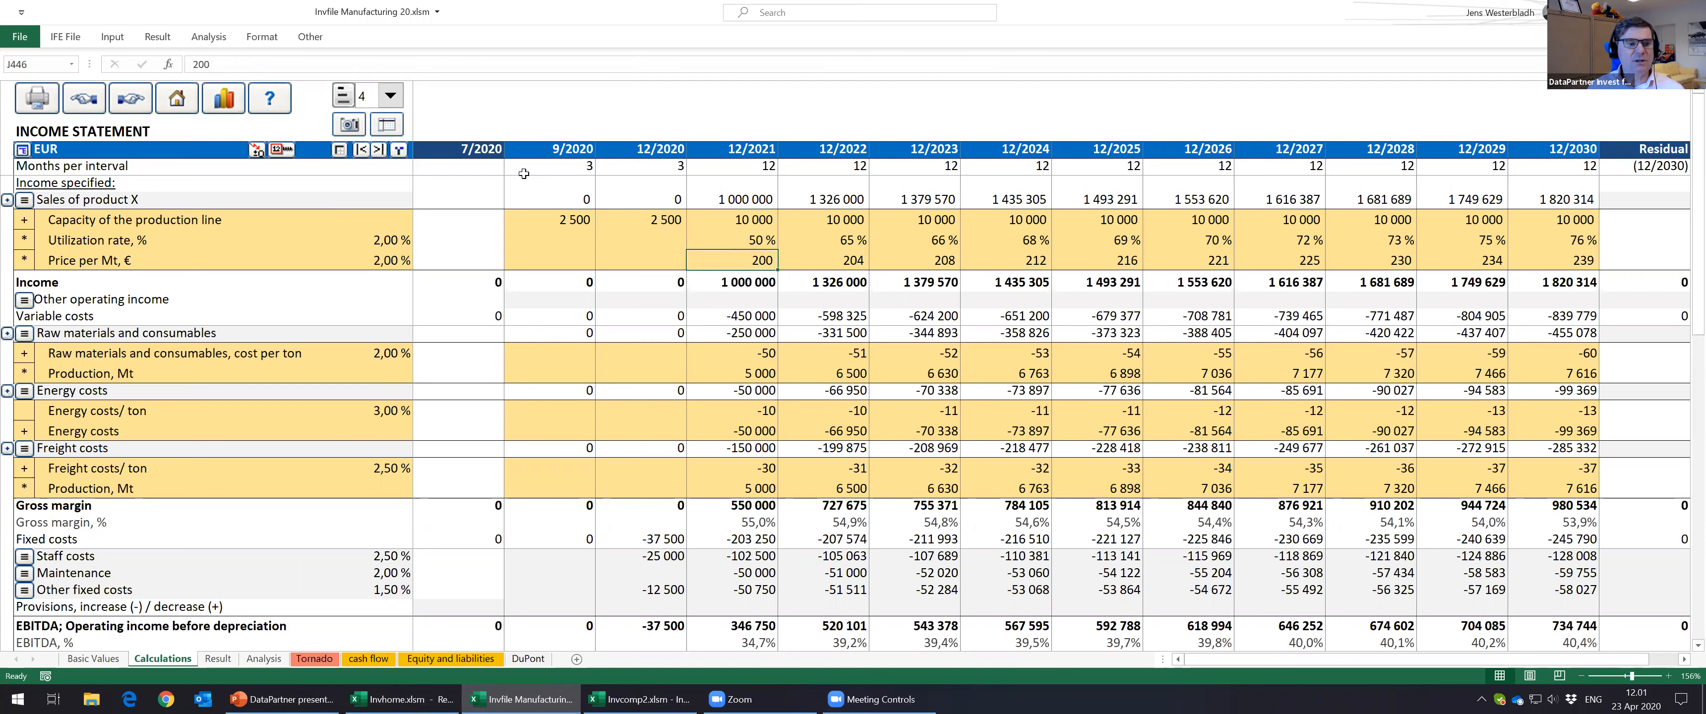
Step: Set up a Monte Carlo simulation with the 12/2021 Price per Mt as variable, using minimum 100, maximum 300 and standard deviation 20
click(209, 37)
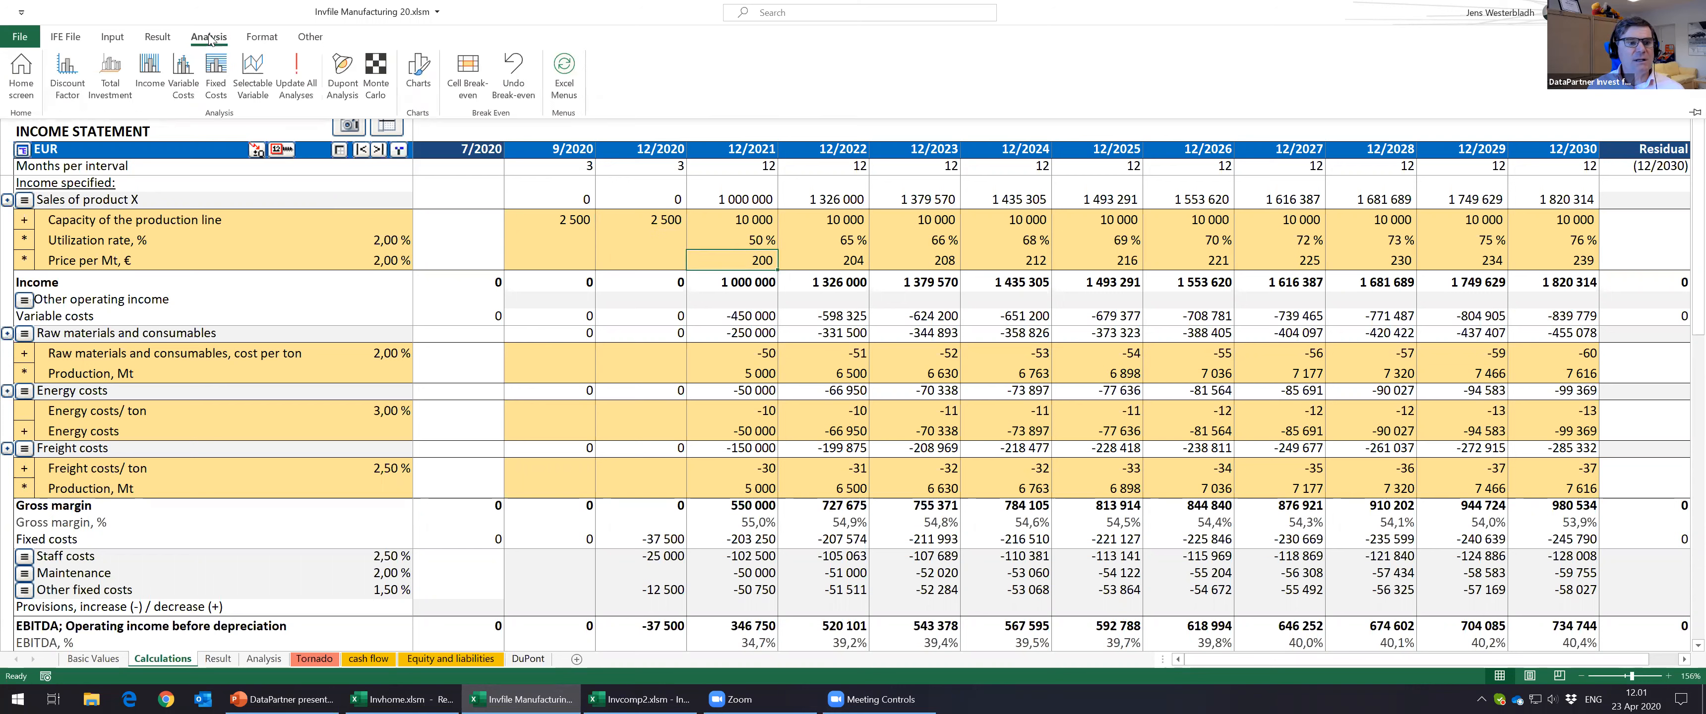
click(376, 69)
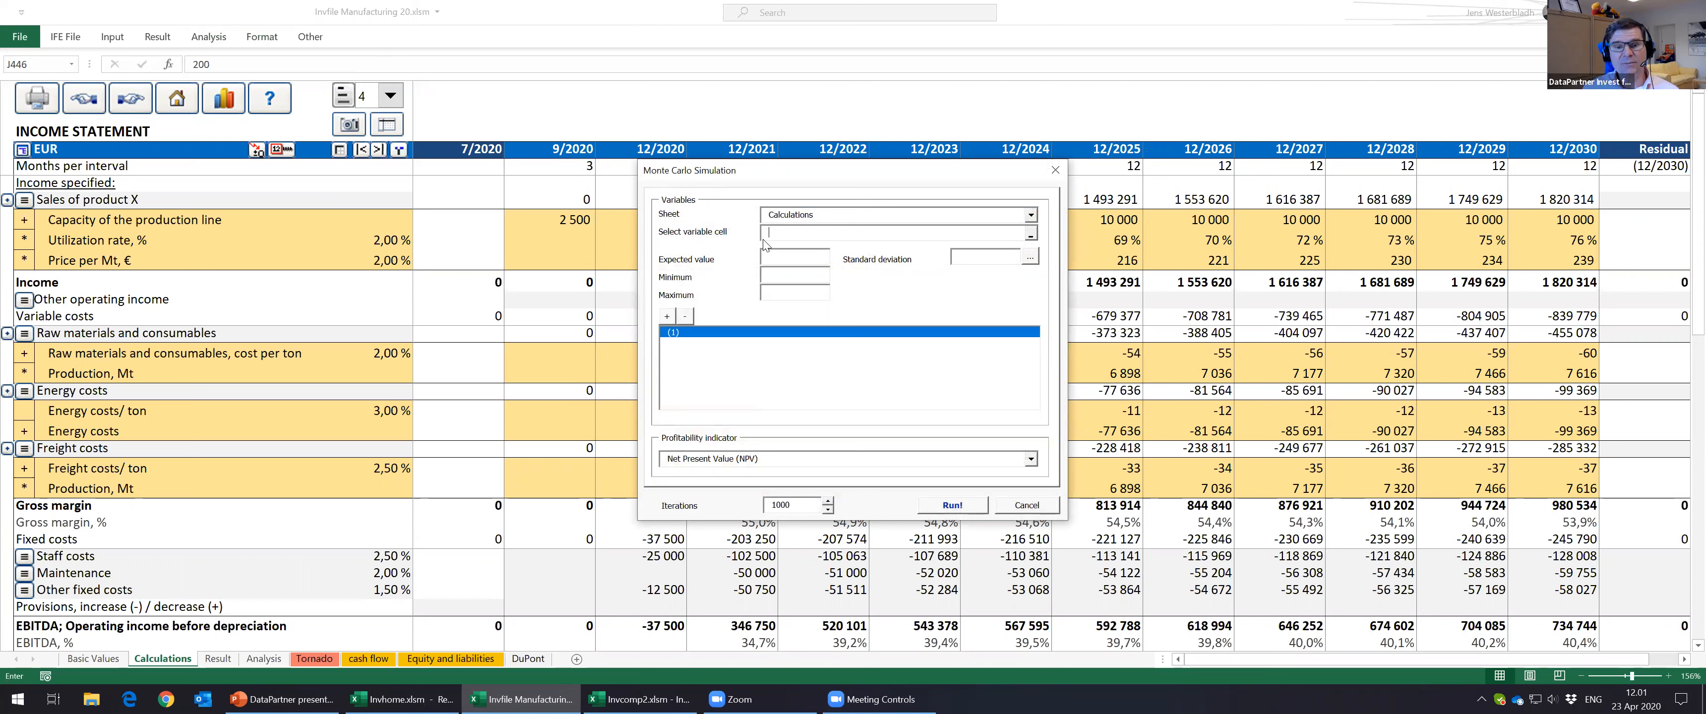
click(1030, 235)
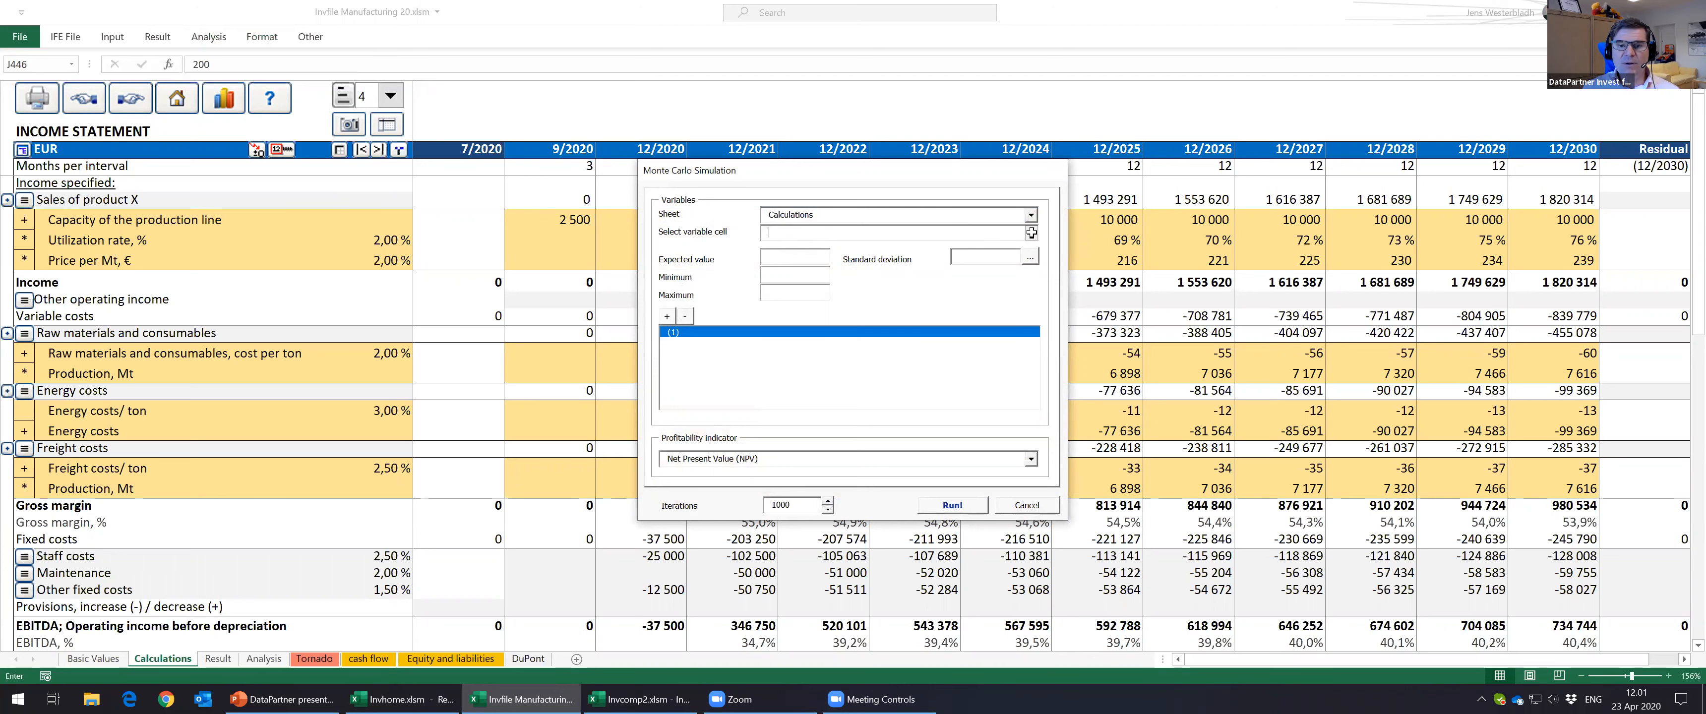
click(758, 258)
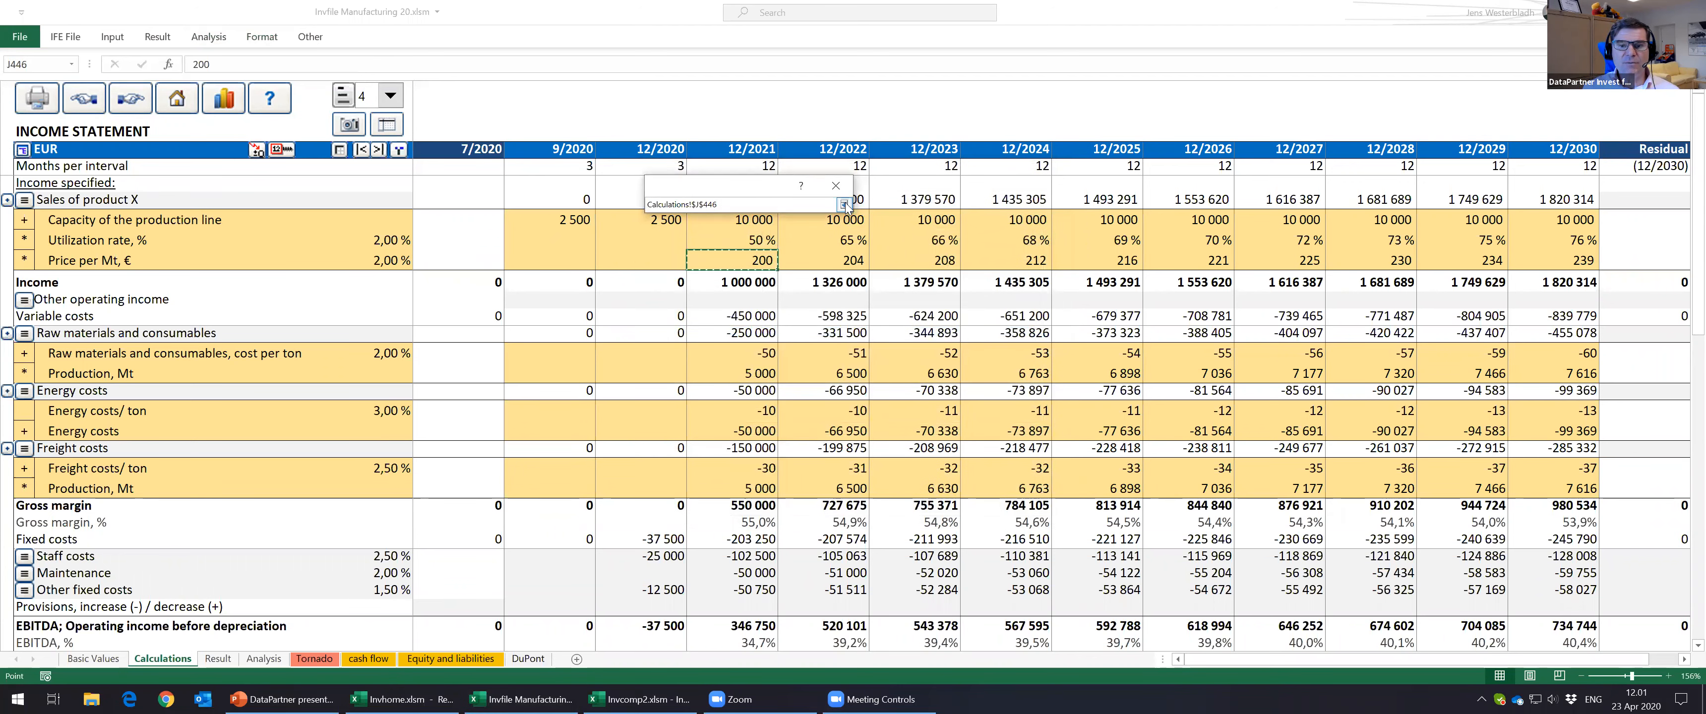
click(845, 205)
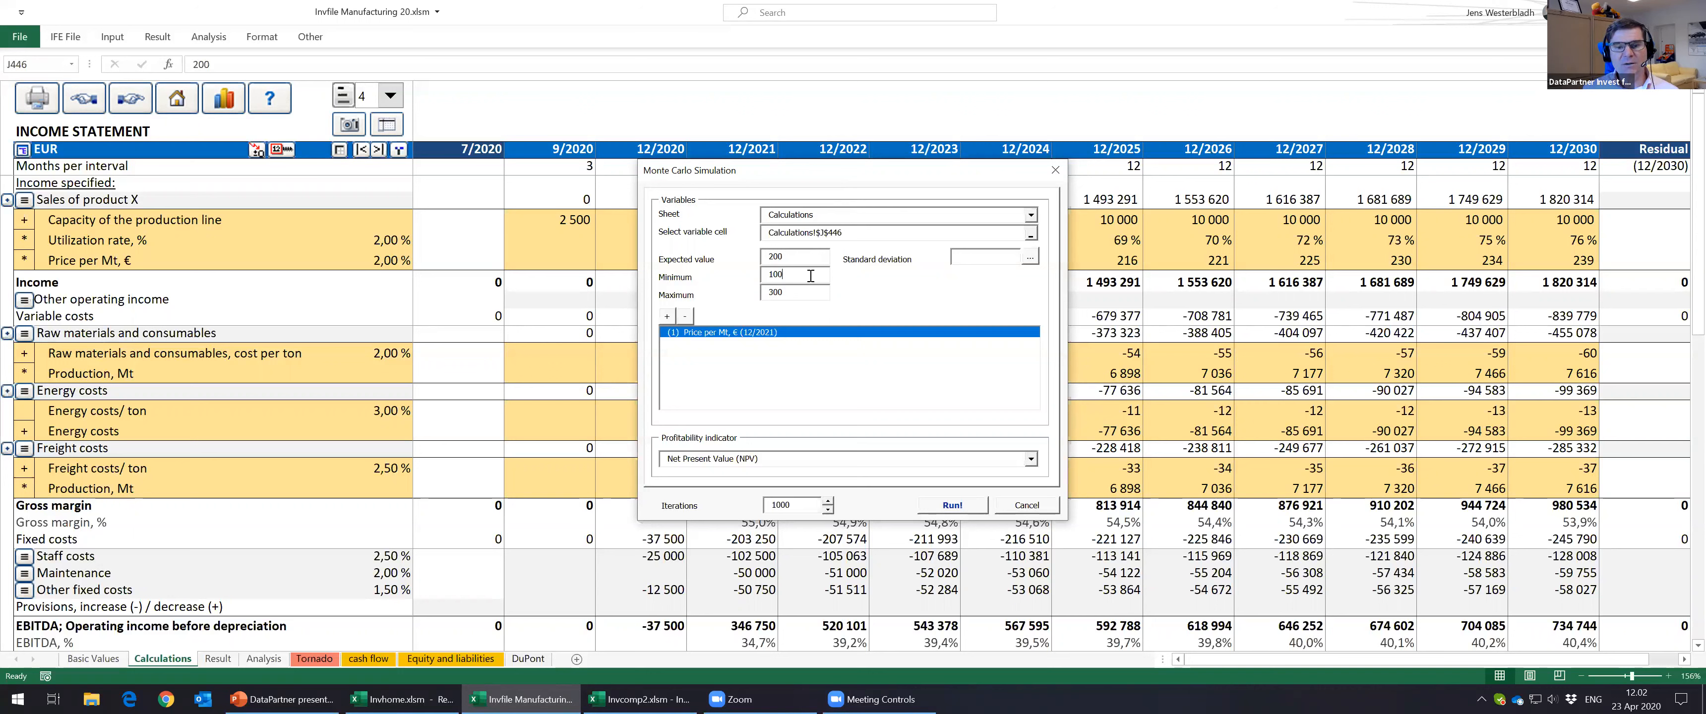
click(955, 259)
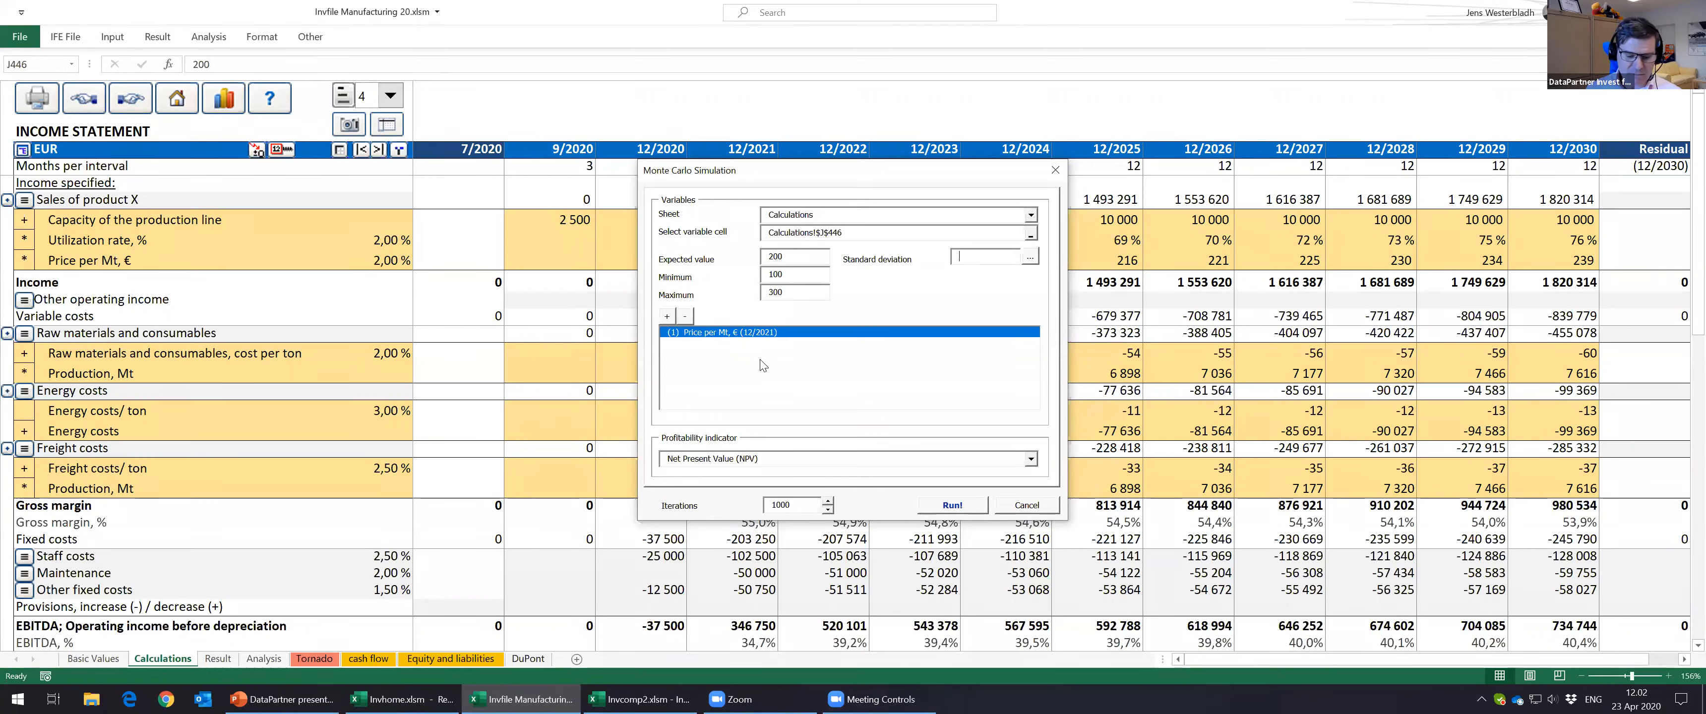
text(20)
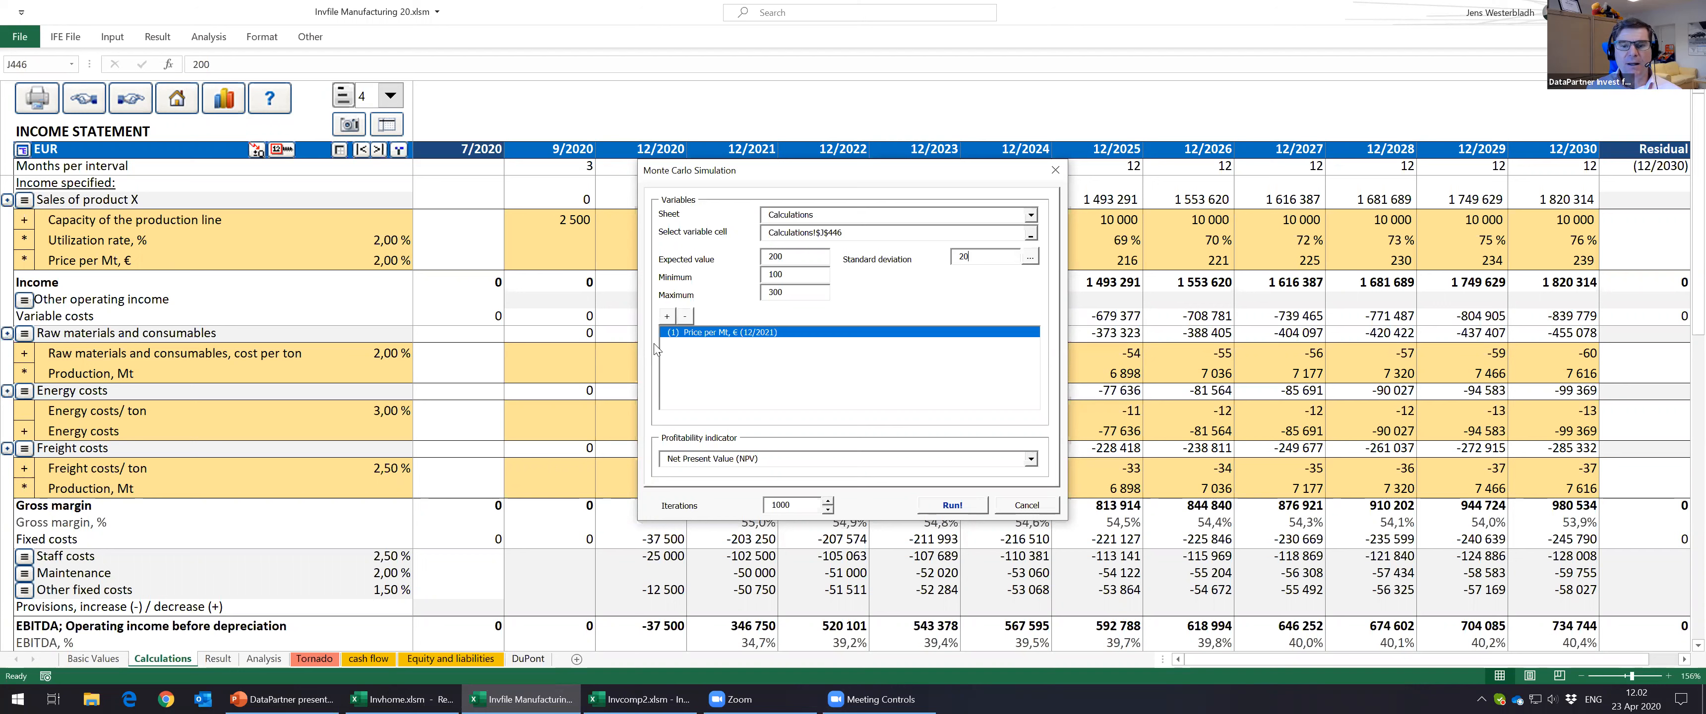
click(797, 293)
Step: Add the 12/2021 Raw materials and consumables, cost per ton as the second simulation variable
drag(745, 178, 1031, 174)
click(954, 313)
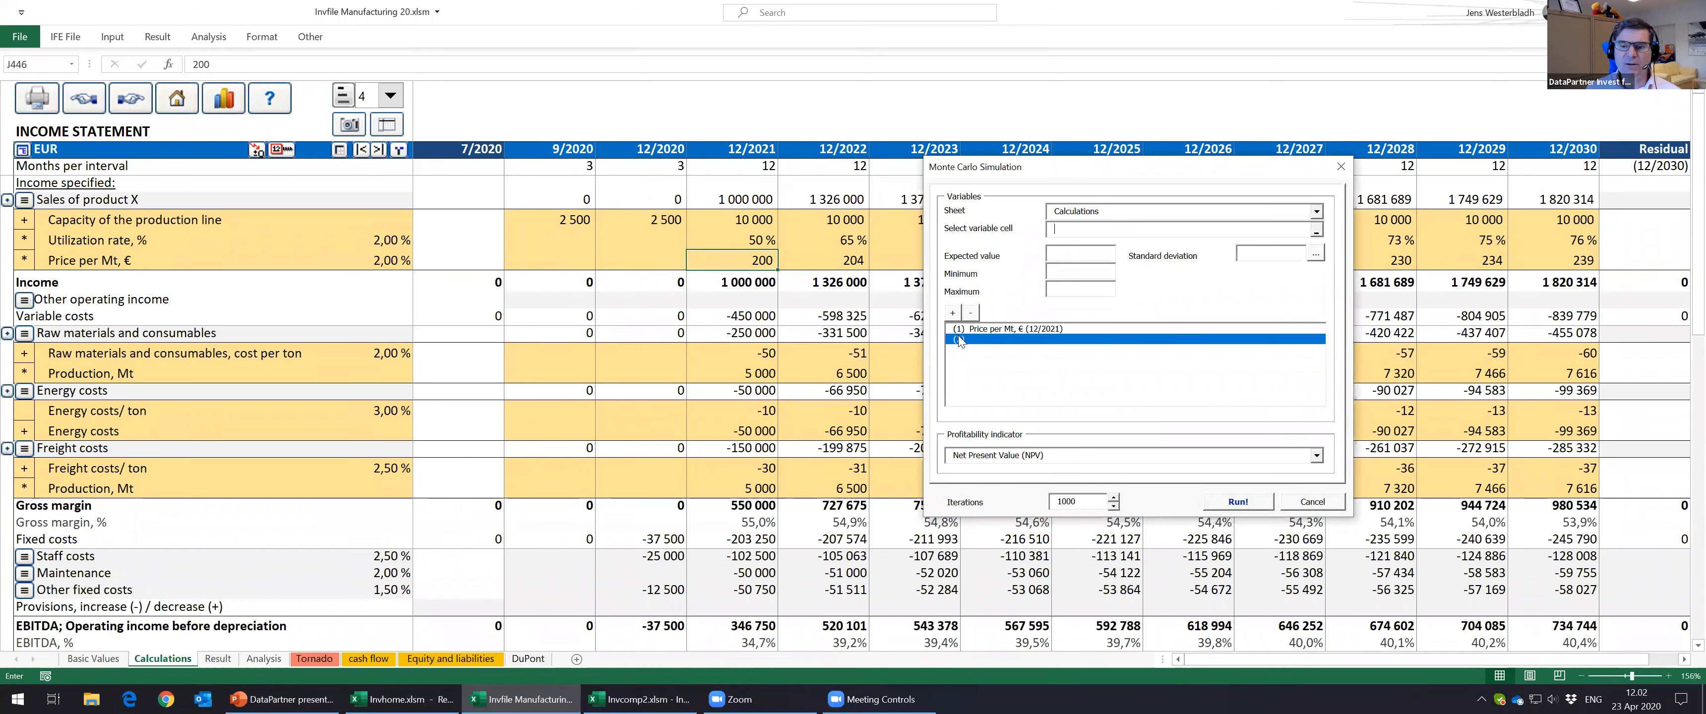
click(1315, 229)
click(761, 356)
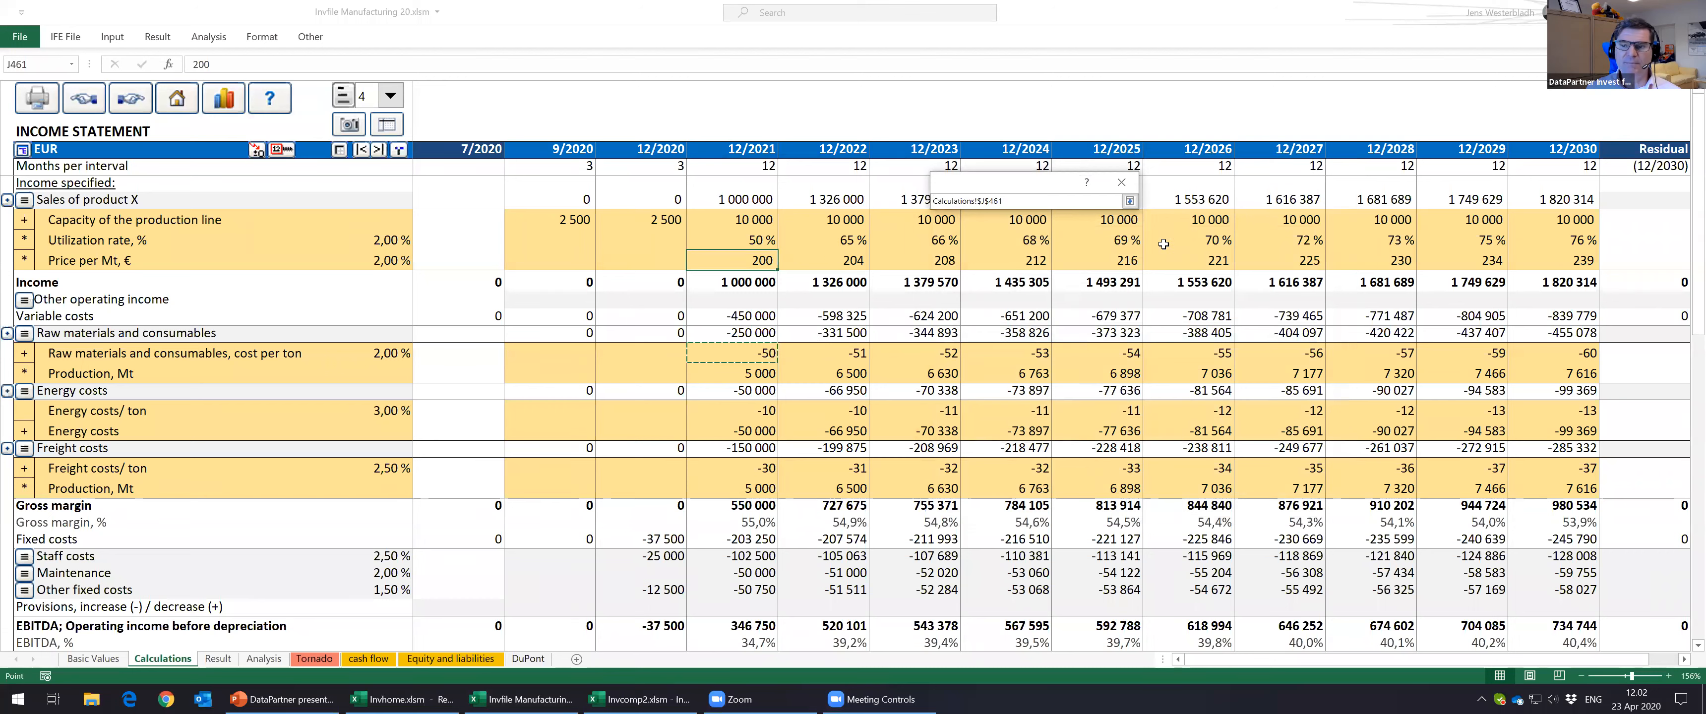
click(1129, 201)
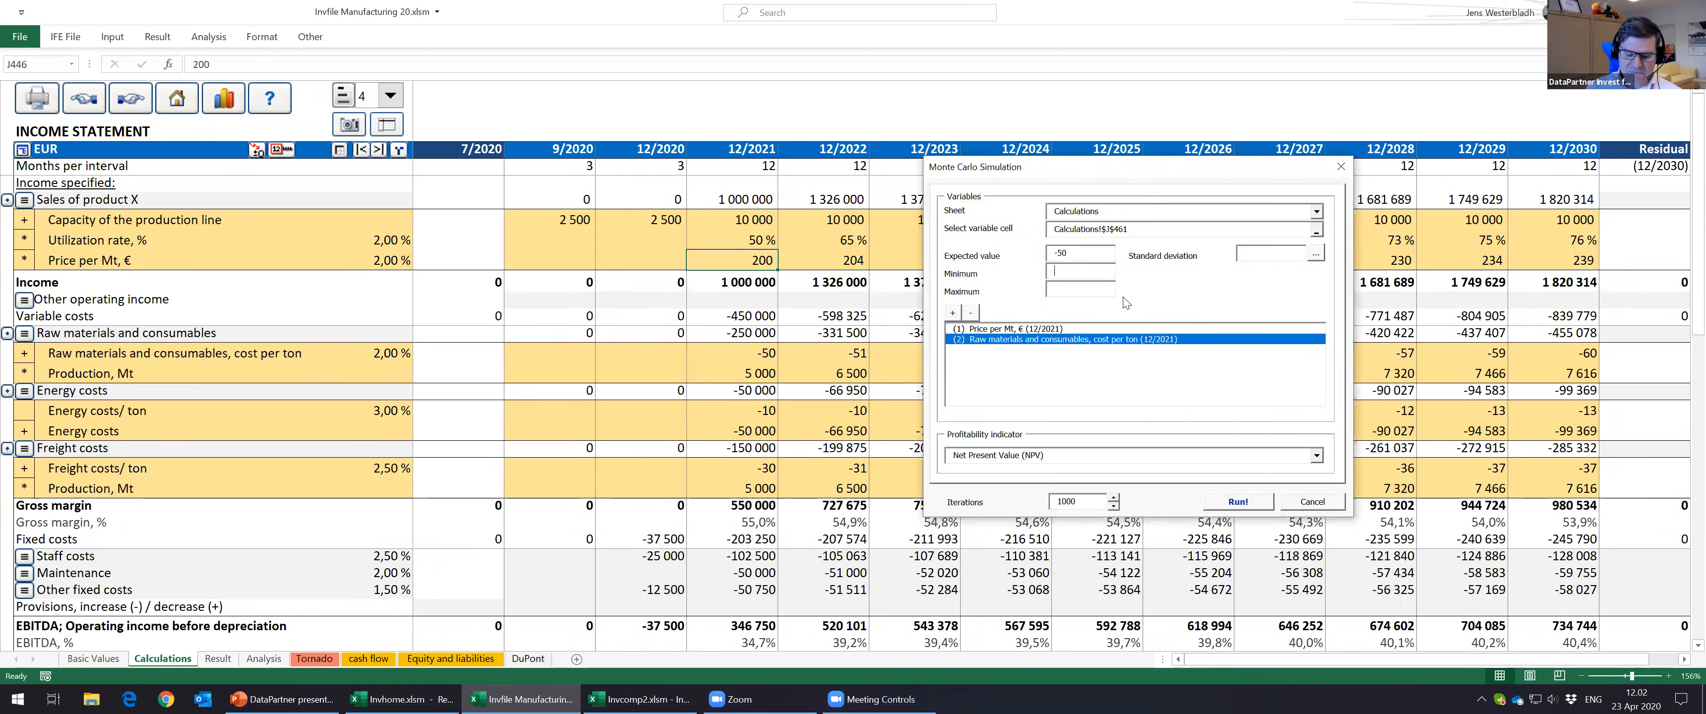
Step: Set the raw materials variable's minimum to -75, maximum to -25 and standard deviation to 7
text(-75)
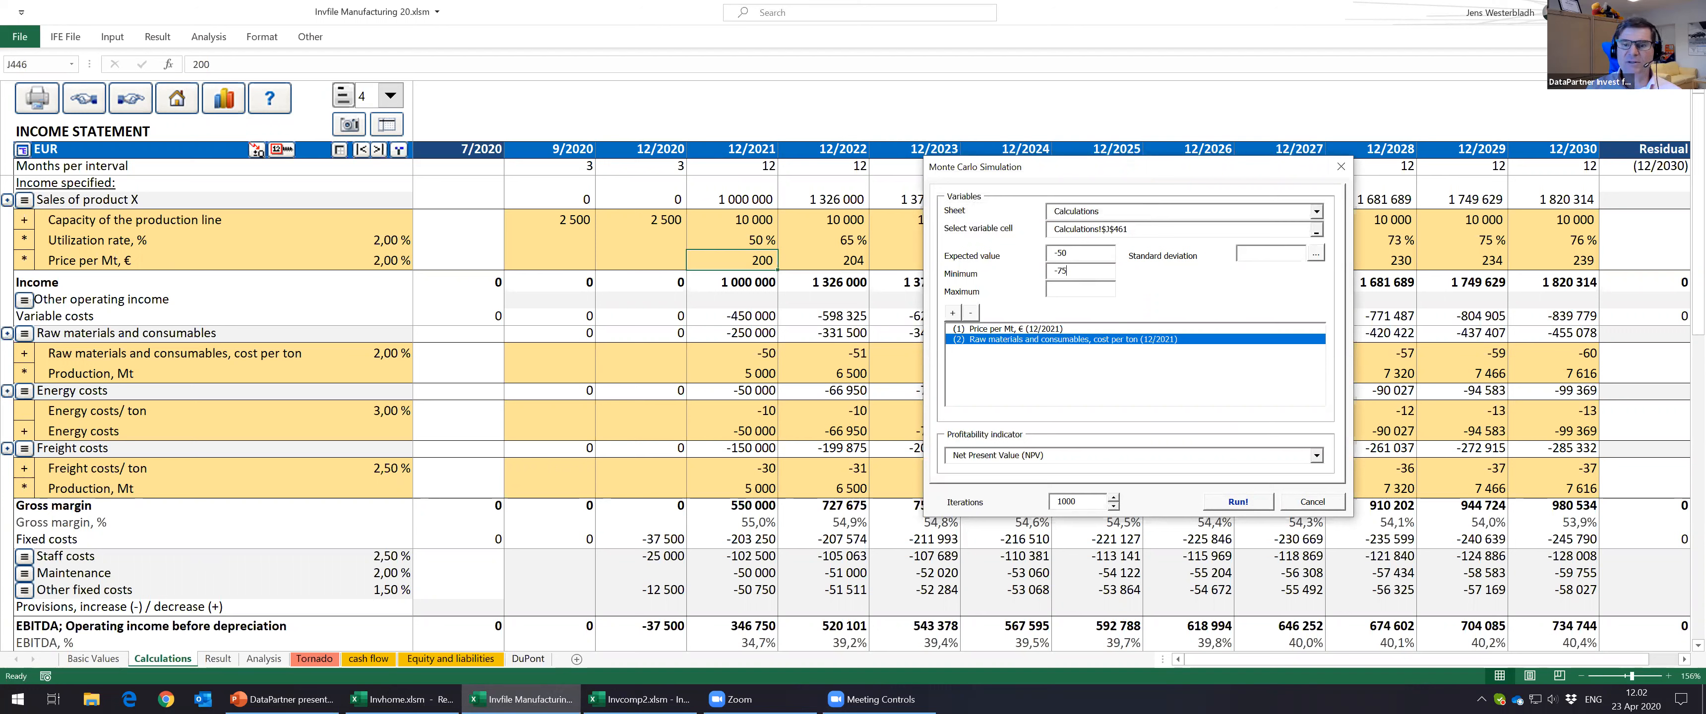
click(1085, 292)
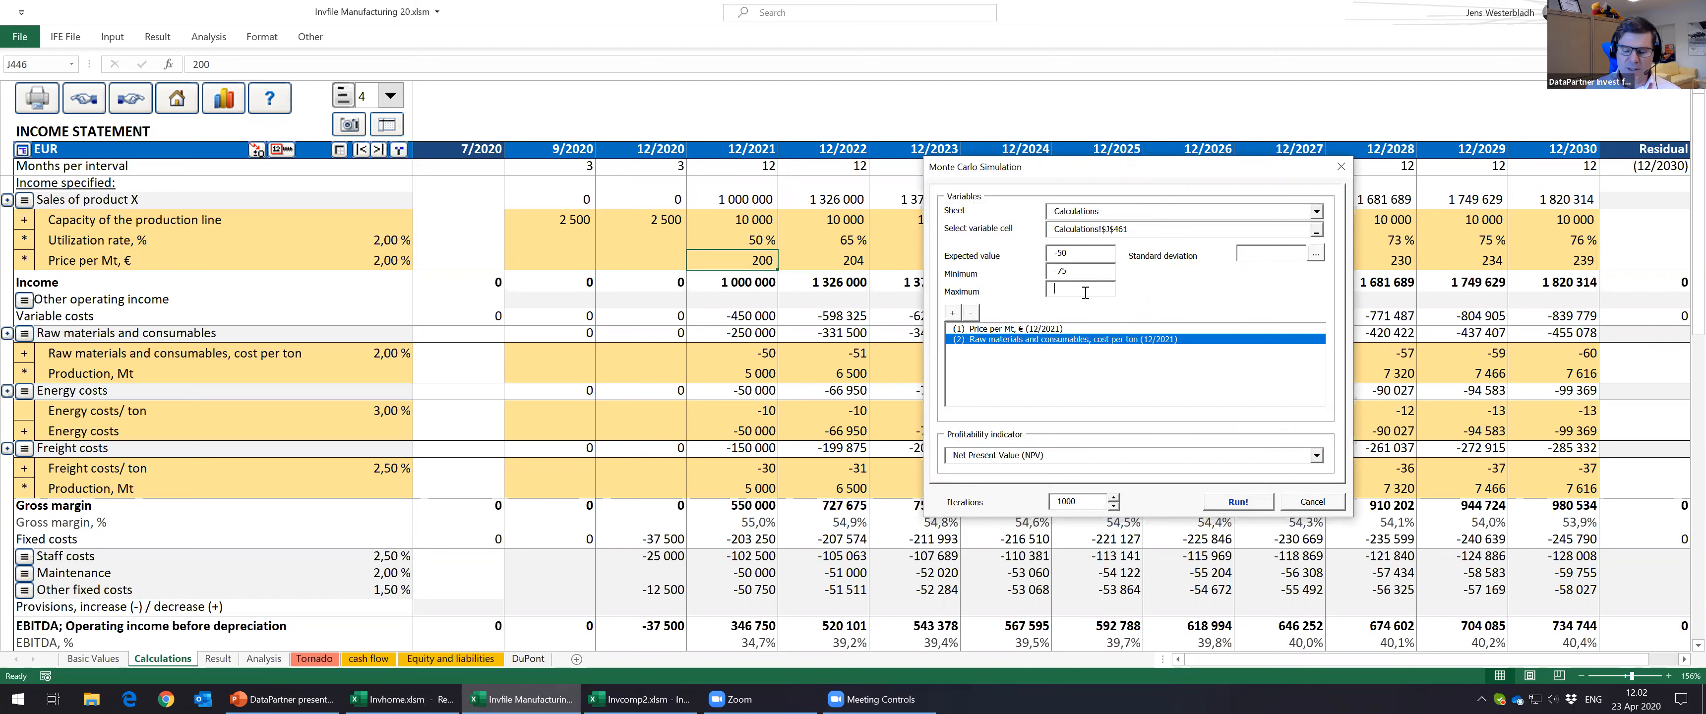
text(-25)
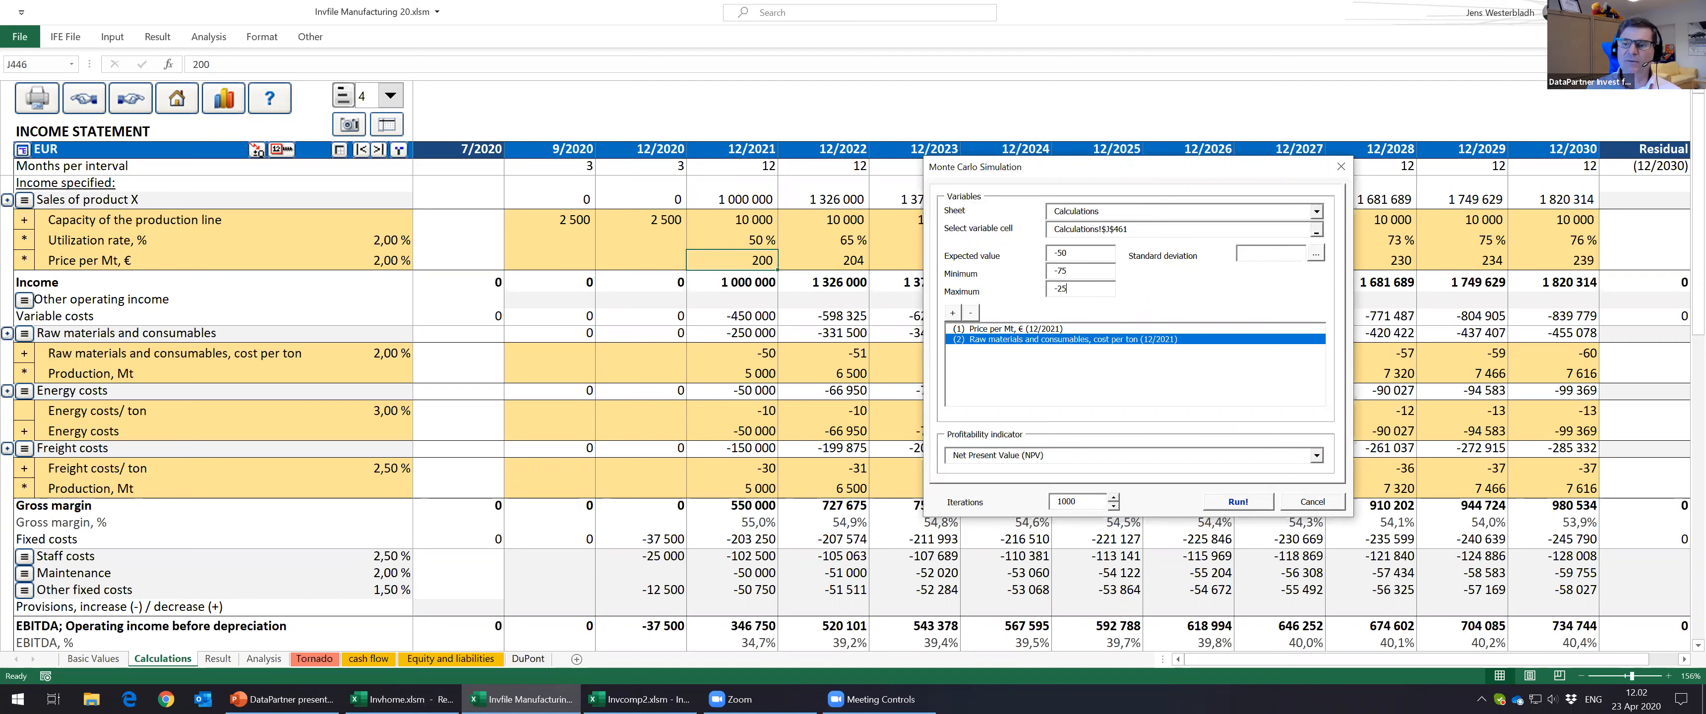
click(1245, 252)
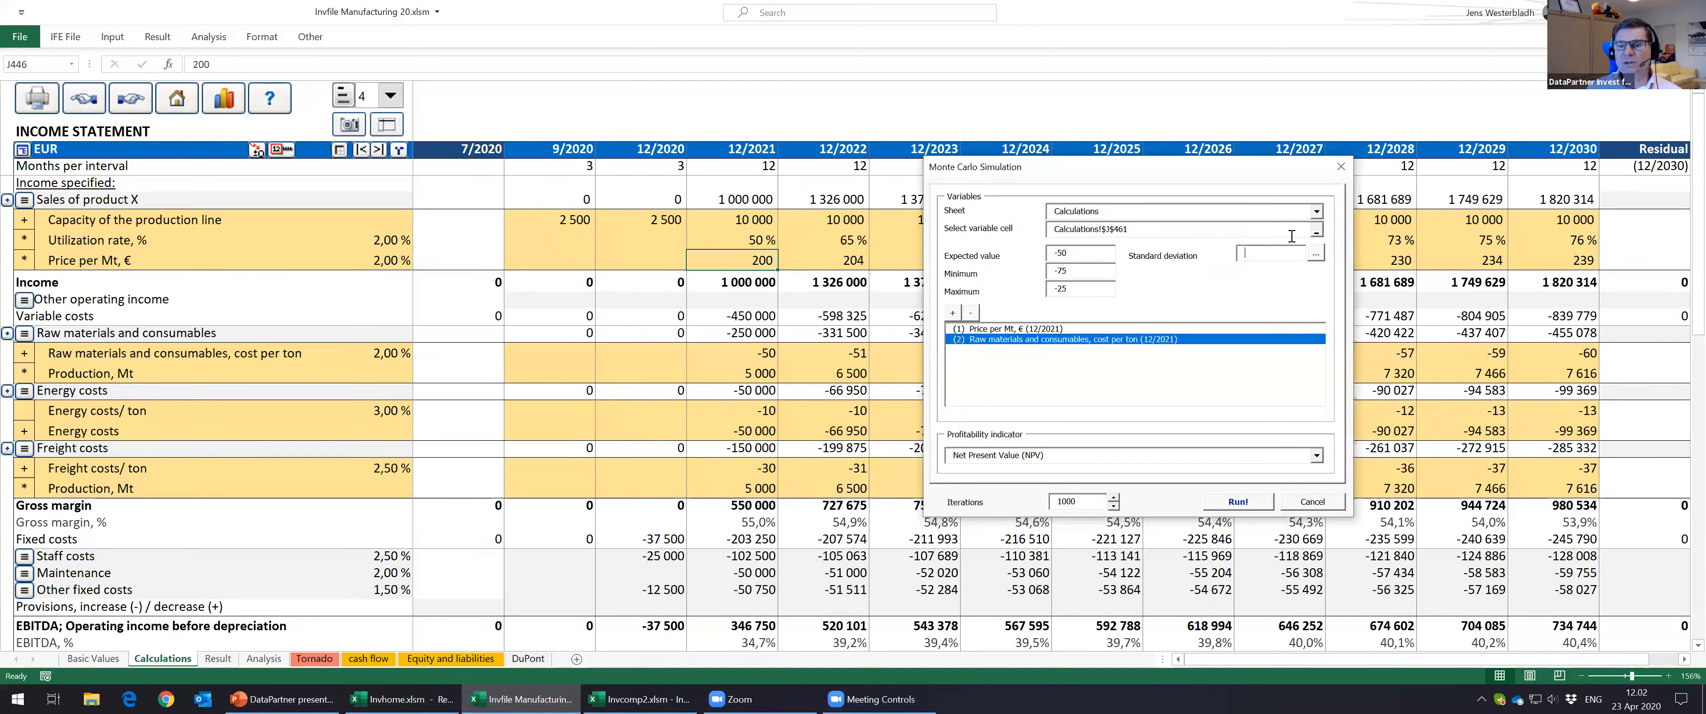
text(7)
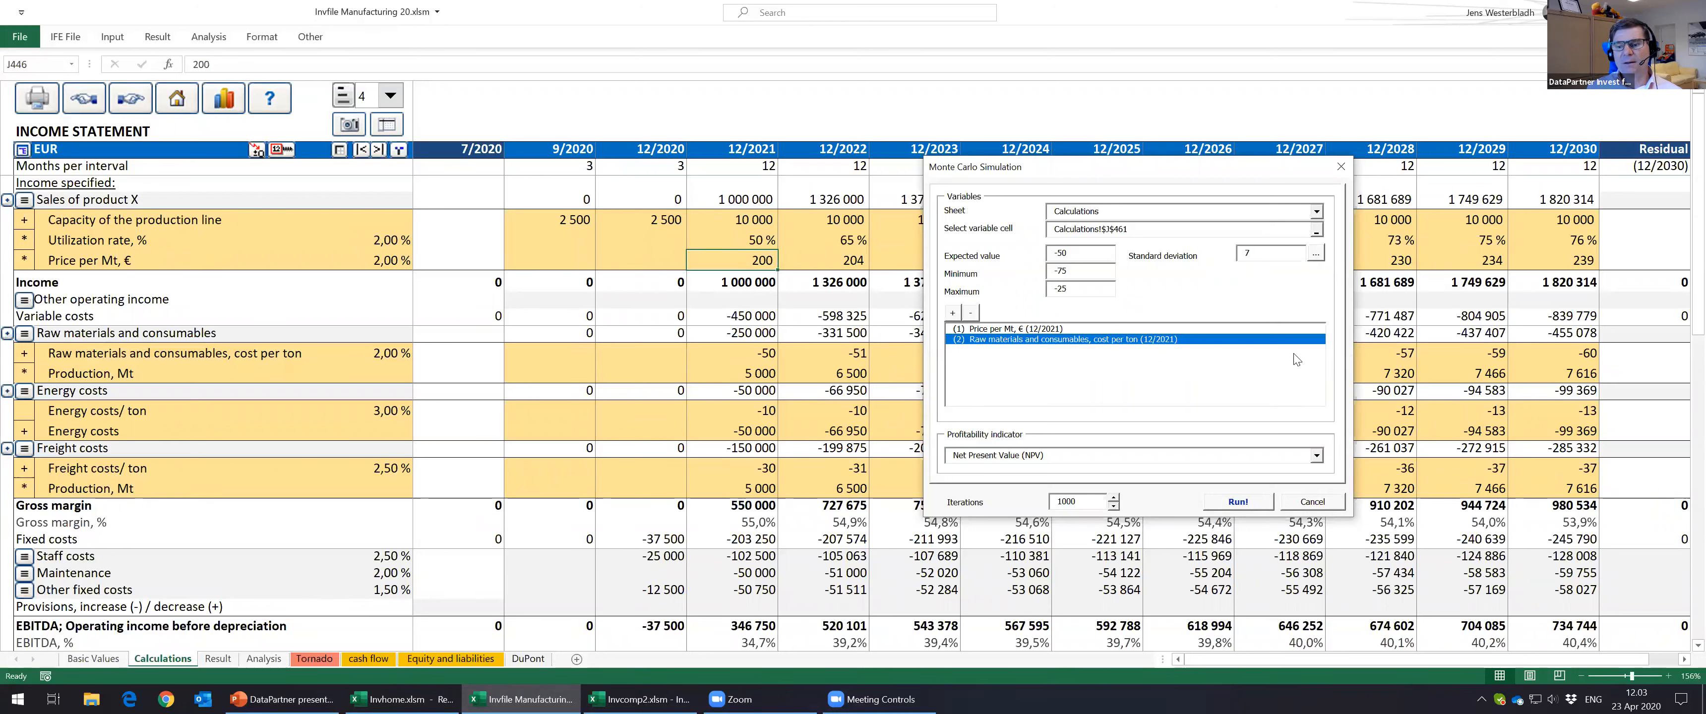
Step: Run the simulation on Net Present Value (NPV) with 1000 iterations, and select the NPV figure in the profitability analysis result
click(1316, 456)
click(1317, 461)
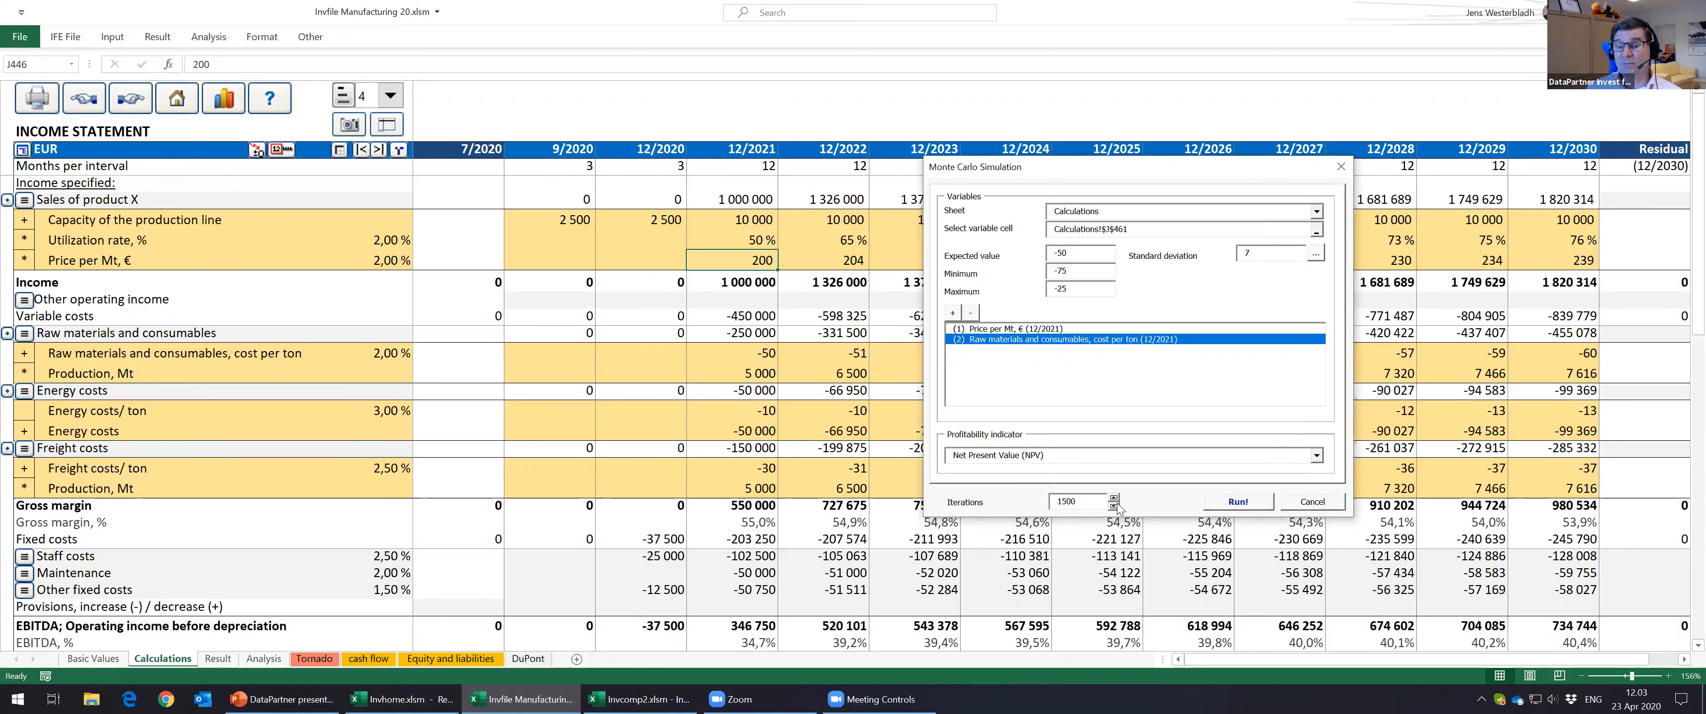
click(1241, 501)
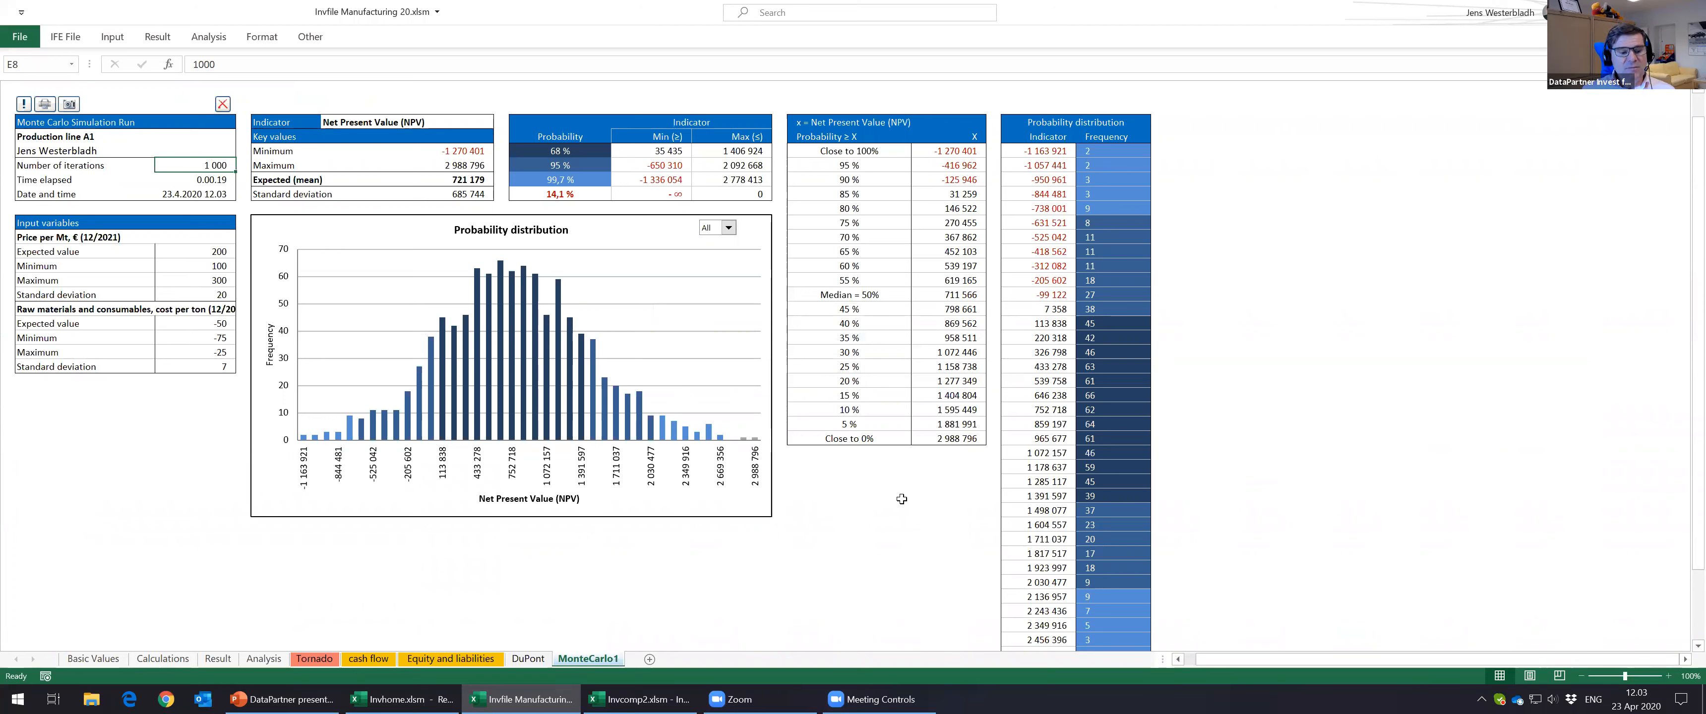
click(217, 659)
click(454, 425)
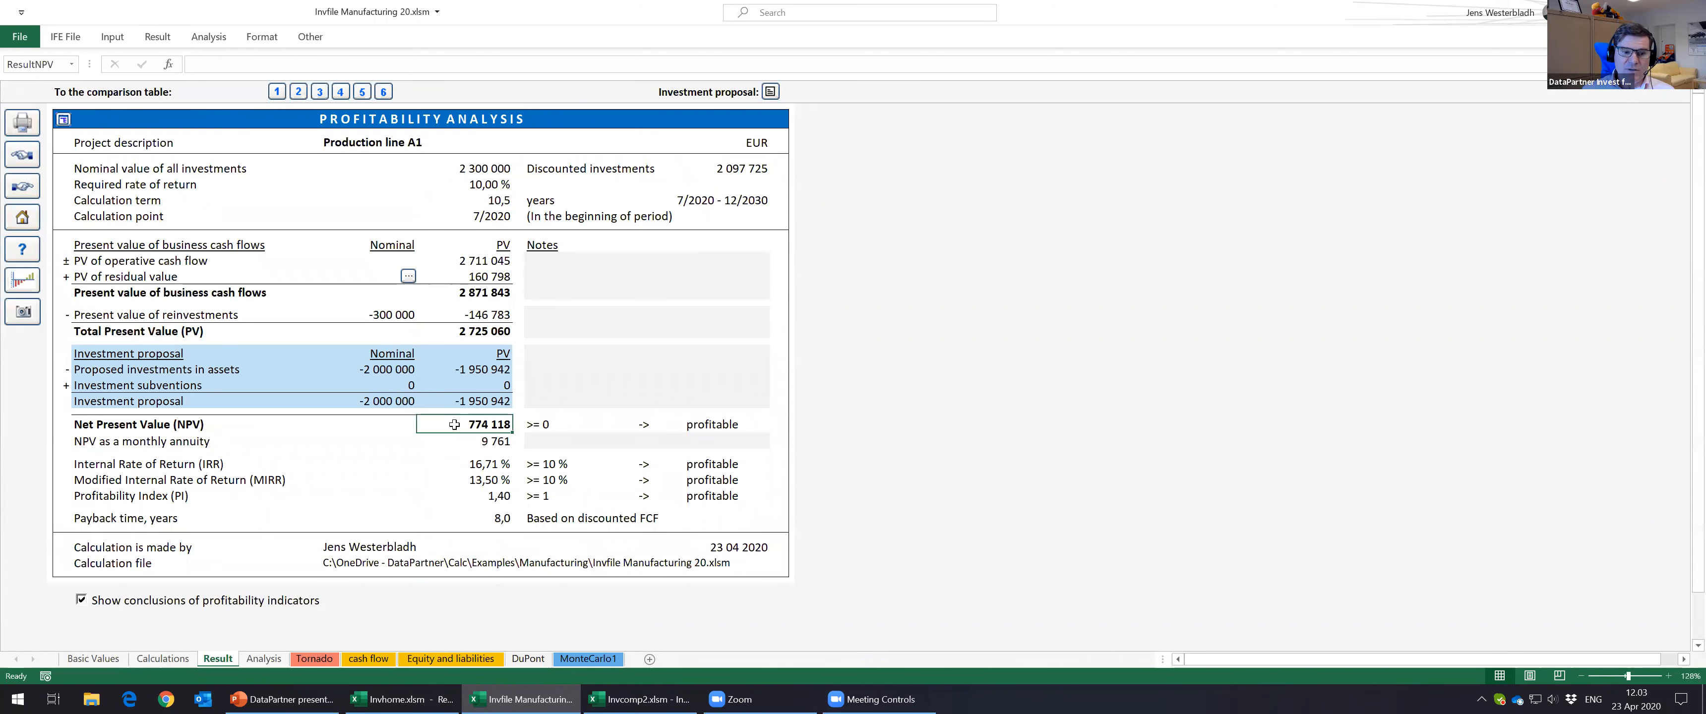
Step: Examine the Monte Carlo results for the expected mean NPV, the median and the probability of a negative NPV
click(589, 659)
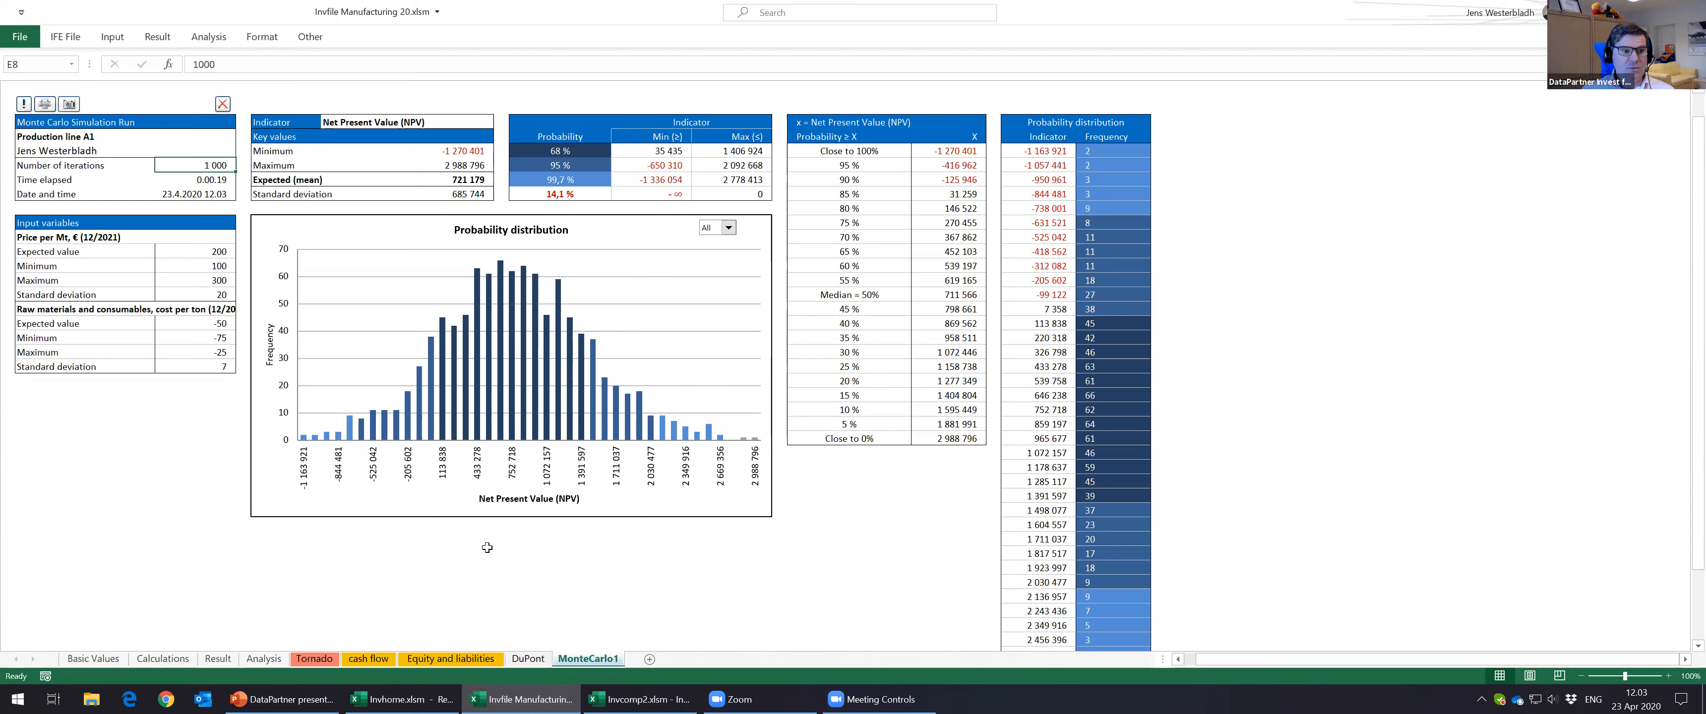
click(452, 180)
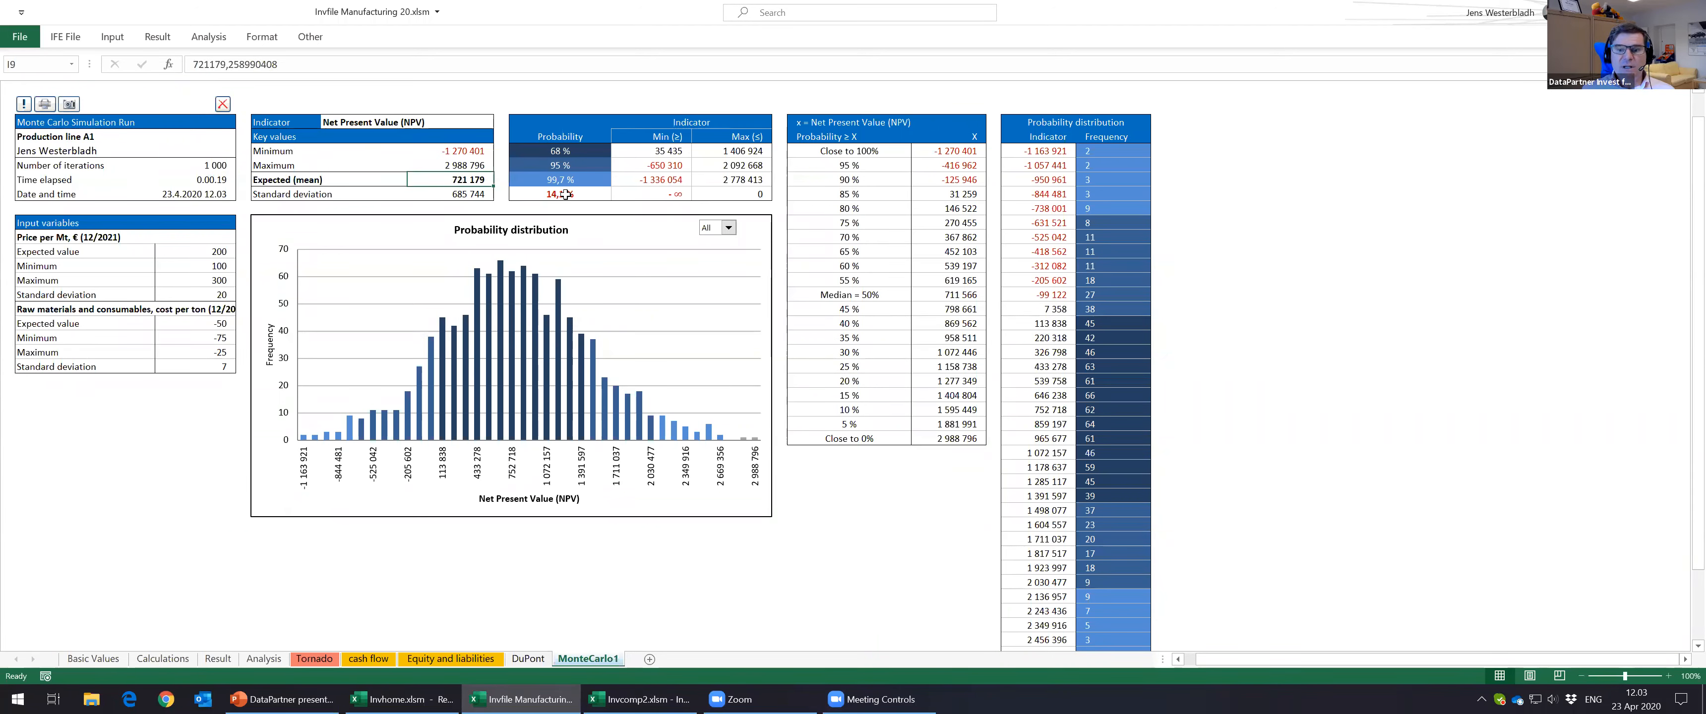
click(942, 295)
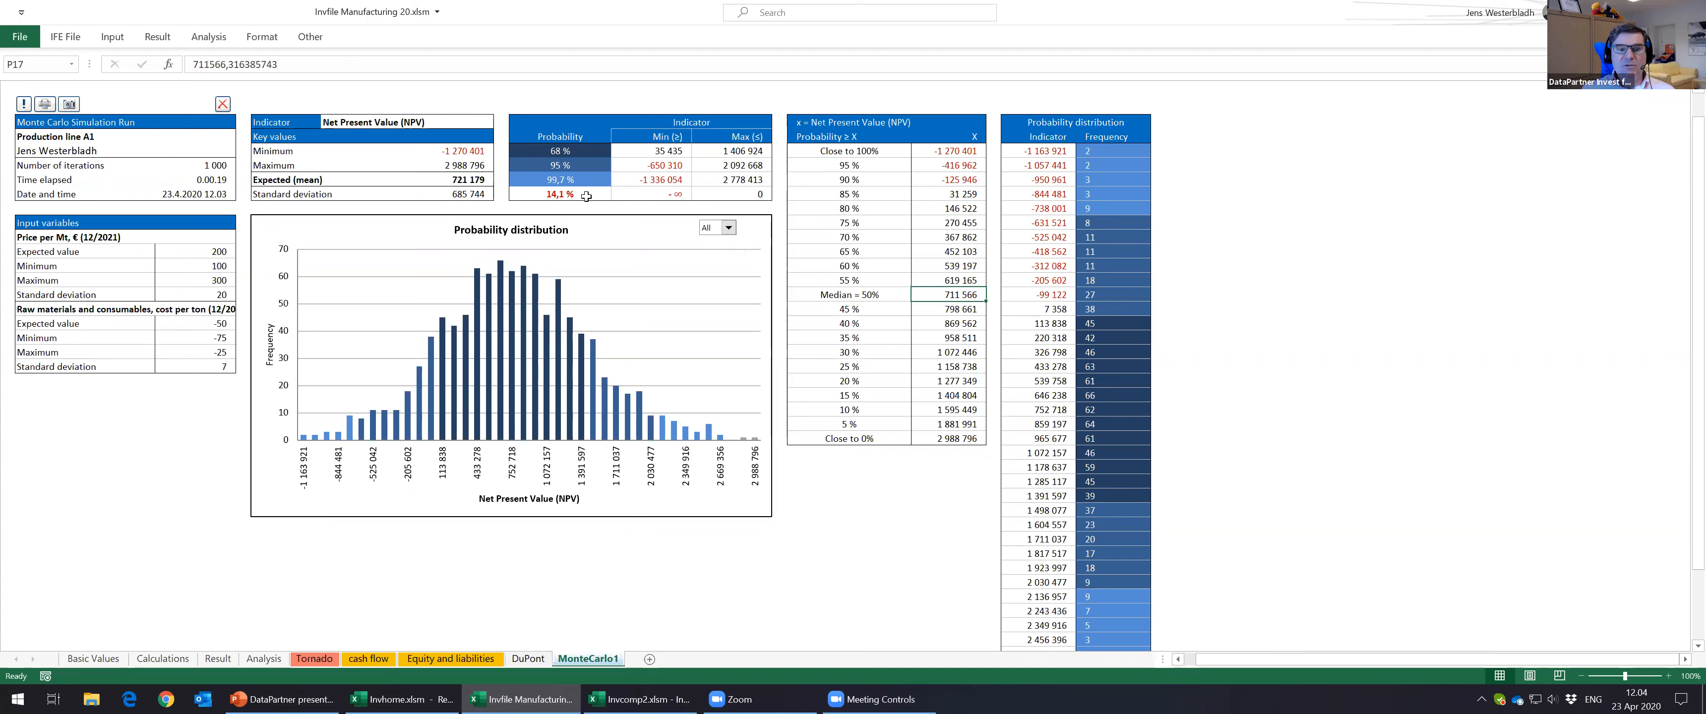
click(569, 196)
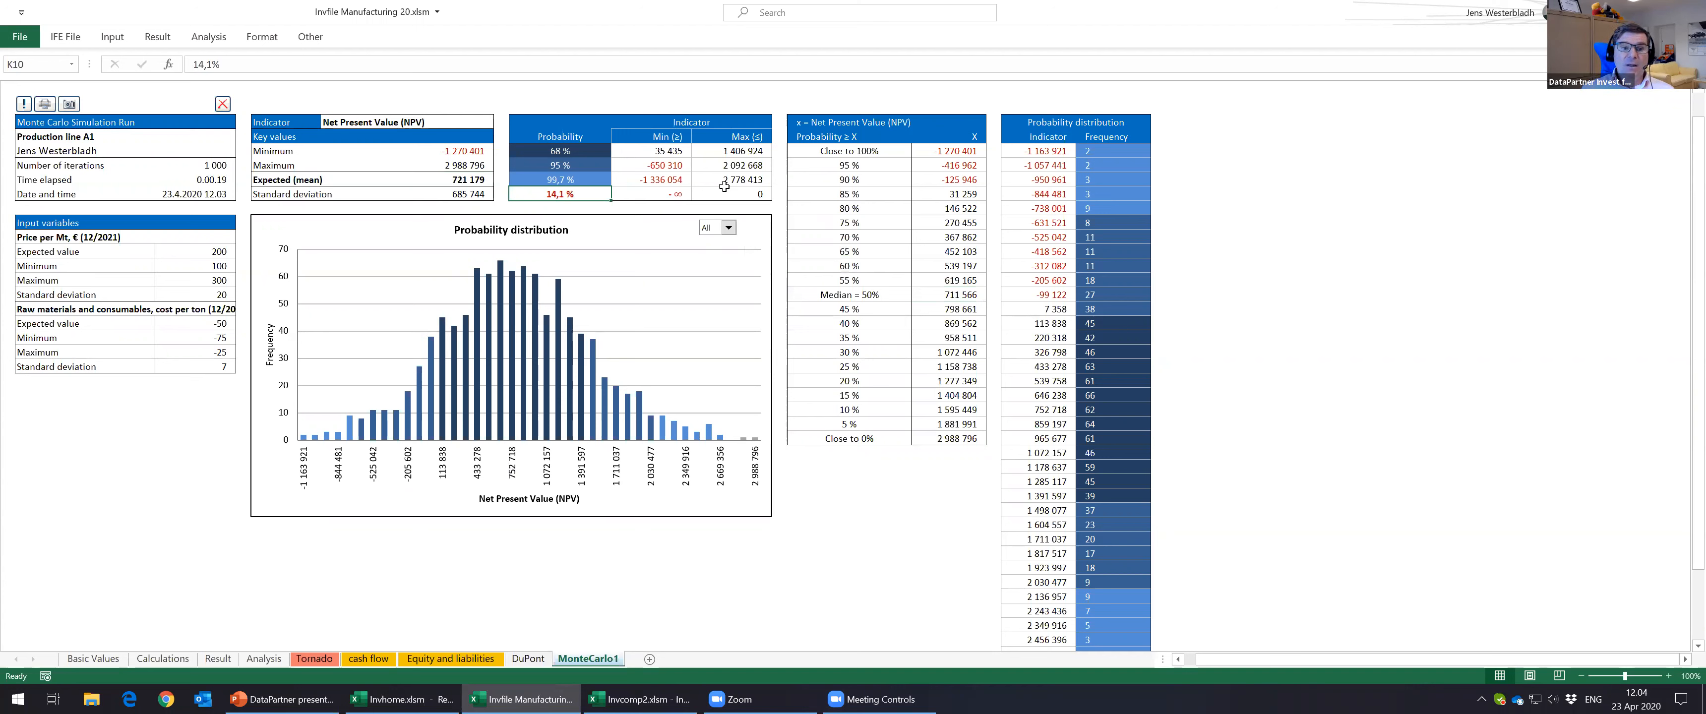
Step: Examine the 68 %, 95 % and 99,7 % probability ranges and the minimum NPV of the 68 % range
click(547, 178)
click(547, 165)
click(541, 151)
click(546, 166)
click(547, 177)
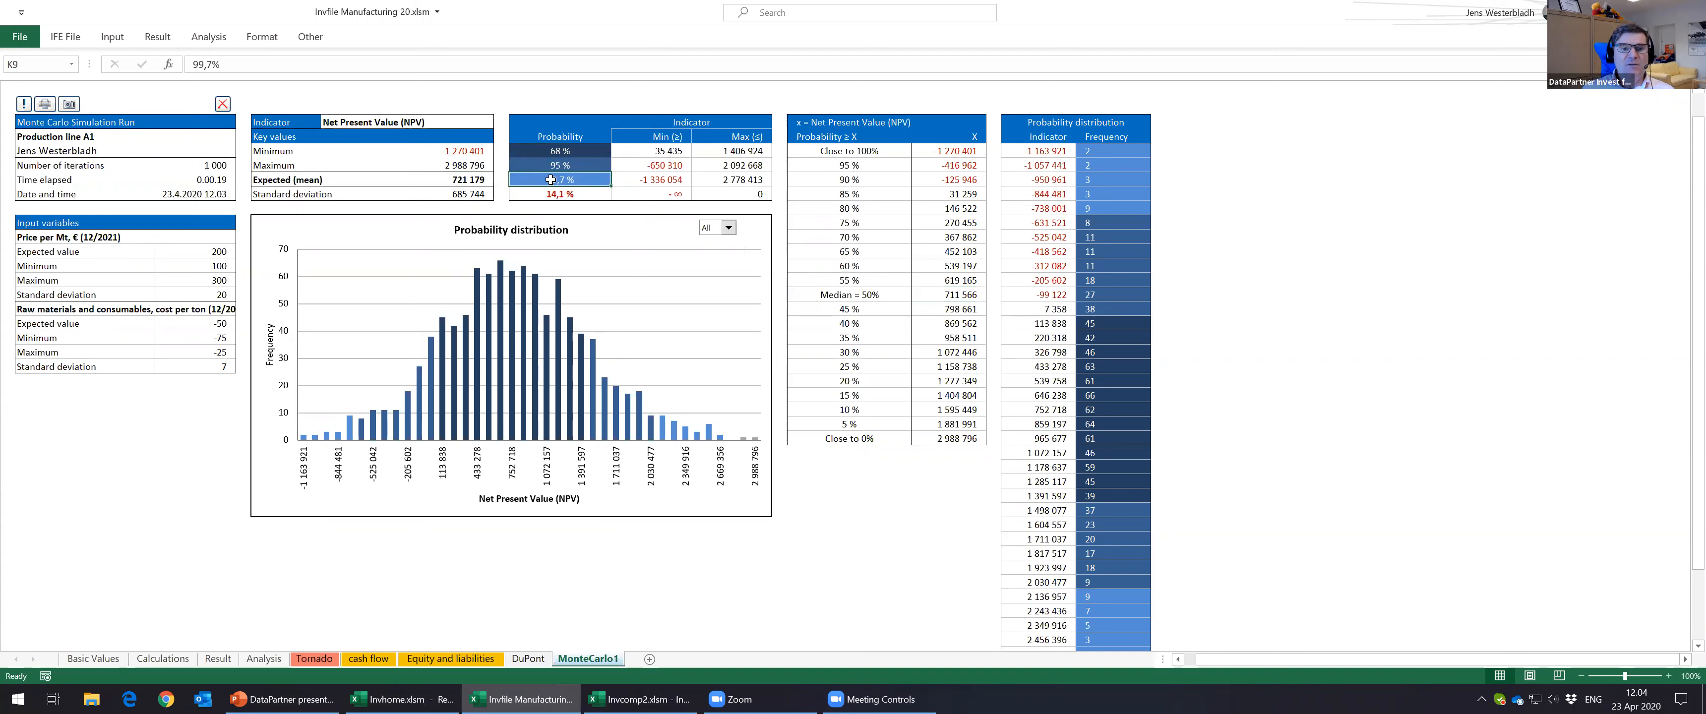
click(546, 166)
click(545, 152)
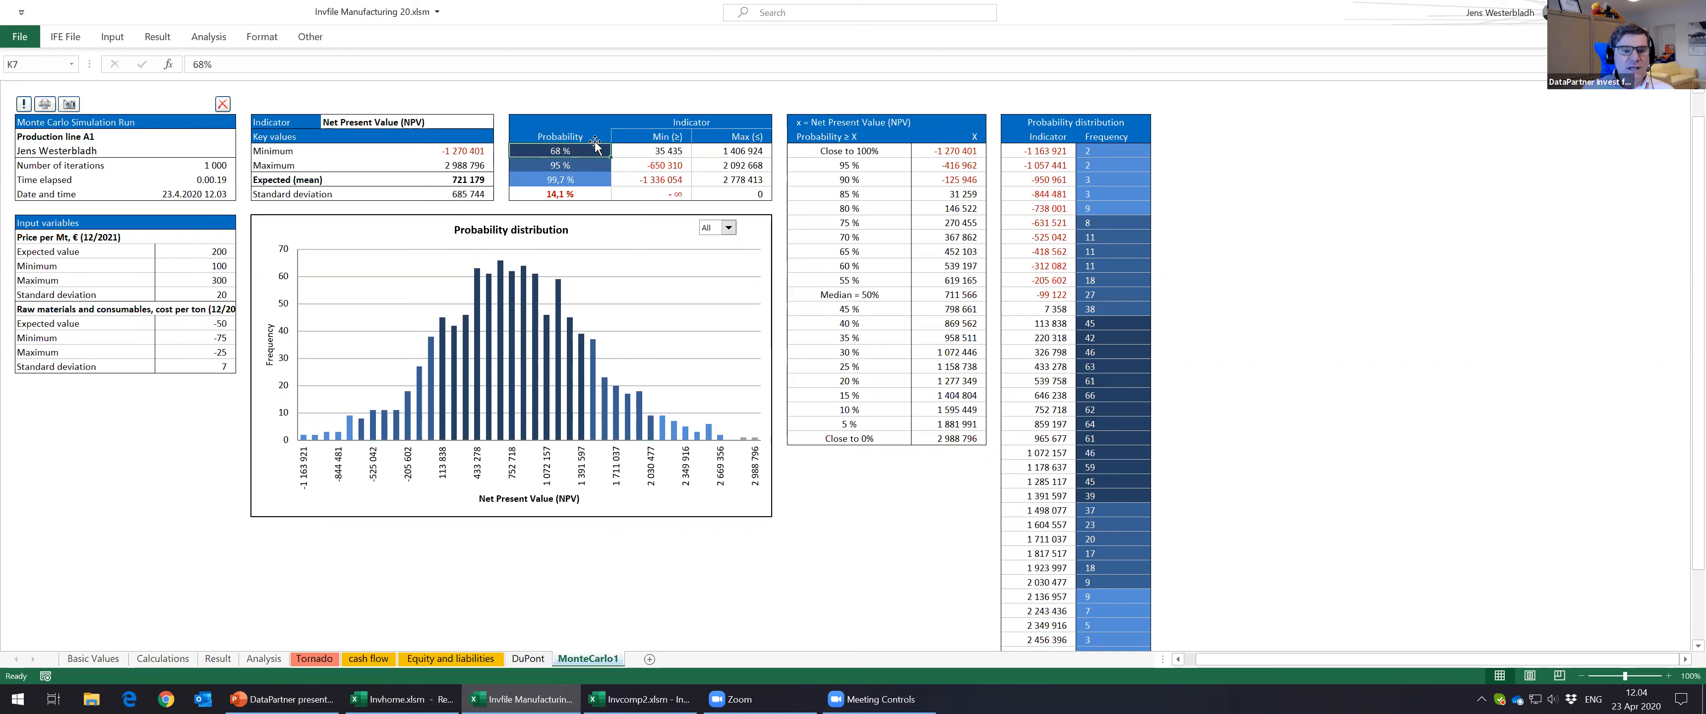
click(662, 152)
mouse_move(699, 152)
mouse_down()
mouse_move(719, 146)
mouse_move(660, 145)
mouse_up()
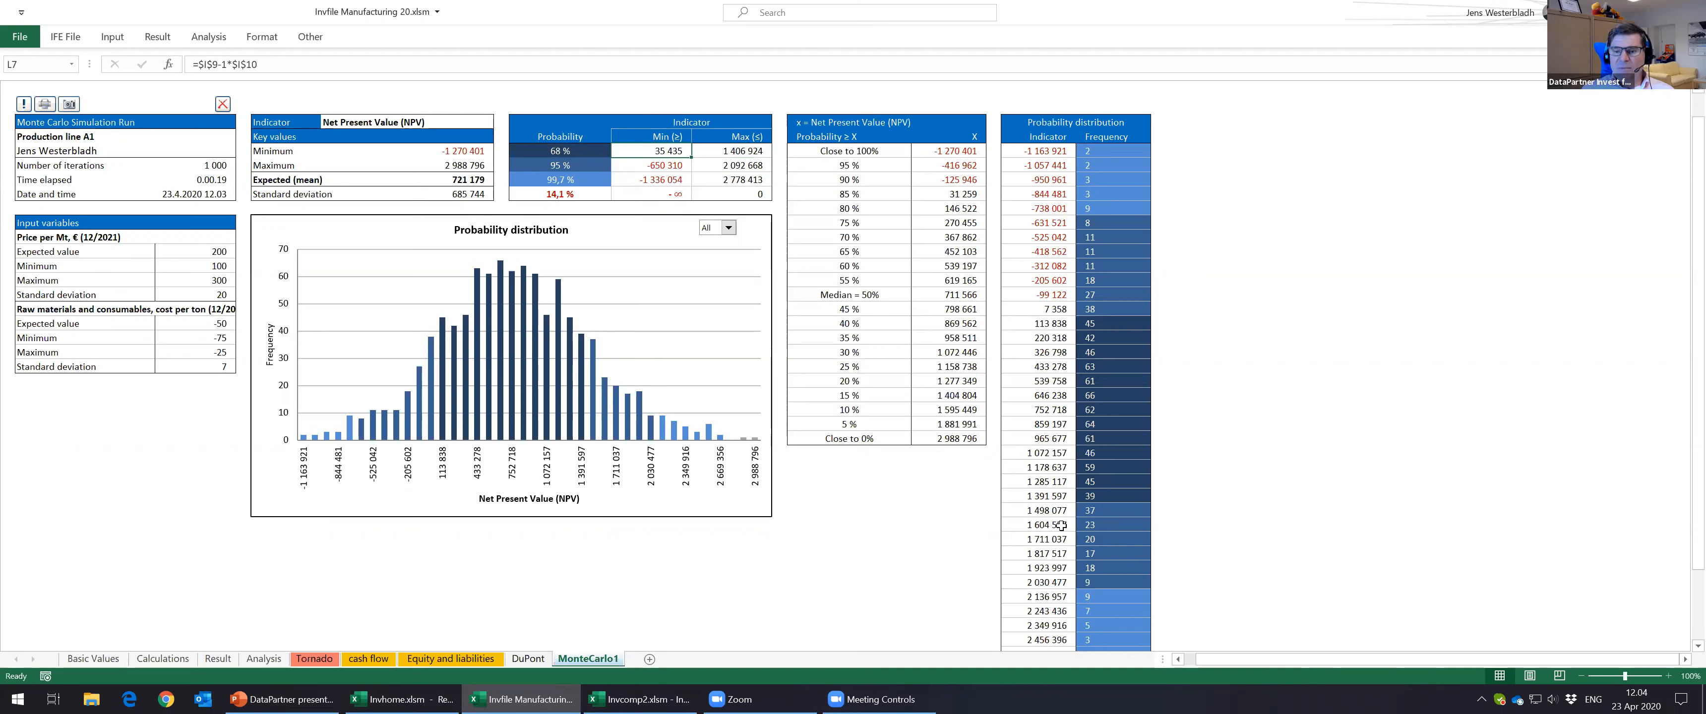
Step: Look through the probability distribution table of NPV indicators and their frequencies
scroll(1256, 400, down, 3)
scroll(1256, 400, up, 3)
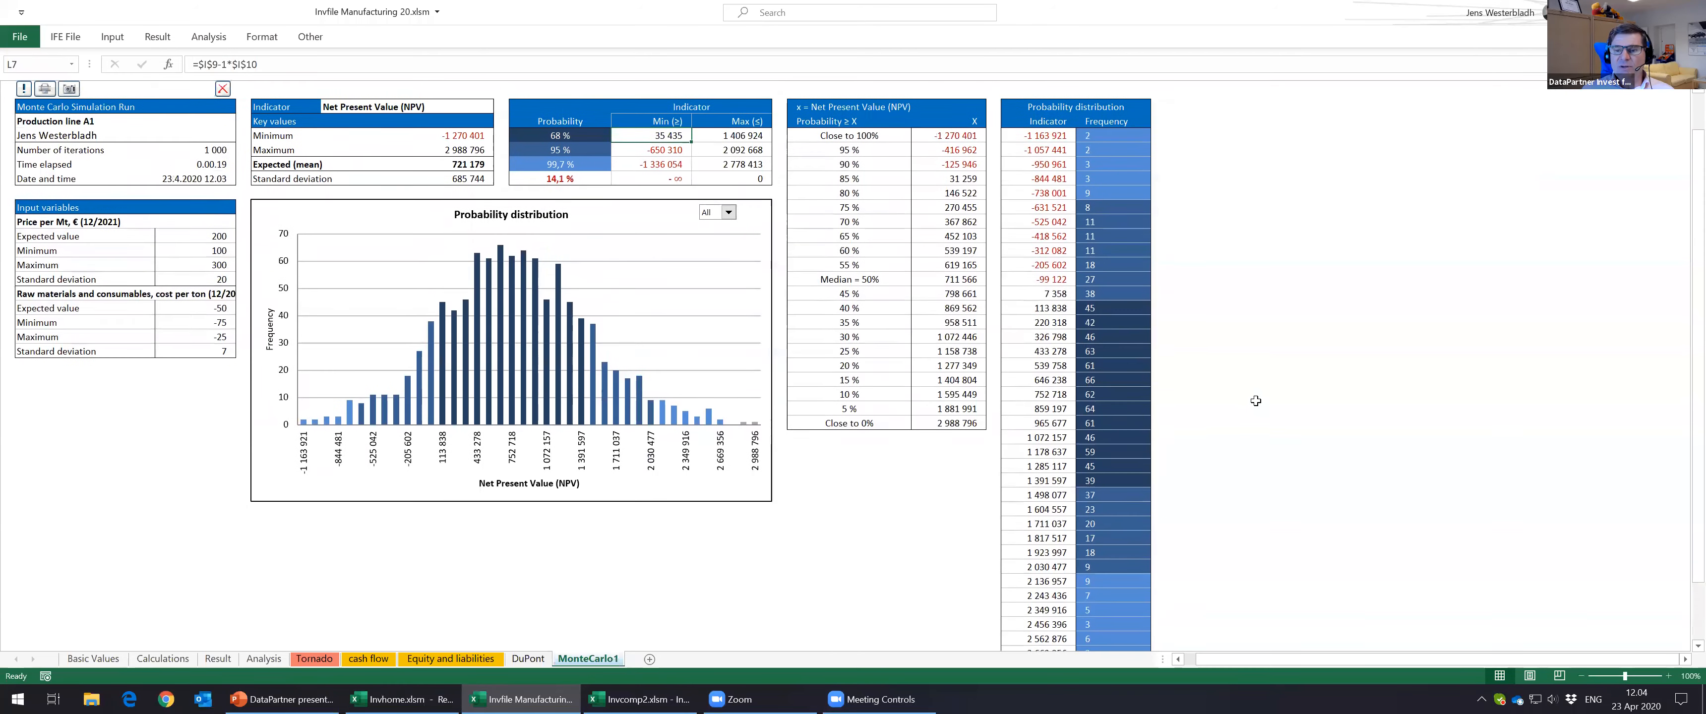
scroll(1238, 388, down, 1)
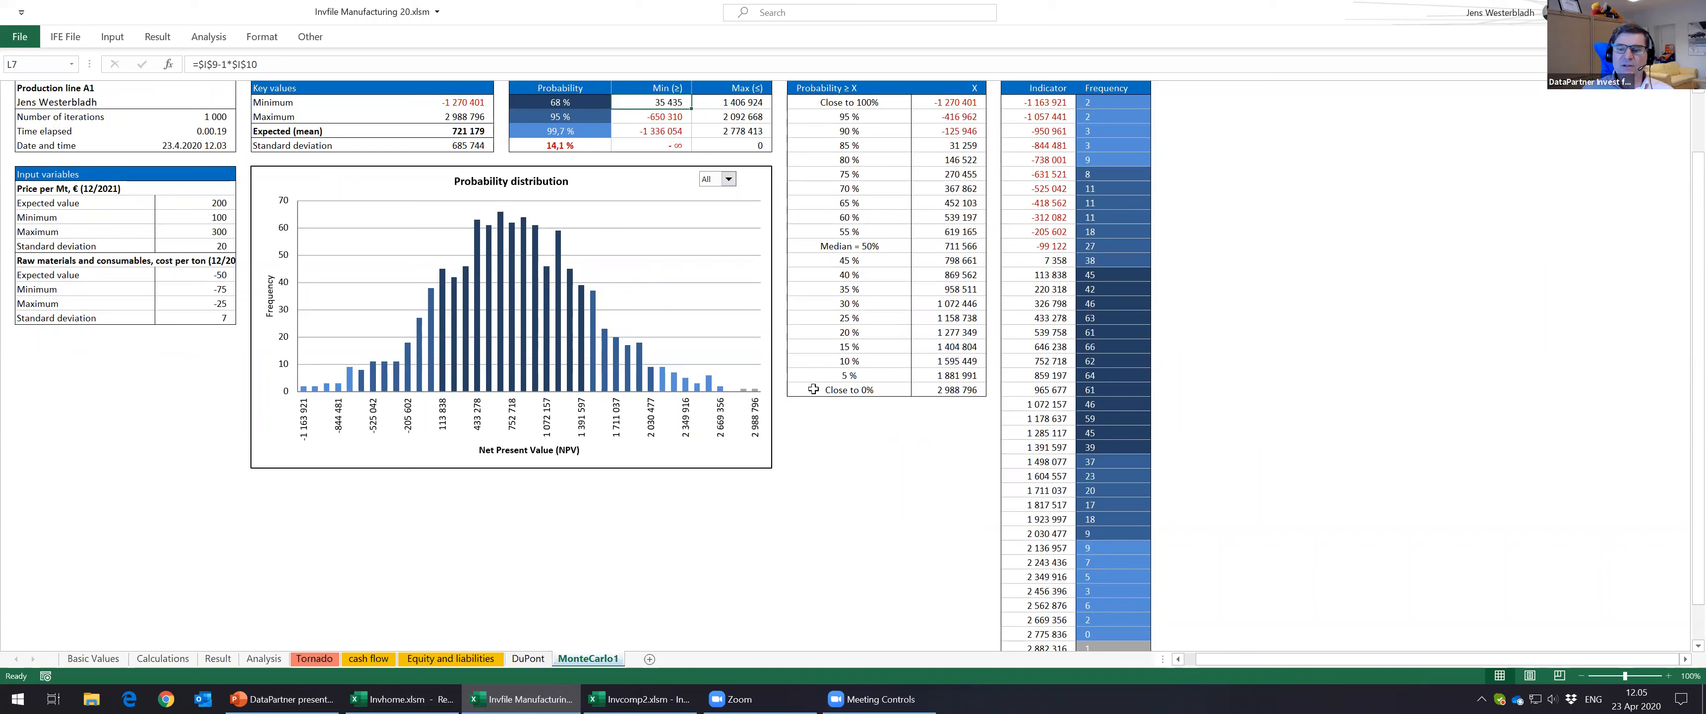
scroll(553, 490, up, 1)
scroll(554, 490, down, 1)
scroll(557, 493, up, 1)
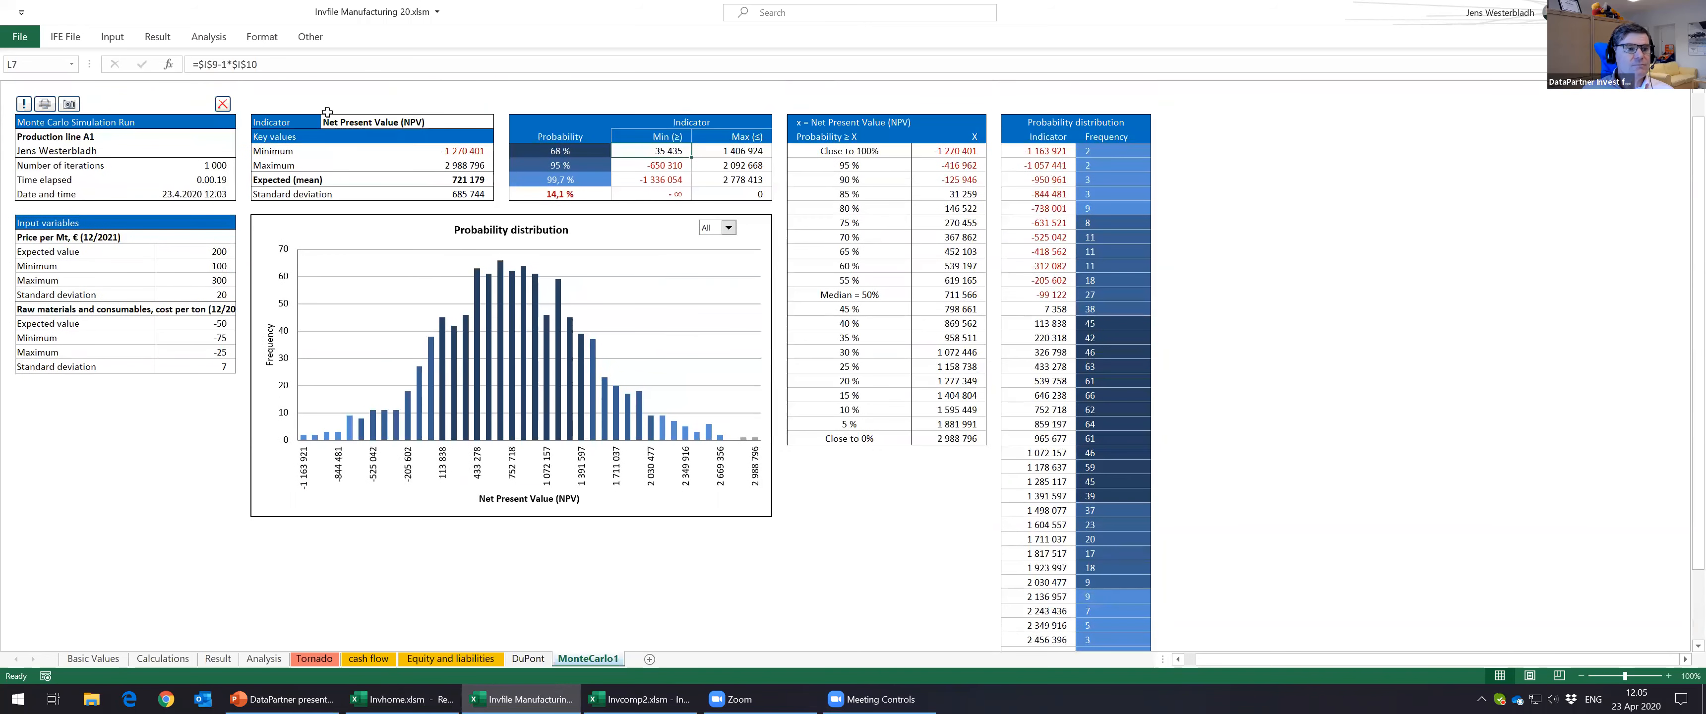
Step: Visit the program's home screen, return to the Invfile Manufacturing 20.xlsm calculation file and save it
click(69, 37)
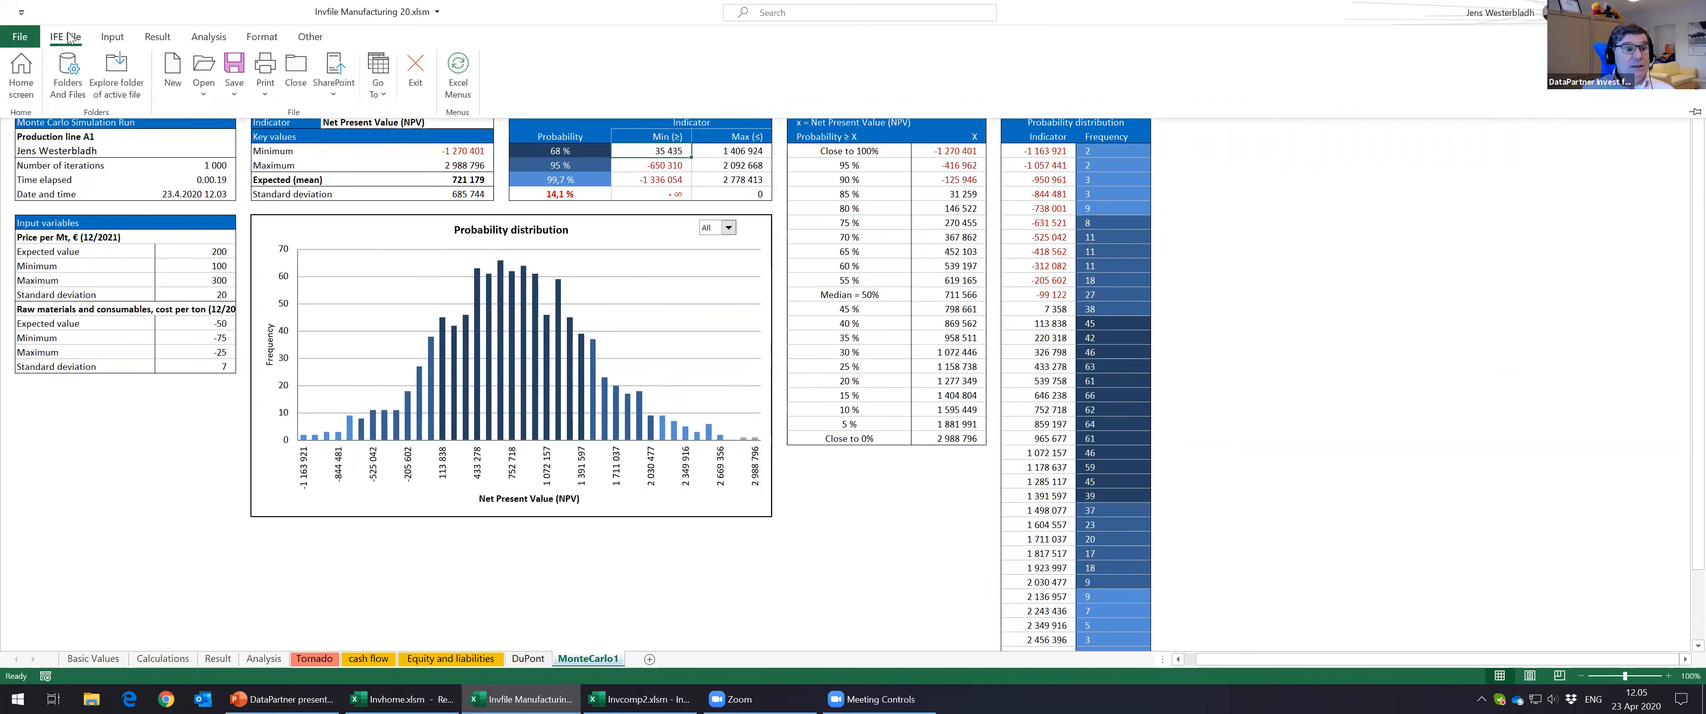
click(20, 73)
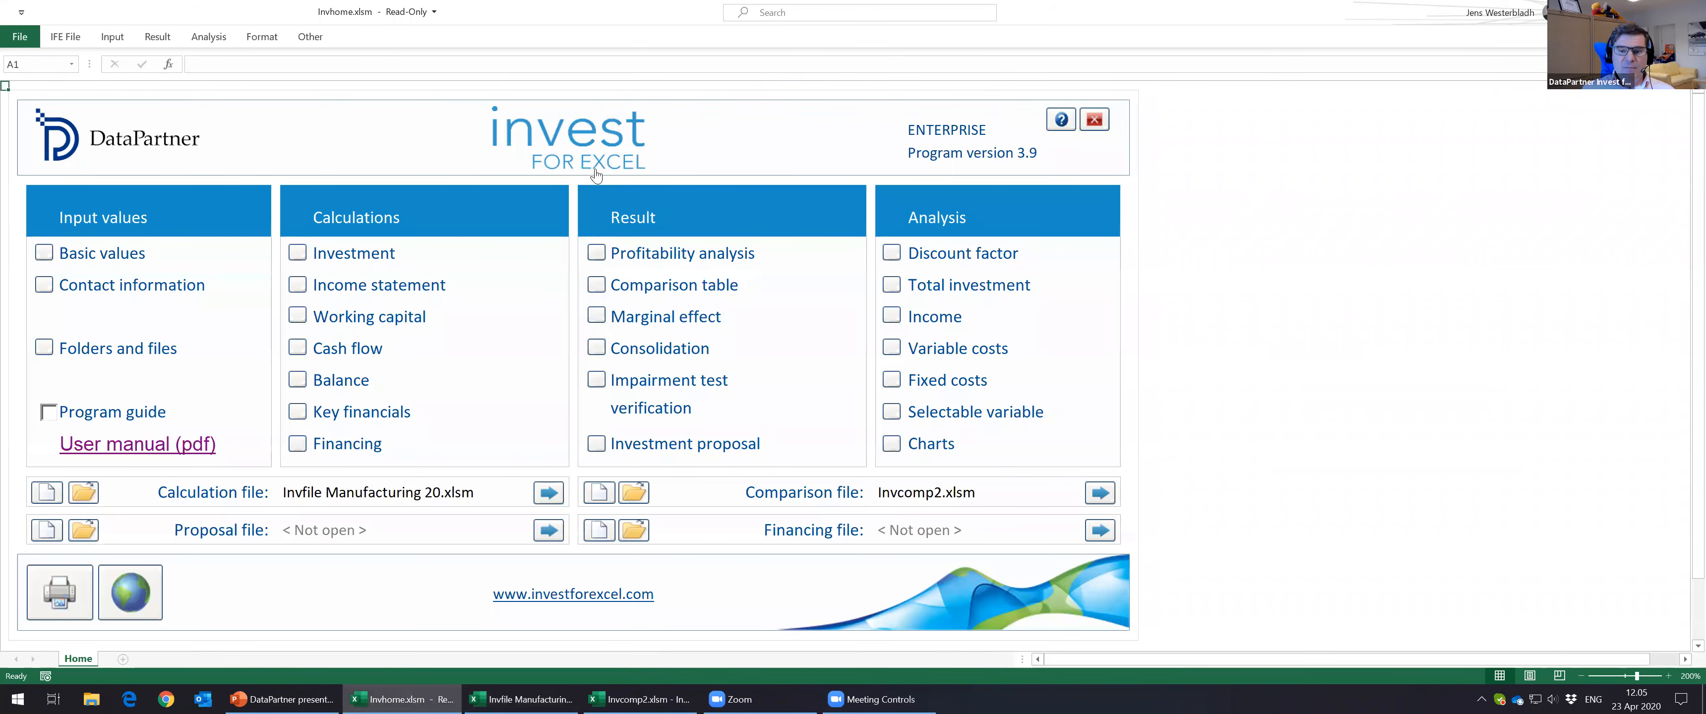
click(524, 698)
key(ctrl+s)
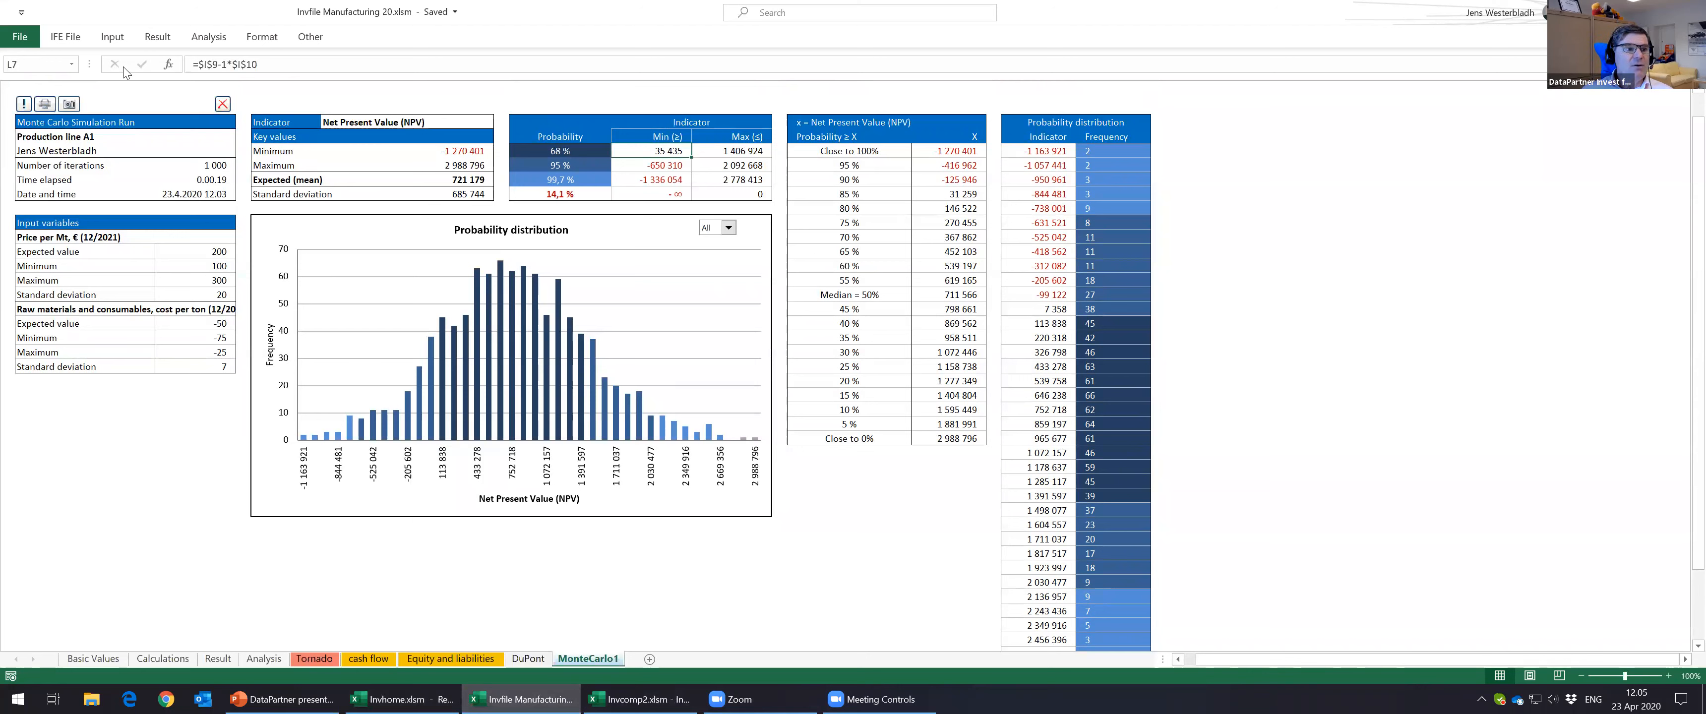
Step: Go to the calculation's basic values and save a copy of the file as Invfile automated Manufacturing 20.xlsm
click(111, 38)
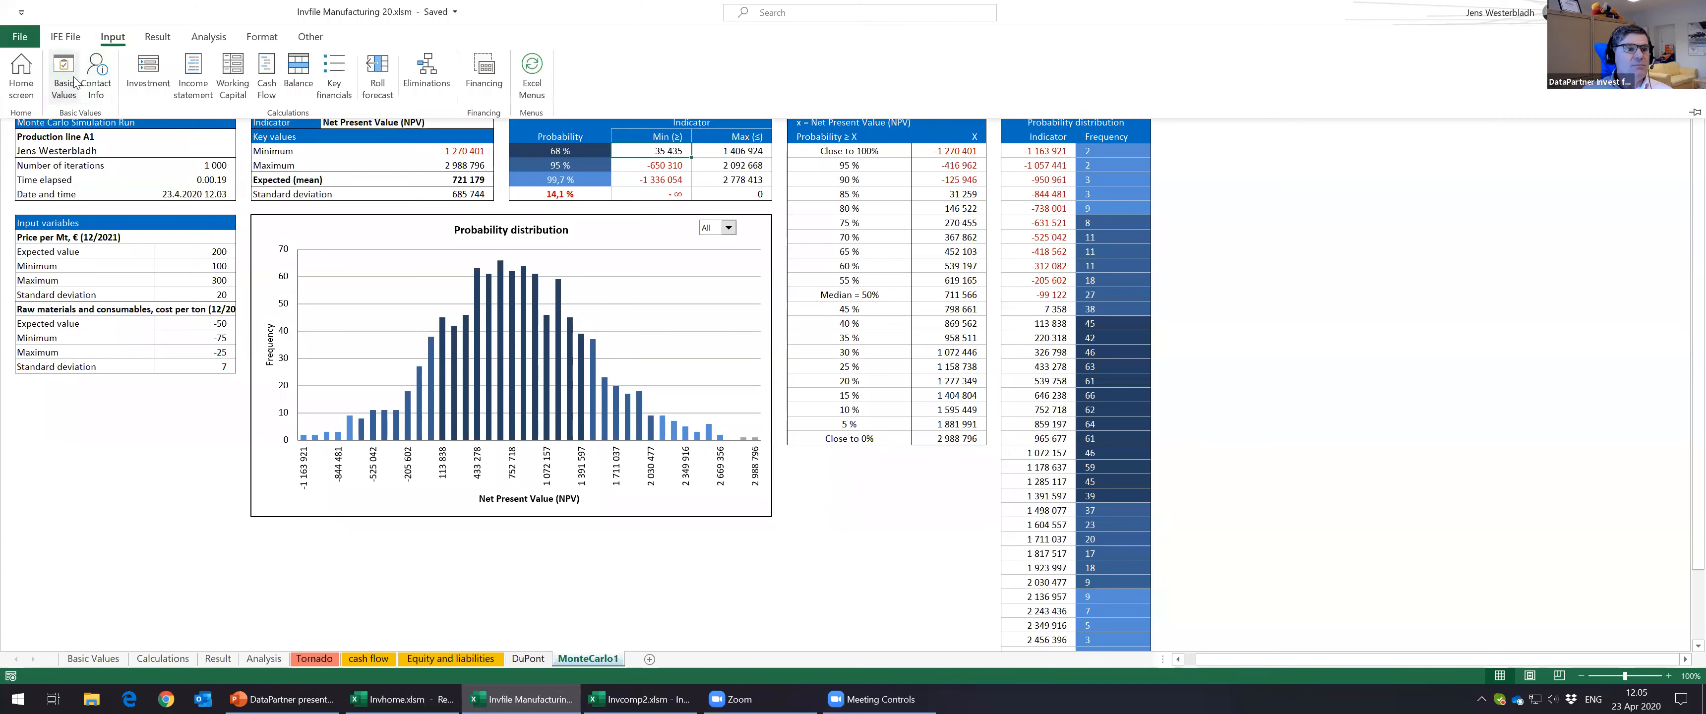
click(67, 83)
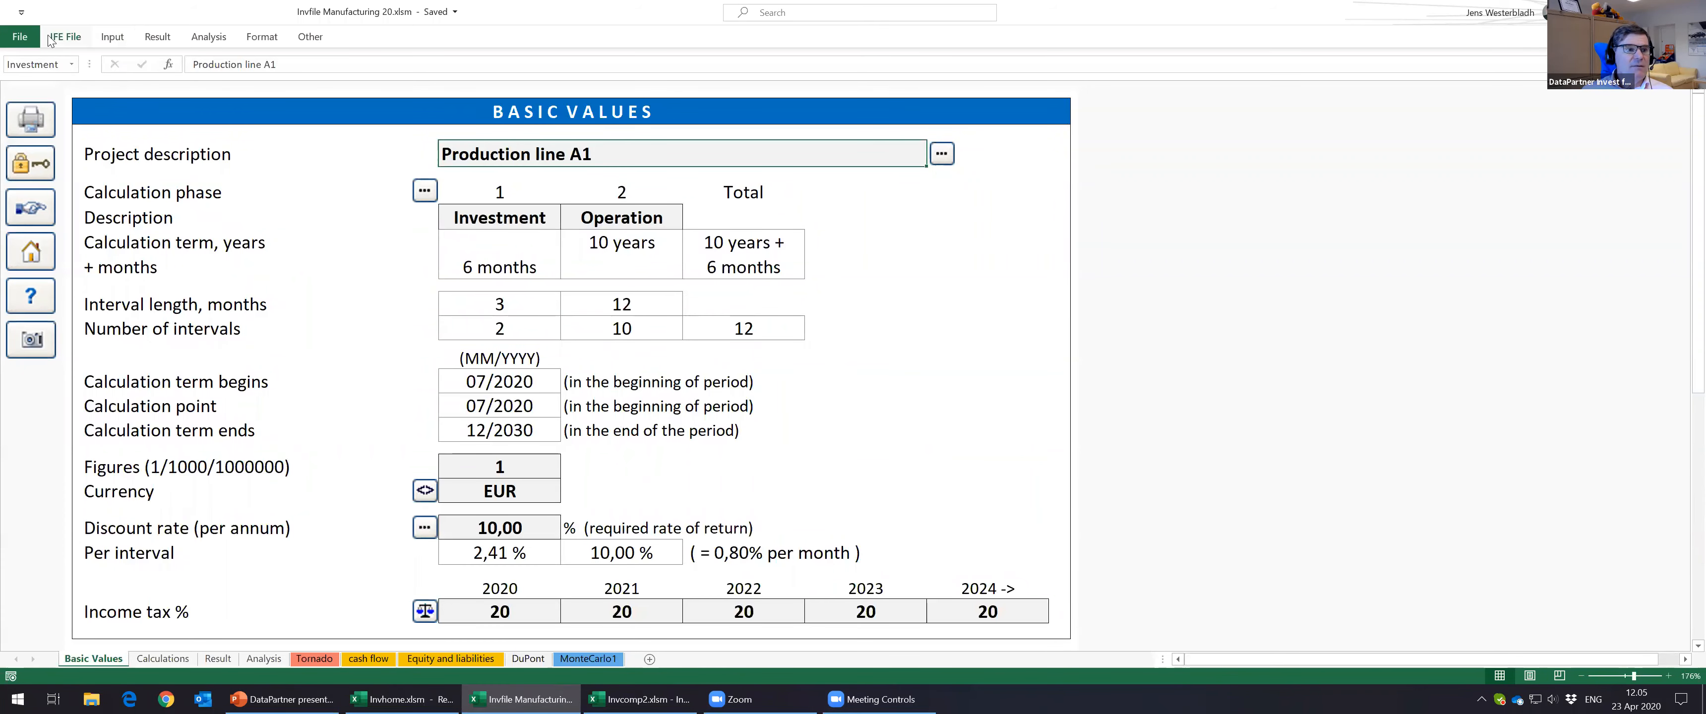
click(72, 39)
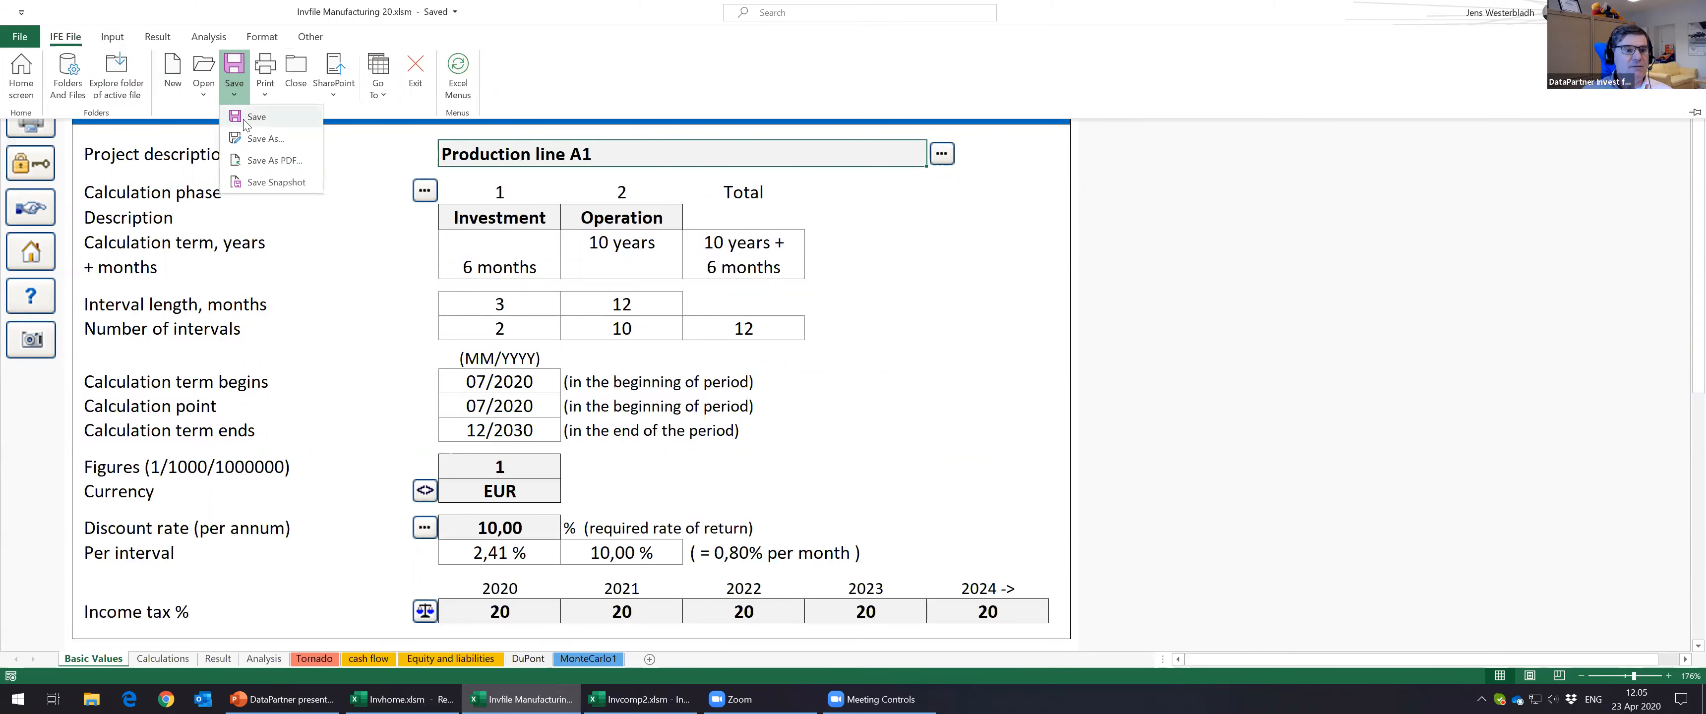
click(254, 147)
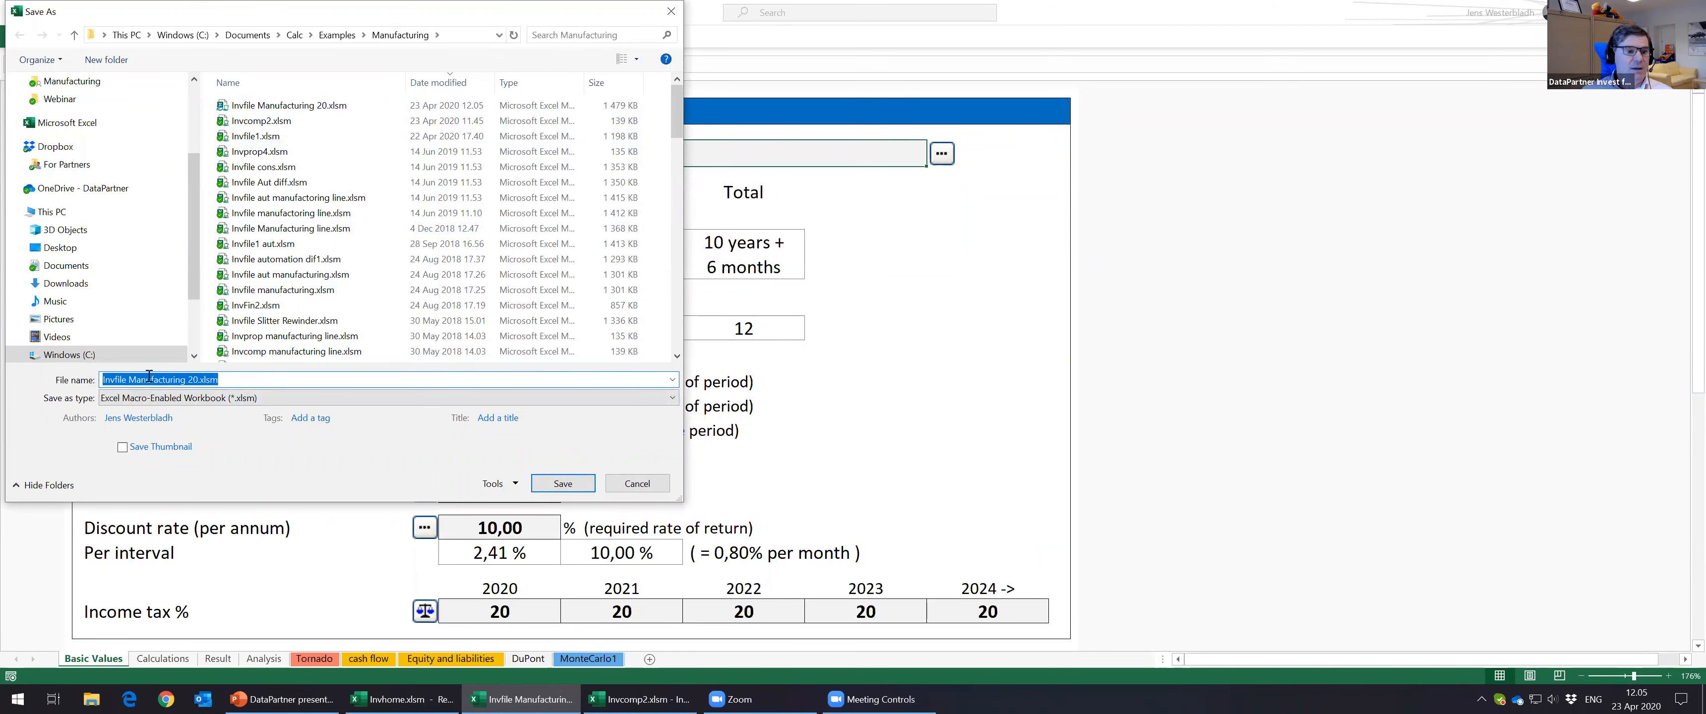
click(131, 378)
text(automat)
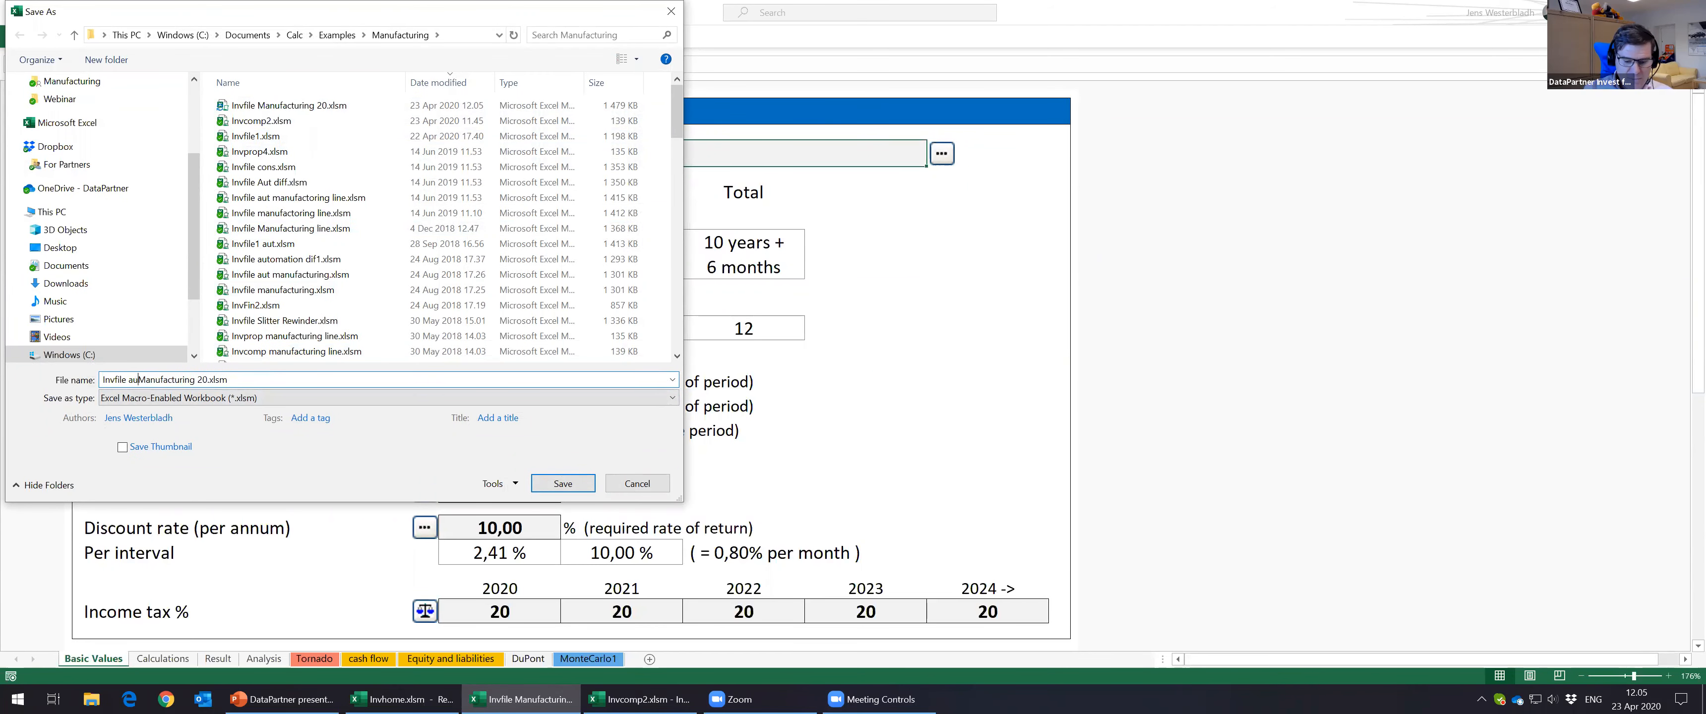
text(ed)
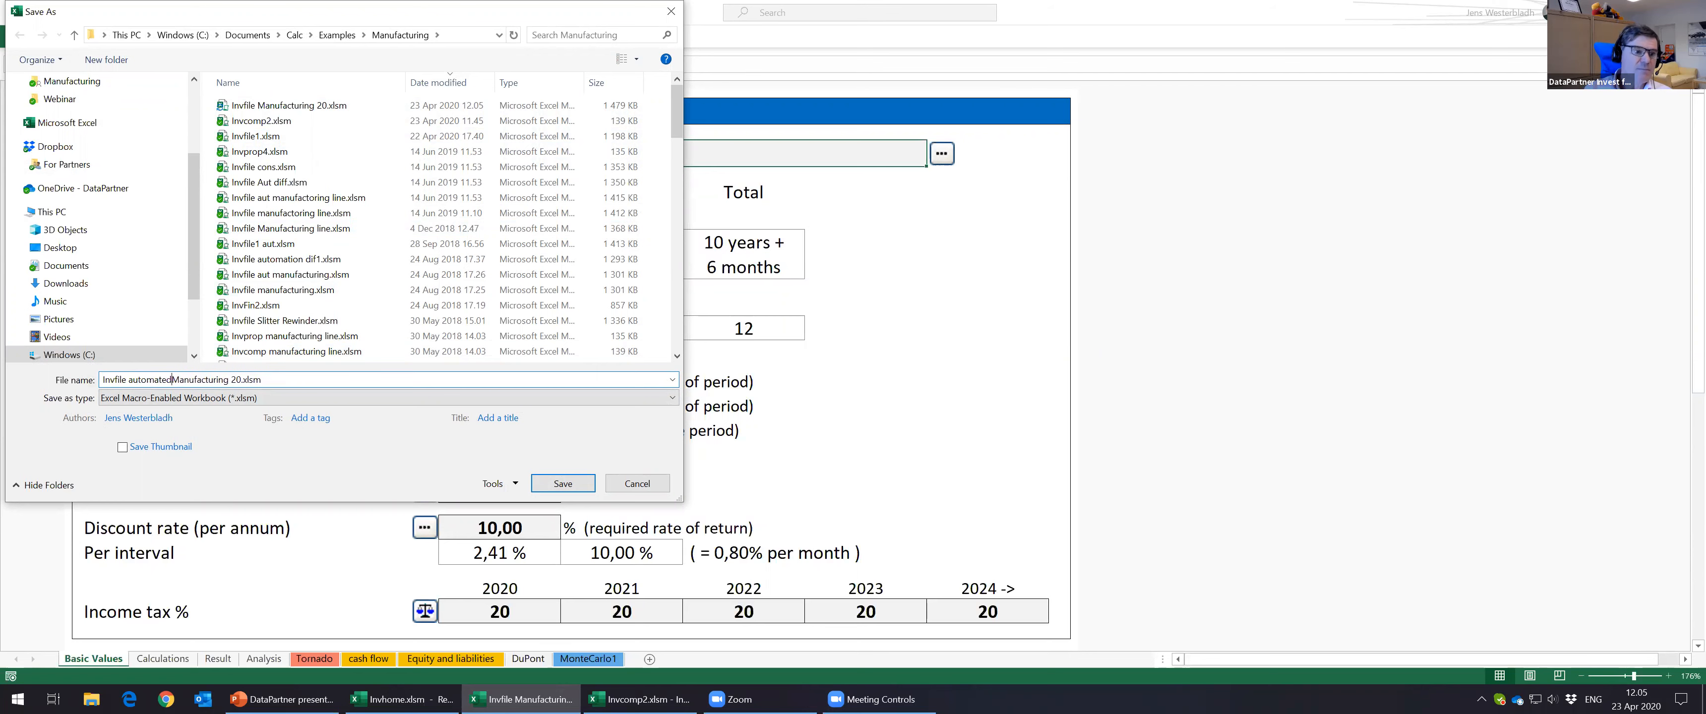
key(Return)
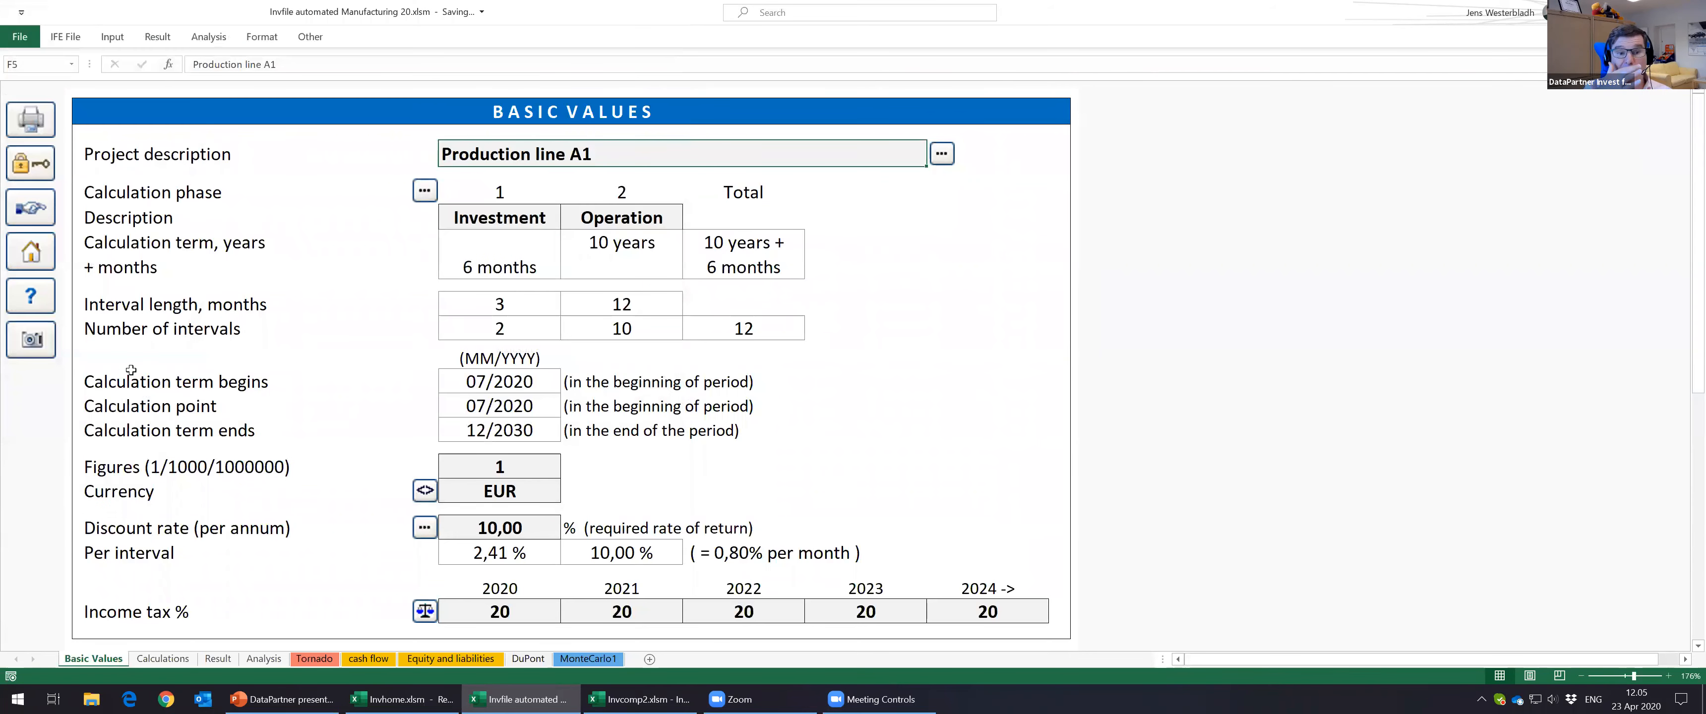
Step: Change the project description to "Aut. Production line A2" and save the file
click(192, 63)
text(Aut.)
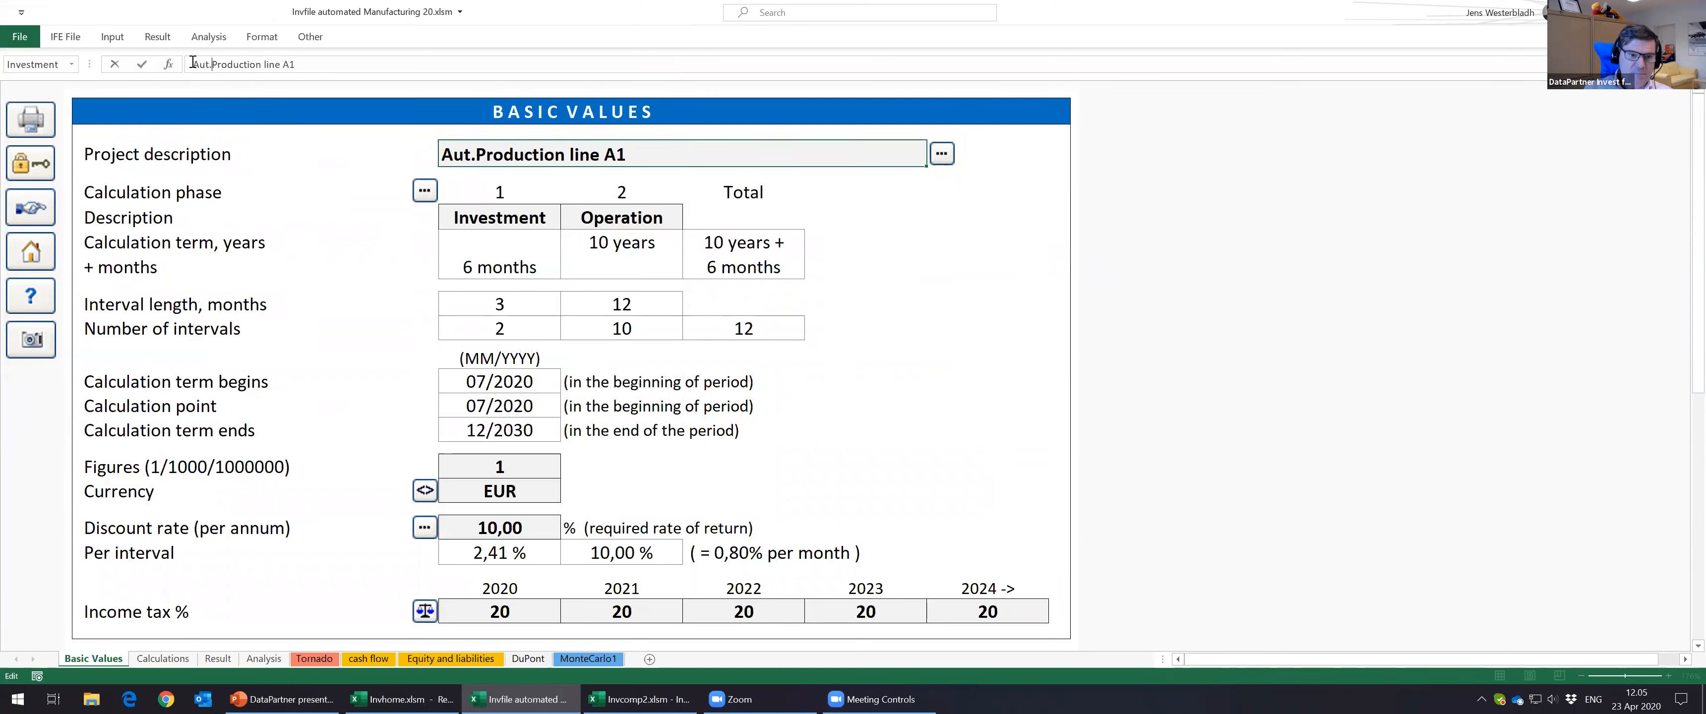
click(312, 60)
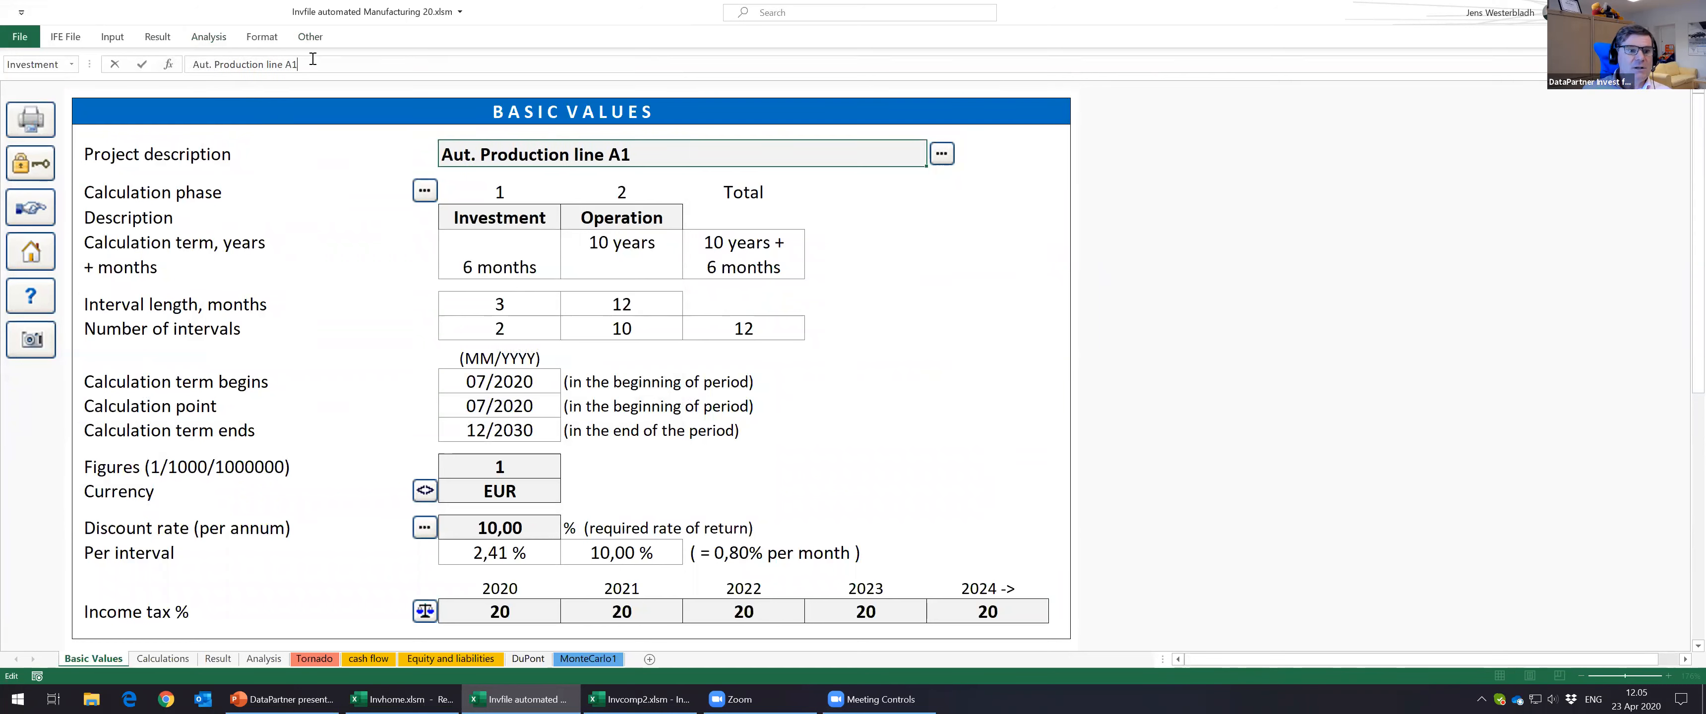
key(BackSpace)
text(2)
key(Return)
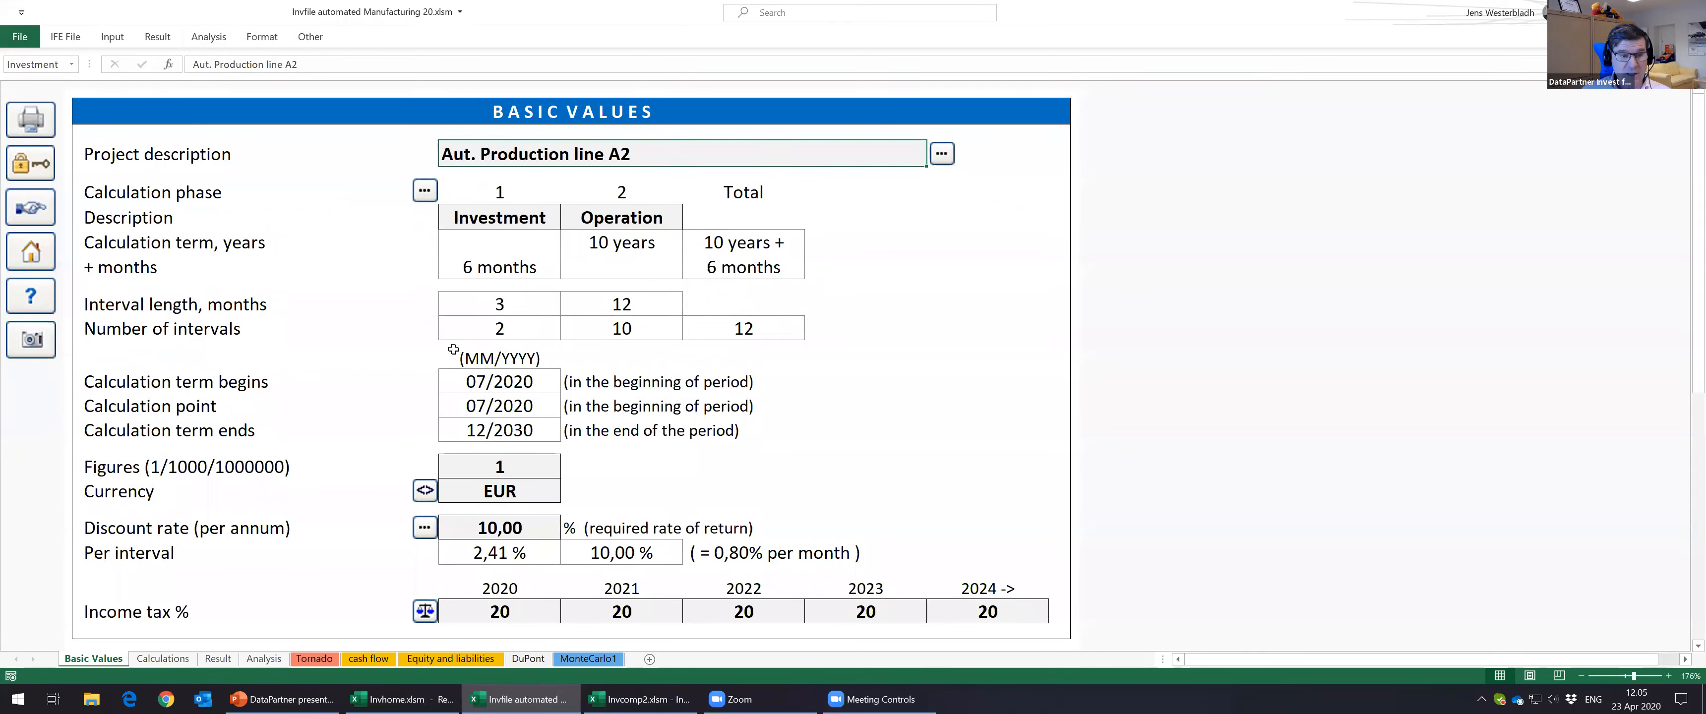
key(ctrl+s)
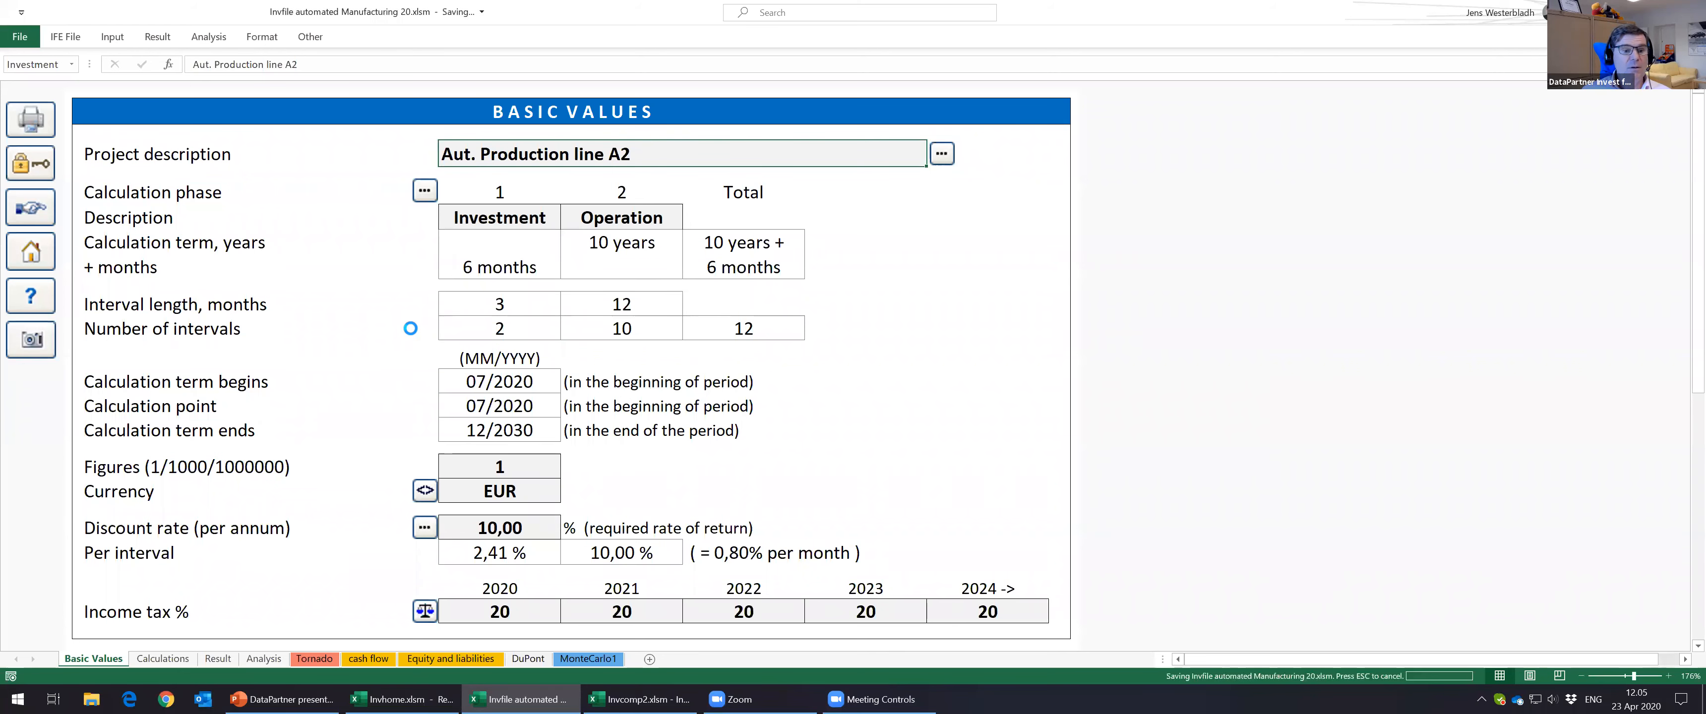
Step: Set the 12/2020 Machines investment to -900000 in the investments table
click(113, 37)
click(146, 65)
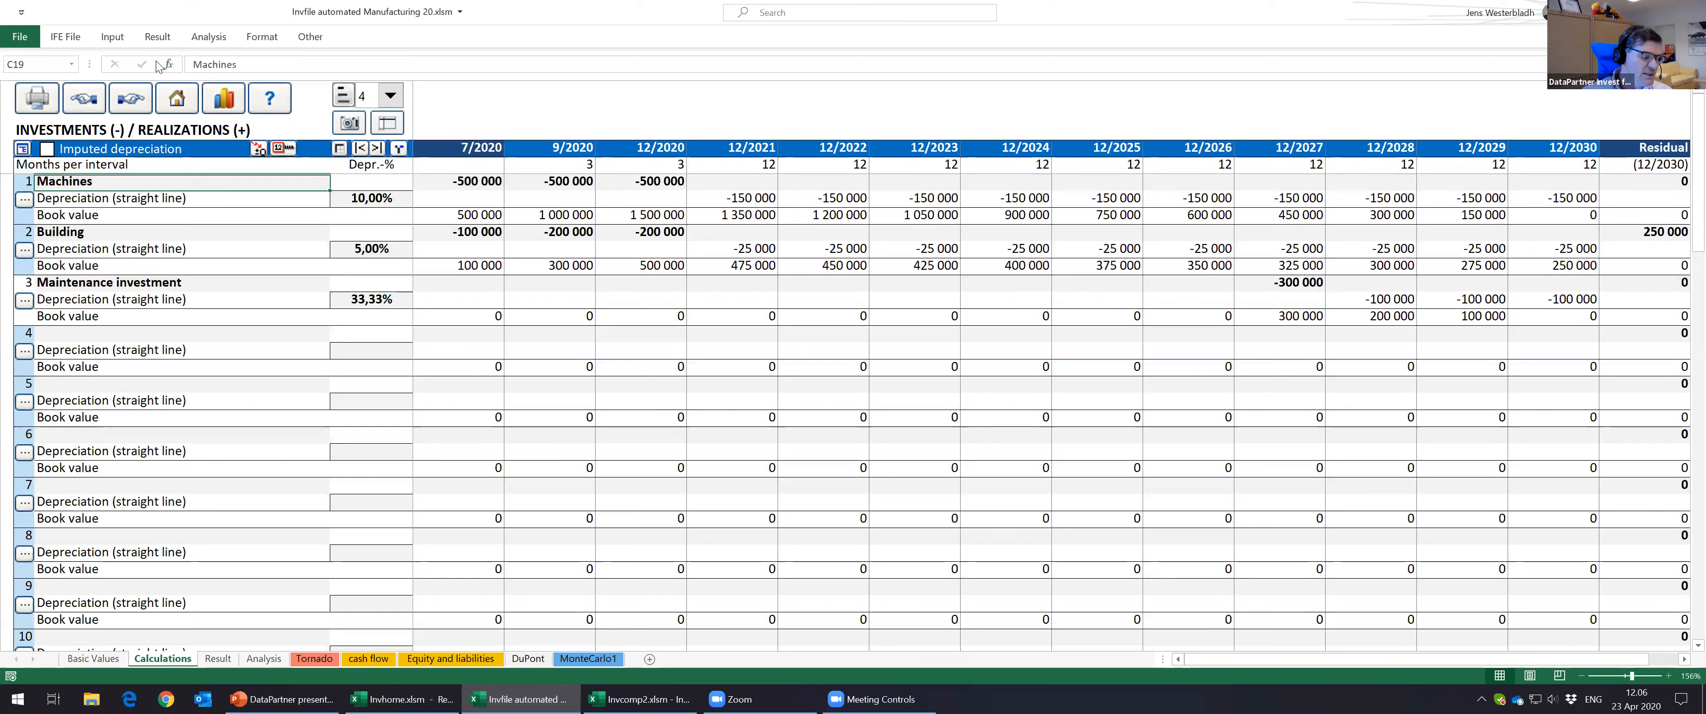
click(649, 181)
click(129, 337)
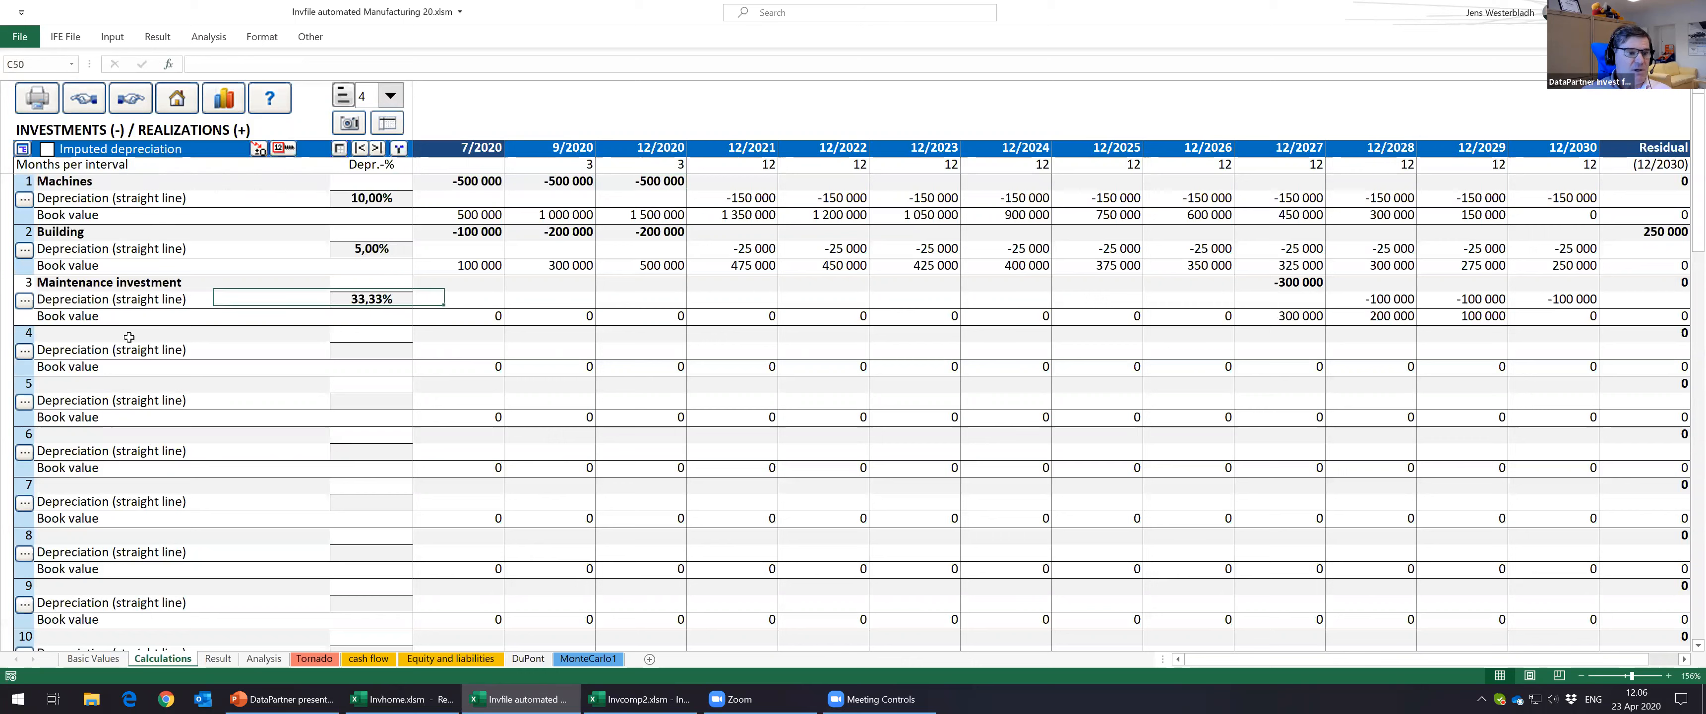
click(637, 181)
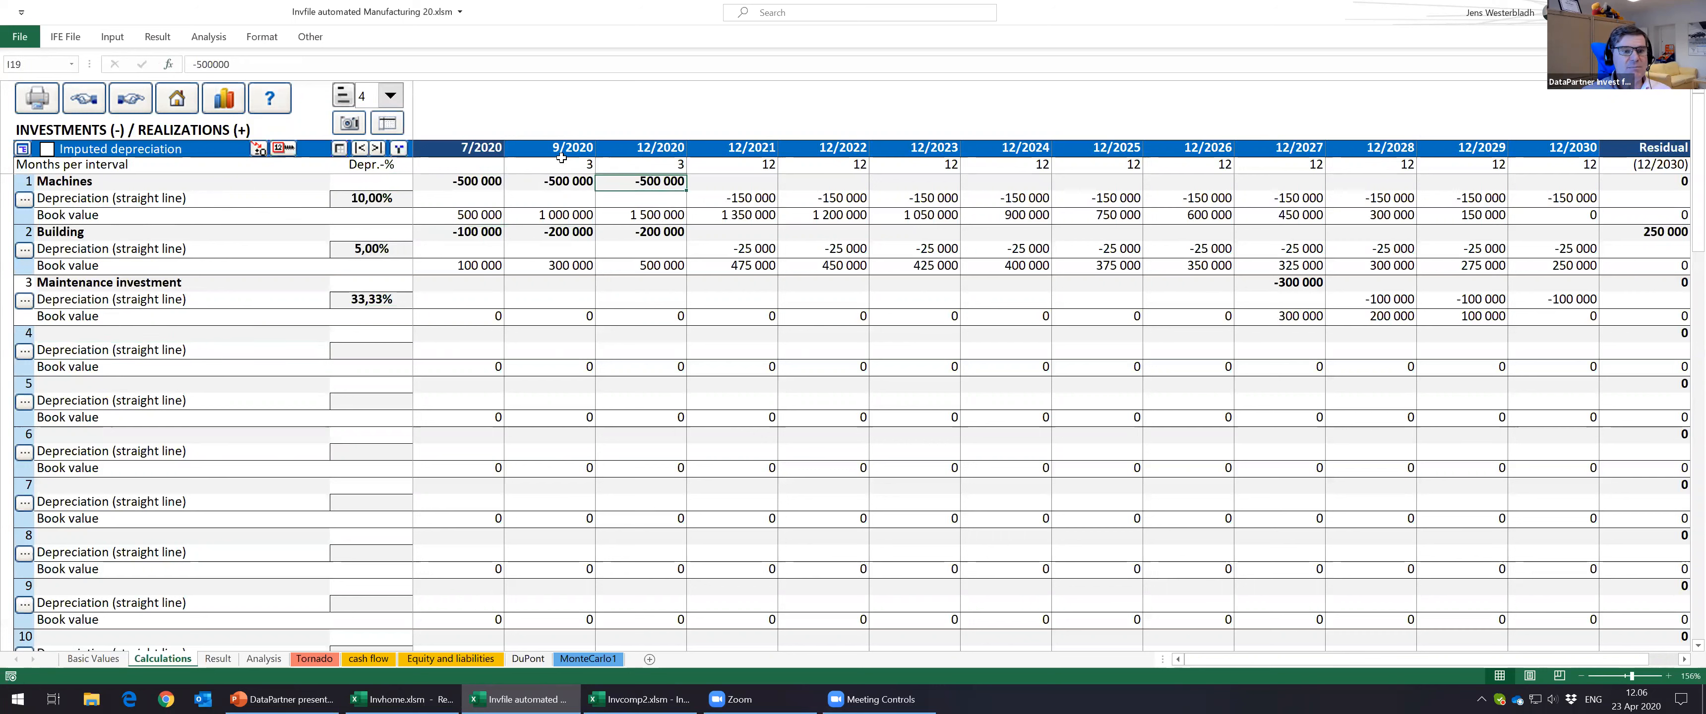
click(206, 65)
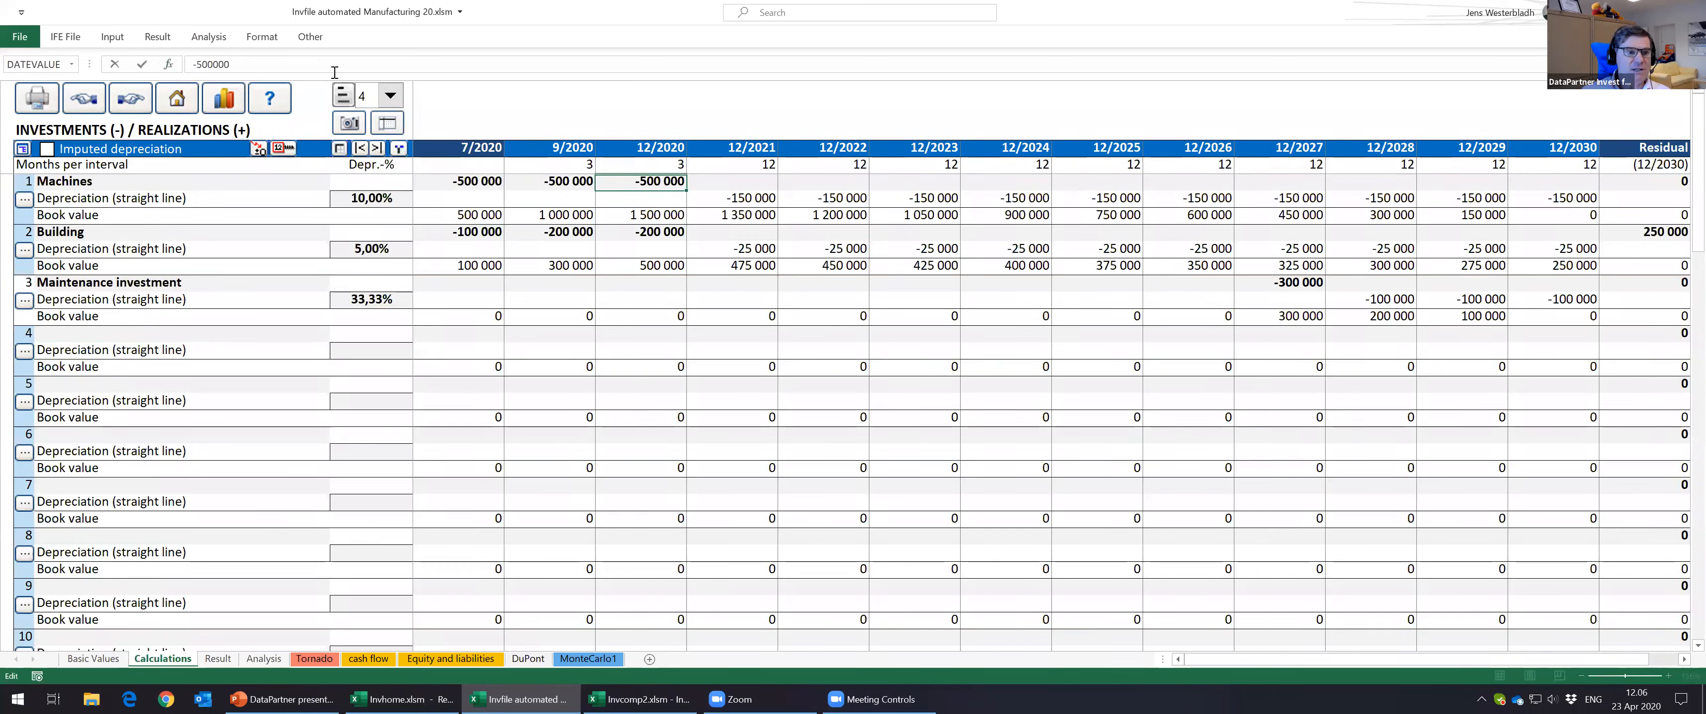
key(BackSpace)
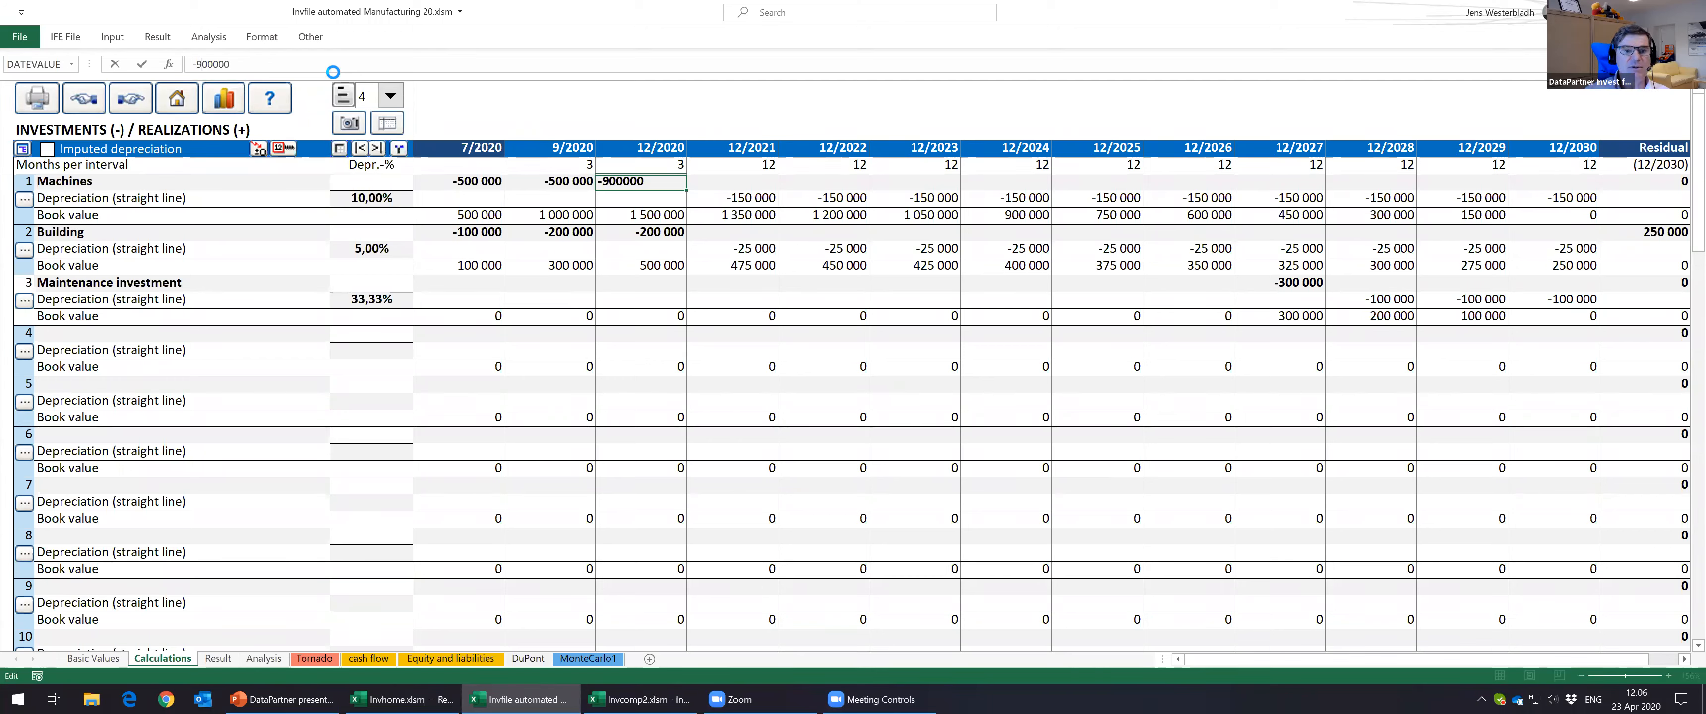
key(Return)
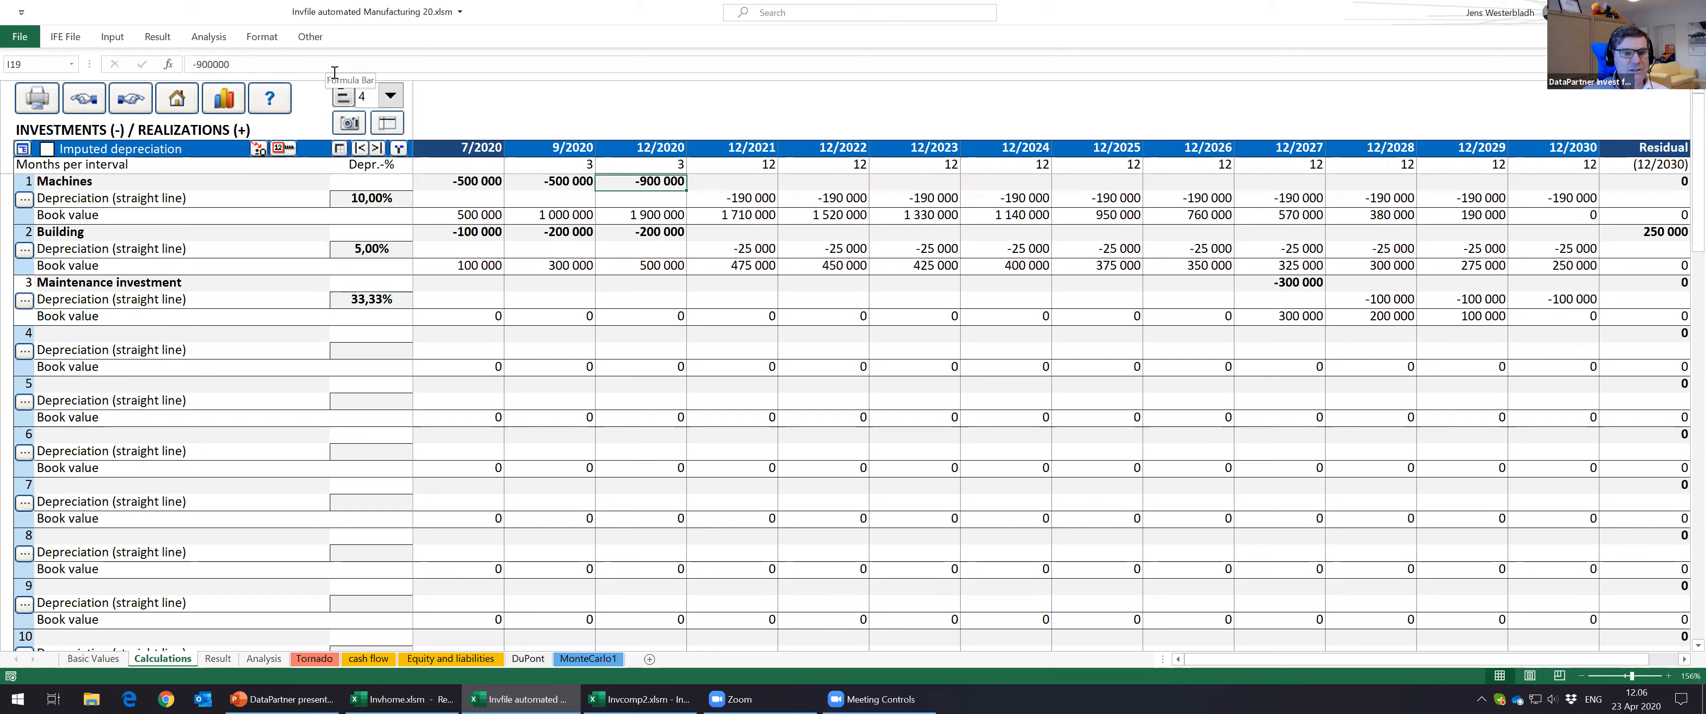
Step: Halve the 12/2020 Staff costs in the income statement by entering -25000/2
click(119, 99)
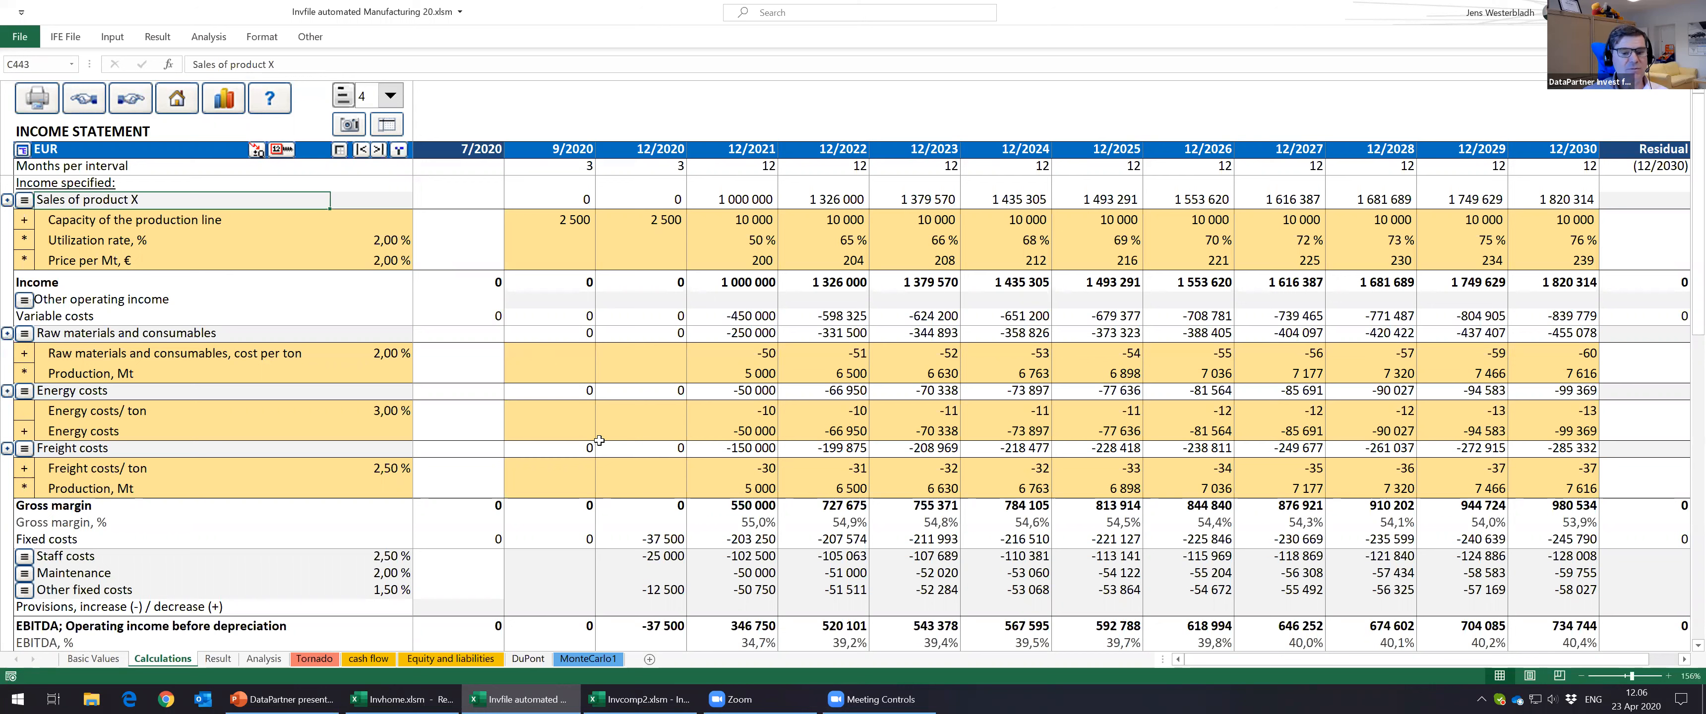
click(660, 556)
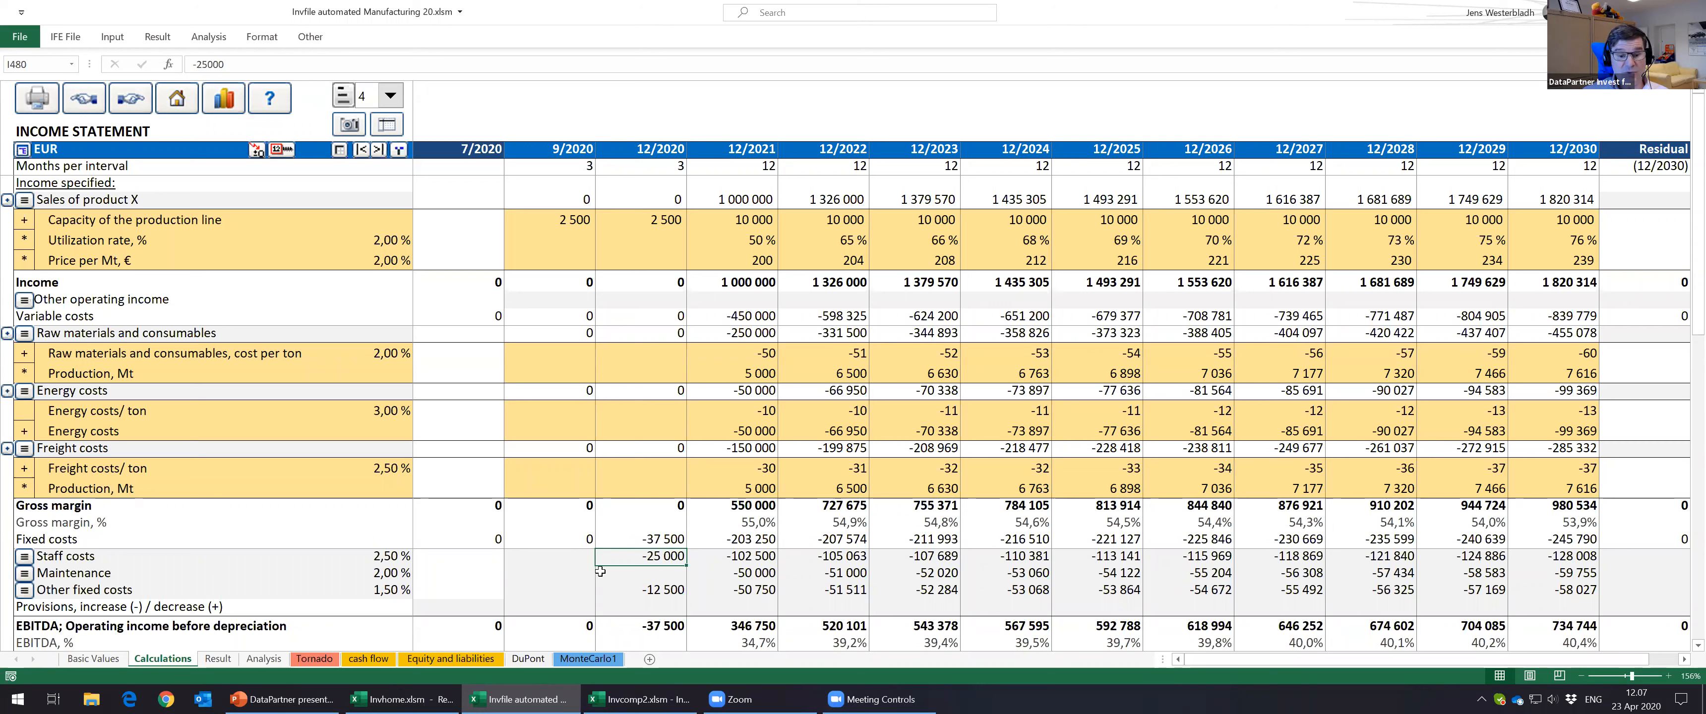
click(245, 65)
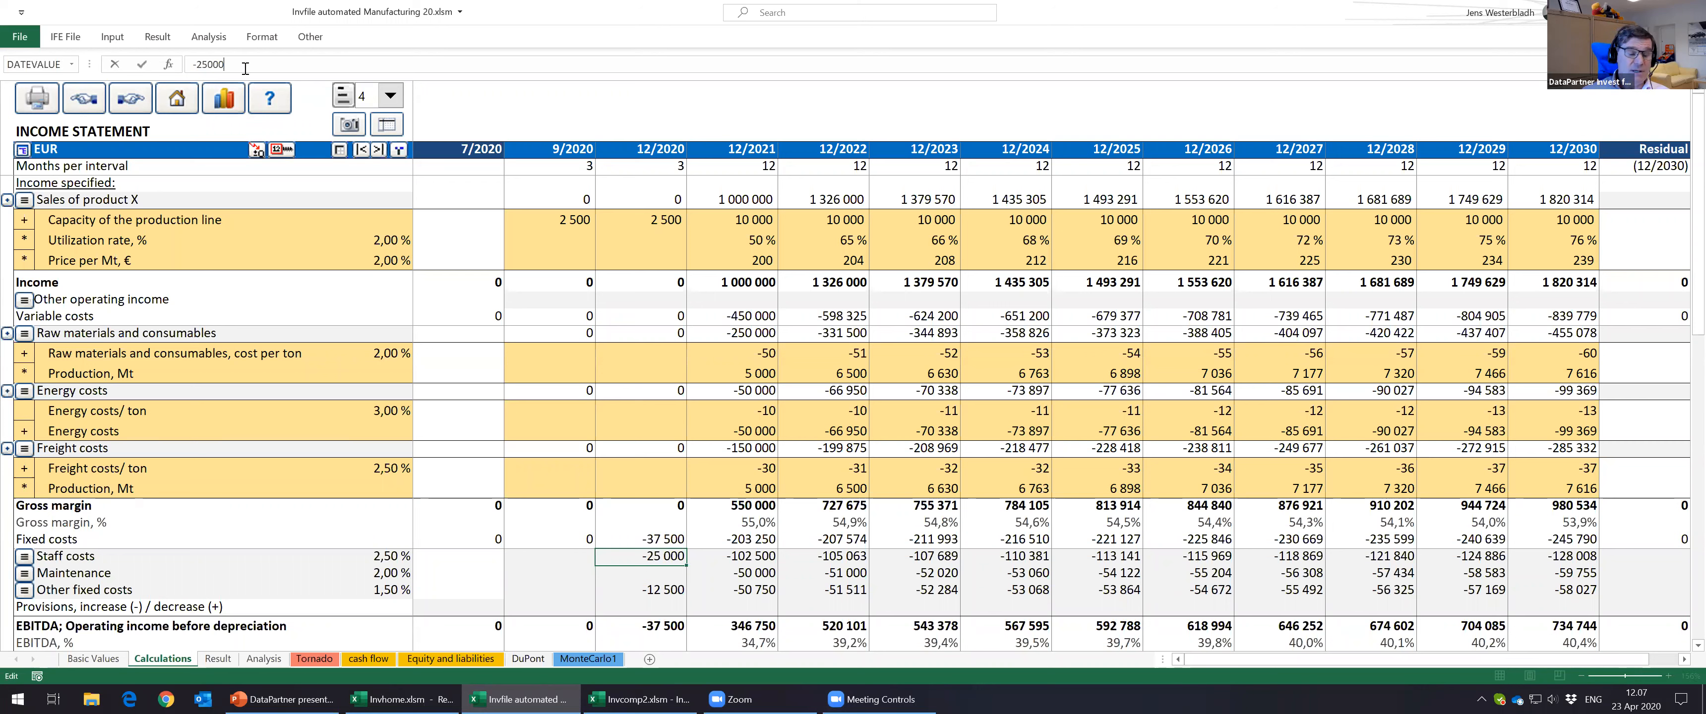
text(/2)
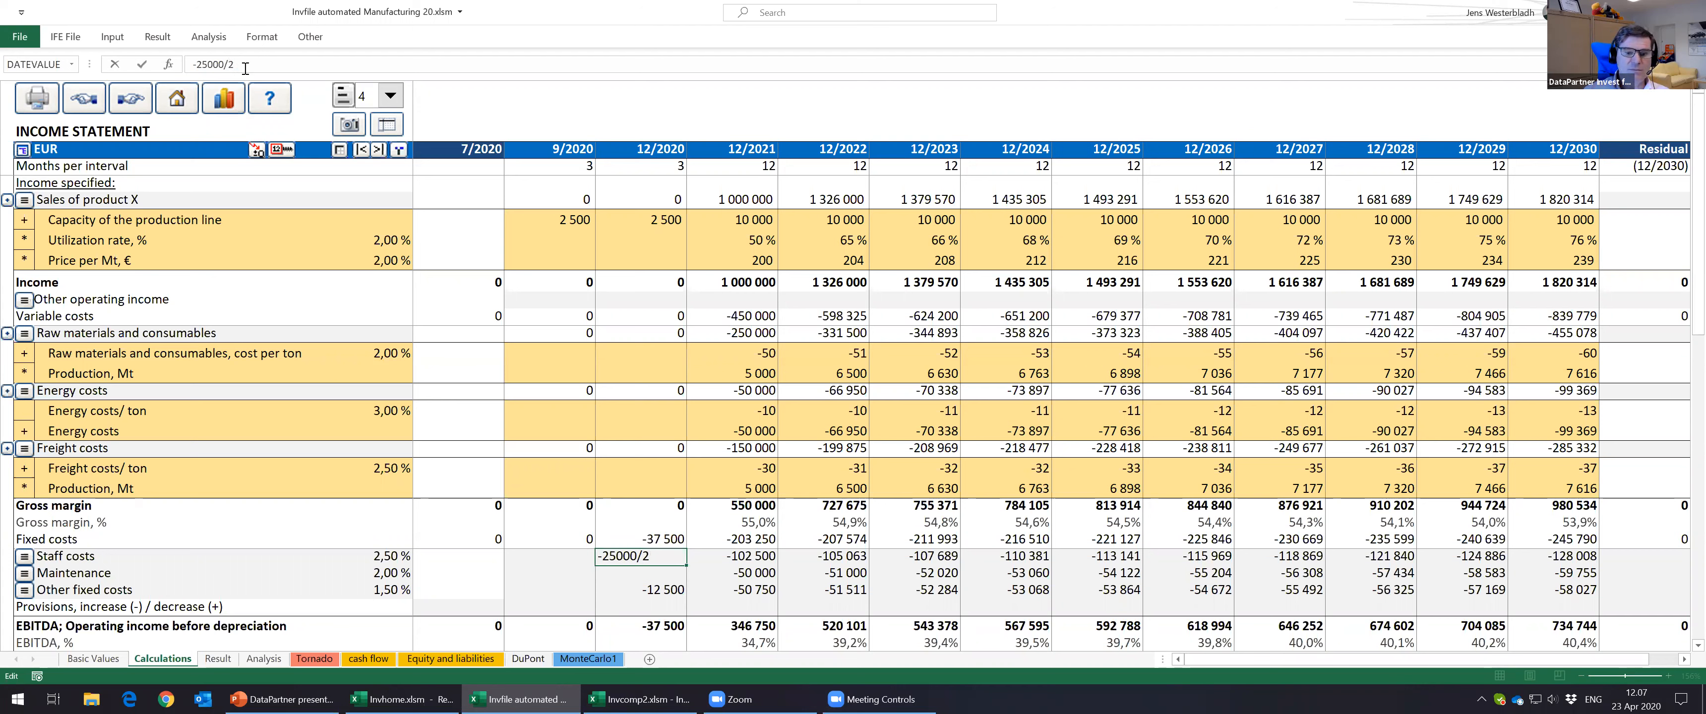
key(Return)
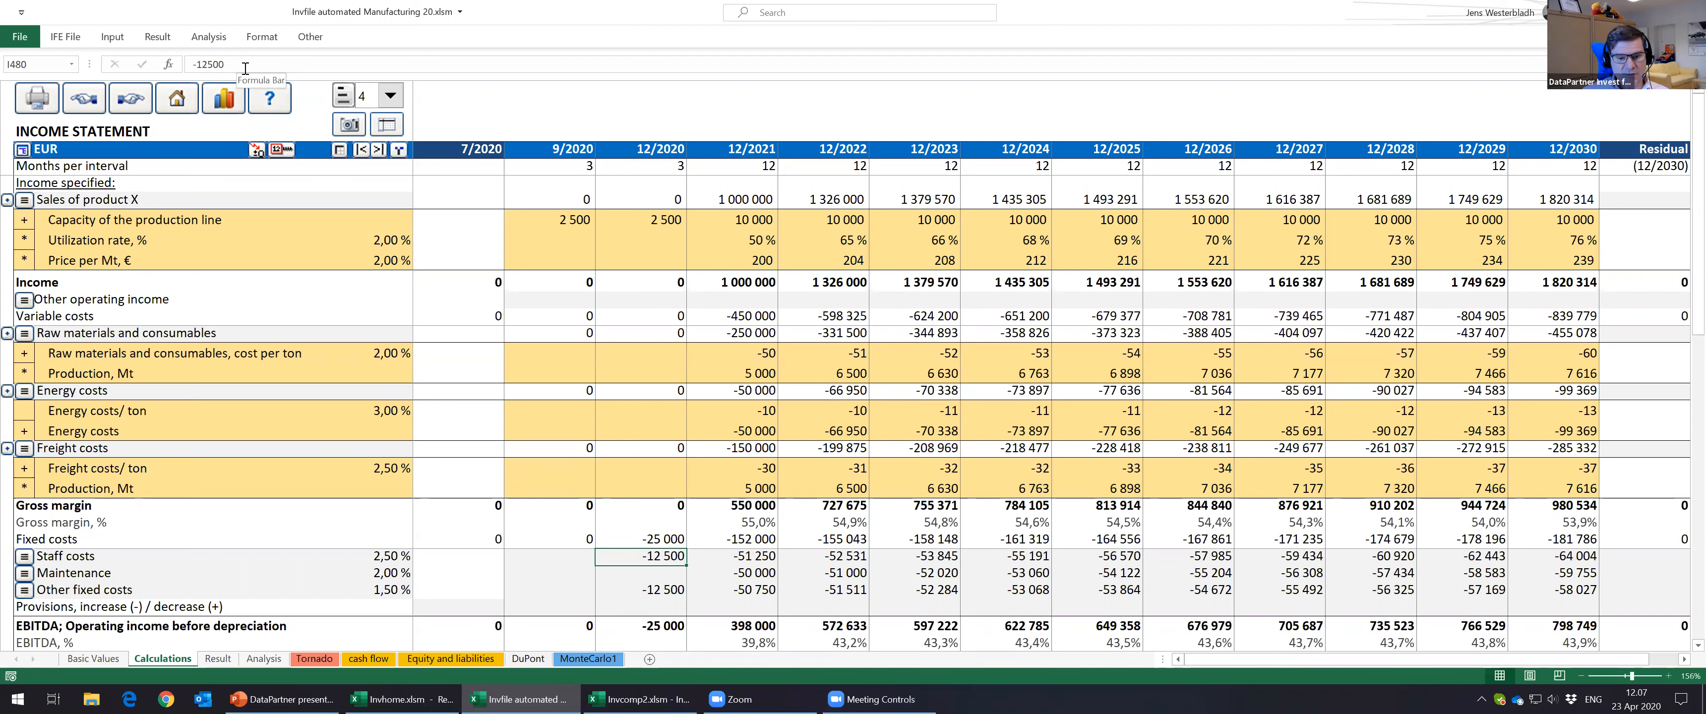
Step: Review the Staff costs row of the income statement across the years up to 12/2025
key(Right)
key(Right)
key(Right)
key(Right)
key(Right)
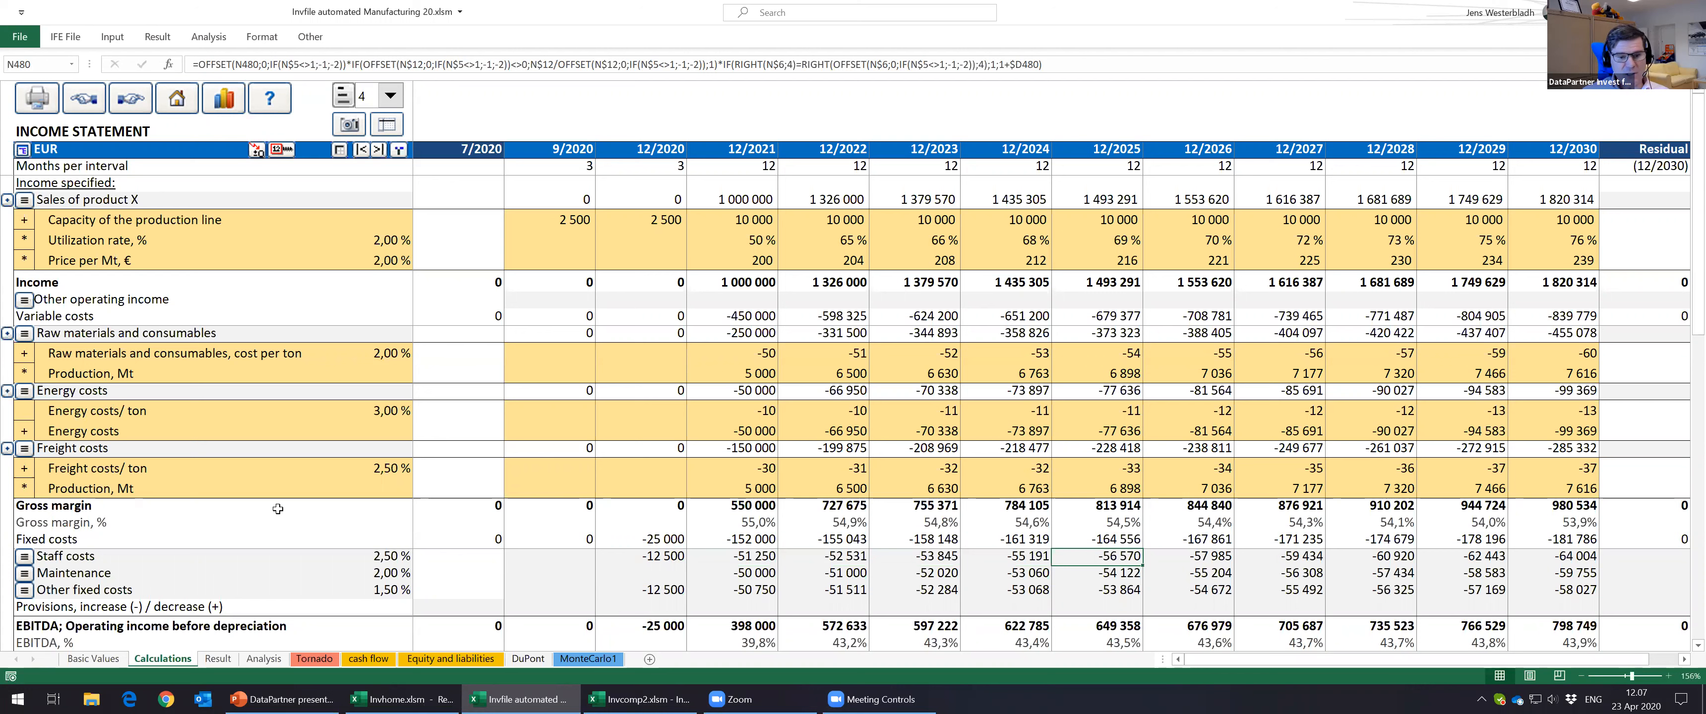
click(566, 575)
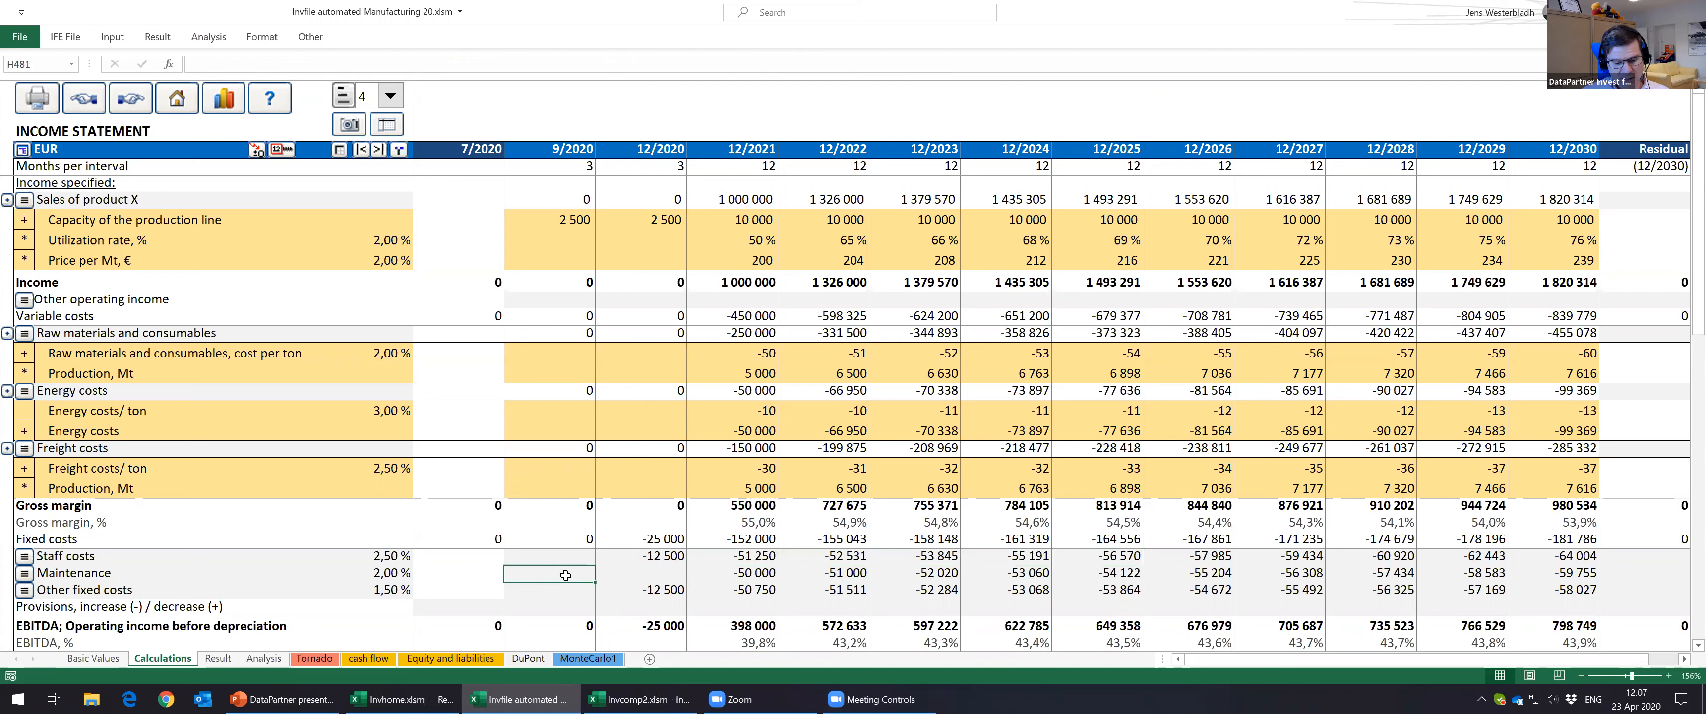
Step: Save the calculation file and send its profitability analysis to position 2 of the comparison table
key(ctrl+s)
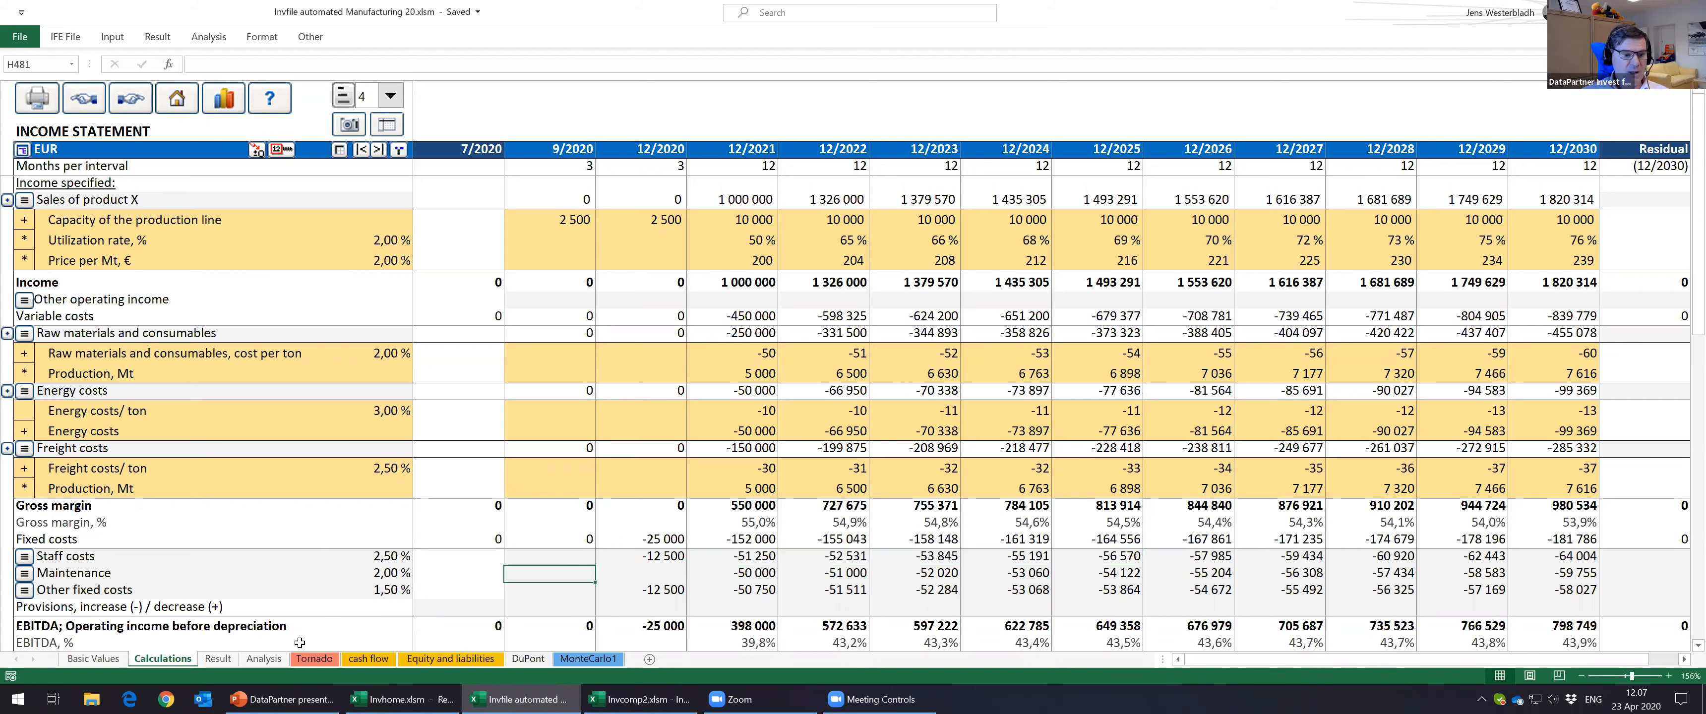
click(217, 659)
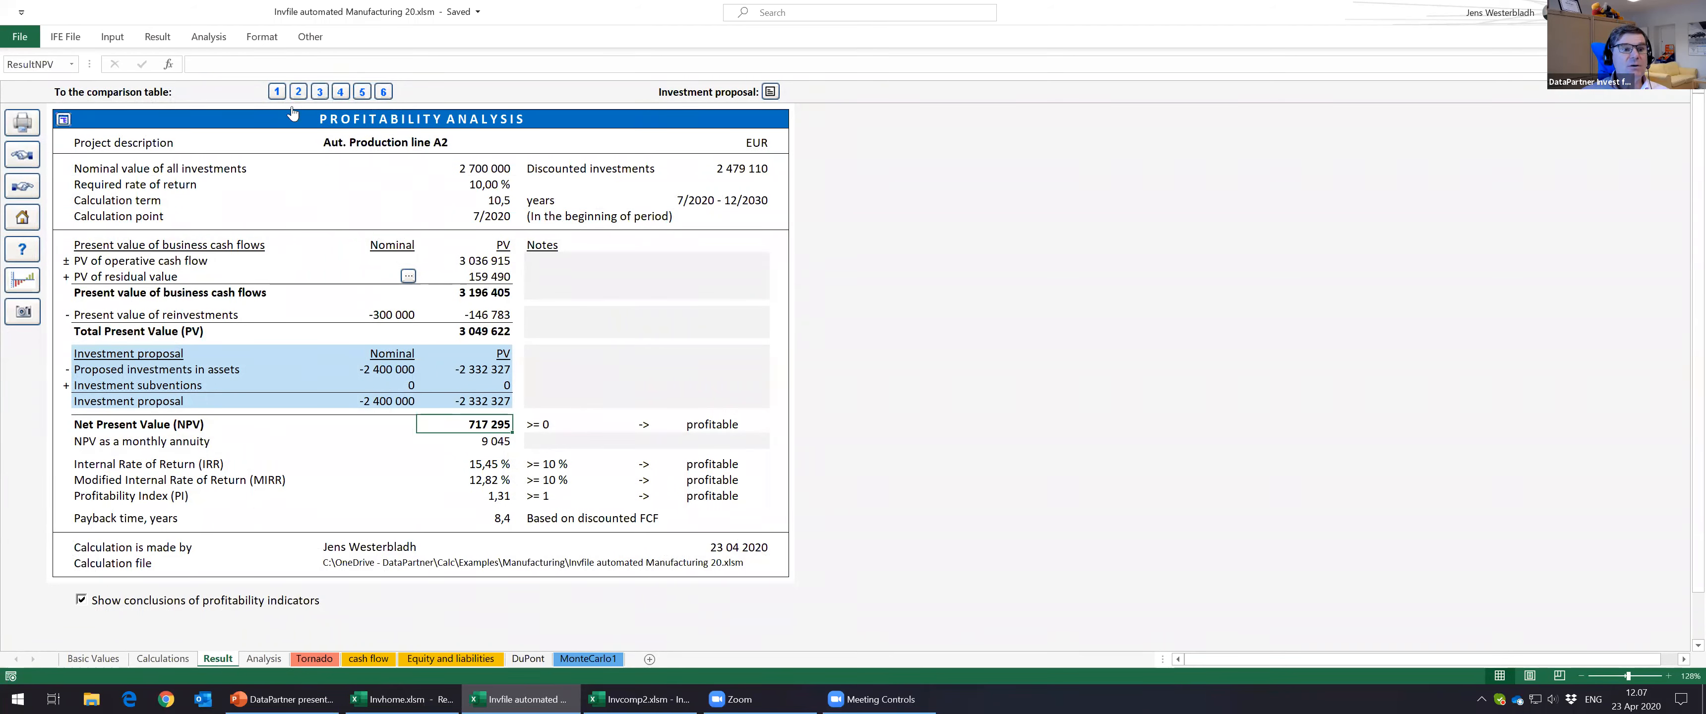
click(298, 91)
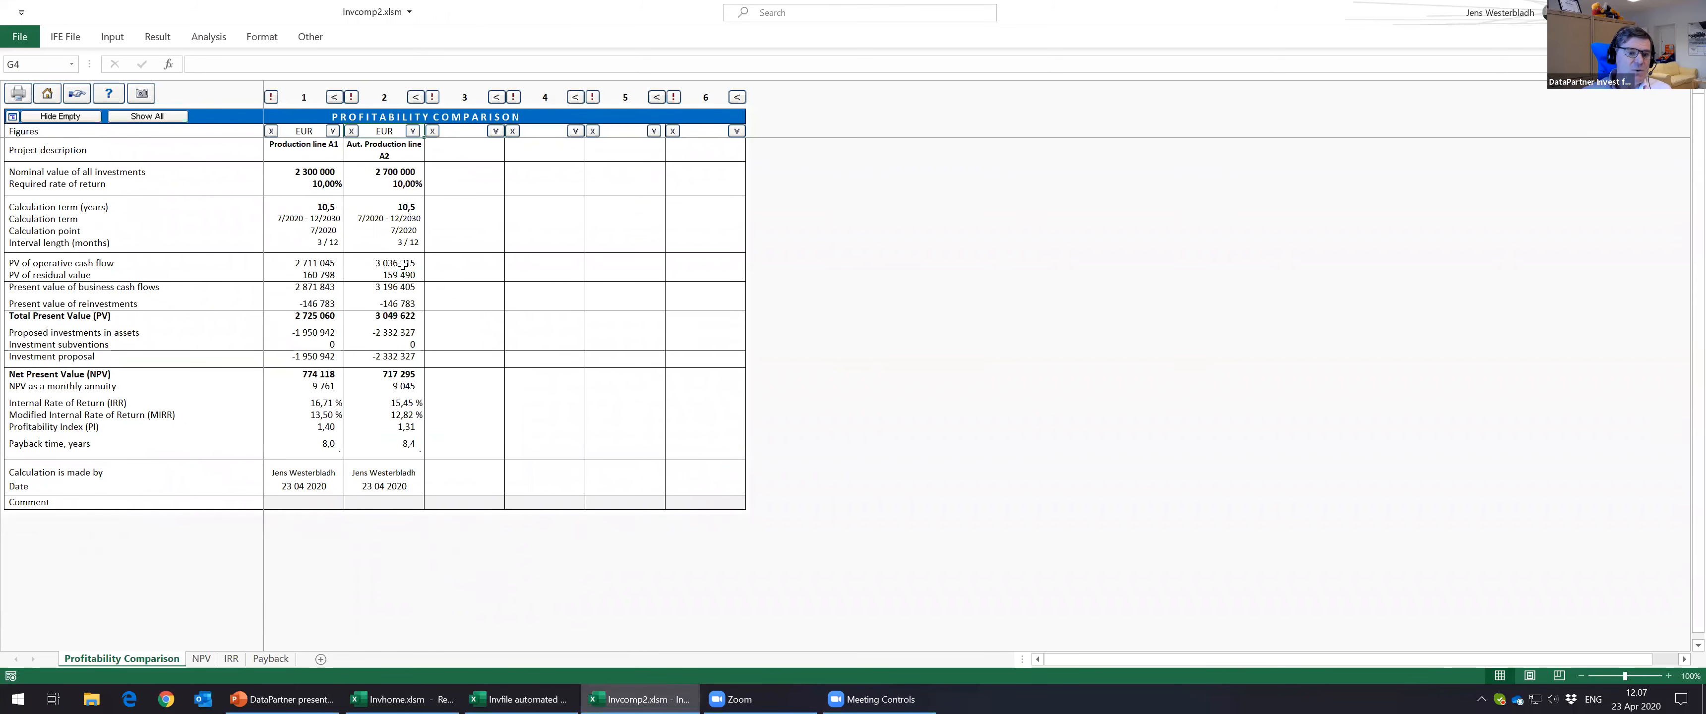
Step: Compare the two production line alternatives in the comparison table, from Net Present Value through MIRR to payback time
click(389, 371)
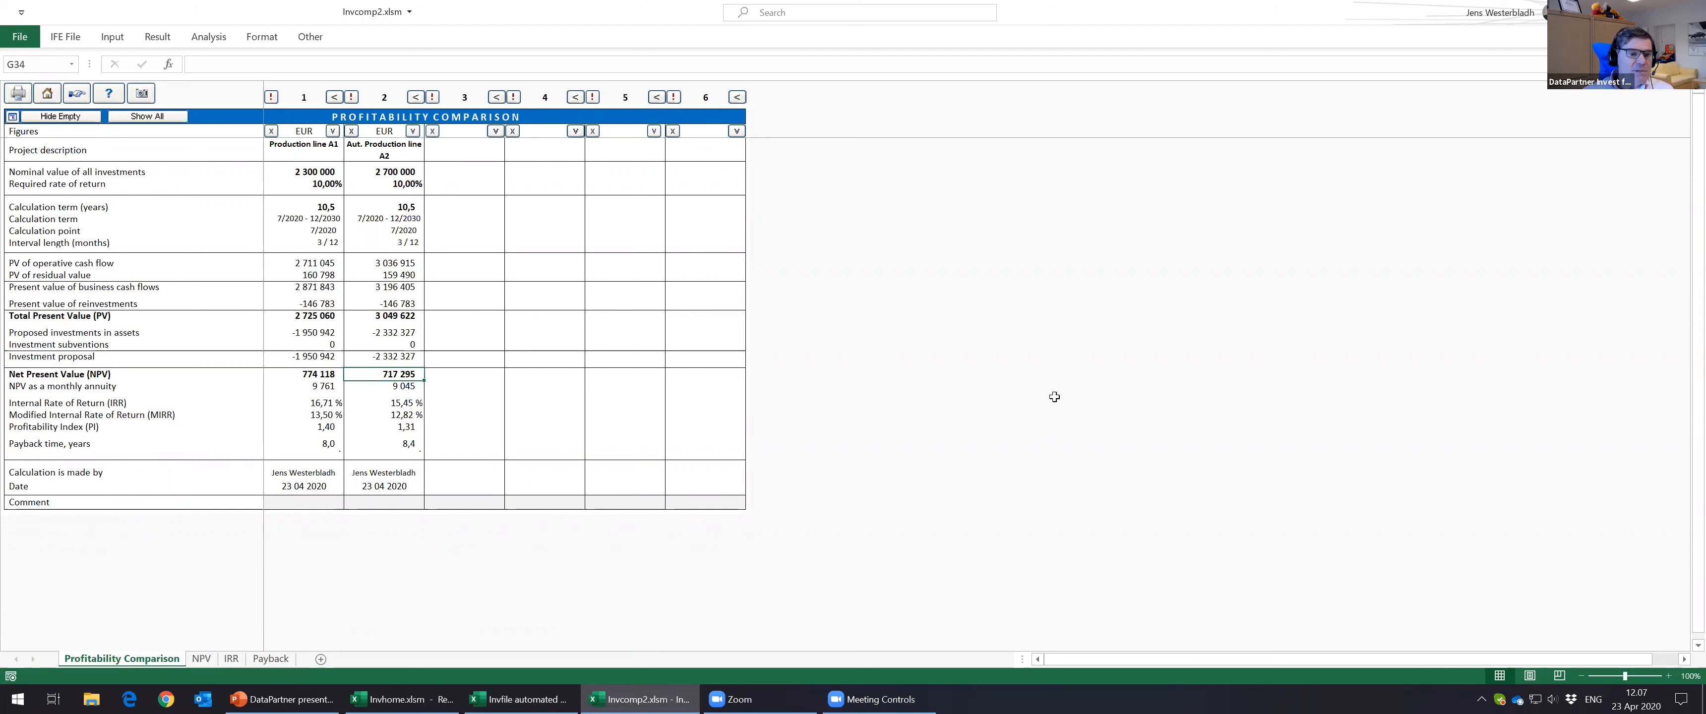
key(Down)
key(Down)
key(Down)
key(Down)
key(Down)
key(Down)
key(Down)
key(Down)
key(Down)
key(Down)
key(Down)
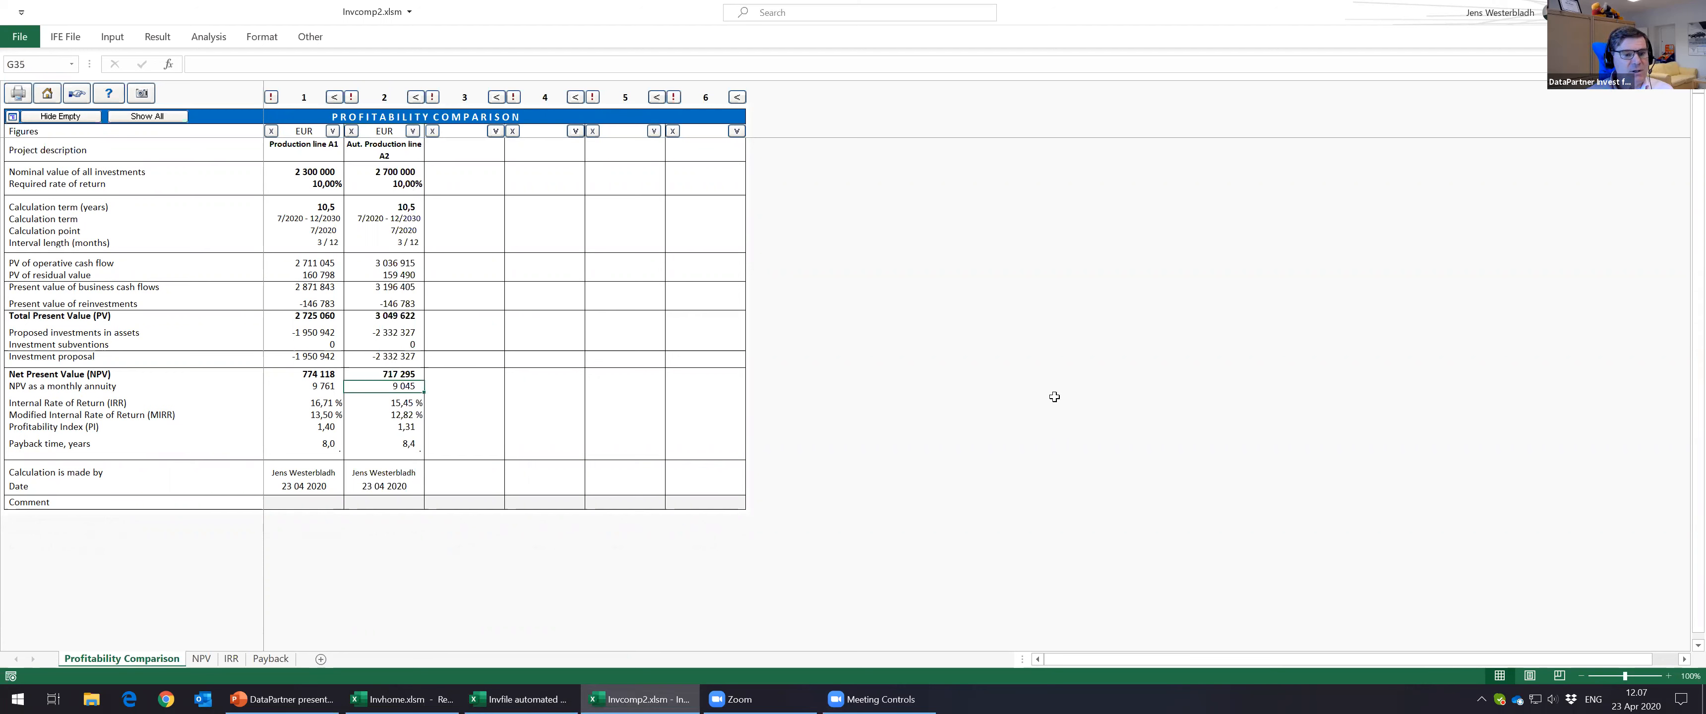
key(Down)
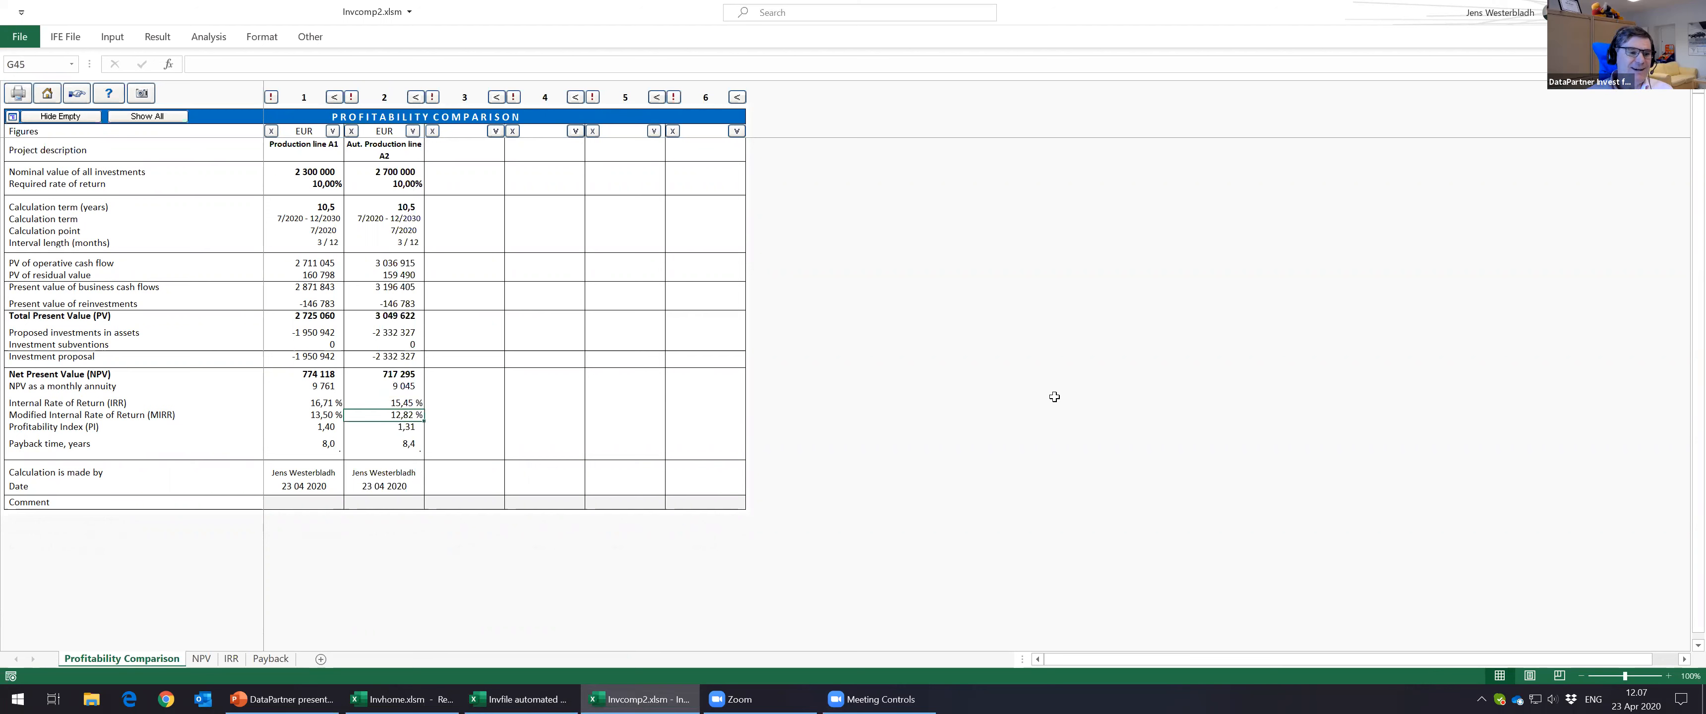
key(Down)
key(Down)
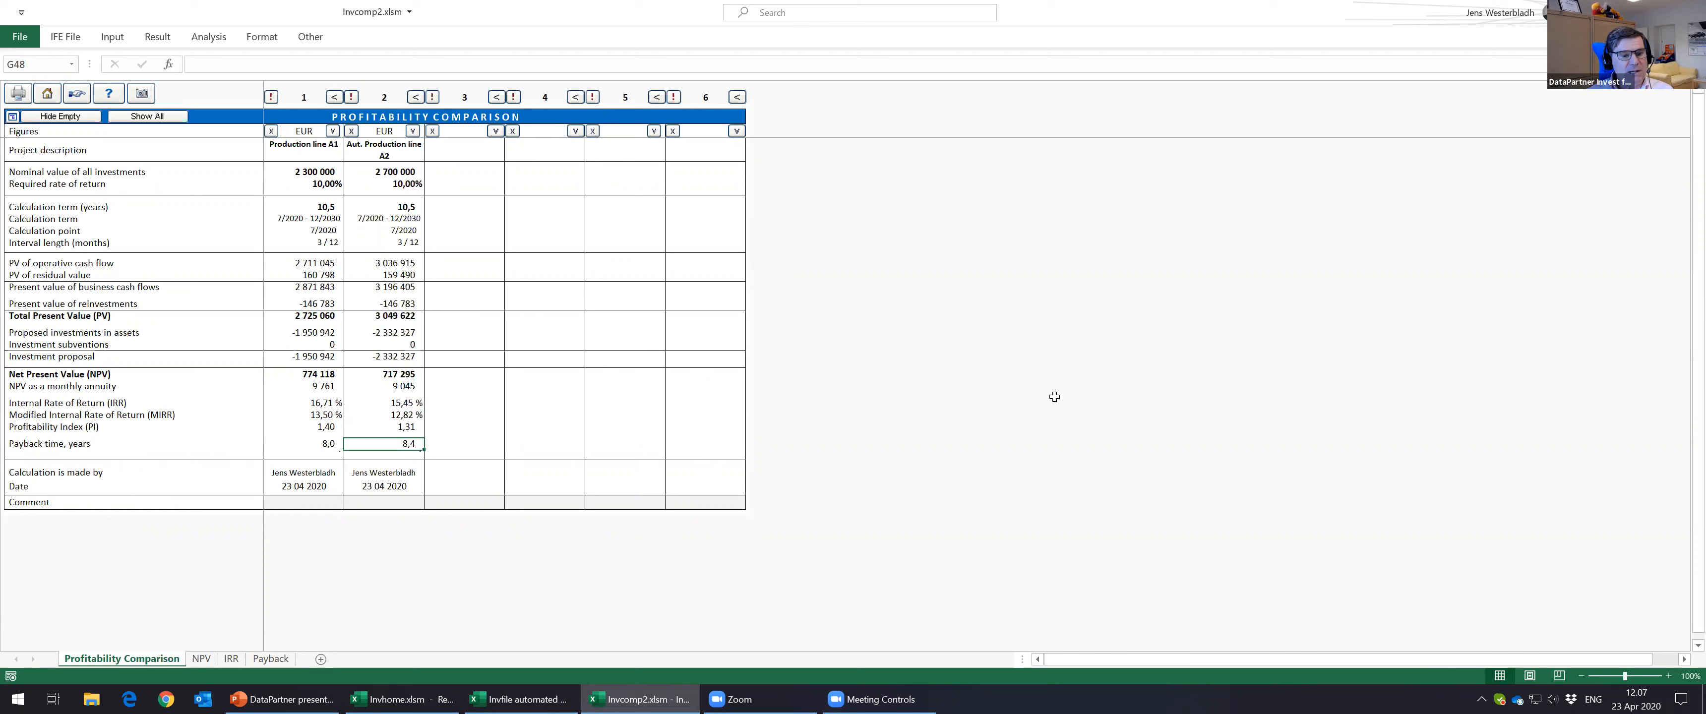
Step: View the NPV, IRR and payback comparison charts, ending back at the profitability comparison table
click(202, 659)
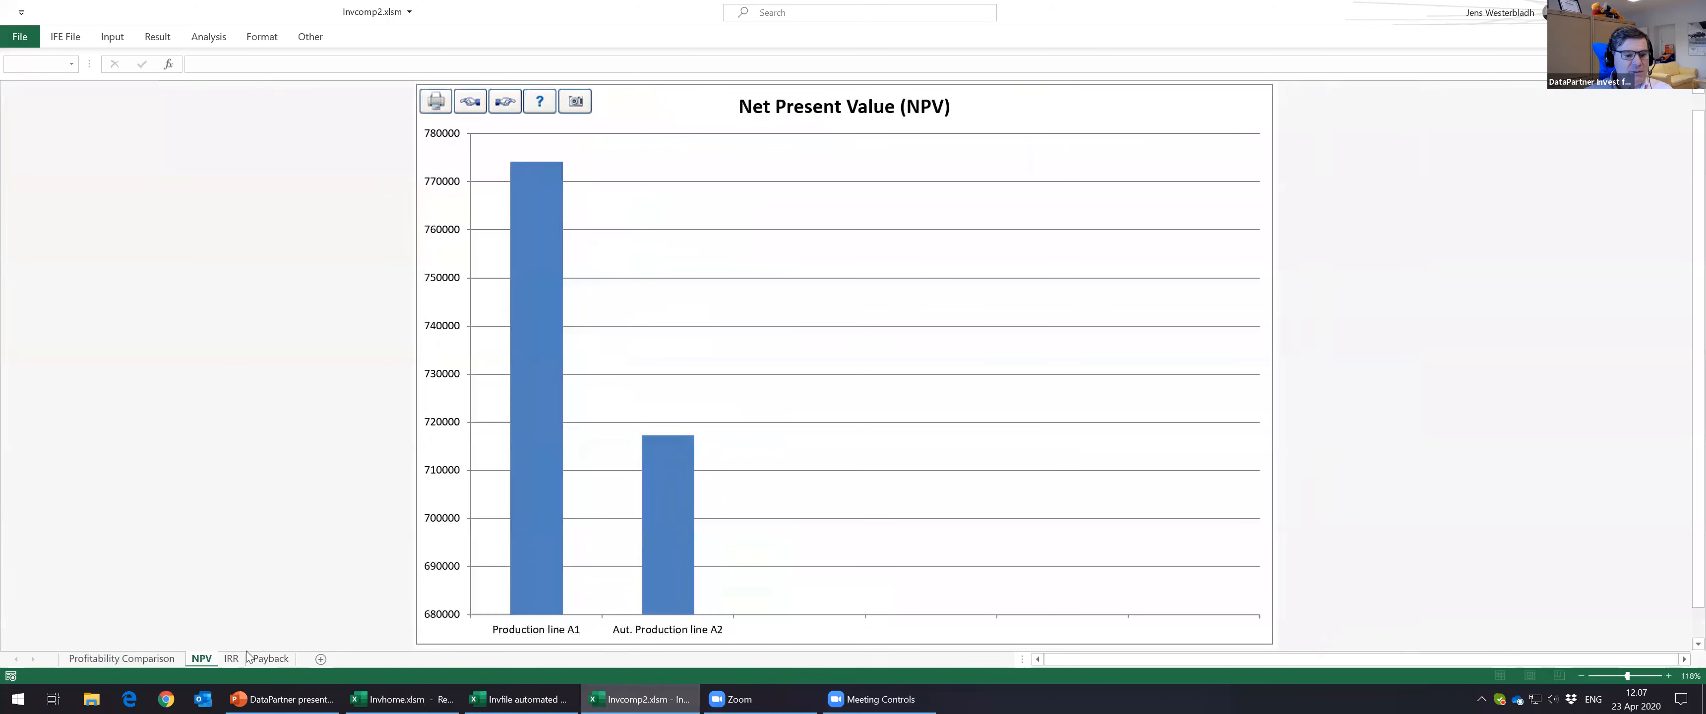
click(231, 659)
click(268, 660)
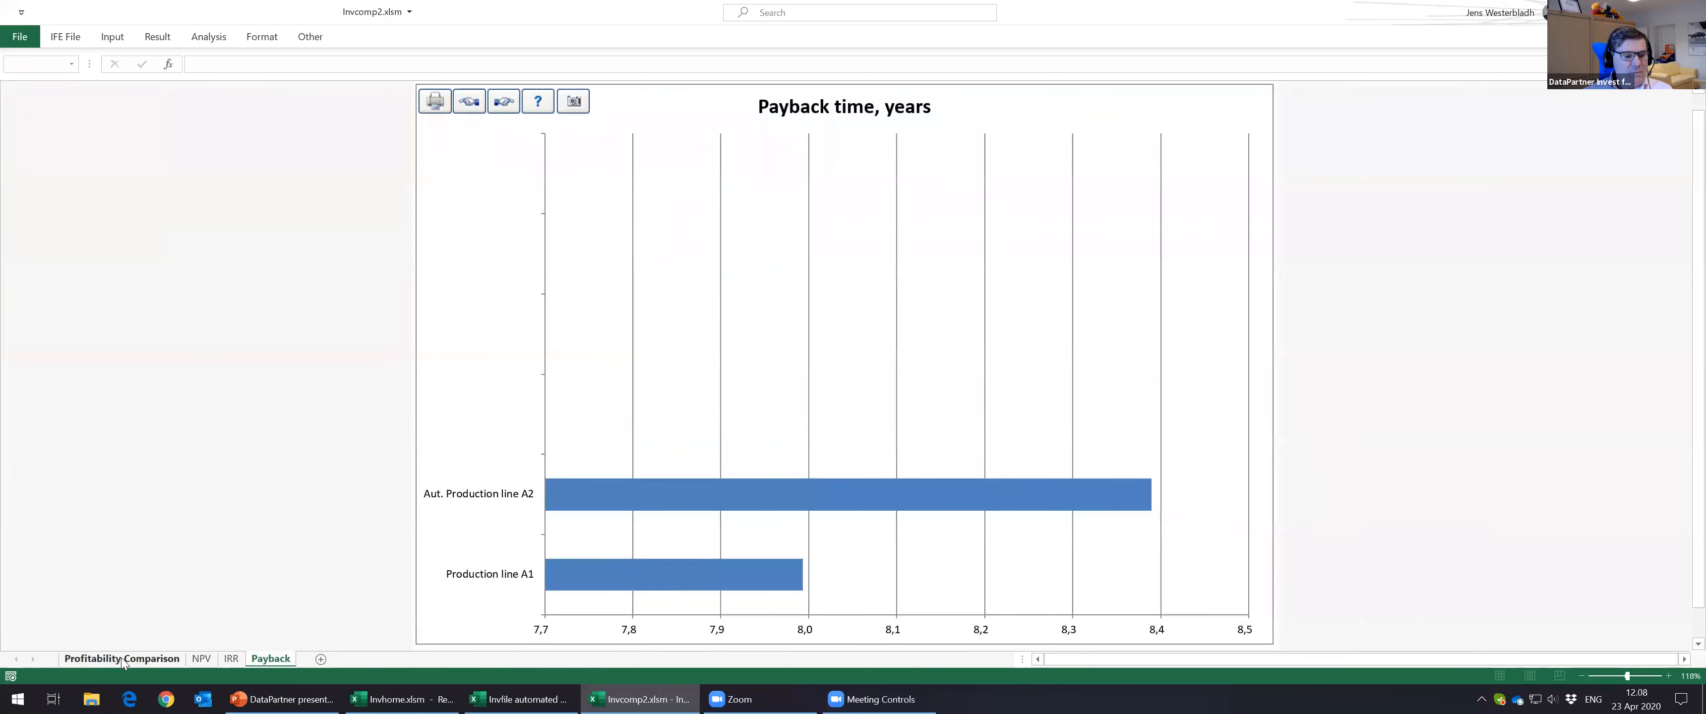
click(159, 659)
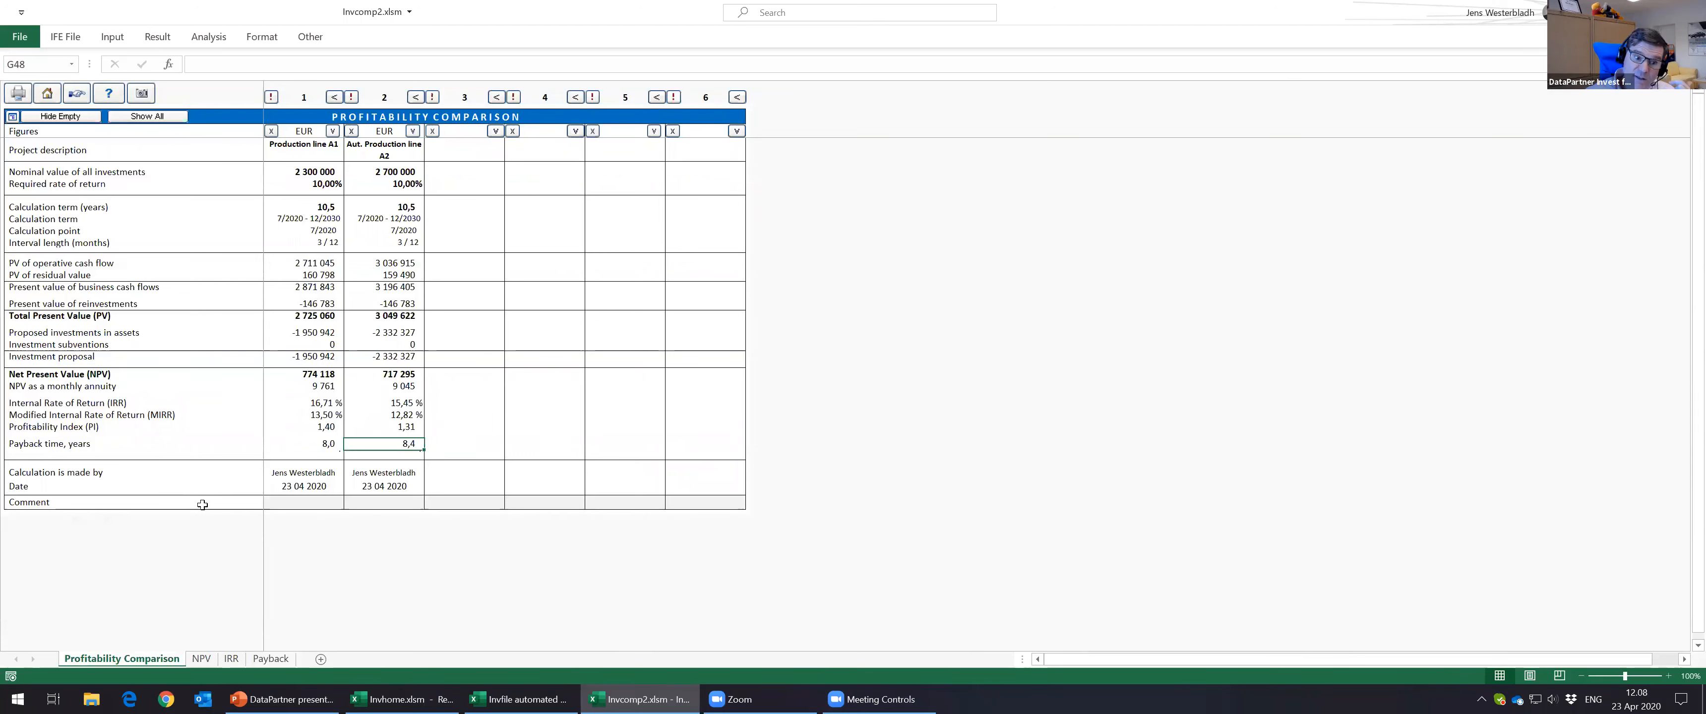
click(481, 379)
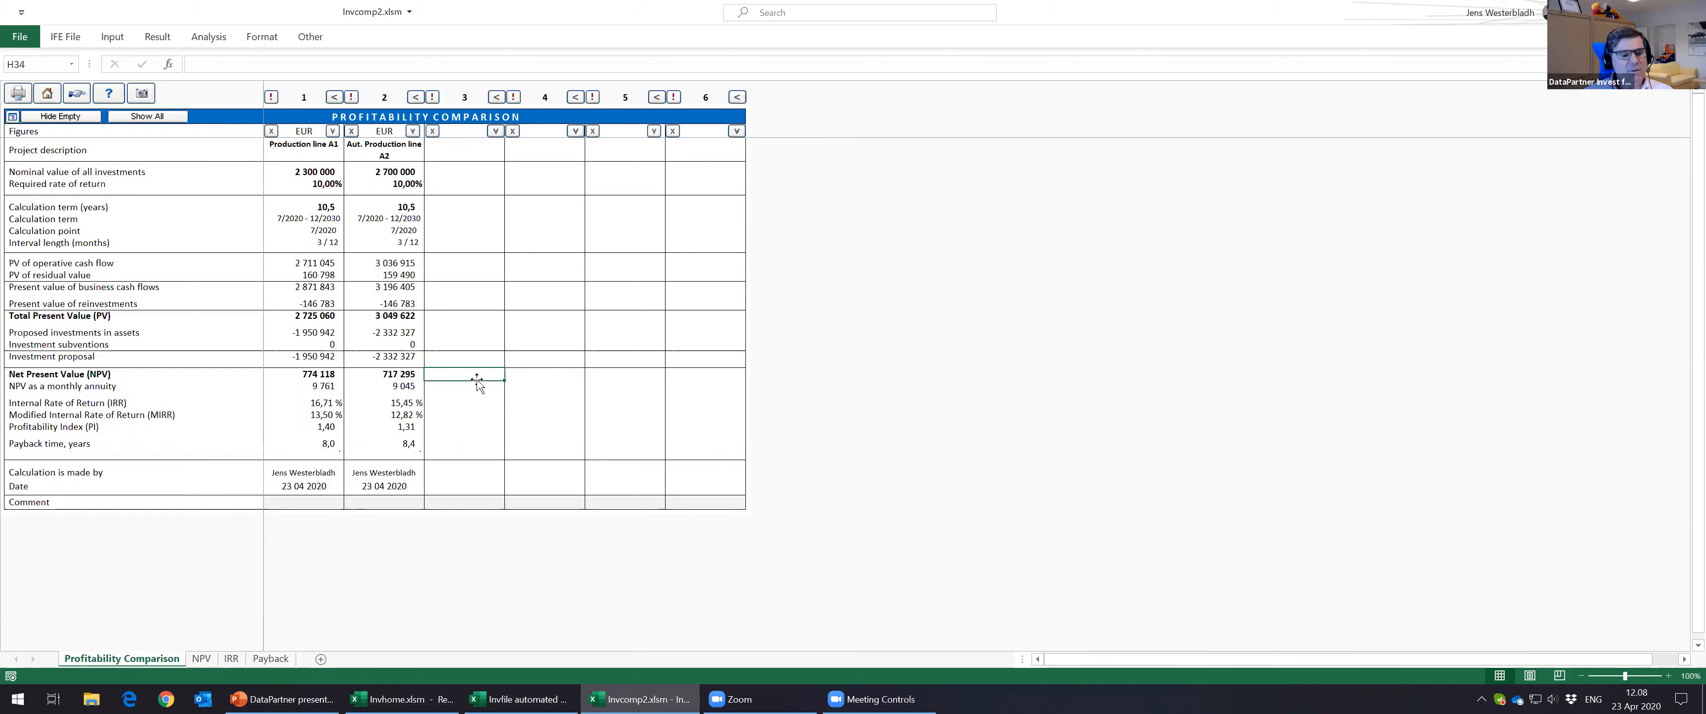
Step: Start a marginal effect calculation from the Invest for Excel home screen and read its example information
click(45, 92)
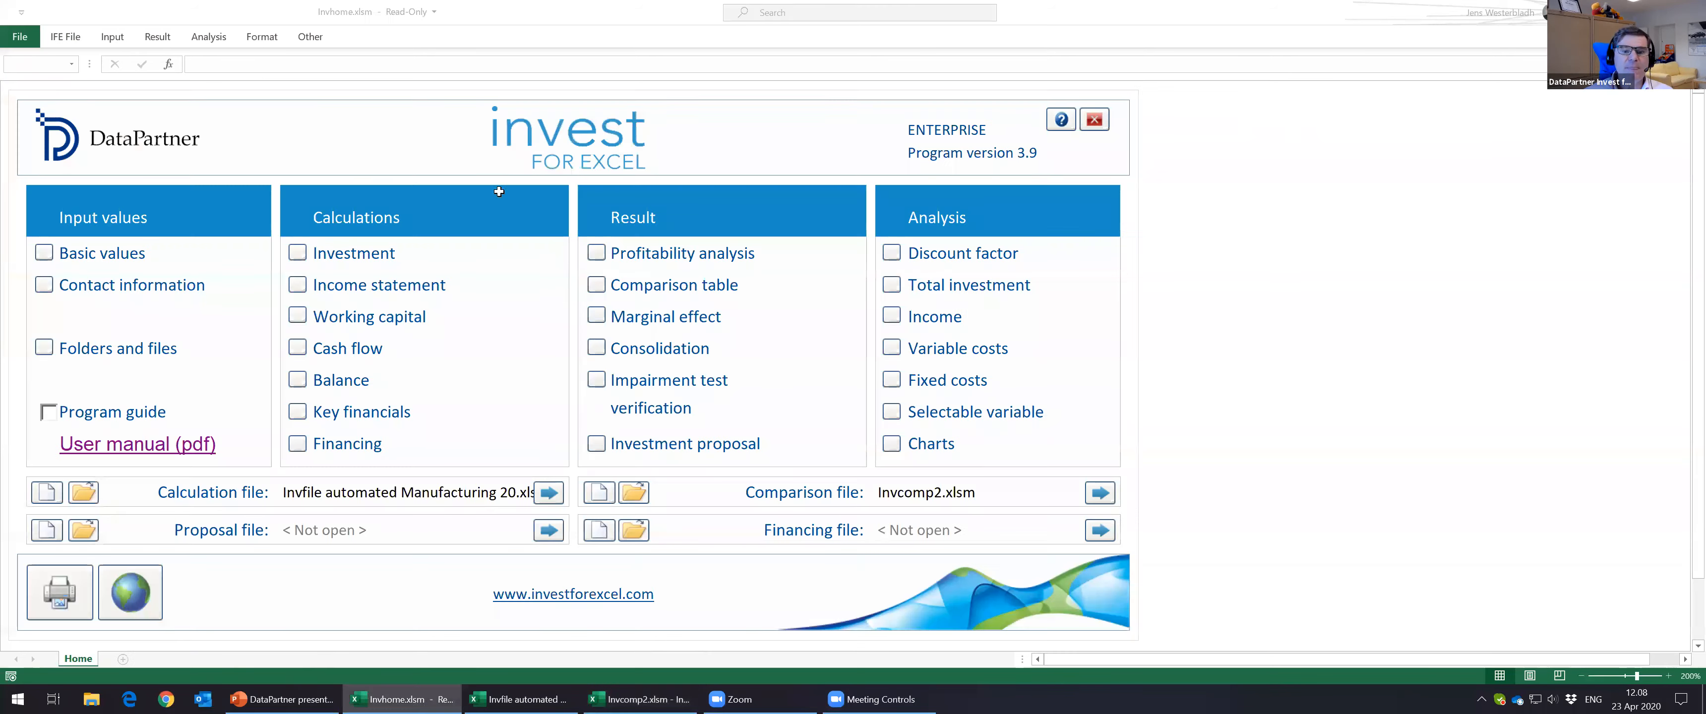
click(595, 315)
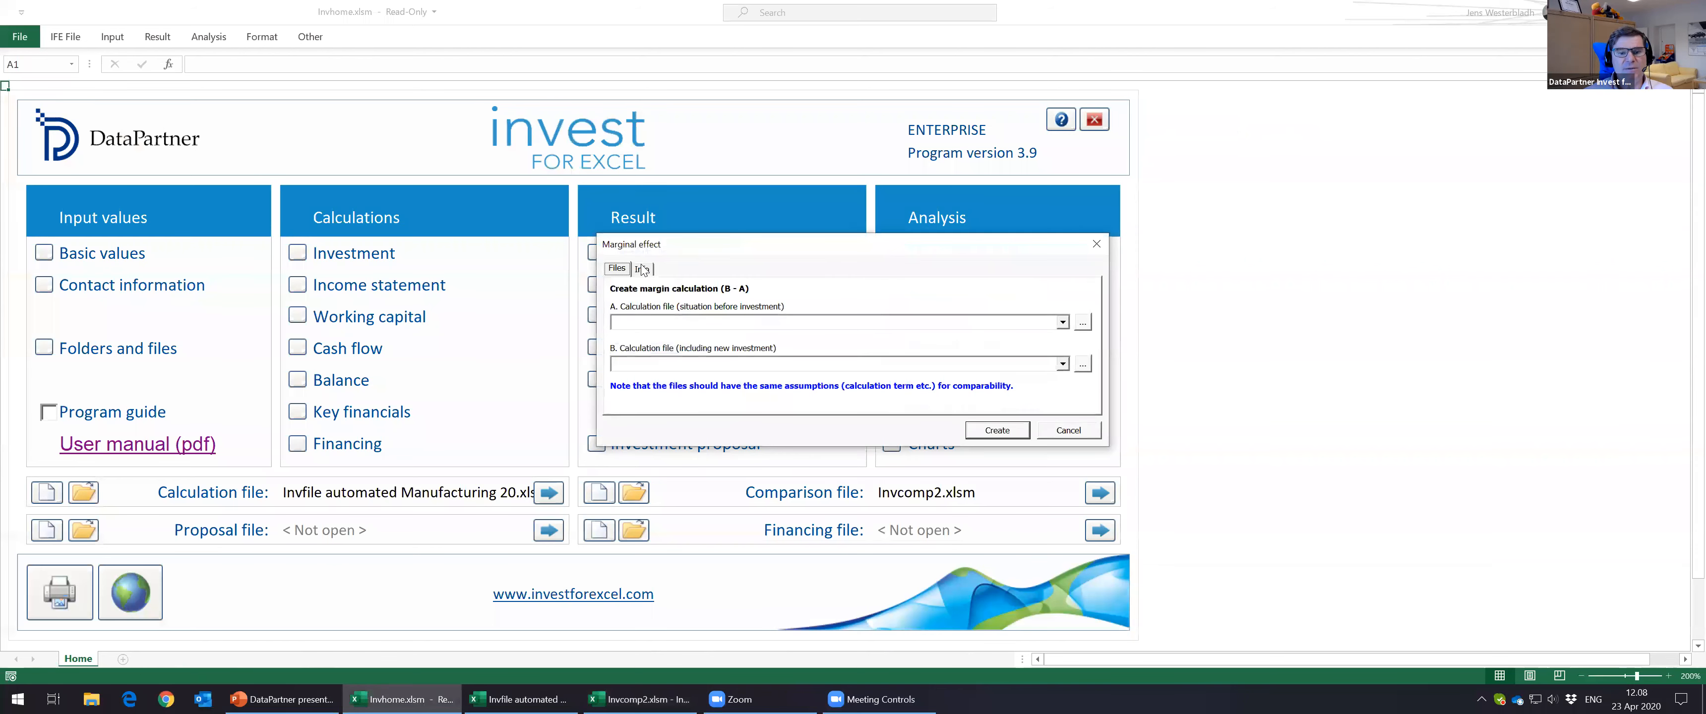
click(642, 269)
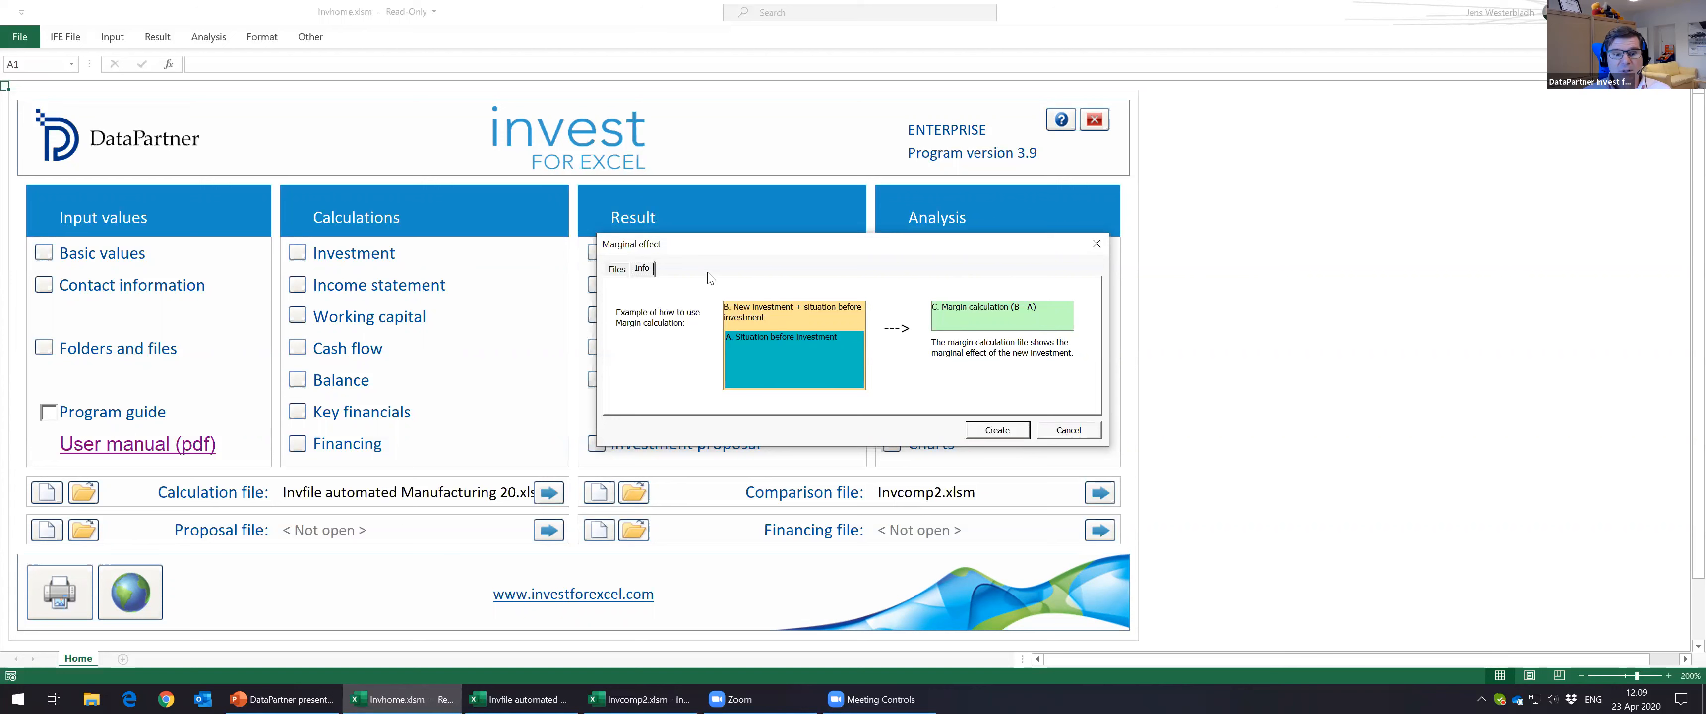
click(617, 269)
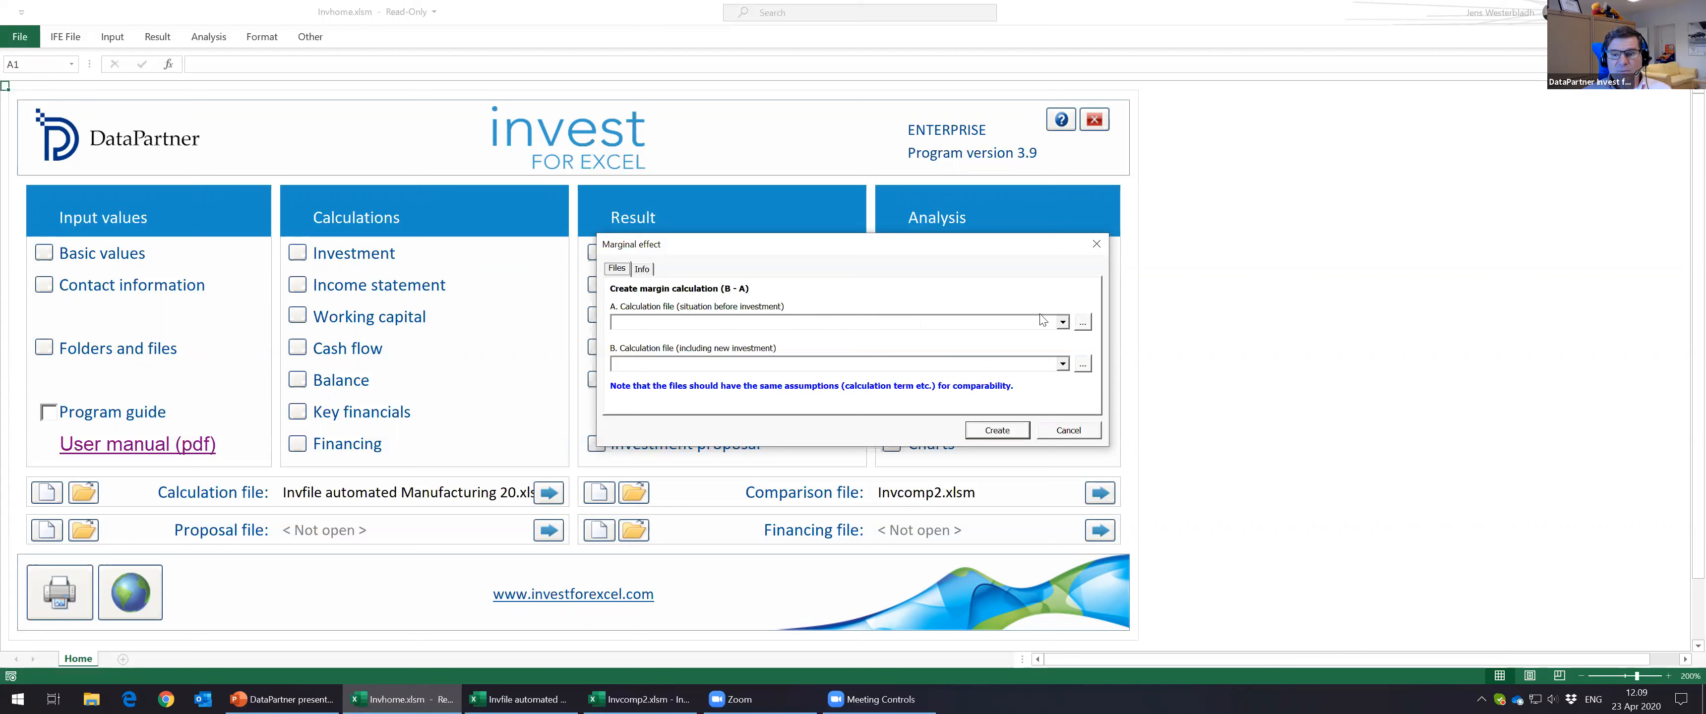
Step: Choose Invfile Manufacturing 20.xlsm as calculation file A, the situation before investment
click(1062, 323)
click(1062, 323)
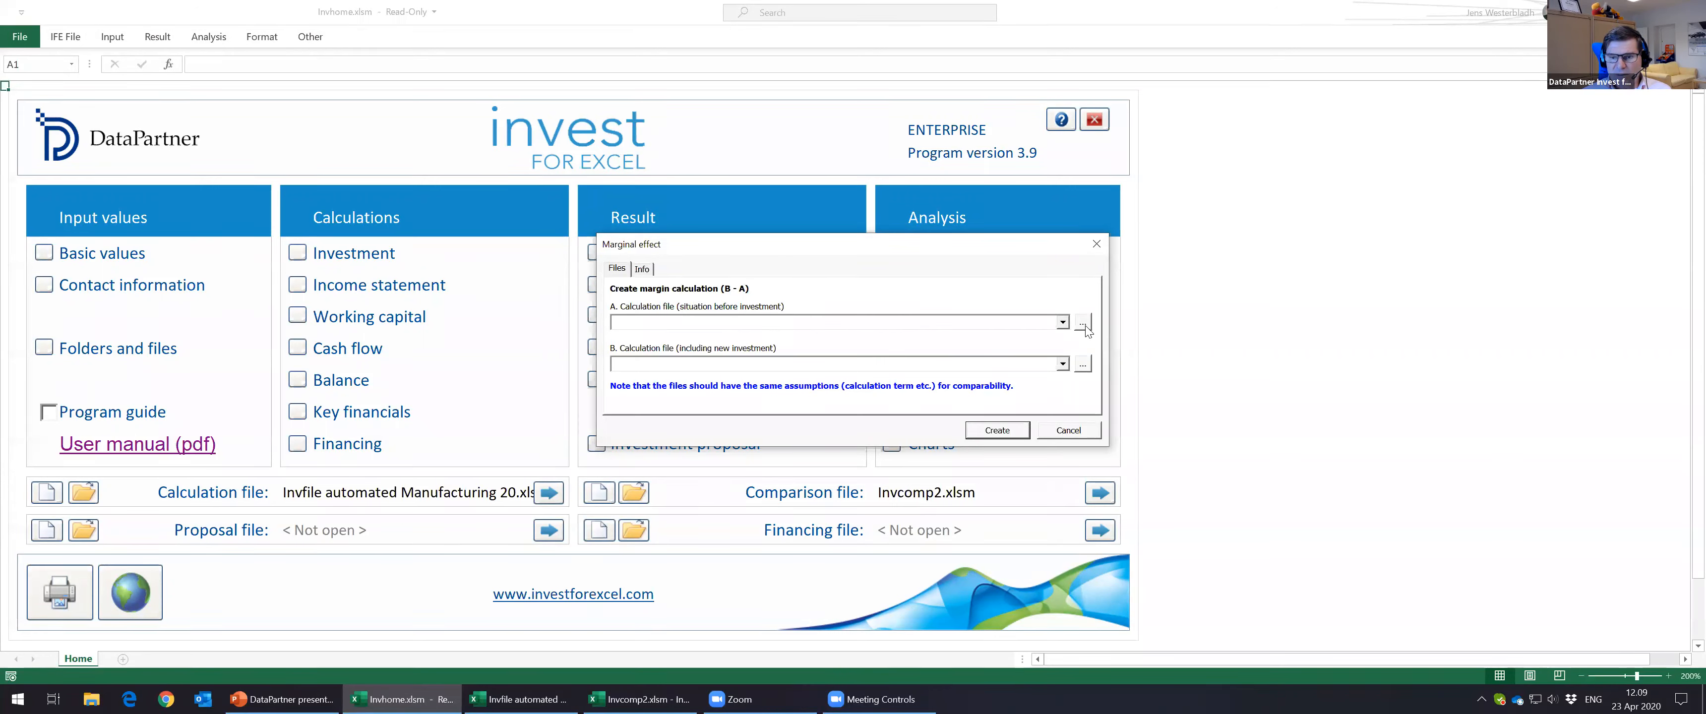
click(1085, 326)
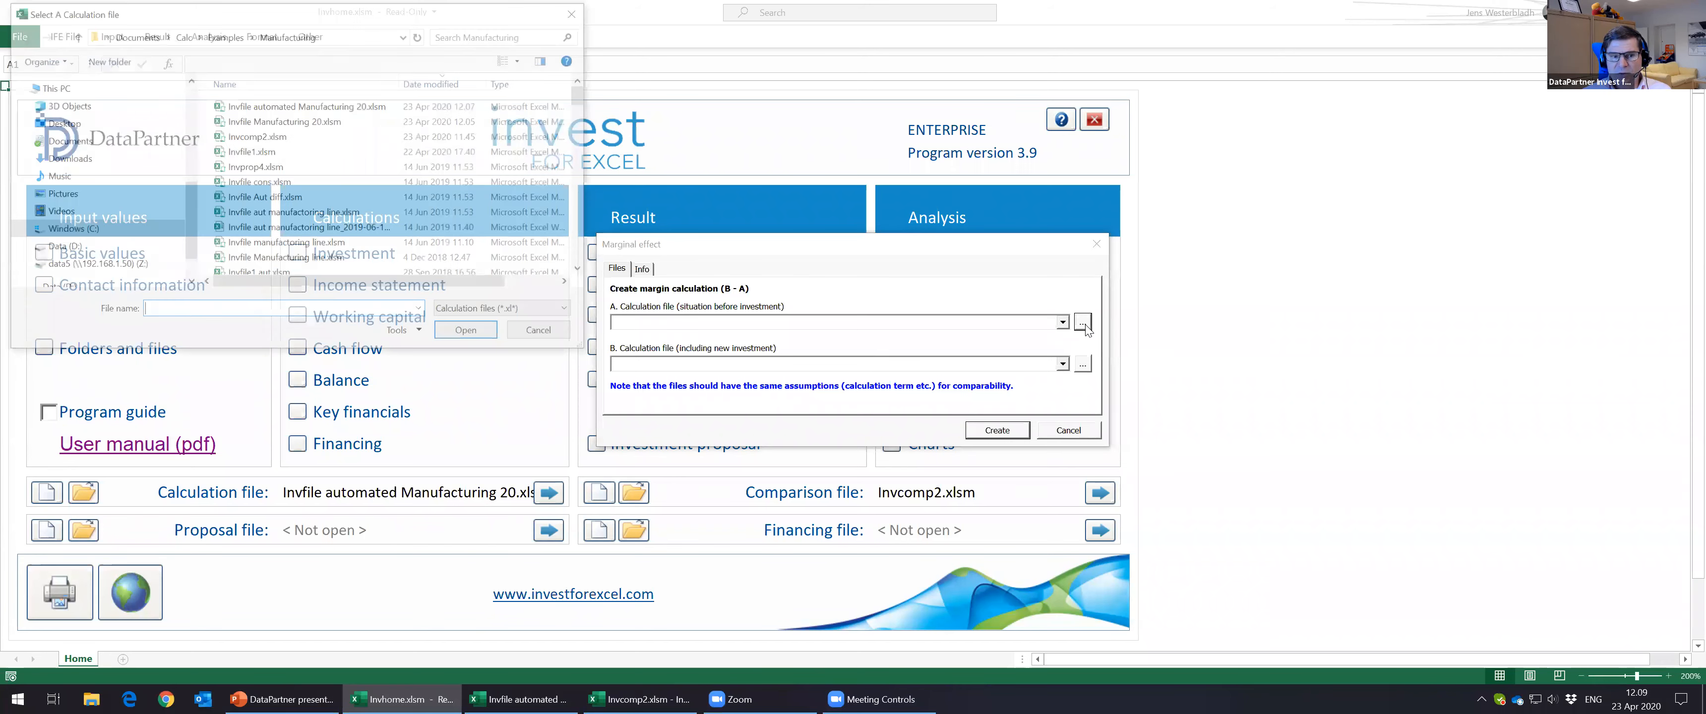
click(301, 120)
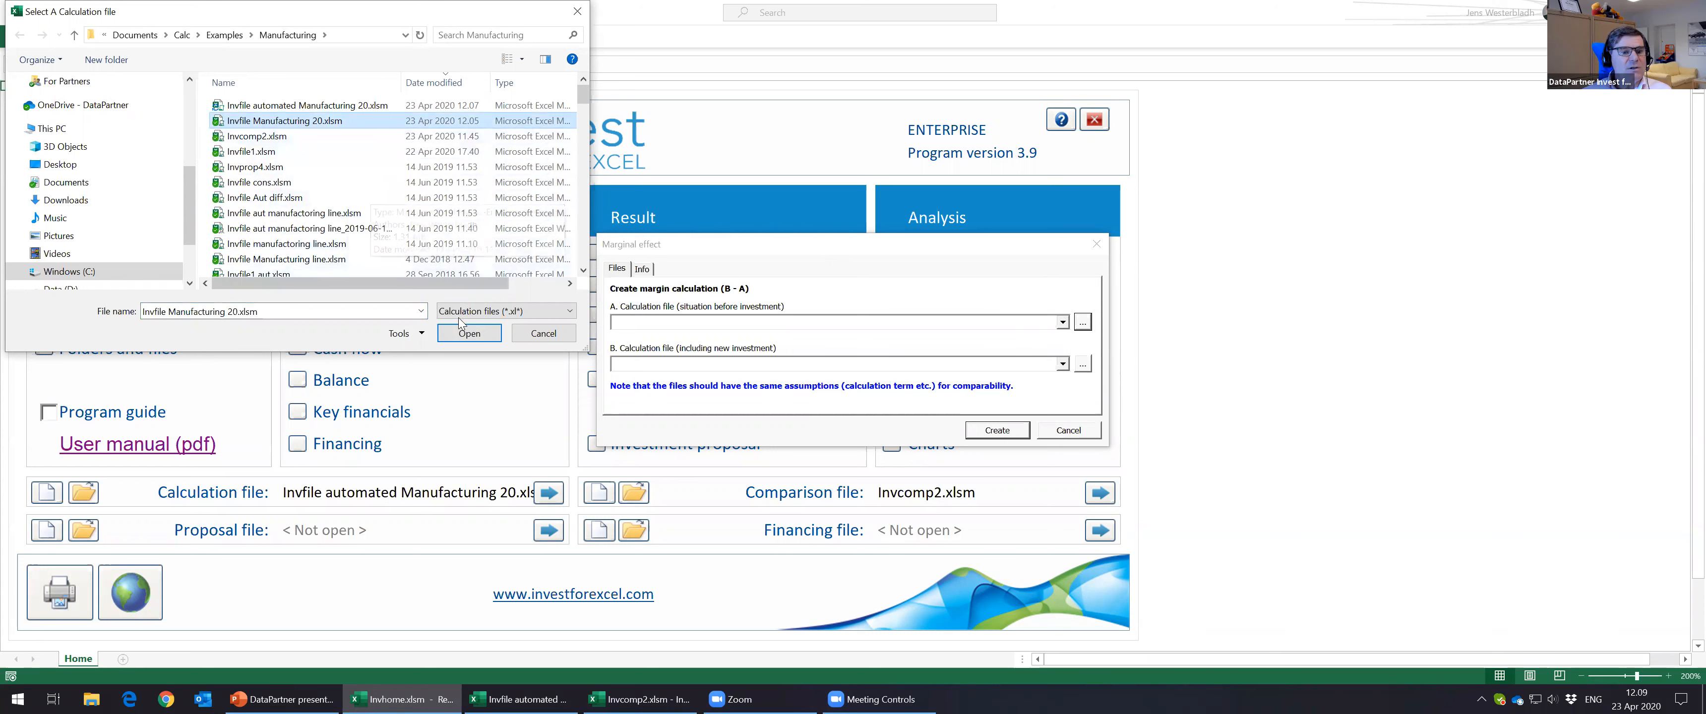
click(466, 333)
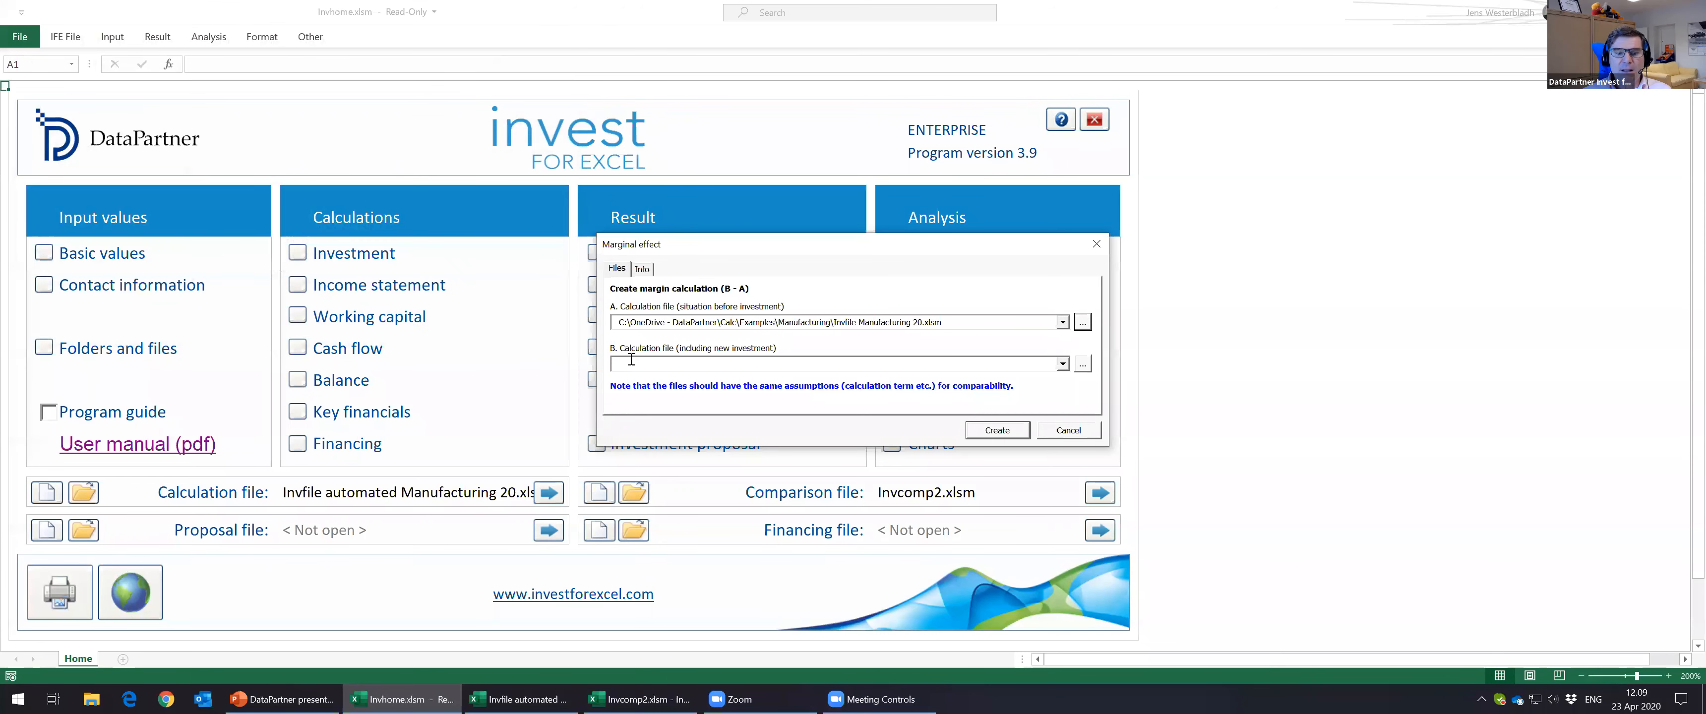
Step: Choose Invfile automated Manufacturing 20.xlsm as calculation file B and create the margin calculation
click(1063, 364)
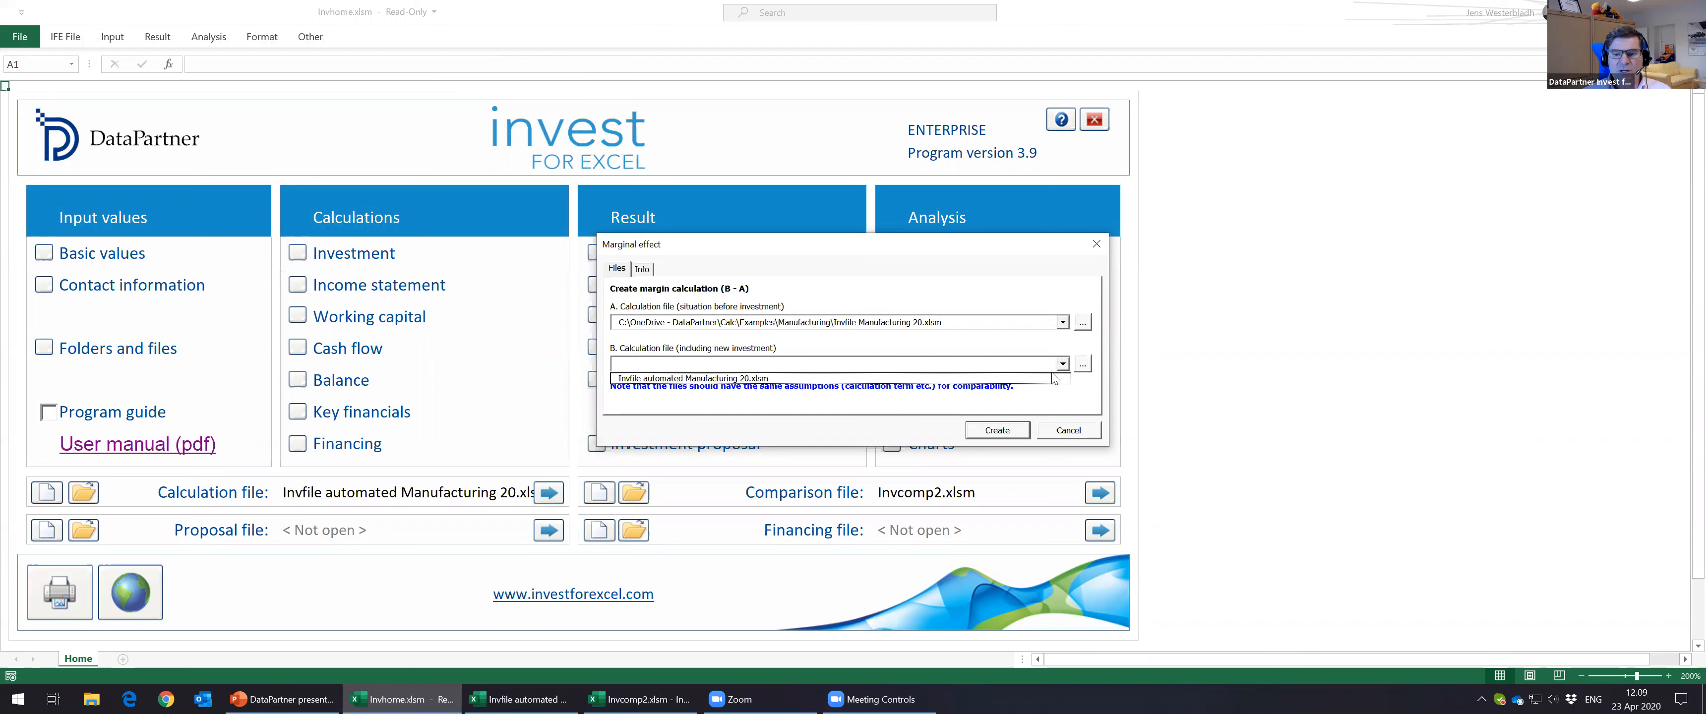
click(1055, 379)
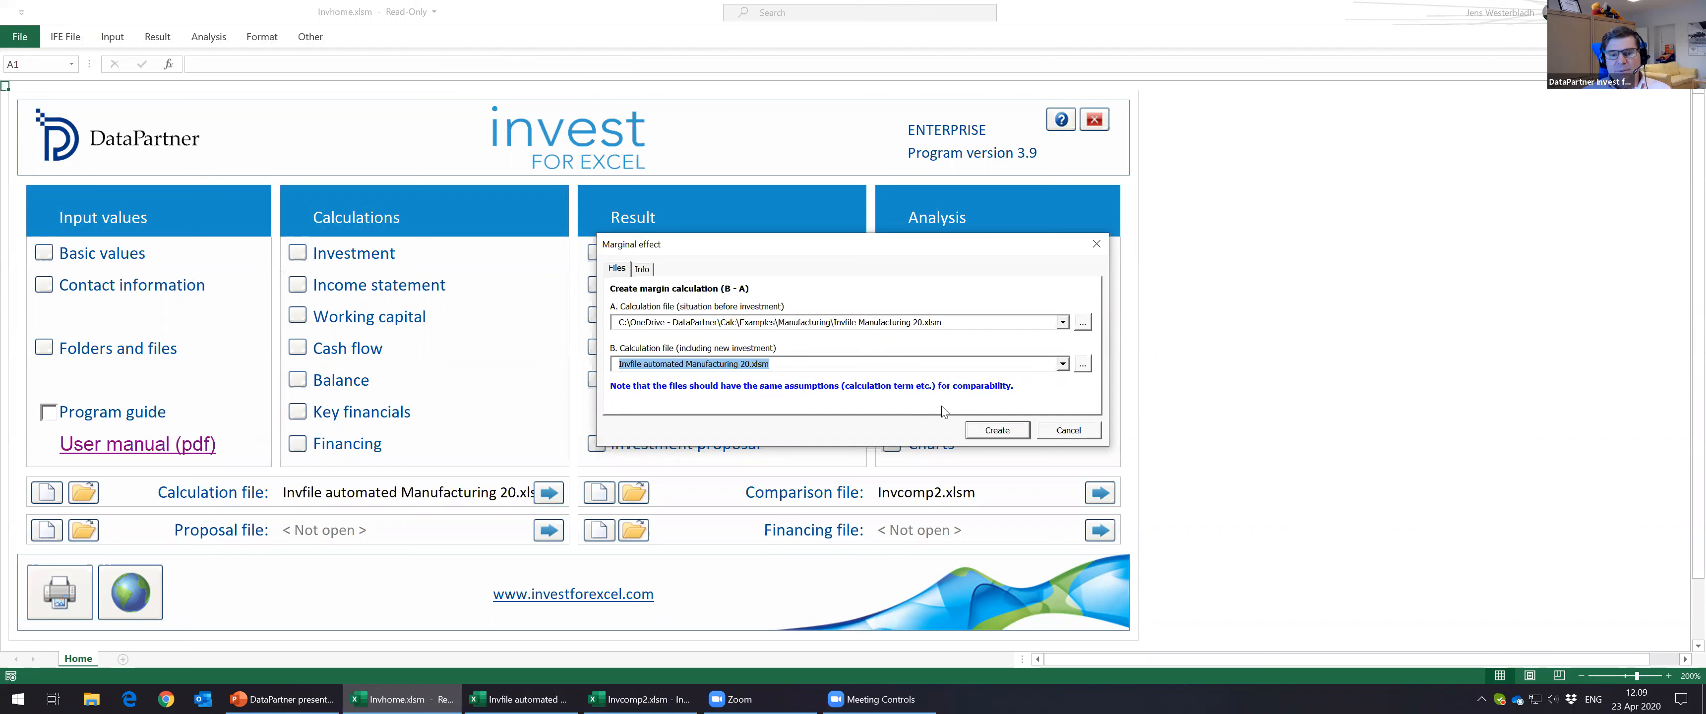
click(1004, 436)
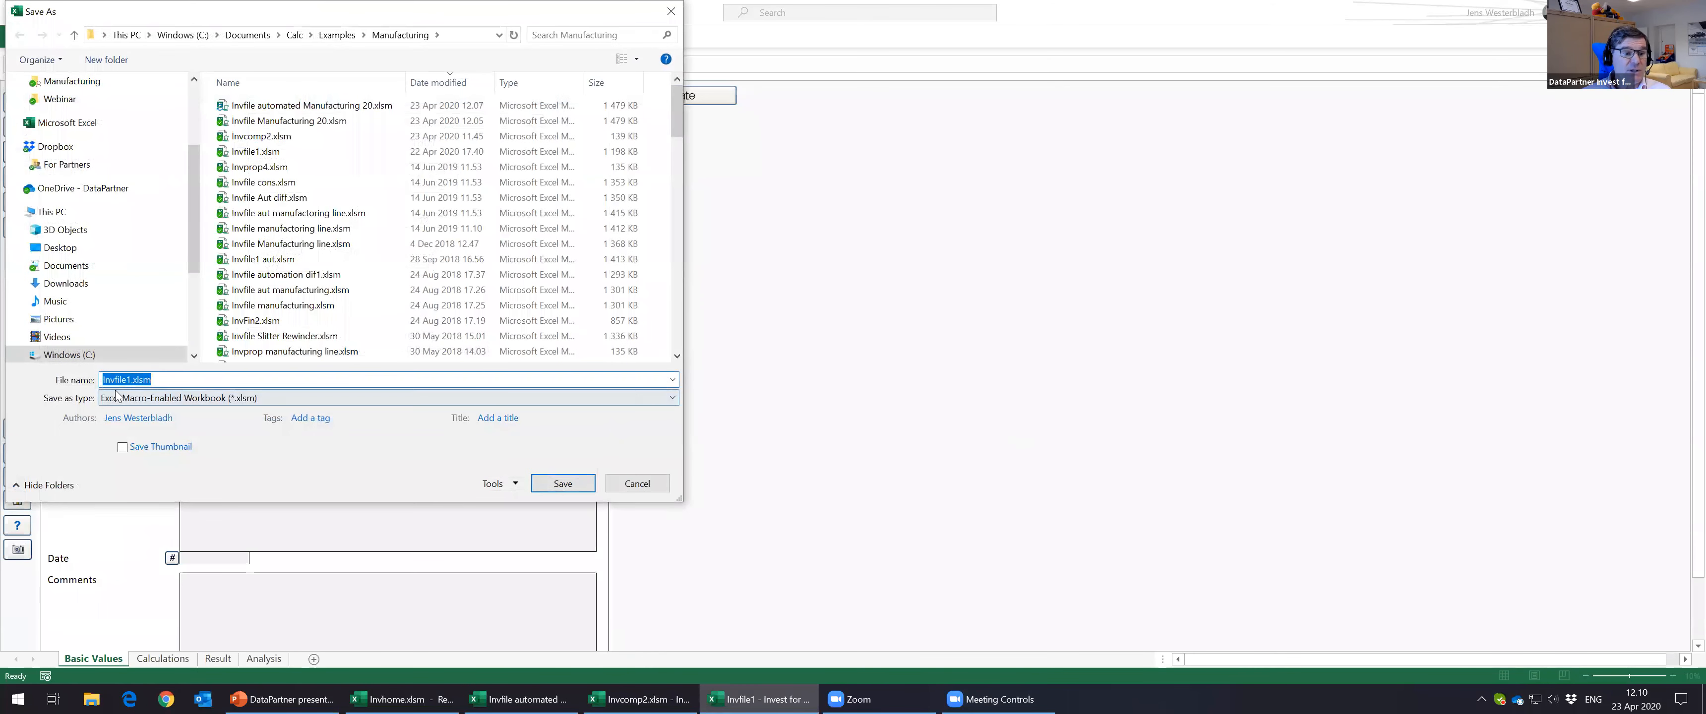
Step: Save the margin calculation as "Invfile automatization of existing production line1.xlsm"
click(128, 379)
text(automa)
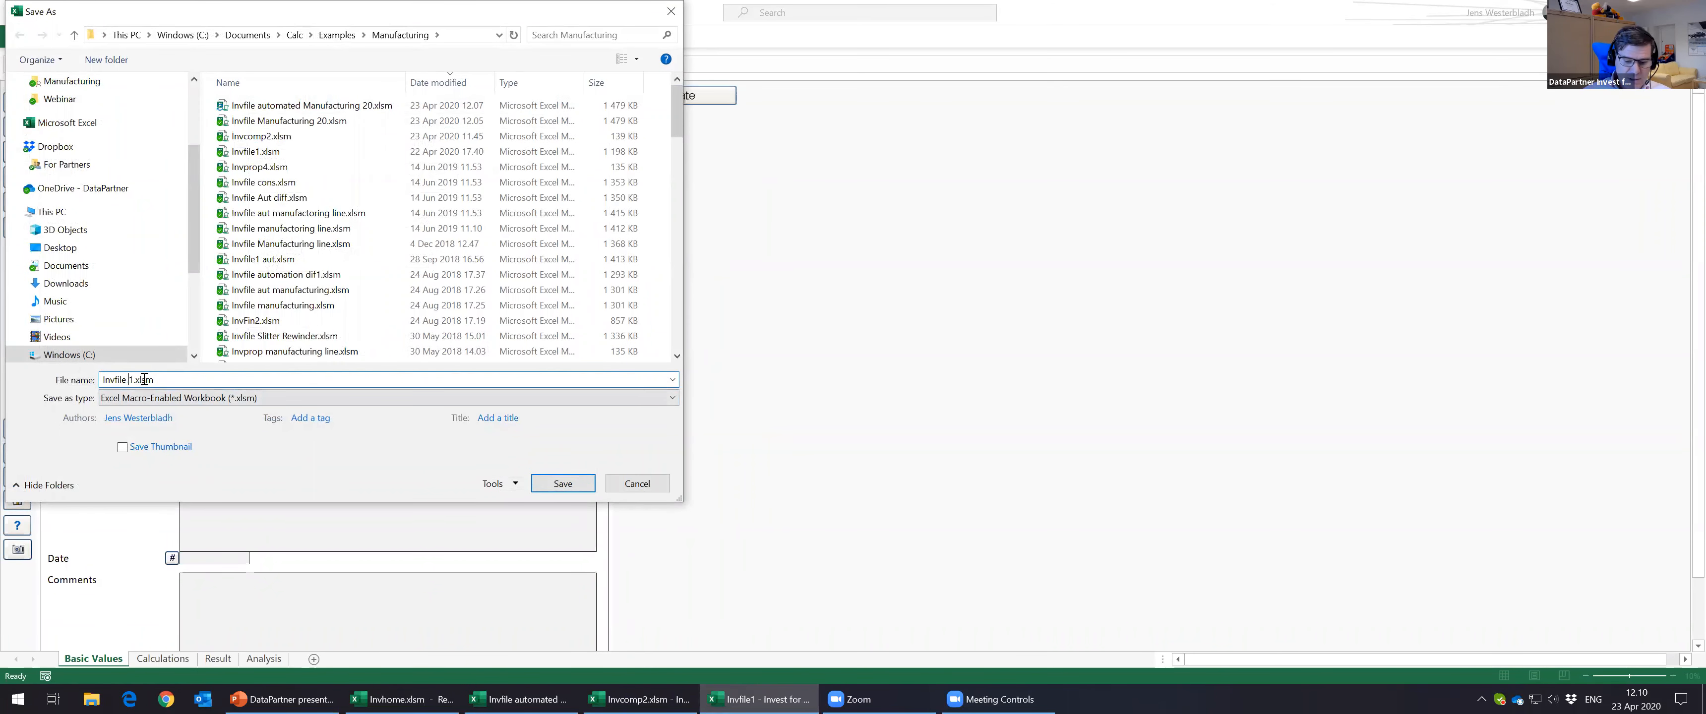
text(tizatio)
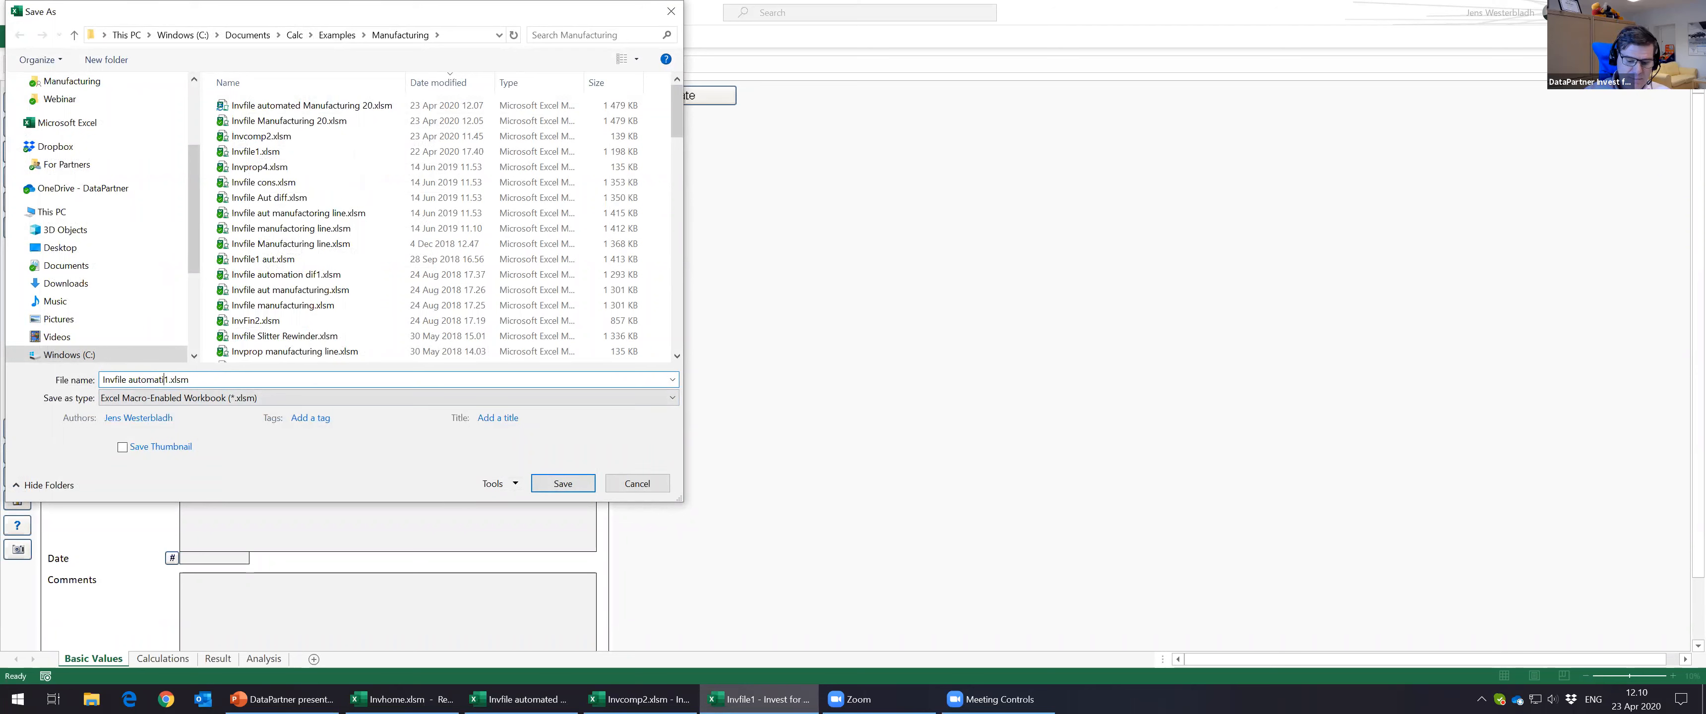
text(n of ex)
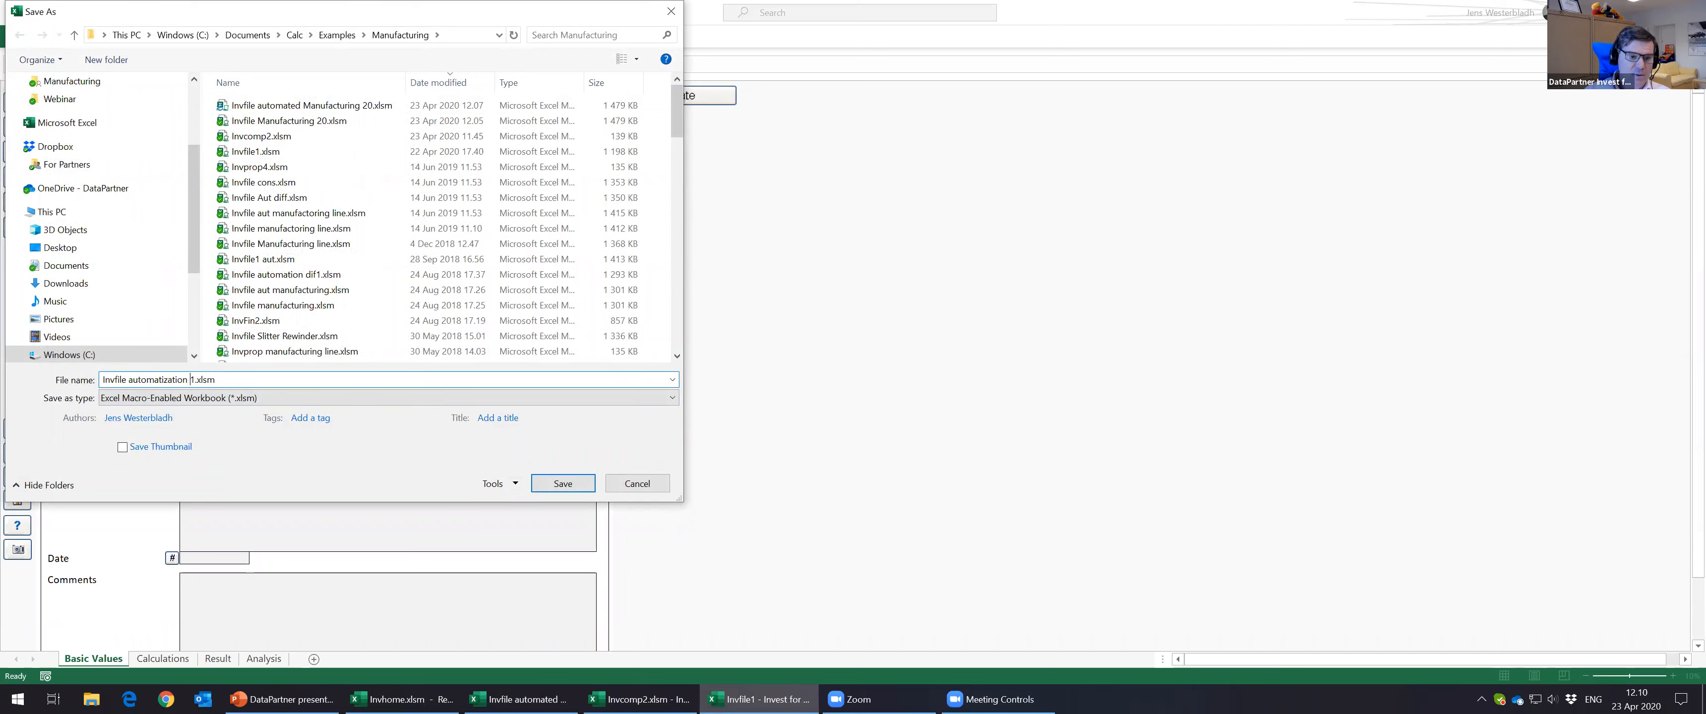
text(s)
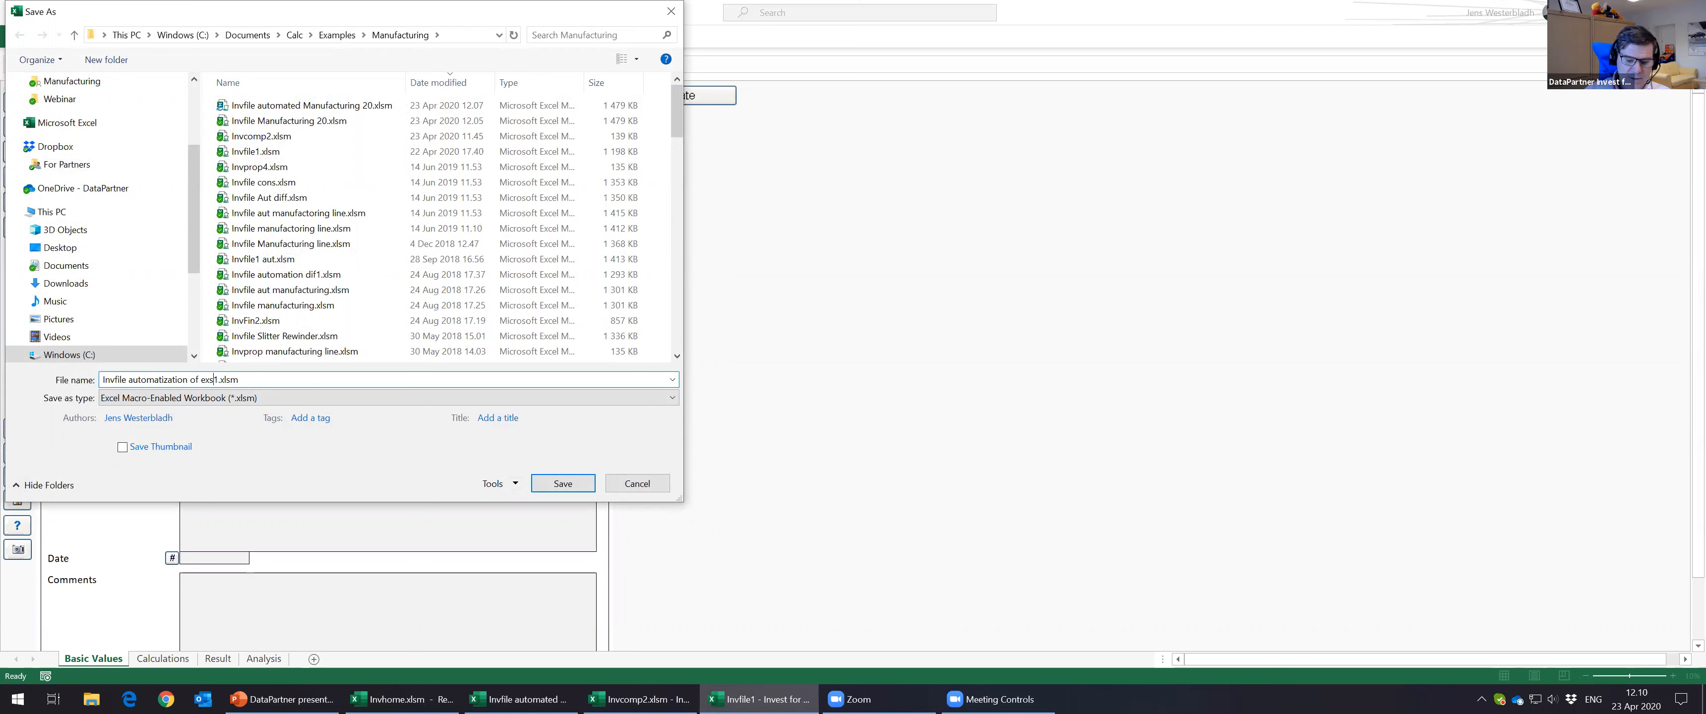
key(BackSpace)
text(isting )
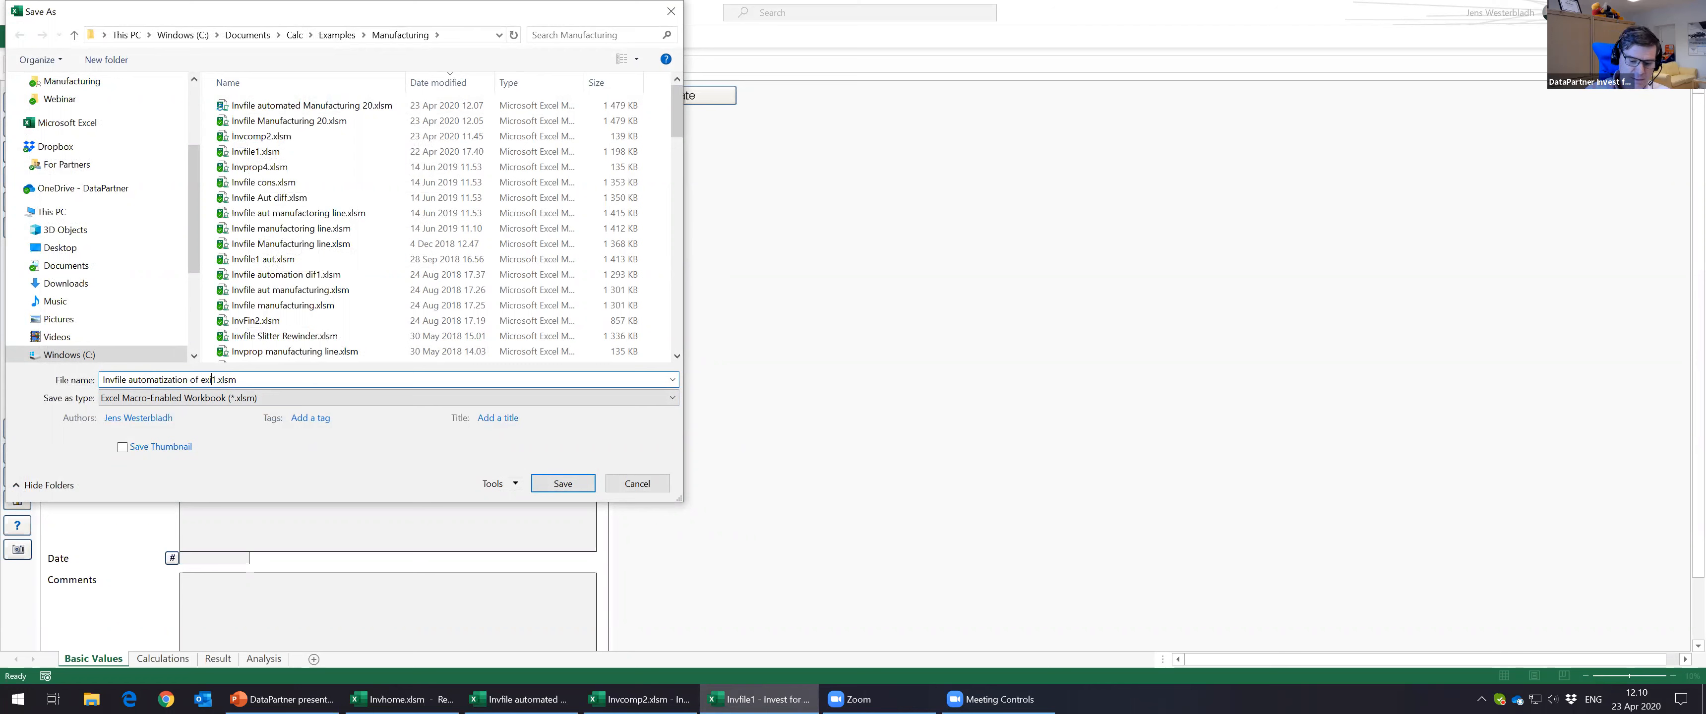
text(production line)
key(Return)
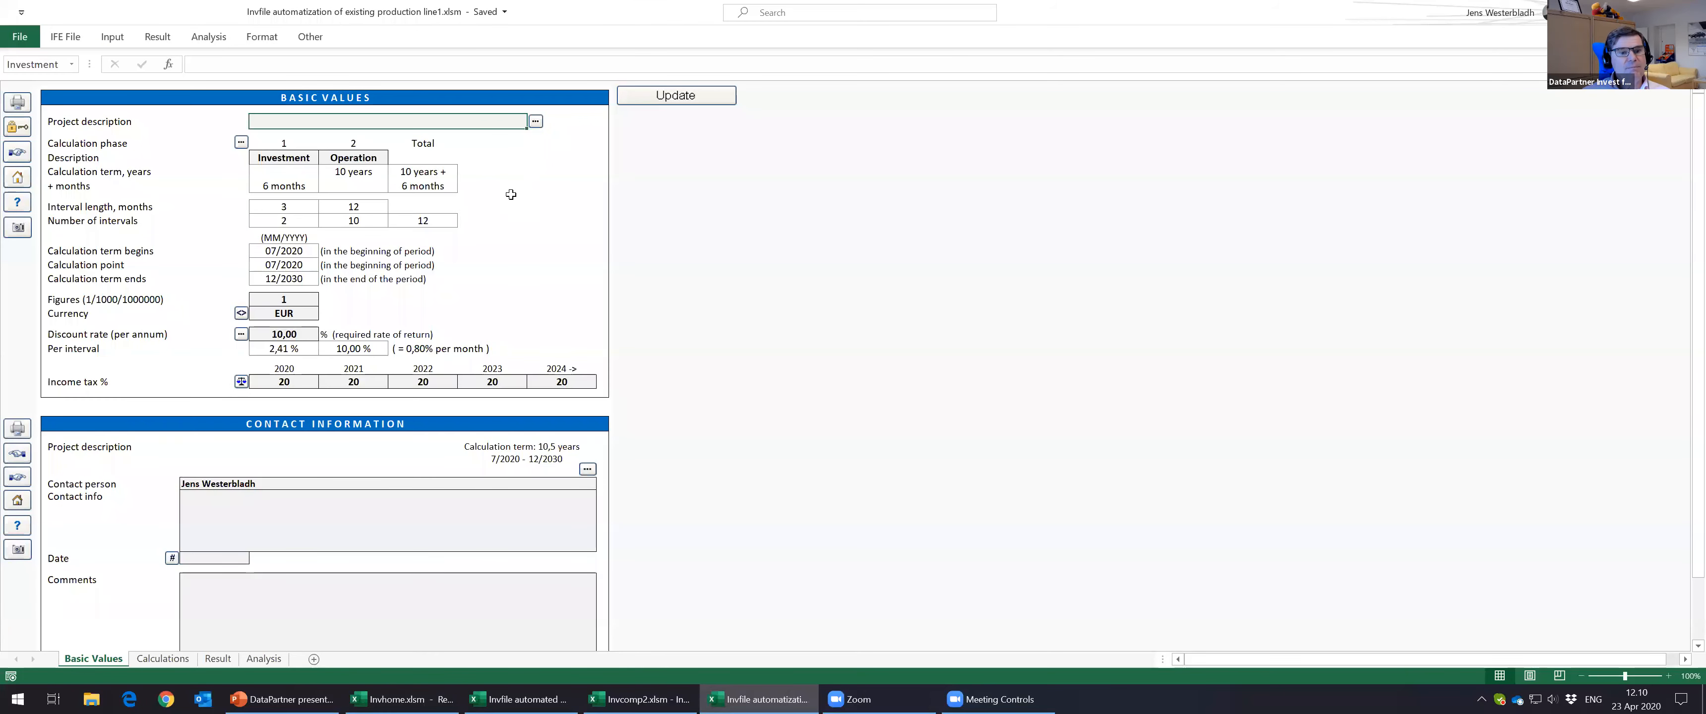
Step: Set the project description in the basic values to "Automatization"
text(Automatization)
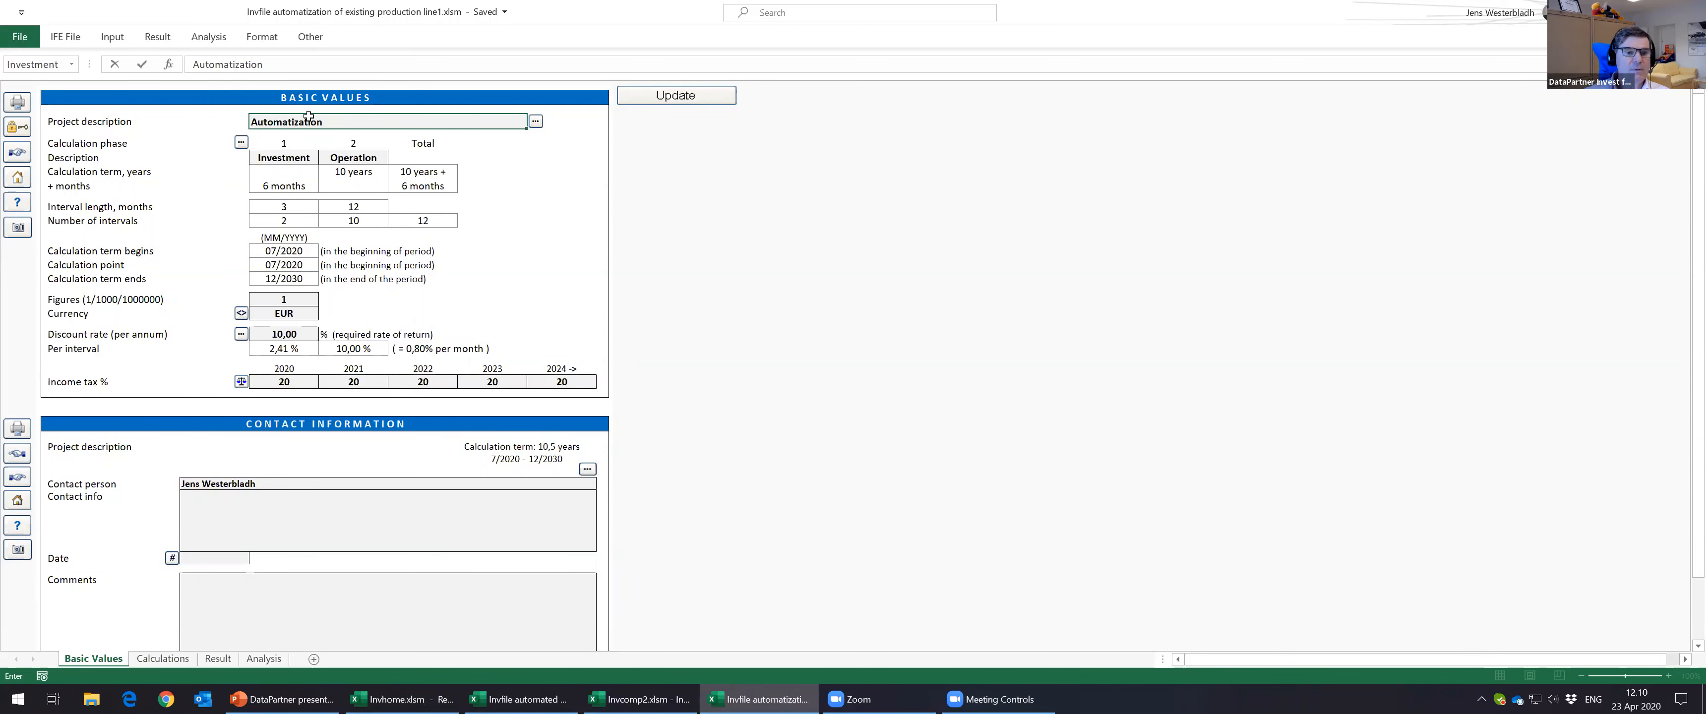
key(Return)
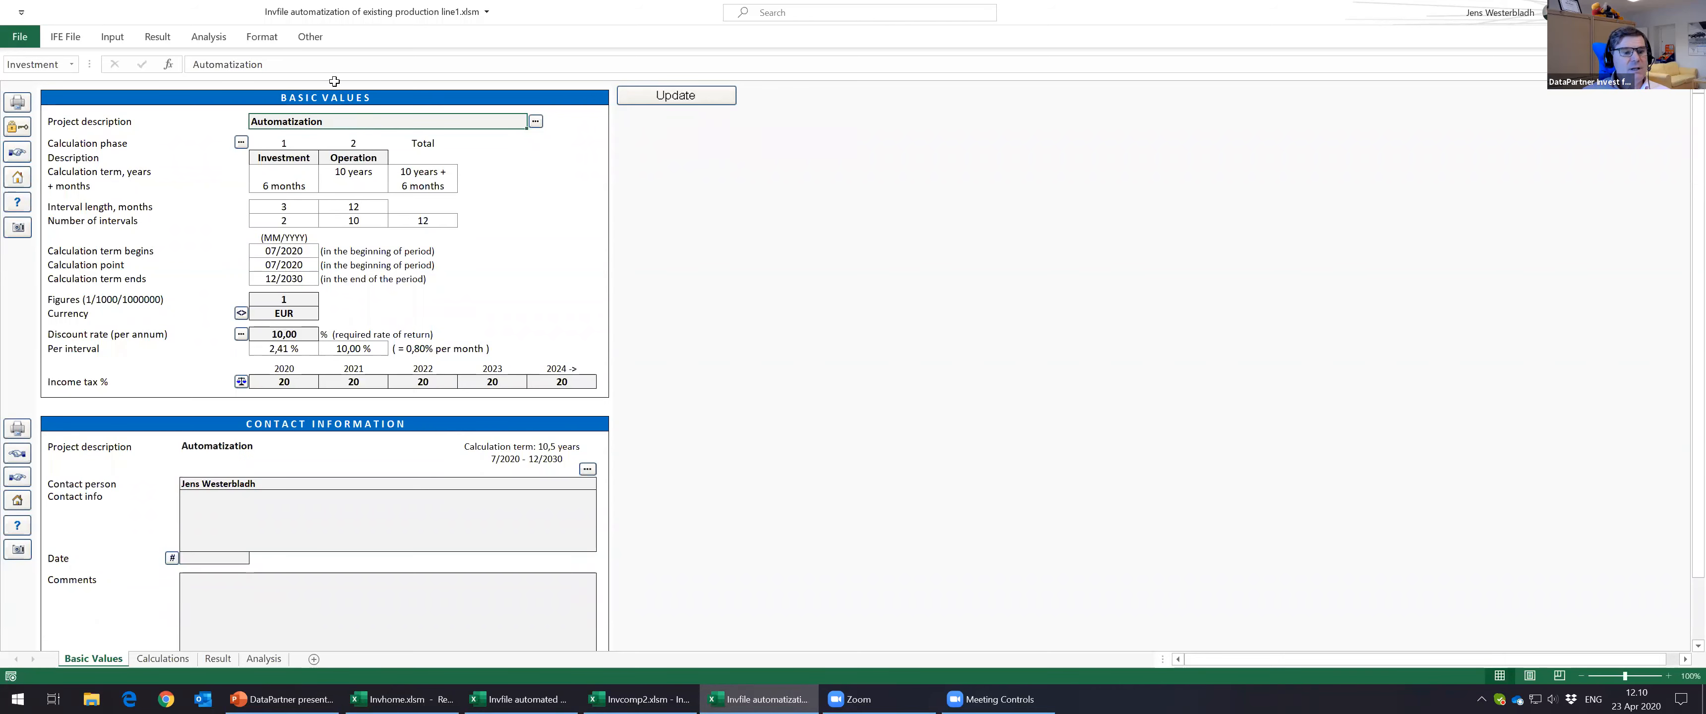
Step: Open the margin calculation's investments table and inspect the 12/2020 Machines investment
click(125, 38)
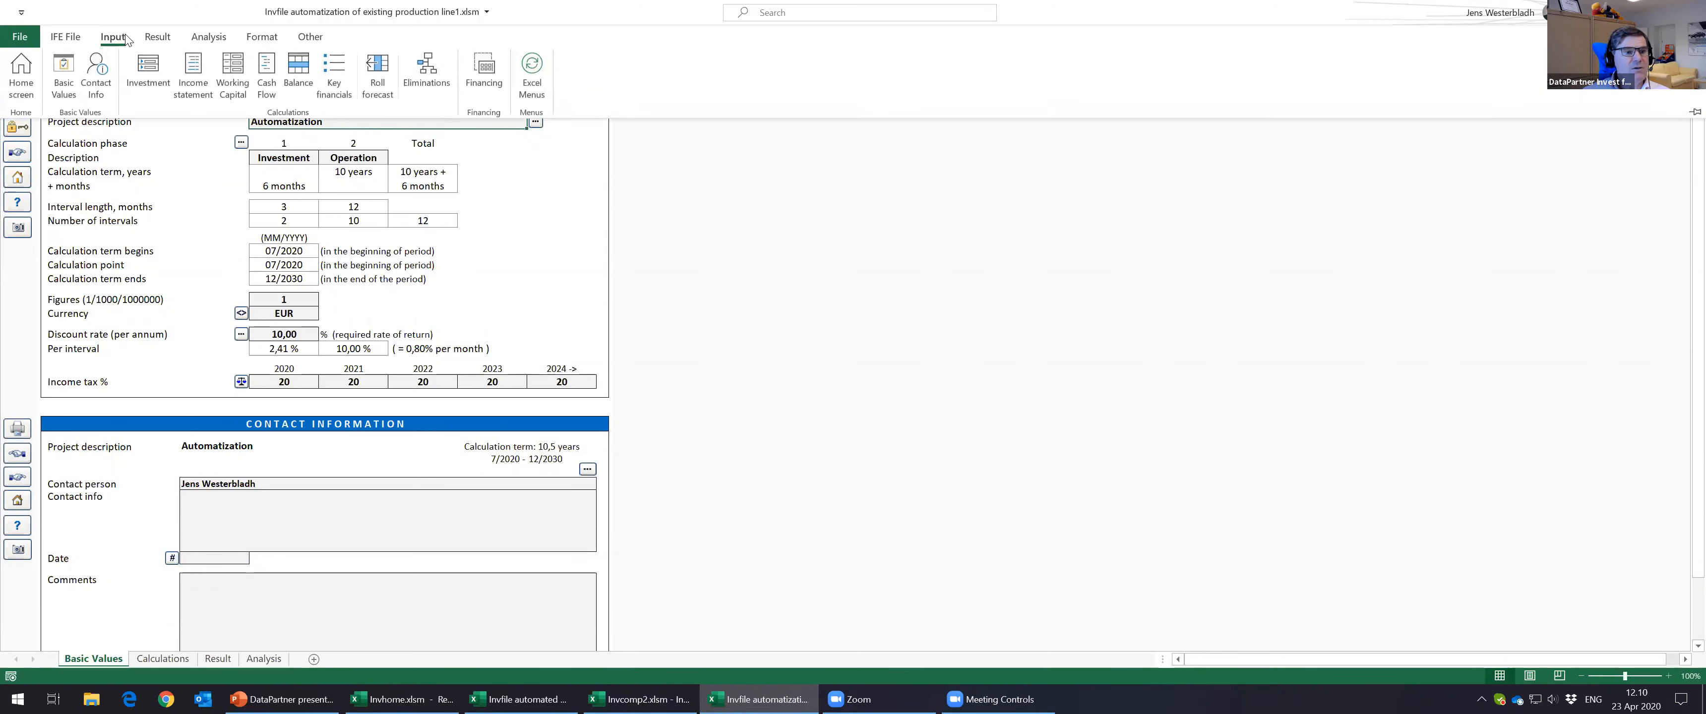
click(156, 63)
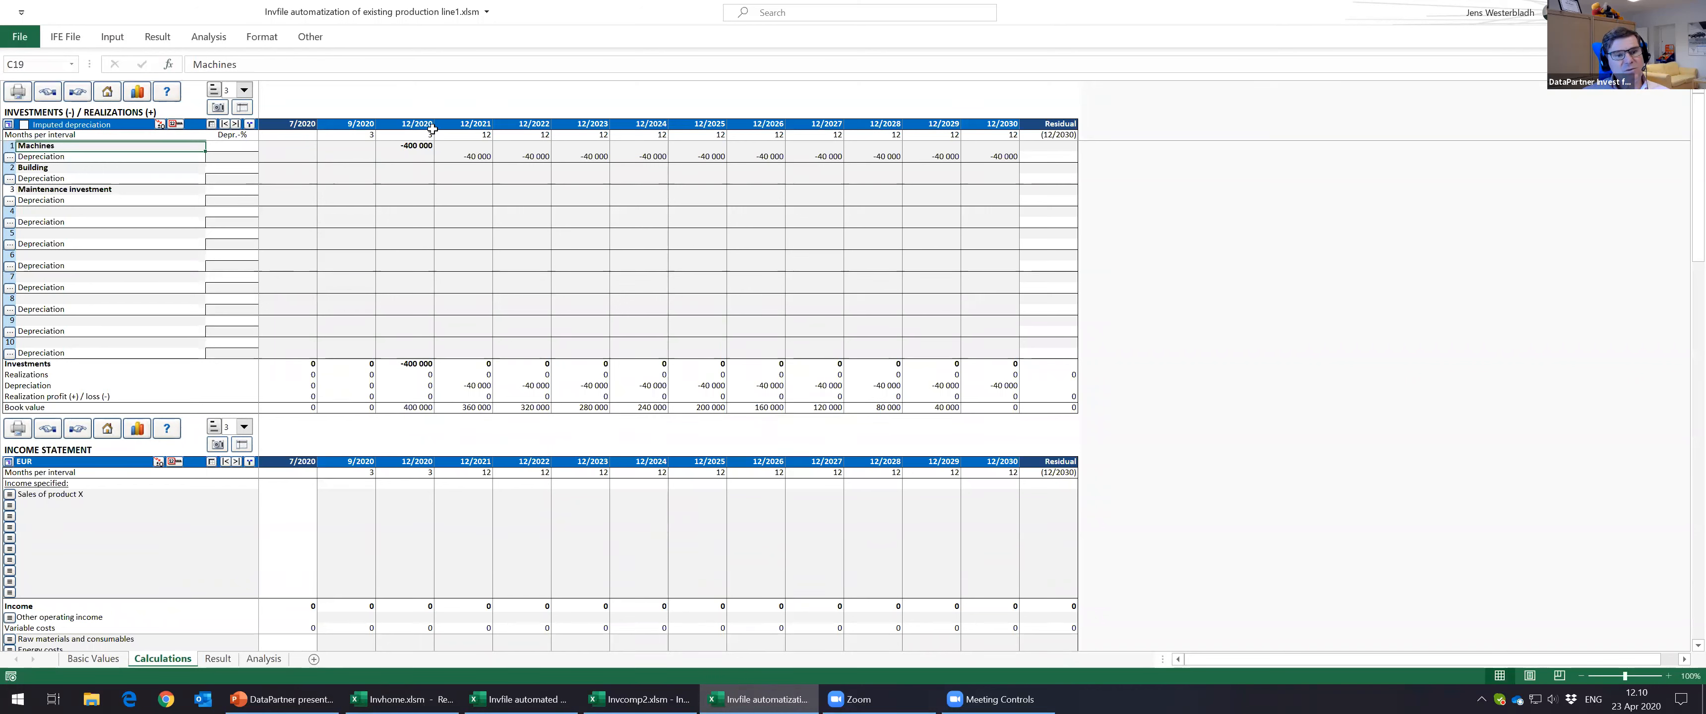
click(417, 146)
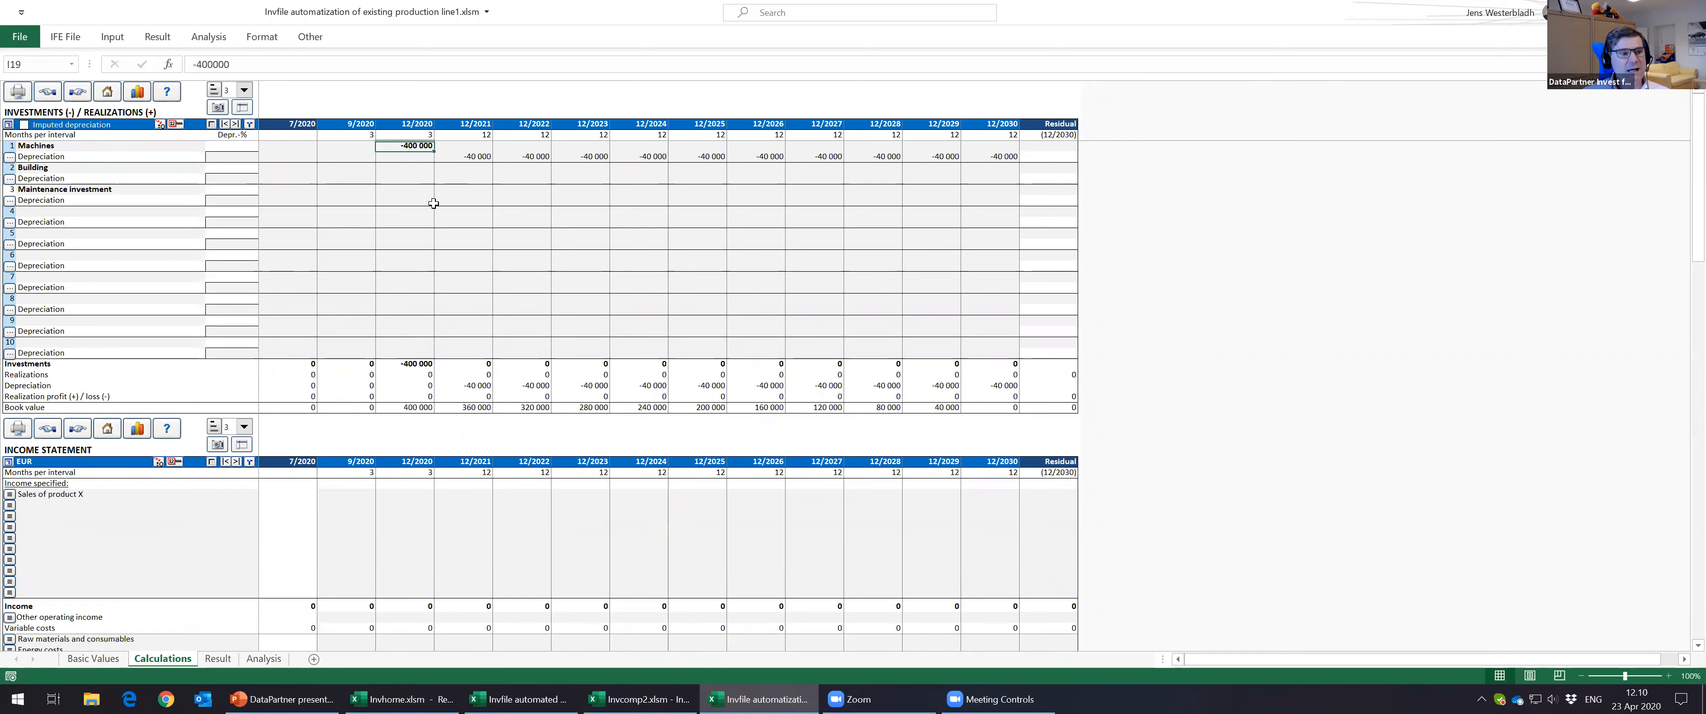
Step: Examine the Machines depreciation from 12/2021 to 12/2027 and the yearly staff costs in the margin calculation's income statement
drag(467, 157, 816, 157)
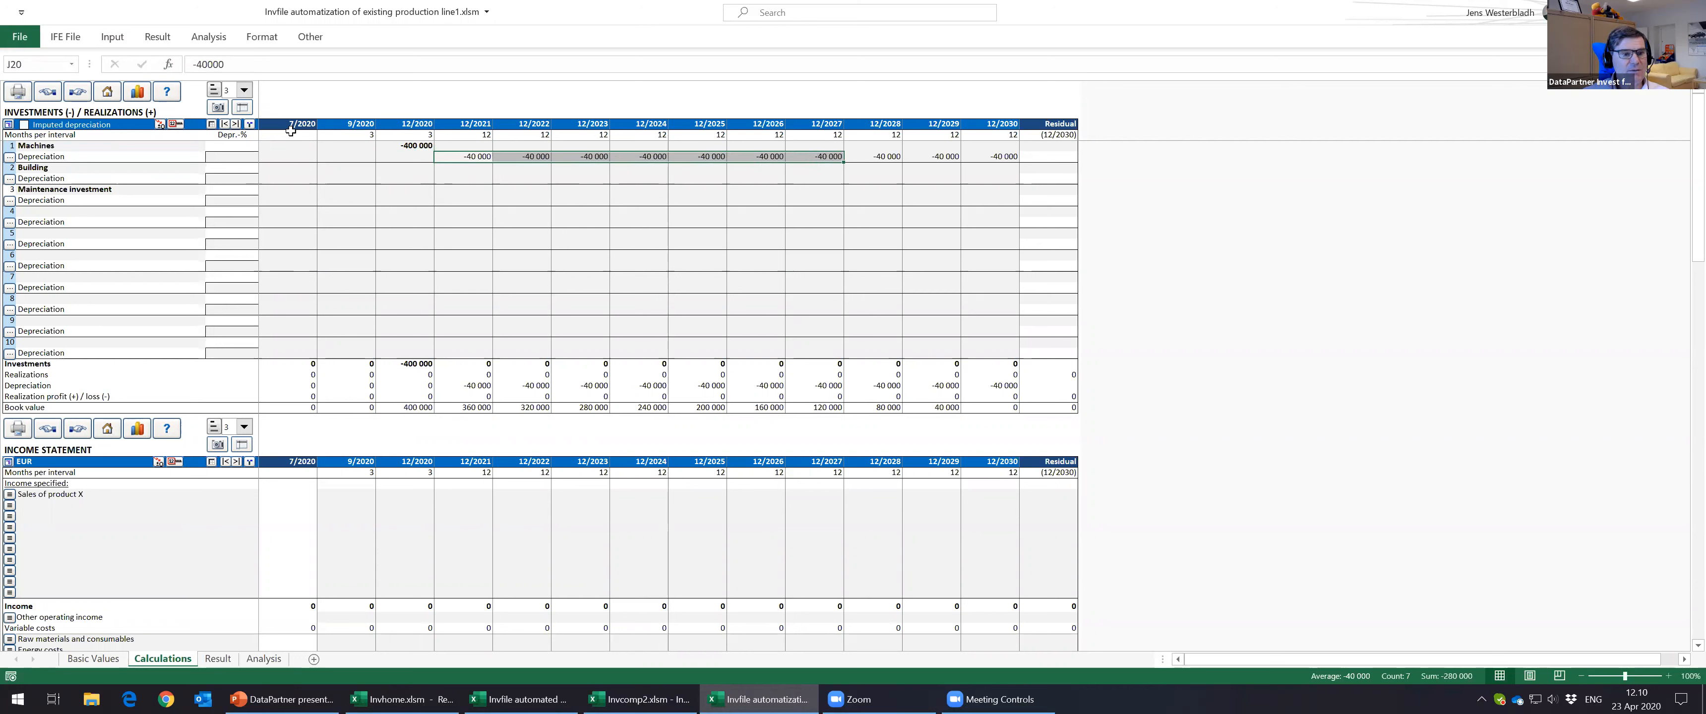
click(77, 93)
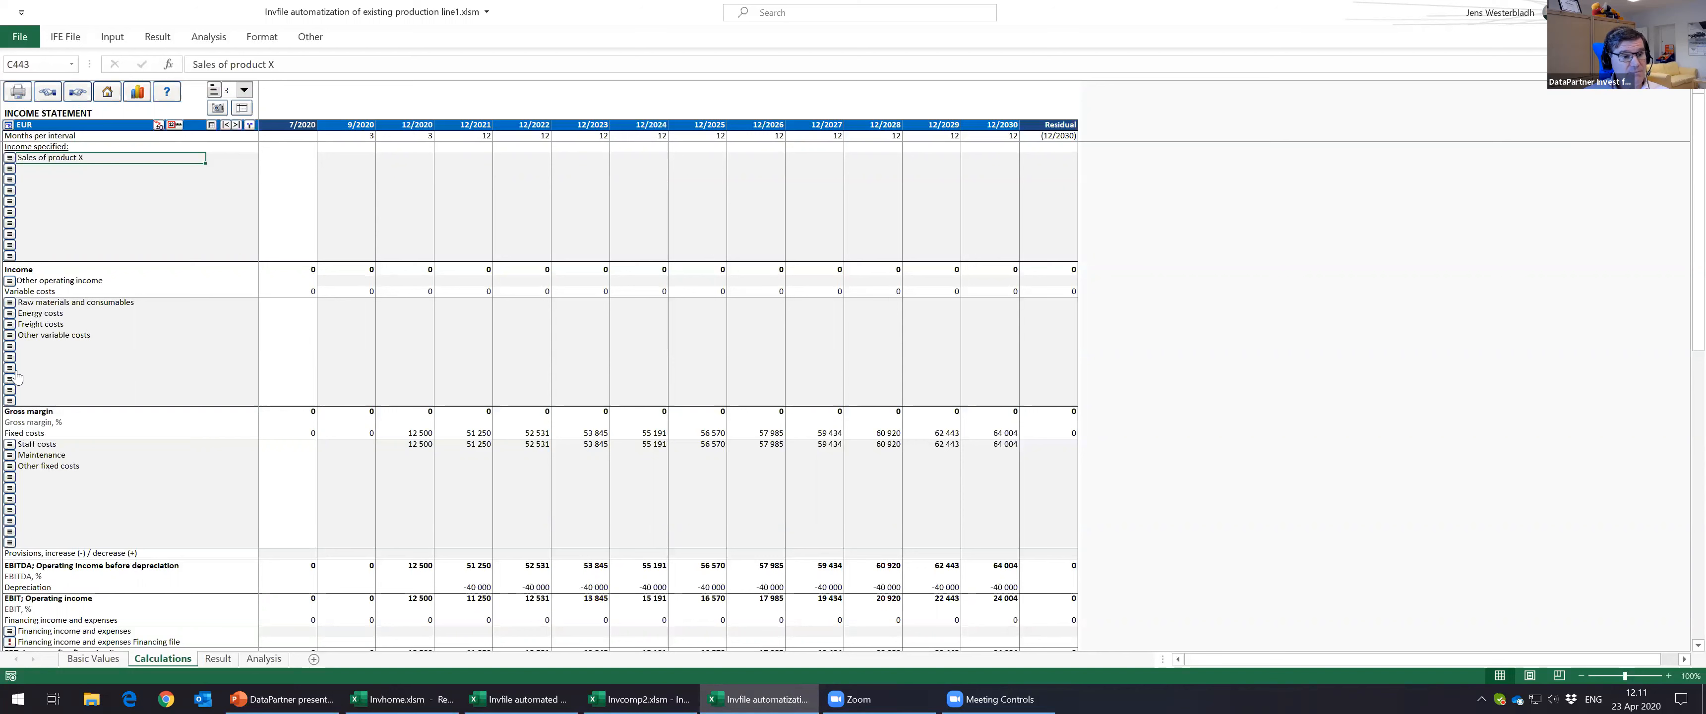
click(398, 445)
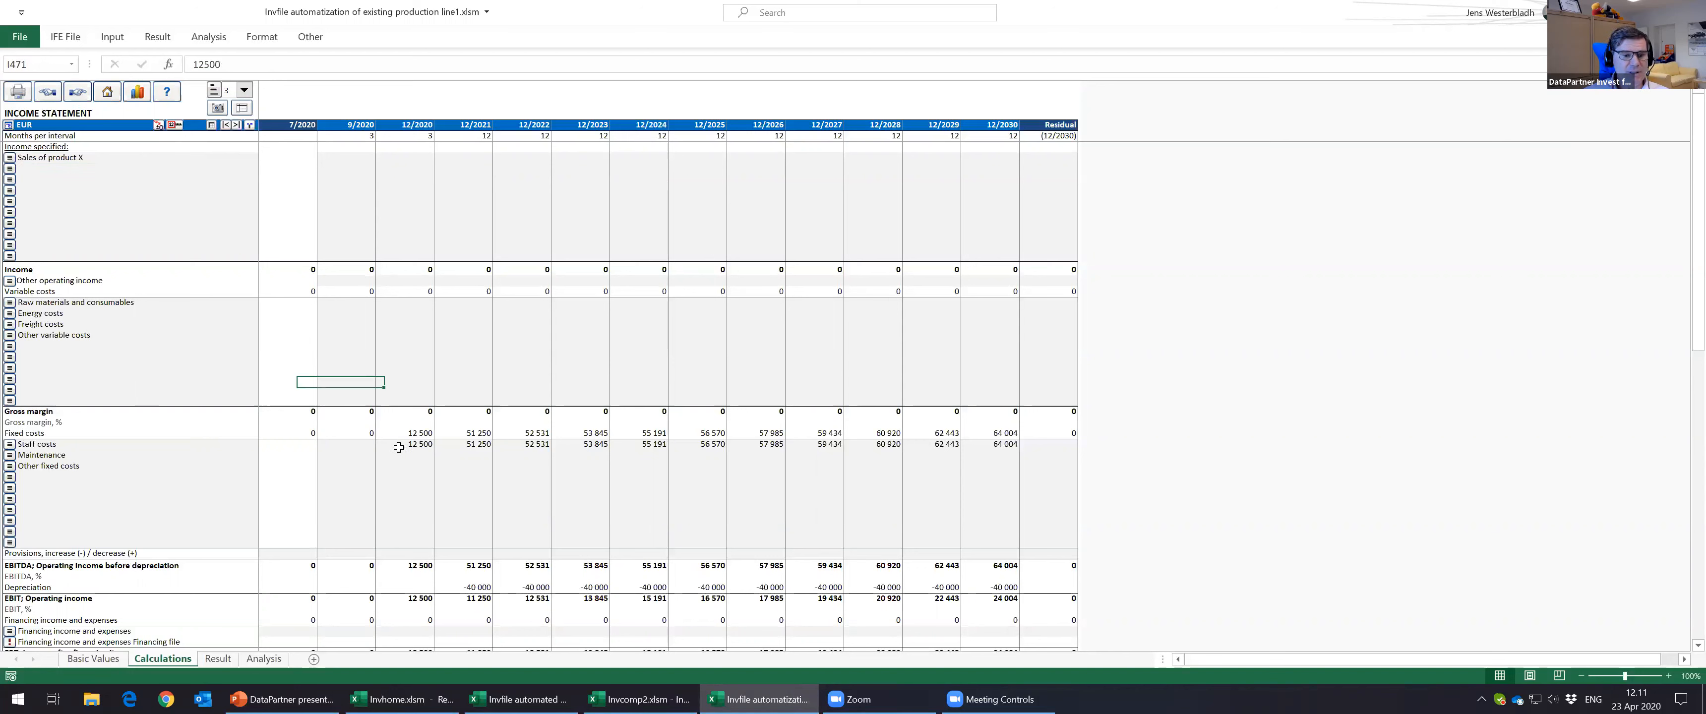
key(Left)
key(Right)
key(Right)
key(Right)
key(Right)
key(Right)
key(Right)
key(Left)
key(Left)
key(Left)
key(Left)
key(Left)
key(Right)
key(Right)
key(Right)
key(Right)
key(Right)
key(Right)
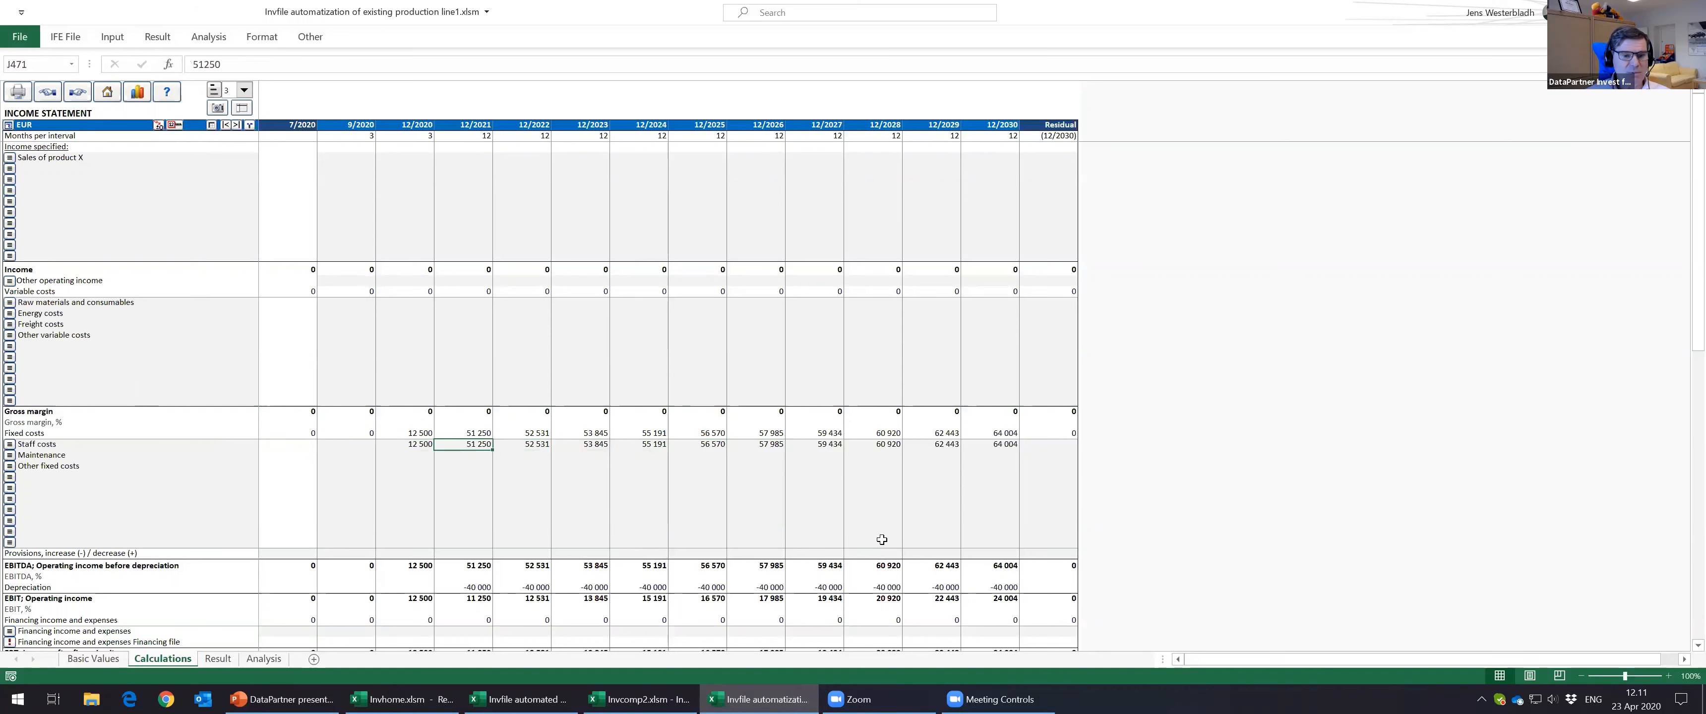
Step: Review the income statement from staff costs through operating income and income tax down to net income for the period
key(Right)
key(Down)
key(Down)
key(Down)
key(Down)
key(Down)
key(Down)
key(Down)
key(Down)
key(Down)
key(Down)
key(Down)
key(Down)
key(Down)
key(Down)
key(Down)
key(Down)
key(Down)
key(Down)
key(Down)
key(Down)
key(Down)
key(Down)
key(Down)
key(Down)
key(Down)
key(Down)
key(Down)
key(Down)
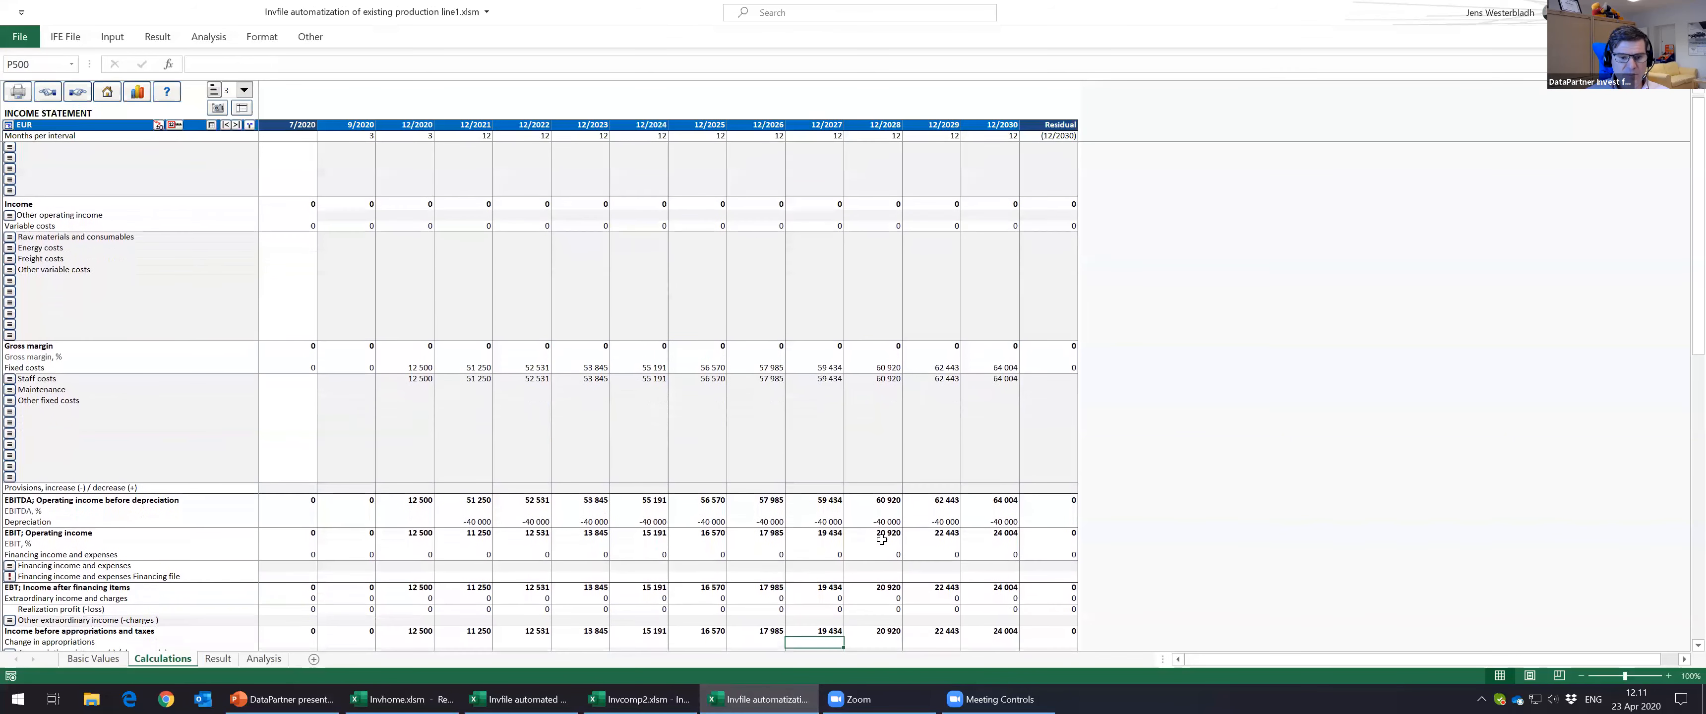
key(Up)
key(Up)
key(Up)
key(Left)
key(Left)
key(Left)
key(Left)
key(Left)
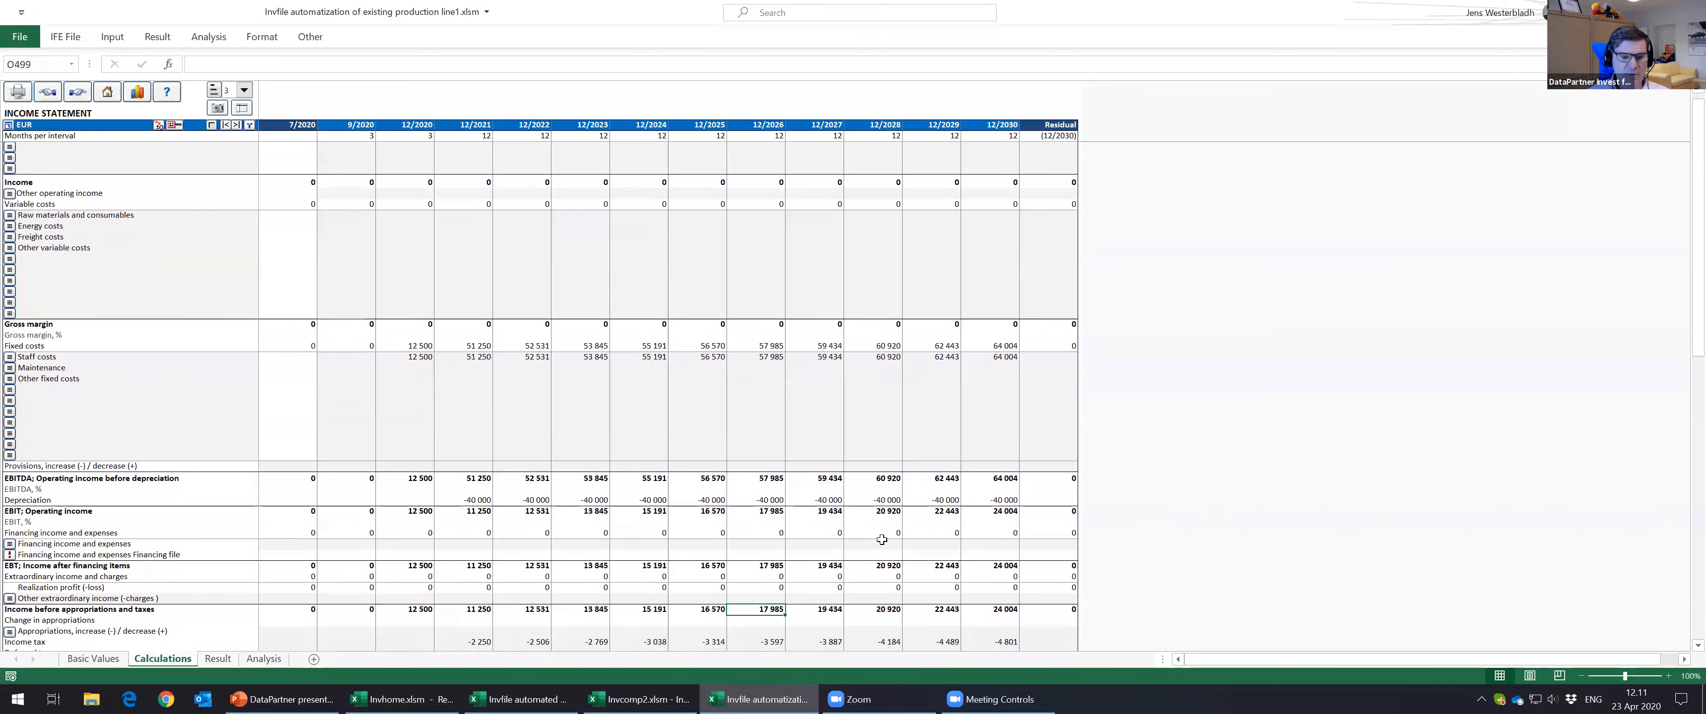
key(Left)
key(Left)
key(Down)
key(Down)
key(Down)
key(Down)
key(Down)
key(Down)
key(Down)
key(Down)
key(Down)
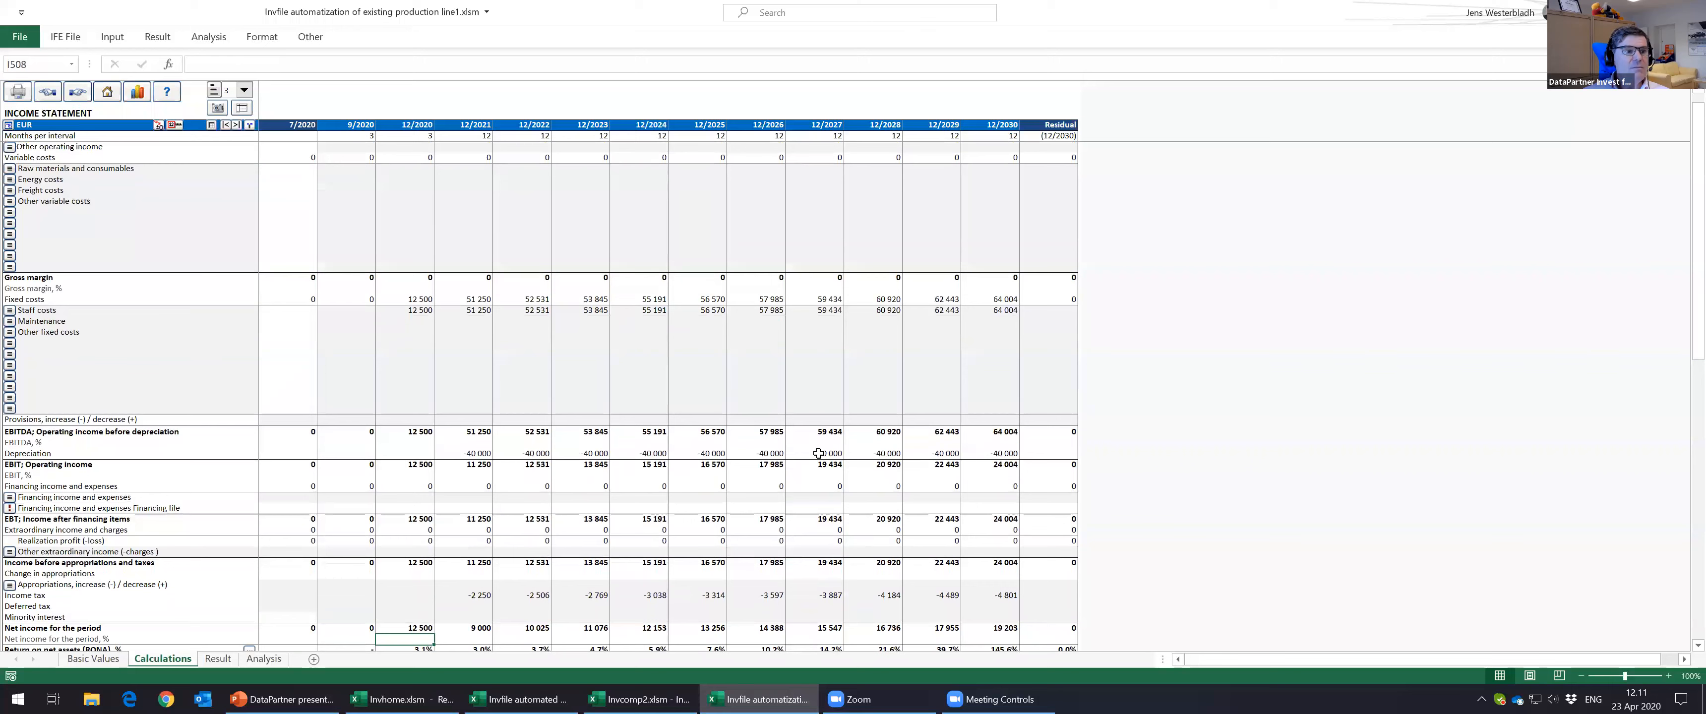
Step: Review the margin calculation's cash flow statement and balance sheet
click(77, 93)
click(76, 92)
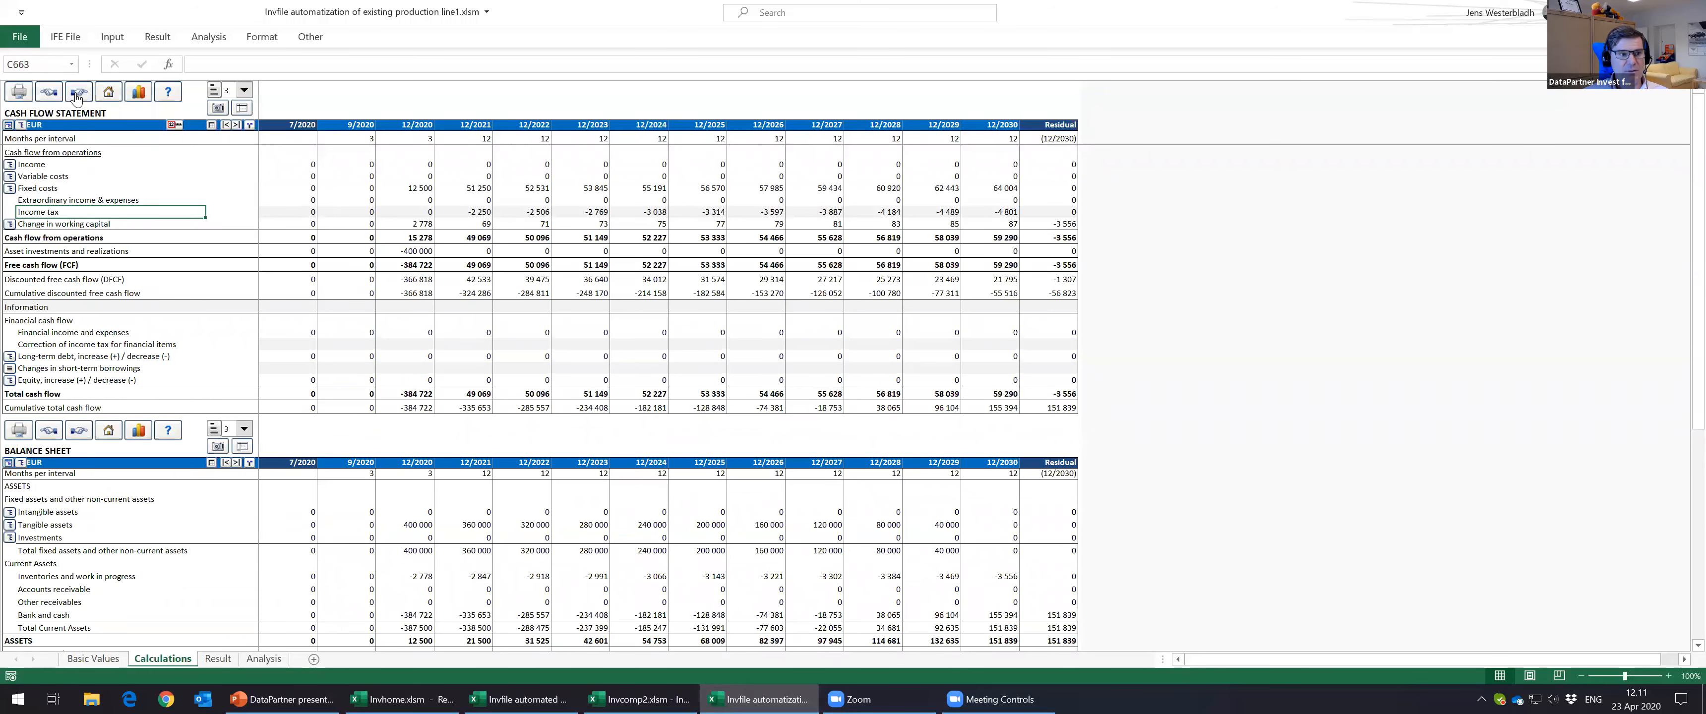
click(77, 92)
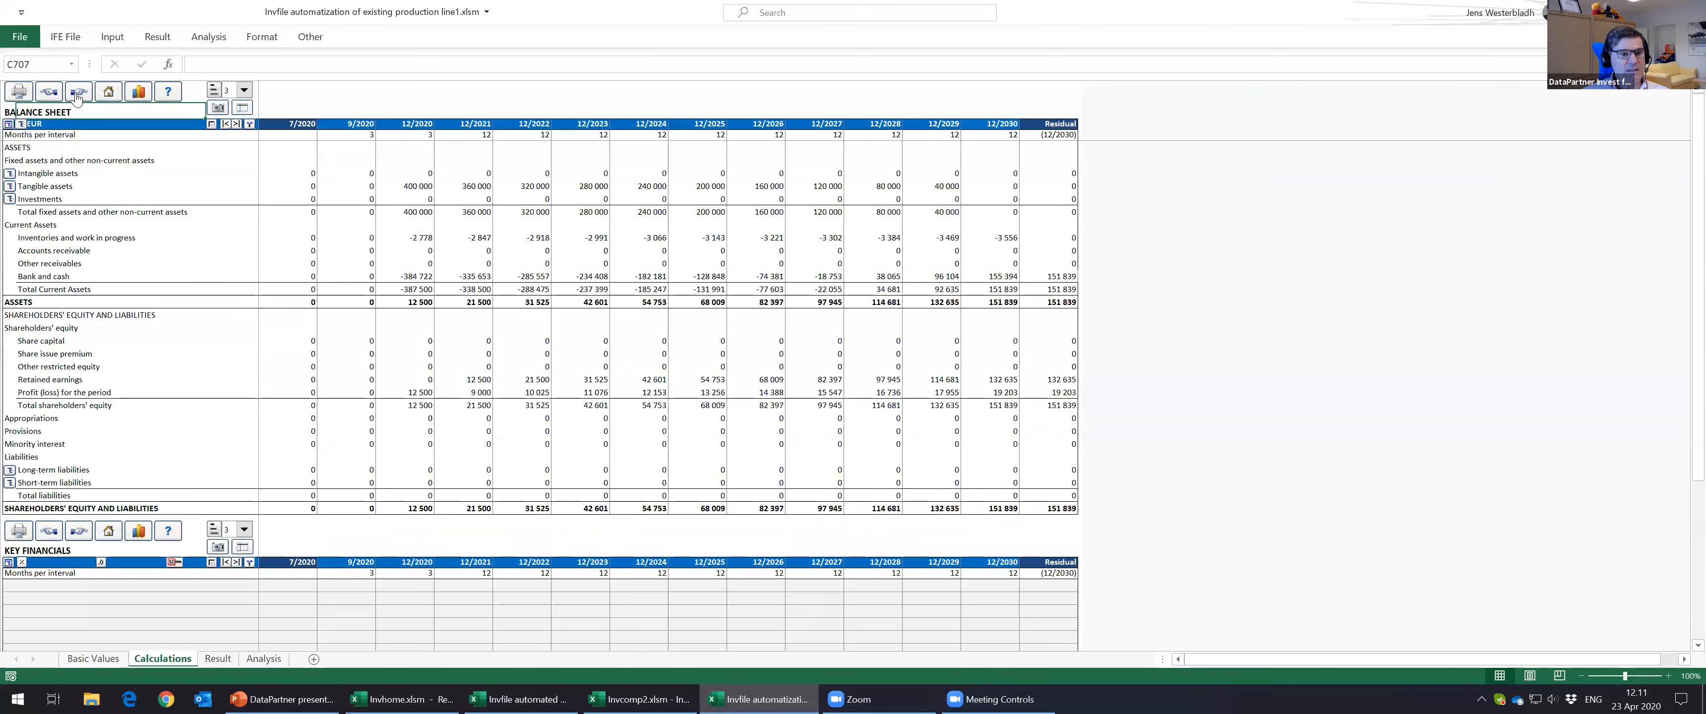
Step: Examine the internal rate of return, its comparison with the required return, and the net present value in the profitability analysis
click(217, 659)
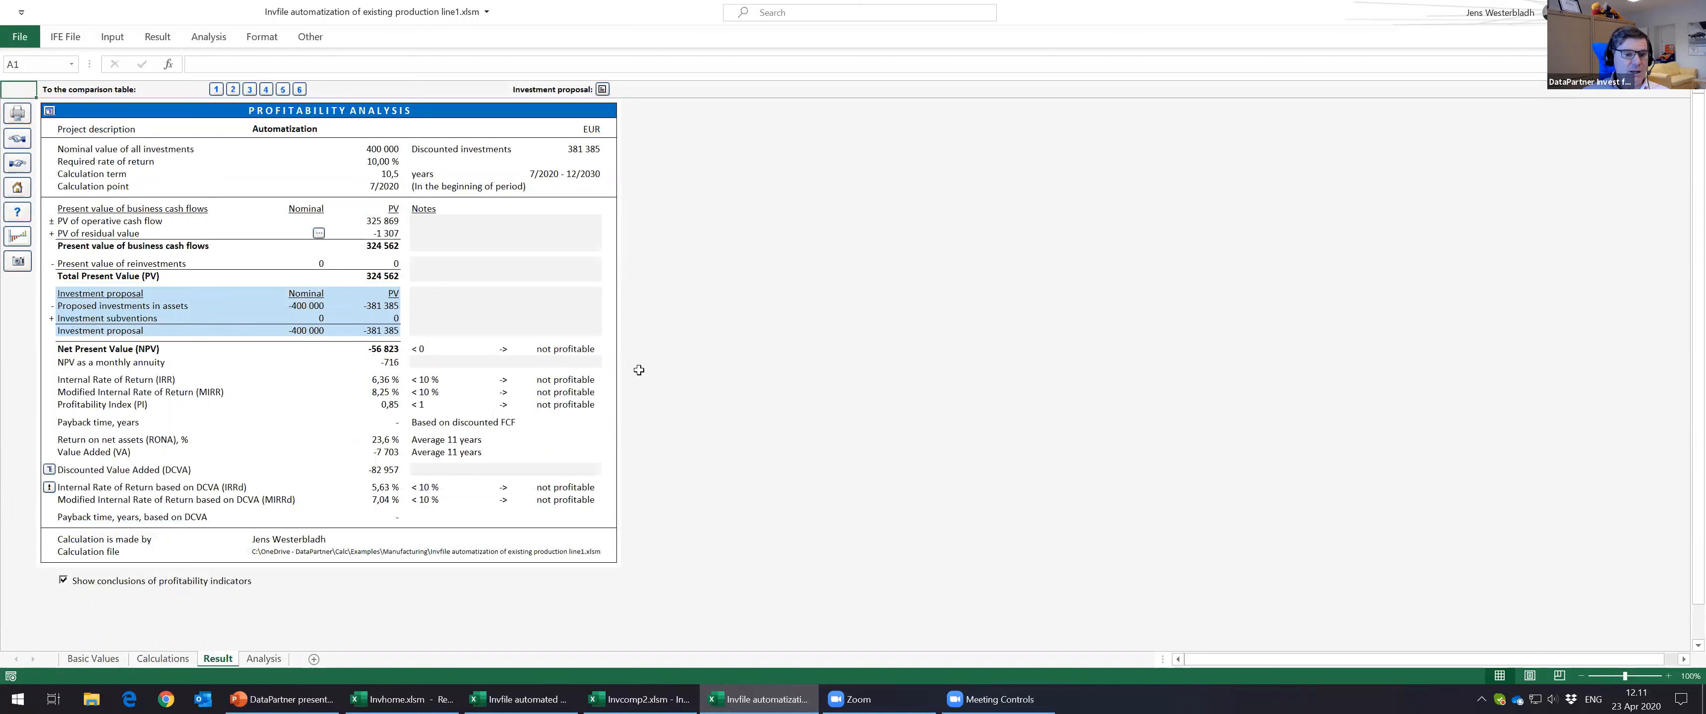
click(381, 380)
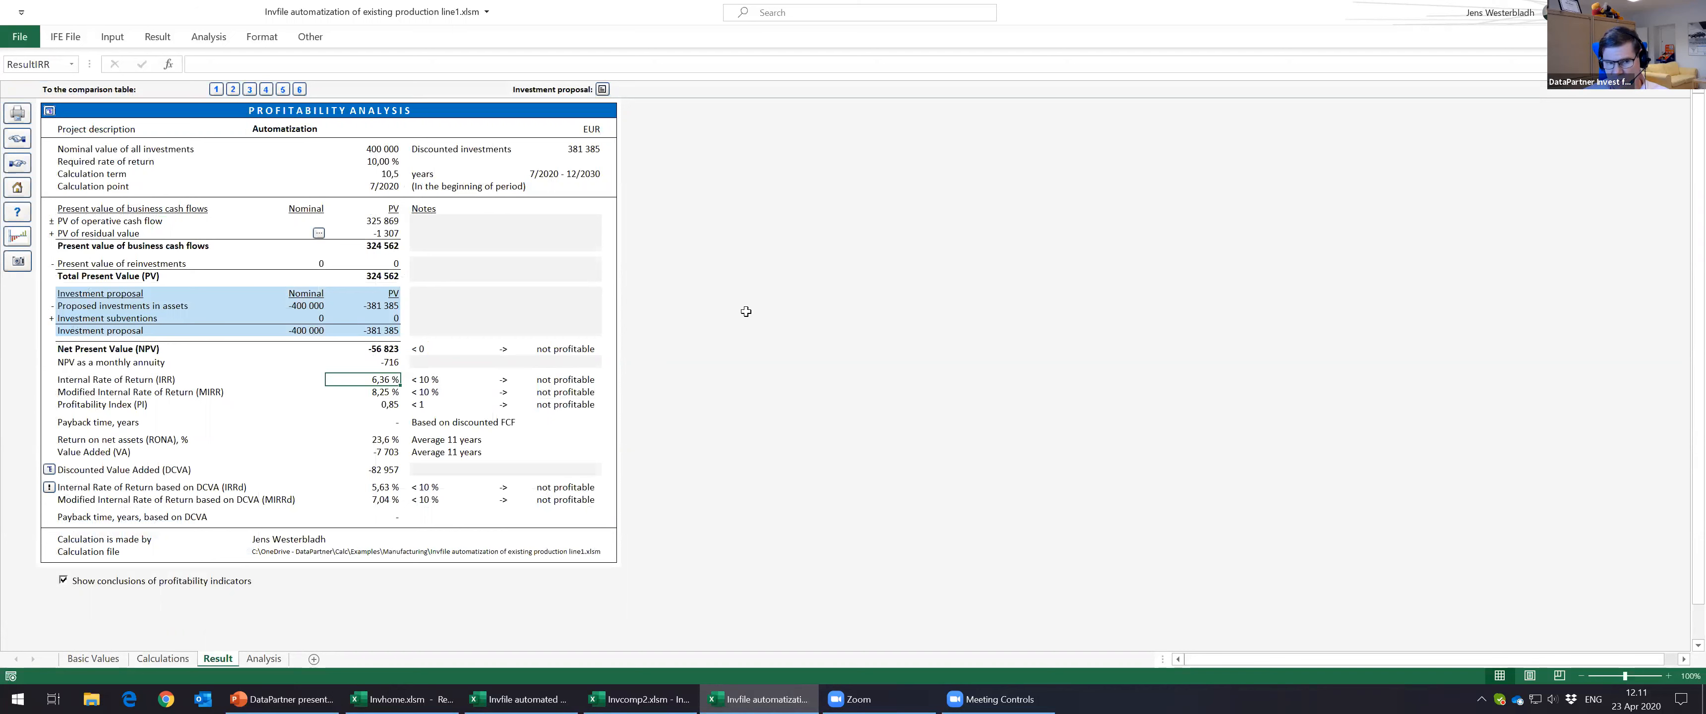
click(424, 380)
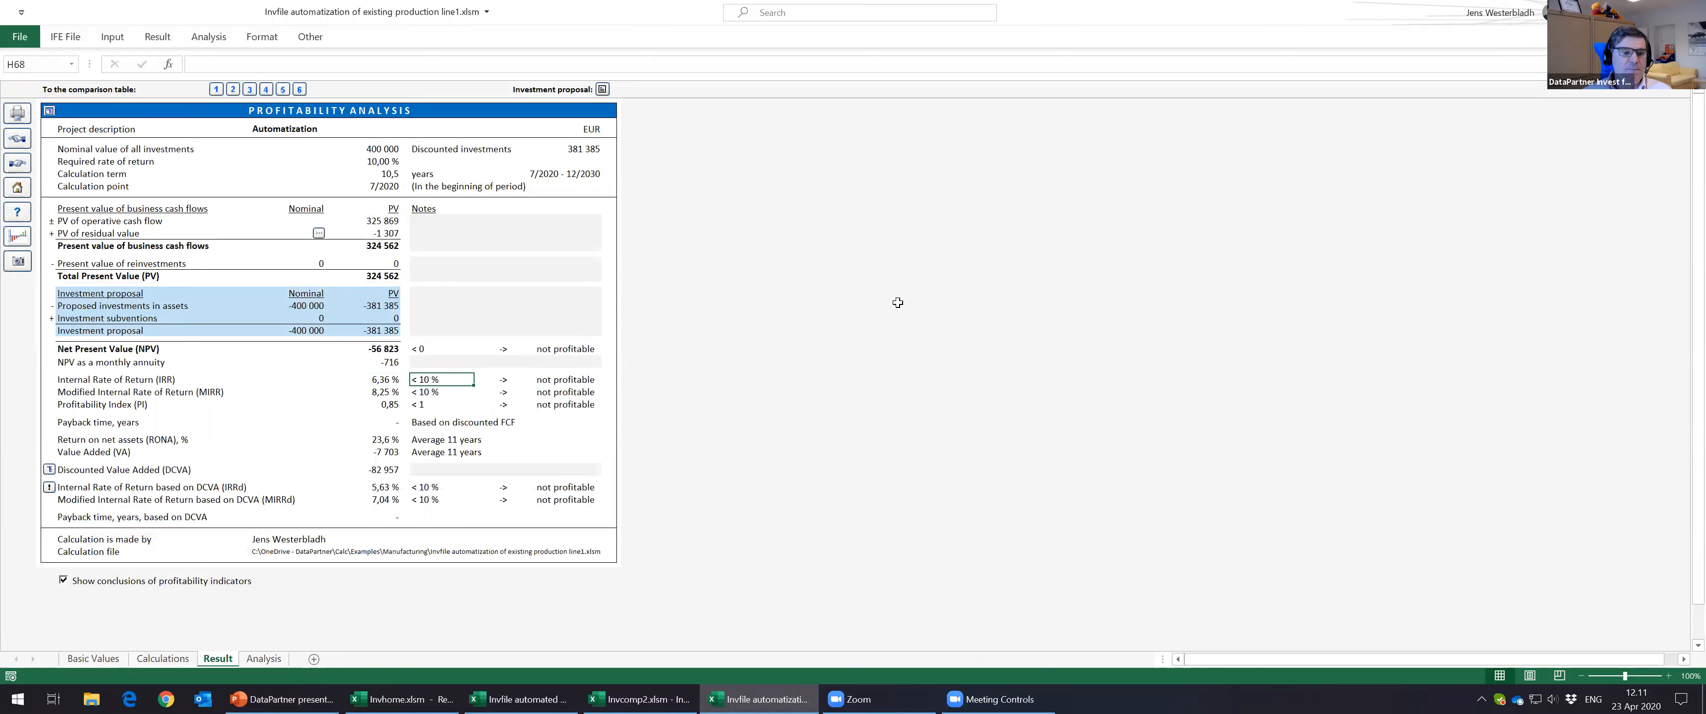
click(378, 347)
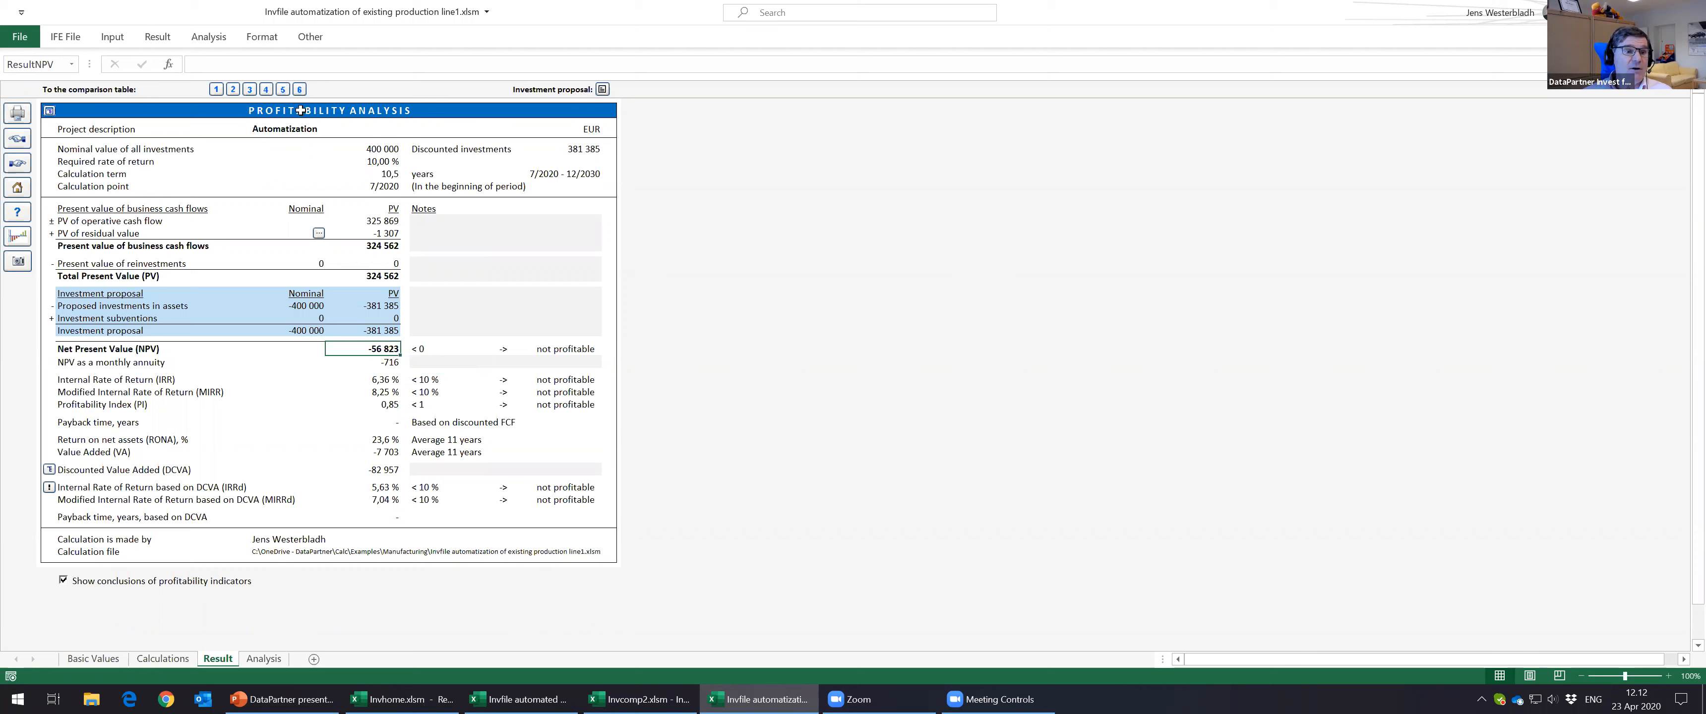
Step: Transfer the Automatization result to column 3 of the comparison table and compare its net present value with both production lines
click(249, 89)
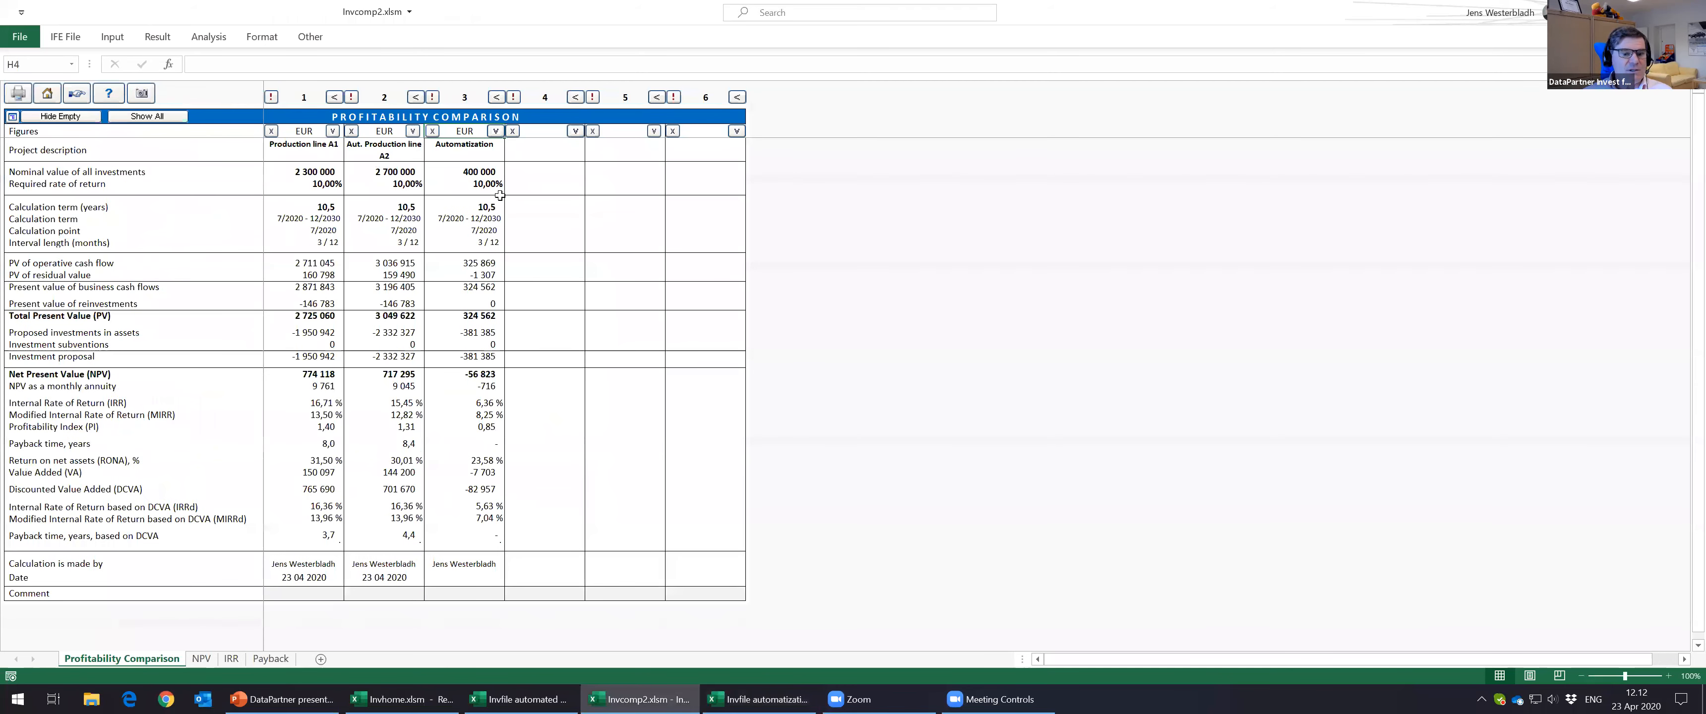
click(468, 374)
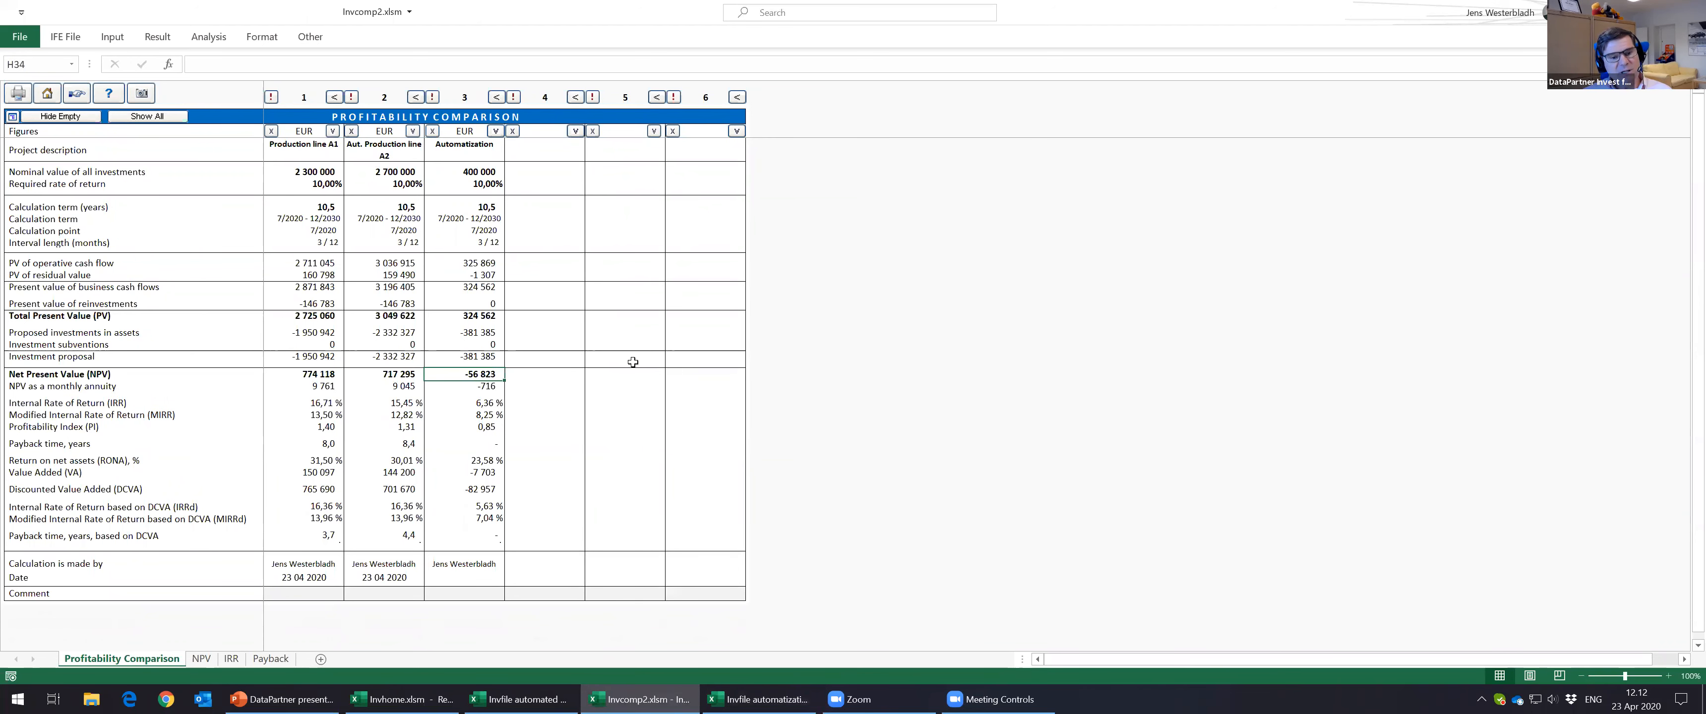
click(342, 375)
drag(343, 375, 369, 376)
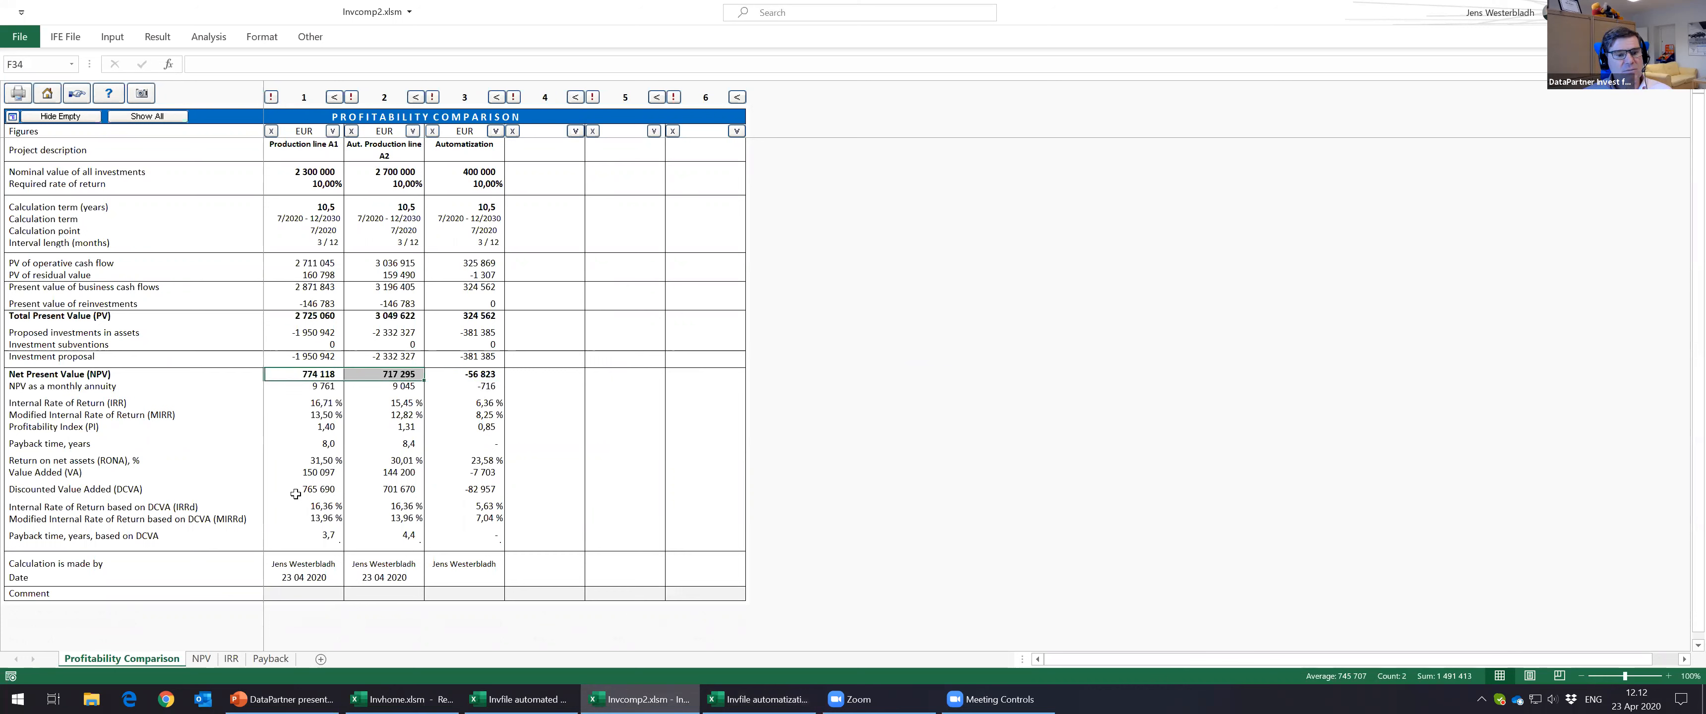
click(308, 373)
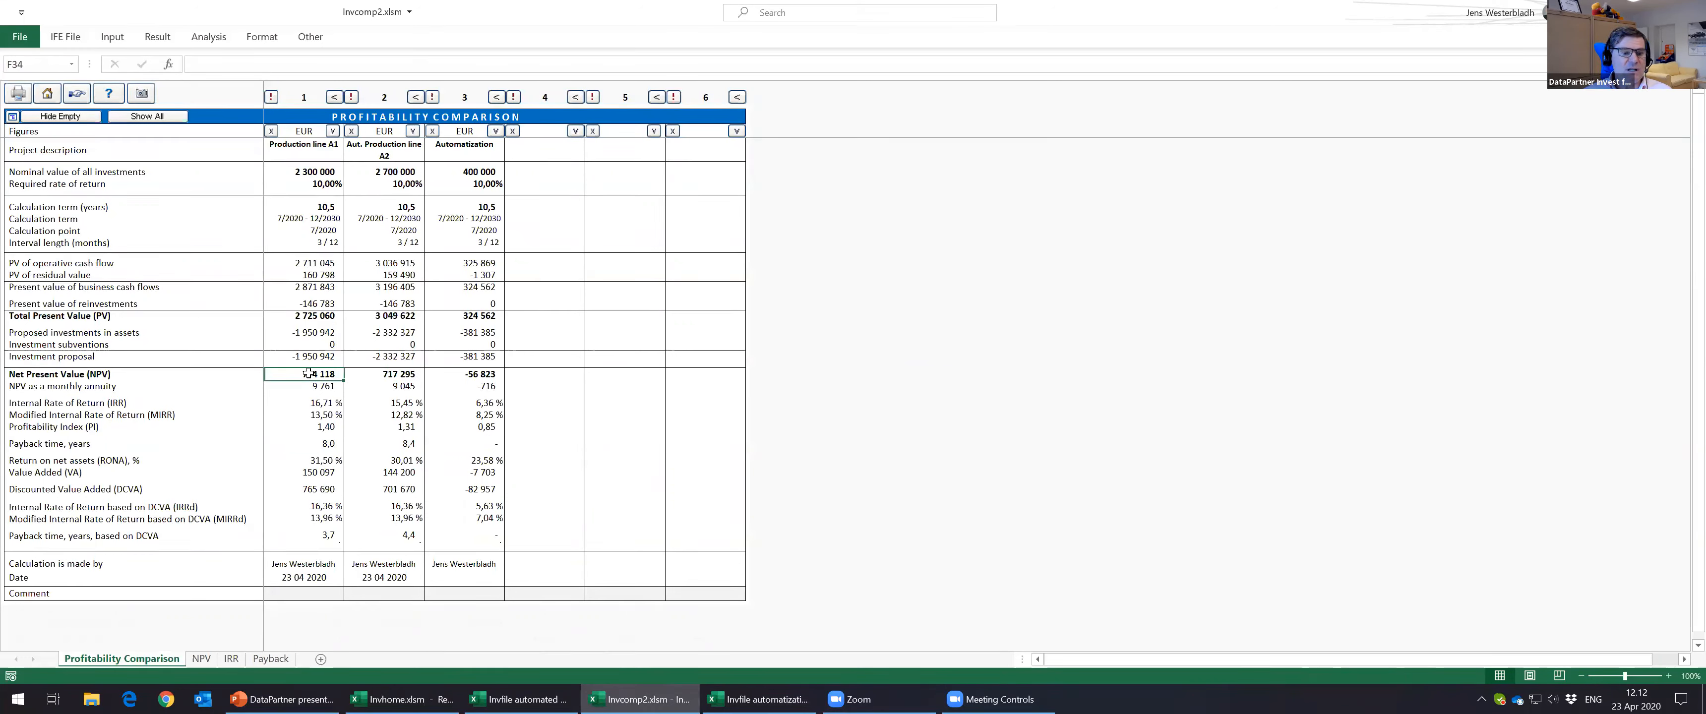
click(374, 375)
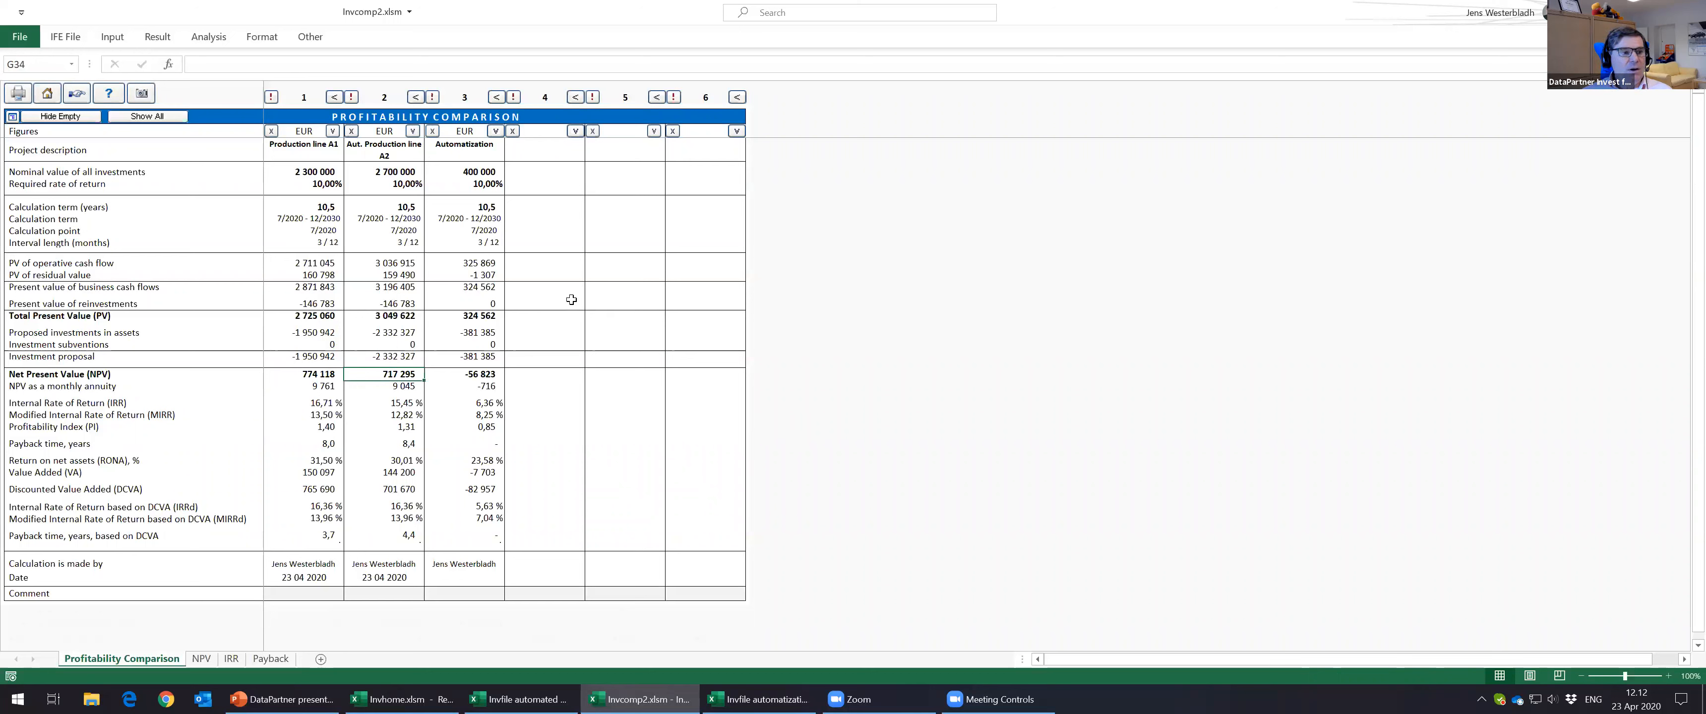
Step: Close "Invfile automatization of existing production line1.xlsm" and save its changes
click(758, 698)
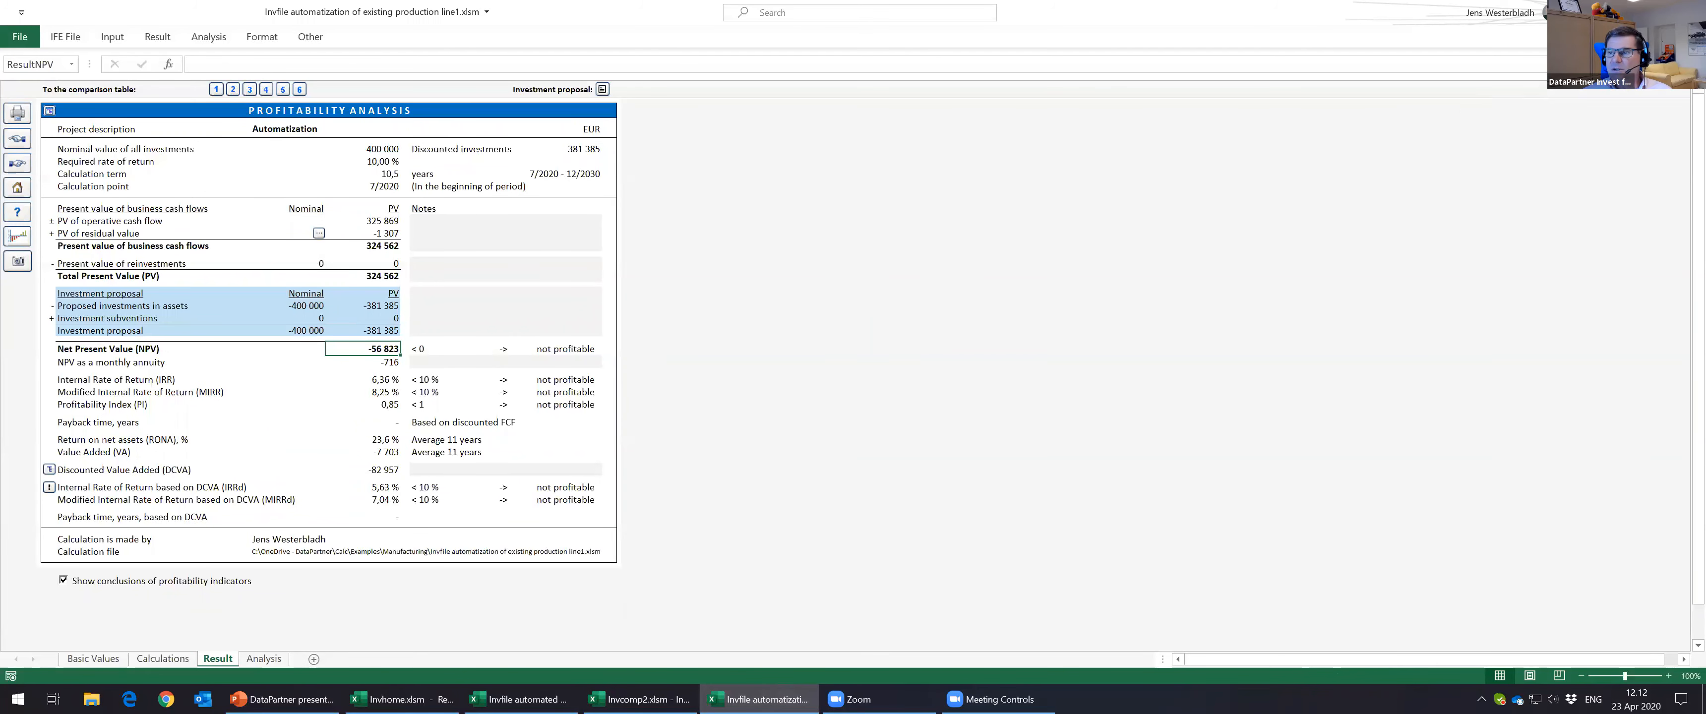
click(1690, 11)
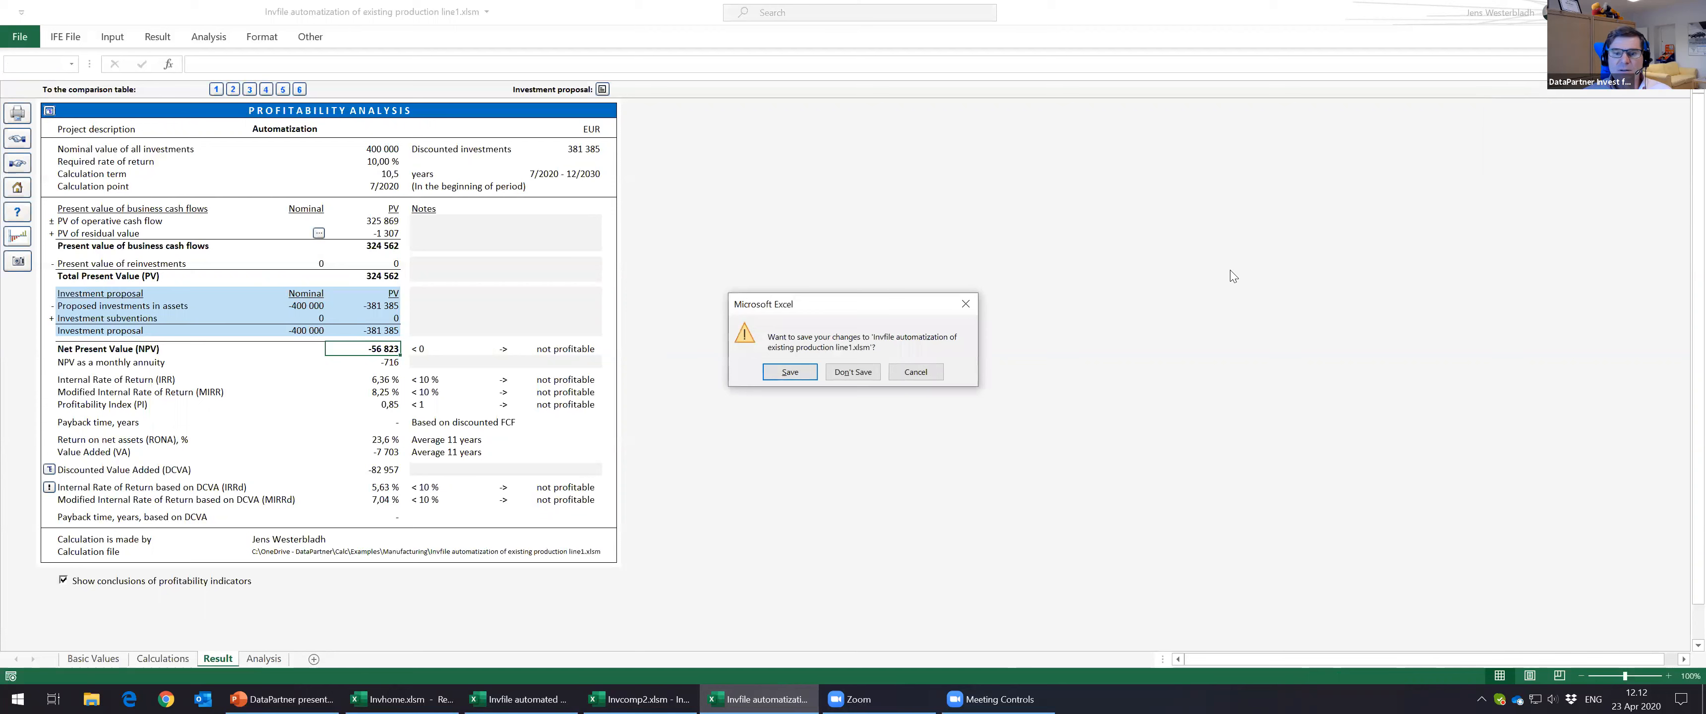
click(813, 371)
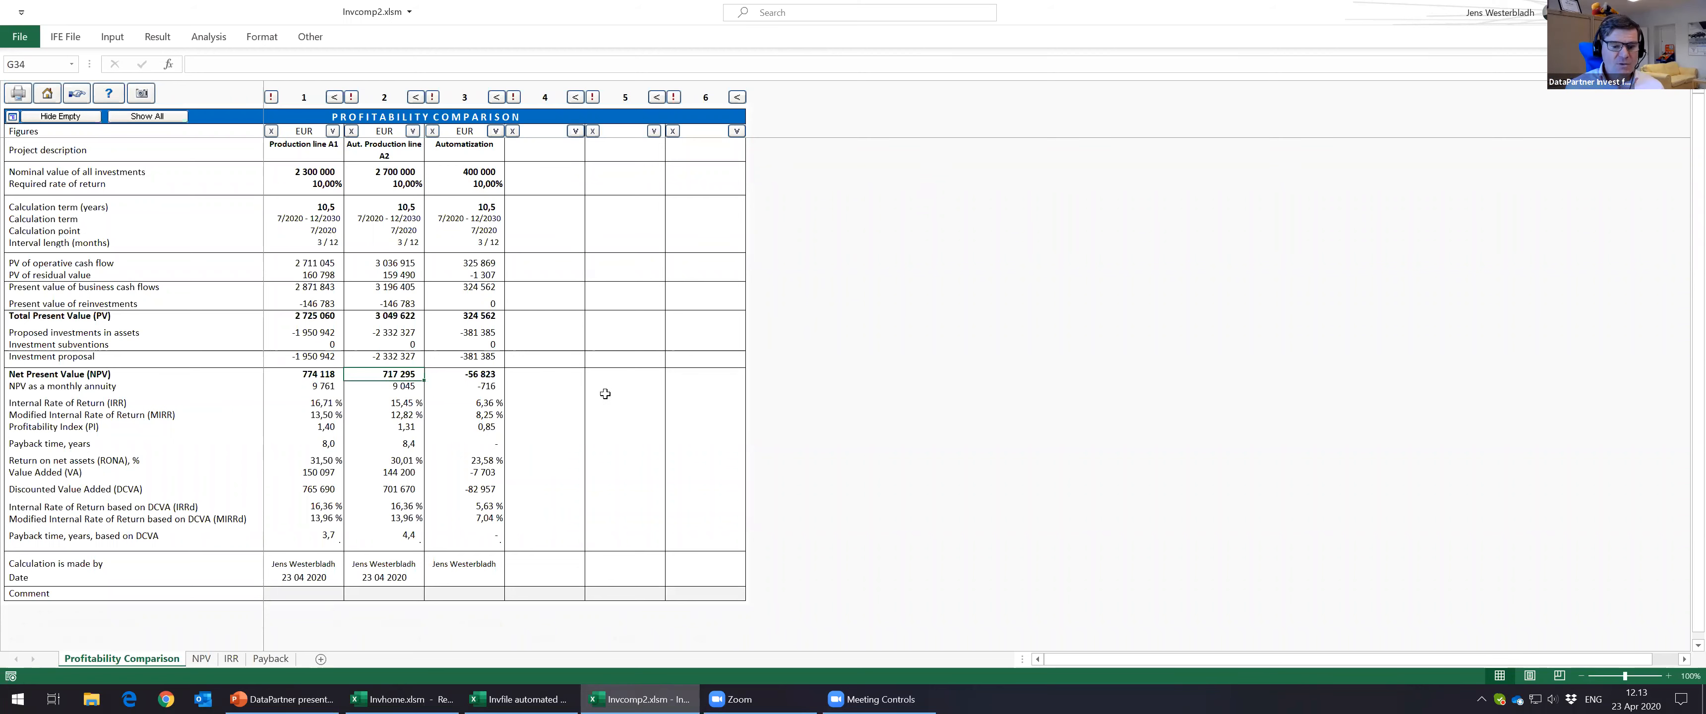
Step: Switch to Invfile automated Manufacturing 20.xlsm and save it
click(537, 696)
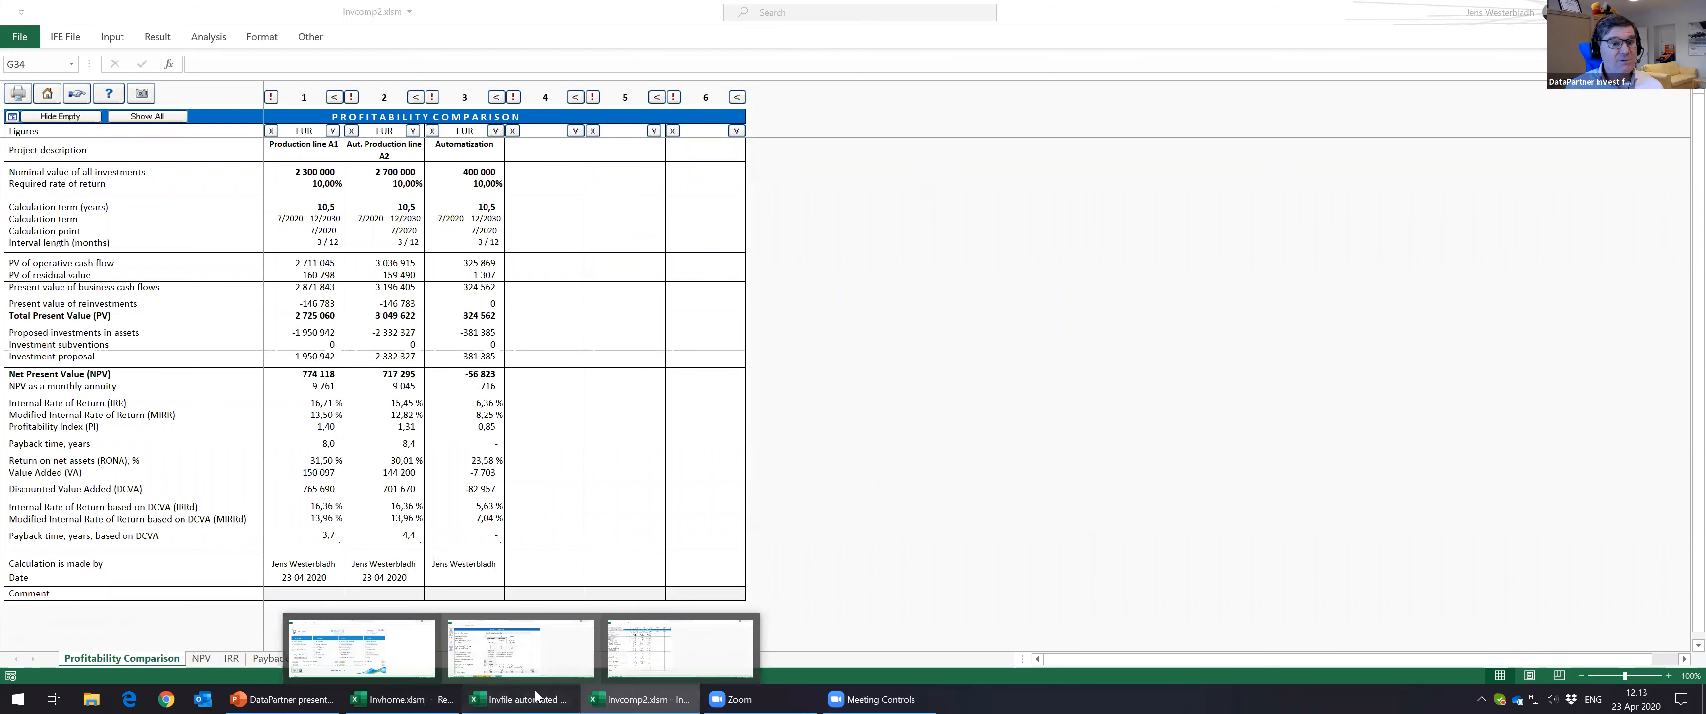
click(521, 647)
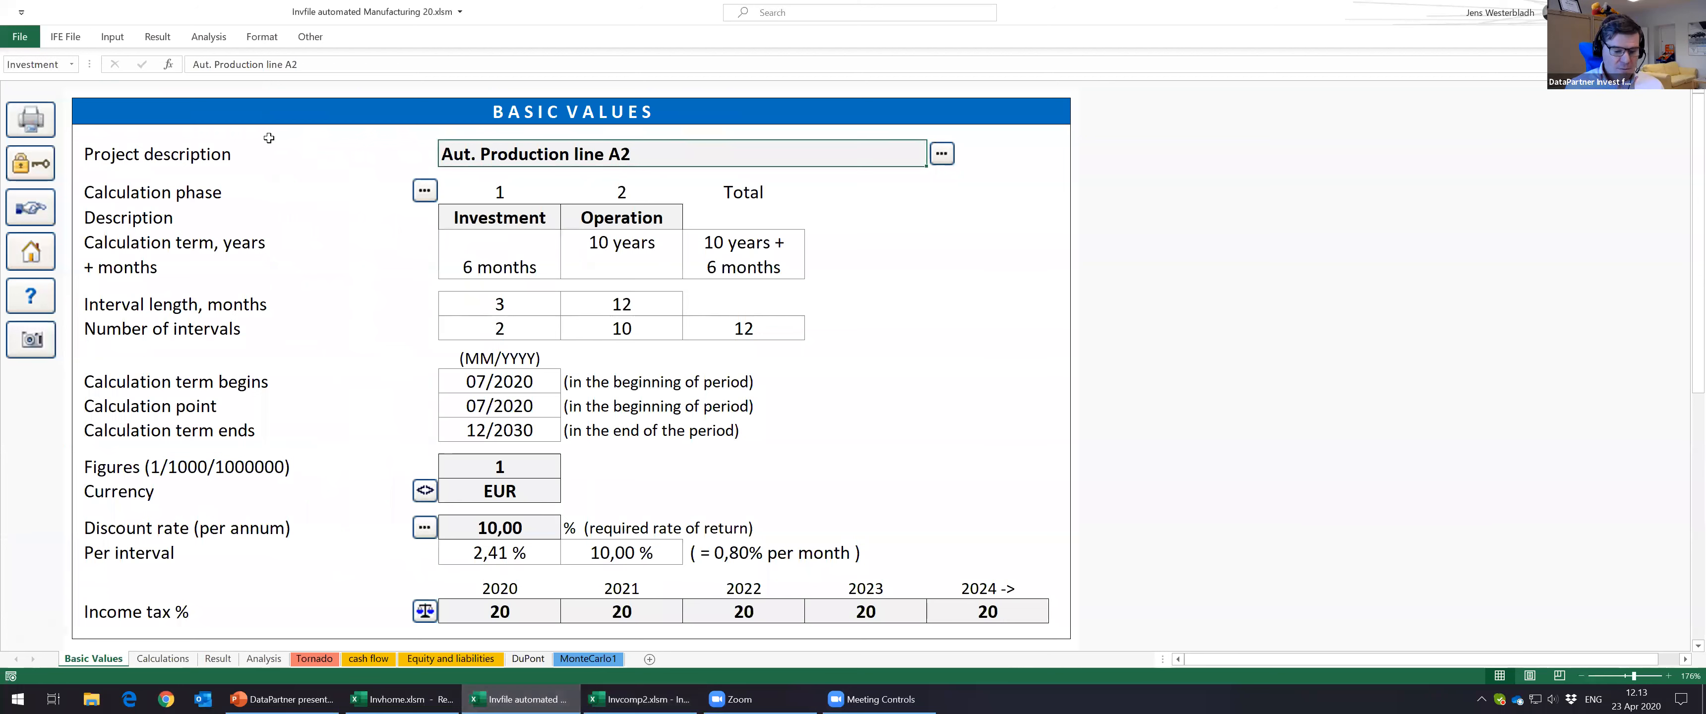
key(ctrl+s)
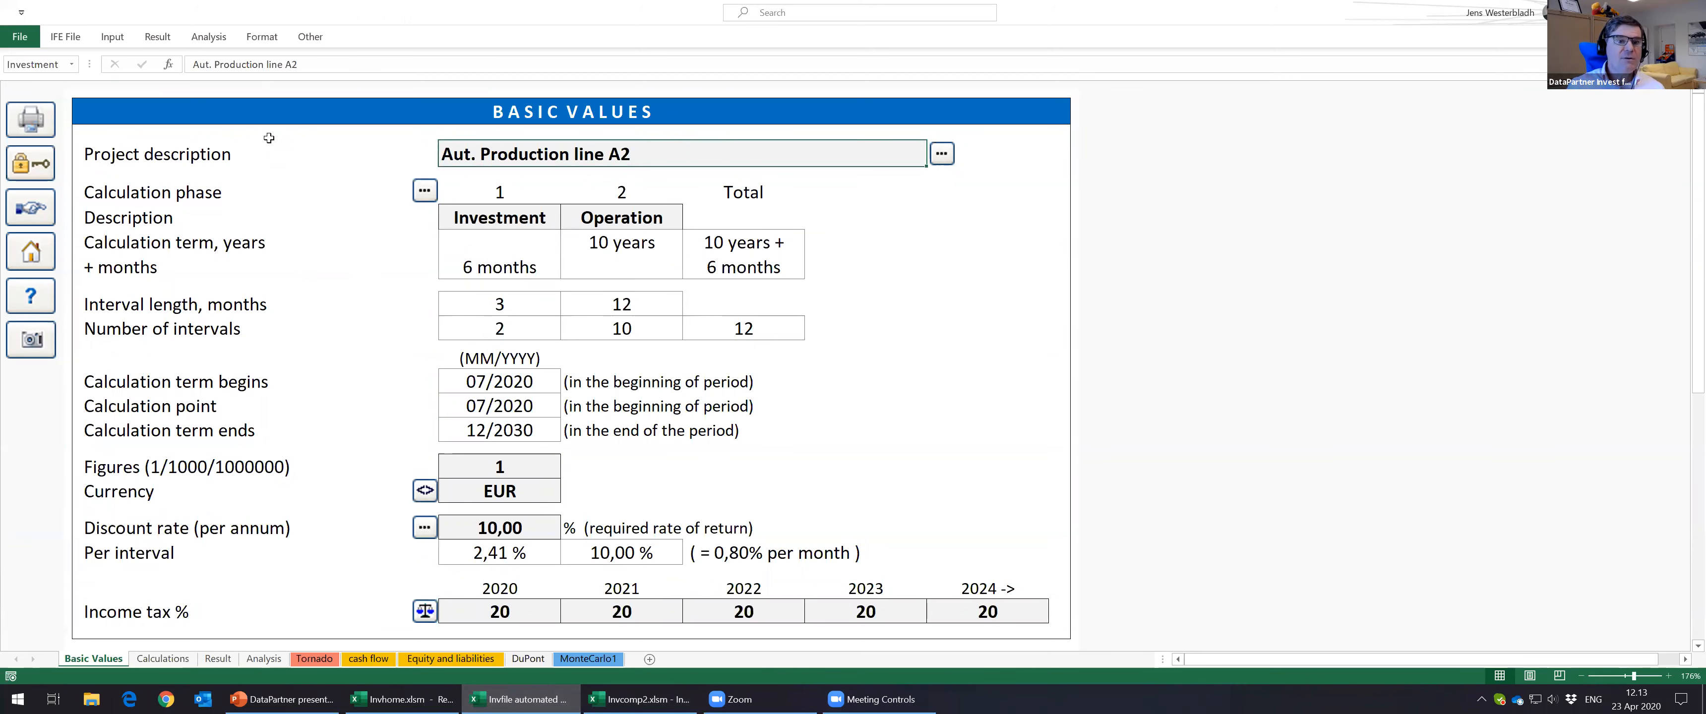
Step: Save a copy of the automated production line calculation as "Invfile outsourced Manufacturing 20.xlsm" in the Manufacturing folder
click(65, 38)
click(235, 83)
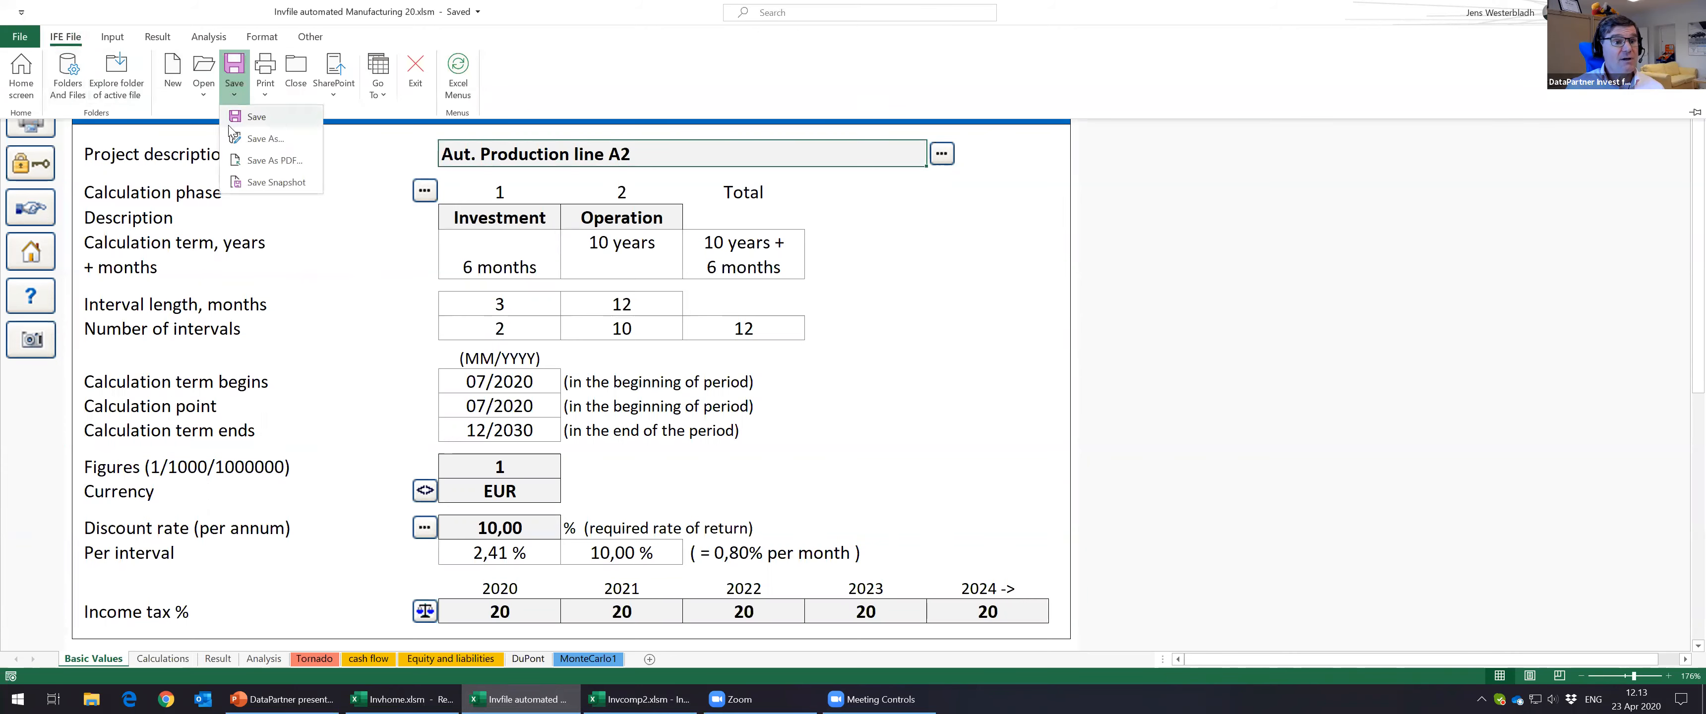
click(239, 147)
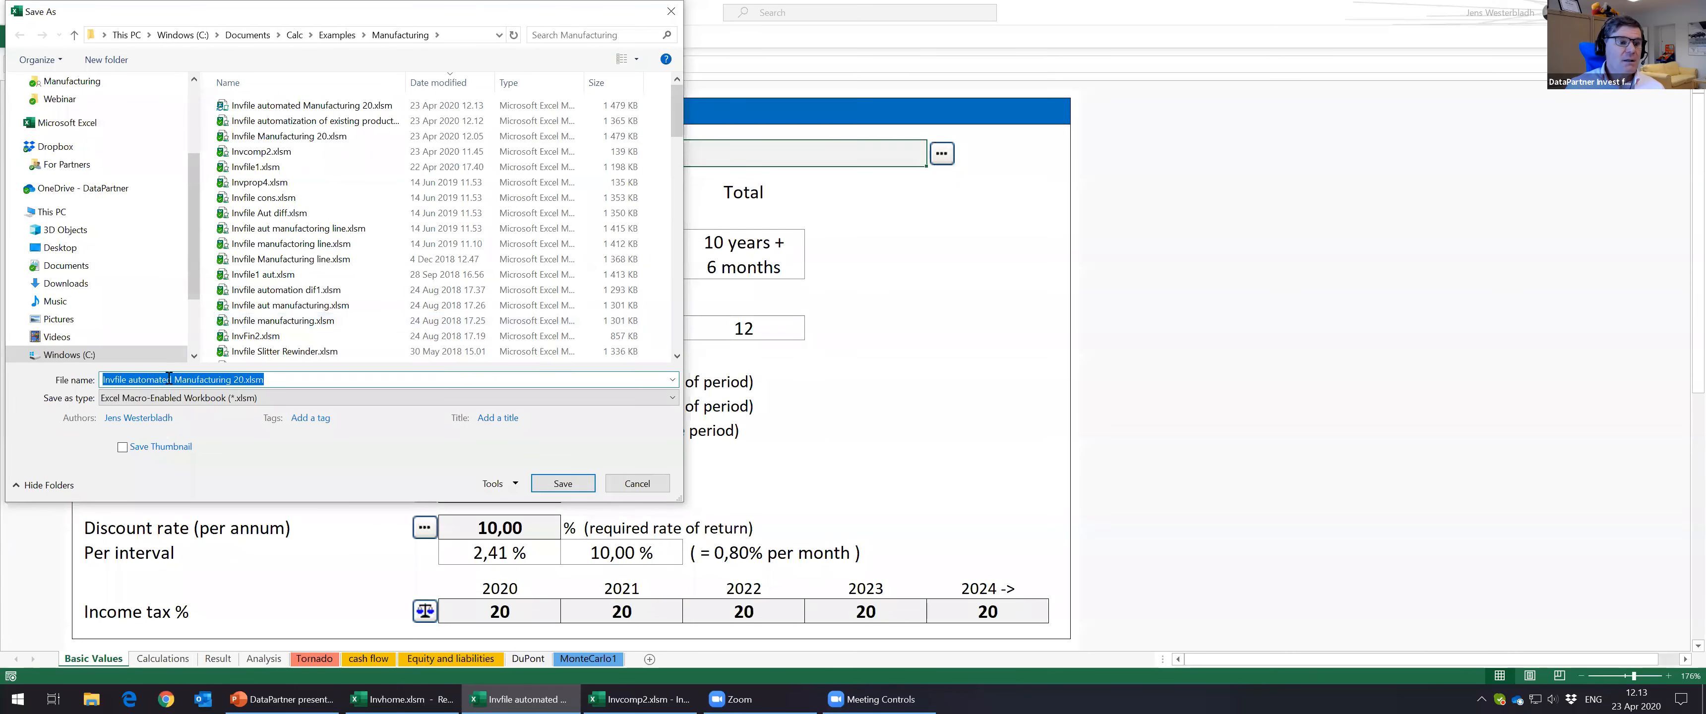
drag(129, 380, 174, 378)
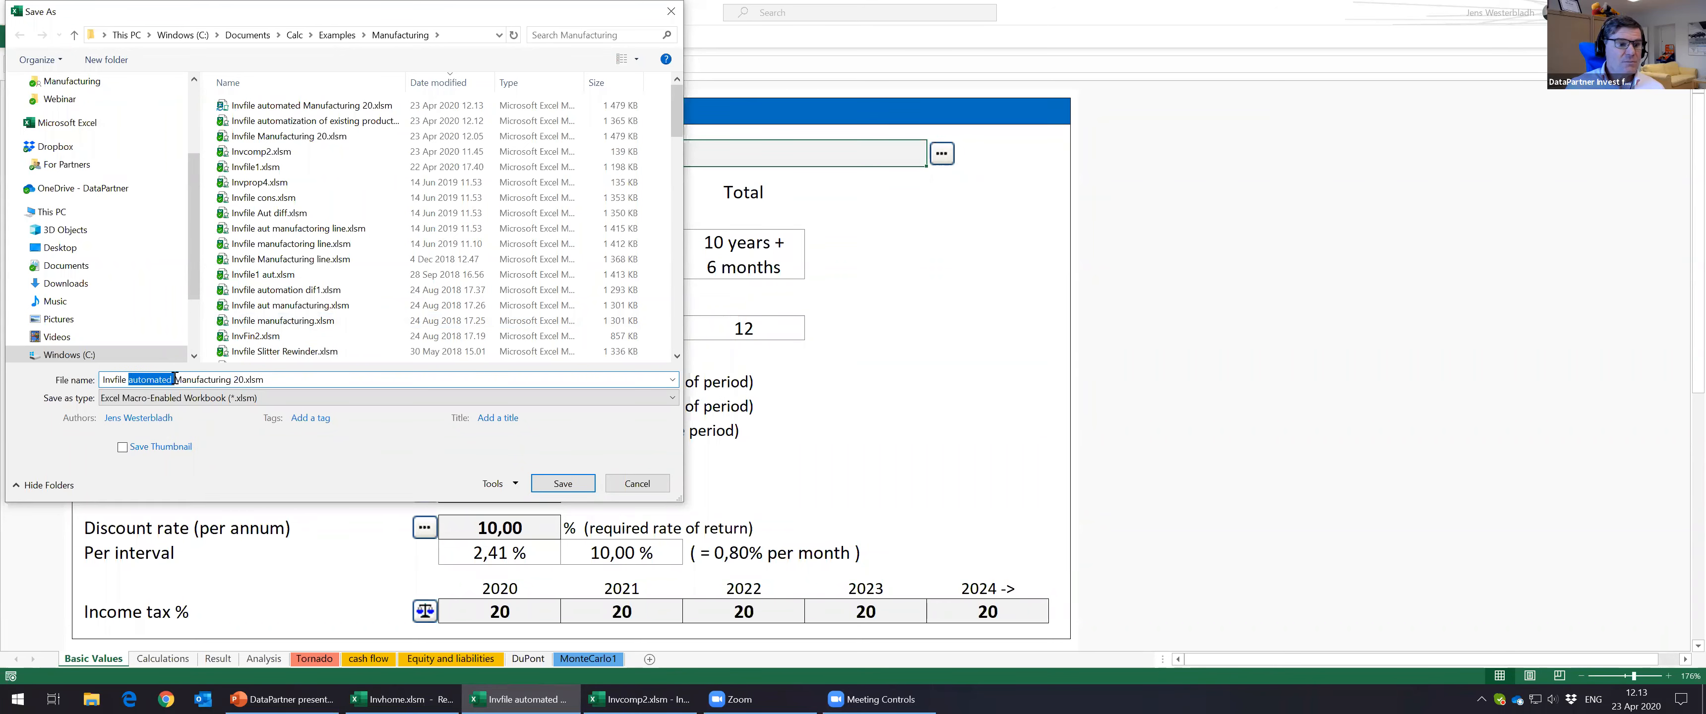
text(outs)
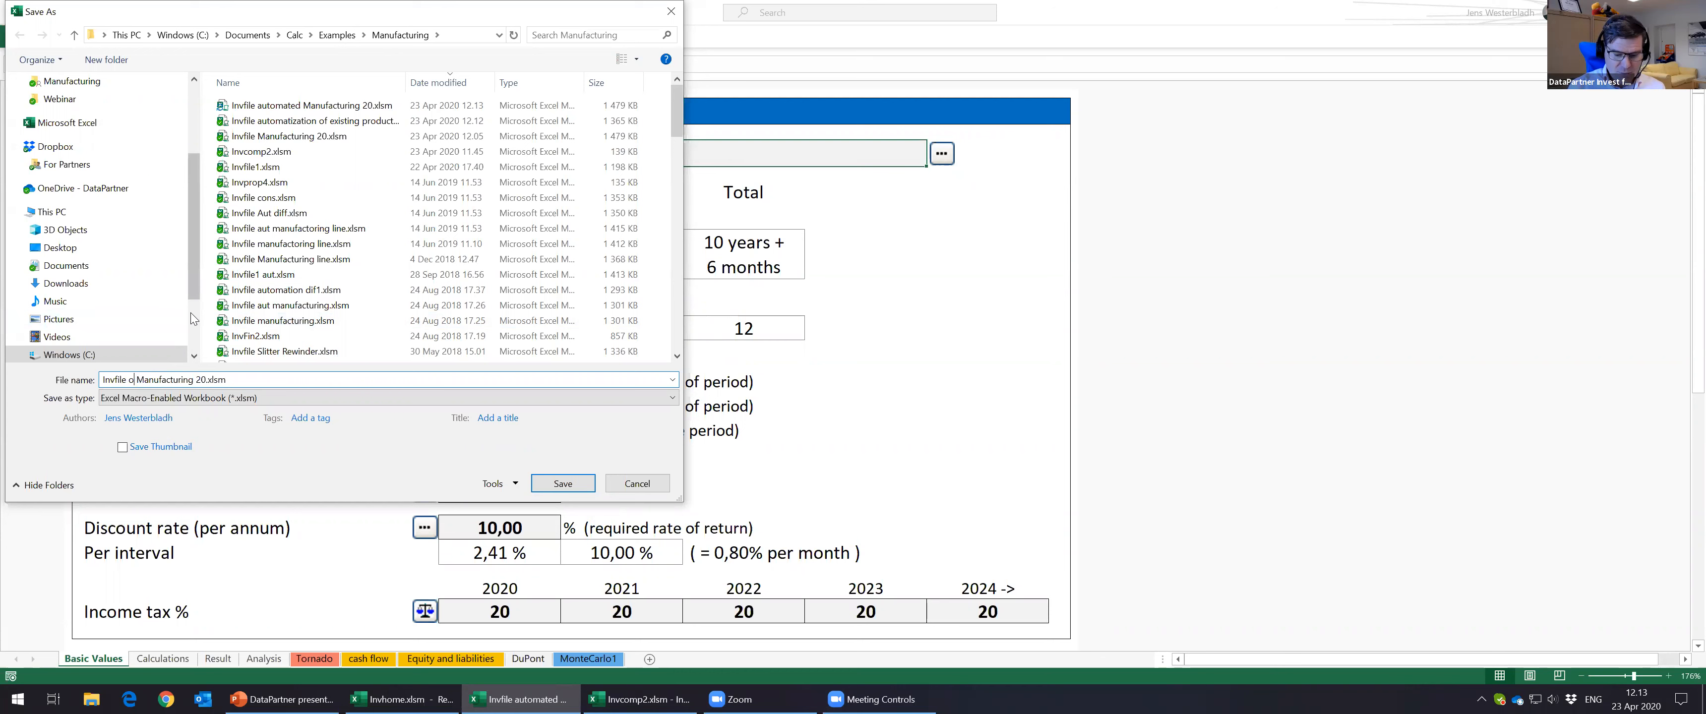
text(our)
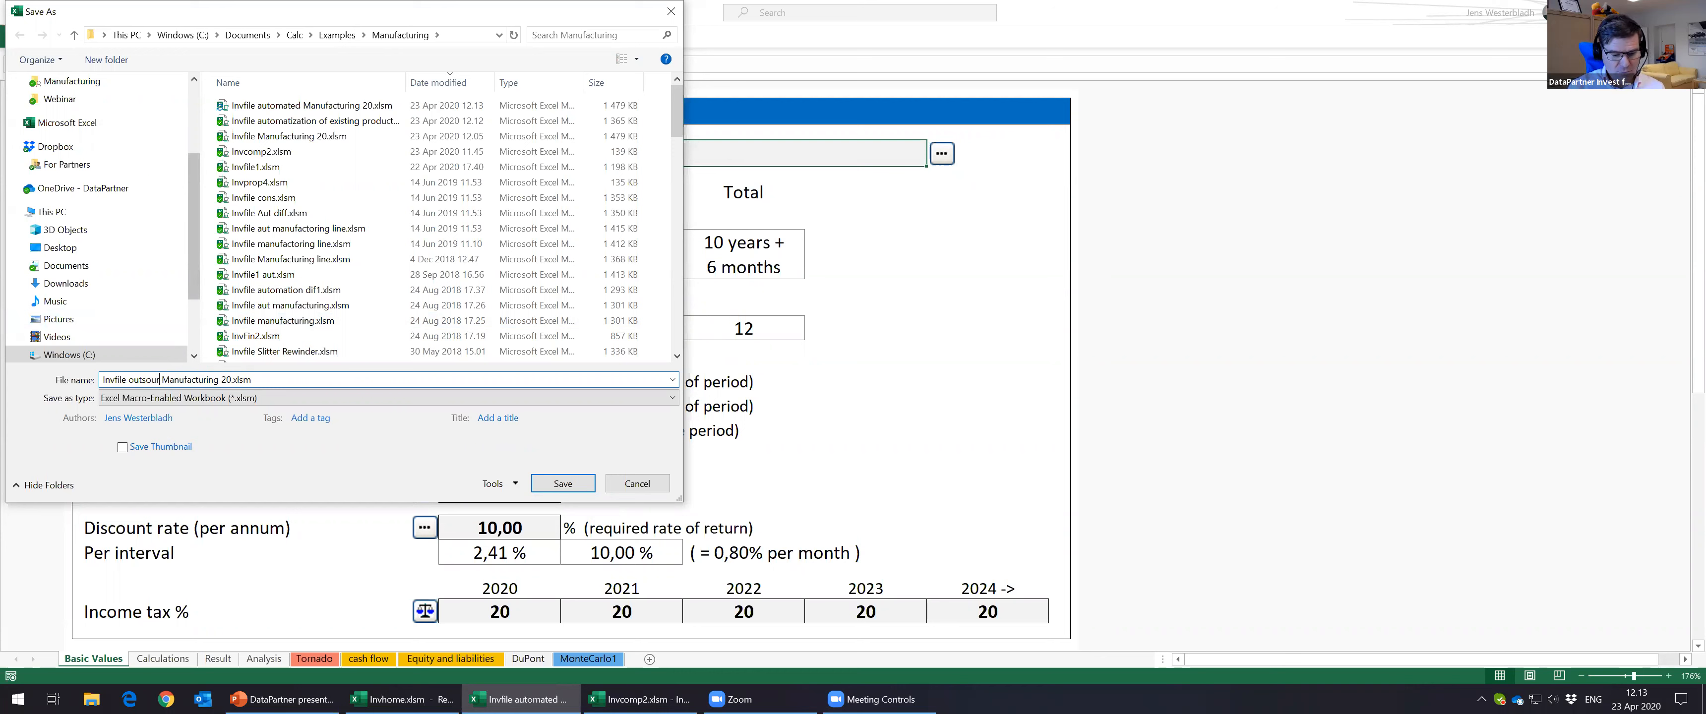
text(ced)
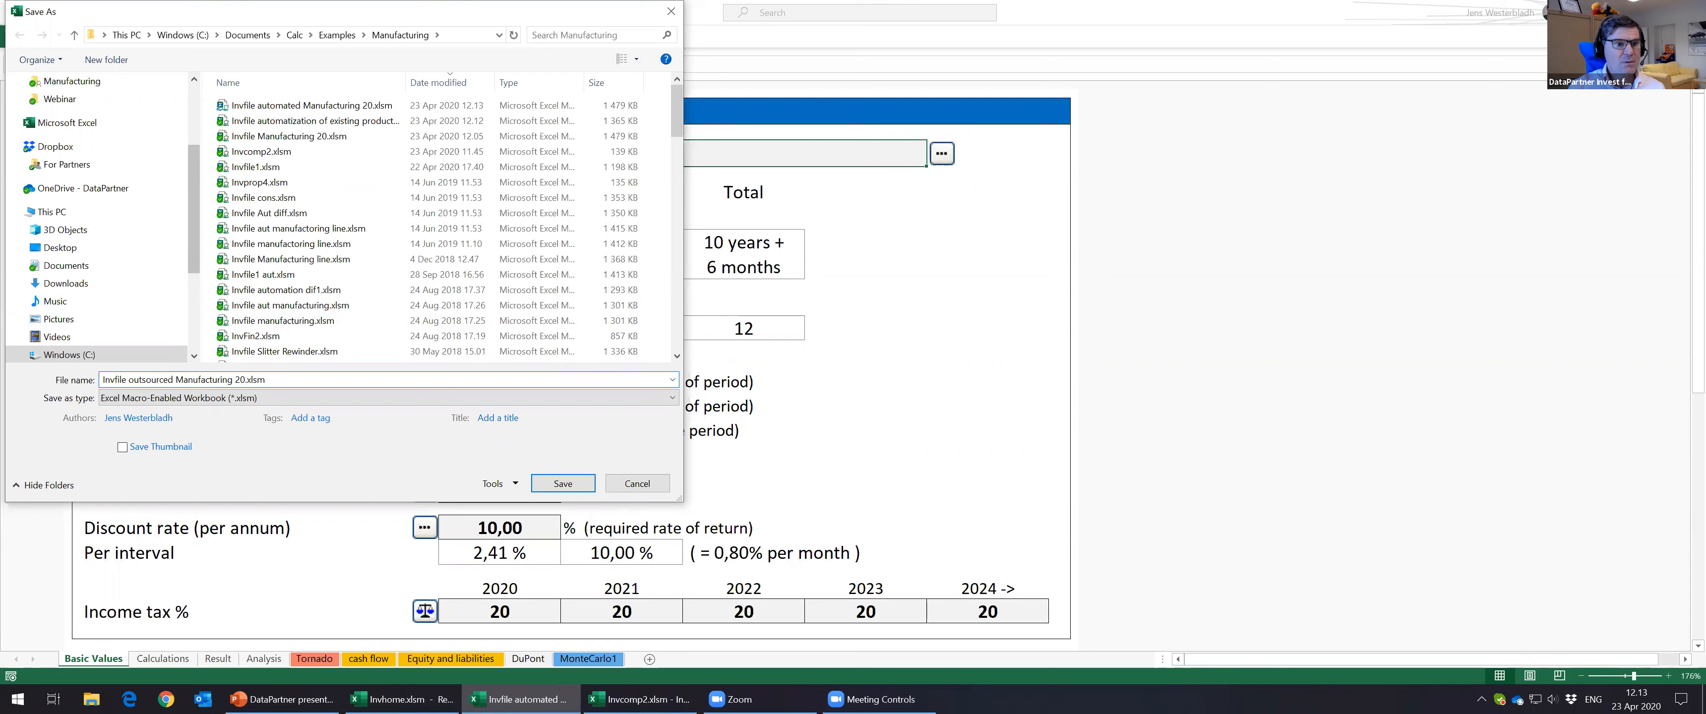
key(Return)
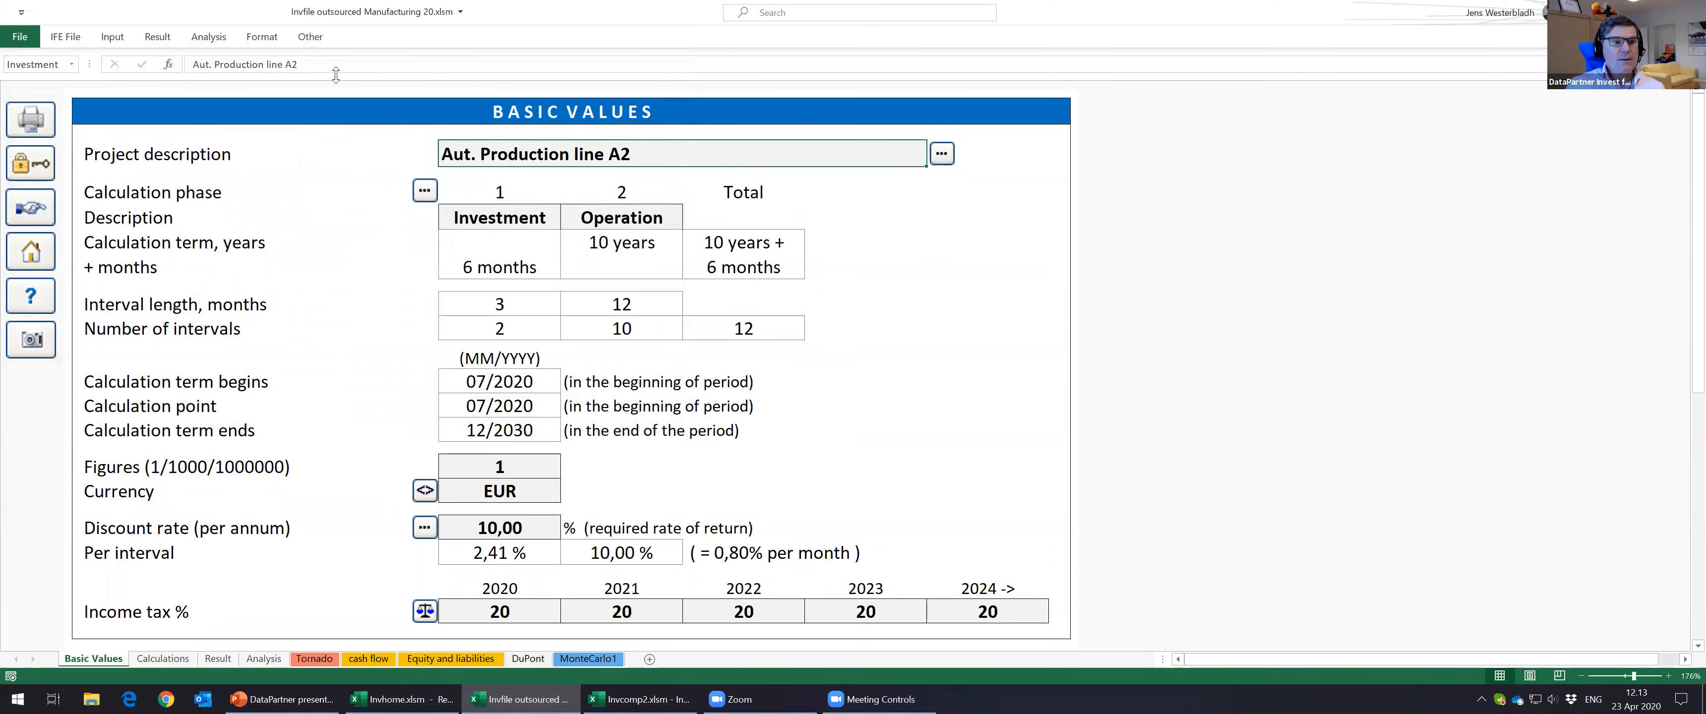
Step: Set the project description in the basic values to "A3 Outsourcing"
drag(324, 69, 186, 69)
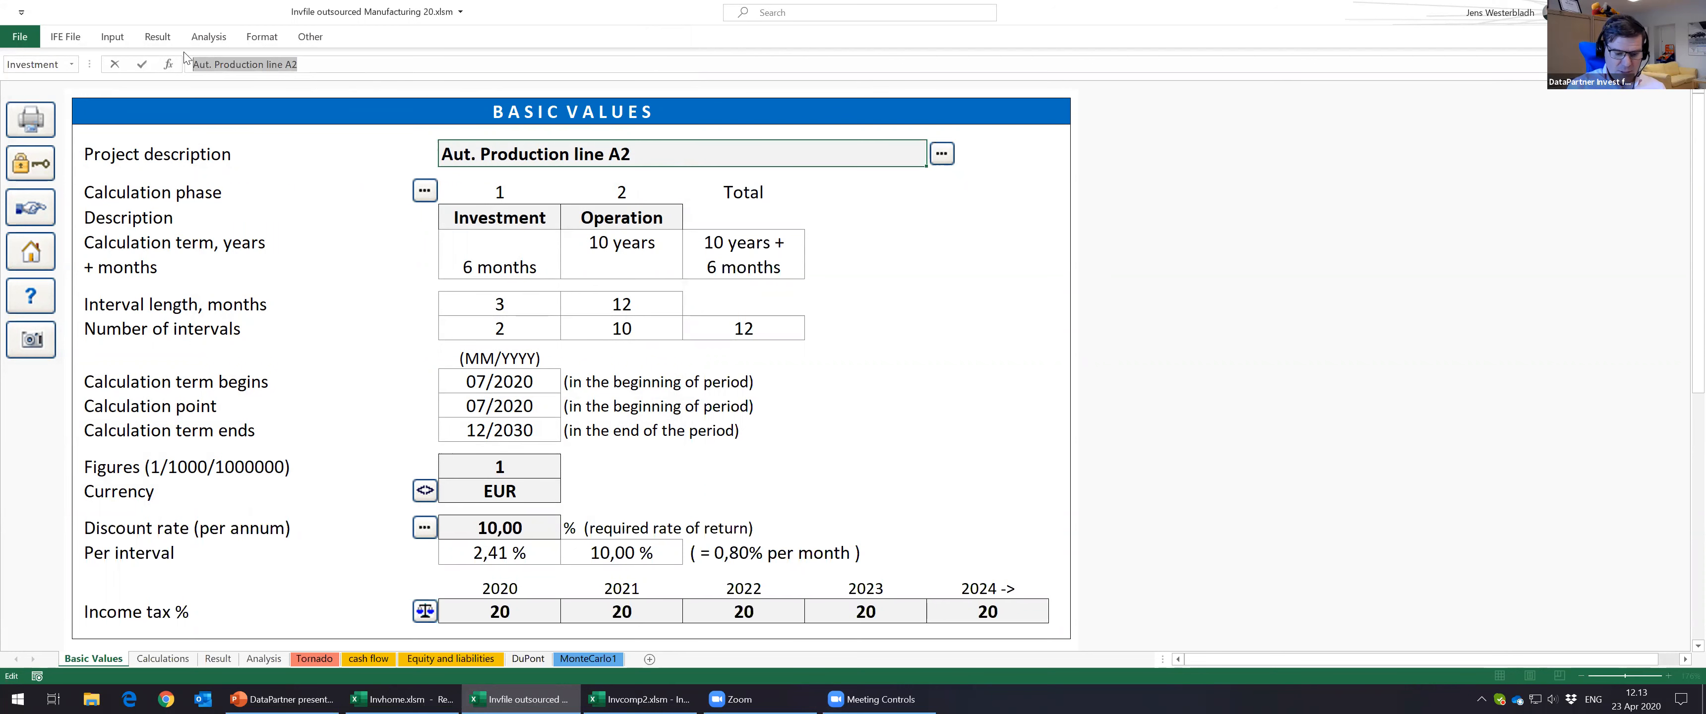
text(A#)
text(3)
key(BackSpace)
key(BackSpace)
text(3)
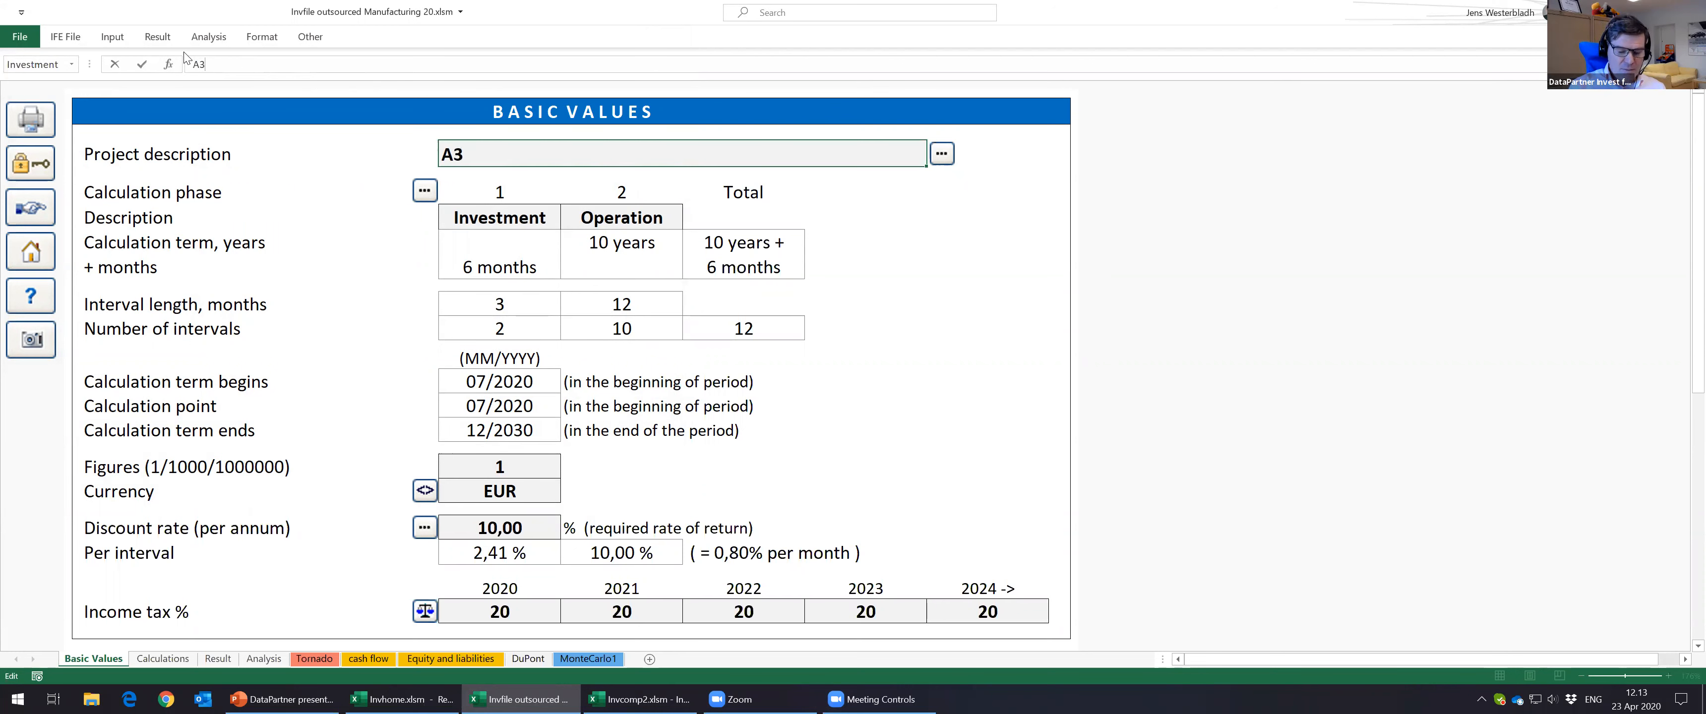
text( Outsourcing)
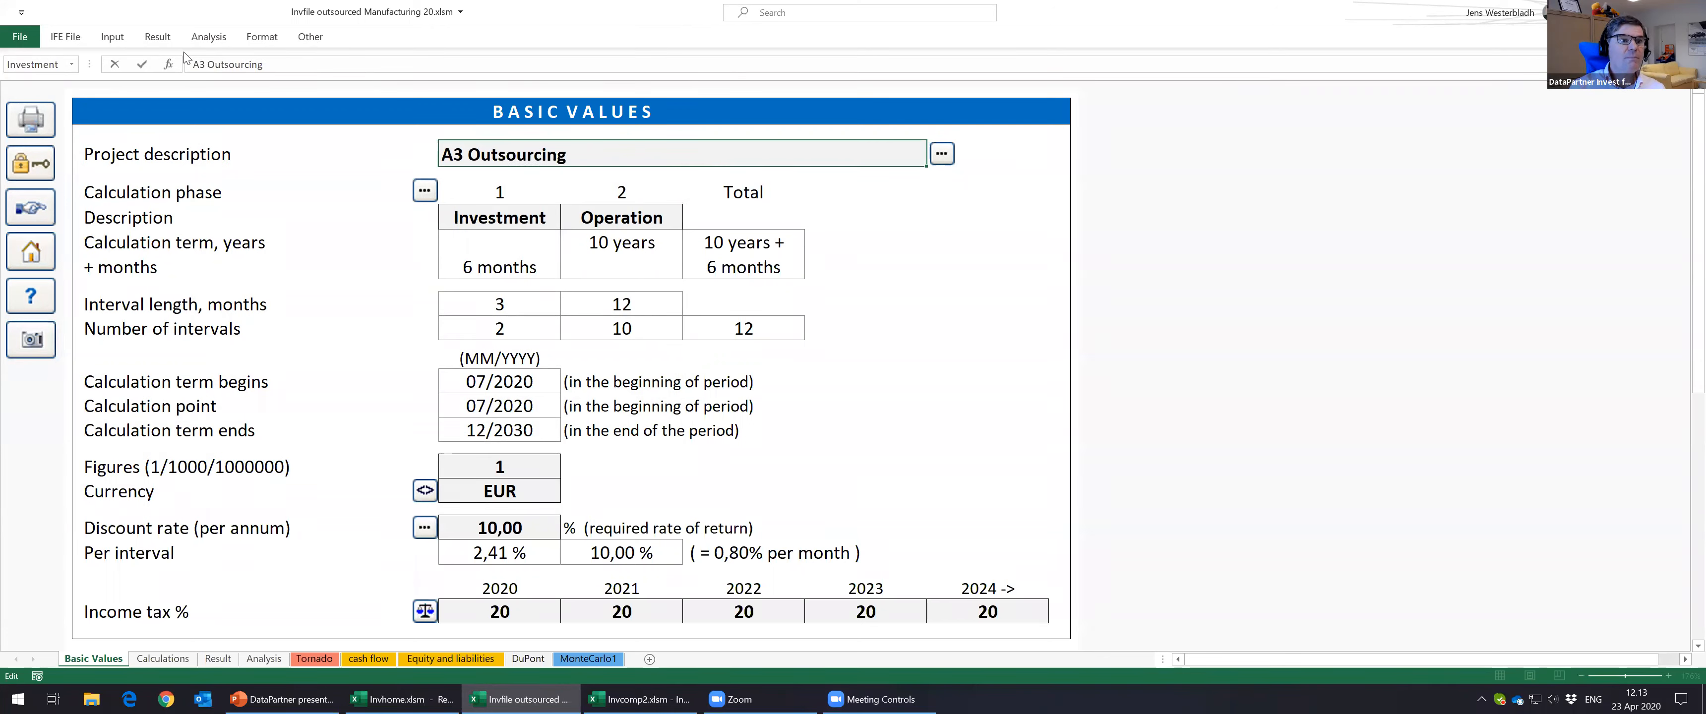
key(Return)
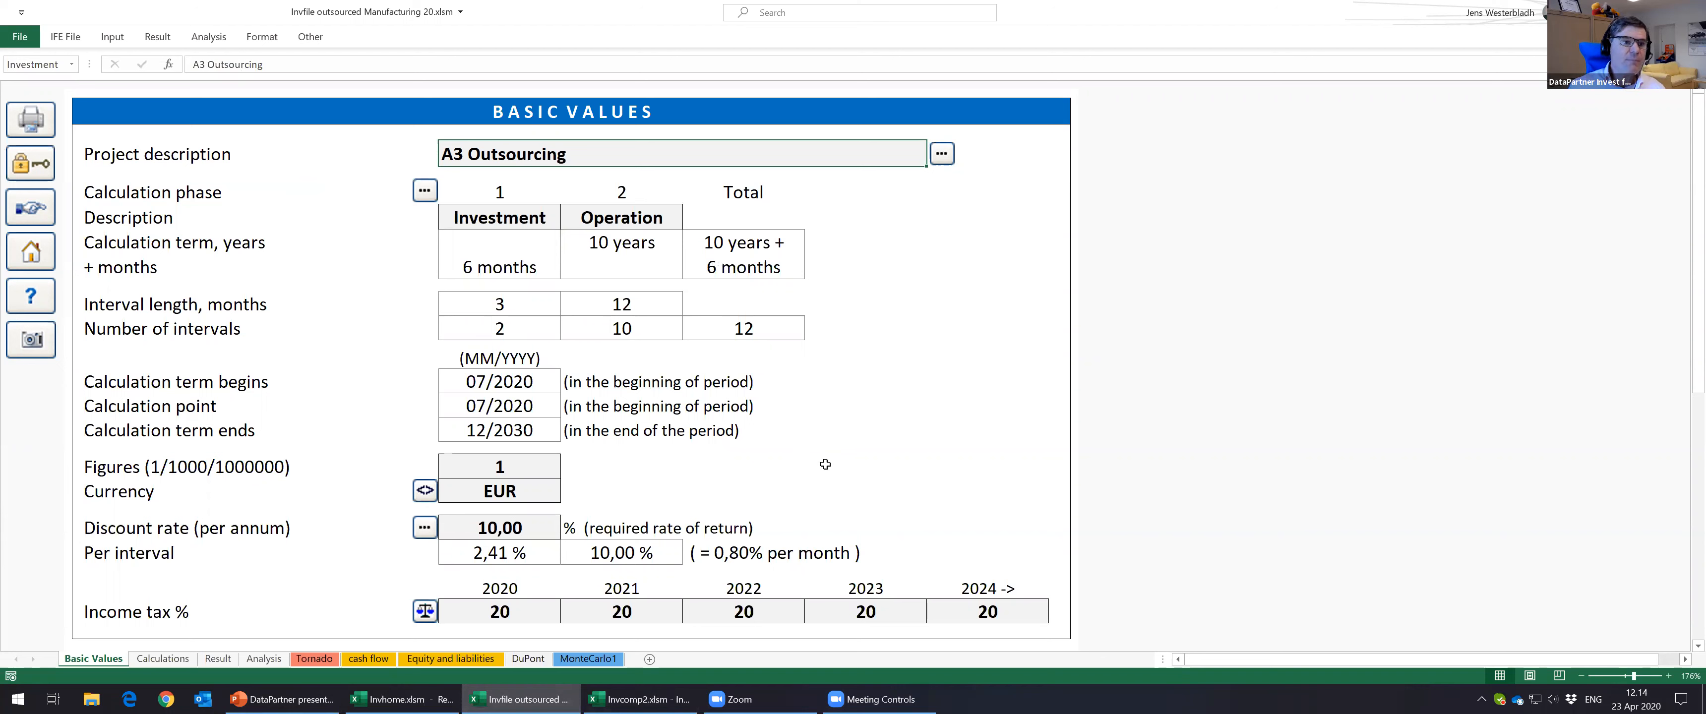
Step: Clear the Machines investment amounts for 7/2020, 9/2020 and 12/2020 in the investments calculation
click(126, 38)
click(152, 76)
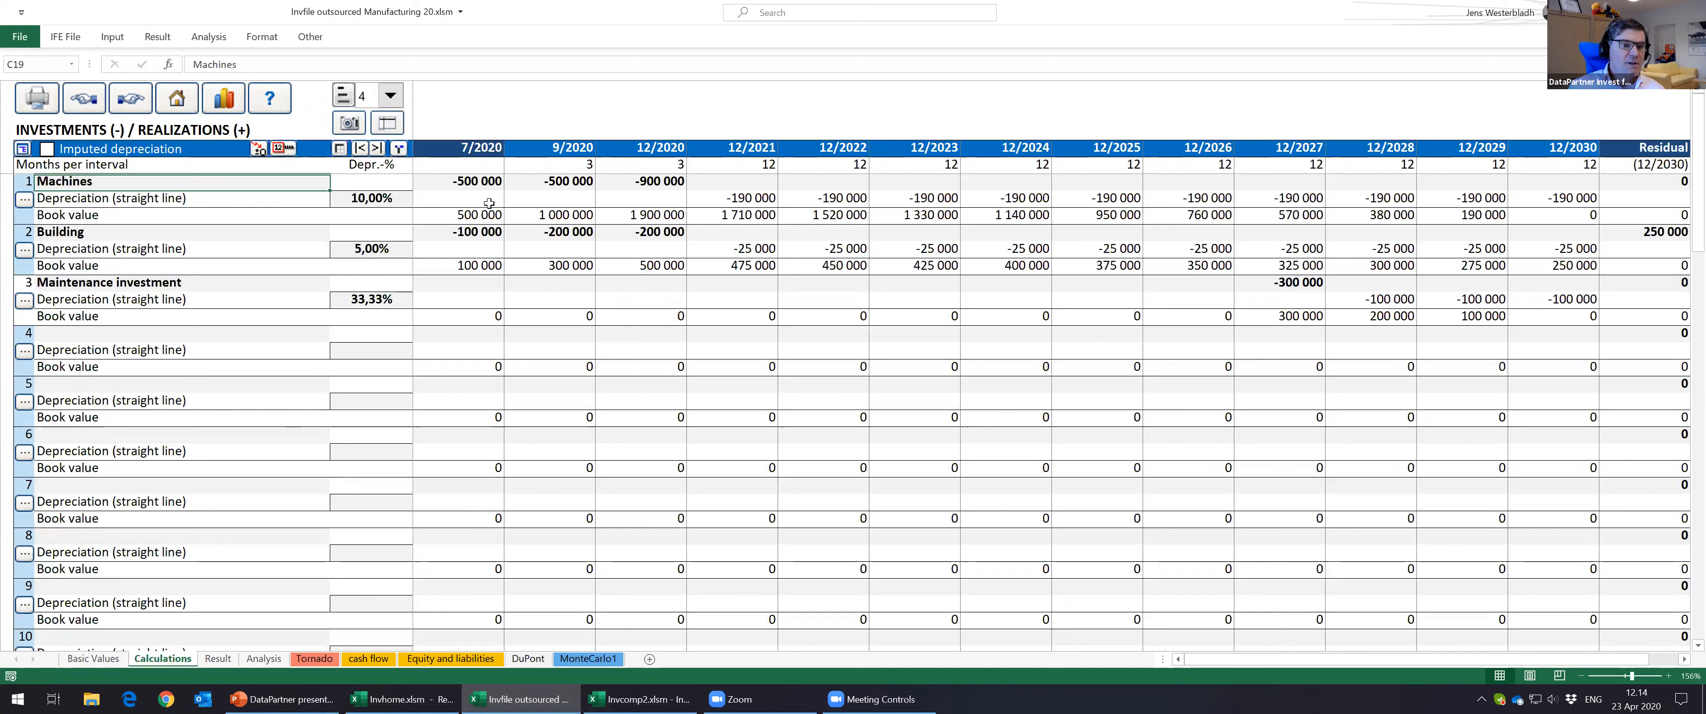
drag(469, 177, 624, 181)
key(Delete)
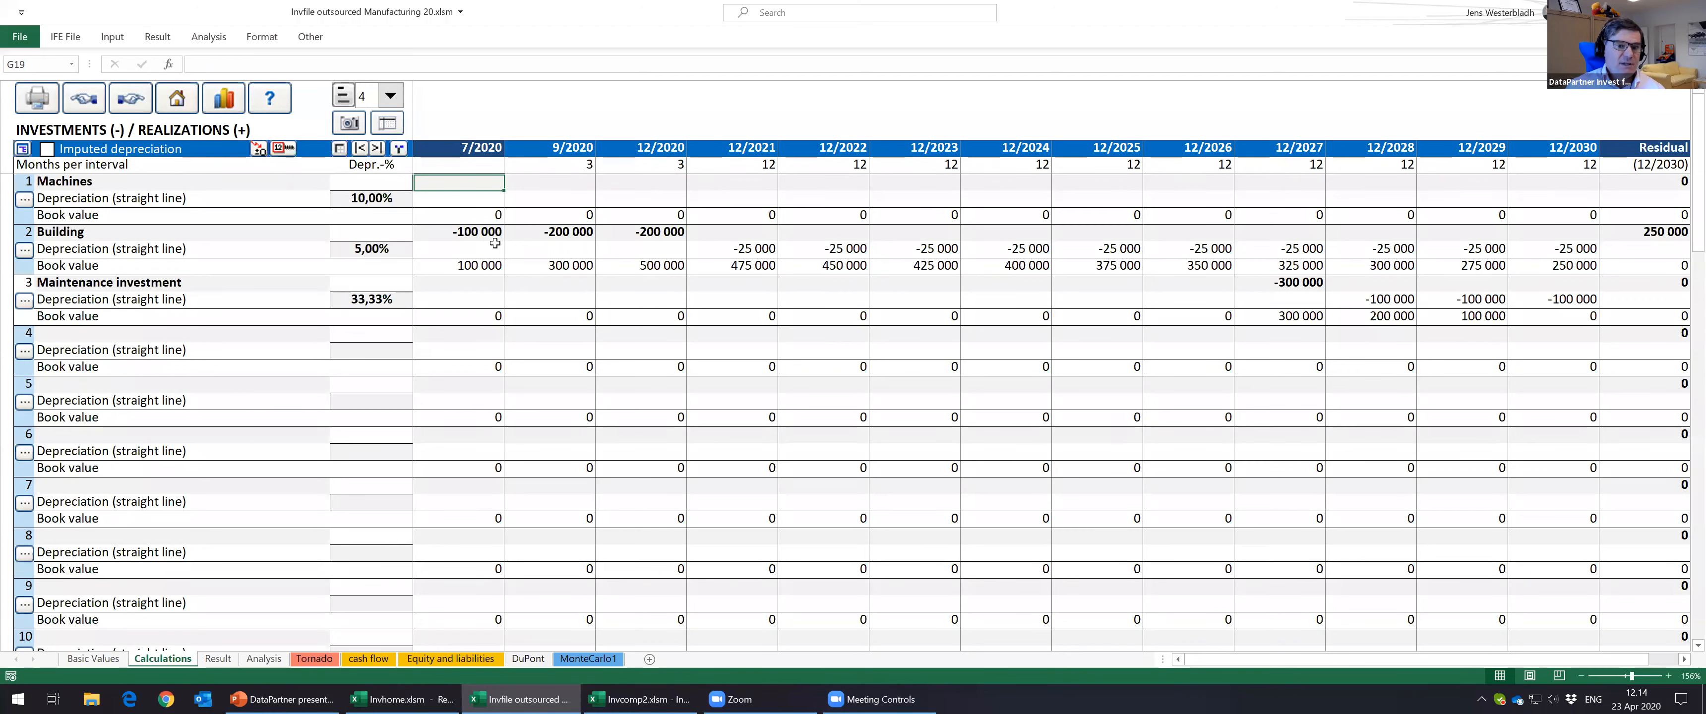
Step: Clear the 12/2027 maintenance investment and save the outsourcing workbook
click(1304, 281)
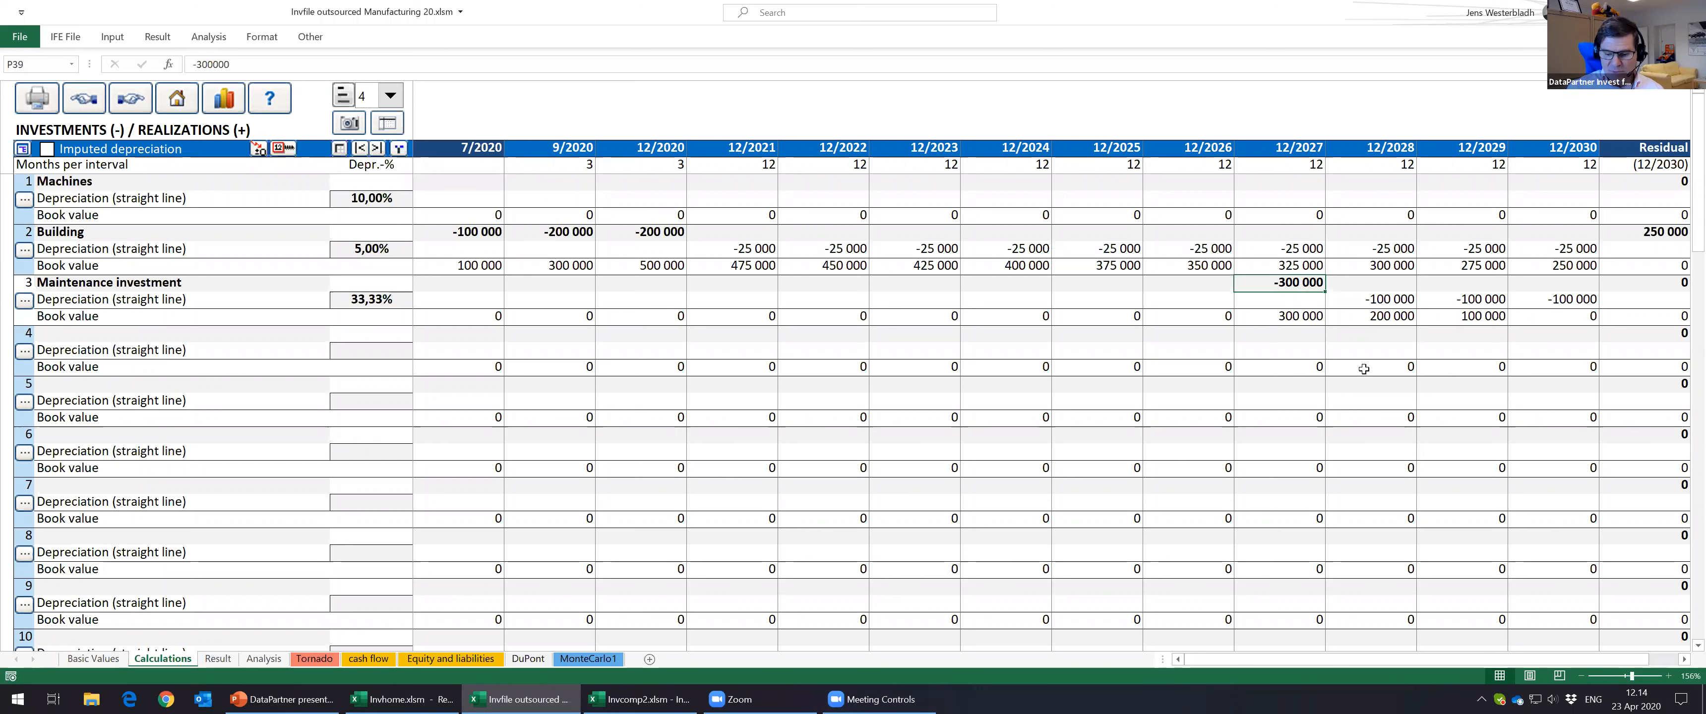
key(Delete)
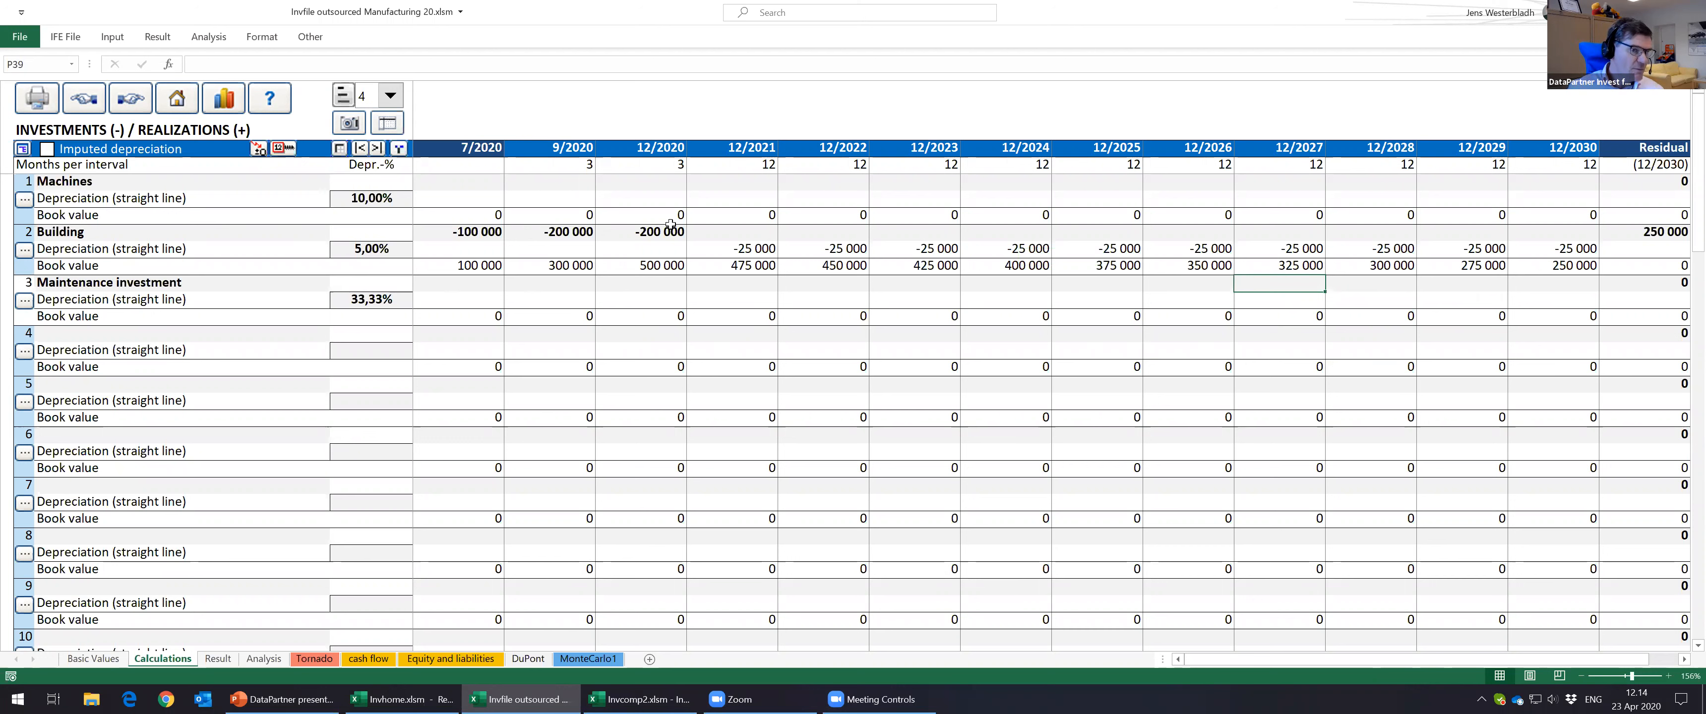
drag(432, 182, 728, 183)
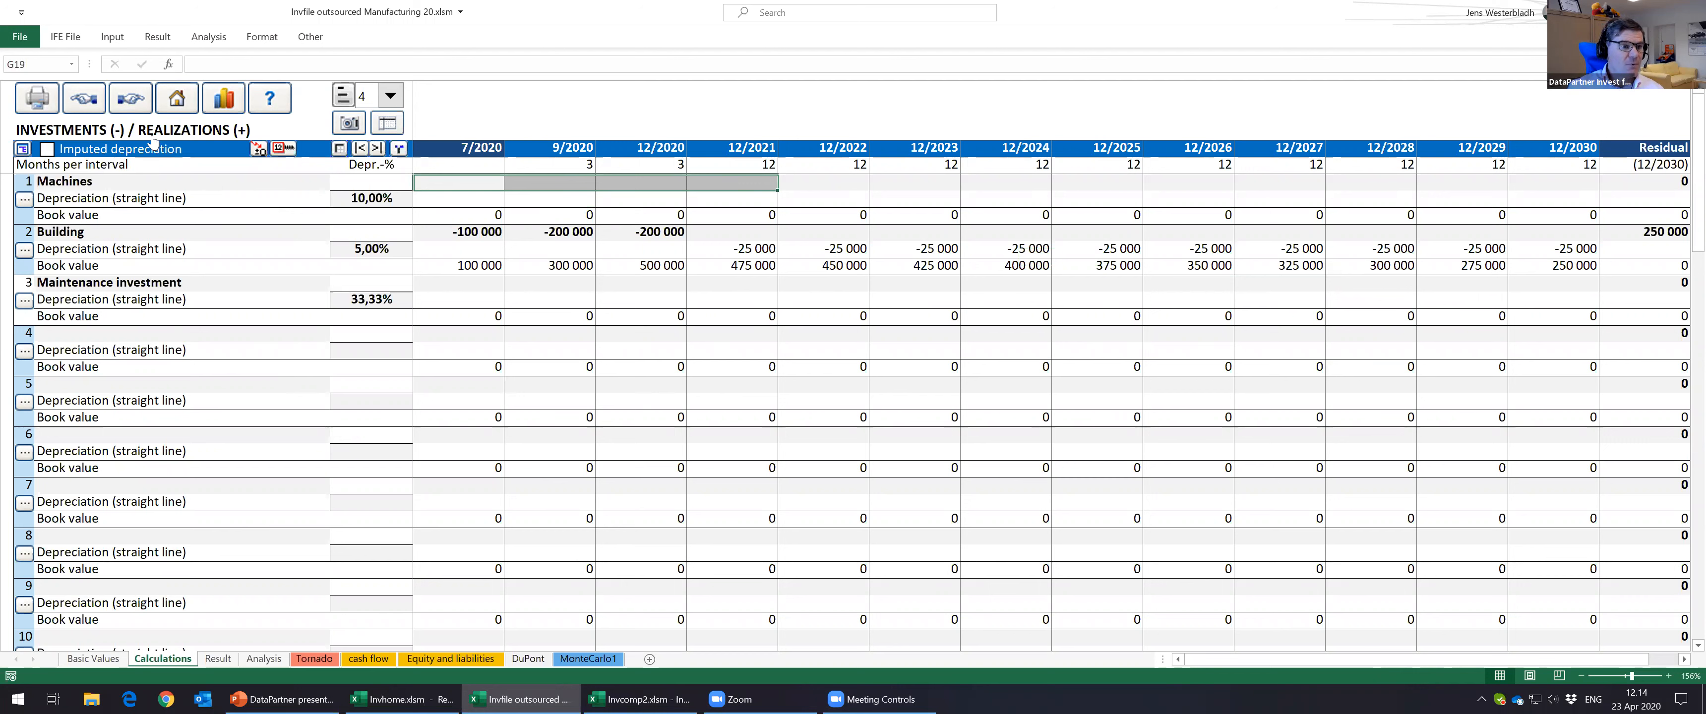
click(248, 266)
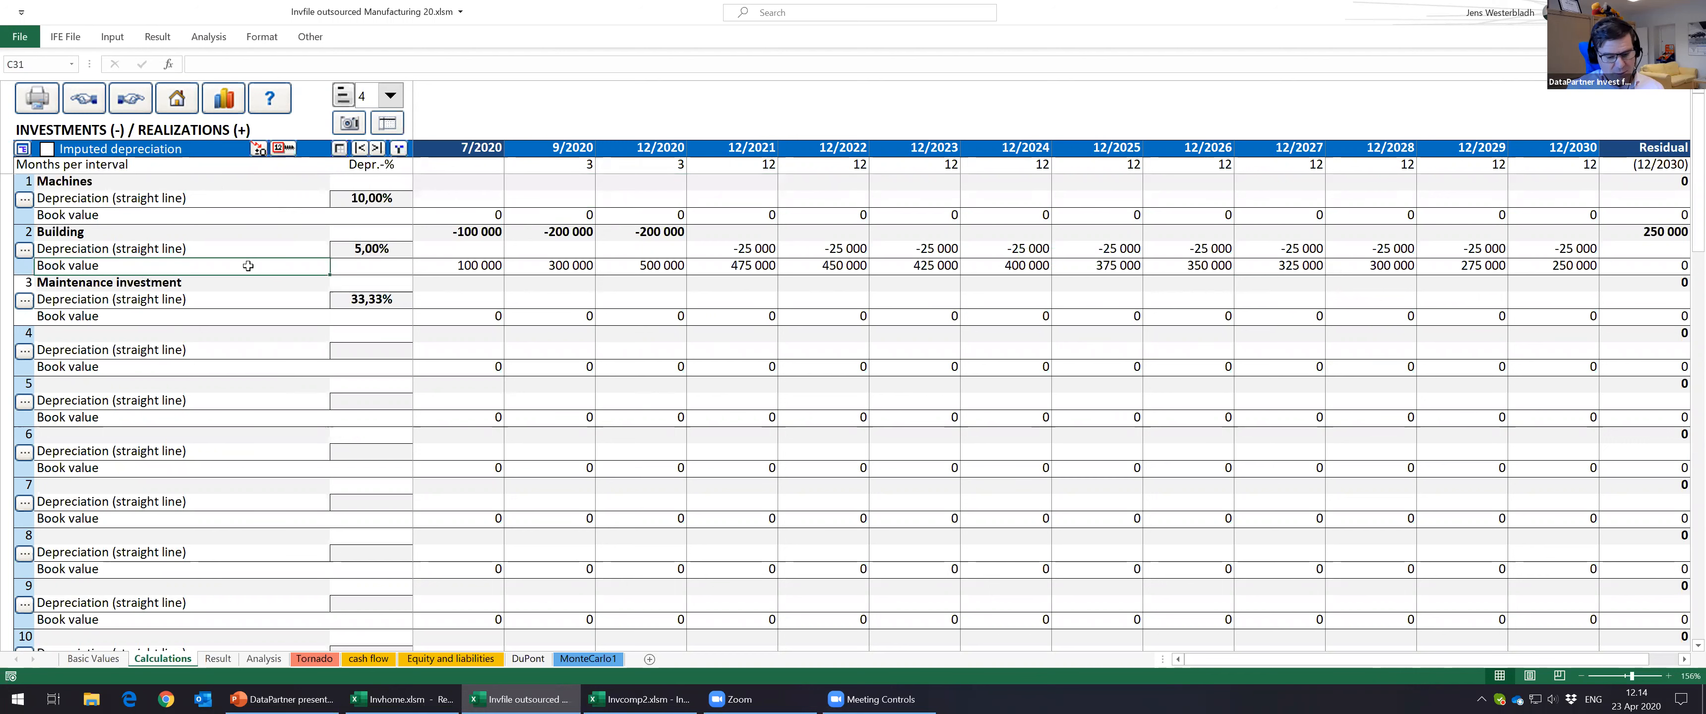
key(ctrl+s)
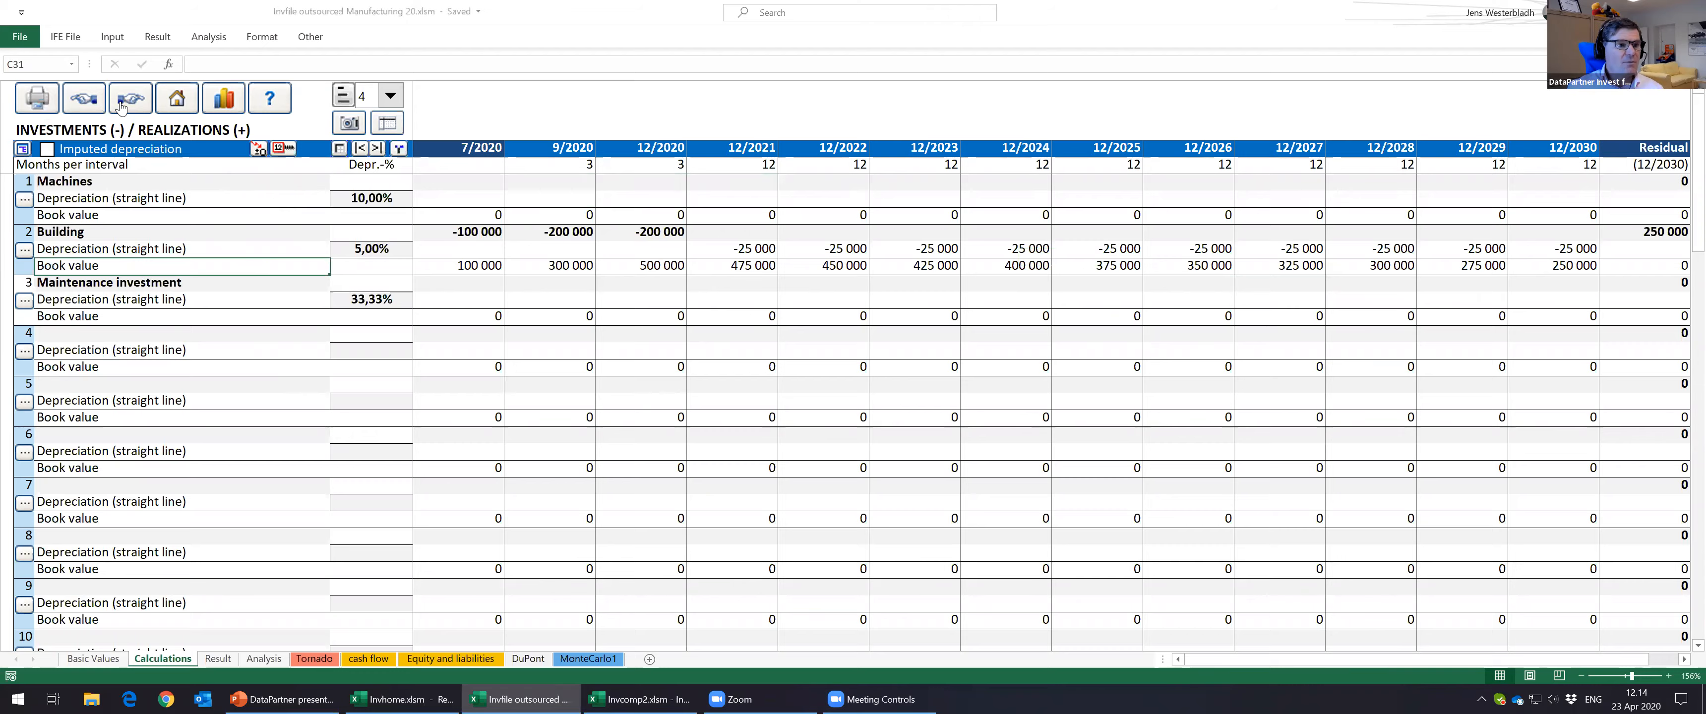
Step: In the income statement, rename the raw materials and consumables cost item "COGS" and its unit cost row "COGS, cost per ton"
click(124, 104)
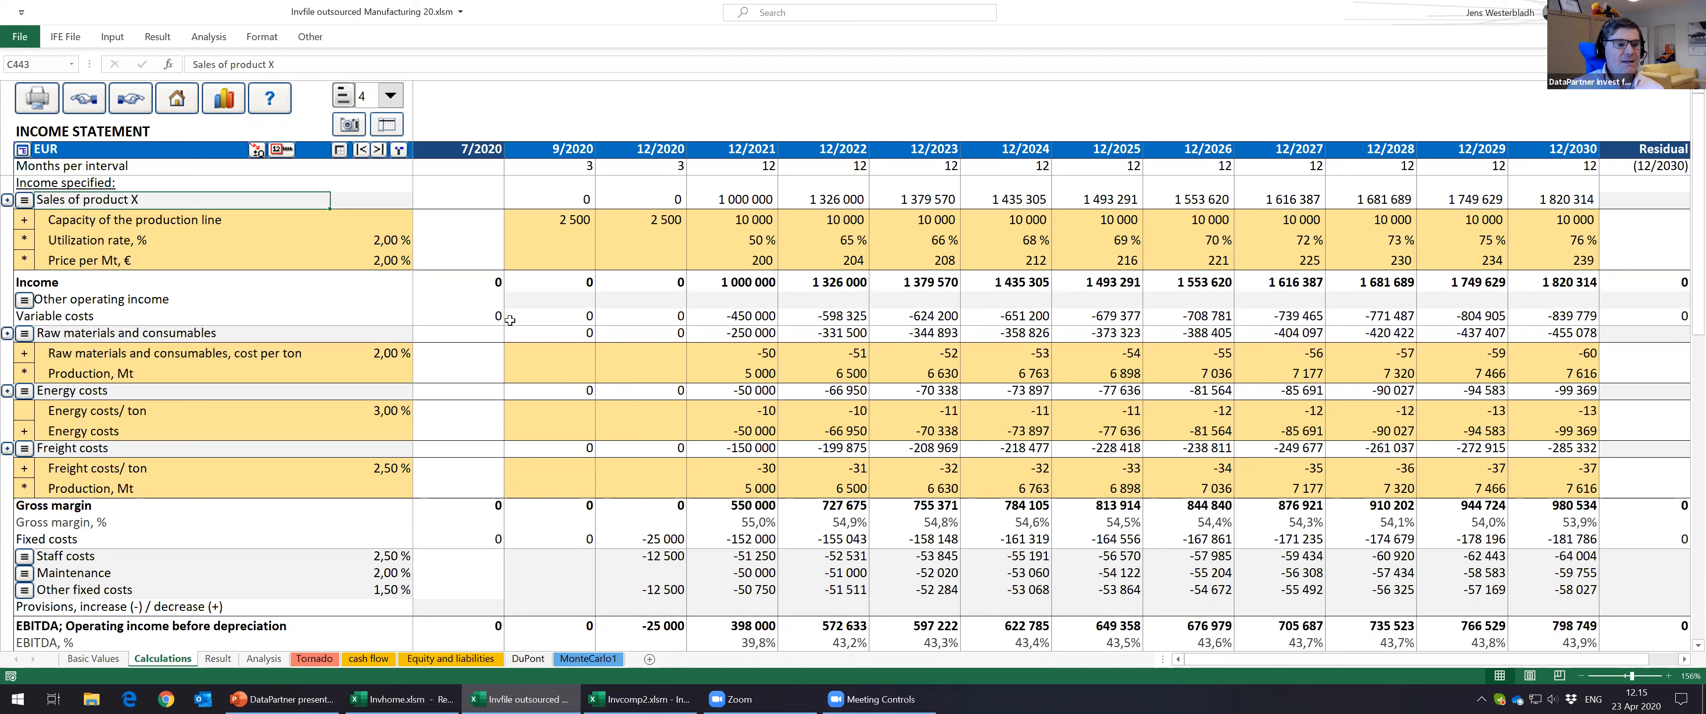
click(75, 334)
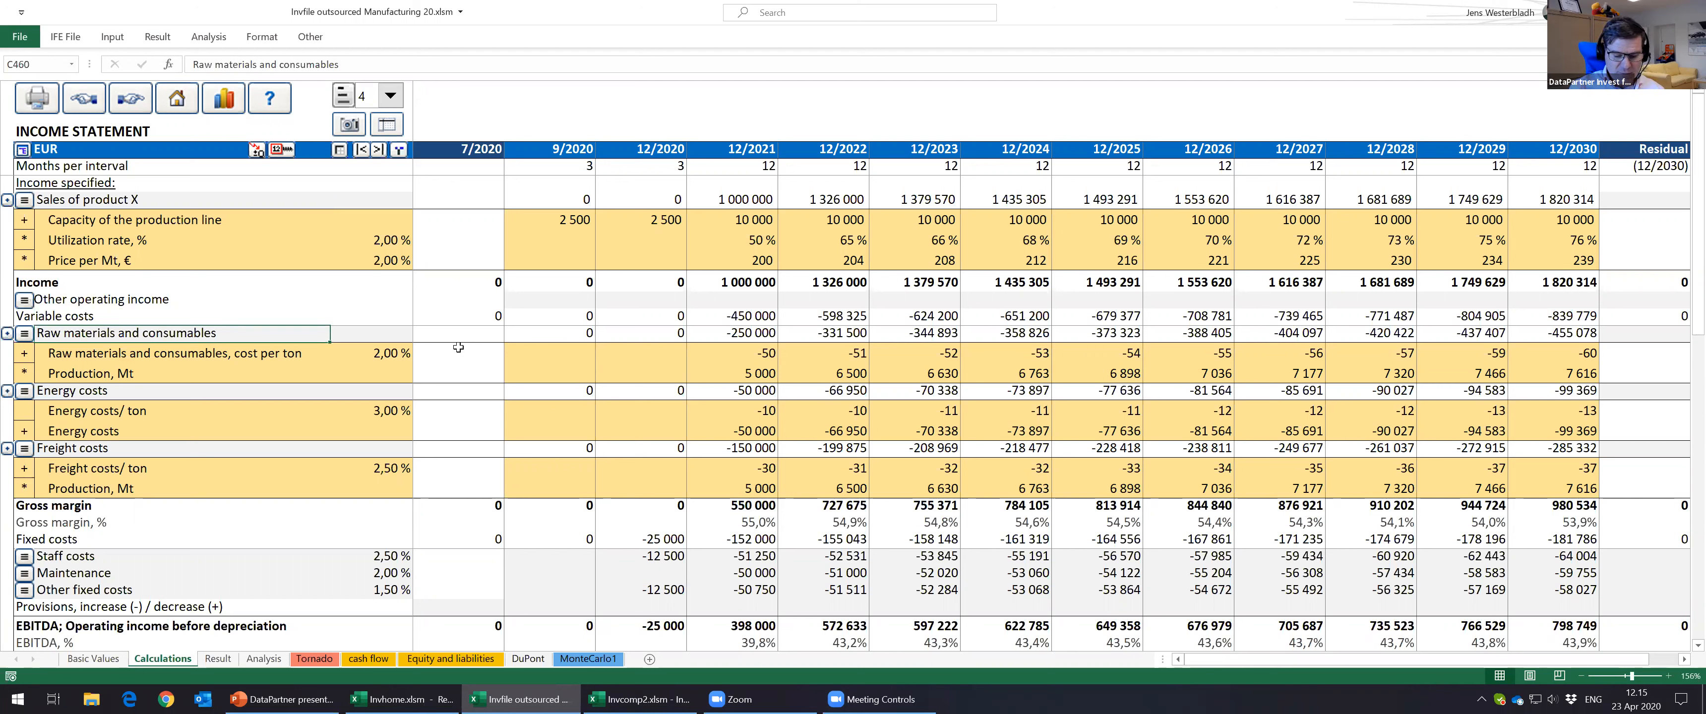
text(COGS)
key(Return)
key(Down)
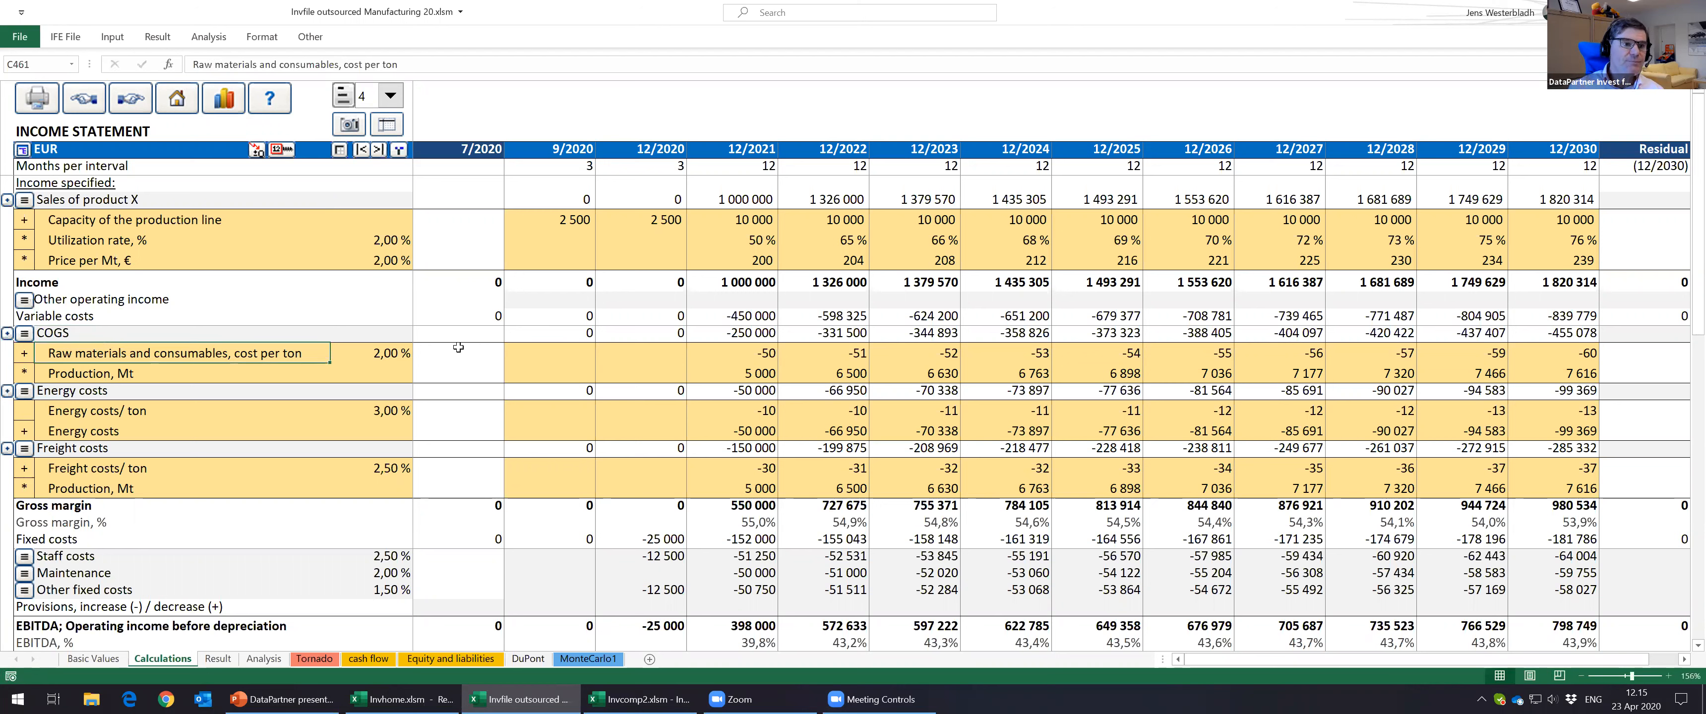
drag(193, 64, 338, 57)
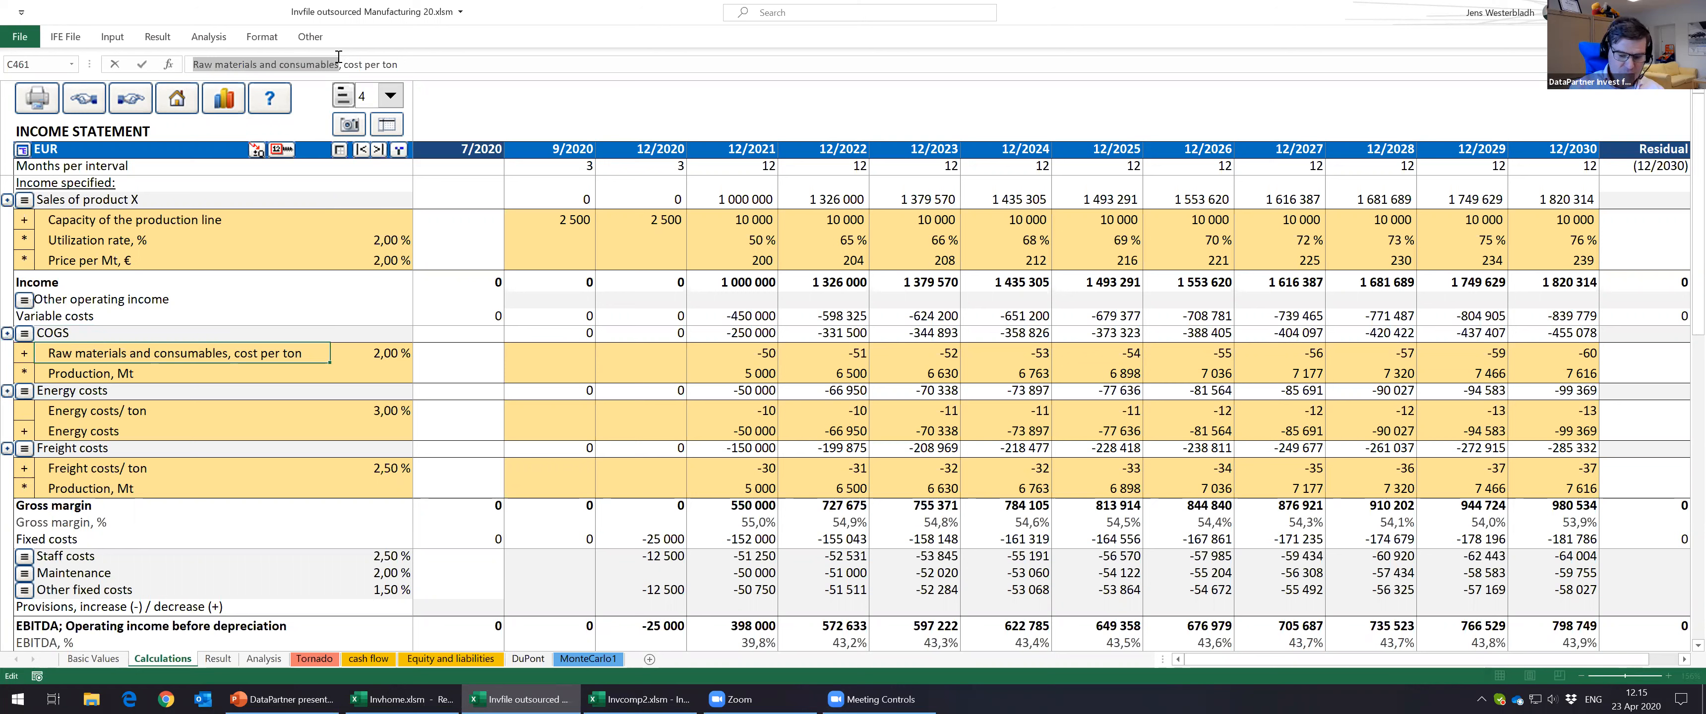
text(COGS)
key(Return)
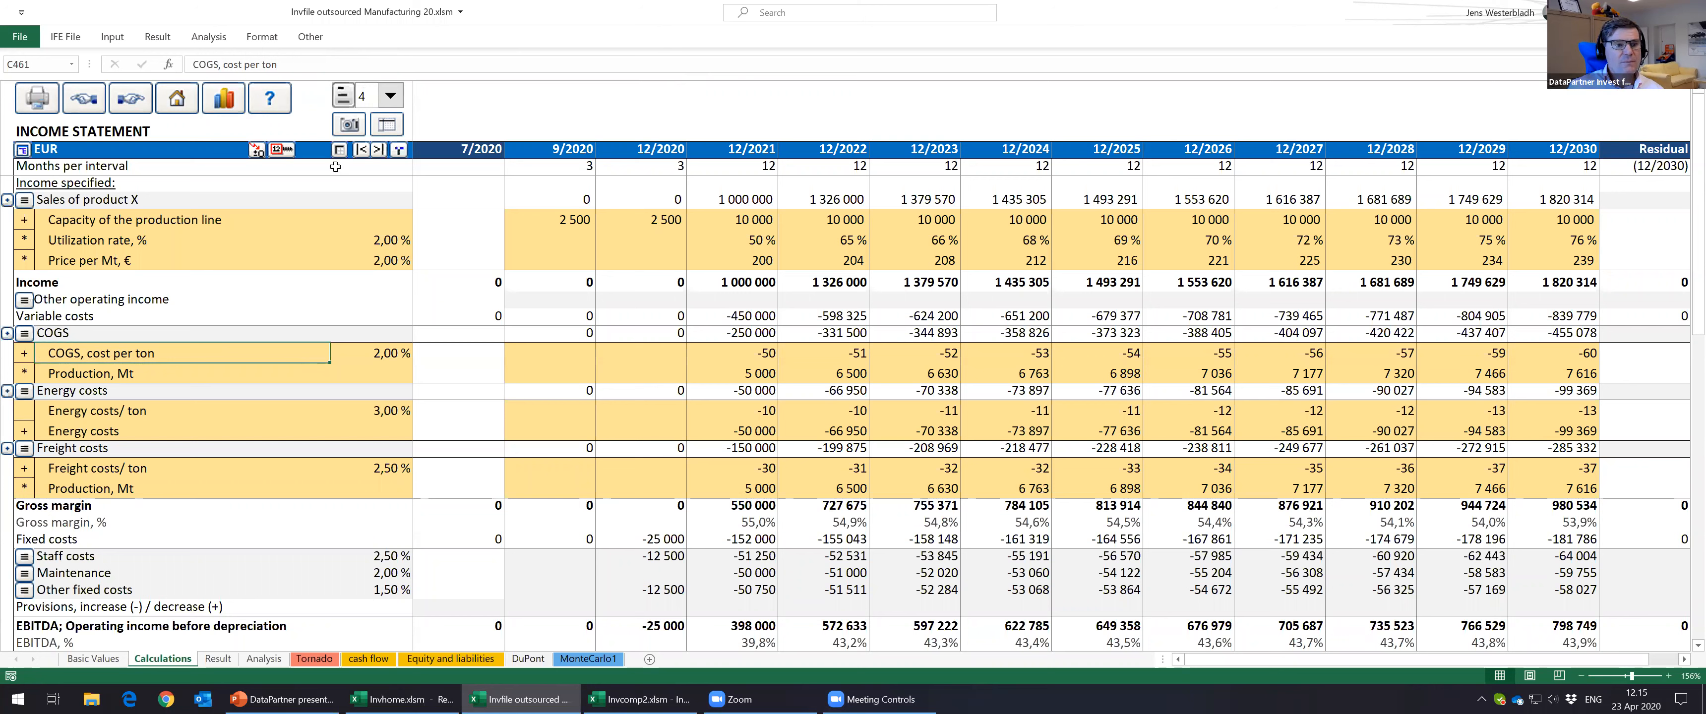
Step: Rename the production quantity row under COGS "Sales, Mt"
click(77, 371)
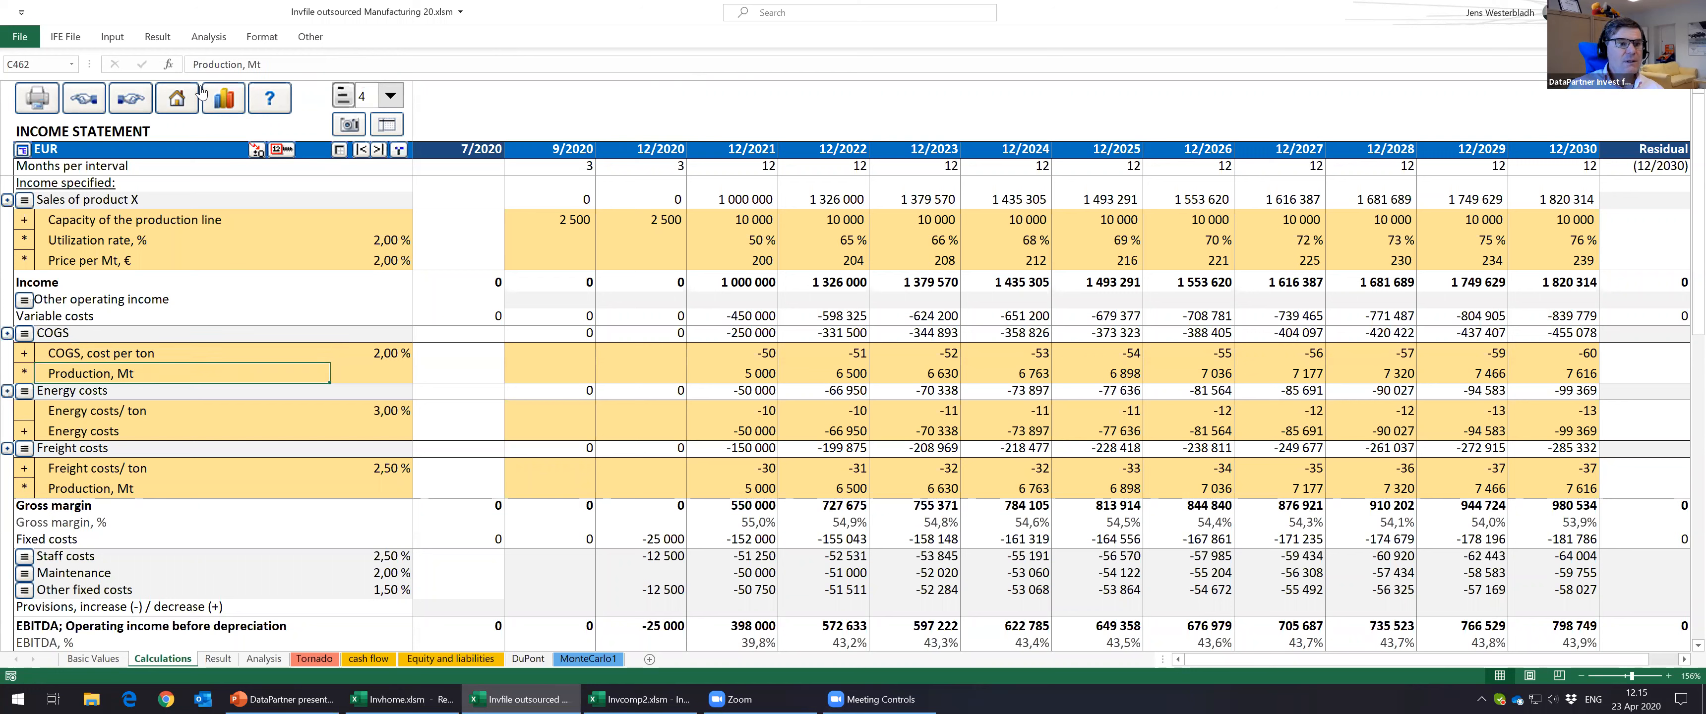
drag(194, 64, 242, 63)
key(BackSpace)
text(Sales)
key(Return)
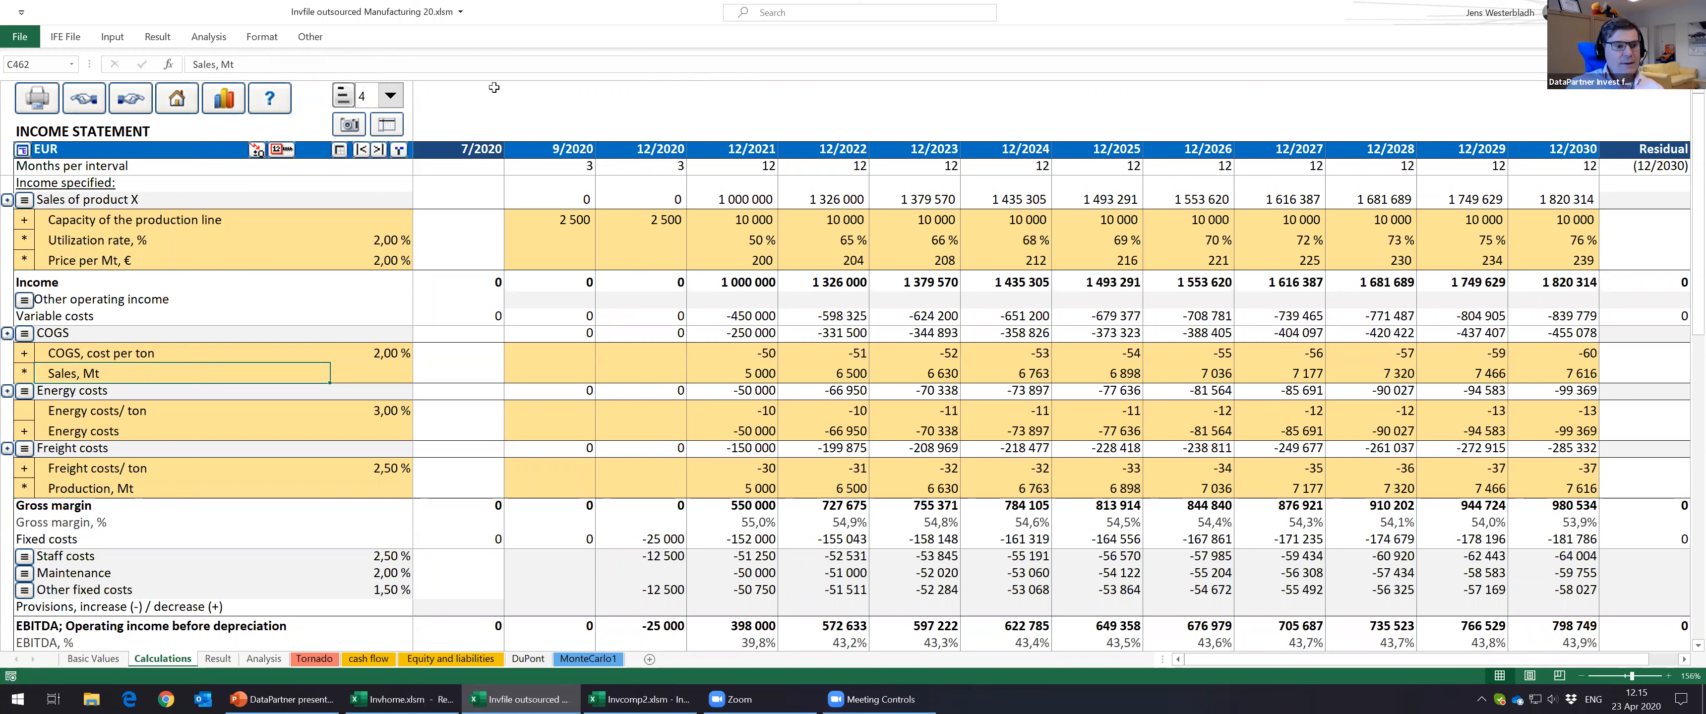
Step: Clear the 12/2021 energy cost per ton in the income statement's variable costs
click(754, 349)
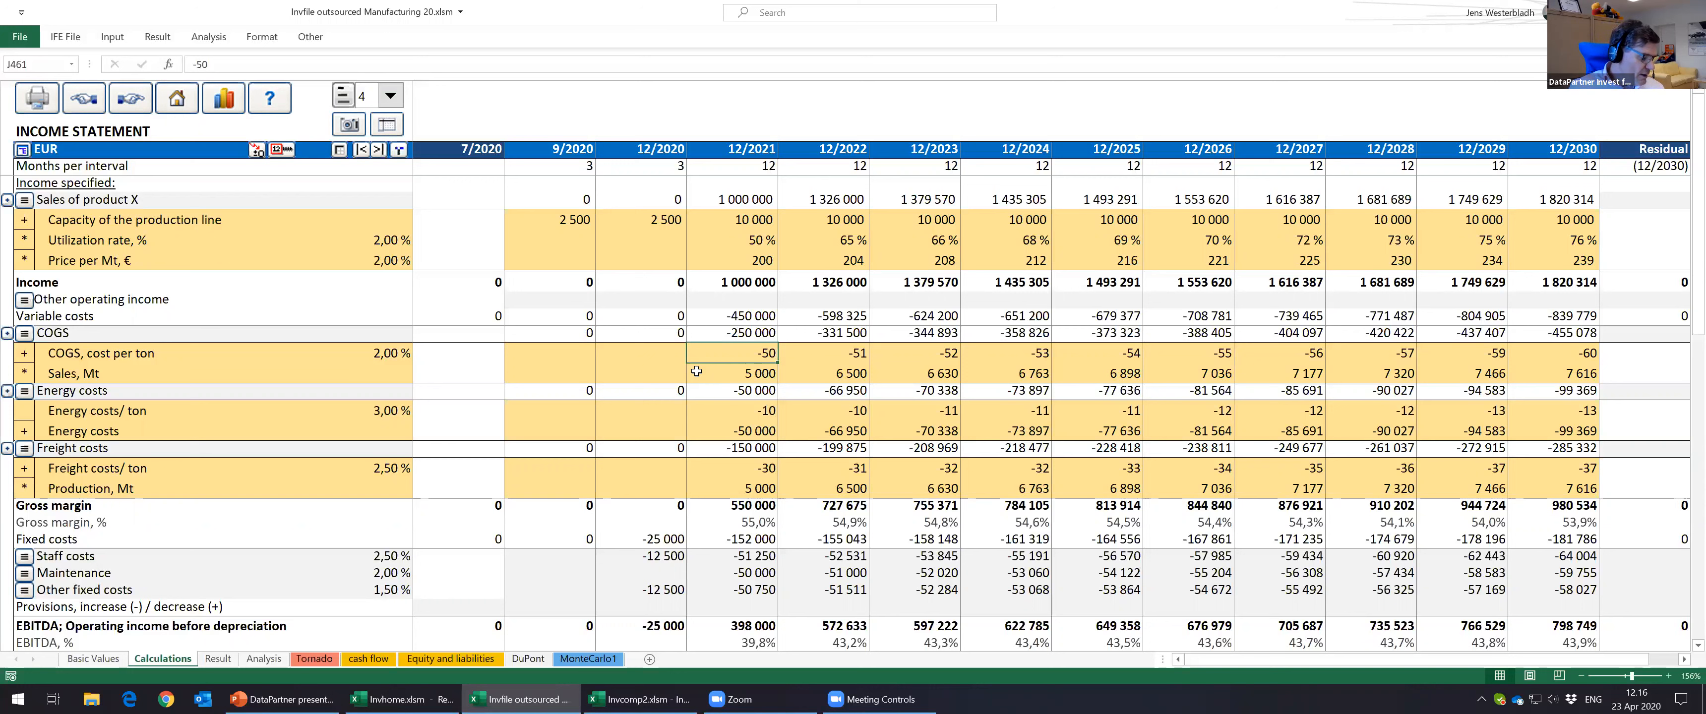
click(773, 409)
key(Delete)
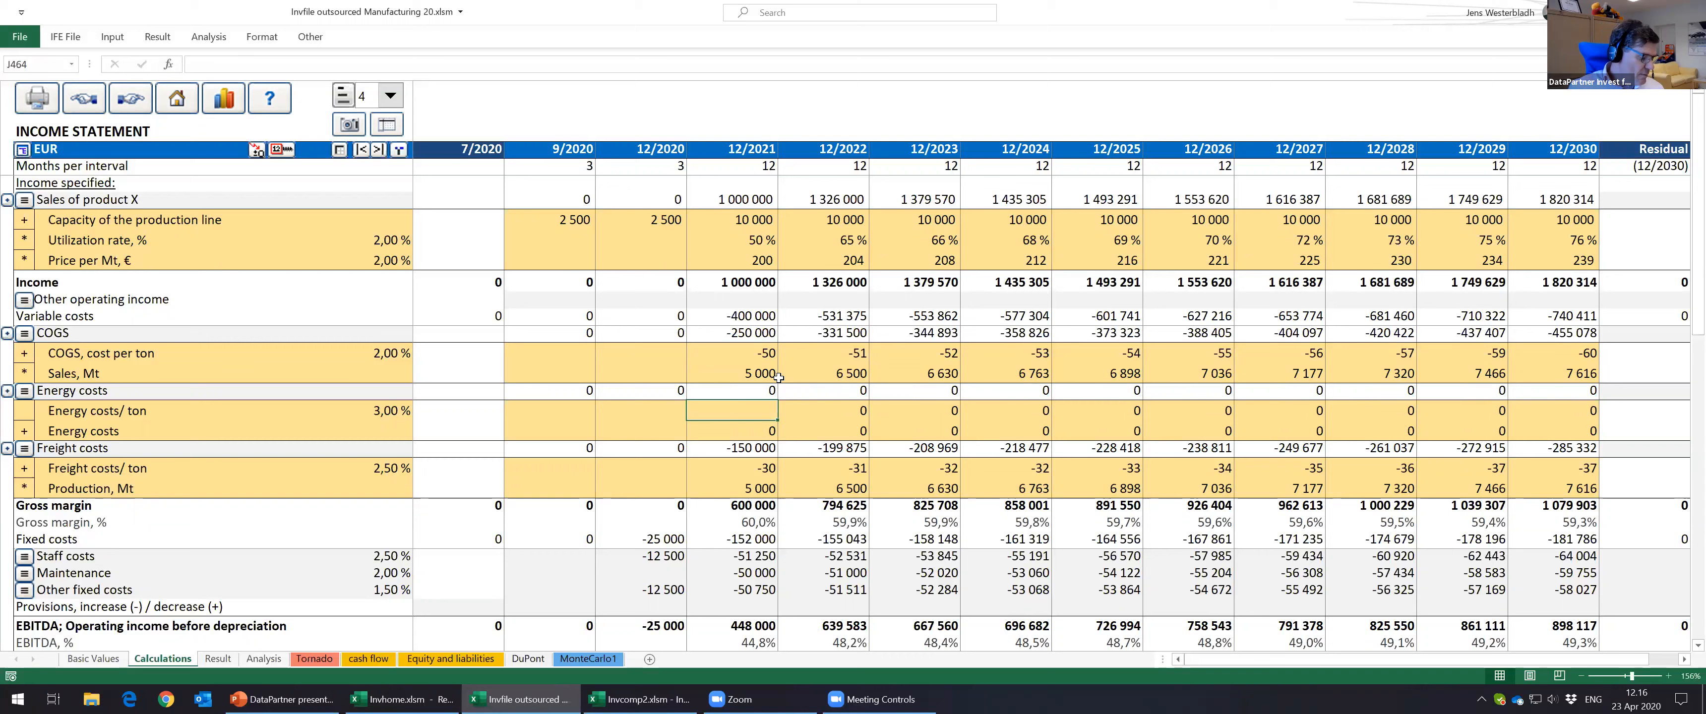
click(762, 469)
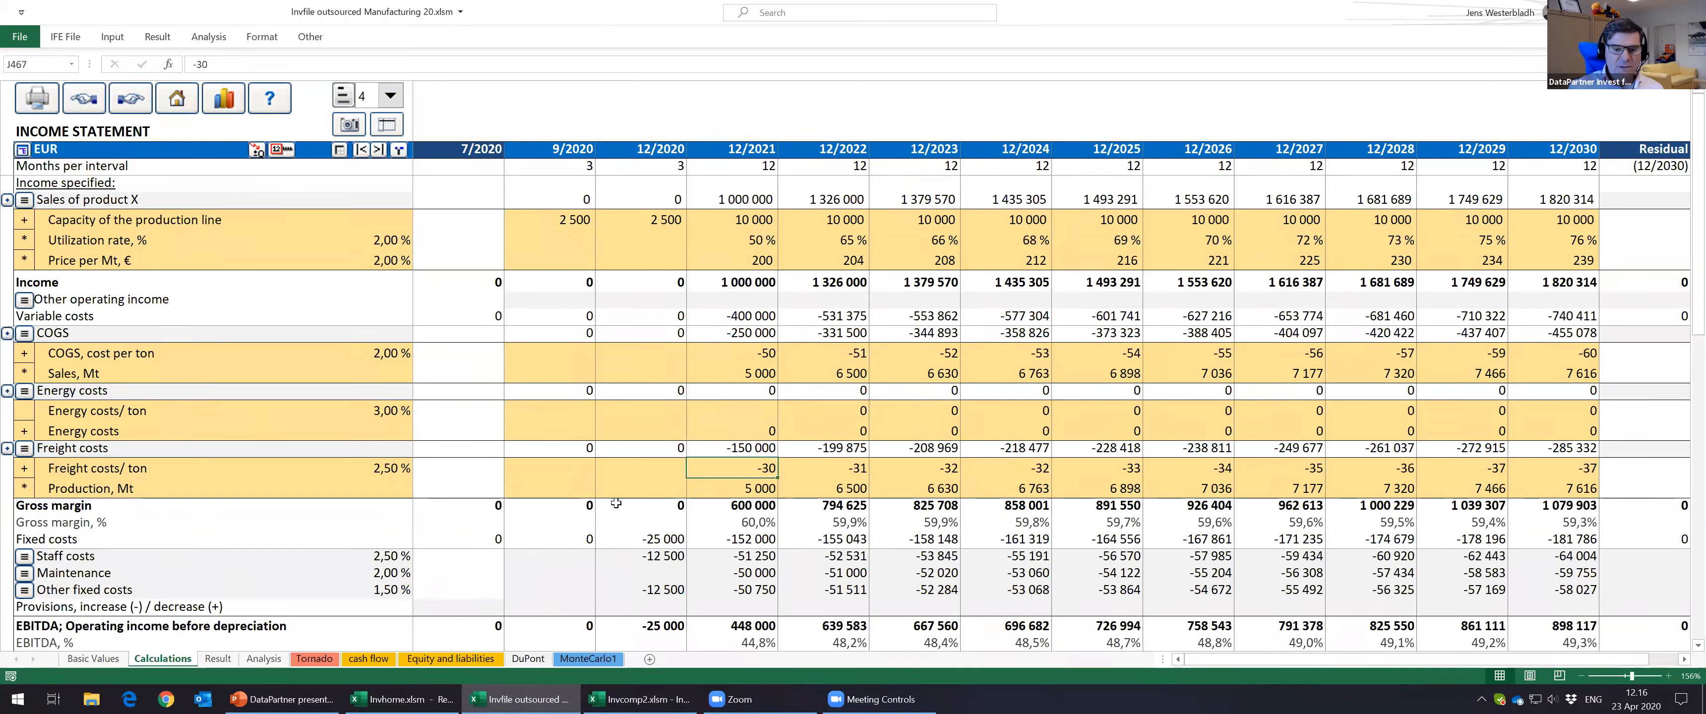
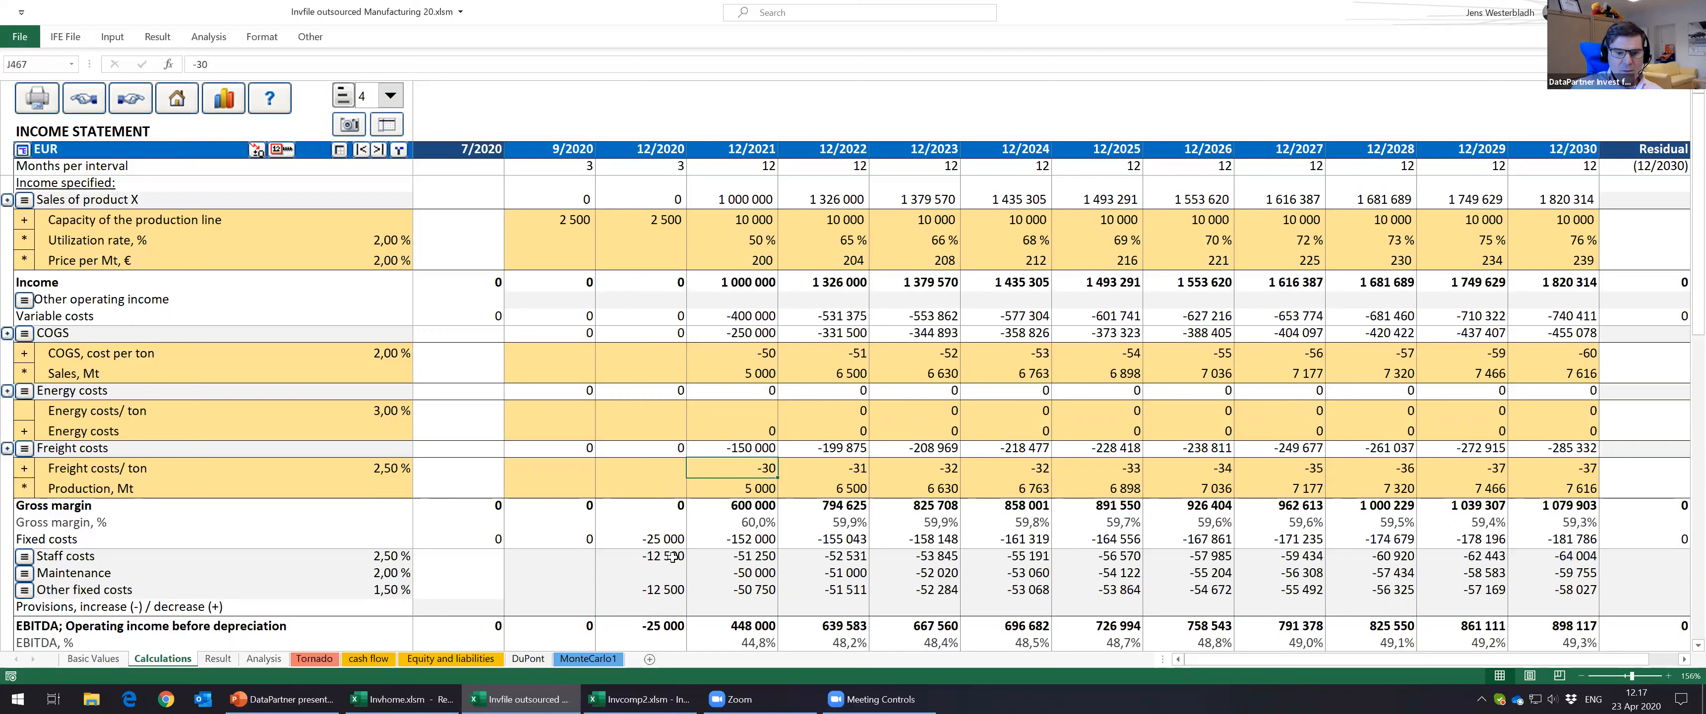
Step: Clear the 12/2021 maintenance amount in the fixed costs and save the workbook
click(726, 560)
click(649, 556)
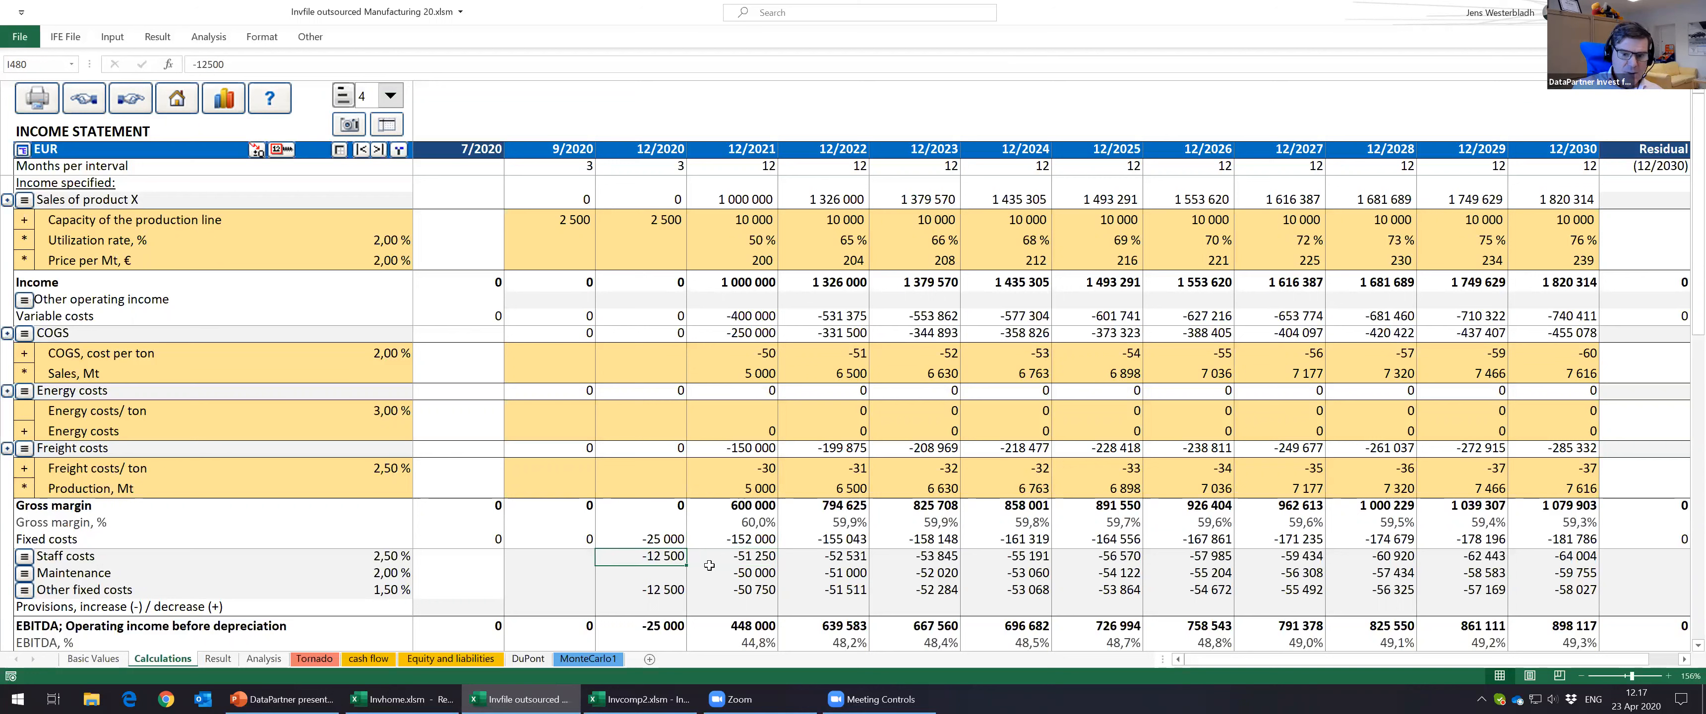
click(731, 568)
key(Delete)
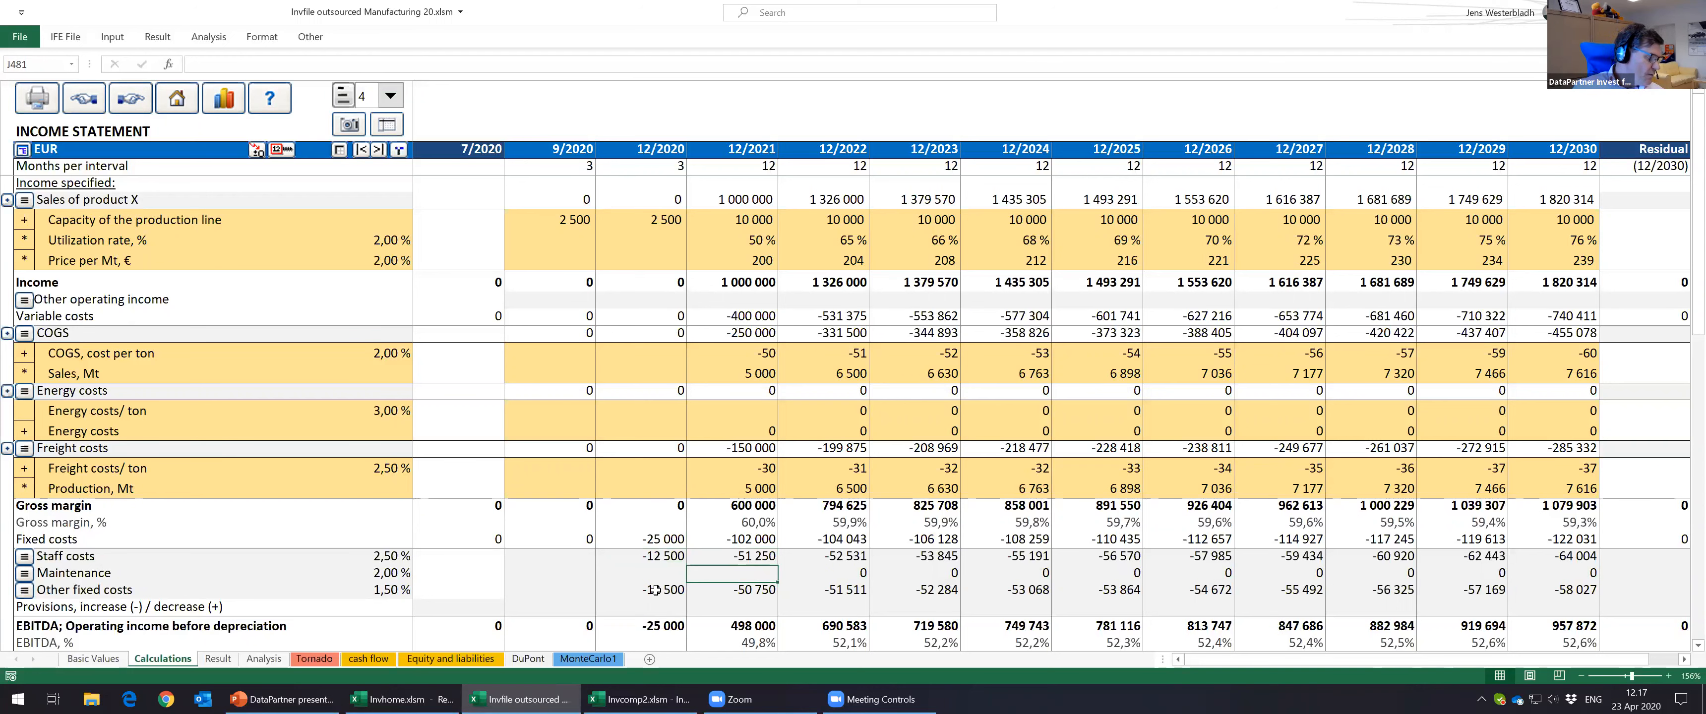
click(654, 590)
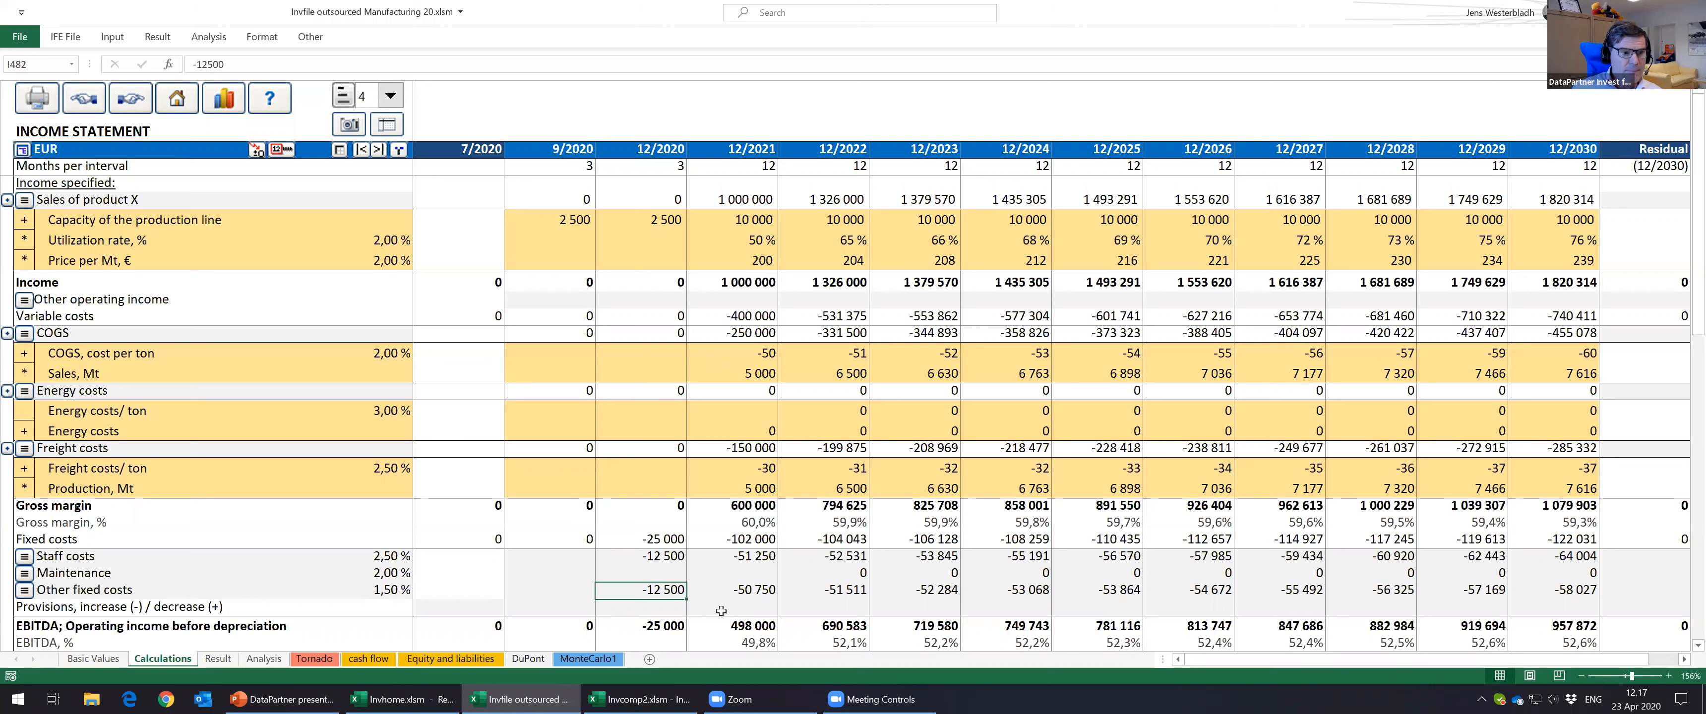
key(ctrl+s)
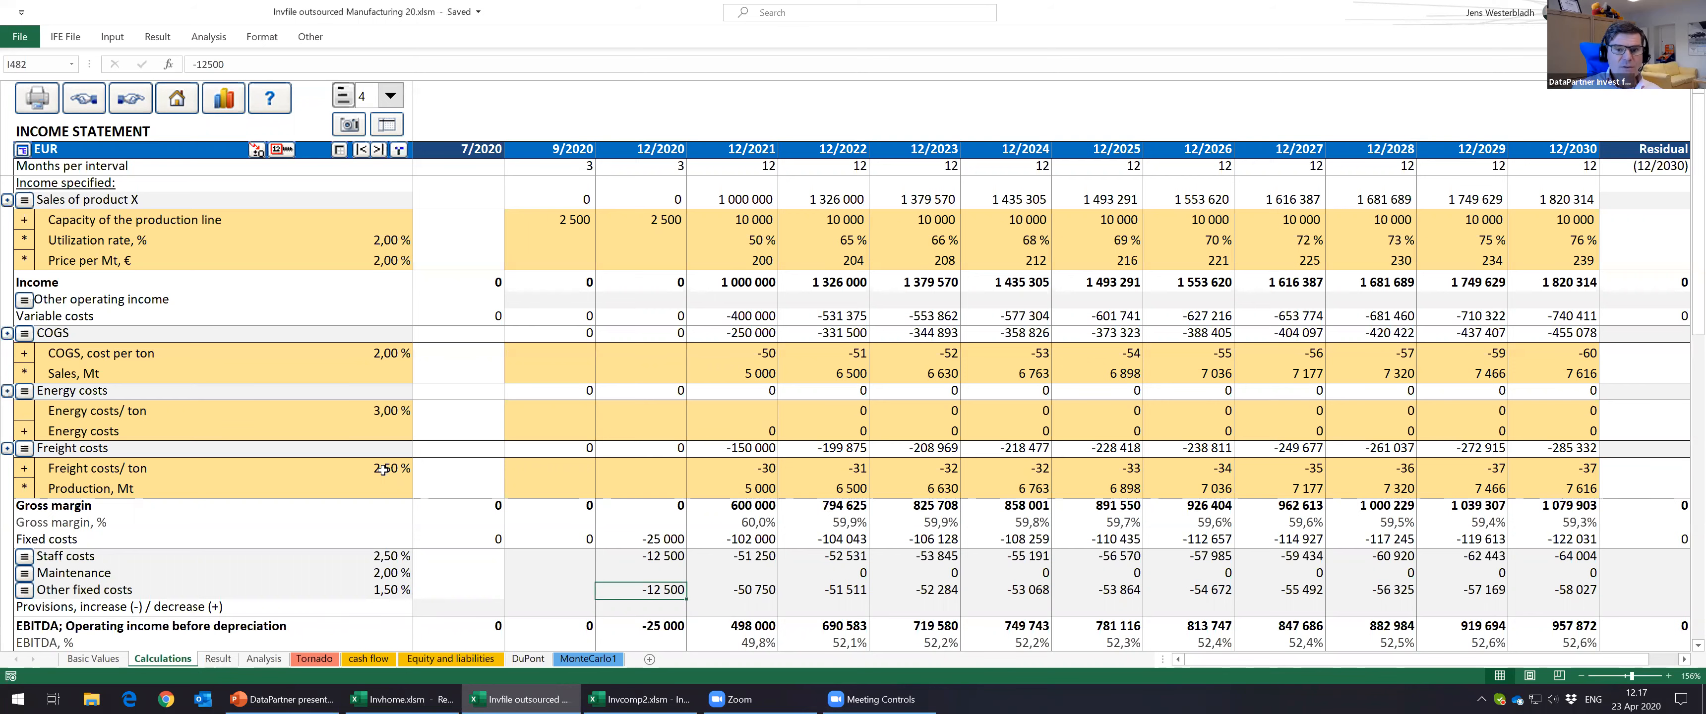
Step: Check the A3 Outsourcing profitability result against Production line A1's internal rate of return in Invcomp2.xlsm, and return to the outsourcing calculations
click(221, 659)
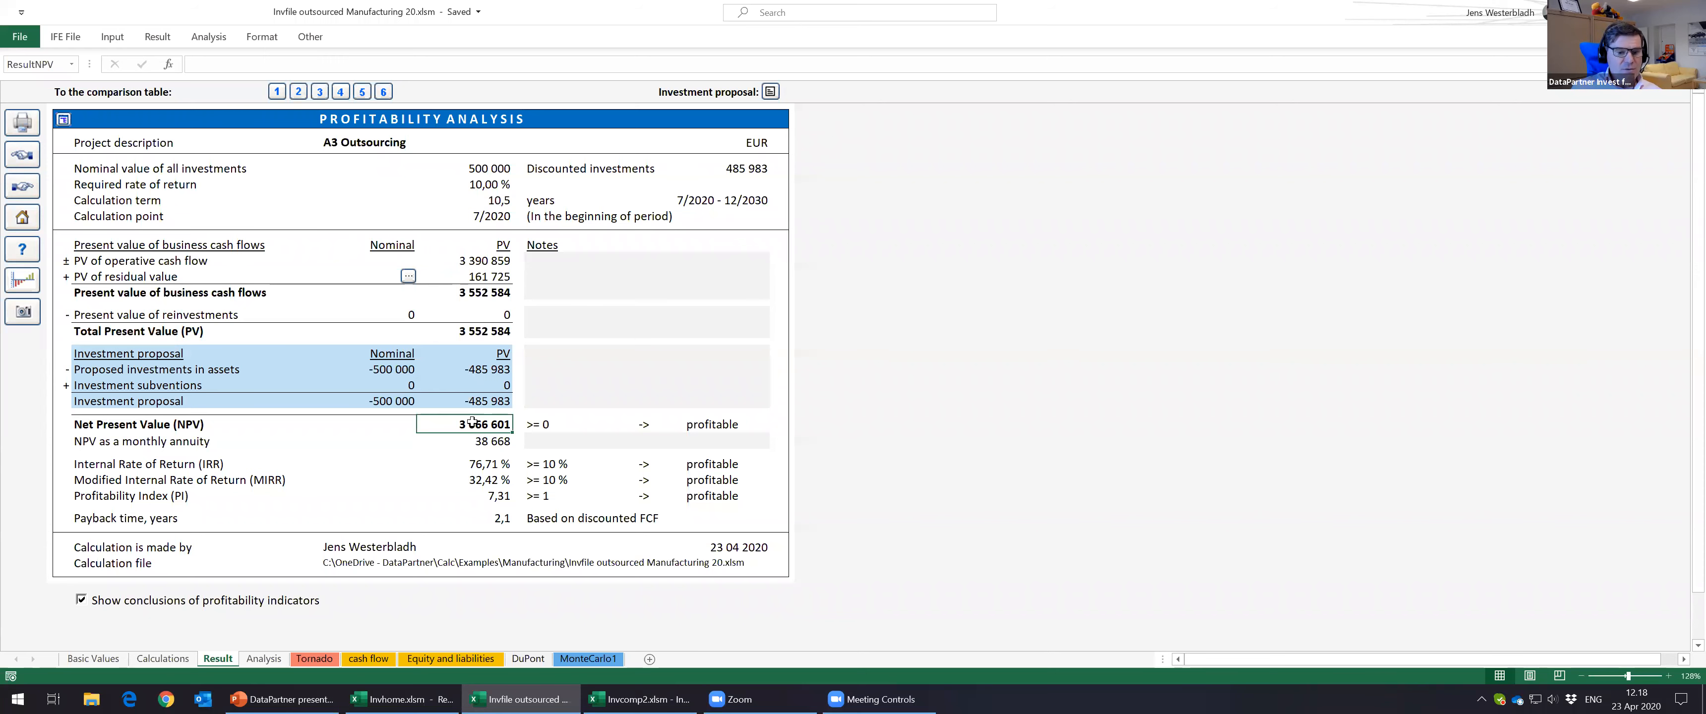
click(647, 696)
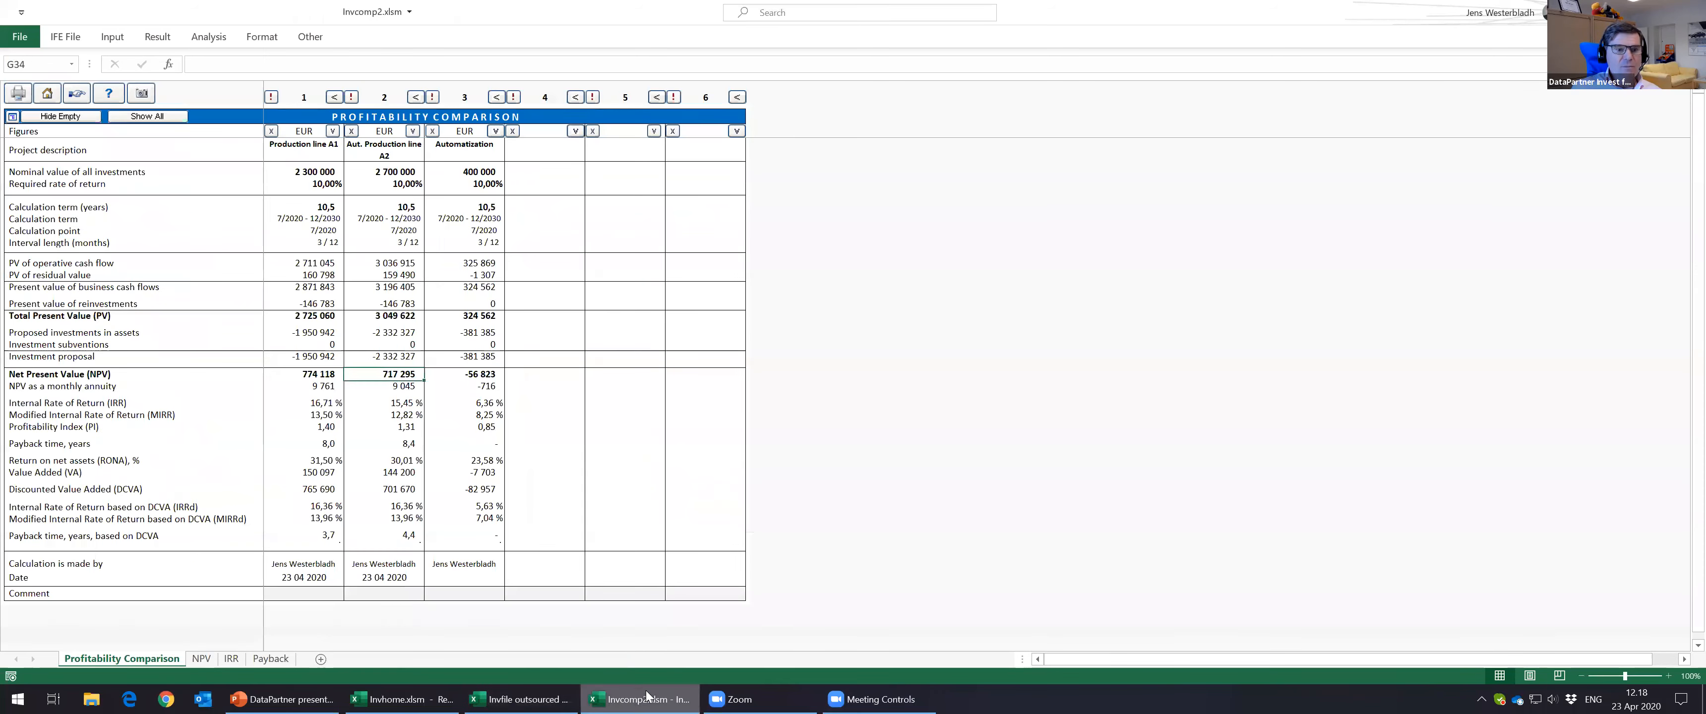
click(308, 406)
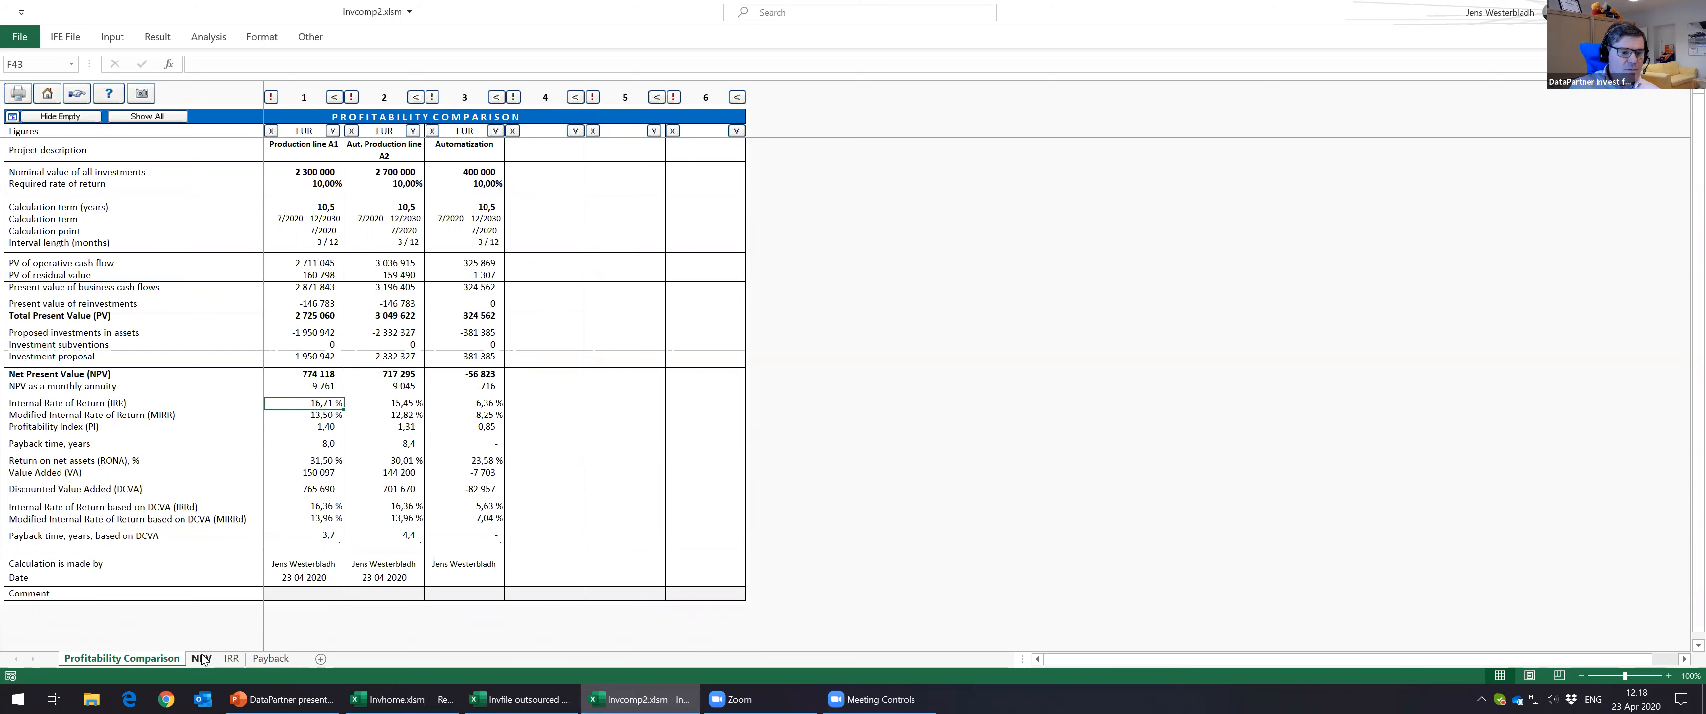
click(533, 697)
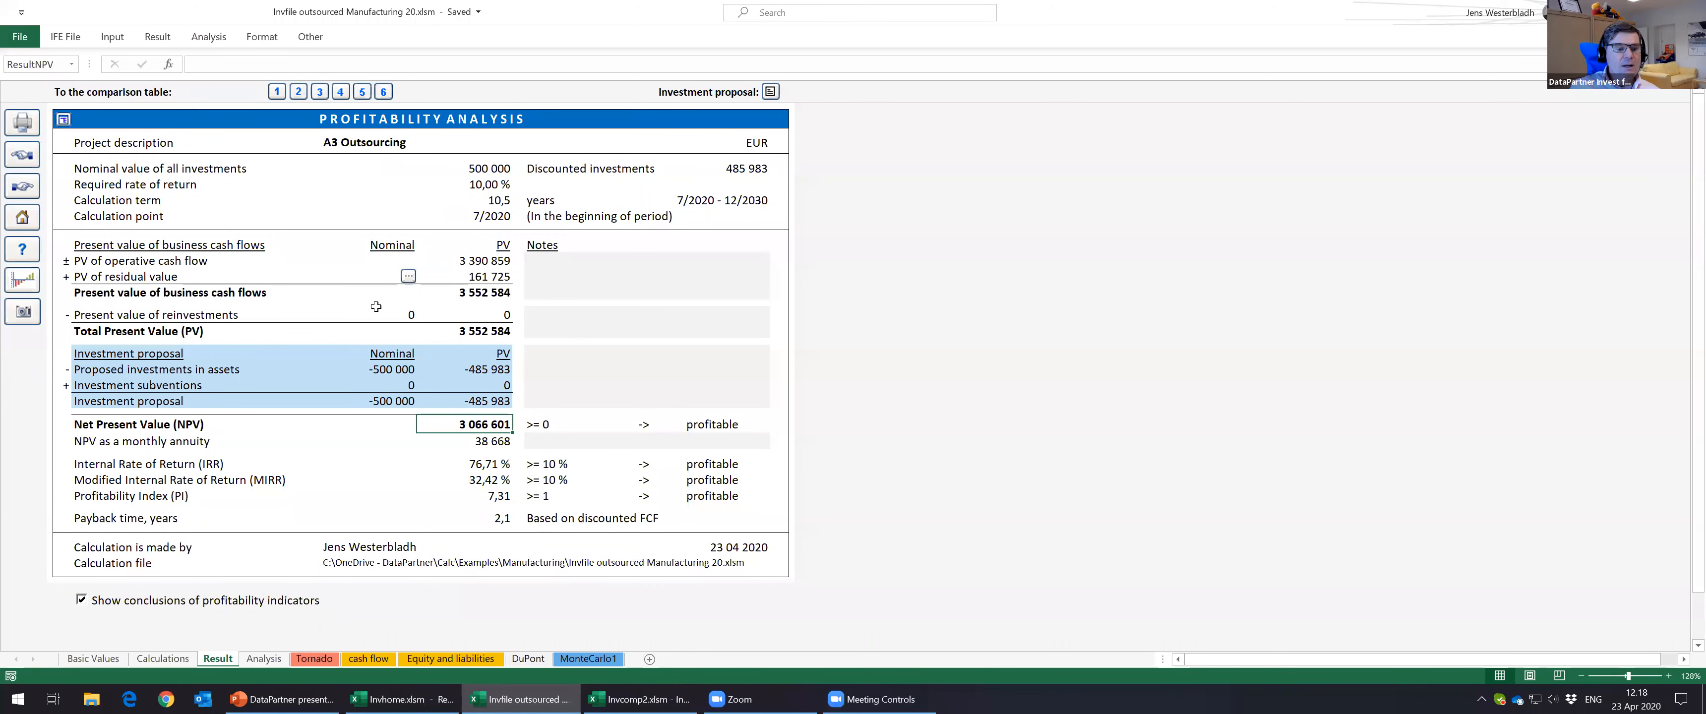
click(161, 659)
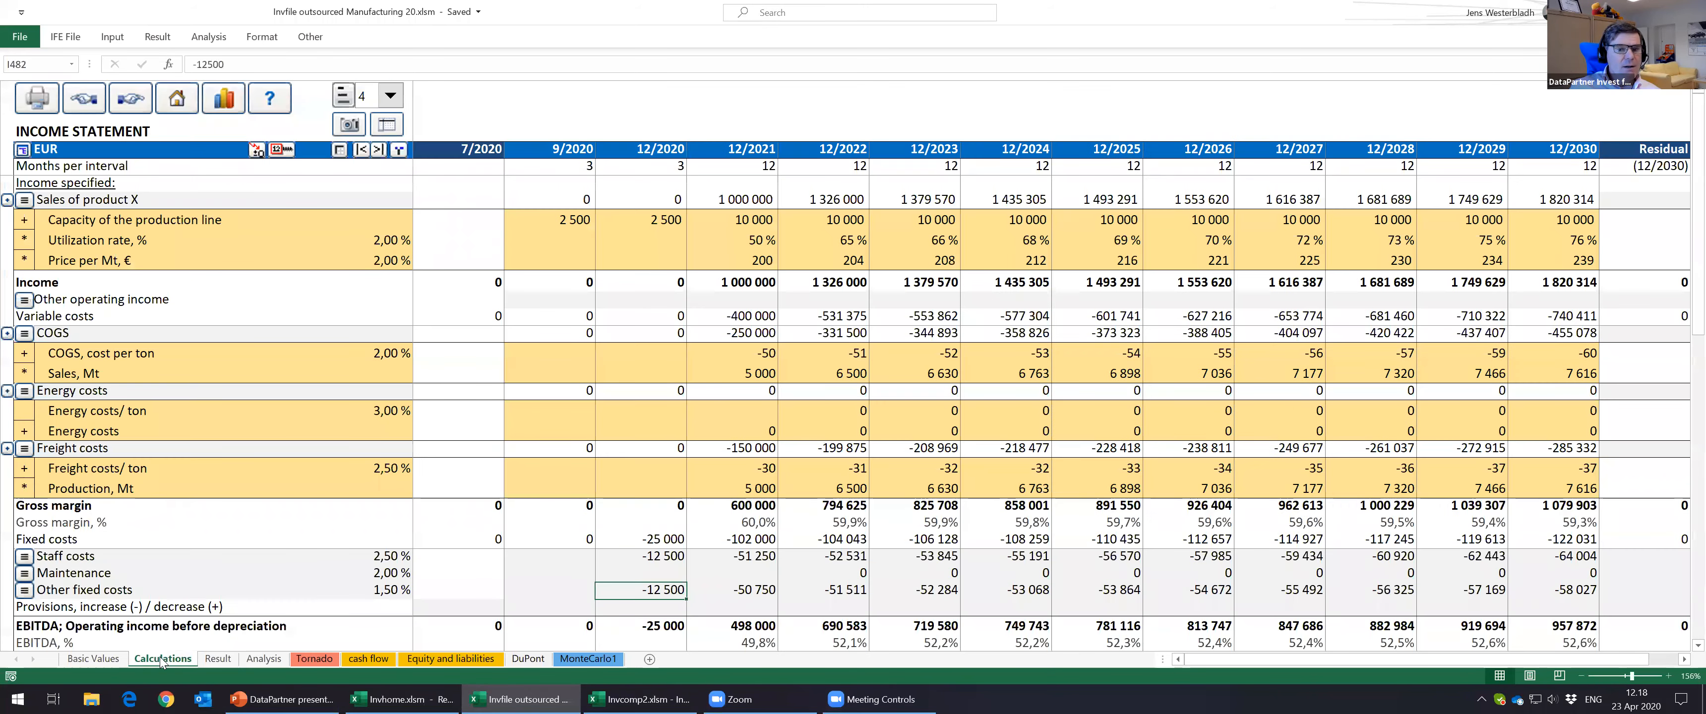
Step: Start a Goal Seek on the A3 Outsourcing profitability analysis, targeting 16,71% for the Internal Rate of Return (IRR)
click(218, 659)
click(310, 36)
click(499, 66)
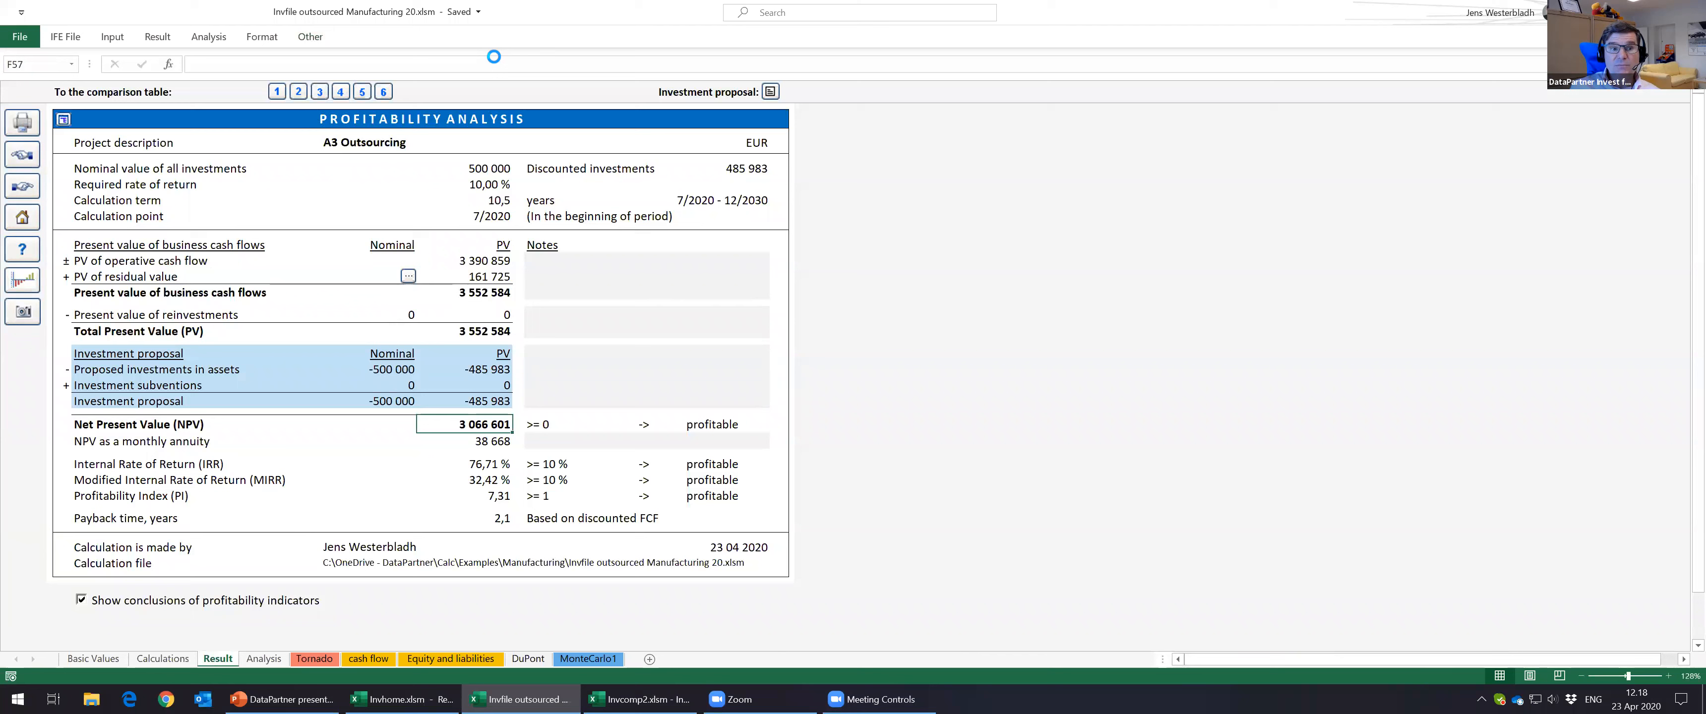
click(288, 37)
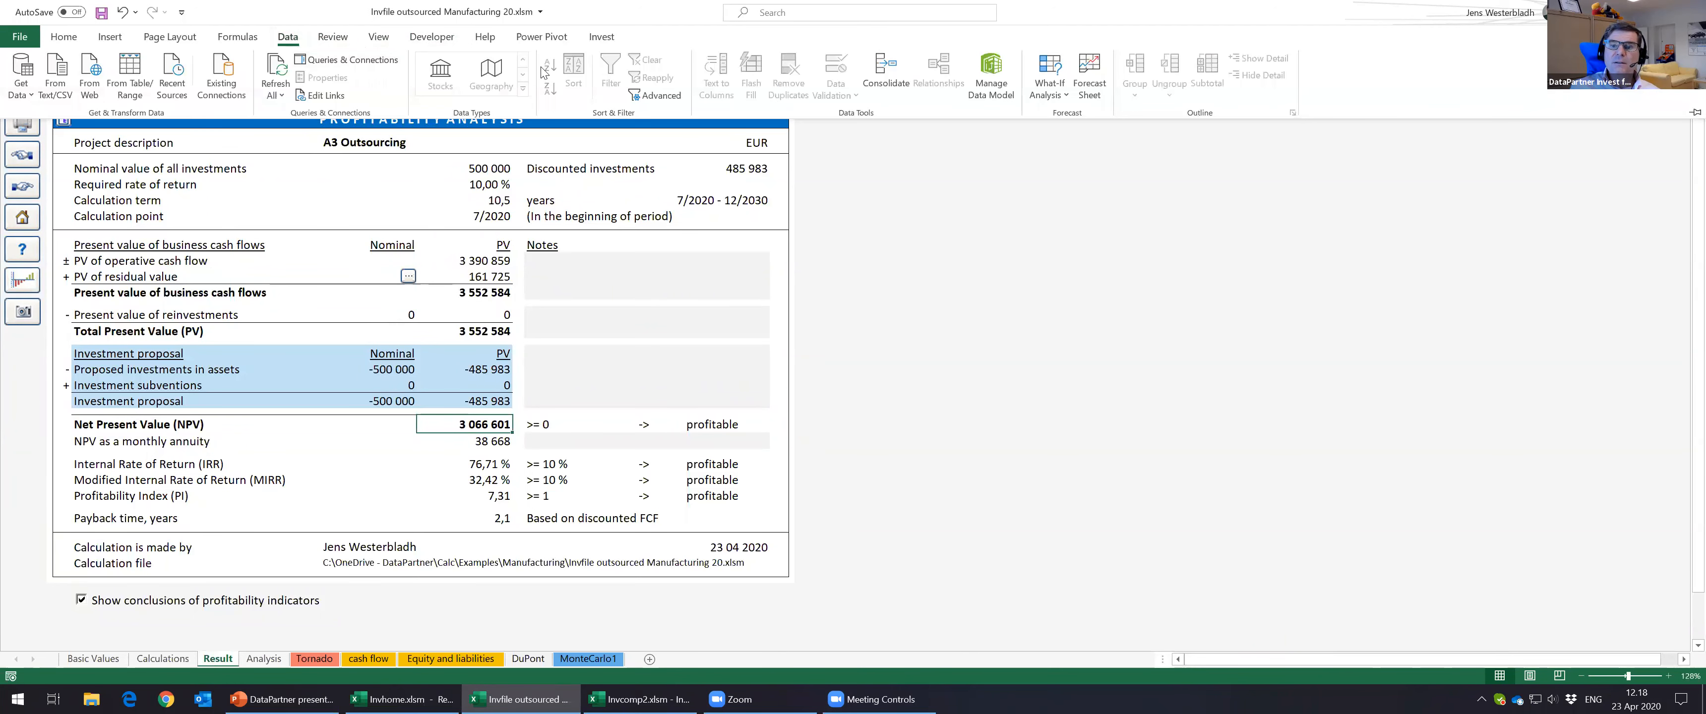
click(1058, 99)
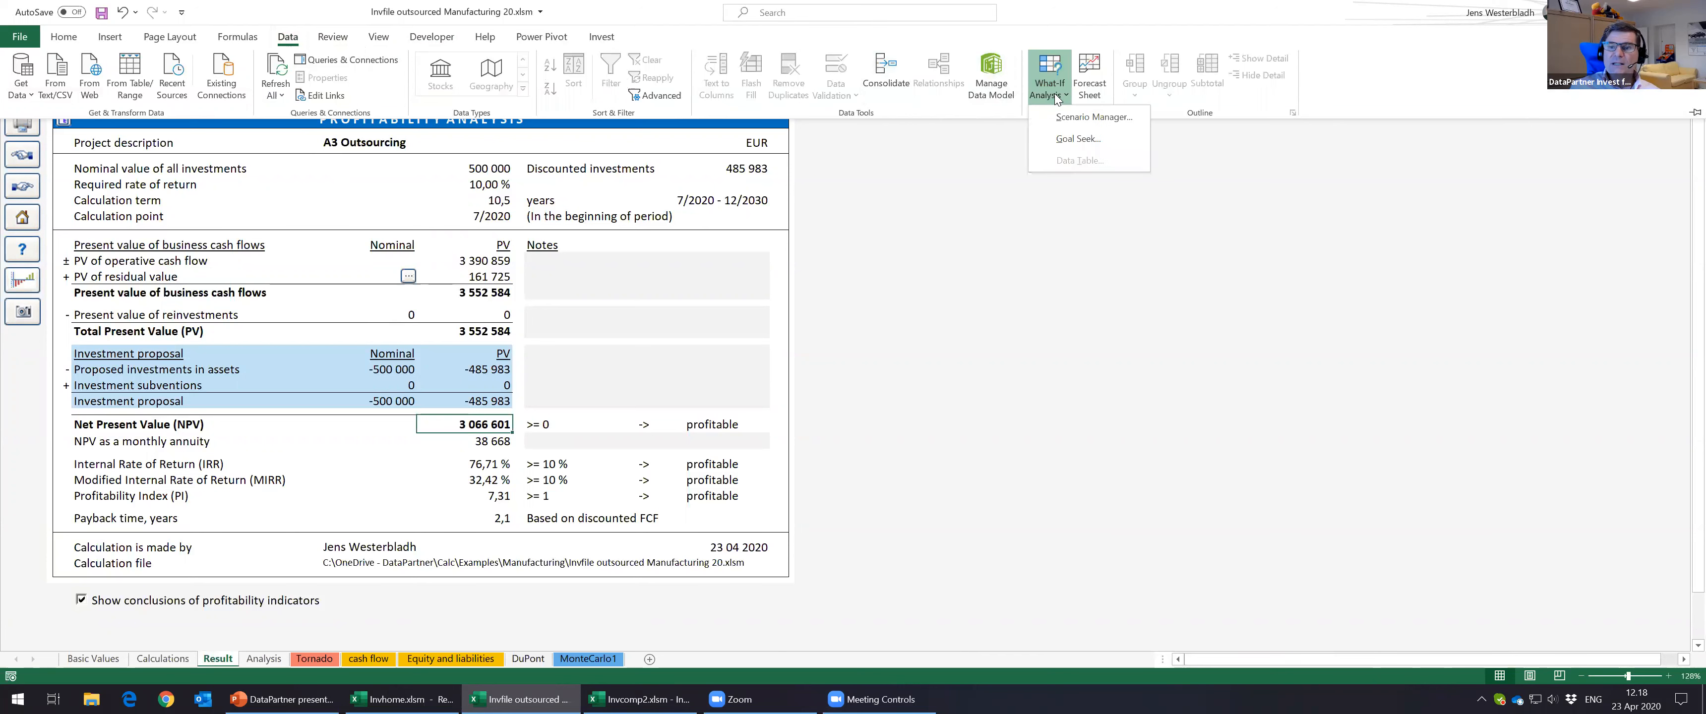
click(1060, 138)
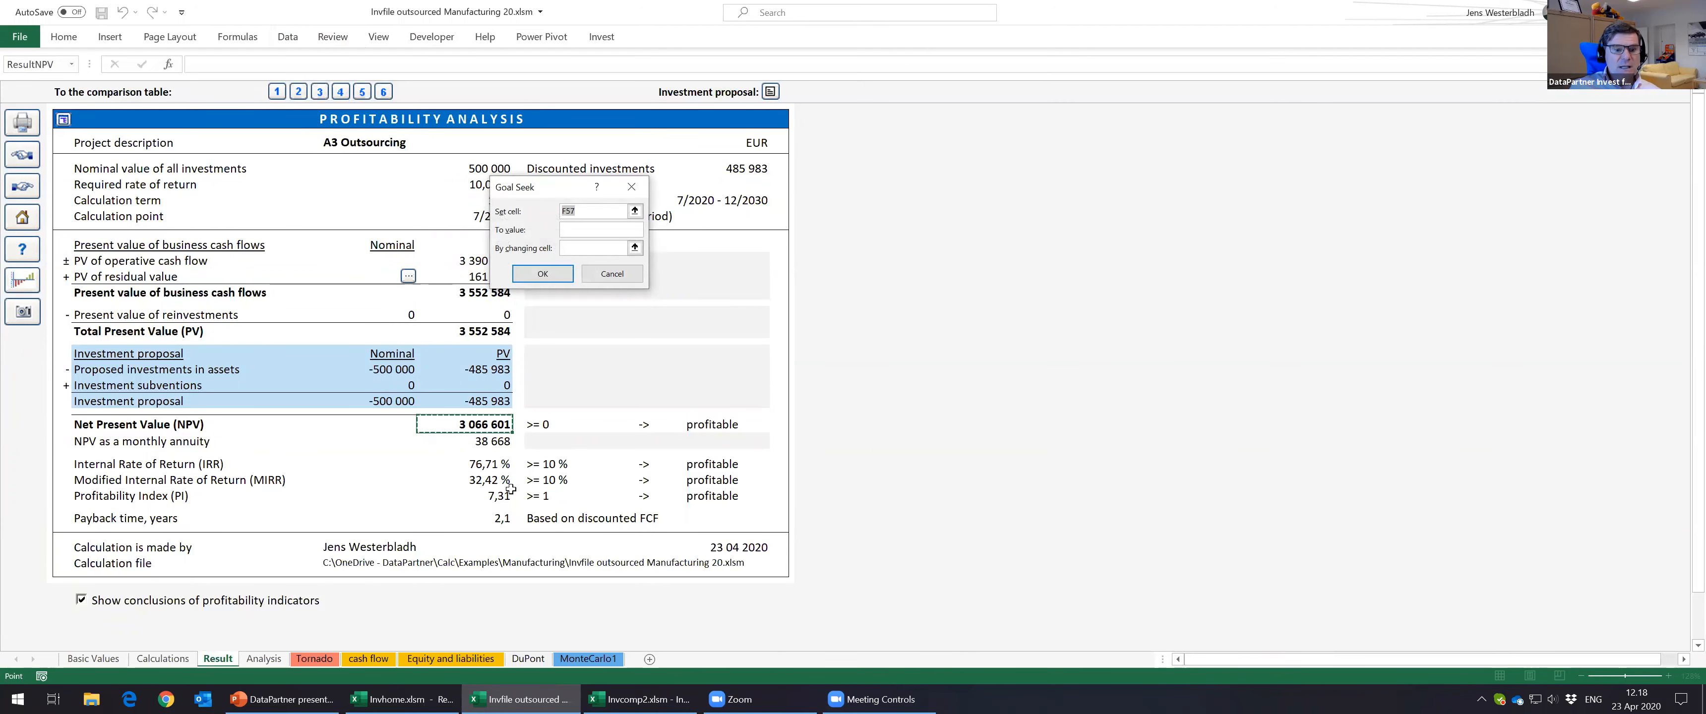
click(479, 465)
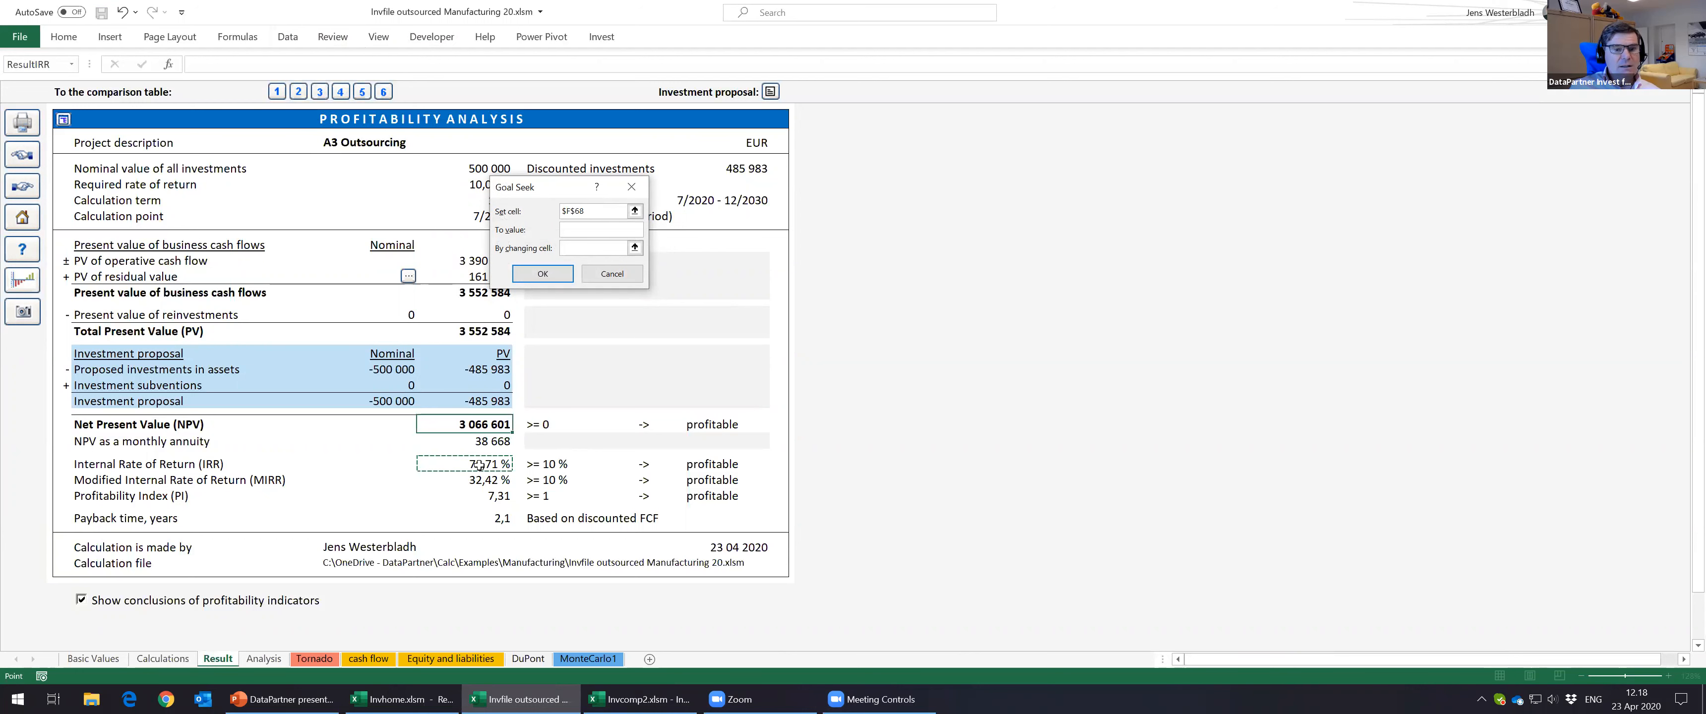
click(577, 232)
click(576, 230)
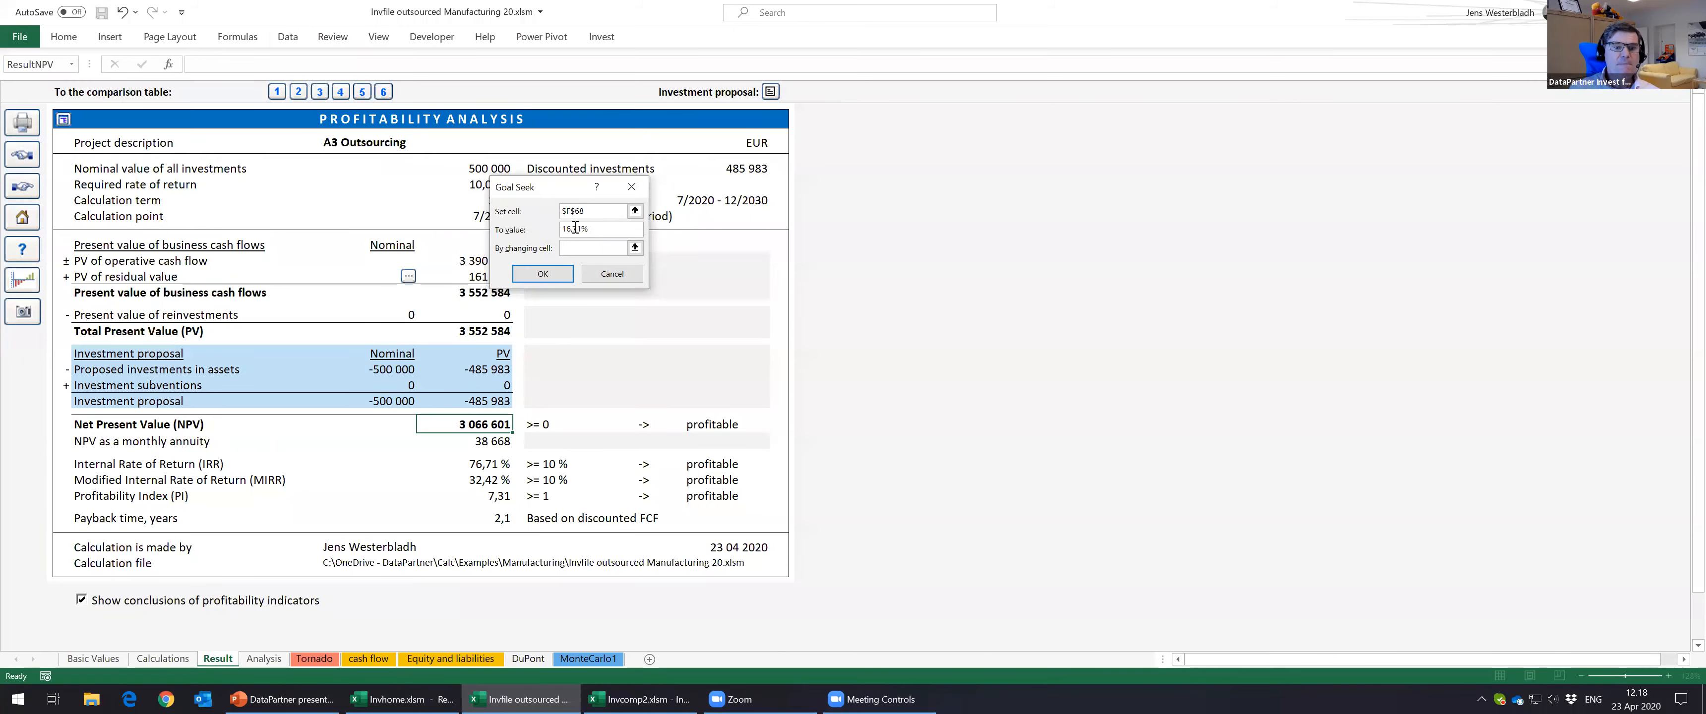
Step: Solve the Goal Seek by changing the 12/2021 COGS cost per ton in the income statement, keep the solution and save the workbook
click(593, 248)
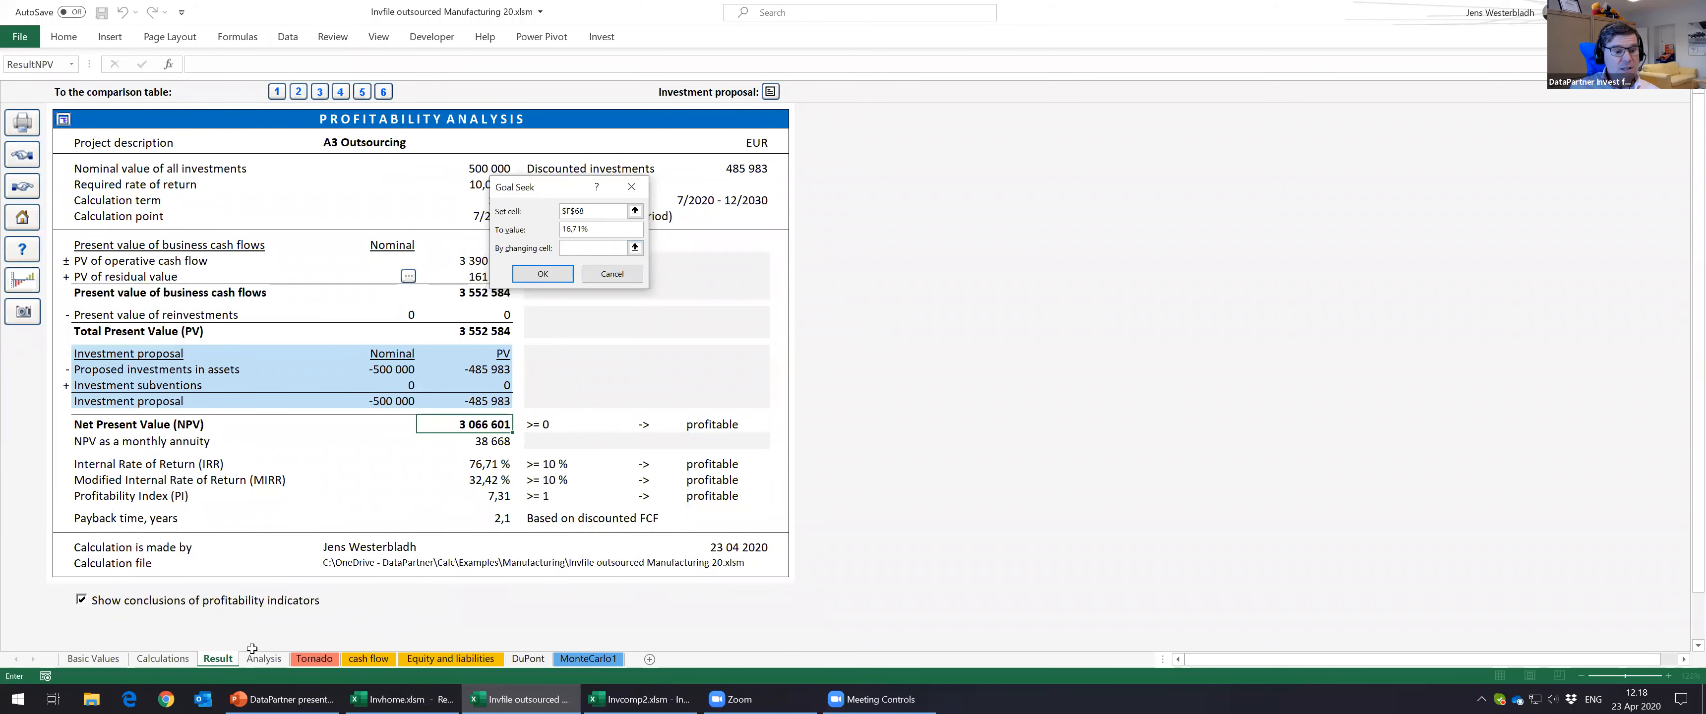
click(162, 659)
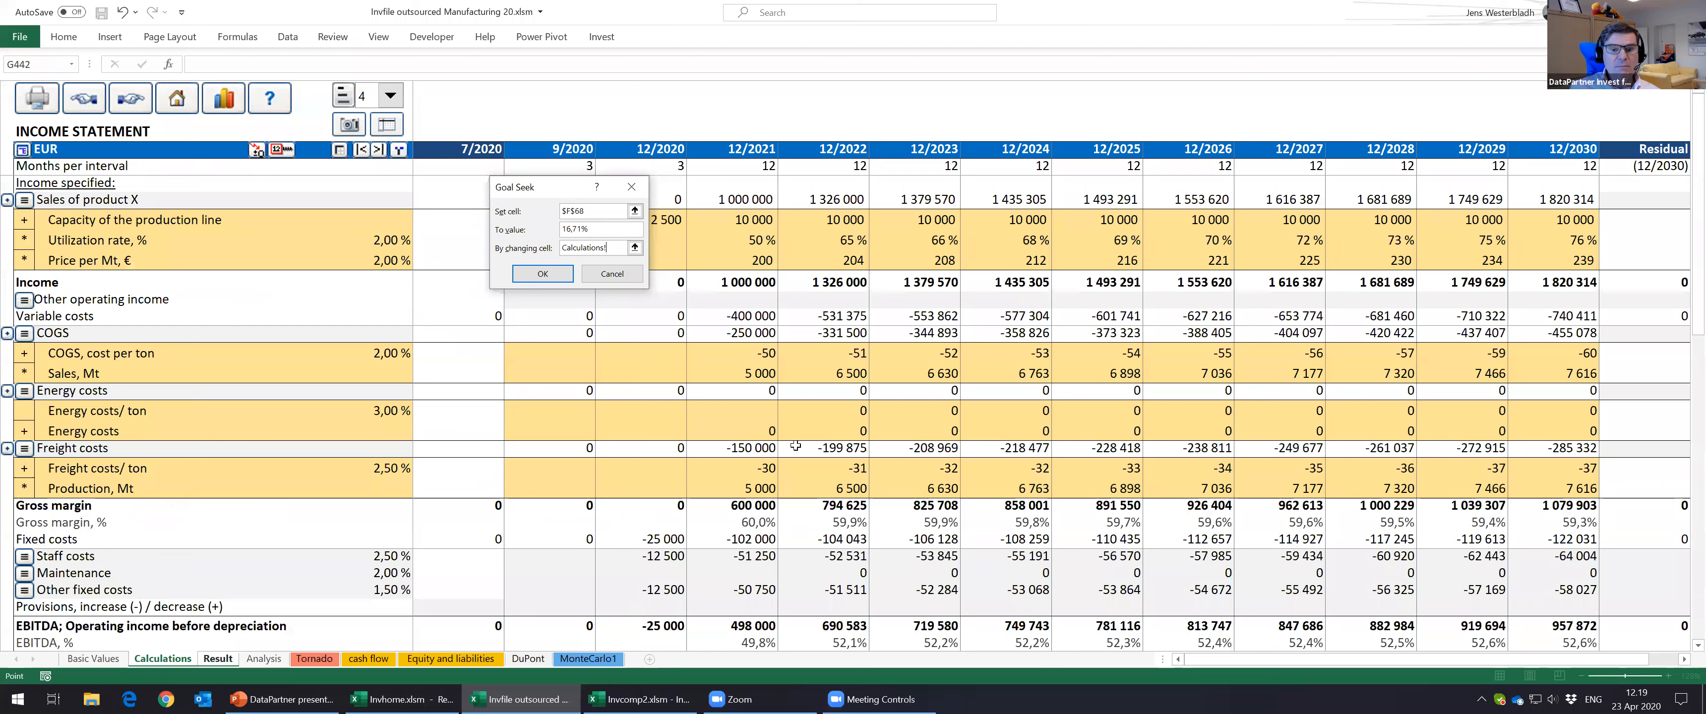
click(749, 354)
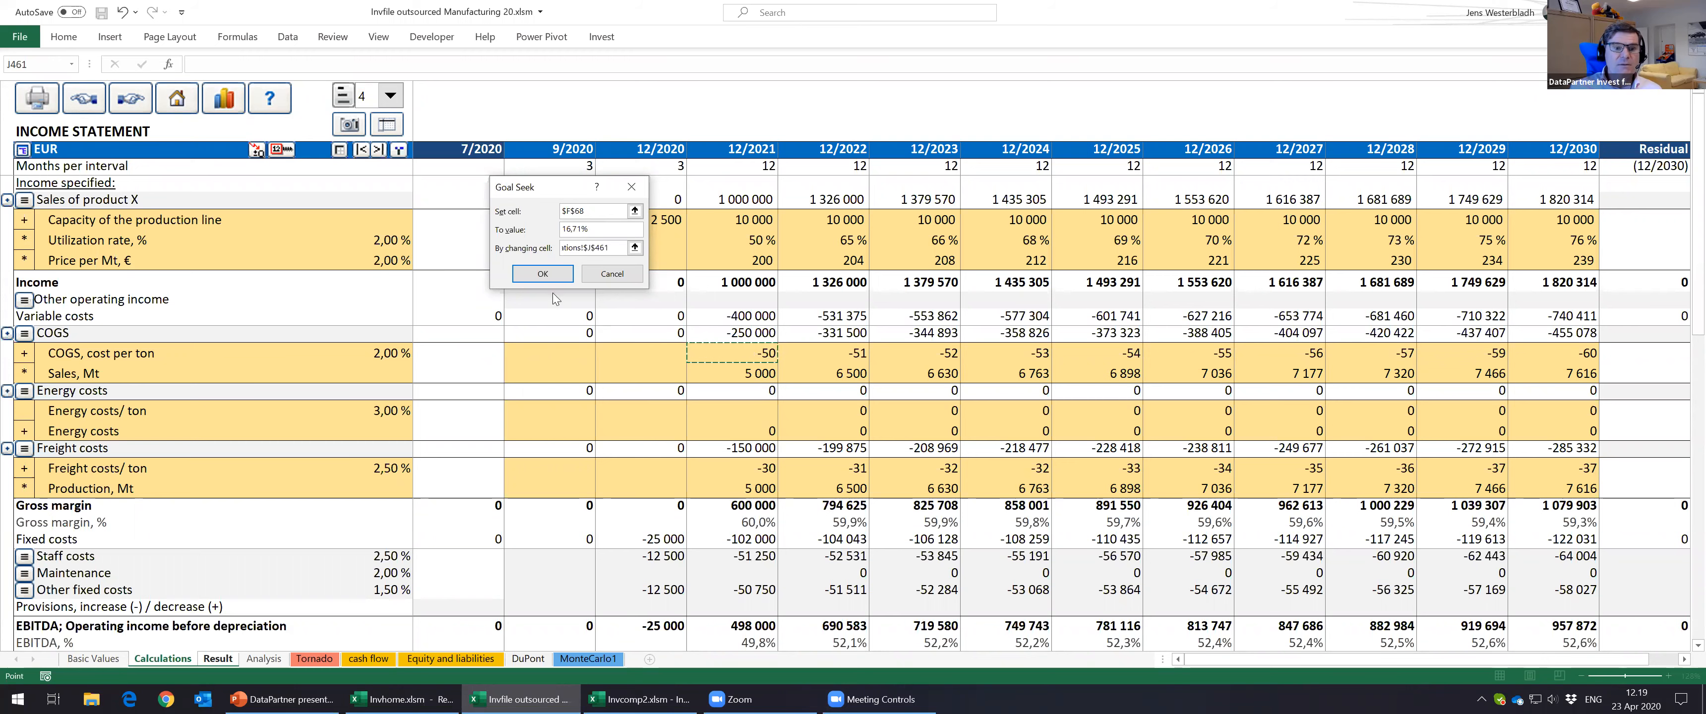
click(552, 273)
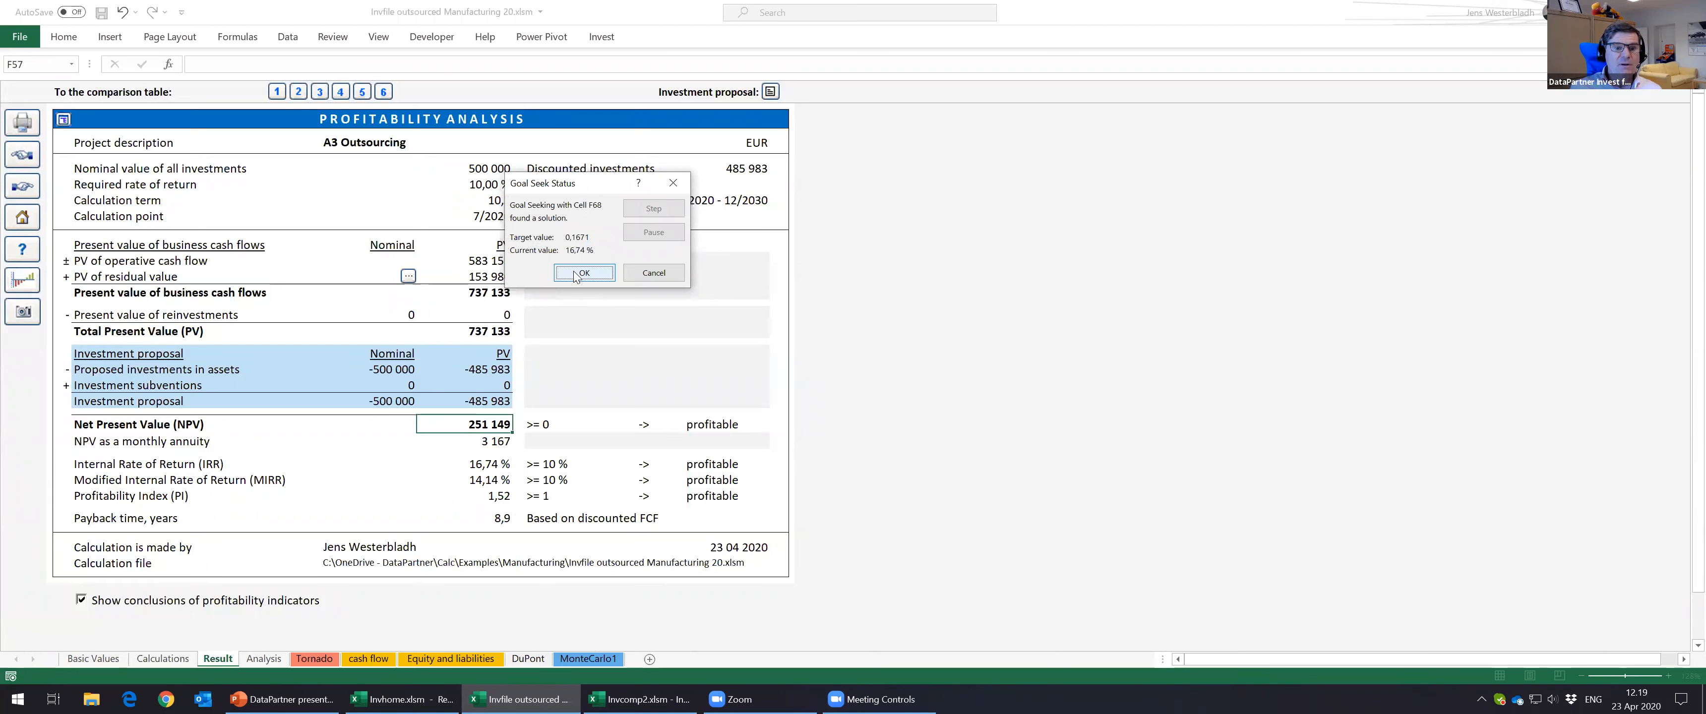
click(575, 274)
click(481, 461)
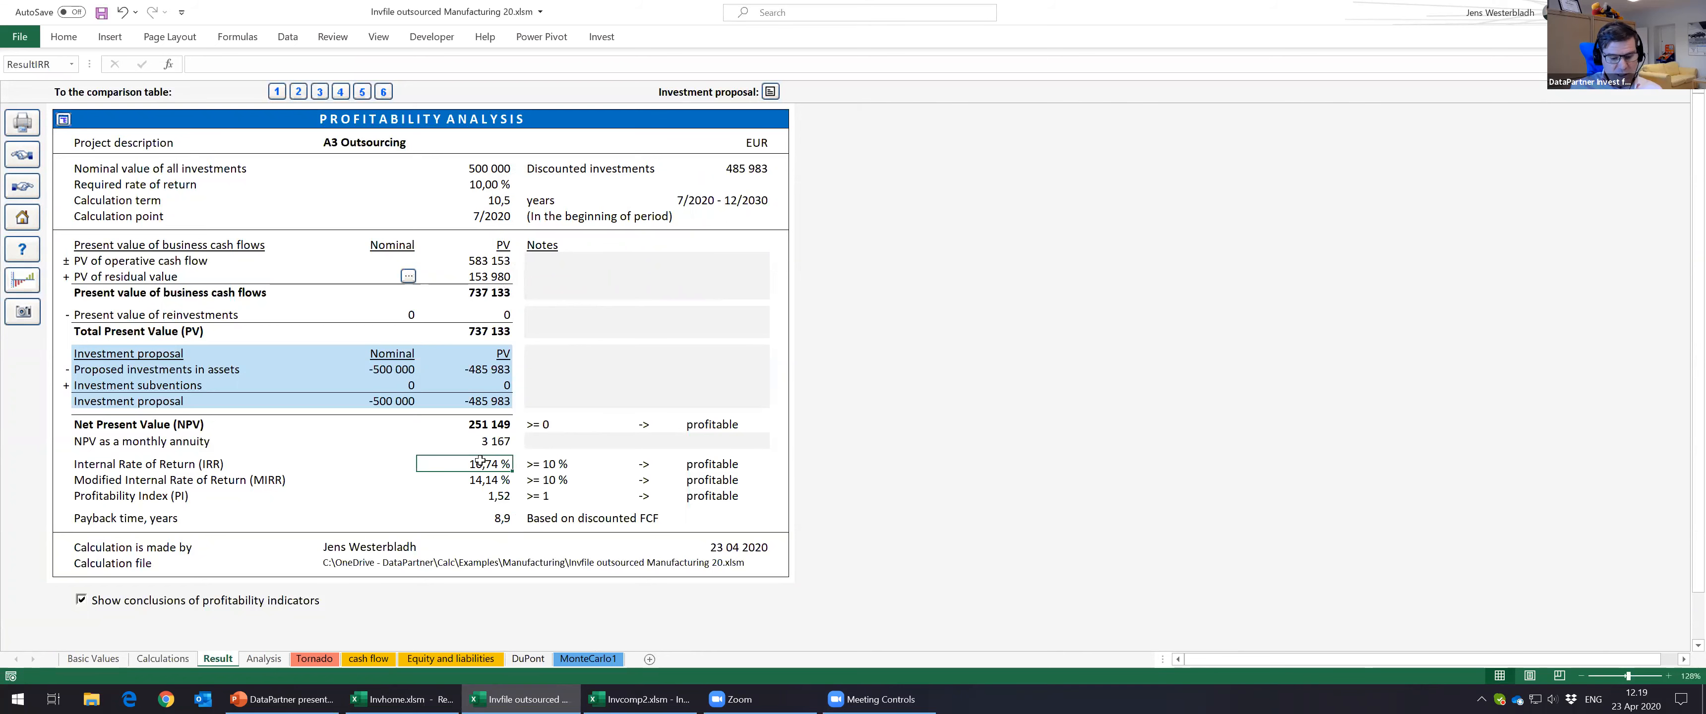
key(ctrl+s)
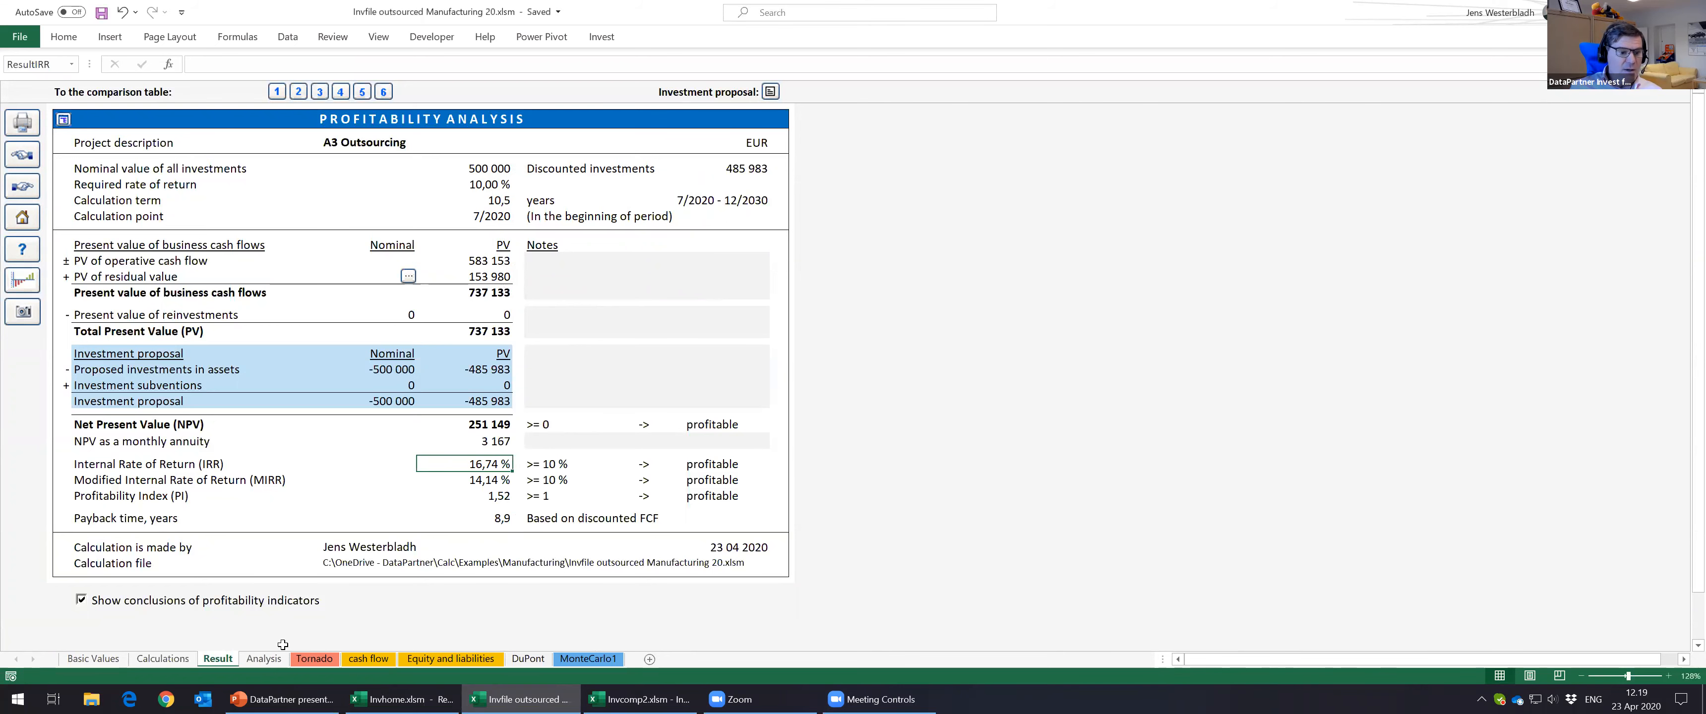
Step: Check the solved 12/2021 COGS cost per ton and transfer the A3 Outsourcing result to column 4 of the comparison table
click(165, 658)
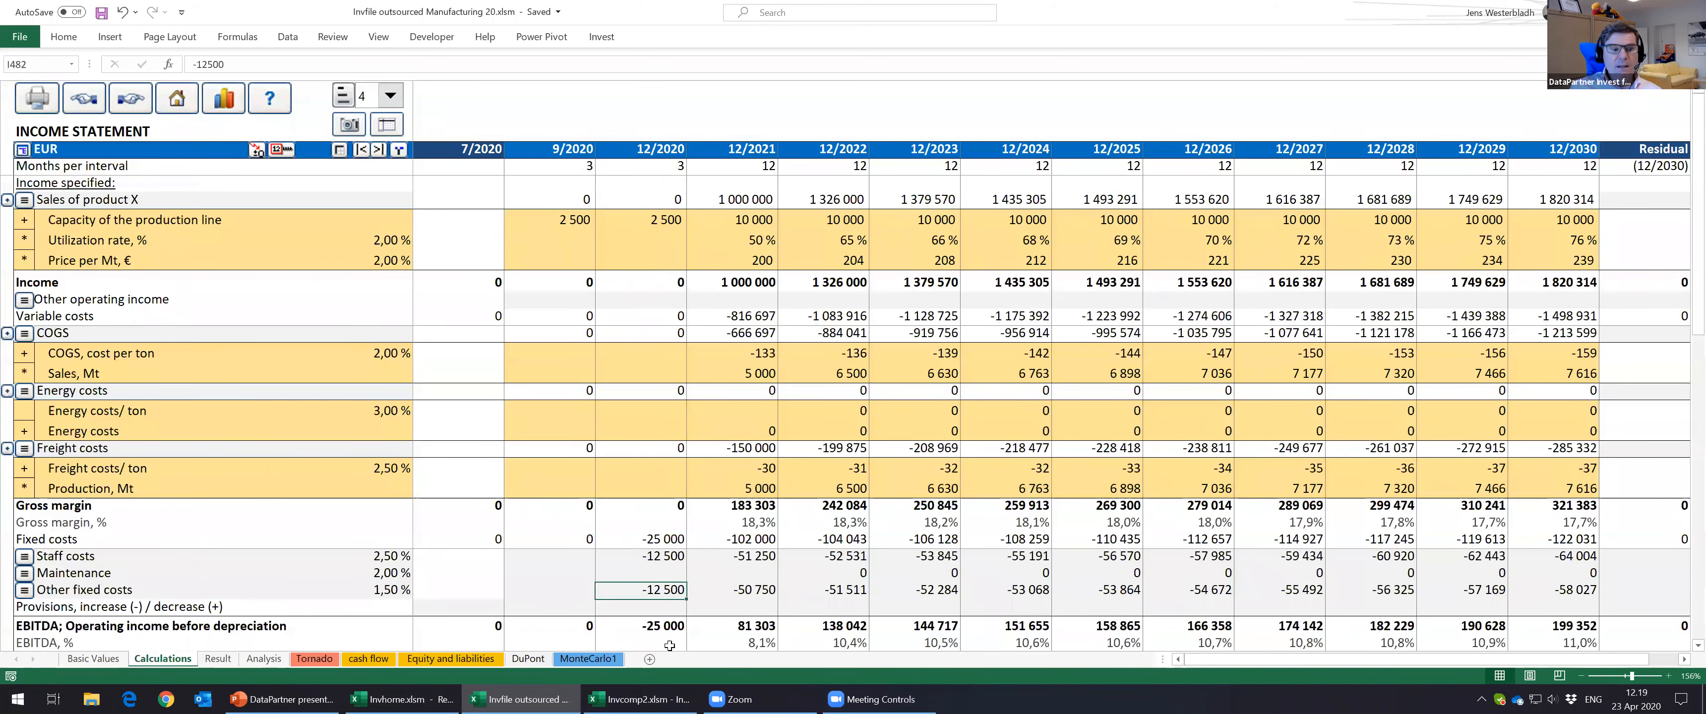
click(753, 350)
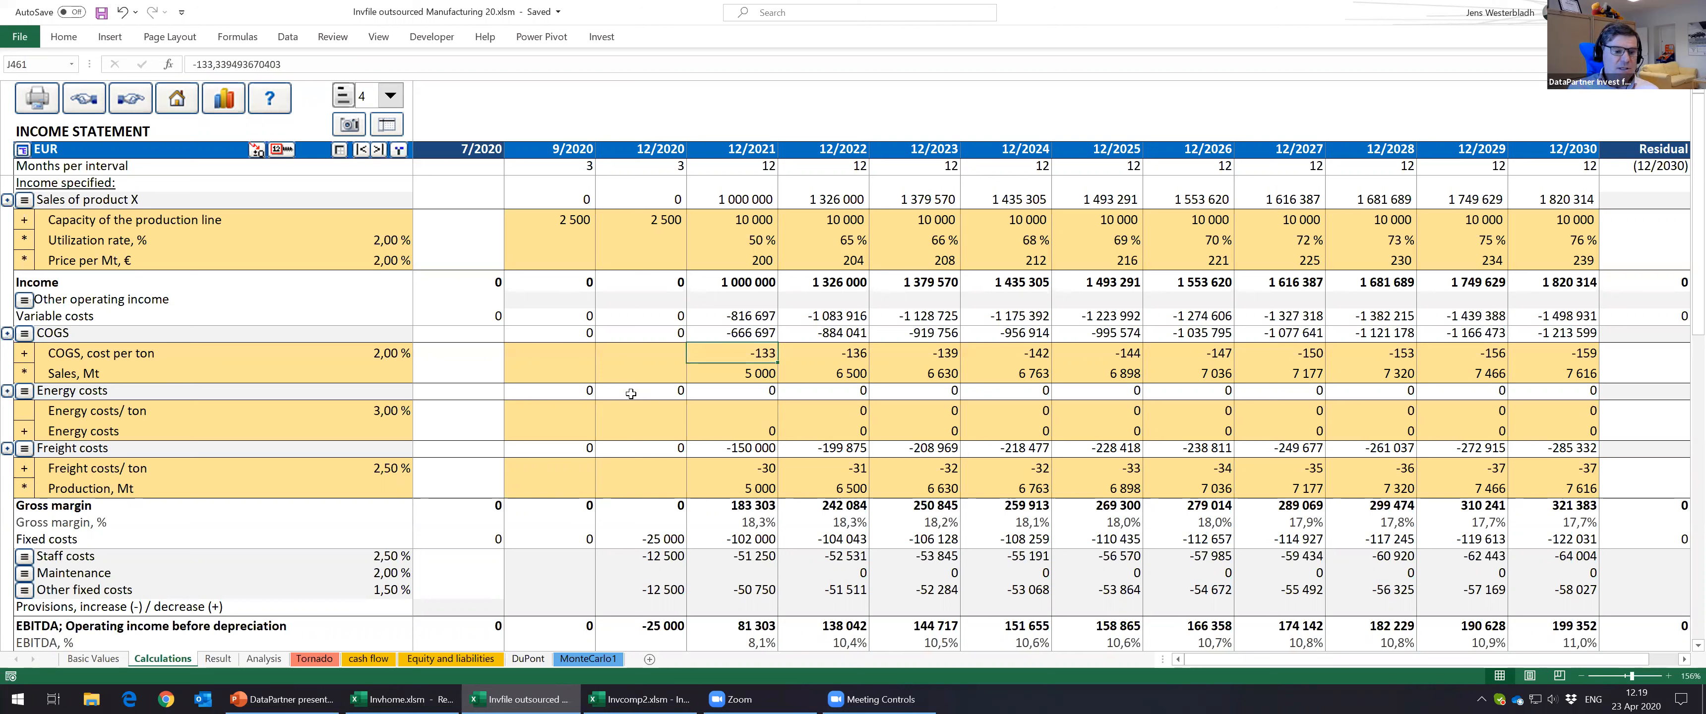
click(219, 658)
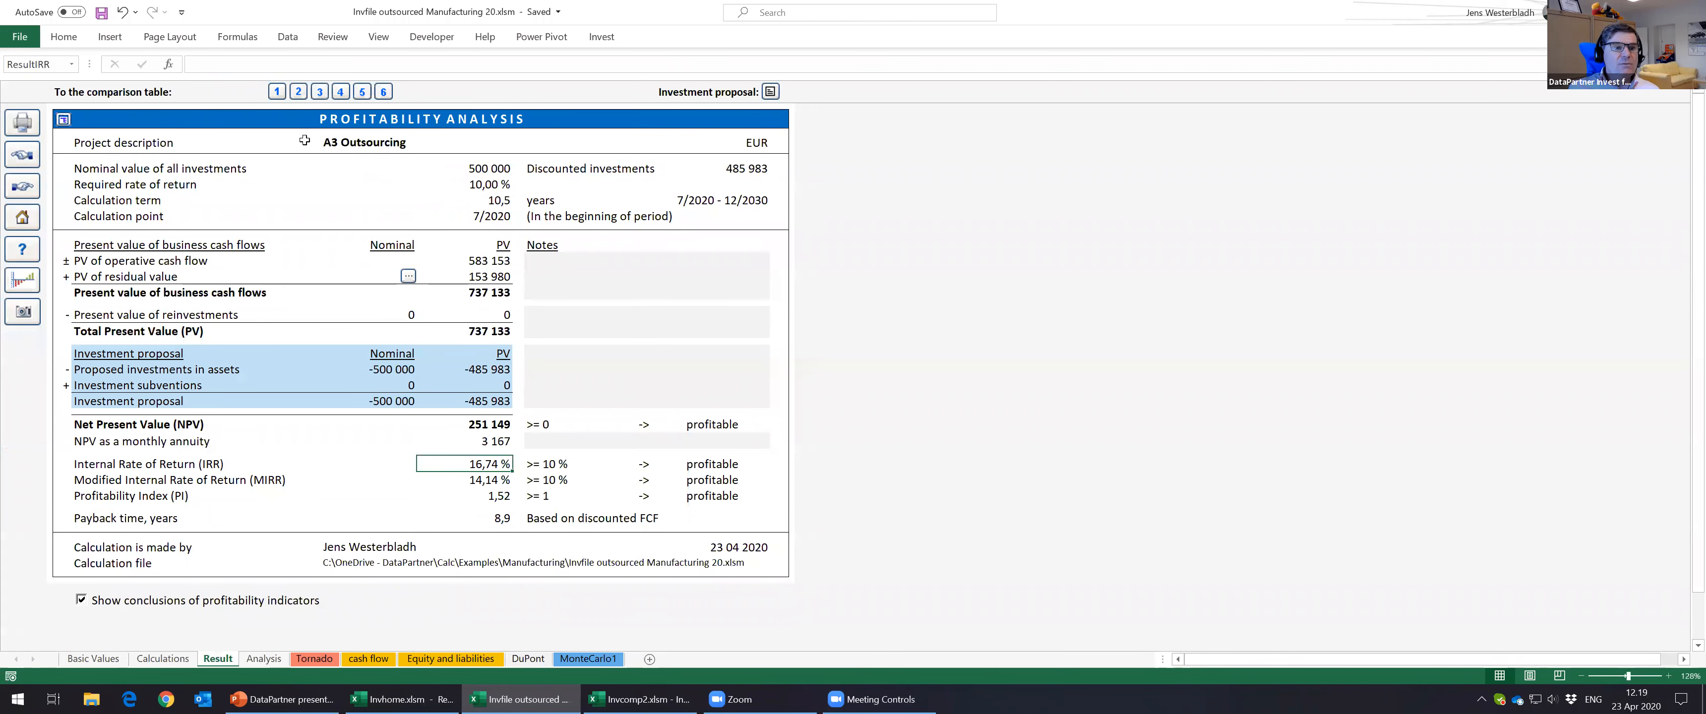
click(339, 93)
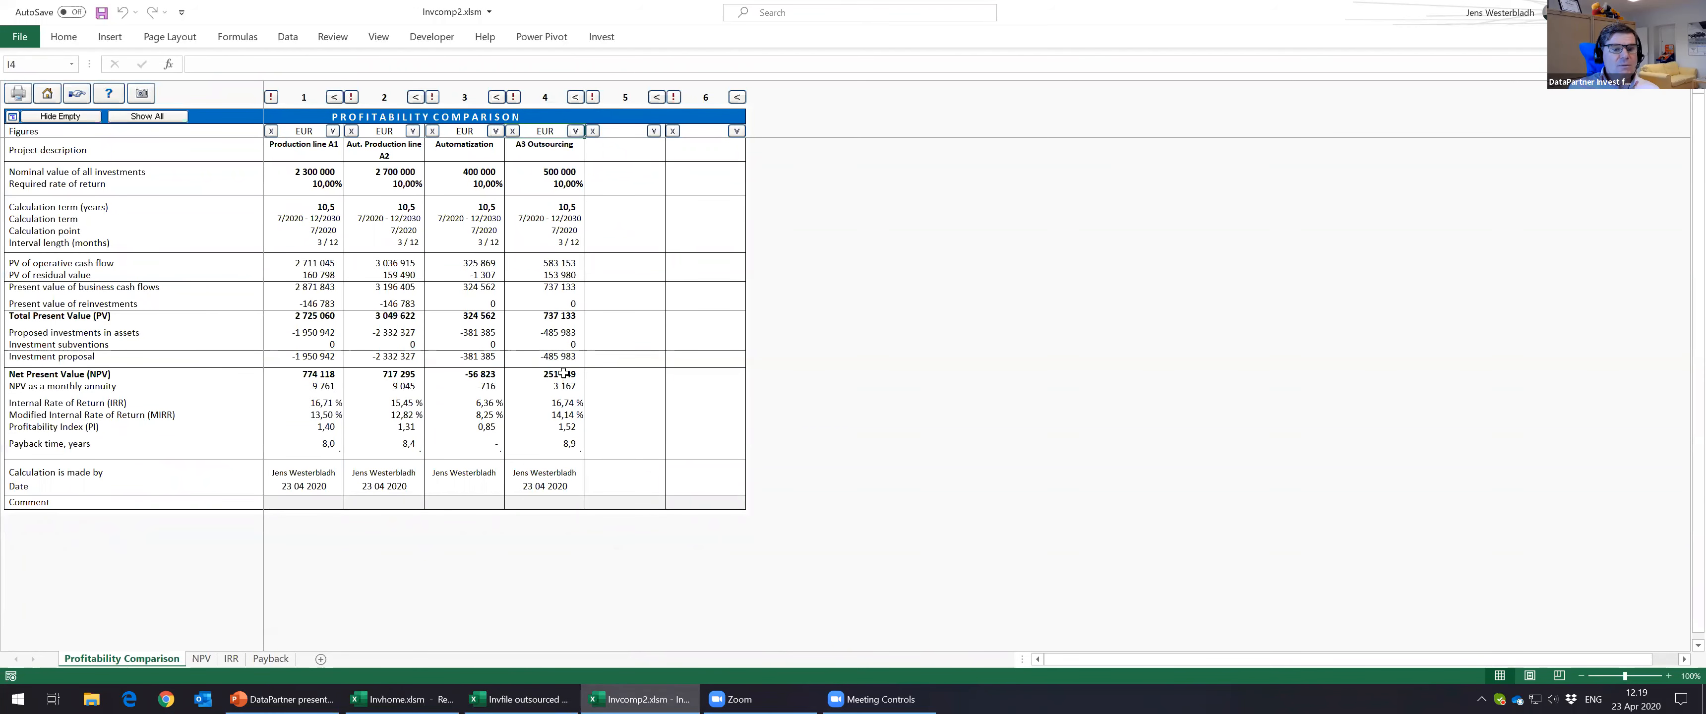
Step: Compare A3 Outsourcing with Production line A1 on IRR and NPV, and examine the outsourcing case's MIRR and payback time
click(557, 407)
click(315, 406)
click(539, 407)
click(325, 404)
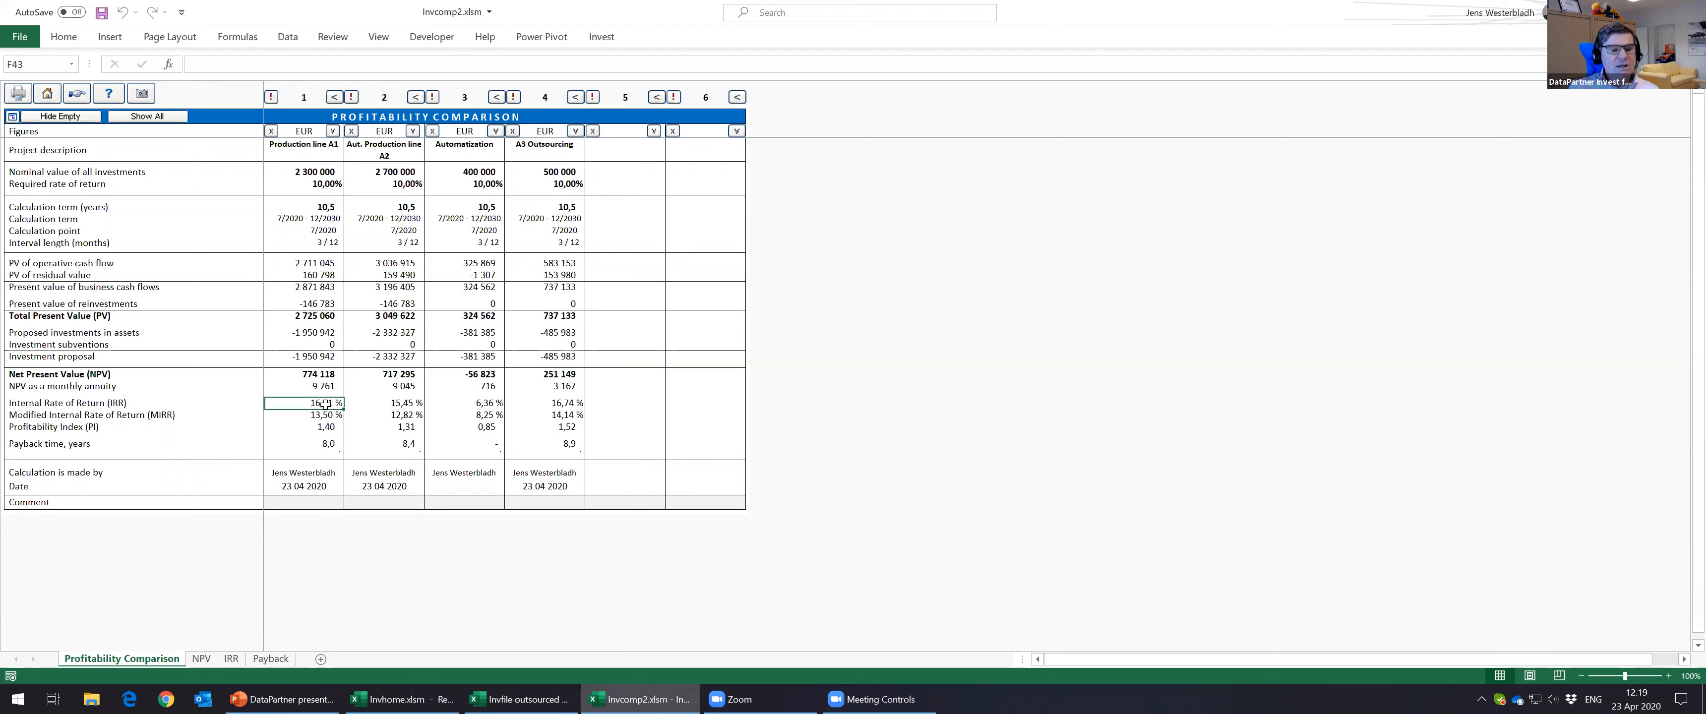
click(534, 404)
click(543, 414)
click(553, 443)
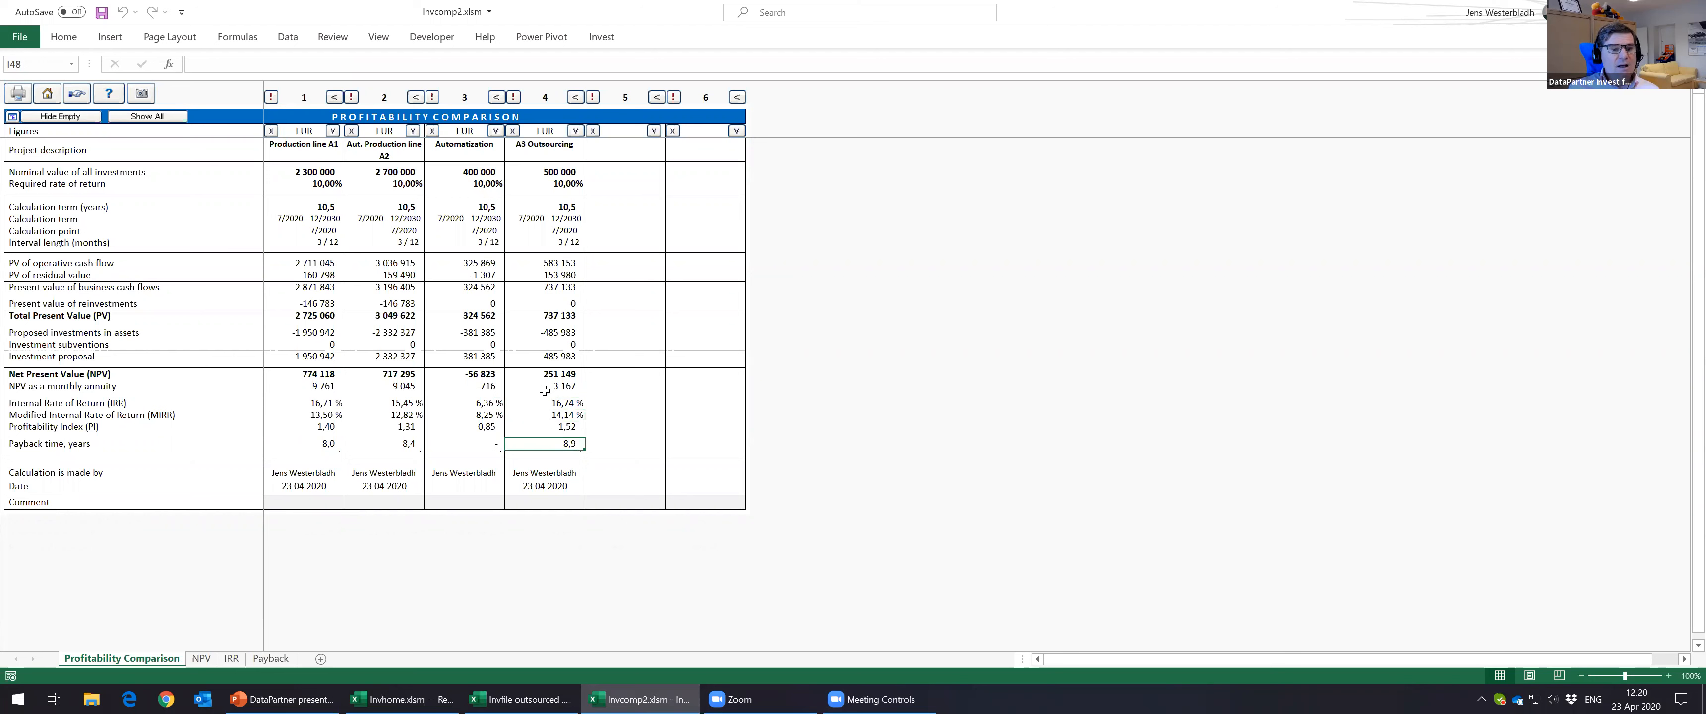
click(542, 375)
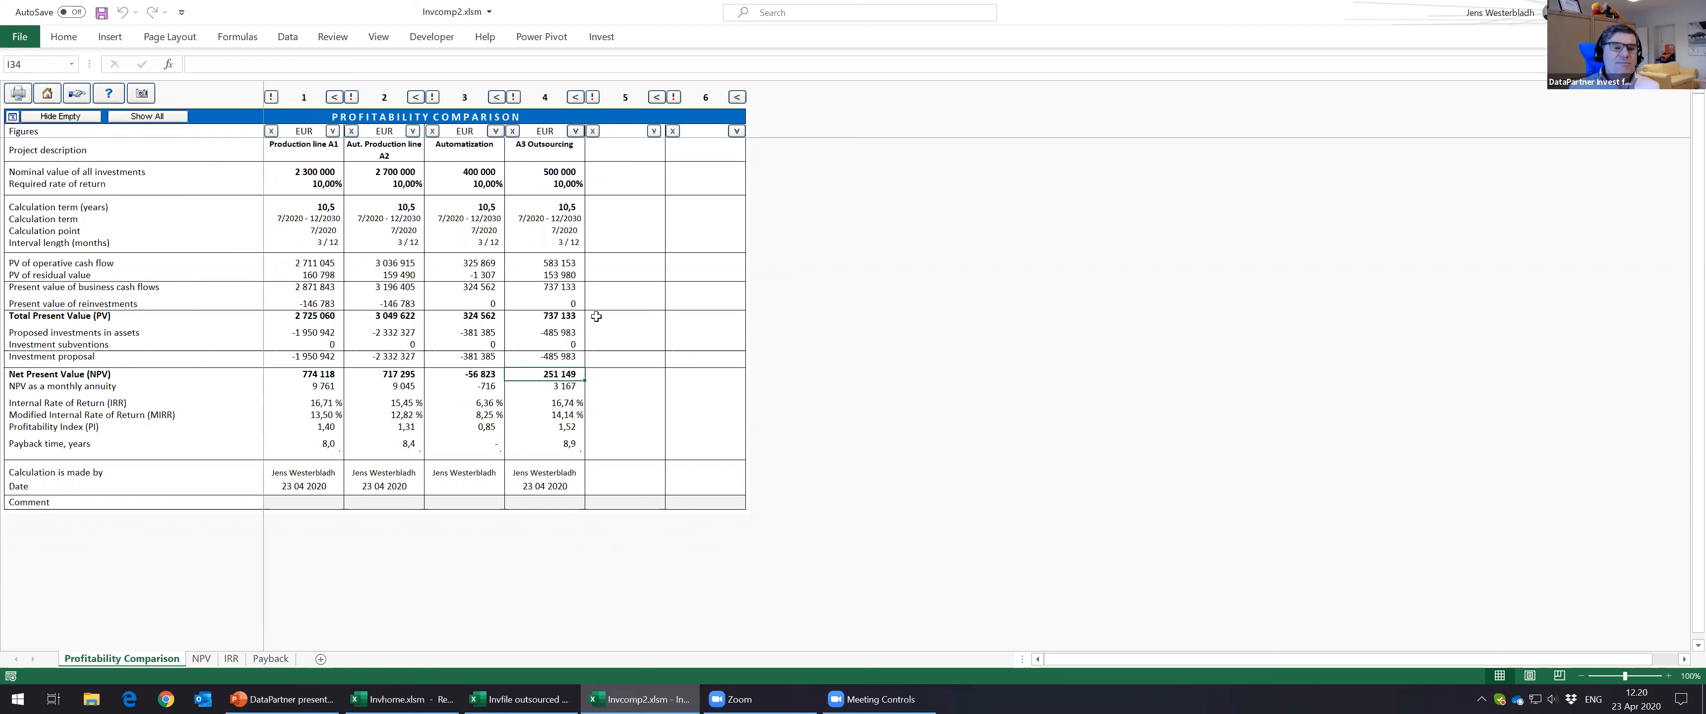
click(558, 403)
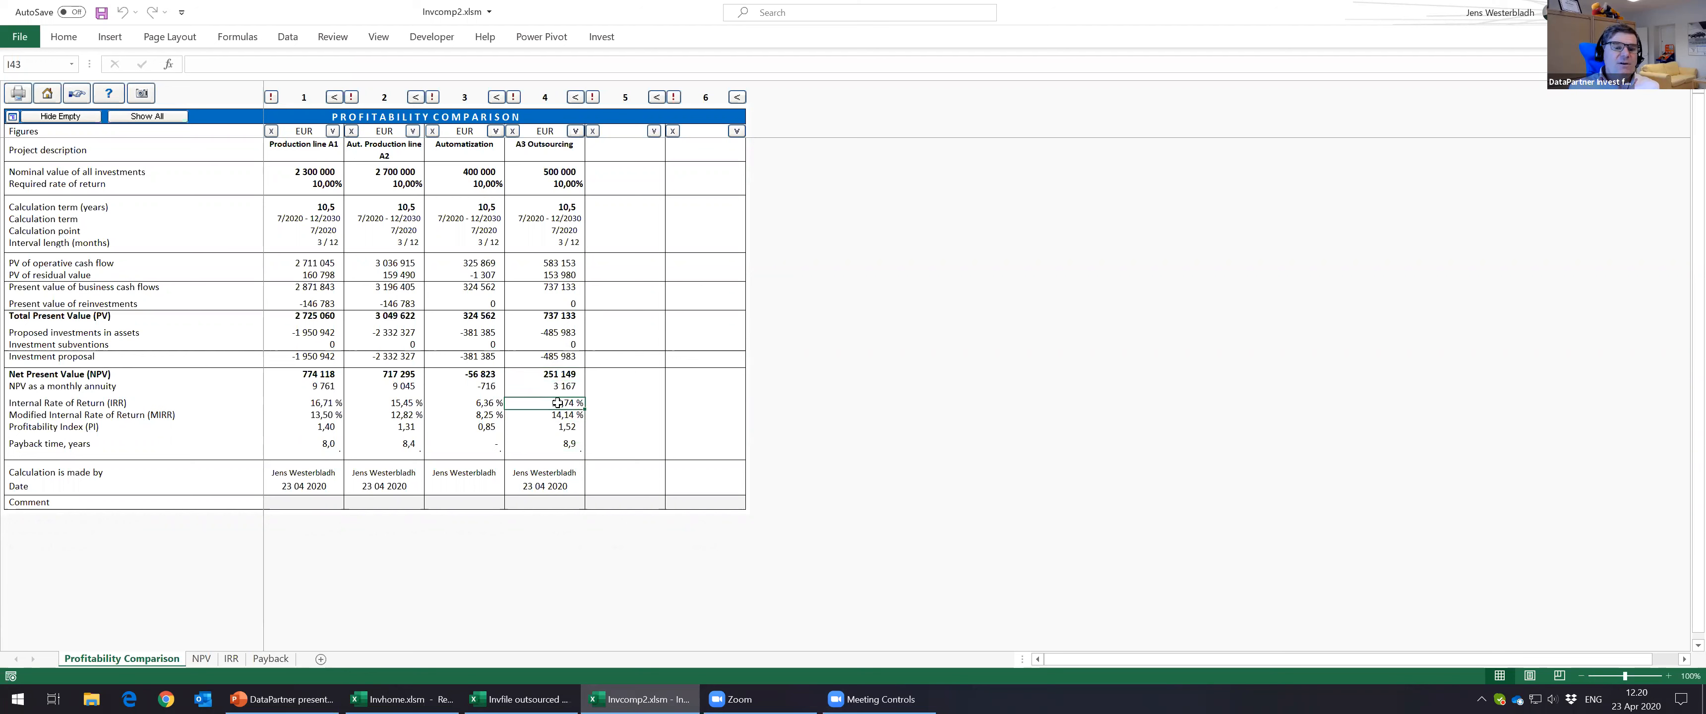
click(294, 373)
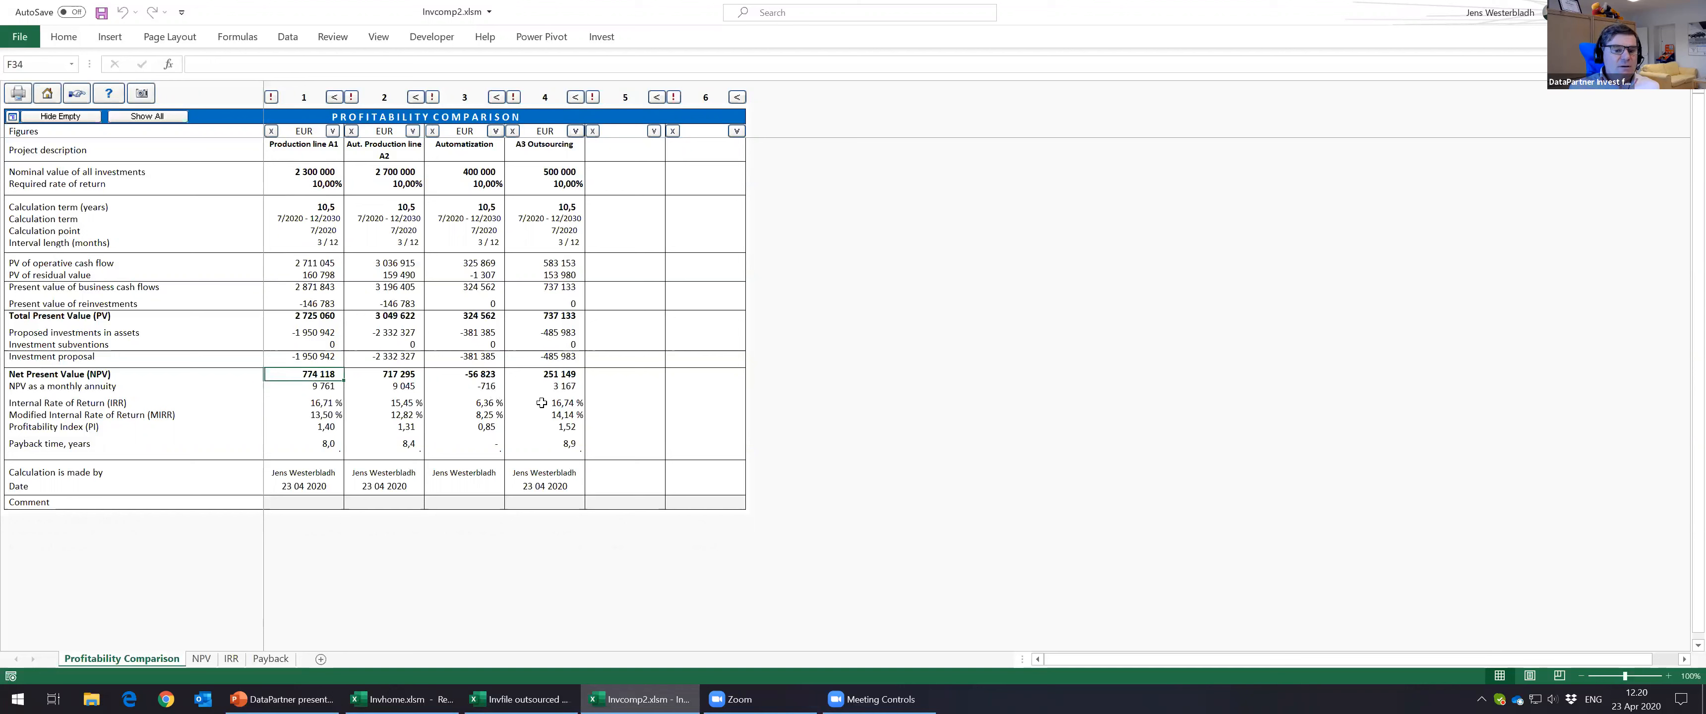
click(561, 403)
click(330, 404)
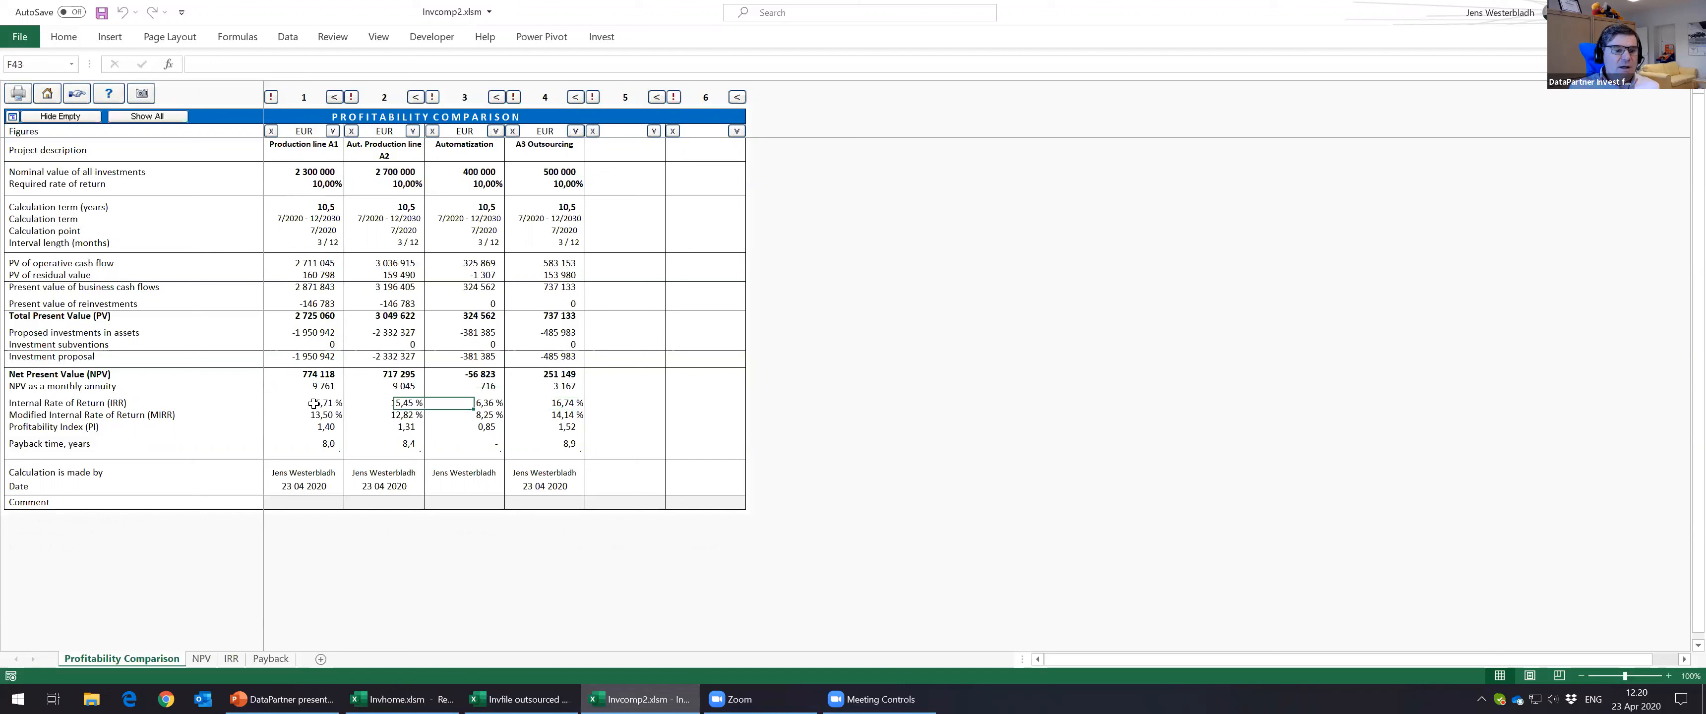
click(561, 402)
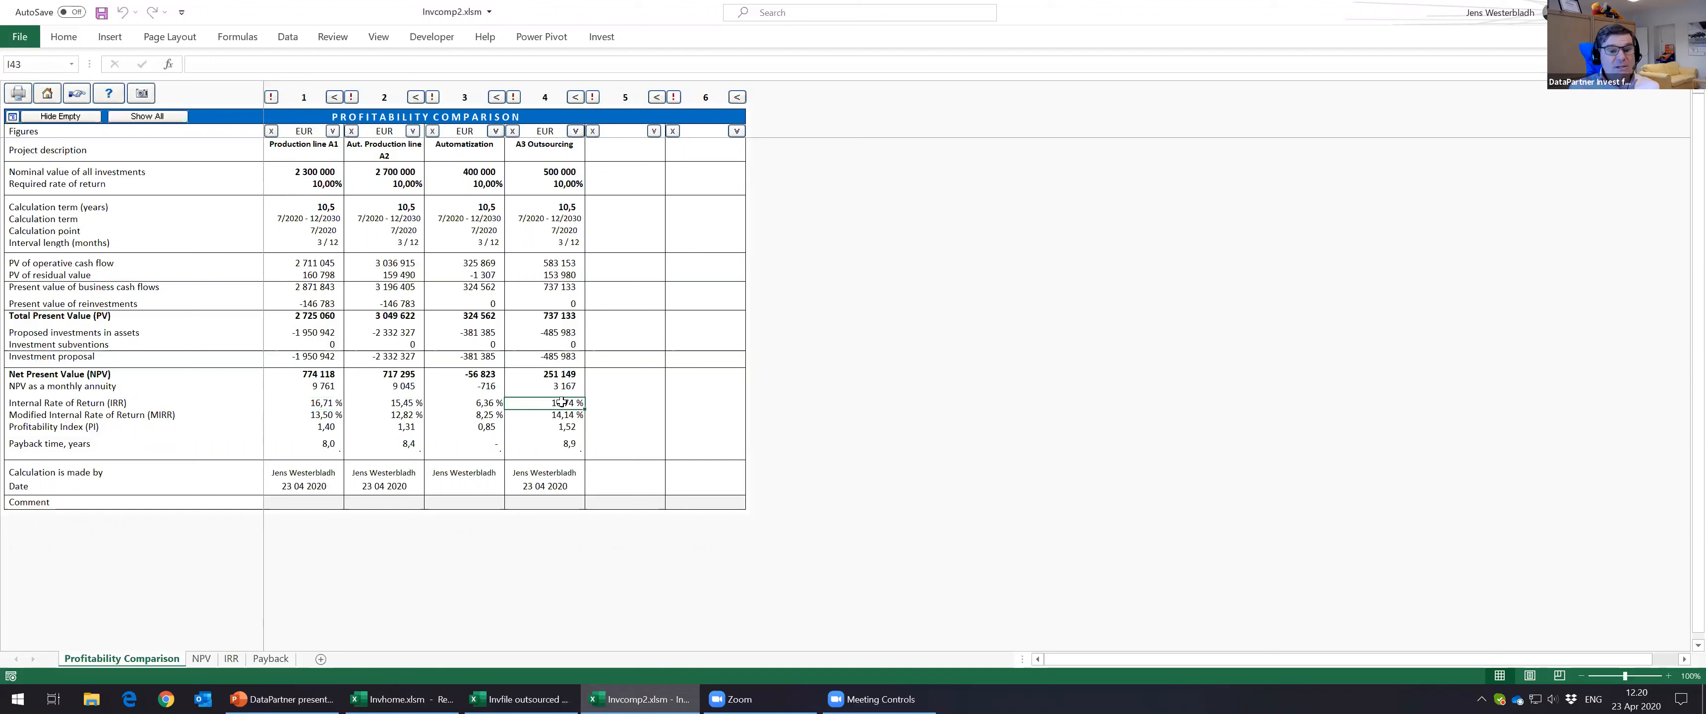
click(549, 373)
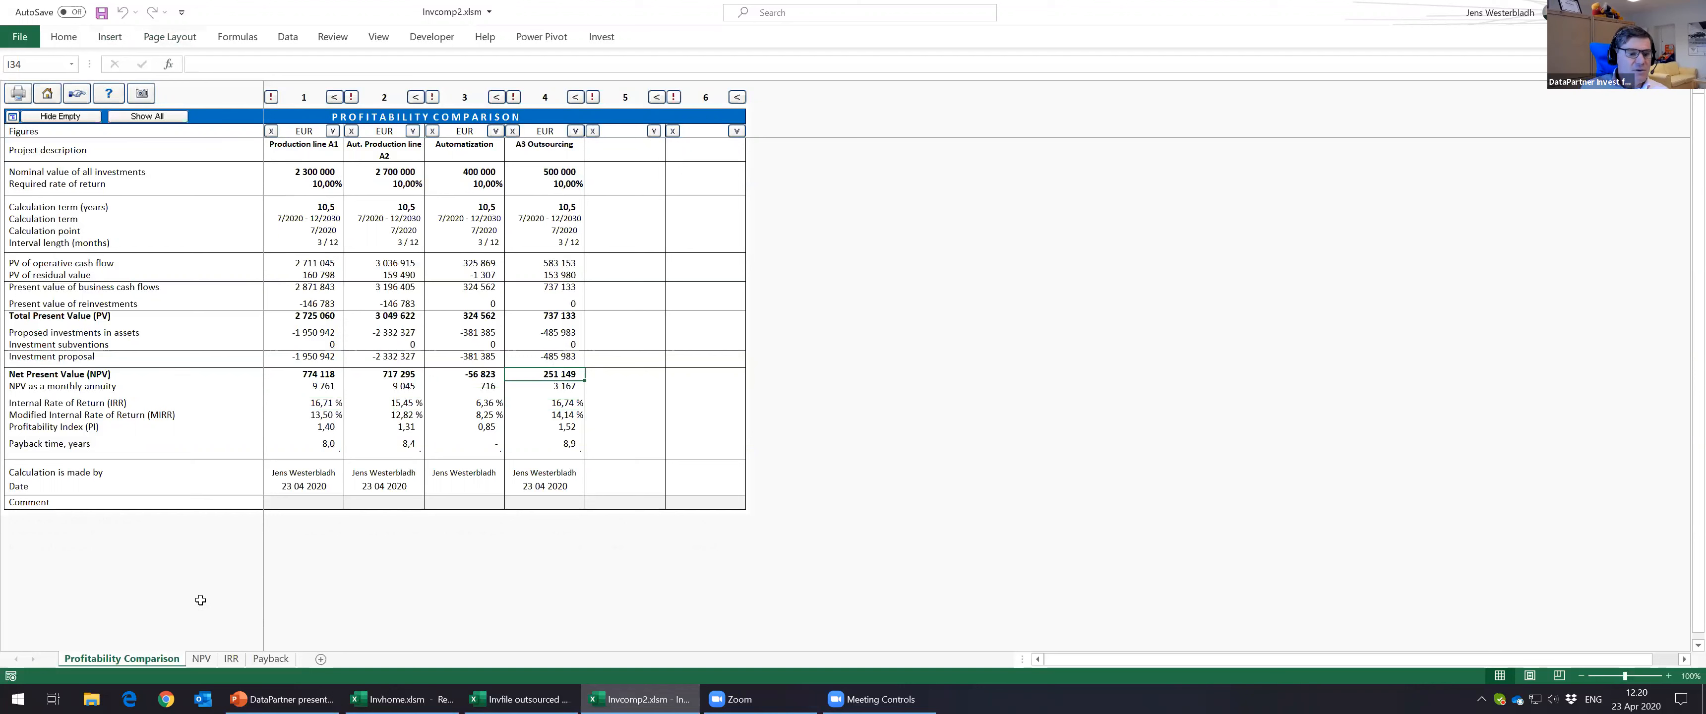
Step: Switch to the Invest for Excel menus and open the outsourcing file's basic values, keeping A3 Outsourcing as the project description
click(606, 40)
click(610, 68)
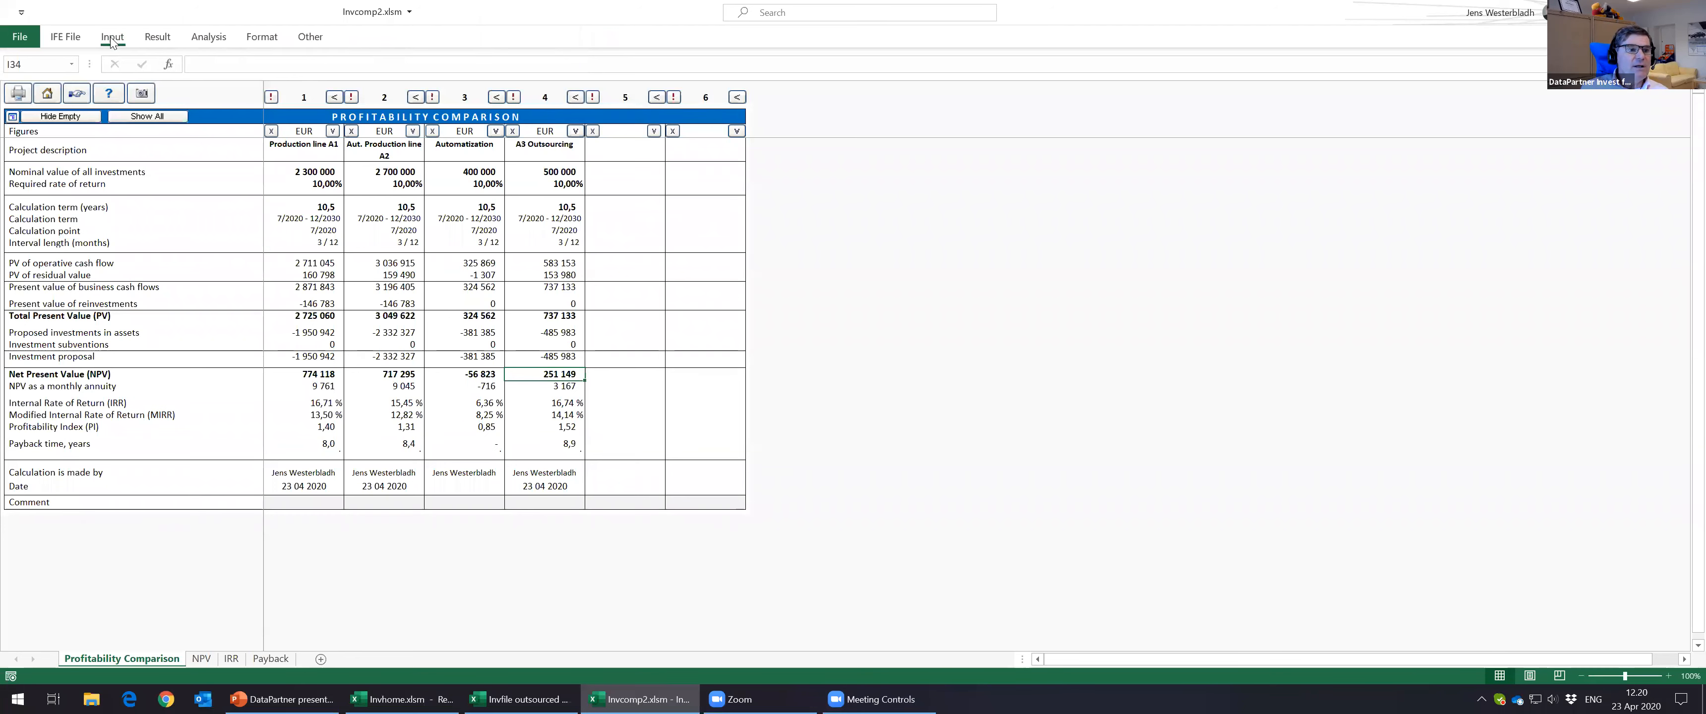
click(112, 38)
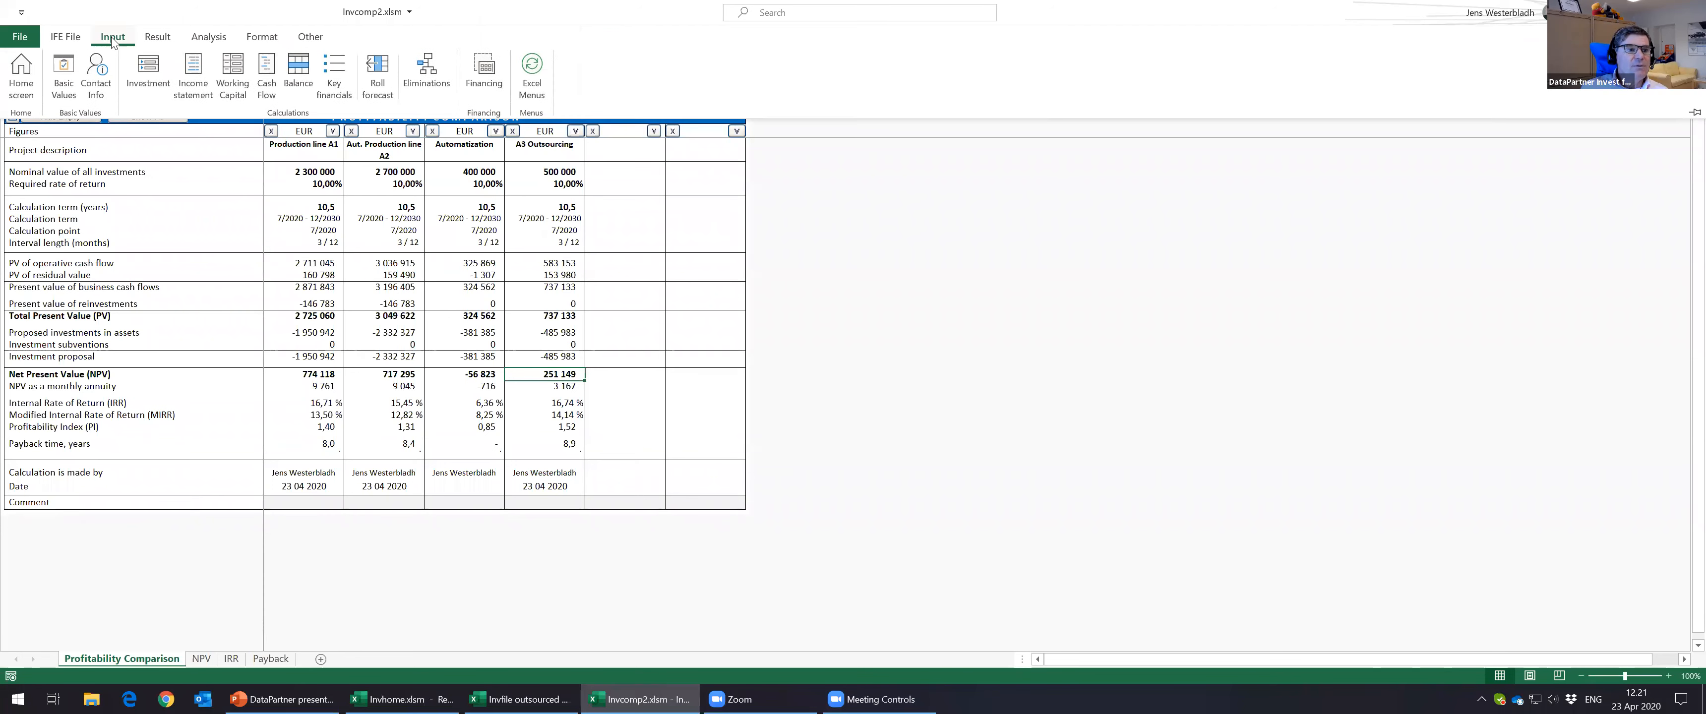
click(65, 59)
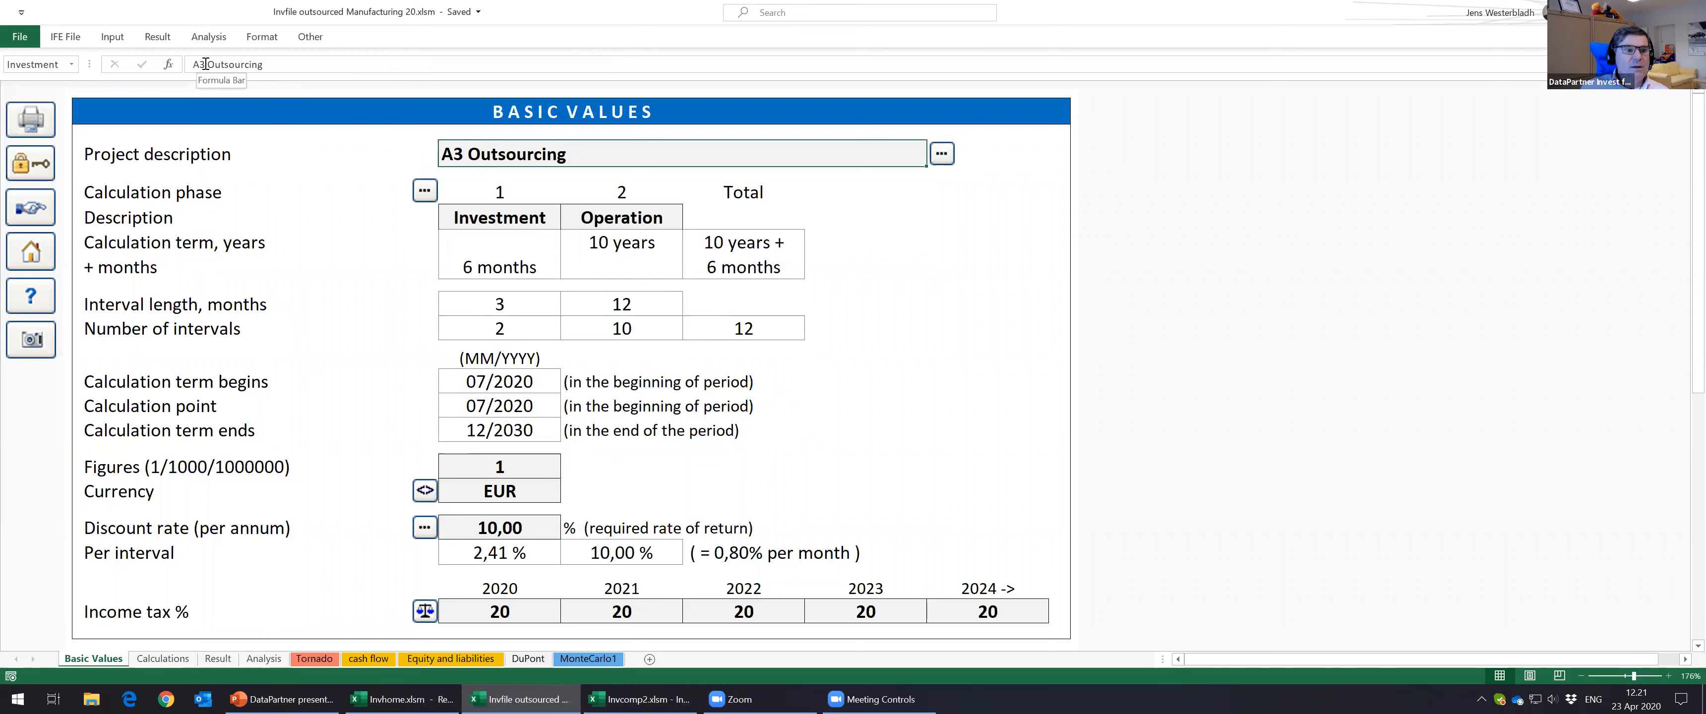
click(275, 63)
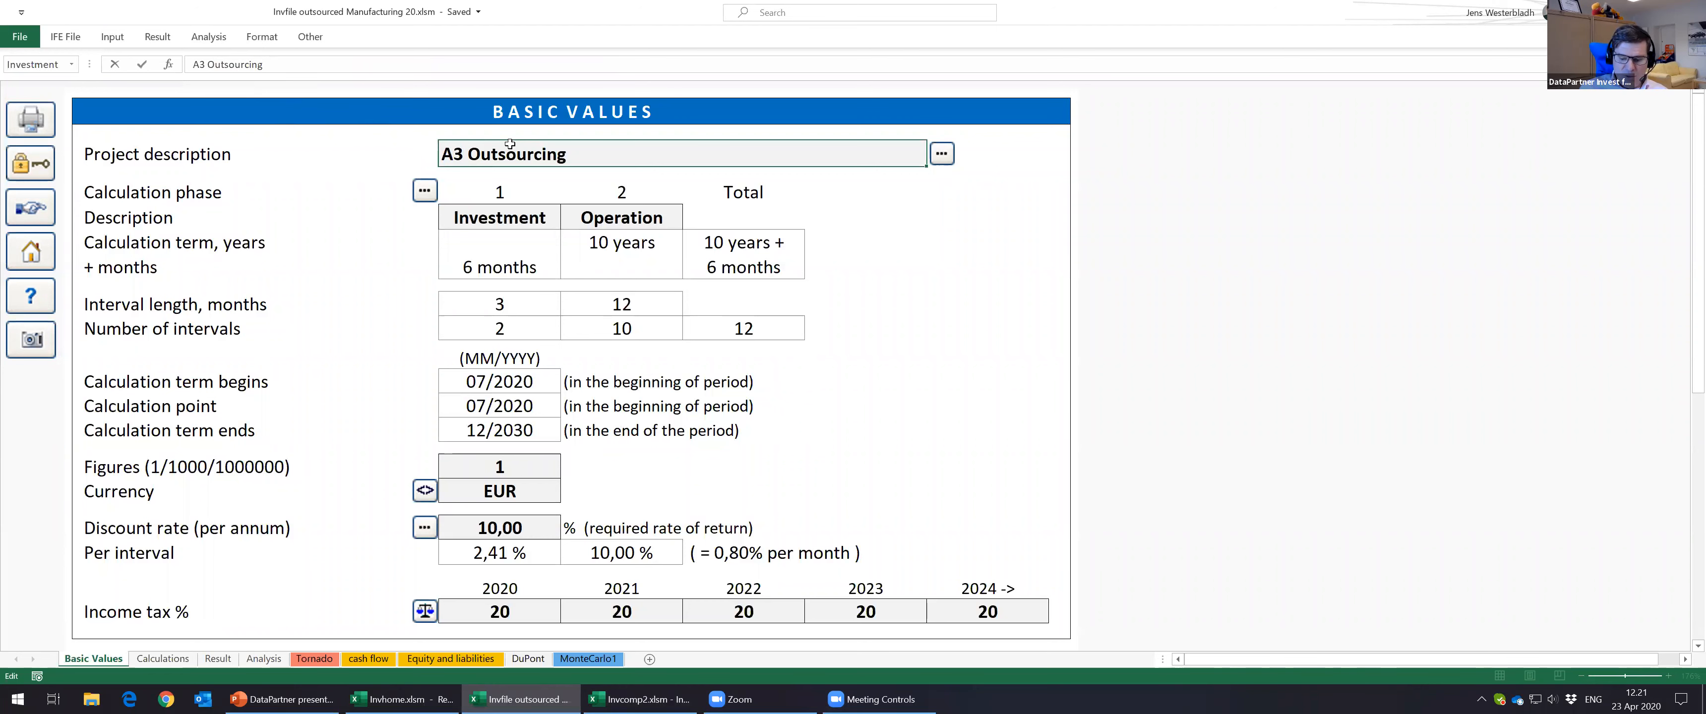
key(Return)
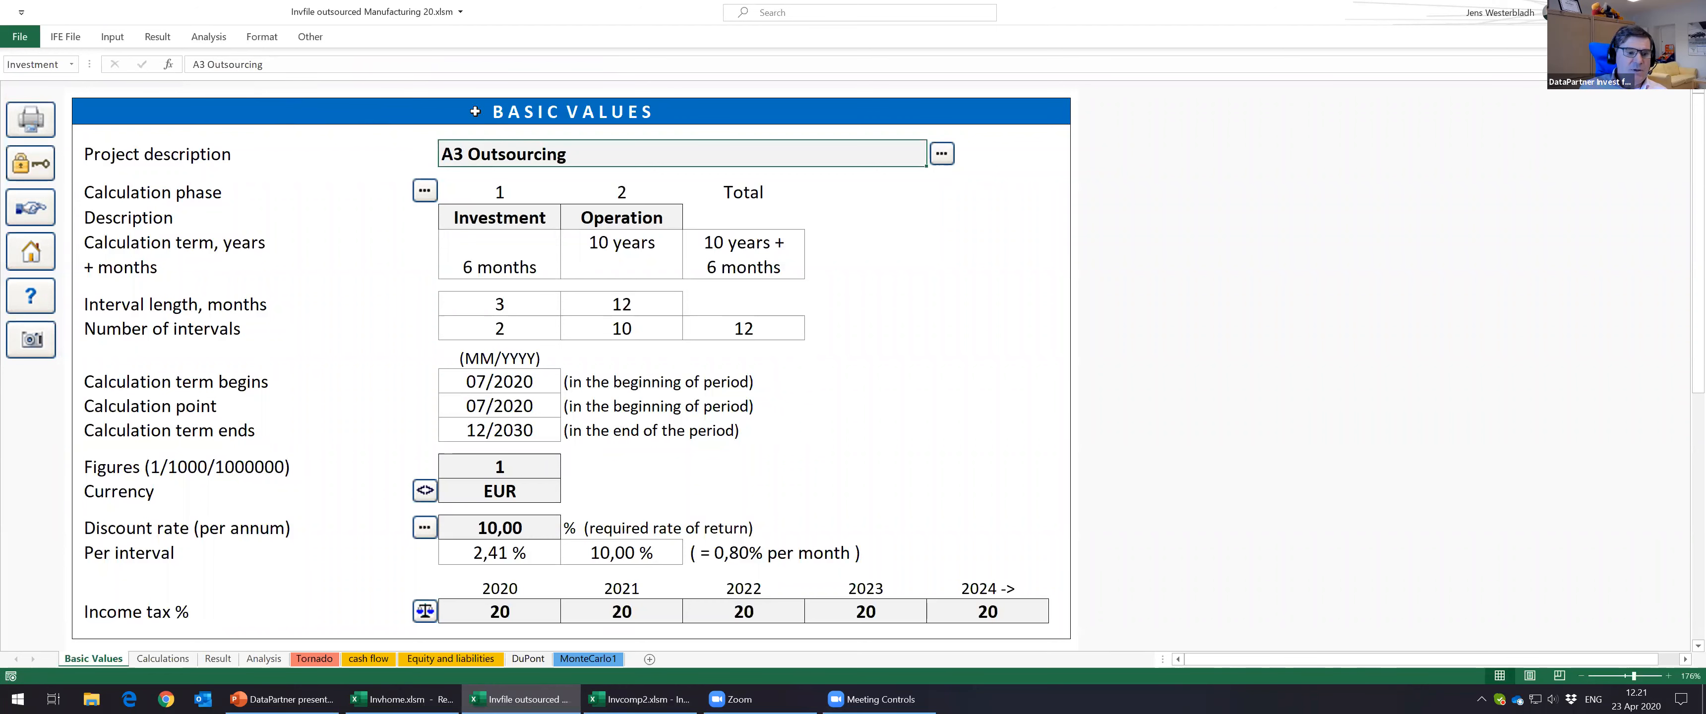
Step: Set the 12/2021 COGS cost per ton to -100 in the outsourcing income statement
click(121, 43)
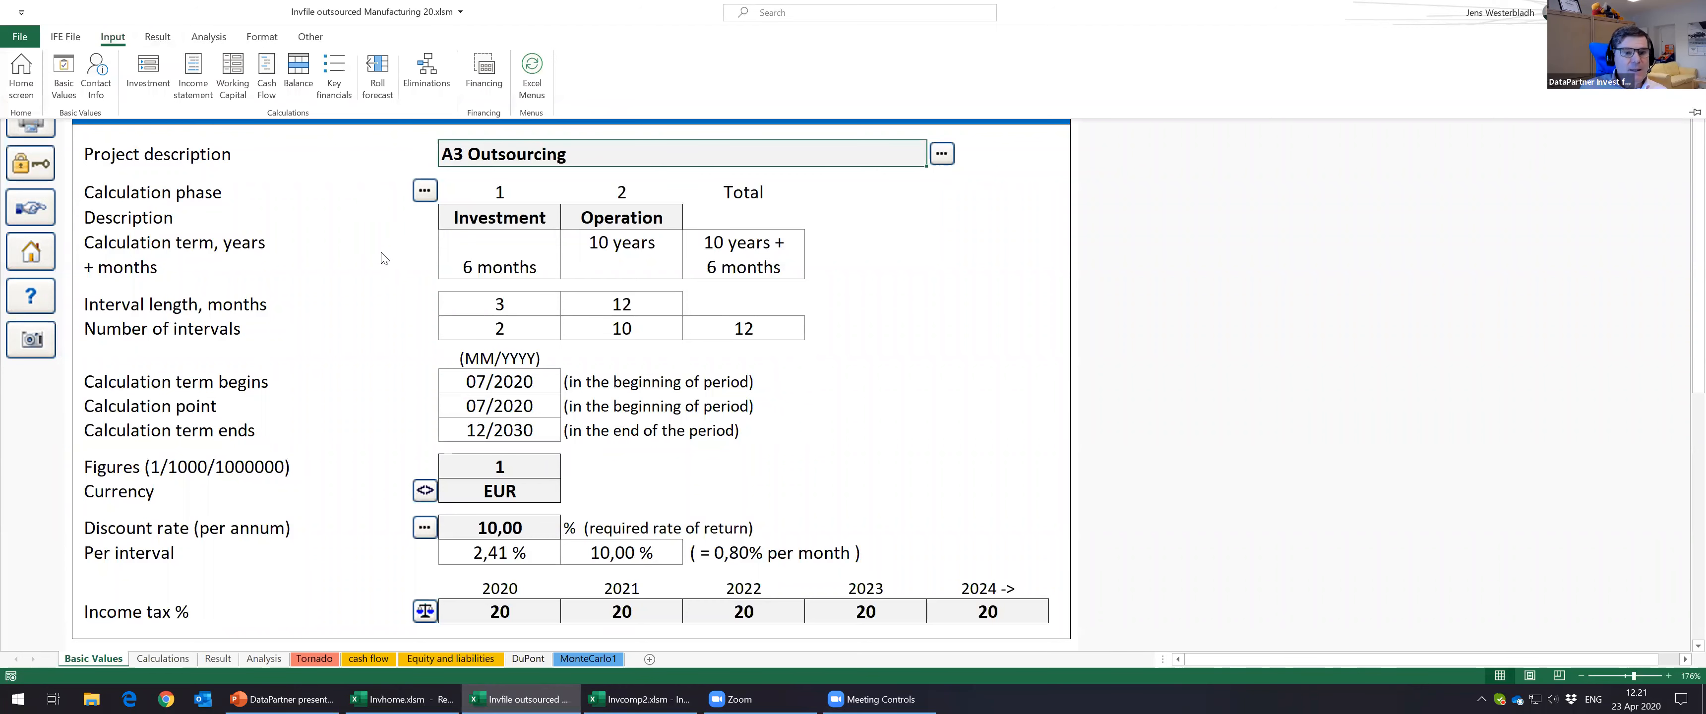
click(180, 660)
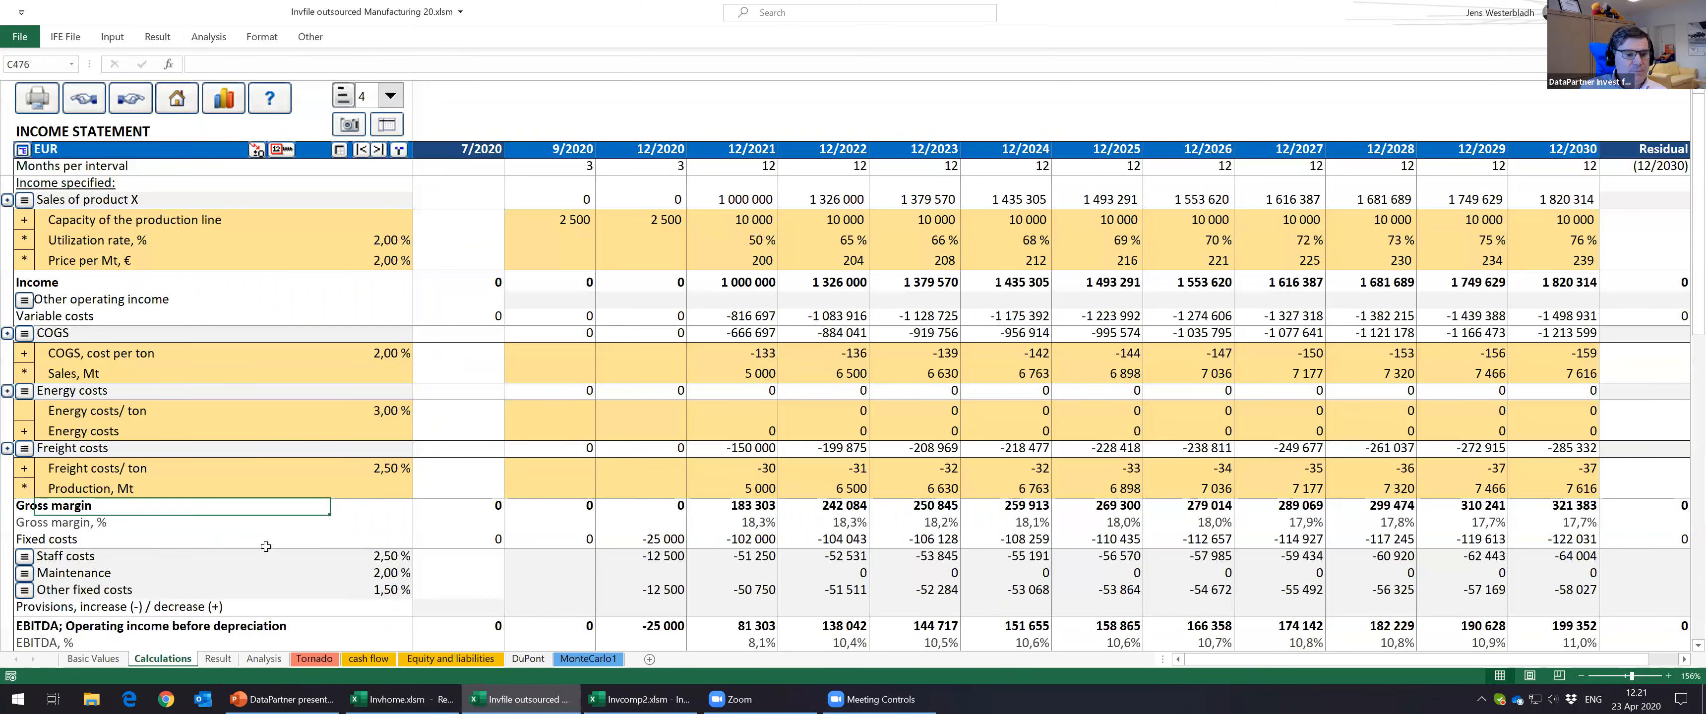
click(761, 354)
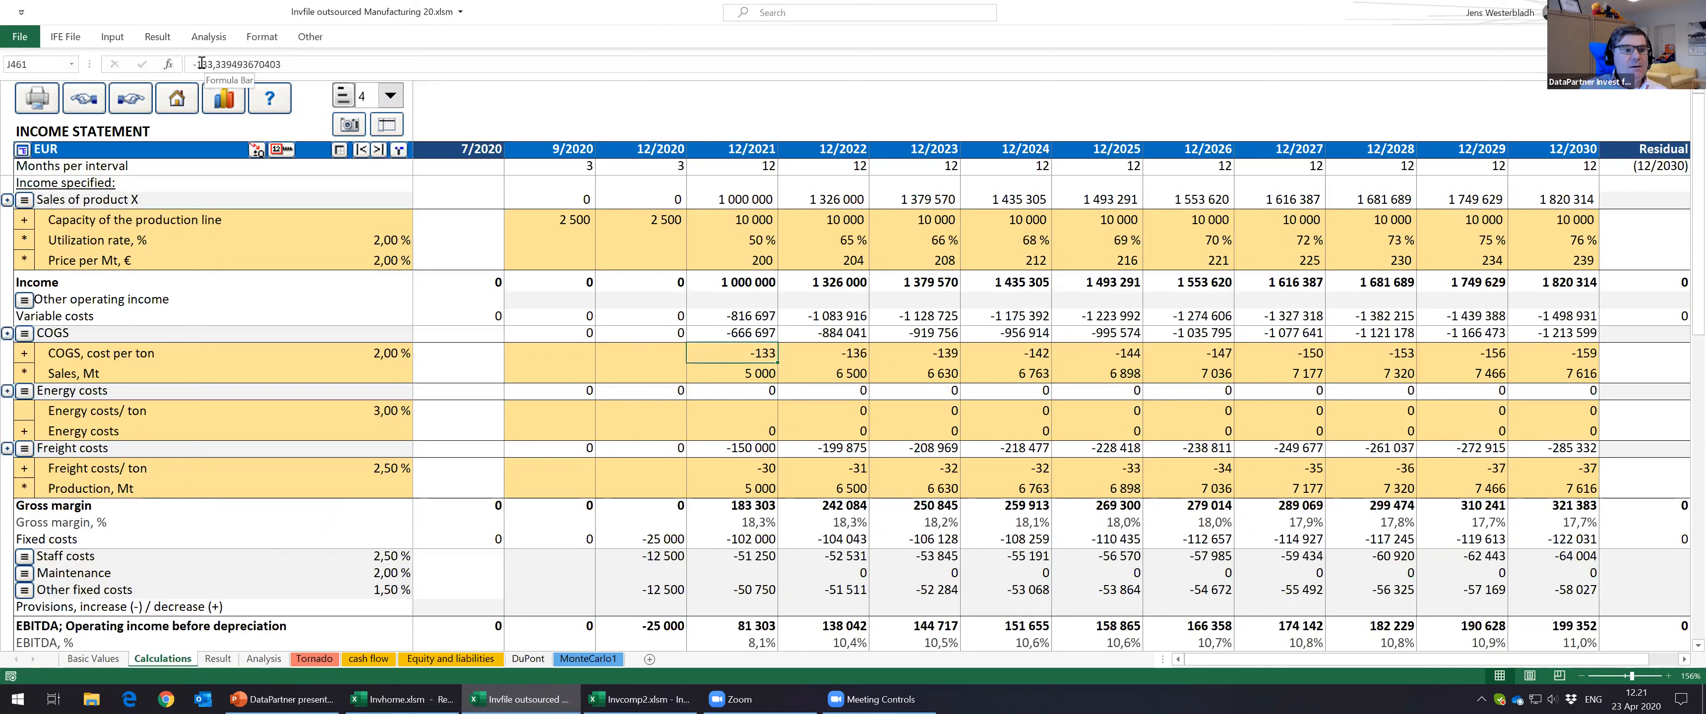
drag(202, 64, 288, 65)
text(00)
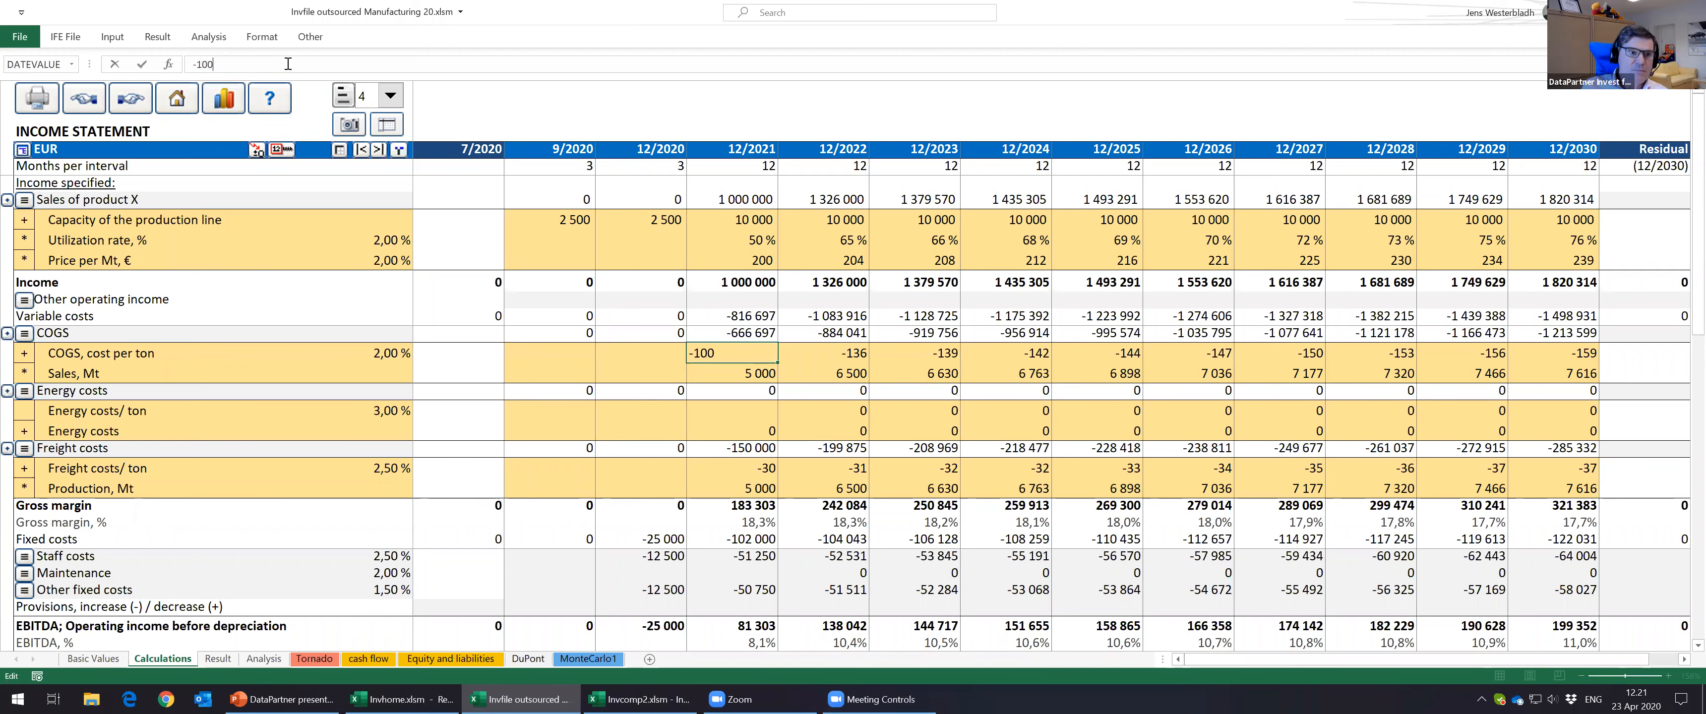
key(Return)
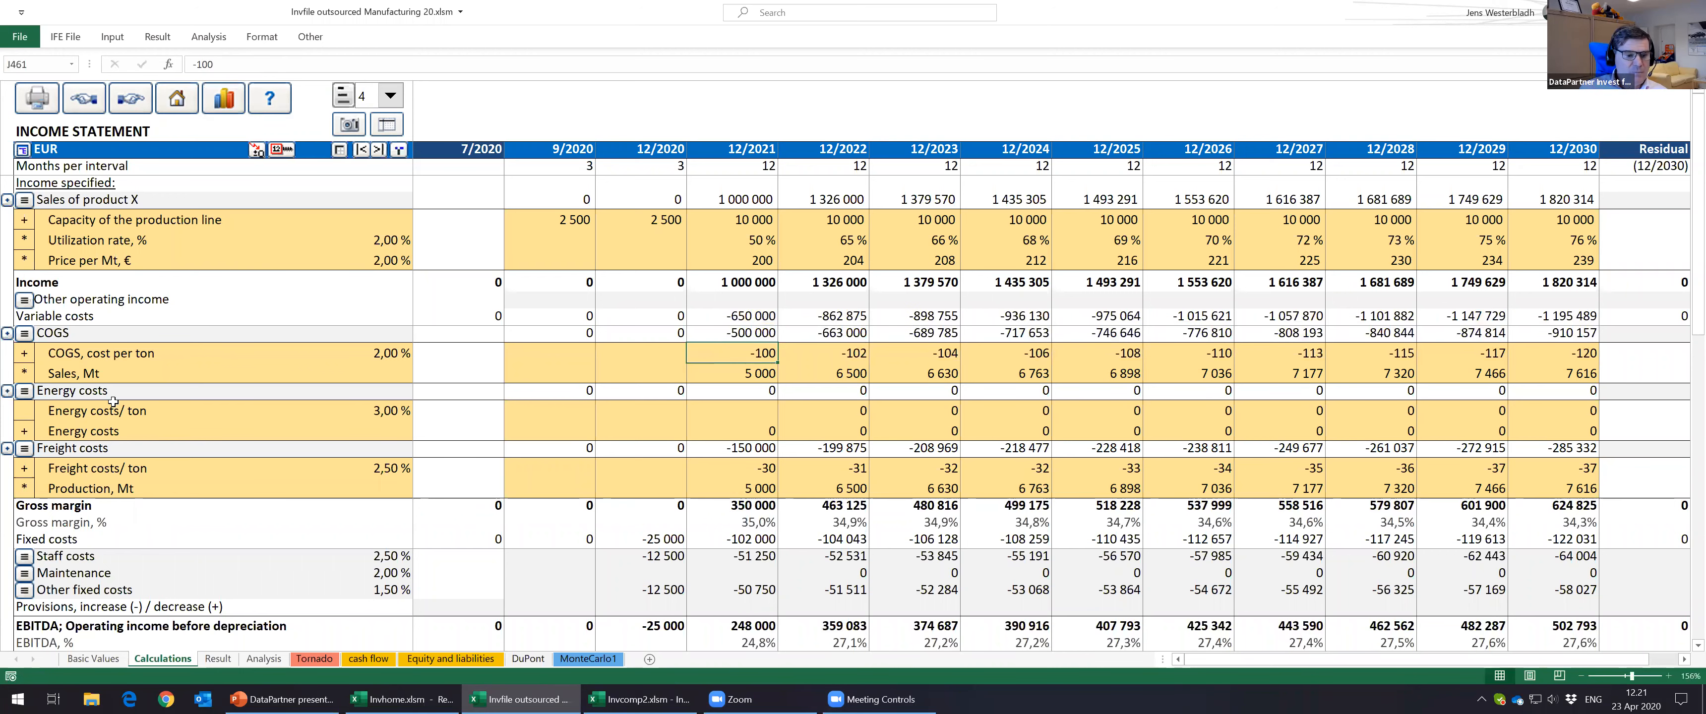
Step: Transfer the recalculated A3 Outsourcing result to column 5 of the comparison table and review its NPV and IRR
click(216, 659)
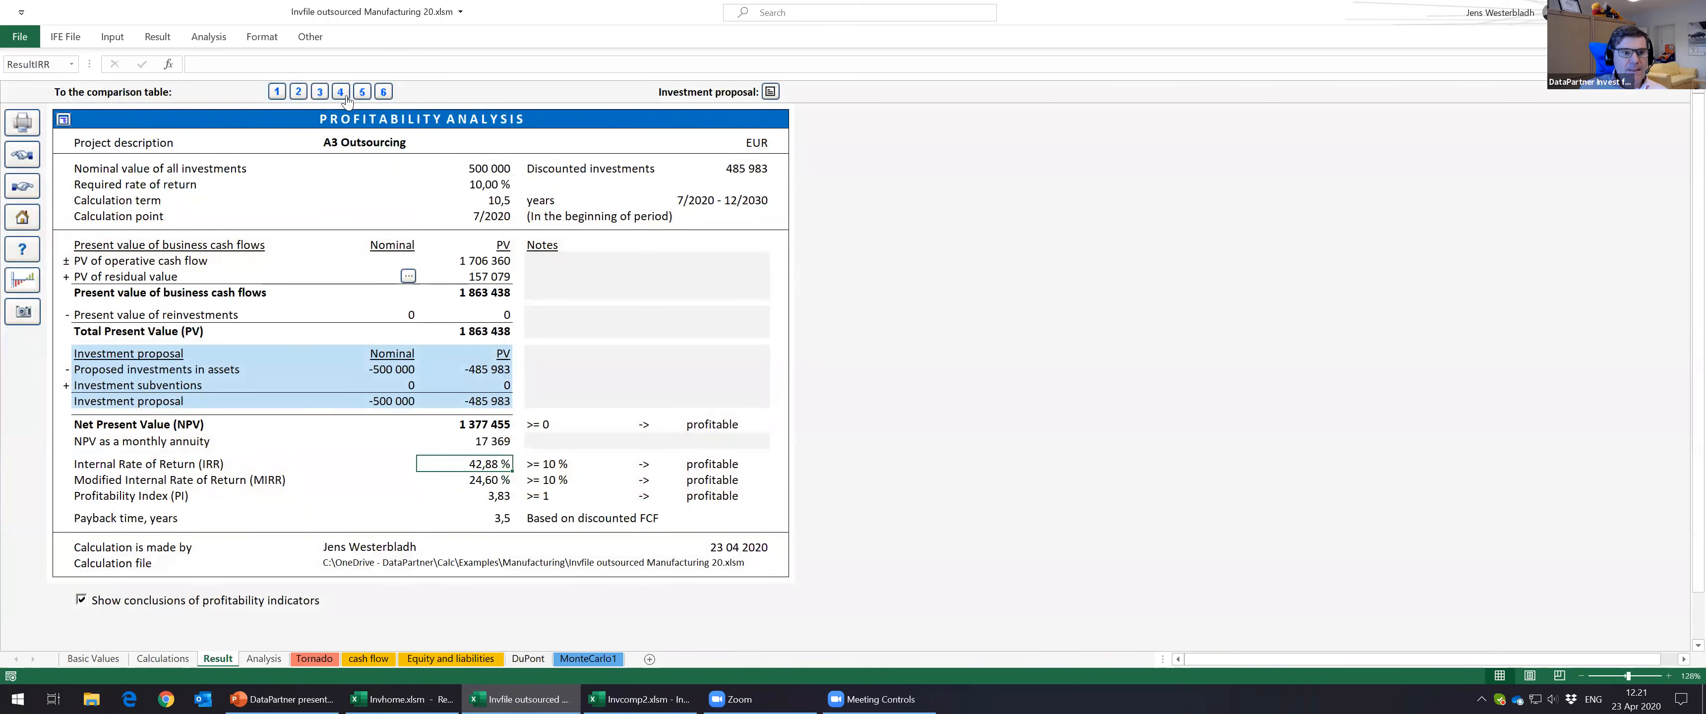
click(361, 92)
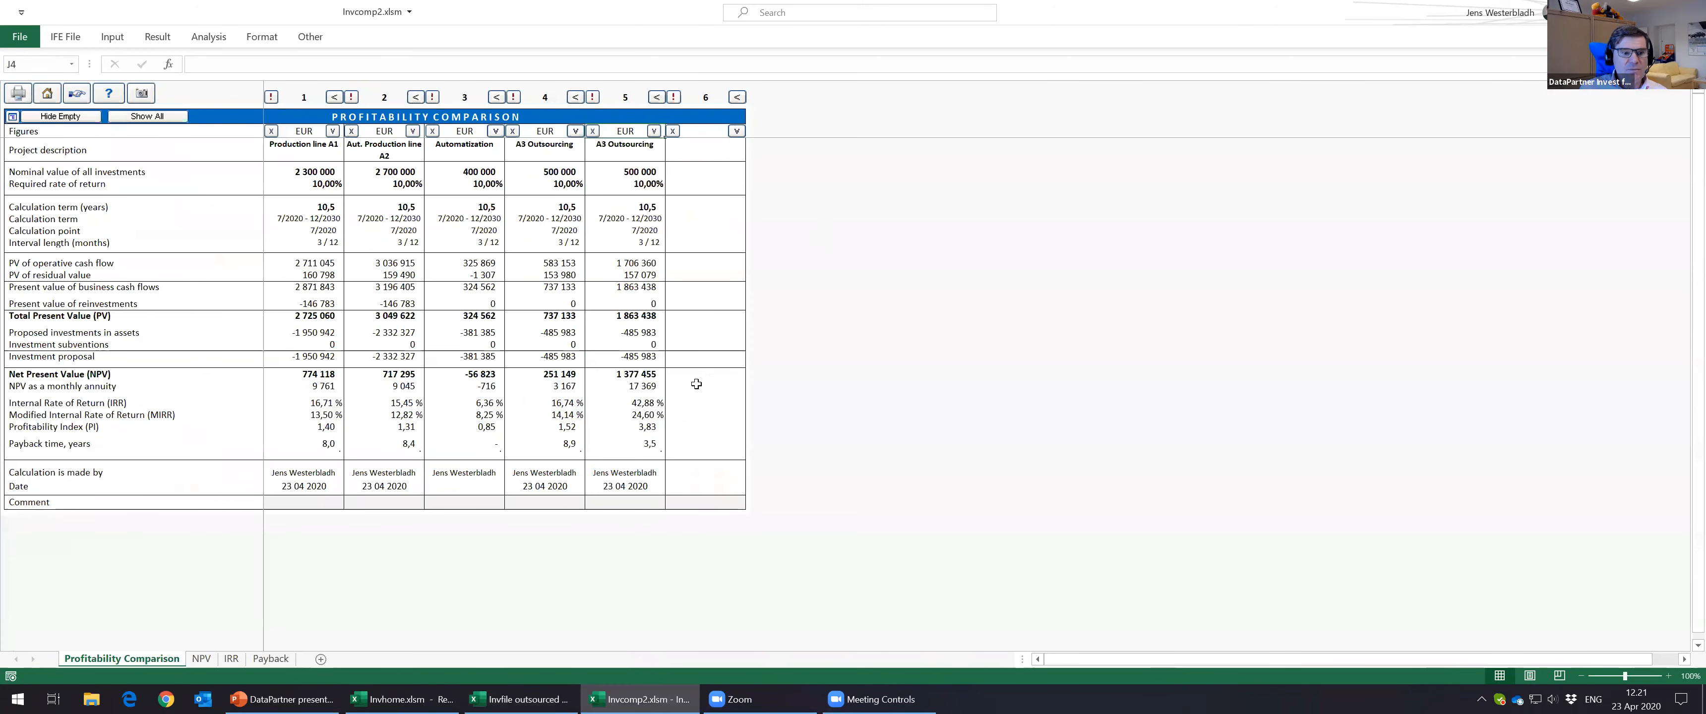
click(634, 375)
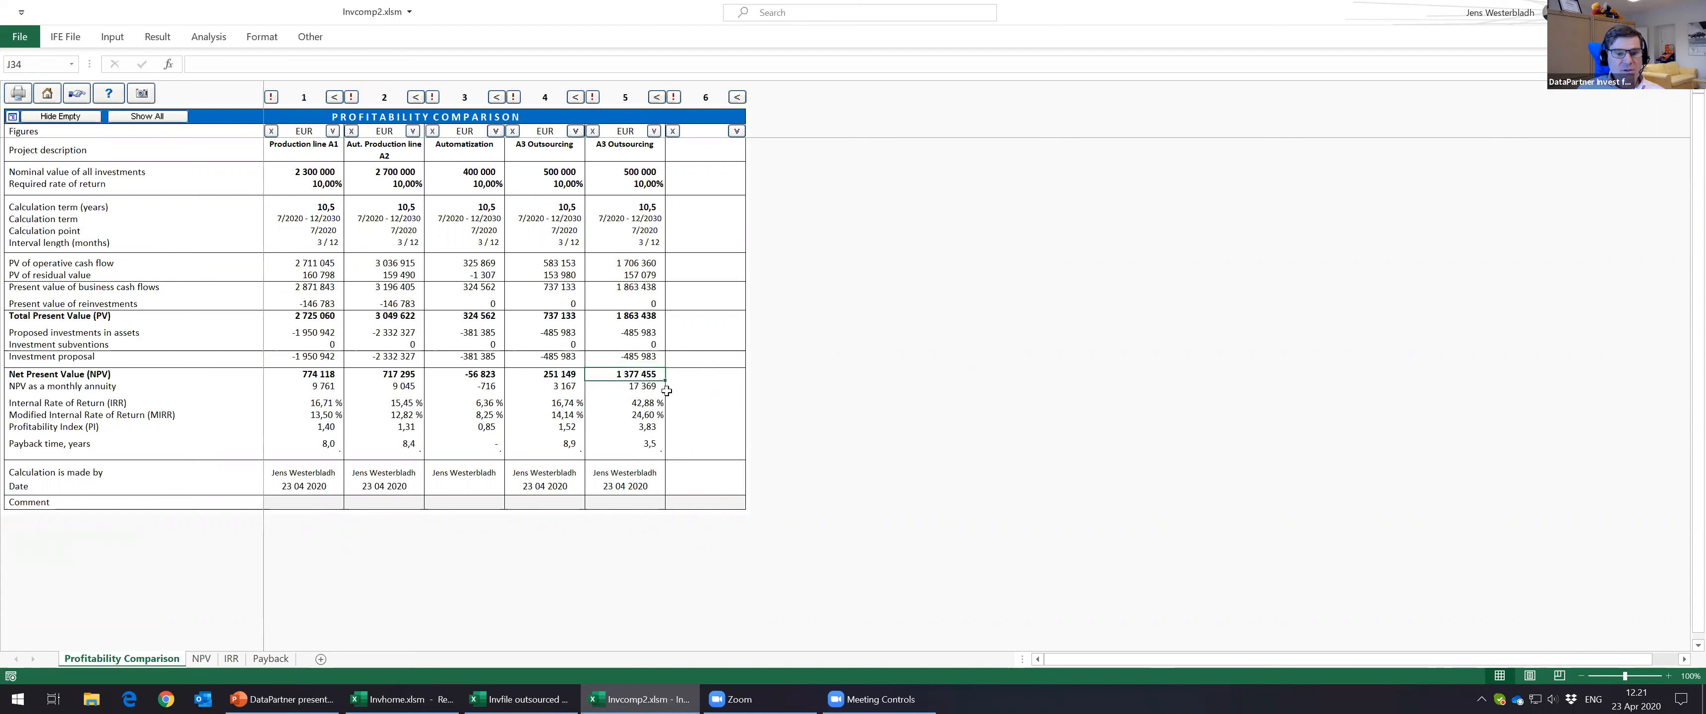
click(637, 405)
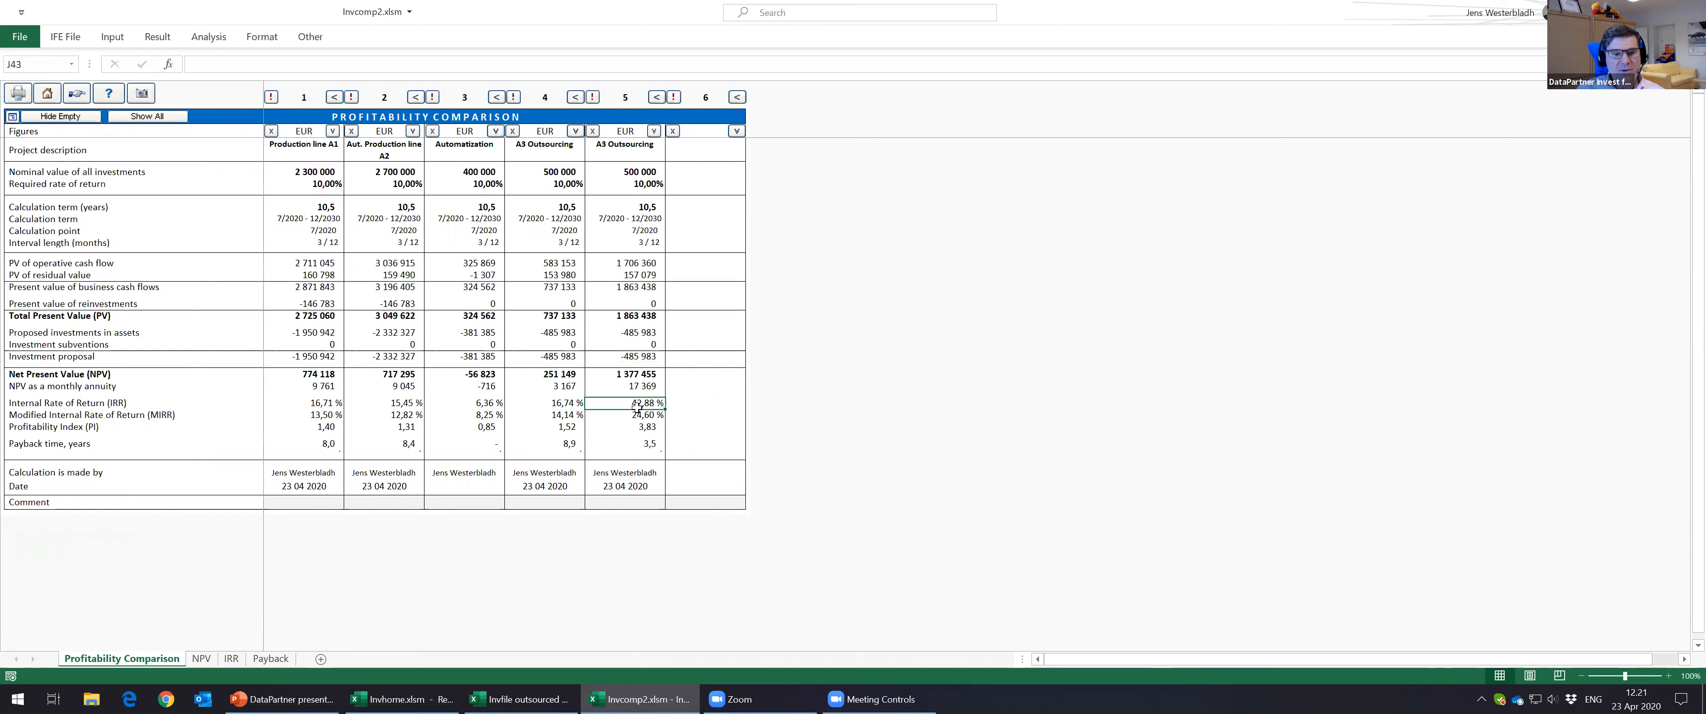
click(622, 375)
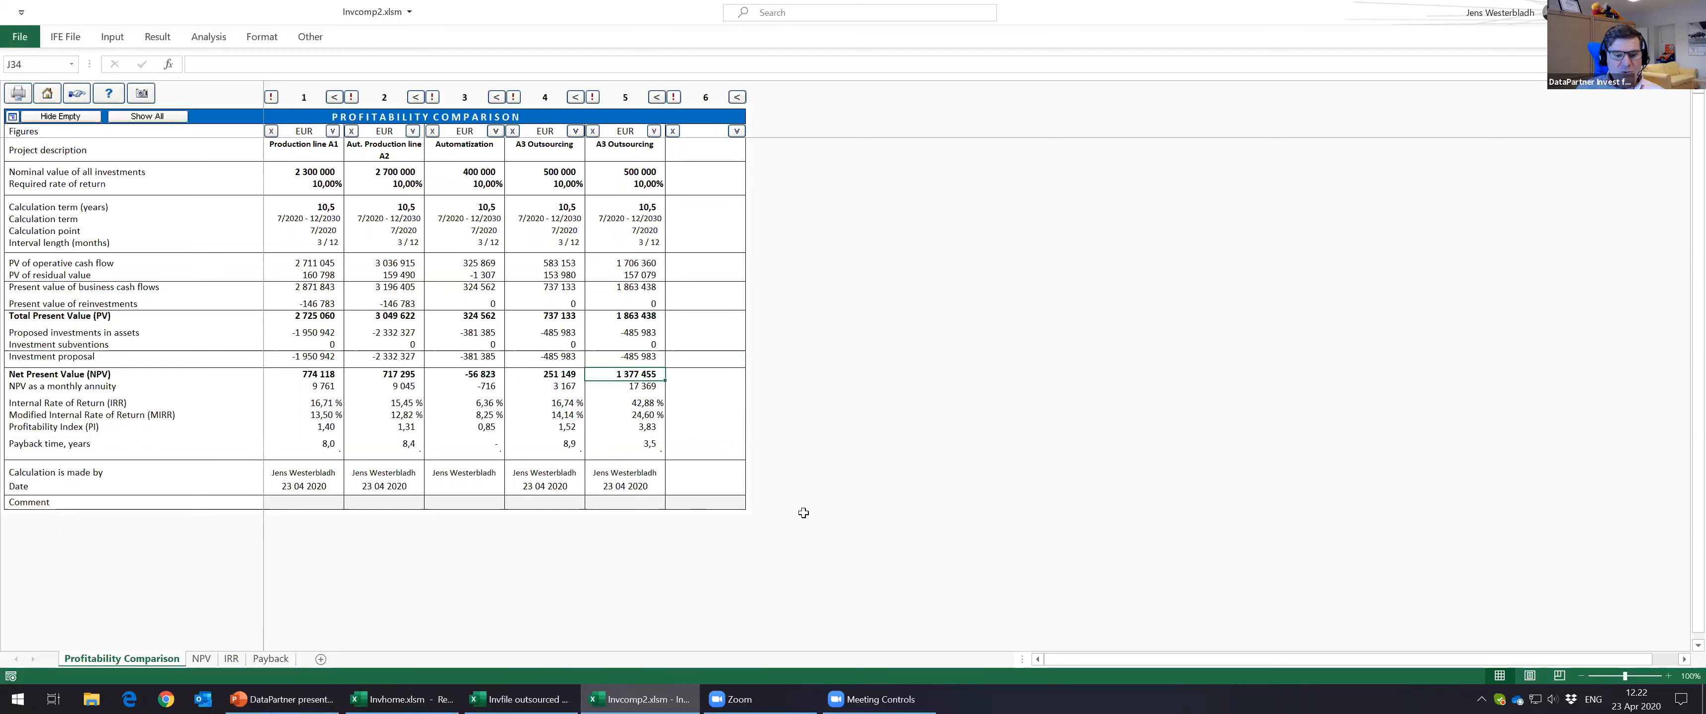
click(857, 696)
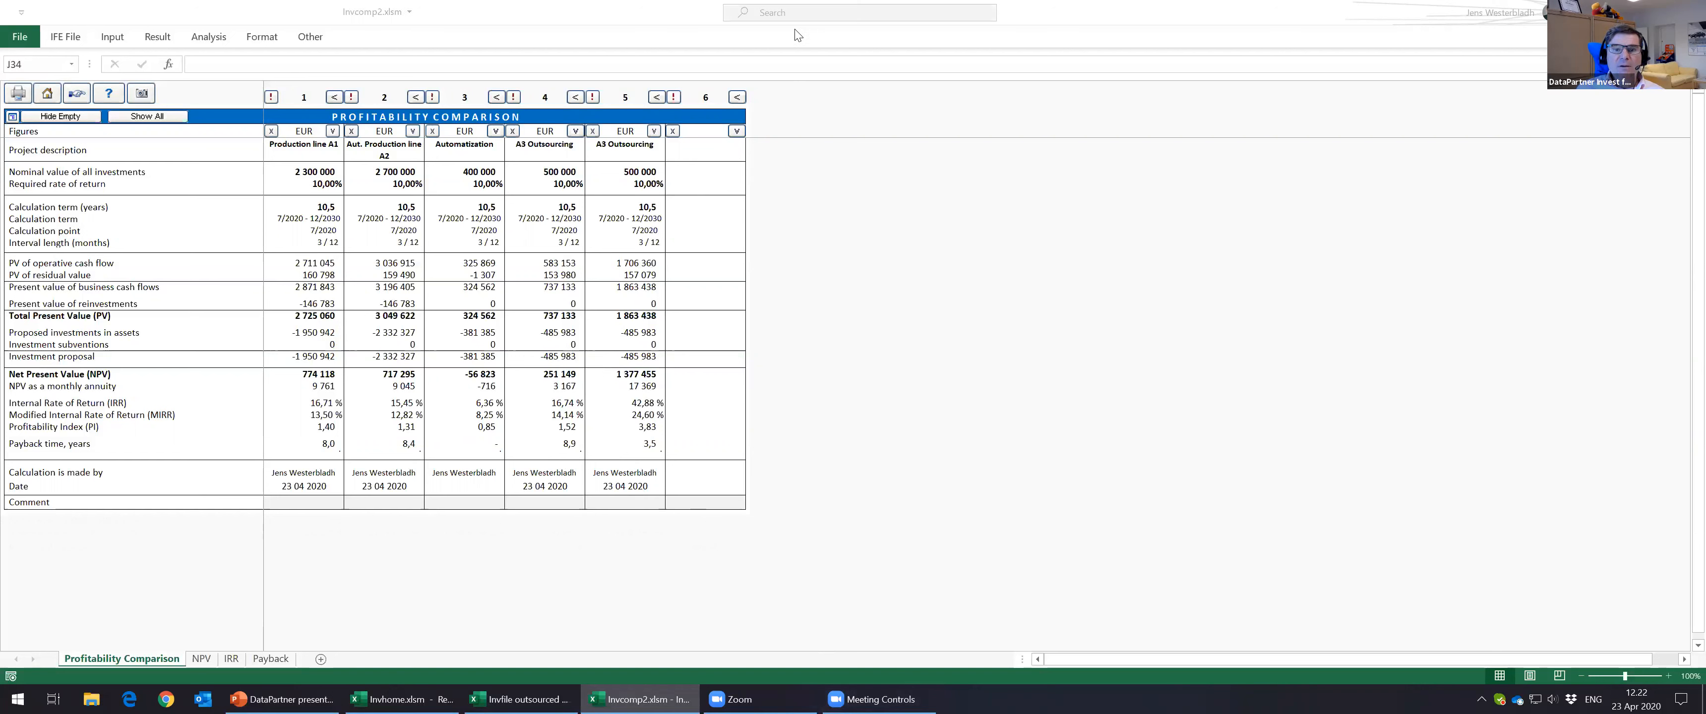